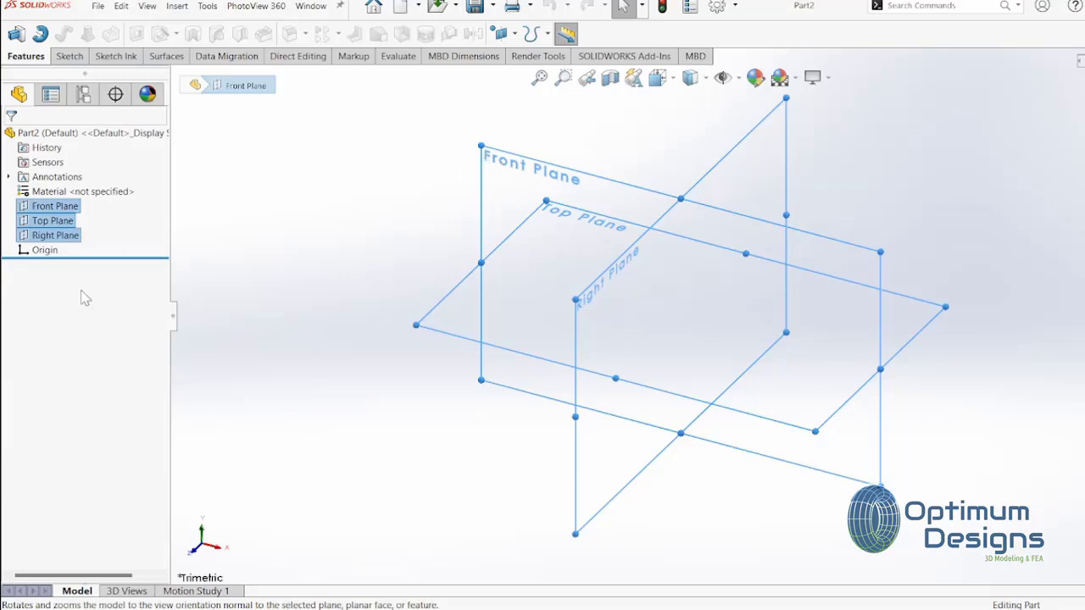
# Start a new sketch on the Front Plane
pyautogui.click(74, 210)
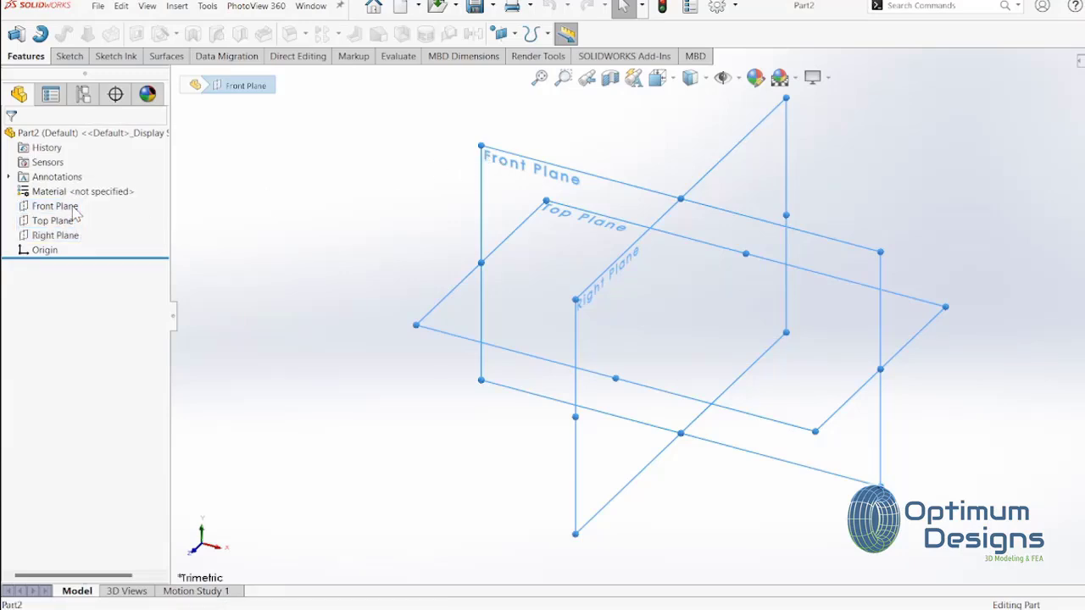
pyautogui.rightClick(74, 210)
pyautogui.click(83, 188)
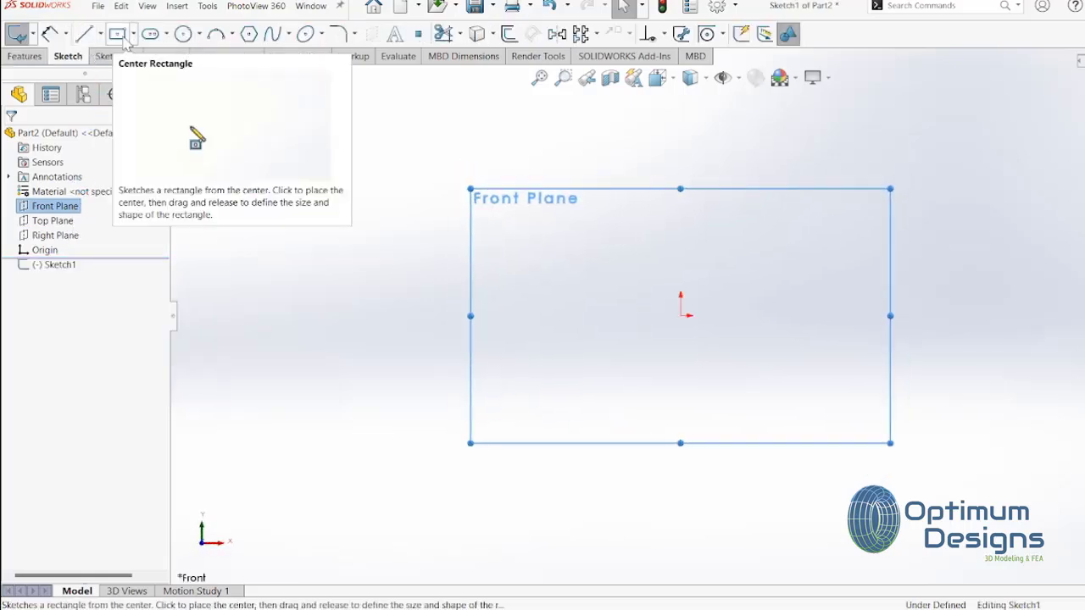
# Draw a center rectangle from the origin and begin dimensioning its top edge
pyautogui.click(119, 36)
pyautogui.click(680, 316)
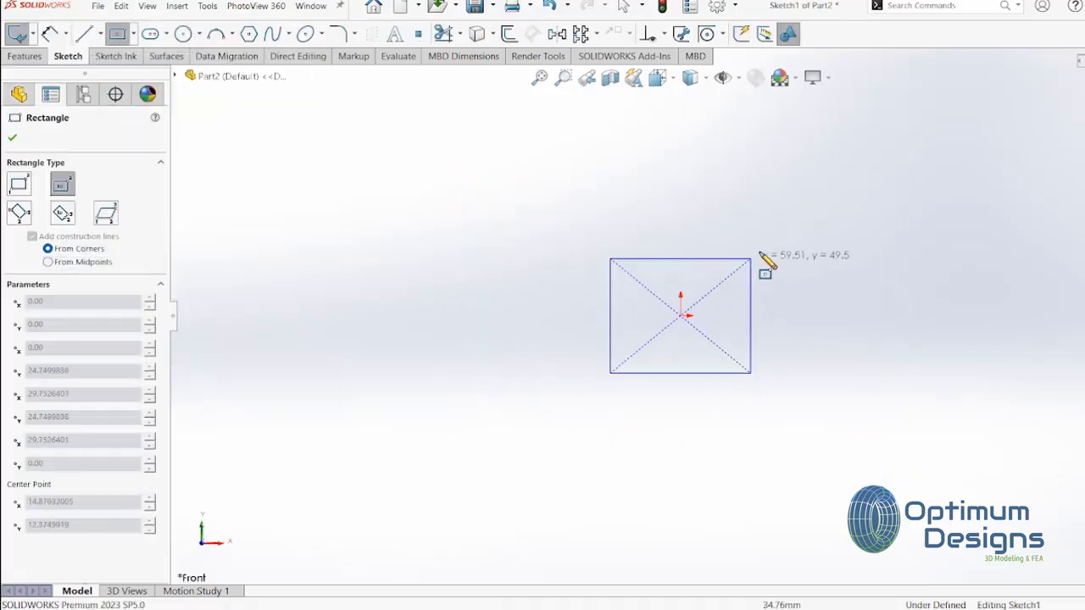
pyautogui.click(890, 159)
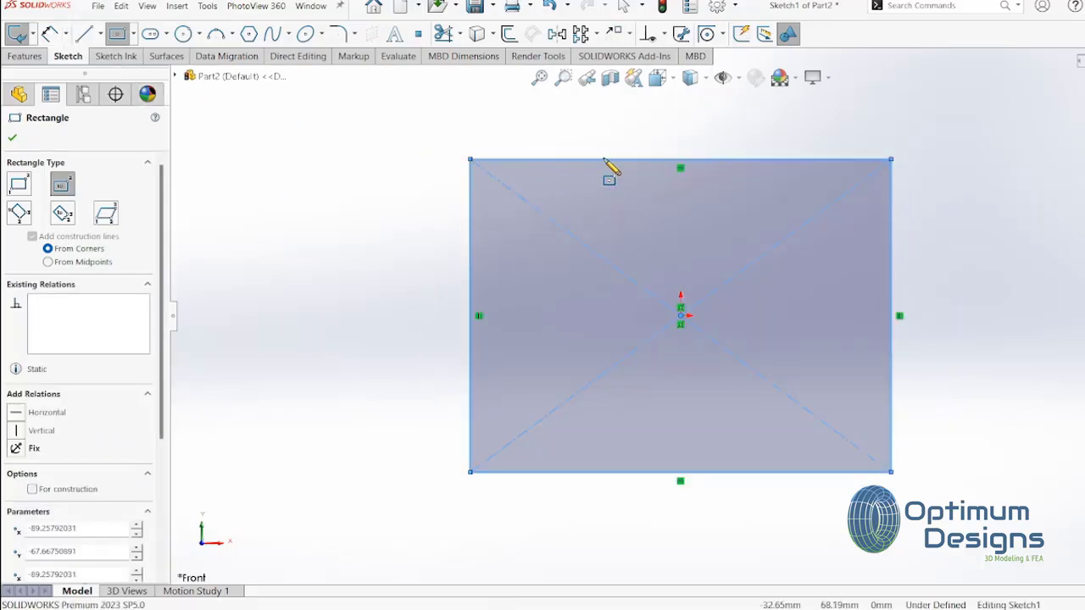
pyautogui.click(49, 33)
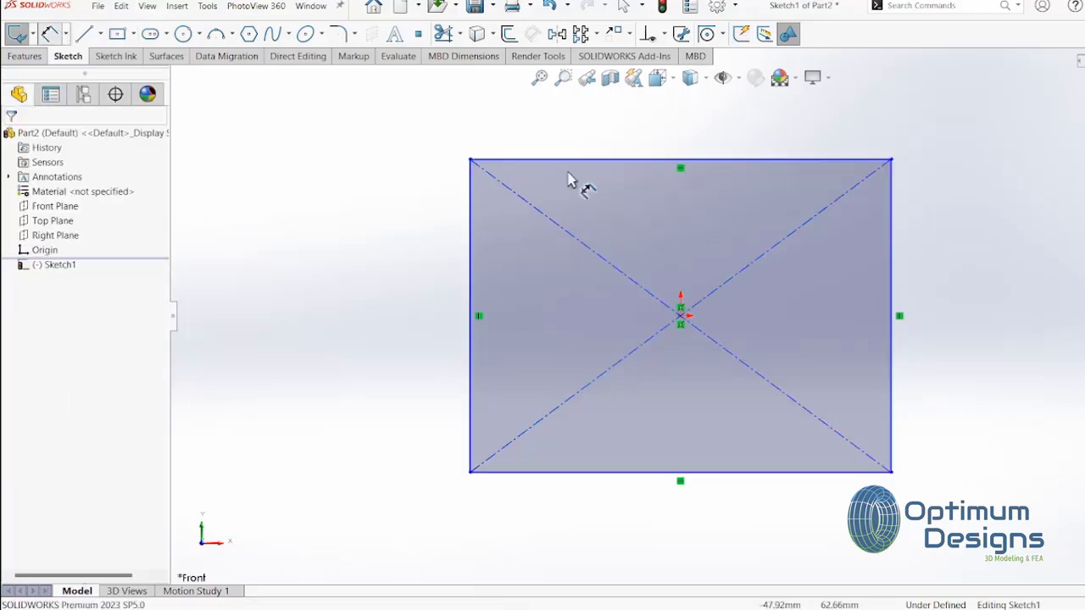
pyautogui.click(700, 150)
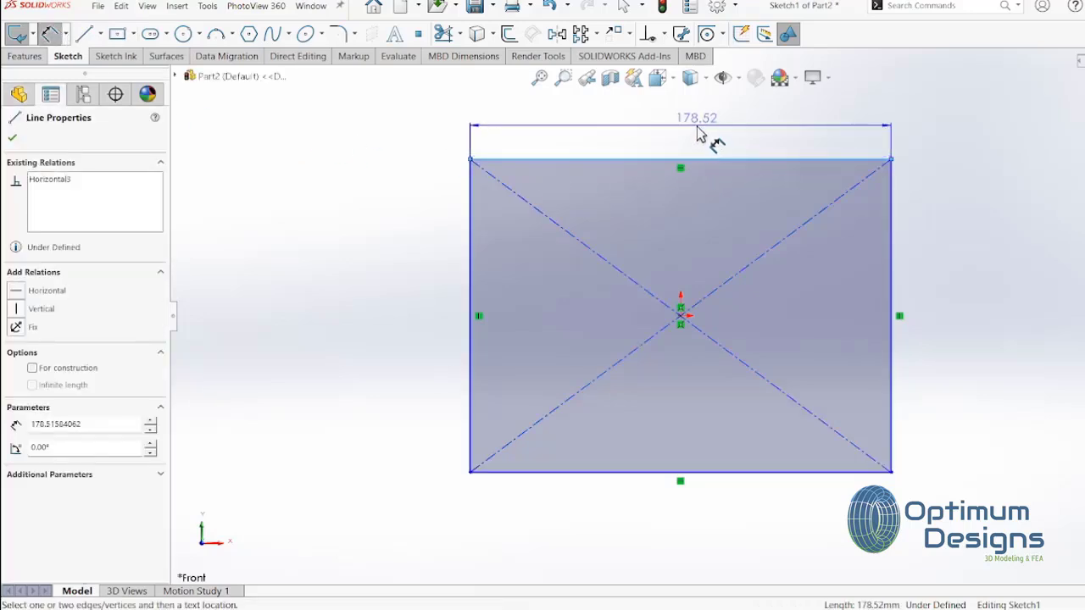
# Dimension the rectangle's top edge and left edge to 40 mm each
pyautogui.click(697, 125)
pyautogui.write('40')
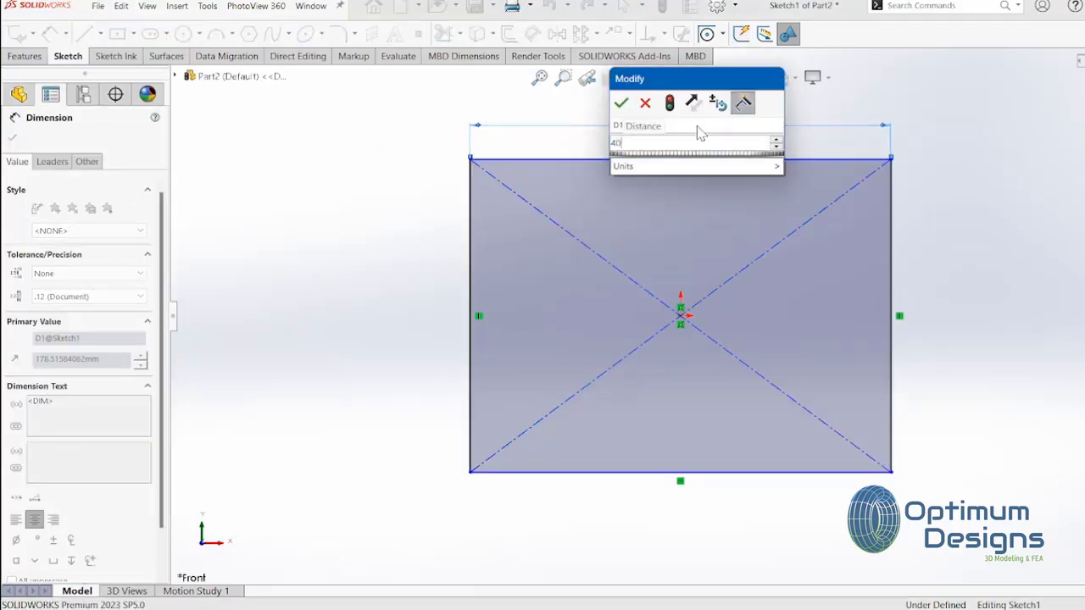
pyautogui.click(621, 103)
pyautogui.click(469, 228)
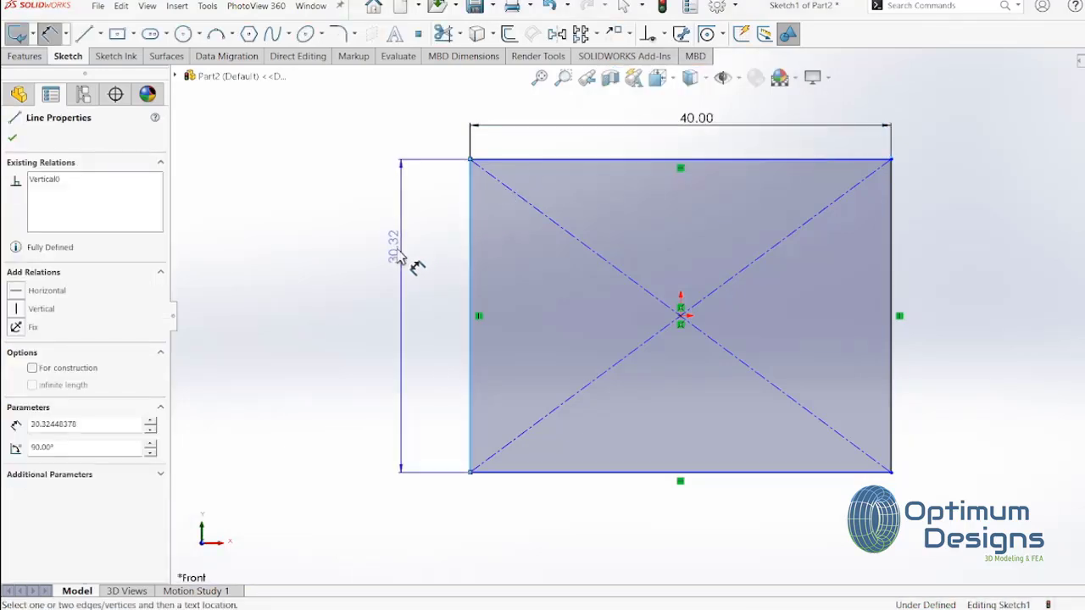
pyautogui.click(388, 251)
pyautogui.write('40.0')
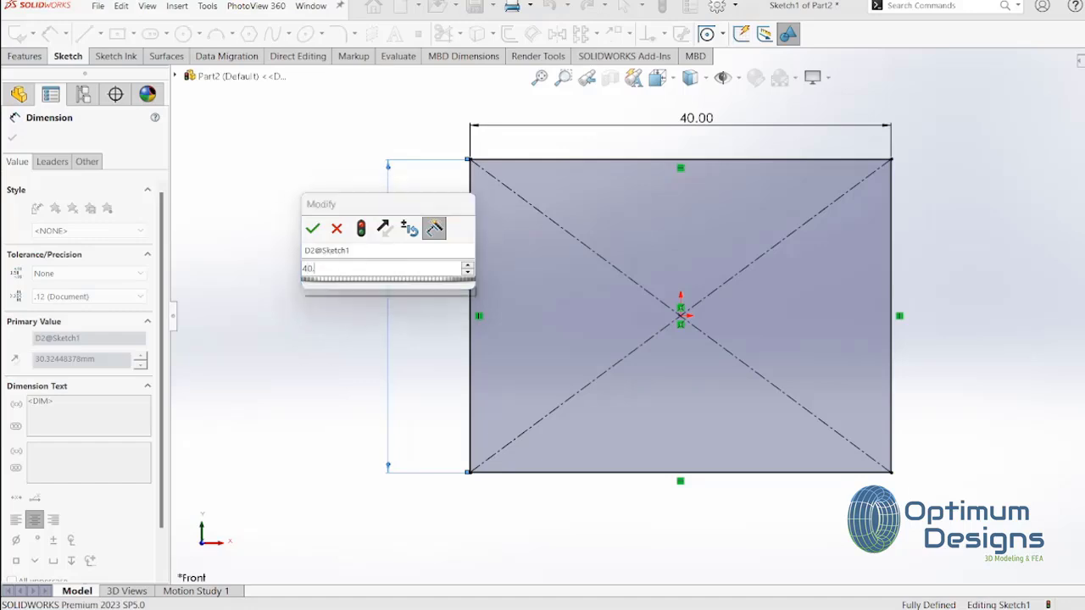
pyautogui.click(313, 228)
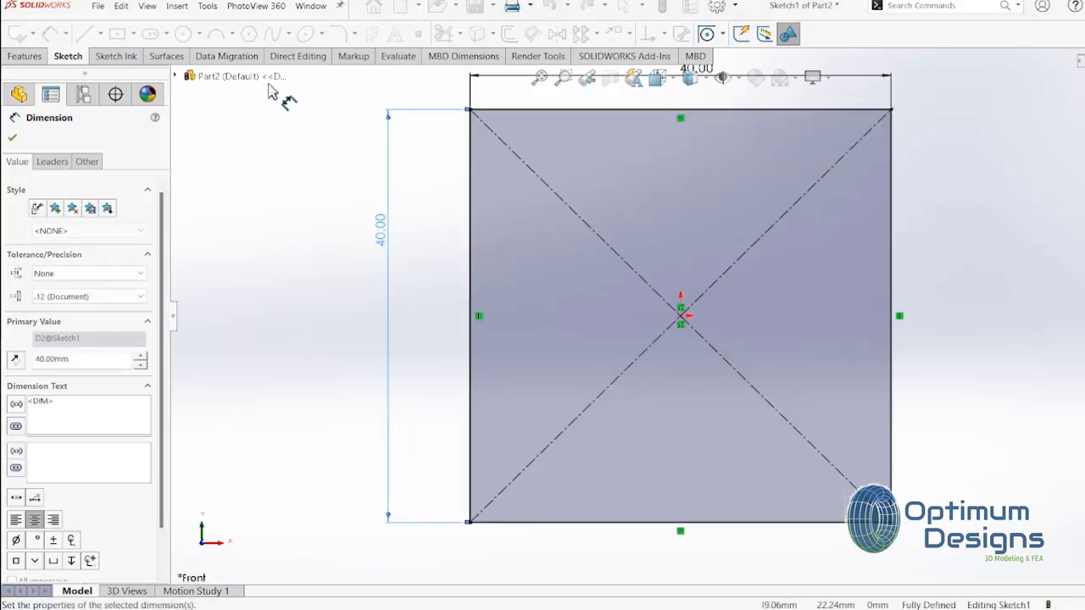
# Try a sketch chamfer on the top-left corner, then undo the unwanted 10 mm chamfer
pyautogui.click(354, 34)
pyautogui.click(380, 68)
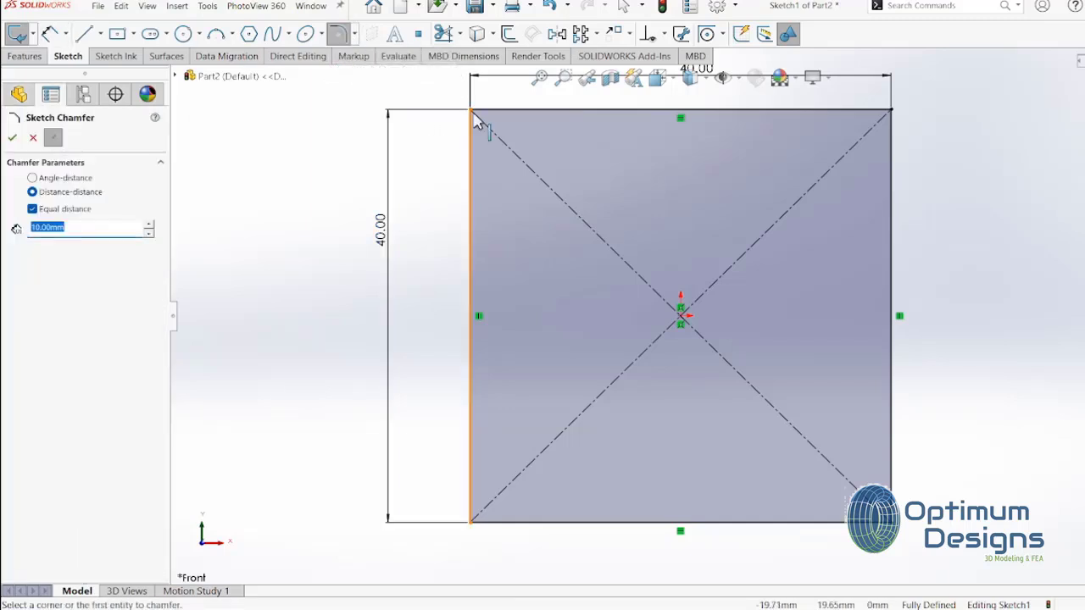
pyautogui.click(471, 111)
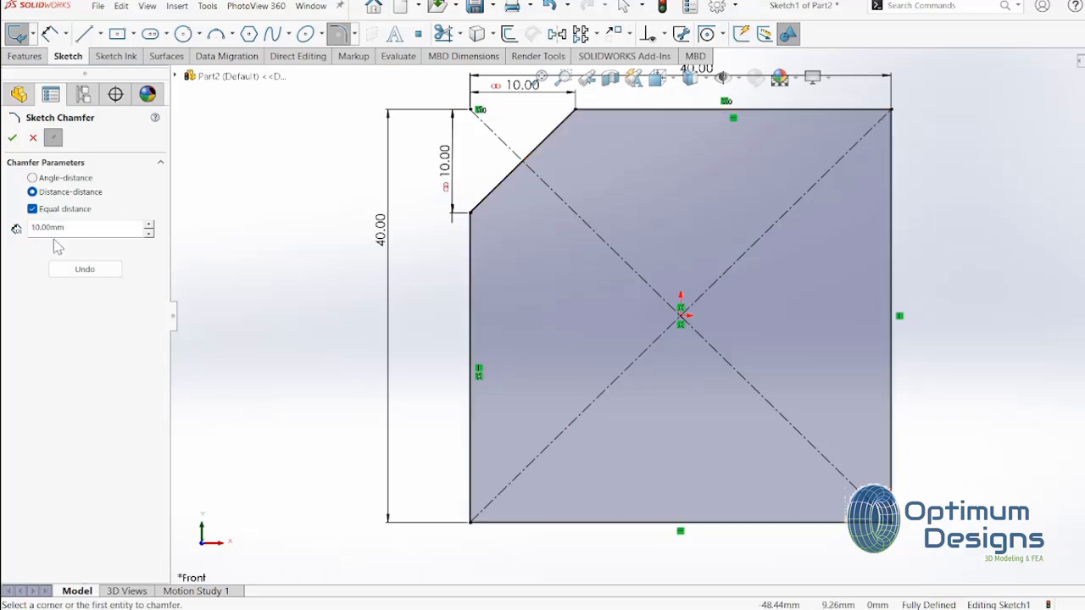
pyautogui.write('3')
pyautogui.press('Return')
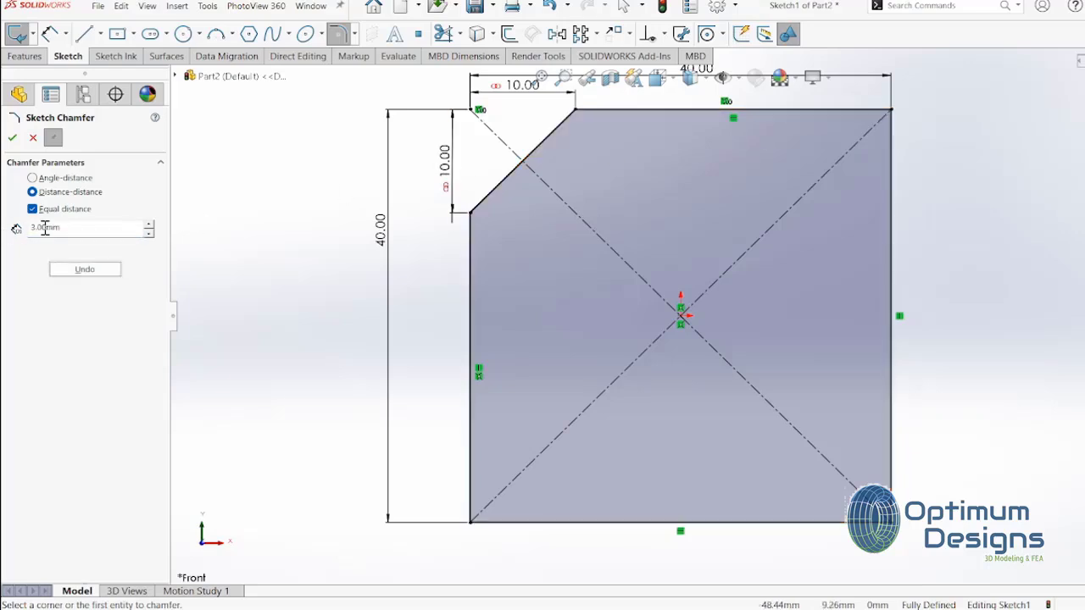
pyautogui.click(14, 139)
pyautogui.hotkey('ctrl', 'z')
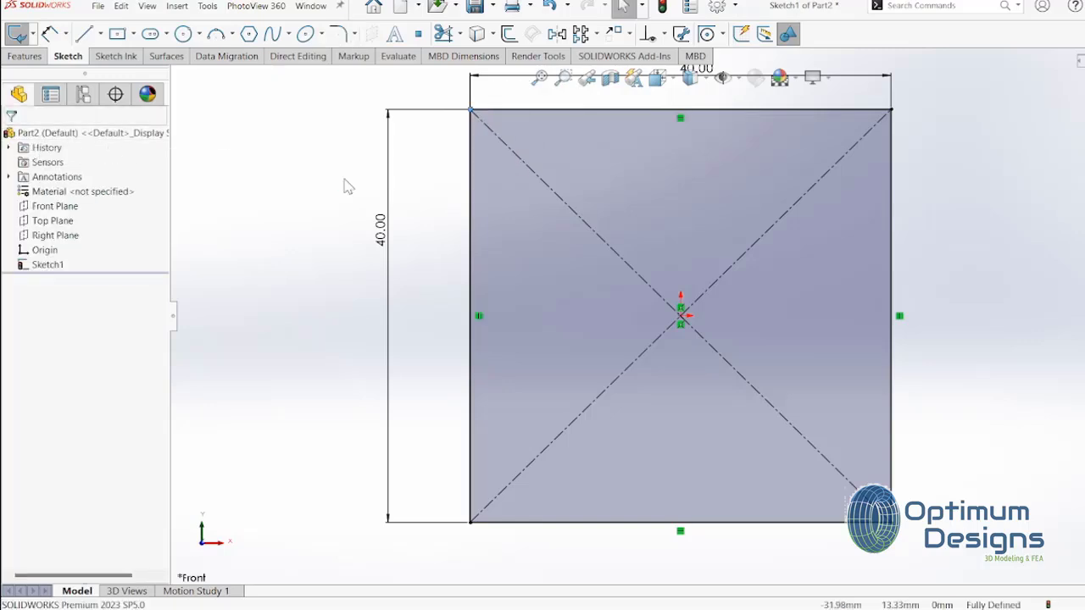
# Apply 3 mm sketch chamfers to the square's corners with Sketch Chamfer
pyautogui.click(337, 34)
pyautogui.click(353, 34)
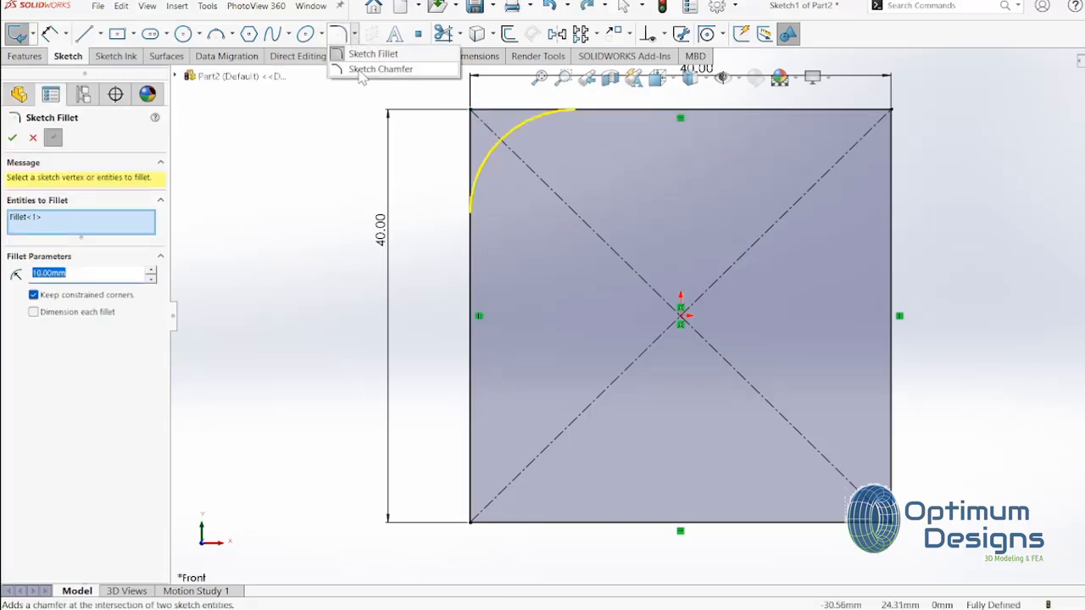
pyautogui.click(377, 69)
pyautogui.write('3')
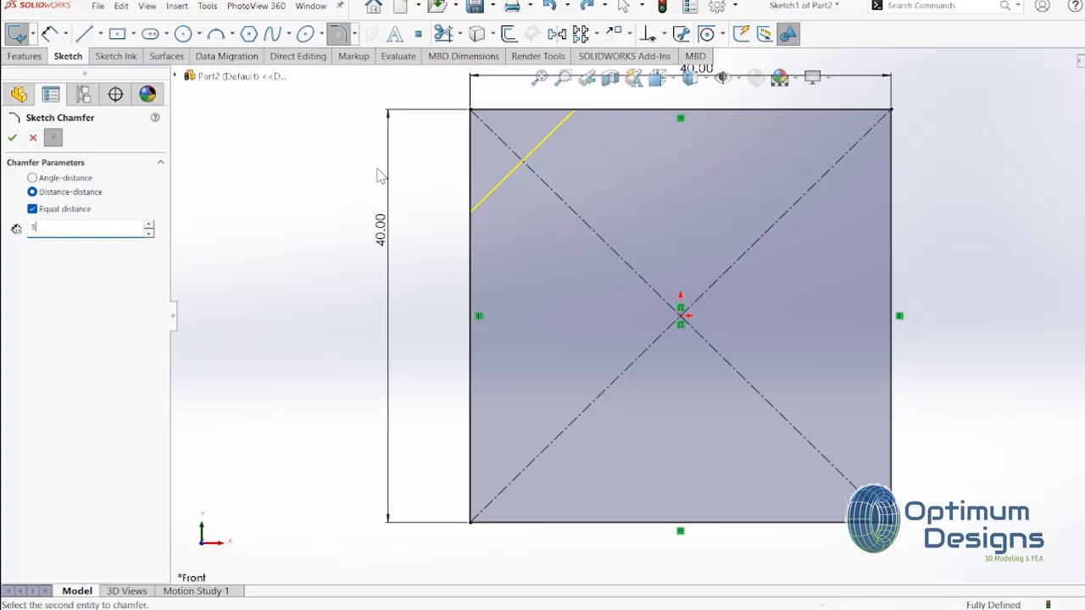
pyautogui.click(472, 120)
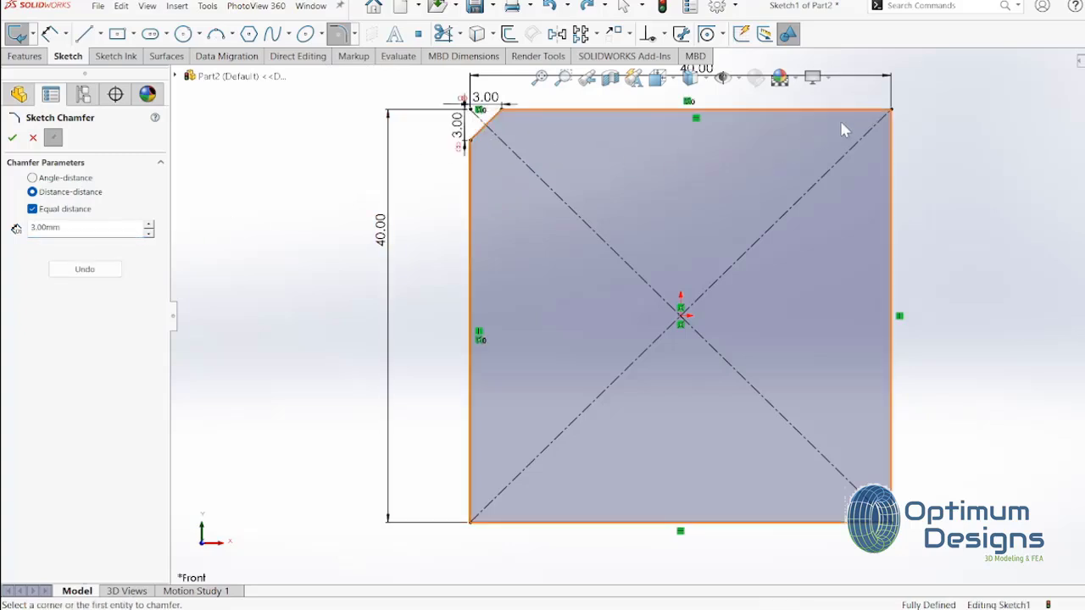
pyautogui.click(892, 113)
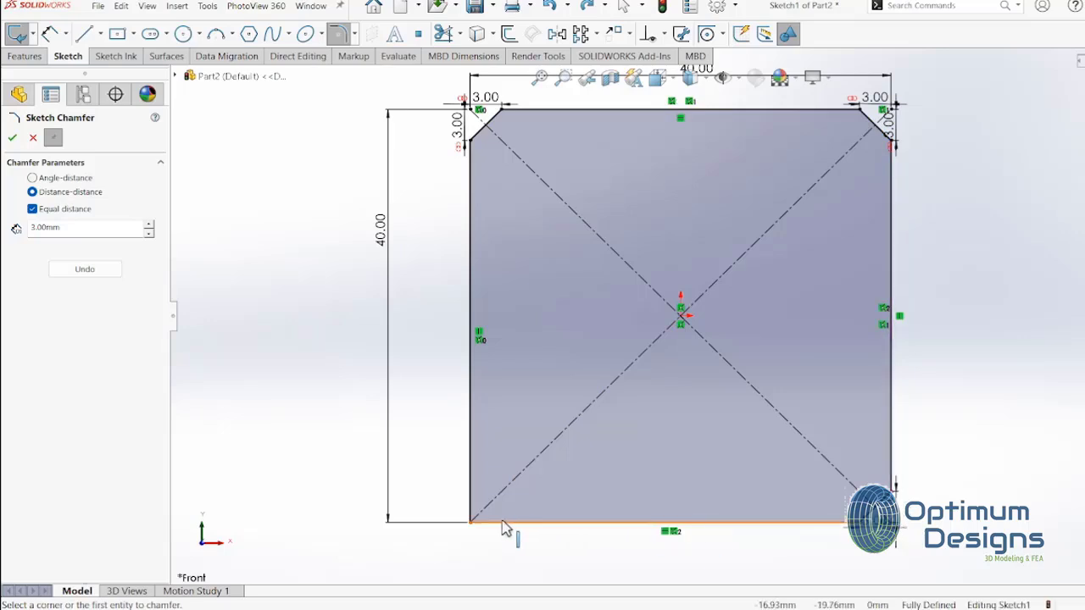
pyautogui.click(471, 521)
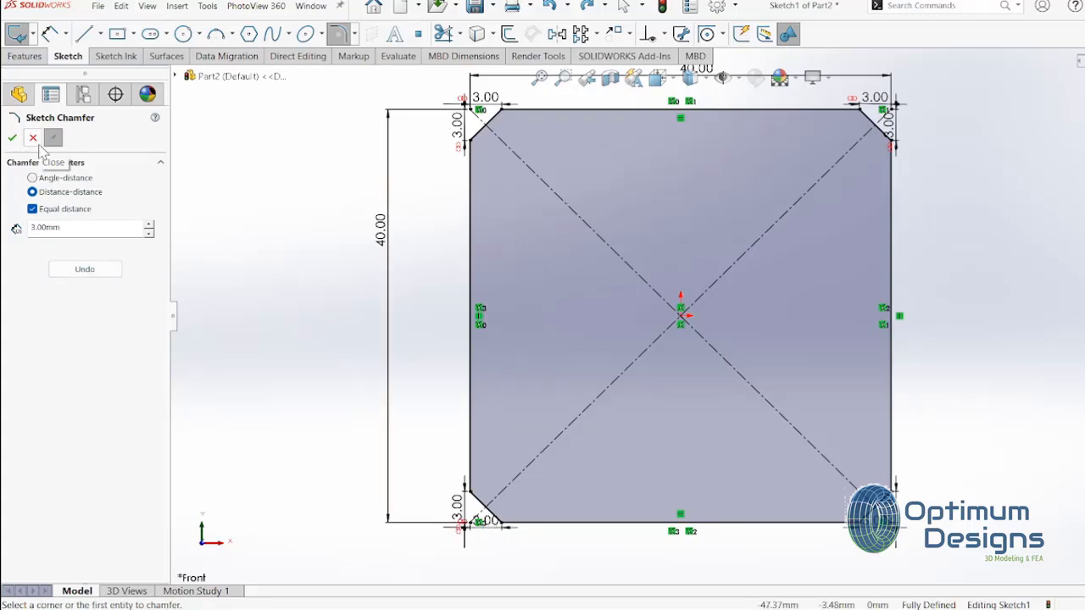
pyautogui.click(13, 140)
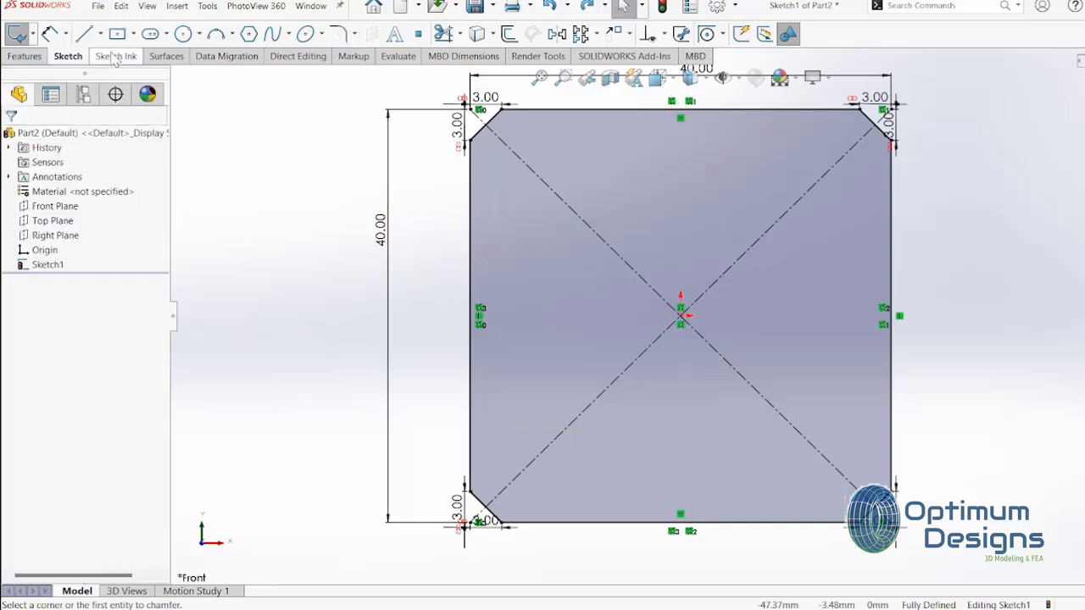
# Draw a short horizontal centerline starting at the origin
pyautogui.click(100, 34)
pyautogui.click(115, 69)
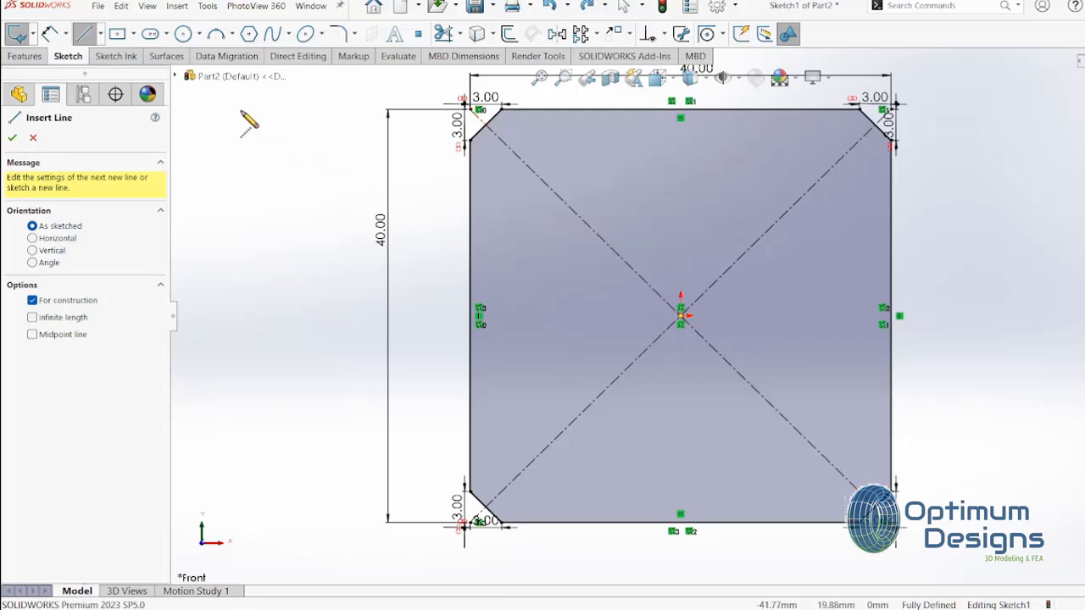
pyautogui.click(681, 315)
pyautogui.click(755, 316)
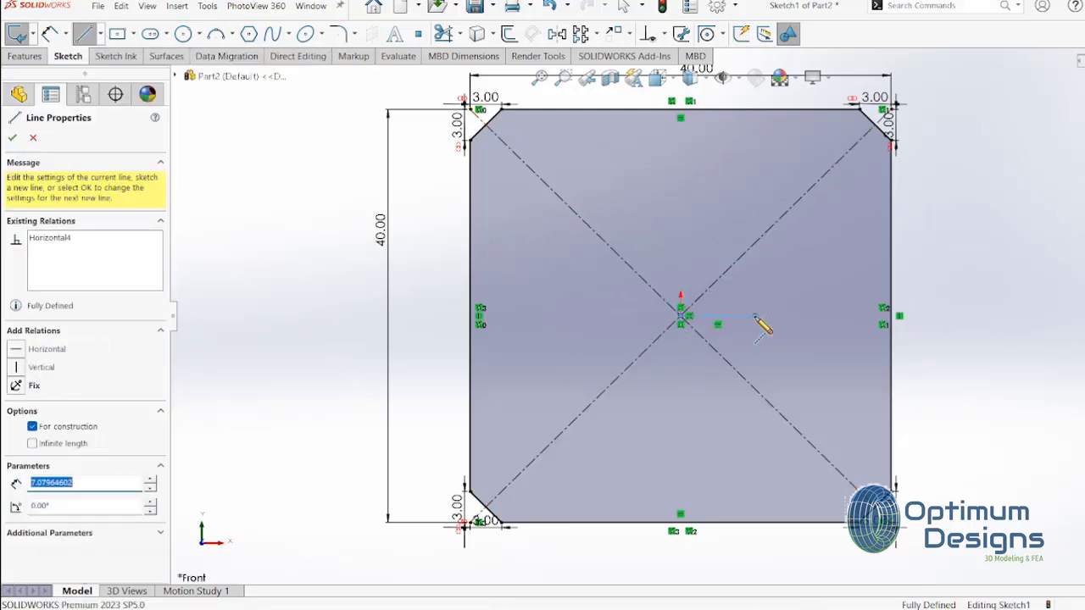
pyautogui.rightClick(763, 327)
pyautogui.click(792, 327)
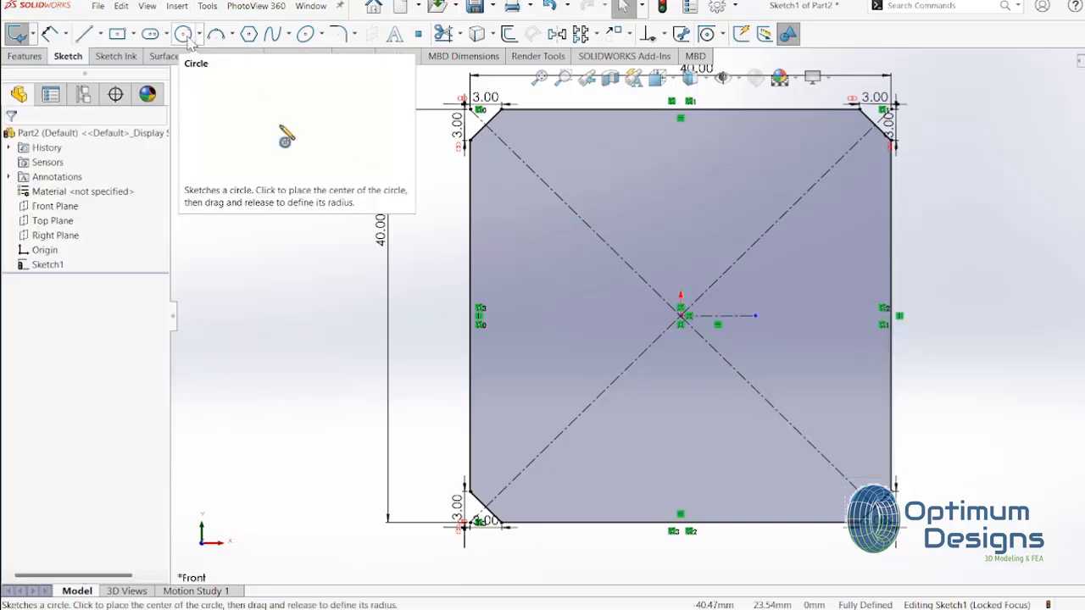
# Add concentric circles of radius 2.255 mm and 1.255 mm at the centerline's end
pyautogui.click(183, 34)
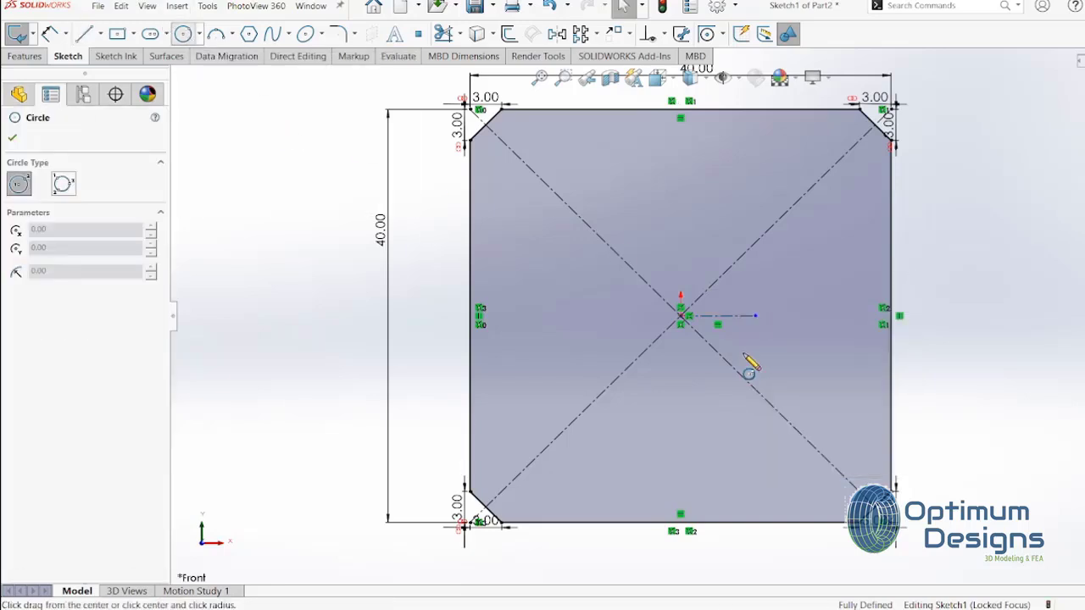
pyautogui.click(754, 316)
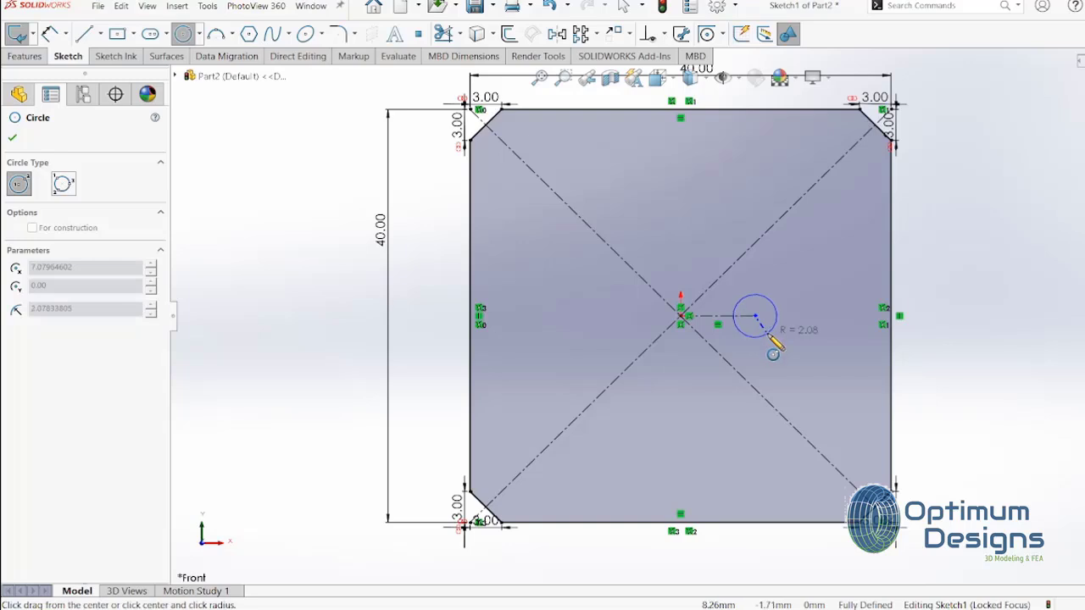
pyautogui.click(770, 336)
pyautogui.write('(4.5+0.01)/2')
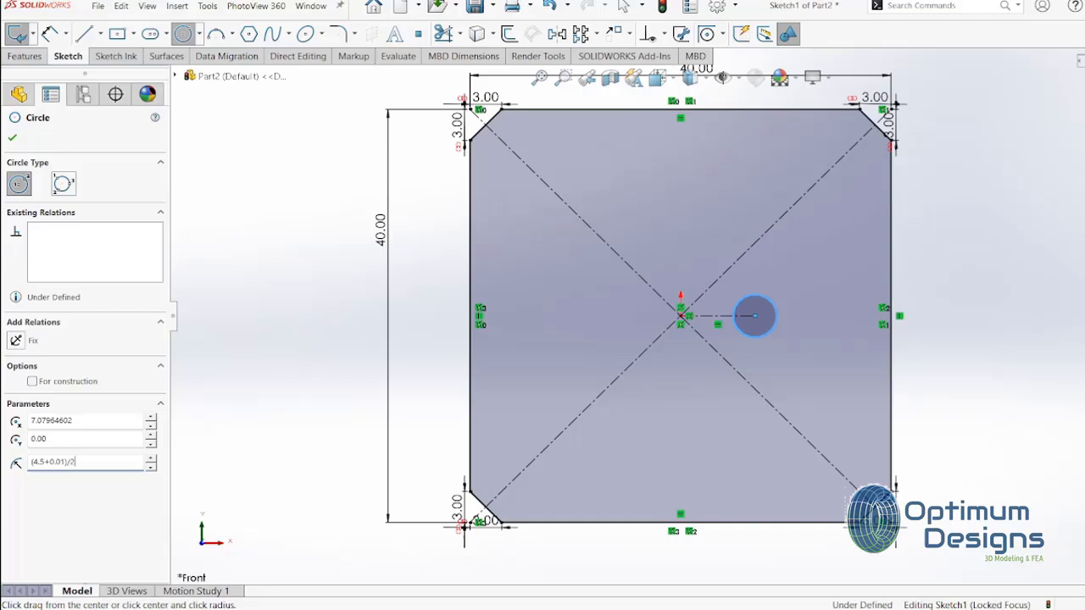
pyautogui.press('Return')
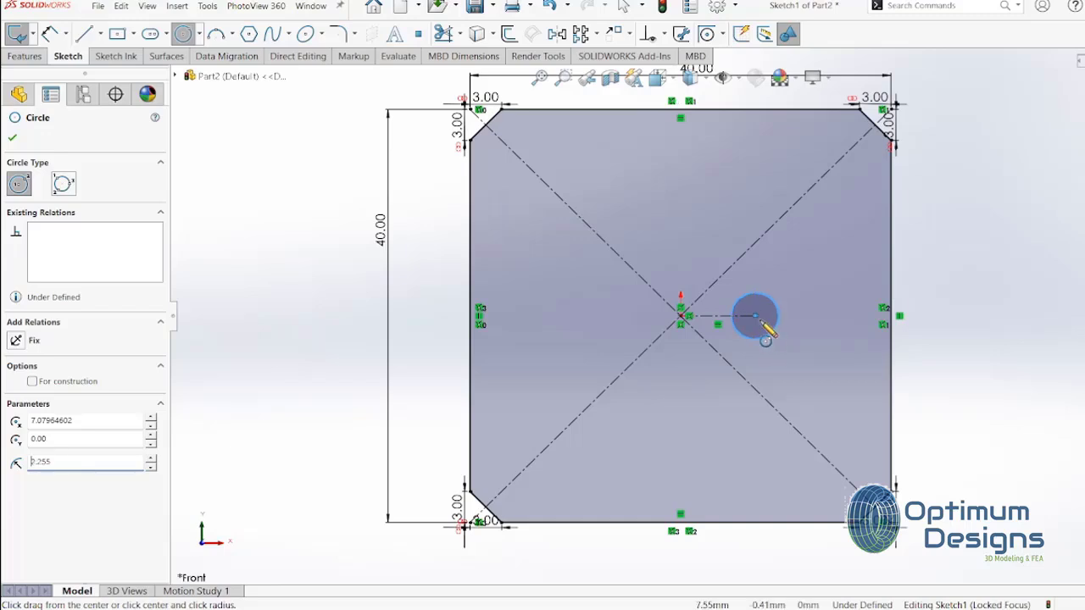
pyautogui.click(755, 315)
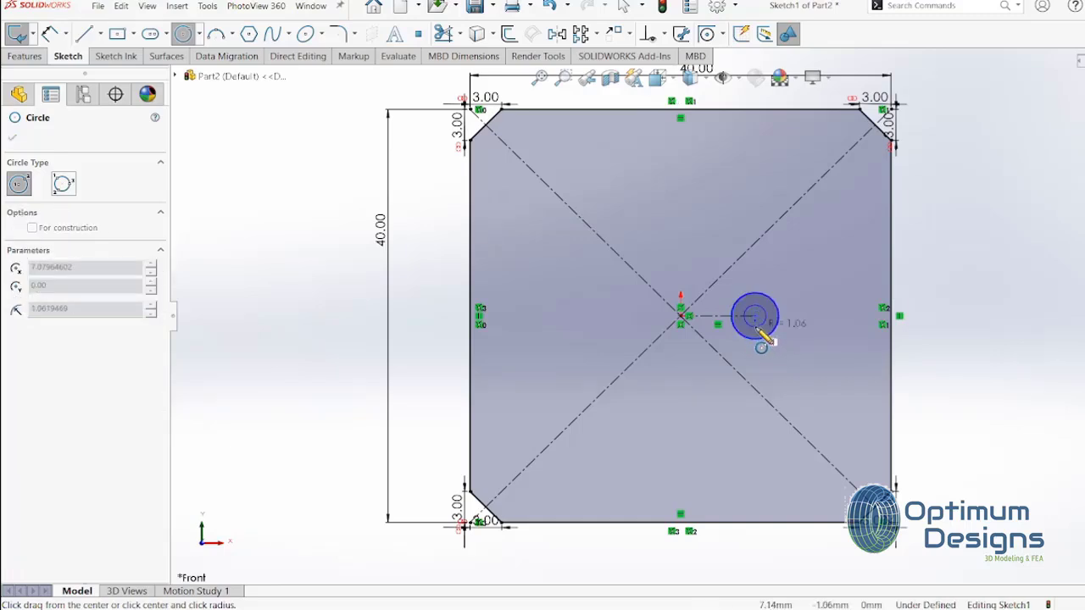
pyautogui.click(758, 328)
pyautogui.write('1.255')
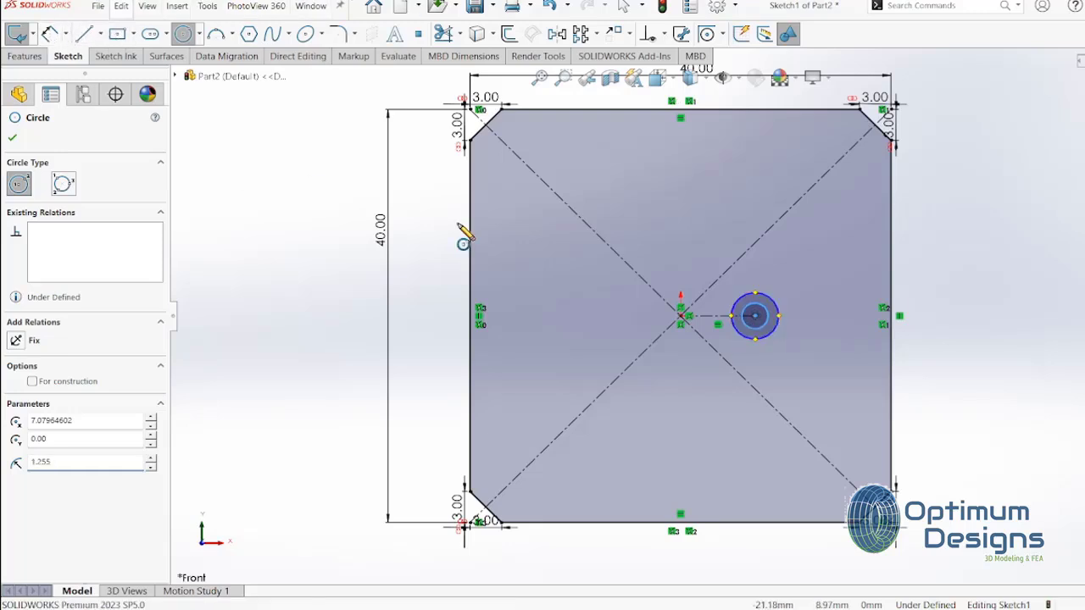
pyautogui.click(49, 34)
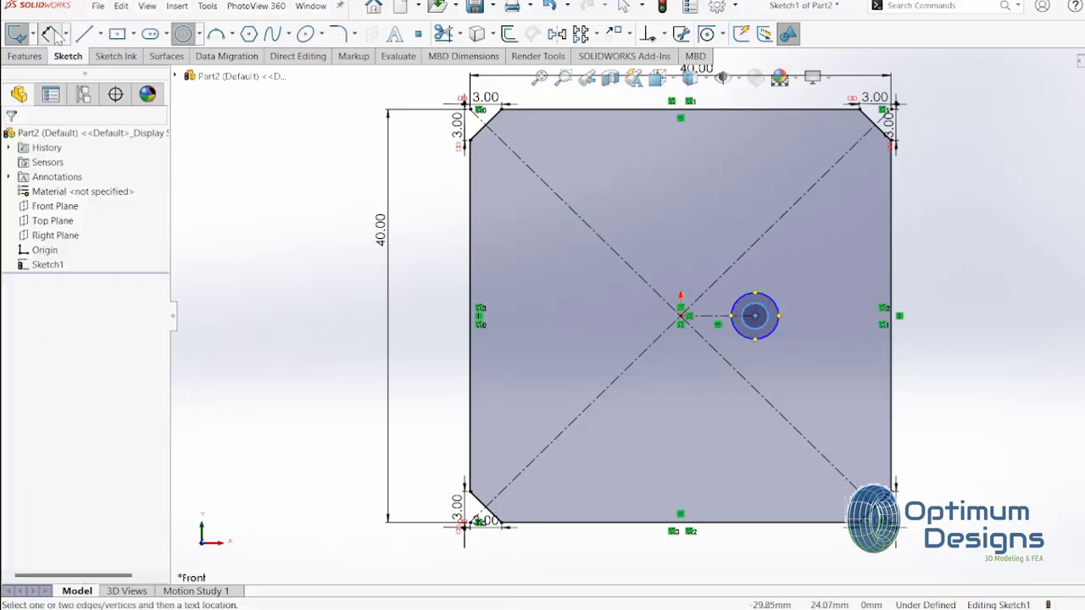
# Dimension the outer circle to Ø4.51 mm and the inner circle to Ø2.51 mm
pyautogui.click(763, 301)
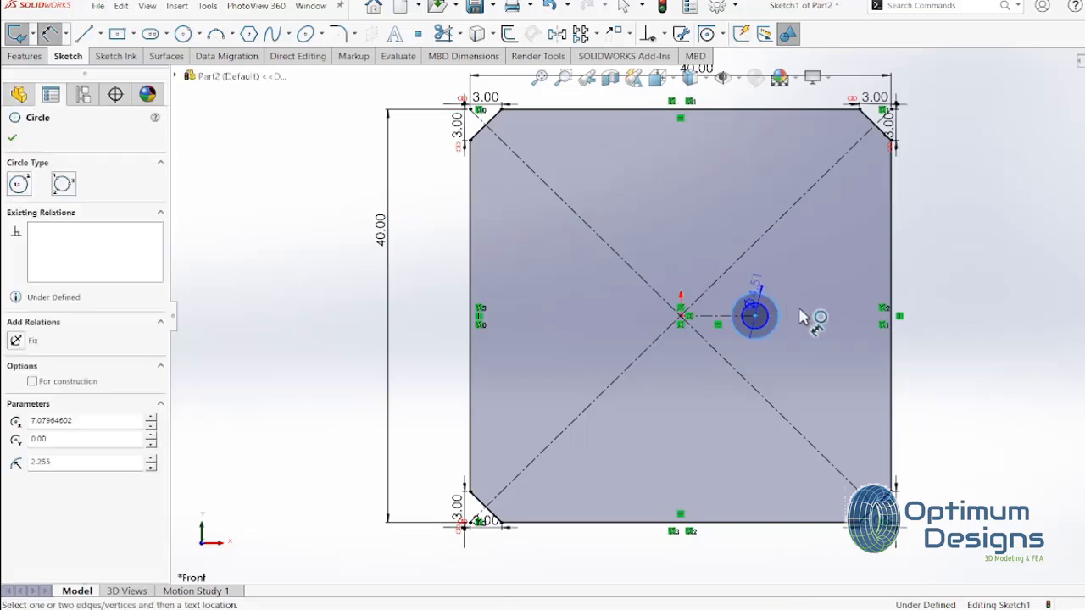
pyautogui.press('d')
pyautogui.click(818, 329)
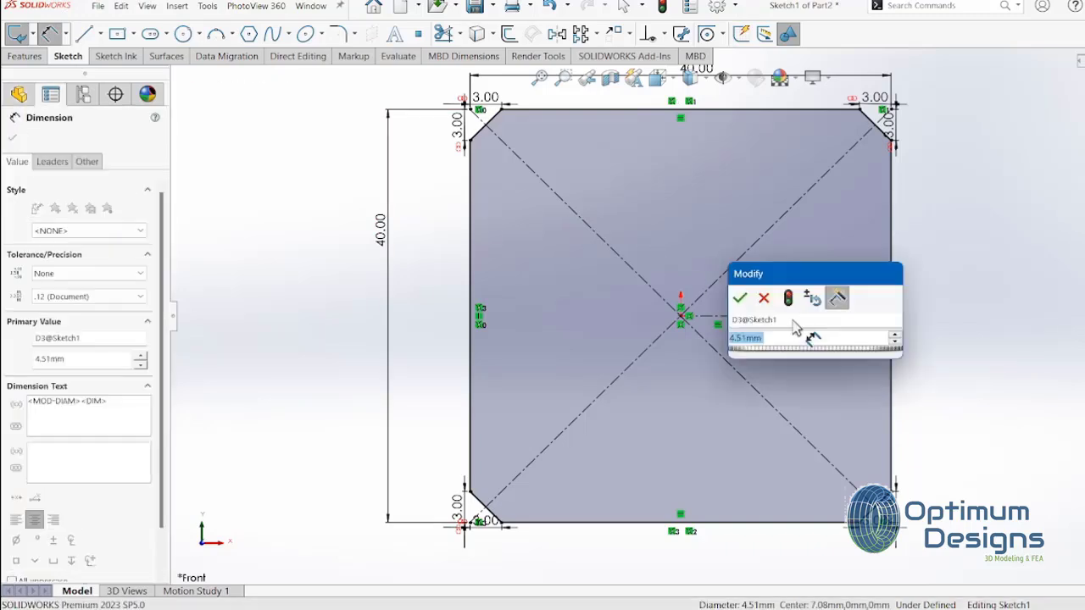
pyautogui.press('Return')
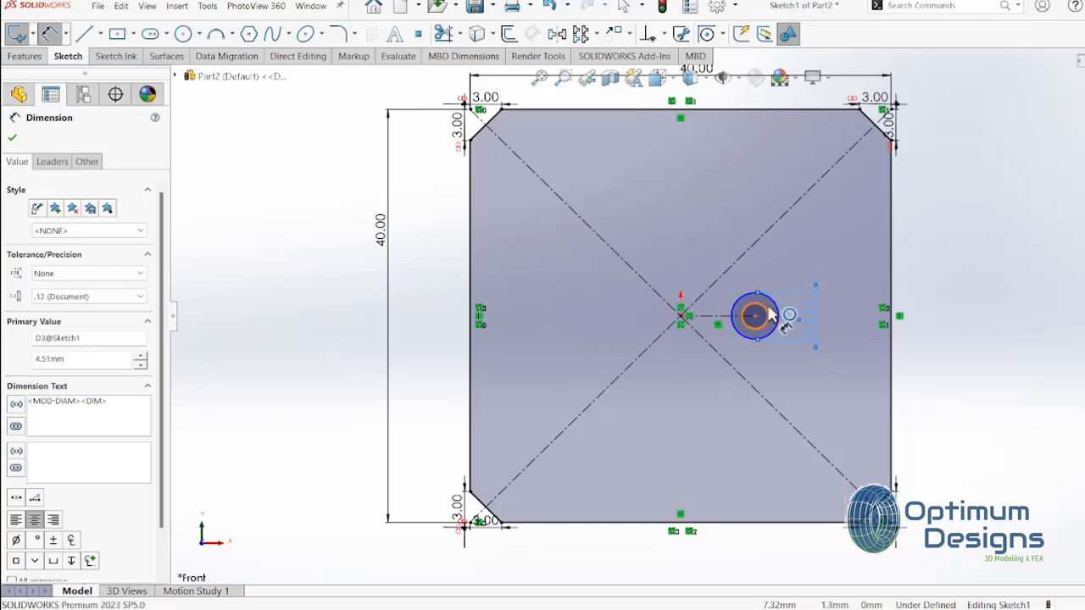
pyautogui.click(759, 315)
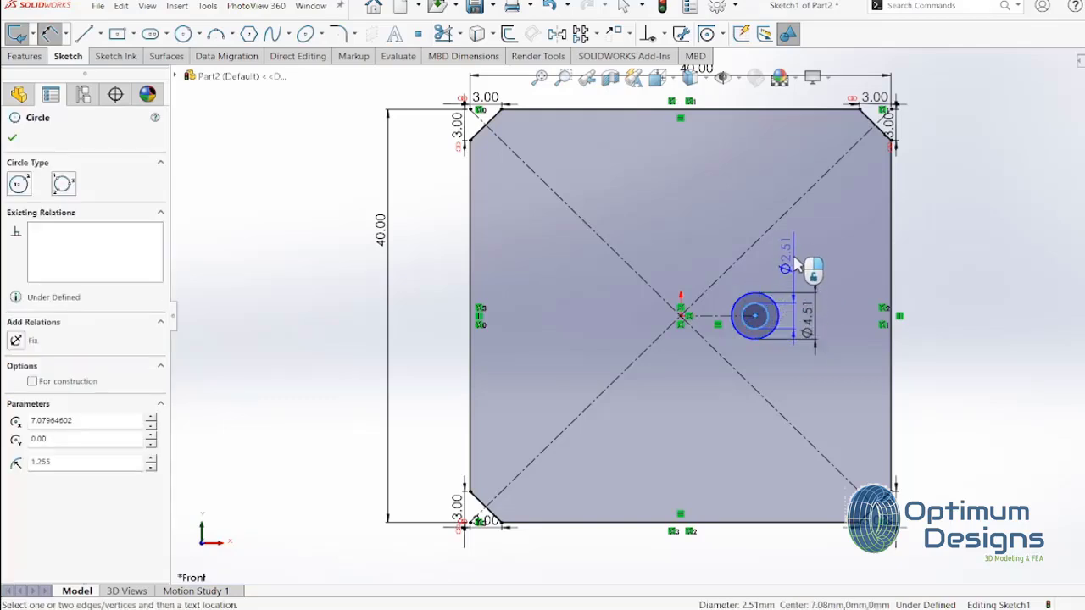
pyautogui.click(796, 241)
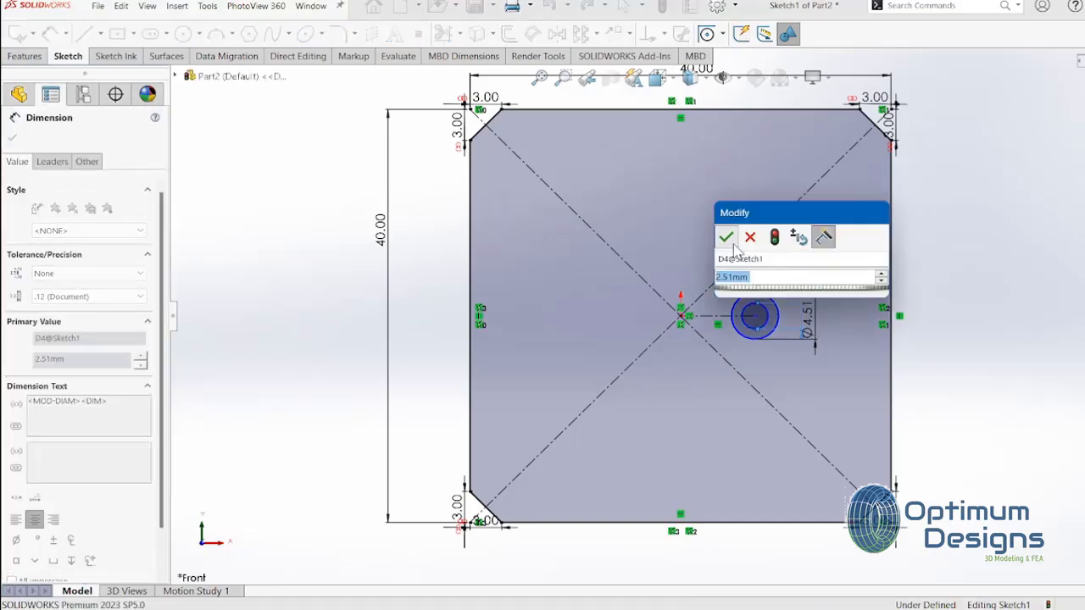
pyautogui.press('Return')
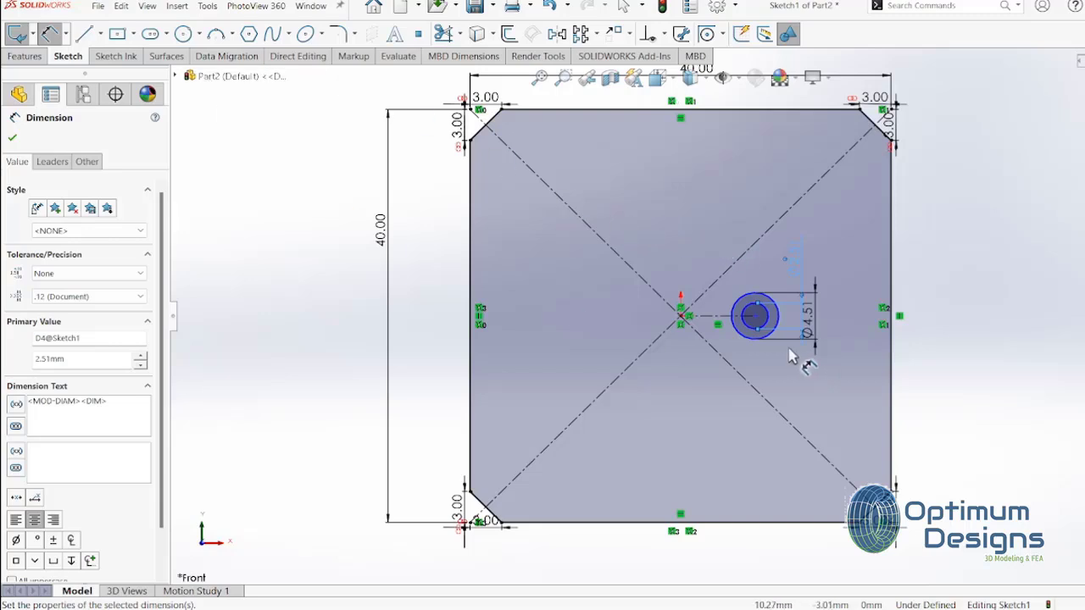
pyautogui.click(722, 322)
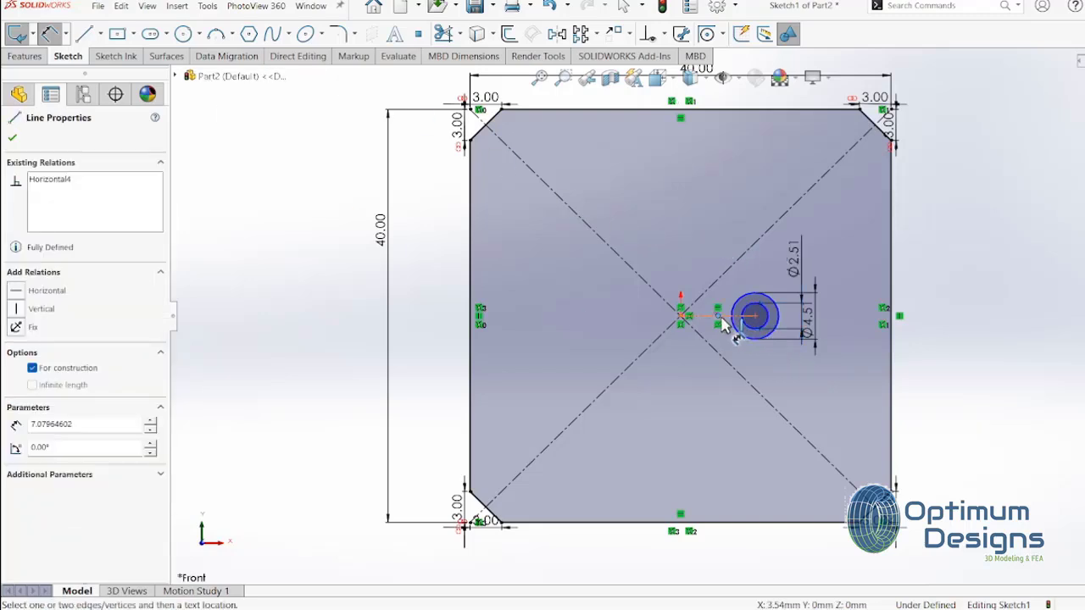
# Add a 6 mm horizontal dimension from the sketch origin to the hole centre
pyautogui.click(721, 318)
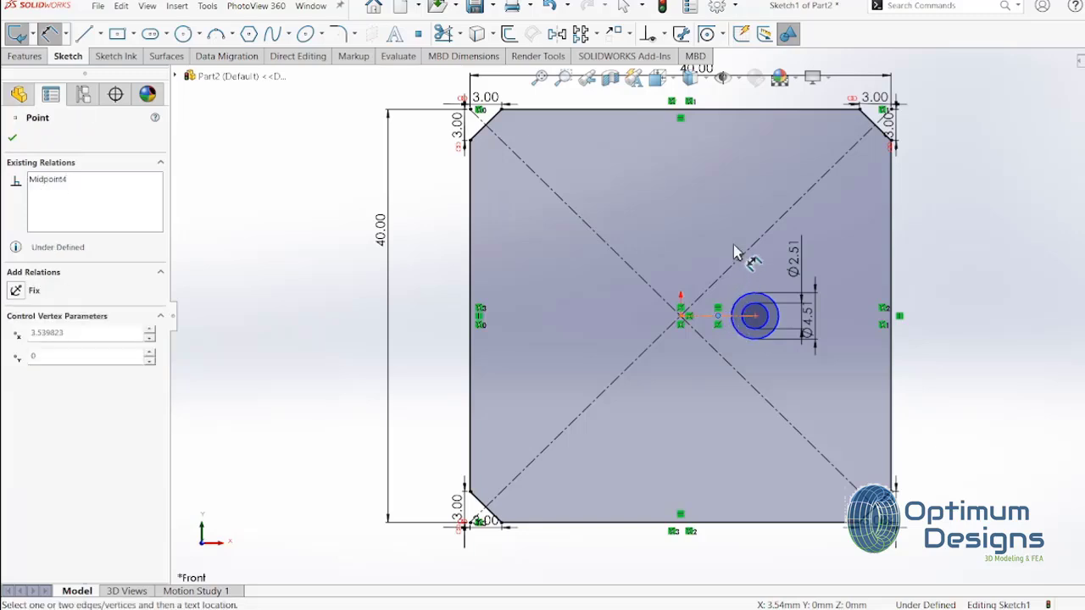
pyautogui.click(681, 317)
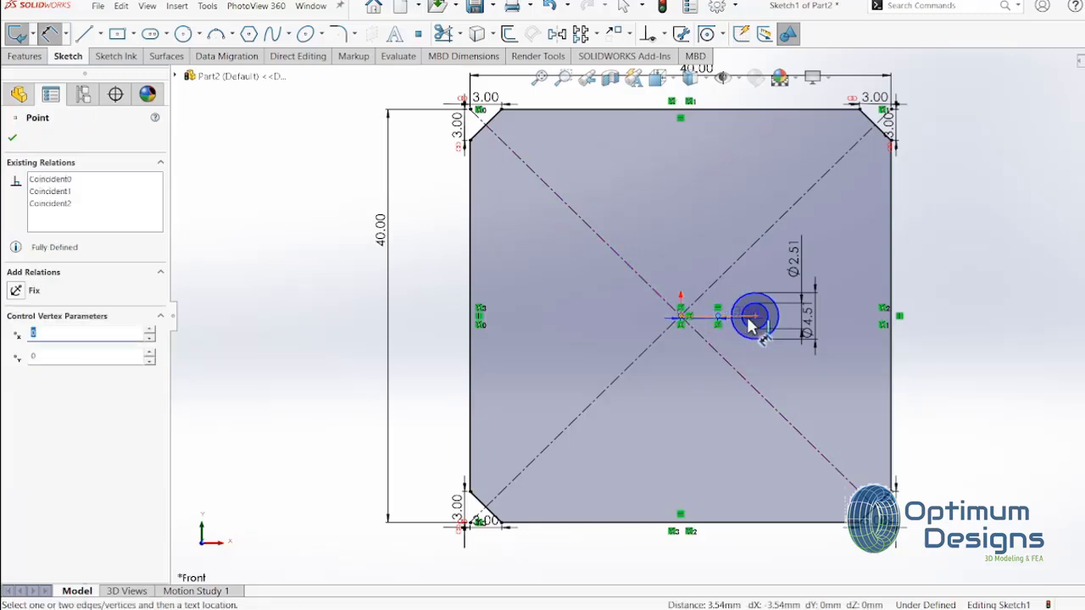
pyautogui.press('Escape')
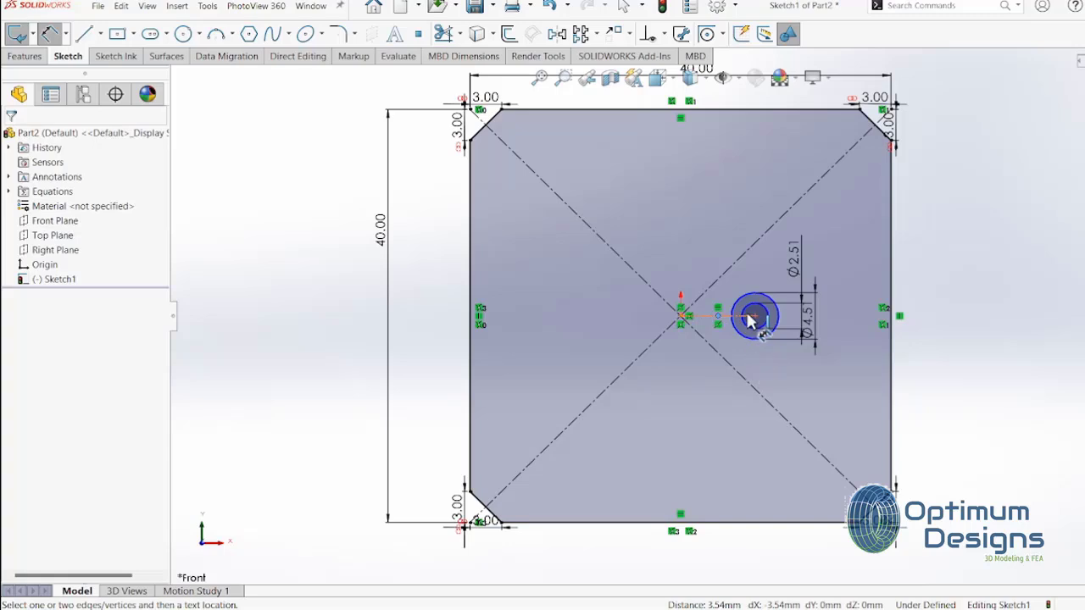
pyautogui.click(754, 318)
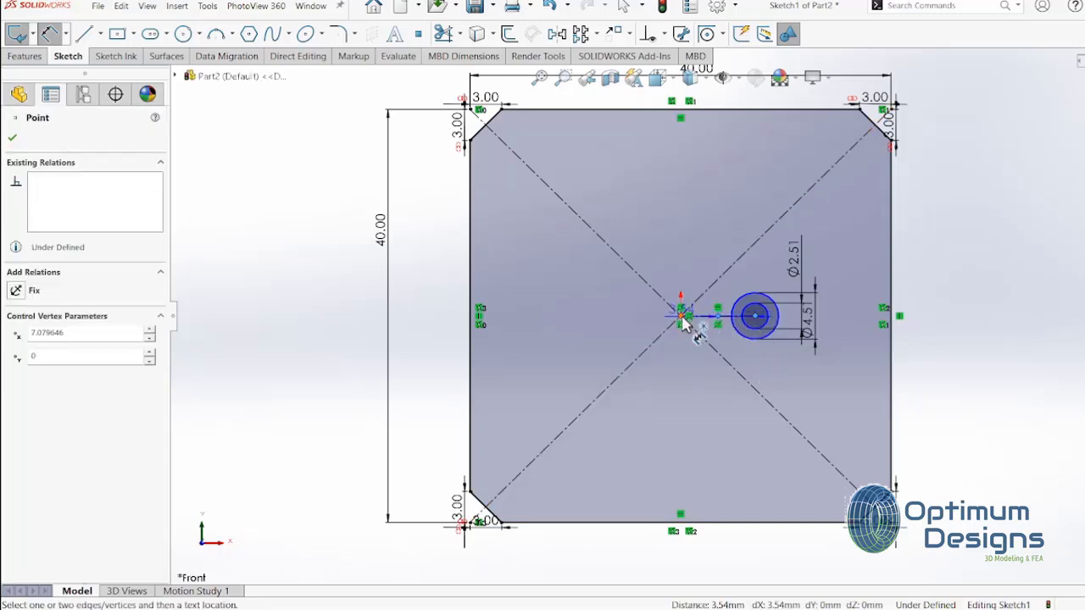
pyautogui.click(718, 316)
pyautogui.click(714, 399)
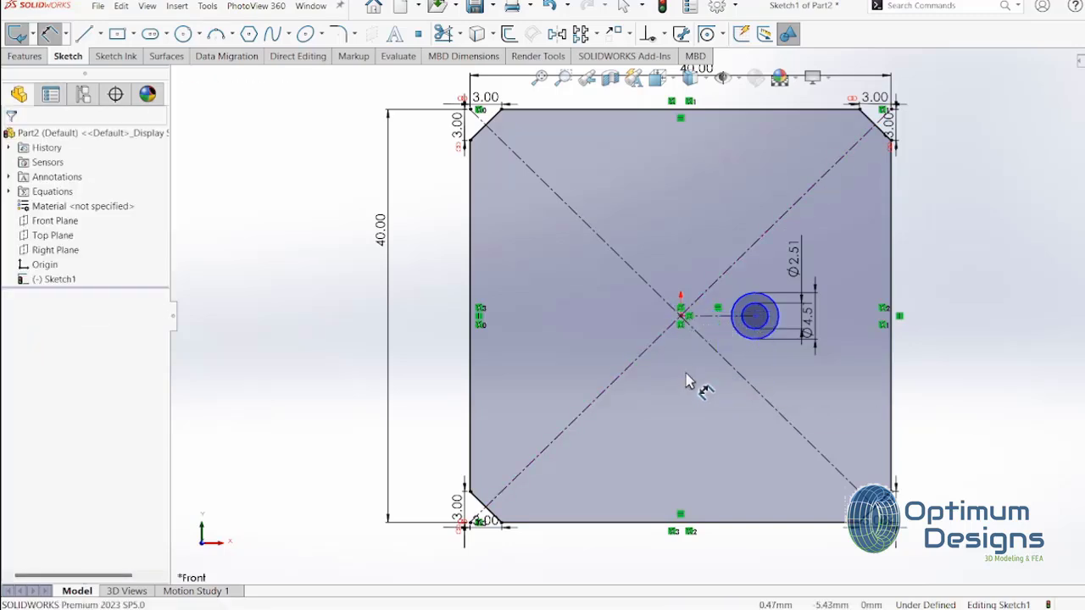
pyautogui.click(685, 321)
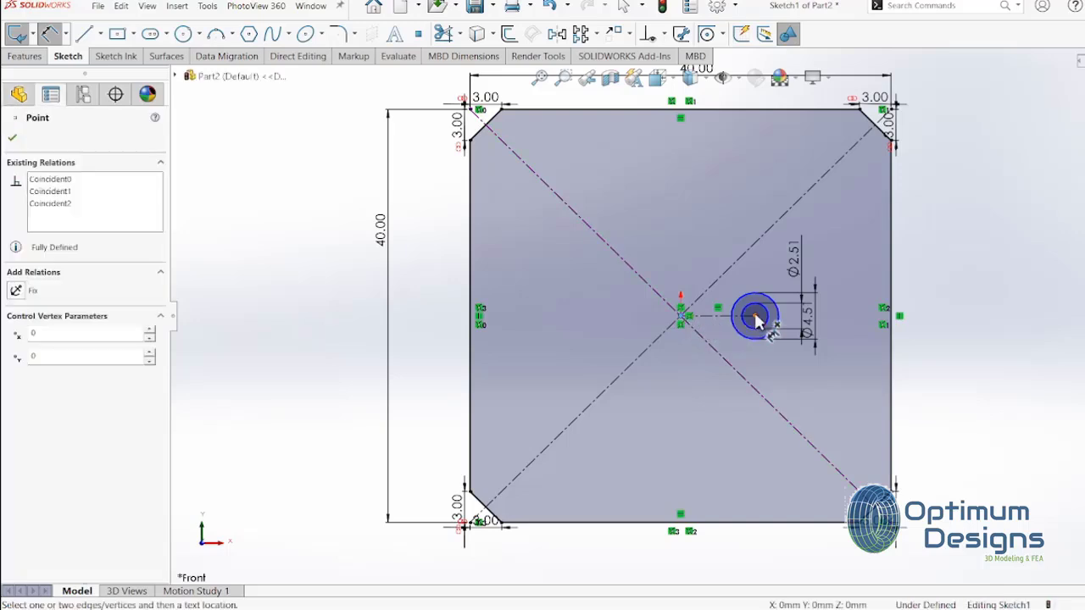
pyautogui.click(756, 319)
pyautogui.click(732, 399)
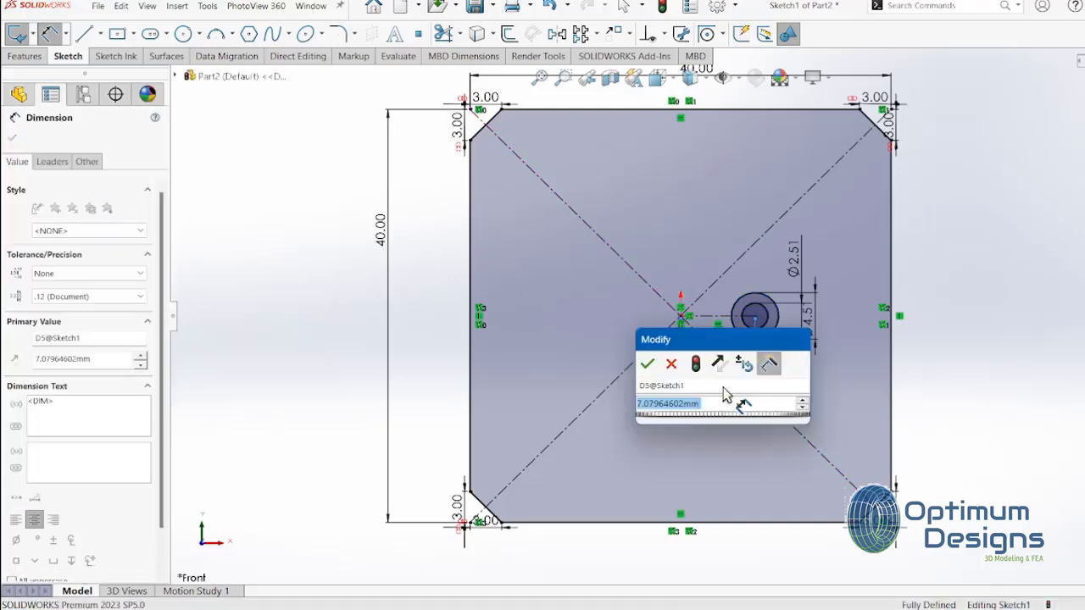
pyautogui.write('6')
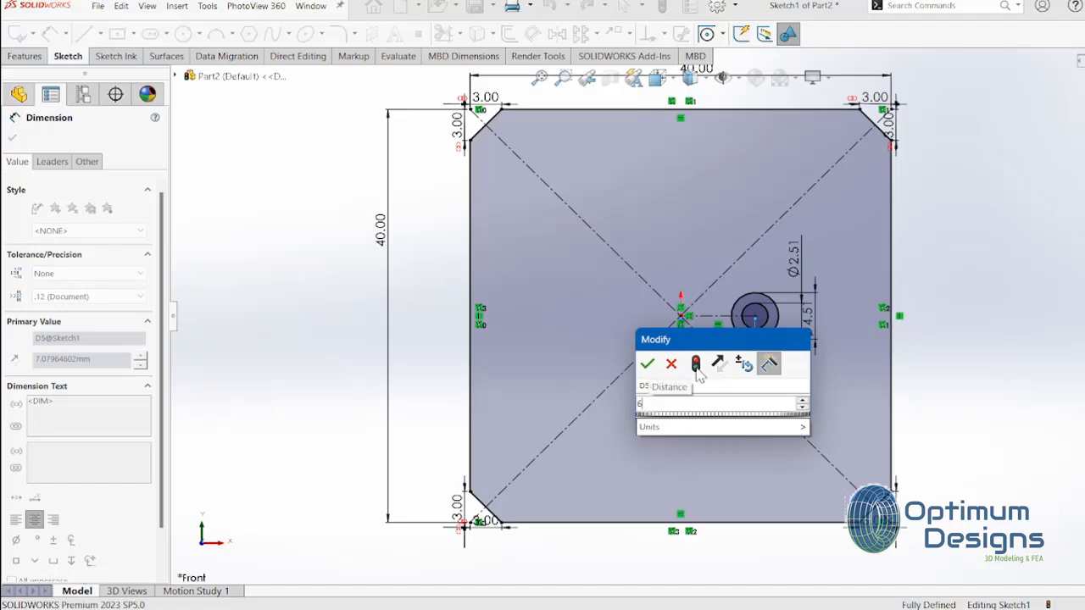
pyautogui.click(647, 363)
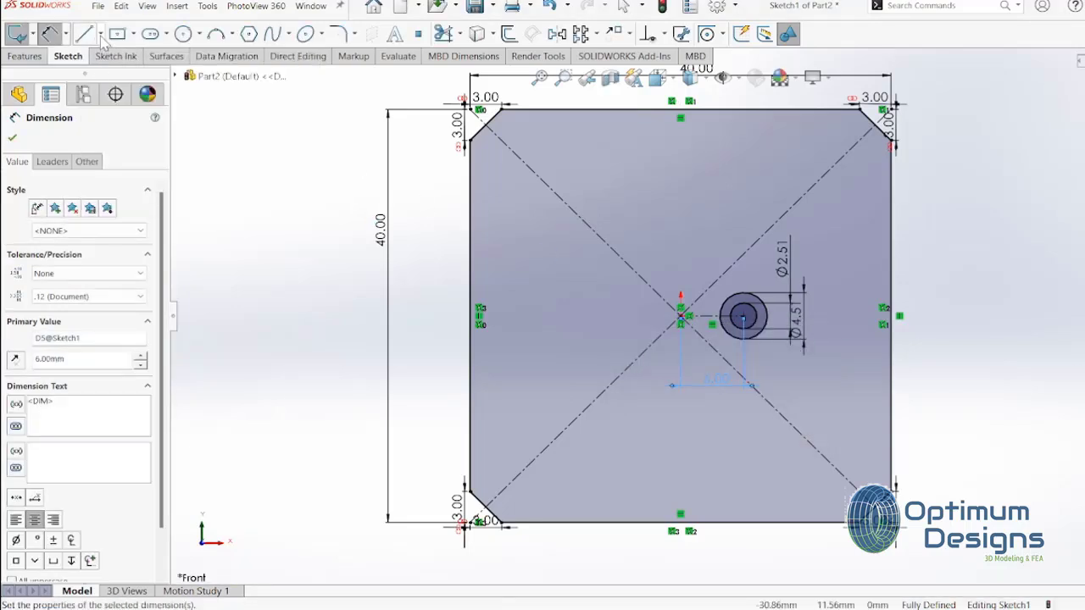
pyautogui.click(100, 35)
# Draw a vertical centreline through the origin
pyautogui.click(114, 68)
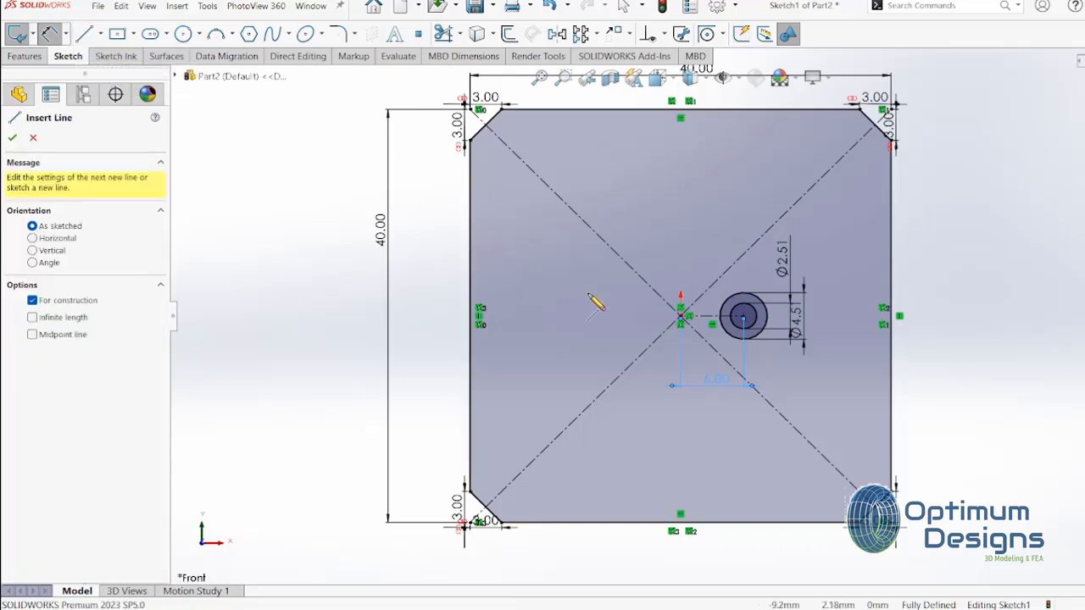
pyautogui.click(679, 224)
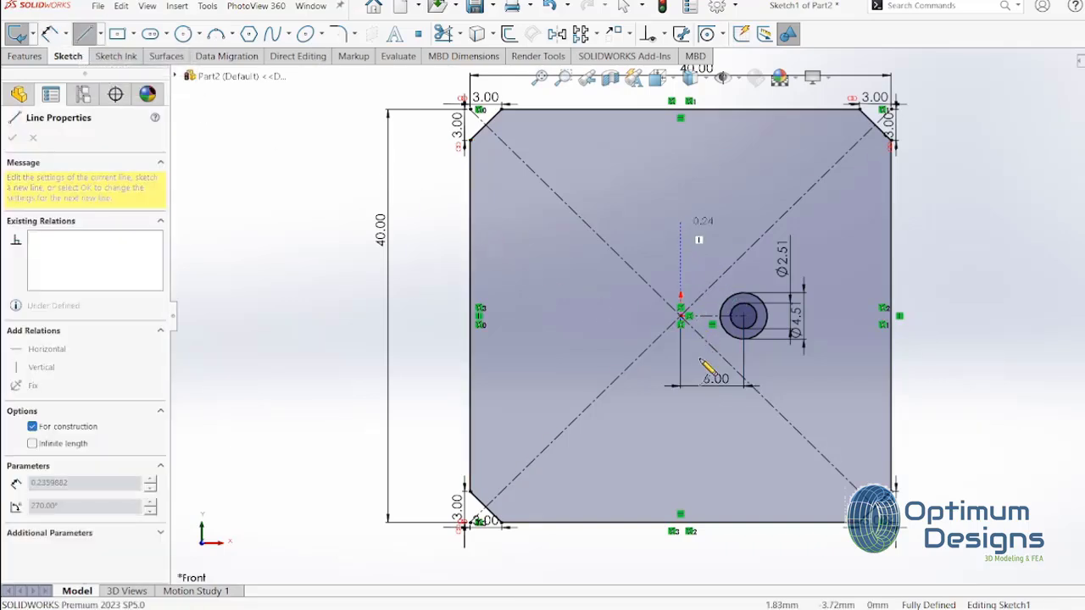
pyautogui.click(680, 421)
pyautogui.press('Escape')
pyautogui.press('Escape')
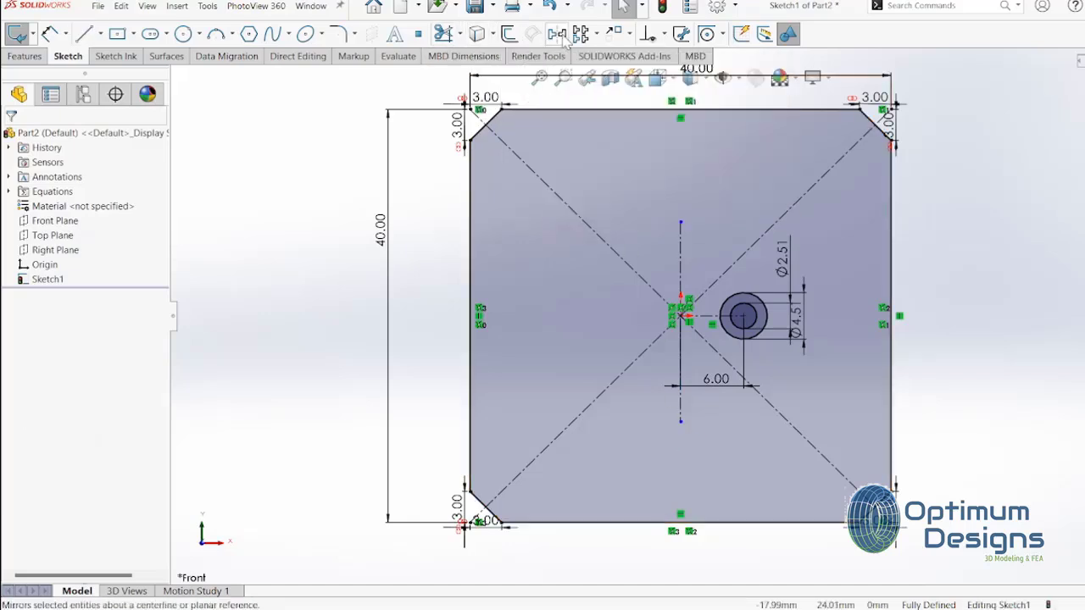
# Attempt a mirror with the wrong entities selected, then cancel it
pyautogui.click(556, 34)
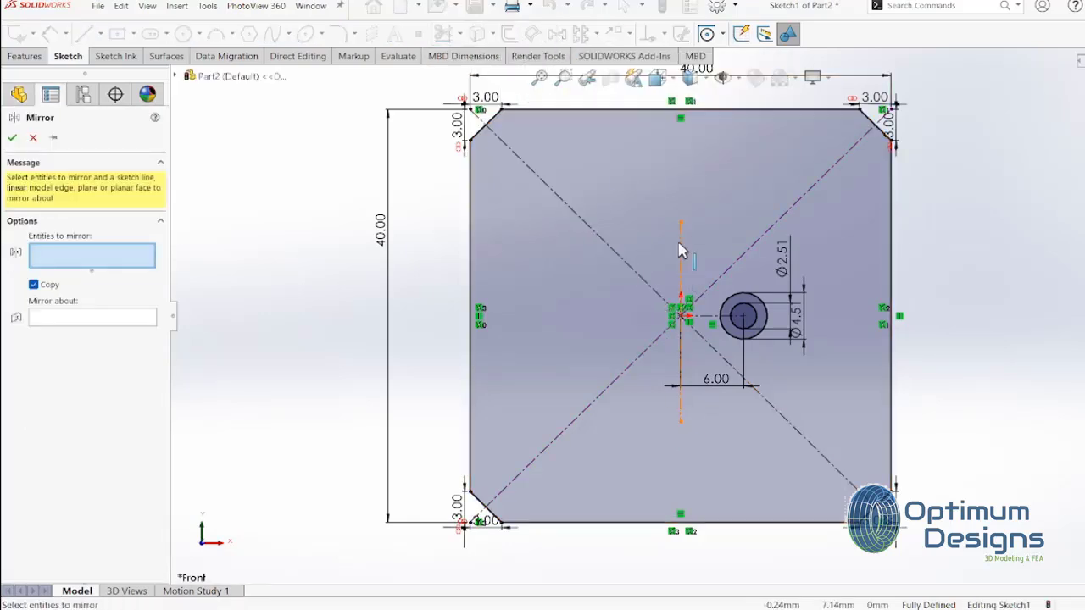
pyautogui.click(724, 365)
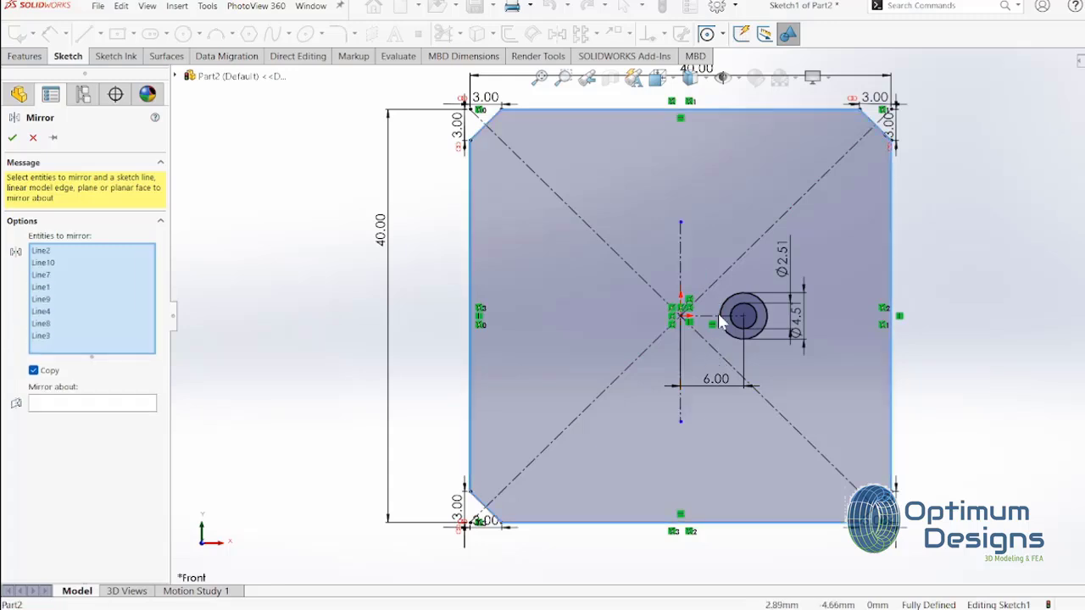
pyautogui.click(743, 313)
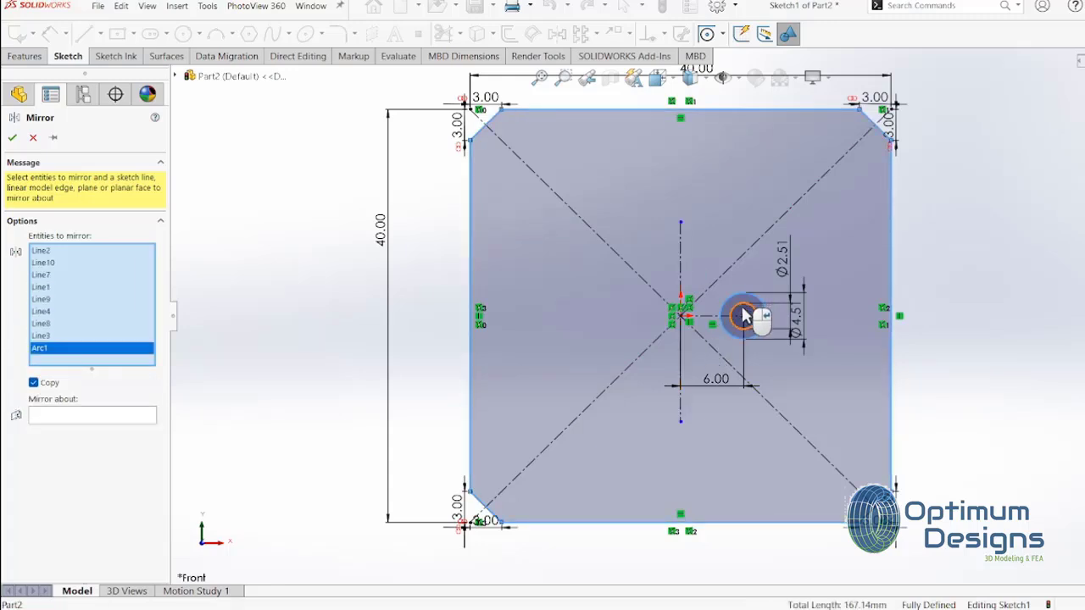
pyautogui.click(744, 314)
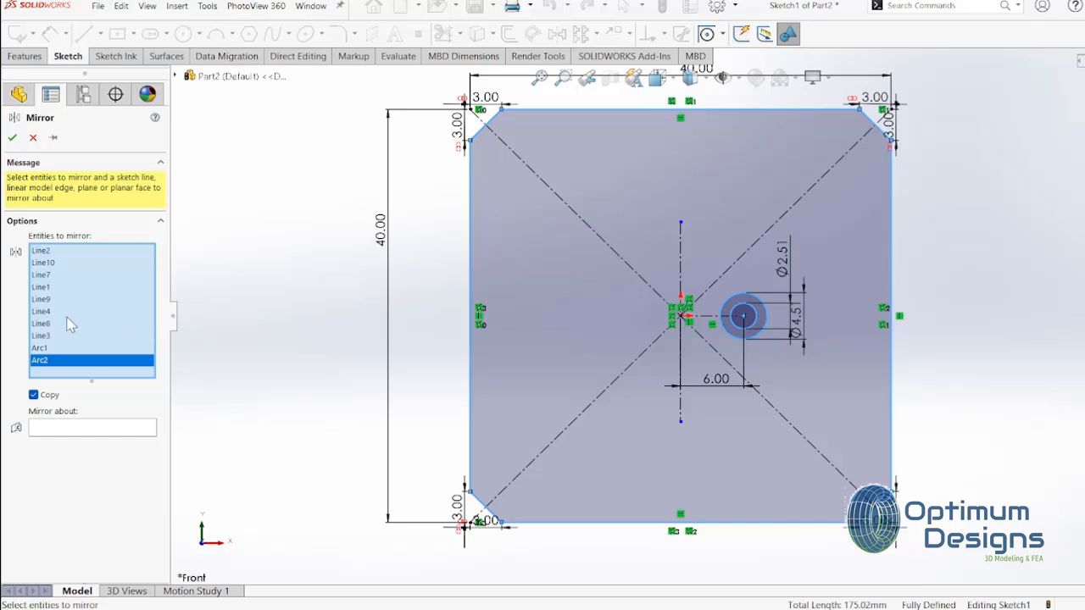
pyautogui.click(67, 316)
pyautogui.hotkey('ctrl', 'a')
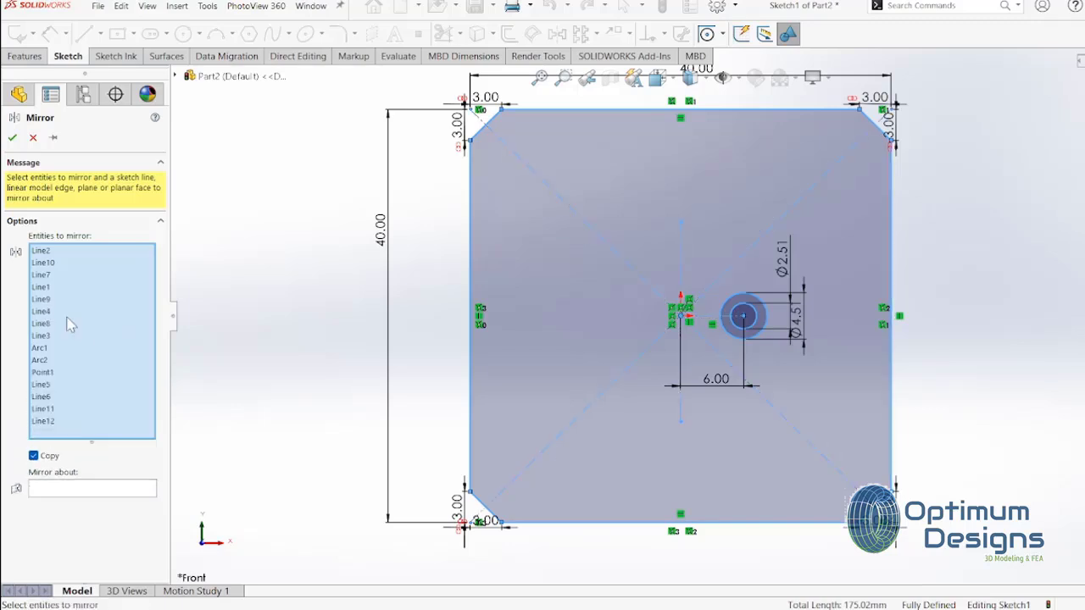
pyautogui.click(45, 422)
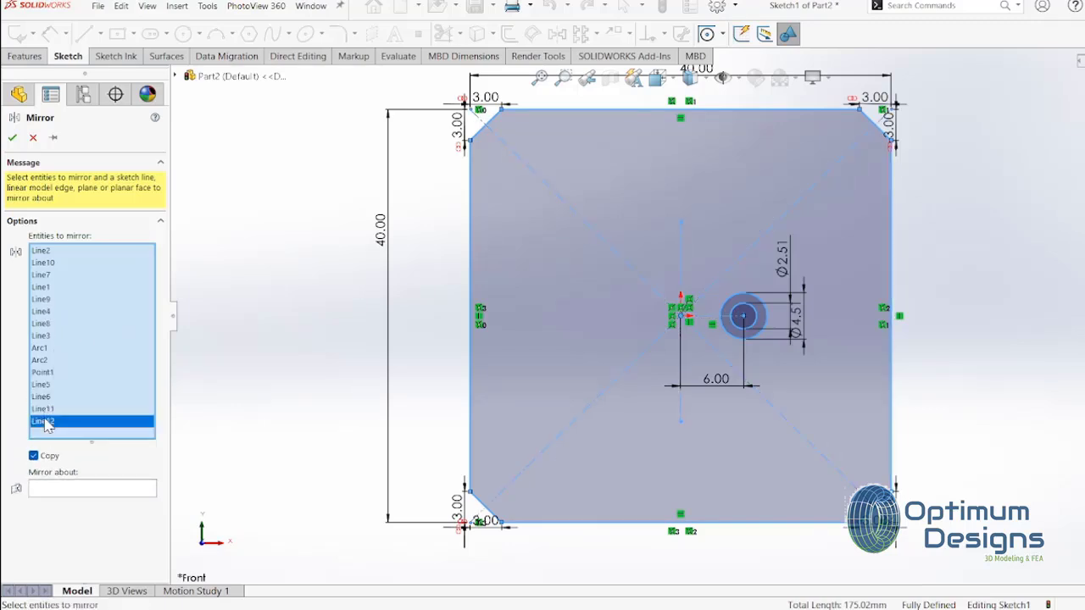
pyautogui.click(59, 254)
pyautogui.press('Delete')
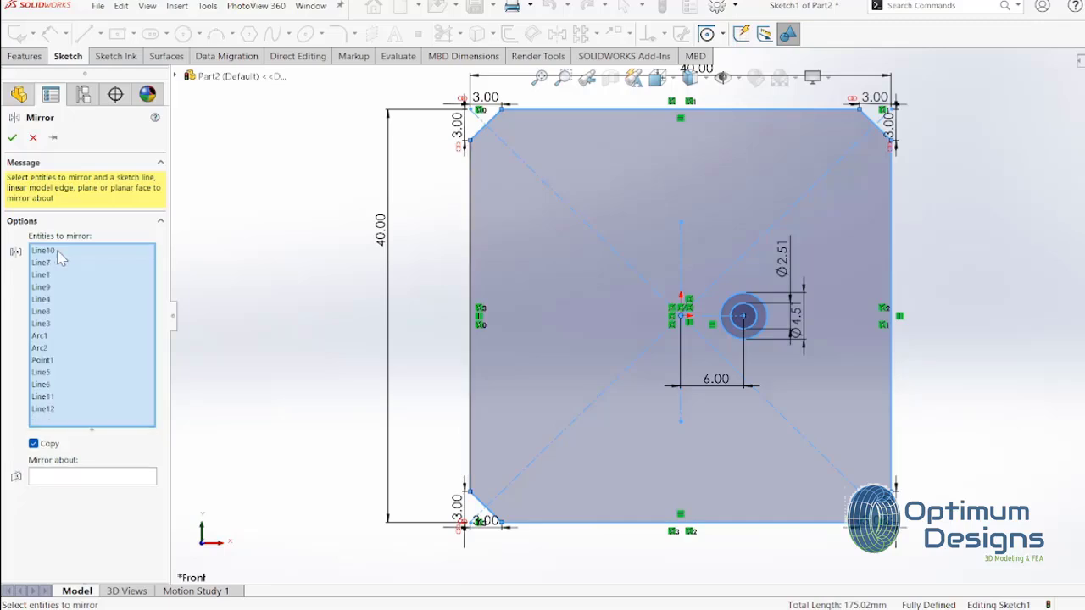
pyautogui.click(33, 138)
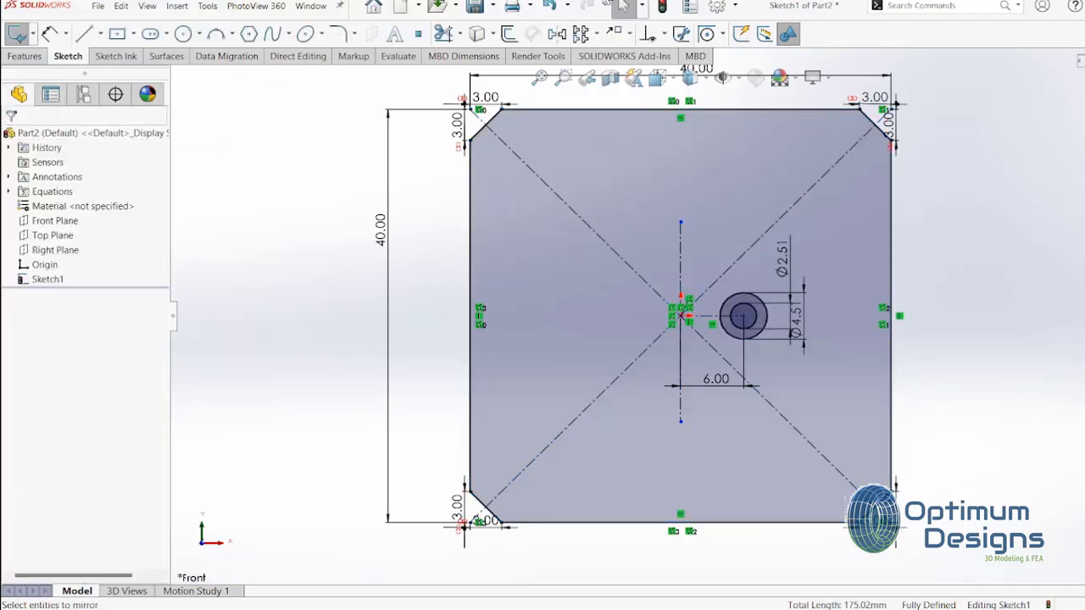
# Mirror both concentric hole circles across the vertical centreline to the left
pyautogui.click(556, 35)
pyautogui.click(741, 309)
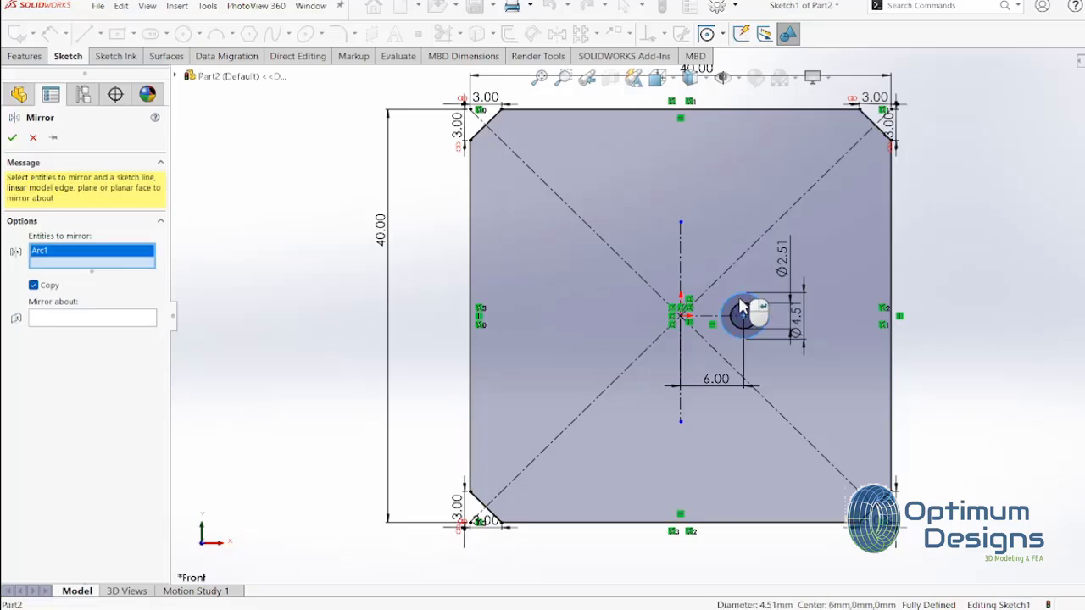
pyautogui.click(742, 312)
pyautogui.click(131, 330)
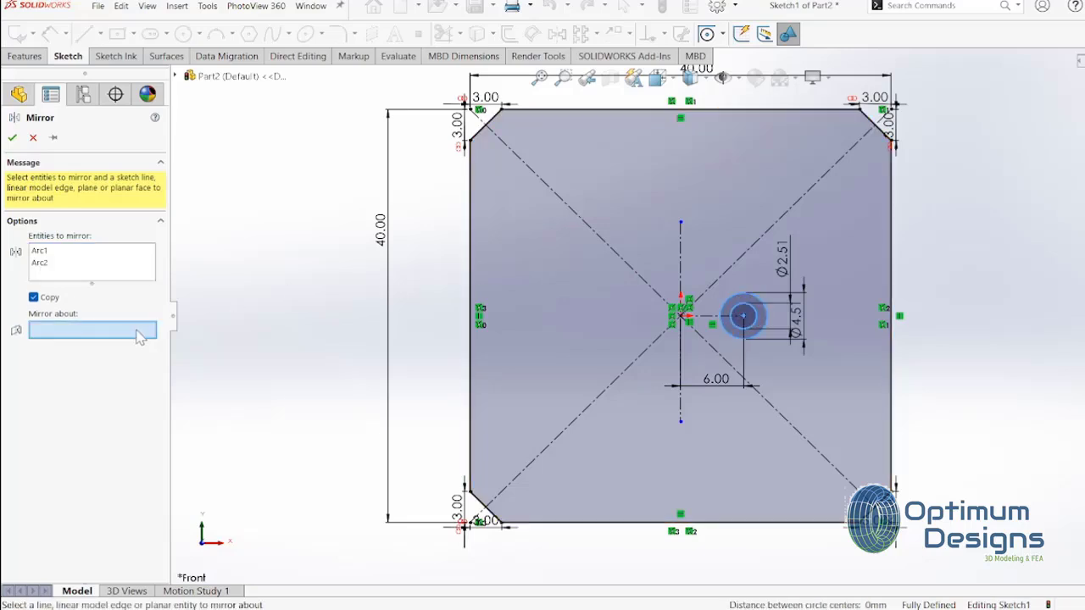
pyautogui.click(682, 257)
pyautogui.press('Return')
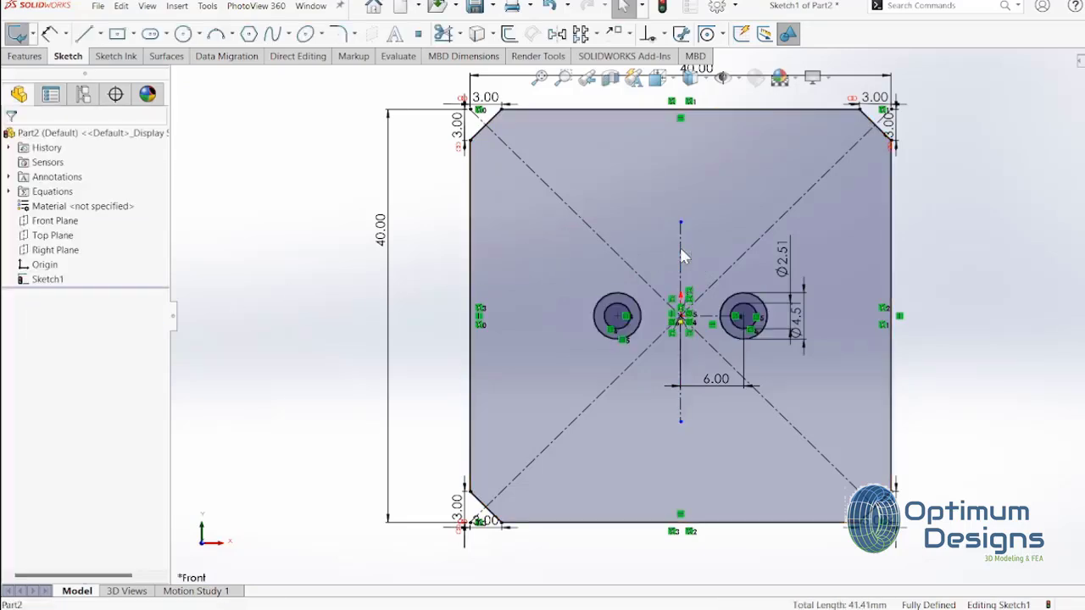
# Extrude the plate region and both hole rings 9.5 mm mid-plane
pyautogui.click(23, 56)
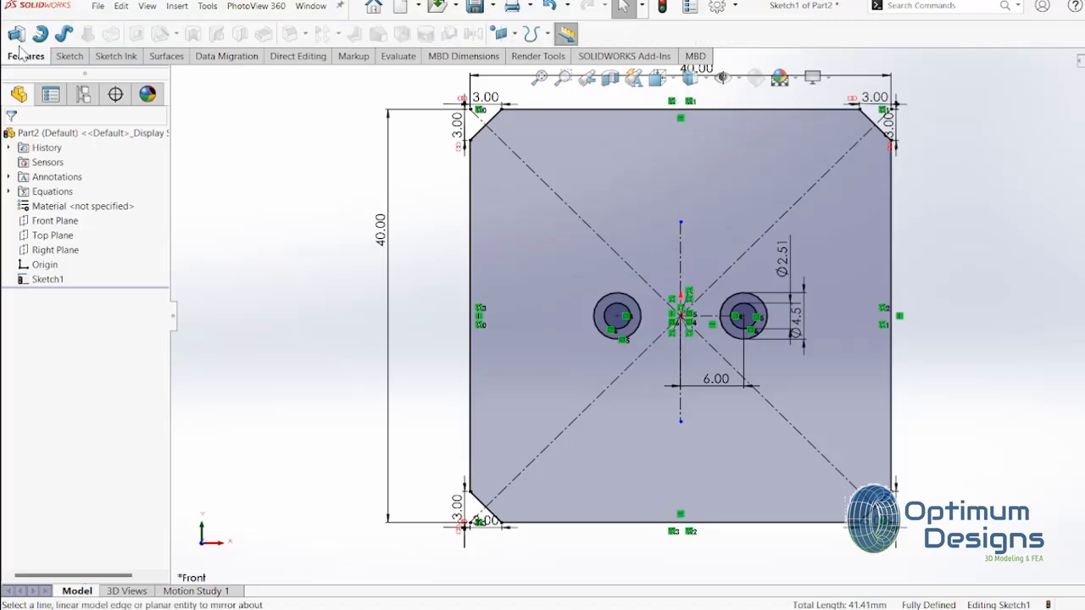
pyautogui.click(16, 34)
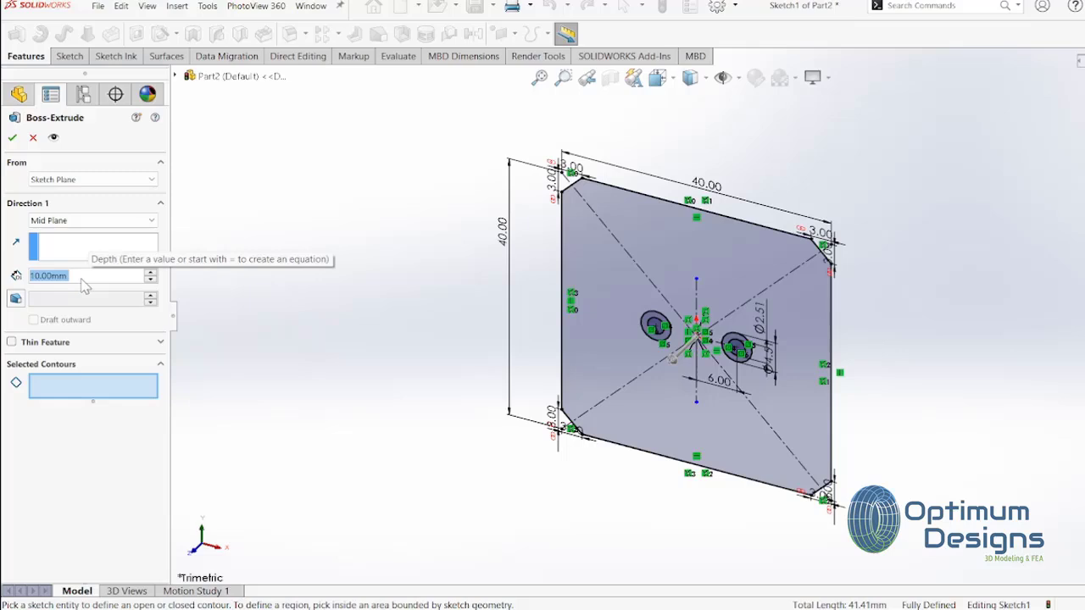
pyautogui.write('9.')
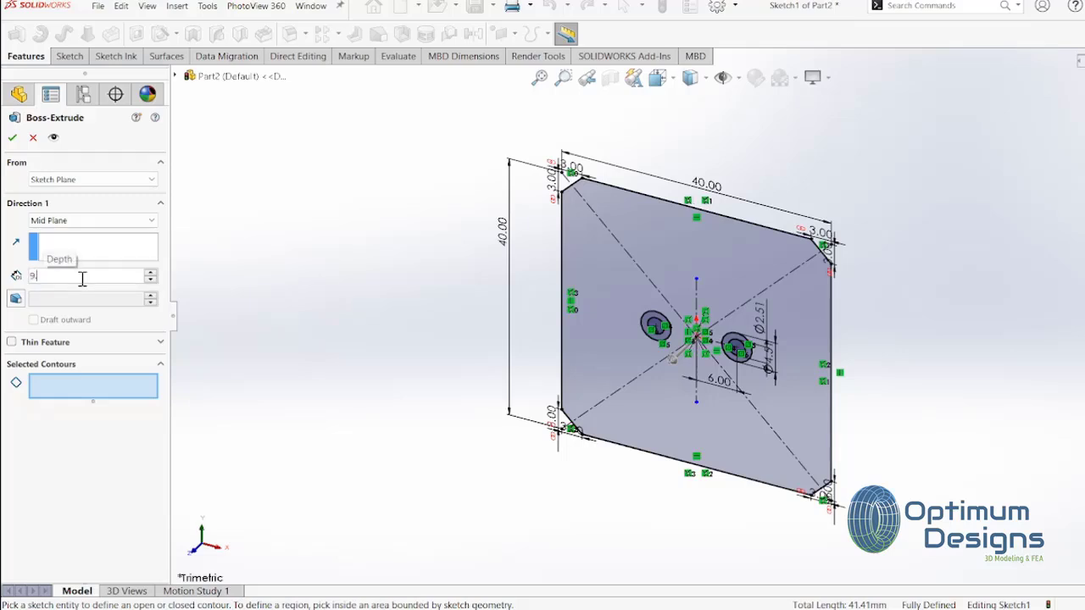
pyautogui.write('50mm')
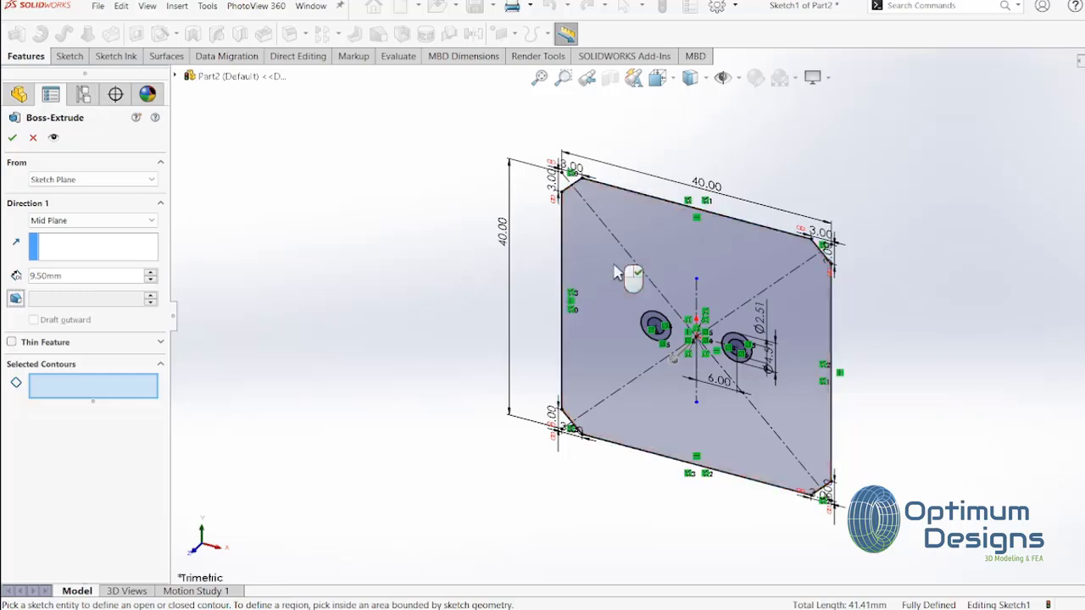
pyautogui.click(616, 271)
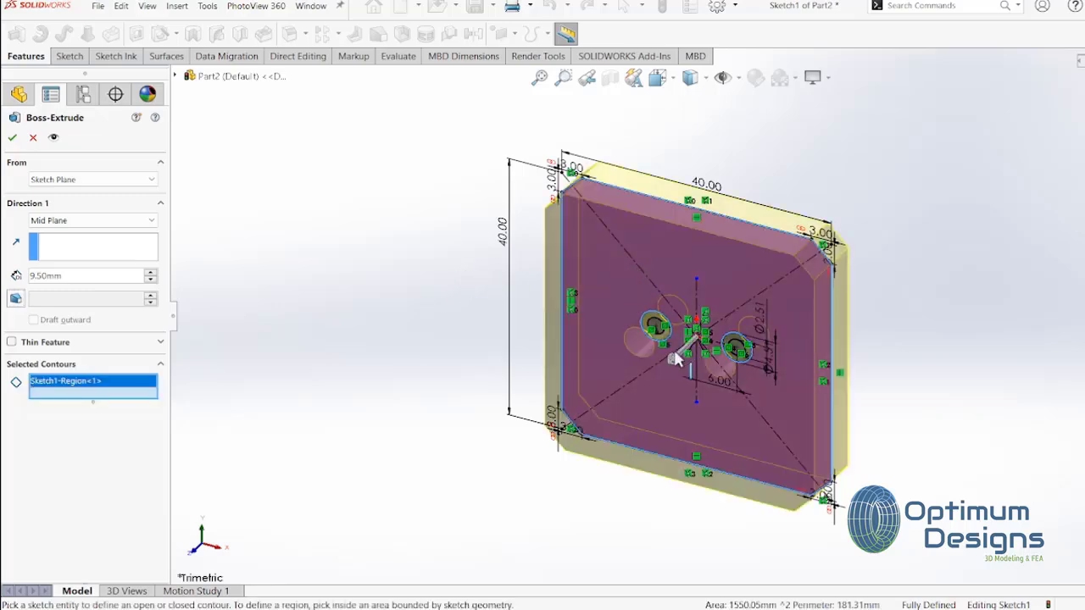
pyautogui.scroll(-3, 675, 359)
pyautogui.scroll(-3, 681, 356)
pyautogui.click(632, 220)
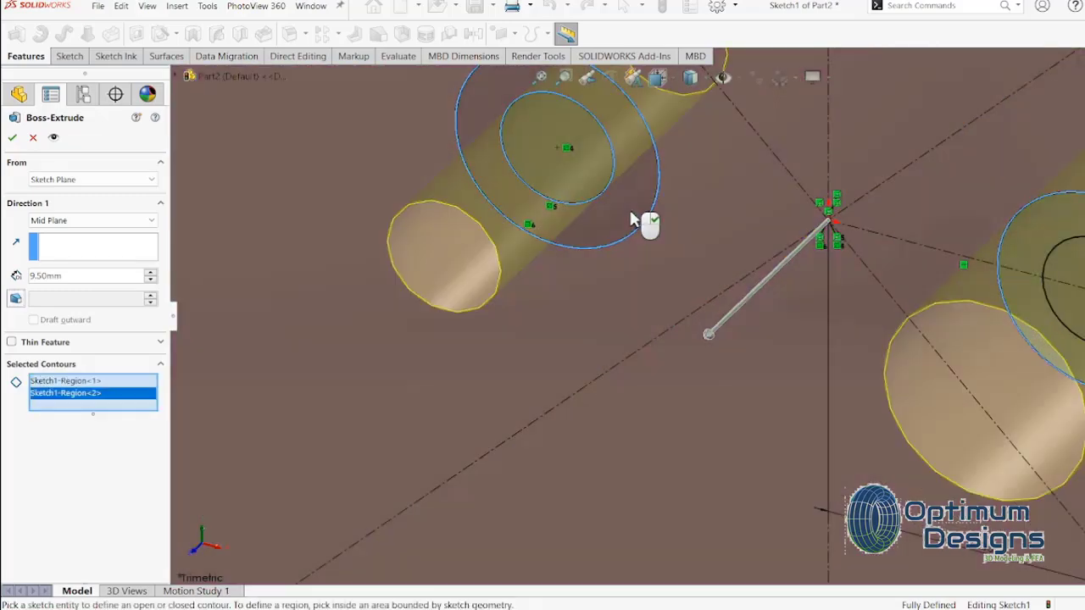
pyautogui.click(1017, 280)
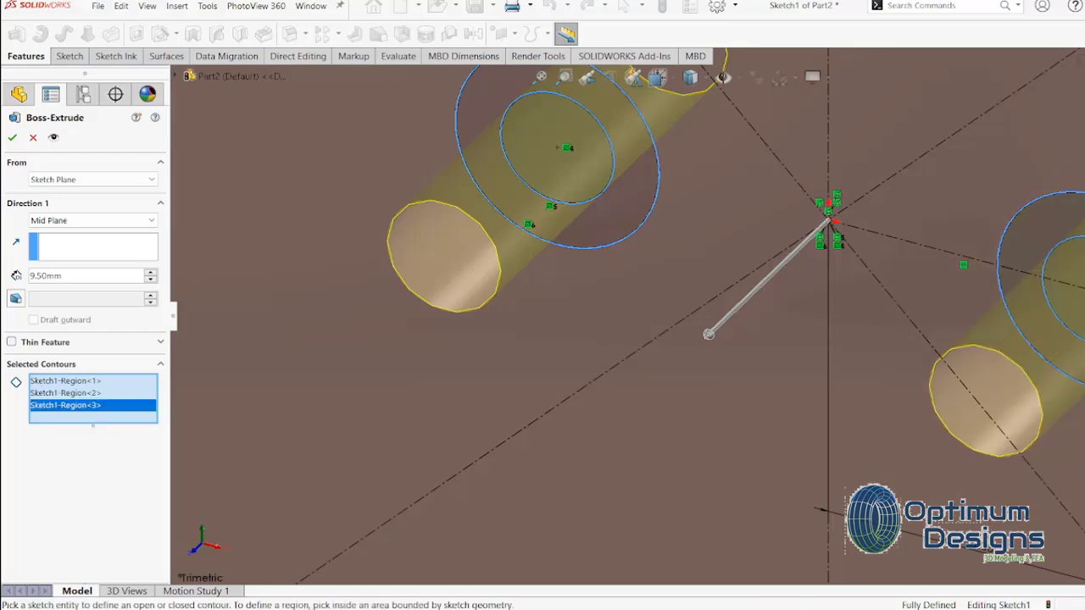
pyautogui.press('Return')
pyautogui.scroll(3, 688, 291)
# Edit and exit Boss-Extrude1's Sketch1, then open its Edit Sketch Plane settings
pyautogui.scroll(3, 649, 285)
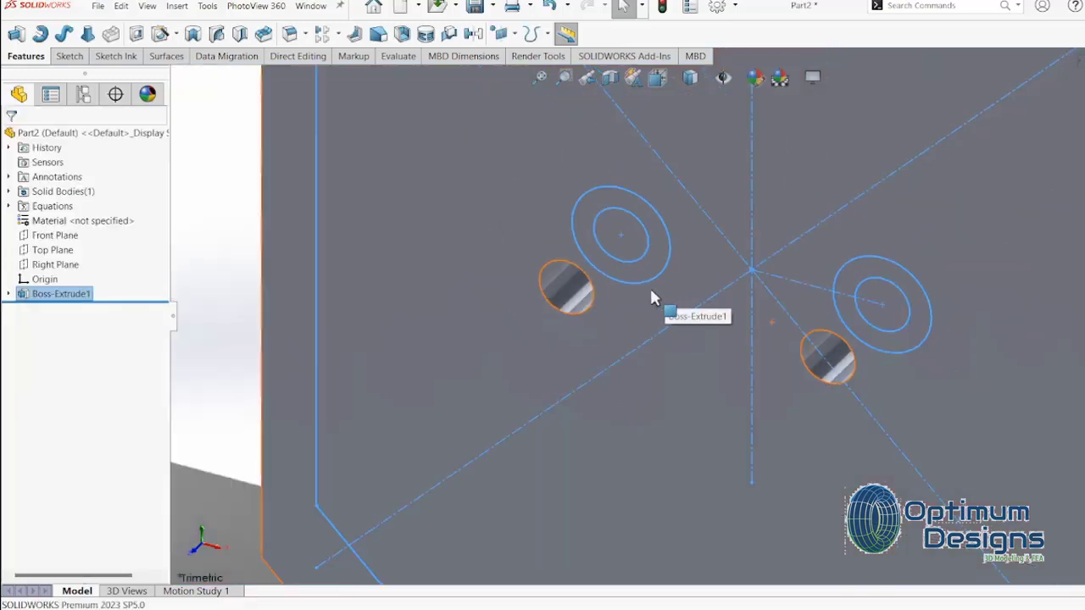
pyautogui.scroll(2, 669, 293)
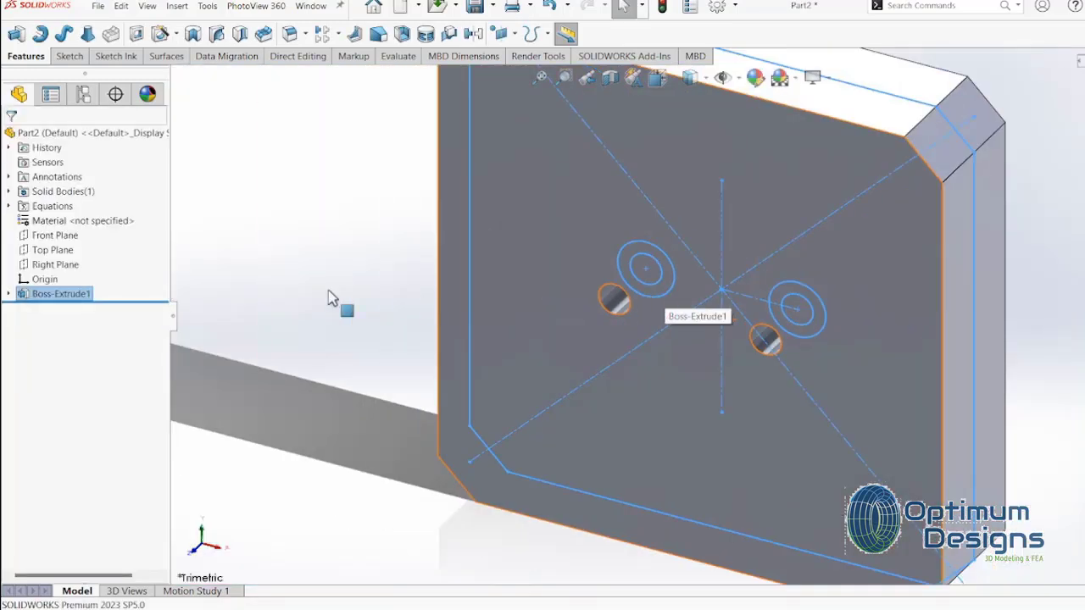
pyautogui.click(9, 294)
pyautogui.click(60, 314)
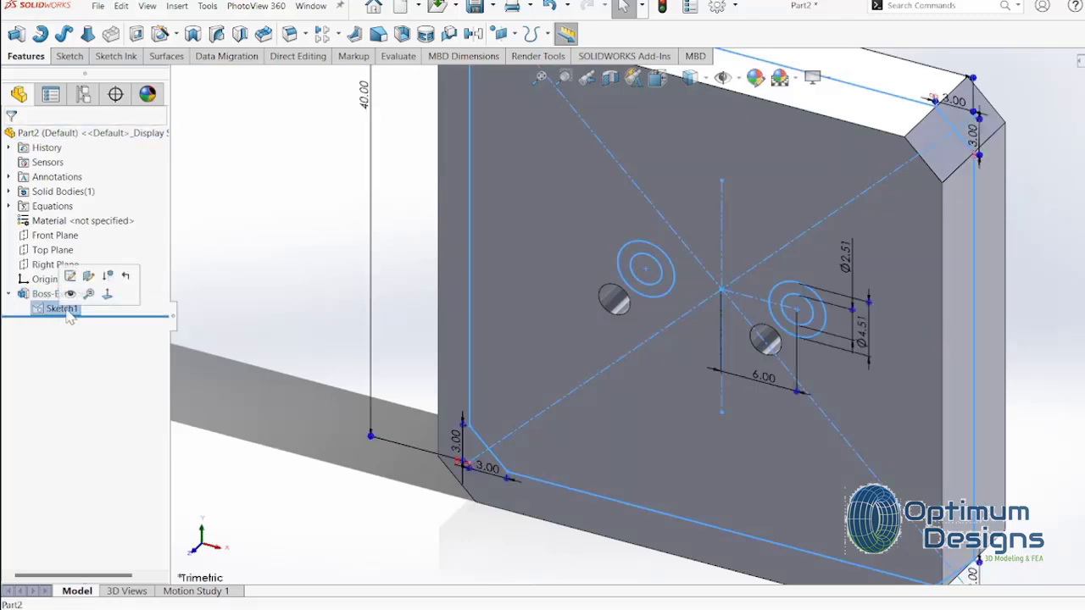
pyautogui.rightClick(70, 317)
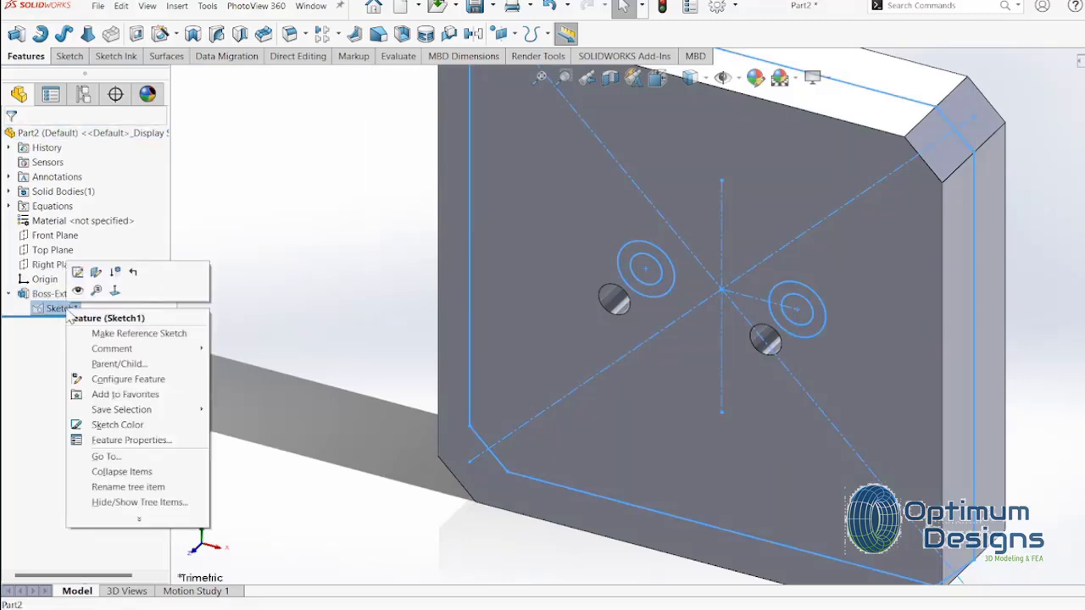
pyautogui.click(78, 273)
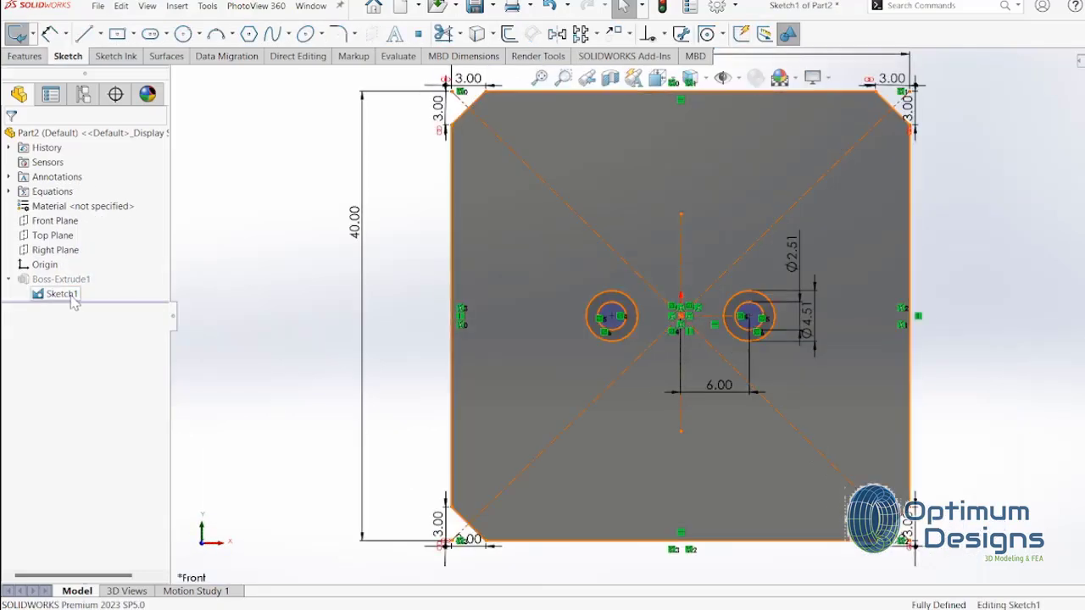
pyautogui.rightClick(74, 298)
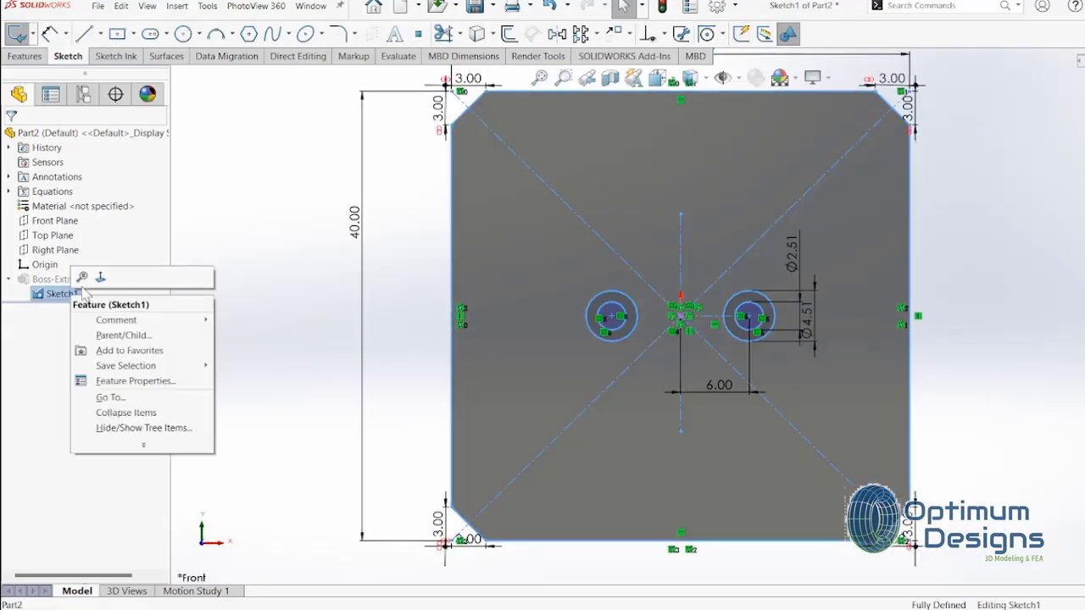
pyautogui.click(100, 277)
pyautogui.click(62, 308)
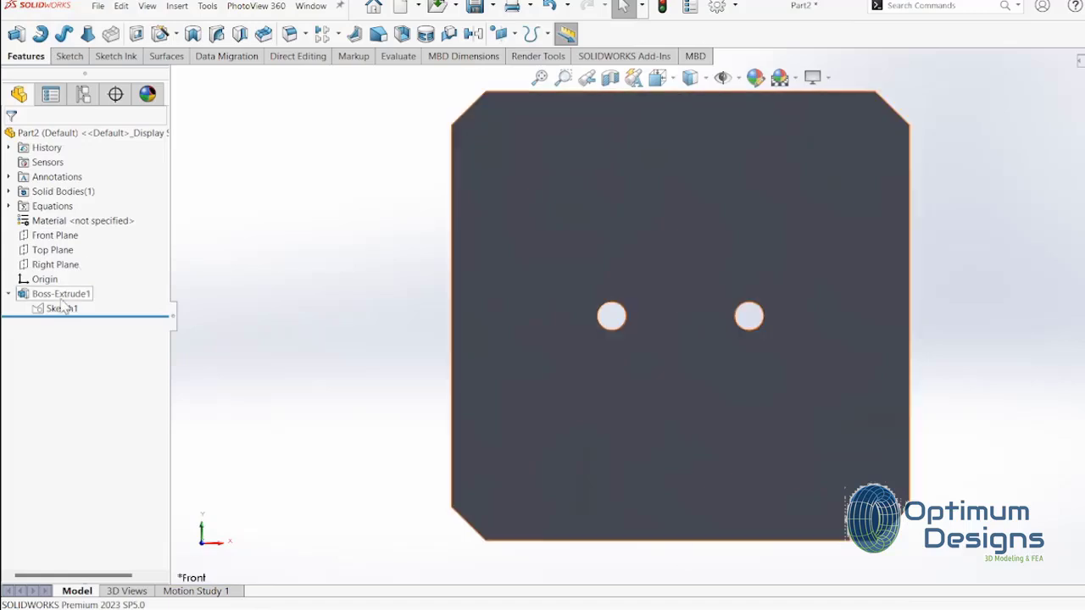
pyautogui.click(91, 273)
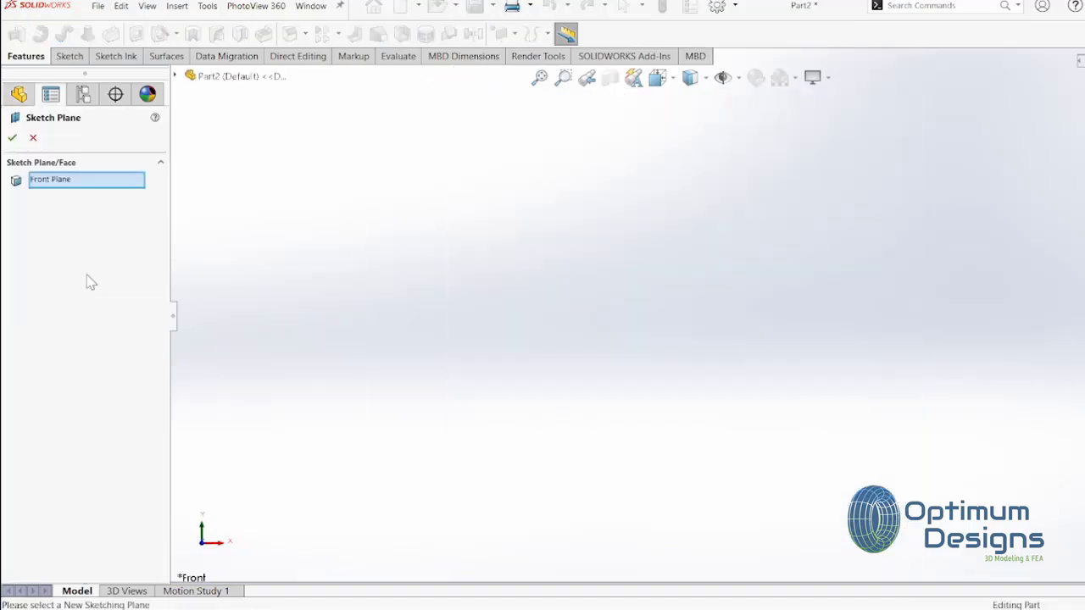
# Move Sketch1 onto Top Plane and view the flat plate isometrically
pyautogui.click(176, 76)
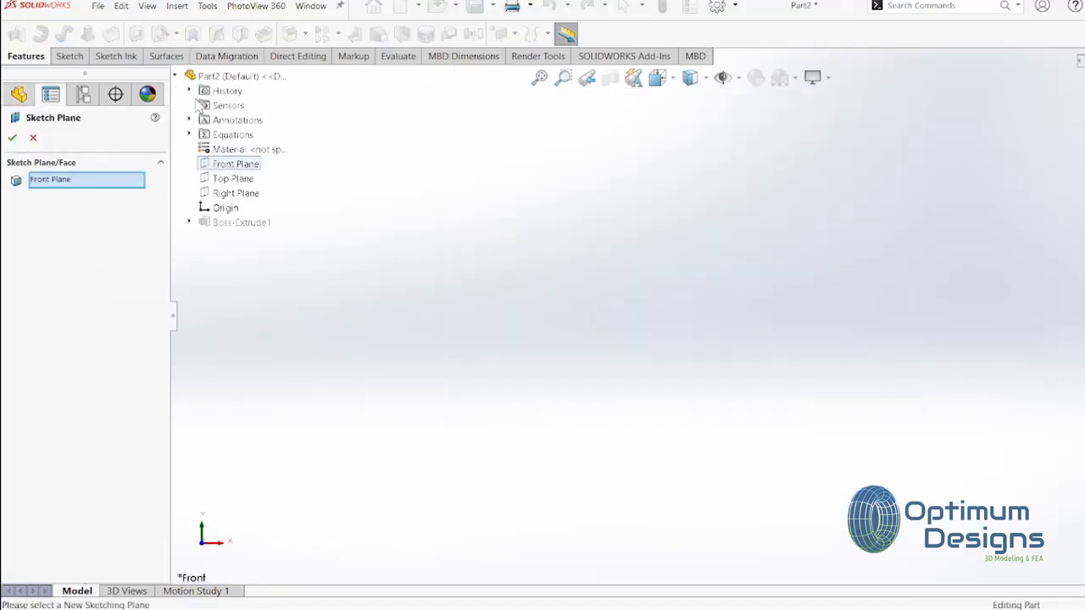
pyautogui.click(236, 180)
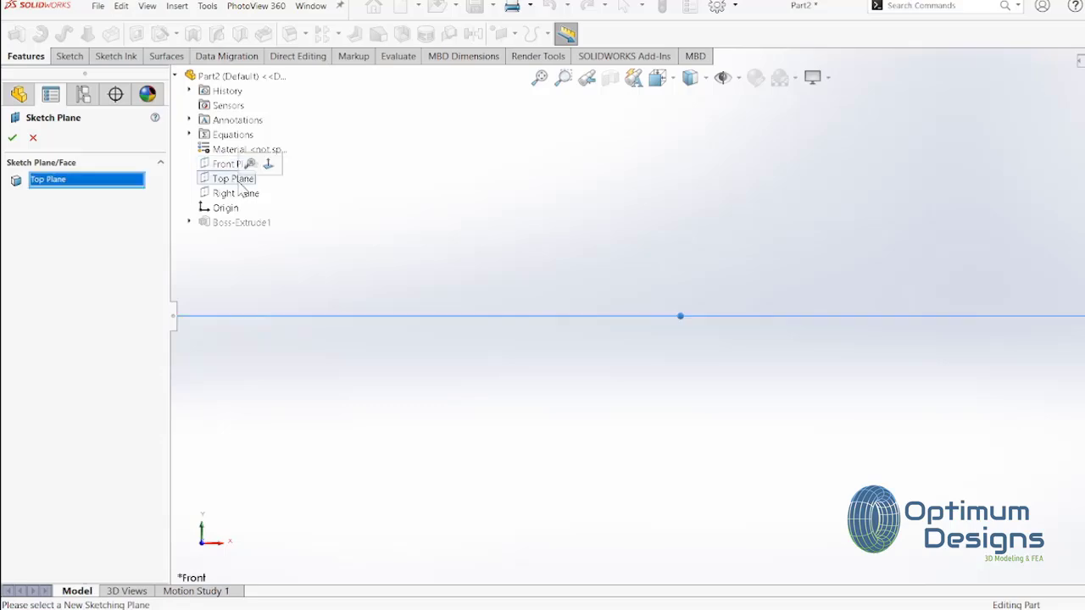
pyautogui.click(13, 138)
pyautogui.moveTo(359, 311); pyautogui.dragTo(344, 333, button='middle')
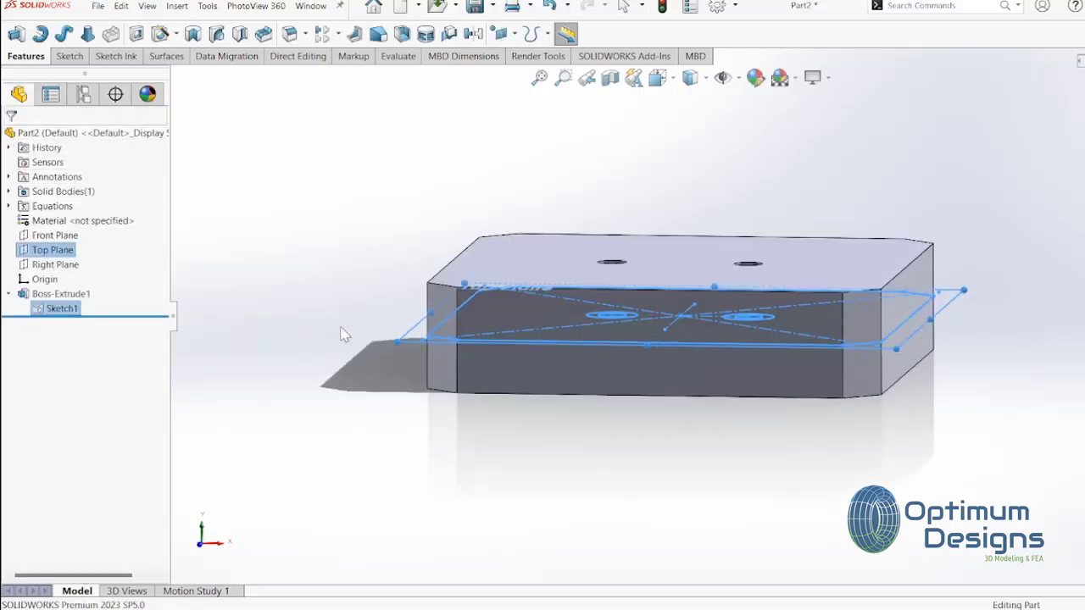
pyautogui.press('space')
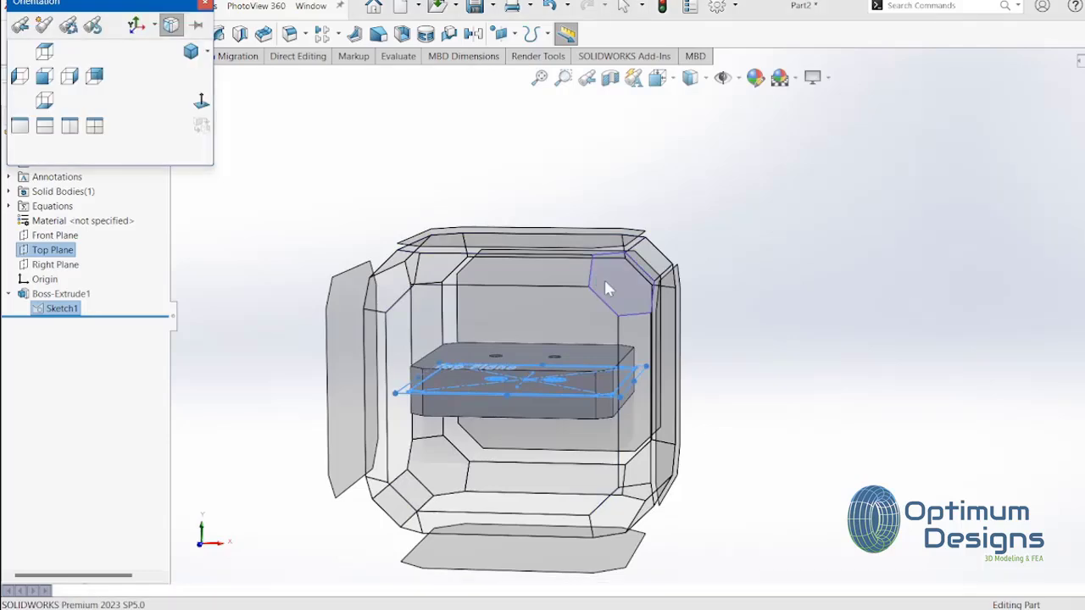
pyautogui.click(603, 277)
pyautogui.click(497, 471)
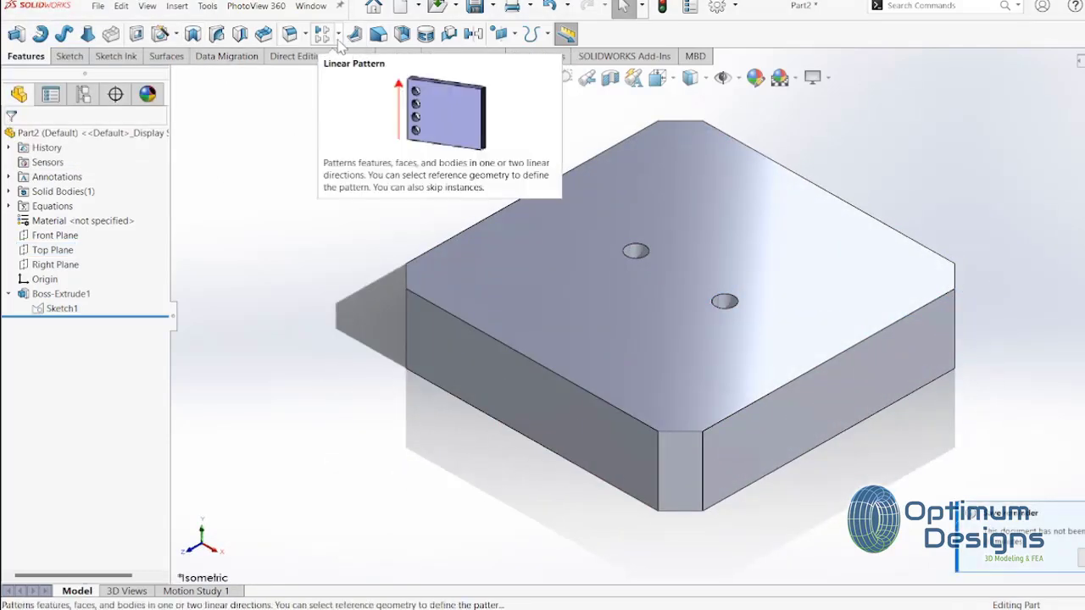
# Add Chamfer1, 3 mm at 45°, to the right, front-left, back-left and back-right top edges
pyautogui.click(304, 34)
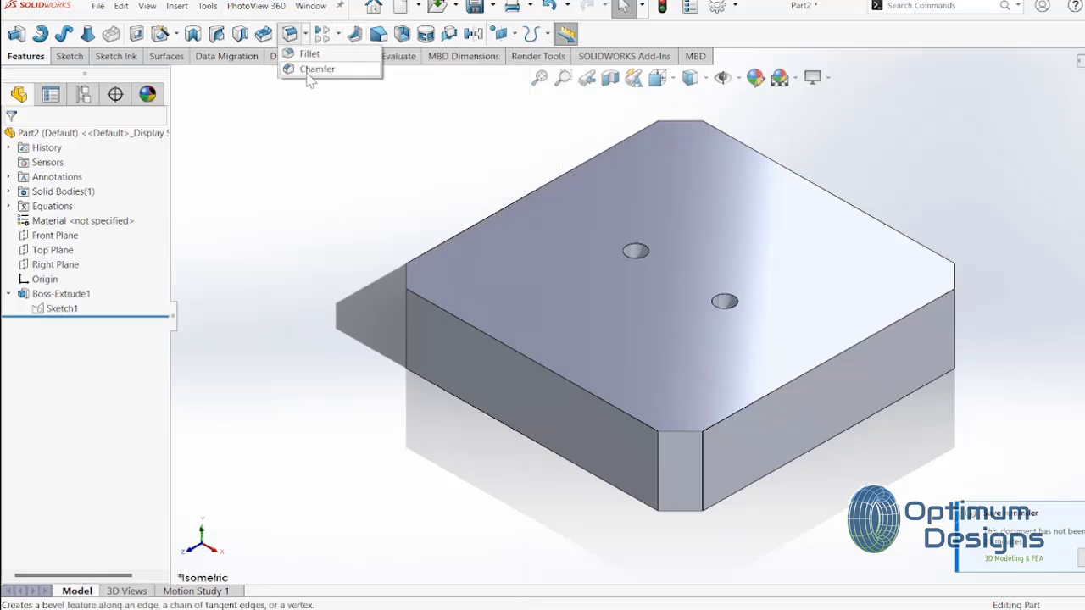
pyautogui.click(310, 71)
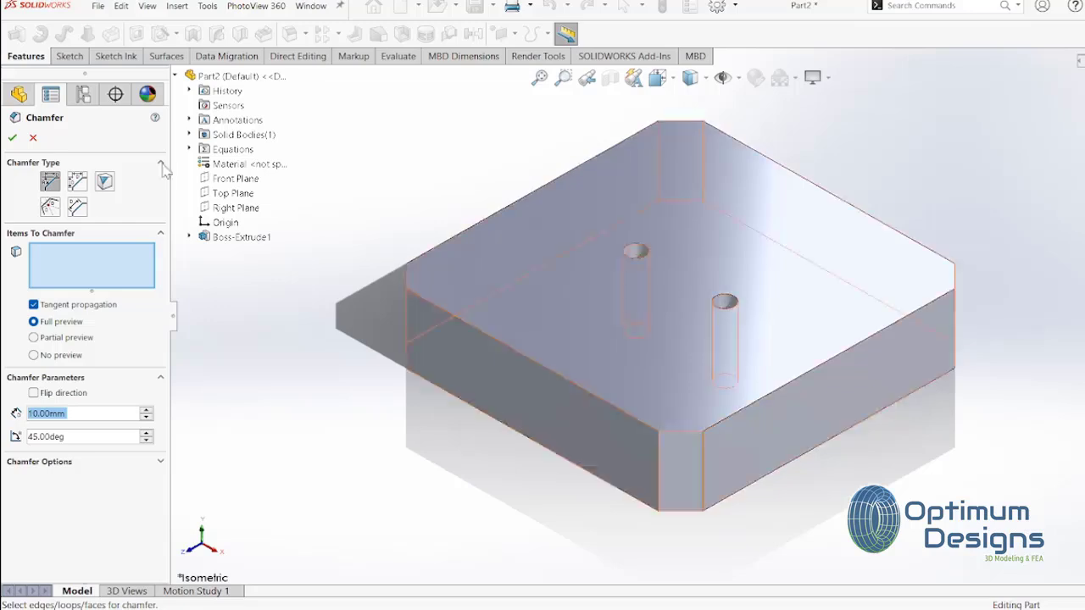
pyautogui.write('3')
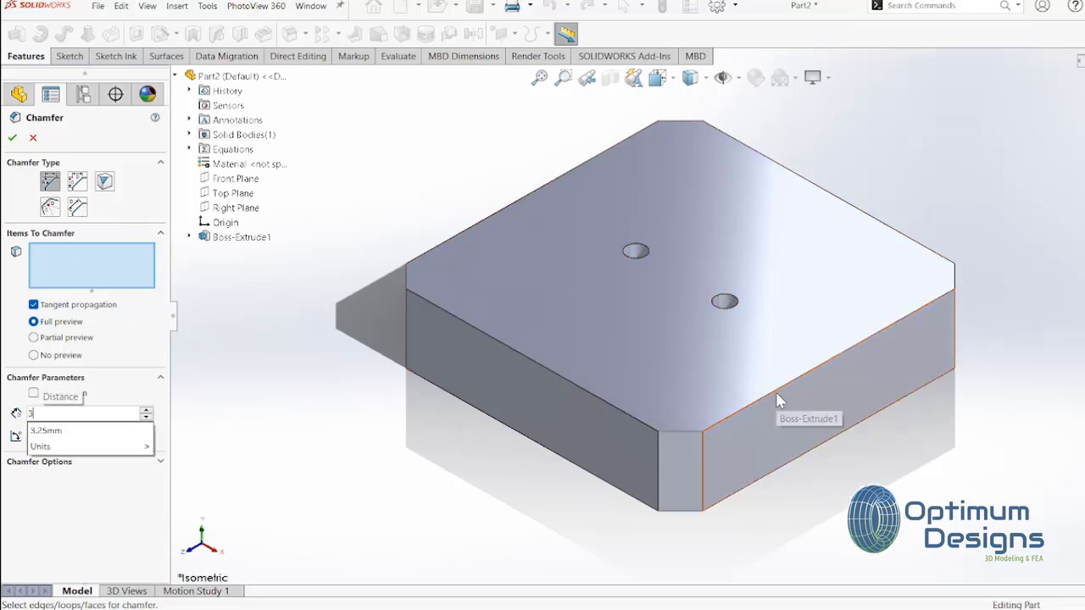
pyautogui.click(775, 391)
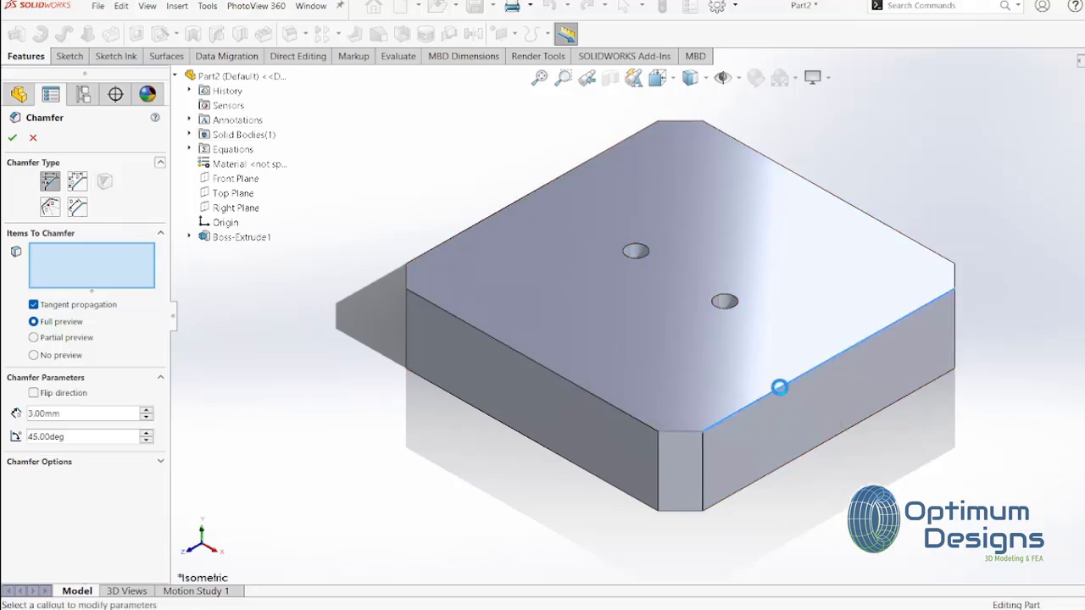
pyautogui.click(622, 412)
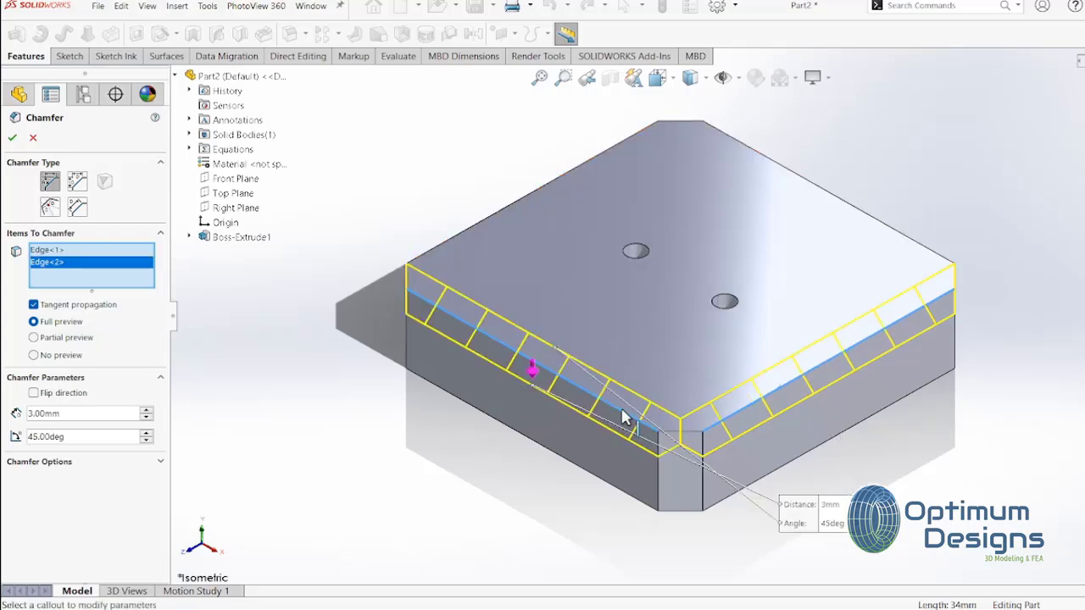
pyautogui.click(520, 204)
pyautogui.click(870, 225)
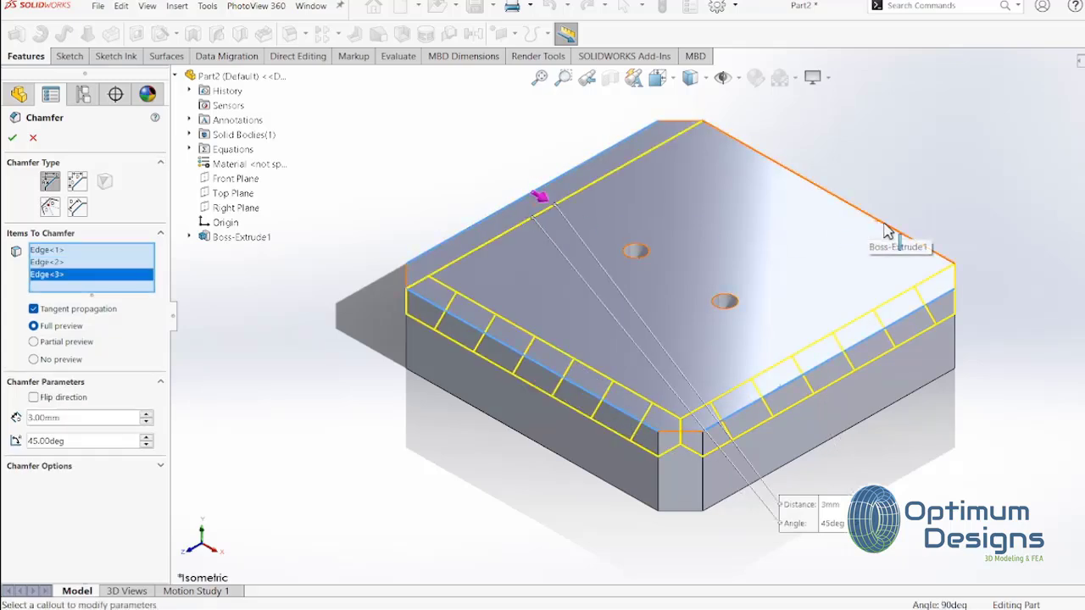
pyautogui.rightClick(886, 230)
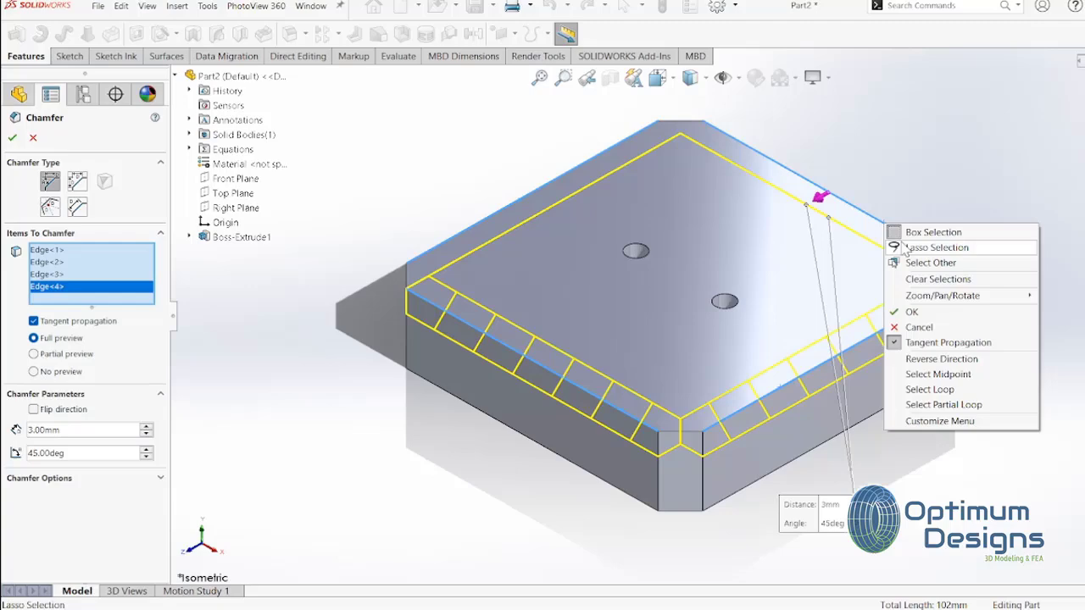
pyautogui.click(908, 311)
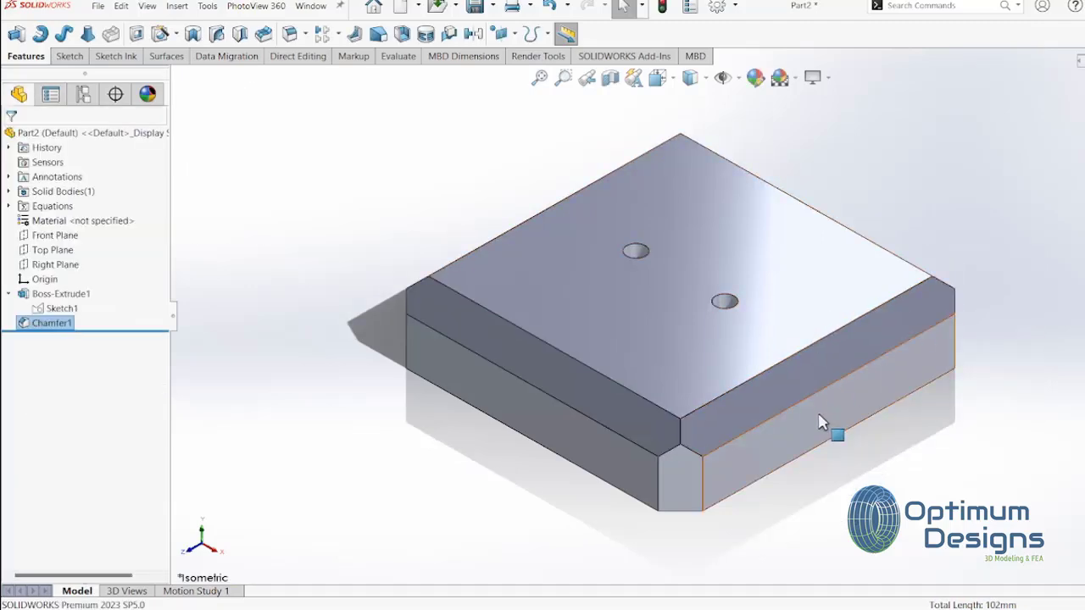
# Start an extrude sketch on the plate face, then undo it so the tree ends at Chamfer1
pyautogui.moveTo(775, 431)
pyautogui.mouseDown(button='middle')
pyautogui.moveTo(704, 186)
pyautogui.moveTo(734, 184)
pyautogui.mouseUp(button='middle')
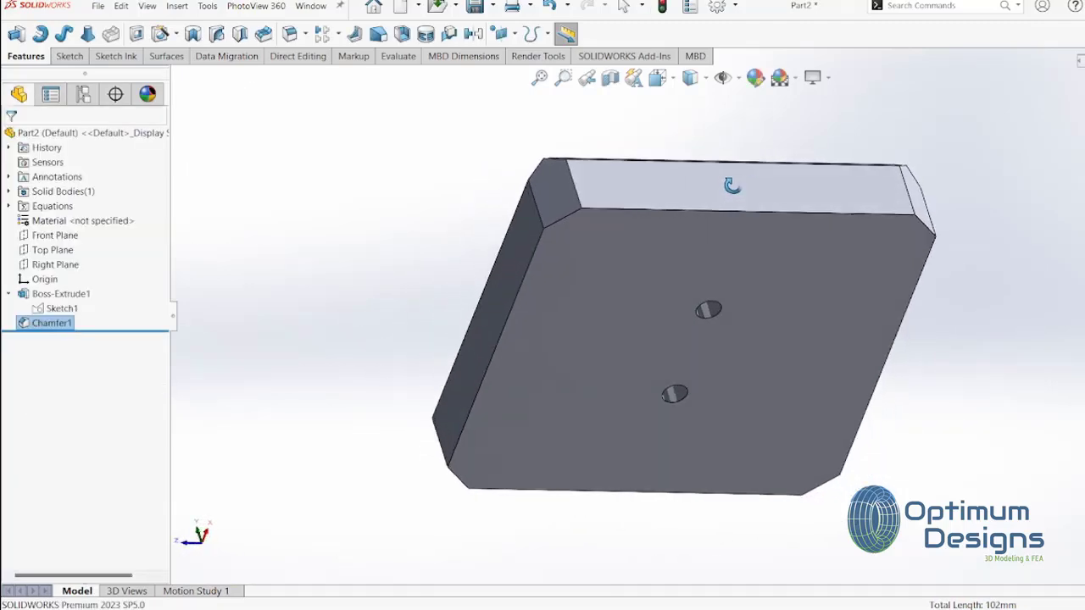
pyautogui.click(59, 308)
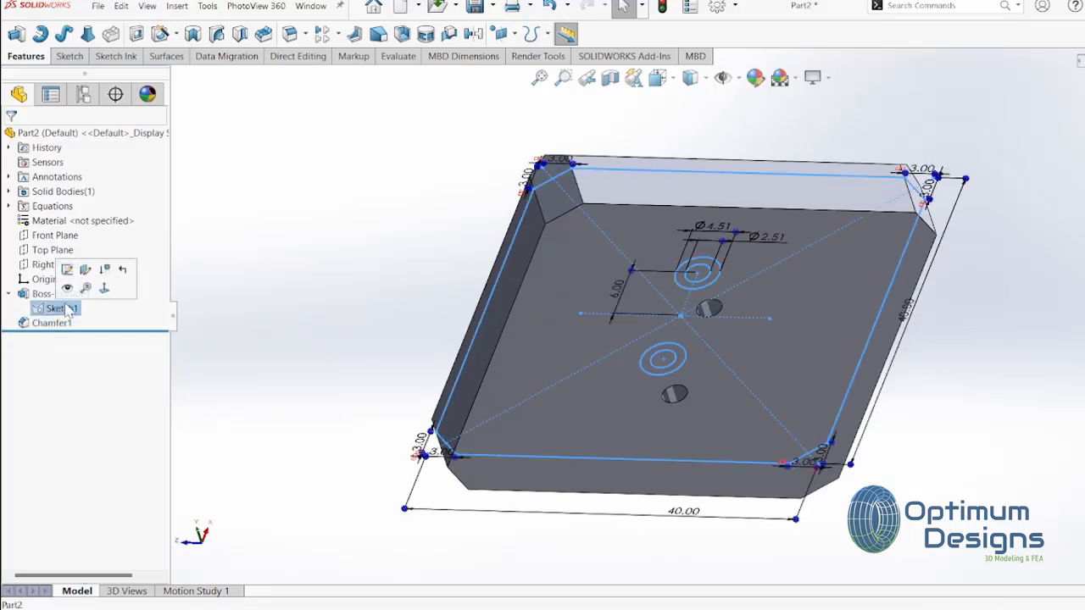
pyautogui.click(68, 288)
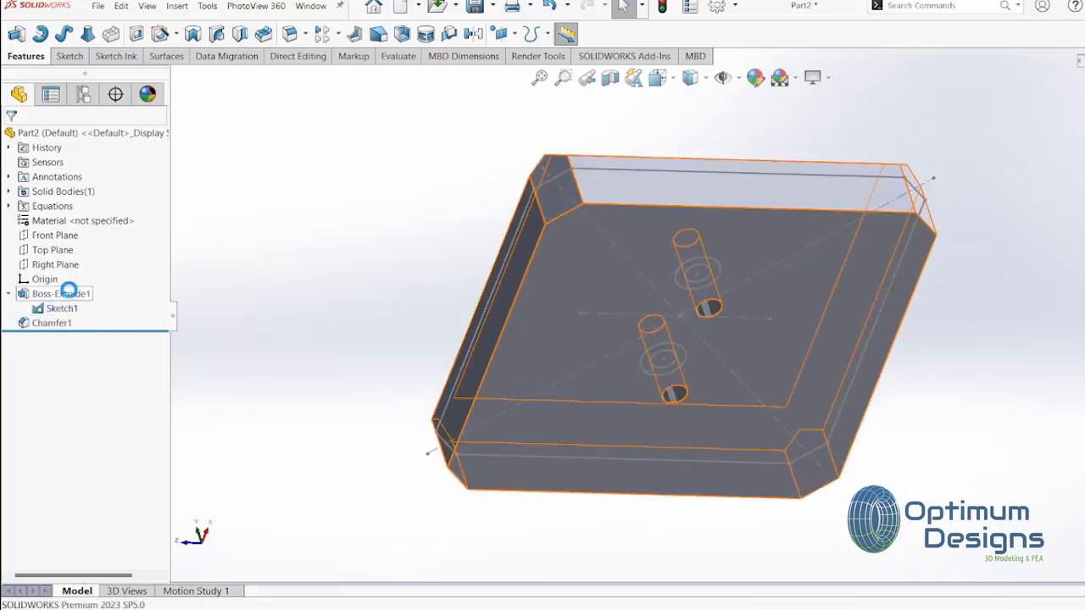
pyautogui.click(135, 34)
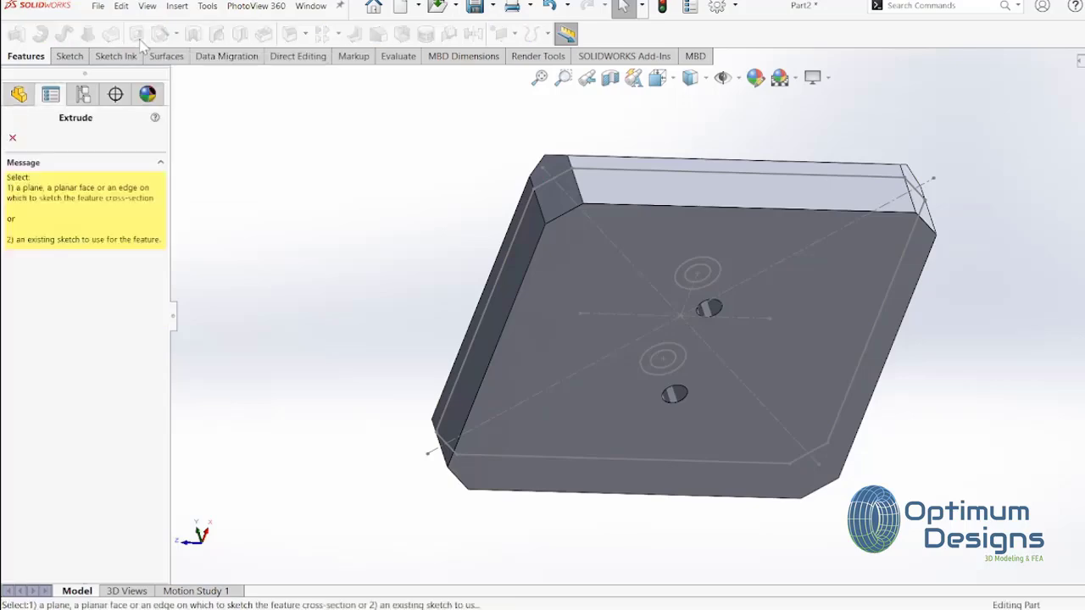
pyautogui.click(572, 304)
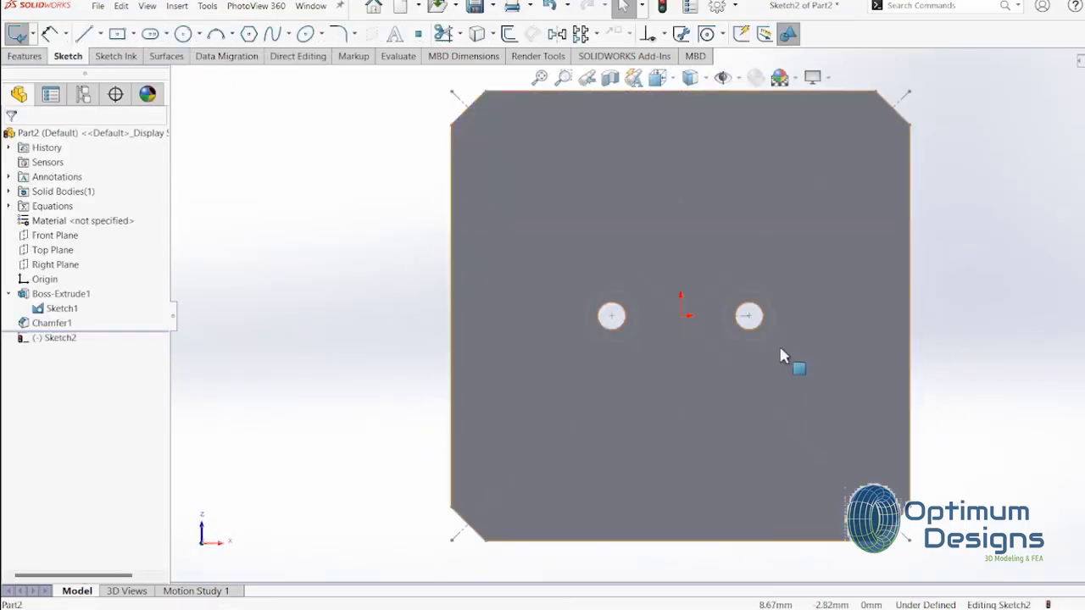
pyautogui.moveTo(783, 356)
pyautogui.mouseDown(button='middle')
pyautogui.moveTo(848, 322)
pyautogui.moveTo(898, 348)
pyautogui.moveTo(932, 346)
pyautogui.moveTo(896, 310)
pyautogui.moveTo(769, 312)
pyautogui.moveTo(810, 337)
pyautogui.mouseUp(button='middle')
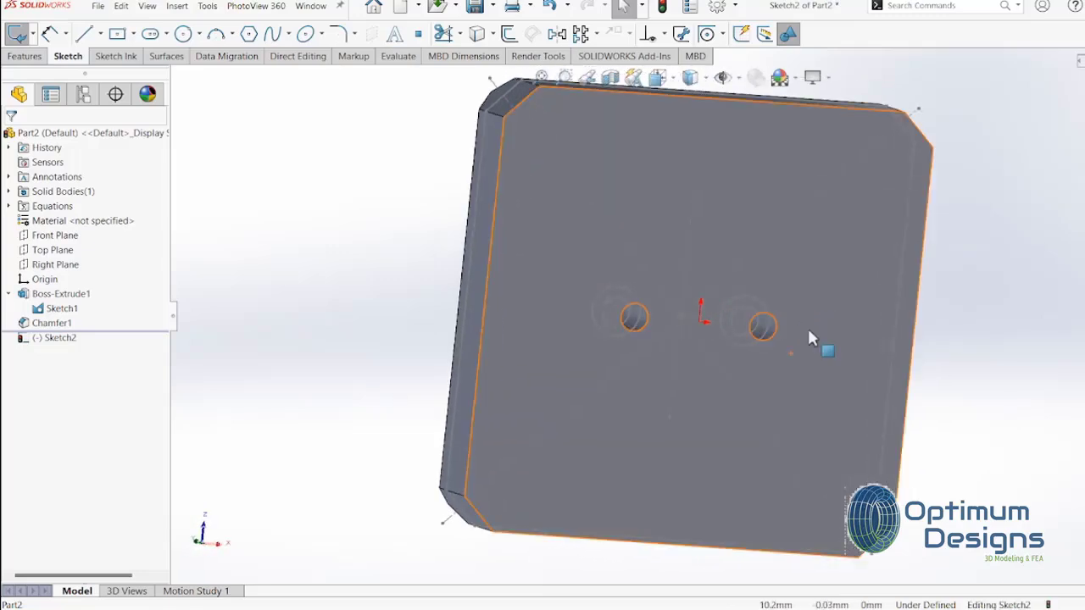
pyautogui.click(629, 302)
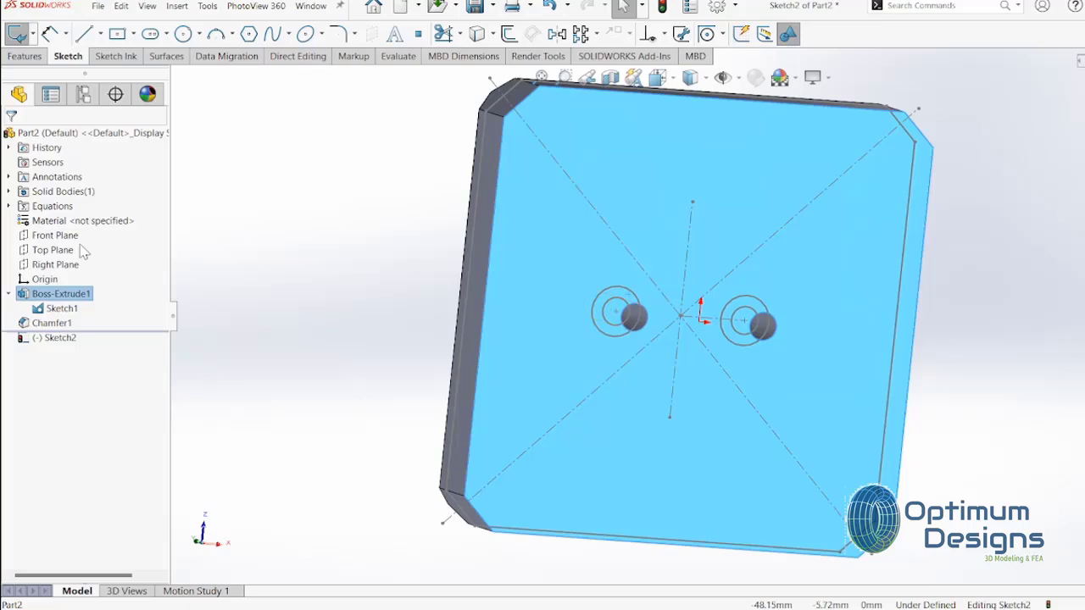
pyautogui.click(39, 61)
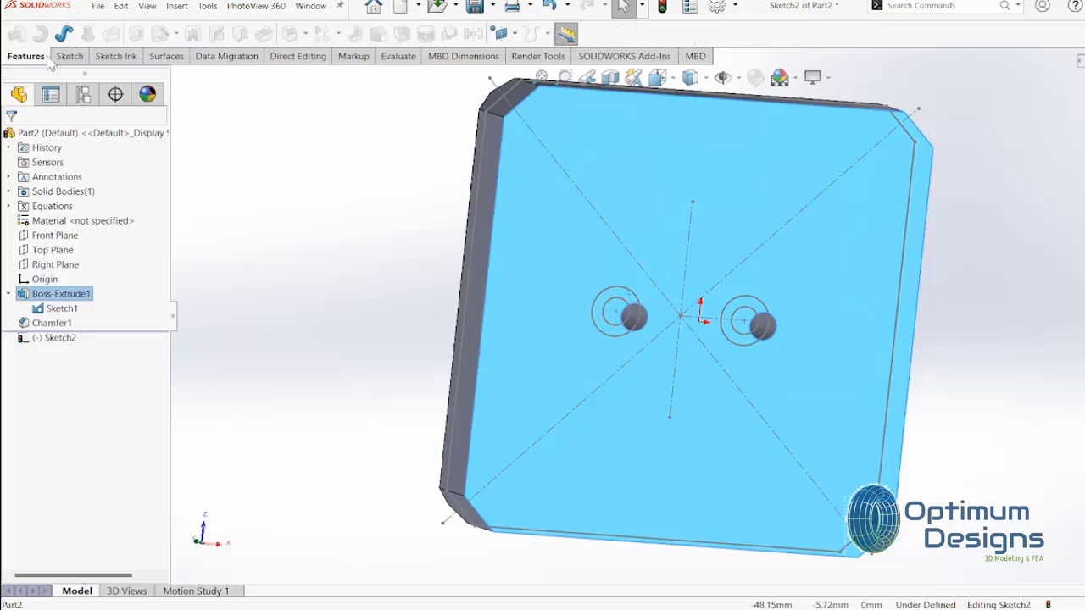
pyautogui.hotkey('ctrl', 'z')
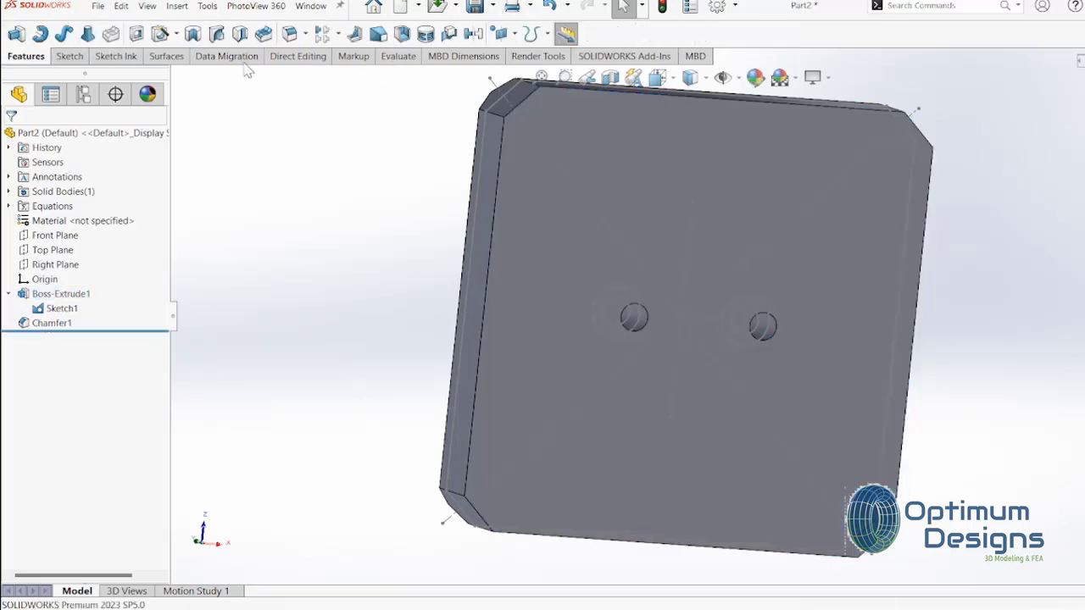
# Edit Boss-Extrude1 so its Direction 1 end condition is Blind at 9.50 mm instead of Mid Plane
pyautogui.moveTo(538, 261)
pyautogui.mouseDown(button='middle')
pyautogui.moveTo(587, 421)
pyautogui.moveTo(683, 438)
pyautogui.moveTo(749, 397)
pyautogui.moveTo(704, 358)
pyautogui.moveTo(703, 320)
pyautogui.moveTo(695, 324)
pyautogui.mouseUp(button='middle')
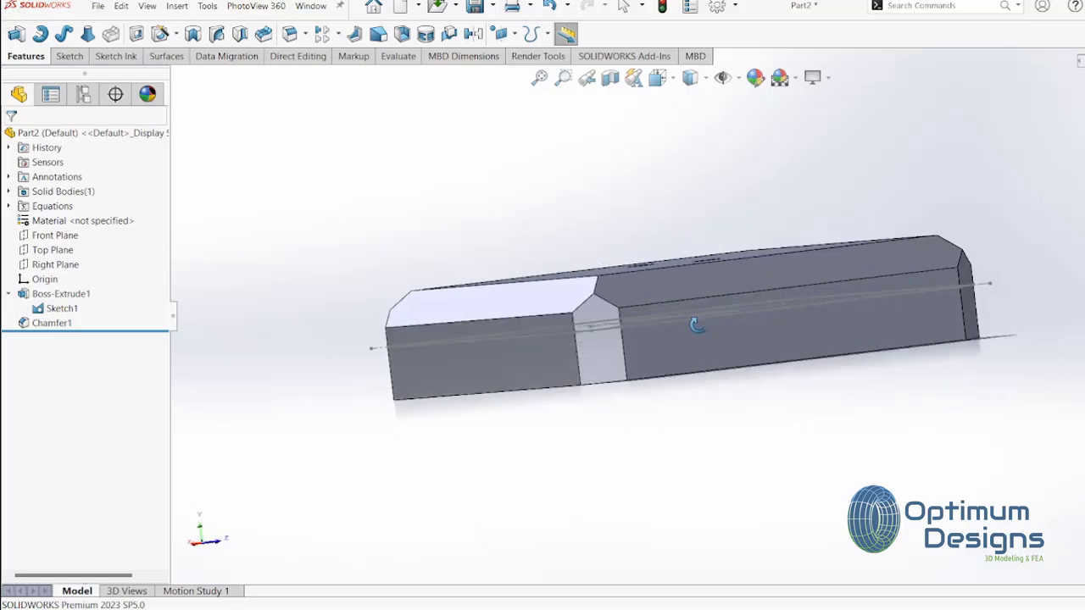
pyautogui.click(61, 294)
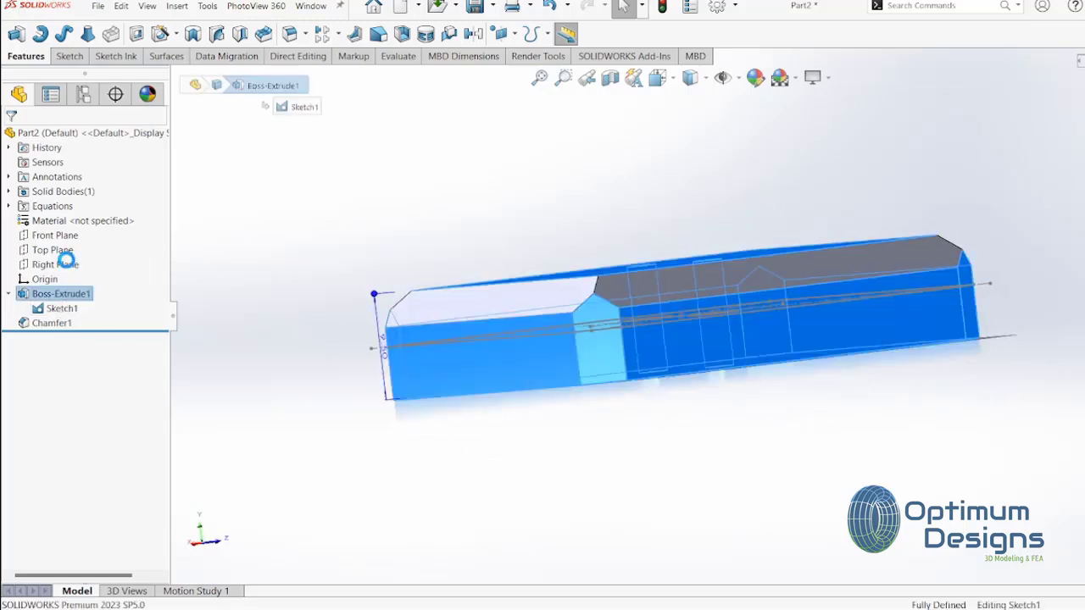
pyautogui.click(98, 222)
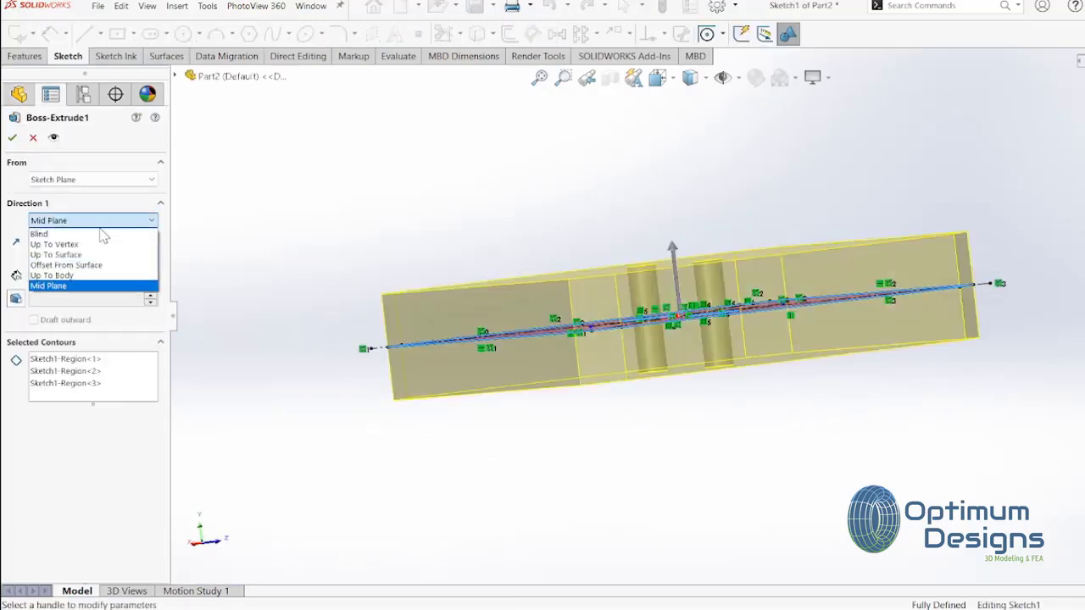
pyautogui.click(102, 234)
pyautogui.moveTo(670, 430); pyautogui.dragTo(630, 479, button='middle')
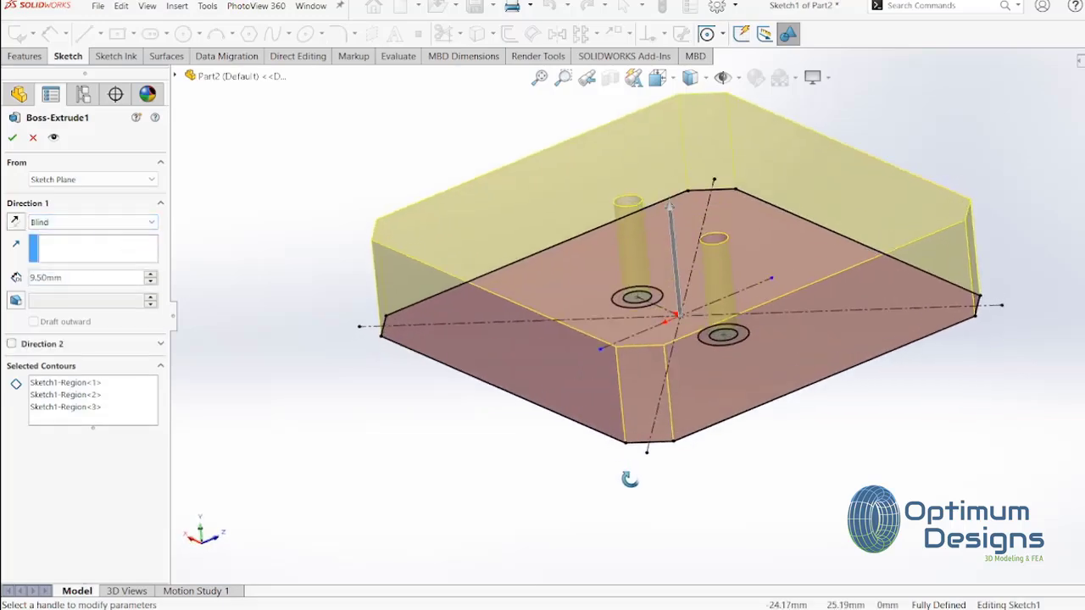
pyautogui.click(12, 139)
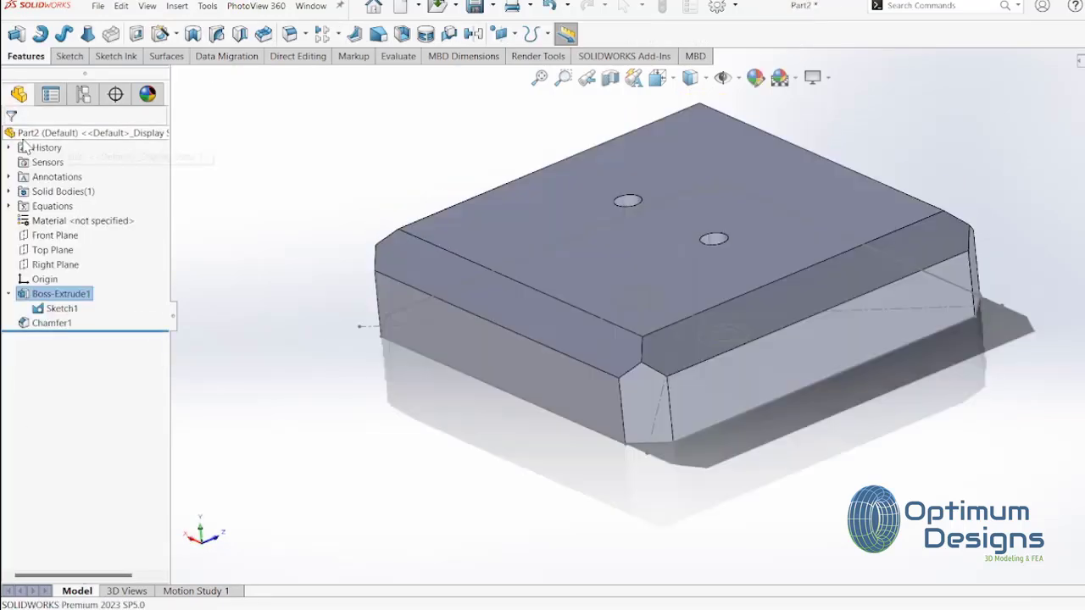
# Start a new sketch on the plate's underside face
pyautogui.moveTo(582, 441)
pyautogui.mouseDown(button='middle')
pyautogui.moveTo(546, 259)
pyautogui.moveTo(576, 262)
pyautogui.mouseUp(button='middle')
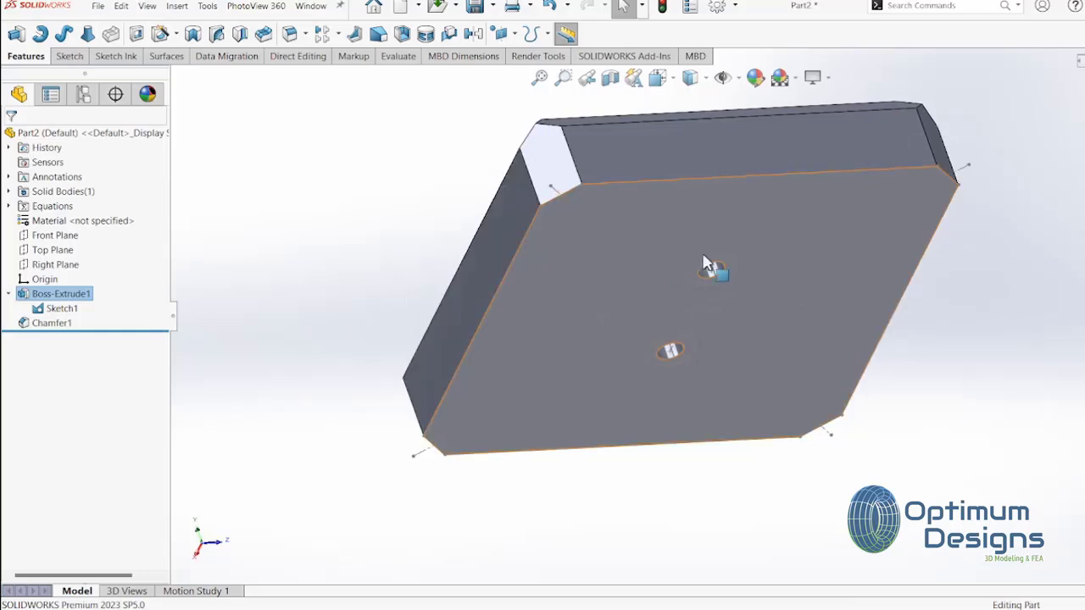
pyautogui.click(731, 265)
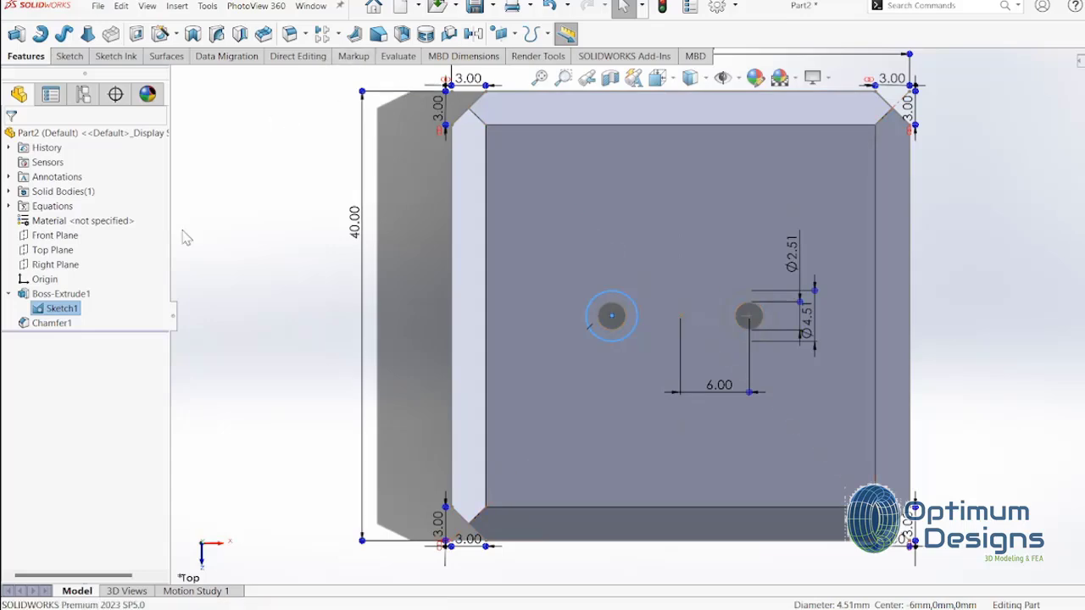
pyautogui.moveTo(426, 311); pyautogui.dragTo(693, 289, button='middle')
pyautogui.rightClick(725, 203)
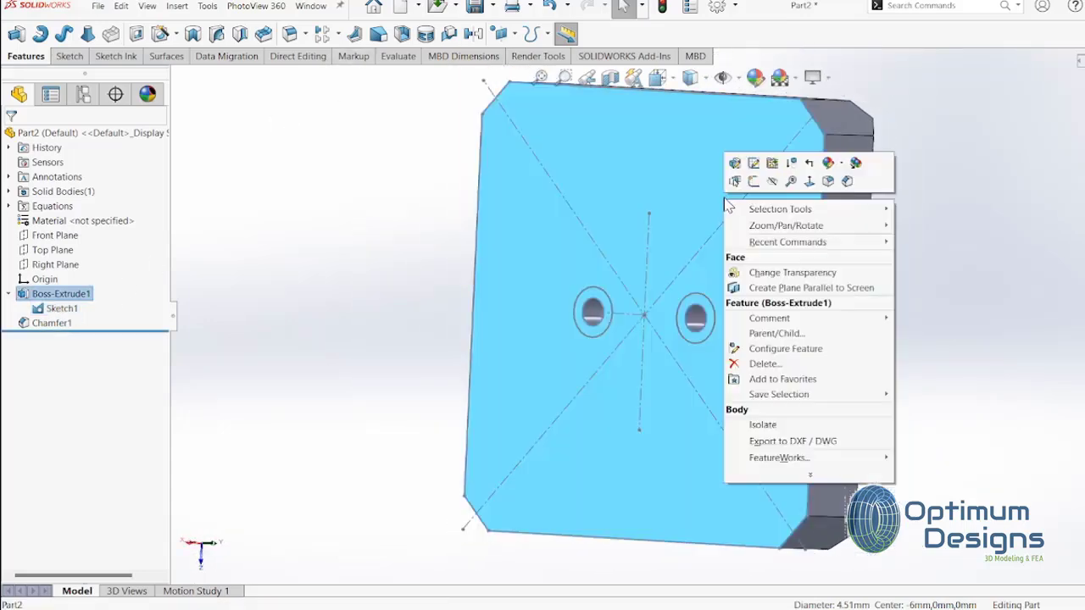
pyautogui.click(754, 183)
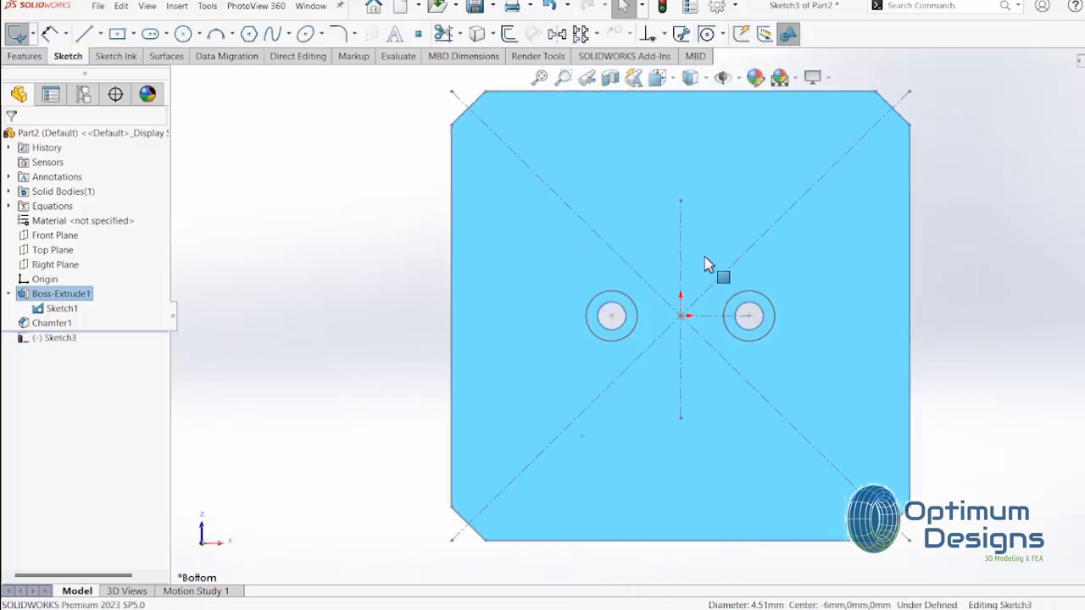
# Convert the left and right hole circles into the new sketch
pyautogui.click(415, 89)
pyautogui.click(477, 34)
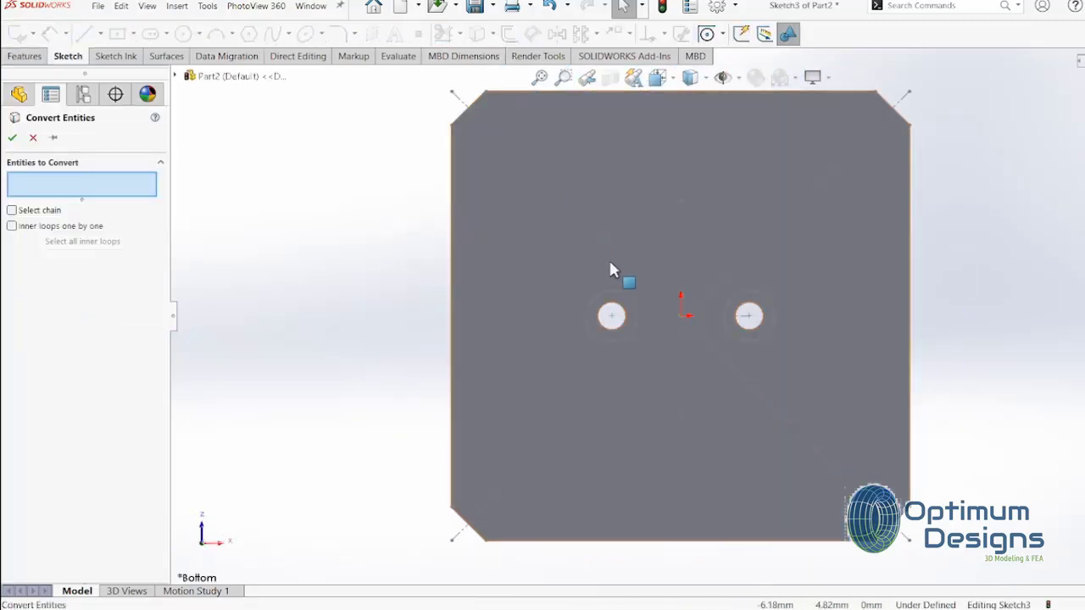
pyautogui.click(627, 302)
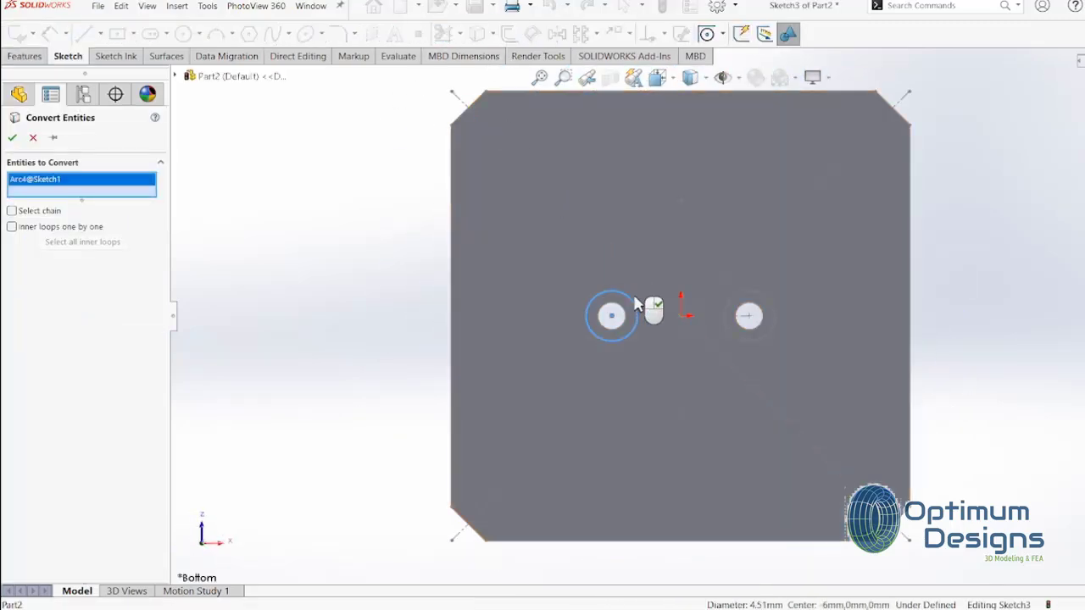
pyautogui.click(755, 305)
pyautogui.press('Return')
pyautogui.moveTo(754, 313); pyautogui.dragTo(780, 356, button='middle')
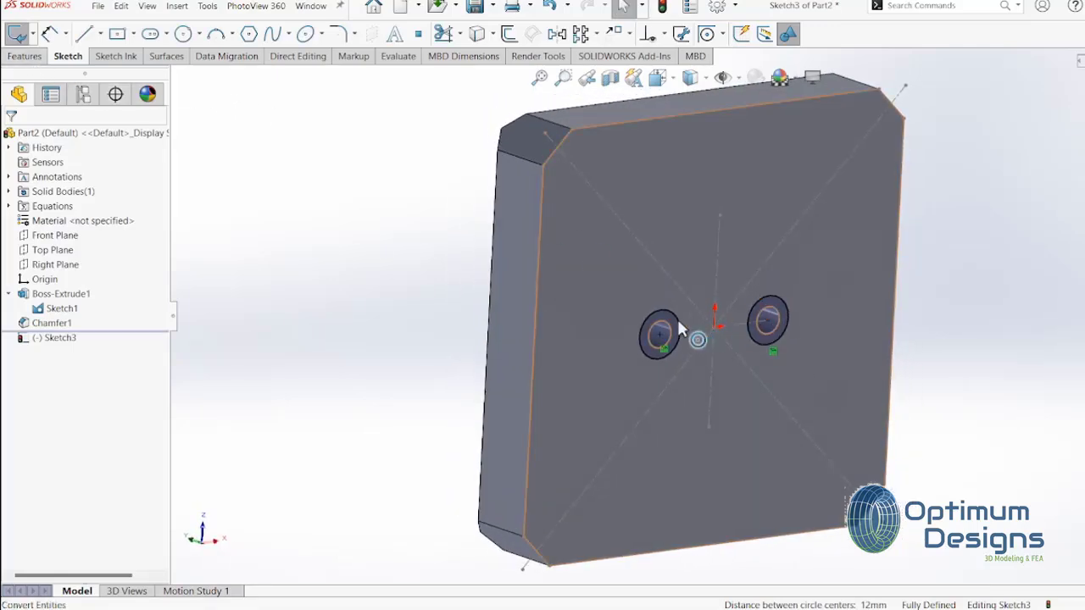
# Convert the left and right hole edges into the sketch a second time
pyautogui.click(489, 32)
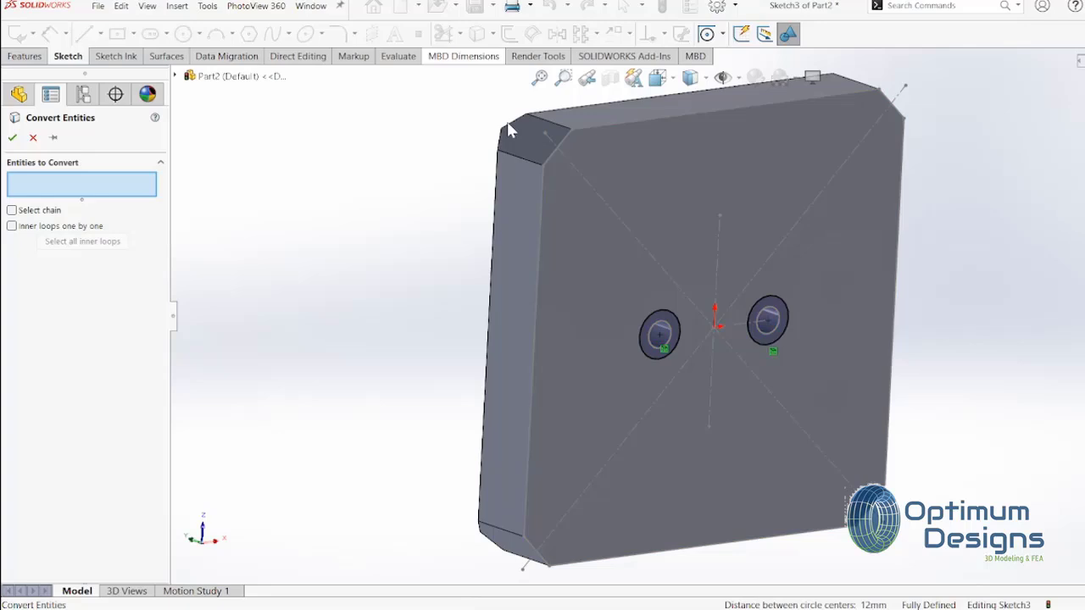
pyautogui.click(691, 335)
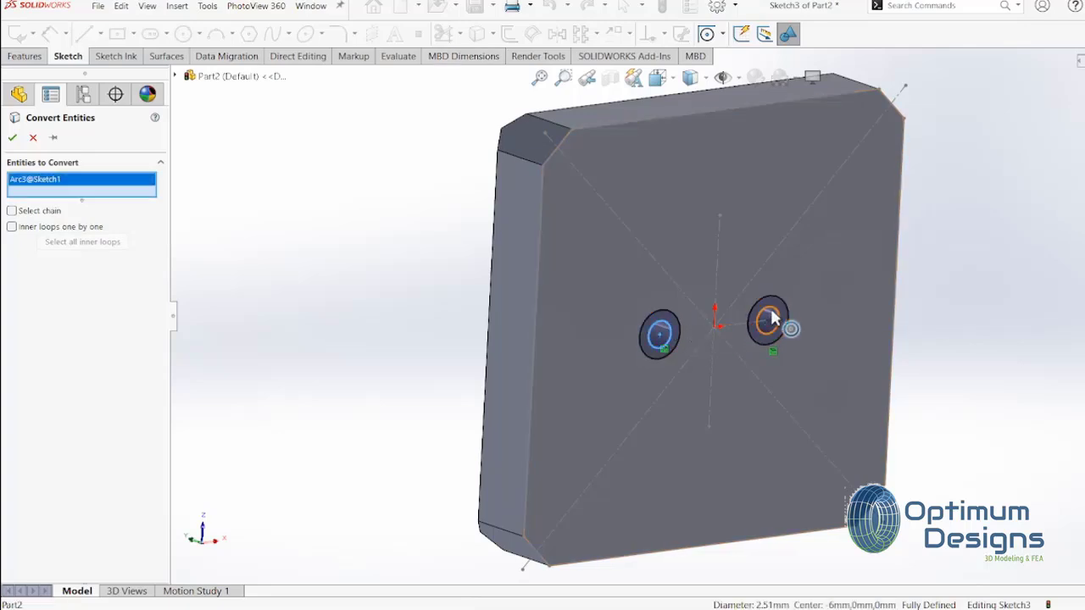
pyautogui.click(770, 308)
pyautogui.press('Return')
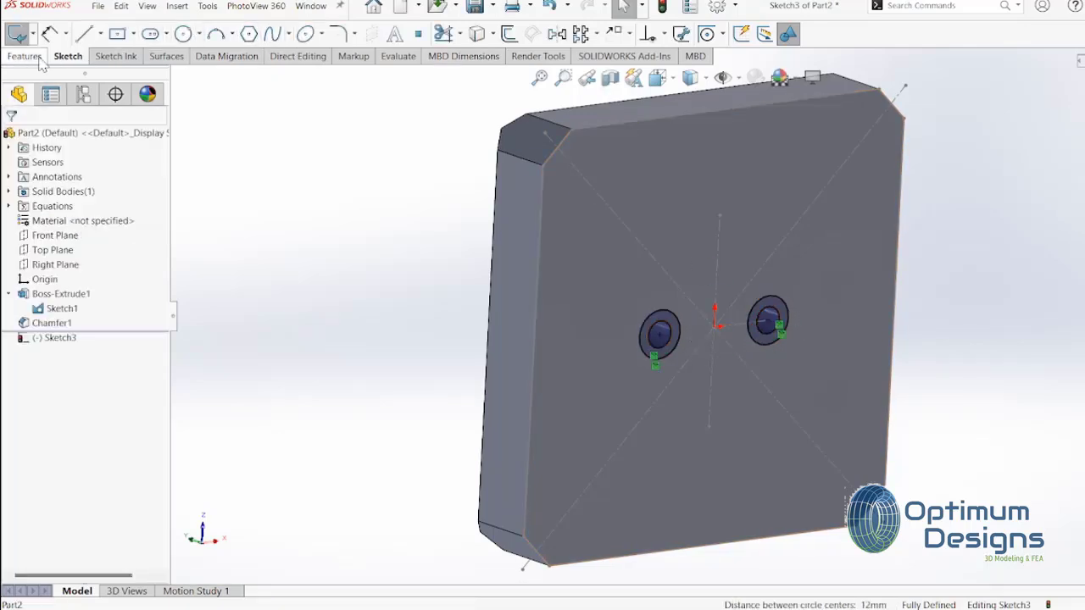
pyautogui.click(24, 56)
# Cut the Sketch3 hole rings 2.50 mm deep, Blind, as Cut-Extrude1
pyautogui.click(137, 34)
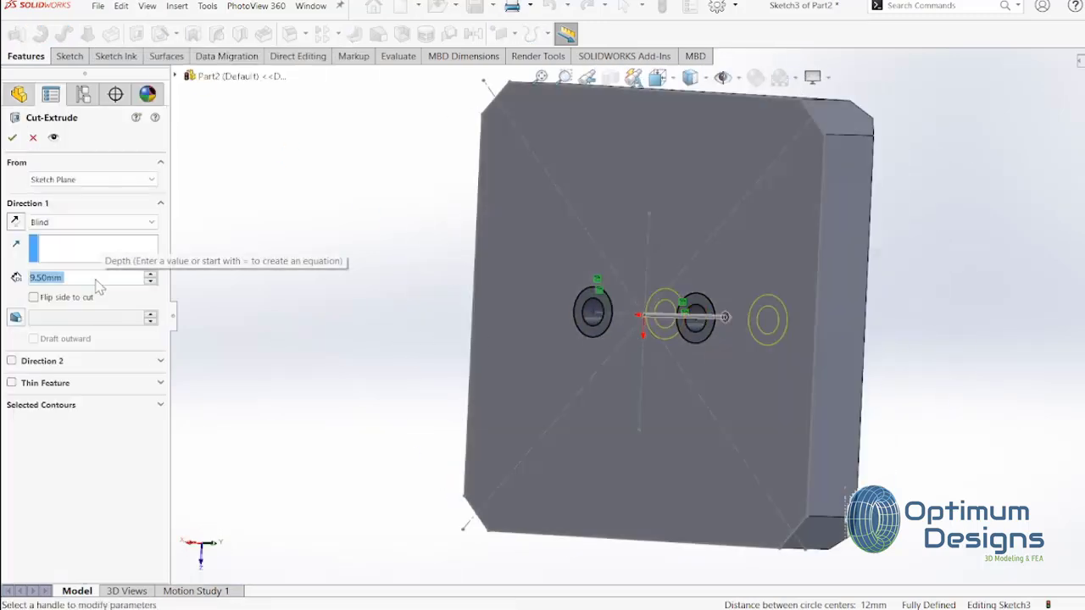
pyautogui.write('3')
pyautogui.press('Return')
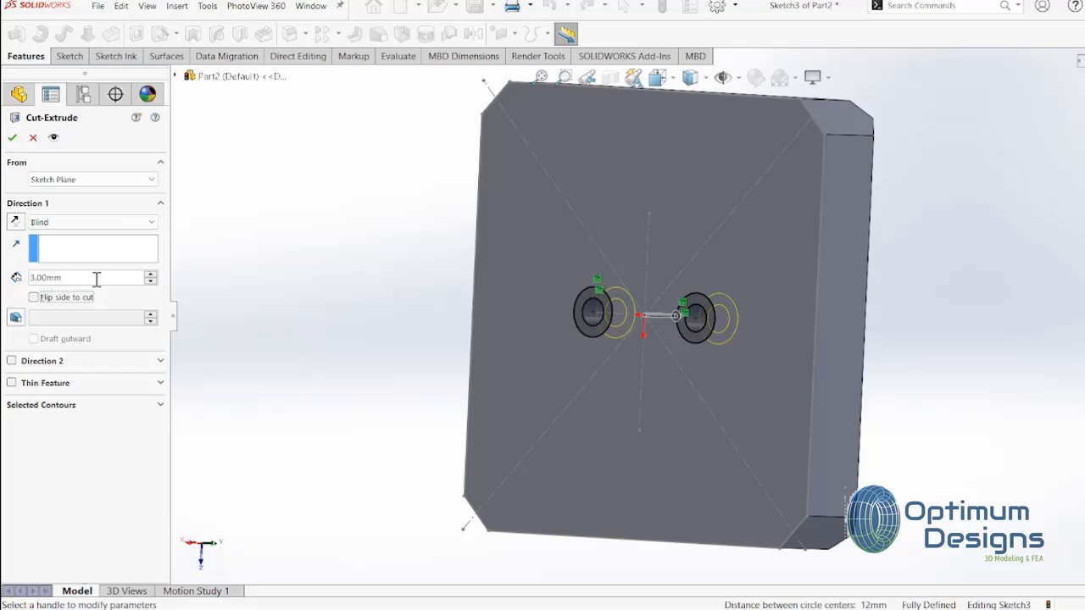
pyautogui.write('2.5')
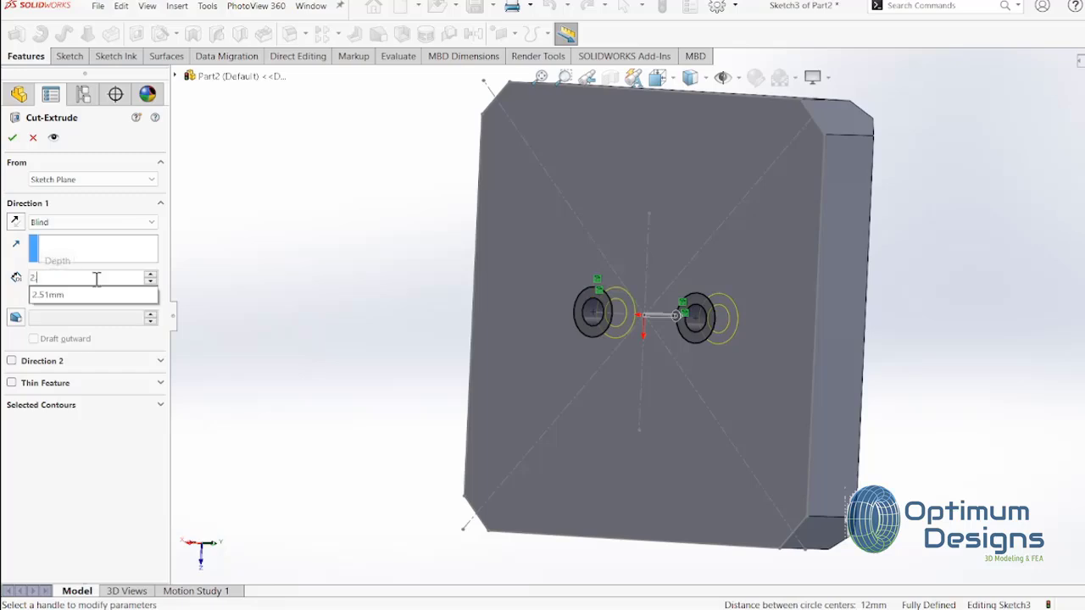
pyautogui.press('Return')
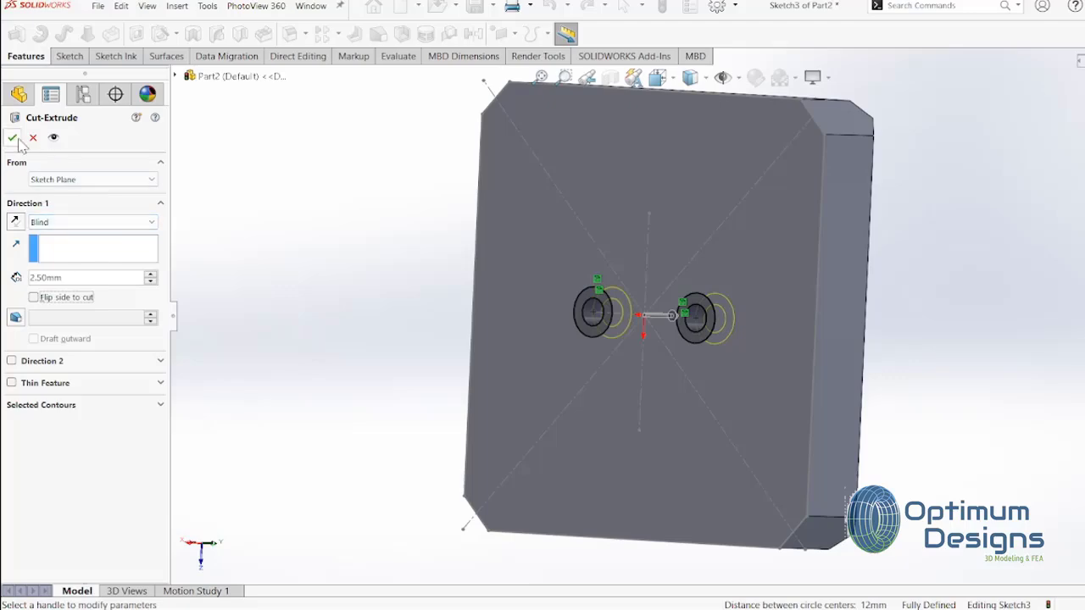
pyautogui.click(12, 138)
pyautogui.moveTo(542, 373)
pyautogui.mouseDown(button='middle')
pyautogui.moveTo(582, 395)
pyautogui.moveTo(416, 464)
pyautogui.mouseUp(button='middle')
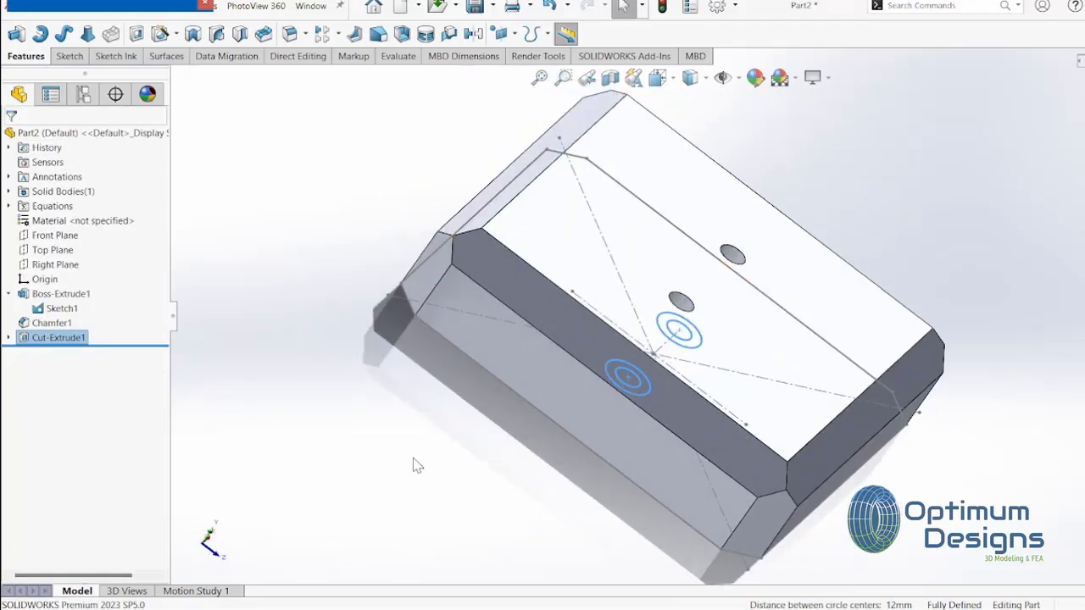
# Switch to an isometric view and hide Sketch1
pyautogui.press('space')
pyautogui.click(623, 405)
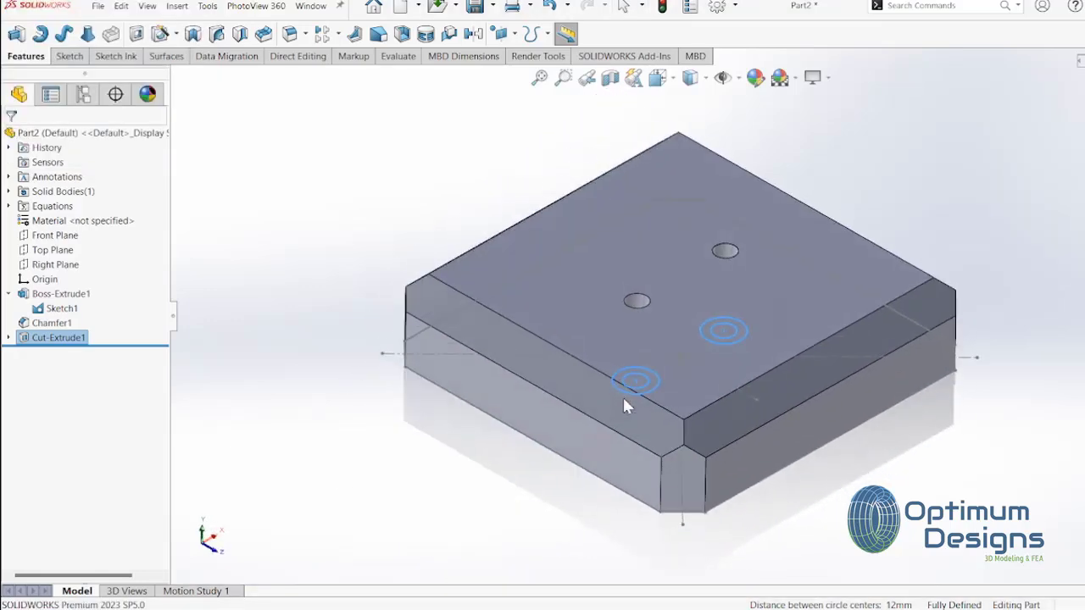
pyautogui.click(61, 308)
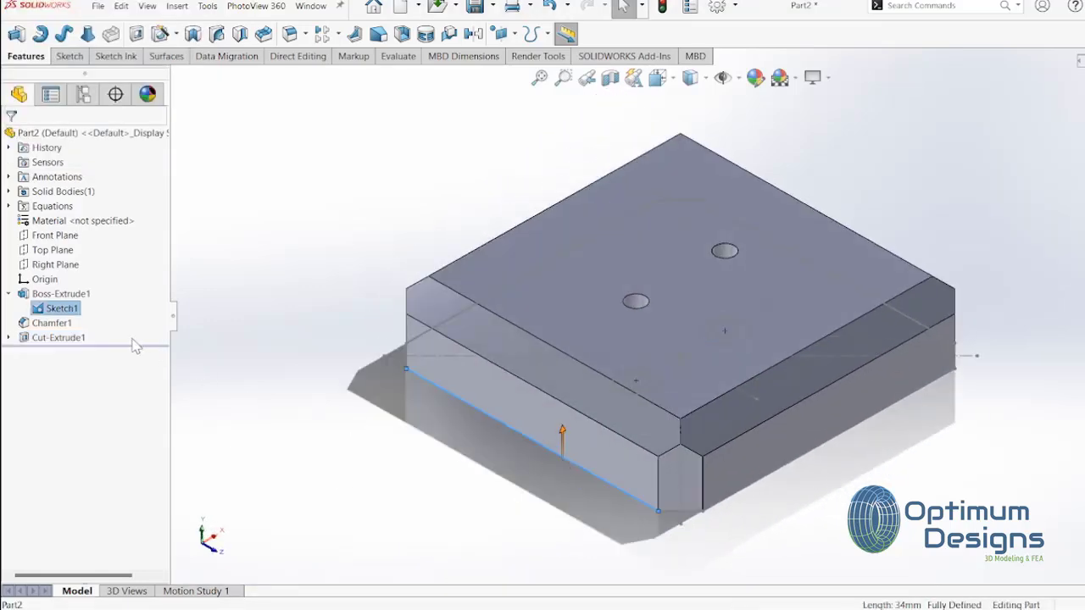
pyautogui.rightClick(59, 308)
pyautogui.click(65, 289)
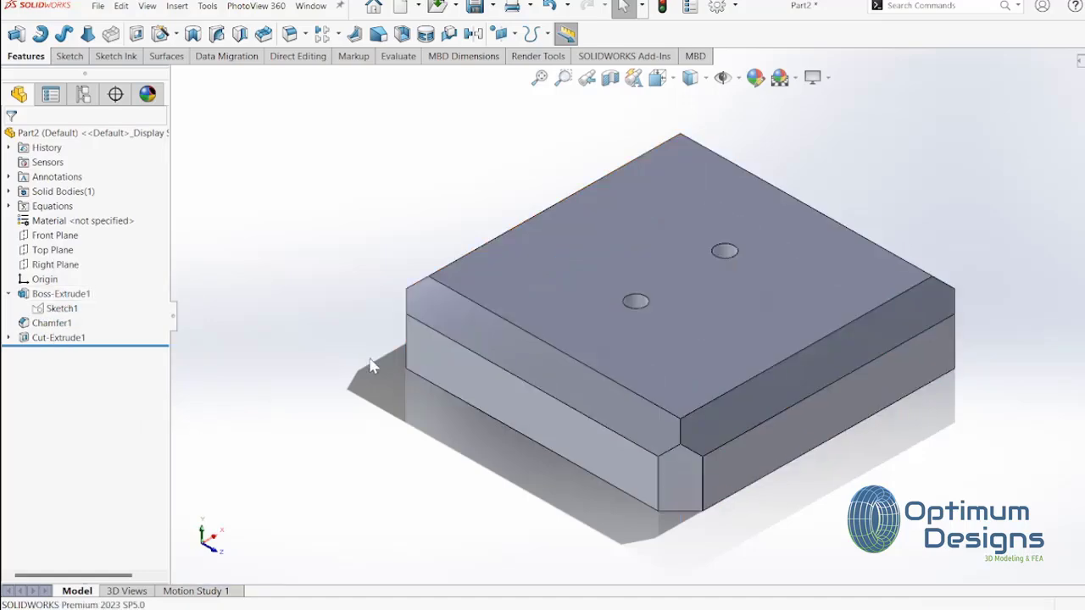
# Select the Right Plane and orient the view normal to it
pyautogui.click(61, 264)
pyautogui.click(140, 244)
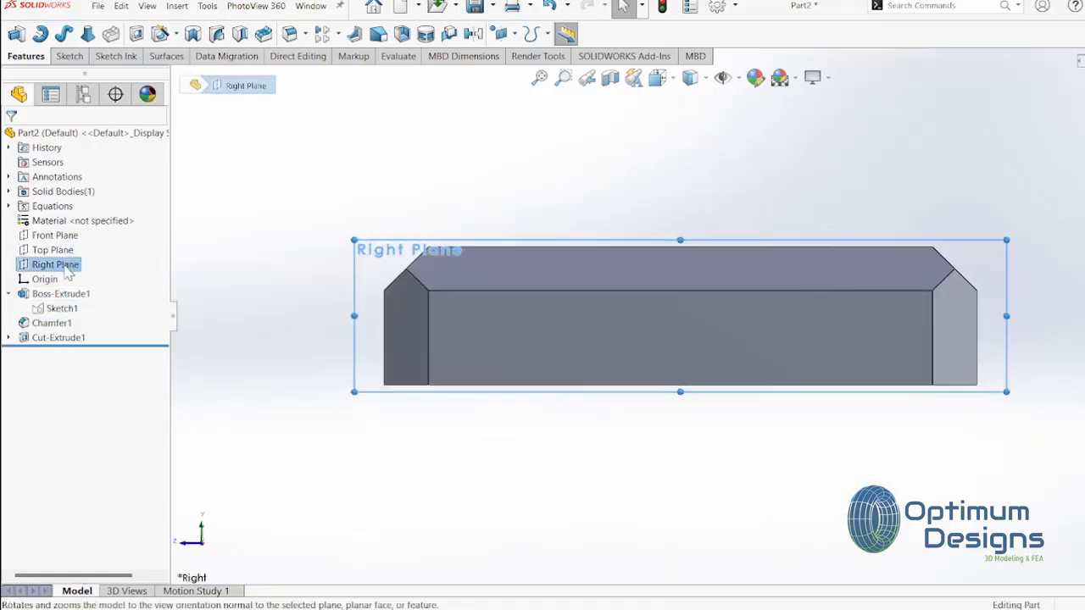
pyautogui.click(89, 253)
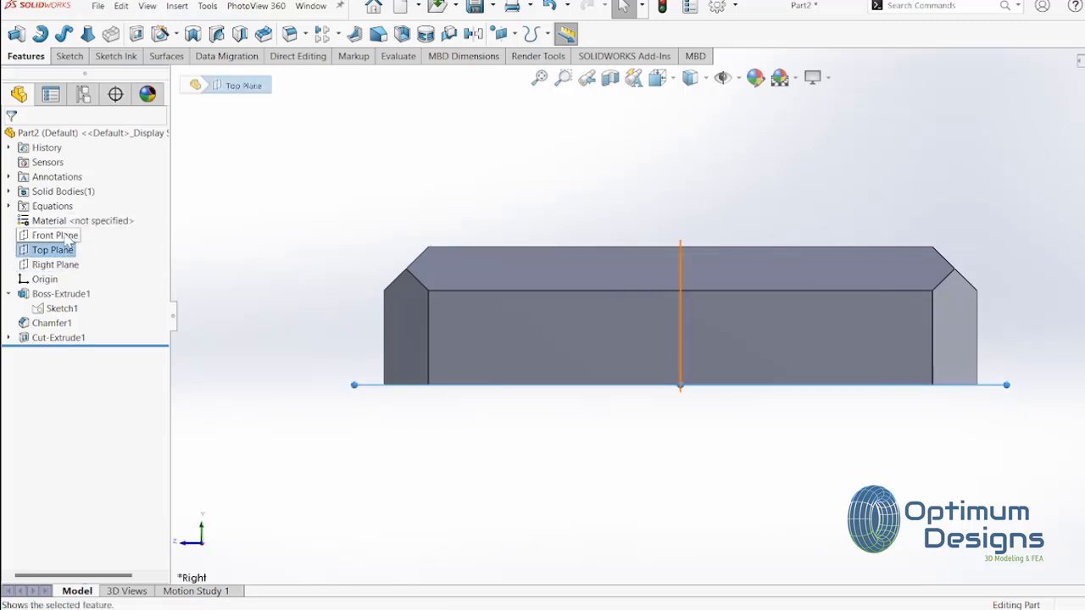
pyautogui.click(51, 264)
# In a new Right Plane sketch, draw a vertical centerline up from the plate's top-edge midpoint
pyautogui.click(84, 242)
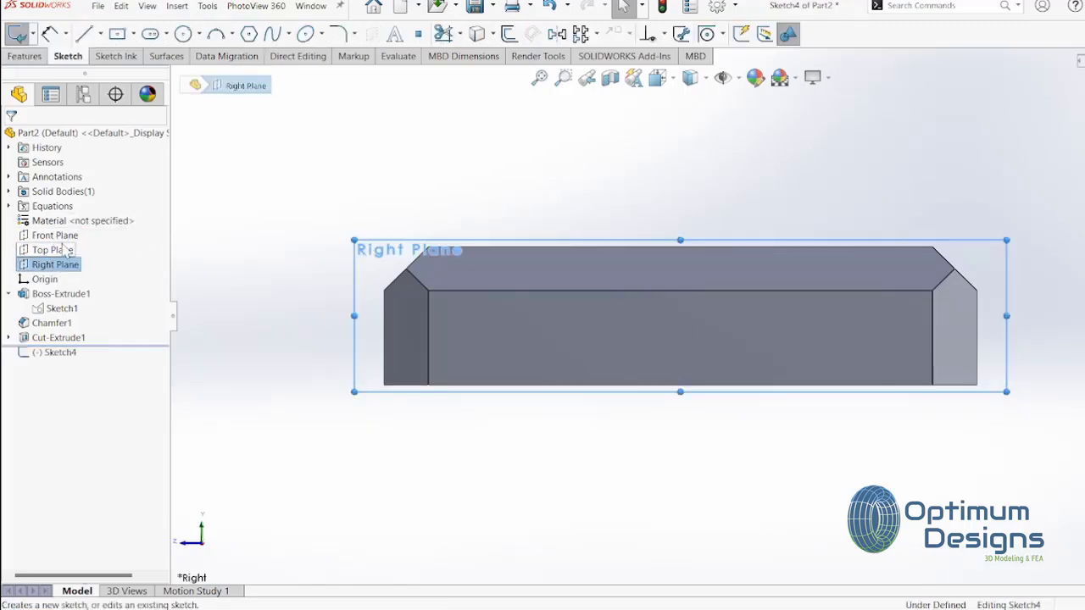
pyautogui.click(101, 33)
pyautogui.click(110, 68)
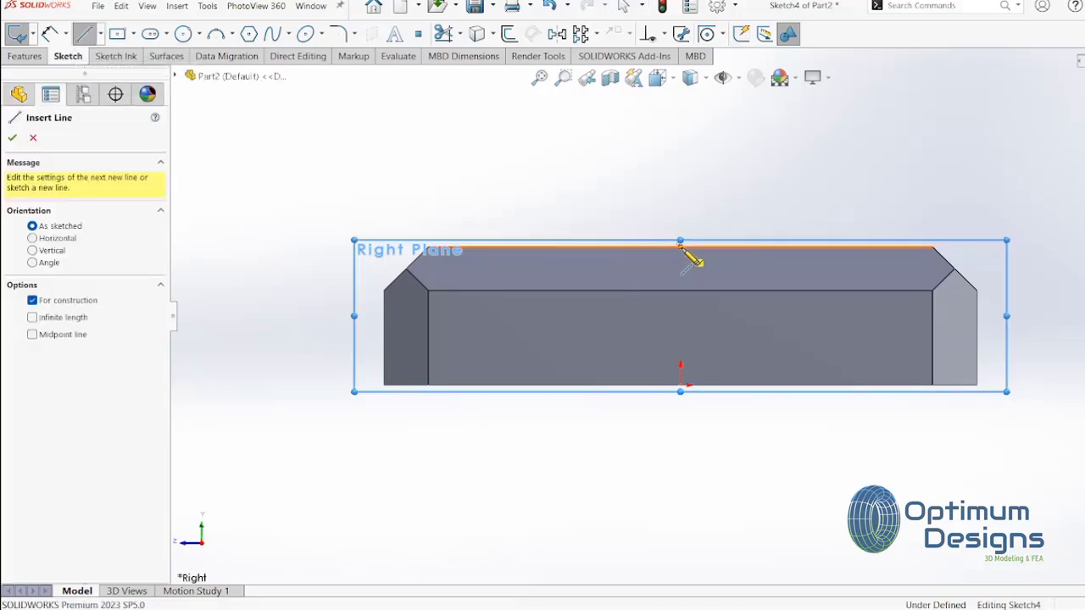
pyautogui.click(680, 246)
pyautogui.scroll(2, 685, 176)
pyautogui.scroll(4, 688, 186)
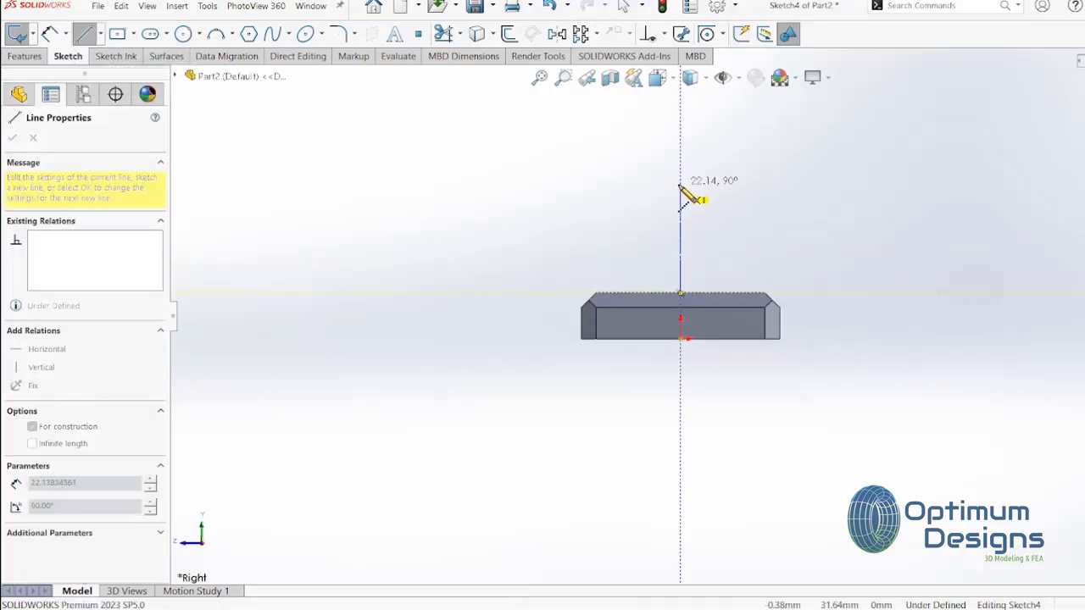
pyautogui.click(681, 104)
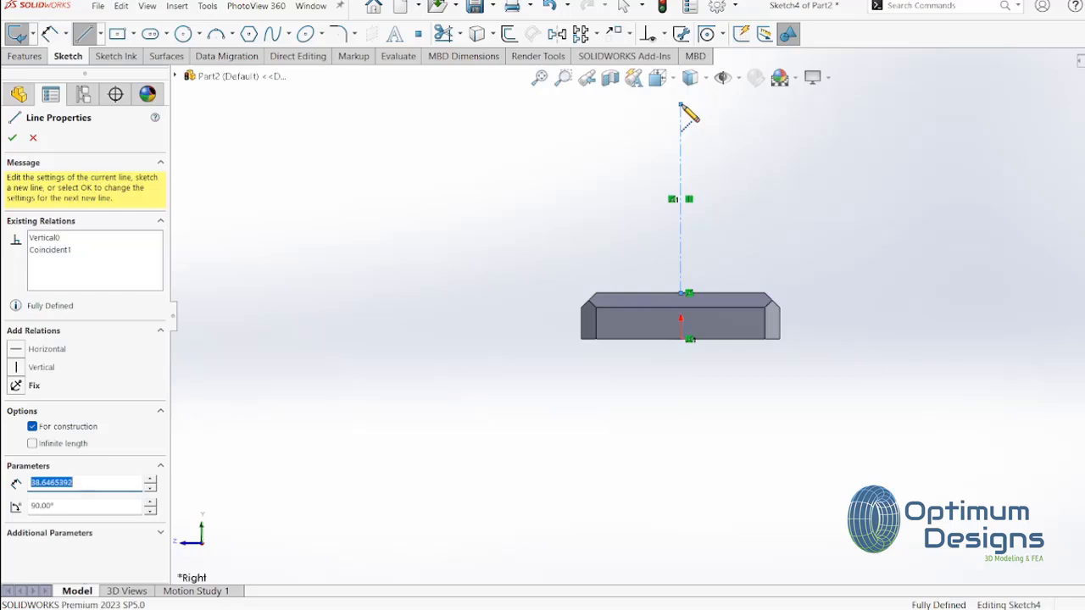
pyautogui.press('Escape')
pyautogui.press('Escape')
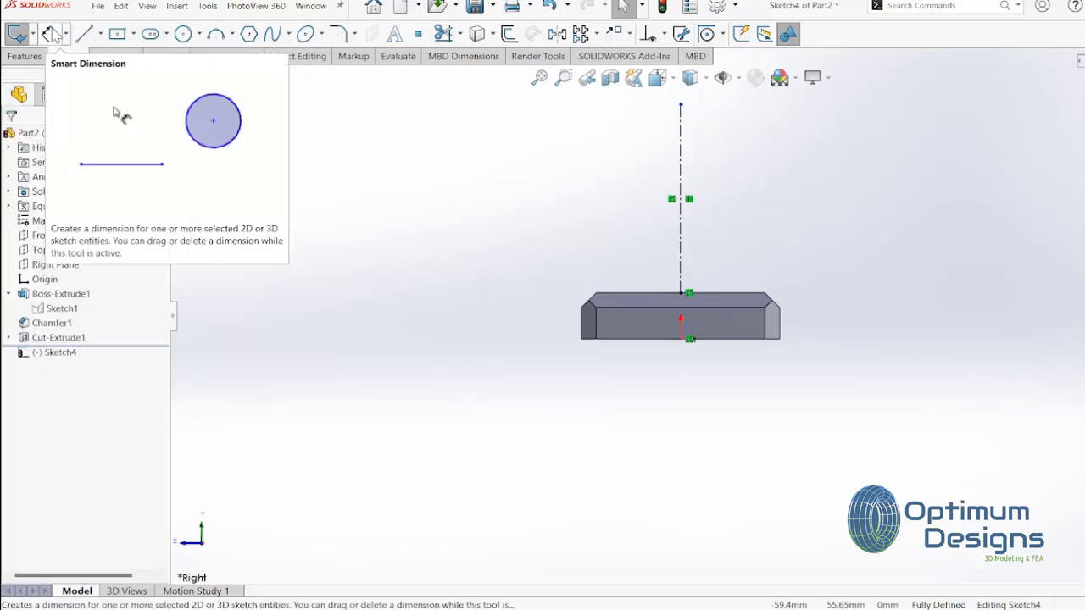
# Dimension the centerline's length to 62 mm
pyautogui.click(66, 34)
pyautogui.click(214, 56)
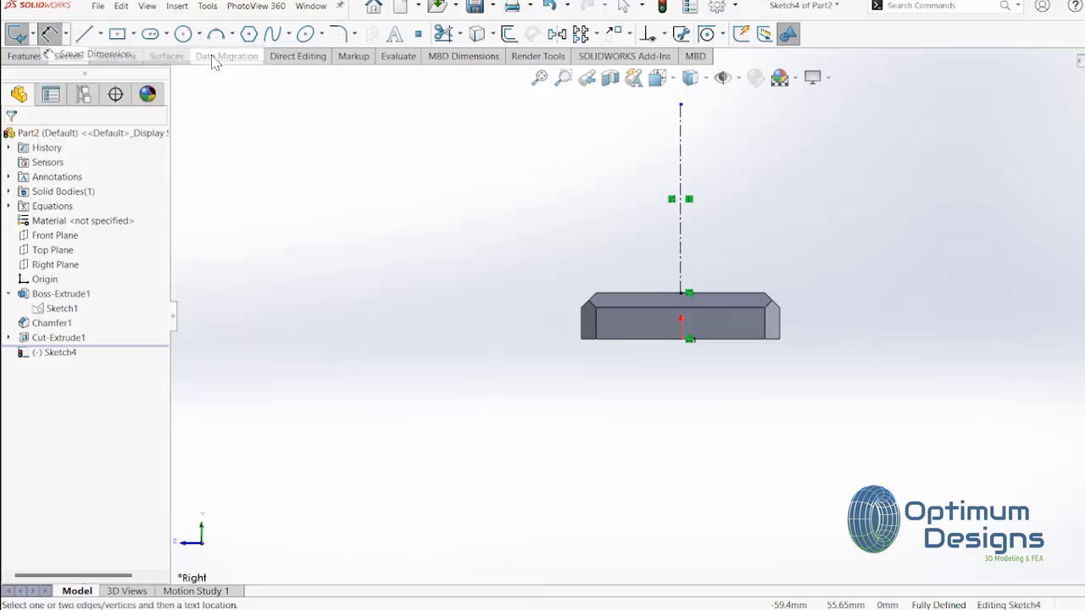
pyautogui.click(680, 162)
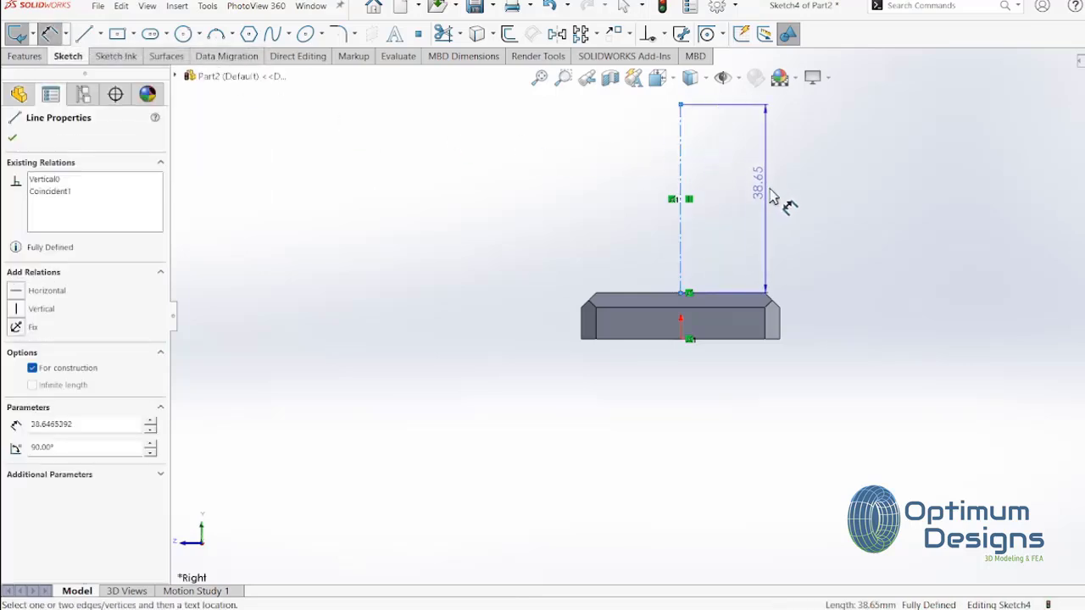
pyautogui.click(787, 209)
pyautogui.write('62.')
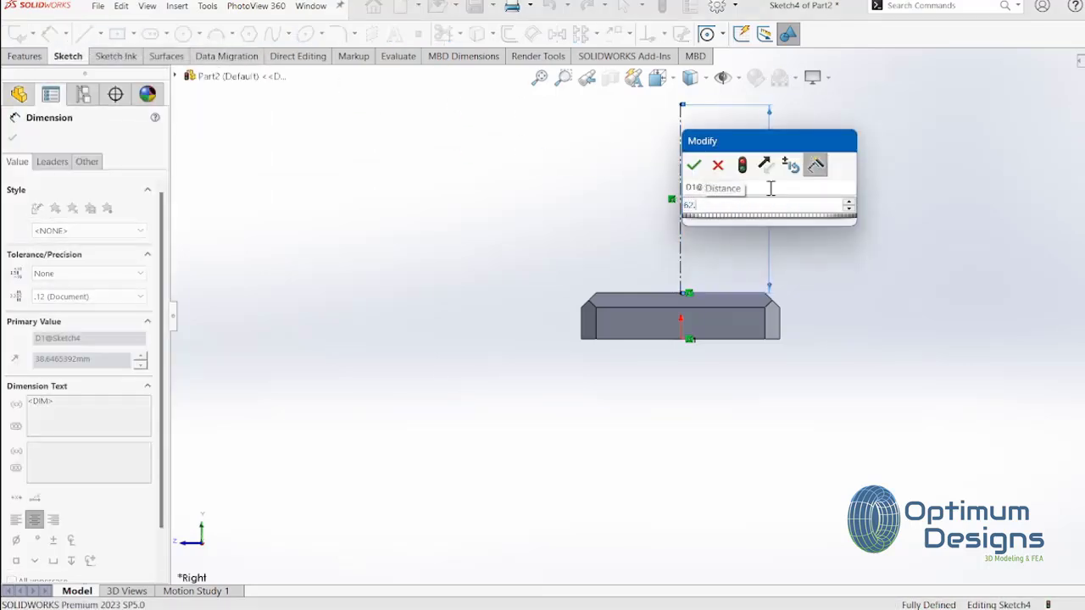
pyautogui.write('0')
pyautogui.click(693, 165)
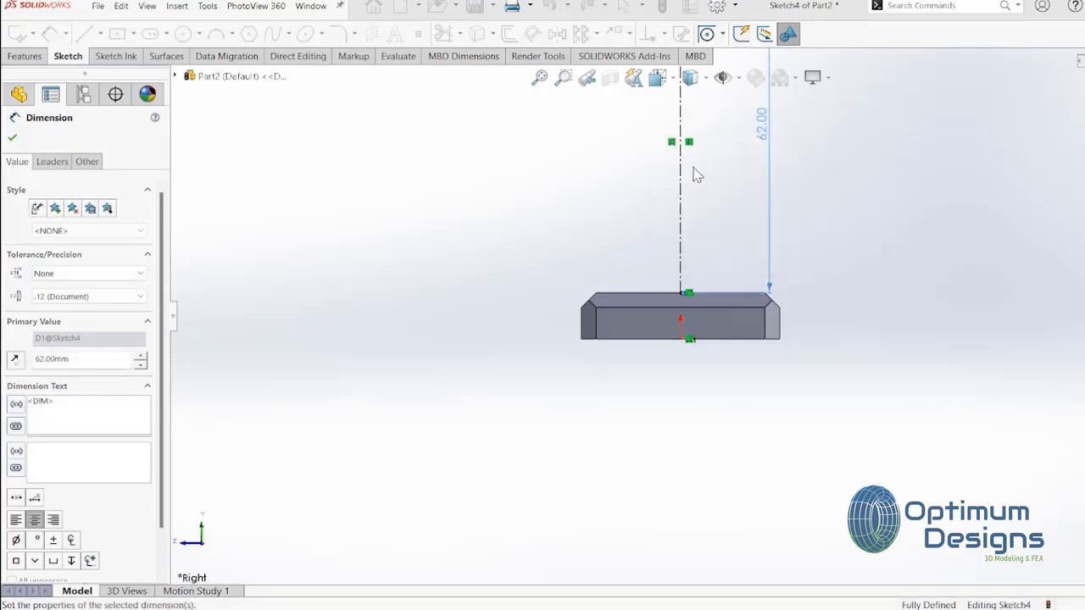
pyautogui.scroll(-5, 693, 195)
pyautogui.scroll(3, 694, 182)
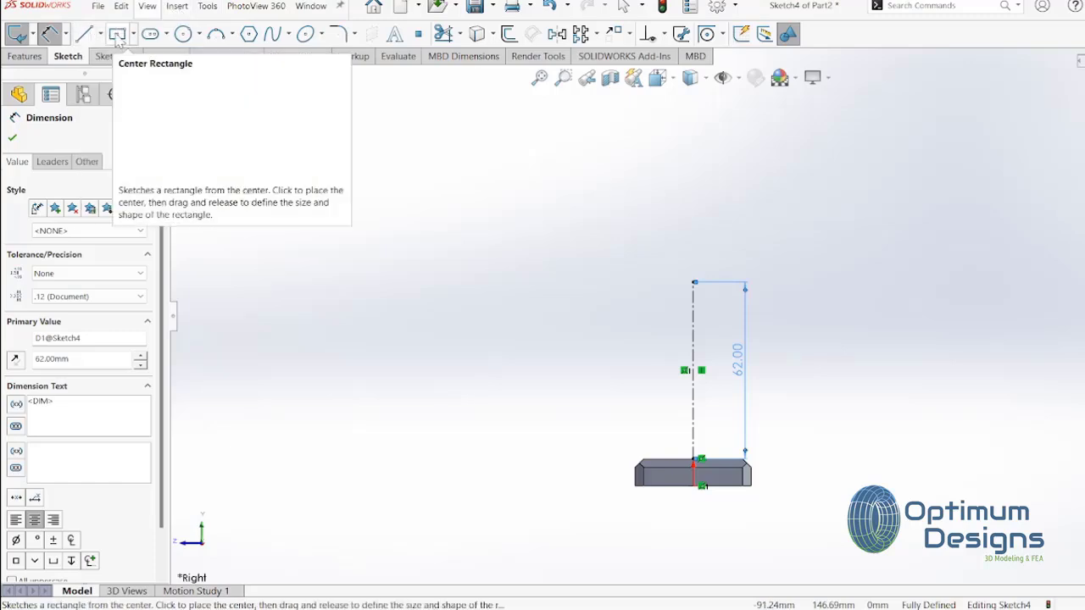
pyautogui.click(177, 6)
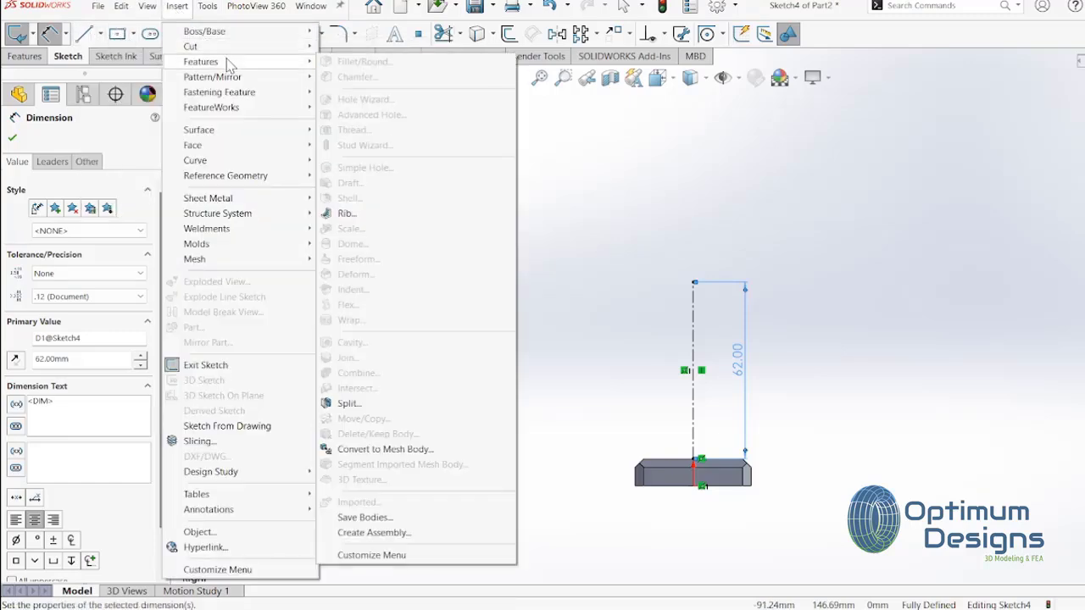
pyautogui.moveTo(208, 6)
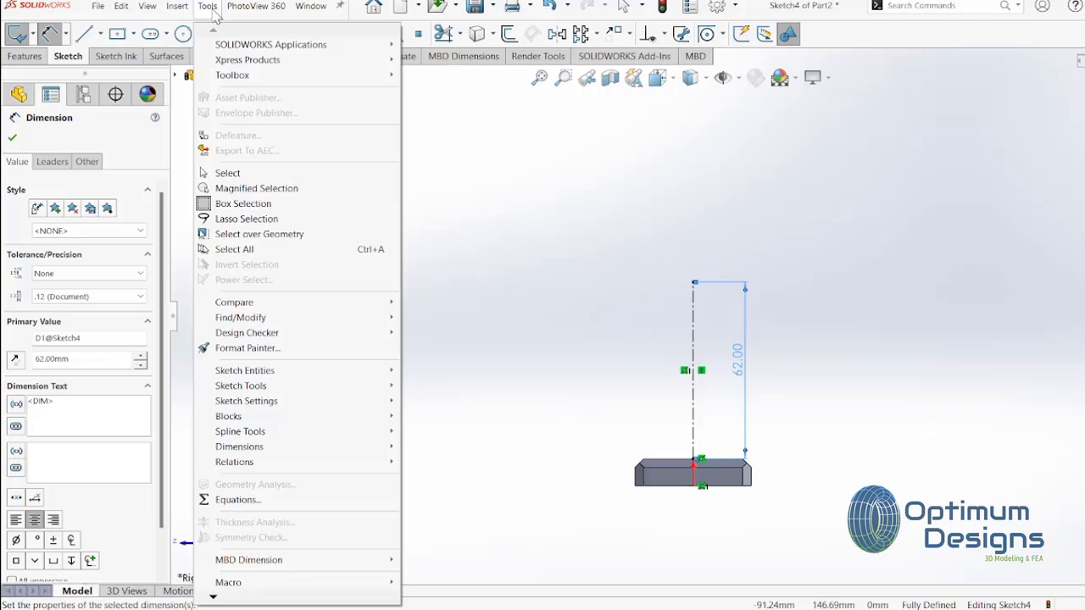
pyautogui.click(209, 7)
pyautogui.click(177, 6)
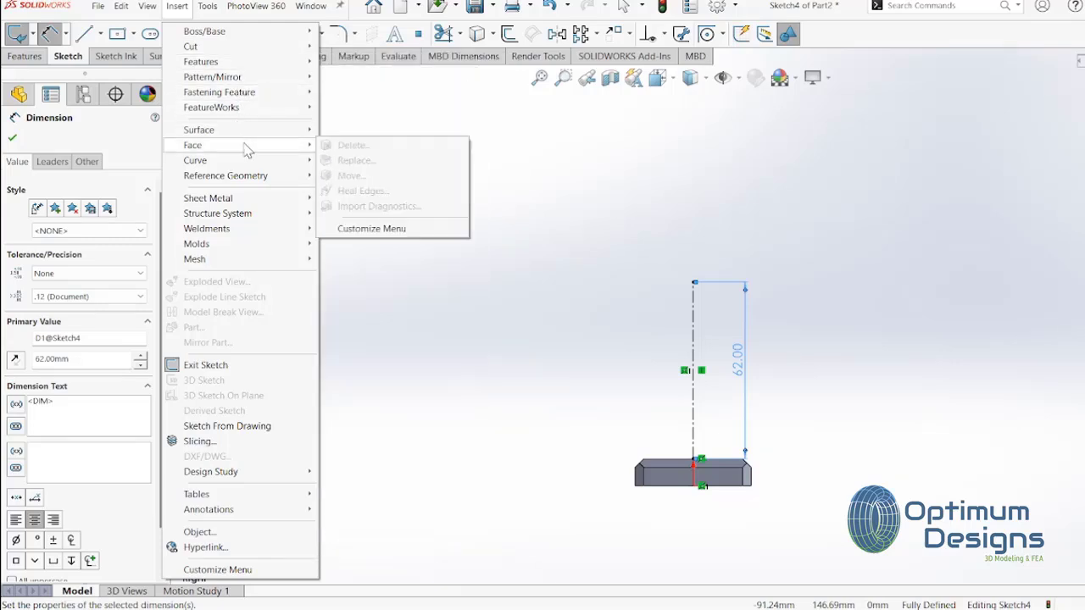
pyautogui.moveTo(218, 212)
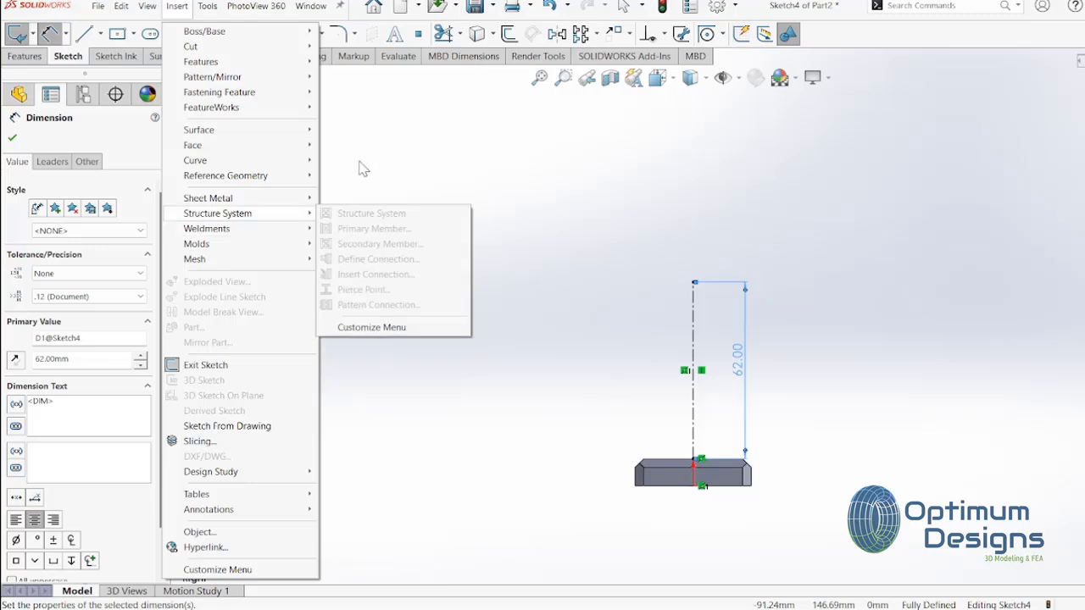
pyautogui.click(363, 168)
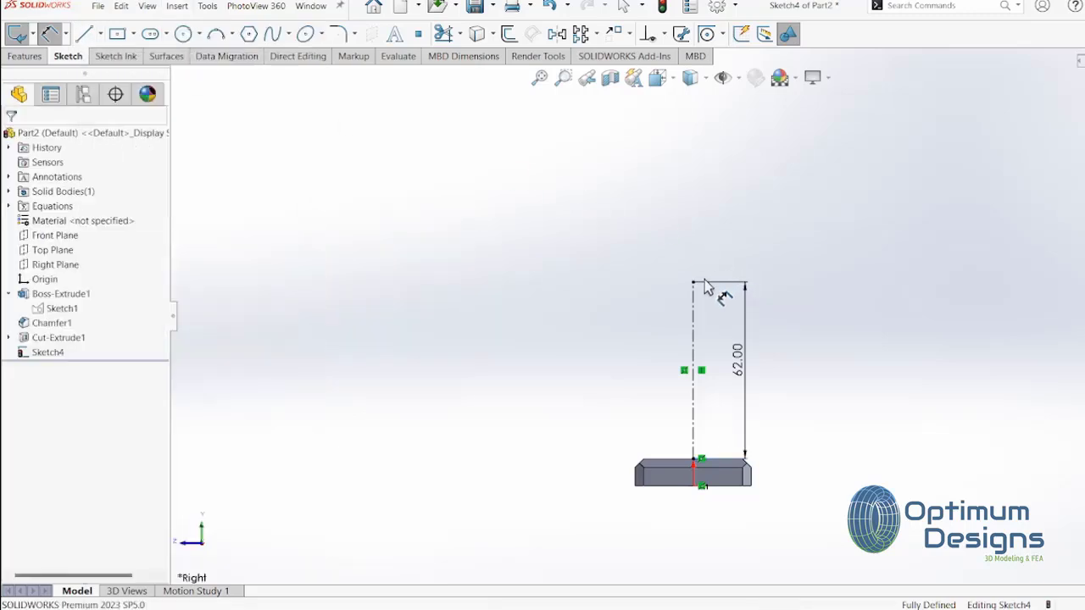
# Draw the left-half lines from the centerline's top down to the plate's top edge
pyautogui.click(84, 33)
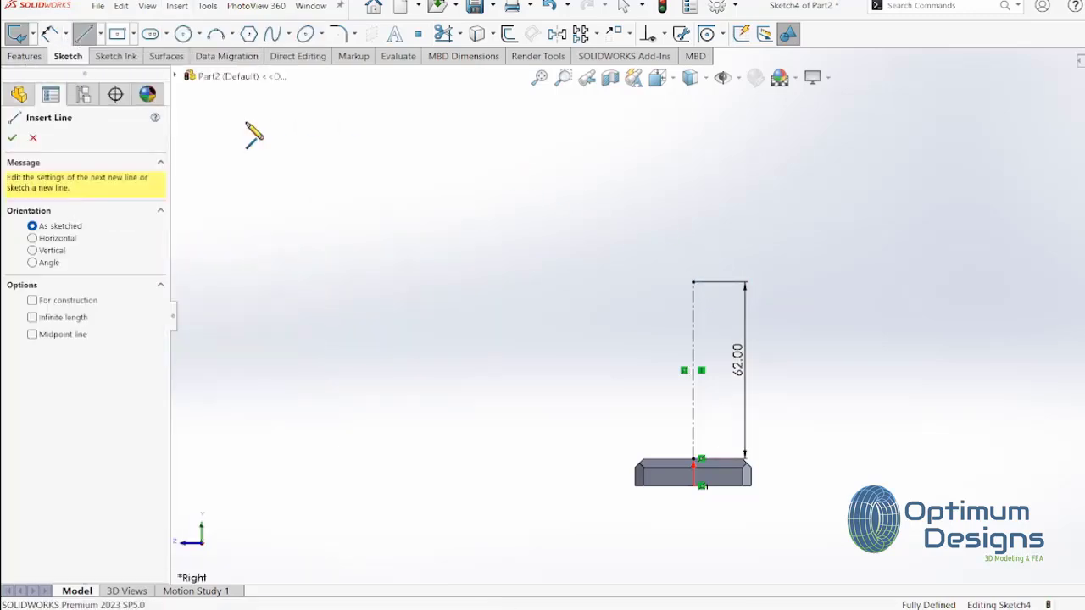
pyautogui.scroll(-3, 665, 254)
pyautogui.click(705, 309)
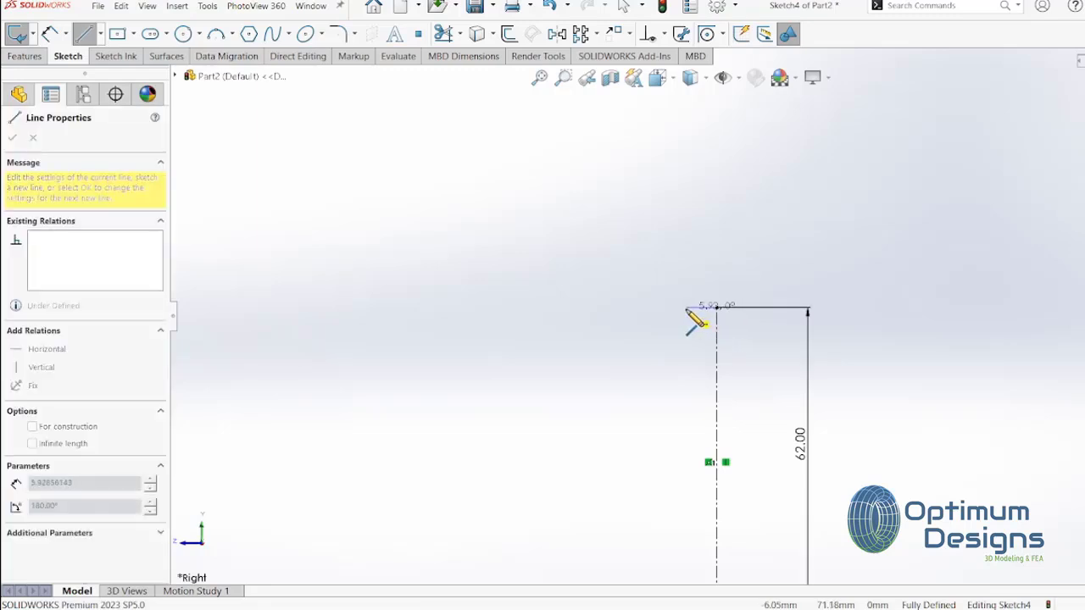
pyautogui.scroll(1, 660, 415)
pyautogui.scroll(-4, 674, 441)
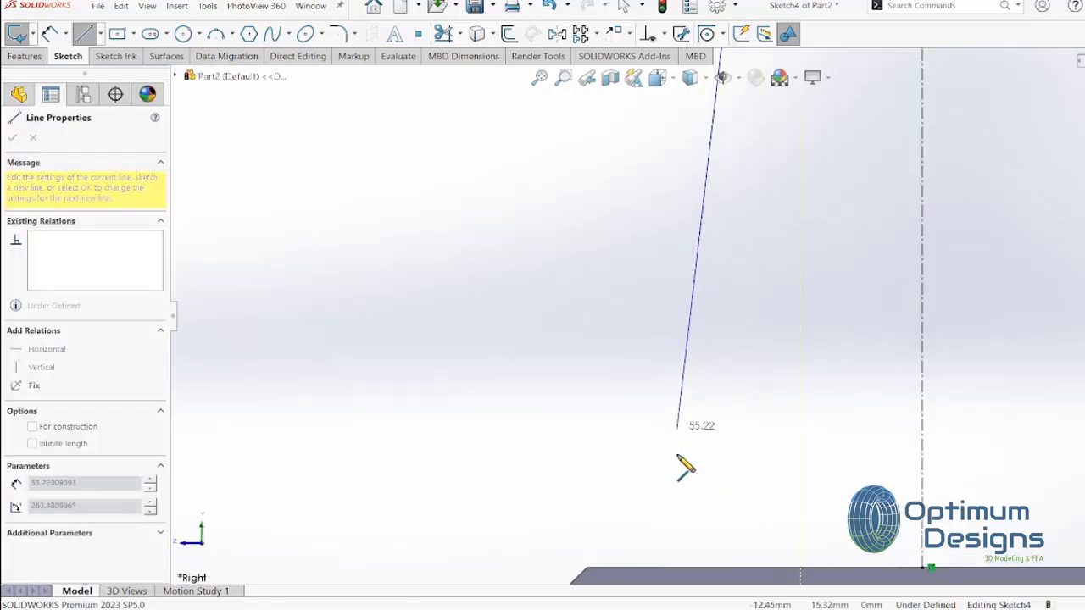
pyautogui.scroll(1, 654, 549)
pyautogui.click(648, 526)
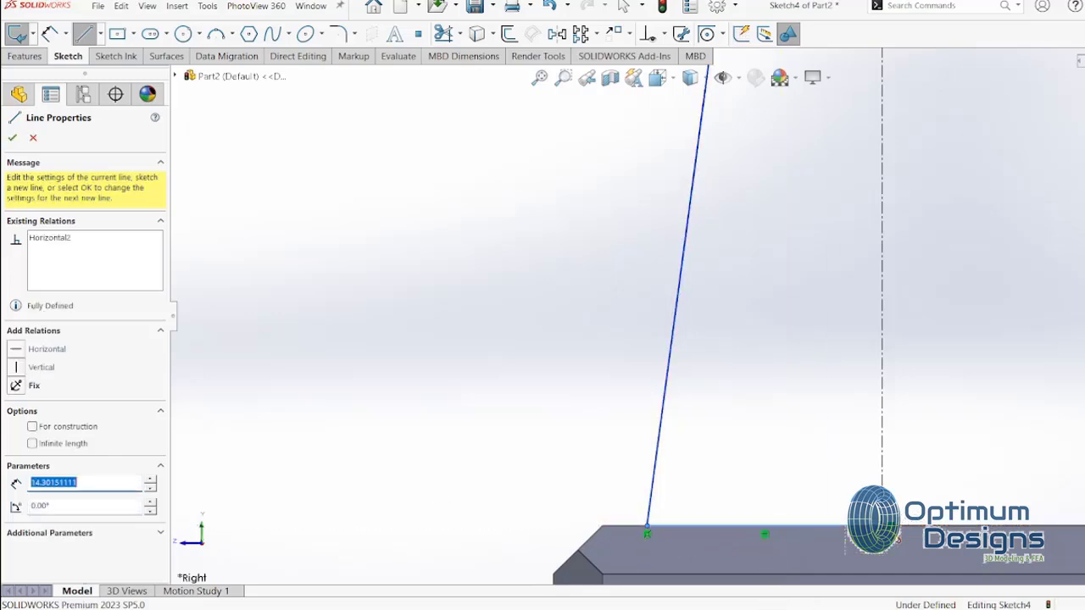
pyautogui.press('Escape')
pyautogui.press('Escape')
pyautogui.scroll(3, 771, 321)
pyautogui.scroll(1, 695, 187)
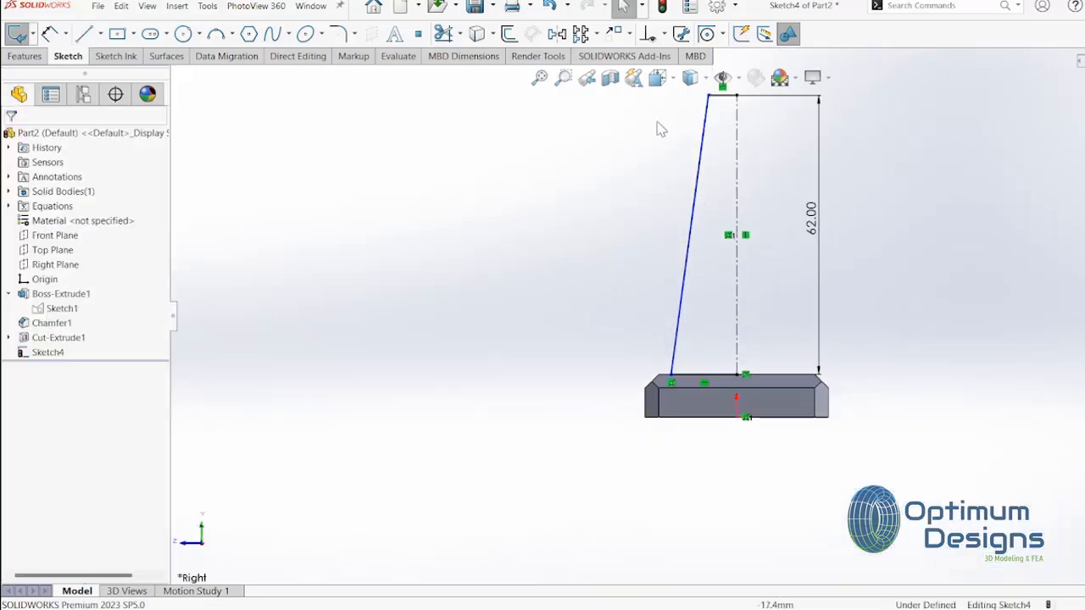
pyautogui.click(557, 34)
# Mirror the three left-half lines across the centerline
pyautogui.scroll(1, 701, 134)
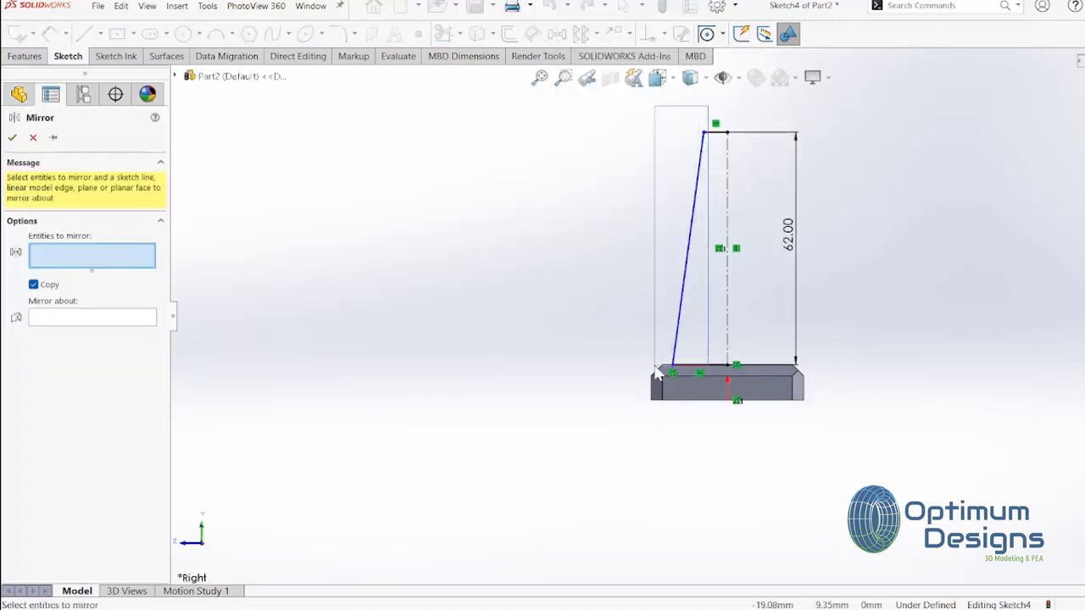
pyautogui.moveTo(695, 237); pyautogui.dragTo(657, 373)
pyautogui.click(133, 344)
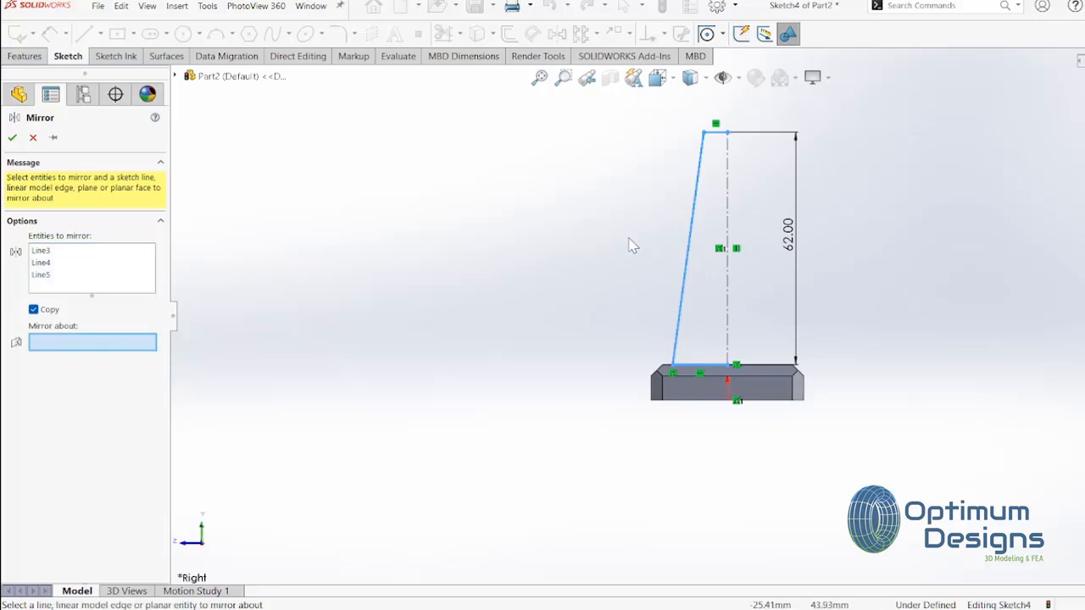
pyautogui.click(727, 210)
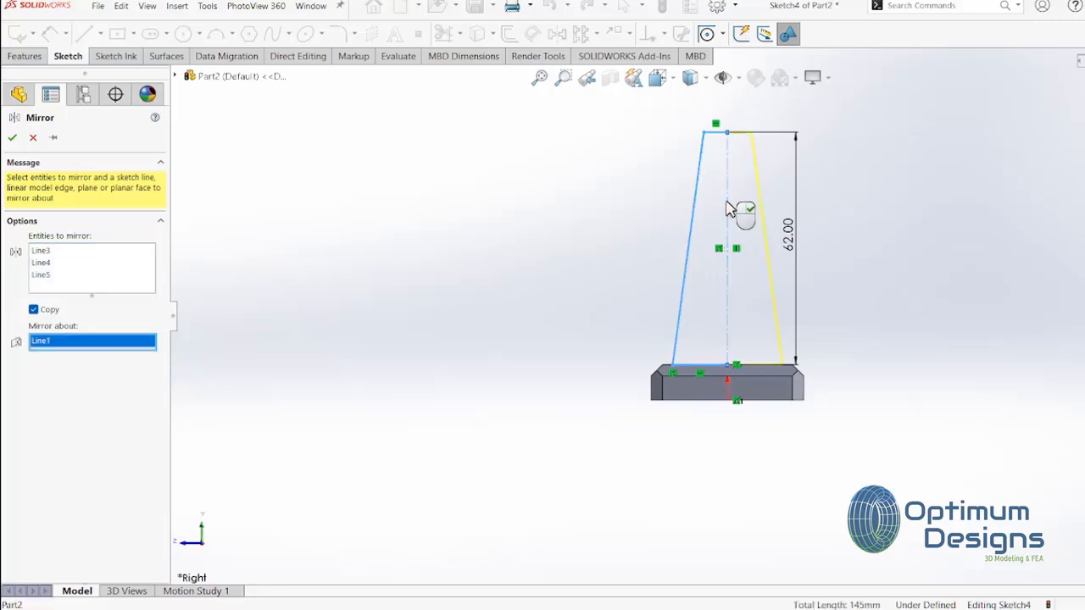
pyautogui.press('Return')
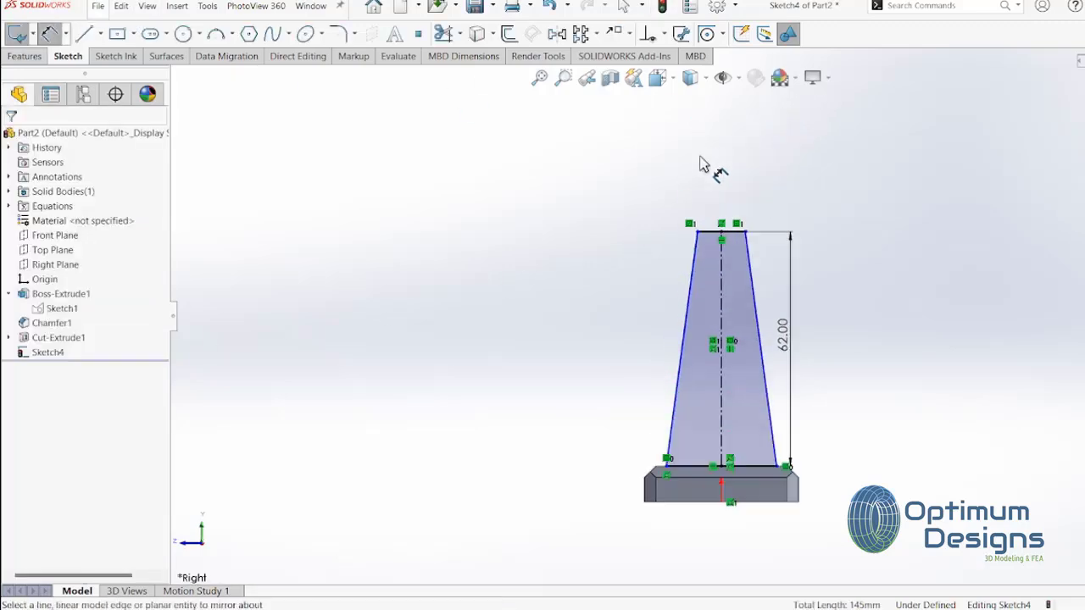
# Dimension the profile's top edge 12.5 mm and its base 21.5 mm
pyautogui.scroll(-3, 702, 260)
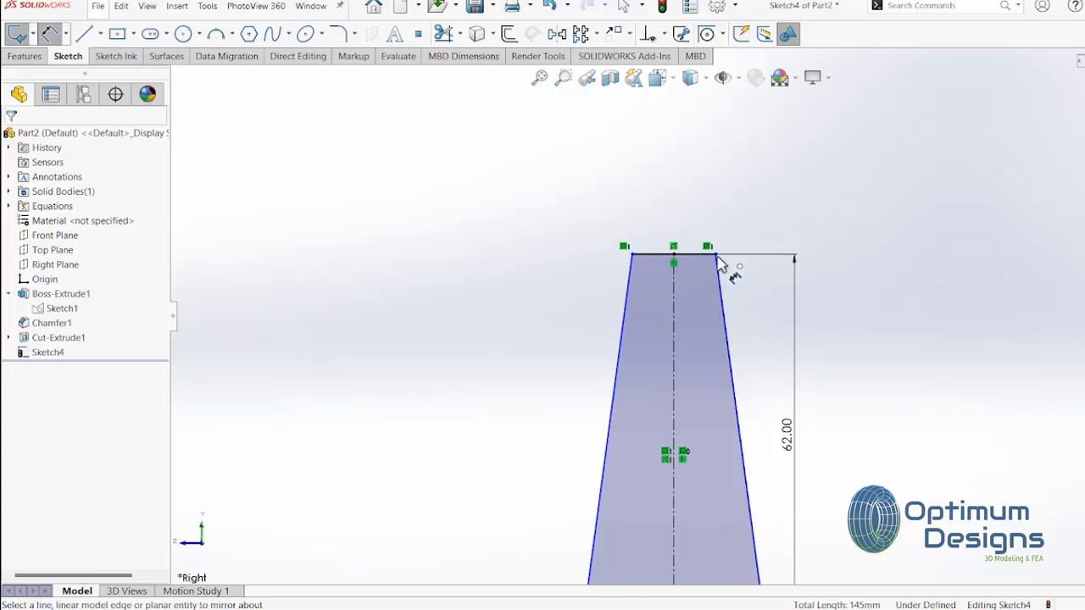
pyautogui.click(711, 258)
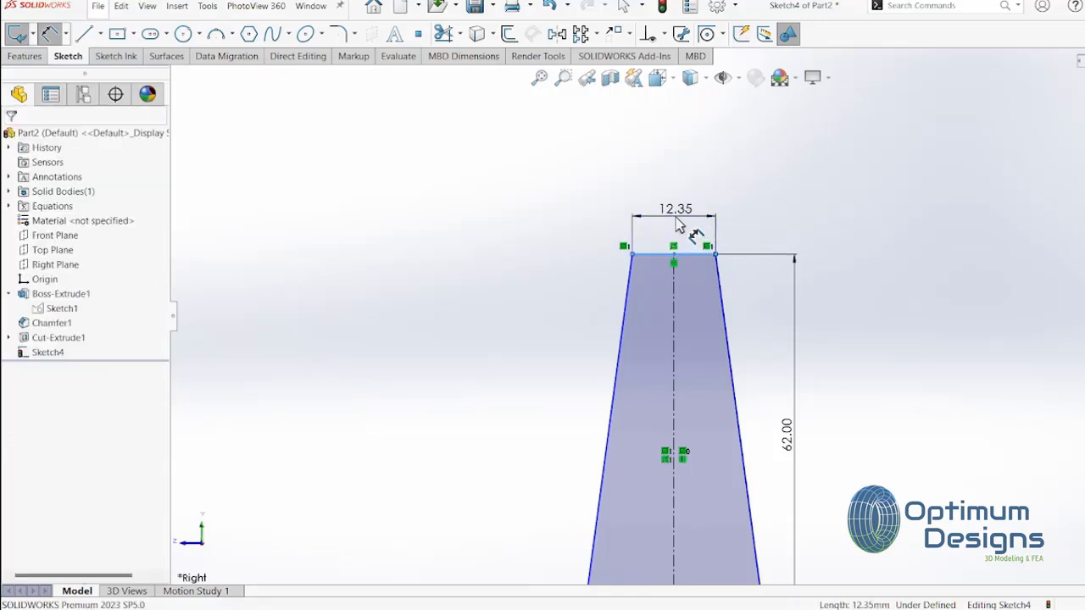
pyautogui.click(677, 217)
pyautogui.write('12')
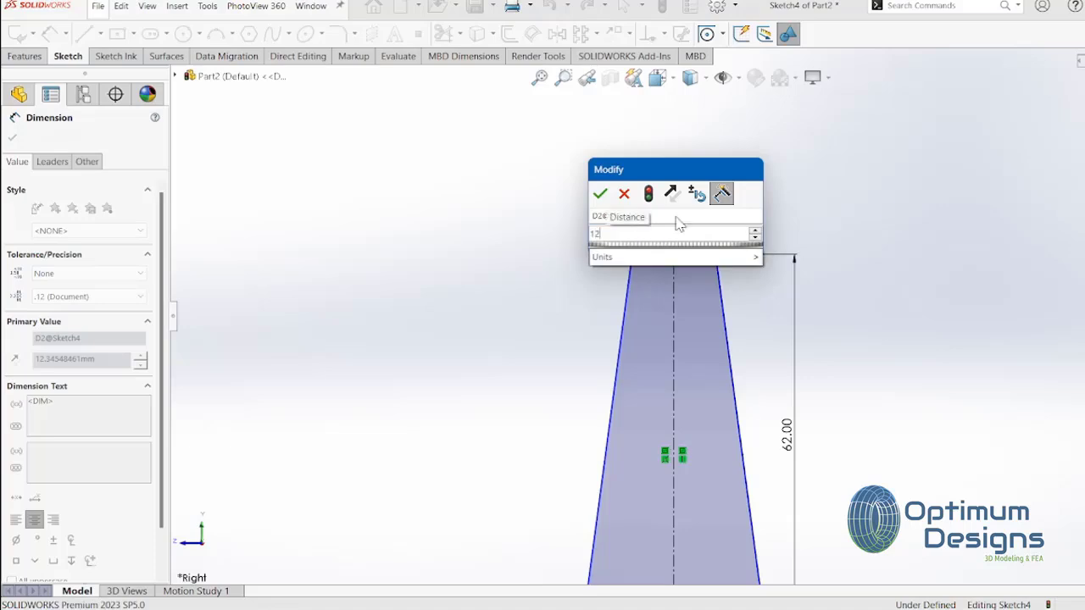
pyautogui.write('.5')
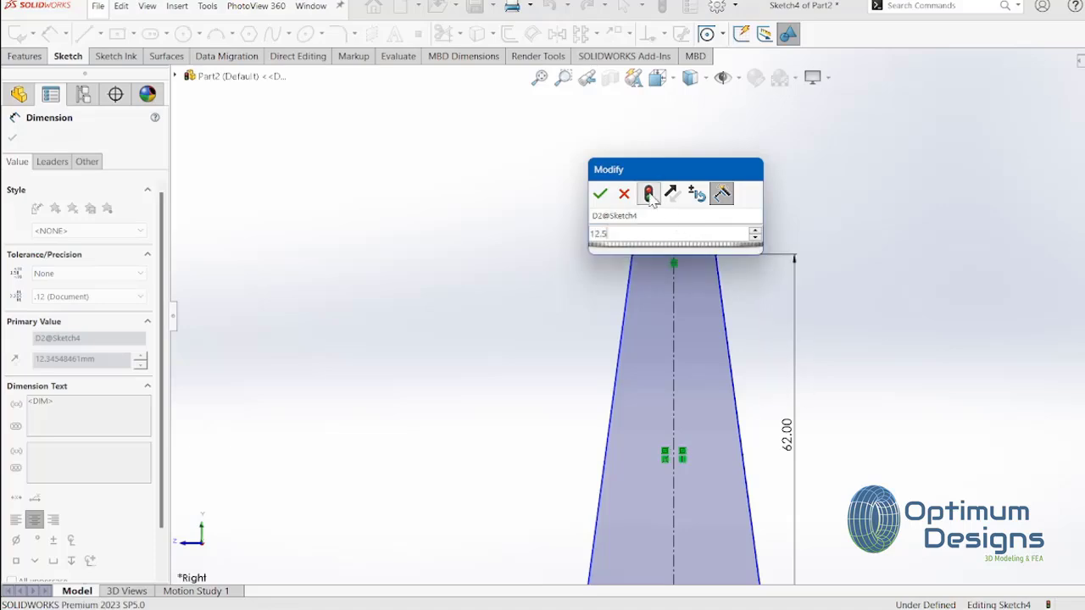
pyautogui.click(600, 193)
pyautogui.scroll(3, 665, 416)
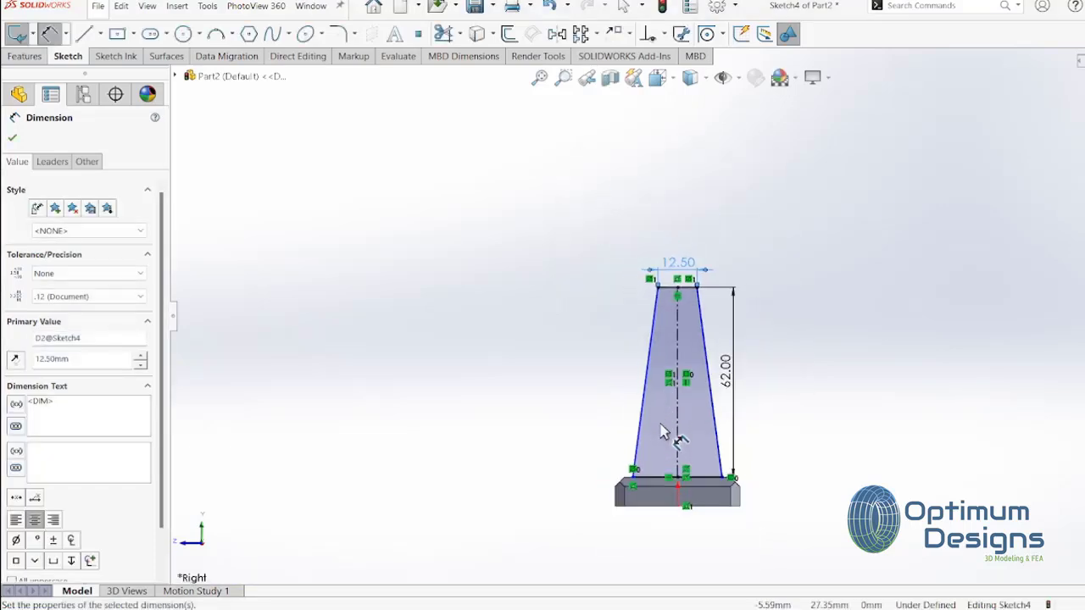
pyautogui.scroll(-4, 654, 500)
pyautogui.click(653, 492)
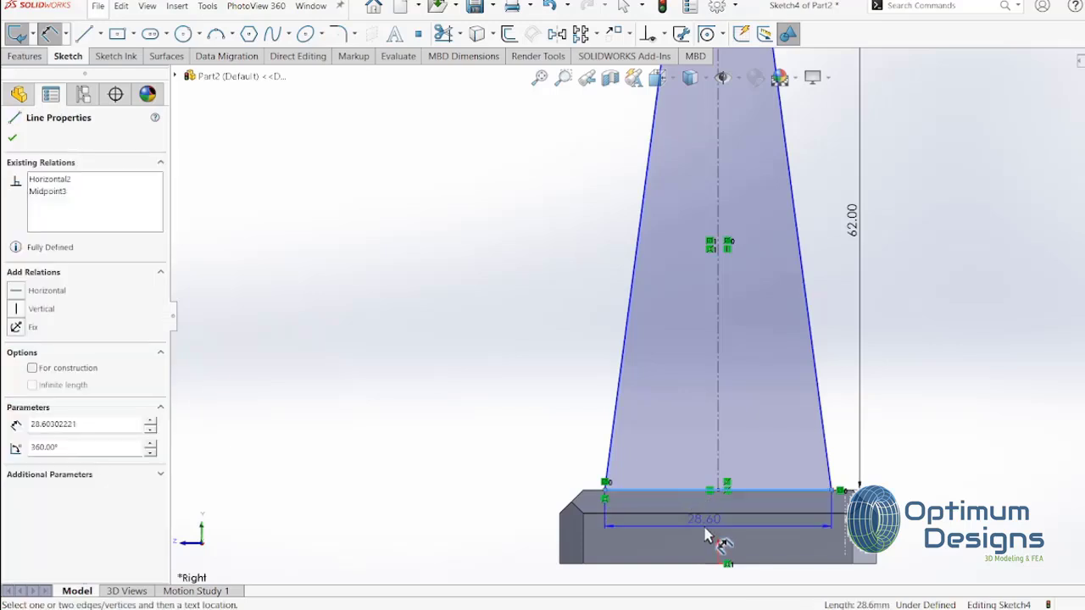
pyautogui.click(716, 583)
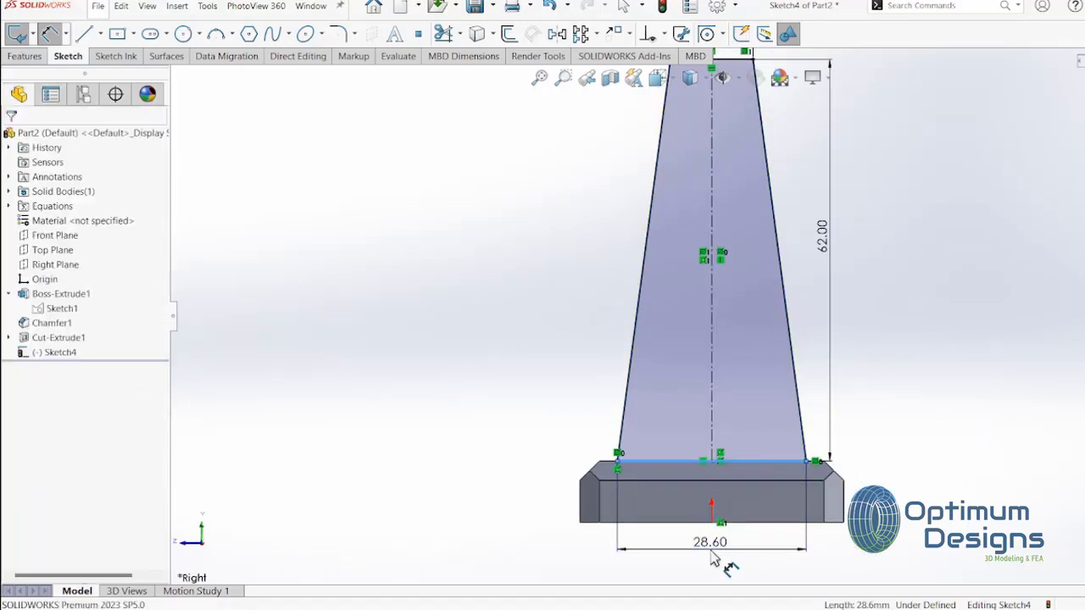
pyautogui.write('21.5')
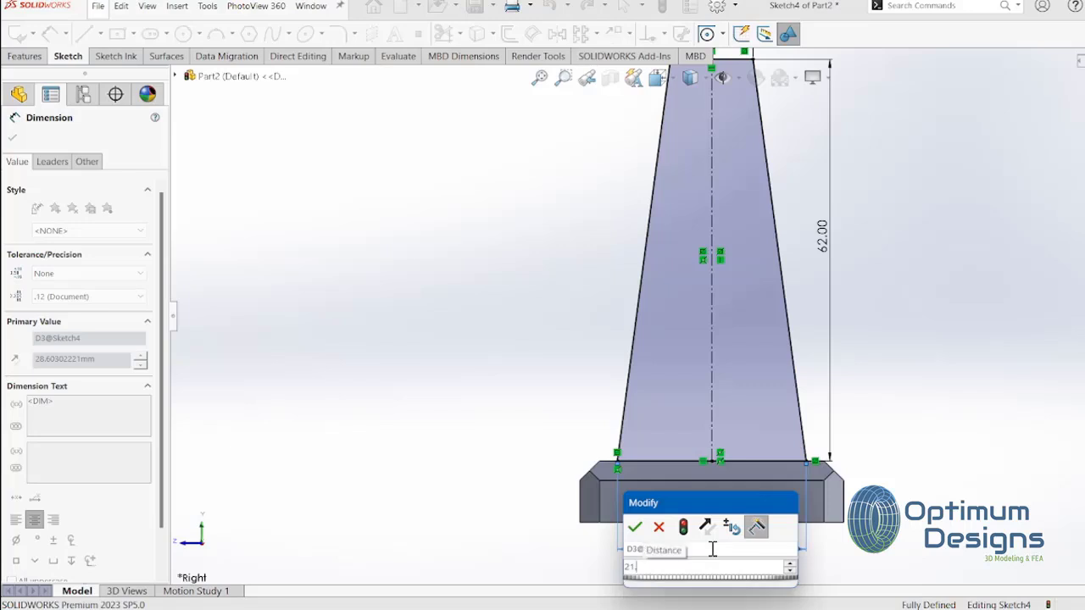
pyautogui.click(633, 527)
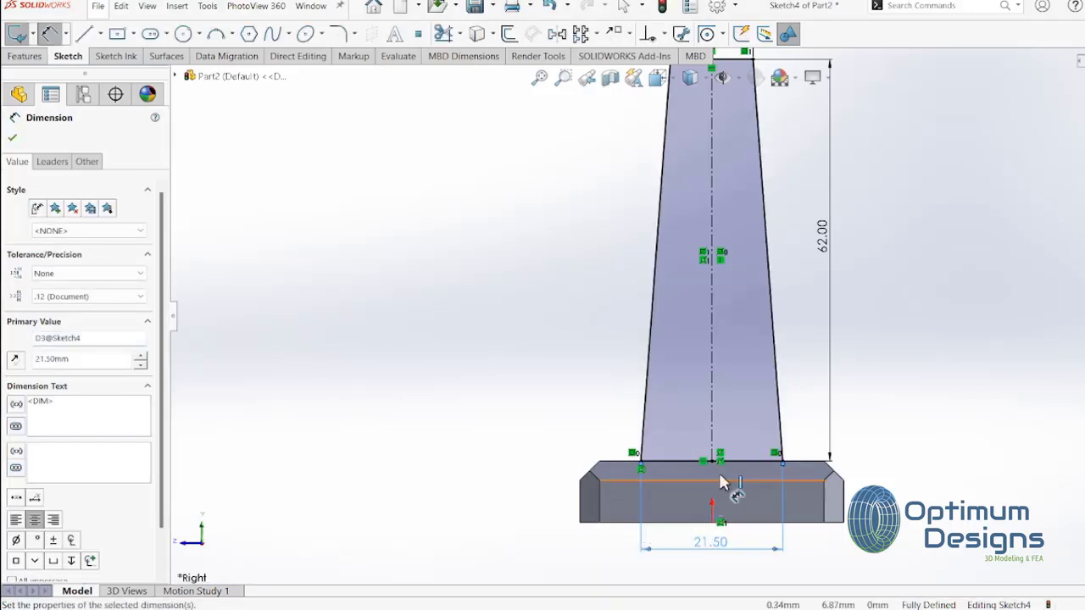
pyautogui.moveTo(819, 393)
pyautogui.mouseDown(button='middle')
pyautogui.moveTo(770, 381)
pyautogui.moveTo(752, 450)
pyautogui.moveTo(729, 441)
pyautogui.mouseUp(button='middle')
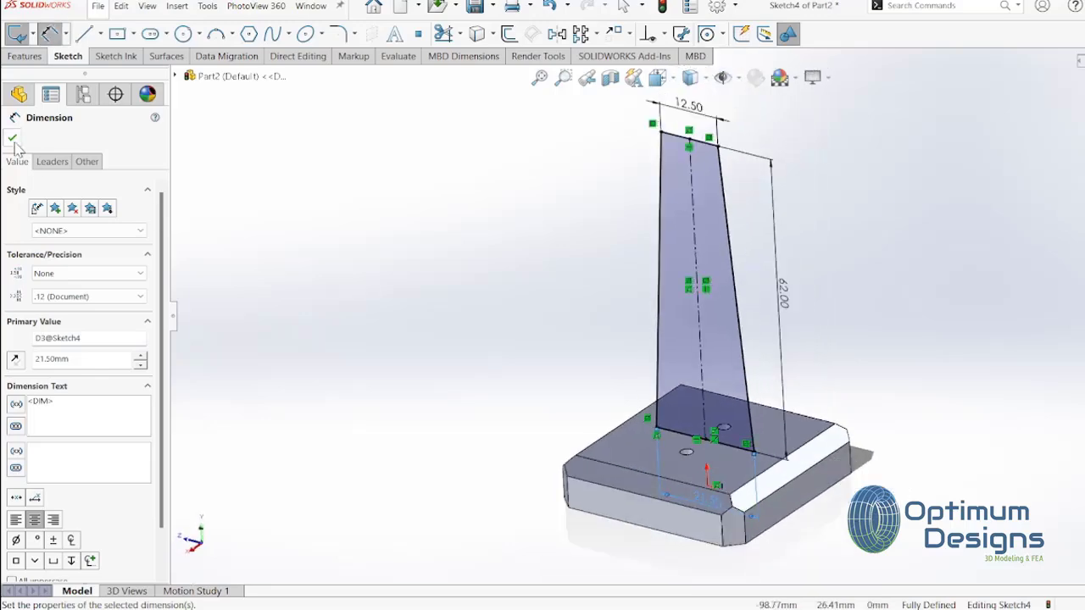
pyautogui.click(12, 138)
# Extrude the upright profile 9.50 mm Mid Plane as a separate body, Boss-Extrude2
pyautogui.click(24, 56)
pyautogui.click(24, 39)
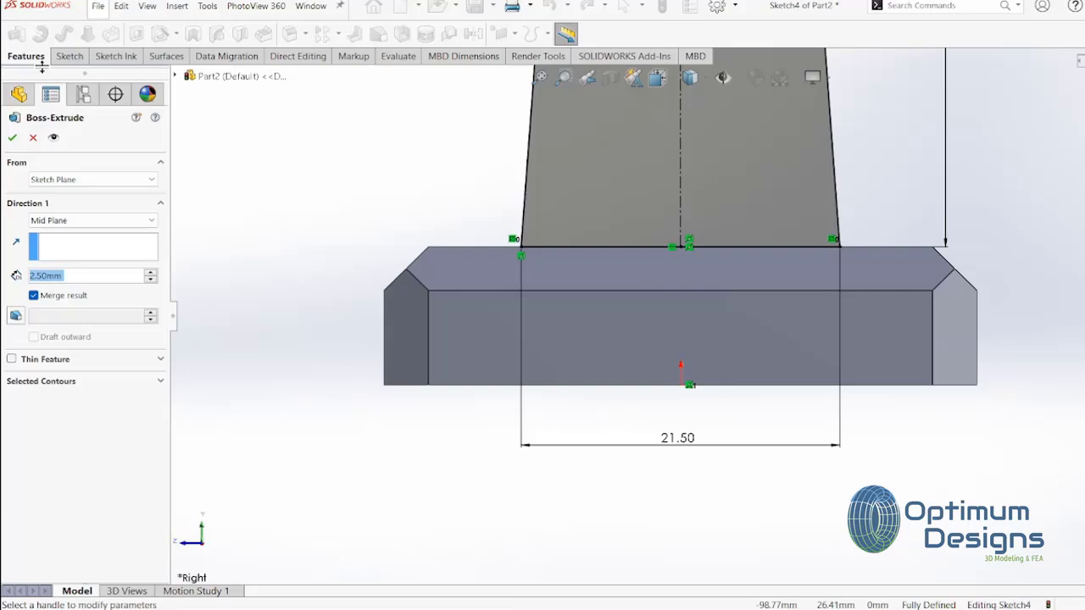
pyautogui.click(663, 186)
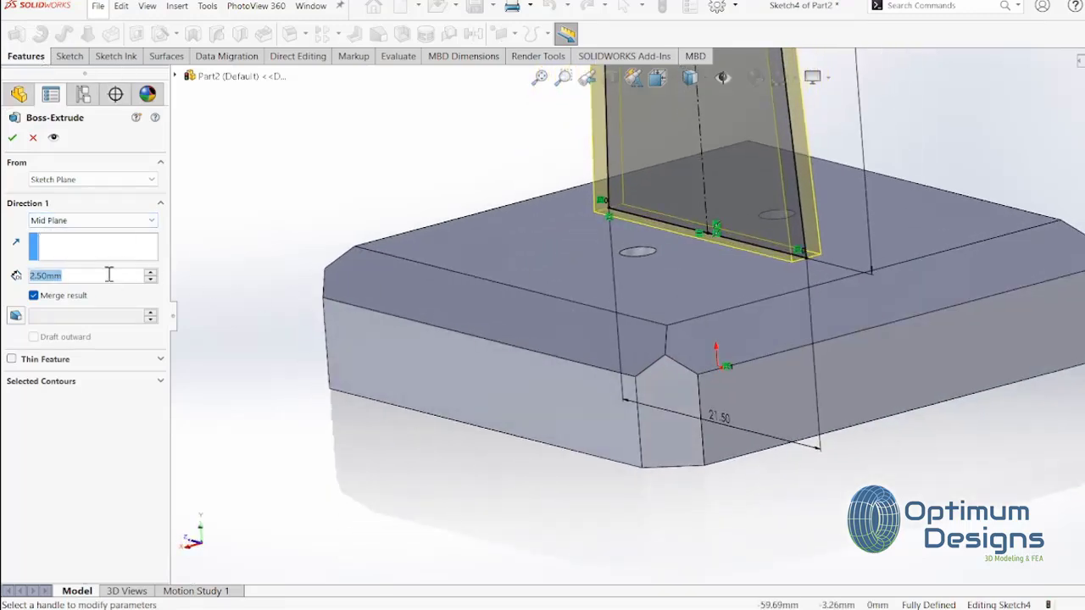
pyautogui.write('9.5')
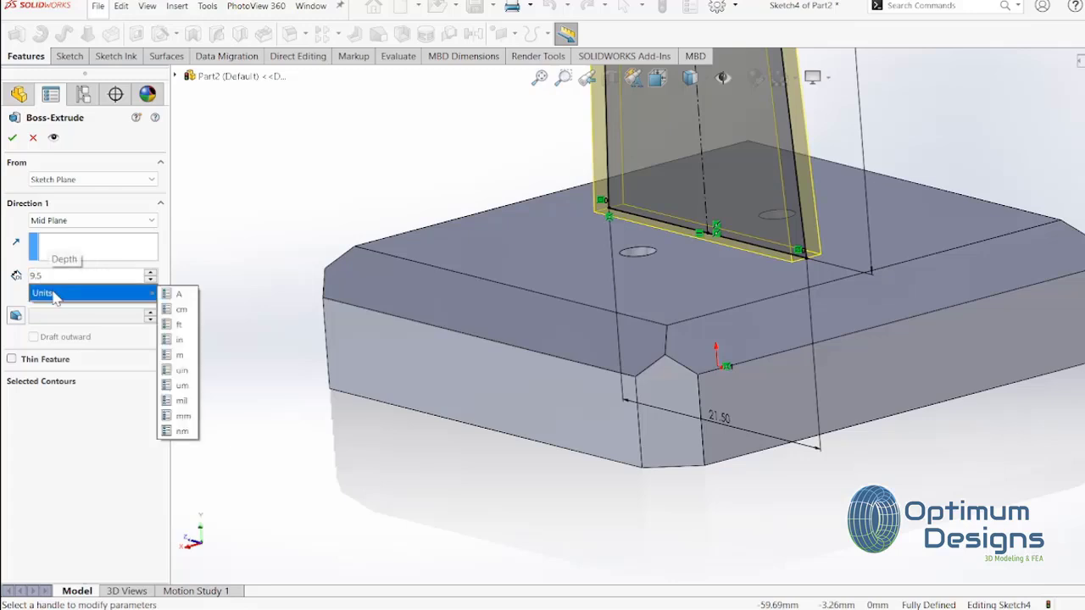
pyautogui.click(182, 415)
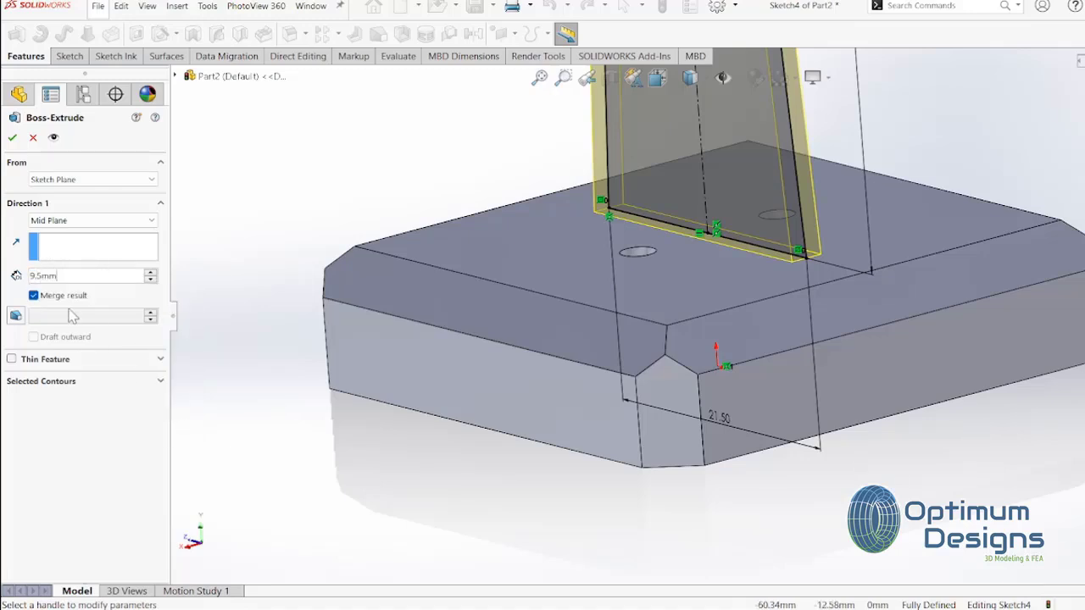
pyautogui.click(12, 138)
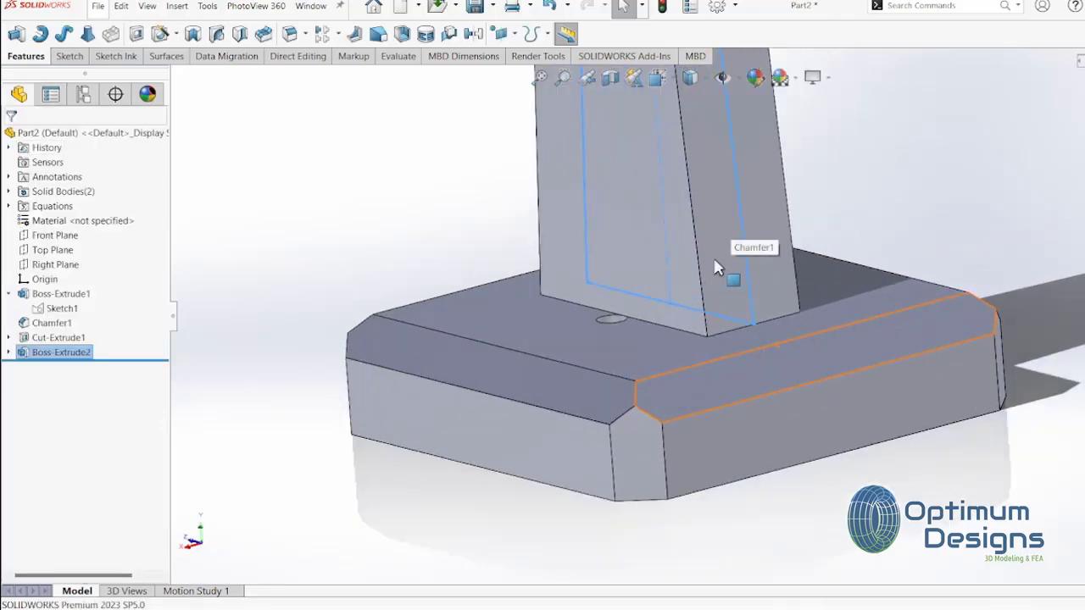
pyautogui.moveTo(716, 268)
pyautogui.mouseDown(button='middle')
pyautogui.moveTo(670, 385)
pyautogui.moveTo(690, 361)
pyautogui.mouseUp(button='middle')
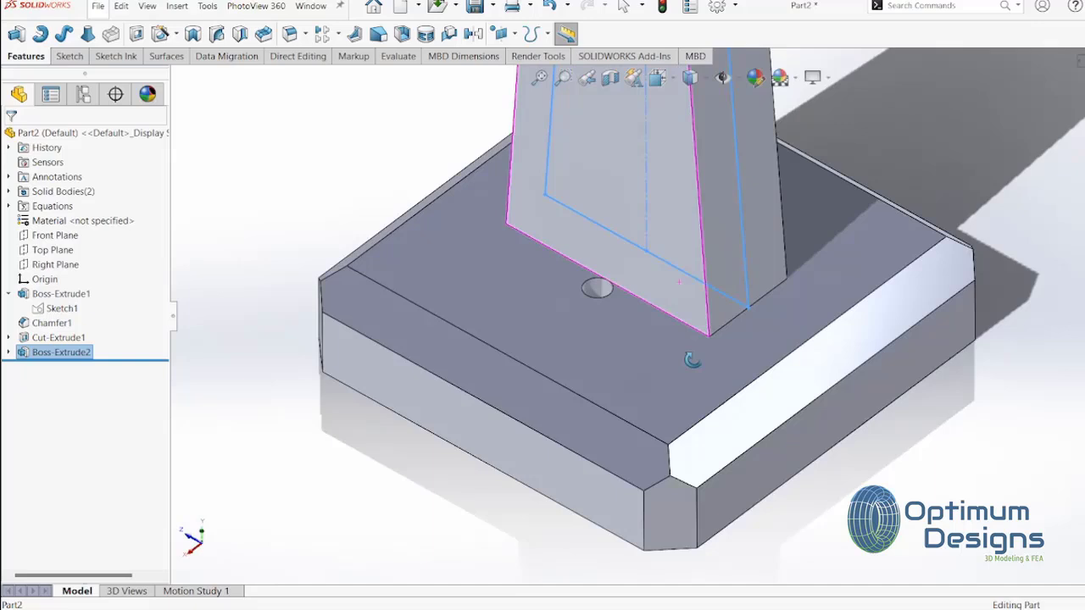
# Move Sketch4 onto the Front Plane, continuing past the rebuild error
pyautogui.click(9, 353)
pyautogui.click(61, 366)
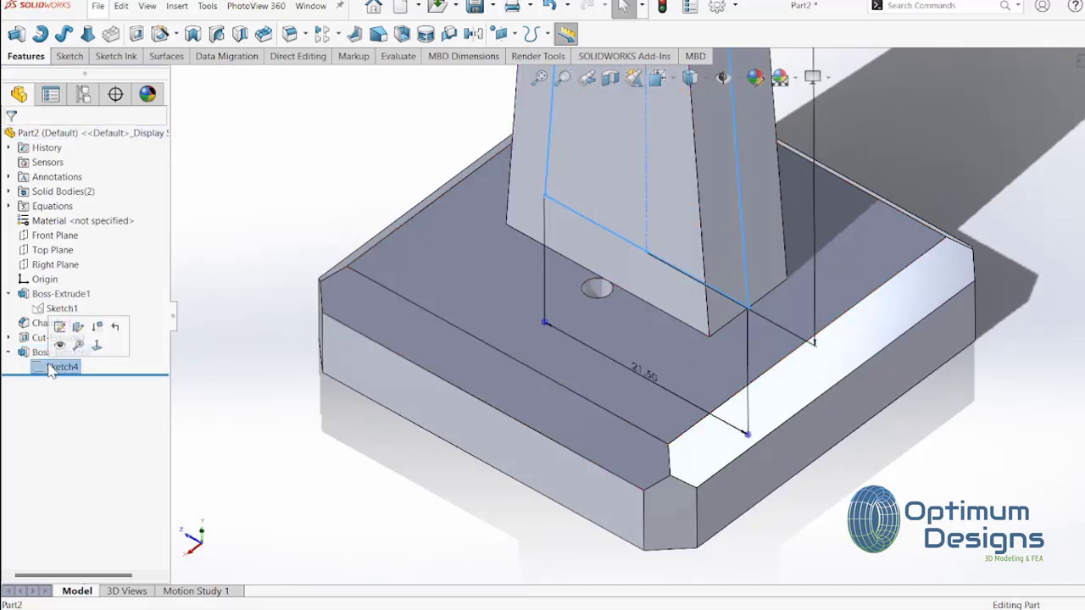
pyautogui.click(93, 339)
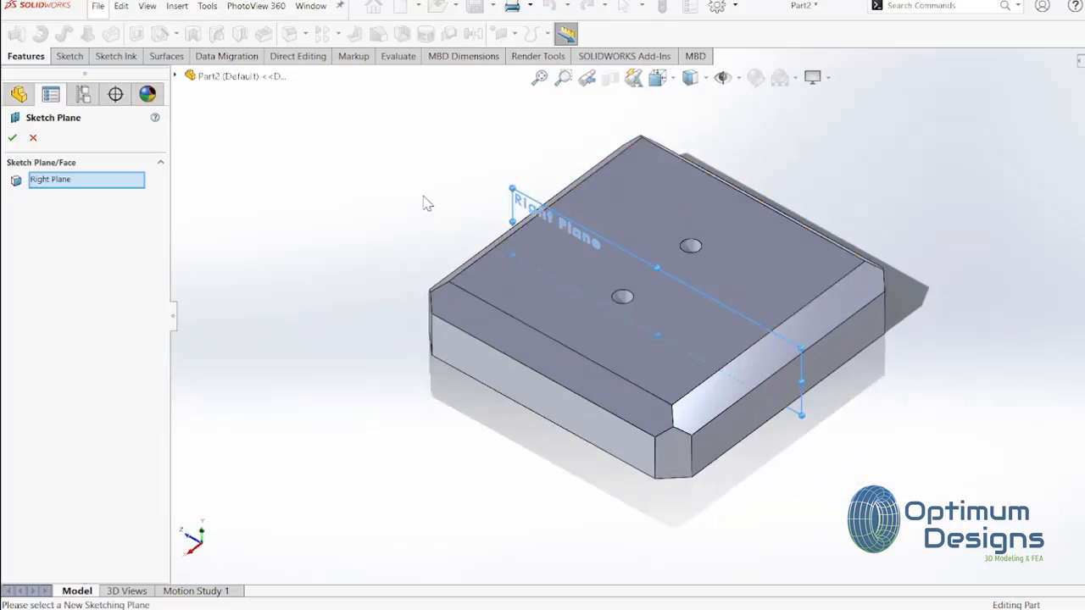
pyautogui.click(178, 76)
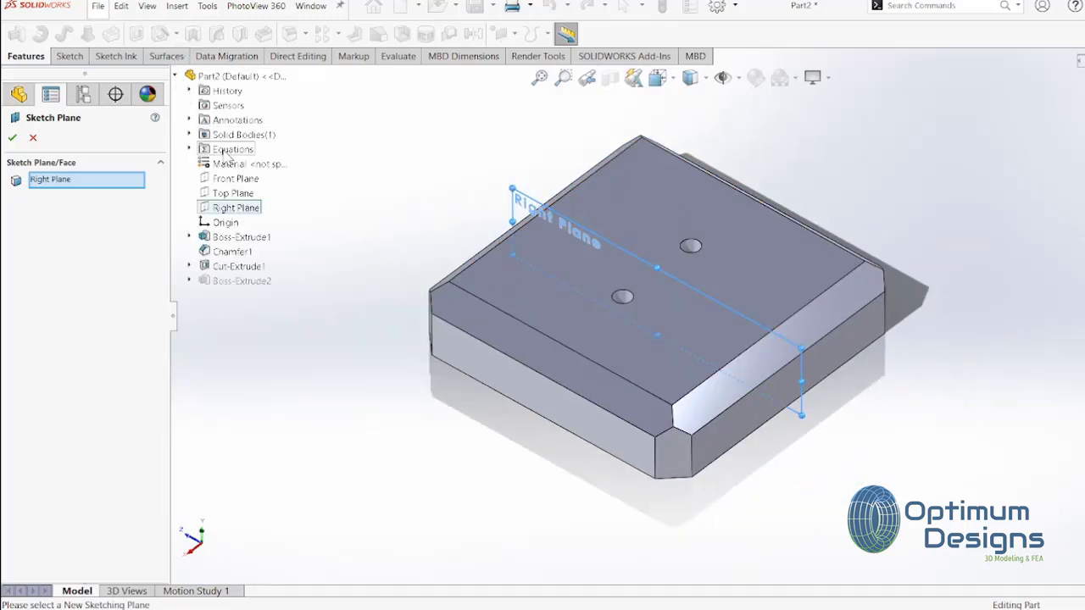
pyautogui.click(237, 180)
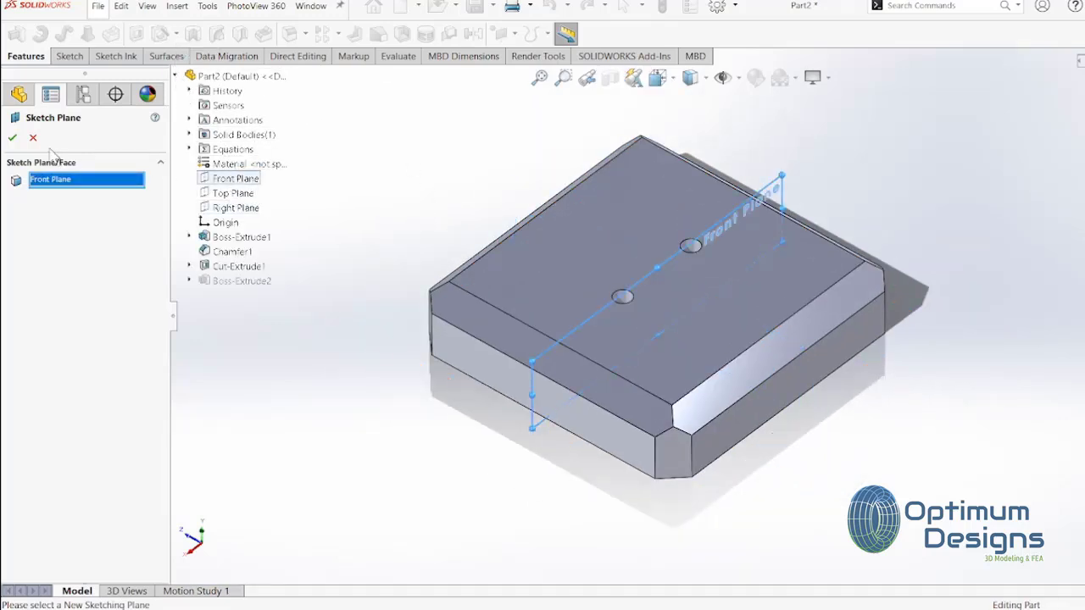
pyautogui.click(14, 138)
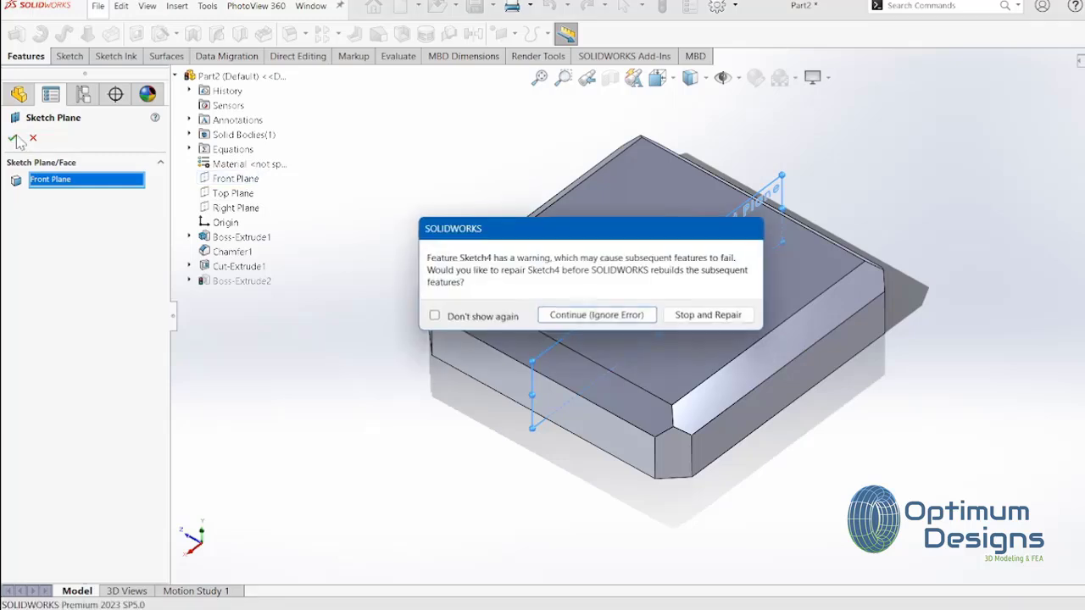
pyautogui.click(598, 316)
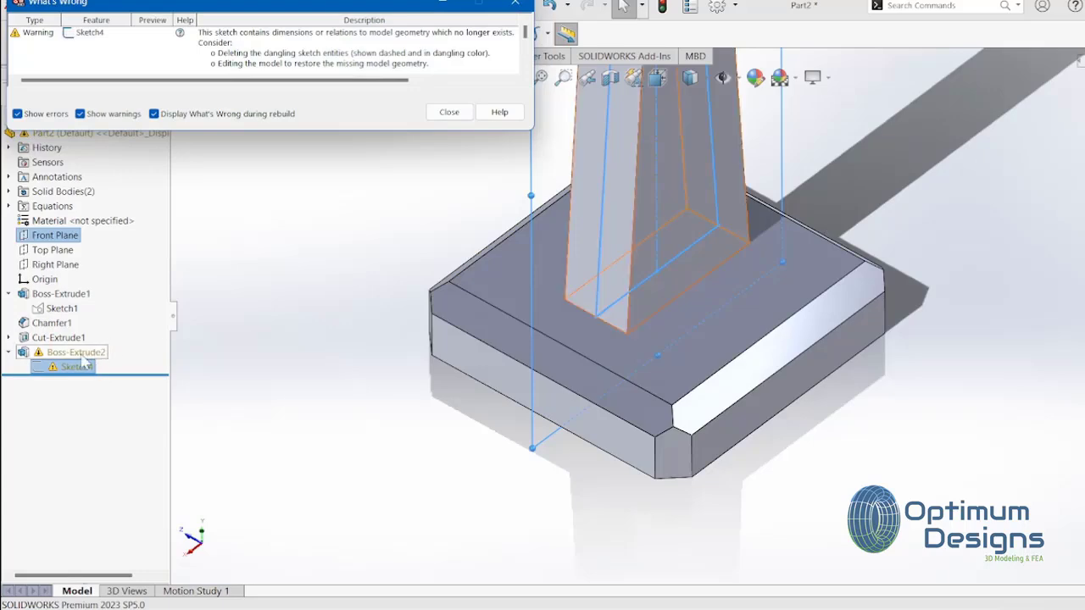
pyautogui.click(461, 115)
# Delete Sketch4's dangling relation at the upright's base and exit the sketch to rebuild
pyautogui.click(61, 366)
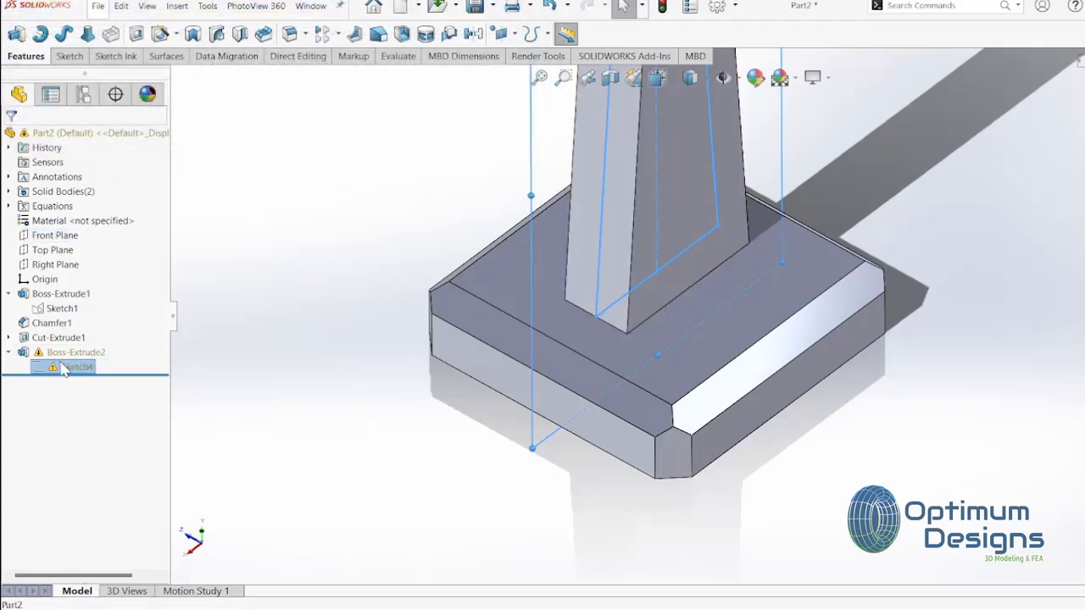
pyautogui.click(59, 321)
pyautogui.scroll(2, 678, 350)
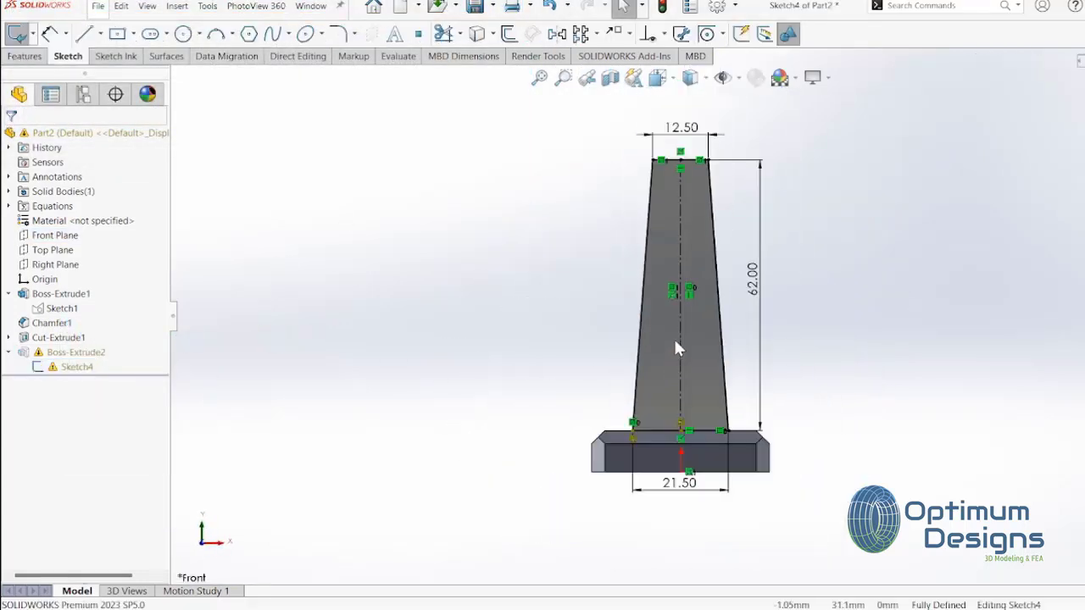
pyautogui.scroll(-3, 654, 433)
pyautogui.scroll(-2, 725, 398)
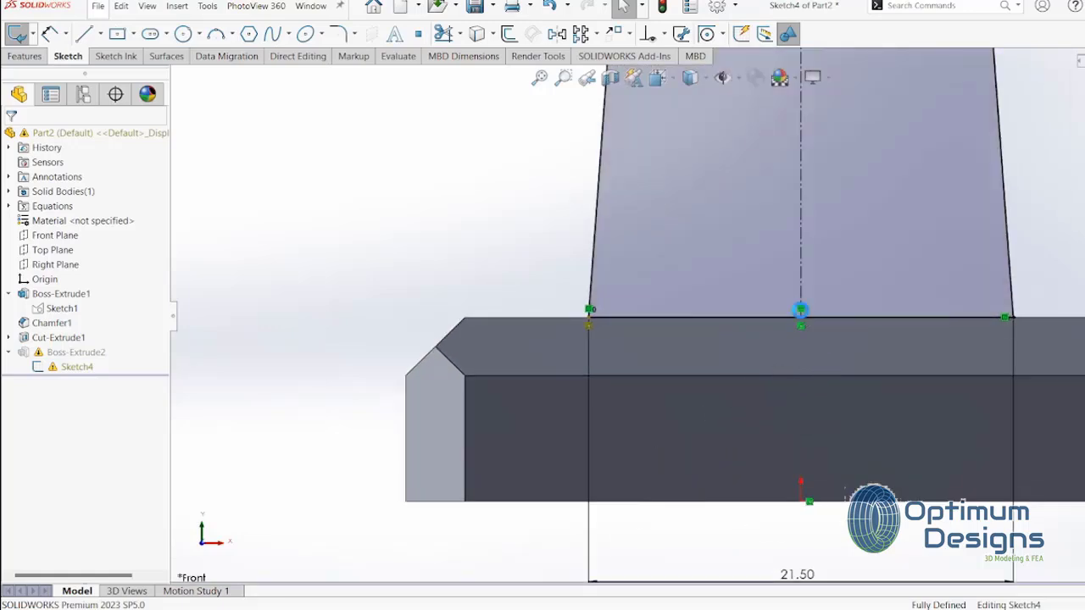
pyautogui.click(589, 325)
pyautogui.press('Delete')
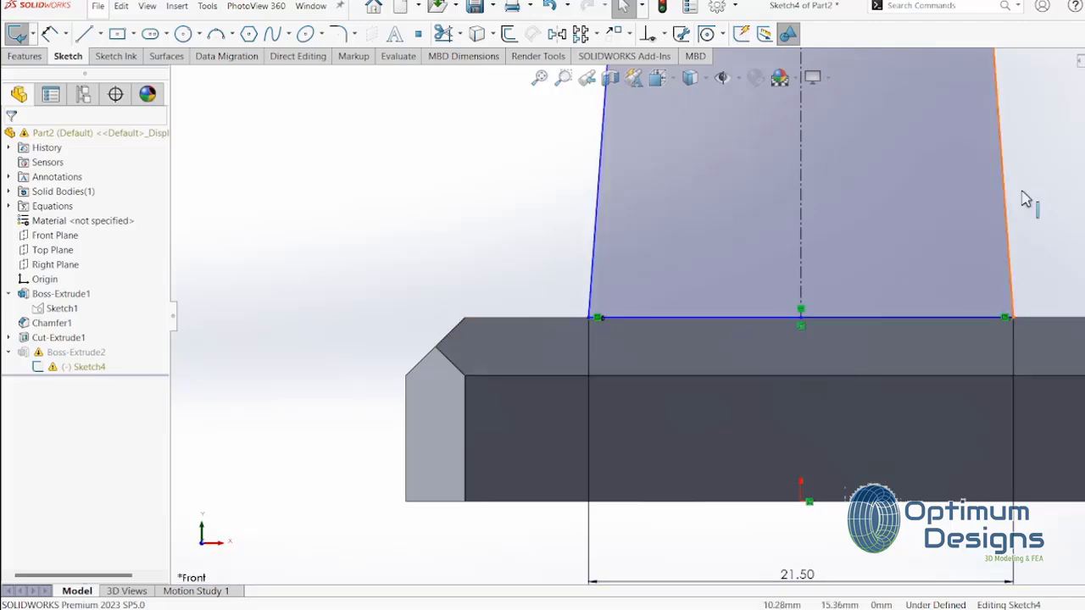
pyautogui.hotkey('ctrl', 'b')
pyautogui.scroll(3, 956, 223)
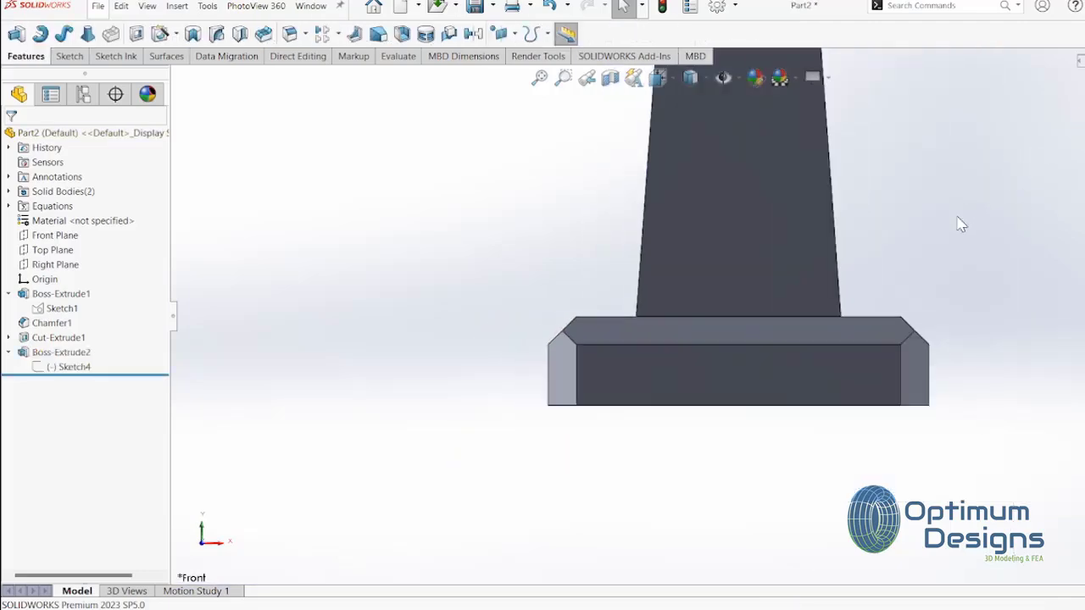
pyautogui.moveTo(956, 222); pyautogui.dragTo(920, 273, button='middle')
pyautogui.scroll(-1, 458, 85)
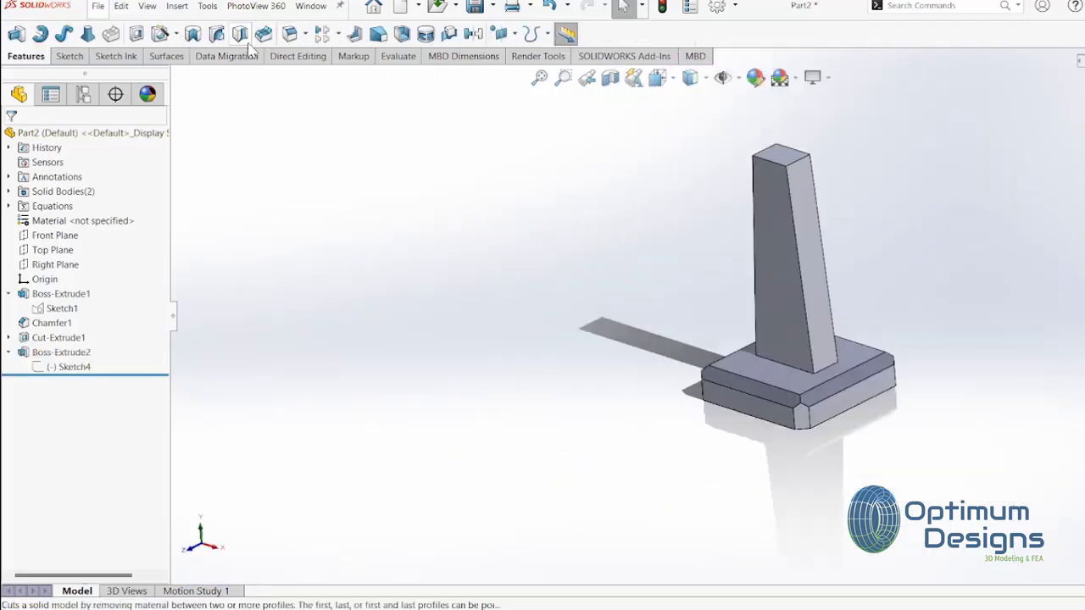
# Apply a 0.5 mm fillet to four faces of the tapered upright
pyautogui.click(301, 41)
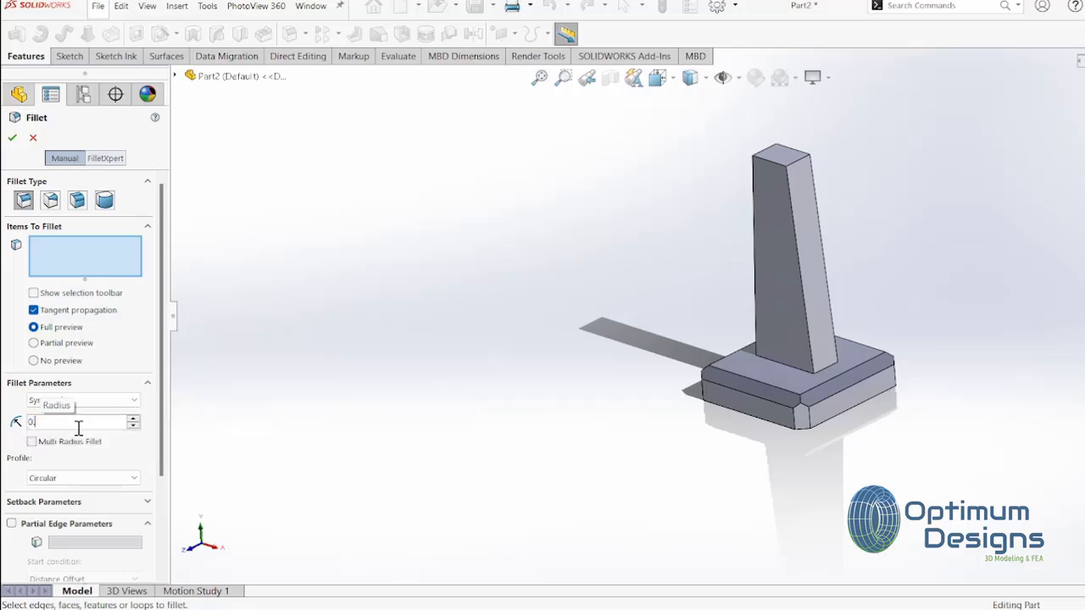
pyautogui.write('0.5')
pyautogui.press('Return')
pyautogui.click(774, 263)
pyautogui.click(818, 266)
pyautogui.moveTo(819, 266)
pyautogui.mouseDown(button='middle')
pyautogui.moveTo(786, 255)
pyautogui.moveTo(751, 358)
pyautogui.mouseUp(button='middle')
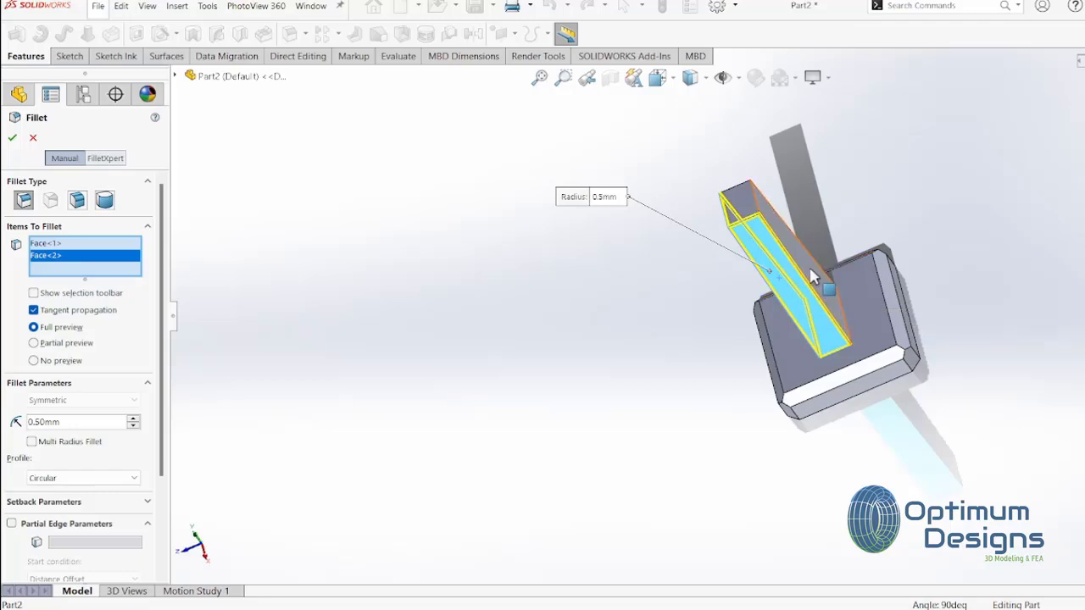
pyautogui.click(813, 290)
pyautogui.moveTo(814, 289)
pyautogui.mouseDown(button='middle')
pyautogui.moveTo(939, 302)
pyautogui.moveTo(923, 314)
pyautogui.mouseUp(button='middle')
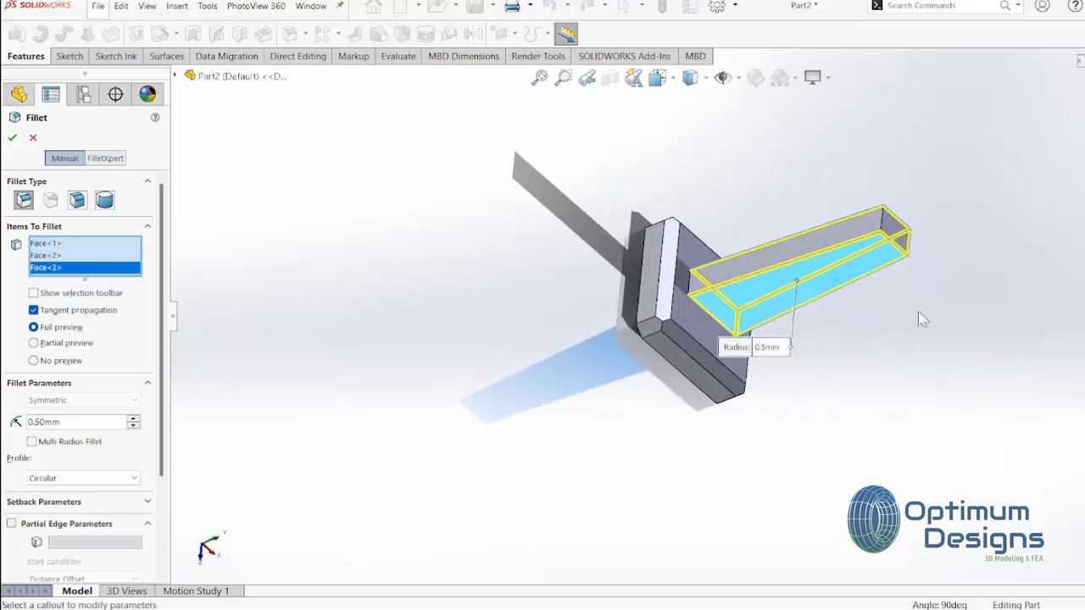
pyautogui.scroll(5, 923, 314)
pyautogui.click(835, 229)
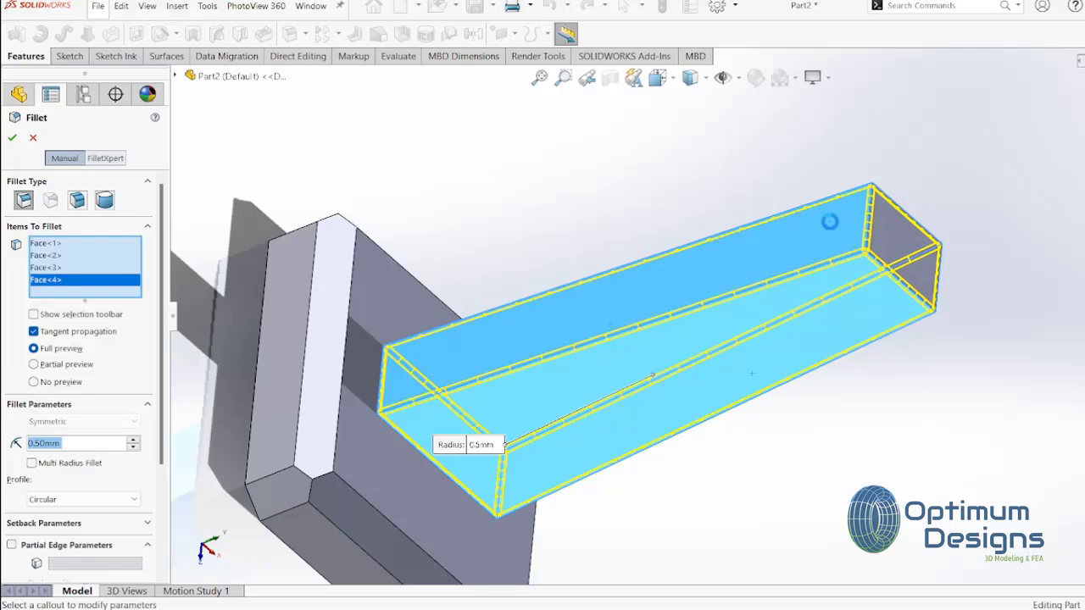
pyautogui.rightClick(828, 221)
# Snap to the isometric view and orbit to see the plate's underside
pyautogui.moveTo(779, 279)
pyautogui.mouseDown(button='middle')
pyautogui.moveTo(707, 215)
pyautogui.moveTo(687, 235)
pyautogui.mouseUp(button='middle')
pyautogui.press('space')
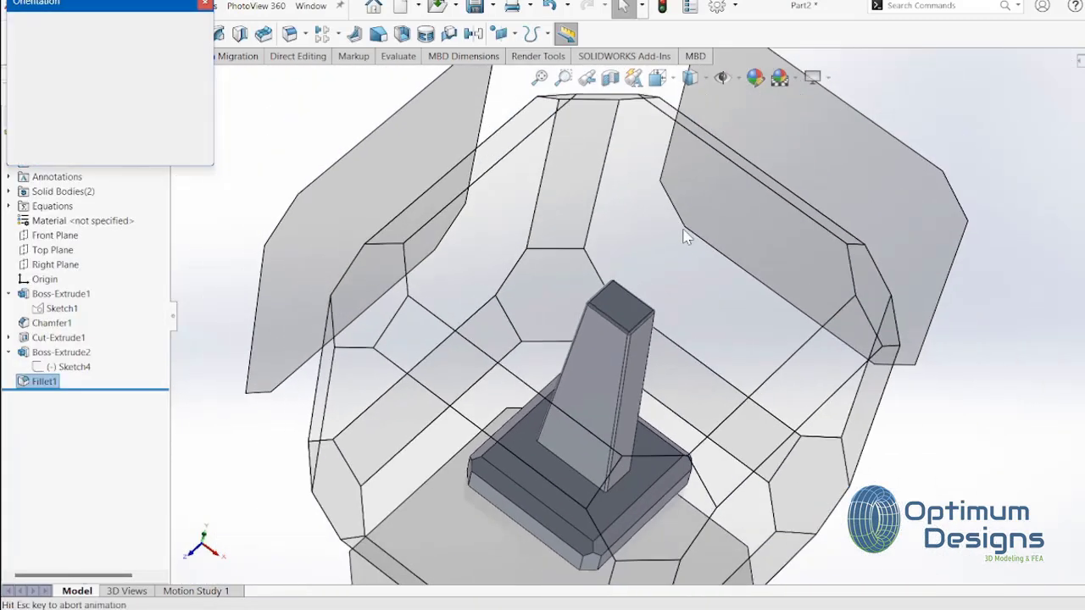
pyautogui.click(564, 453)
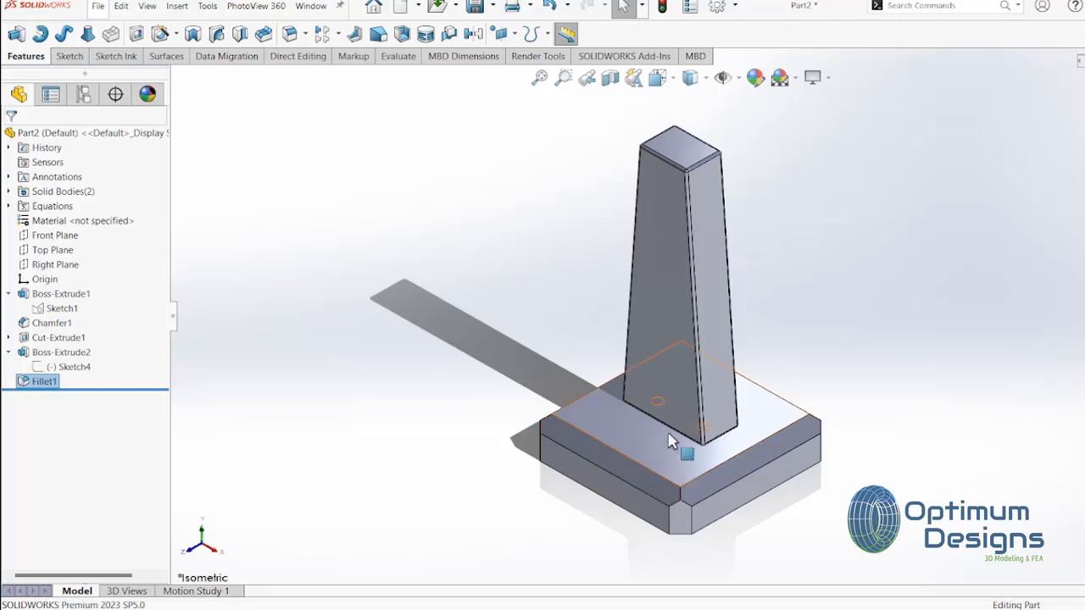
pyautogui.moveTo(661, 472)
pyautogui.mouseDown(button='middle')
pyautogui.moveTo(696, 413)
pyautogui.moveTo(695, 230)
pyautogui.mouseUp(button='middle')
# Start a Hole Wizard hole with Screw Clearances type, M2.5 size and Normal fit
pyautogui.click(179, 8)
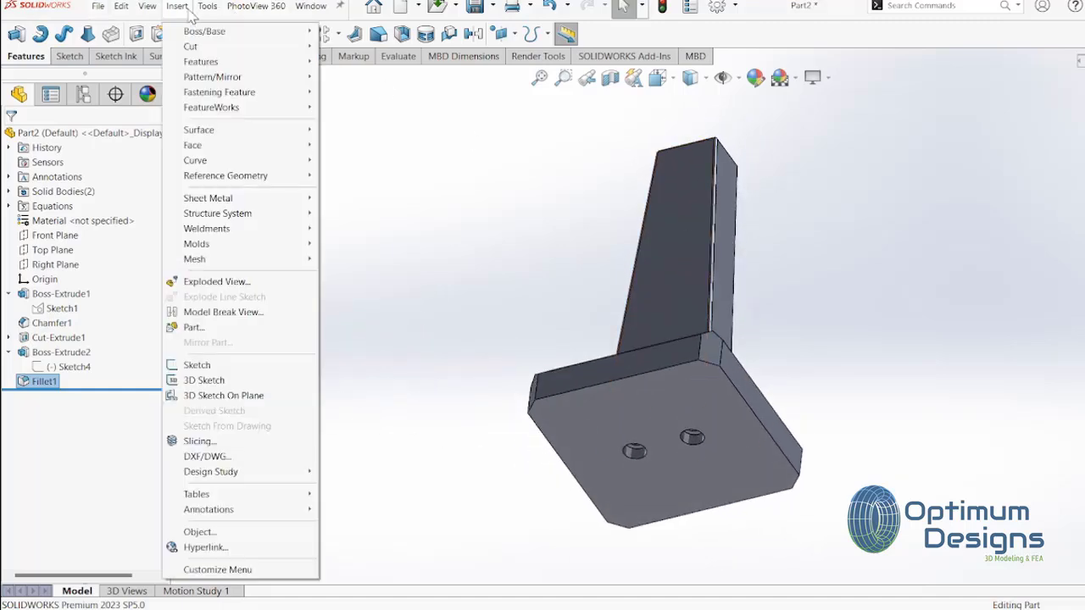
pyautogui.moveTo(201, 62)
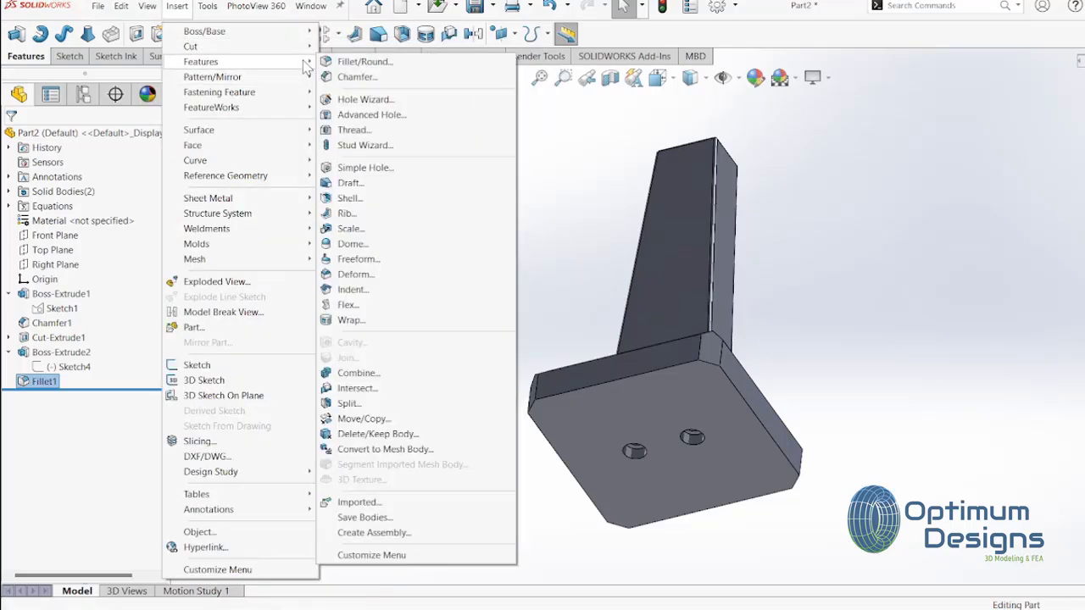
pyautogui.click(382, 99)
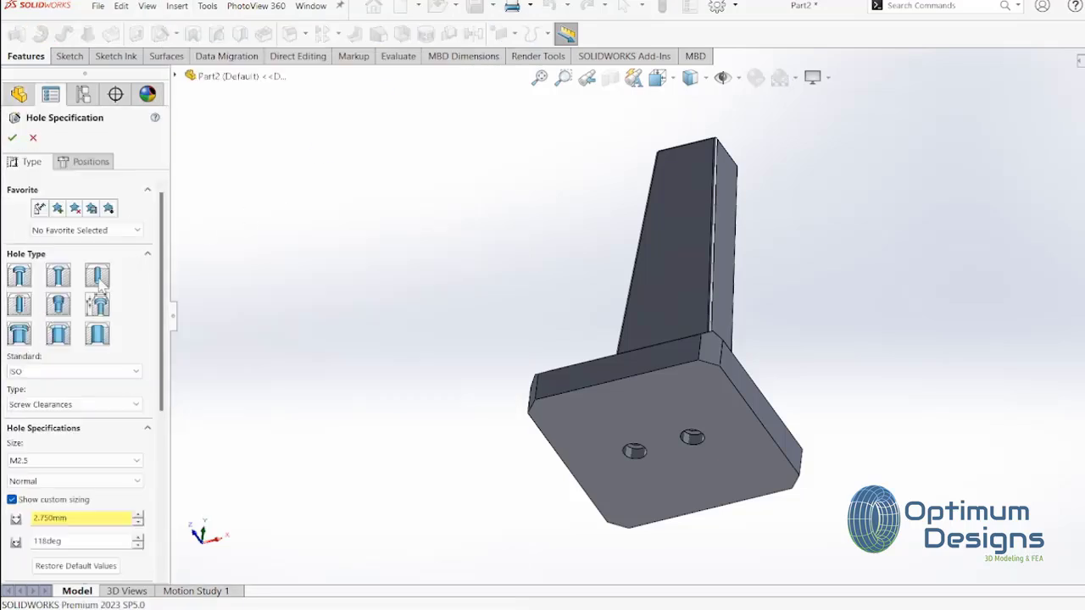
pyautogui.click(85, 400)
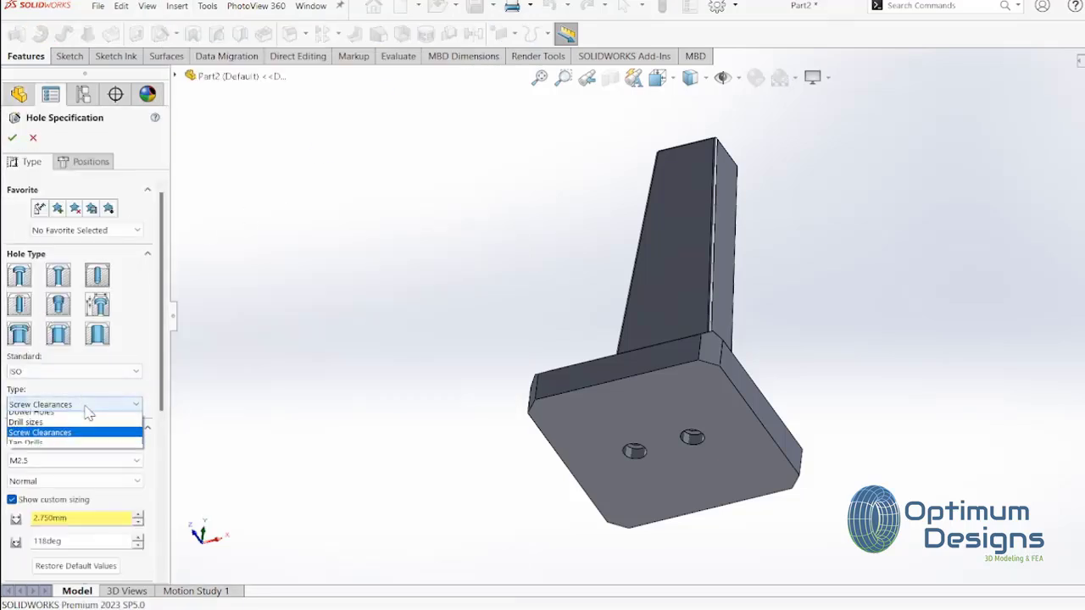
pyautogui.click(85, 404)
pyautogui.click(76, 460)
pyautogui.click(76, 460)
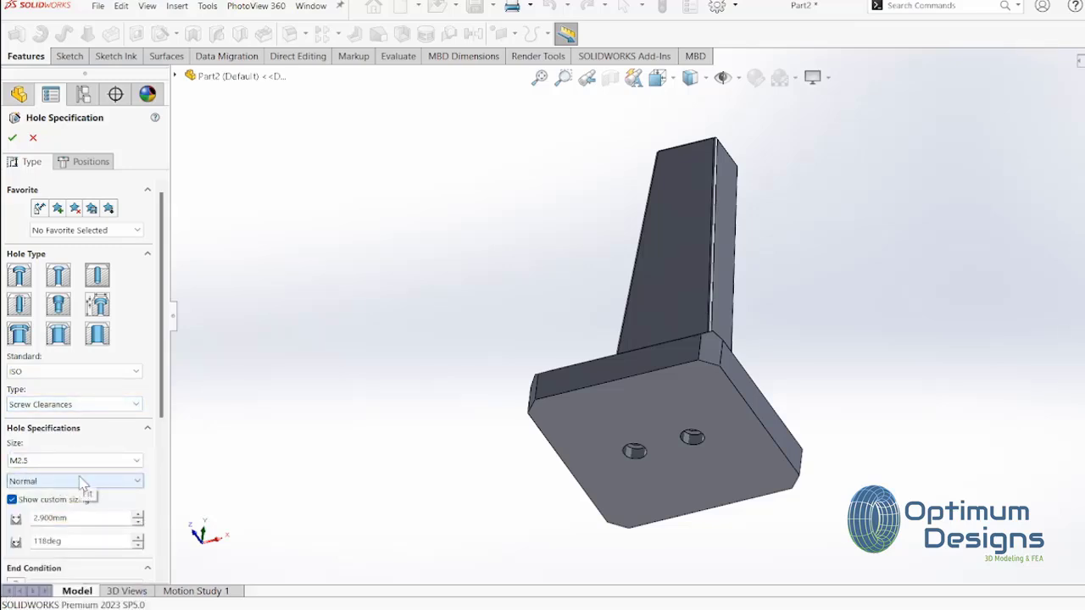
pyautogui.click(83, 480)
pyautogui.click(82, 481)
pyautogui.moveTo(164, 373)
pyautogui.mouseDown()
pyautogui.moveTo(163, 456)
pyautogui.moveTo(162, 315)
pyautogui.mouseUp()
# Place the holes at both circle centres on the plate's bottom face
pyautogui.click(89, 161)
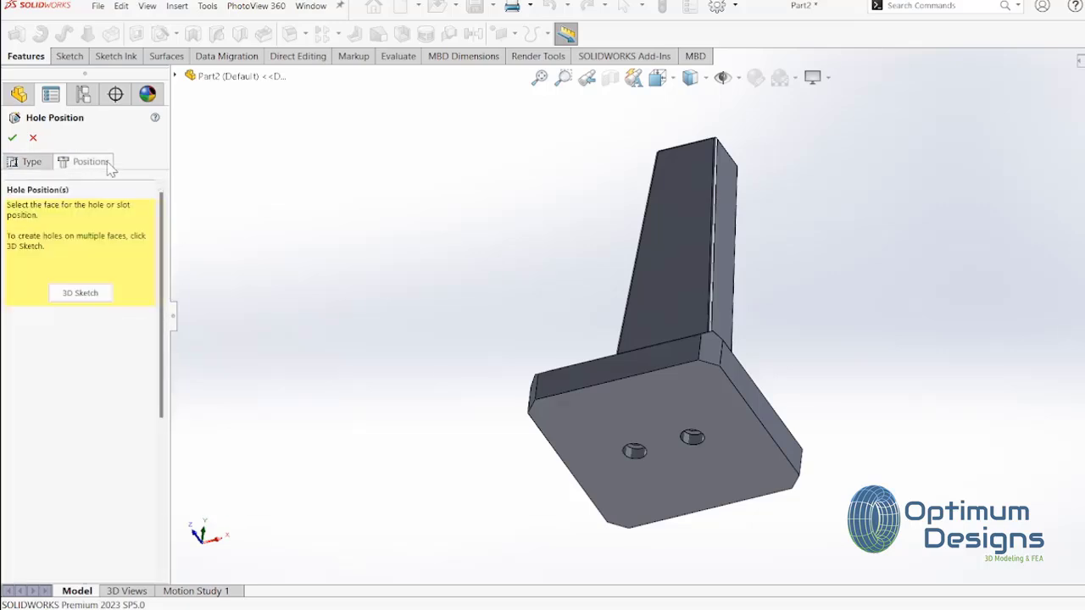
pyautogui.click(718, 477)
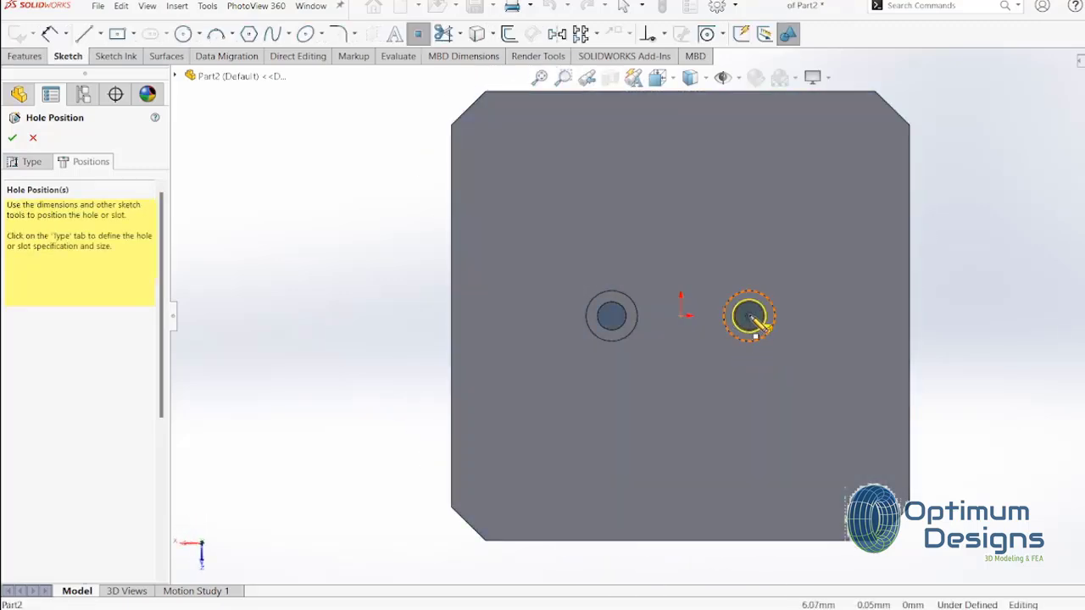
pyautogui.click(749, 317)
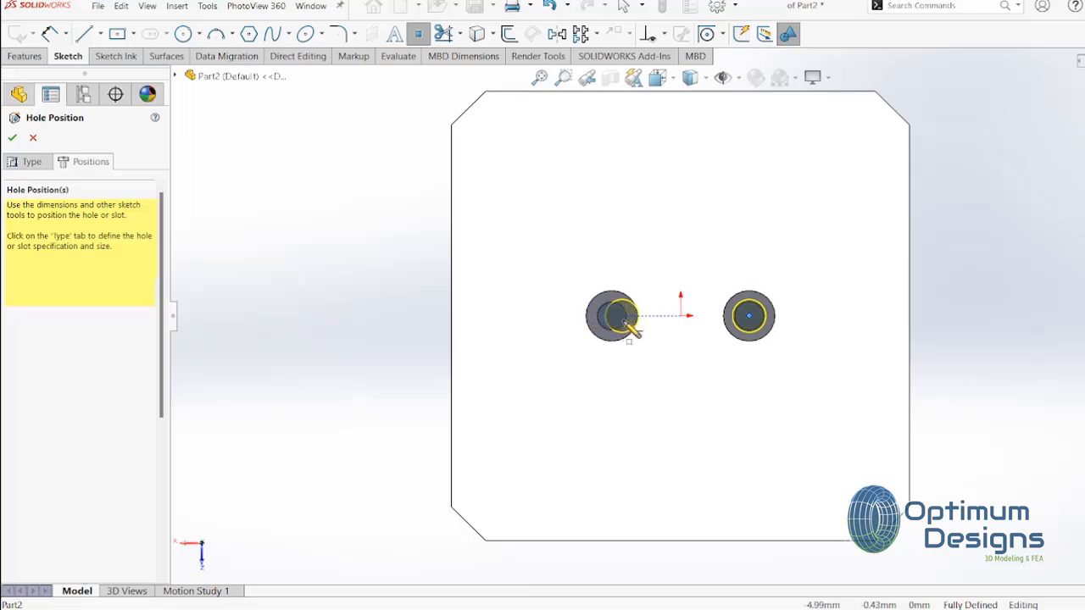
pyautogui.click(612, 317)
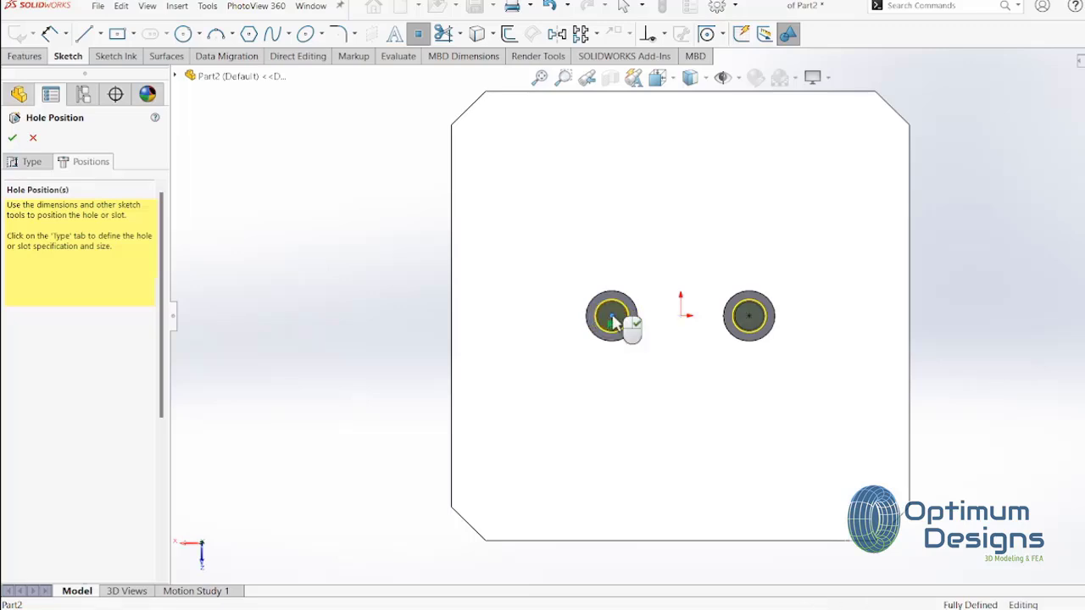
pyautogui.rightClick(612, 320)
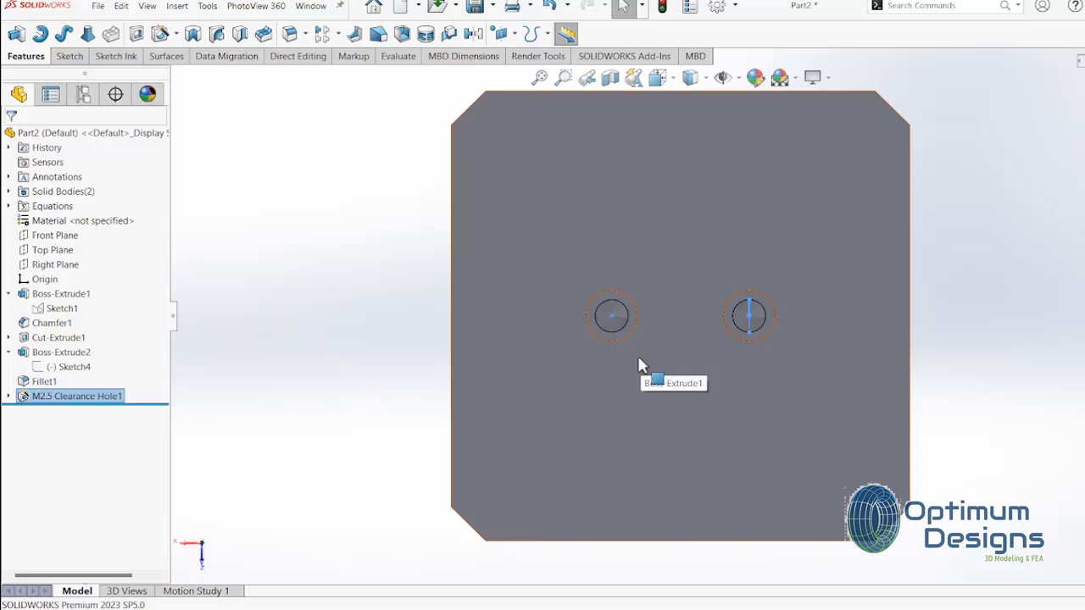
pyautogui.rightClick(116, 405)
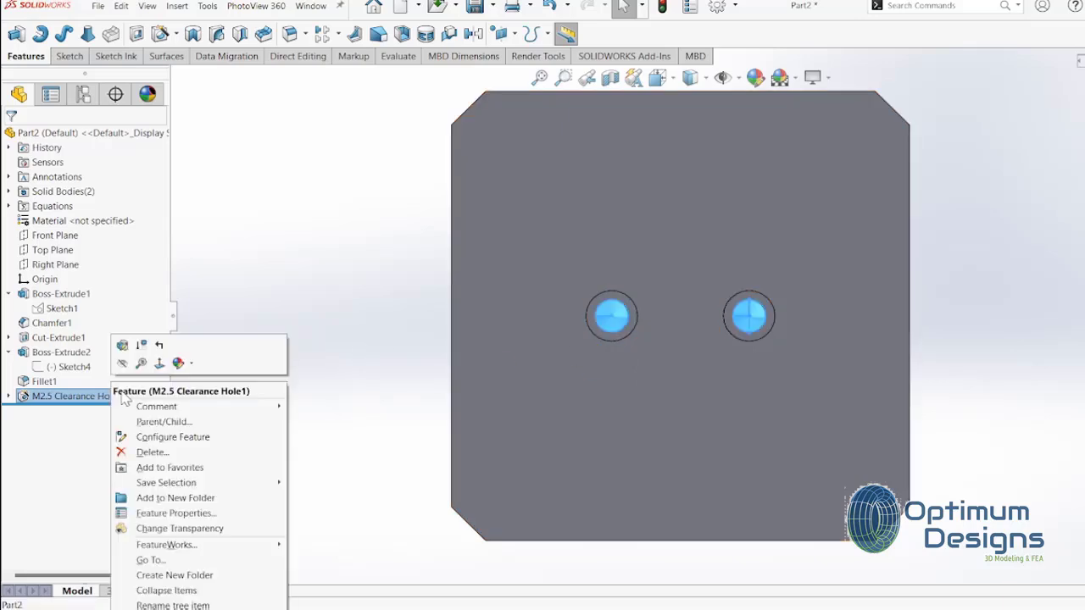
pyautogui.click(127, 348)
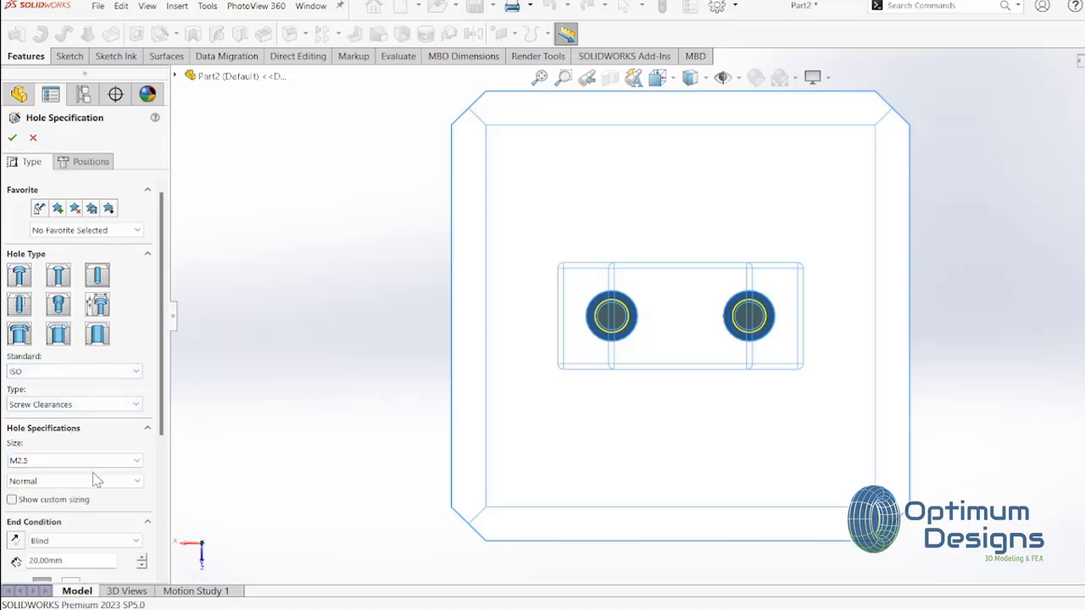
pyautogui.moveTo(163, 406); pyautogui.dragTo(167, 555)
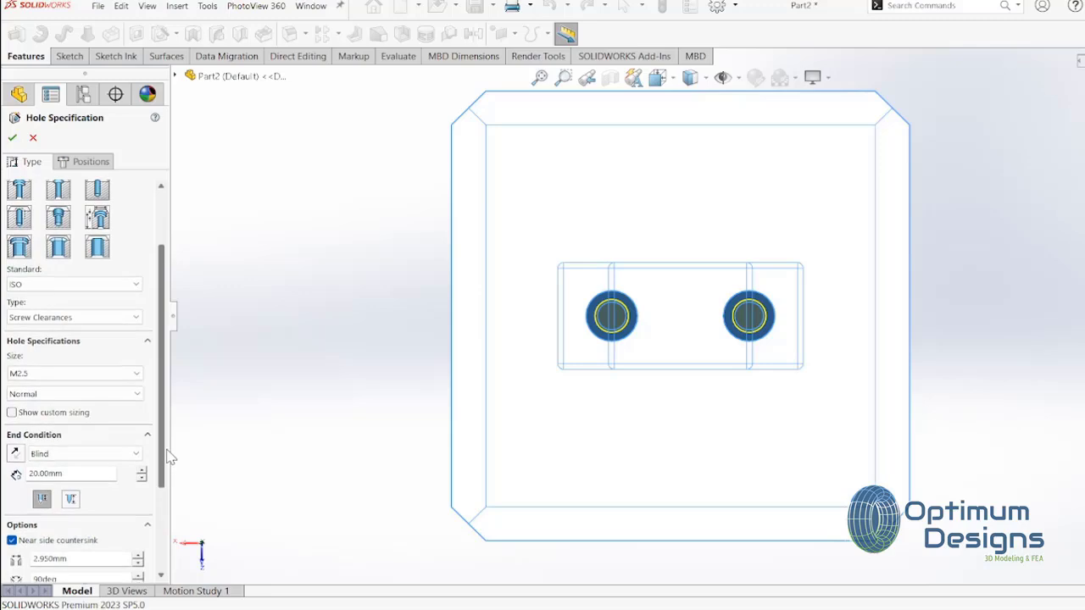
pyautogui.moveTo(169, 451); pyautogui.dragTo(157, 388)
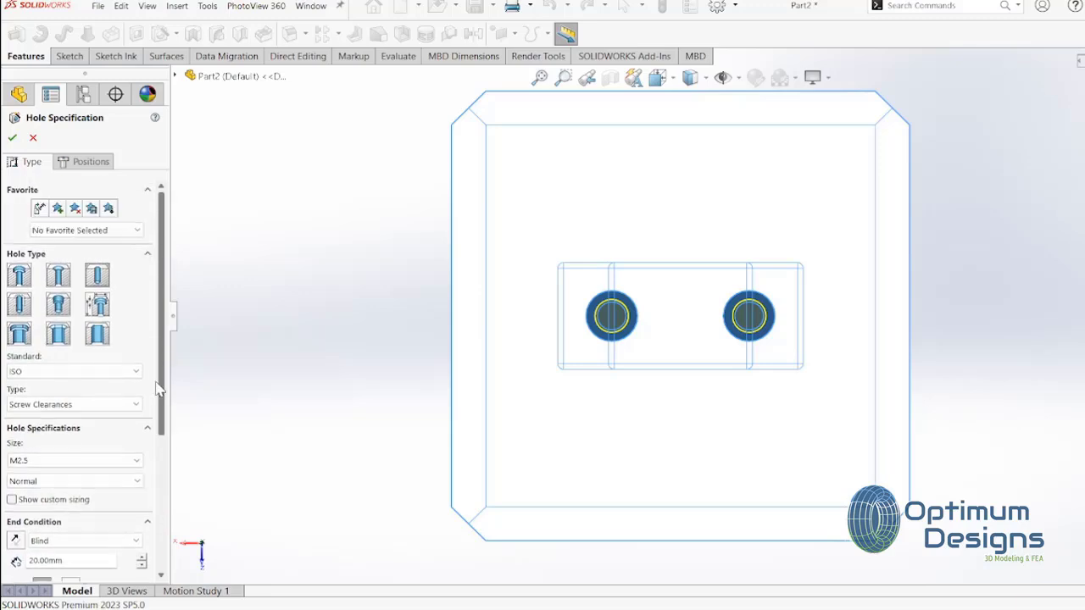
pyautogui.click(12, 138)
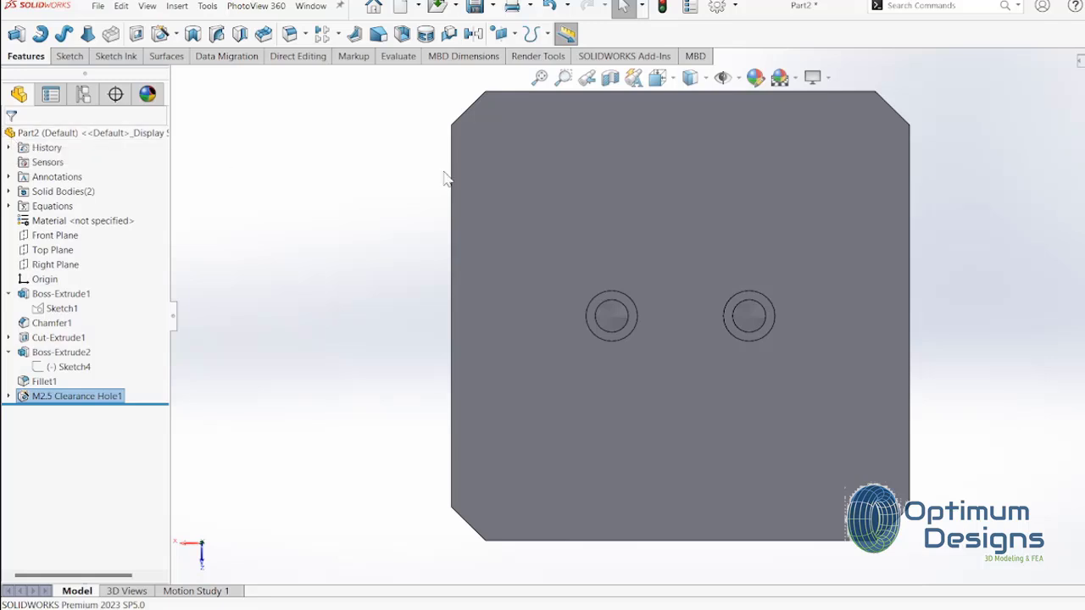
pyautogui.moveTo(746, 375)
pyautogui.mouseDown(button='middle')
pyautogui.moveTo(703, 380)
pyautogui.moveTo(737, 463)
pyautogui.mouseUp(button='middle')
pyautogui.press('space')
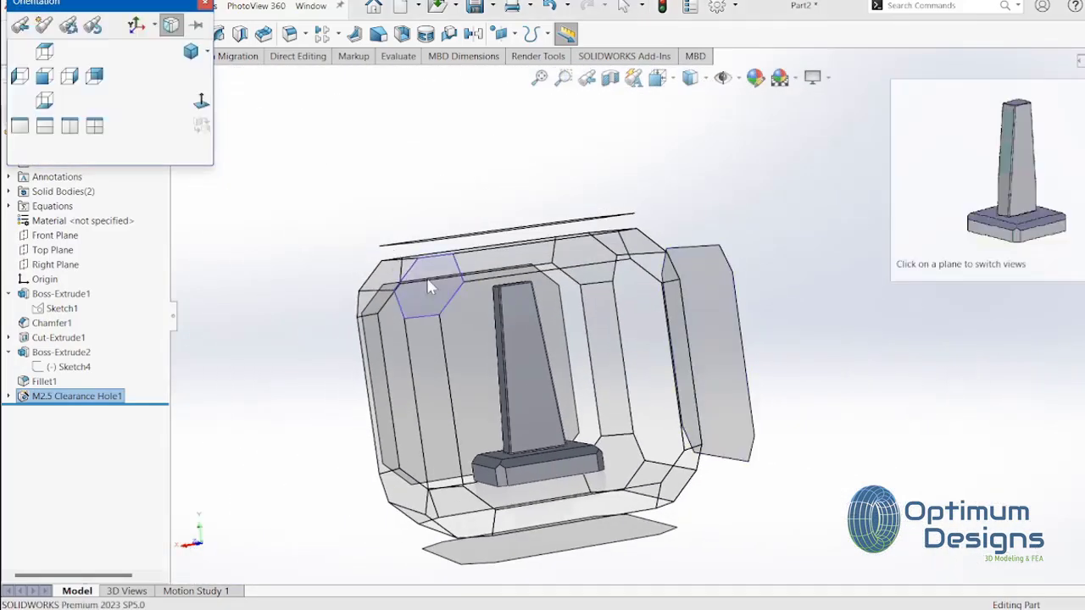
pyautogui.click(434, 288)
pyautogui.click(610, 79)
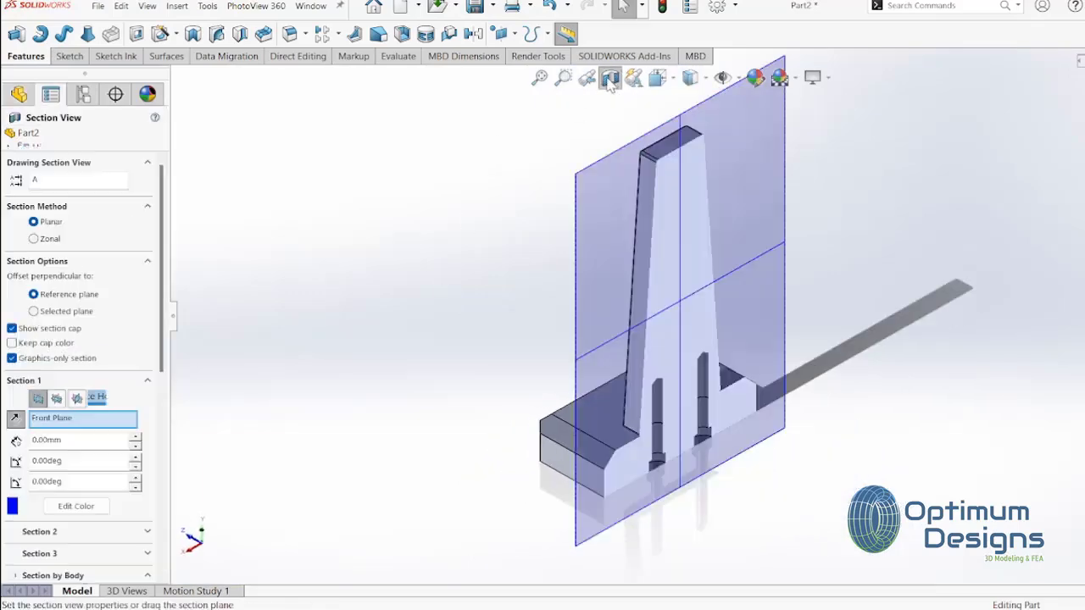
pyautogui.click(32, 138)
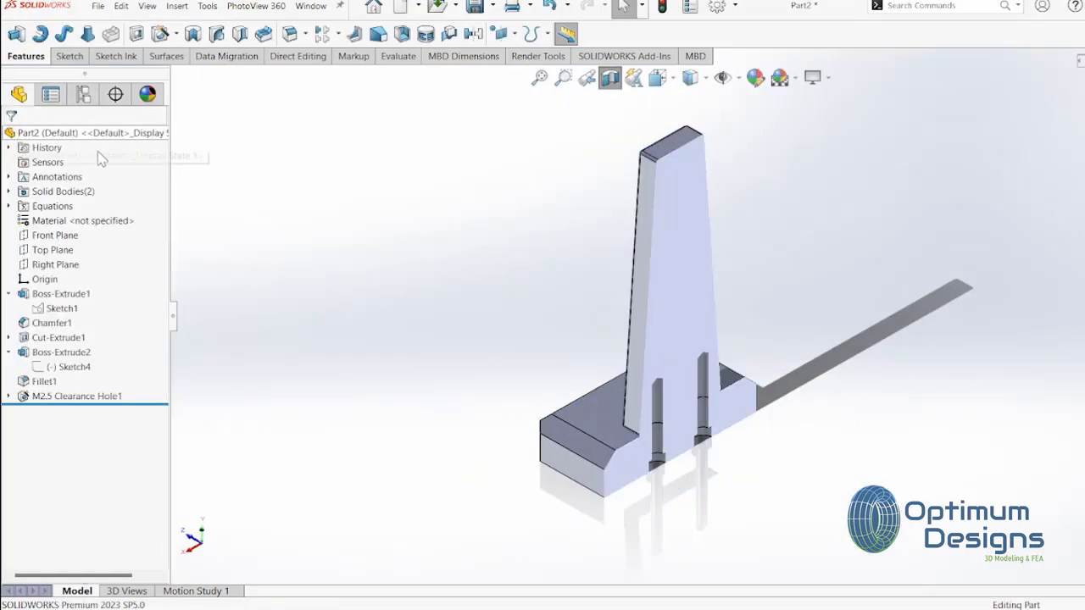
pyautogui.press('space')
pyautogui.click(616, 394)
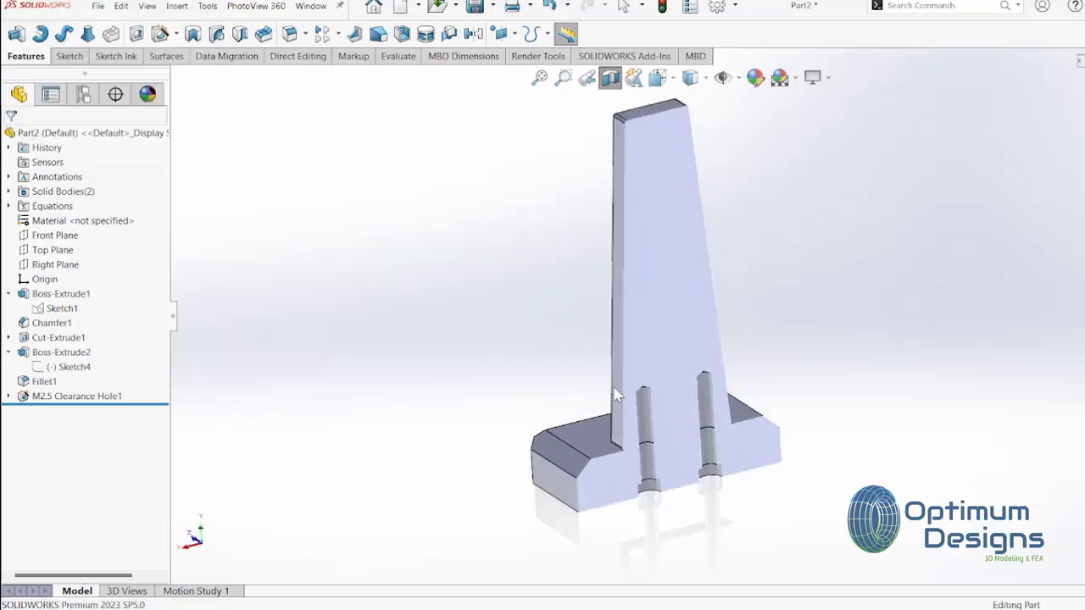
pyautogui.scroll(-5, 667, 498)
pyautogui.press('space')
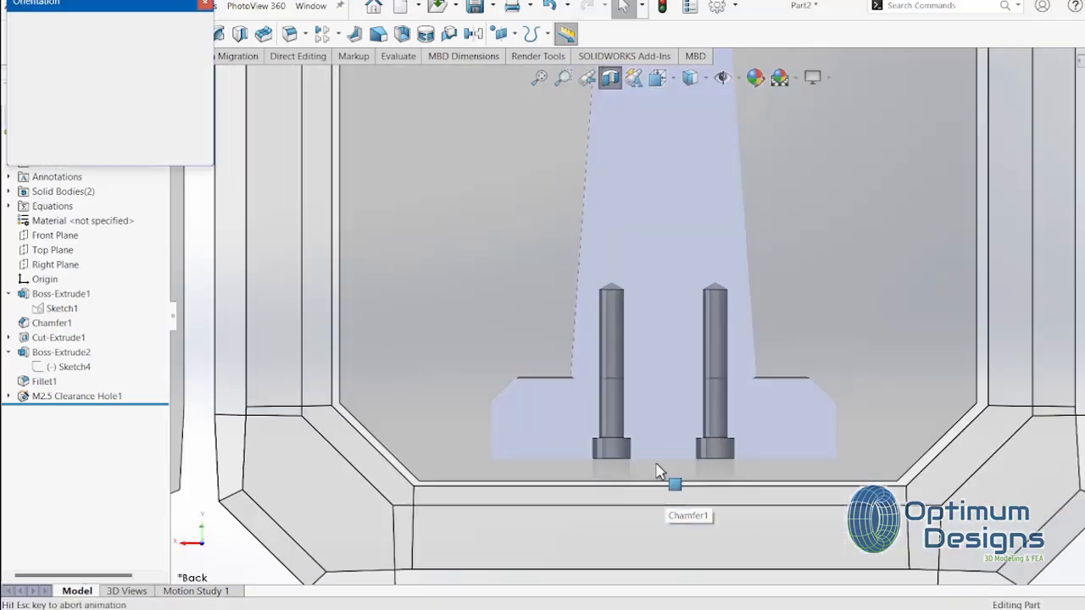
pyautogui.click(402, 263)
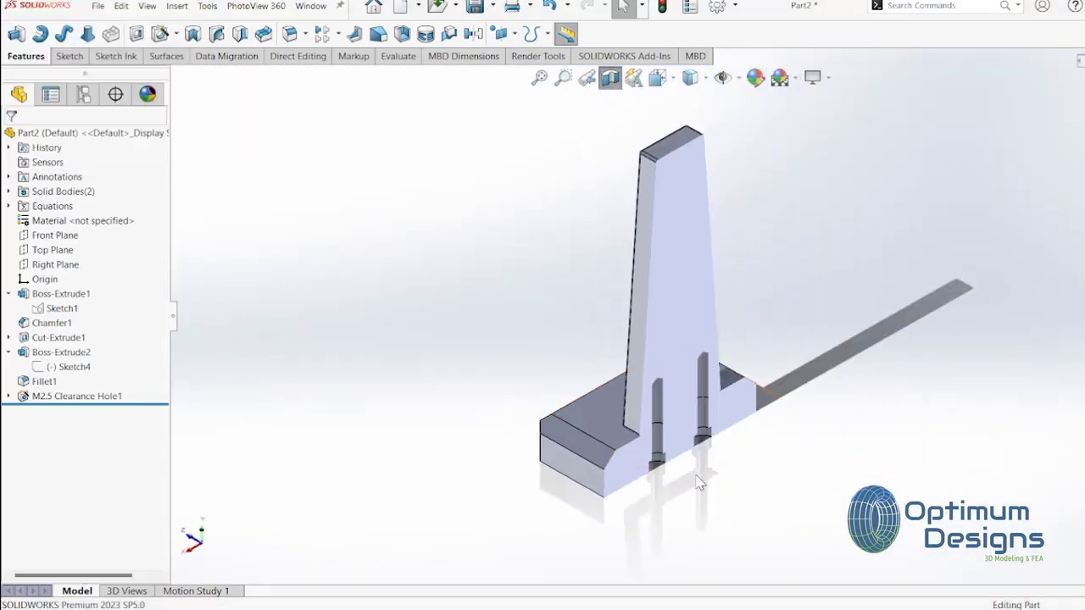
pyautogui.scroll(-3, 585, 394)
pyautogui.scroll(-2, 585, 394)
pyautogui.scroll(1, 589, 398)
pyautogui.scroll(5, 589, 397)
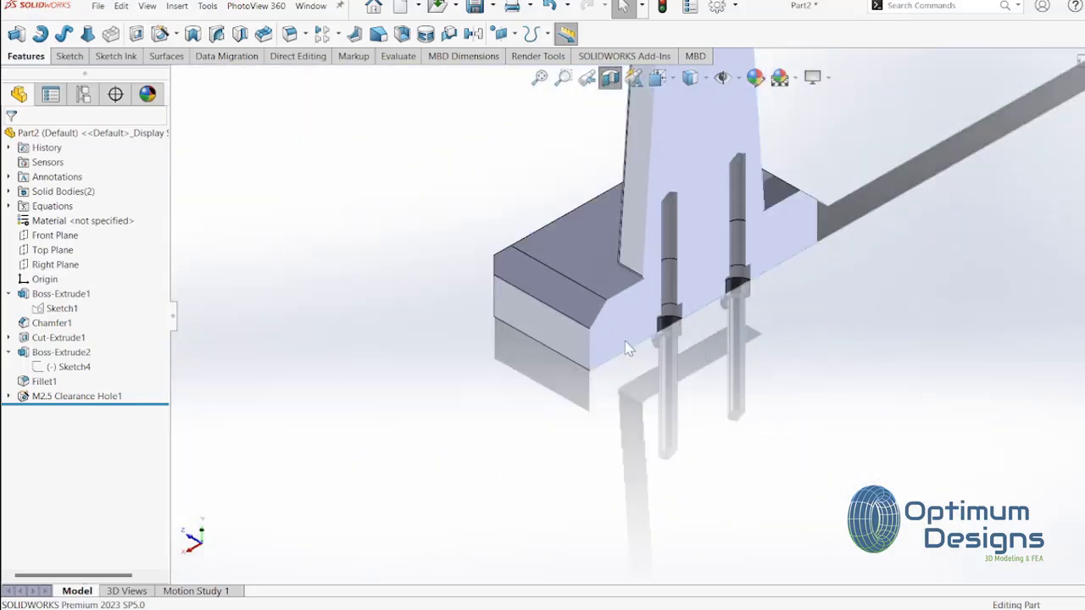
pyautogui.press('space')
pyautogui.moveTo(604, 398)
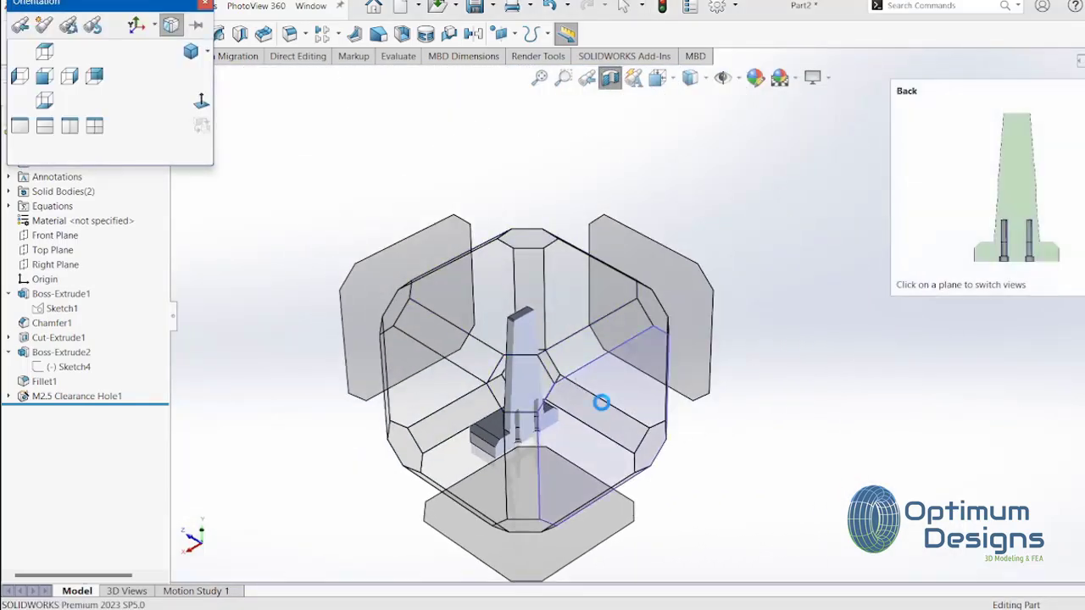
pyautogui.click(605, 411)
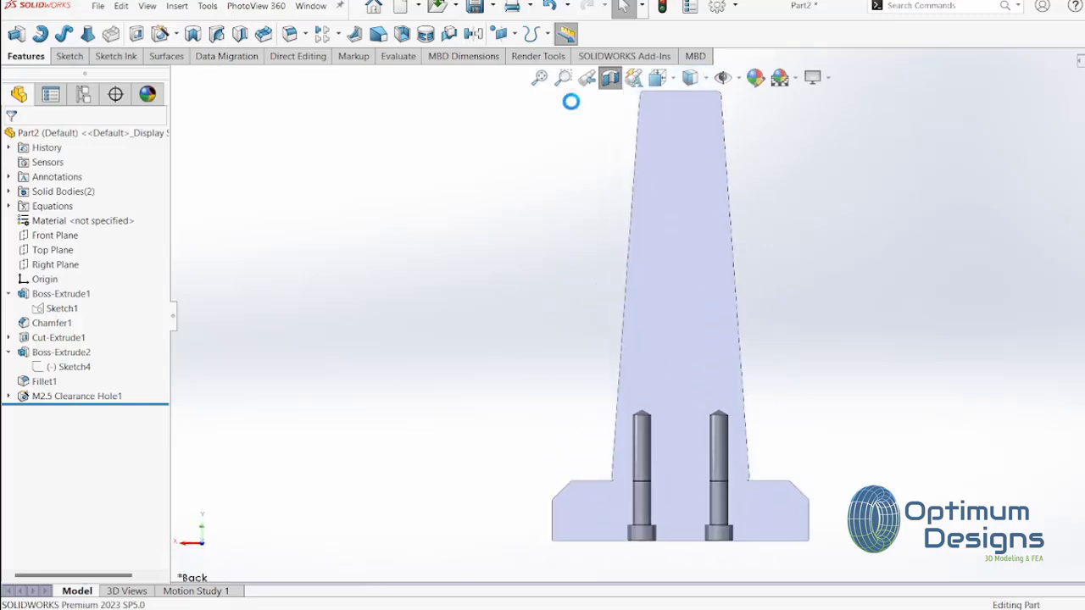
pyautogui.moveTo(706, 468); pyautogui.dragTo(734, 179, button='middle')
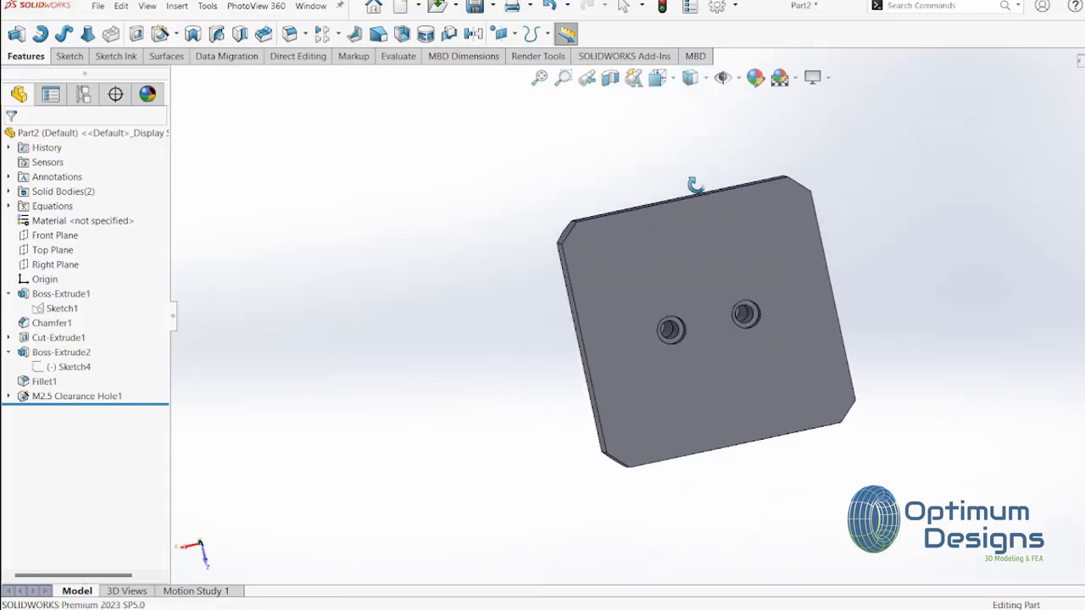
pyautogui.scroll(-3, 746, 346)
pyautogui.scroll(-2, 734, 347)
pyautogui.moveTo(734, 347); pyautogui.dragTo(707, 339, button='middle')
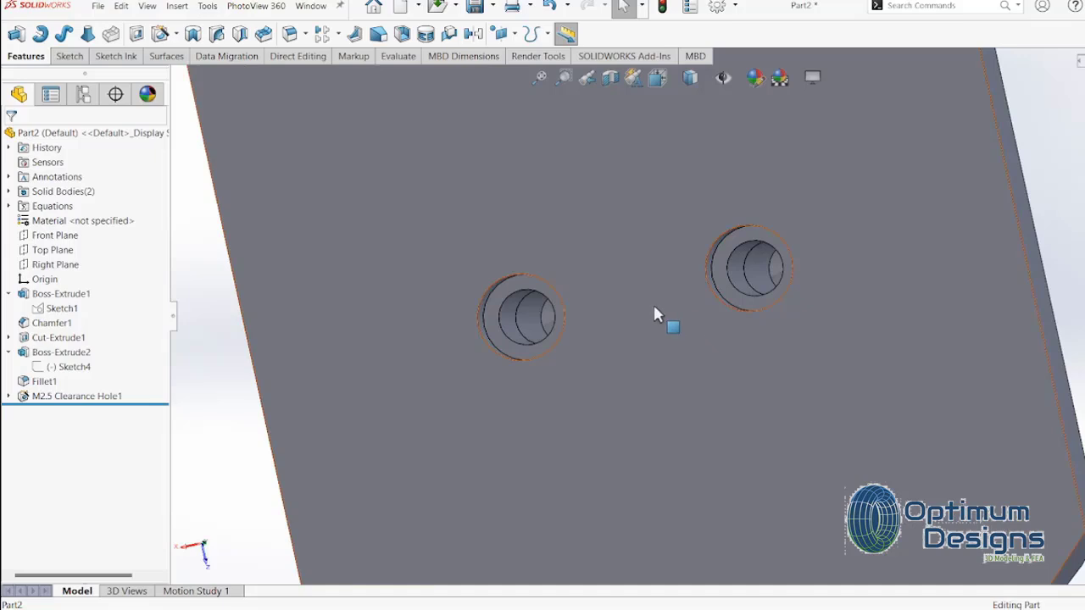
pyautogui.click(203, 6)
pyautogui.moveTo(201, 62)
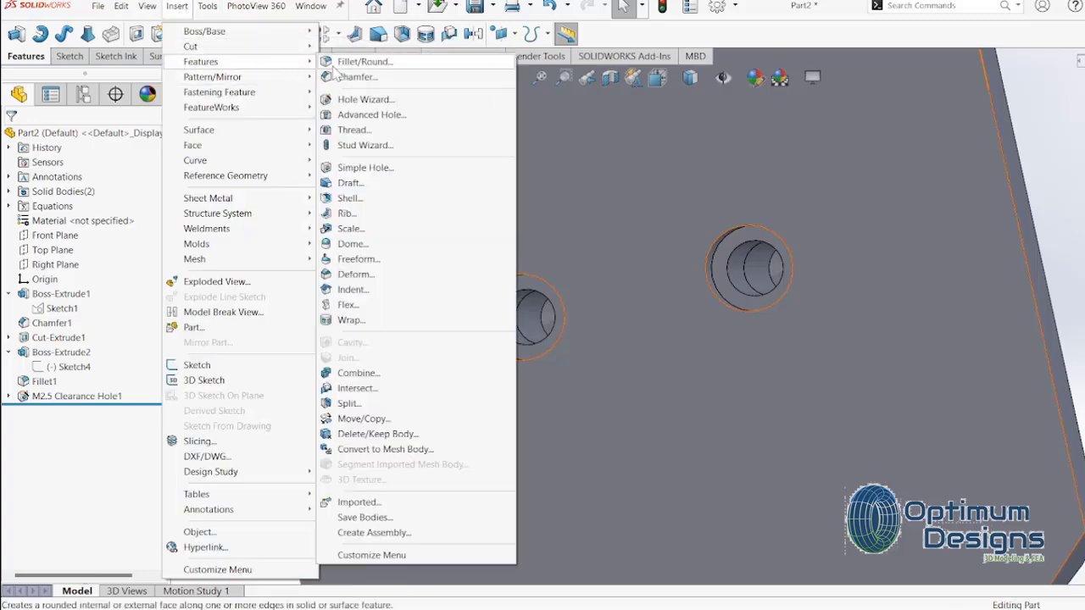
# Start a thread on the right hole's inner edge, ending up to the hole's far edge
pyautogui.click(358, 132)
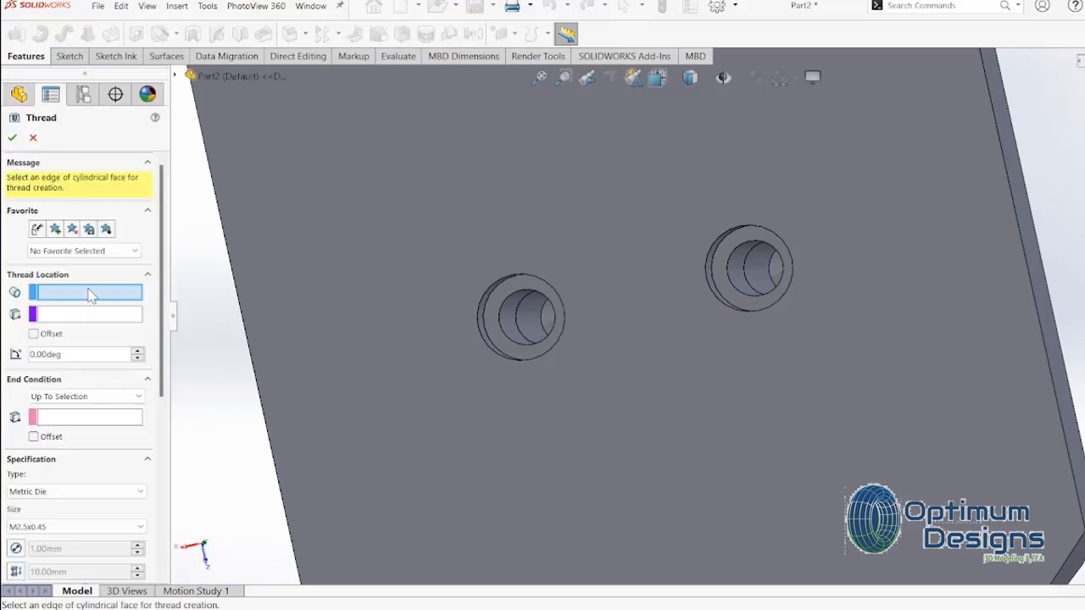
pyautogui.moveTo(754, 294); pyautogui.dragTo(729, 326, button='middle')
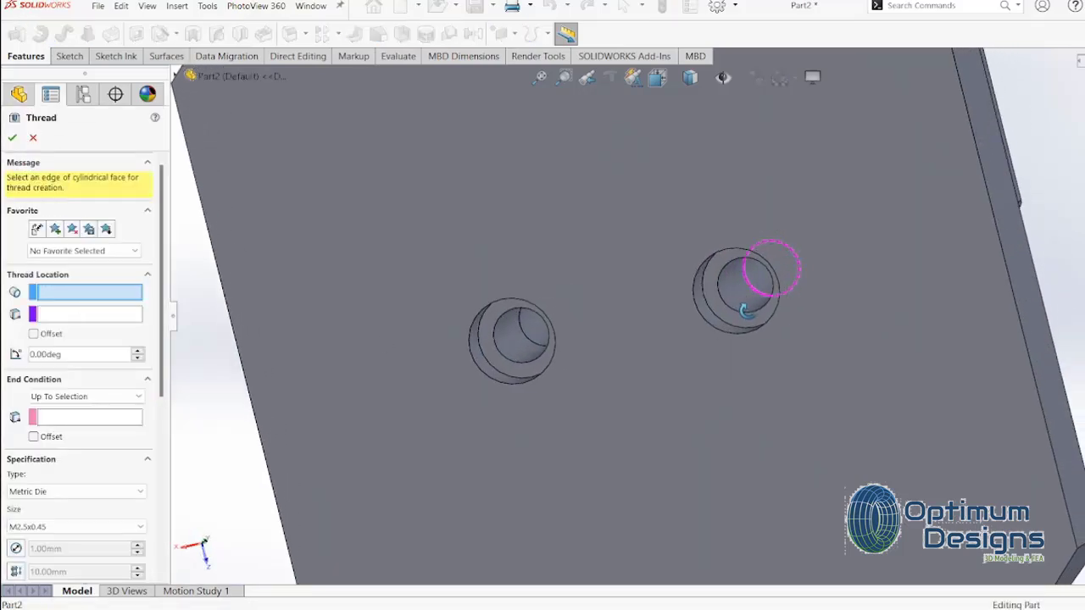
pyautogui.scroll(-3, 729, 326)
pyautogui.scroll(-2, 709, 323)
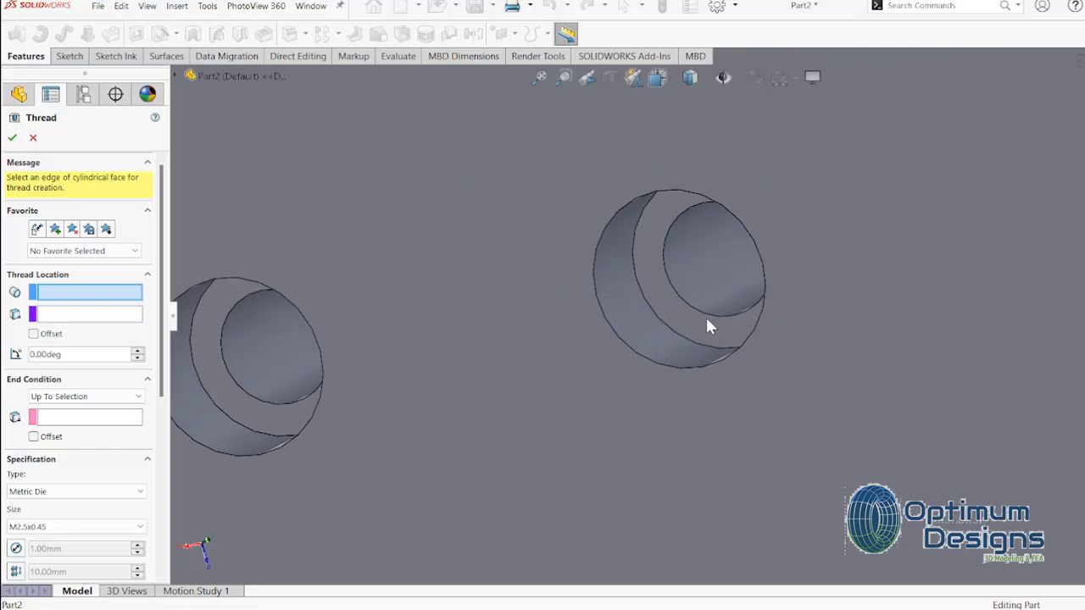
pyautogui.click(706, 315)
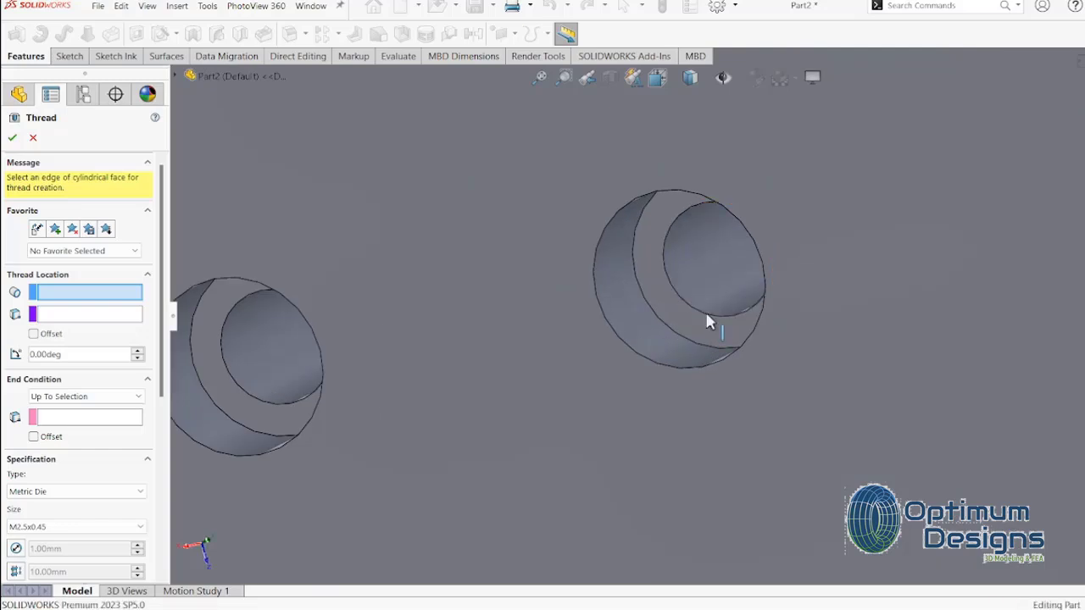
pyautogui.moveTo(702, 310); pyautogui.dragTo(716, 300, button='middle')
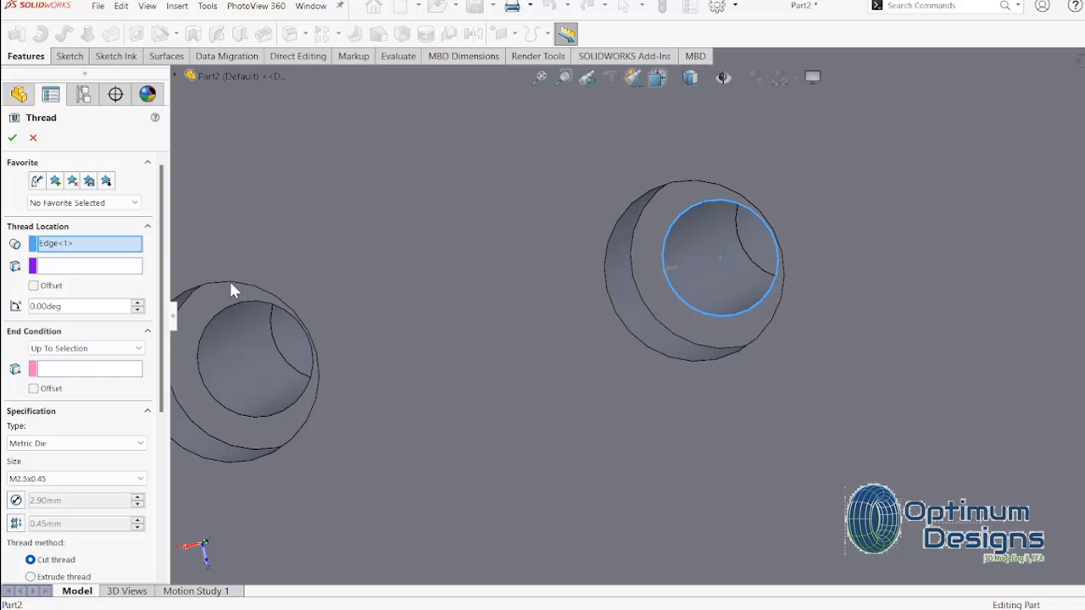
pyautogui.click(78, 348)
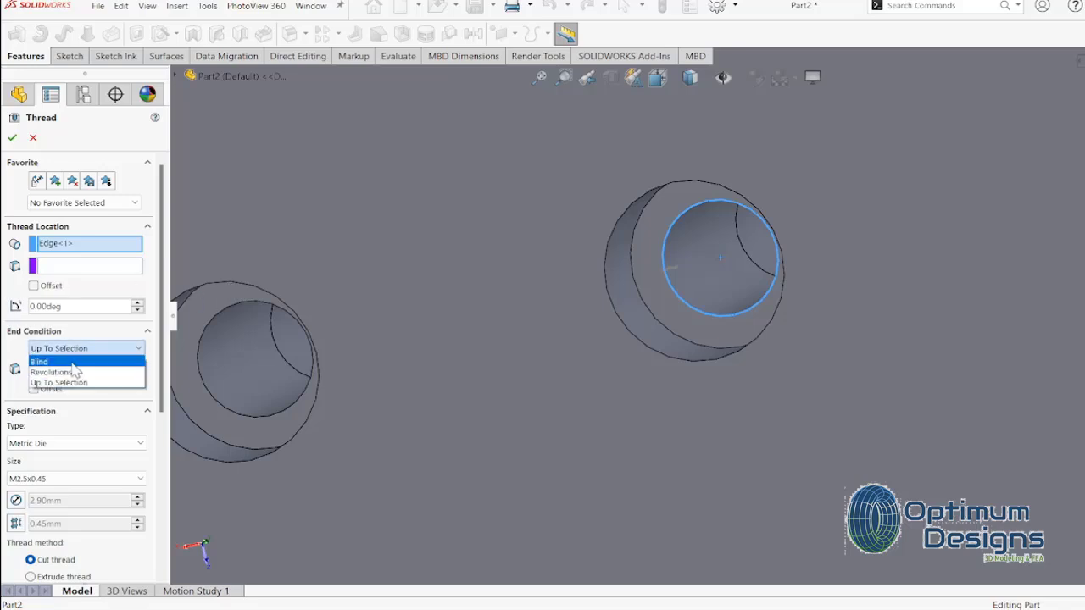
pyautogui.click(61, 382)
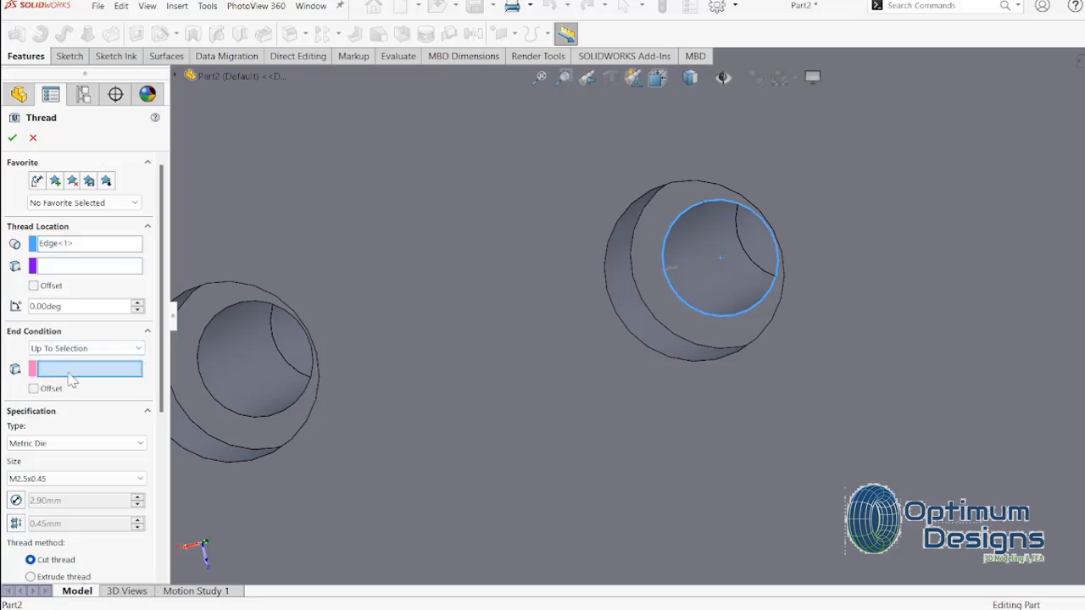
pyautogui.click(754, 265)
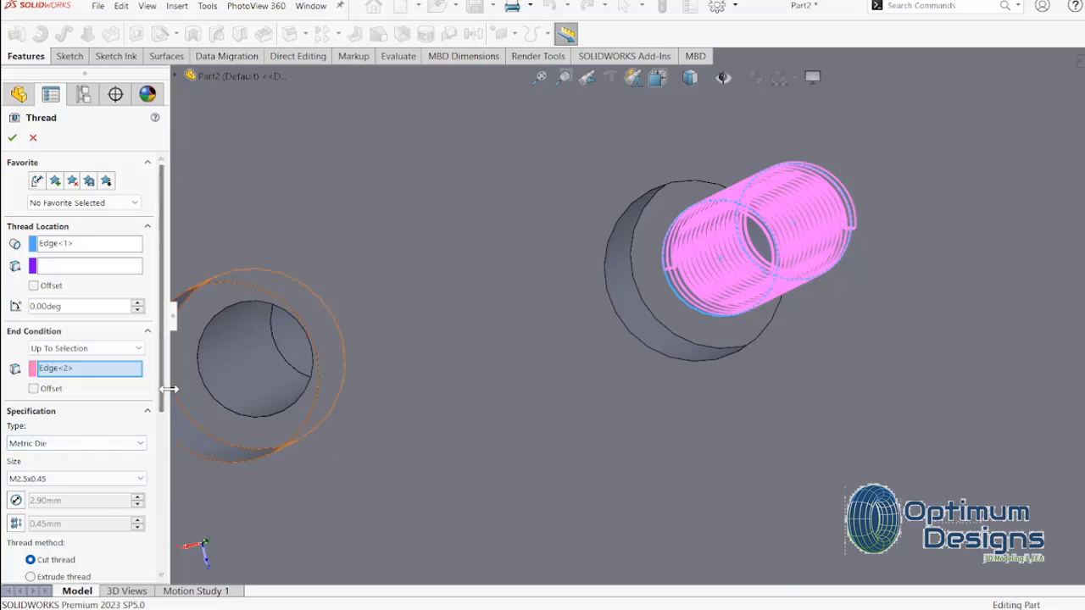
pyautogui.moveTo(165, 390)
pyautogui.mouseDown()
pyautogui.moveTo(155, 555)
pyautogui.moveTo(153, 480)
pyautogui.mouseUp()
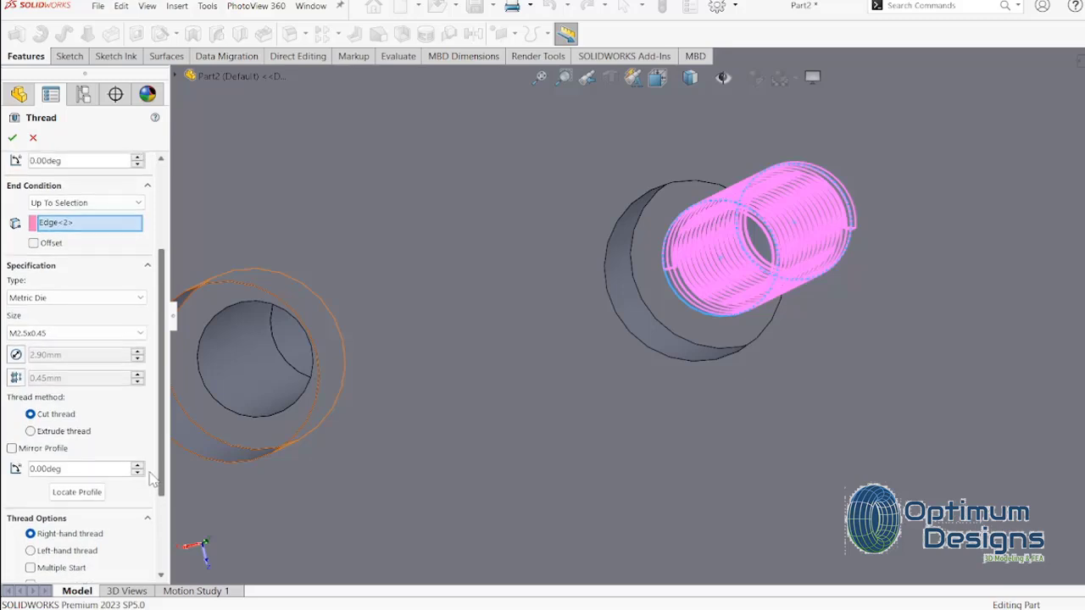
pyautogui.moveTo(152, 479); pyautogui.dragTo(153, 474)
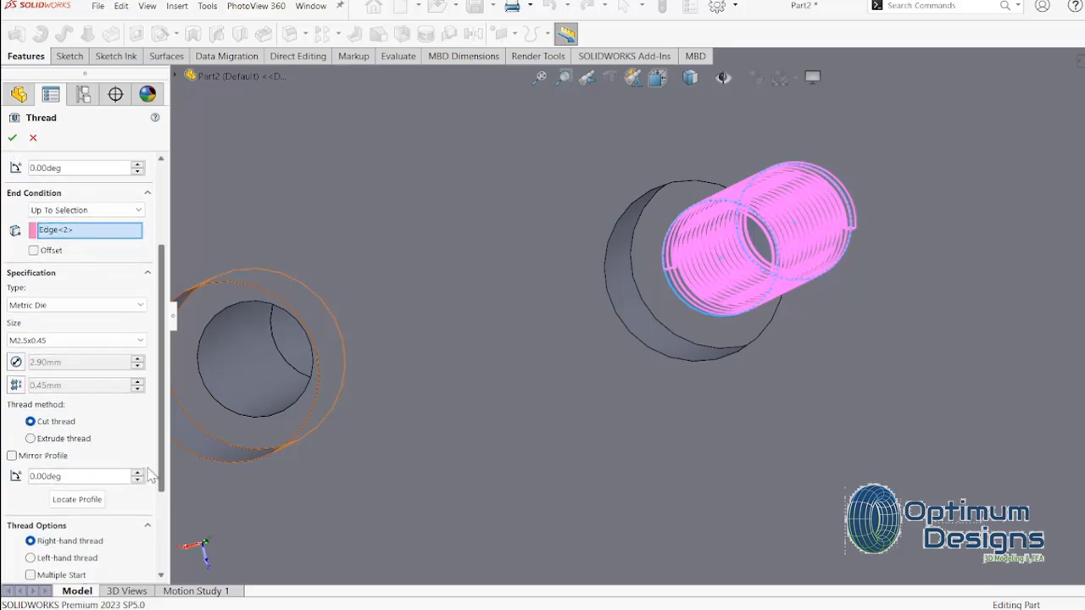
# Set the thread size to M2.5x0.45 and make it an extruded thread instead of cut
pyautogui.click(99, 341)
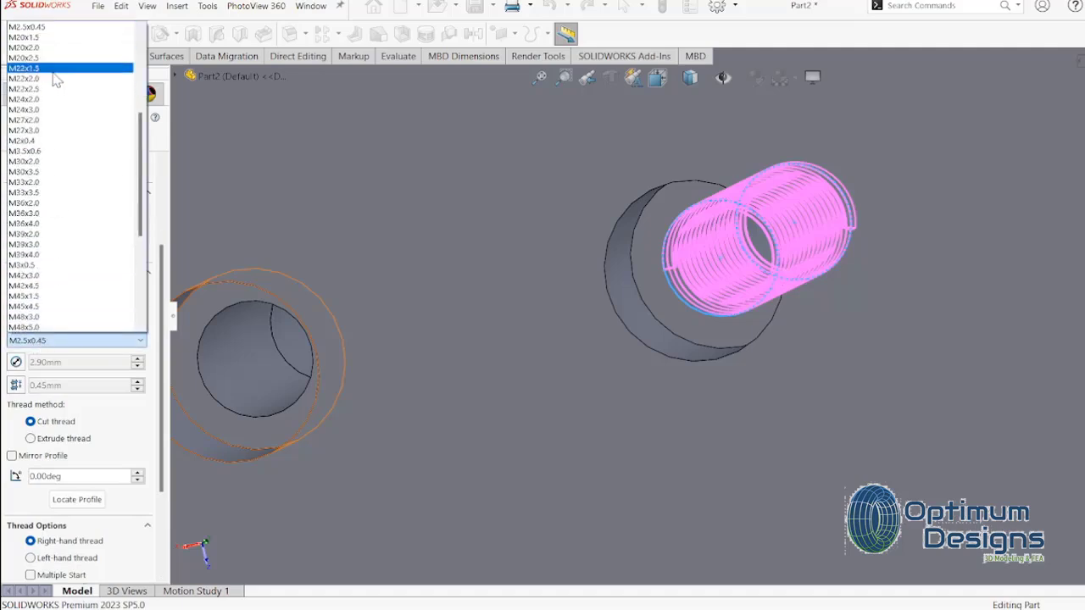
pyautogui.scroll(2, 56, 81)
pyautogui.scroll(2, 66, 100)
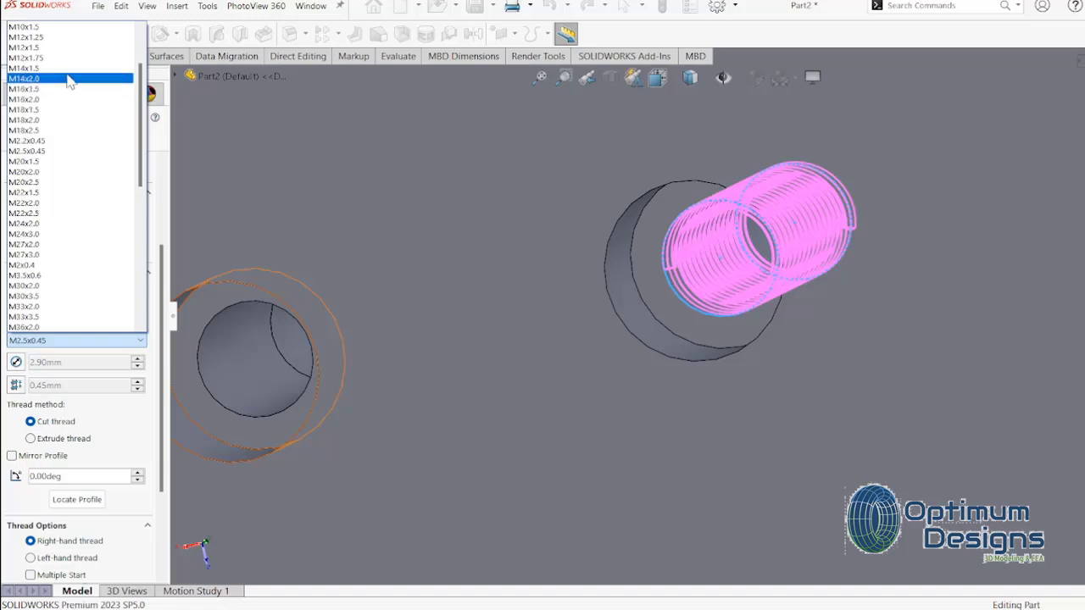
pyautogui.scroll(2, 79, 85)
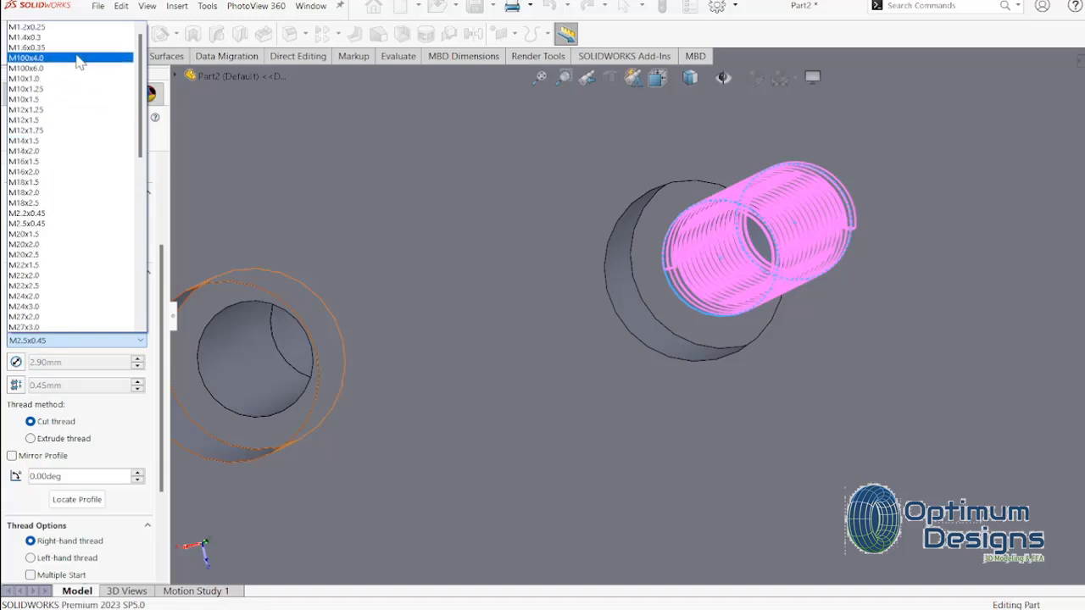
pyautogui.click(58, 224)
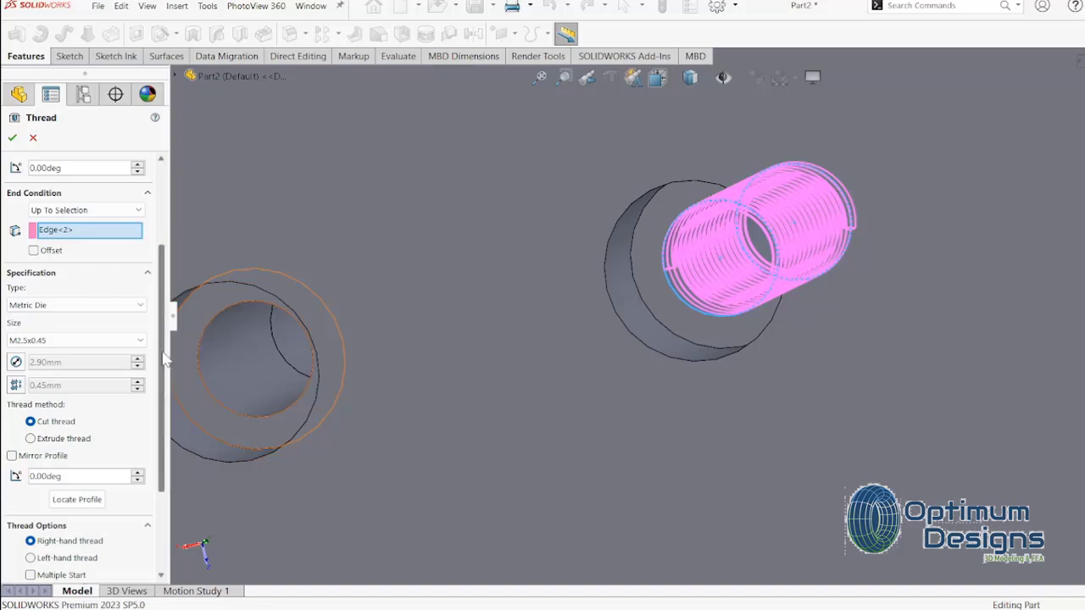
pyautogui.moveTo(158, 363)
pyautogui.mouseDown()
pyautogui.moveTo(164, 438)
pyautogui.moveTo(165, 367)
pyautogui.mouseUp()
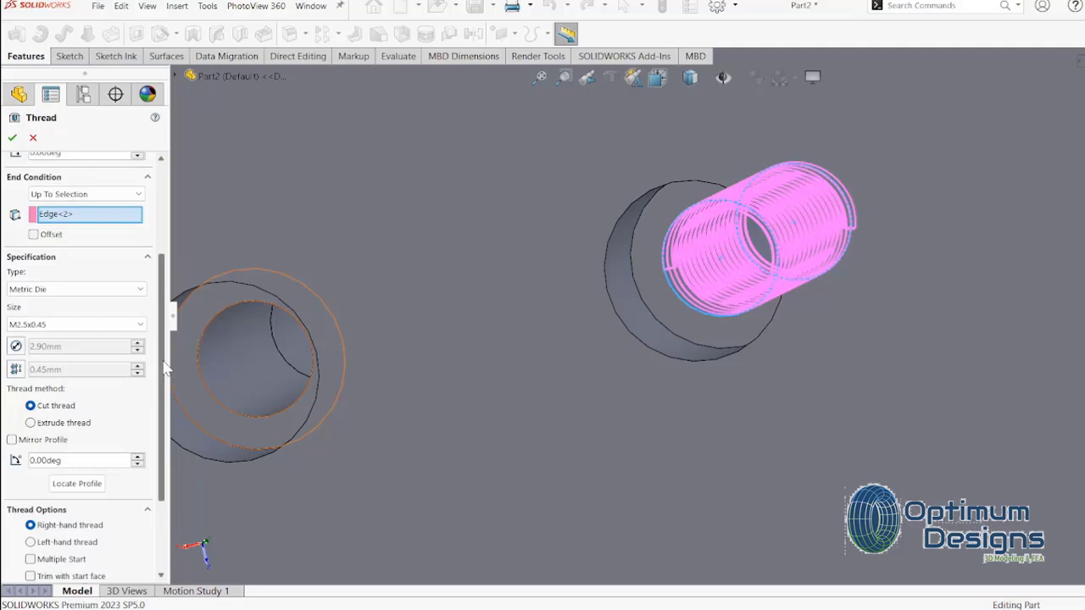
pyautogui.click(13, 139)
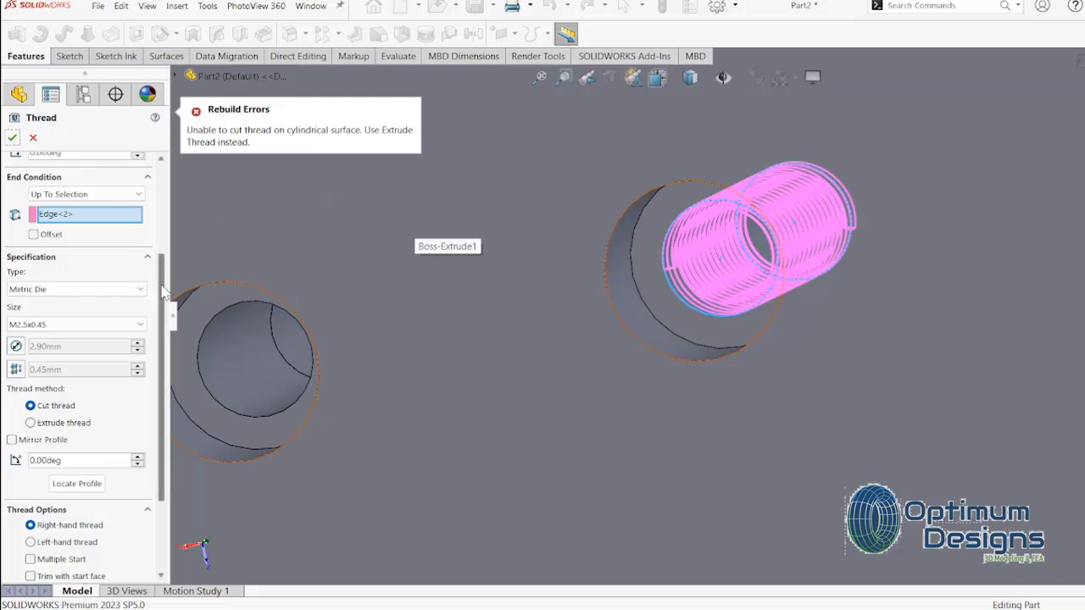
pyautogui.scroll(-1, 93, 339)
pyautogui.click(31, 402)
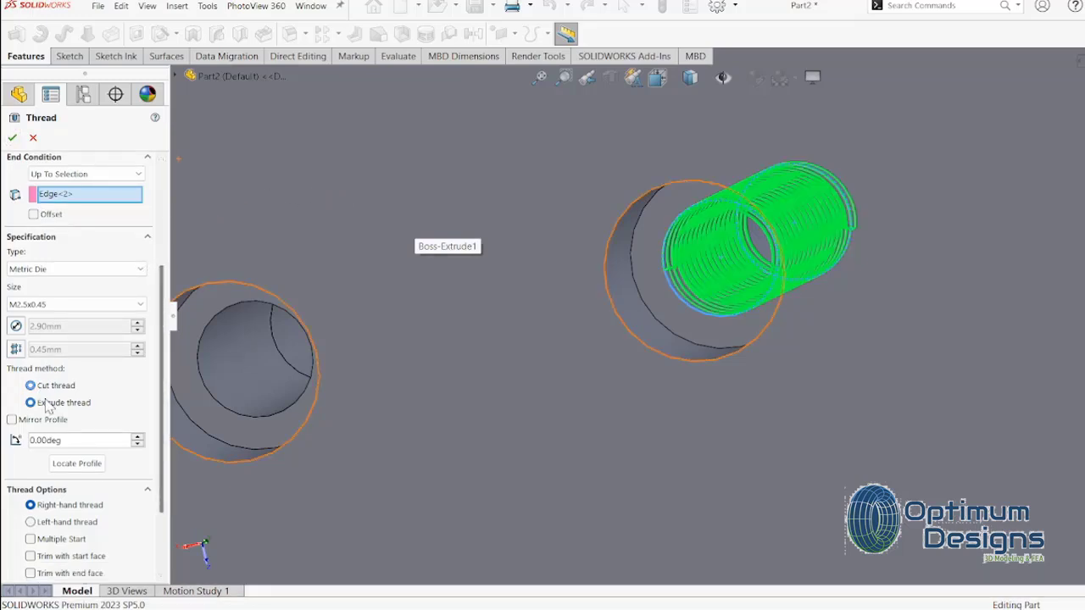
pyautogui.click(12, 131)
pyautogui.moveTo(266, 284); pyautogui.dragTo(355, 188, button='middle')
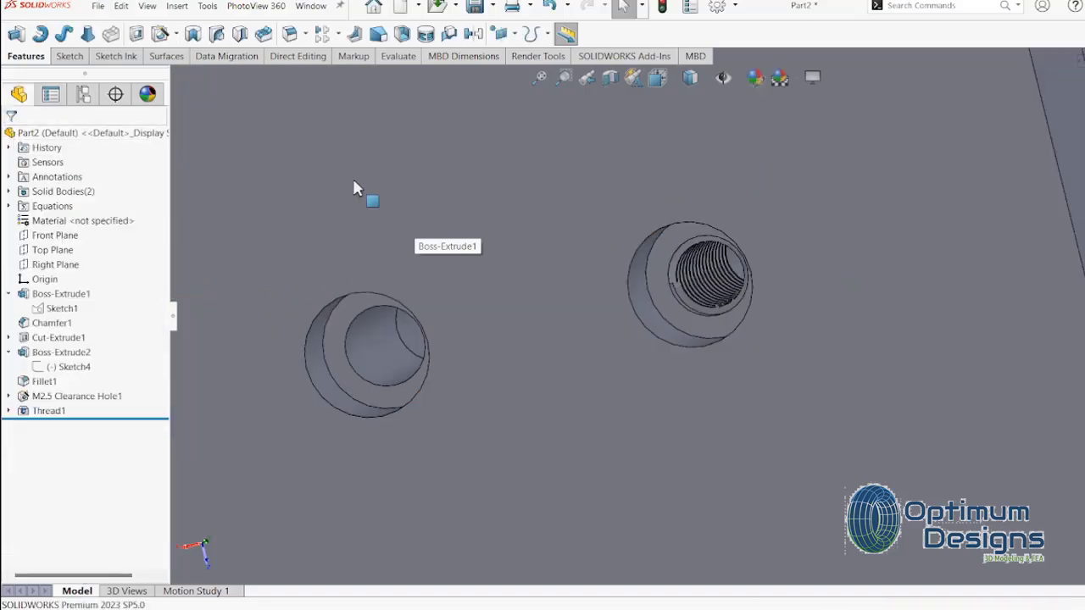
# Thread the left hole from its start edge up to its far edge as an extruded thread
pyautogui.click(176, 6)
pyautogui.moveTo(201, 62)
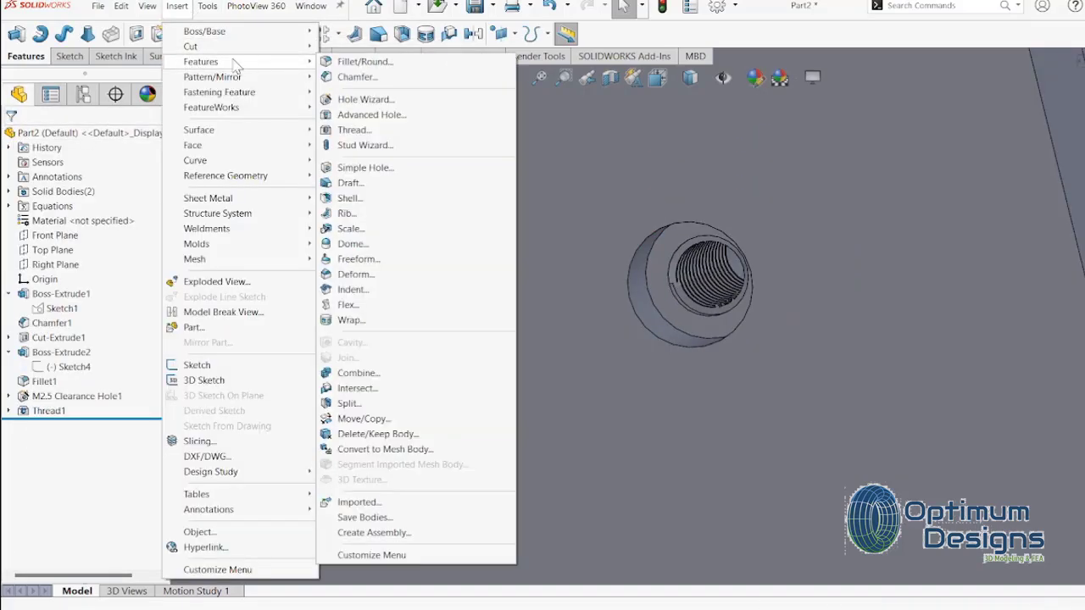
pyautogui.click(350, 130)
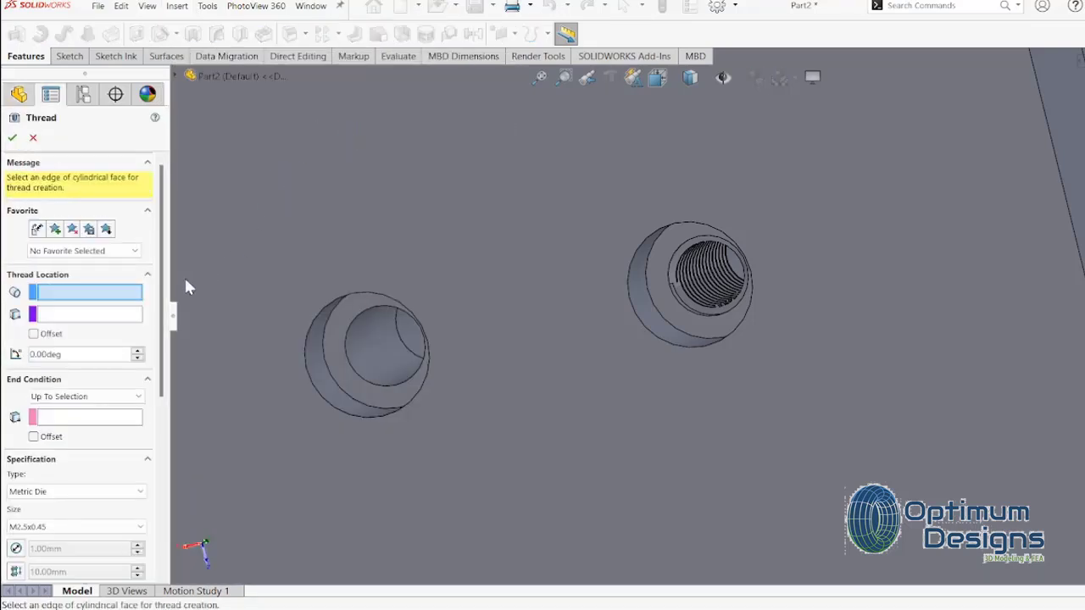
pyautogui.click(359, 385)
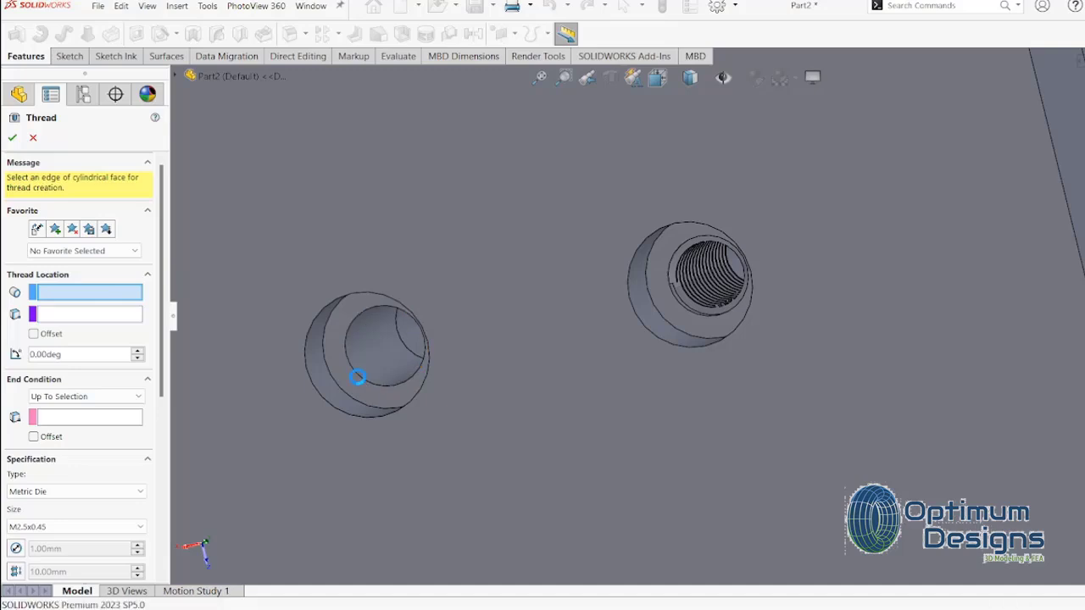
pyautogui.click(85, 348)
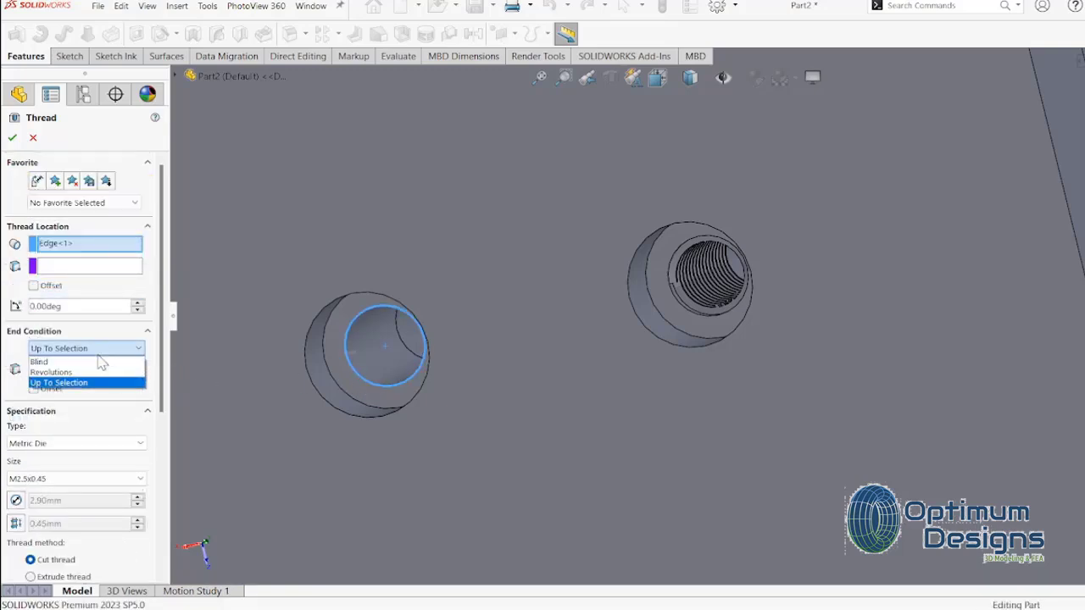
pyautogui.click(85, 356)
pyautogui.click(102, 369)
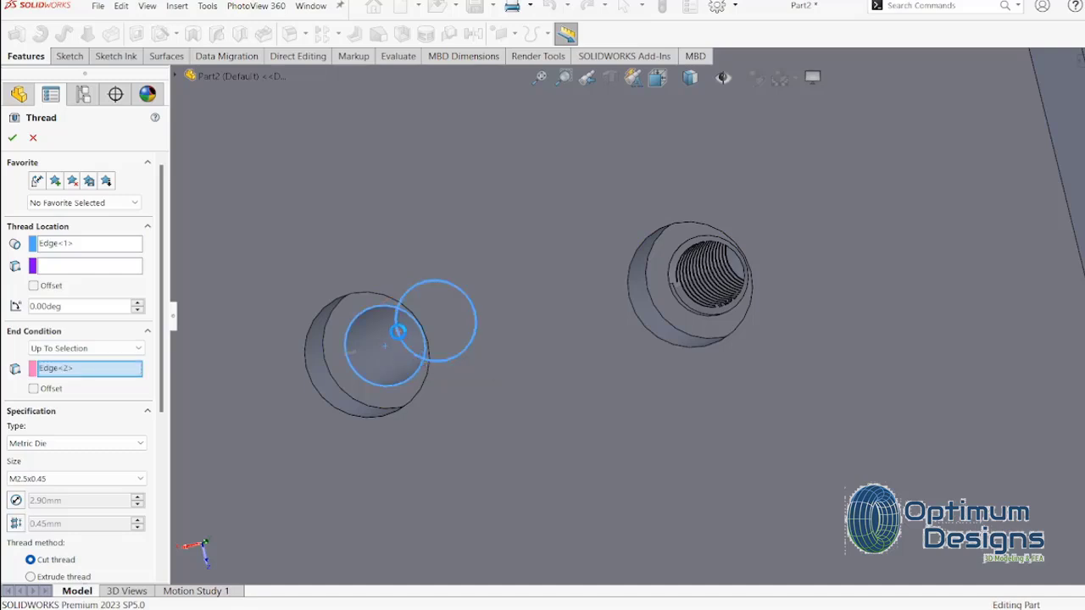
pyautogui.click(400, 339)
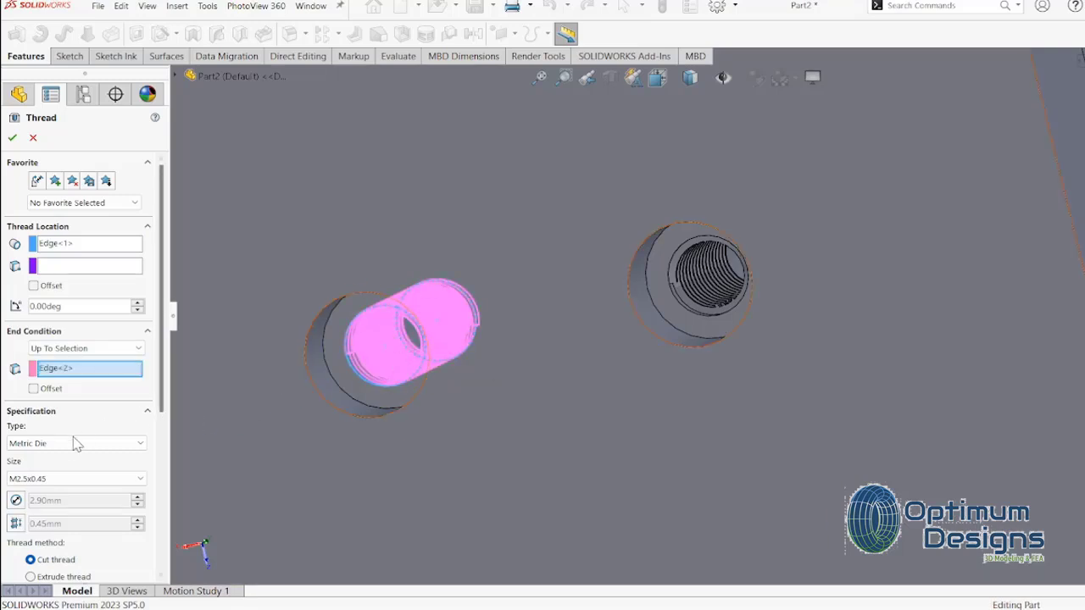
pyautogui.click(31, 577)
pyautogui.scroll(-3, 74, 521)
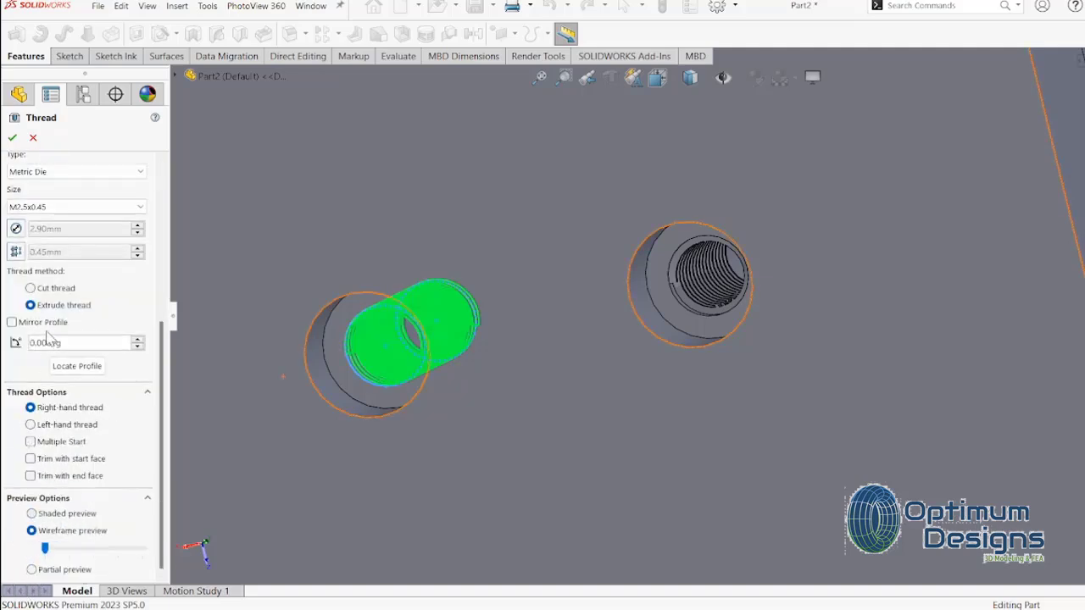
pyautogui.click(14, 137)
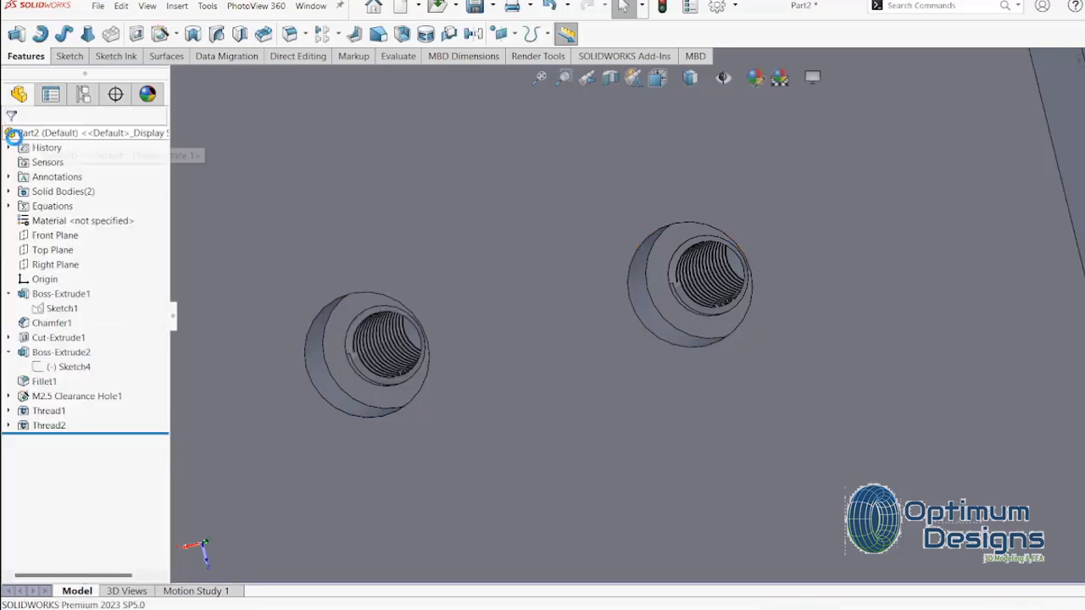
# Sketch on the first thread's triangular profile and convert its edges into sketch lines
pyautogui.moveTo(640, 268)
pyautogui.mouseDown(button='middle')
pyautogui.moveTo(663, 227)
pyautogui.moveTo(703, 273)
pyautogui.mouseUp(button='middle')
pyautogui.scroll(-5, 689, 284)
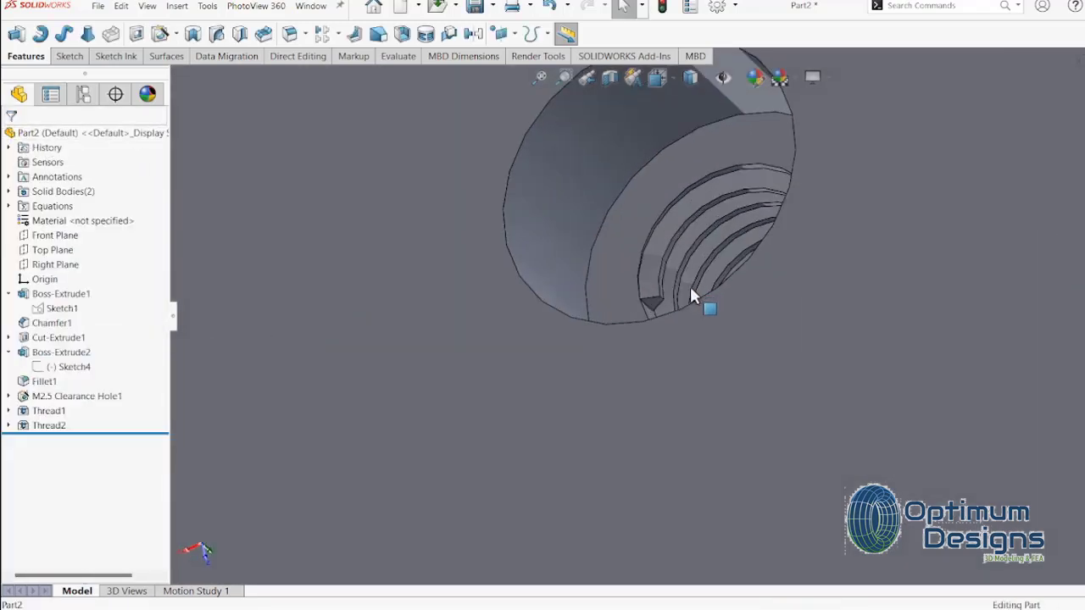
pyautogui.scroll(-3, 655, 325)
pyautogui.click(637, 339)
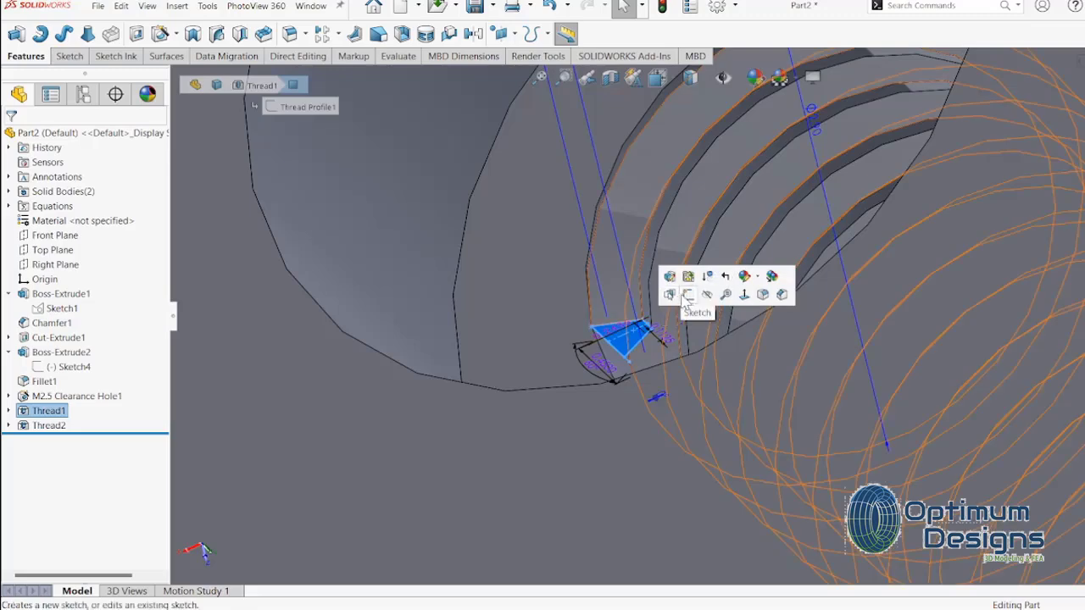
pyautogui.click(686, 297)
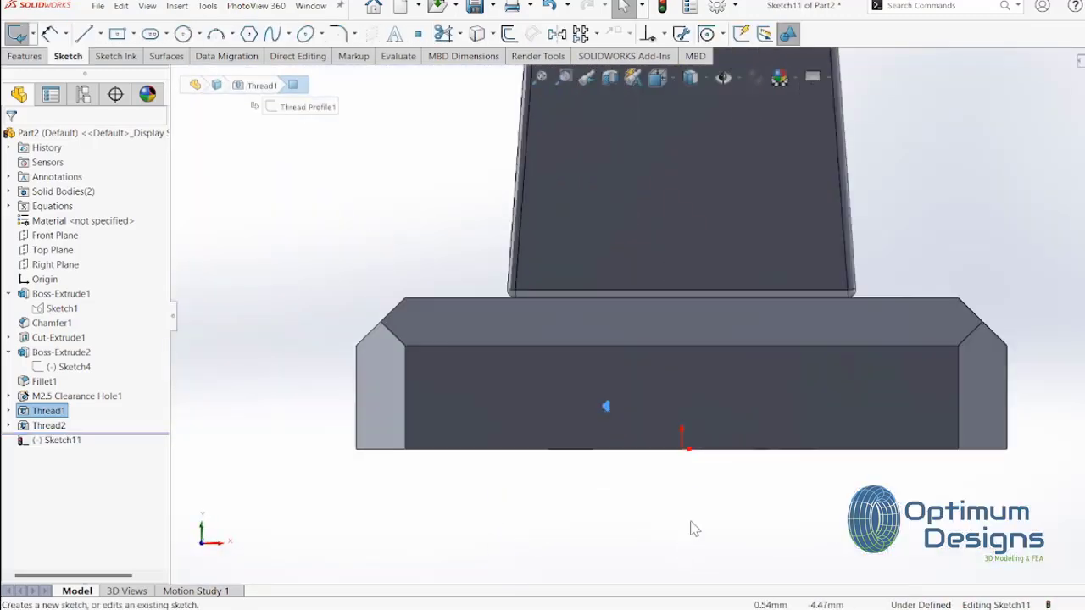
pyautogui.scroll(3, 557, 356)
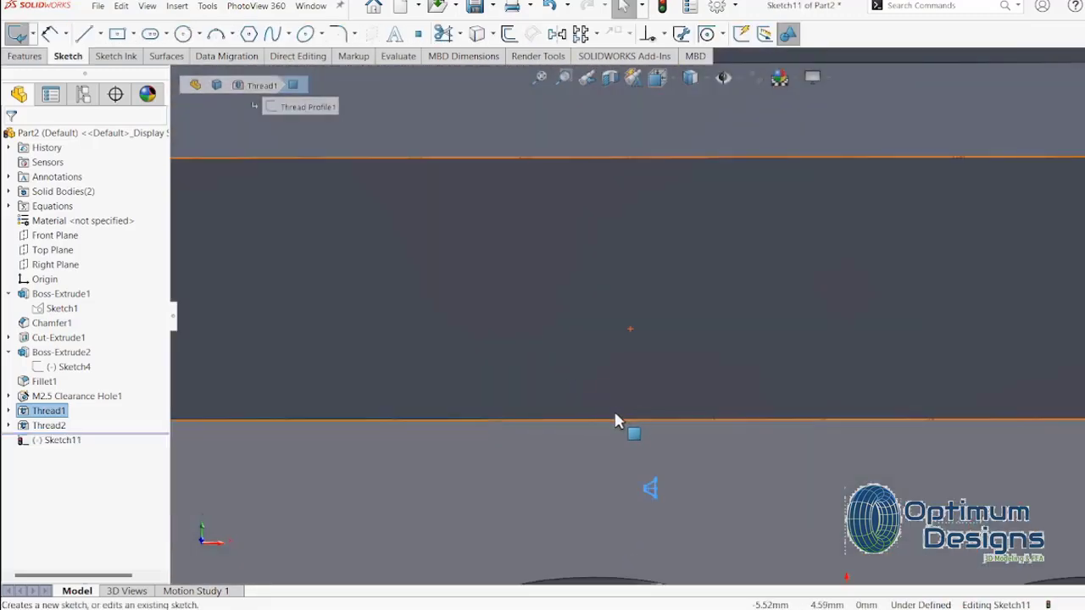
pyautogui.scroll(3, 617, 416)
pyautogui.moveTo(685, 430); pyautogui.dragTo(591, 532, button='middle')
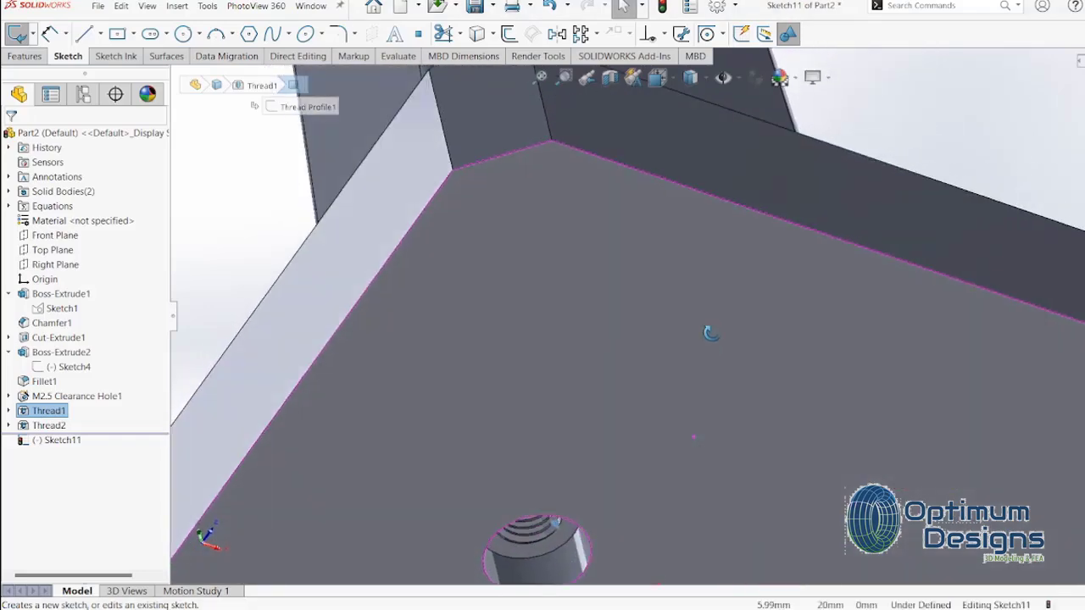
pyautogui.scroll(-5, 589, 528)
pyautogui.scroll(-3, 613, 476)
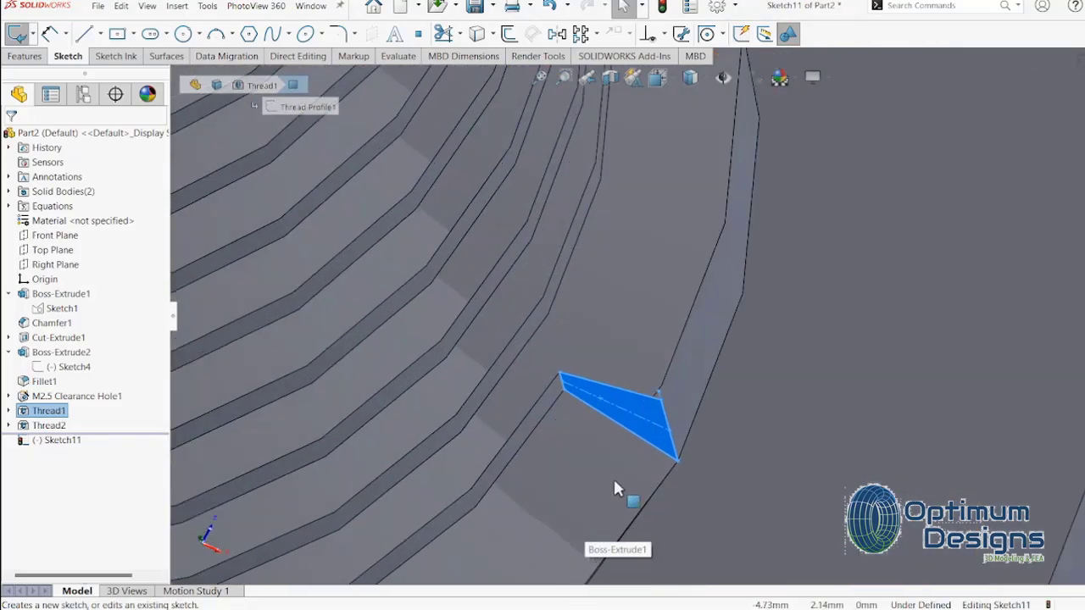
pyautogui.moveTo(613, 476); pyautogui.dragTo(604, 490, button='middle')
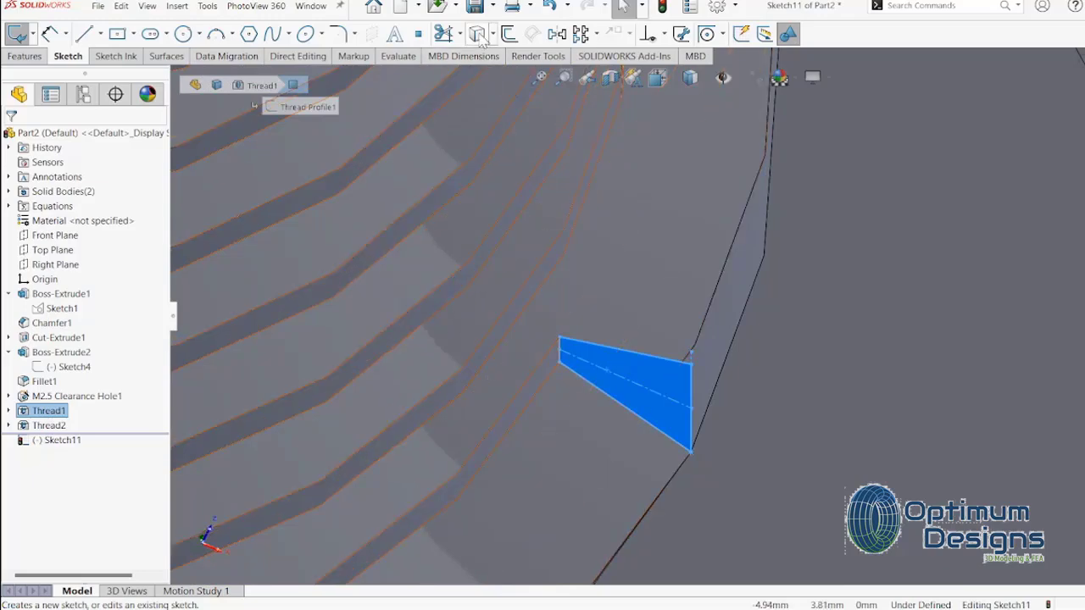
pyautogui.click(443, 34)
# Revolve the triangle 360° about its vertical line to fill the first thread's end
pyautogui.click(25, 56)
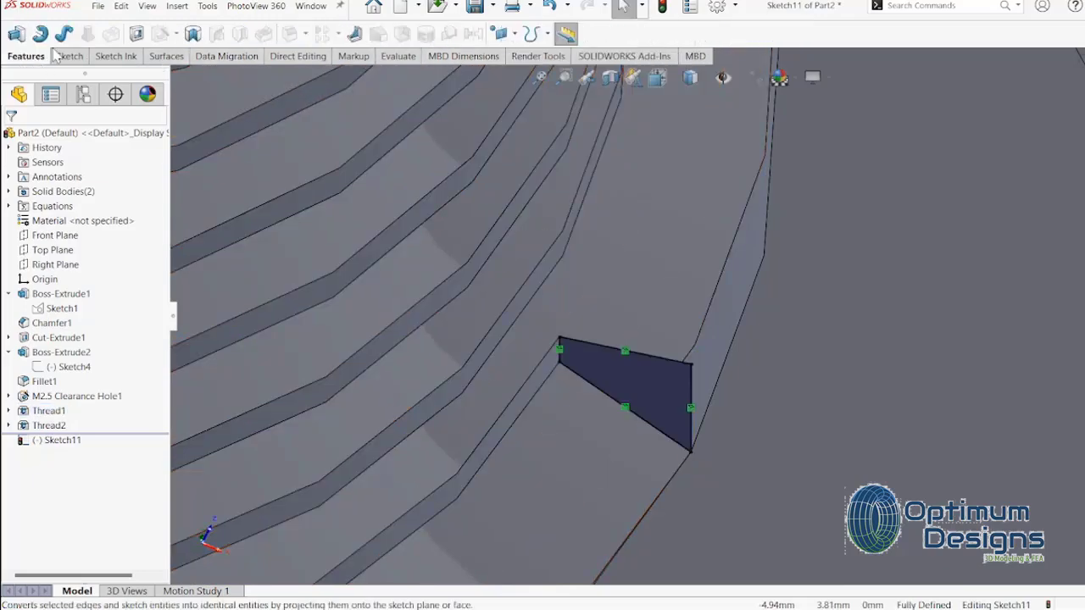
pyautogui.click(49, 39)
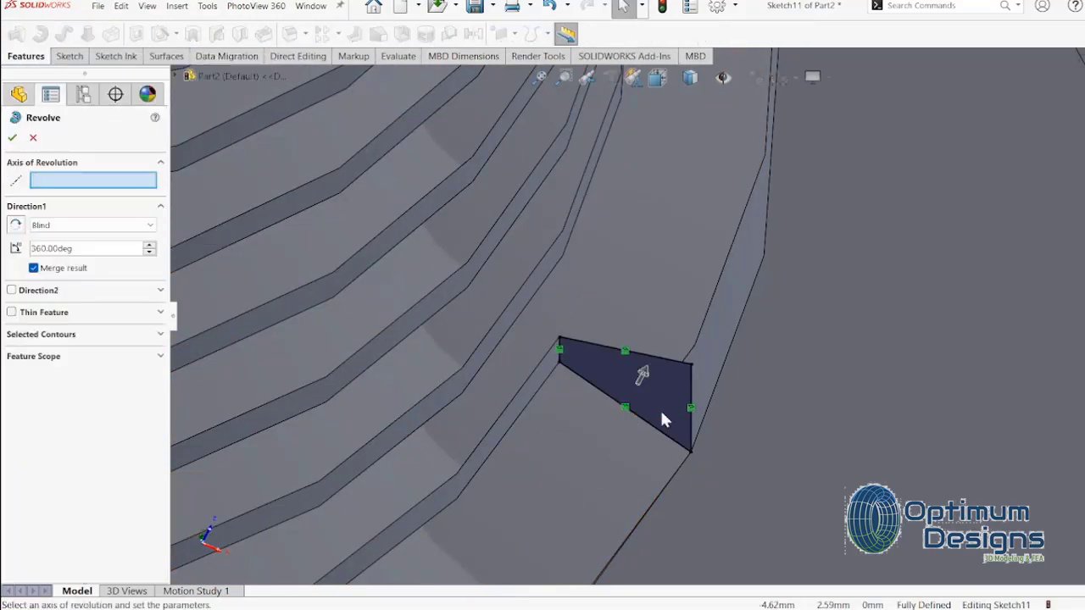
pyautogui.click(690, 391)
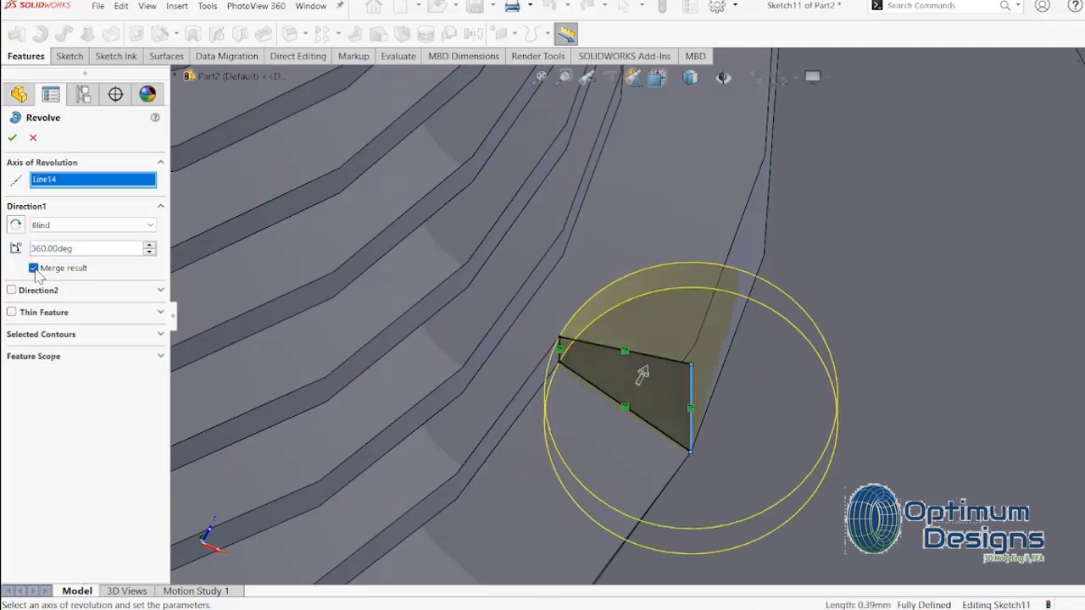
pyautogui.click(12, 139)
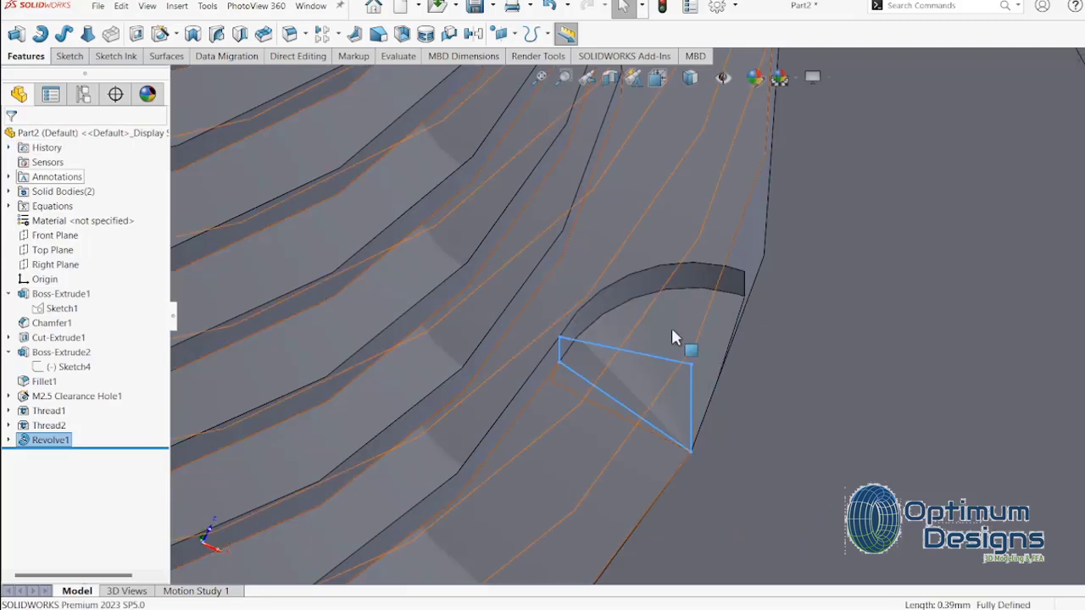
pyautogui.moveTo(671, 327); pyautogui.dragTo(780, 339, button='middle')
pyautogui.scroll(3, 780, 339)
pyautogui.scroll(2, 839, 377)
pyautogui.scroll(-2, 839, 377)
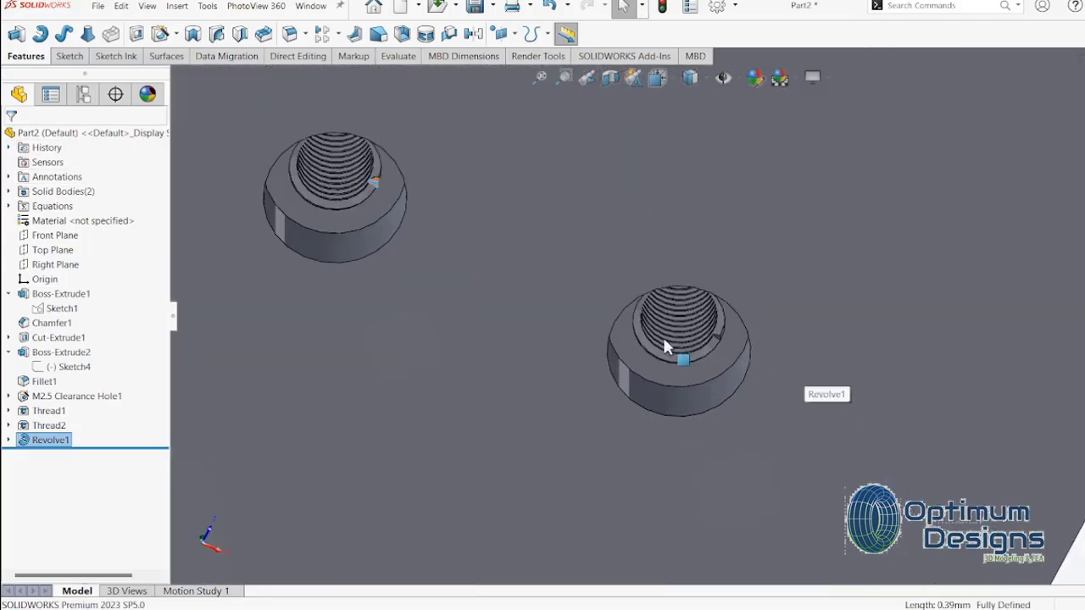
pyautogui.scroll(-3, 793, 318)
pyautogui.scroll(-4, 792, 319)
pyautogui.click(894, 359)
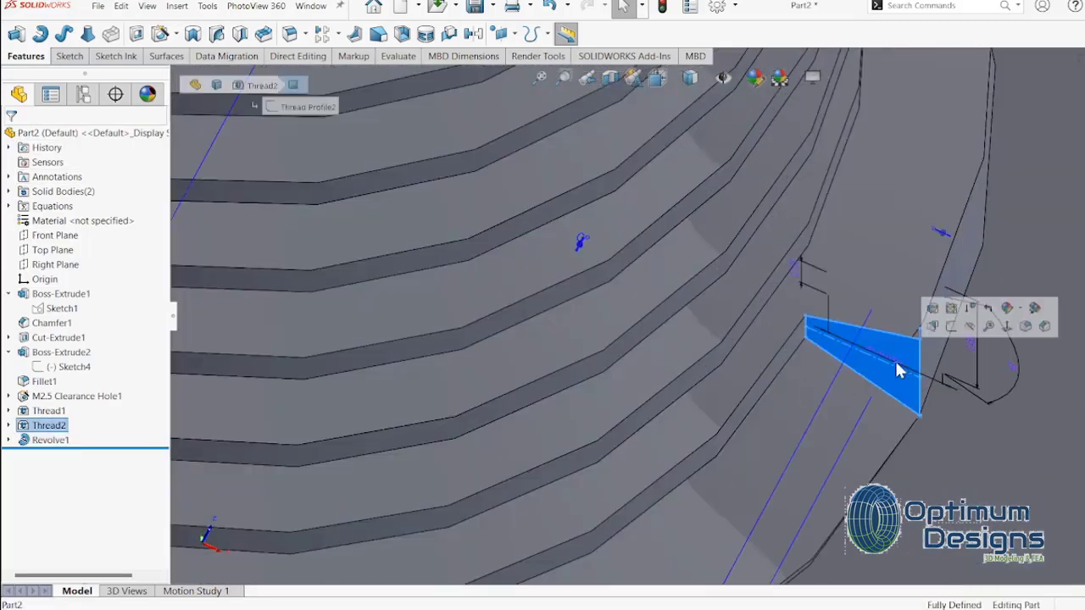
# Sketch on the second thread's triangular profile and convert its face outline into lines
pyautogui.click(945, 330)
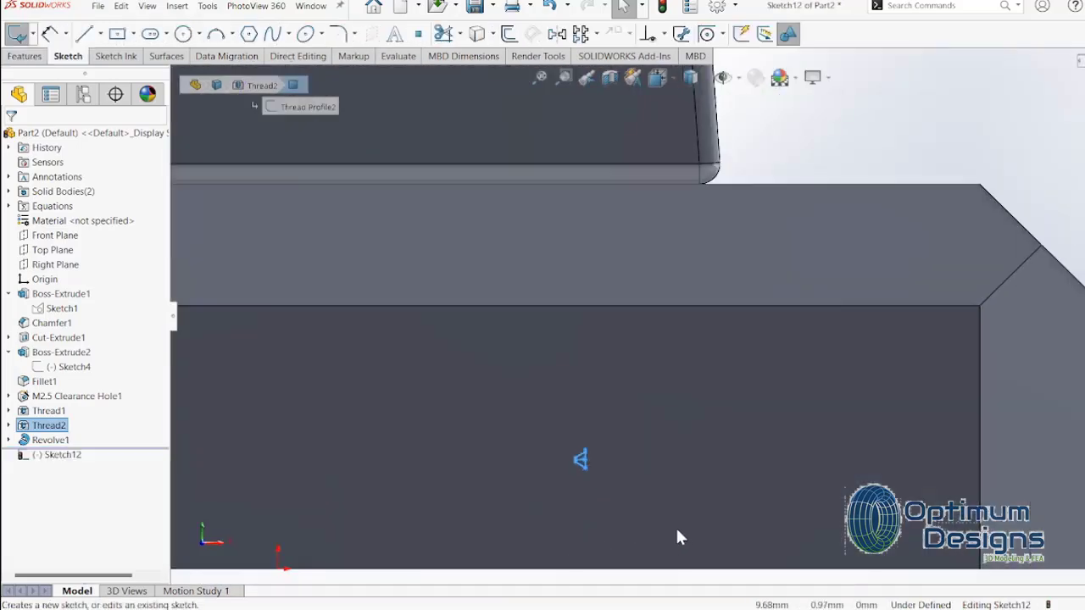
pyautogui.scroll(3, 589, 473)
pyautogui.scroll(3, 621, 457)
pyautogui.moveTo(622, 457)
pyautogui.mouseDown(button='middle')
pyautogui.moveTo(653, 344)
pyautogui.moveTo(653, 467)
pyautogui.mouseUp(button='middle')
pyautogui.scroll(-3, 653, 467)
pyautogui.scroll(-3, 723, 307)
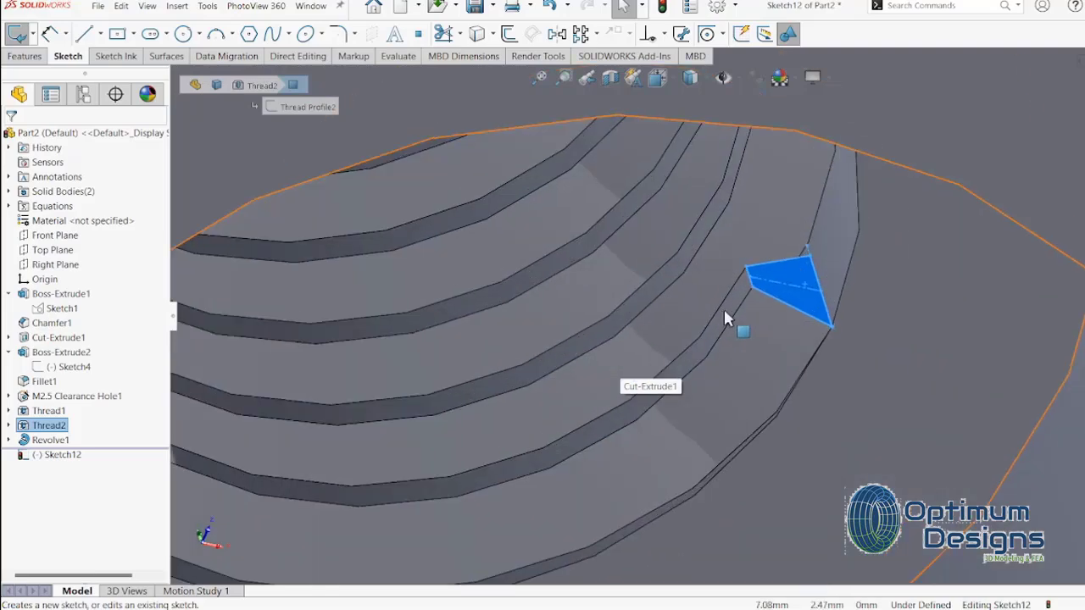
pyautogui.rightClick(800, 279)
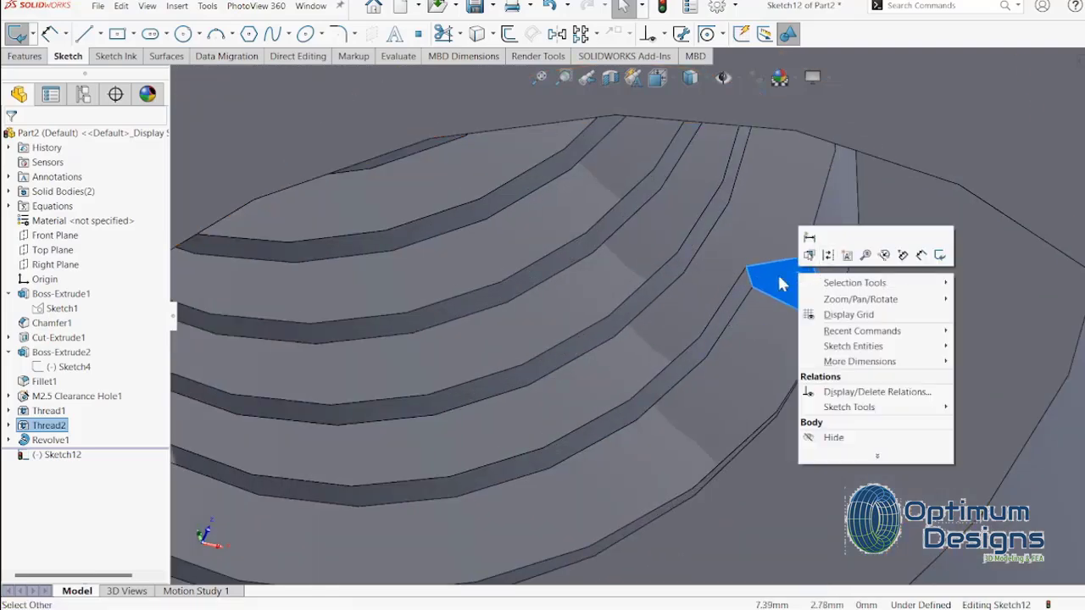
pyautogui.click(783, 285)
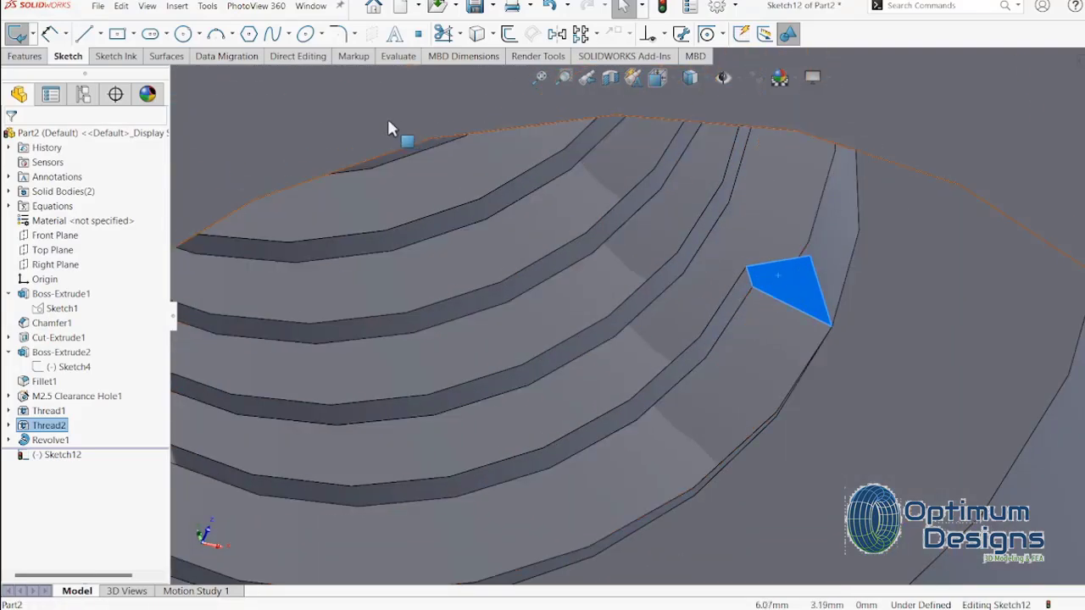
pyautogui.click(479, 36)
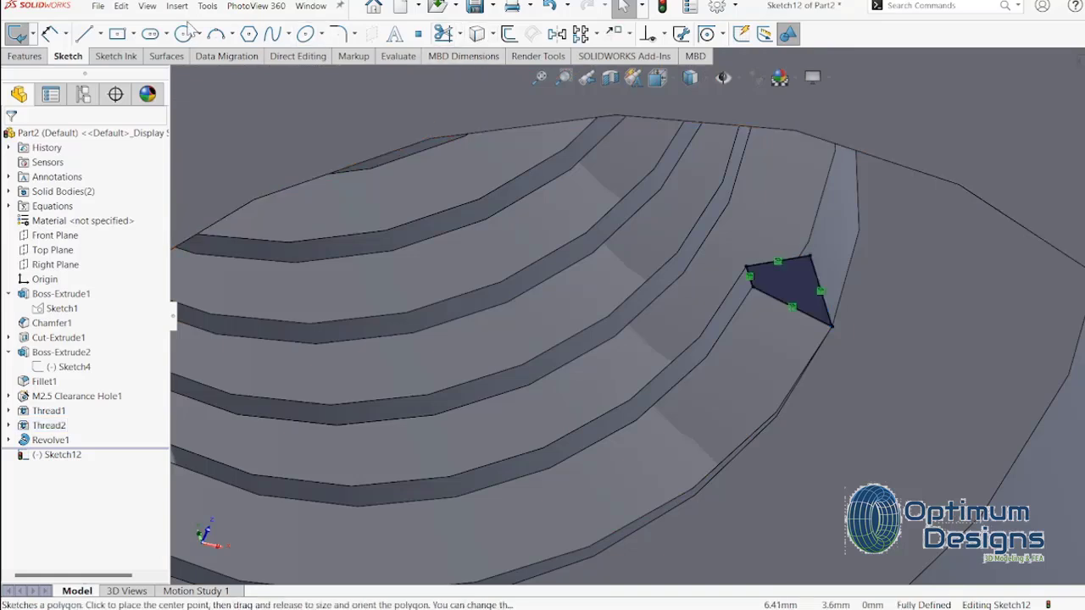
# Revolve the triangle about its edge to fill the second thread's end
pyautogui.click(25, 56)
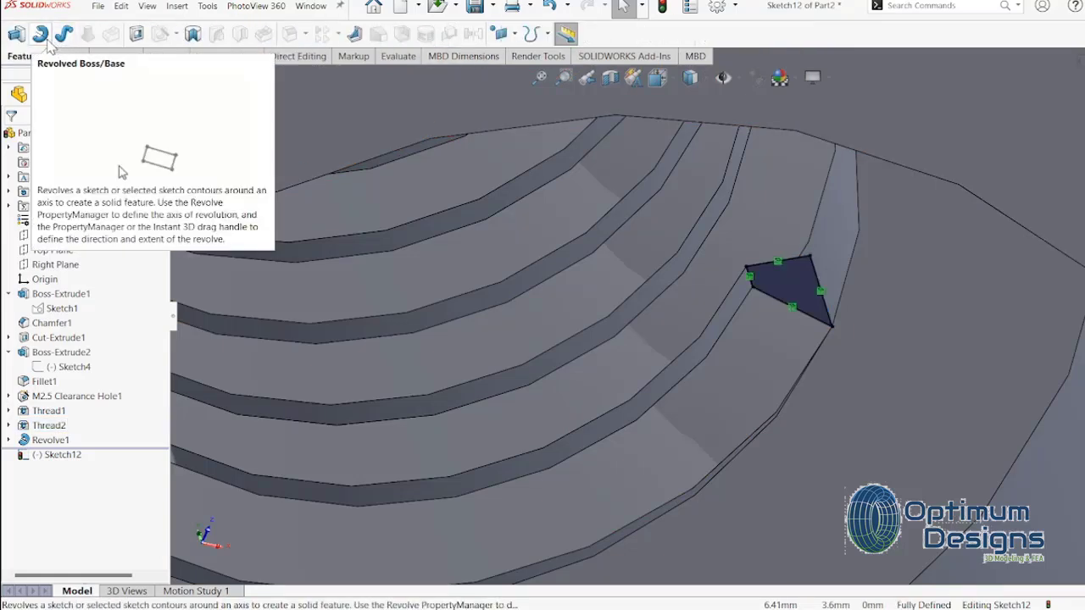
pyautogui.click(39, 34)
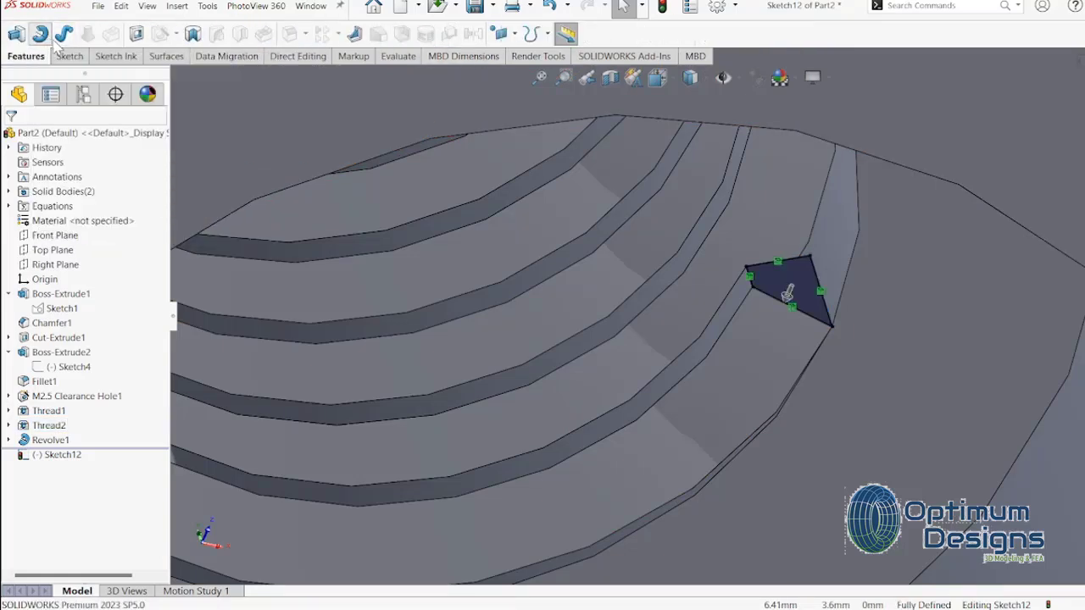
pyautogui.click(822, 292)
pyautogui.rightClick(820, 293)
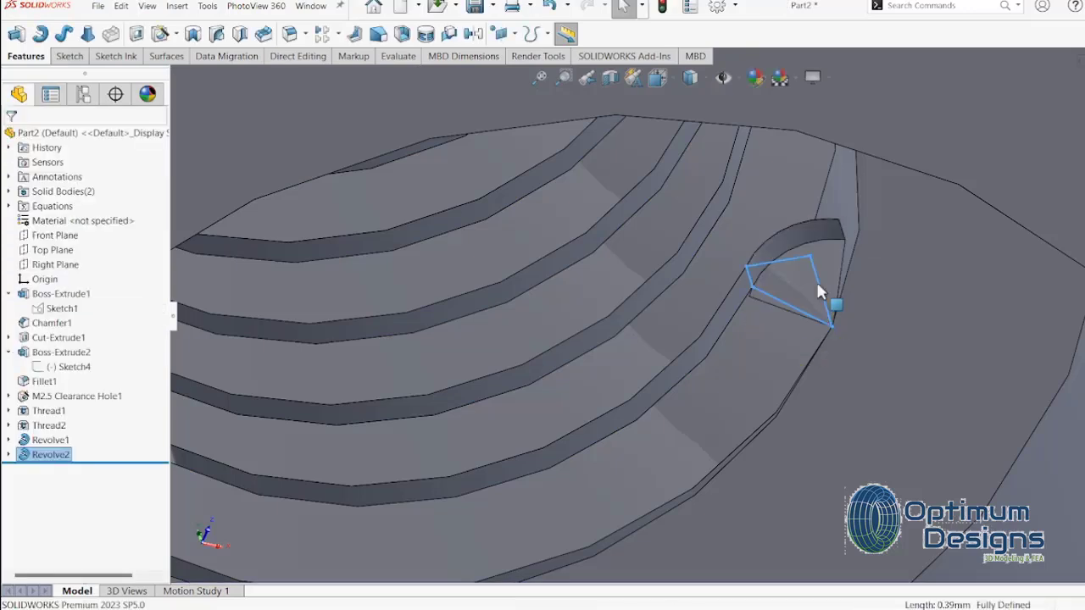
# Set the model to the isometric view with nothing selected
pyautogui.rightClick(734, 346)
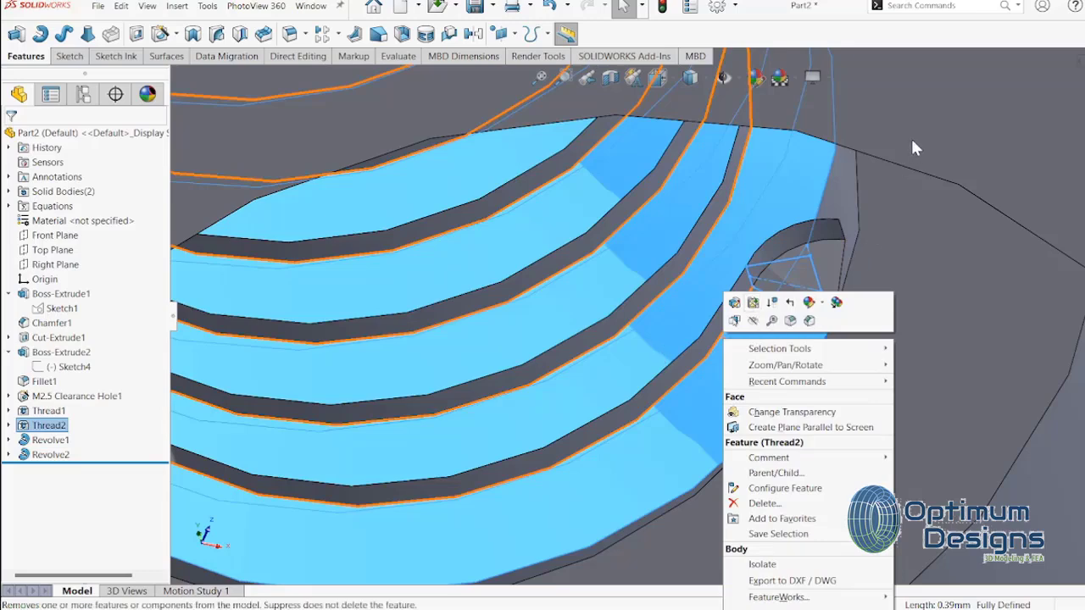
pyautogui.click(788, 133)
pyautogui.click(657, 77)
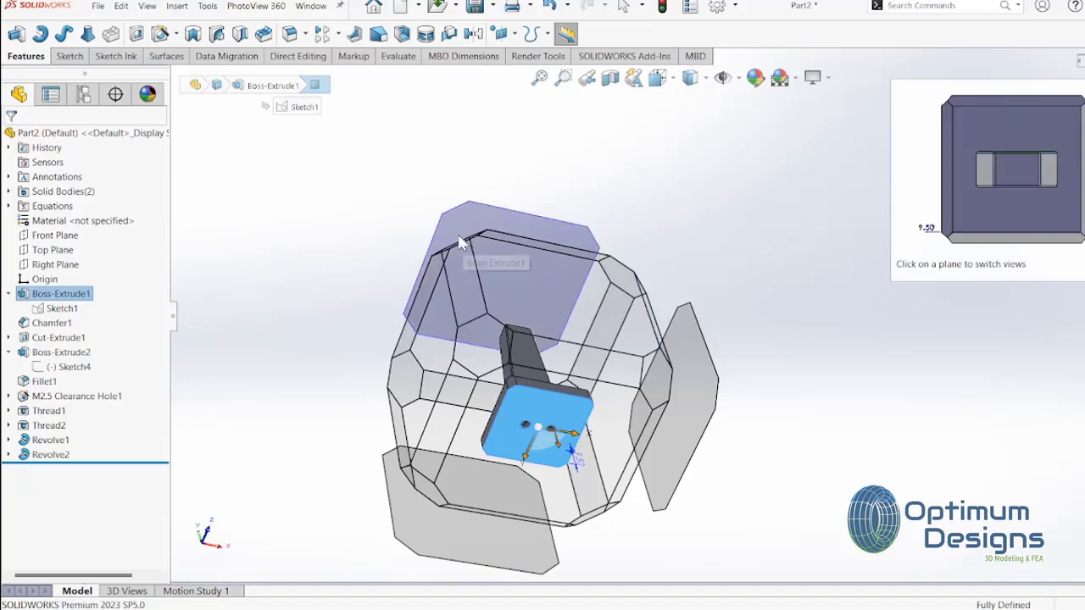
pyautogui.click(466, 246)
pyautogui.press('space')
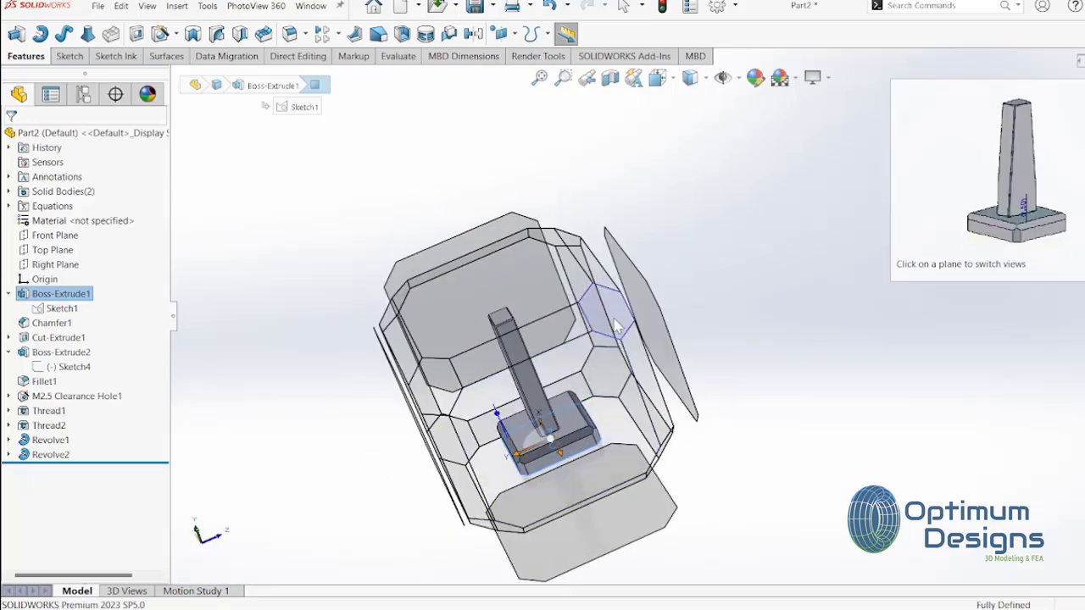
pyautogui.click(612, 313)
pyautogui.click(805, 322)
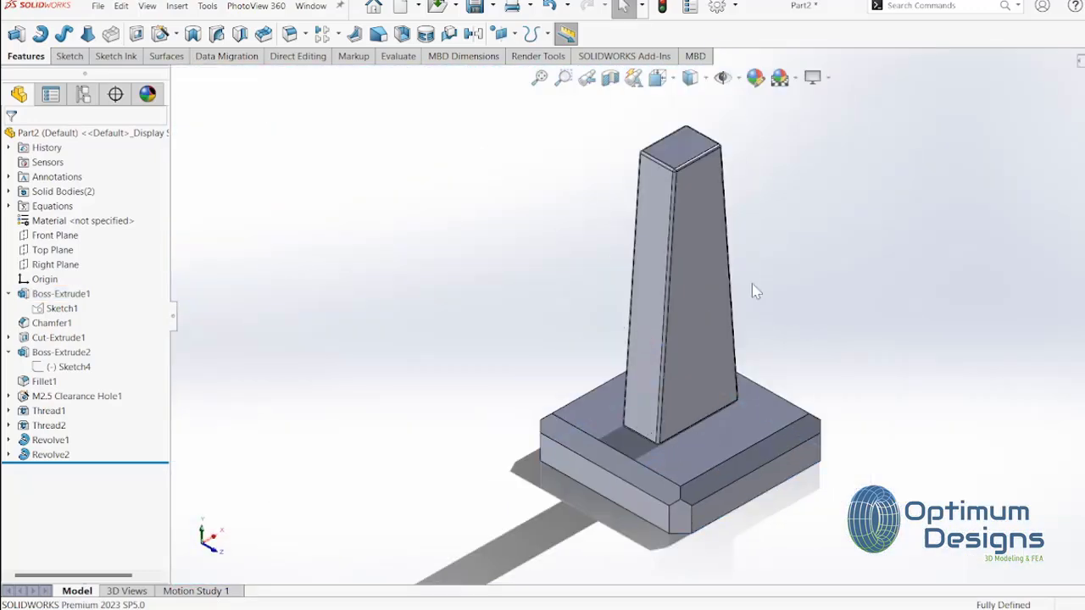
# Create a reversed Front Plane section view cutting through both threaded holes
pyautogui.click(609, 77)
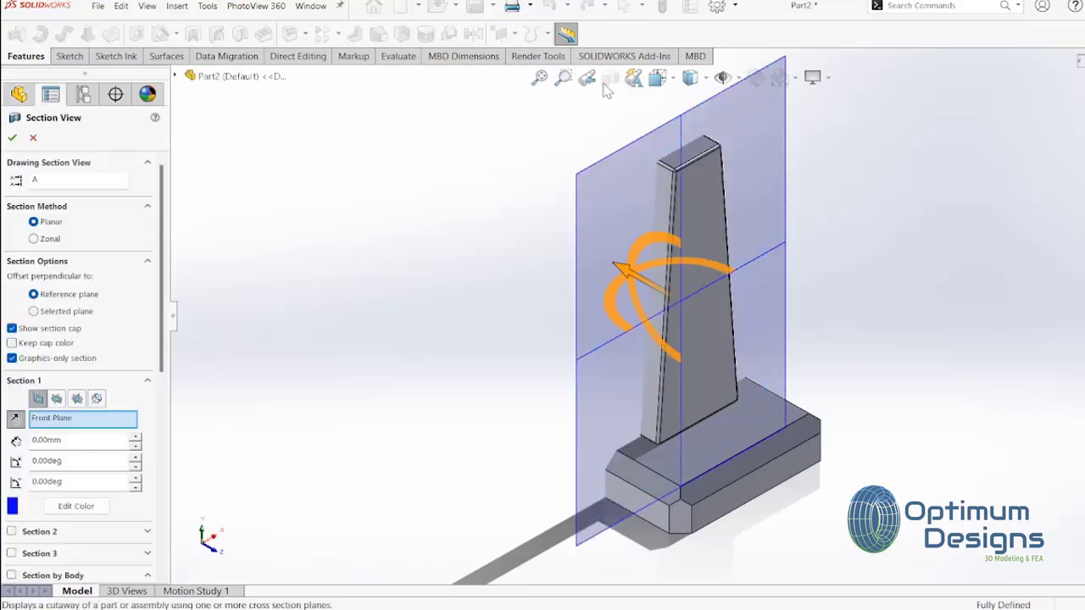
pyautogui.click(16, 419)
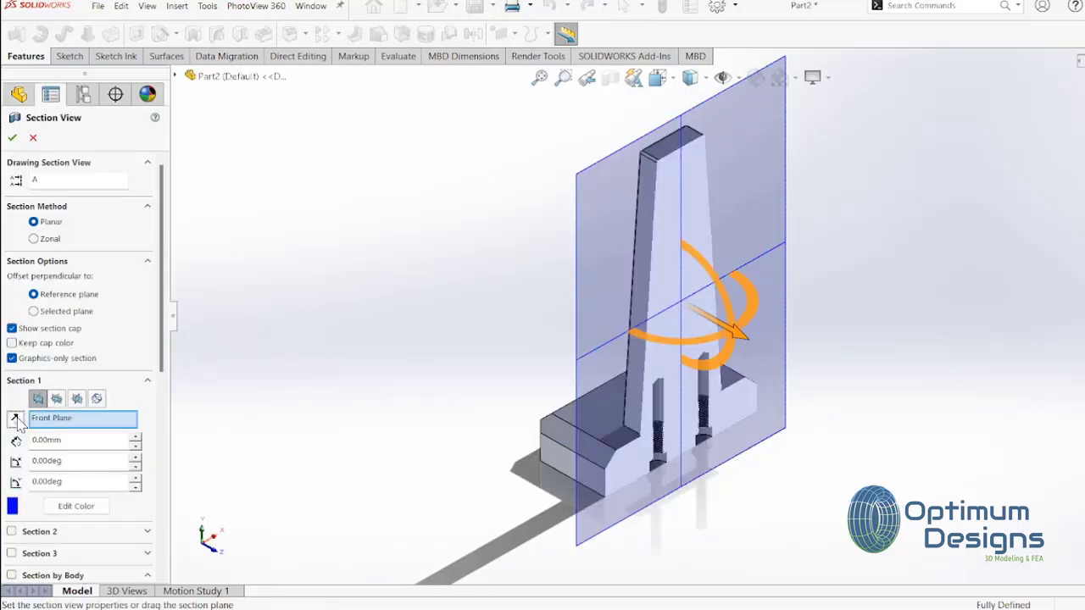
pyautogui.click(13, 137)
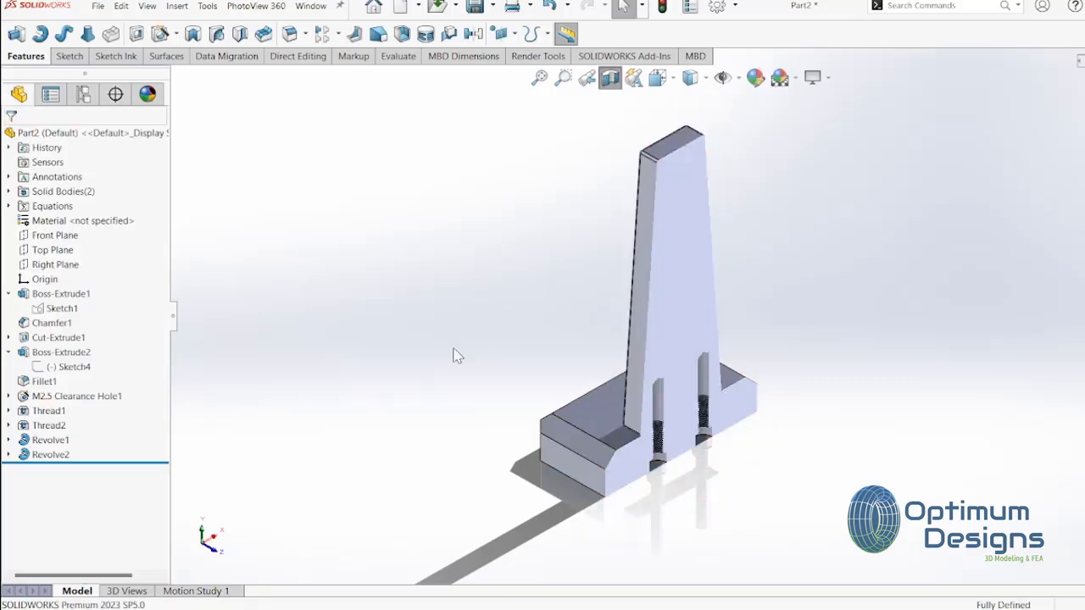
pyautogui.scroll(-2, 789, 460)
pyautogui.scroll(-2, 896, 475)
pyautogui.scroll(-2, 763, 424)
pyautogui.moveTo(757, 416); pyautogui.dragTo(733, 404, button='middle')
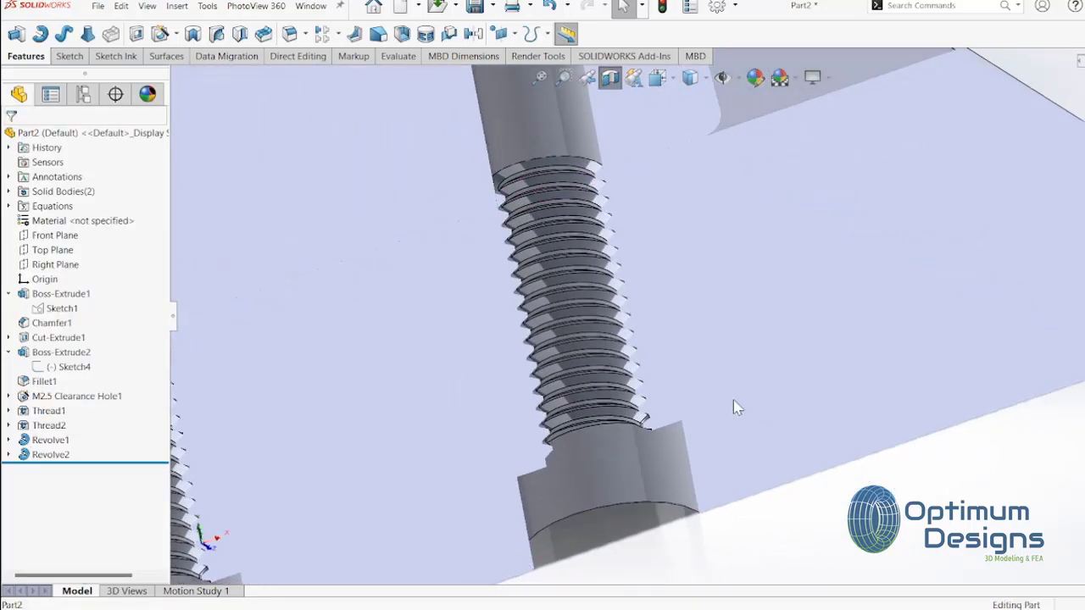
# Snap the sectioned part to the Front view and zoom on the threads
pyautogui.press('space')
pyautogui.click(619, 387)
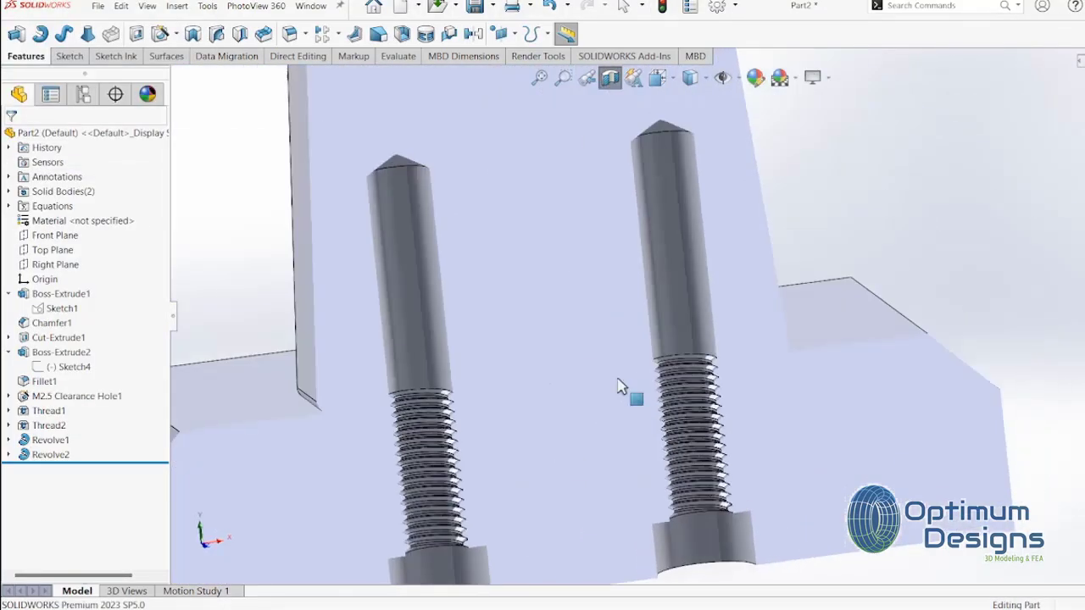
pyautogui.scroll(3, 734, 460)
pyautogui.scroll(-3, 654, 514)
pyautogui.scroll(-2, 666, 496)
pyautogui.scroll(3, 665, 495)
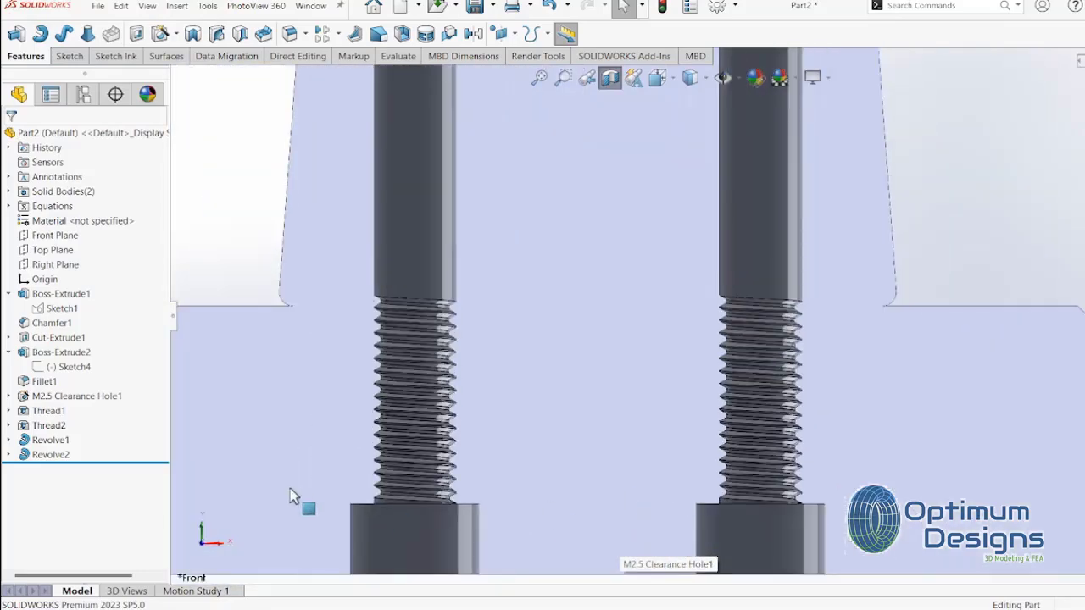
# Open Thread1 for editing and review its parameters
pyautogui.click(49, 411)
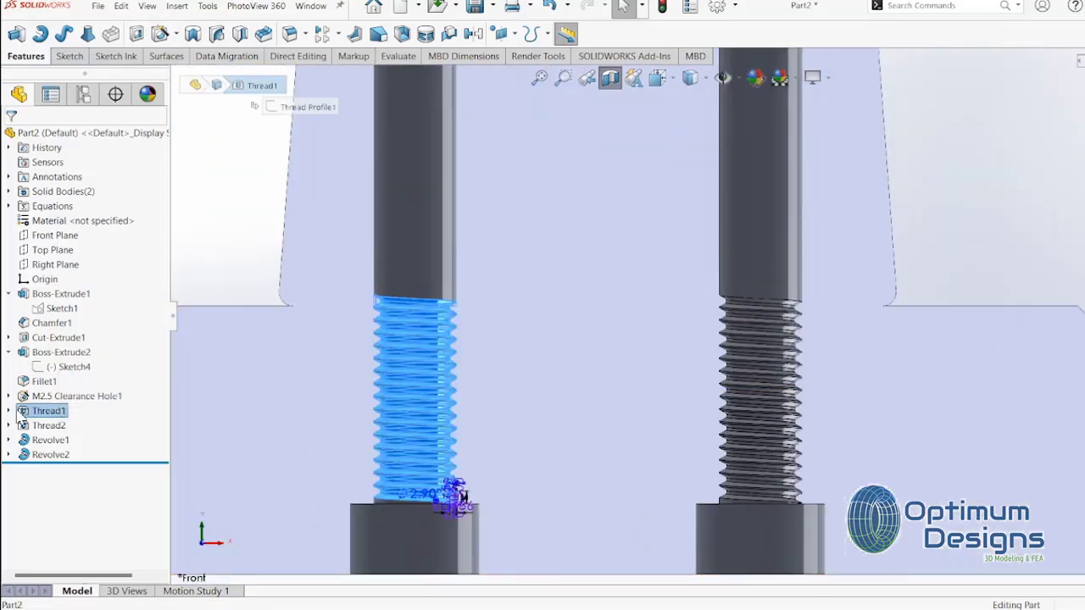
pyautogui.rightClick(32, 412)
pyautogui.click(43, 355)
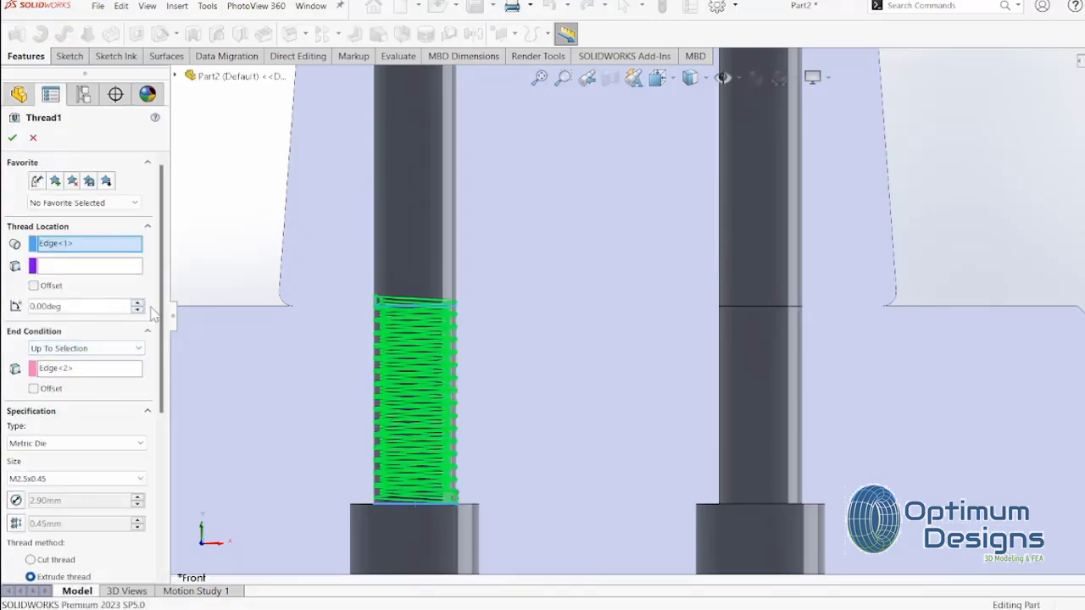
pyautogui.scroll(-2, 164, 312)
pyautogui.scroll(-1, 164, 317)
pyautogui.scroll(-1, 166, 356)
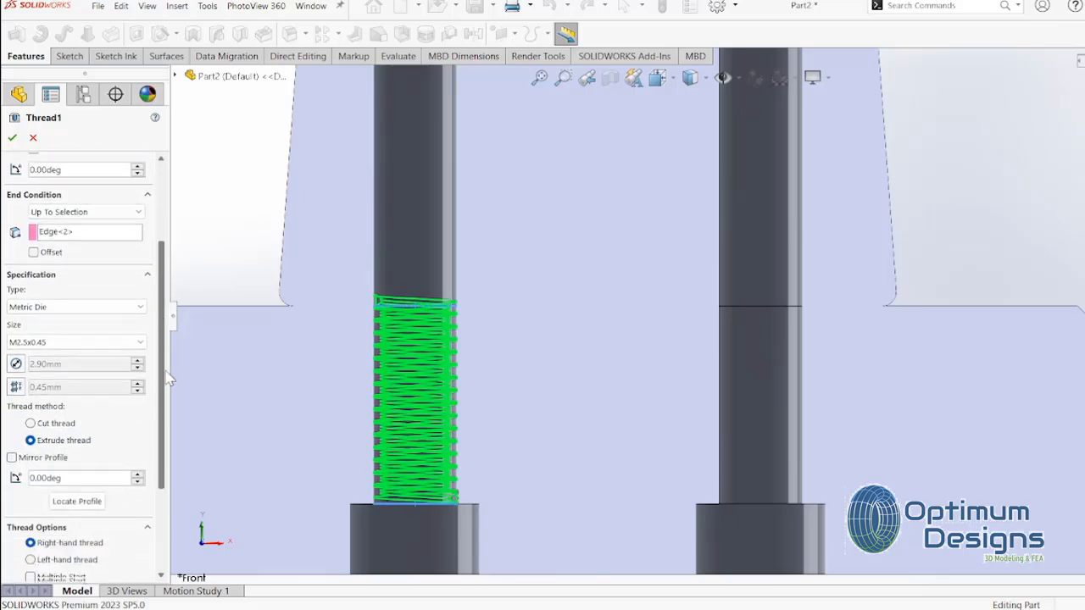
pyautogui.scroll(-1, 169, 386)
pyautogui.scroll(-1, 170, 415)
pyautogui.scroll(-1, 173, 445)
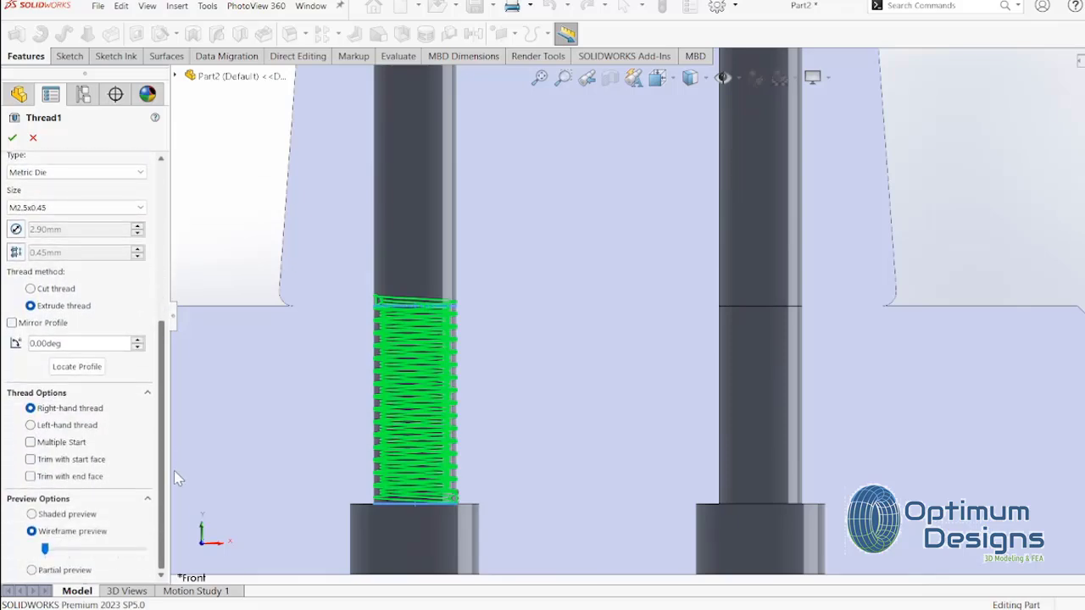
pyautogui.scroll(3, 174, 471)
pyautogui.scroll(1, 174, 390)
pyautogui.scroll(1, 173, 374)
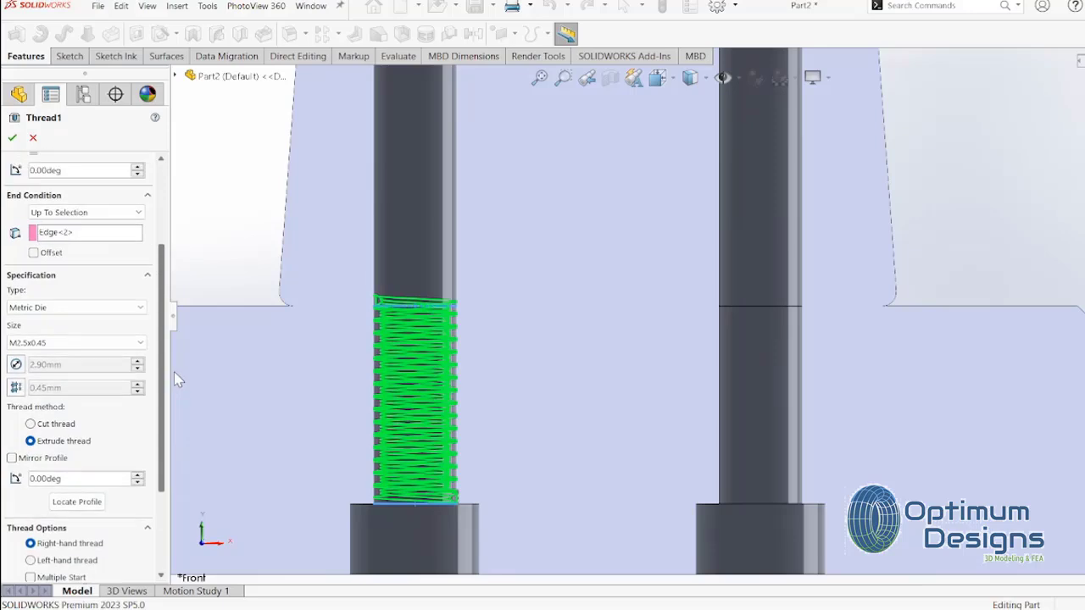
pyautogui.scroll(1, 175, 368)
pyautogui.scroll(1, 175, 339)
pyautogui.scroll(1, 177, 317)
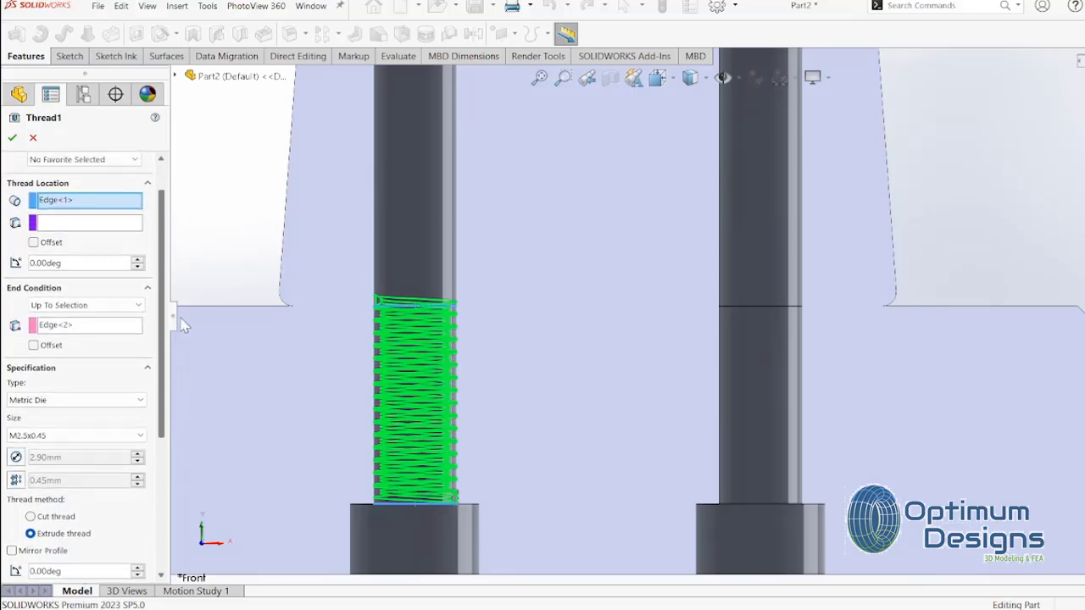
# Replace Thread1's end edge Edge<2> with the hole's Edge<3> and rebuild the feature
pyautogui.press('z')
pyautogui.click(97, 325)
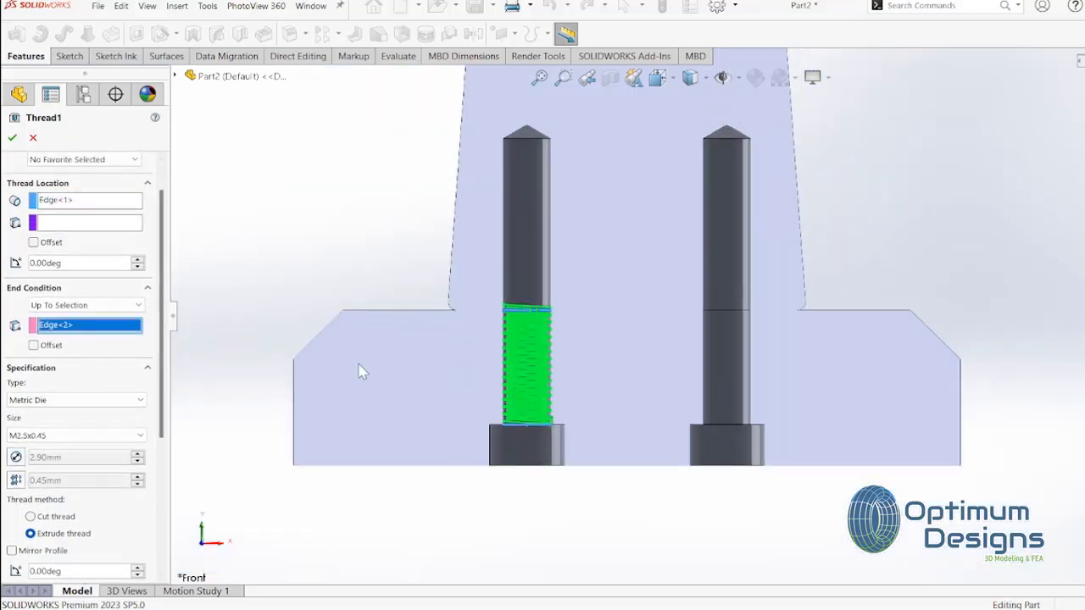
pyautogui.moveTo(359, 370)
pyautogui.mouseDown(button='middle')
pyautogui.moveTo(416, 327)
pyautogui.moveTo(395, 339)
pyautogui.moveTo(417, 310)
pyautogui.moveTo(399, 245)
pyautogui.moveTo(404, 126)
pyautogui.moveTo(413, 134)
pyautogui.mouseUp(button='middle')
pyautogui.scroll(-5, 508, 263)
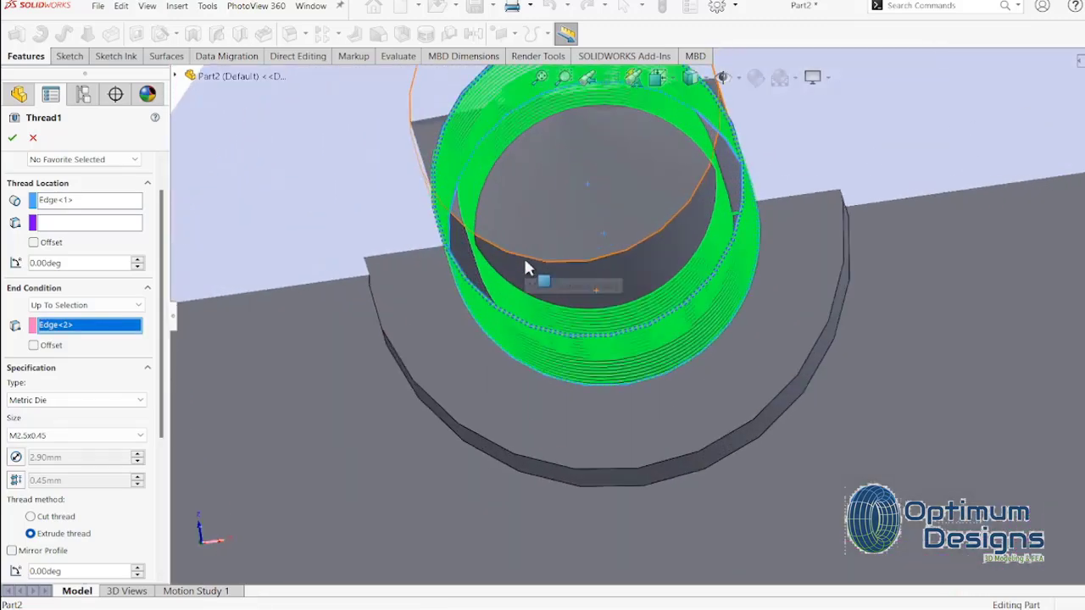
pyautogui.scroll(-2, 550, 261)
pyautogui.click(582, 262)
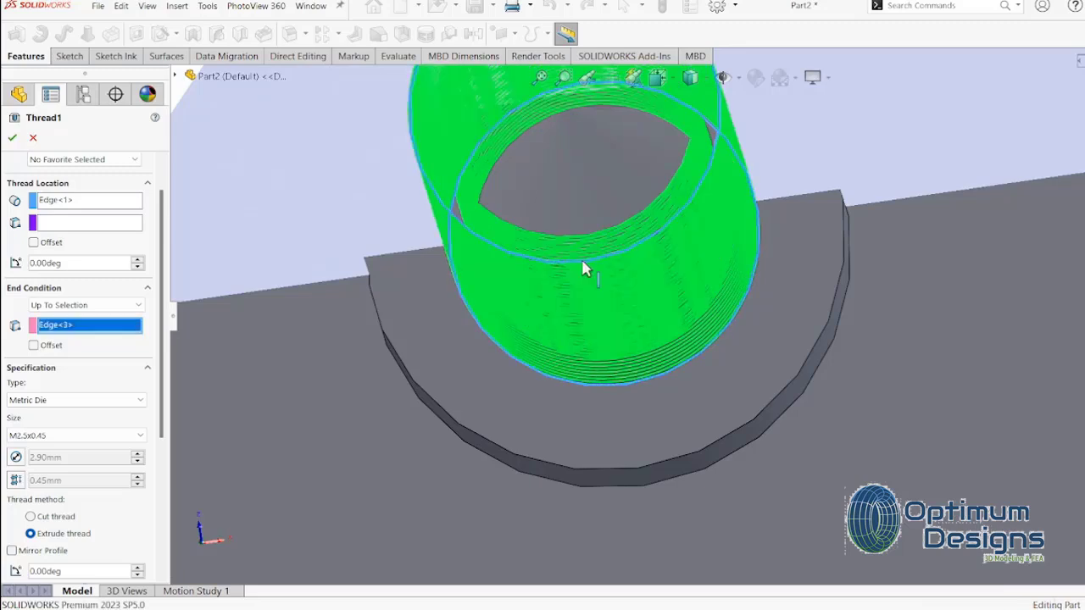
pyautogui.click(11, 137)
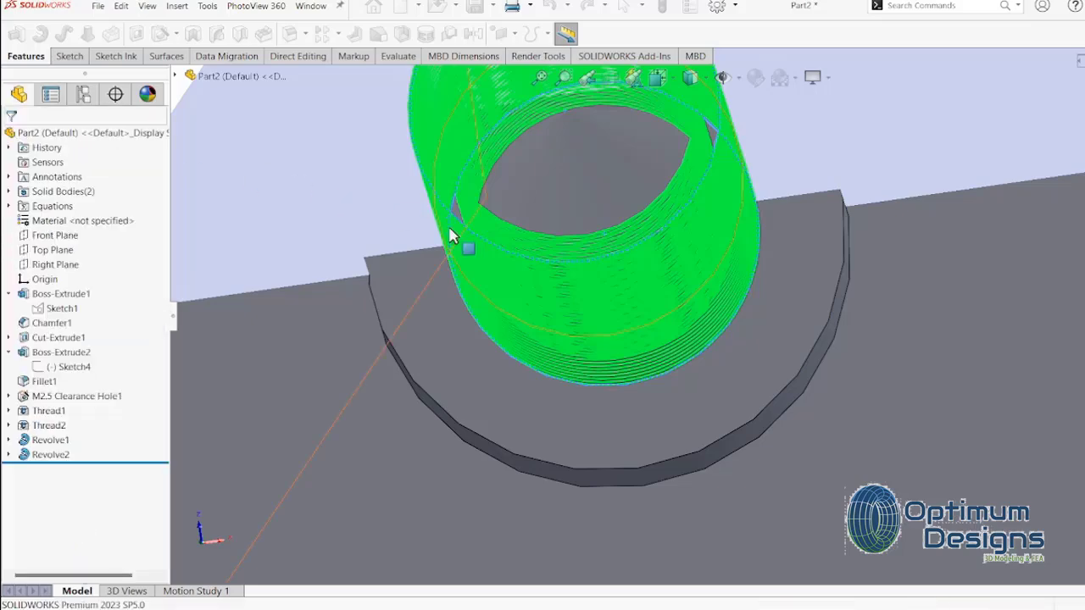
pyautogui.scroll(3, 517, 250)
pyautogui.scroll(2, 629, 242)
pyautogui.scroll(-3, 899, 286)
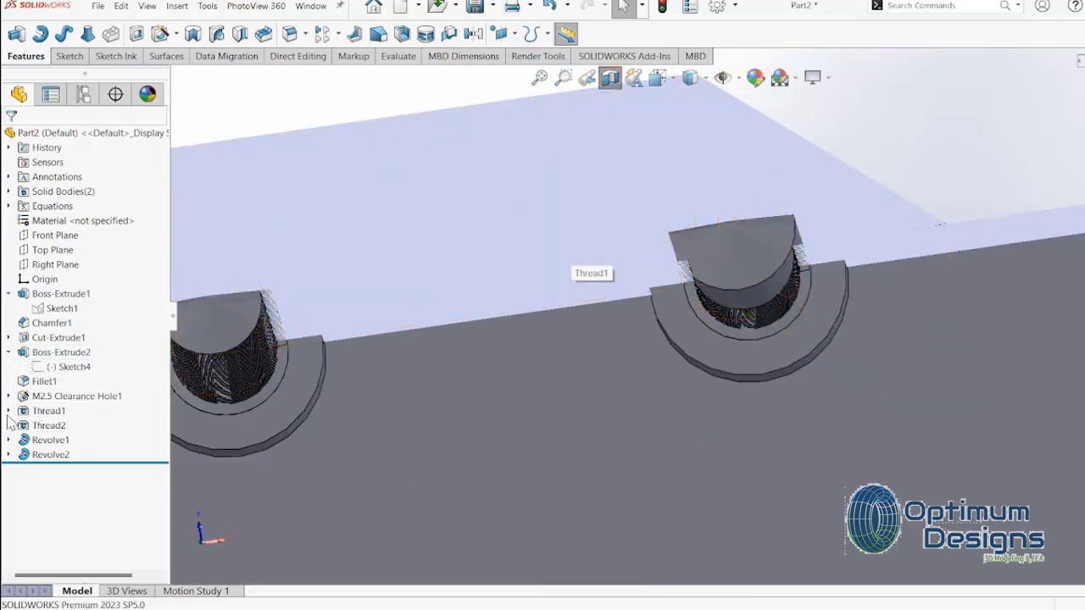
# Edit Thread2, clearing its end edge and re-picking the right boss's upper circular edge (Edge<3>)
pyautogui.click(39, 425)
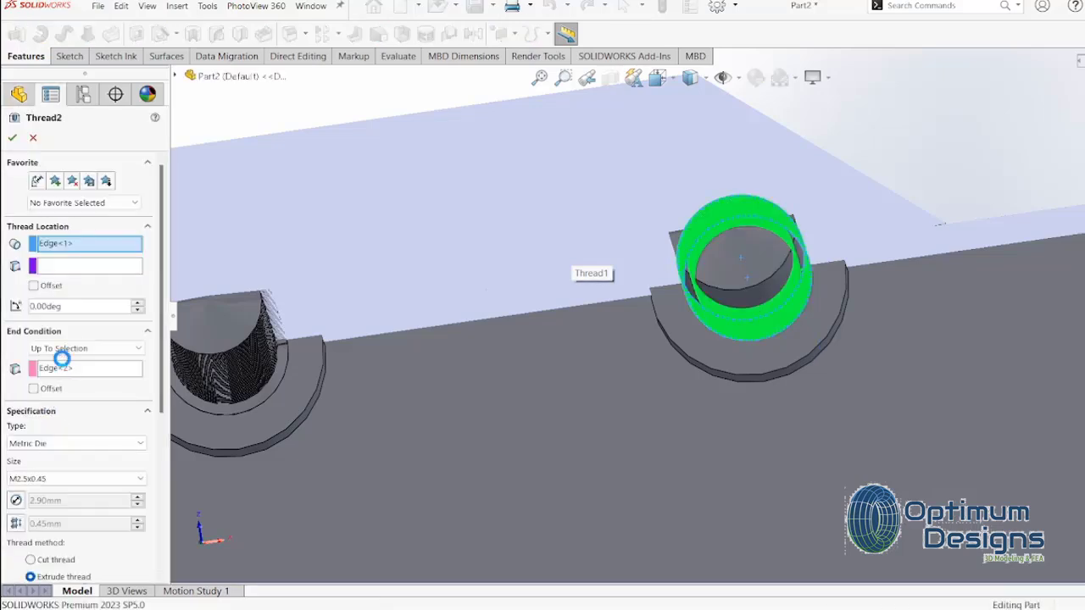
pyautogui.click(58, 368)
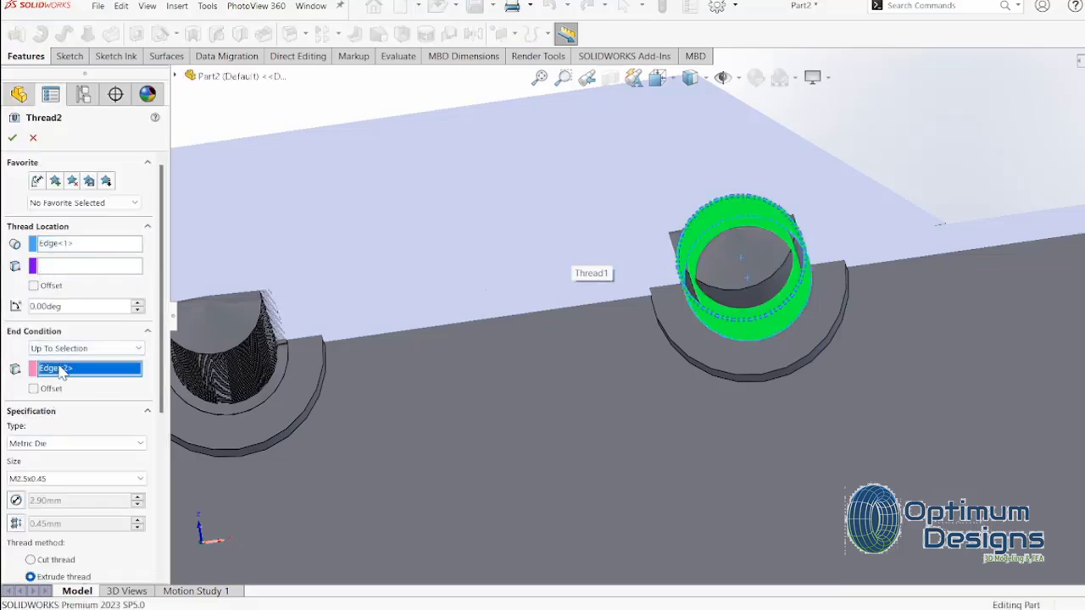
pyautogui.press('Delete')
pyautogui.scroll(-3, 860, 243)
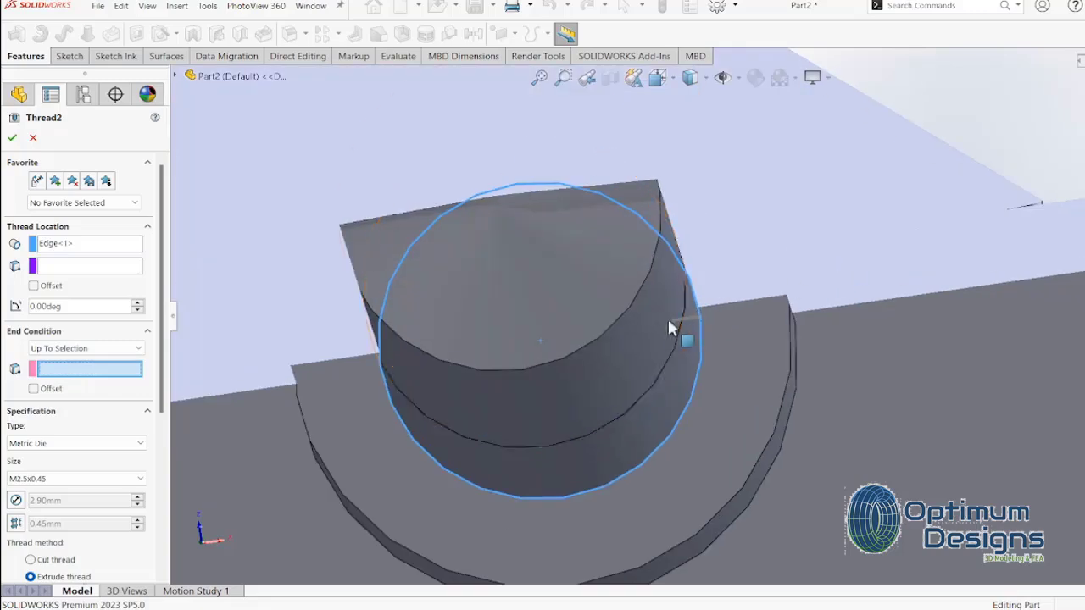
pyautogui.click(619, 318)
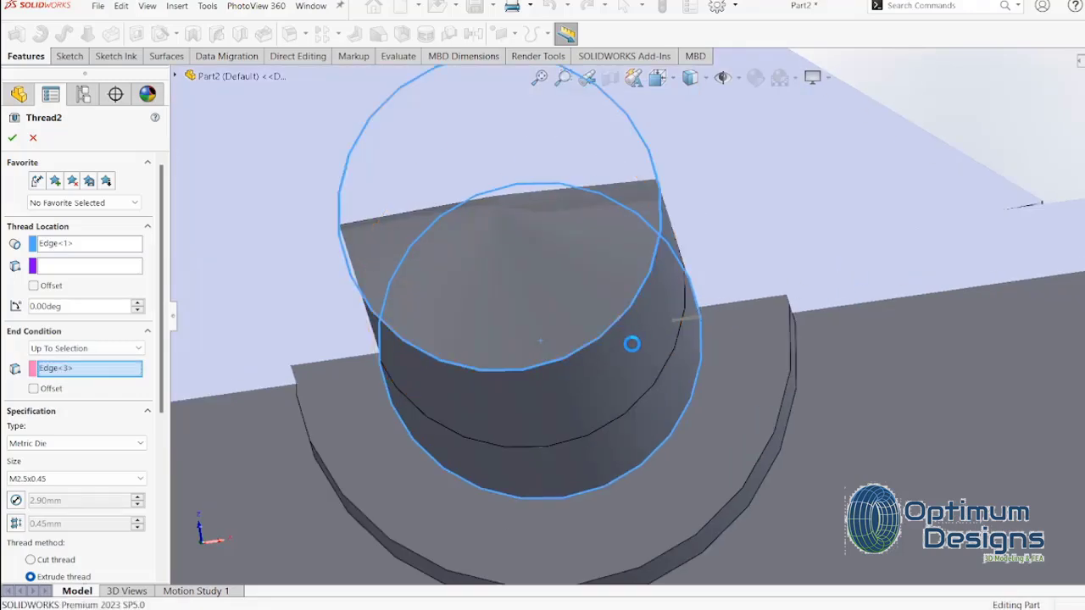
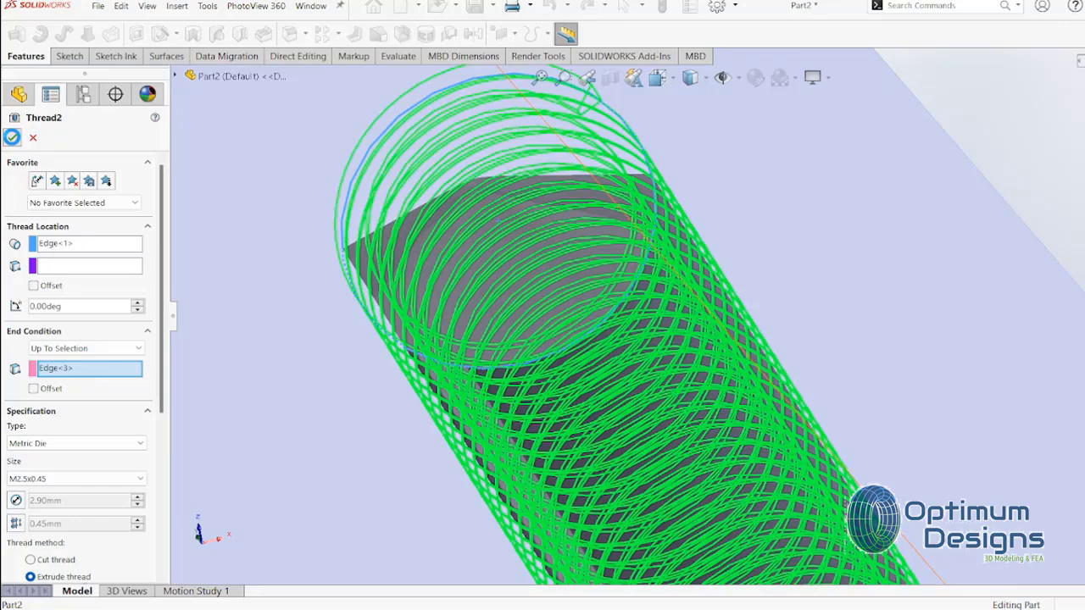
# Accept Thread2 and inspect the modelled screw threads in the front view
pyautogui.click(12, 137)
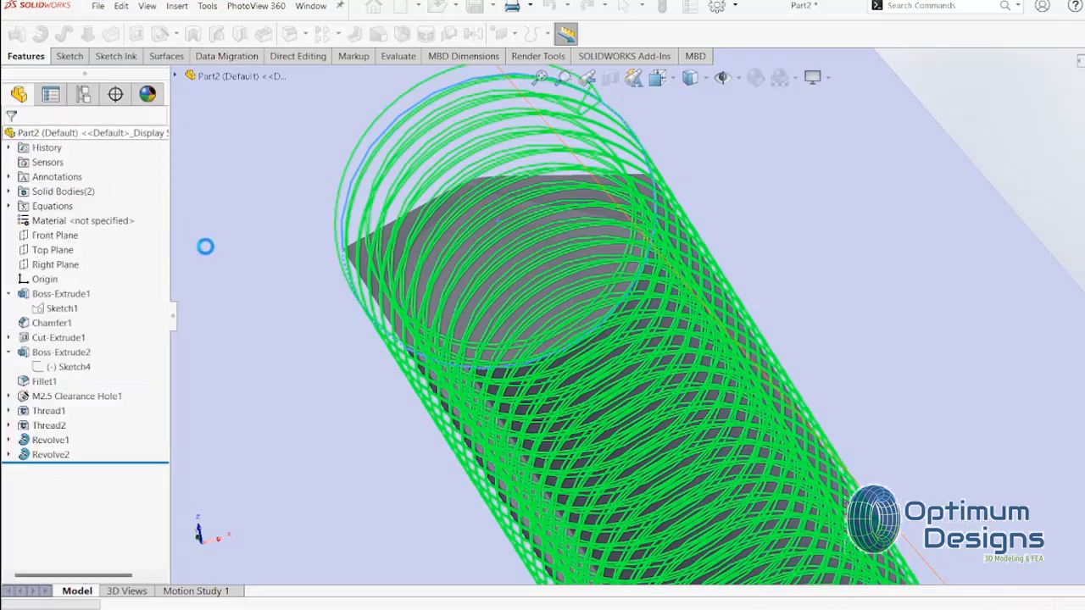
pyautogui.scroll(-2, 480, 305)
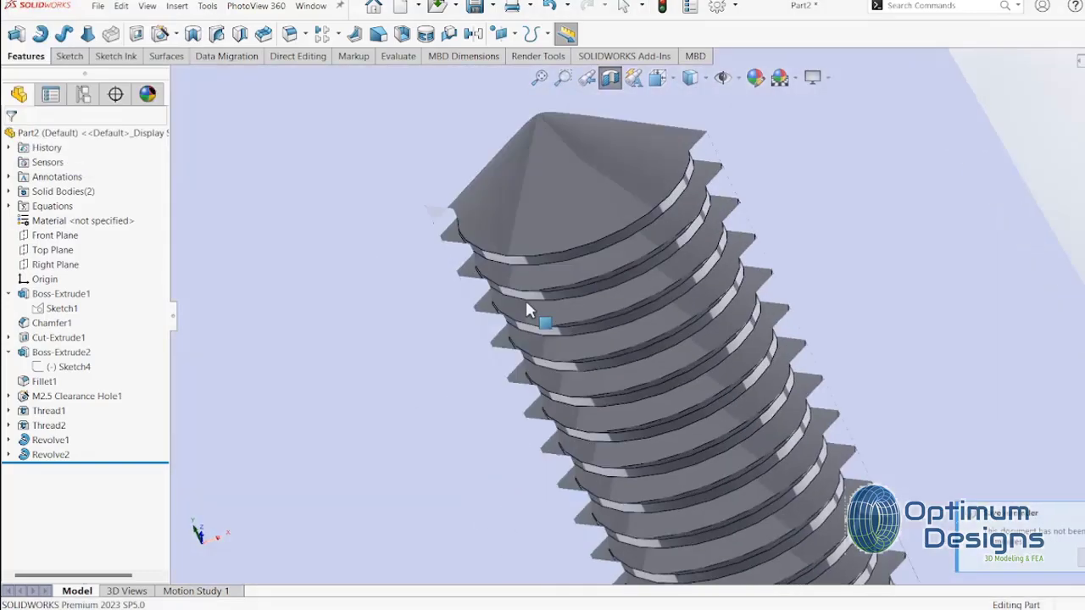
pyautogui.hotkey('ctrl', '1')
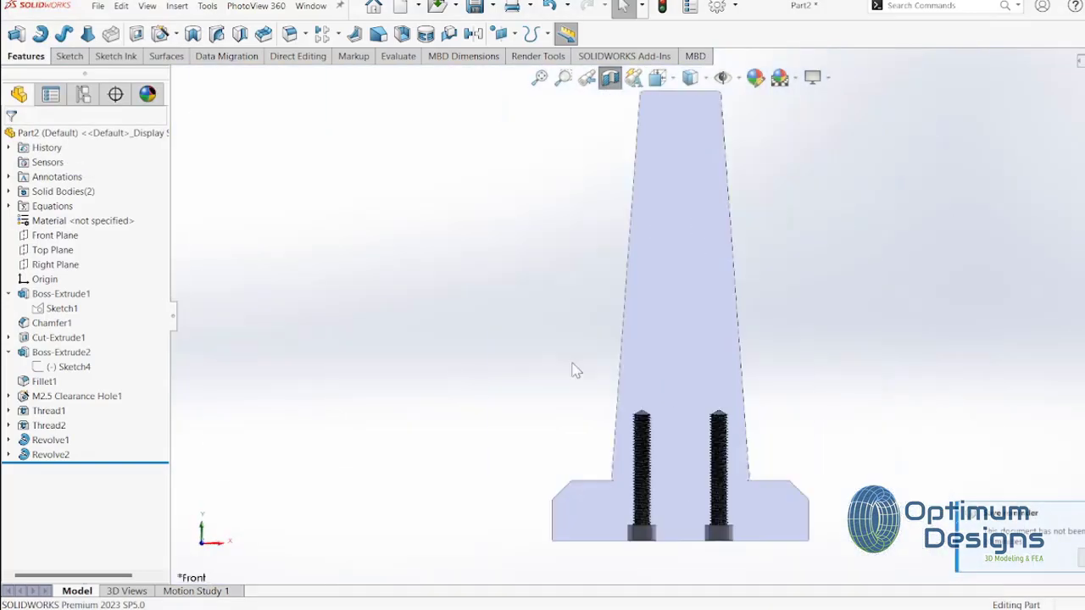
pyautogui.scroll(-3, 816, 442)
pyautogui.scroll(-3, 738, 472)
pyautogui.scroll(-1, 720, 460)
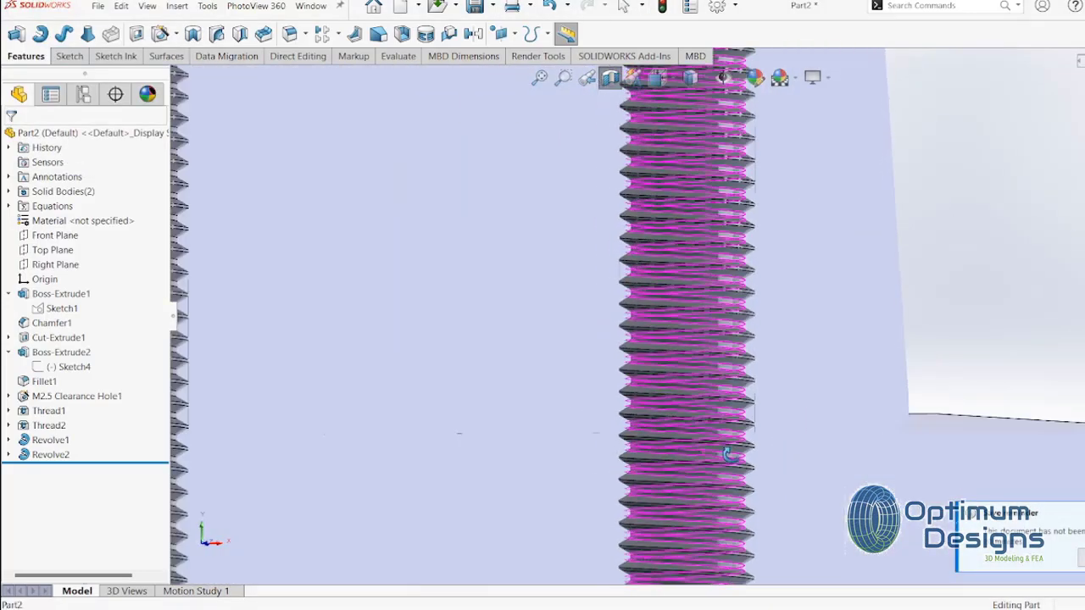
pyautogui.scroll(1, 726, 452)
# Switch to isometric view and turn off the section view to show the whole part
pyautogui.hotkey('ctrl', '7')
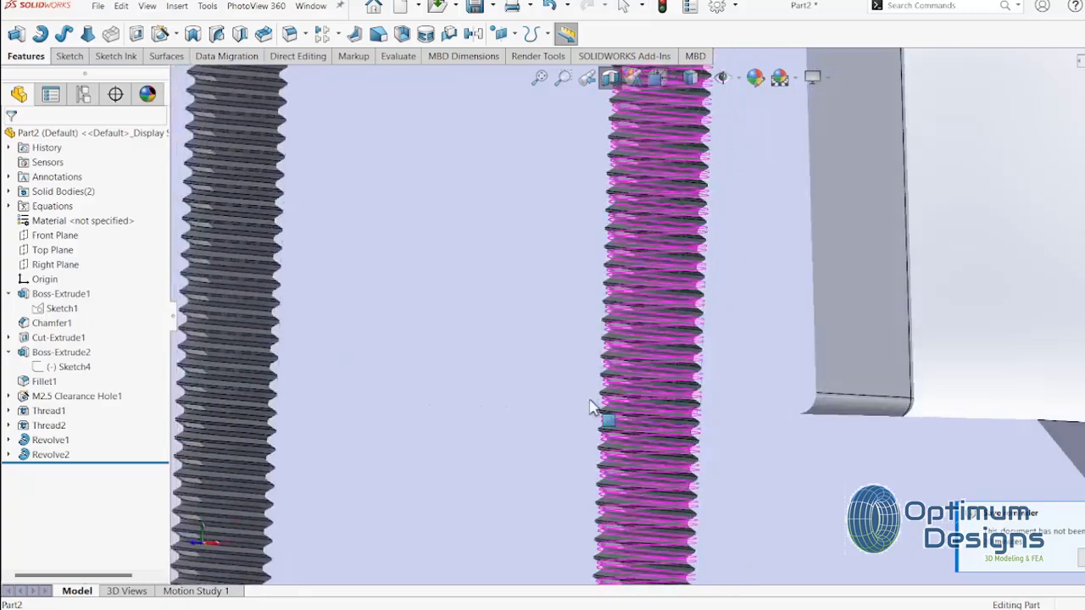
pyautogui.press('space')
pyautogui.click(499, 295)
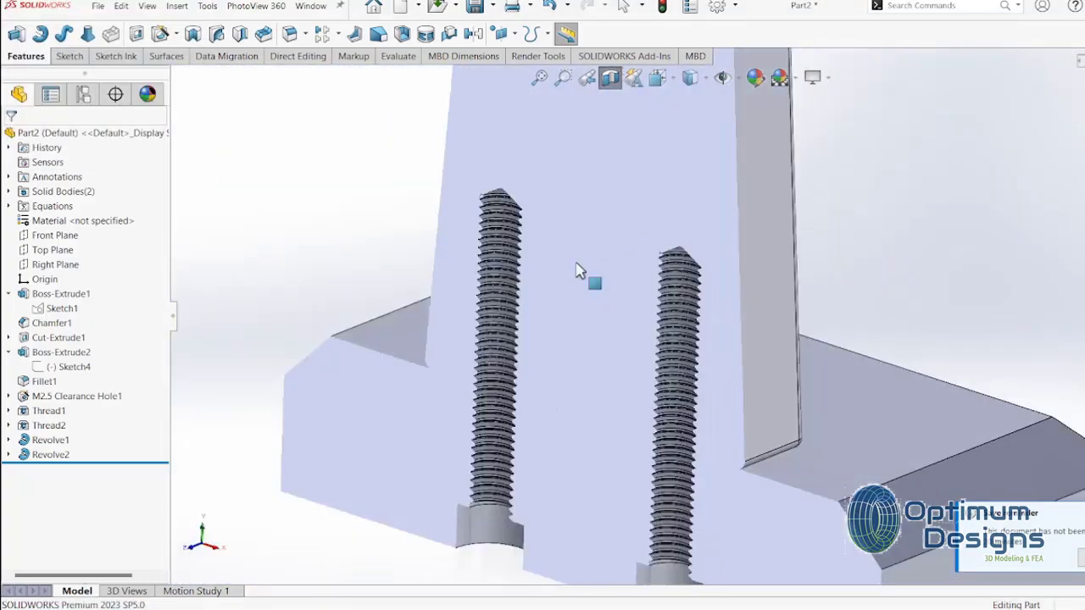
pyautogui.click(610, 79)
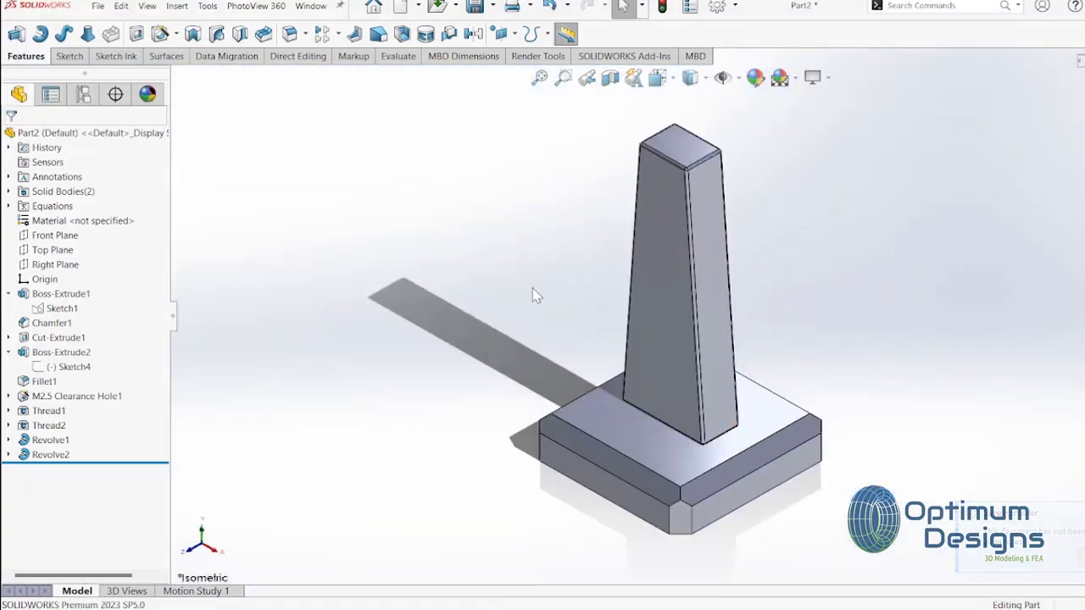
pyautogui.moveTo(534, 297)
pyautogui.mouseDown(button='middle')
pyautogui.moveTo(527, 288)
pyautogui.moveTo(532, 295)
pyautogui.mouseUp(button='middle')
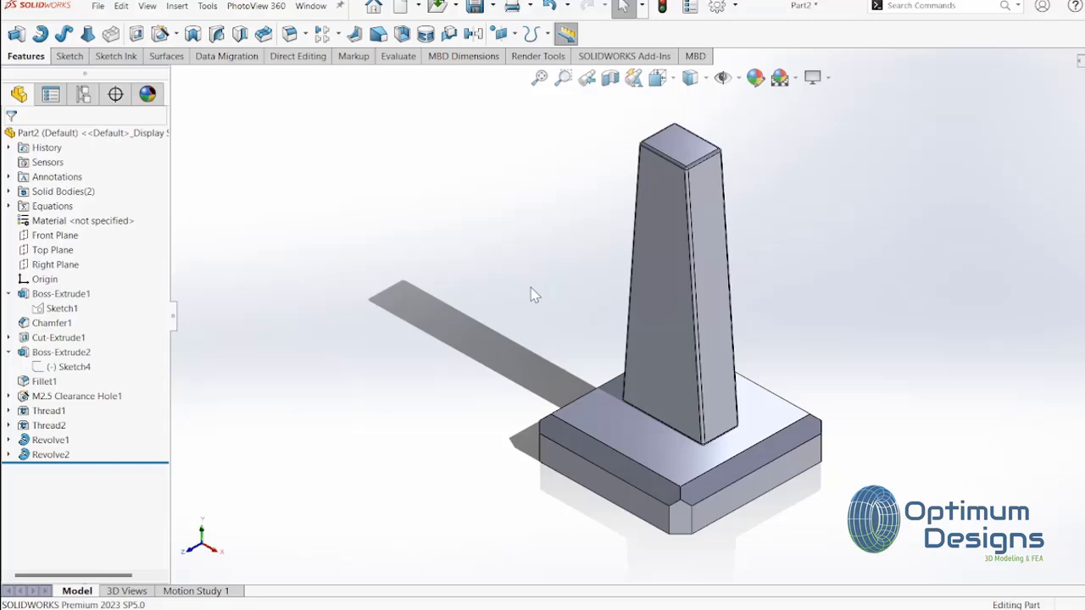
# Save the part under the file name Base in the Steam-Engine folder
pyautogui.click(471, 7)
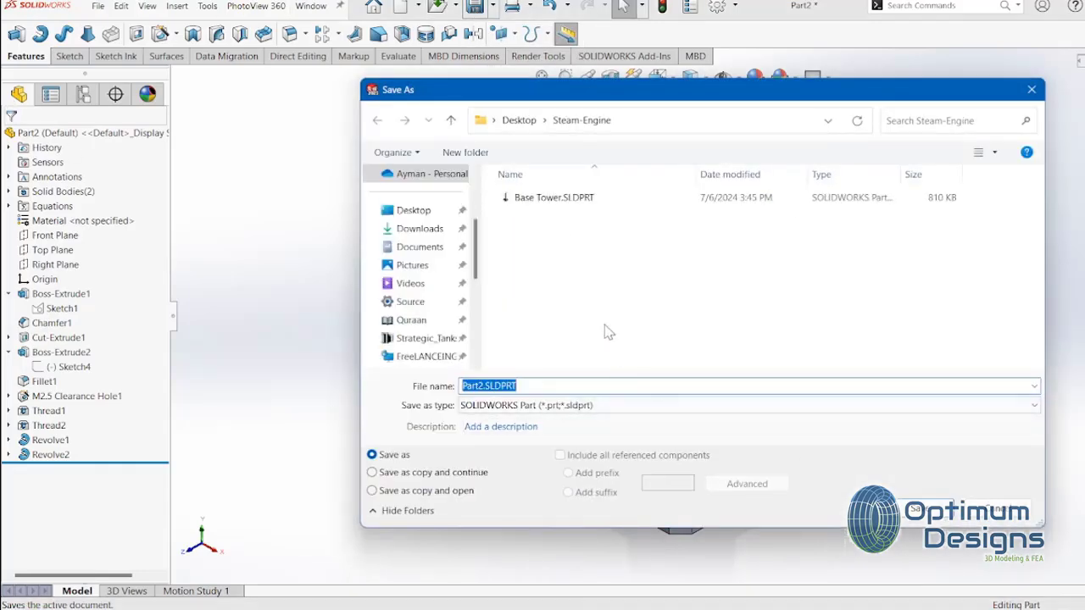
pyautogui.write('Base')
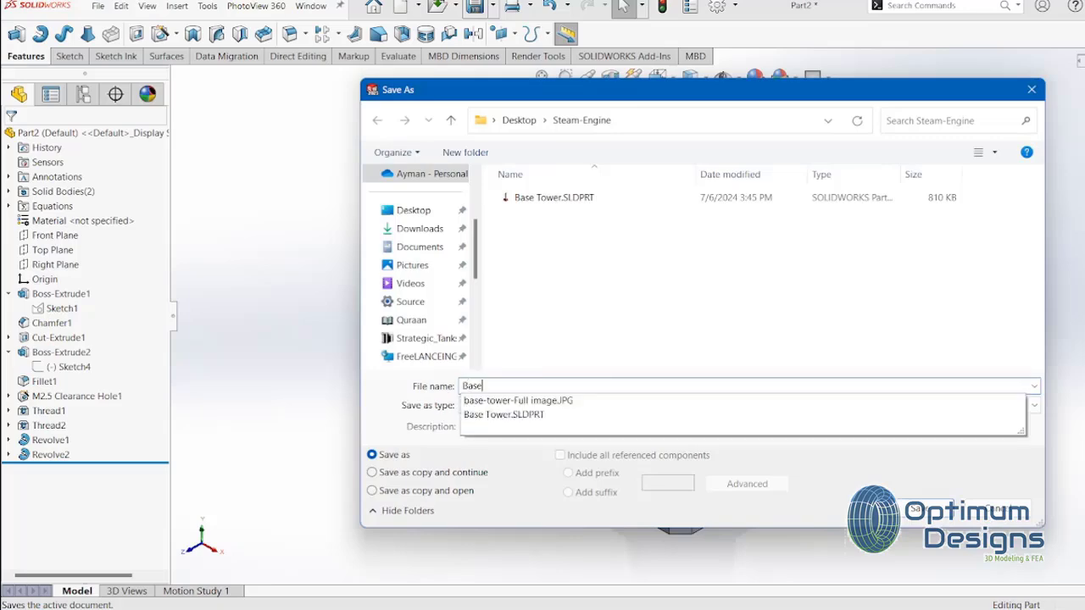
pyautogui.press('Return')
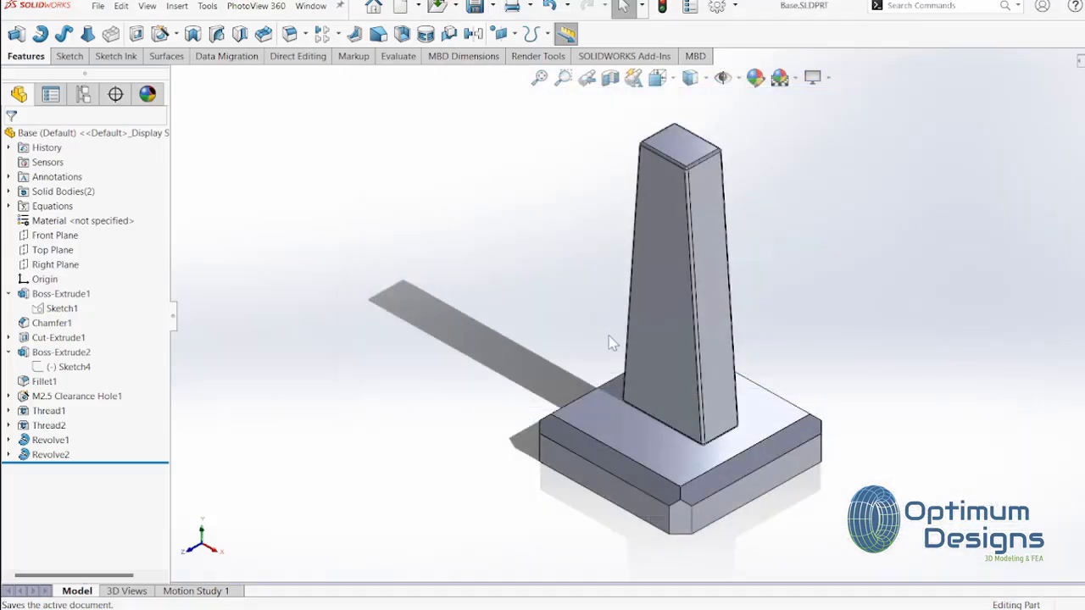
pyautogui.click(653, 322)
pyautogui.click(629, 445)
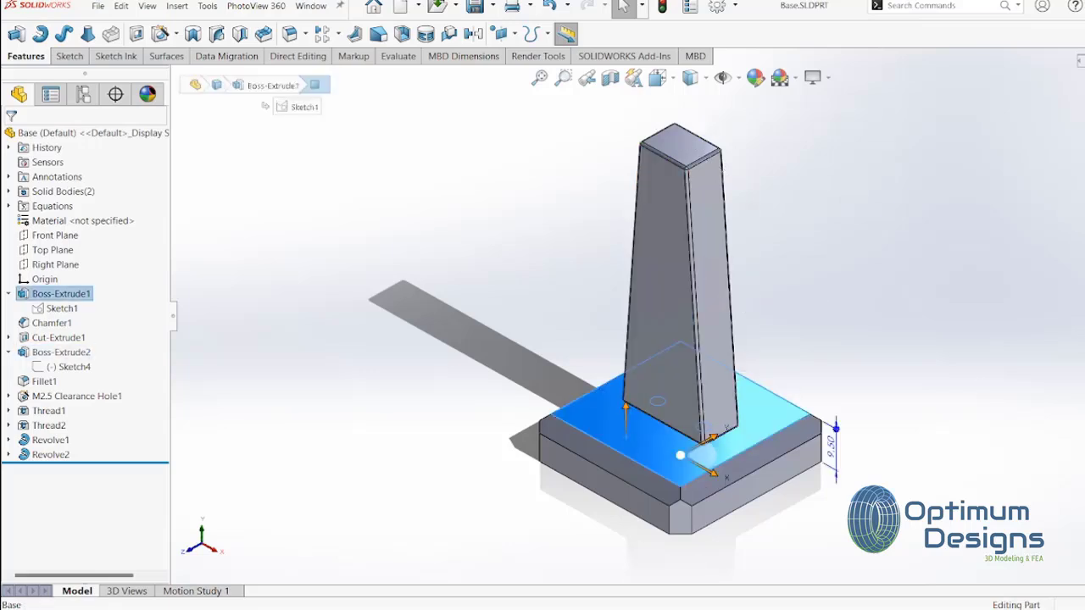
pyautogui.press('Escape')
pyautogui.click(1079, 61)
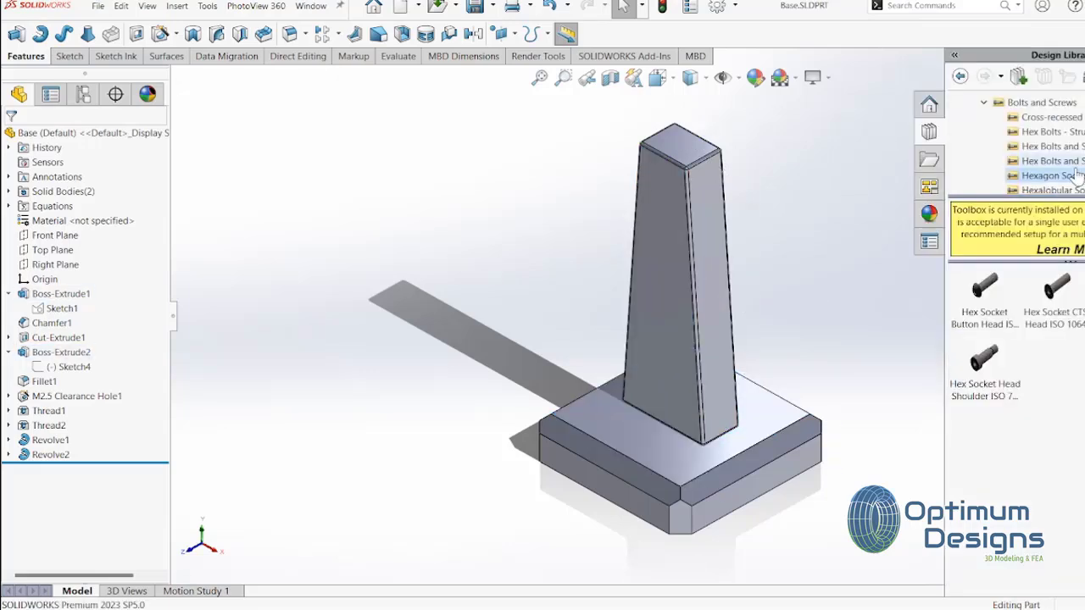
pyautogui.click(975, 149)
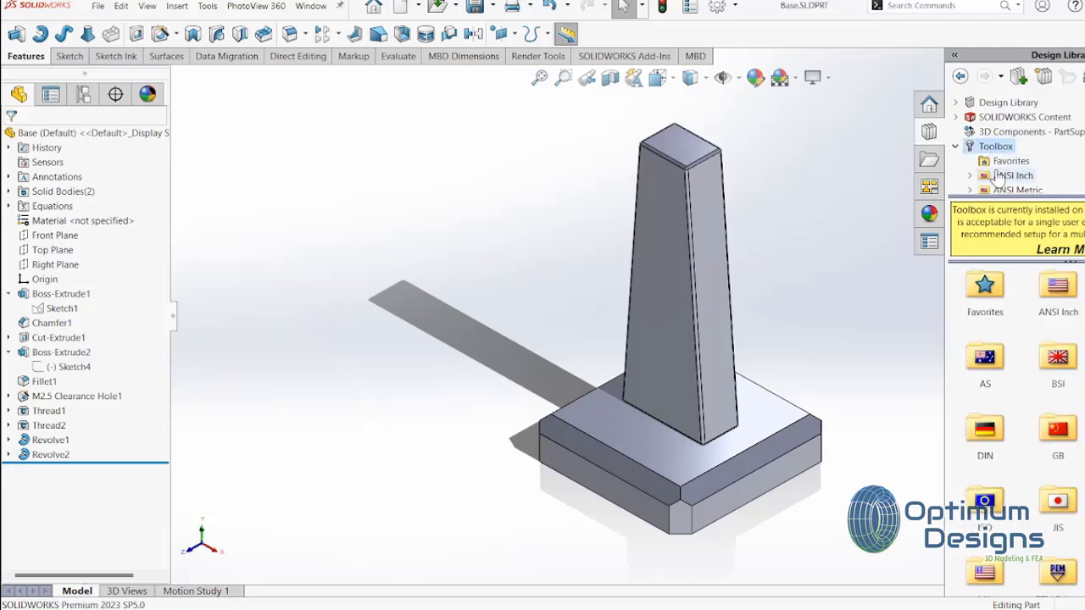
pyautogui.scroll(-1, 1048, 171)
pyautogui.scroll(-1, 1048, 172)
pyautogui.scroll(-1, 1047, 171)
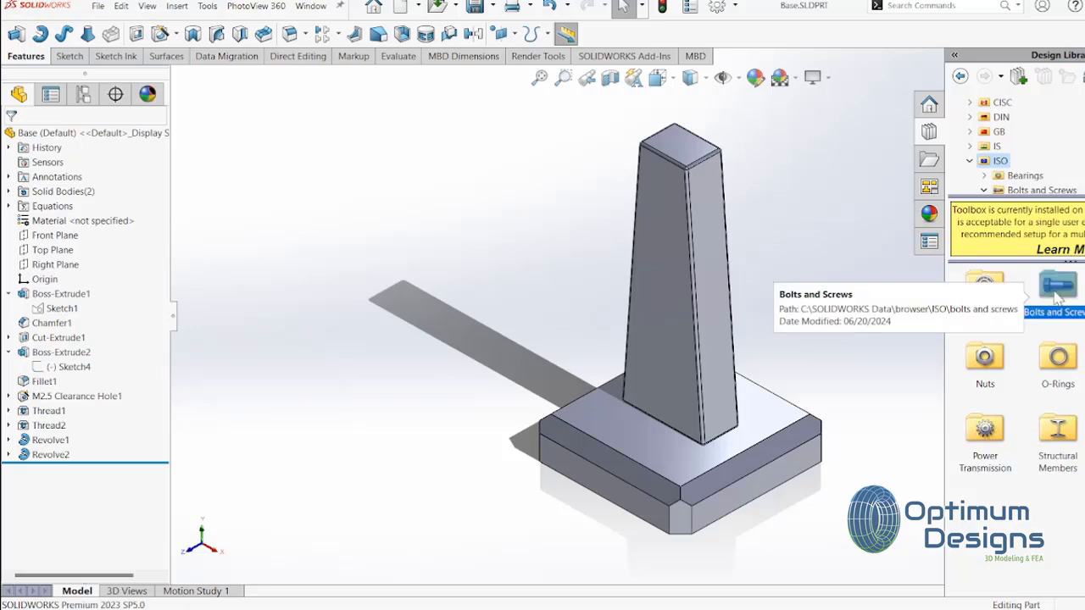
pyautogui.doubleClick(1056, 288)
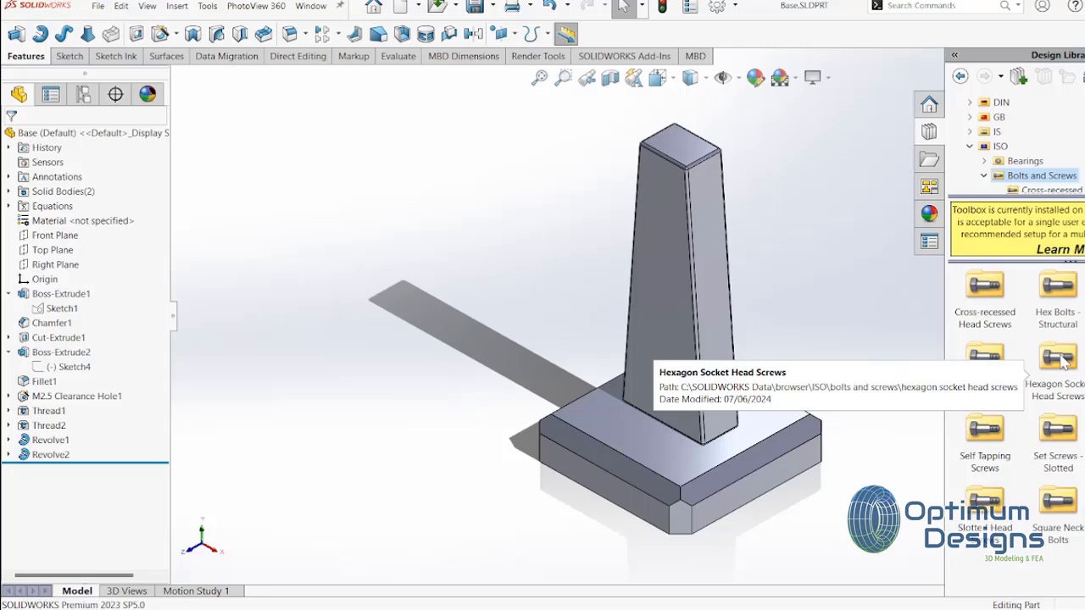
pyautogui.click(1063, 360)
pyautogui.doubleClick(1062, 360)
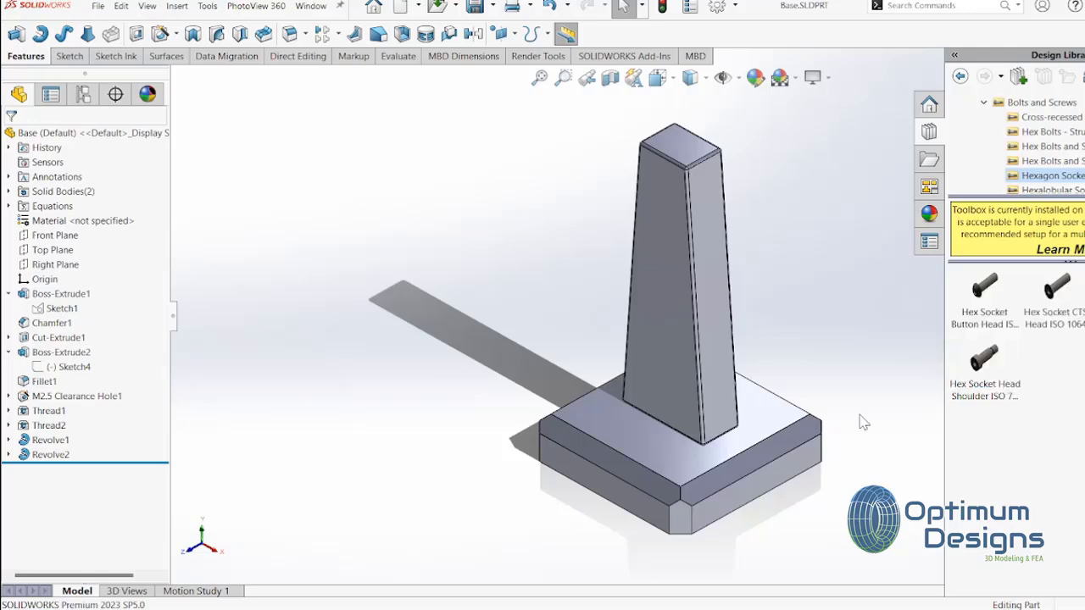
pyautogui.moveTo(819, 458)
pyautogui.mouseDown(button='middle')
pyautogui.moveTo(695, 370)
pyautogui.moveTo(735, 319)
pyautogui.mouseUp(button='middle')
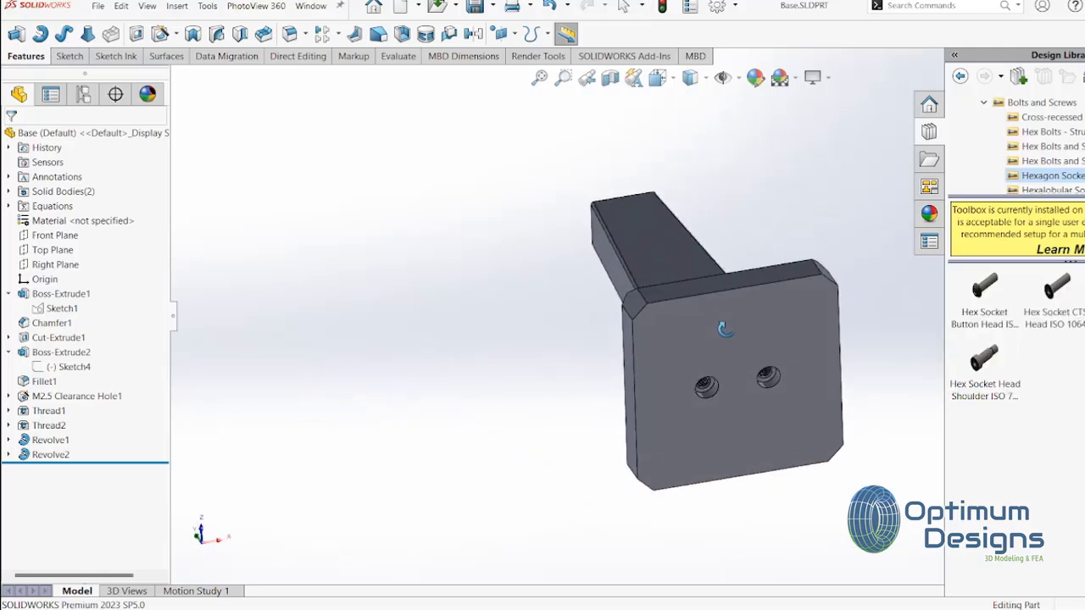
pyautogui.scroll(-4, 824, 409)
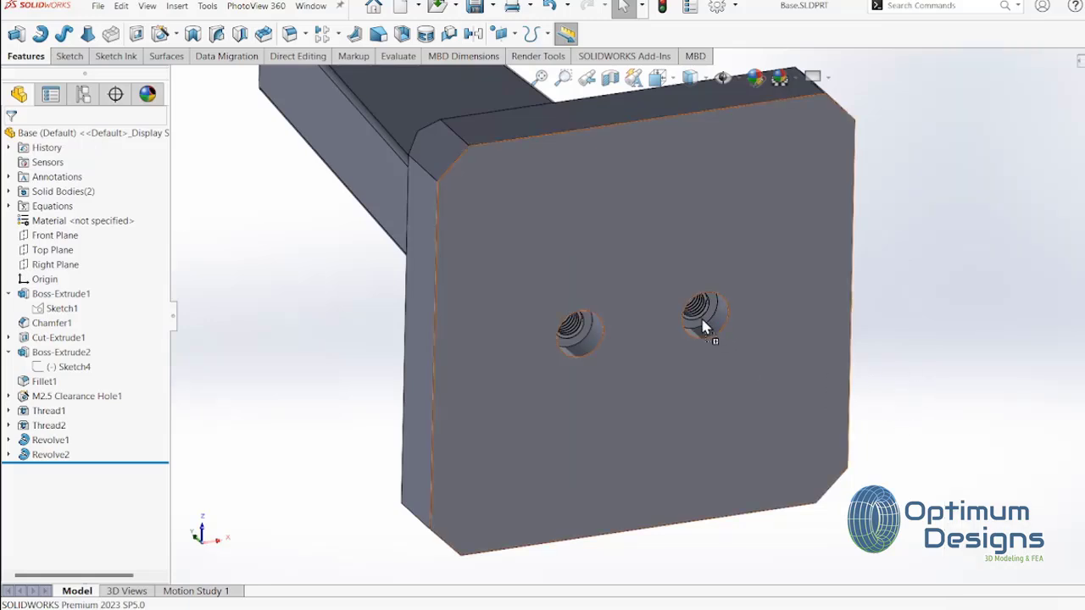
pyautogui.moveTo(925, 376); pyautogui.dragTo(933, 386)
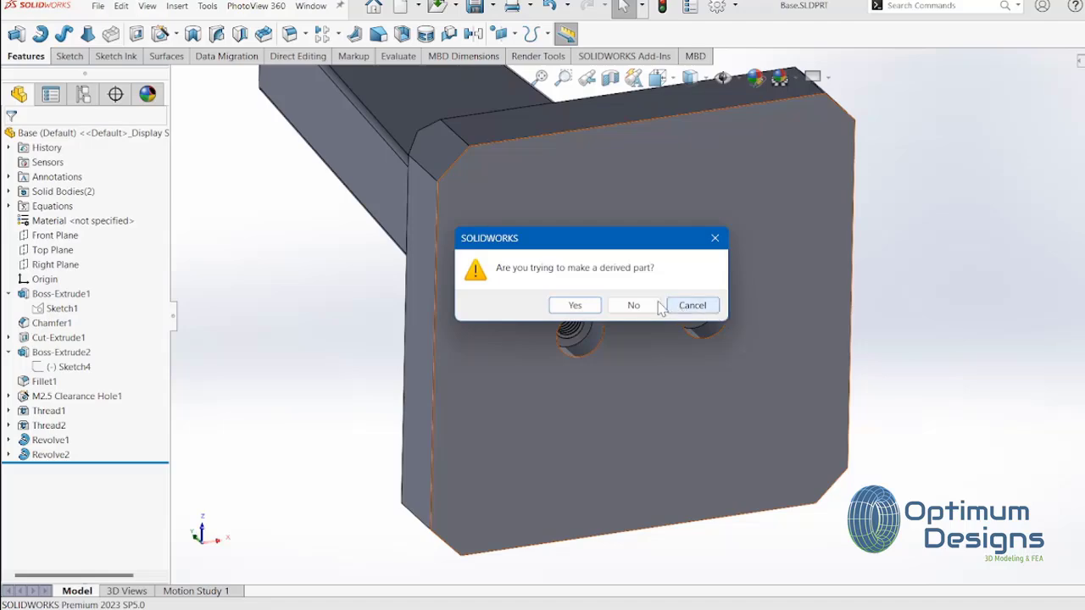
pyautogui.click(658, 306)
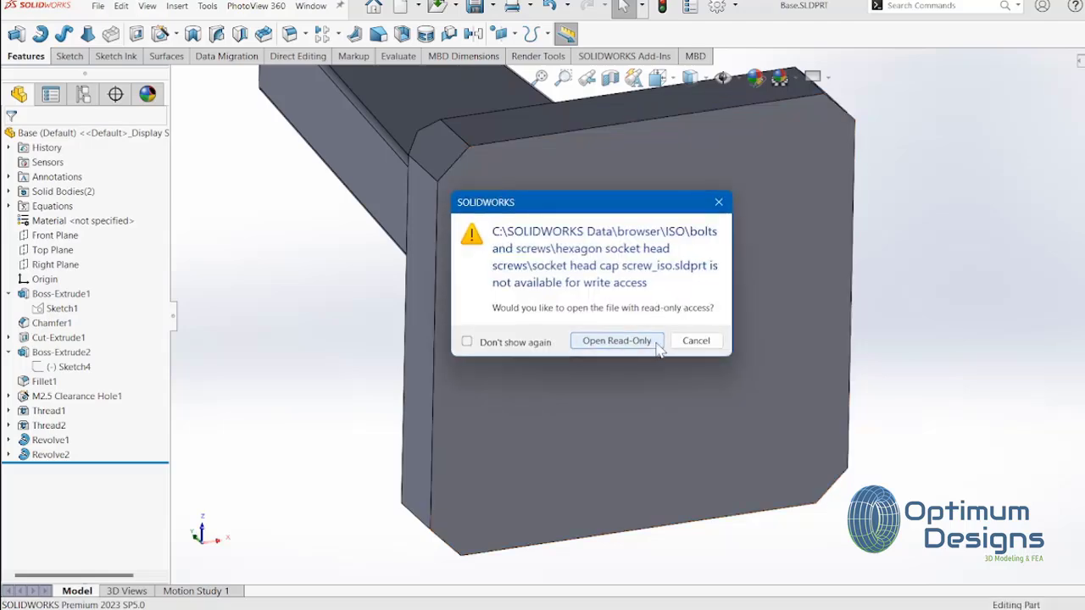
pyautogui.click(686, 350)
pyautogui.moveTo(686, 350); pyautogui.dragTo(438, 24, button='middle')
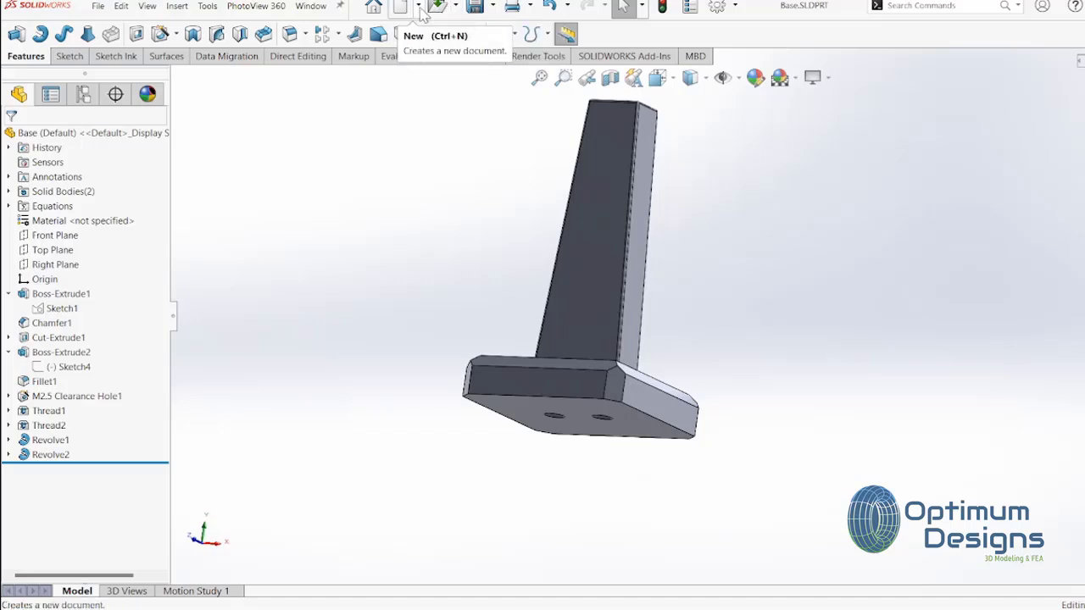
# Make a new assembly from the part, showing coordinate systems and placing Base at the origin
pyautogui.click(418, 6)
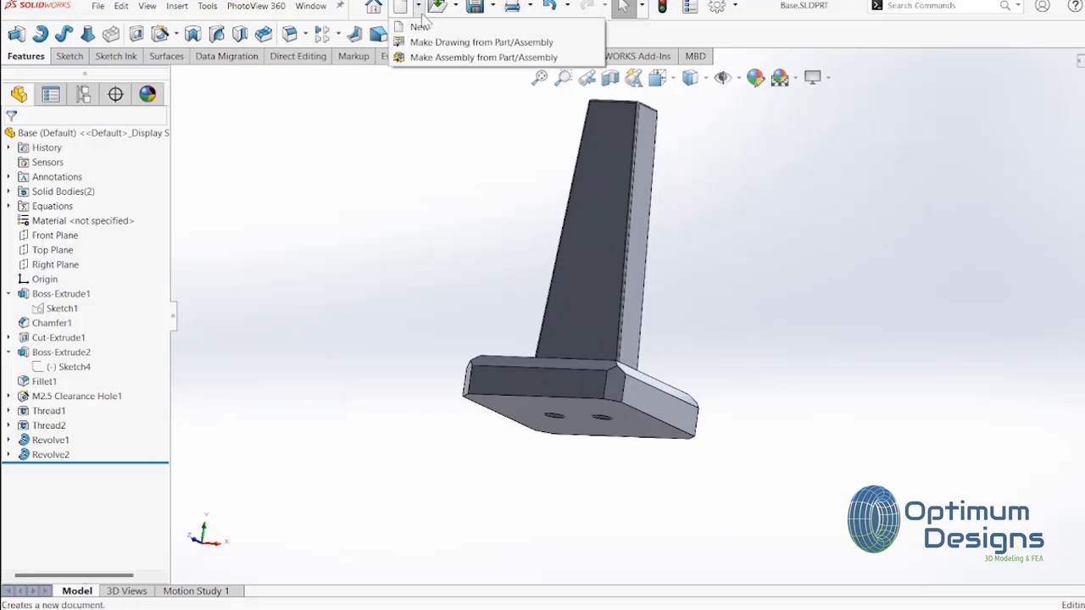
pyautogui.click(426, 62)
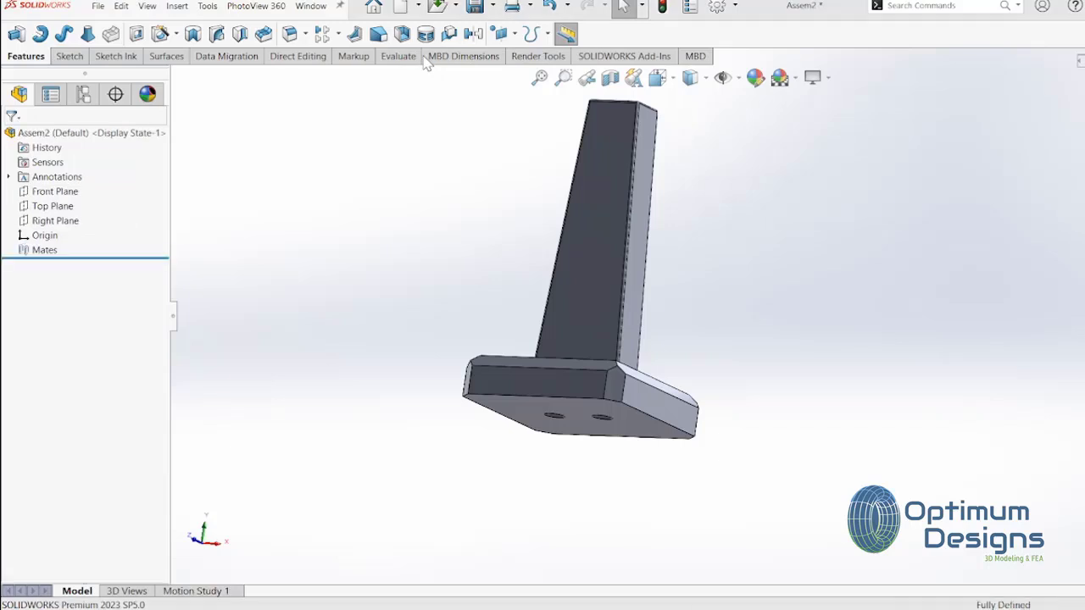
pyautogui.click(725, 60)
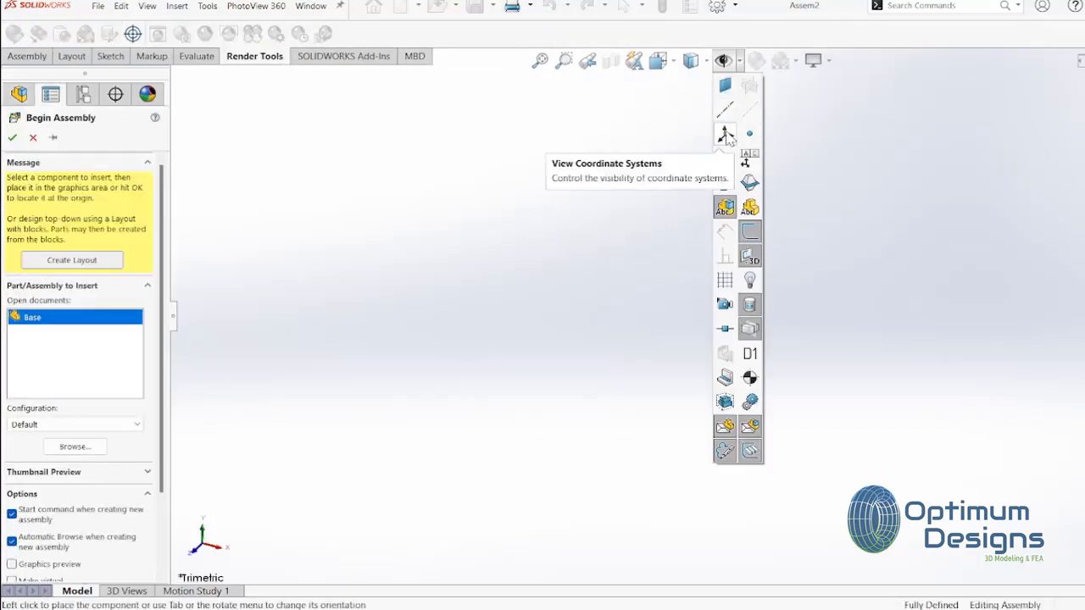
pyautogui.click(725, 159)
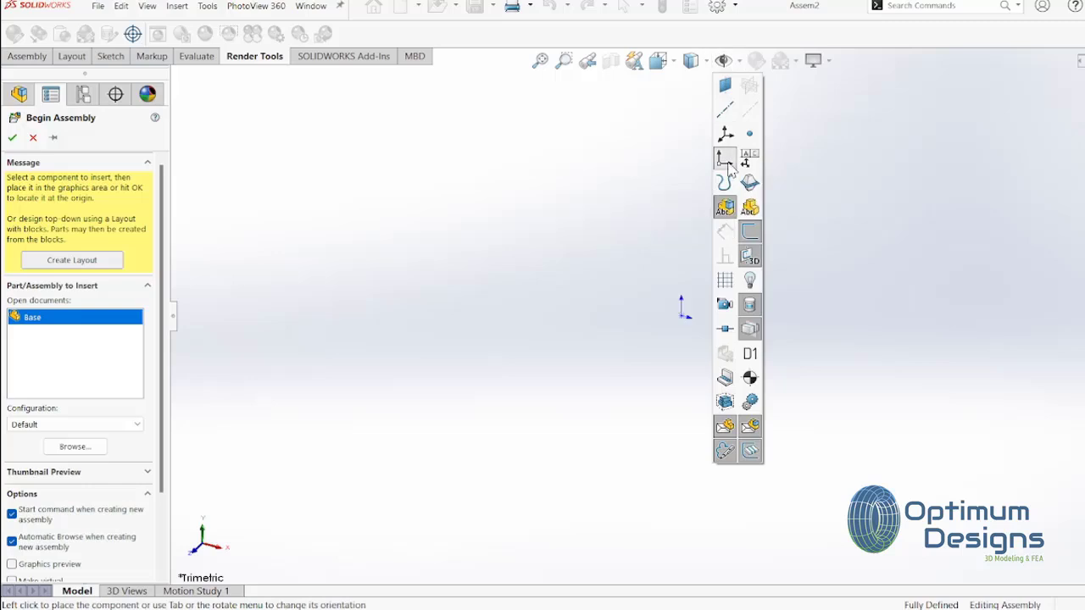
pyautogui.click(681, 322)
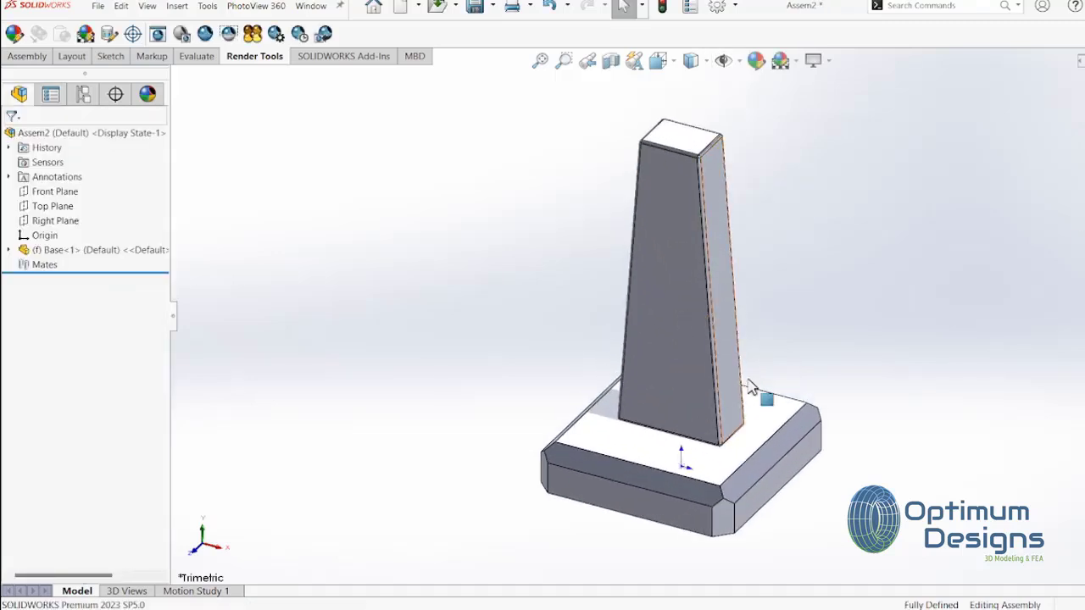
pyautogui.moveTo(943, 345)
pyautogui.mouseDown(button='middle')
pyautogui.moveTo(867, 286)
pyautogui.moveTo(882, 223)
pyautogui.mouseUp(button='middle')
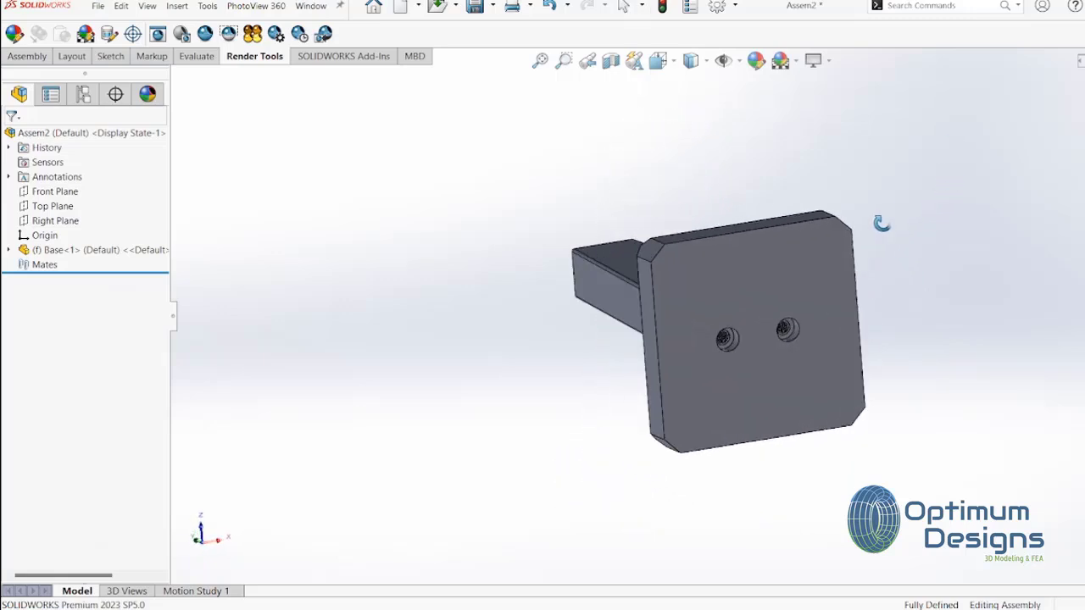
pyautogui.scroll(-5, 826, 331)
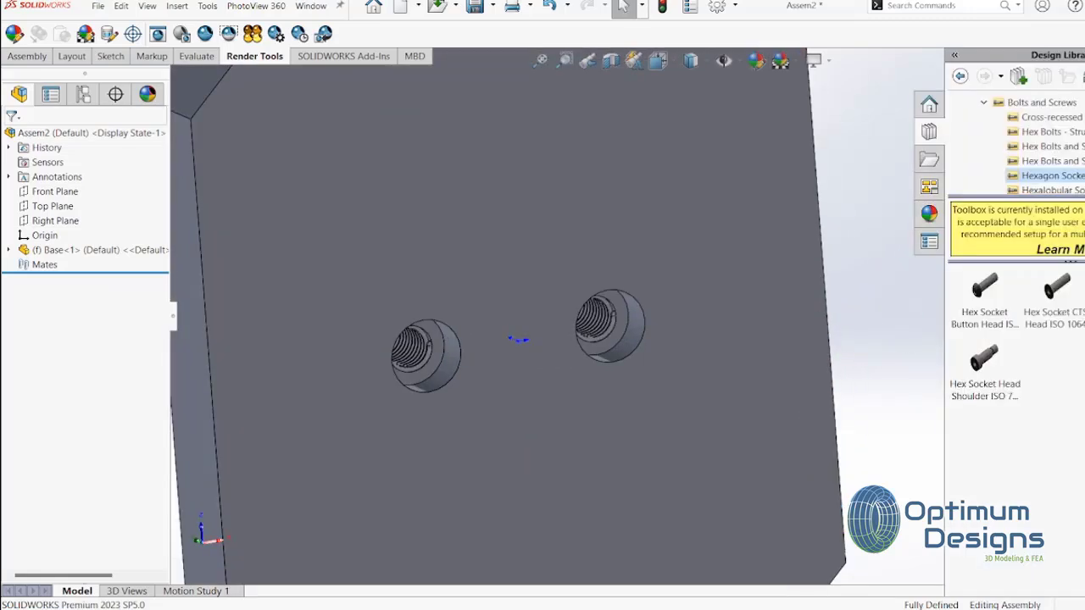
pyautogui.scroll(4, 1017, 165)
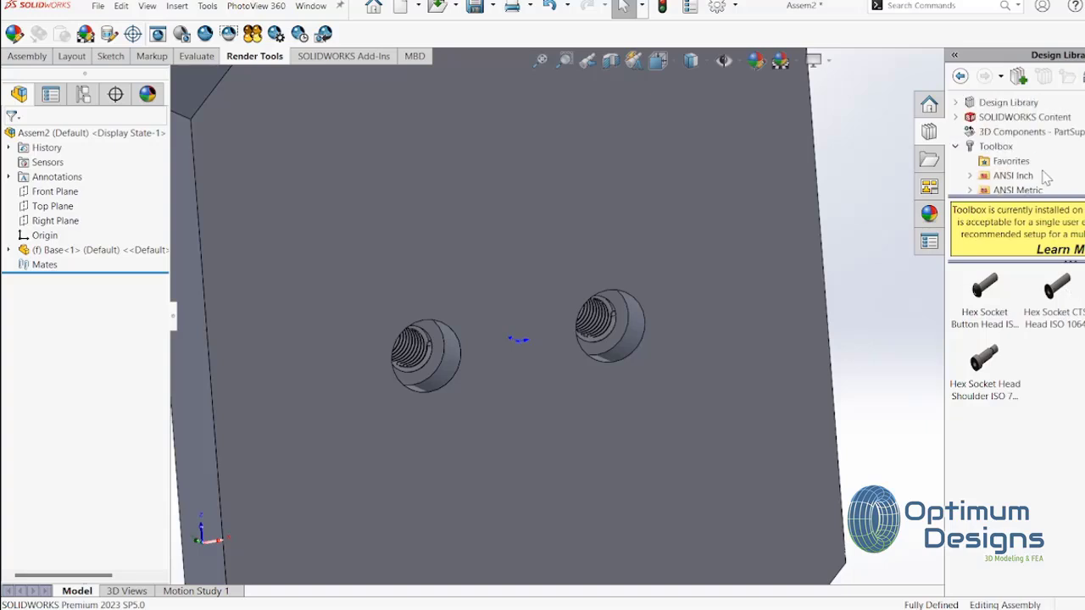
# From Toolbox ISO Hexagon Socket Head Screws, drag a screw onto the right hole
pyautogui.click(1000, 149)
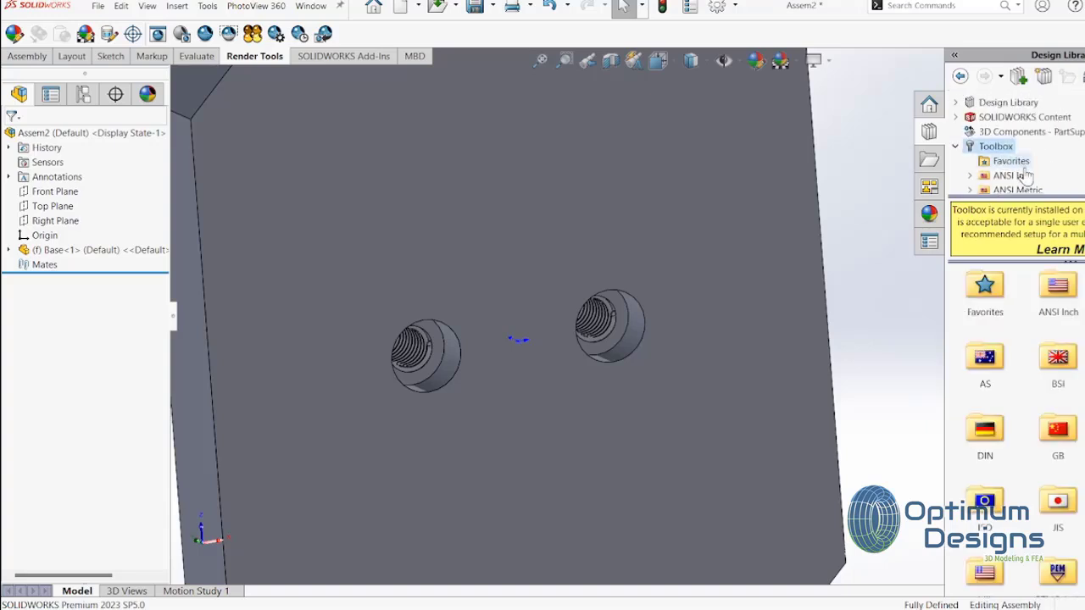
pyautogui.scroll(-2, 1022, 165)
pyautogui.scroll(-1, 1028, 176)
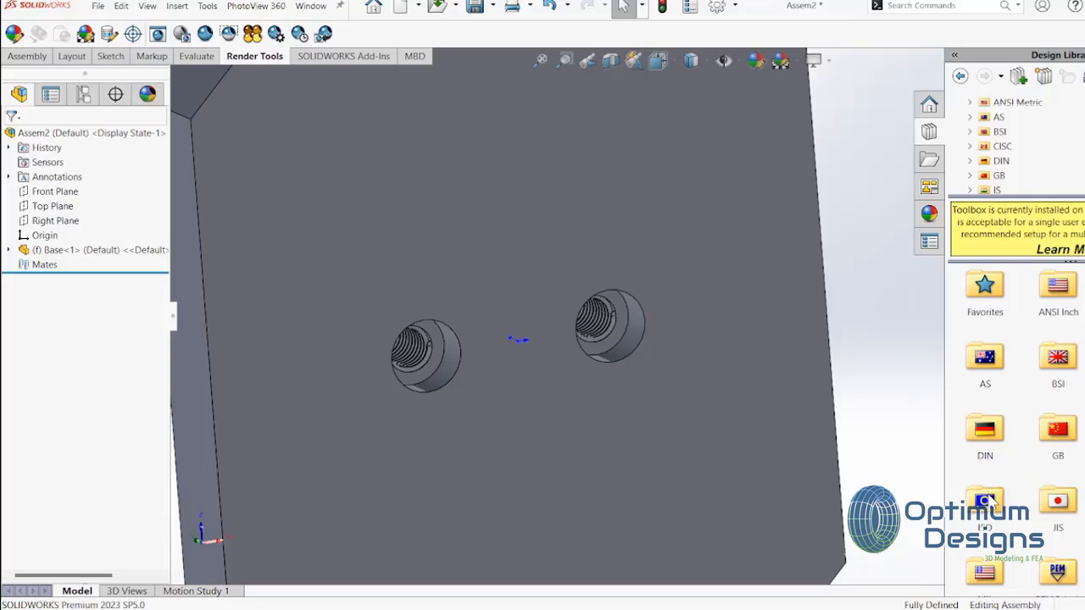
pyautogui.doubleClick(985, 502)
pyautogui.doubleClick(1056, 296)
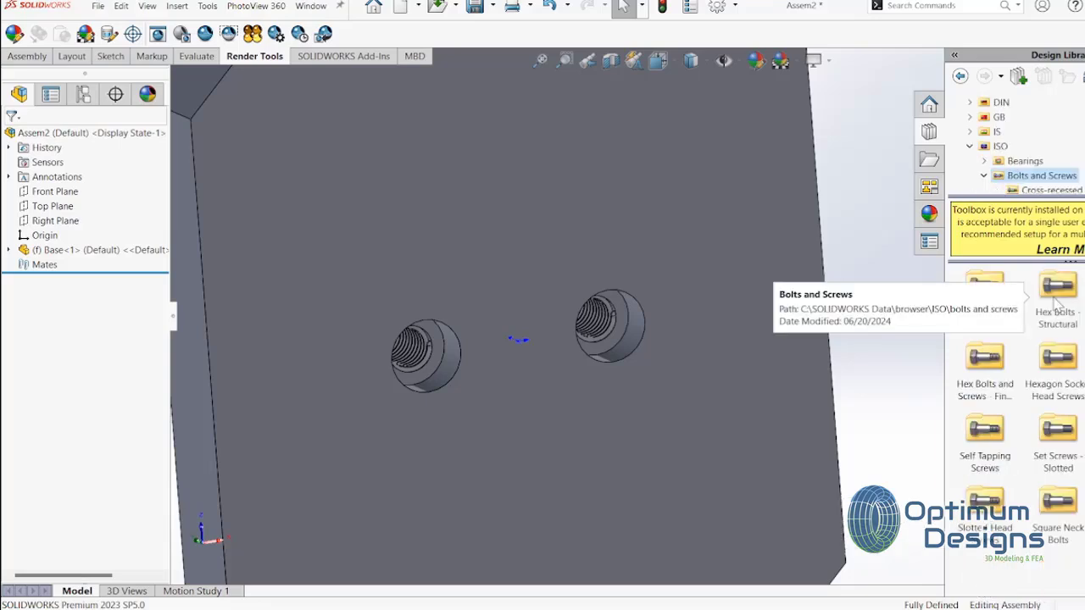
pyautogui.click(1062, 365)
pyautogui.doubleClick(1061, 365)
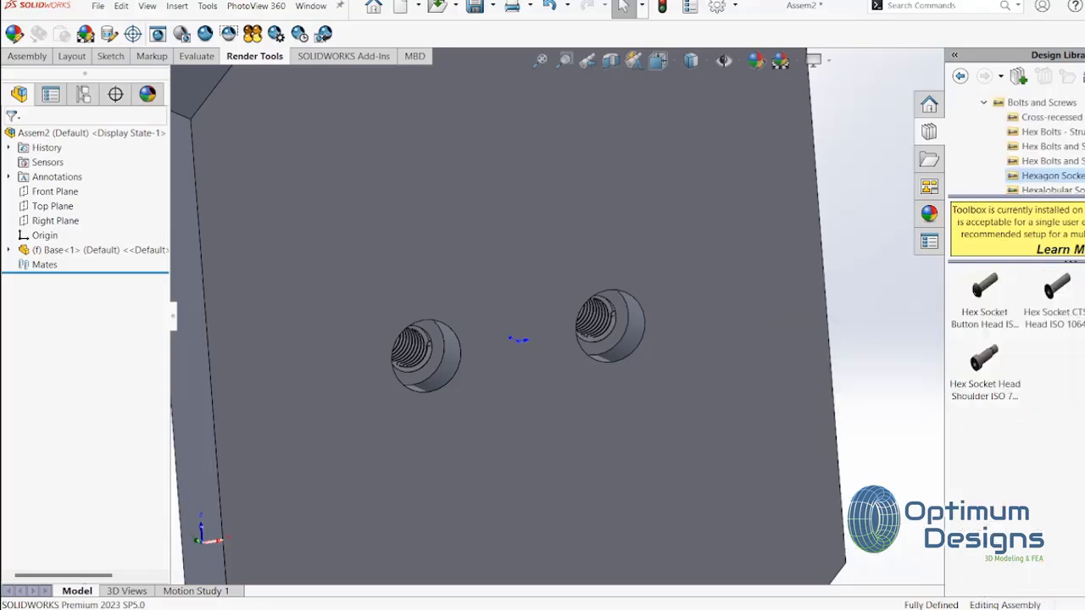
pyautogui.moveTo(984, 360); pyautogui.dragTo(623, 335)
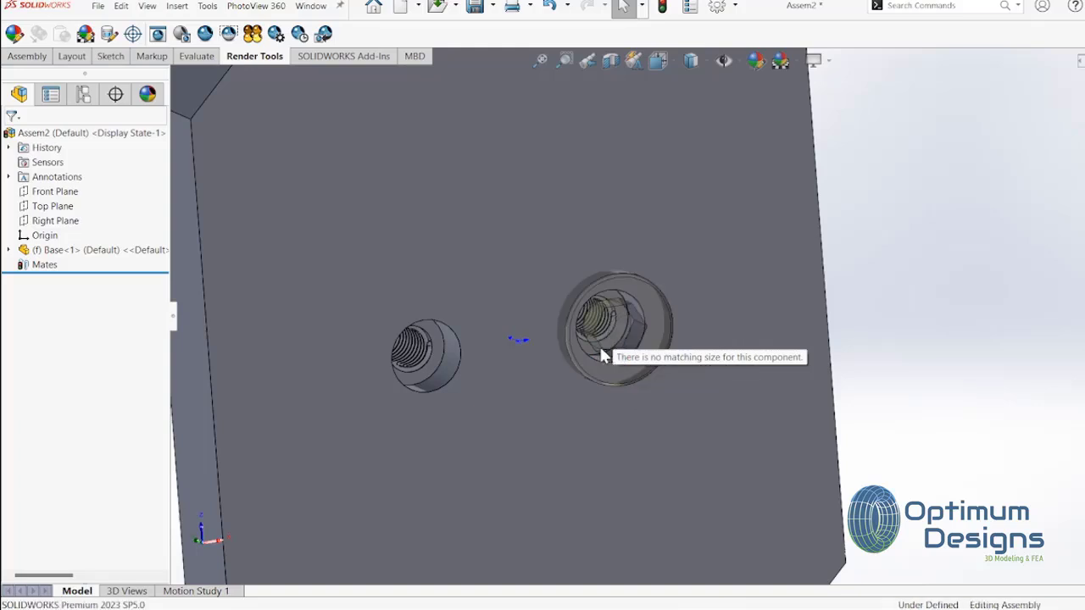
# Drop the socket screw into the right hole and set its size to M2.5
pyautogui.moveTo(602, 351); pyautogui.dragTo(600, 346)
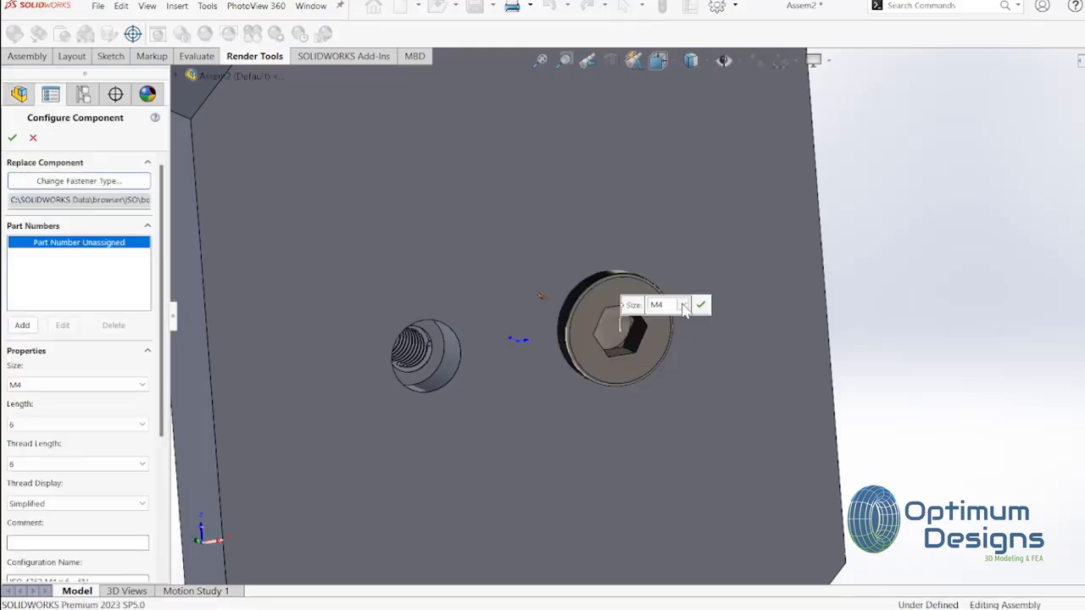
pyautogui.click(683, 304)
pyautogui.click(658, 338)
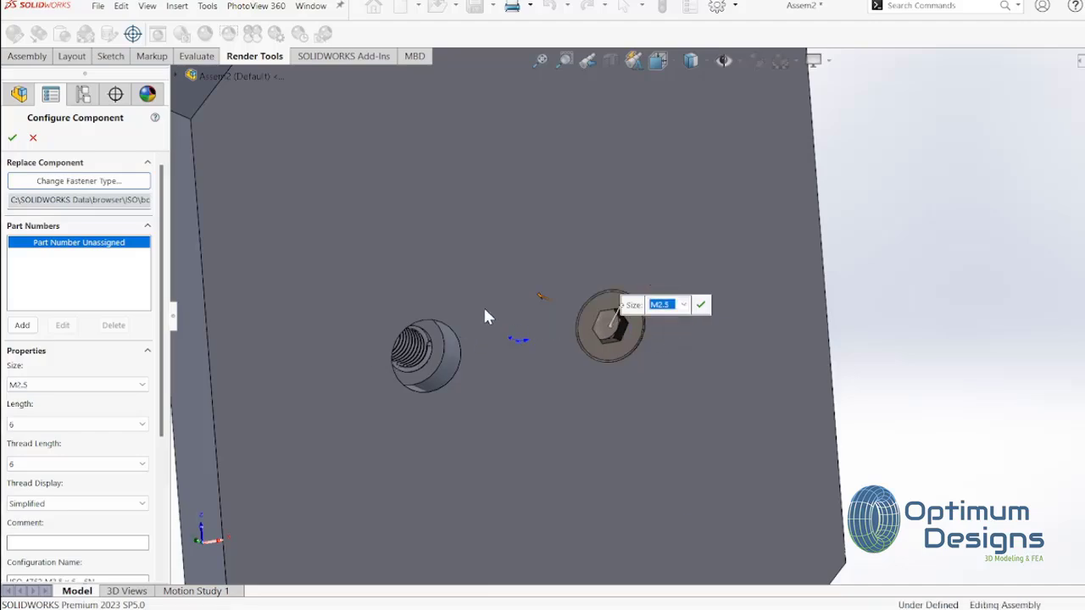
pyautogui.moveTo(484, 238)
pyautogui.mouseDown(button='middle')
pyautogui.moveTo(551, 223)
pyautogui.moveTo(594, 152)
pyautogui.mouseUp(button='middle')
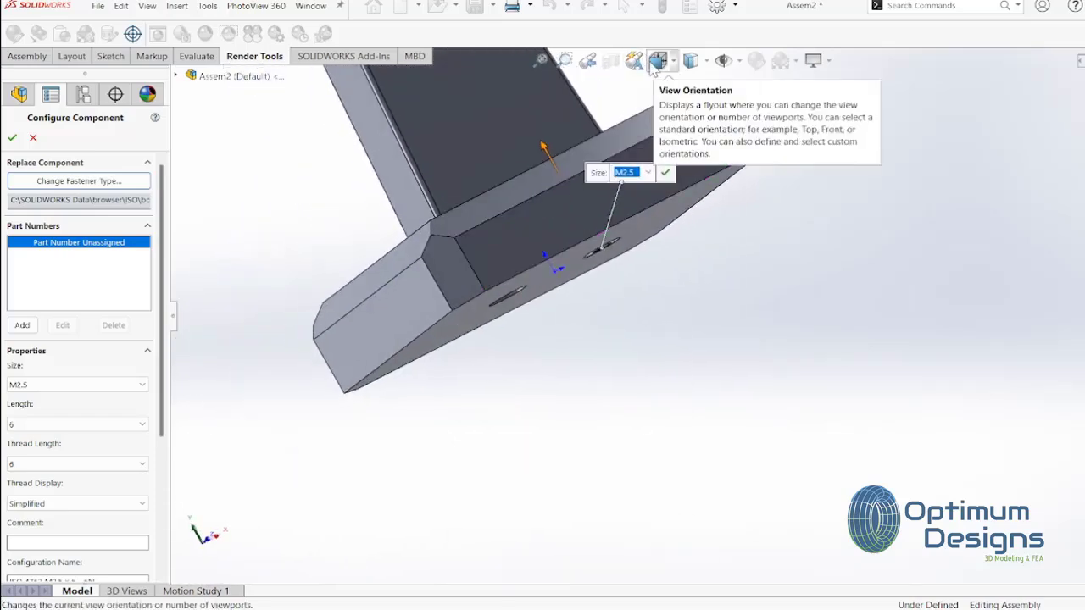
pyautogui.click(658, 61)
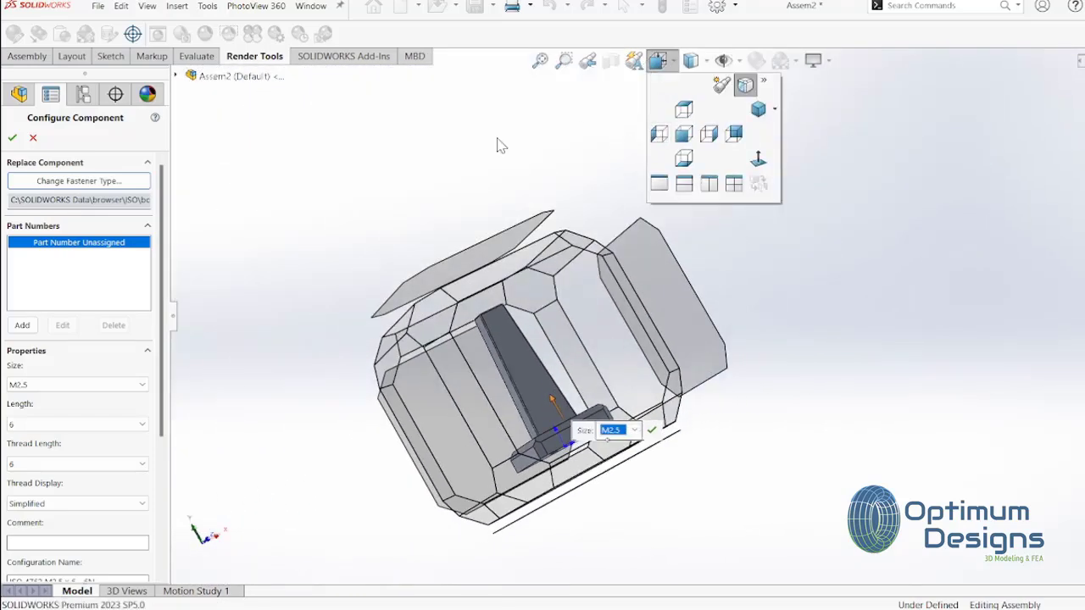
pyautogui.click(684, 133)
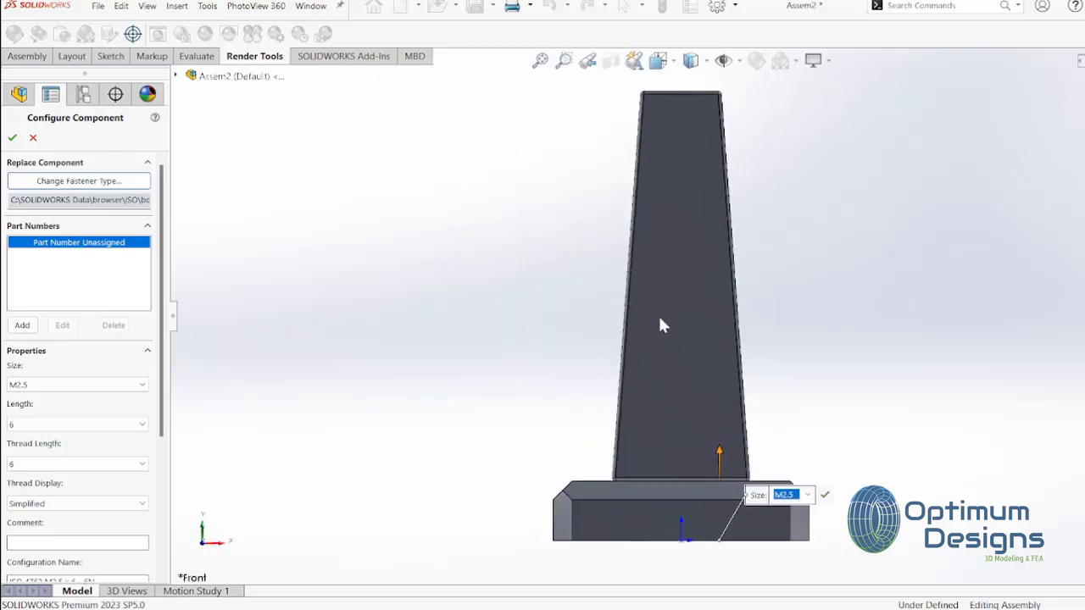
pyautogui.moveTo(646, 350); pyautogui.dragTo(652, 399, button='middle')
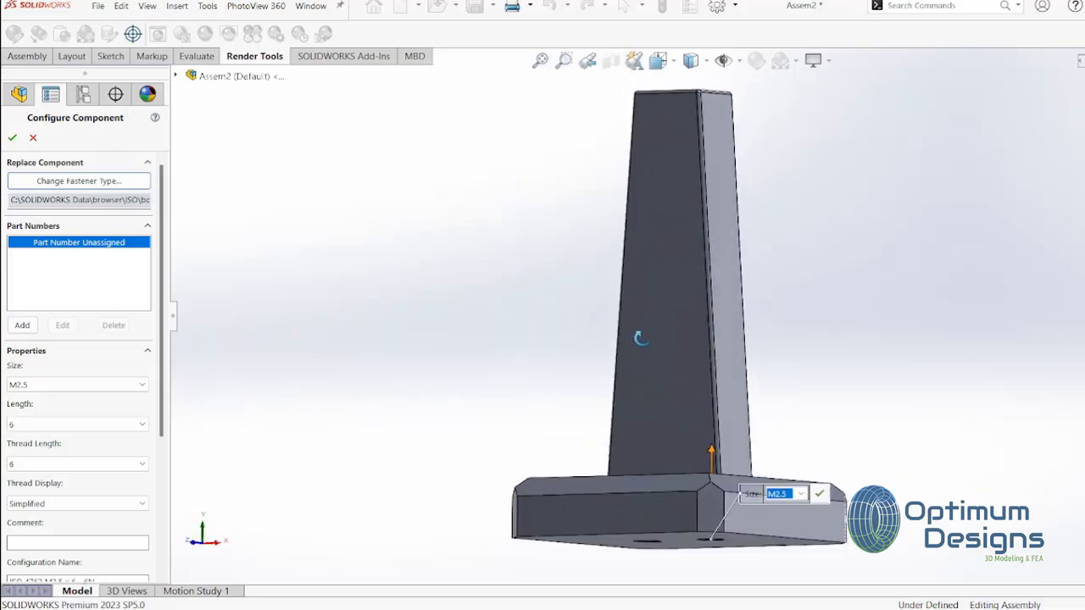
# Set the screw length to 16 and accept the configuration
pyautogui.click(114, 428)
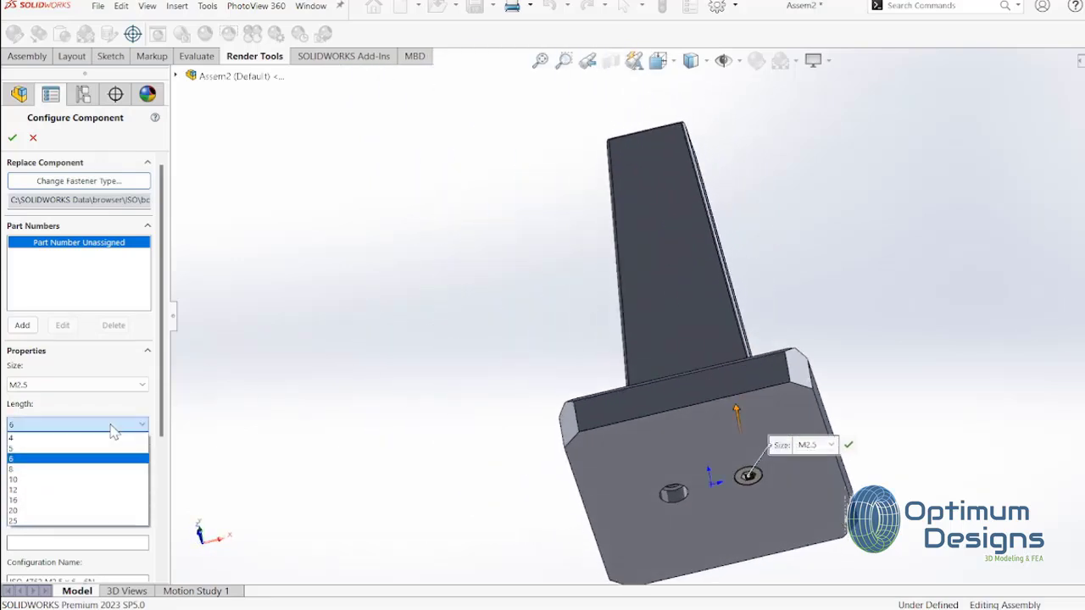
pyautogui.click(81, 511)
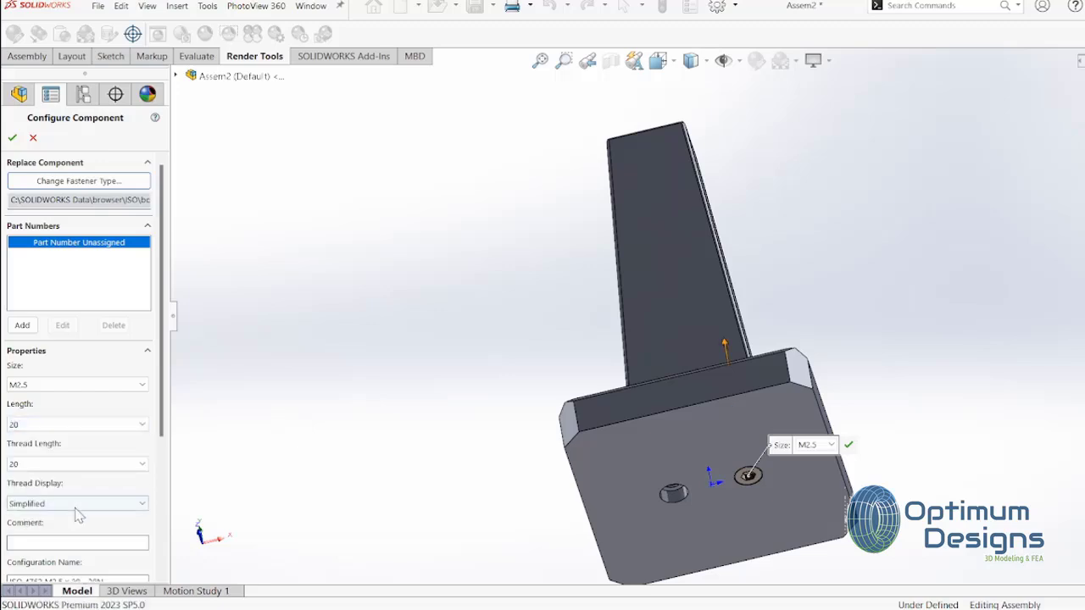
pyautogui.click(56, 428)
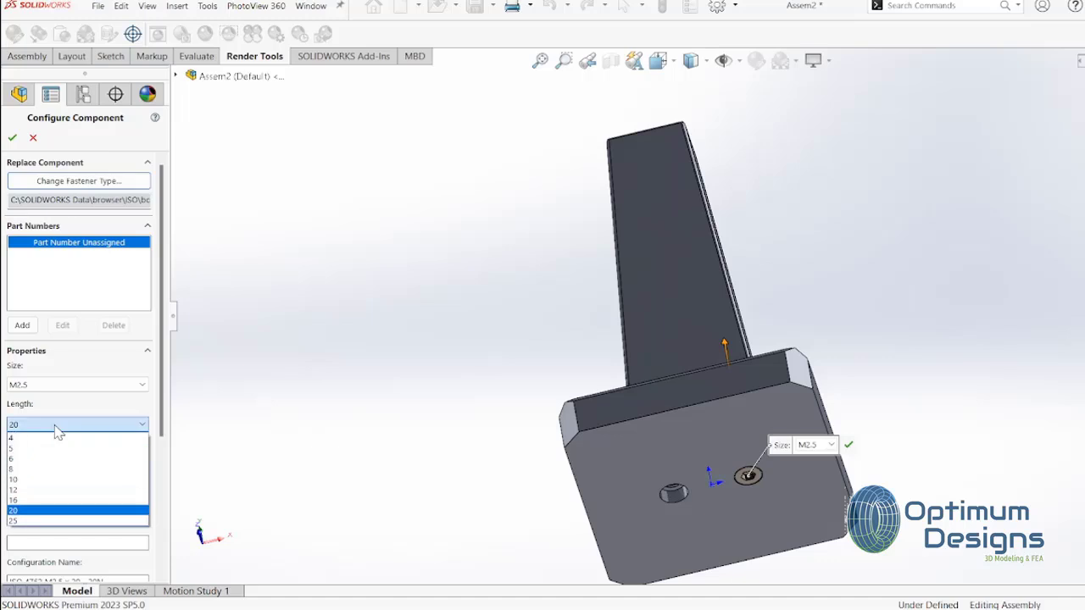
pyautogui.click(30, 498)
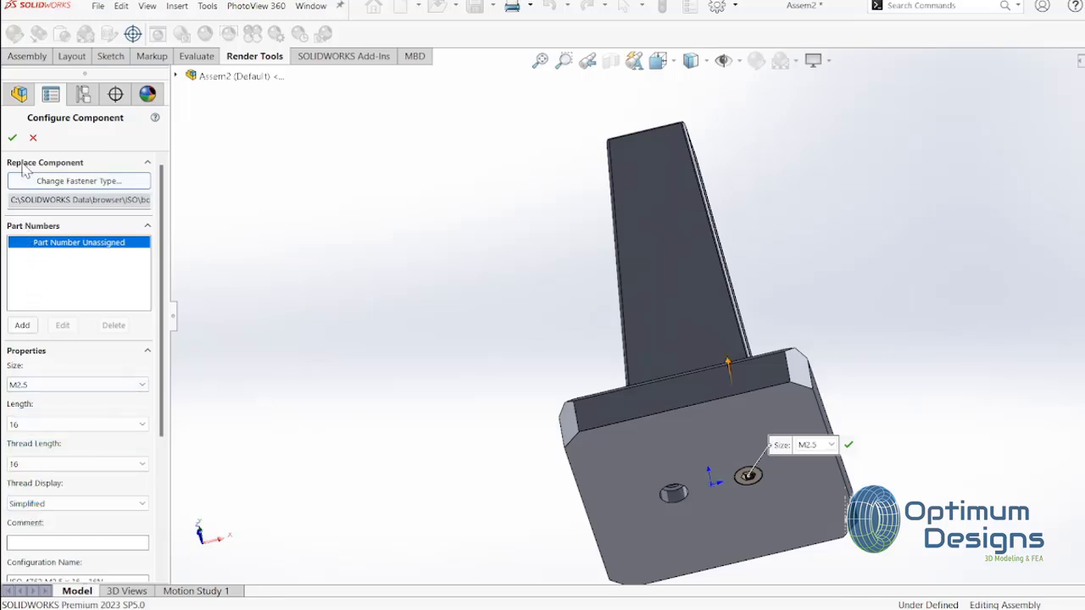
pyautogui.click(12, 140)
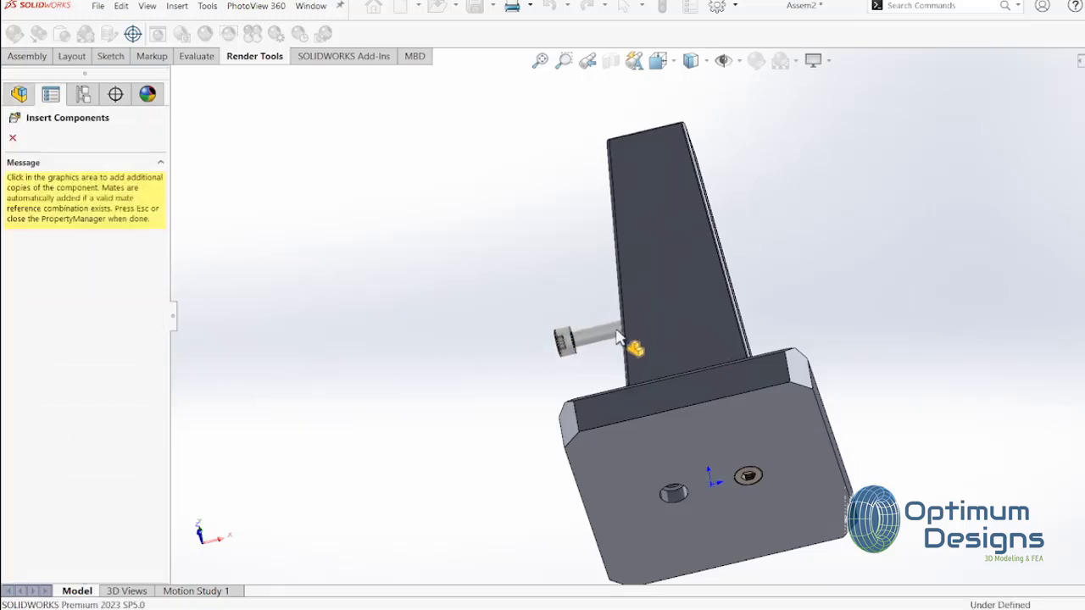
# Insert a concentric screw copy into the left hole and finish inserting copies
pyautogui.scroll(-2, 644, 458)
pyautogui.scroll(-2, 702, 461)
pyautogui.scroll(-2, 702, 391)
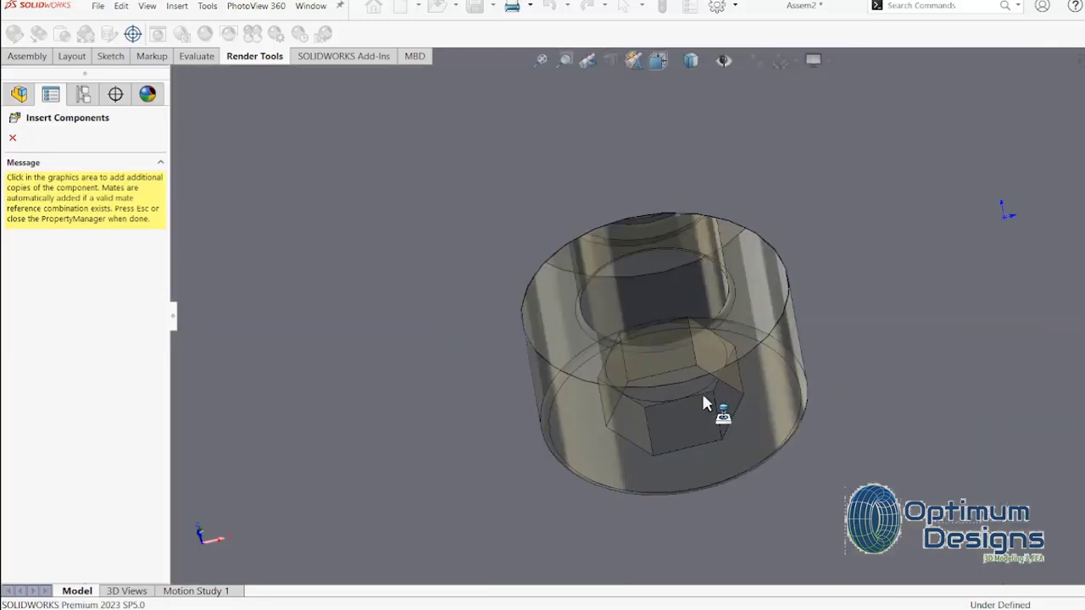
pyautogui.scroll(-2, 700, 365)
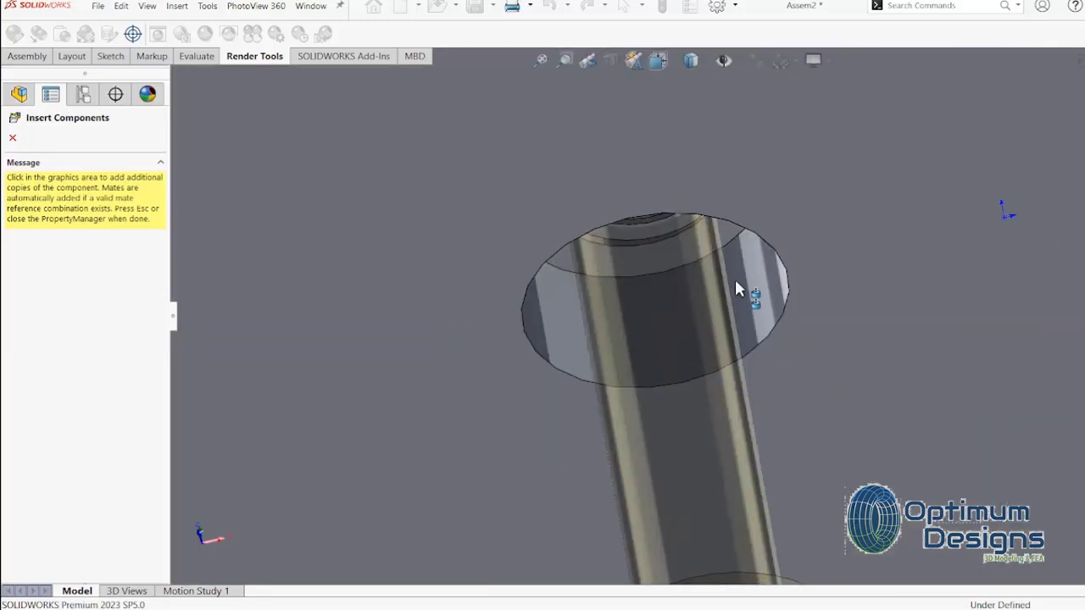
pyautogui.click(663, 234)
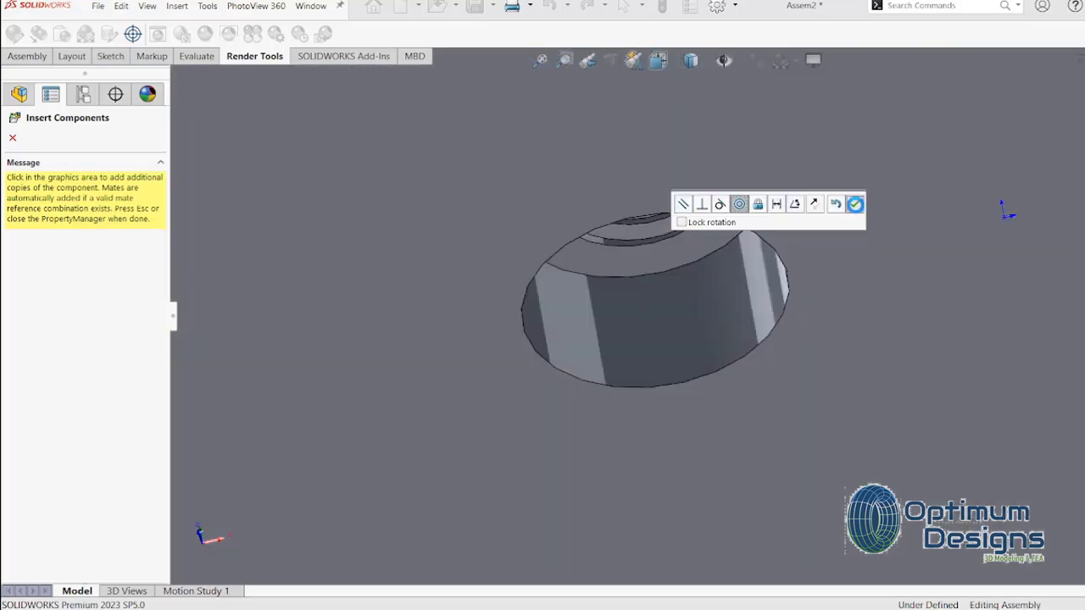
pyautogui.click(854, 204)
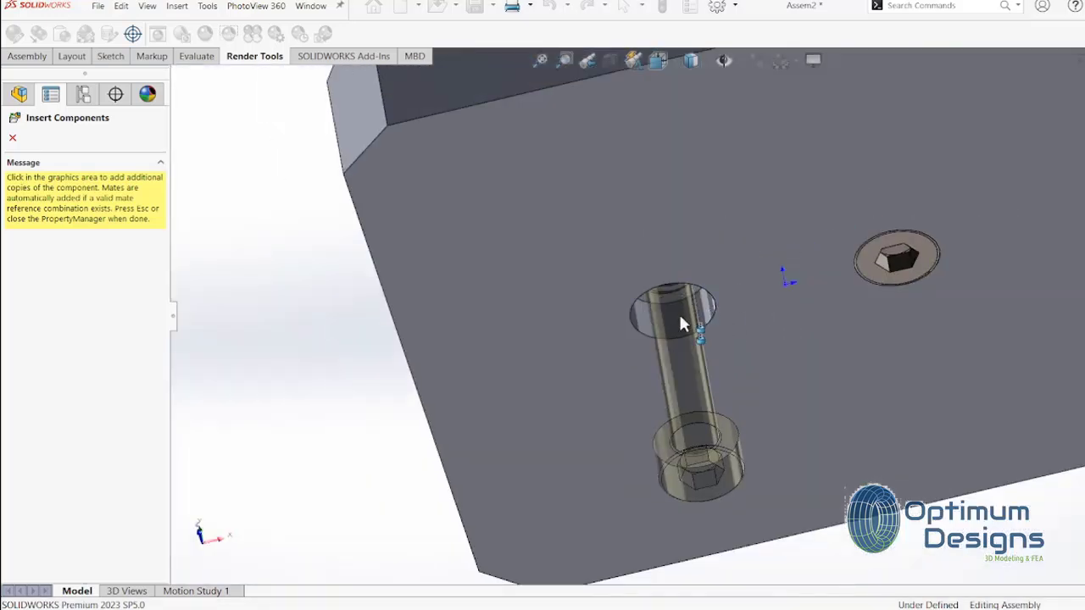
pyautogui.click(680, 311)
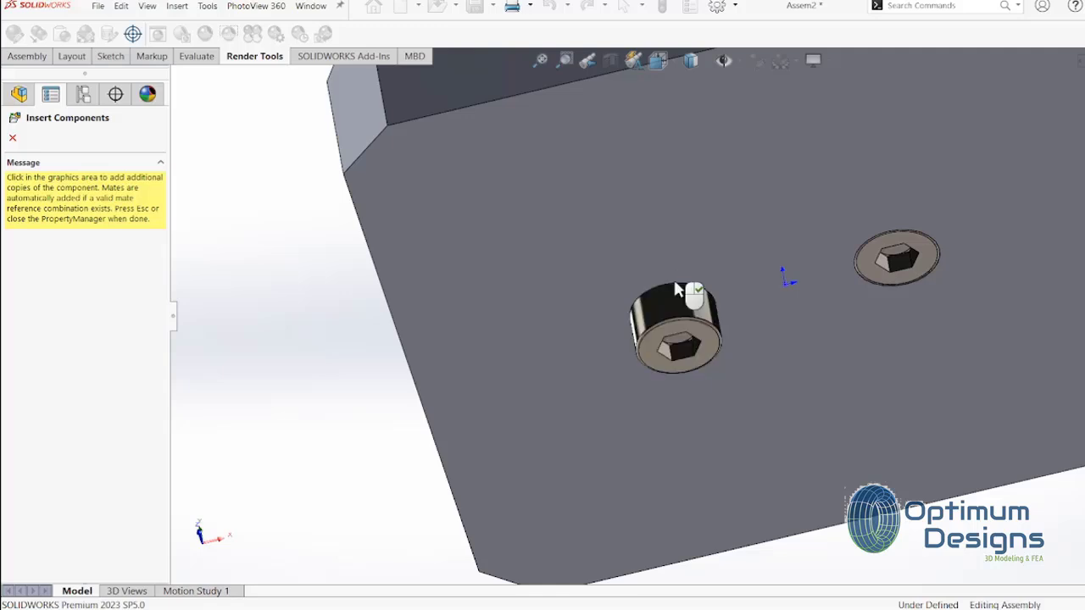
pyautogui.press('Escape')
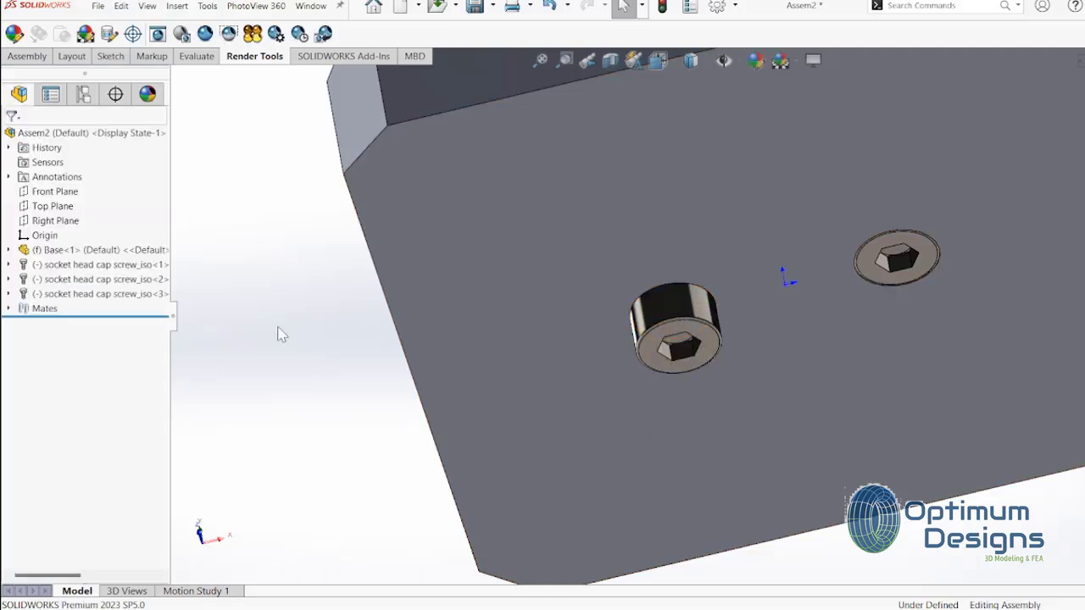
# Delete the extra screw instance socket head cap screw_iso<2>
pyautogui.click(703, 360)
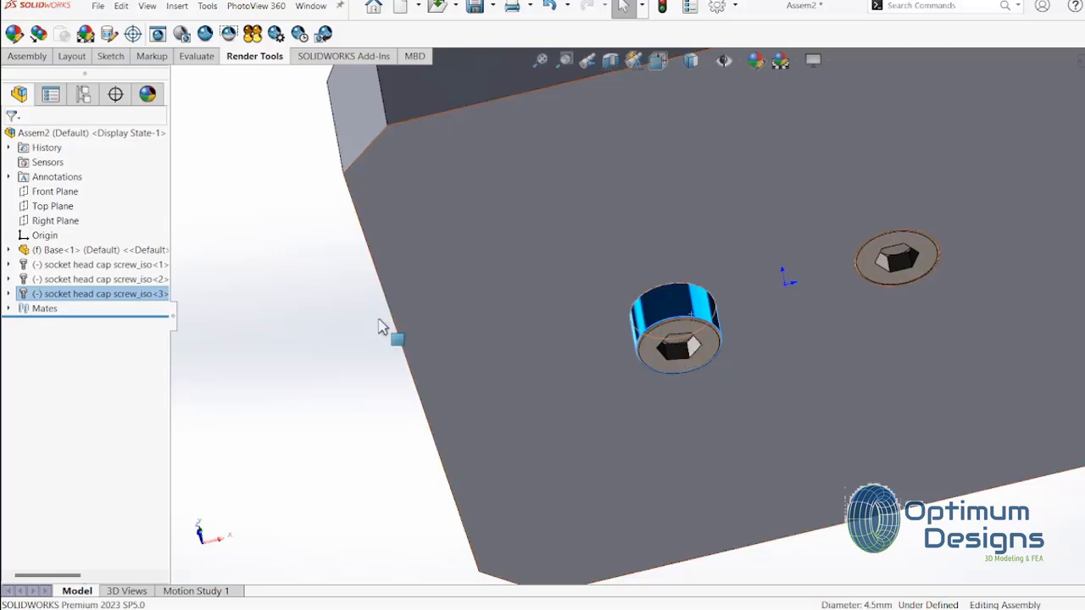
pyautogui.click(51, 294)
pyautogui.click(51, 279)
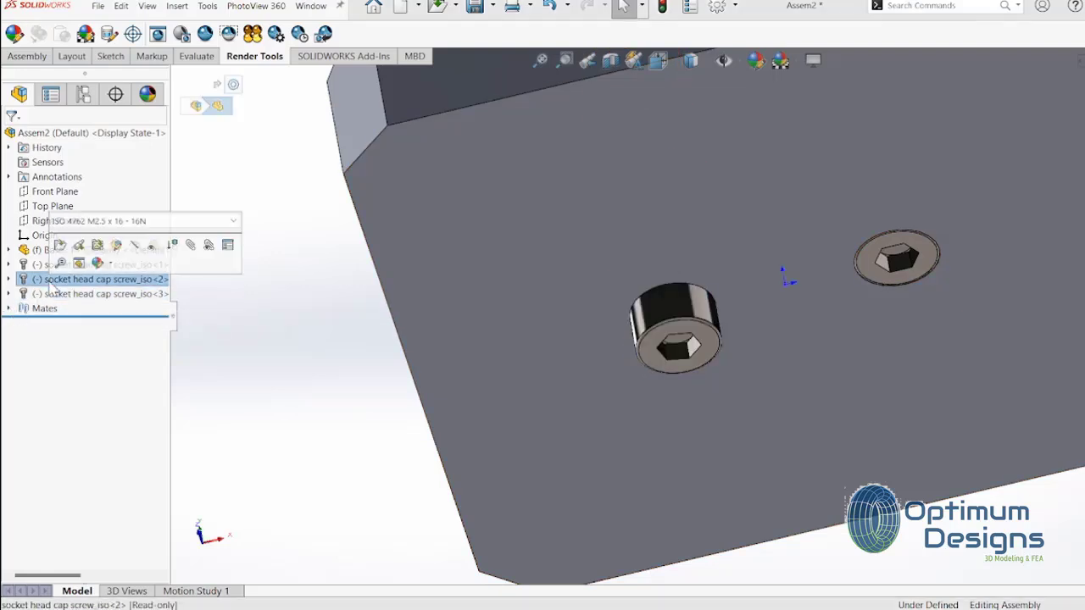
pyautogui.press('Delete')
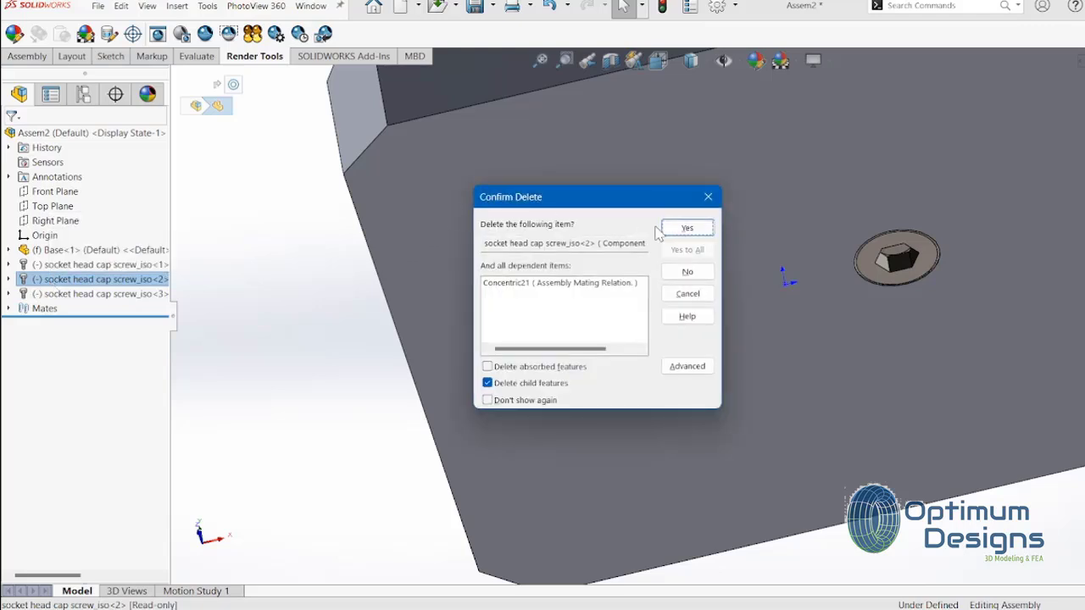
pyautogui.click(684, 229)
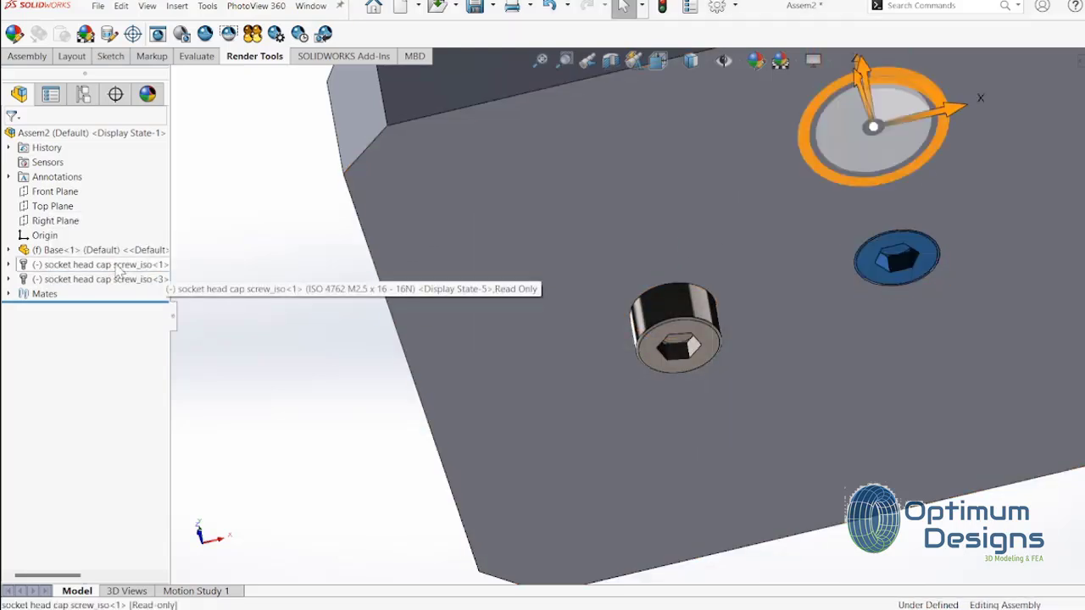
# Delete the Coincident2 mate and pull the screw out of its hole
pyautogui.click(118, 279)
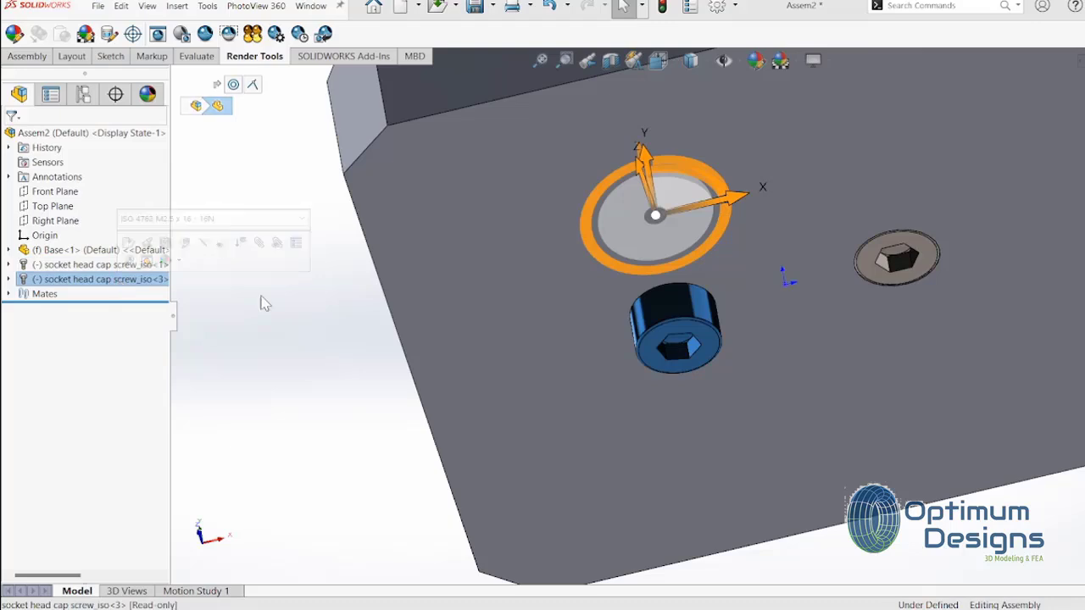
pyautogui.click(8, 294)
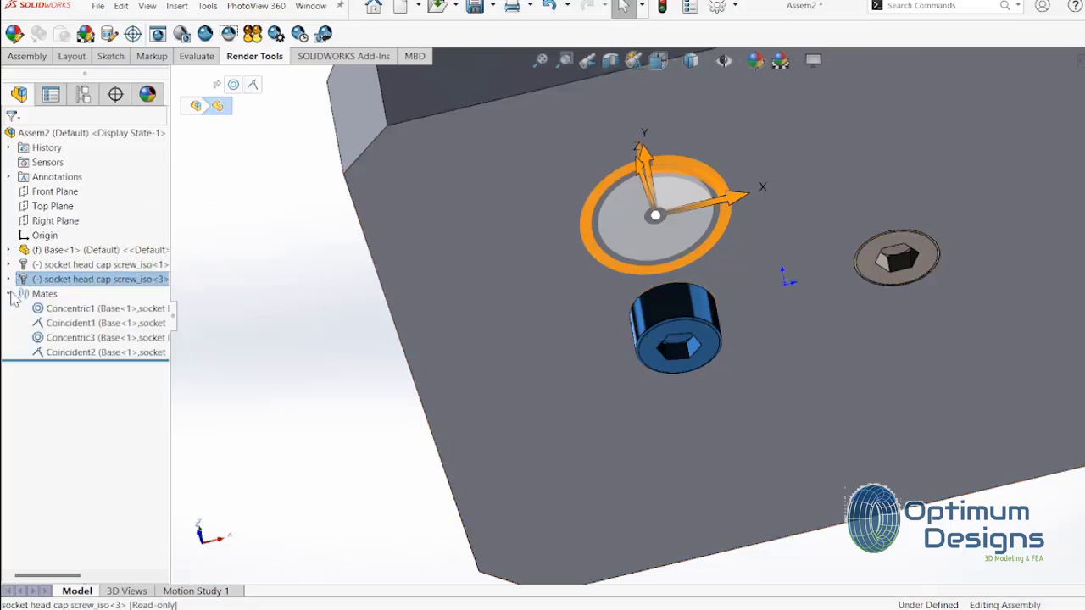
pyautogui.click(91, 354)
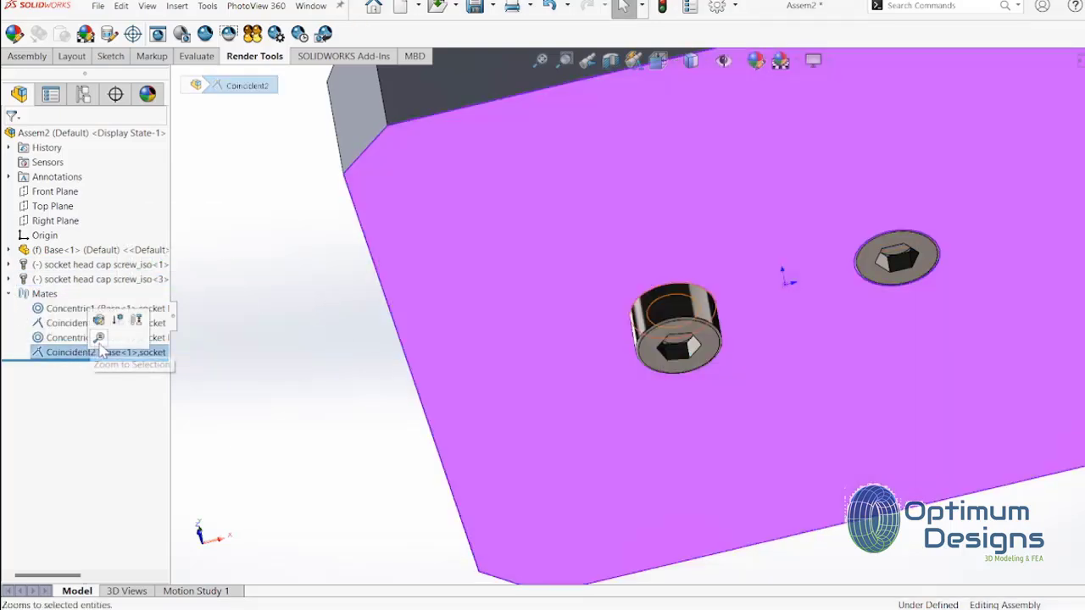
pyautogui.rightClick(89, 357)
pyautogui.click(103, 413)
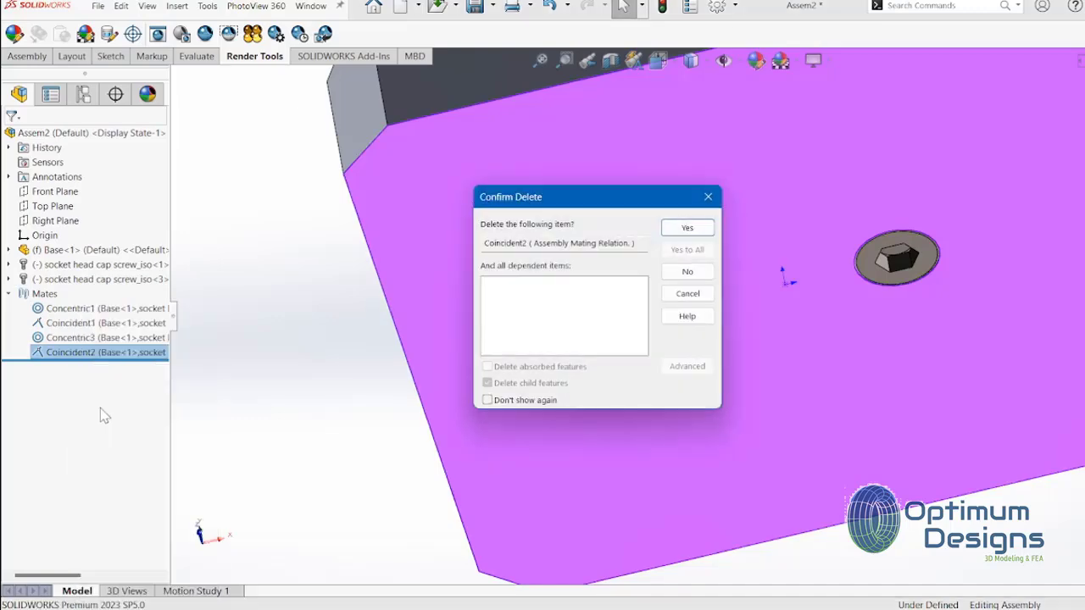
pyautogui.press('Return')
pyautogui.moveTo(699, 356); pyautogui.dragTo(736, 447)
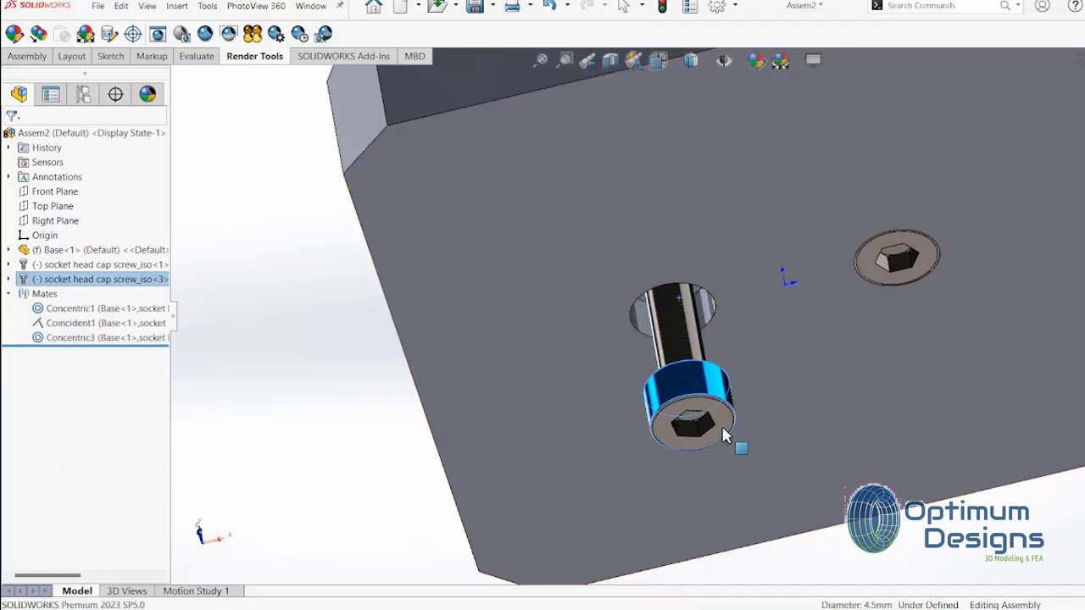
pyautogui.moveTo(735, 448)
pyautogui.mouseDown(button='middle')
pyautogui.moveTo(739, 316)
pyautogui.moveTo(653, 291)
pyautogui.mouseUp(button='middle')
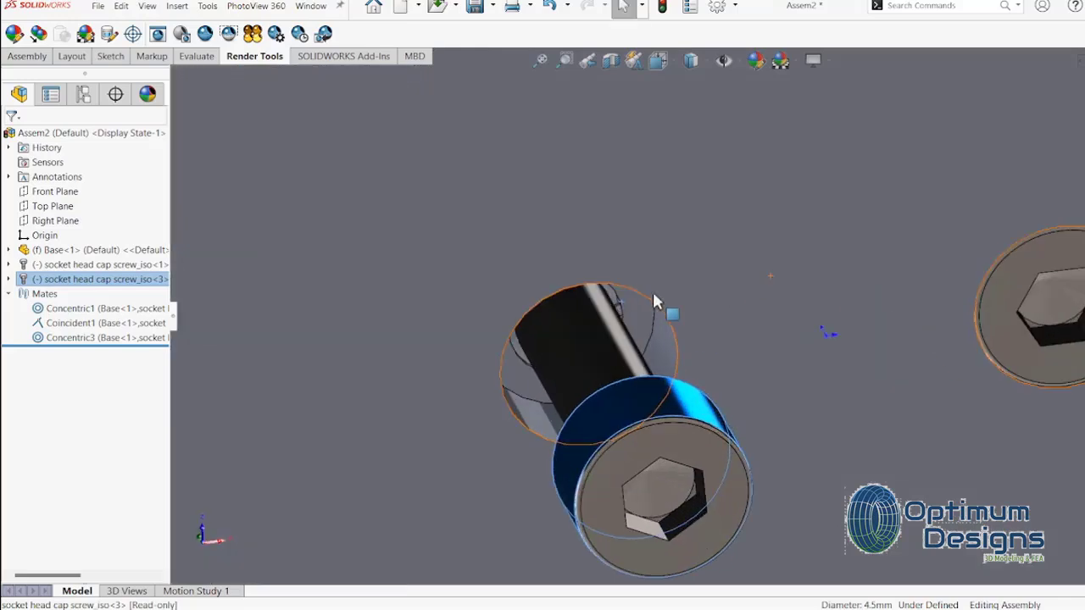
# Add a coincident mate between the base face and the screw head underside
pyautogui.click(28, 56)
pyautogui.click(72, 34)
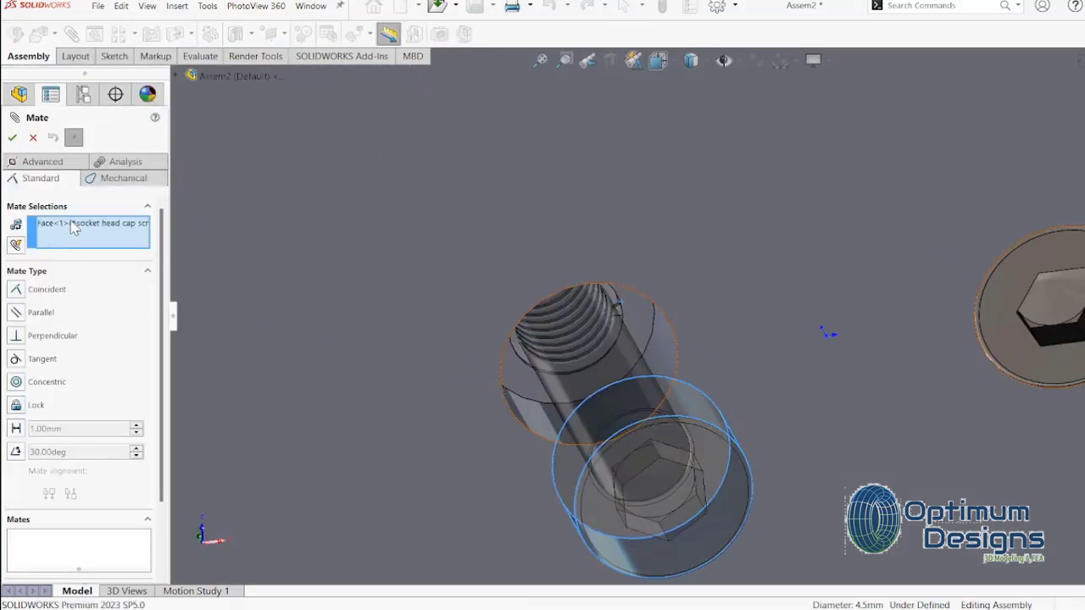
pyautogui.click(74, 223)
pyautogui.press('Delete')
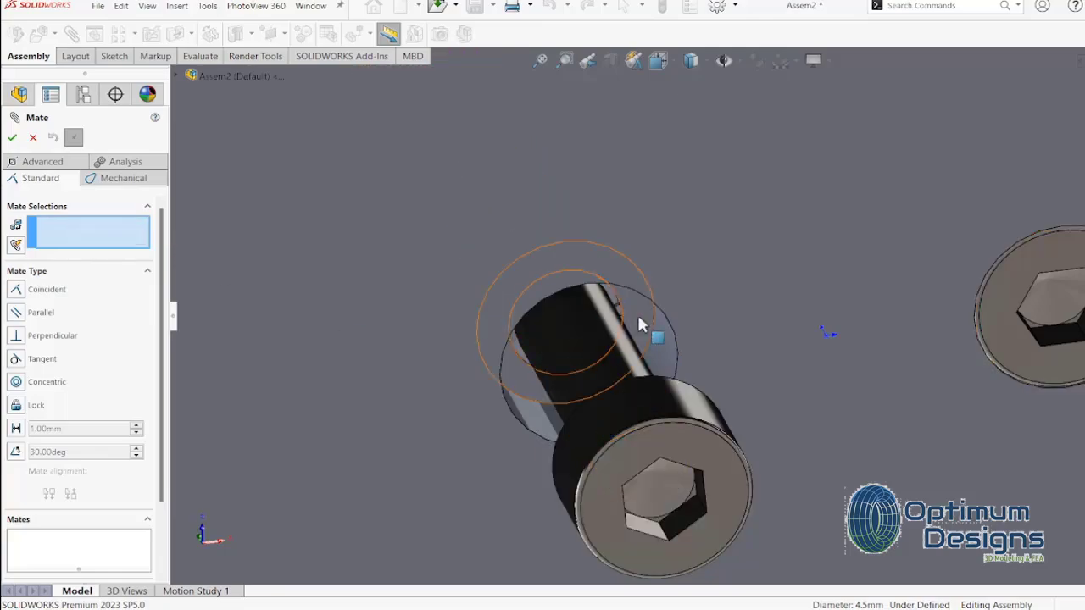
pyautogui.click(640, 324)
pyautogui.moveTo(640, 330); pyautogui.dragTo(805, 484, button='middle')
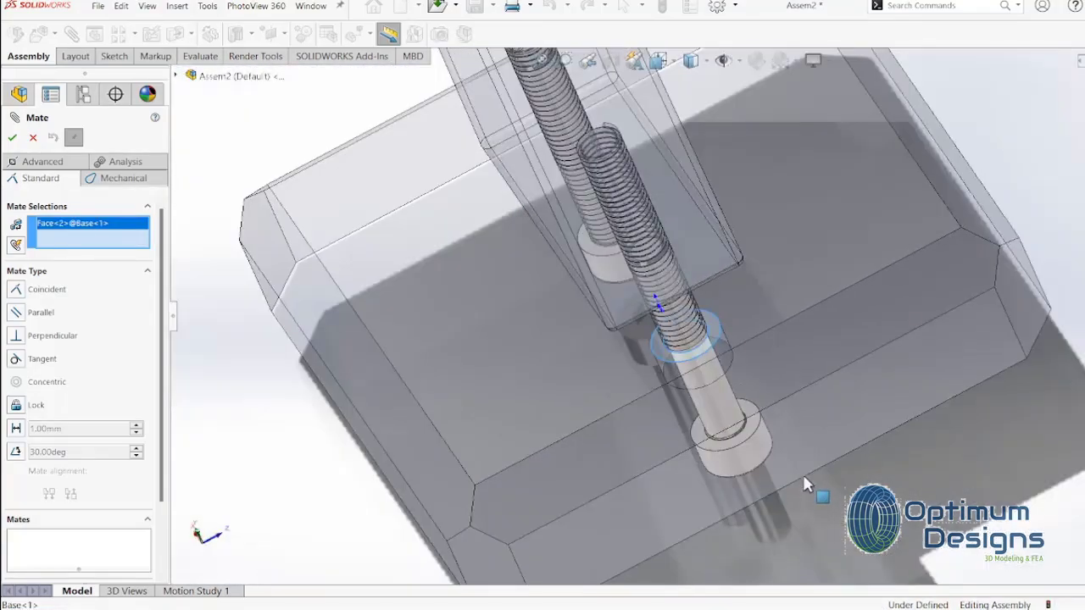
pyautogui.scroll(-3, 801, 490)
pyautogui.moveTo(788, 497)
pyautogui.mouseDown(button='middle')
pyautogui.moveTo(697, 350)
pyautogui.moveTo(673, 397)
pyautogui.mouseUp(button='middle')
pyautogui.scroll(-3, 689, 485)
pyautogui.scroll(-2, 688, 479)
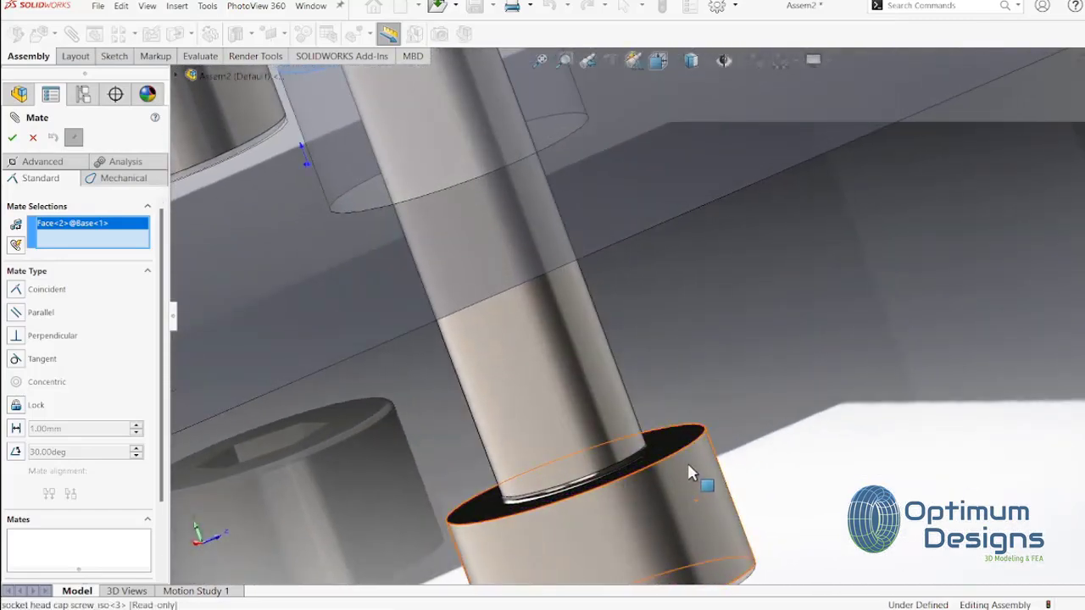
pyautogui.click(692, 449)
pyautogui.click(687, 446)
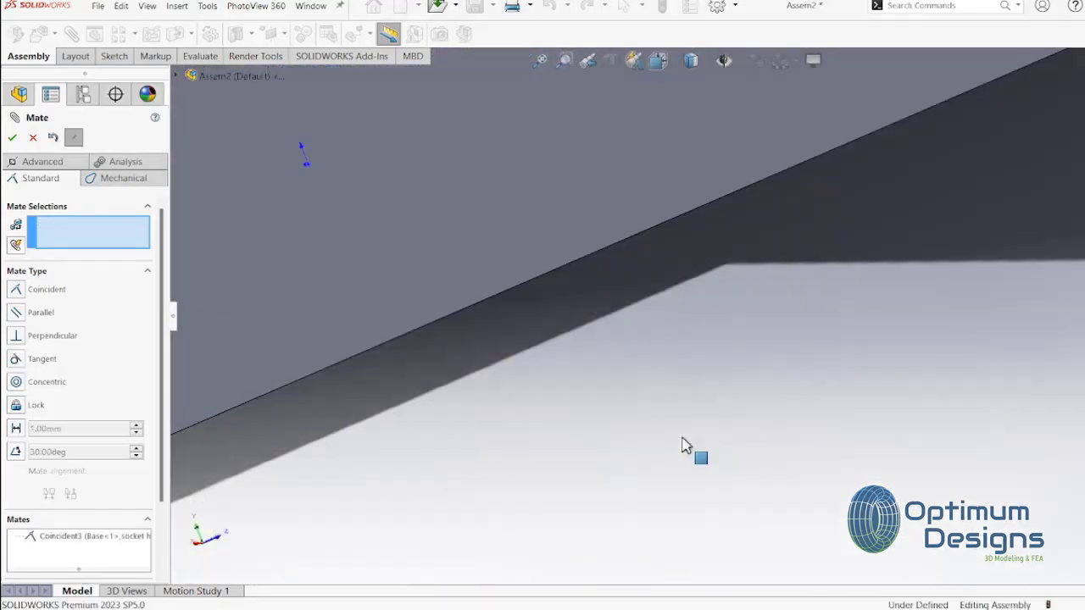
# Close the Mate tool and show the assembly in isometric view
pyautogui.click(12, 137)
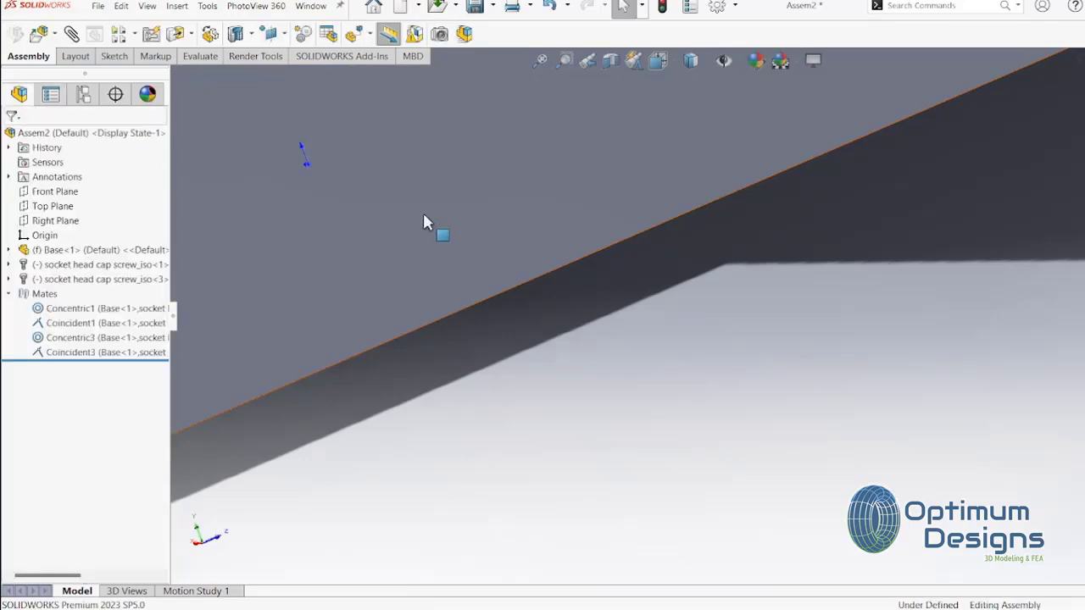
pyautogui.press('f')
pyautogui.press('space')
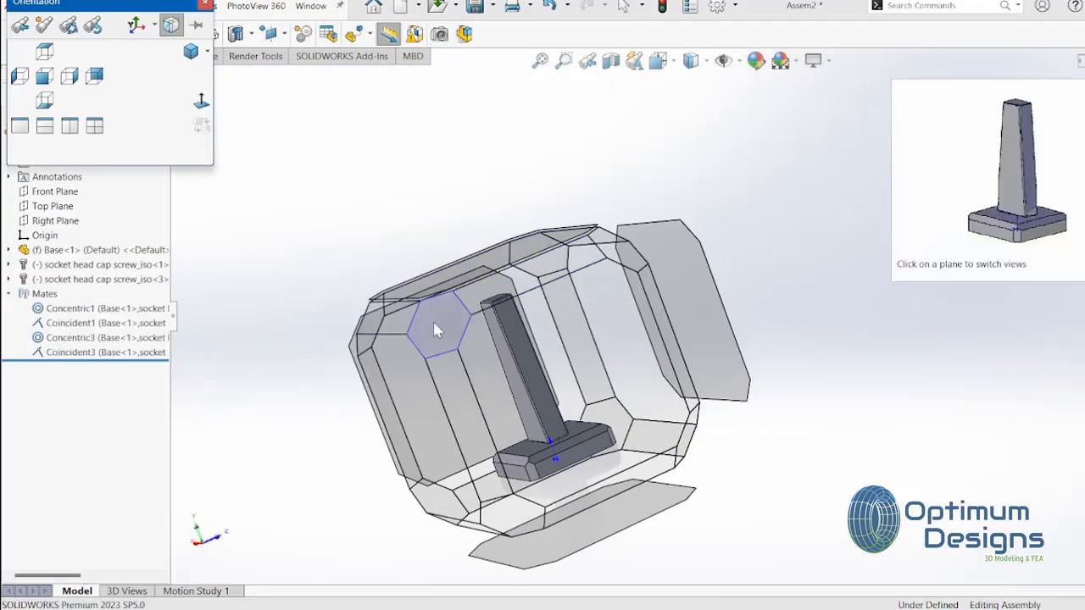
pyautogui.click(434, 321)
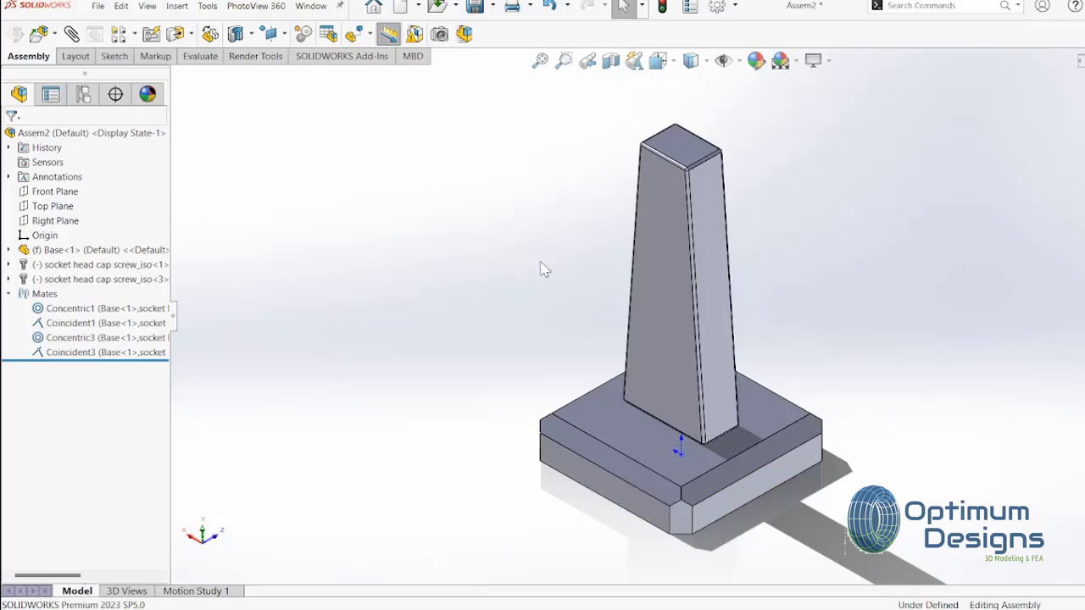
pyautogui.press('space')
pyautogui.press('Escape')
# Cut the assembly in section and zoom in on the seated screws from the back
pyautogui.click(610, 60)
pyautogui.click(32, 139)
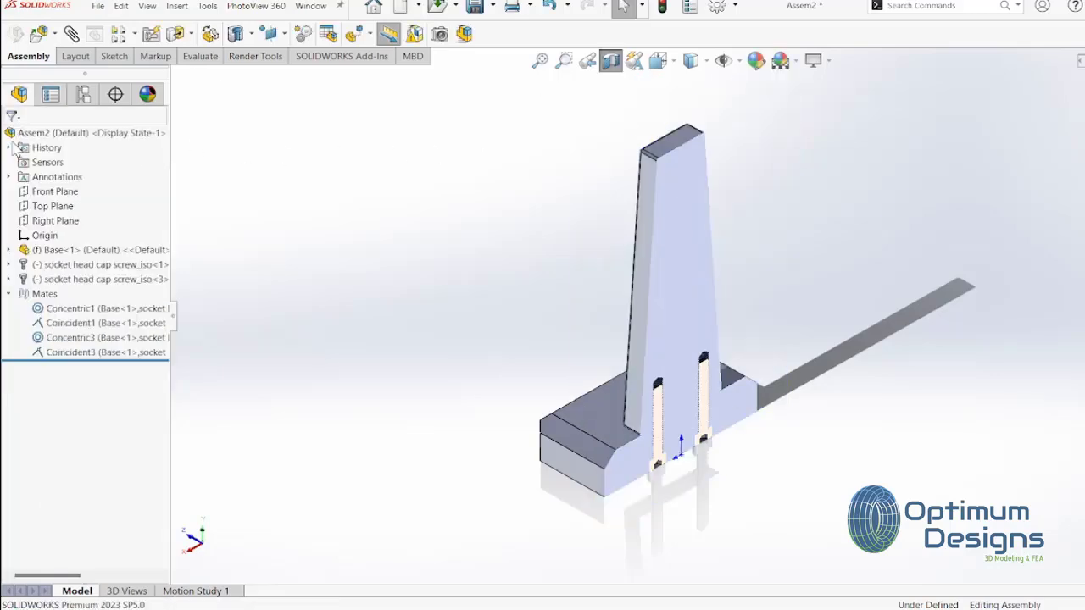
pyautogui.press('space')
pyautogui.click(670, 371)
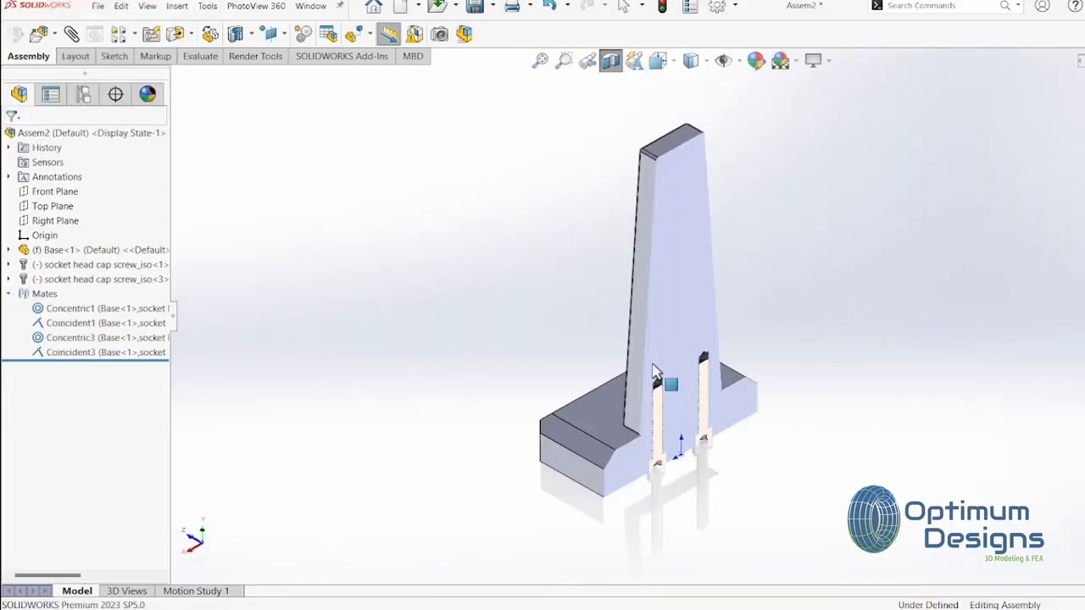
pyautogui.scroll(-3, 645, 500)
pyautogui.scroll(-3, 751, 505)
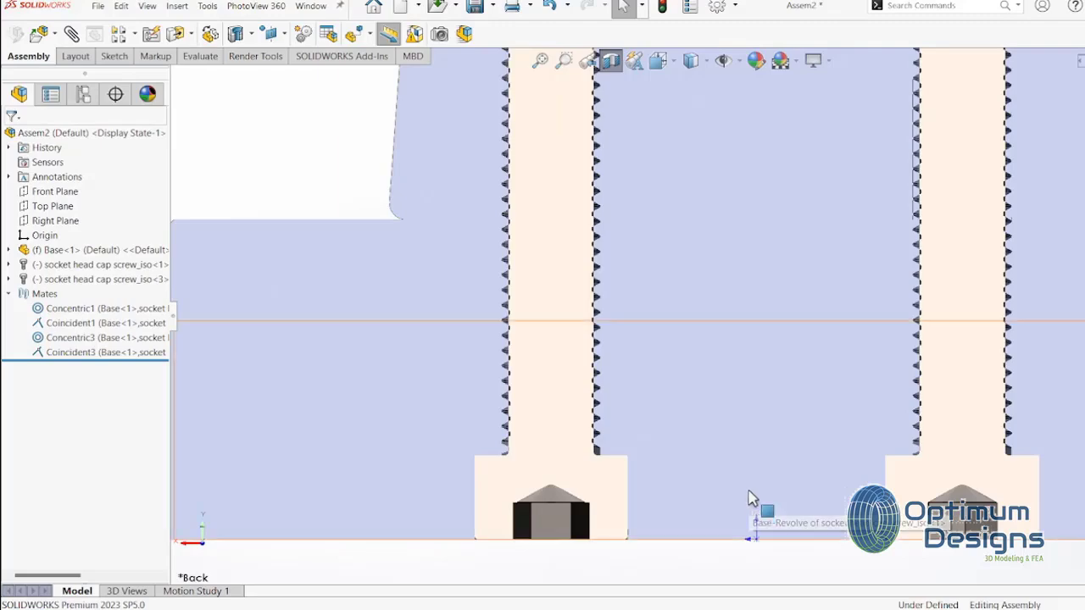
pyautogui.scroll(3, 650, 417)
pyautogui.scroll(-2, 603, 382)
pyautogui.scroll(-2, 599, 392)
pyautogui.scroll(-2, 600, 390)
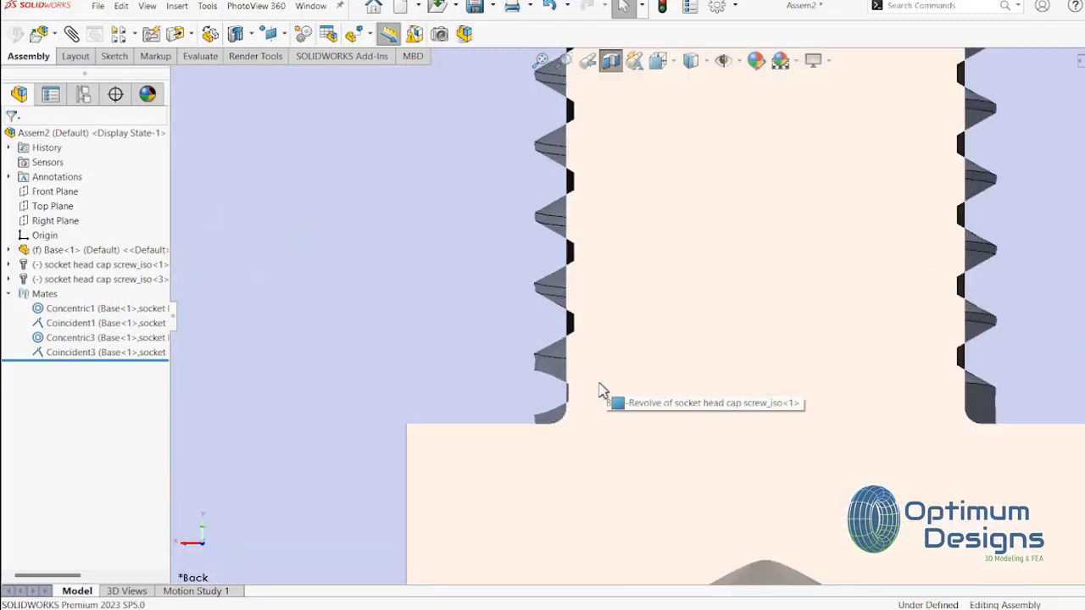
pyautogui.scroll(2, 600, 389)
# Return to isometric view and turn the section view off
pyautogui.press('space')
pyautogui.press('f')
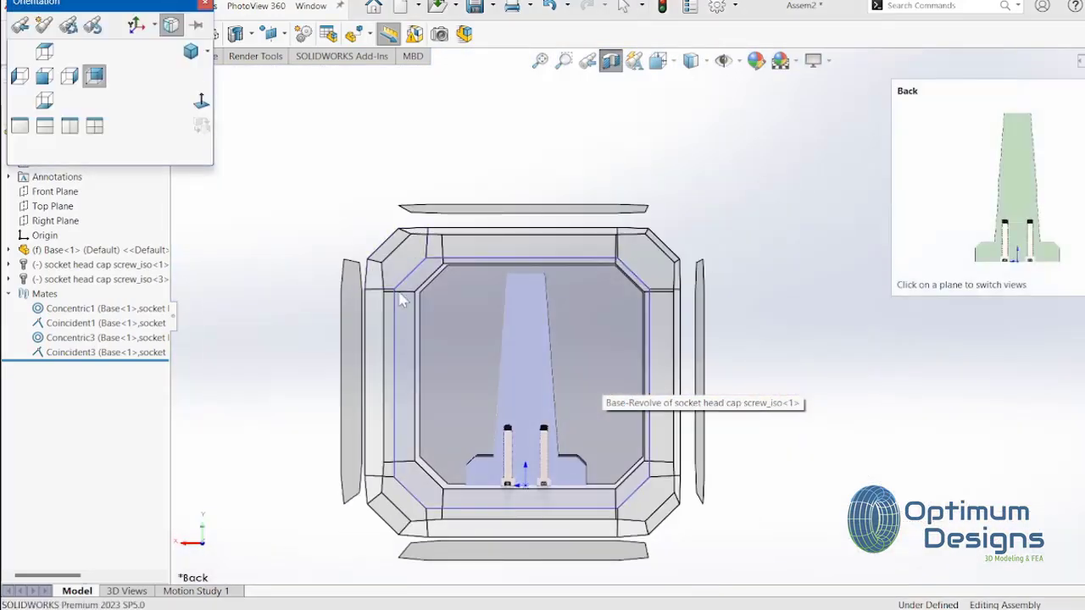
pyautogui.click(398, 288)
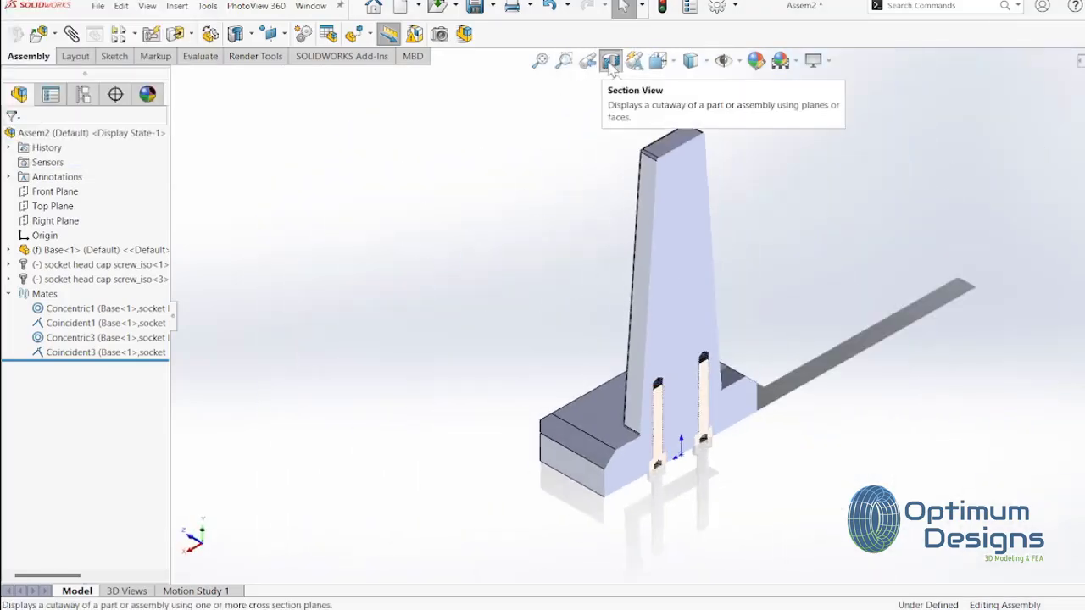
pyautogui.click(611, 60)
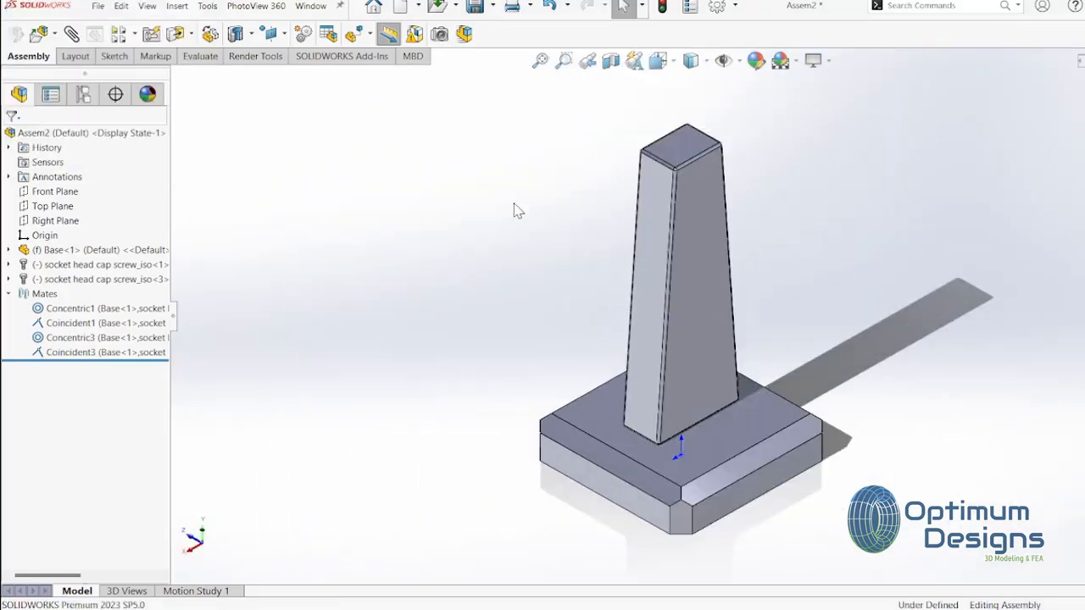
# Save the assembly as Assem2.SLDASM, then open the Base component's part
pyautogui.click(475, 6)
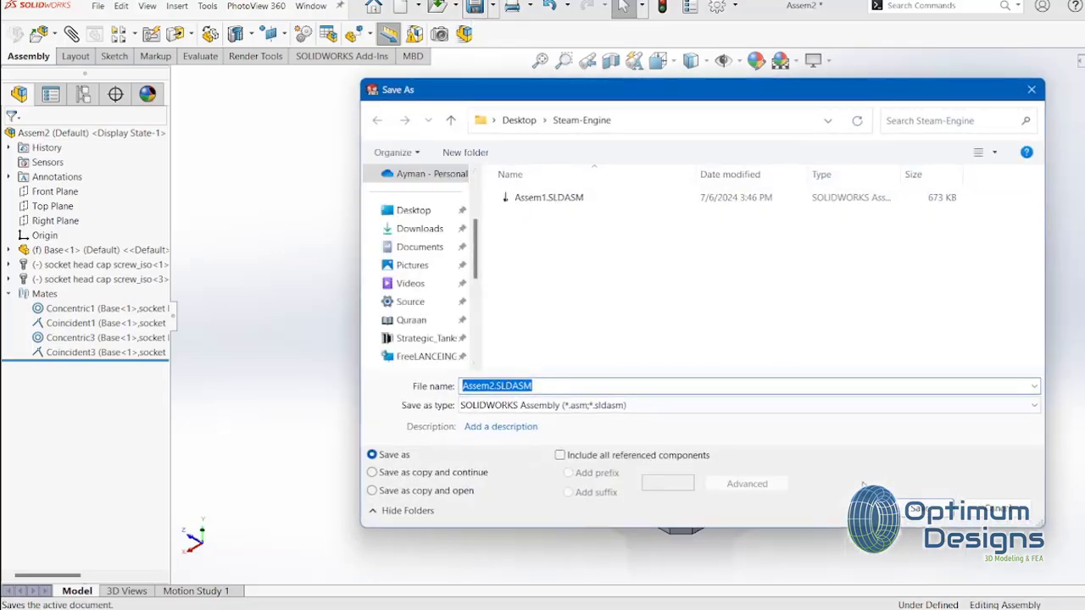
pyautogui.click(930, 509)
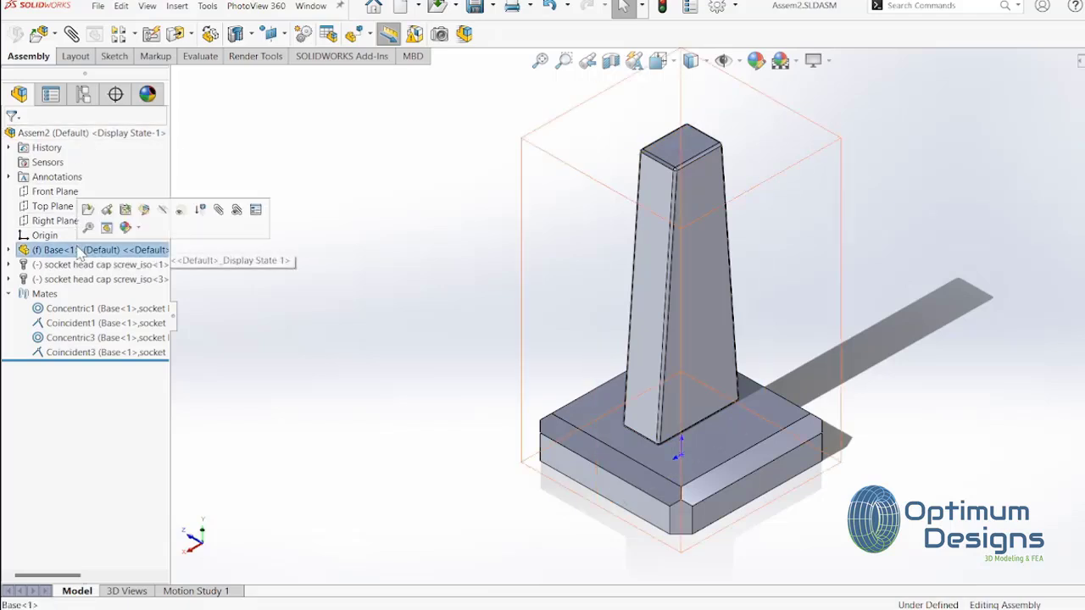
pyautogui.rightClick(76, 249)
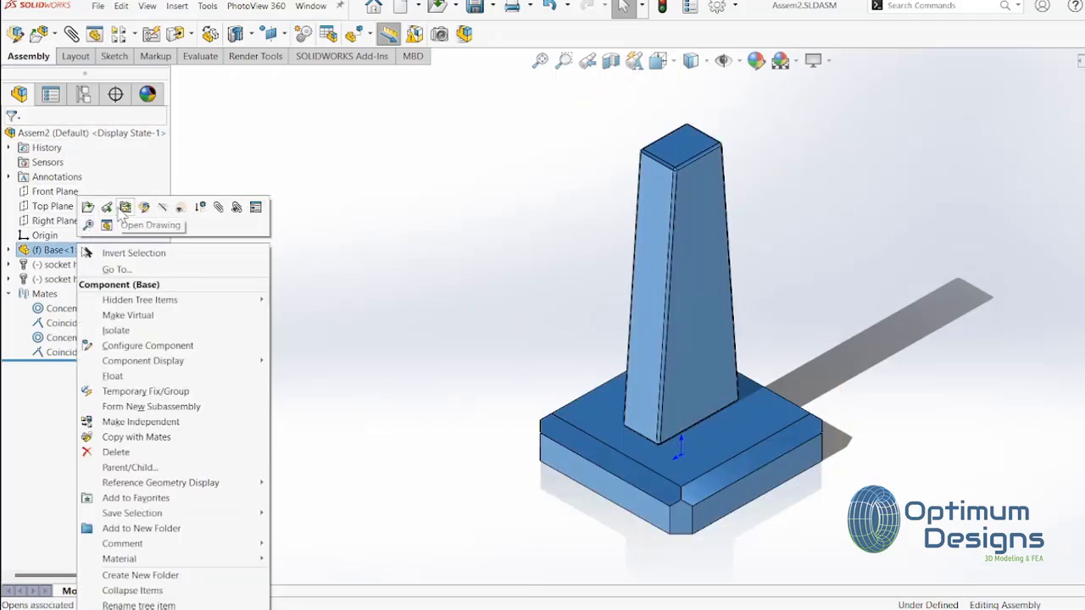
pyautogui.click(90, 208)
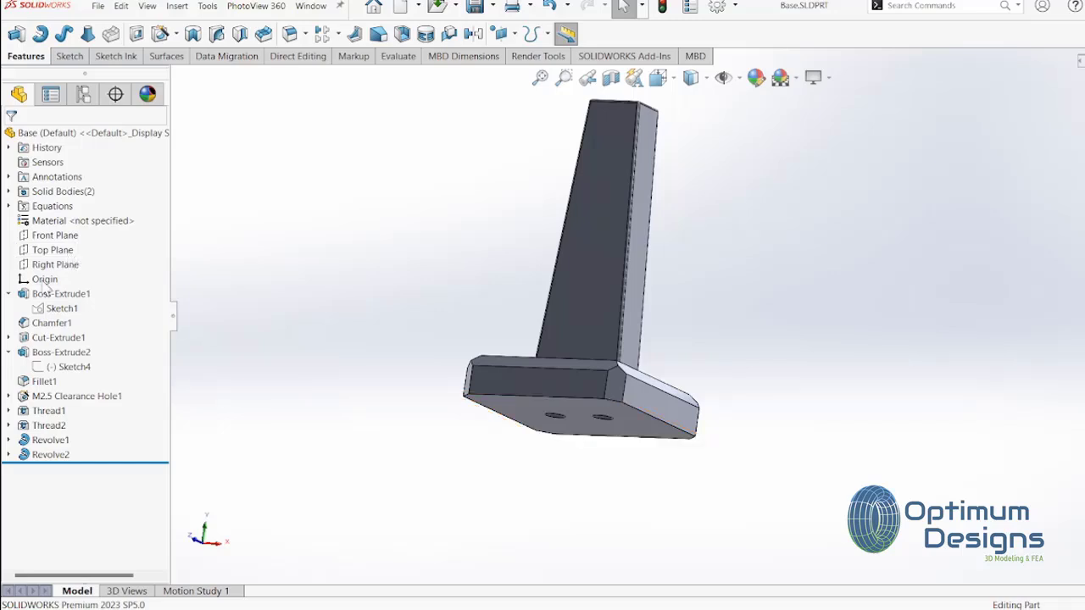
# Start a sketch on the tower's front face, viewed normal to it
pyautogui.rightClick(569, 252)
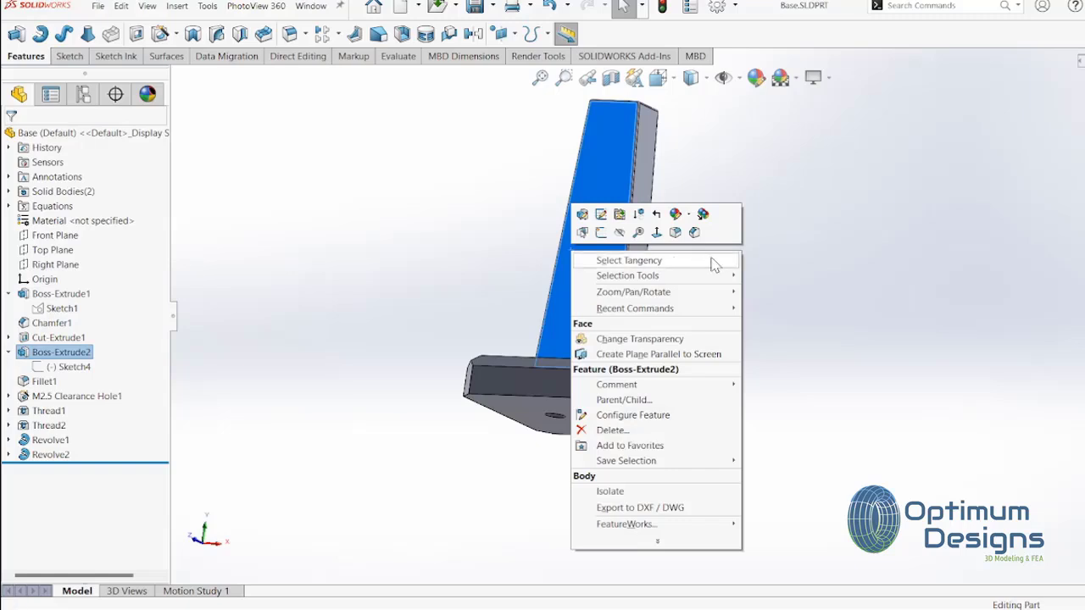
pyautogui.click(656, 232)
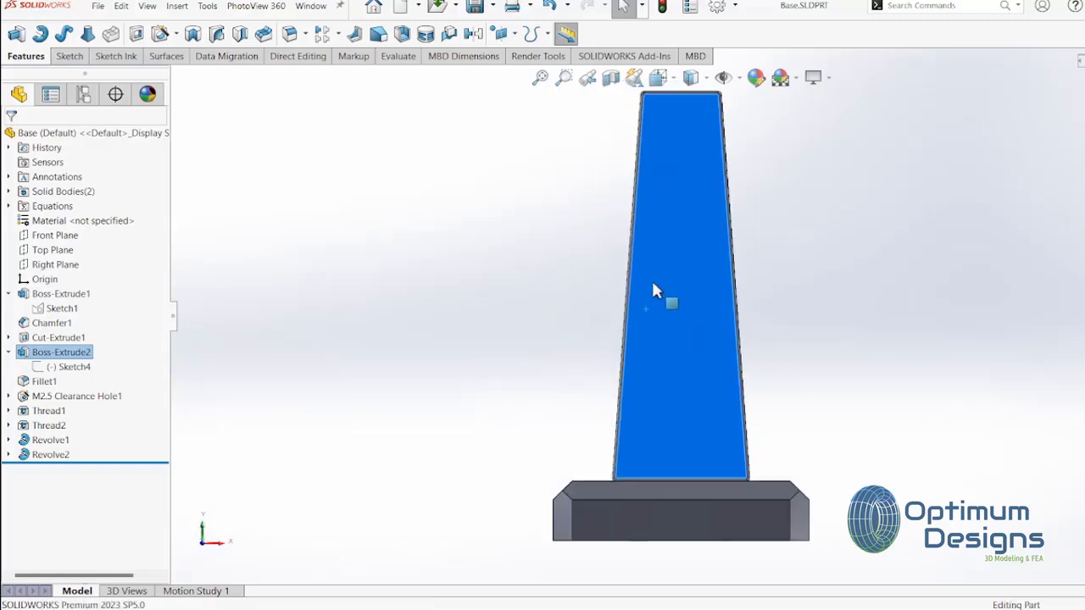
pyautogui.rightClick(683, 169)
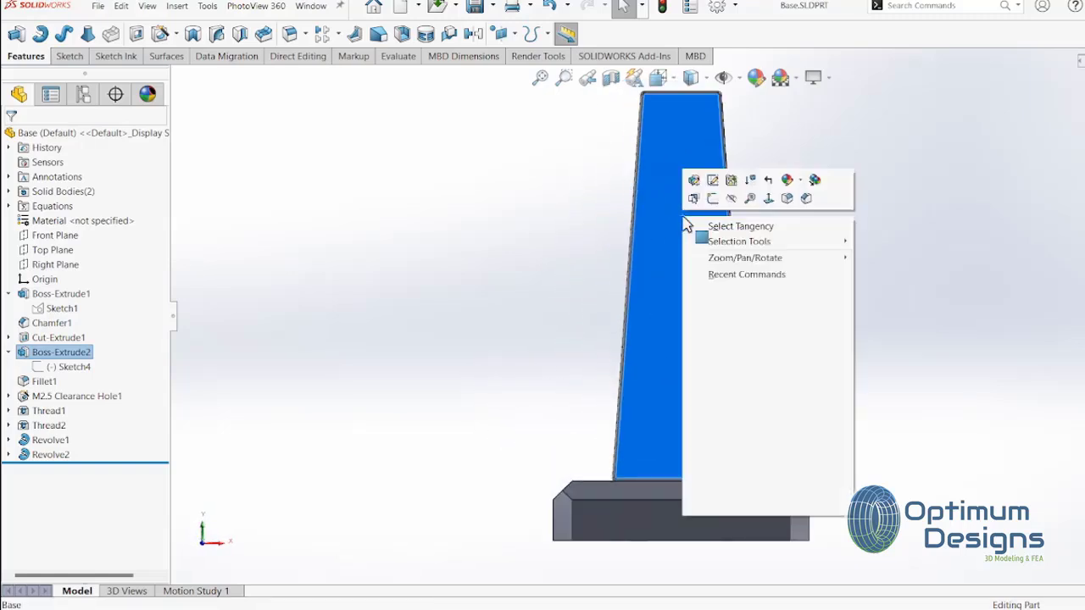
pyautogui.click(710, 196)
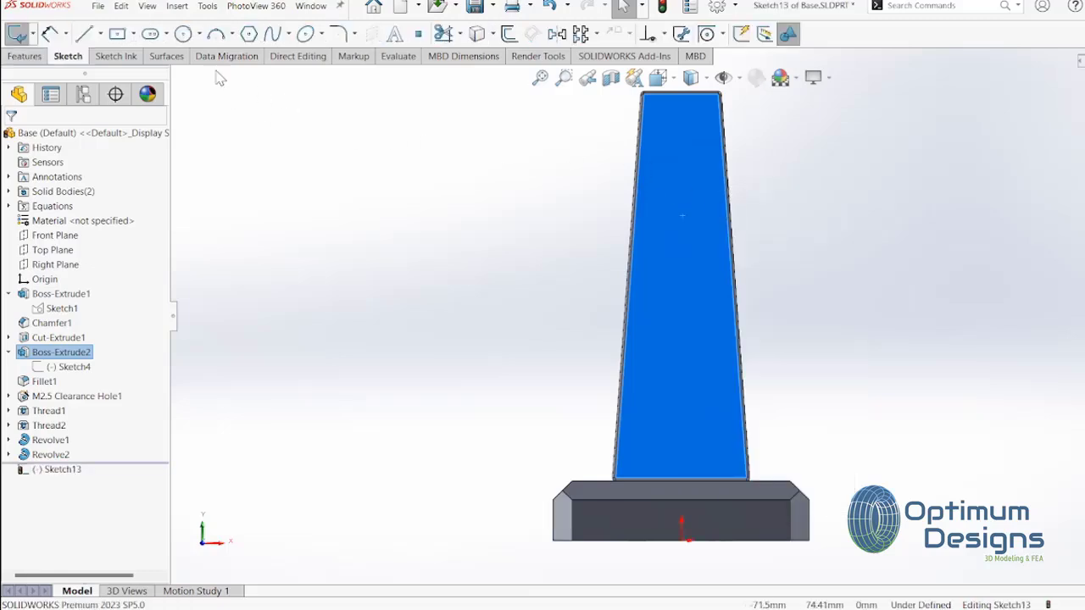
# Draw a vertical centerline from above the tower top down past the base
pyautogui.click(100, 34)
pyautogui.click(119, 68)
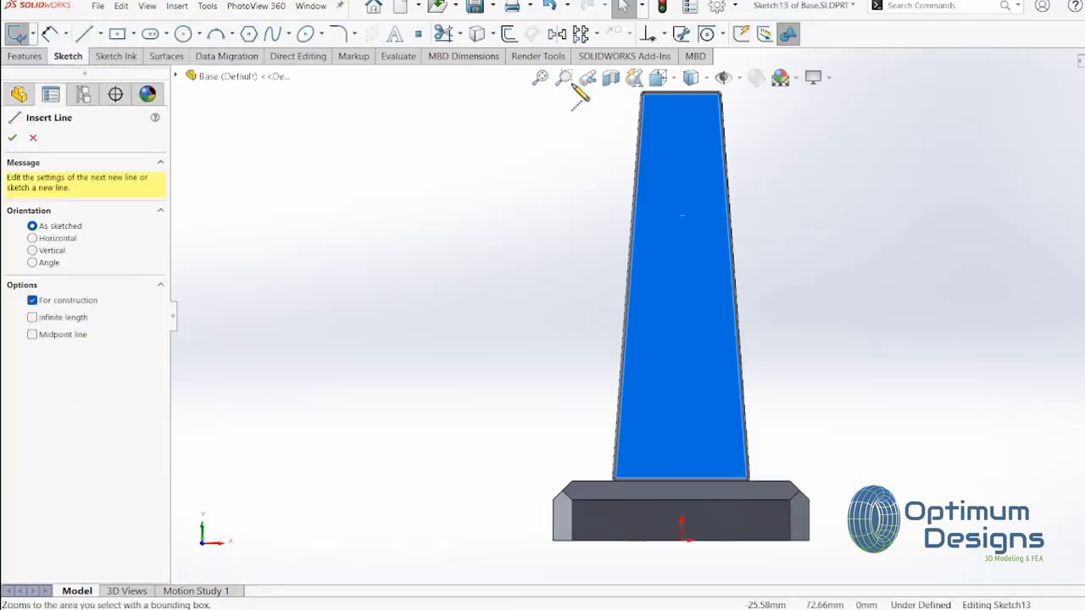
pyautogui.scroll(2, 682, 320)
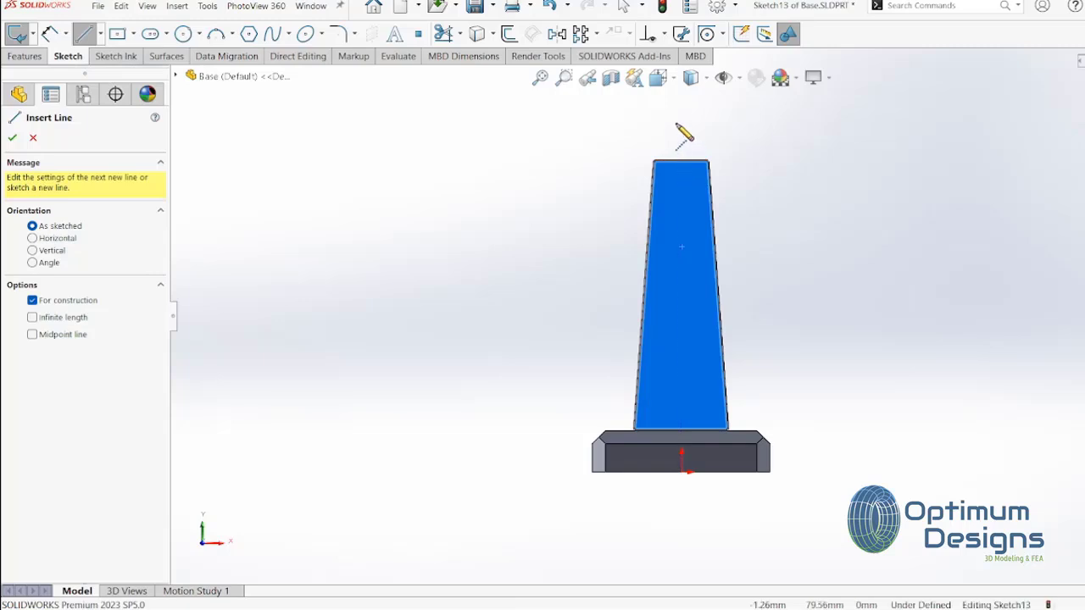
pyautogui.click(680, 121)
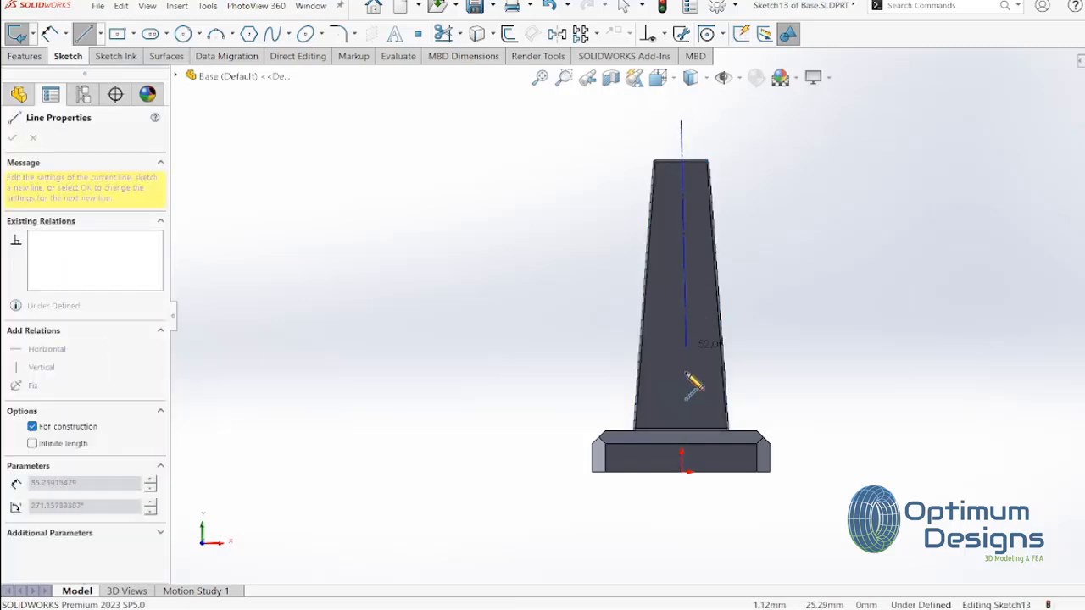
pyautogui.click(681, 520)
pyautogui.press('Escape')
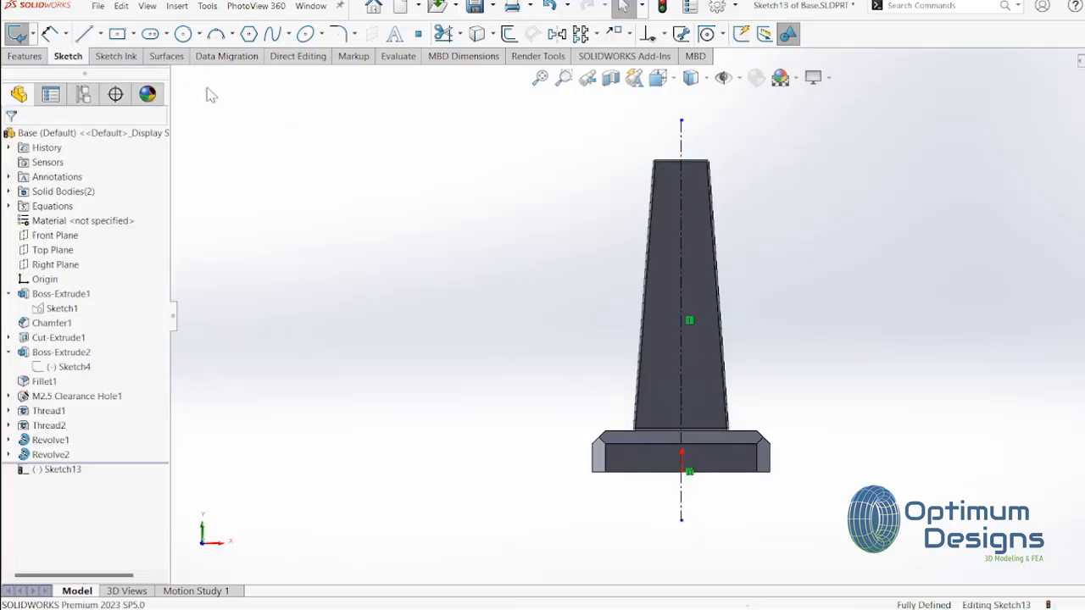
pyautogui.click(100, 34)
pyautogui.click(109, 66)
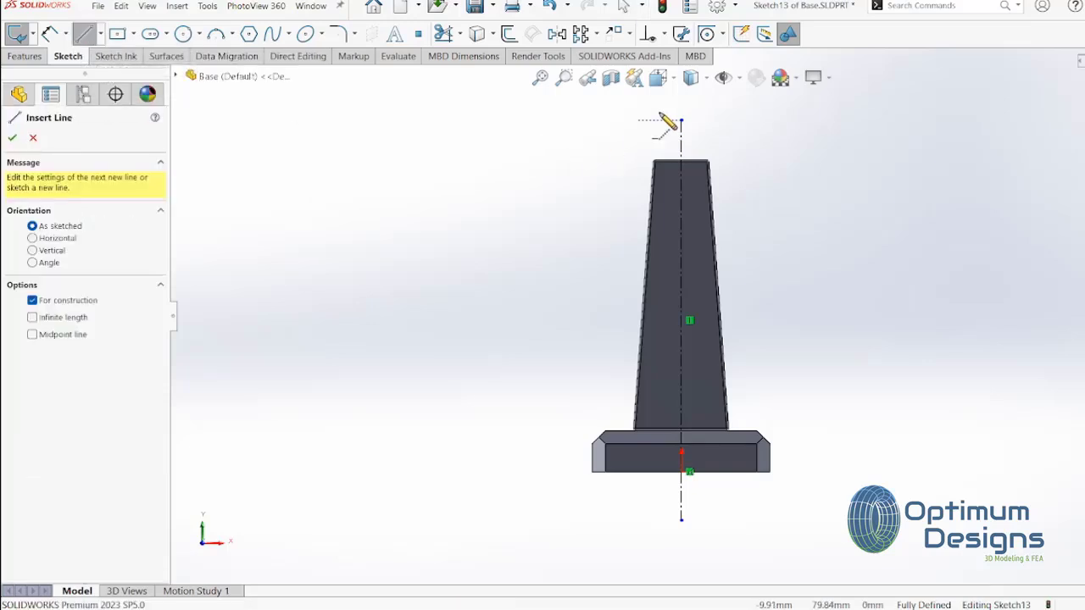
pyautogui.scroll(-1, 775, 348)
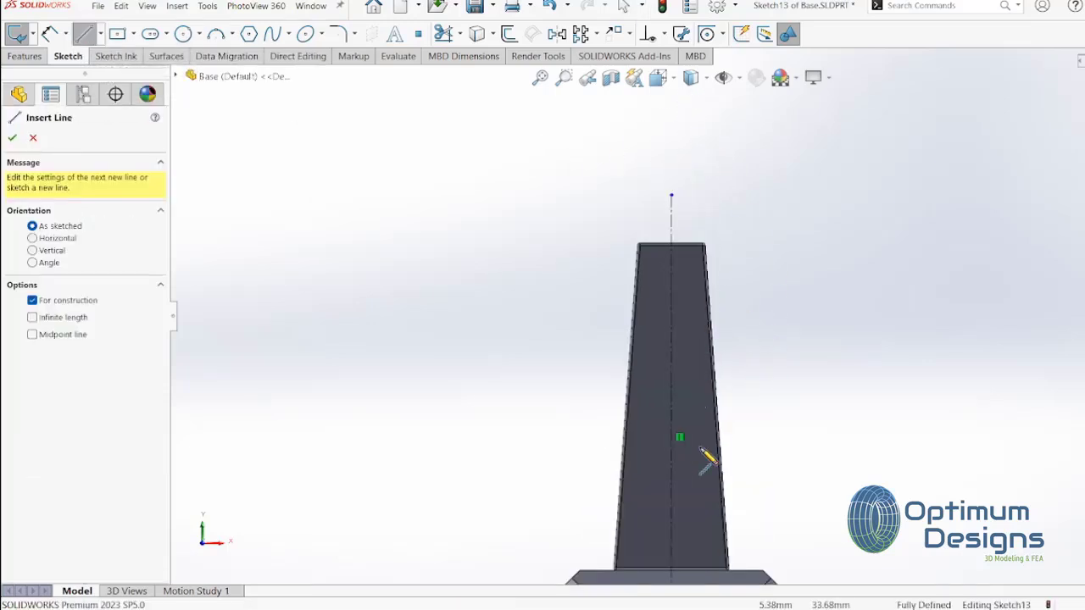
pyautogui.scroll(-1, 743, 380)
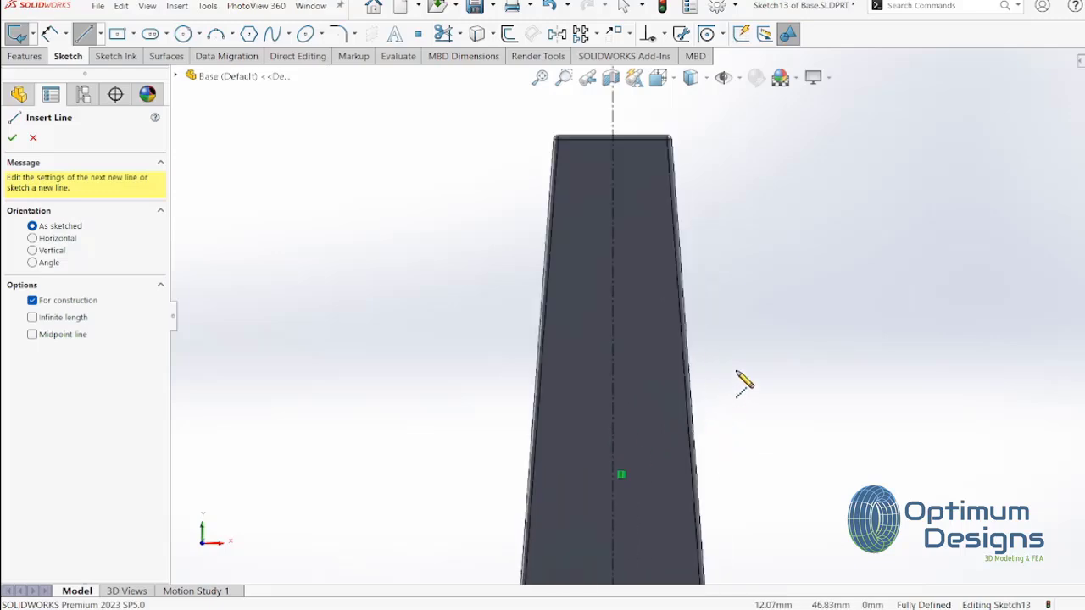
pyautogui.scroll(-1, 641, 209)
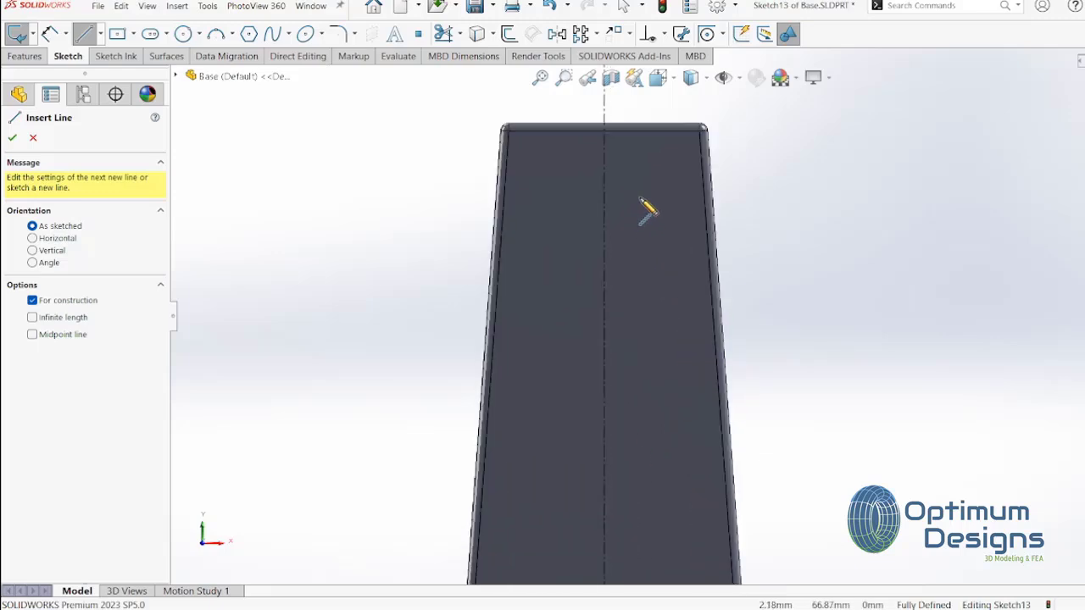
# Cancel the stray centerline and sketch a small circle off to the side on the tower face
pyautogui.click(642, 204)
pyautogui.press('Escape')
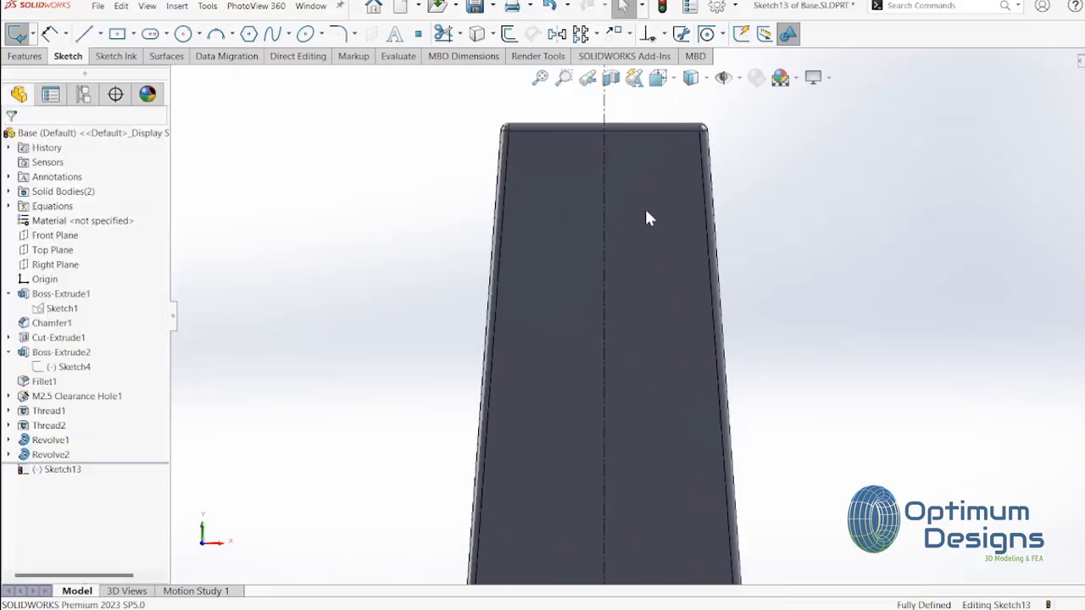
pyautogui.click(198, 34)
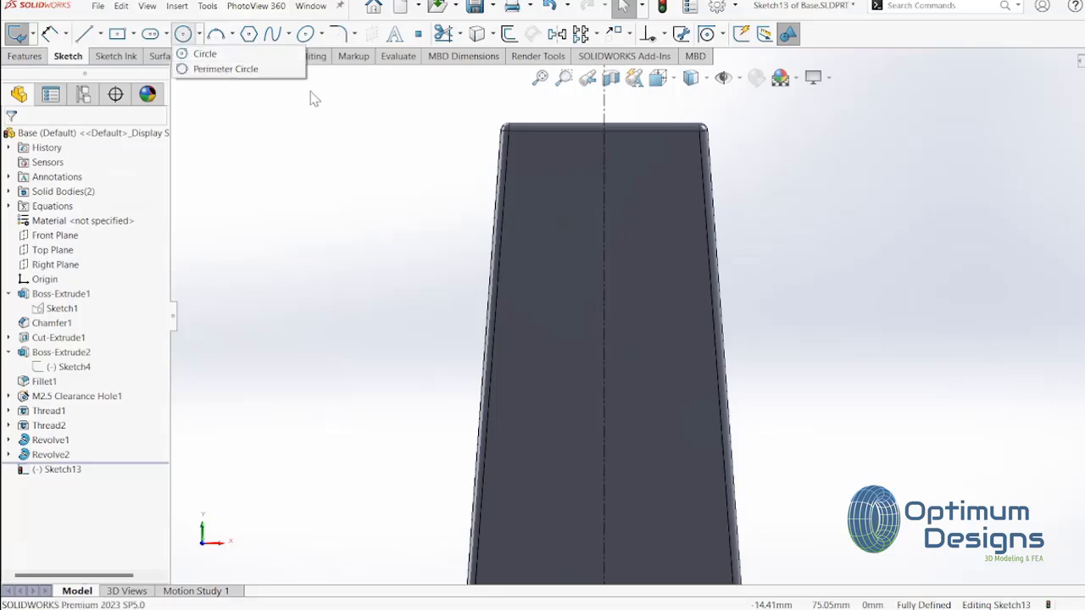
pyautogui.click(204, 53)
pyautogui.click(644, 209)
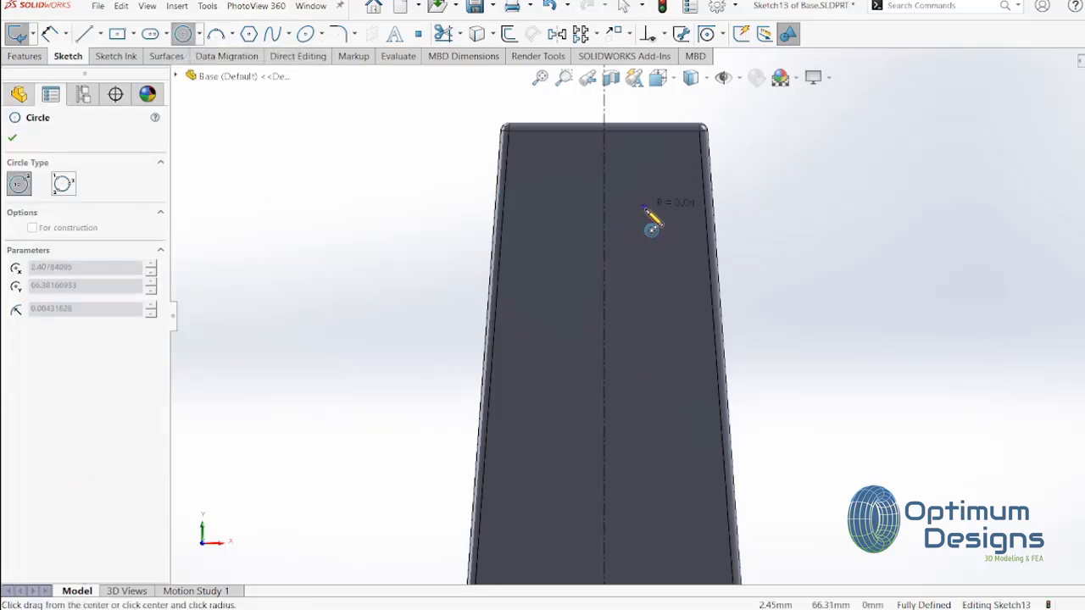
pyautogui.click(651, 219)
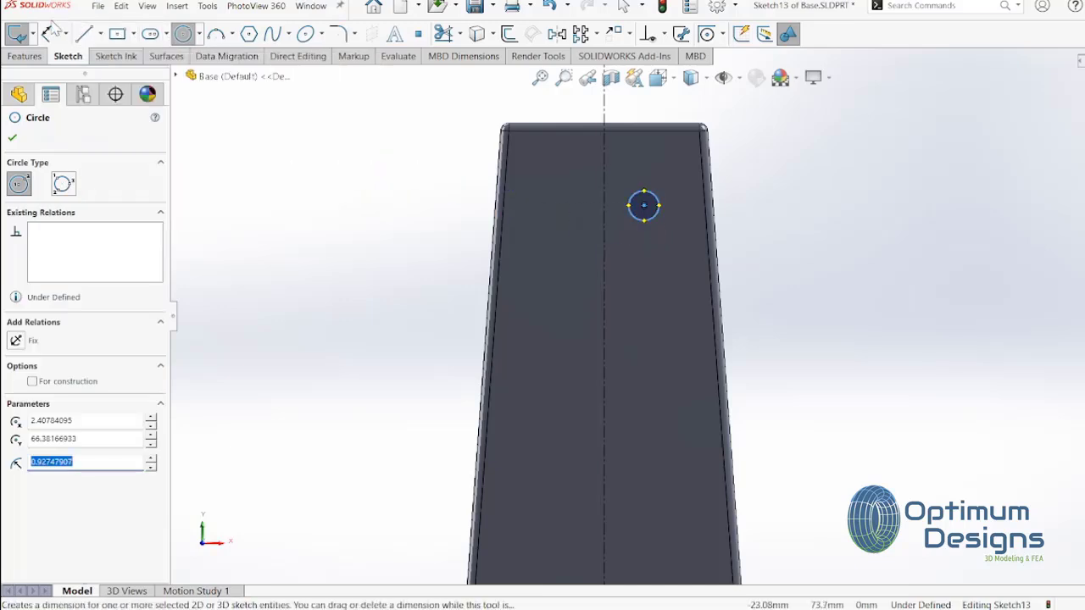
pyautogui.click(49, 34)
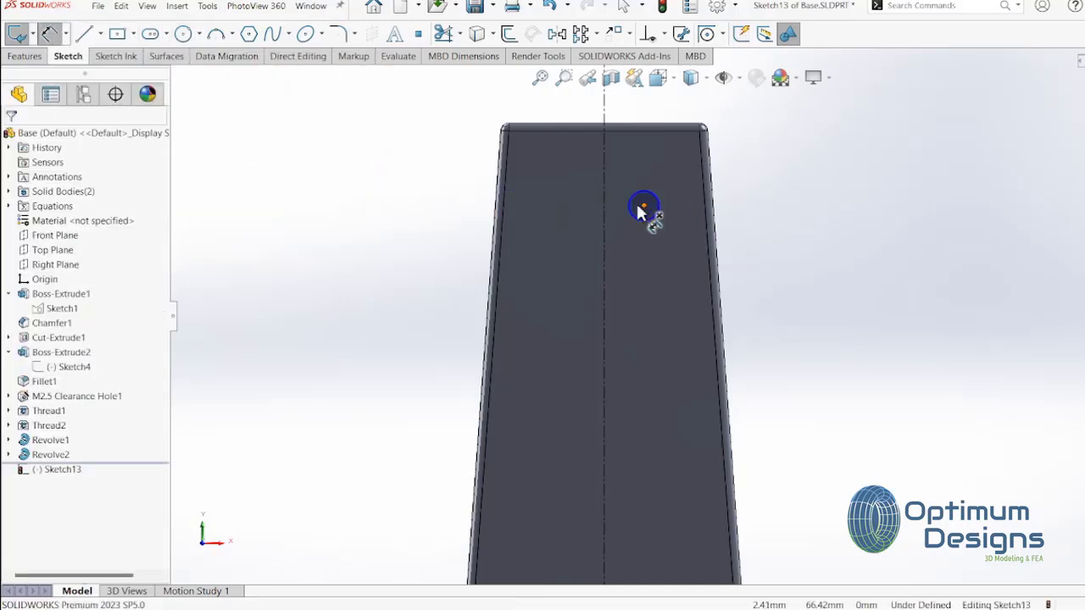
# Sketch two circles centred on the centerline, one upper and one lower
pyautogui.click(183, 35)
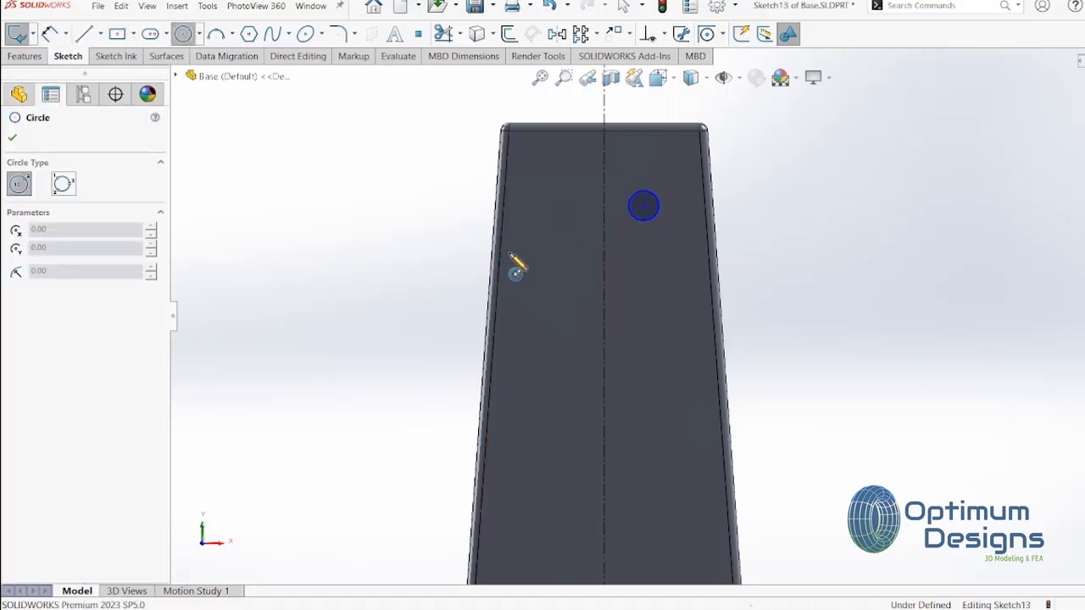
pyautogui.scroll(2, 586, 383)
pyautogui.scroll(1, 637, 412)
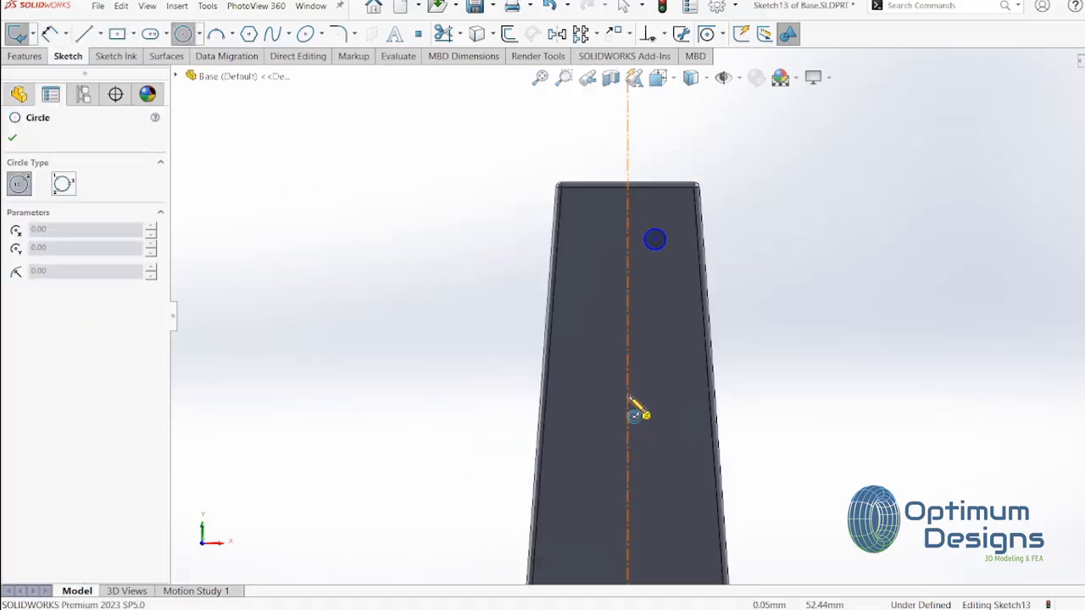
pyautogui.click(627, 387)
pyautogui.click(650, 420)
pyautogui.scroll(-2, 658, 474)
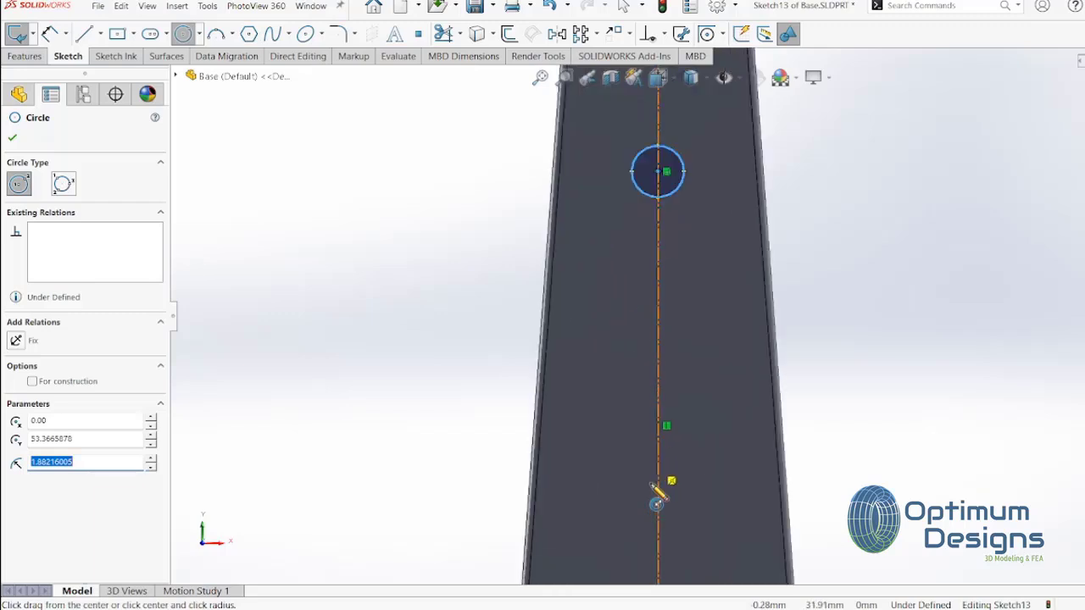
pyautogui.scroll(1, 665, 508)
pyautogui.scroll(-1, 682, 483)
pyautogui.click(679, 437)
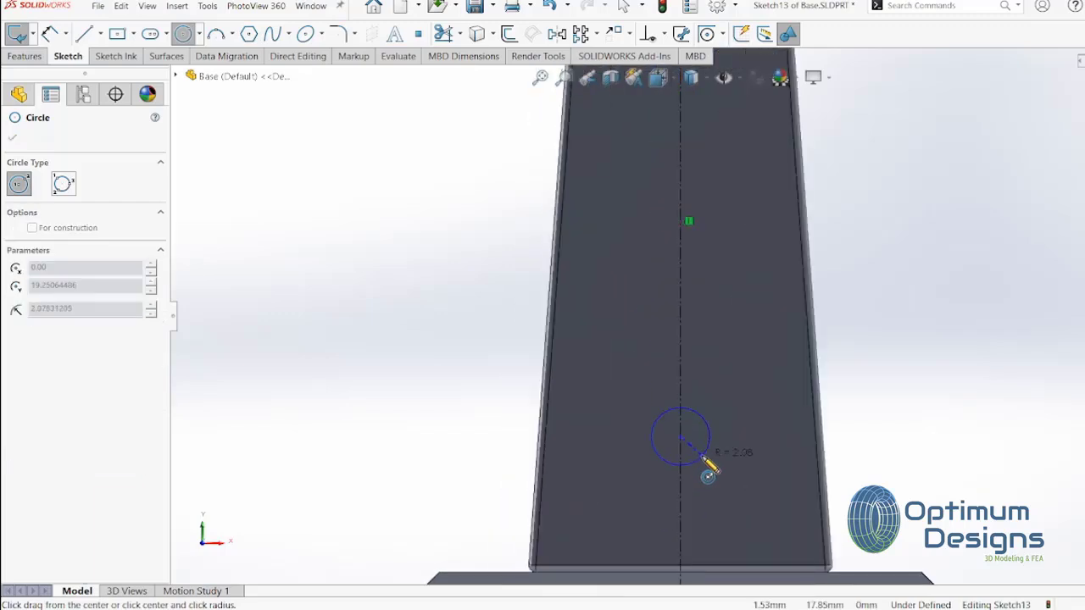
pyautogui.click(708, 441)
pyautogui.click(50, 33)
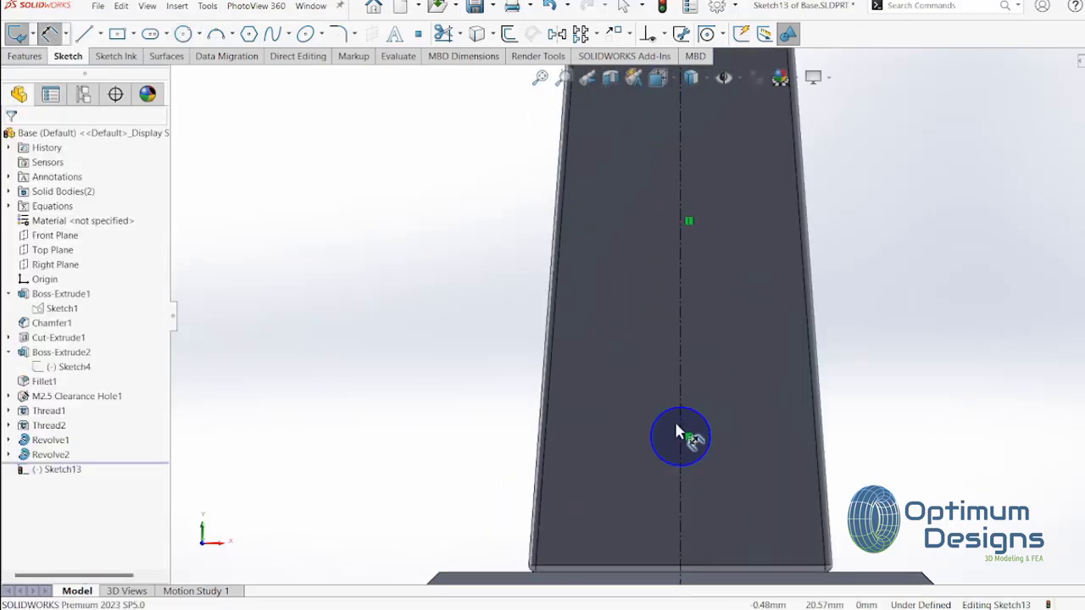
# Dimension the lower and upper circle centres 17.50 and 49.25 mm above the base's top edge
pyautogui.click(681, 439)
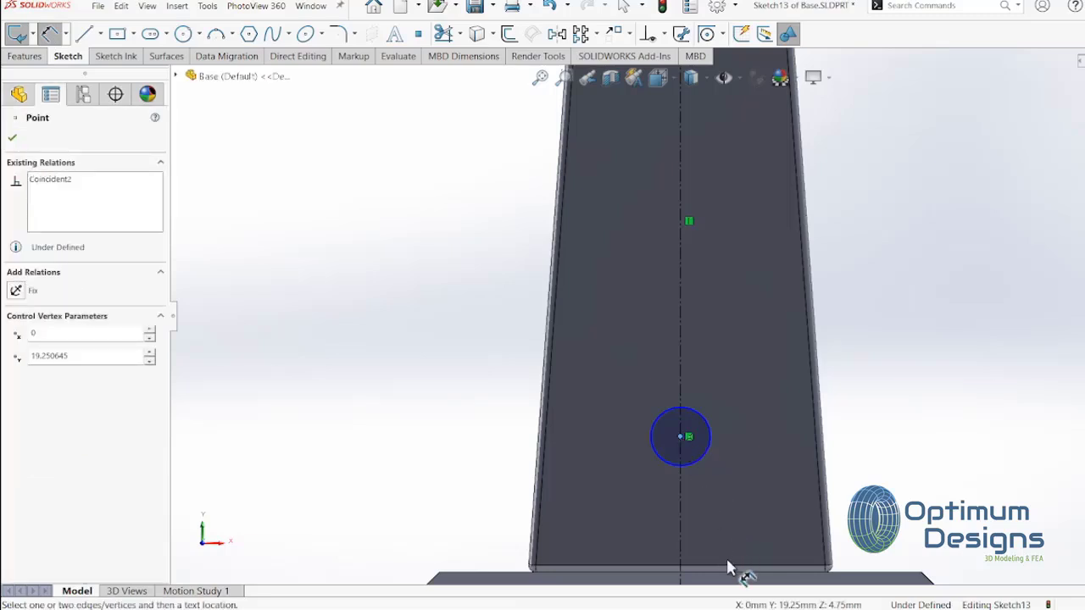
pyautogui.click(864, 579)
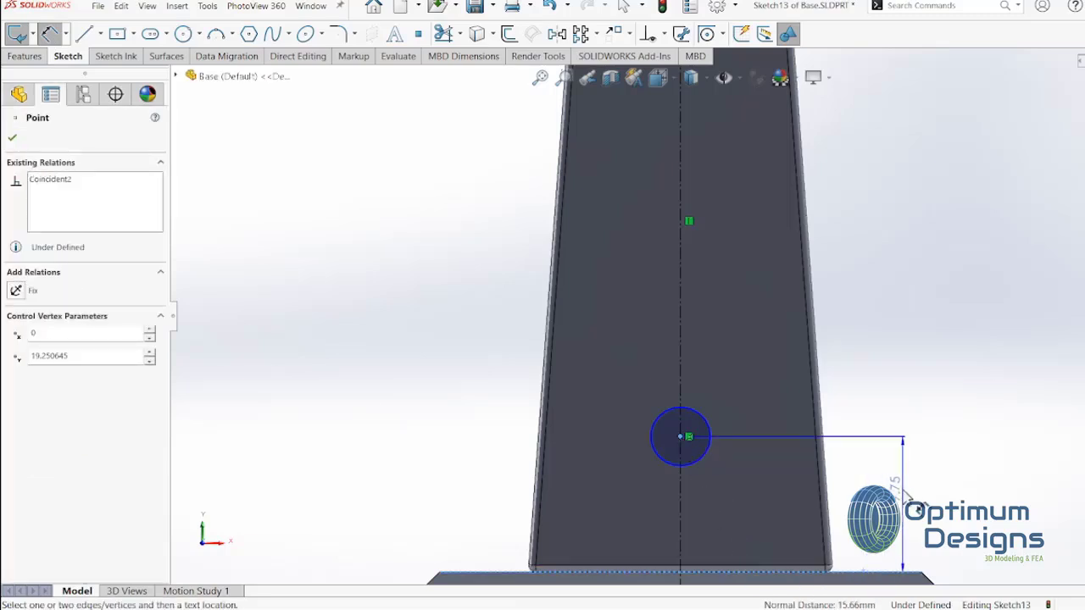
pyautogui.click(905, 500)
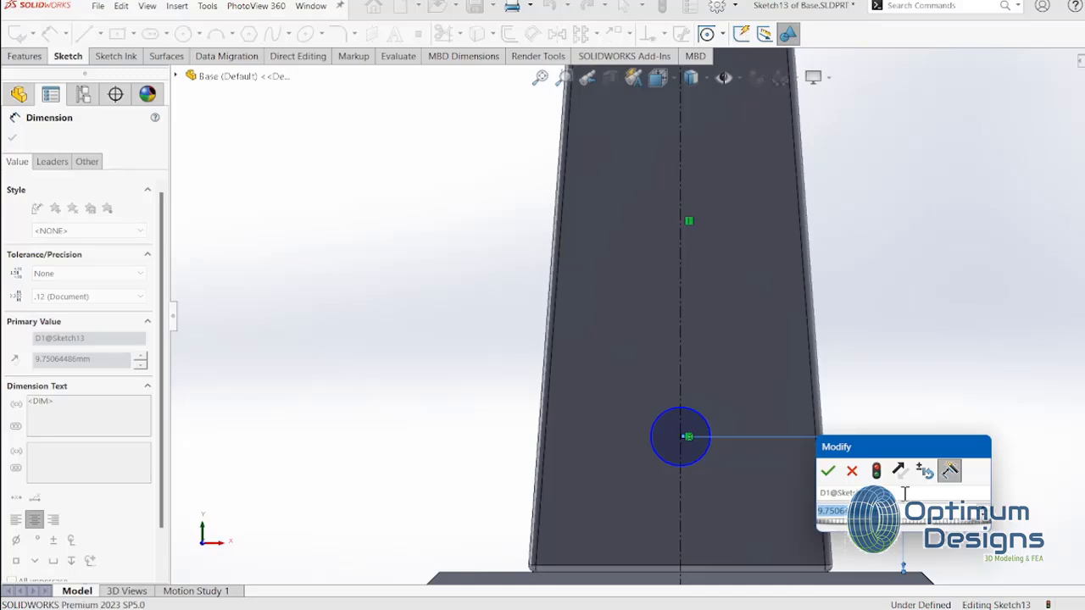
pyautogui.write('17.5')
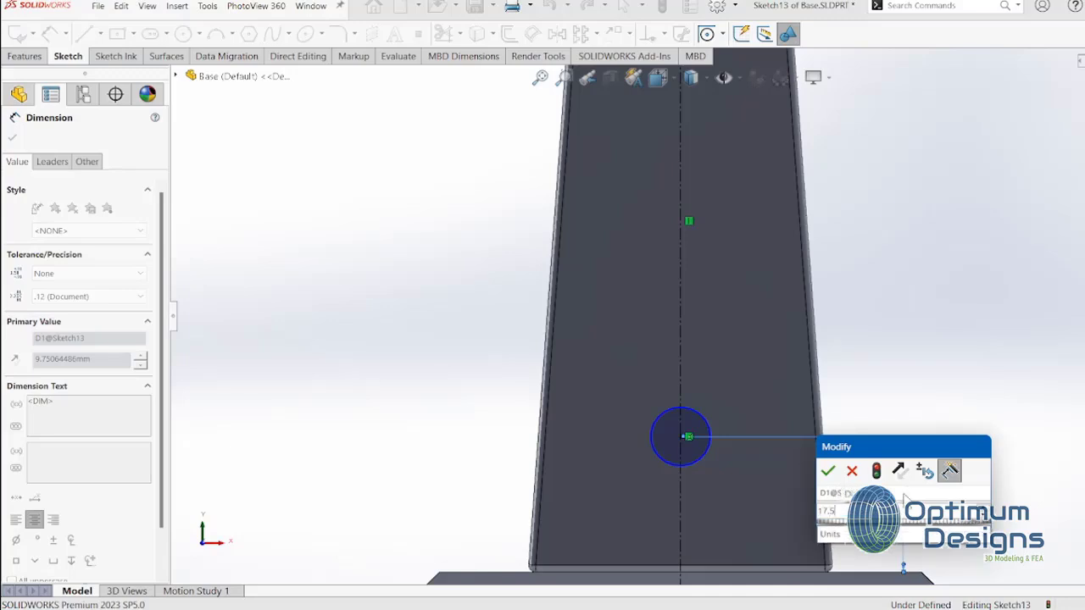
pyautogui.press('Return')
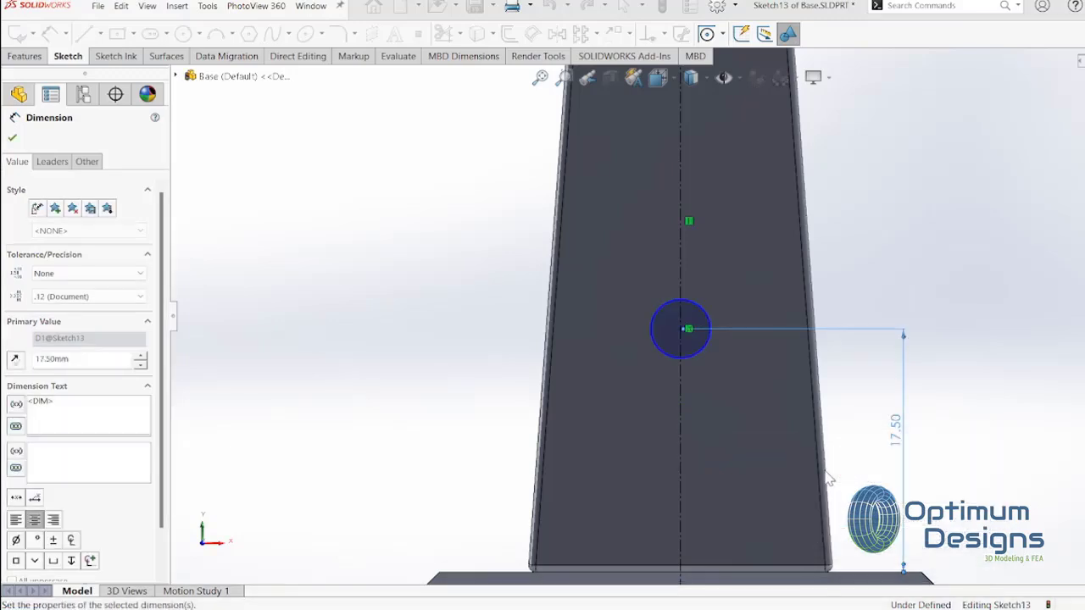
pyautogui.scroll(3, 704, 219)
pyautogui.scroll(-3, 691, 152)
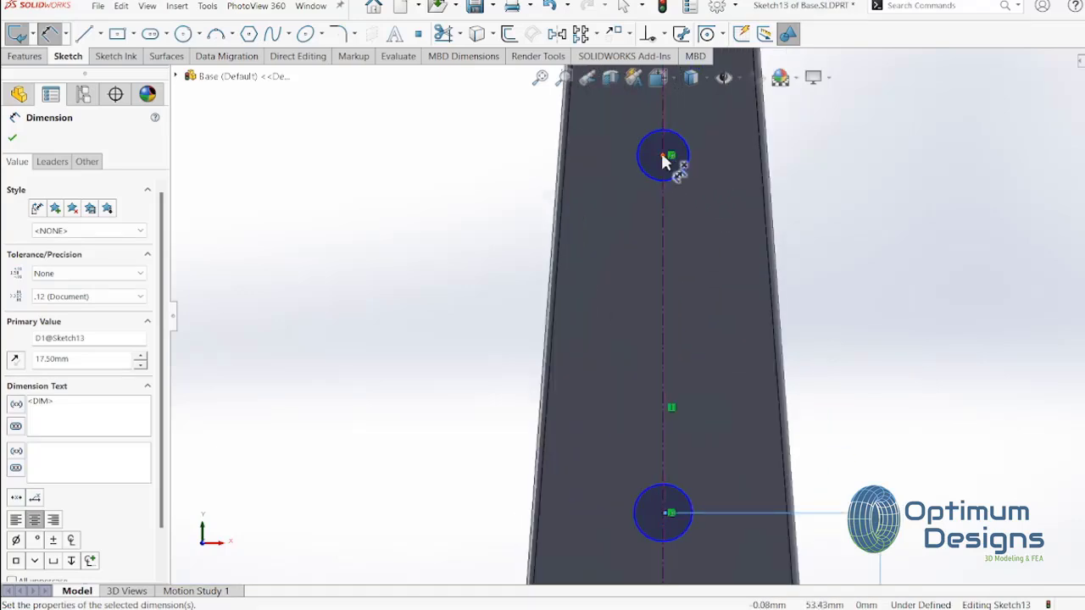
pyautogui.click(662, 155)
pyautogui.scroll(3, 785, 365)
pyautogui.scroll(-3, 763, 542)
pyautogui.scroll(-2, 693, 441)
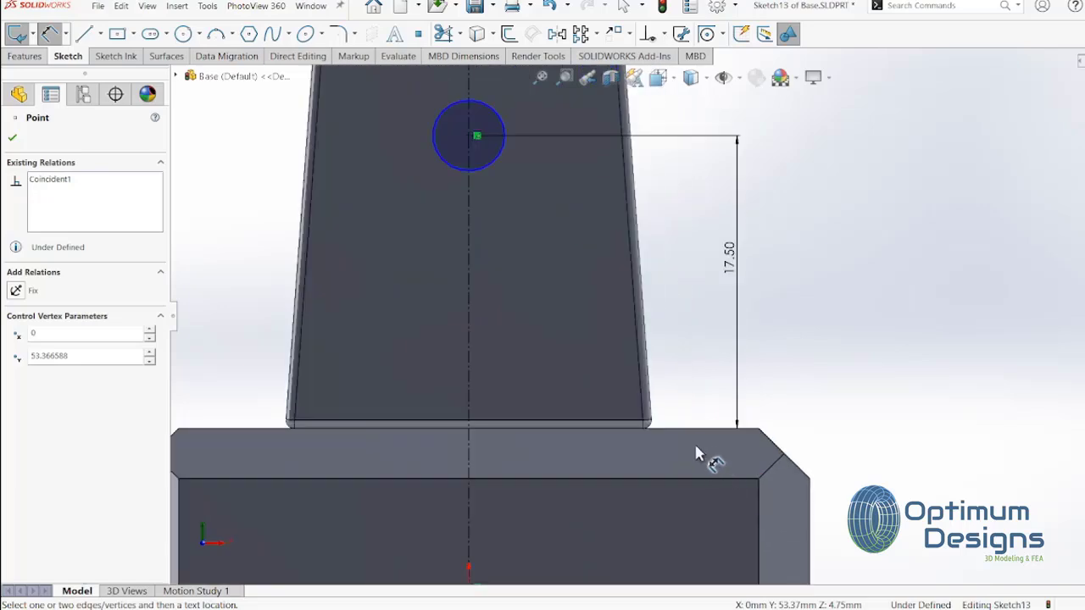
pyautogui.click(693, 433)
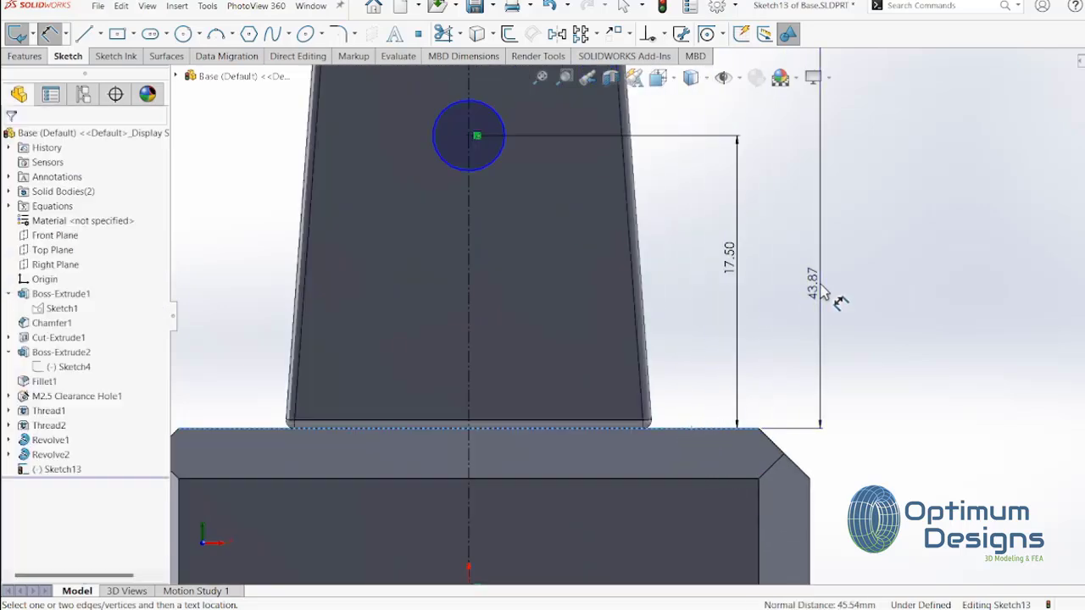
pyautogui.click(821, 283)
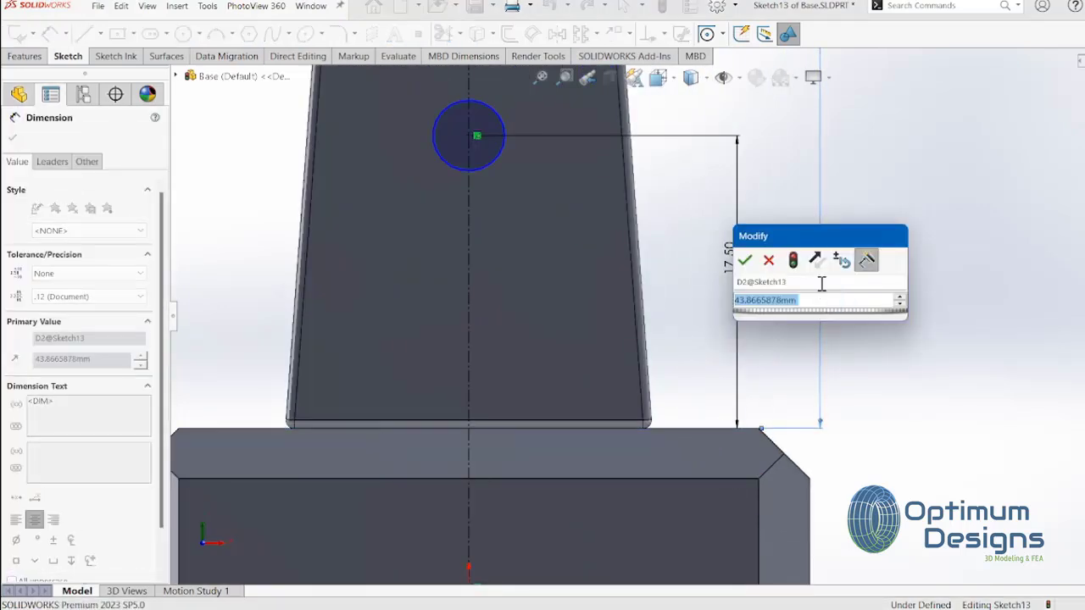
pyautogui.write('49')
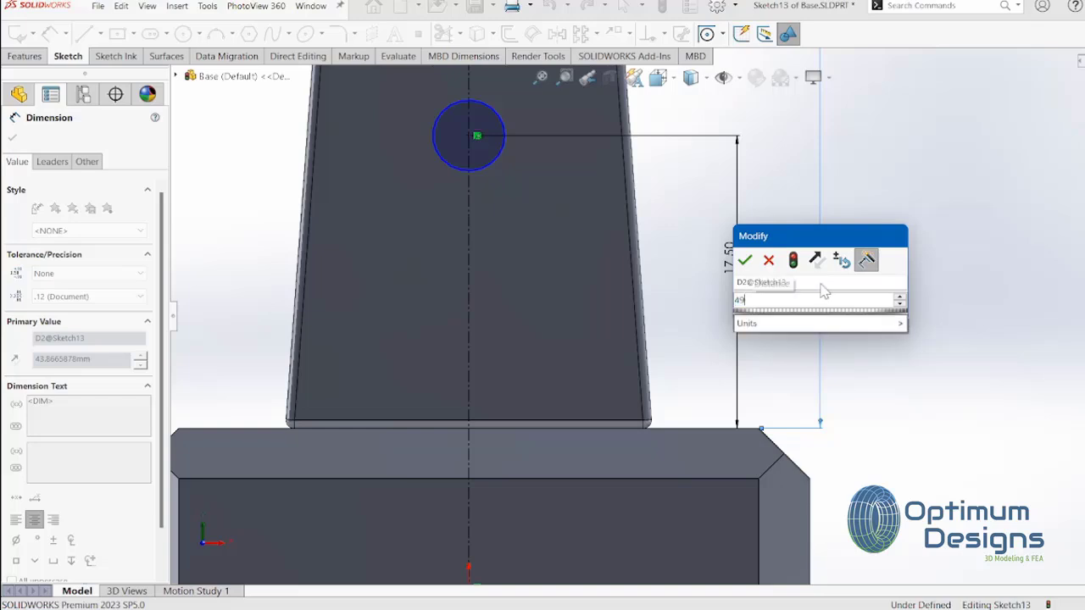
pyautogui.write('.2')
pyautogui.press('Return')
# Dimension the small off-axis circle's centre 58.50 mm above the base
pyautogui.scroll(10, 665, 219)
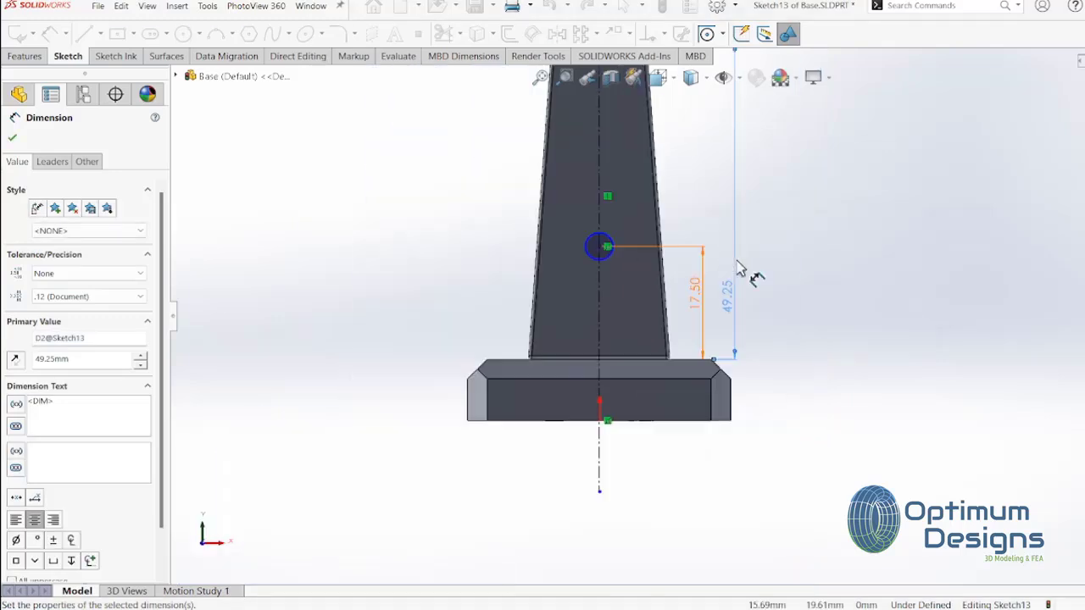
pyautogui.scroll(-5, 665, 218)
pyautogui.scroll(-3, 661, 189)
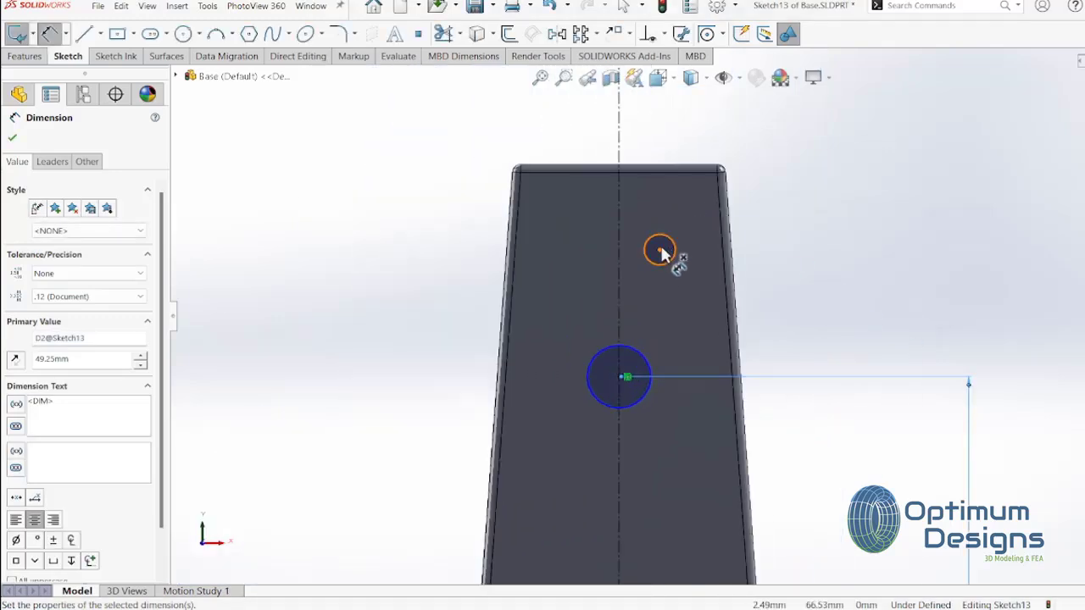
pyautogui.click(661, 253)
pyautogui.scroll(5, 697, 332)
pyautogui.scroll(-3, 698, 501)
pyautogui.scroll(-3, 738, 380)
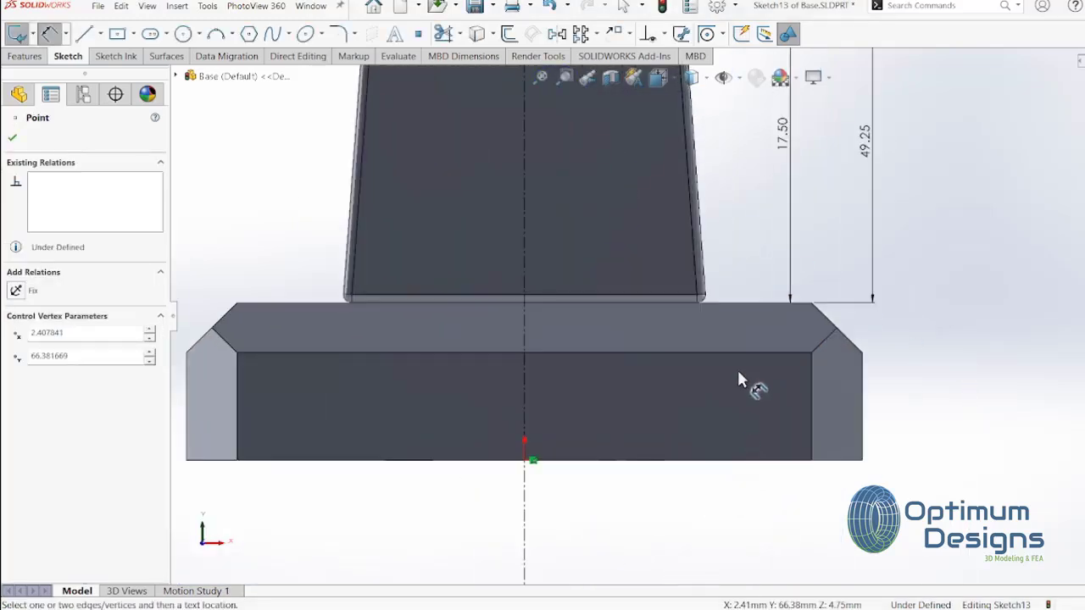
pyautogui.click(749, 305)
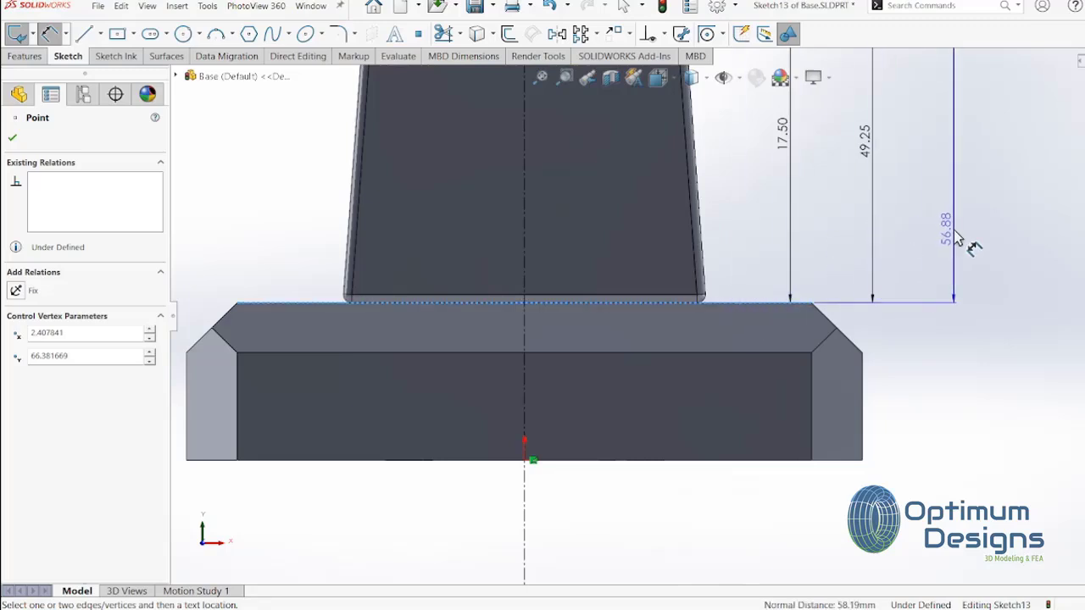
pyautogui.scroll(2, 956, 238)
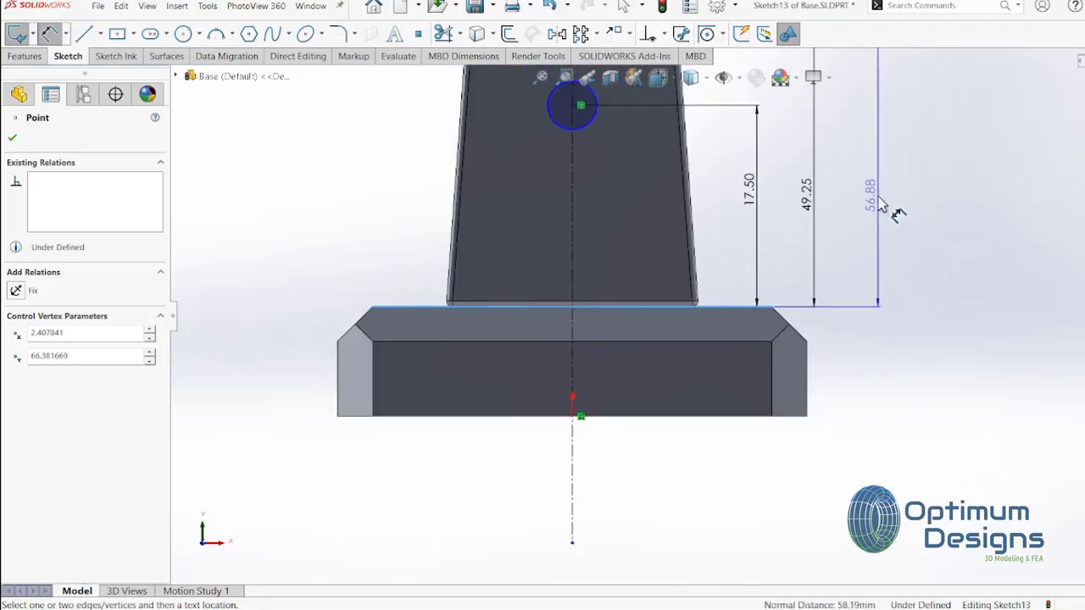
pyautogui.click(882, 206)
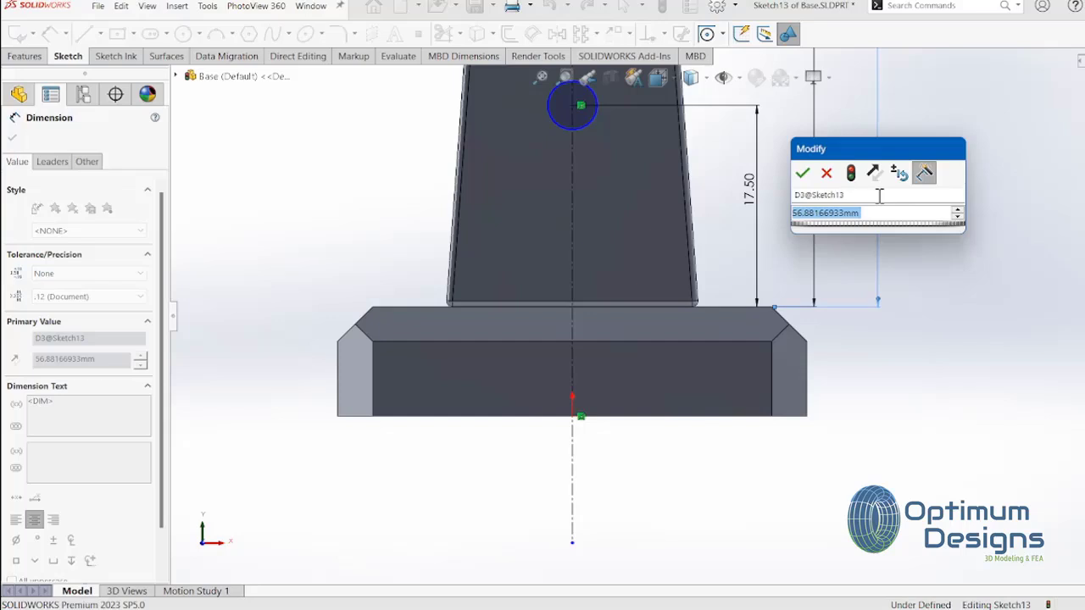
pyautogui.write('58.')
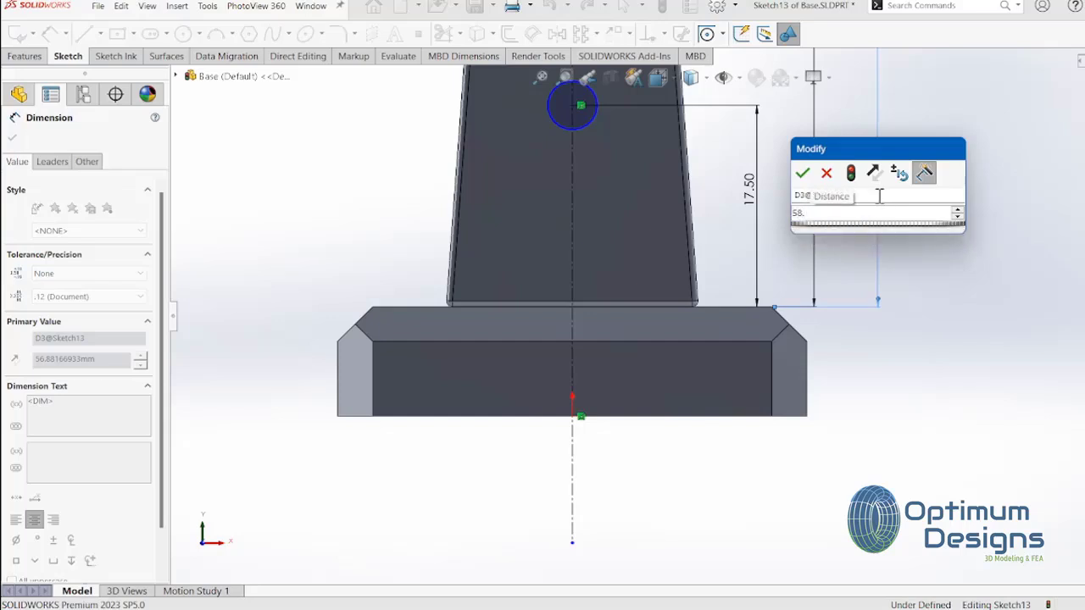
pyautogui.write('5')
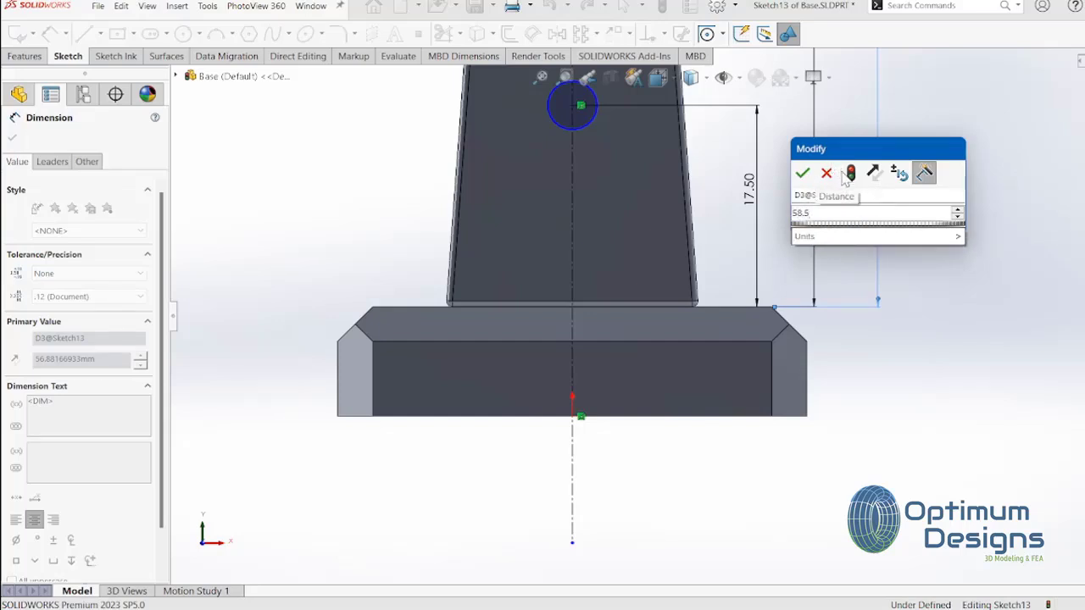
pyautogui.click(802, 173)
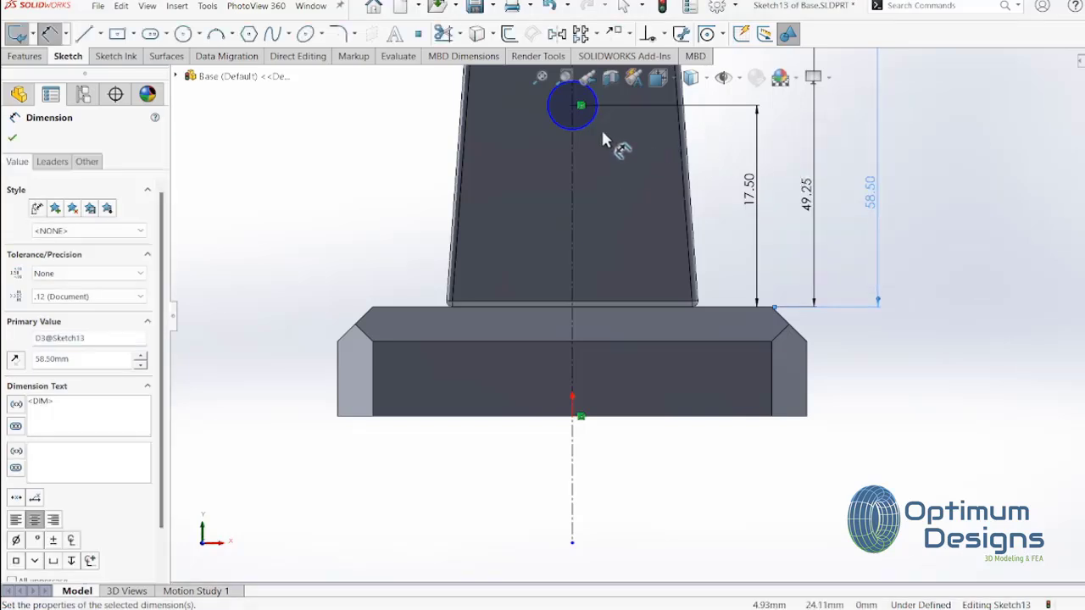
pyautogui.click(579, 117)
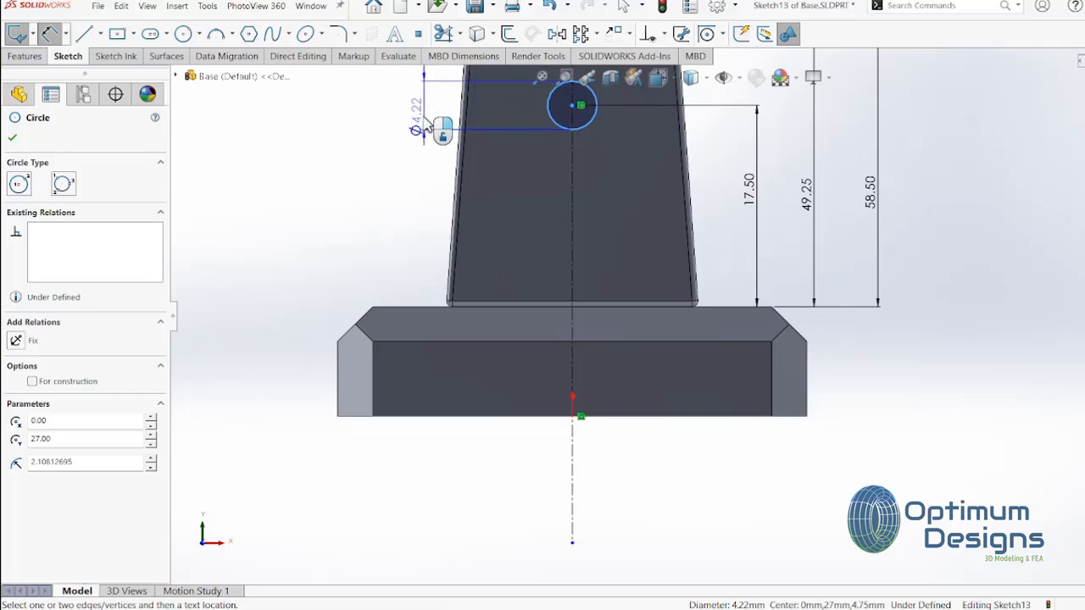
# Give the three sketch circles diameters of 8, 3.25 and 1.5 mm
pyautogui.click(421, 121)
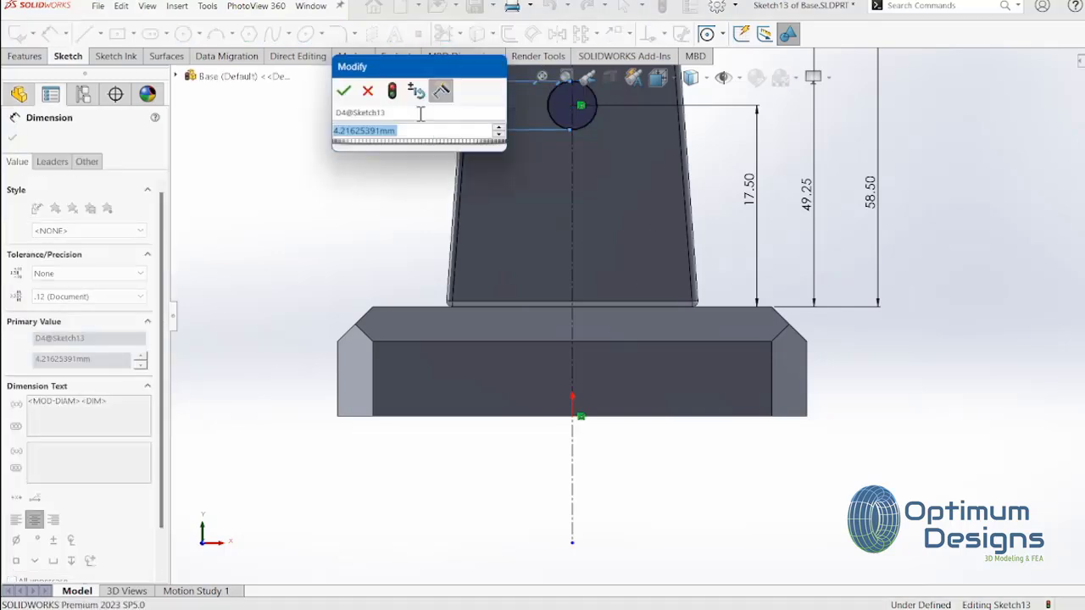
pyautogui.write('8')
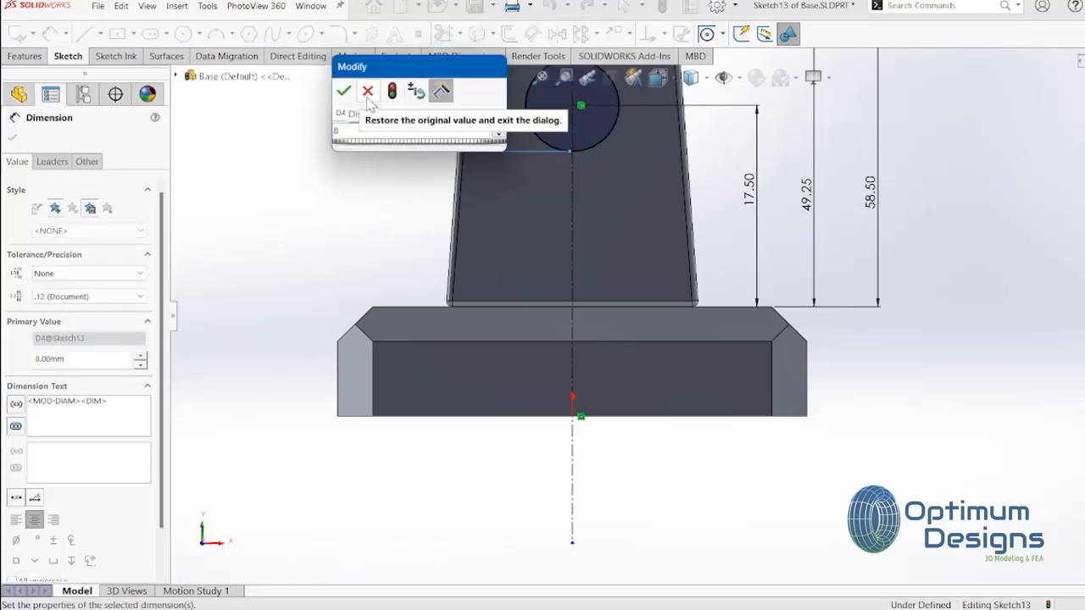
pyautogui.click(343, 91)
pyautogui.scroll(-3, 685, 316)
pyautogui.scroll(-2, 696, 366)
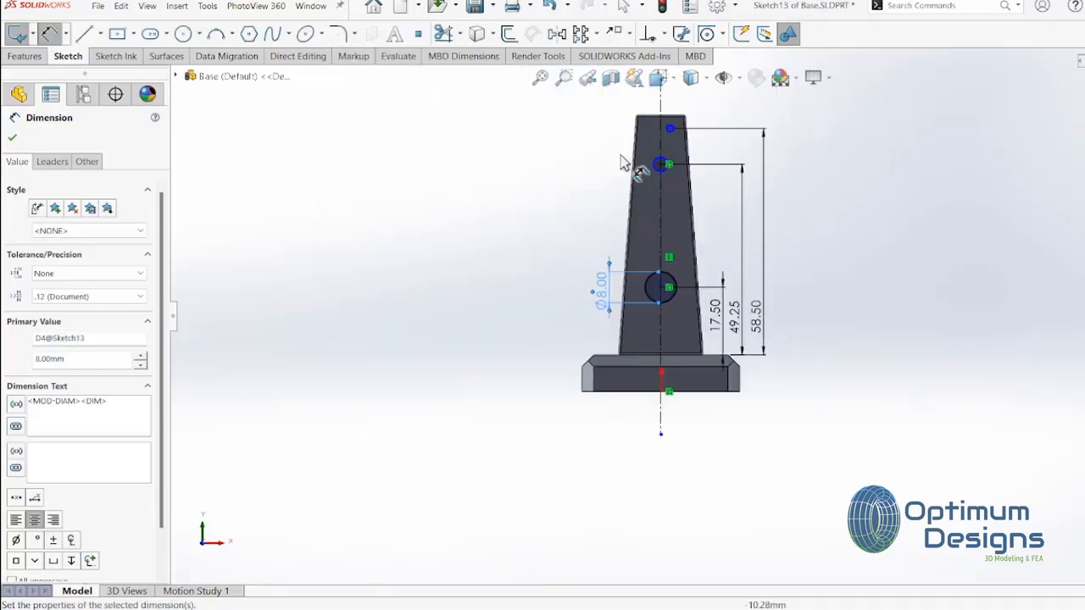
pyautogui.scroll(8, 723, 240)
pyautogui.click(751, 274)
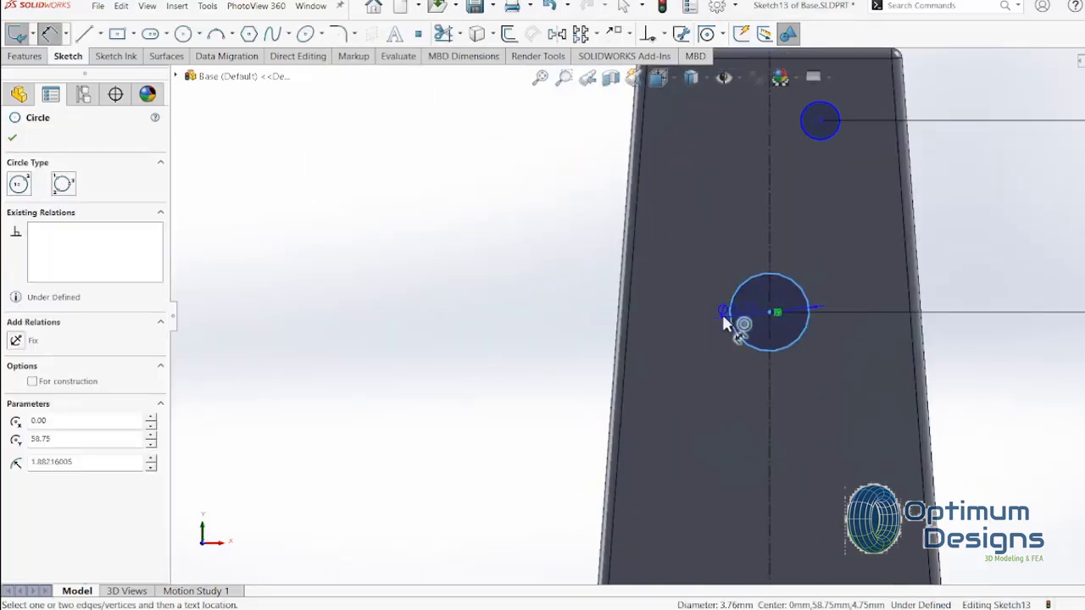
pyautogui.click(555, 312)
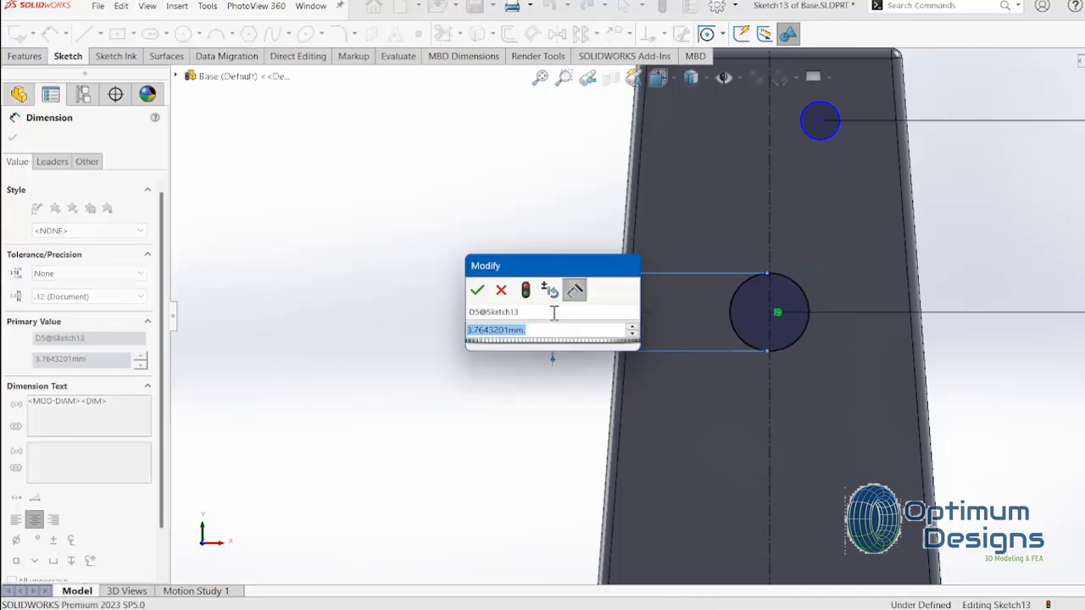
pyautogui.write('3.25')
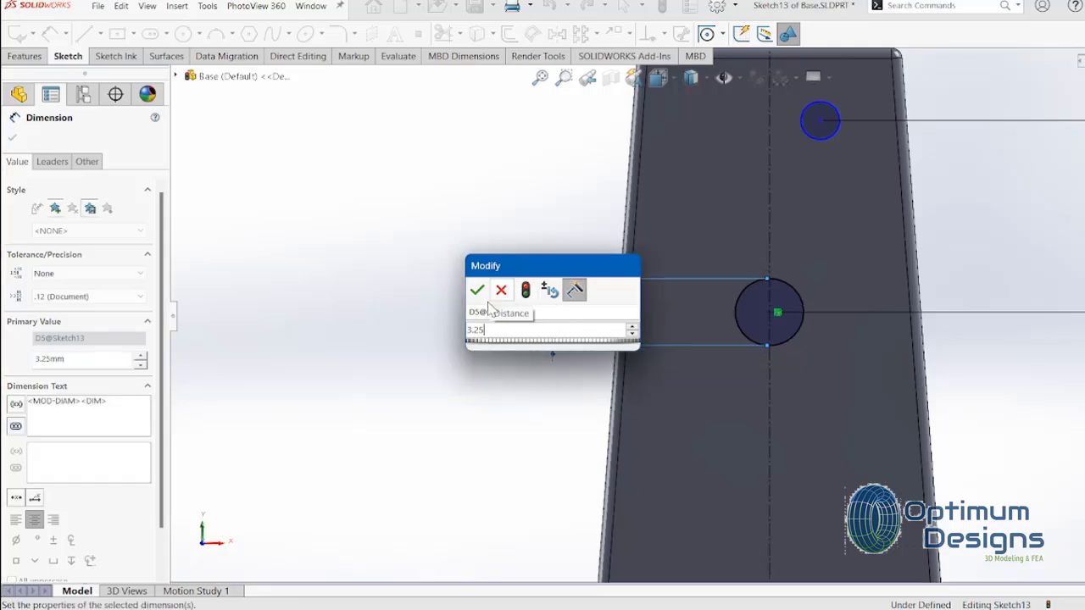
pyautogui.click(477, 290)
pyautogui.click(828, 144)
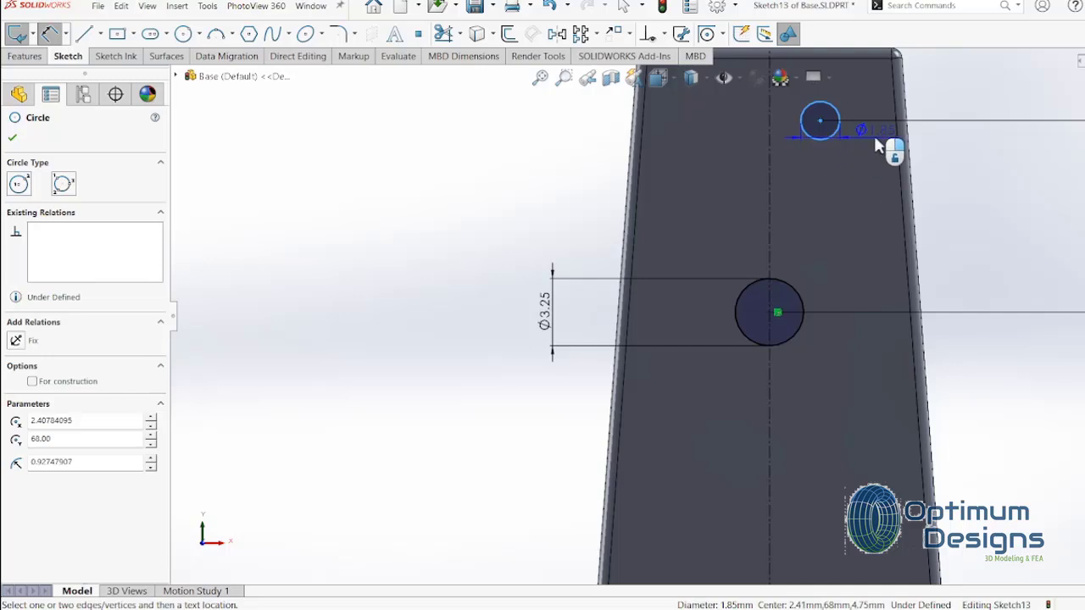
pyautogui.click(970, 169)
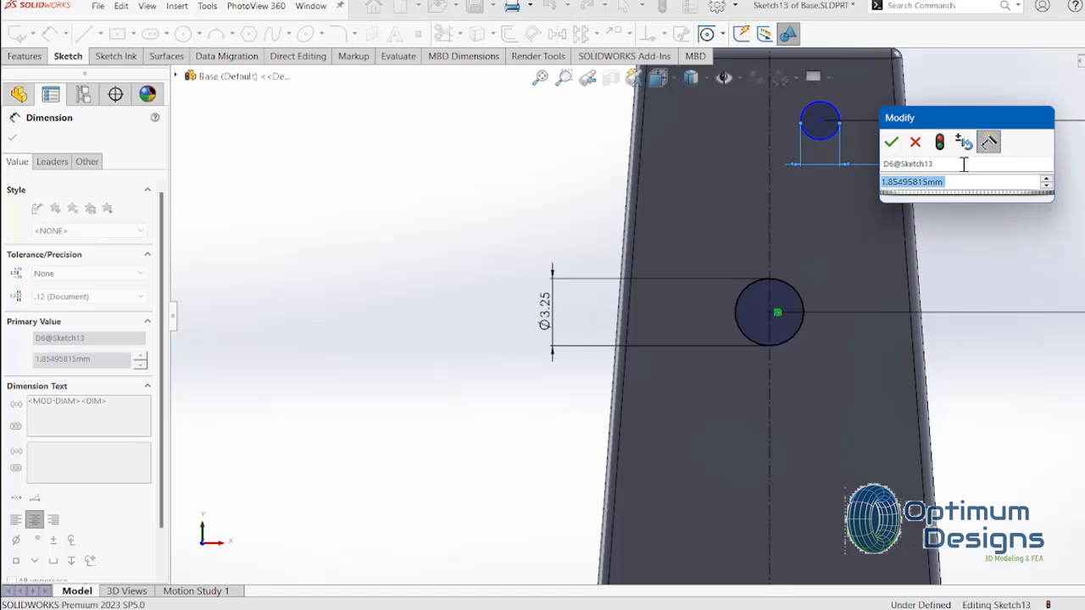
pyautogui.write('1.5')
pyautogui.press('Return')
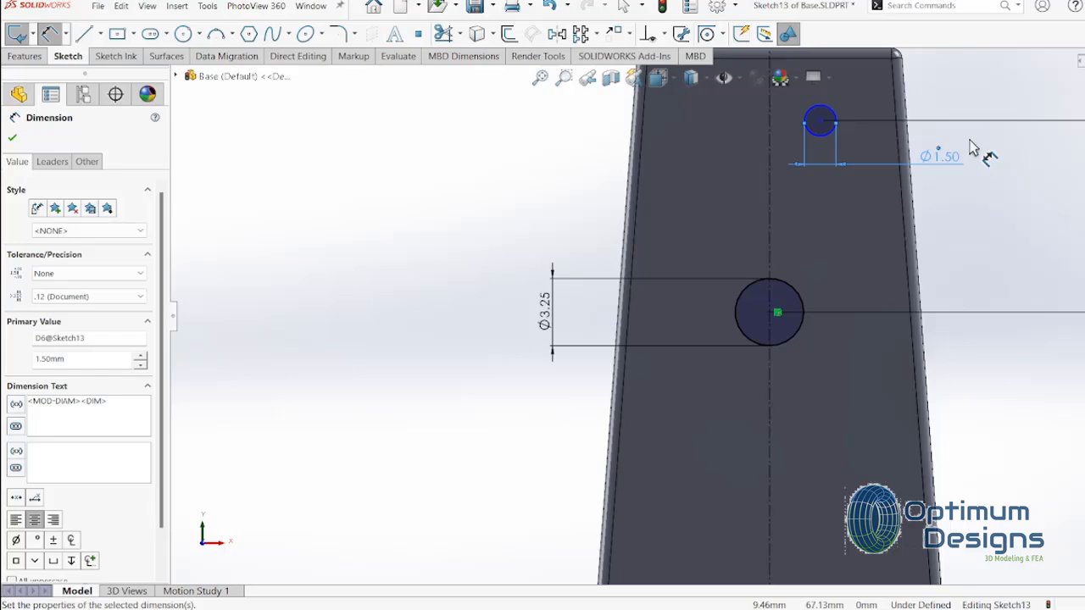
# Offset the small circle's centre 3.75/2 (1.875 mm) from the centreline
pyautogui.click(823, 126)
pyautogui.click(771, 138)
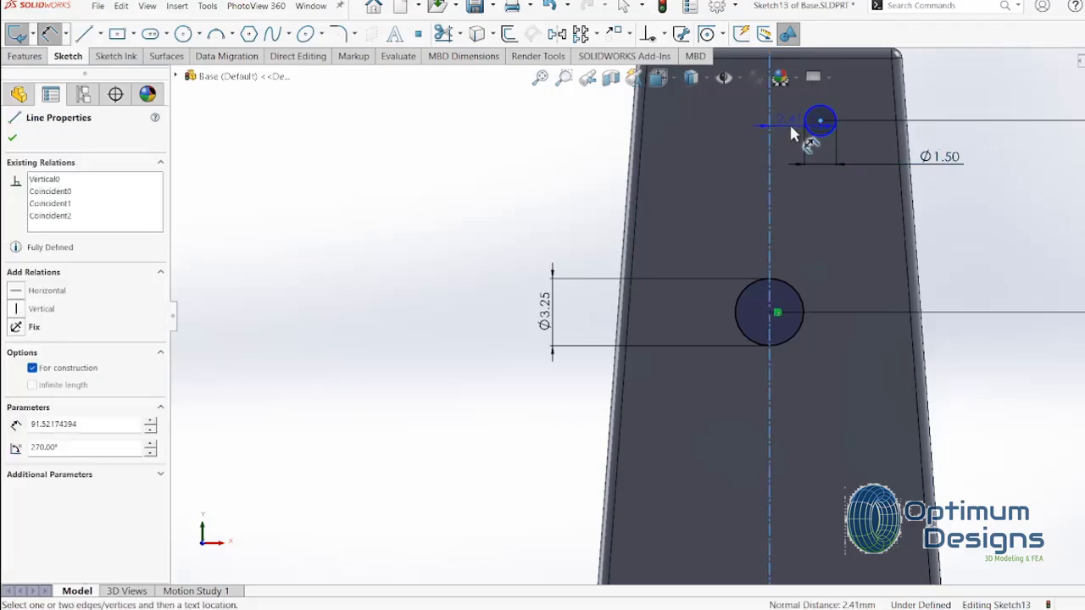
pyautogui.scroll(2, 790, 132)
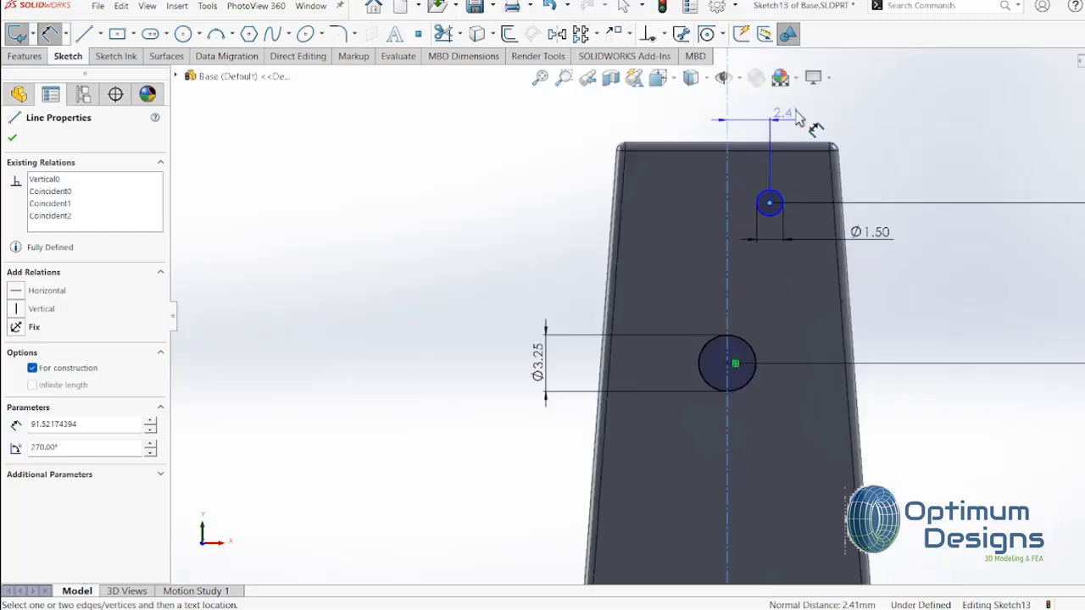
pyautogui.click(801, 110)
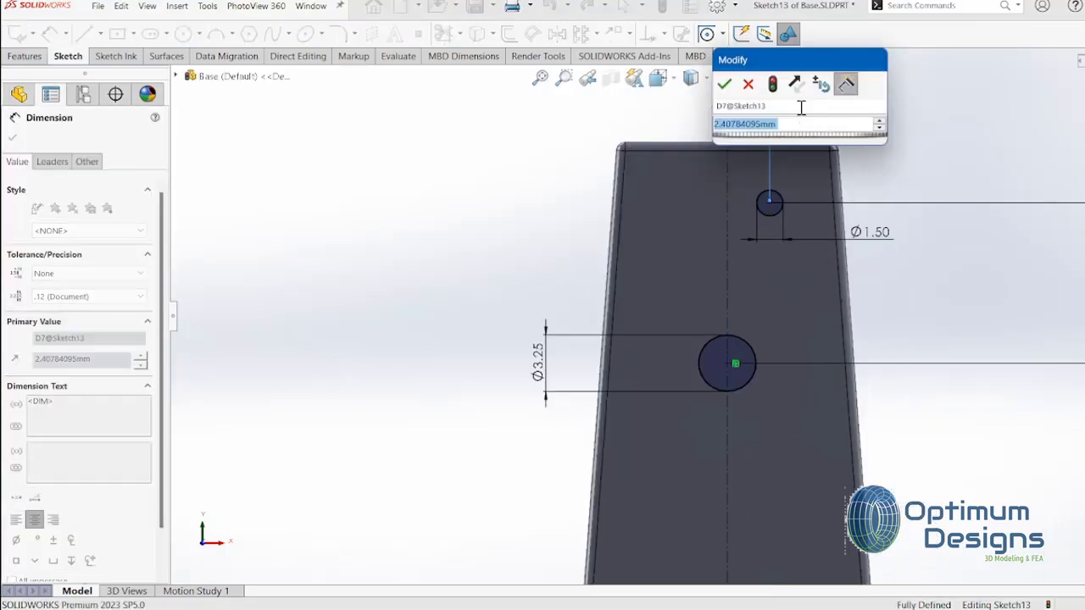
pyautogui.write('3.75')
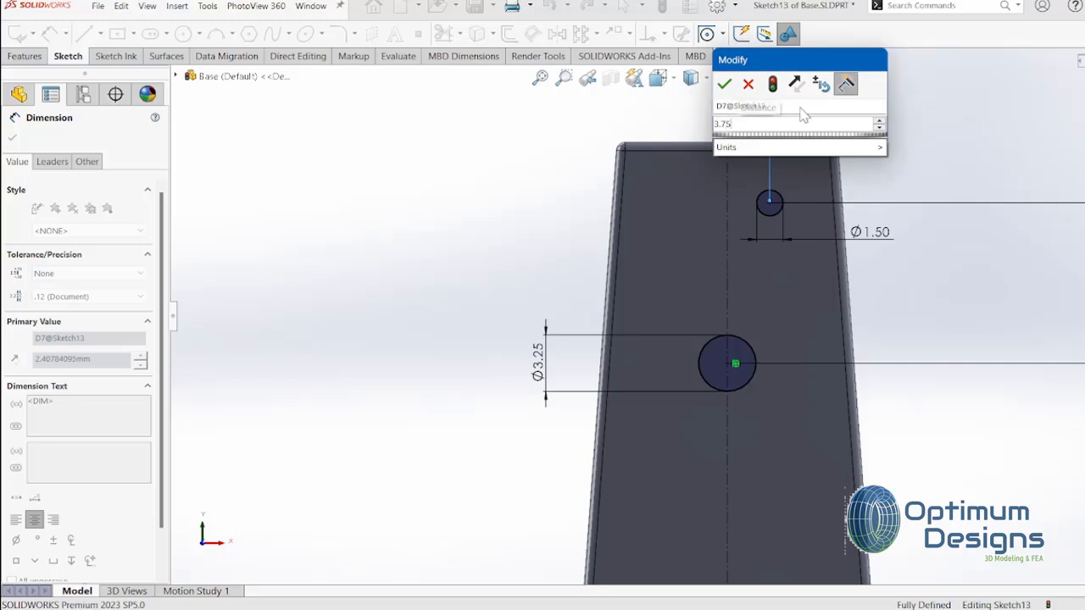
pyautogui.write('/2')
pyautogui.press('Return')
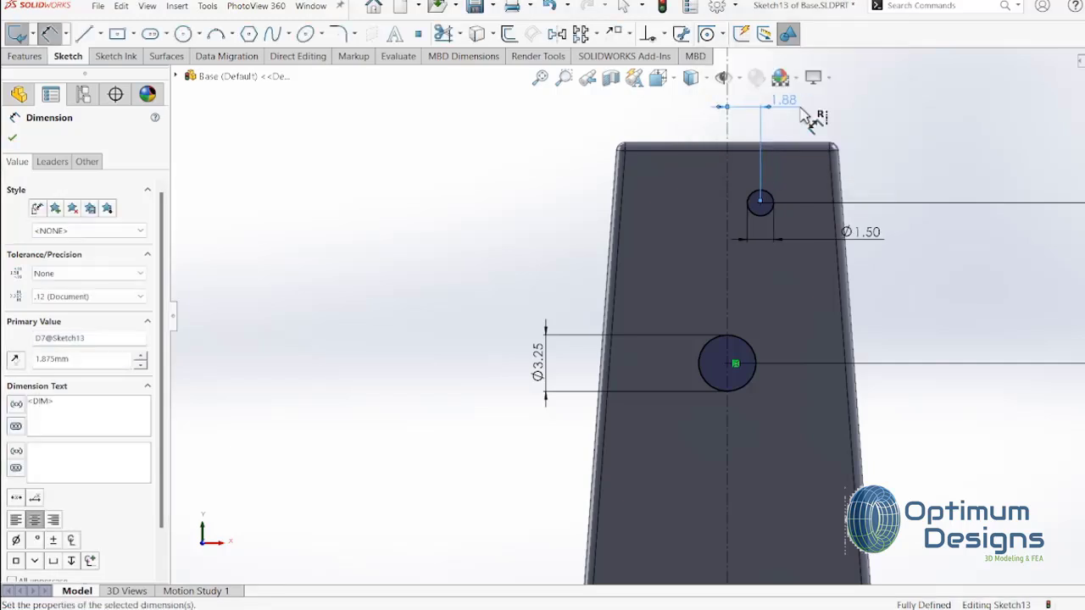
# Mirror the Ø1.50 circle across the centreline with Mirror Entities
pyautogui.click(556, 35)
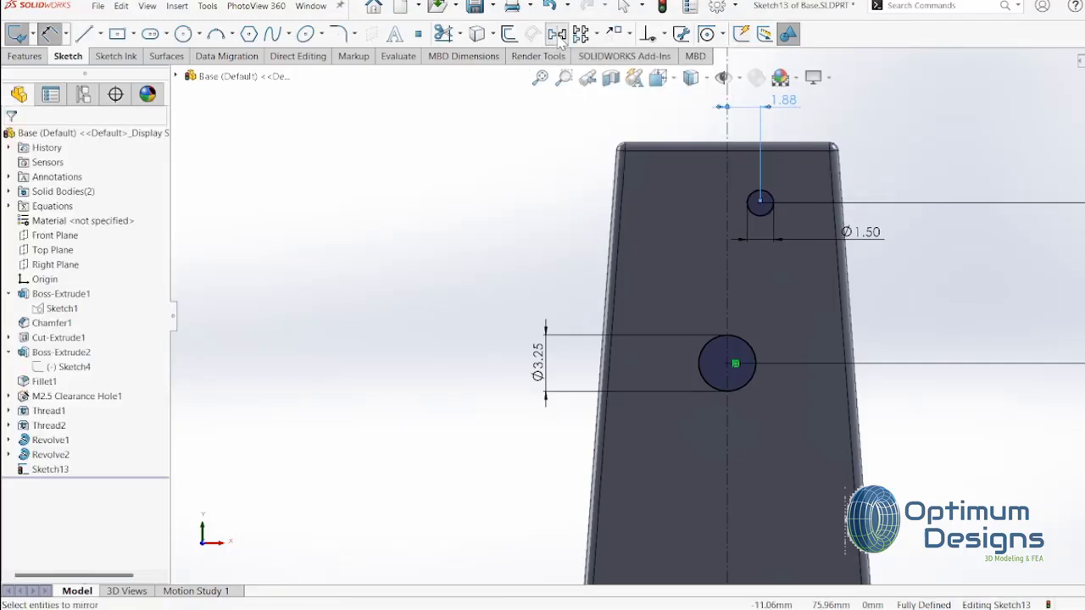
pyautogui.click(753, 209)
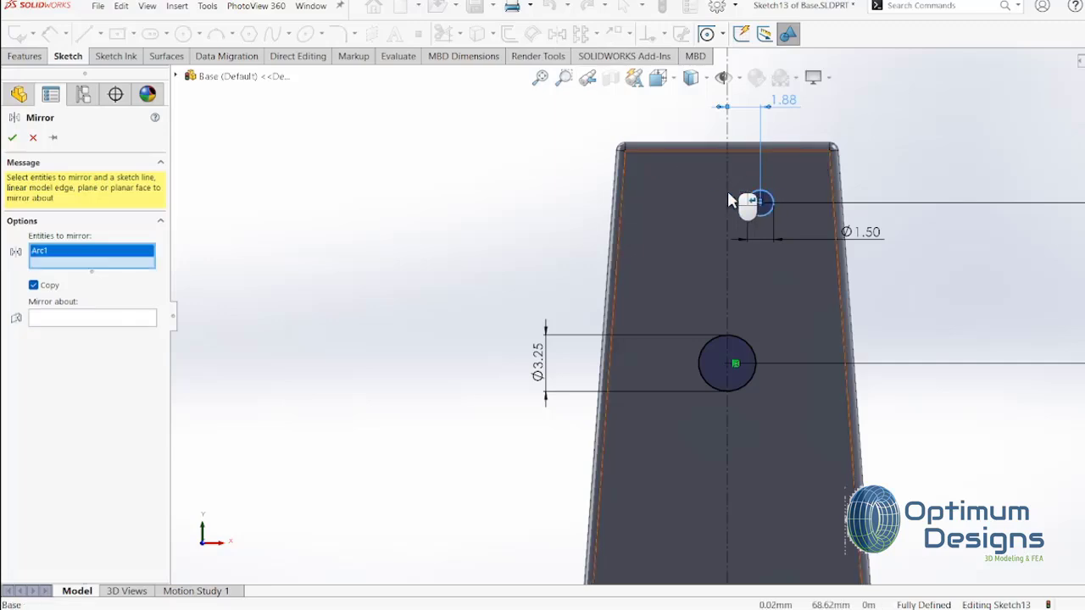
pyautogui.click(726, 156)
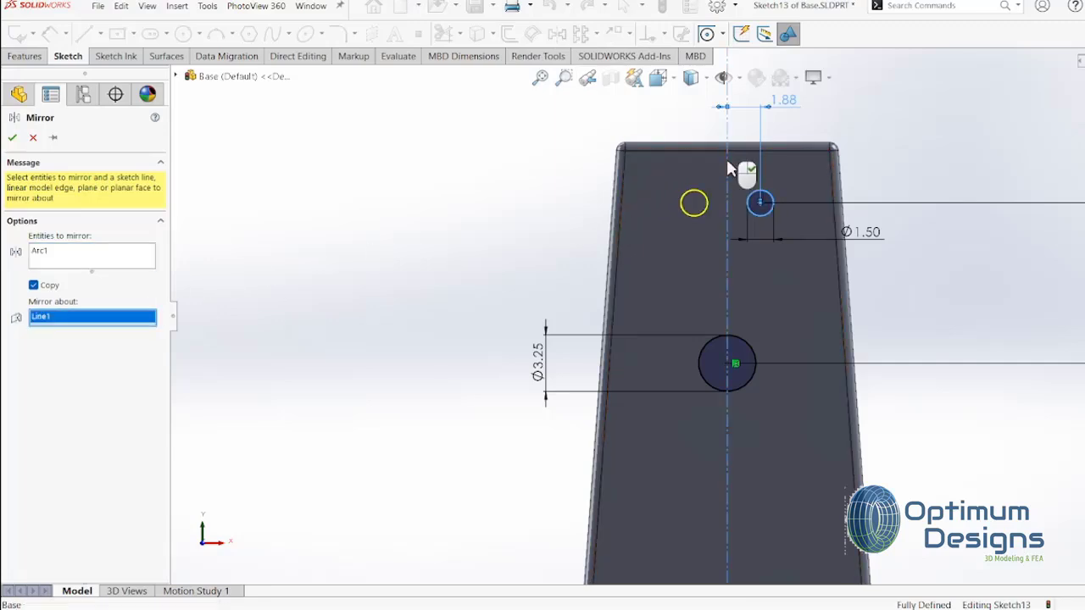
pyautogui.press('Return')
# Check the mirrored pair in isometric view, then return to the front view
pyautogui.scroll(1, 725, 157)
pyautogui.scroll(2, 775, 228)
pyautogui.scroll(2, 836, 303)
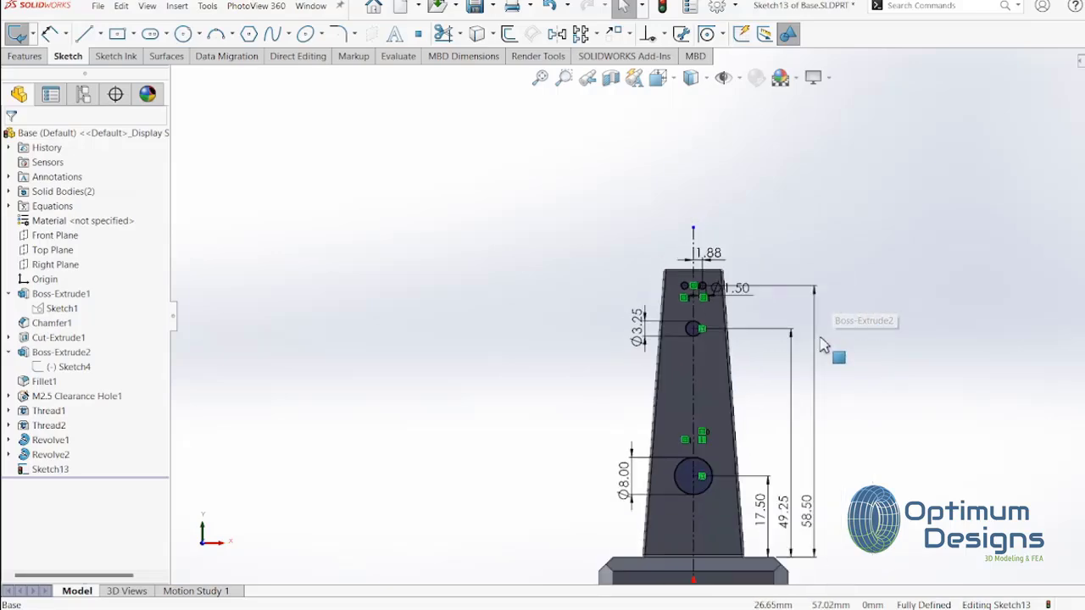
pyautogui.moveTo(765, 332); pyautogui.dragTo(740, 385, button='middle')
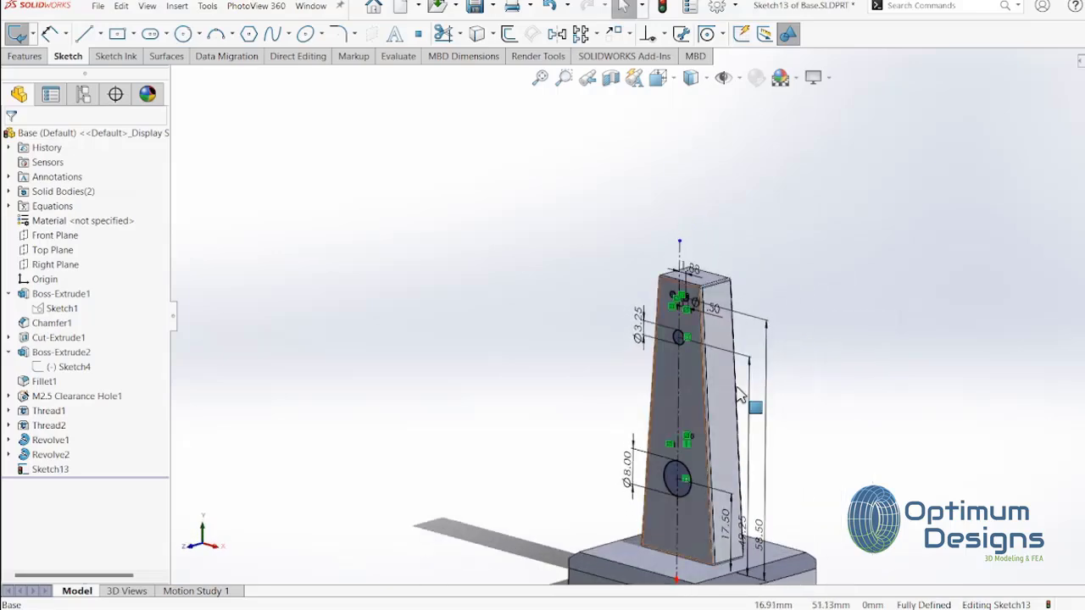
pyautogui.press('space')
pyautogui.click(552, 314)
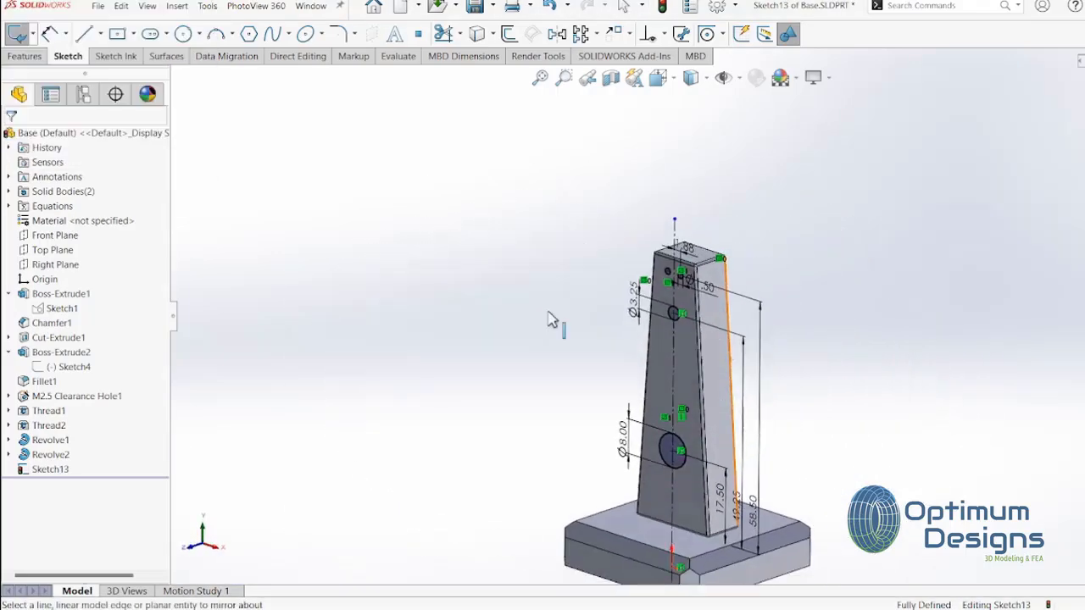
pyautogui.press('space')
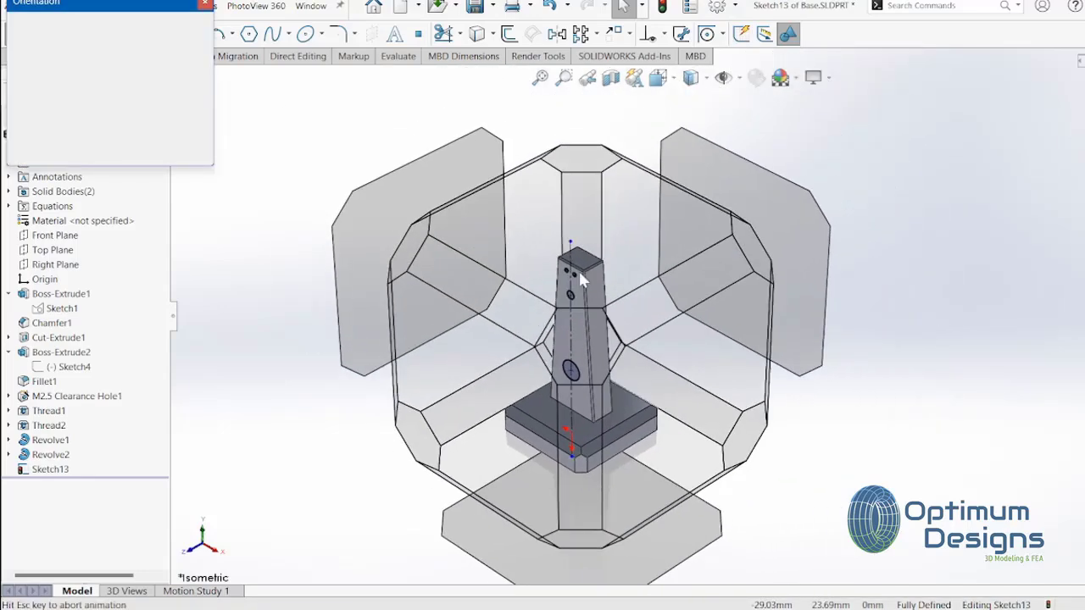
pyautogui.click(430, 398)
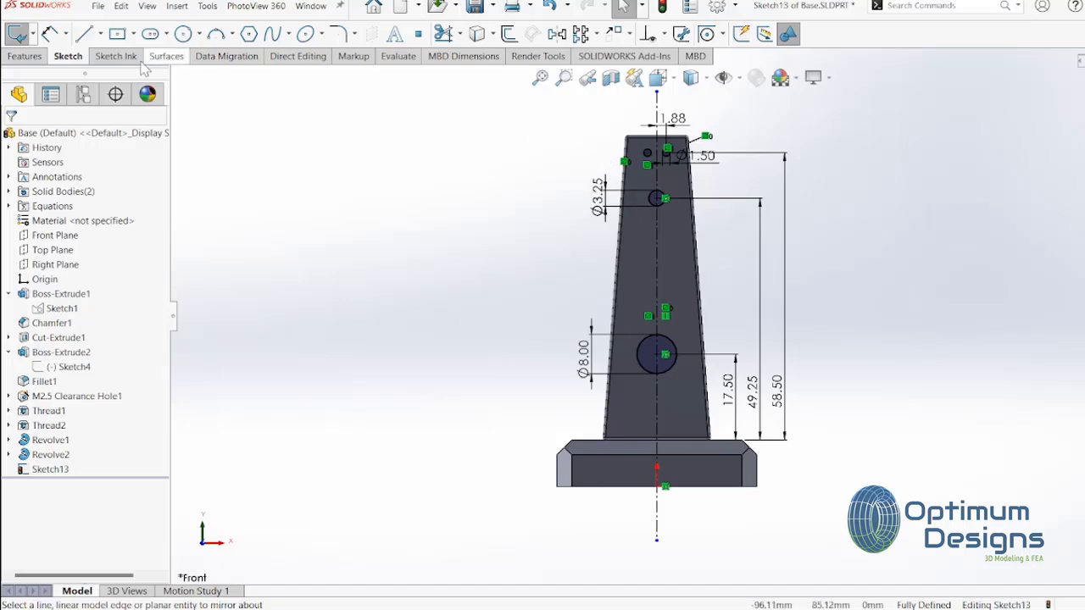
pyautogui.click(27, 57)
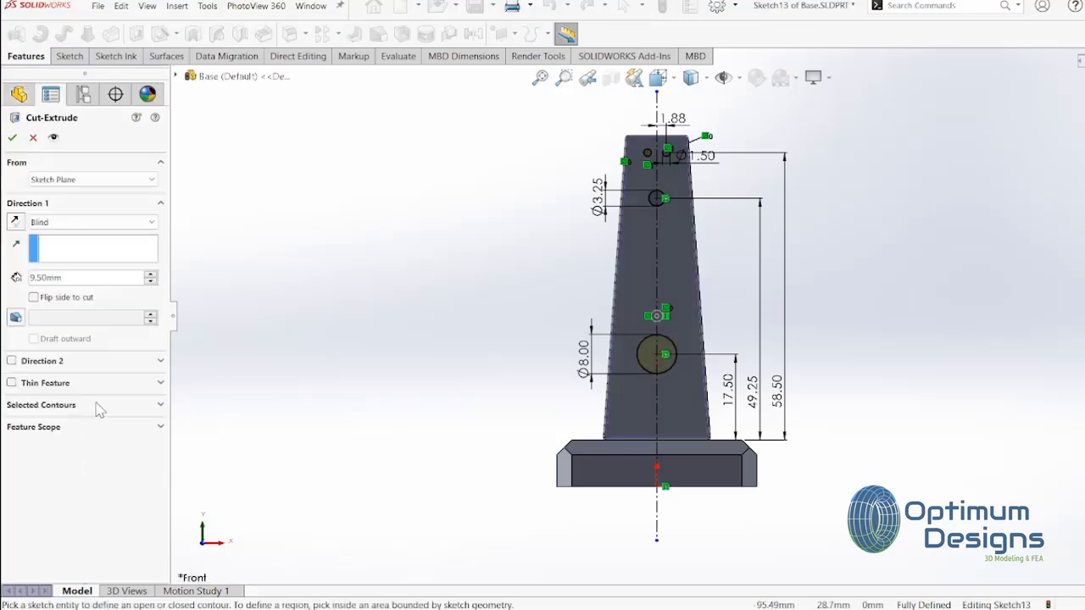
# In Selected Contours, pick the upper hole region and remove the unwanted small-circle contours
pyautogui.click(98, 405)
pyautogui.moveTo(603, 275)
pyautogui.mouseDown(button='middle')
pyautogui.moveTo(494, 343)
pyautogui.moveTo(484, 303)
pyautogui.mouseUp(button='middle')
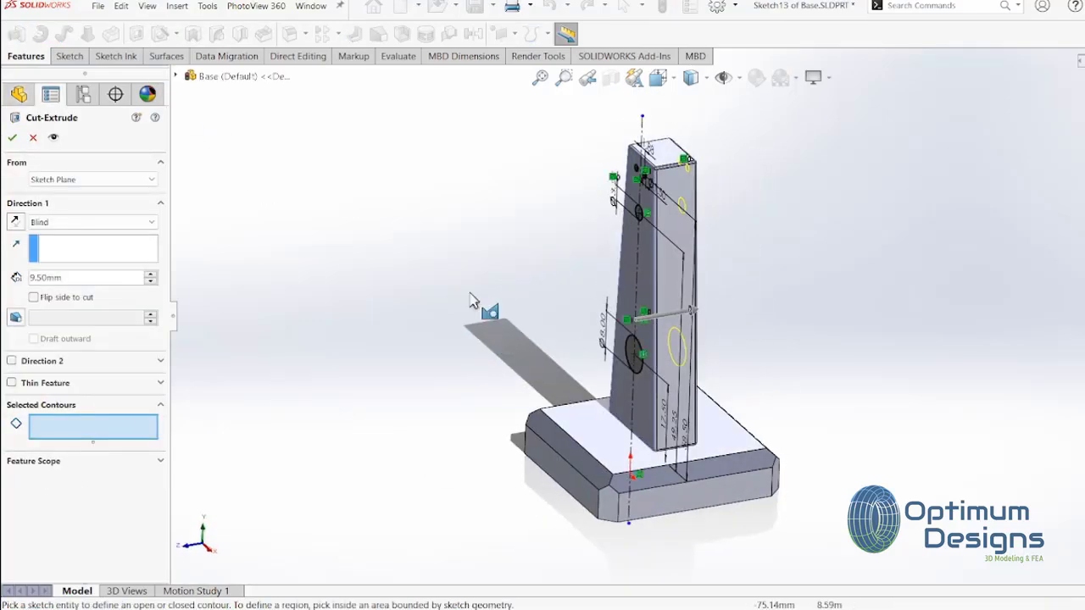
pyautogui.scroll(-3, 561, 185)
pyautogui.scroll(-3, 561, 185)
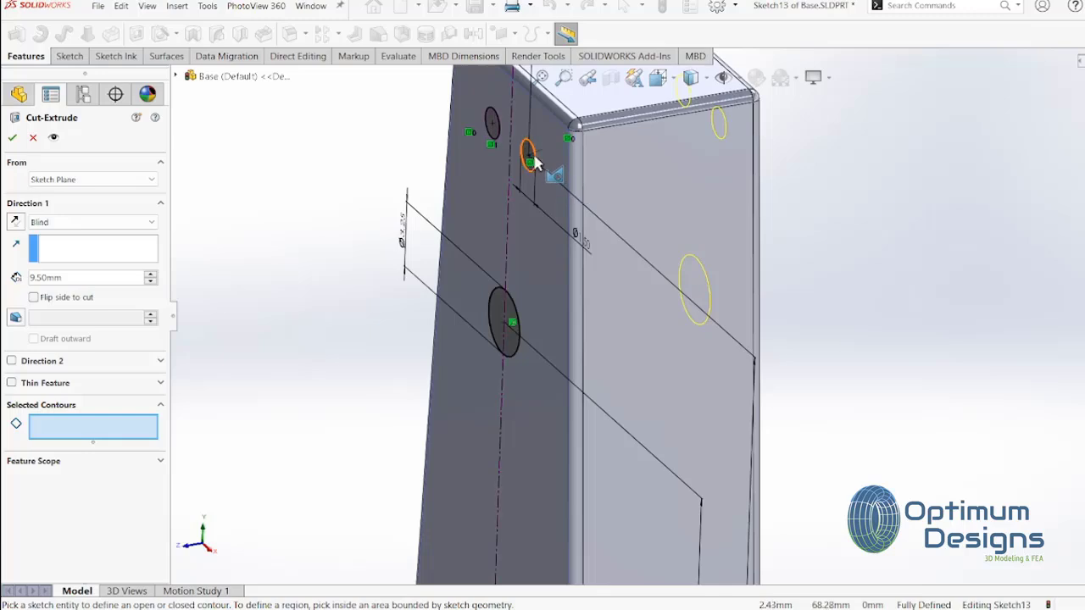
pyautogui.click(529, 161)
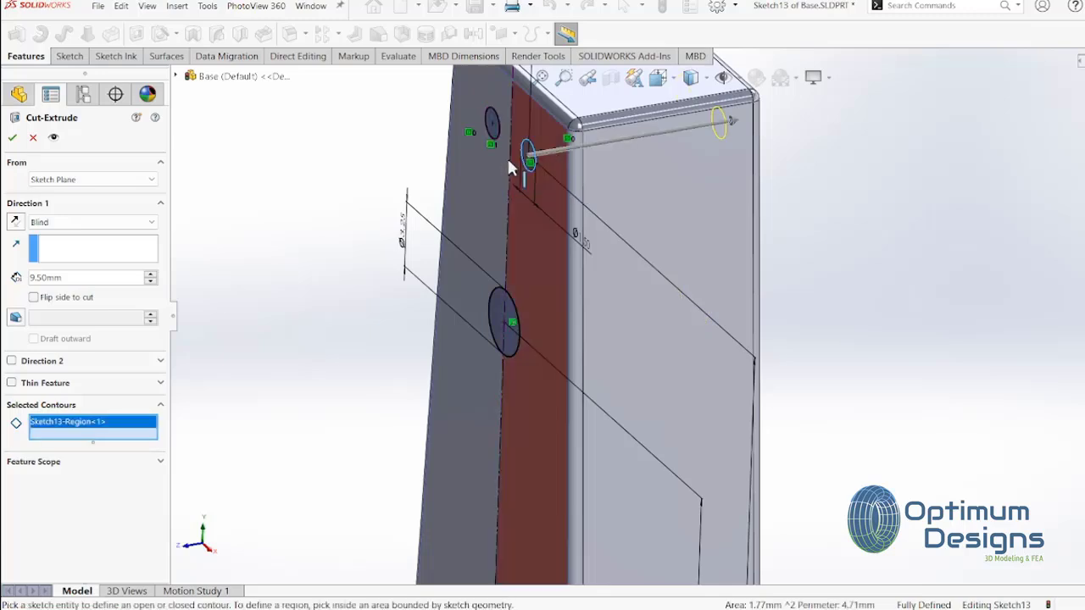
pyautogui.click(499, 139)
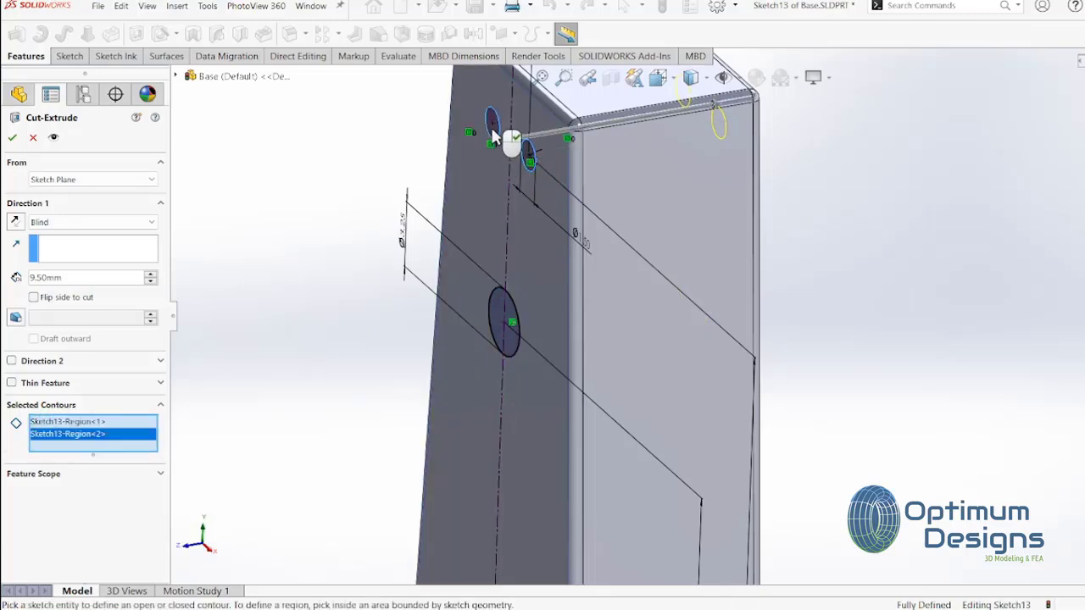
pyautogui.click(524, 159)
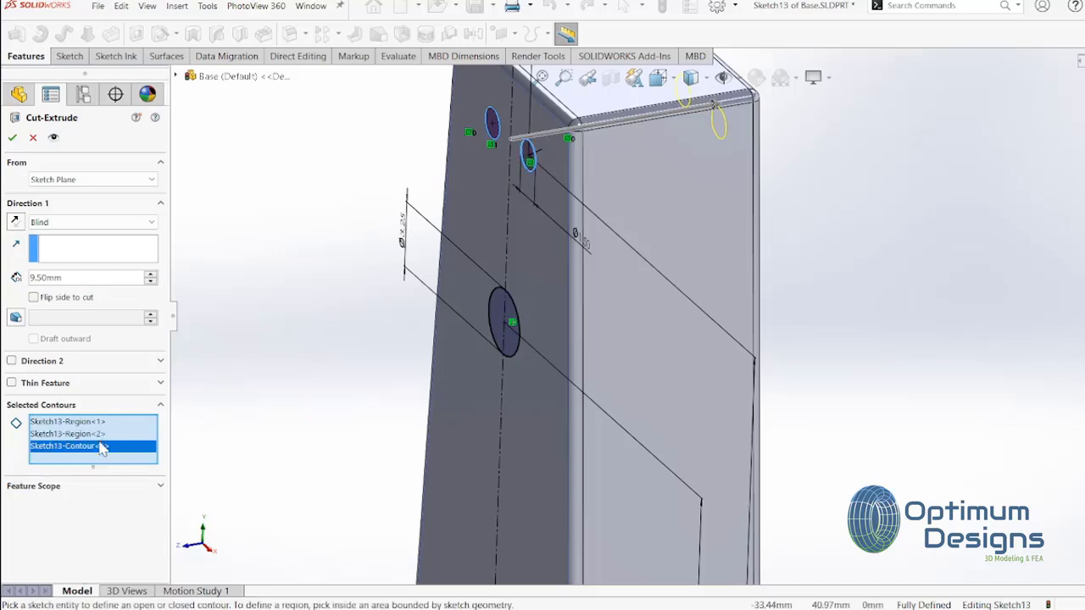
pyautogui.press('Delete')
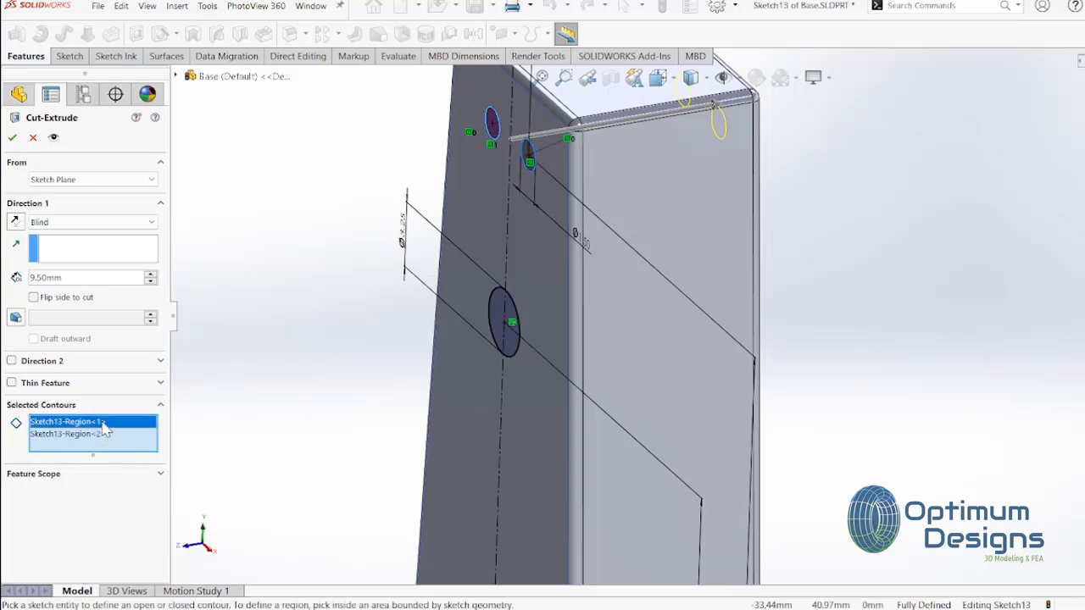
pyautogui.press('Delete')
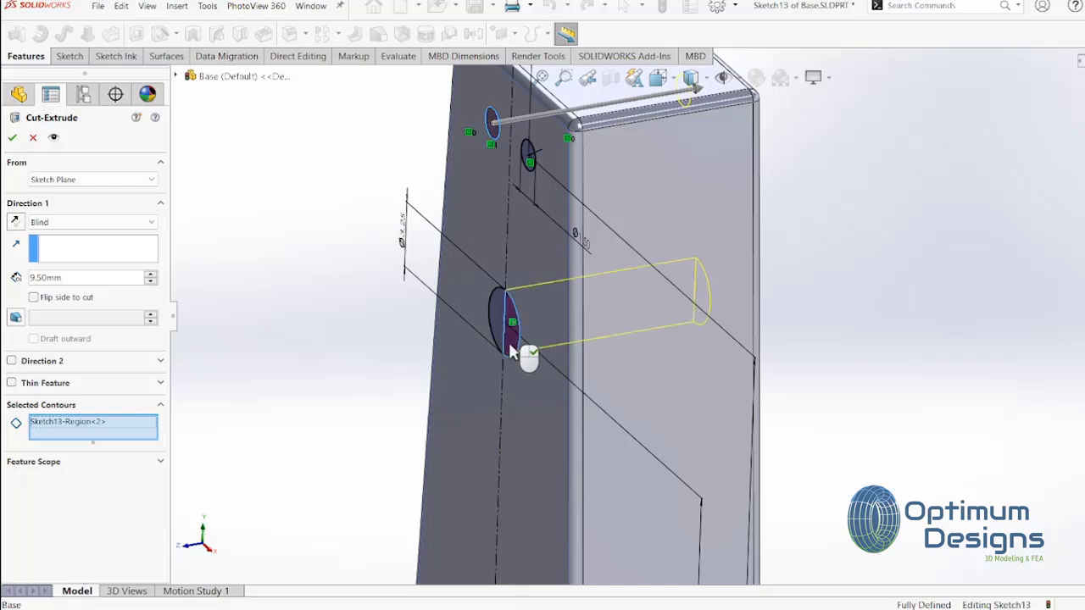
# Add the large hole regions and lower outline, then accept the 9.50 mm blind cut
pyautogui.click(509, 347)
pyautogui.click(509, 342)
pyautogui.scroll(5, 512, 347)
pyautogui.scroll(-4, 584, 508)
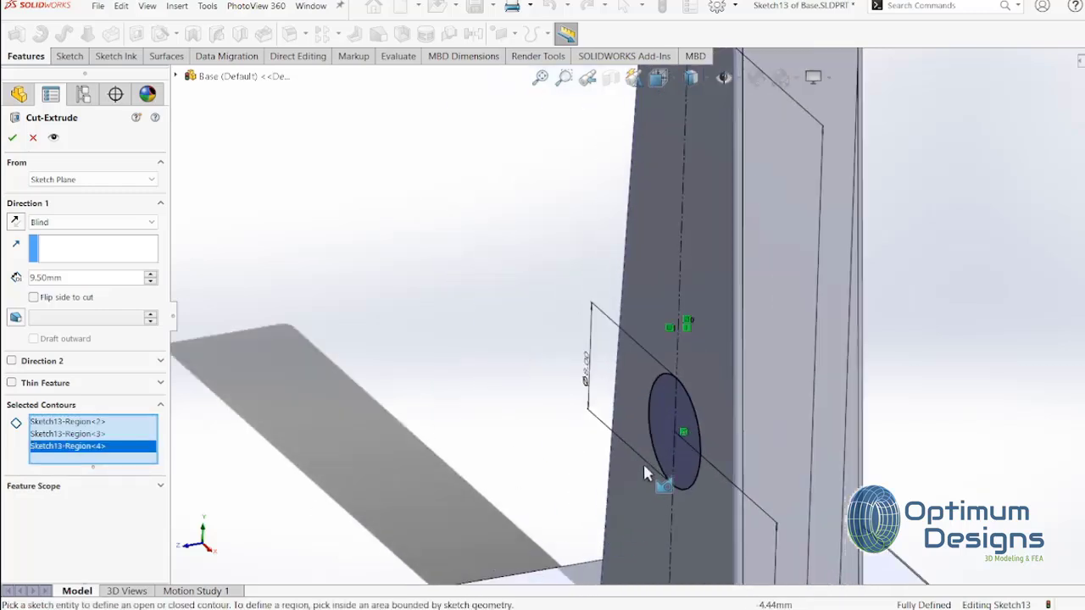
pyautogui.click(700, 424)
pyautogui.scroll(5, 708, 407)
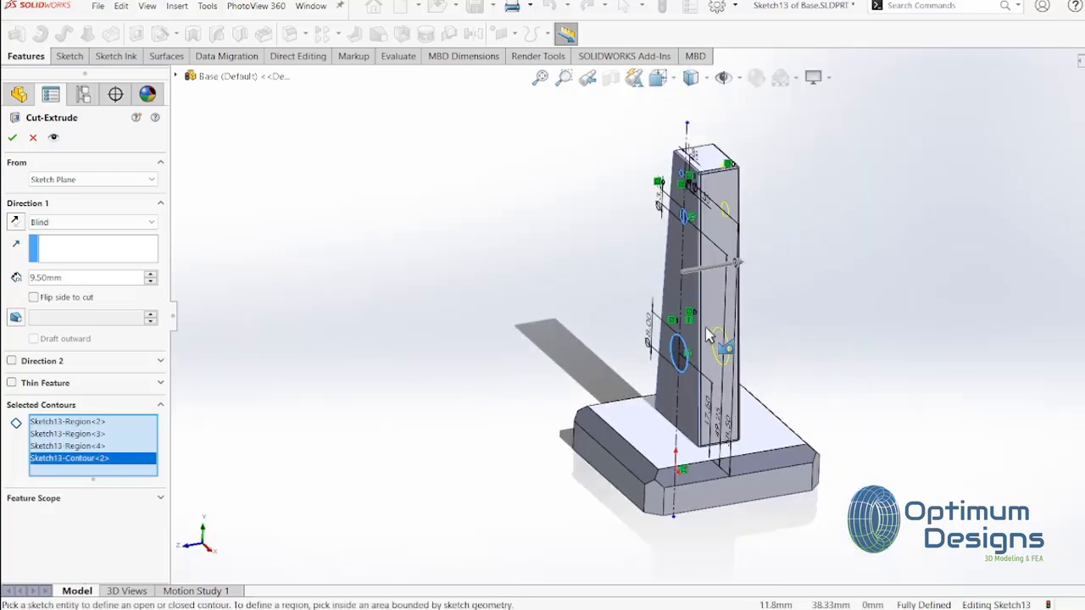
pyautogui.moveTo(709, 335); pyautogui.dragTo(54, 144, button='middle')
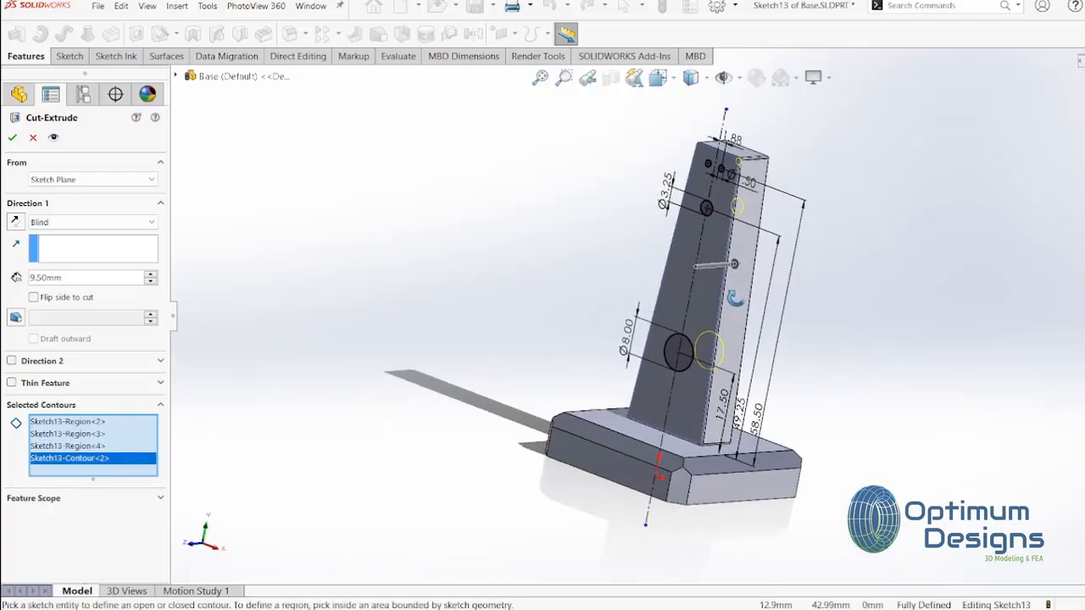
pyautogui.click(13, 139)
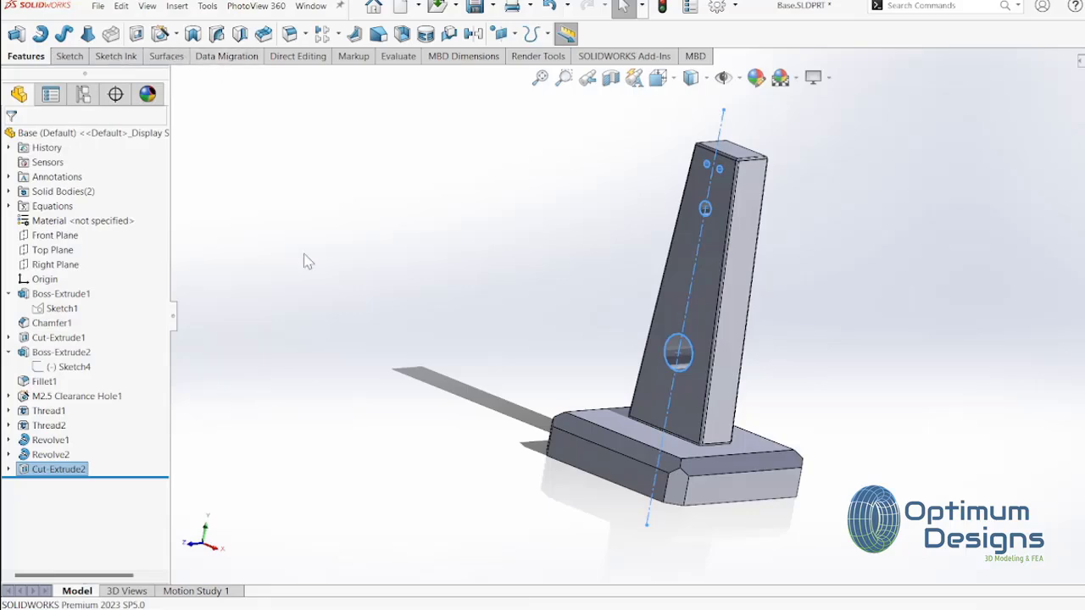
# Sketch on the tower's front face and convert Sketch13's Ø1.5 circle into it
pyautogui.click(700, 265)
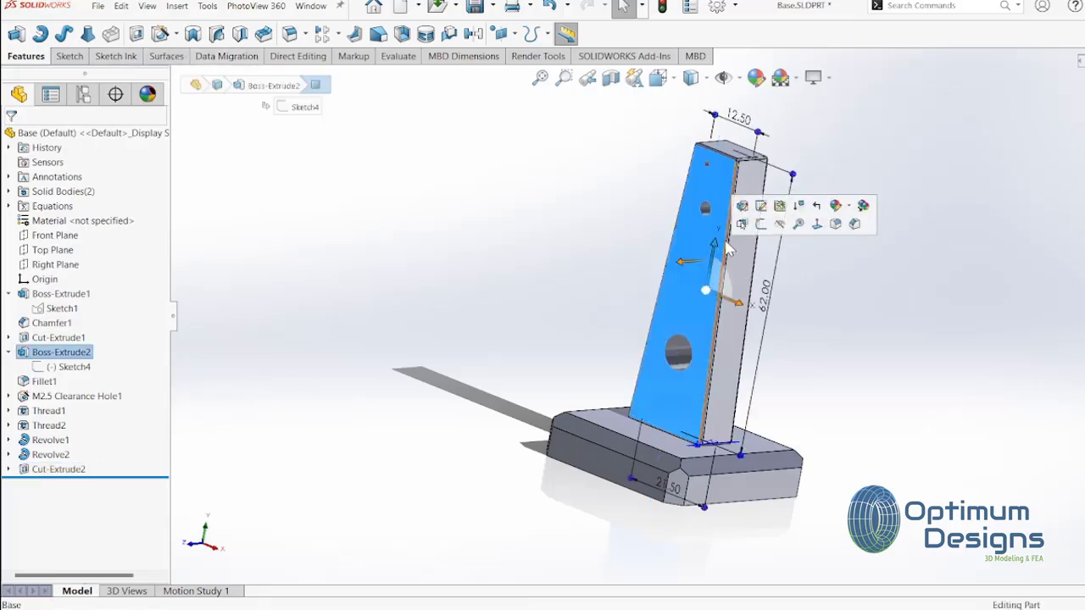
pyautogui.click(760, 225)
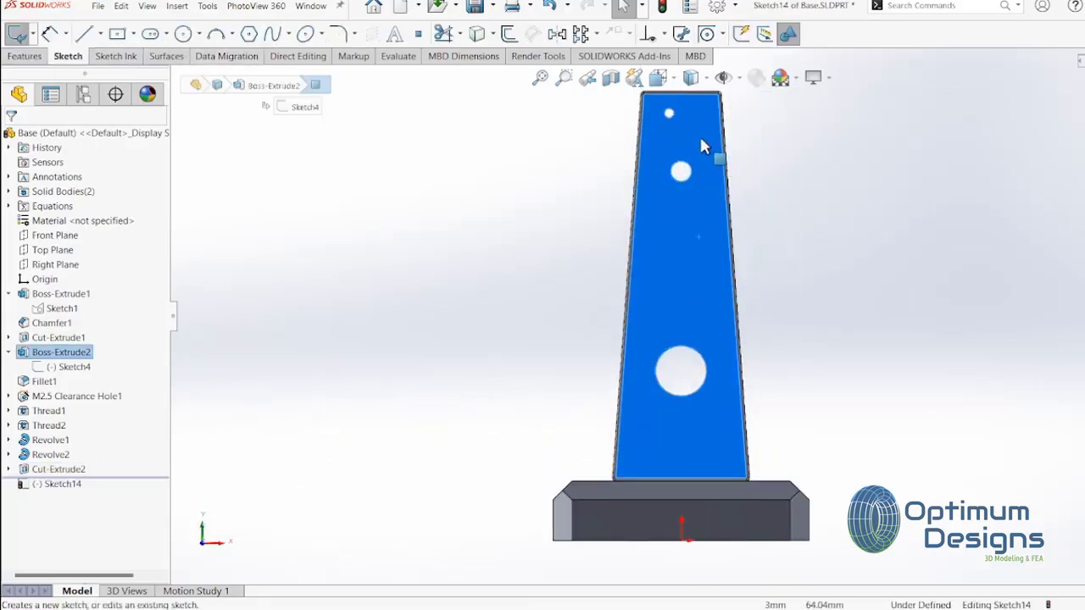
pyautogui.click(477, 34)
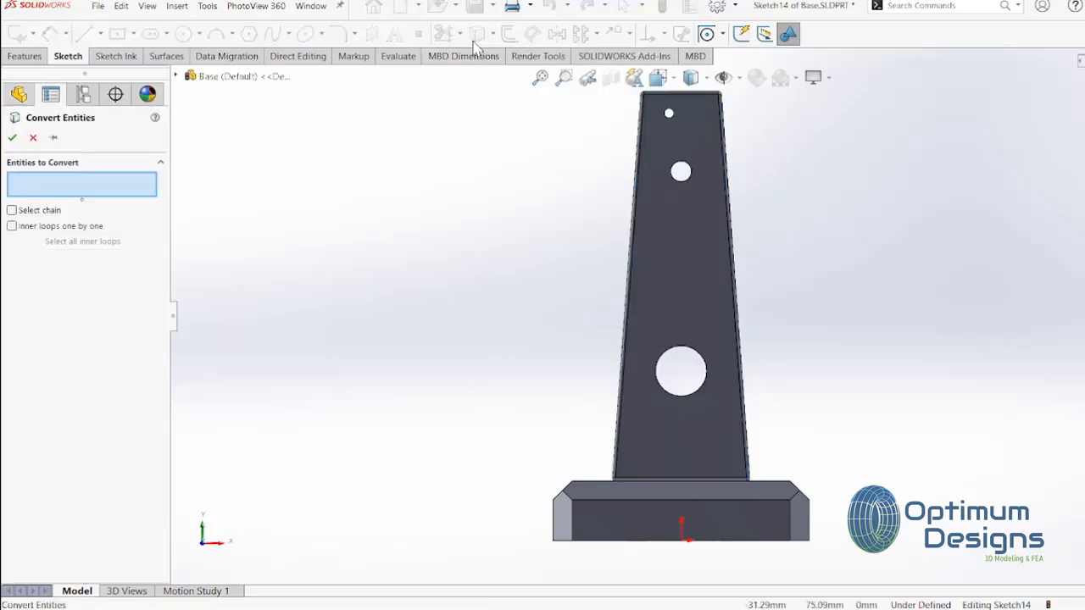
pyautogui.click(178, 77)
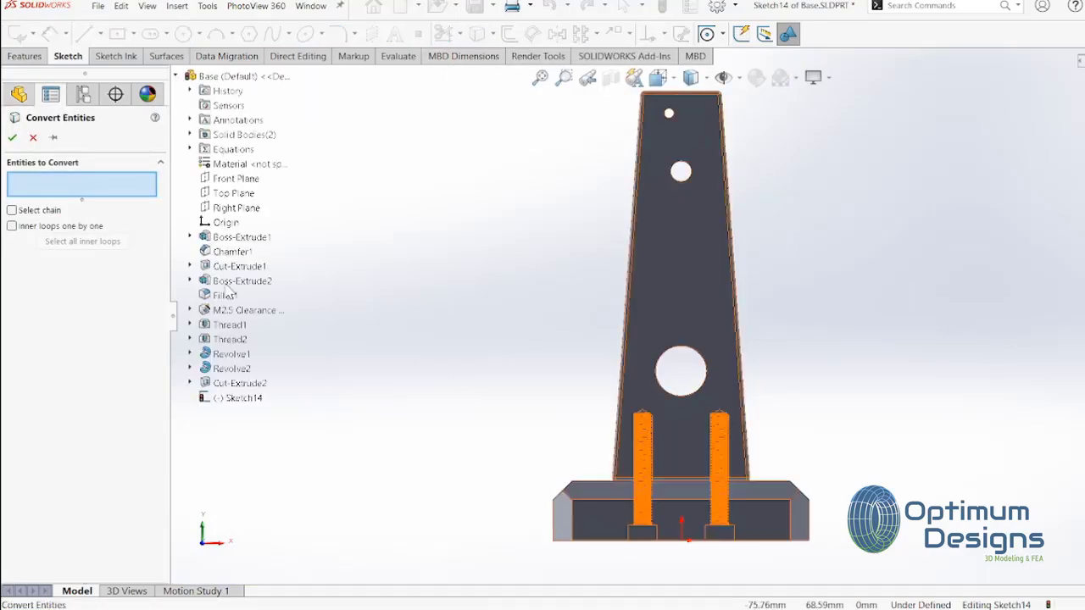
pyautogui.click(189, 383)
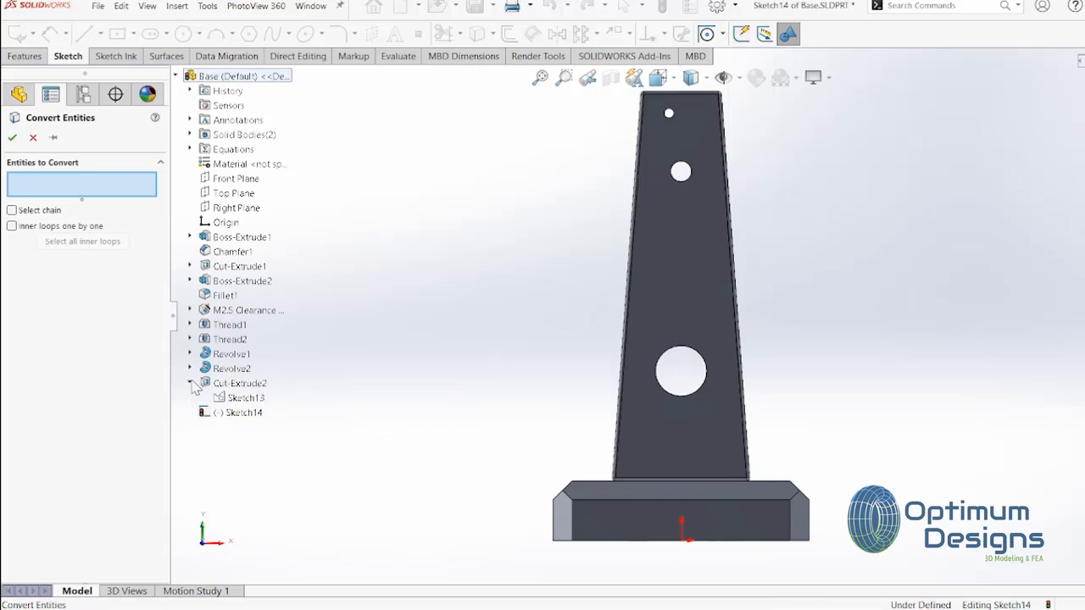
pyautogui.rightClick(237, 398)
pyautogui.click(259, 418)
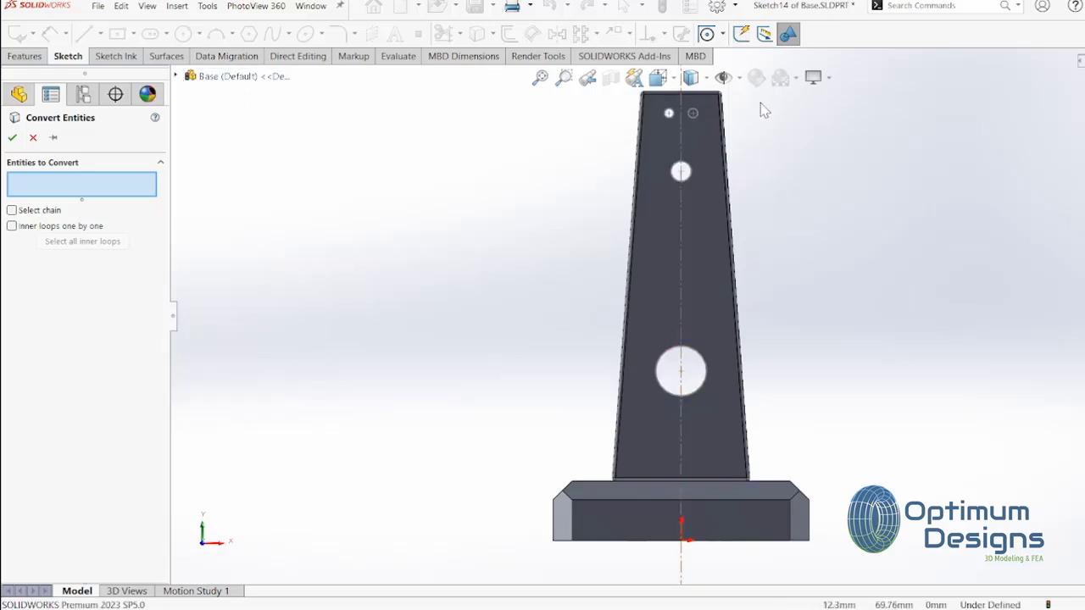
pyautogui.scroll(-3, 677, 180)
pyautogui.scroll(-3, 626, 250)
pyautogui.click(622, 264)
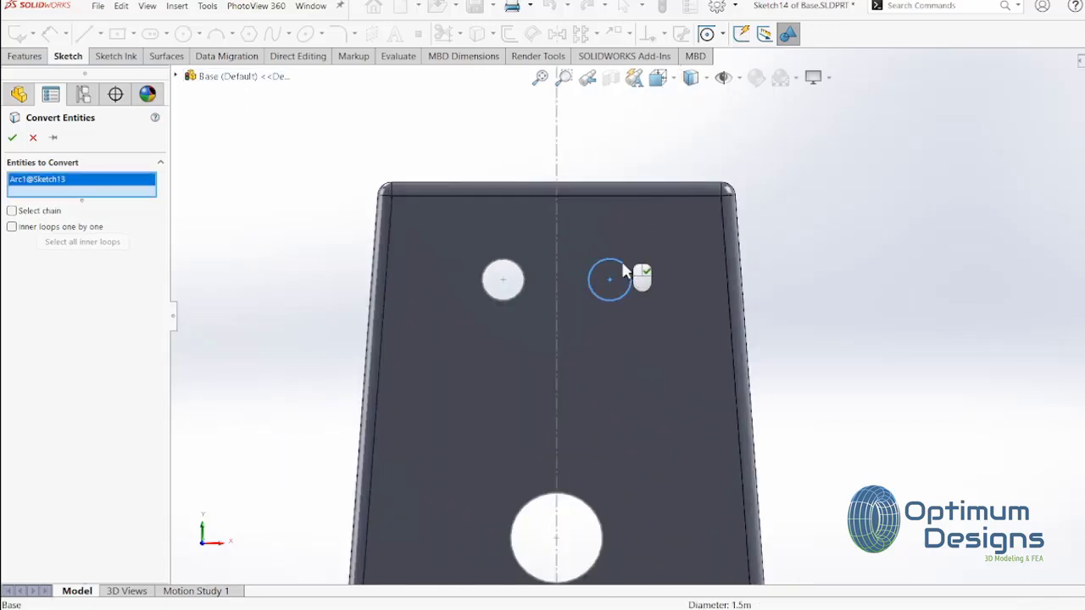
pyautogui.press('Return')
# Extrude-cut the converted Ø1.5 circle 5 mm deep as a blind cut
pyautogui.click(24, 56)
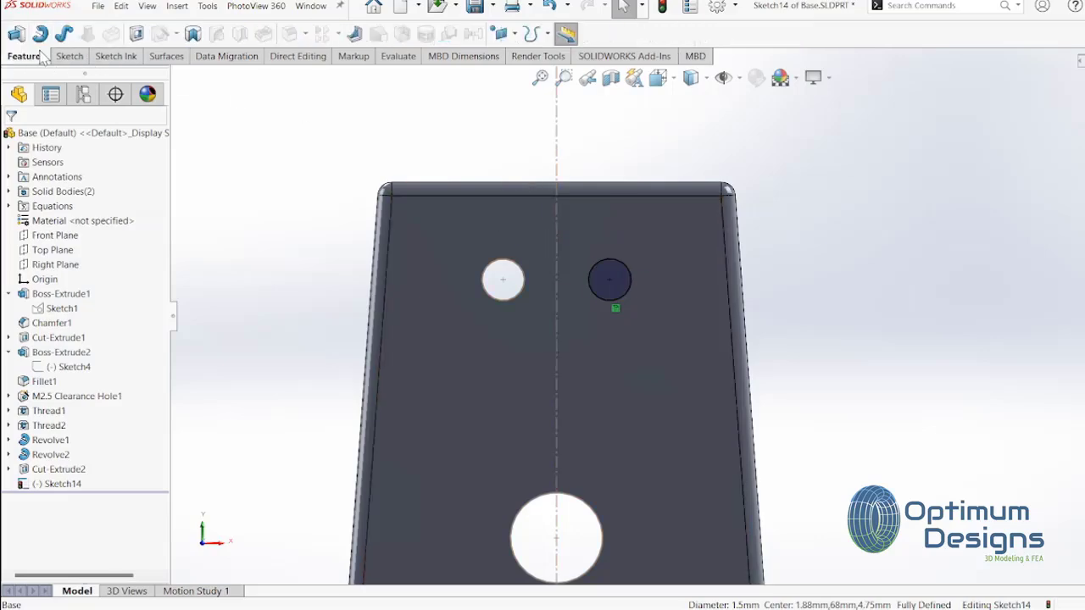
pyautogui.click(40, 34)
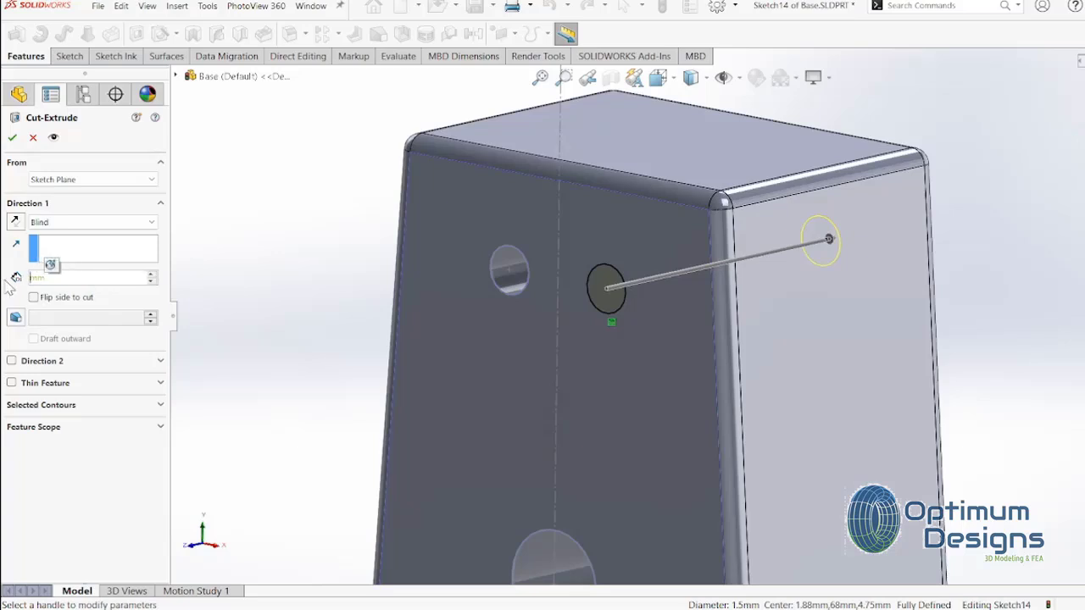
pyautogui.write('5mm')
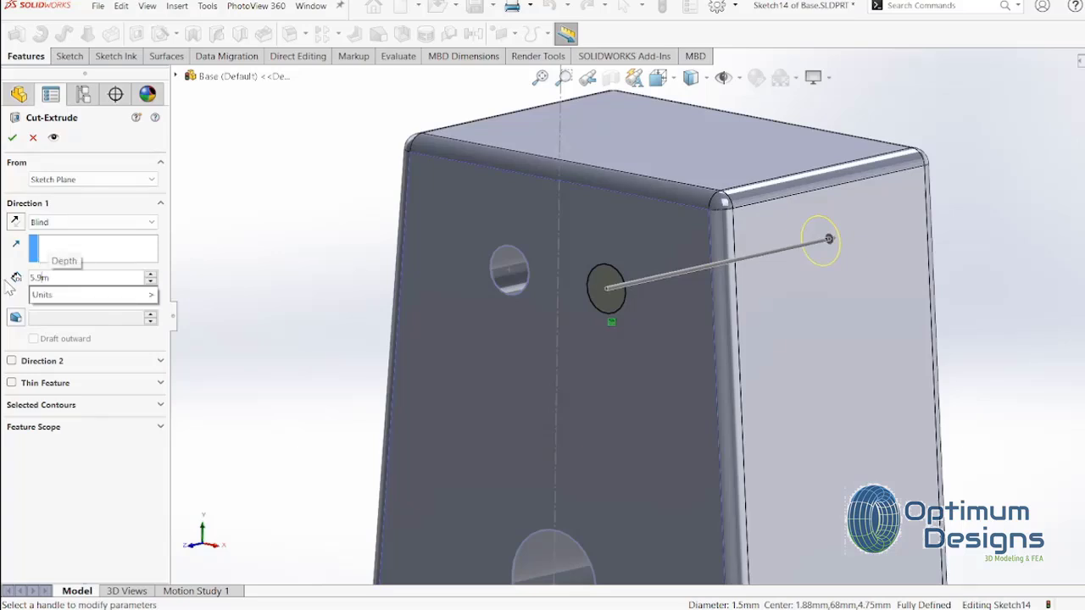
pyautogui.write('.0')
pyautogui.press('Return')
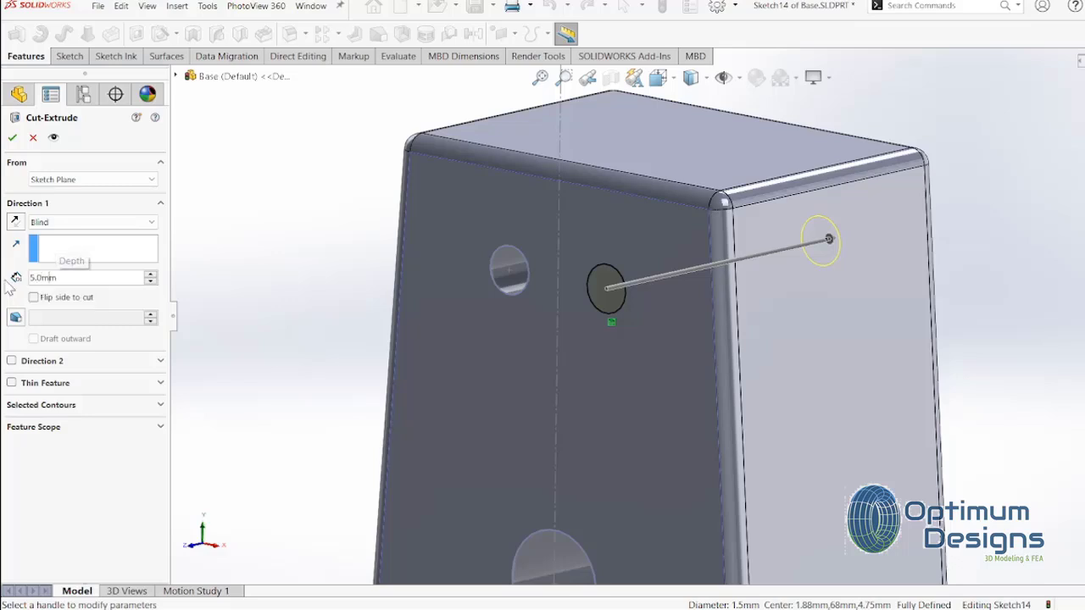
pyautogui.click(12, 137)
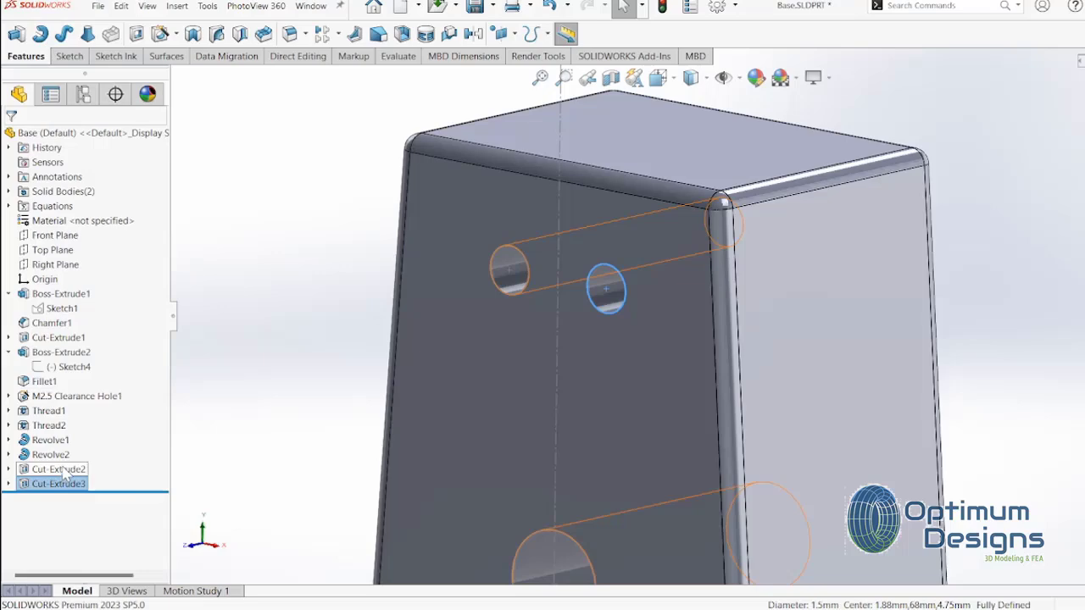
# Start a new sketch on the Right Plane, viewed normal to it
pyautogui.click(75, 268)
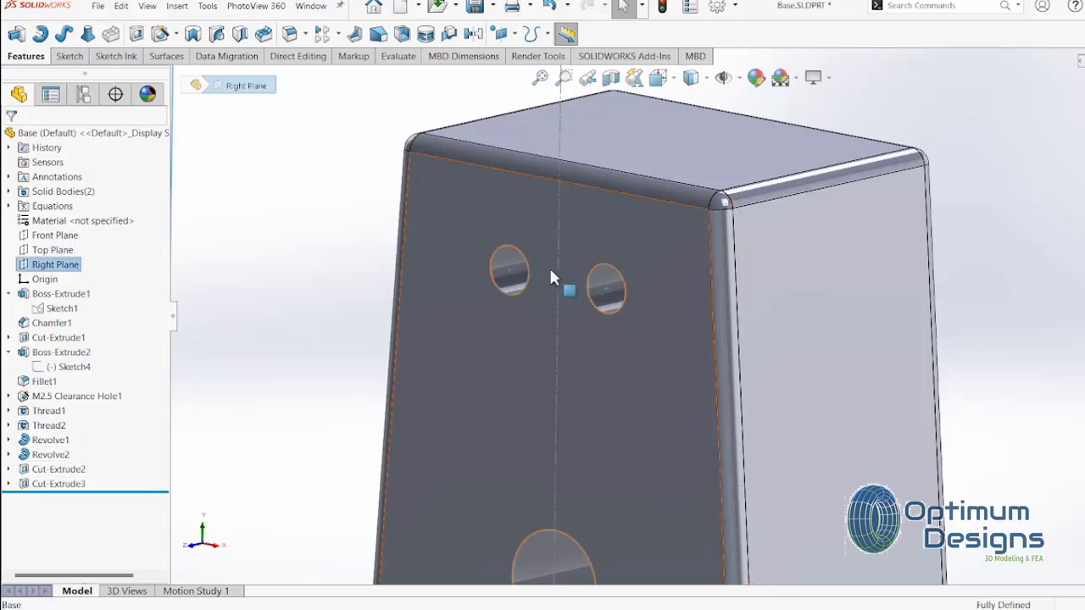
pyautogui.scroll(-5, 551, 278)
pyautogui.moveTo(572, 286); pyautogui.dragTo(474, 305, button='middle')
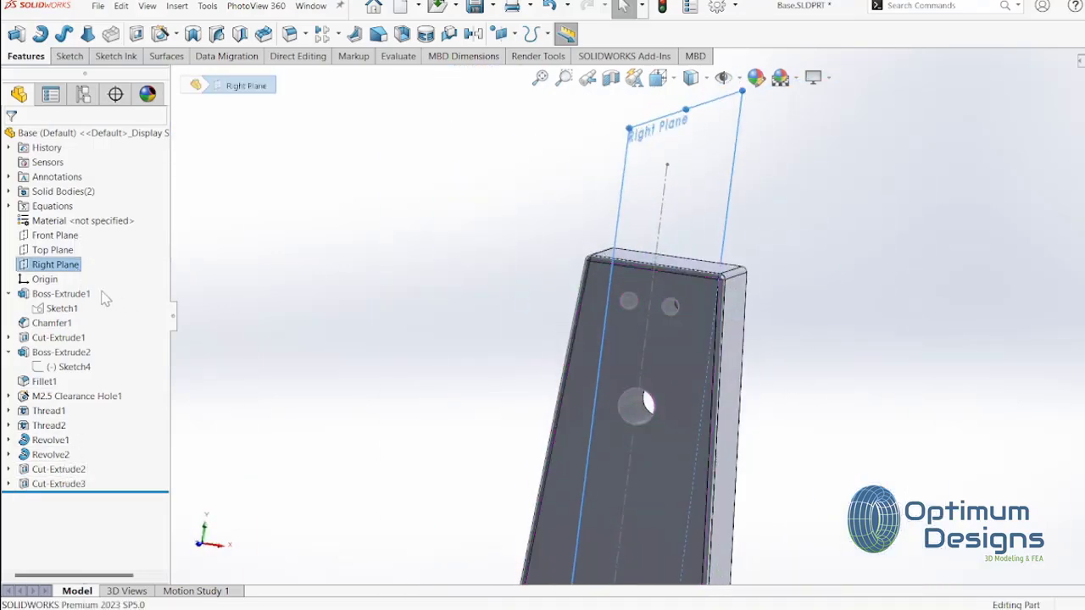
pyautogui.rightClick(70, 268)
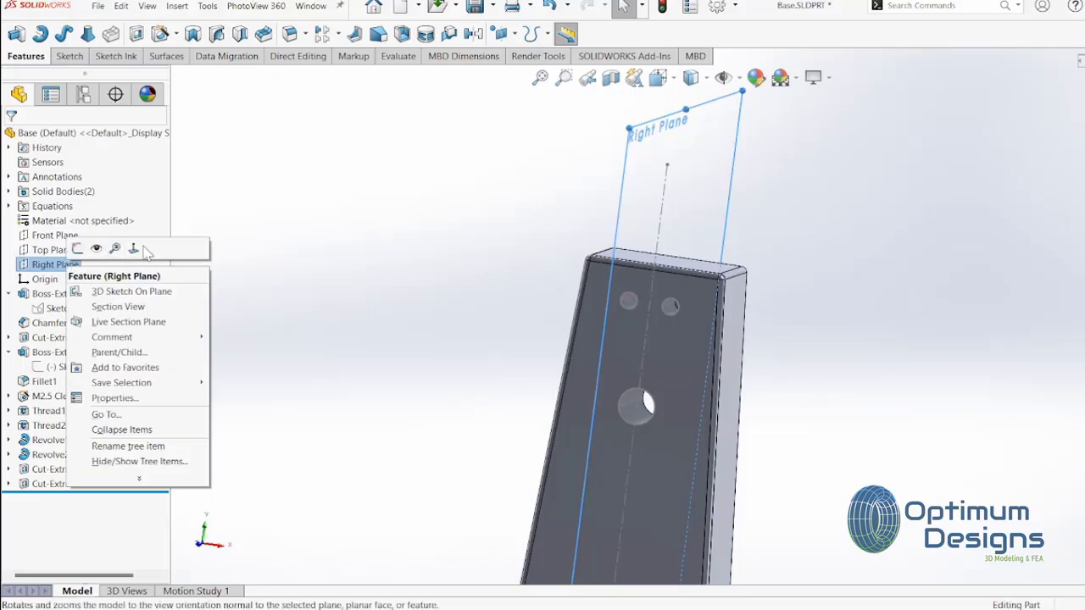
pyautogui.rightClick(77, 268)
pyautogui.click(131, 248)
pyautogui.rightClick(74, 264)
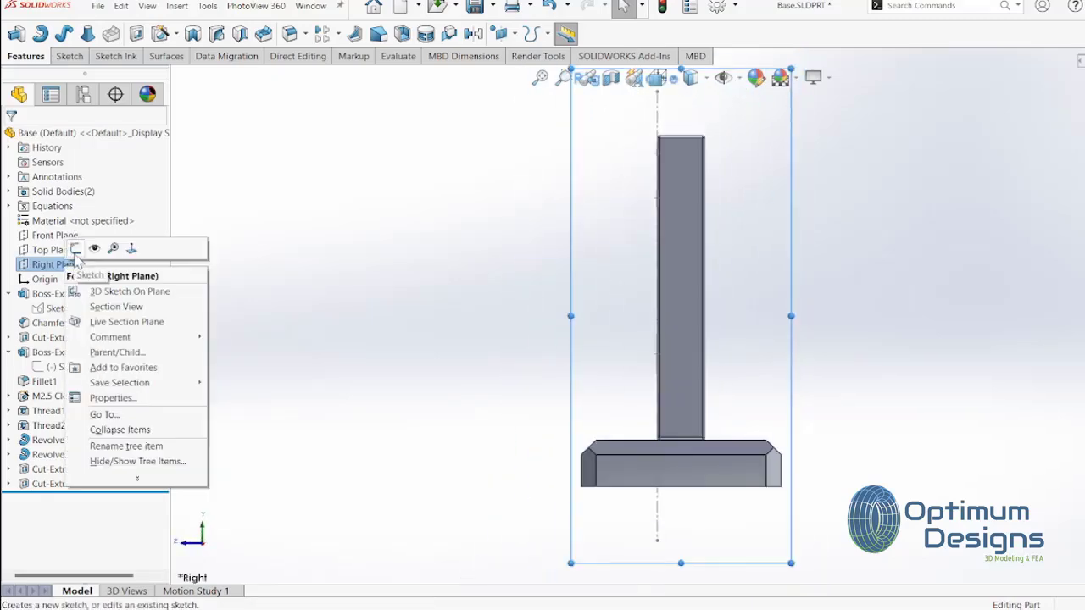
pyautogui.click(76, 250)
# Draw a circle near the top of the tower
pyautogui.click(182, 34)
pyautogui.scroll(-3, 714, 145)
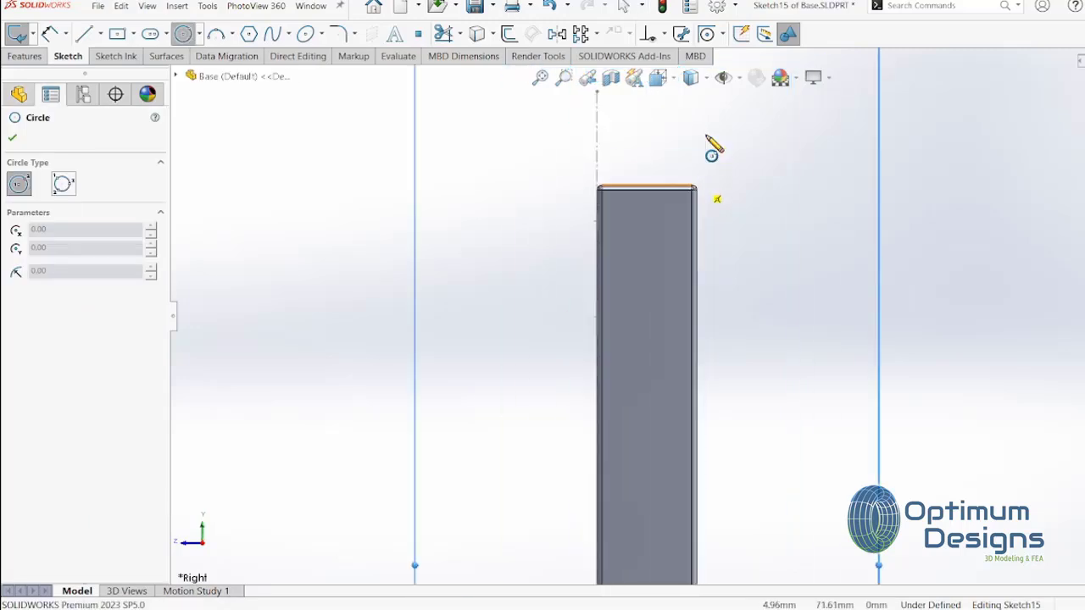
pyautogui.scroll(-3, 645, 255)
pyautogui.click(610, 273)
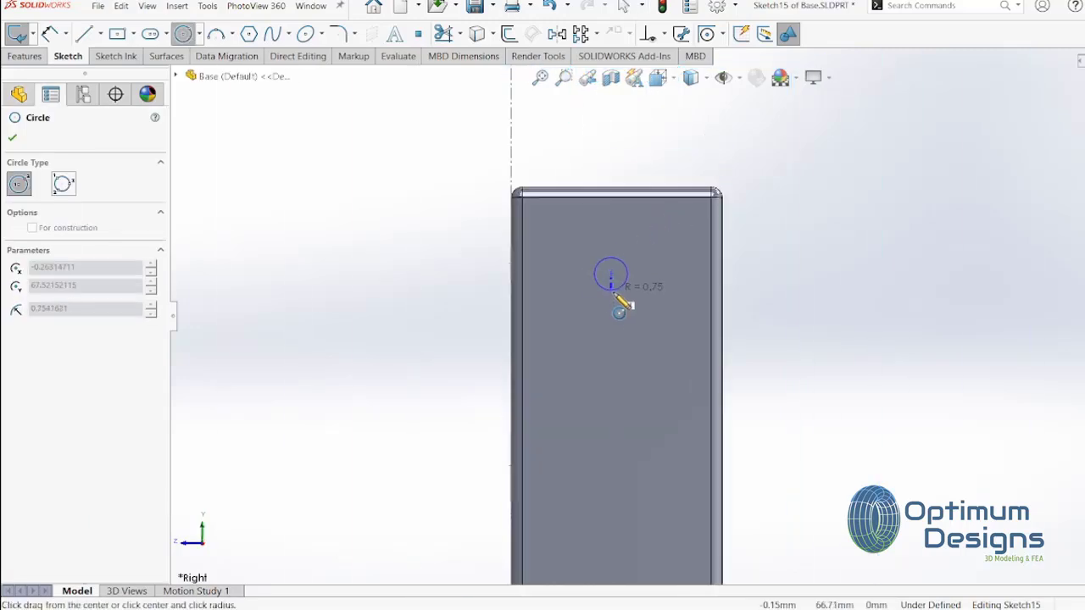
pyautogui.click(625, 299)
pyautogui.rightClick(636, 306)
pyautogui.click(636, 307)
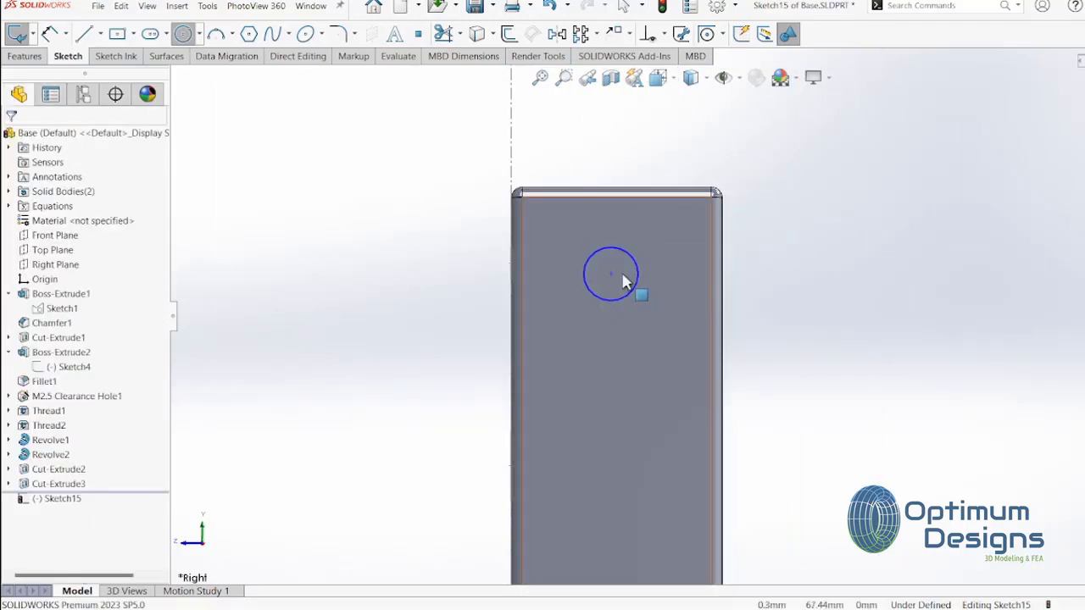
# Add a Vertical relation between the circle centre and the top edge's midpoint
pyautogui.click(610, 272)
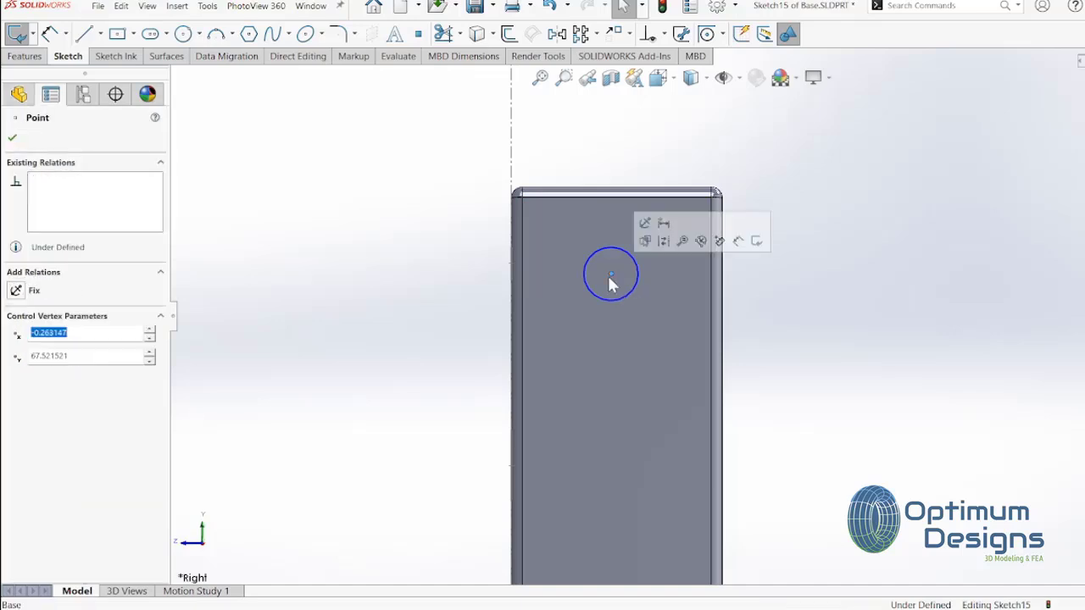
pyautogui.keyDown('ctrl'); pyautogui.click(614, 197); pyautogui.keyUp('ctrl')
pyautogui.rightClick(614, 204)
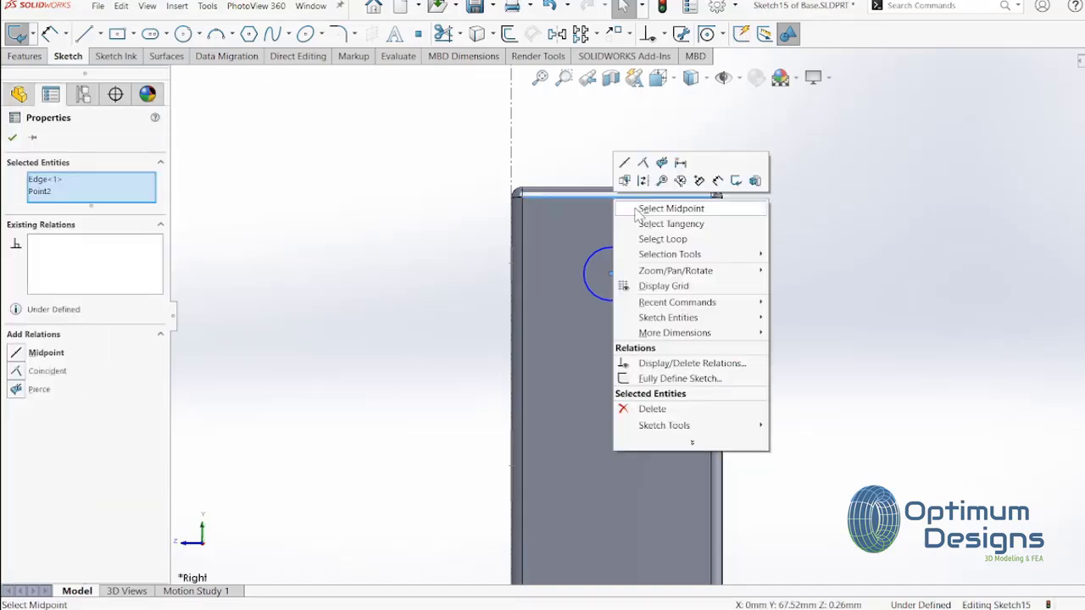
pyautogui.click(632, 206)
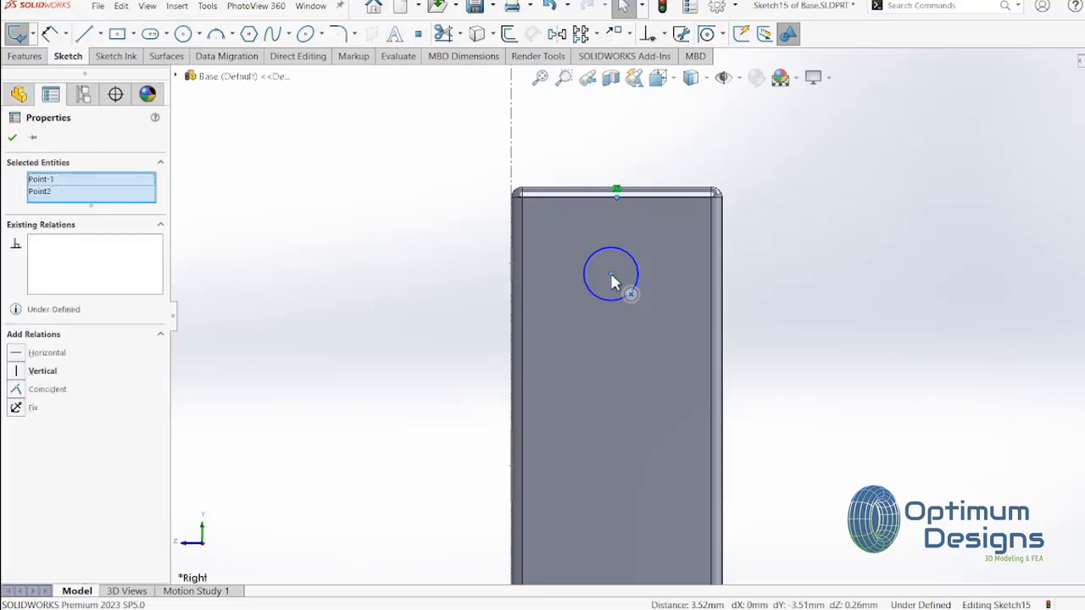
pyautogui.click(15, 373)
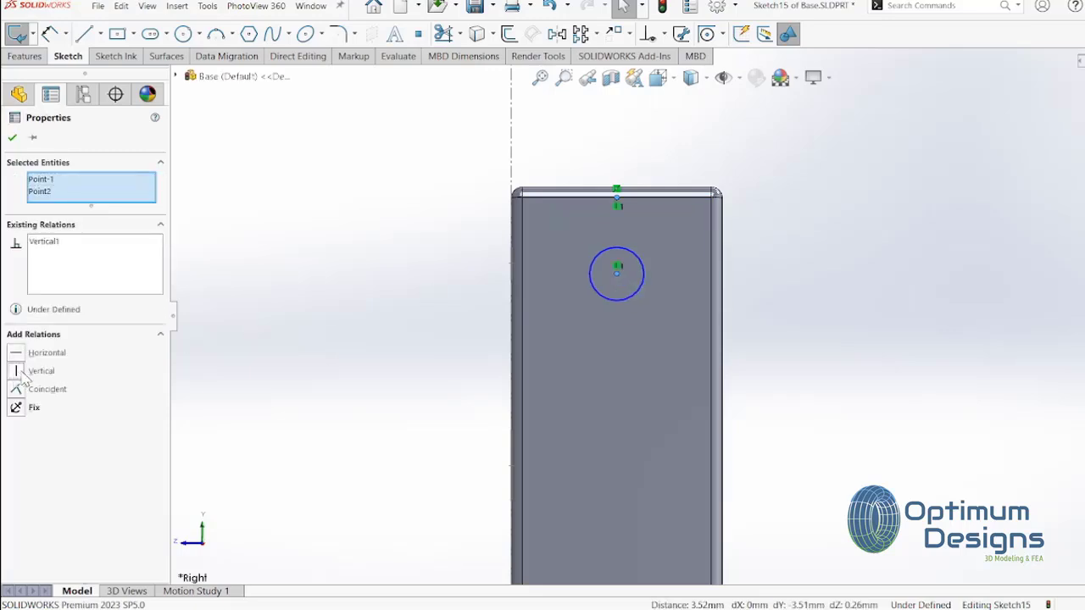
pyautogui.click(344, 320)
# Add a Horizontal relation between the circle centre and the front hole's centre
pyautogui.moveTo(460, 305); pyautogui.dragTo(496, 302, button='middle')
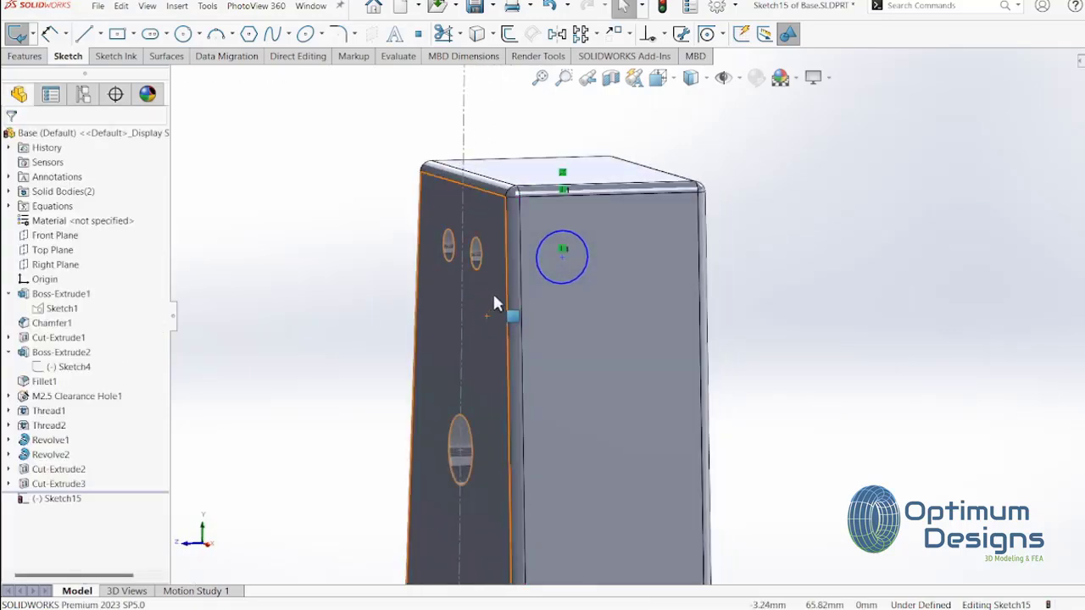
pyautogui.scroll(-5, 505, 261)
pyautogui.scroll(-1, 507, 261)
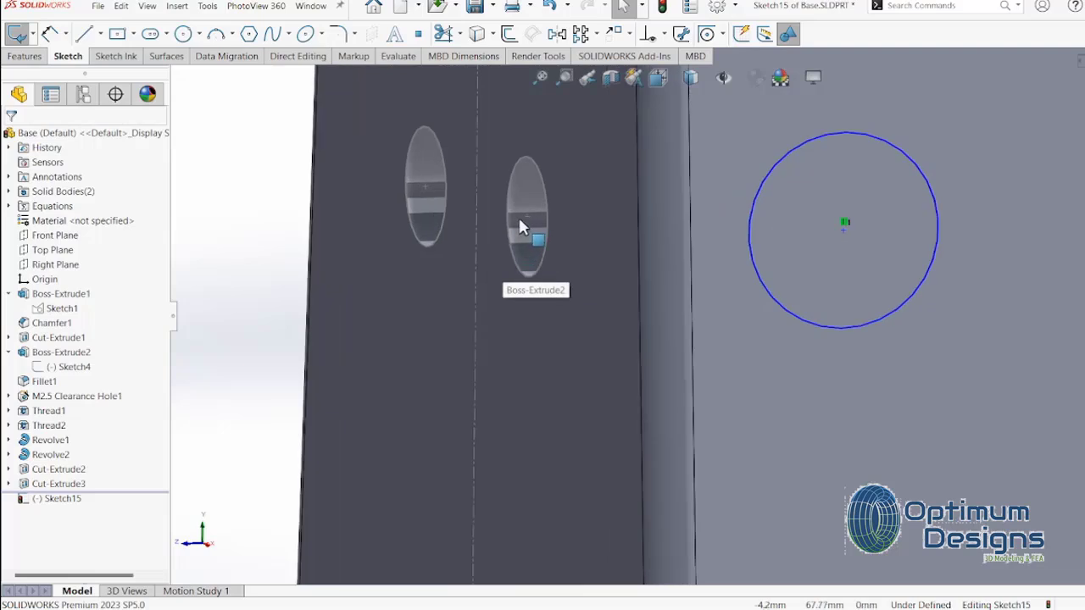
pyautogui.click(844, 230)
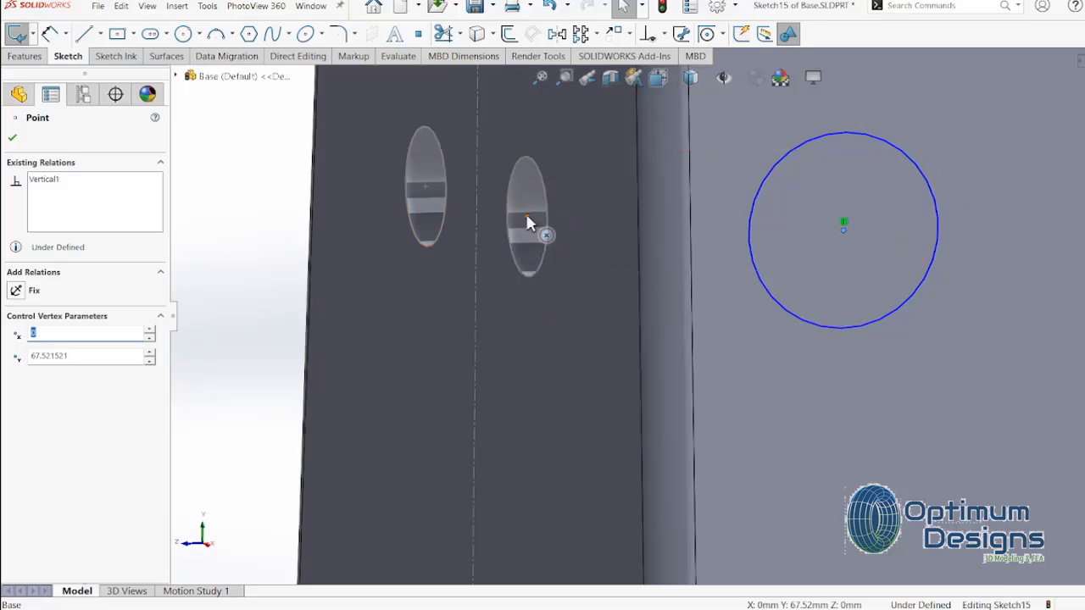
pyautogui.click(526, 217)
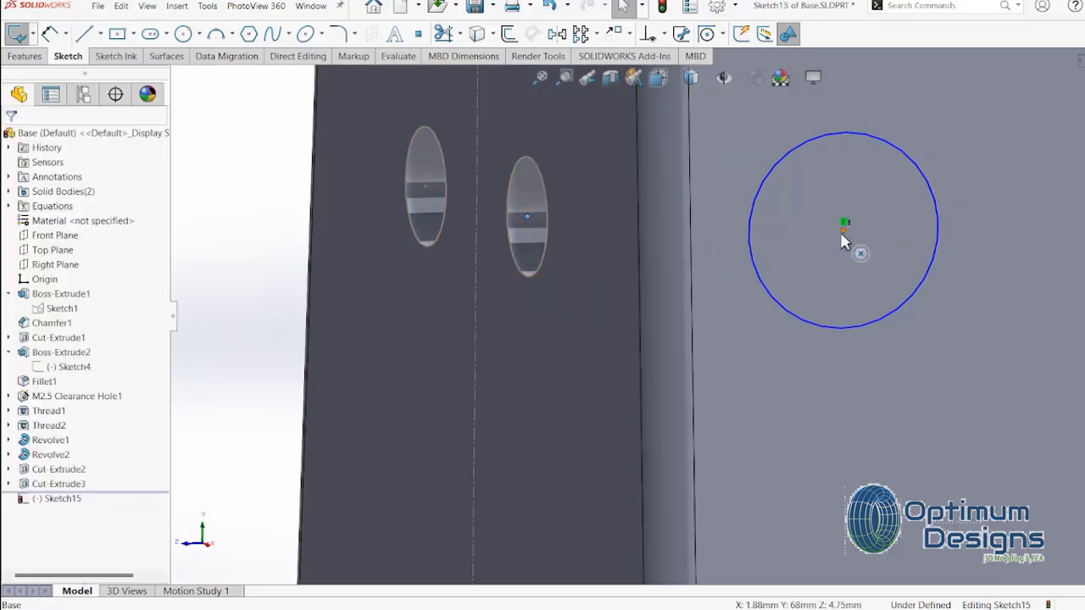
pyautogui.click(844, 225)
pyautogui.keyDown('ctrl'); pyautogui.click(527, 217); pyautogui.keyUp('ctrl')
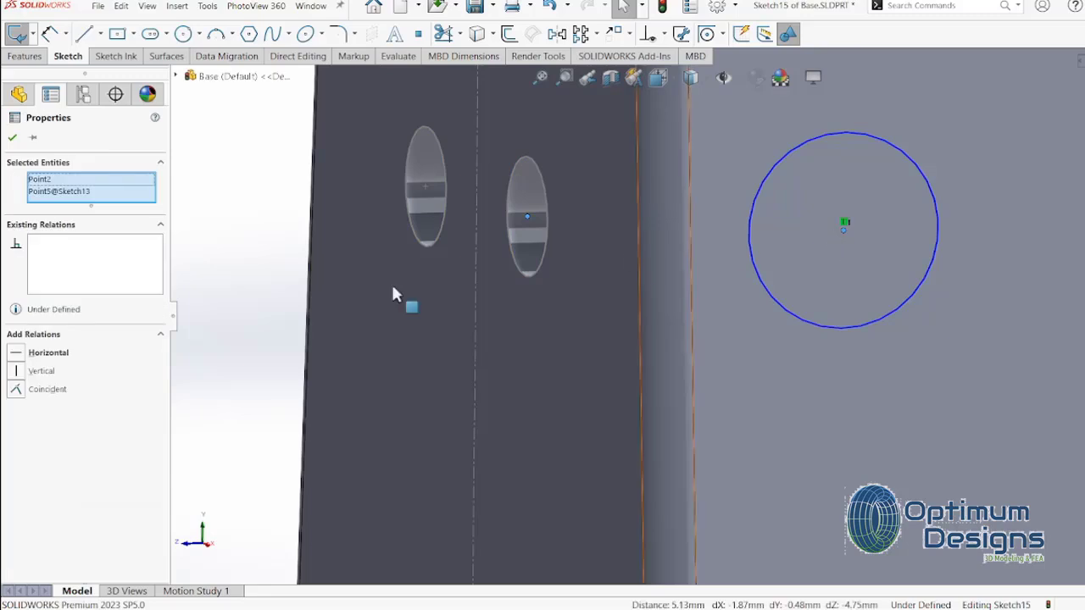
pyautogui.click(21, 356)
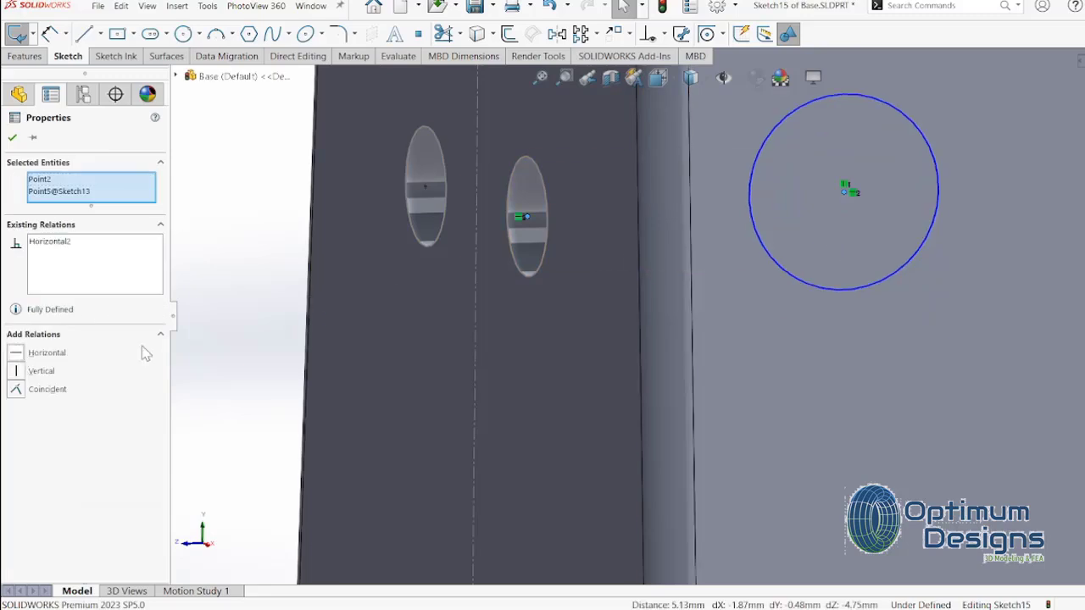
pyautogui.click(13, 137)
# Switch to the Right view and orbit to inspect the constrained circle
pyautogui.scroll(5, 715, 286)
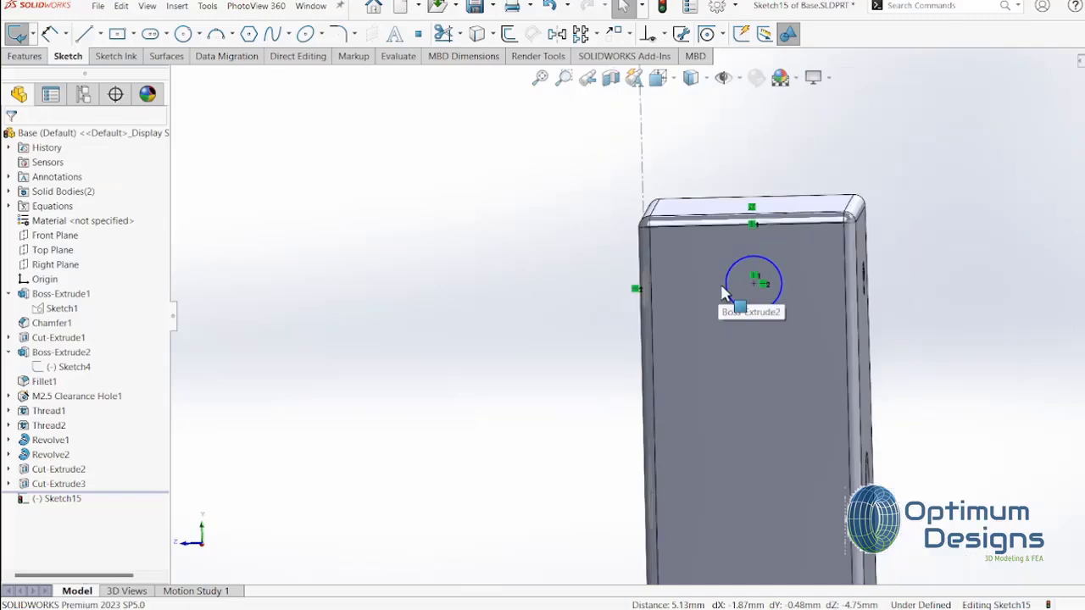
pyautogui.press('space')
pyautogui.click(608, 299)
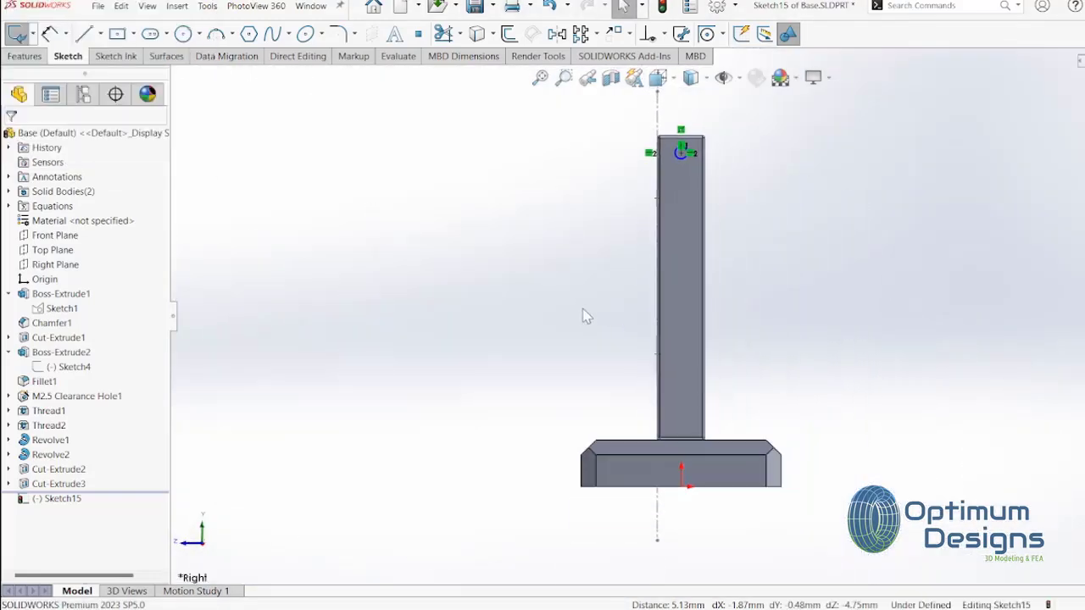
pyautogui.moveTo(576, 310); pyautogui.dragTo(665, 186, button='middle')
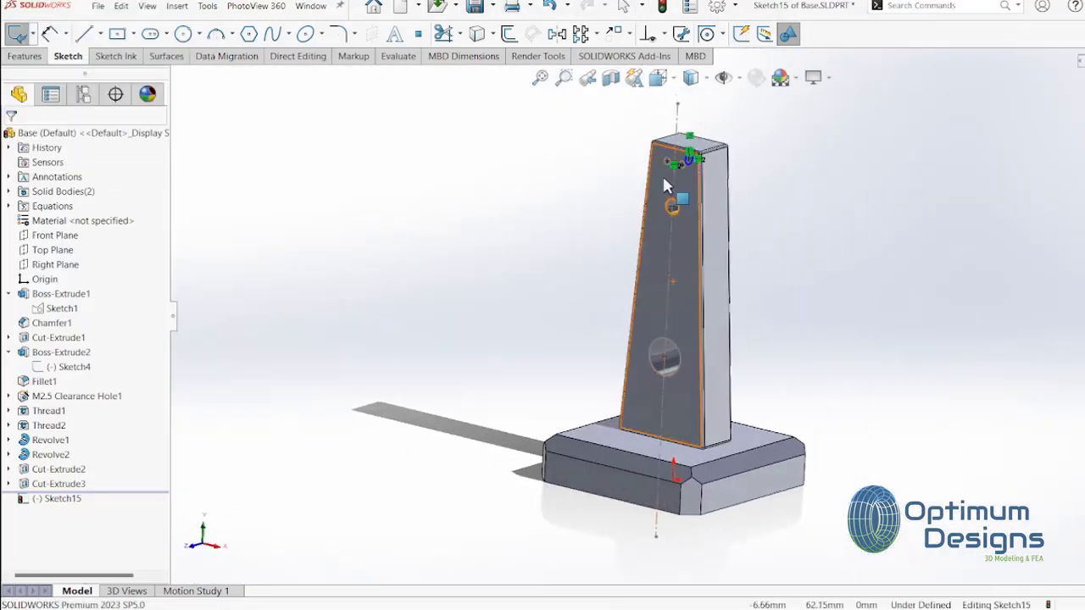
pyautogui.scroll(-3, 665, 186)
pyautogui.scroll(-2, 705, 127)
pyautogui.click(24, 56)
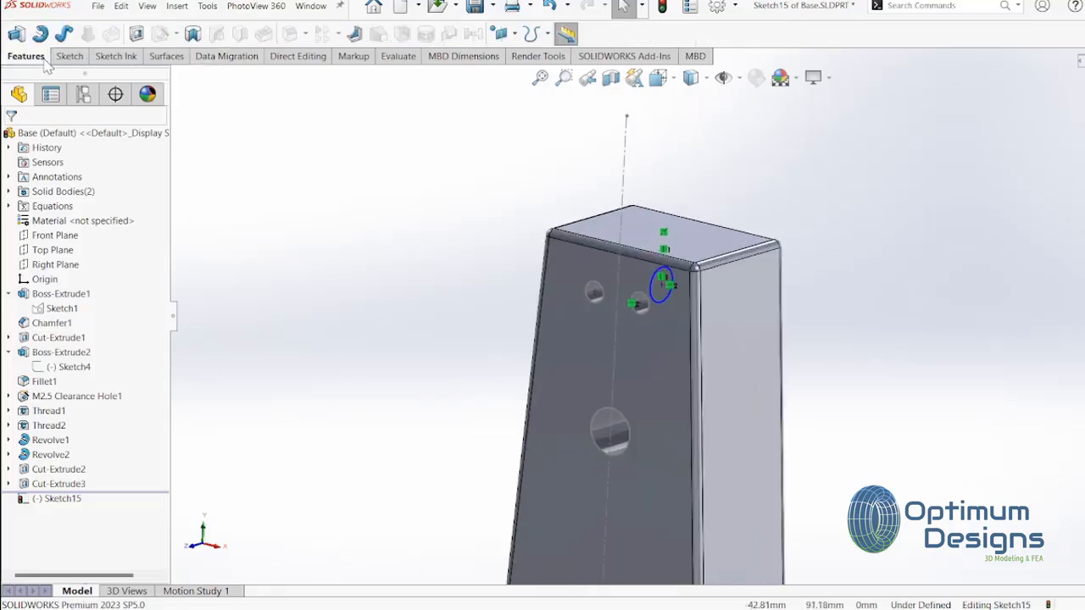
# Start an extruded cut on the side circle from a 10.00mm offset, with the direction reversed
pyautogui.click(138, 36)
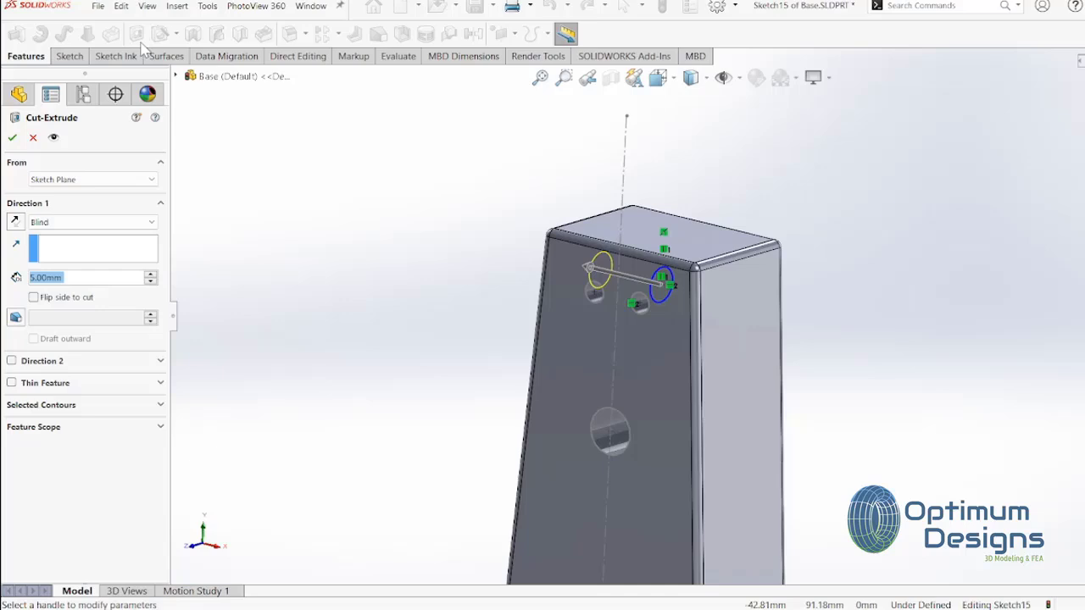
pyautogui.moveTo(585, 280); pyautogui.dragTo(605, 263, button='middle')
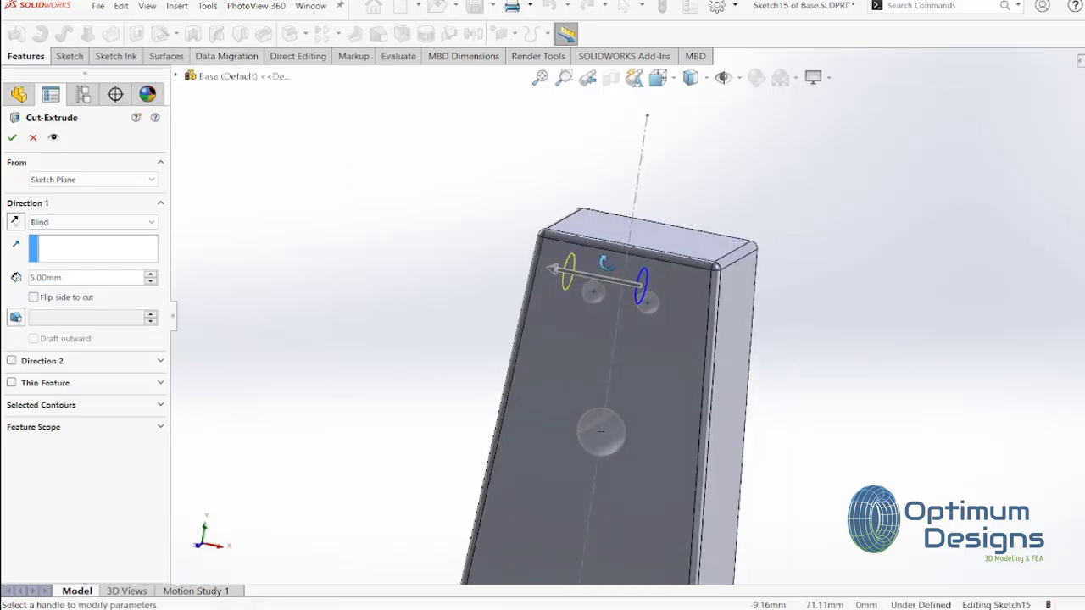
pyautogui.click(17, 221)
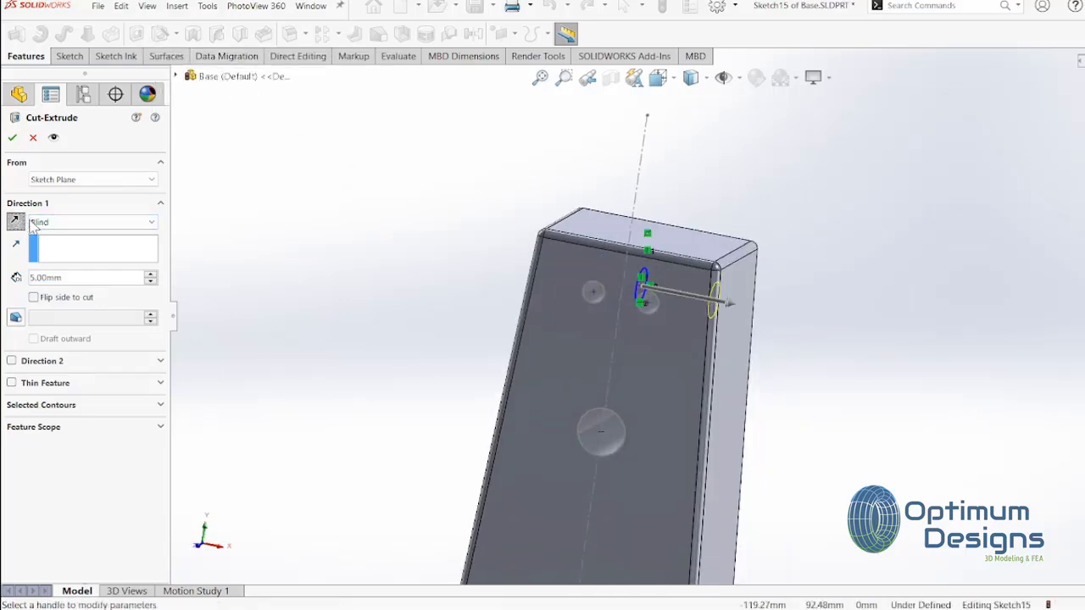
pyautogui.click(85, 179)
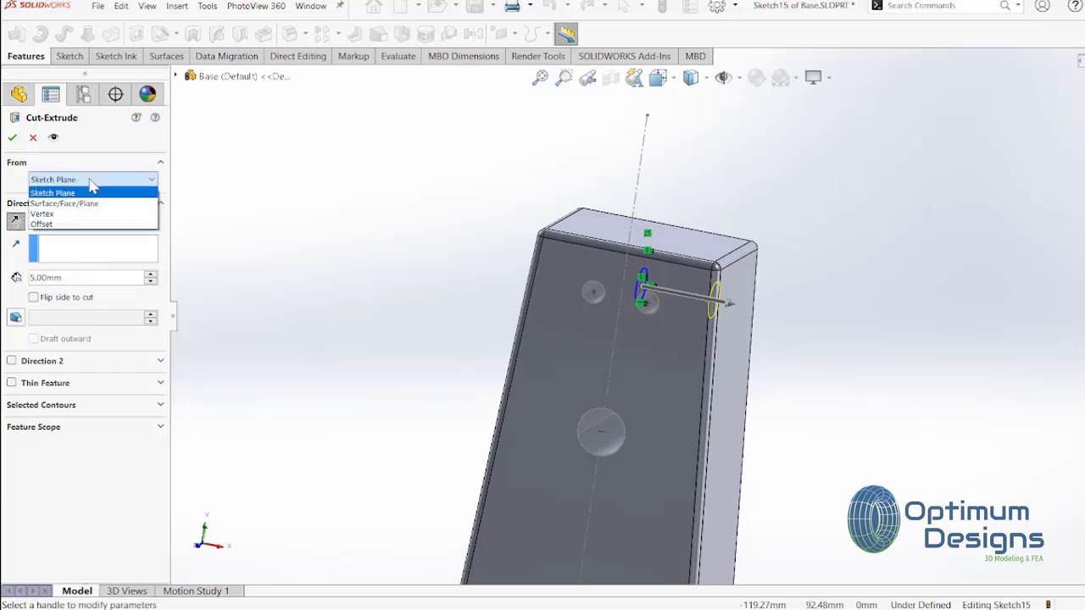
pyautogui.click(84, 225)
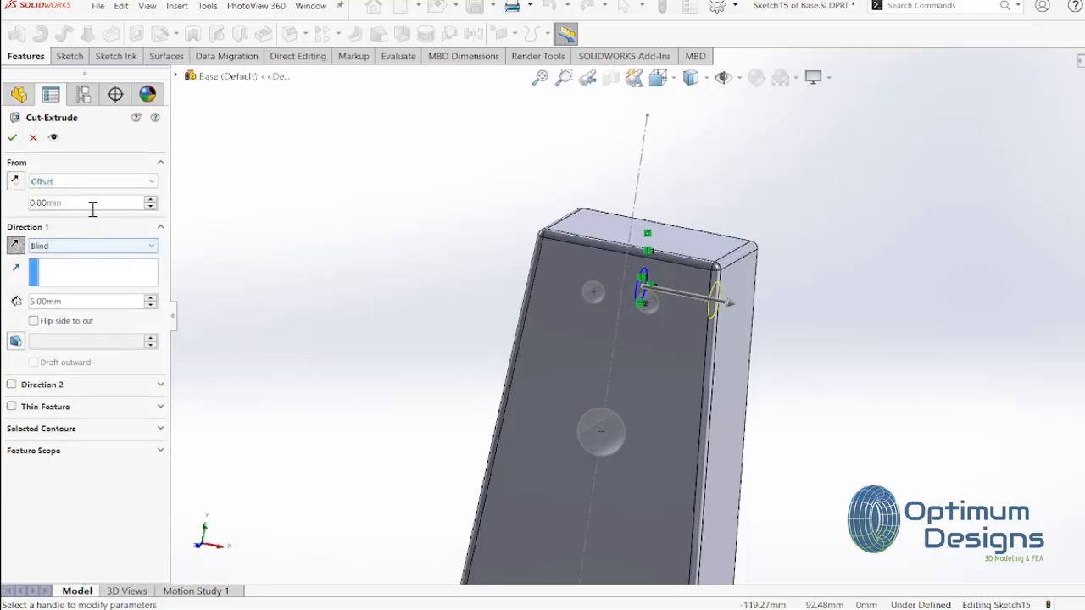
pyautogui.click(150, 201)
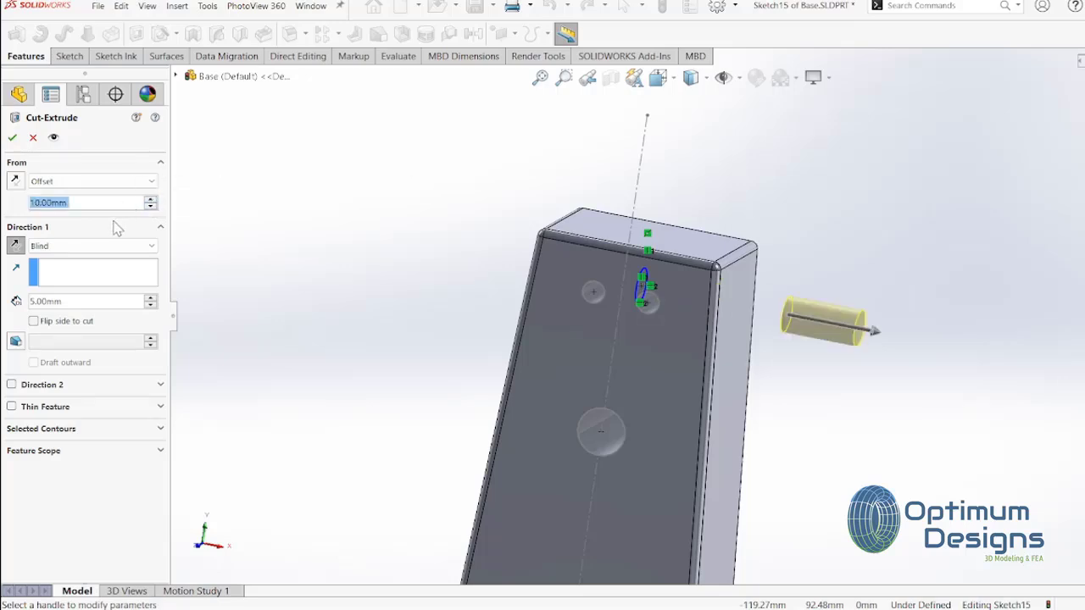
pyautogui.click(151, 301)
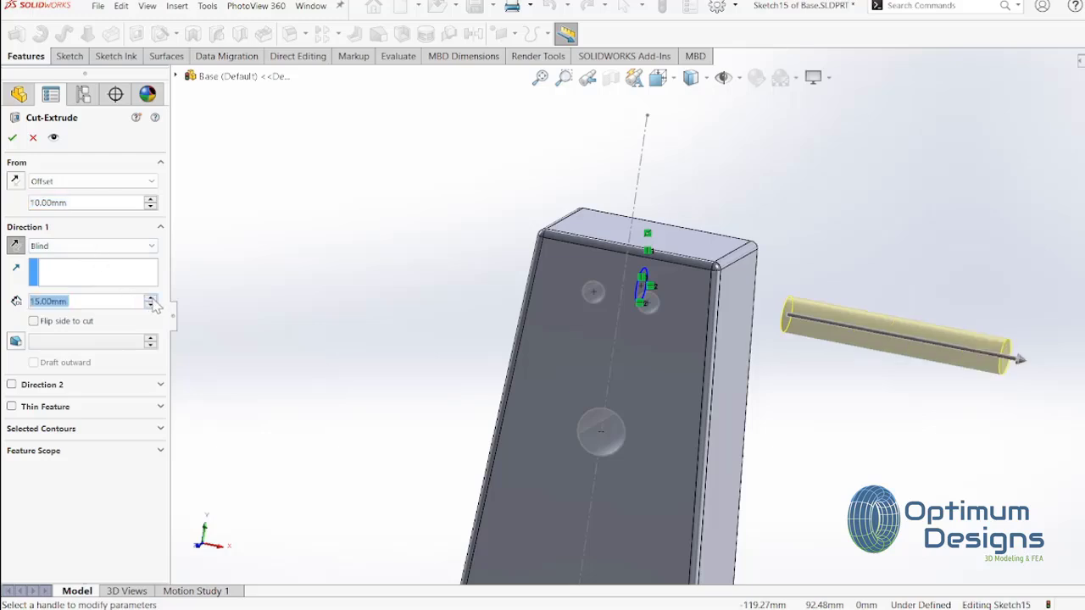
pyautogui.click(16, 245)
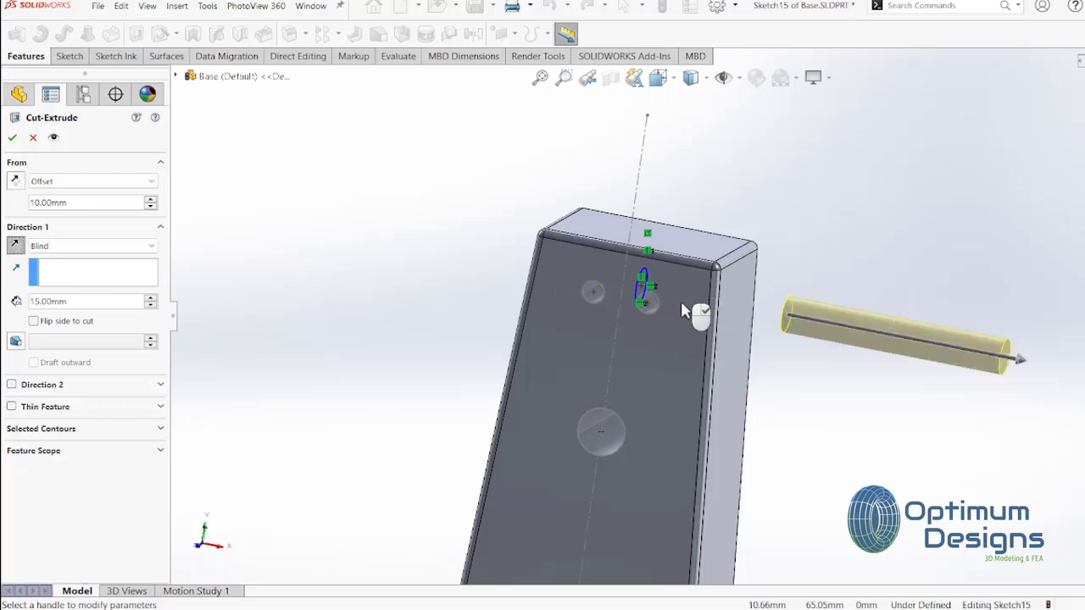
# Switch to the Front view and set the cut's Blind depth to 10.00mm
pyautogui.click(659, 78)
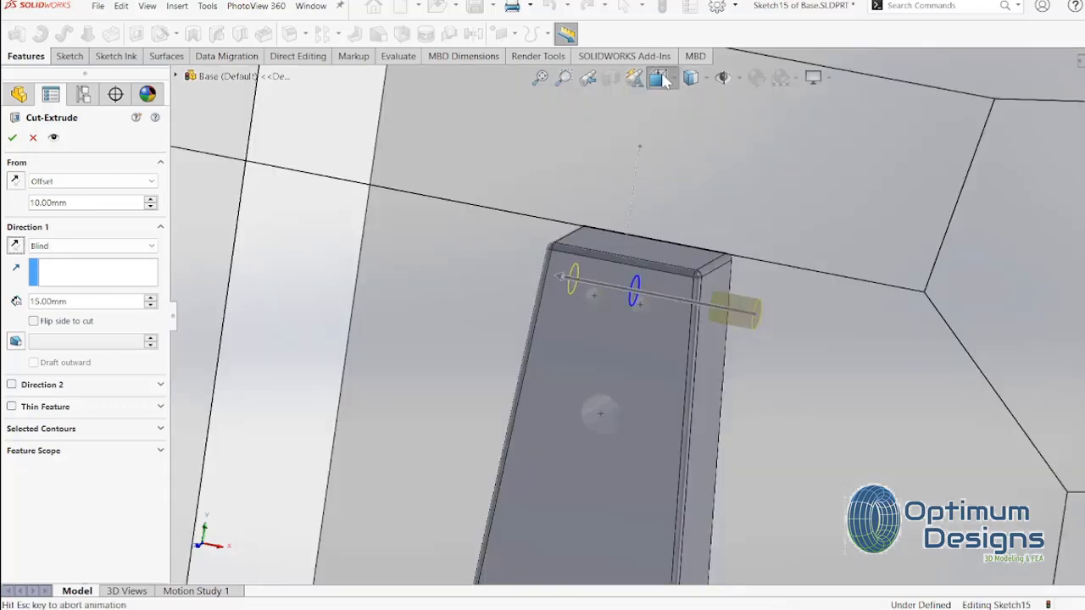
pyautogui.click(584, 396)
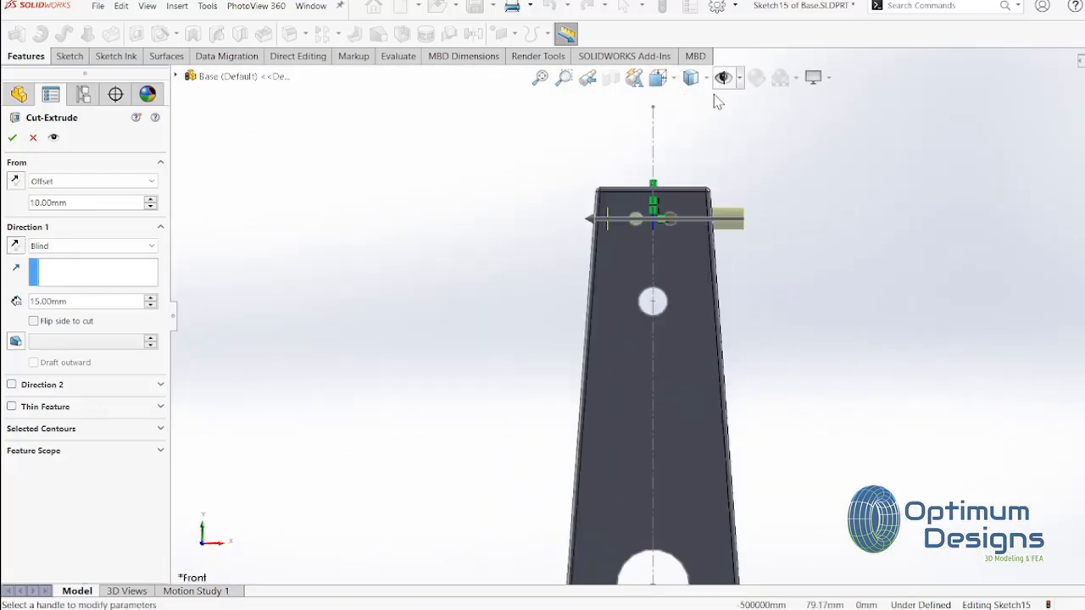
pyautogui.moveTo(419, 412); pyautogui.dragTo(573, 418)
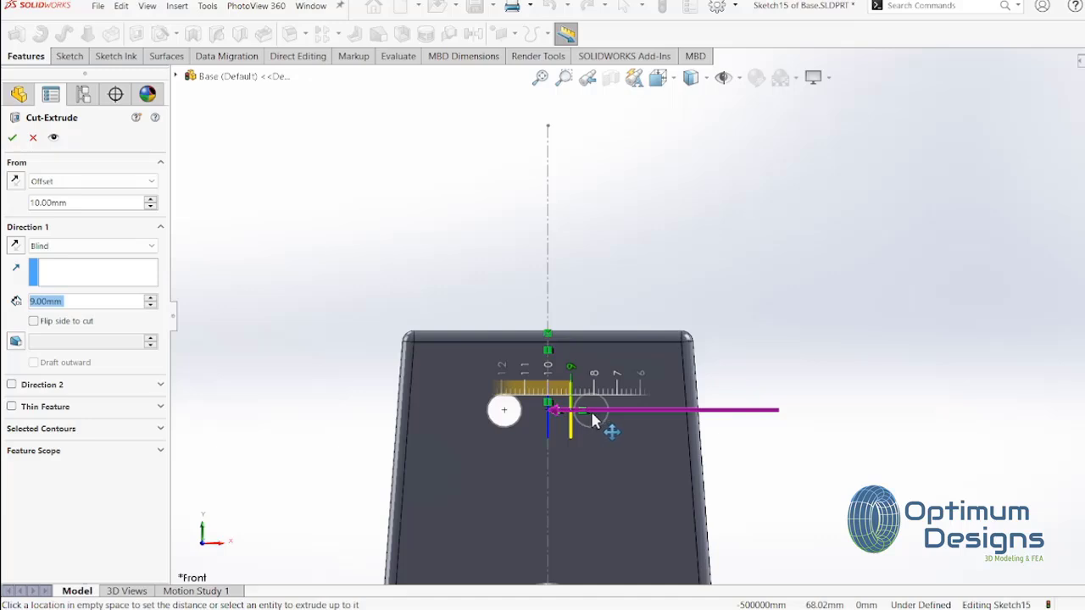
pyautogui.moveTo(592, 421); pyautogui.dragTo(598, 421)
pyautogui.click(599, 421)
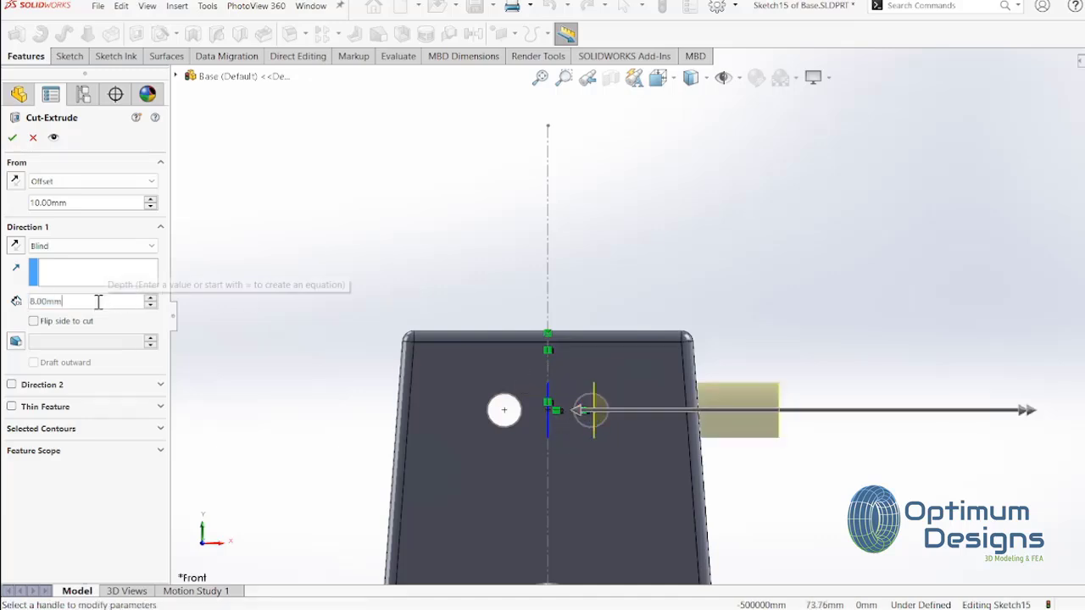
pyautogui.write('10')
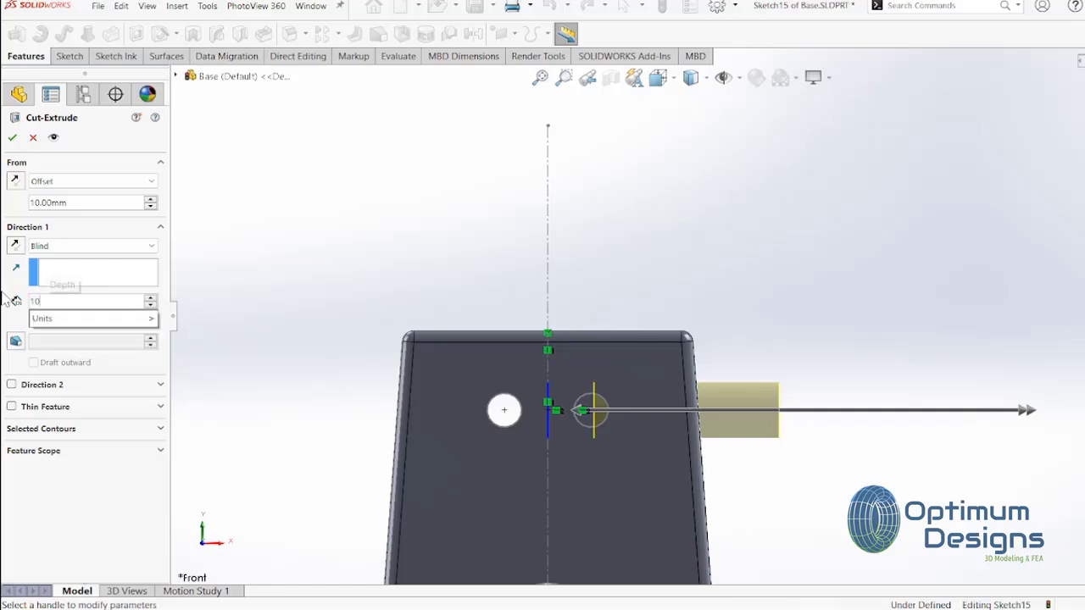
pyautogui.press('Return')
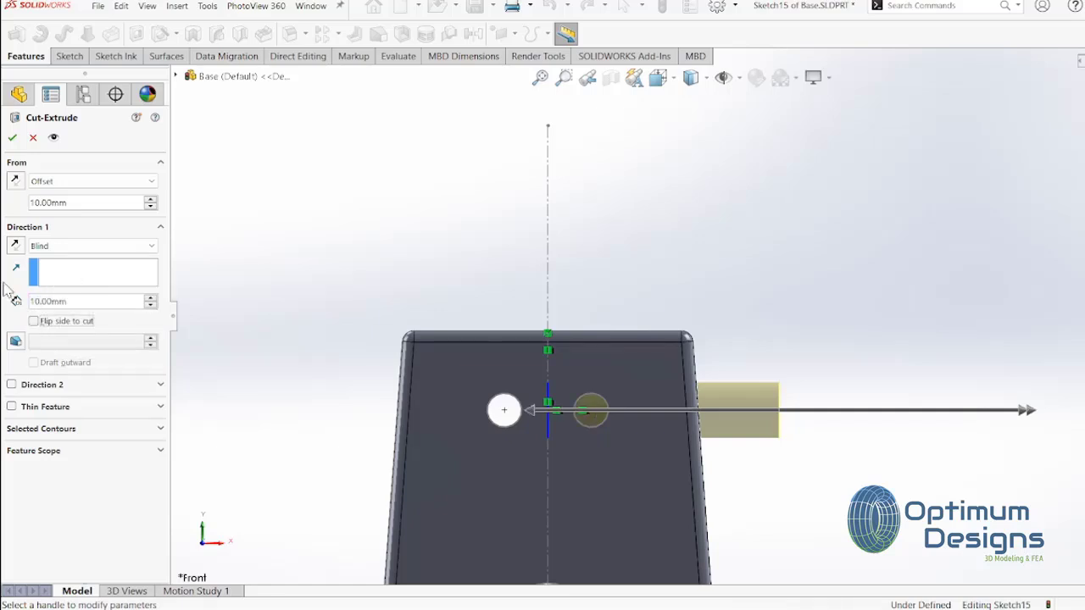
# Try an Up To Surface end condition on a picked face and flip the start offset direction
pyautogui.click(61, 254)
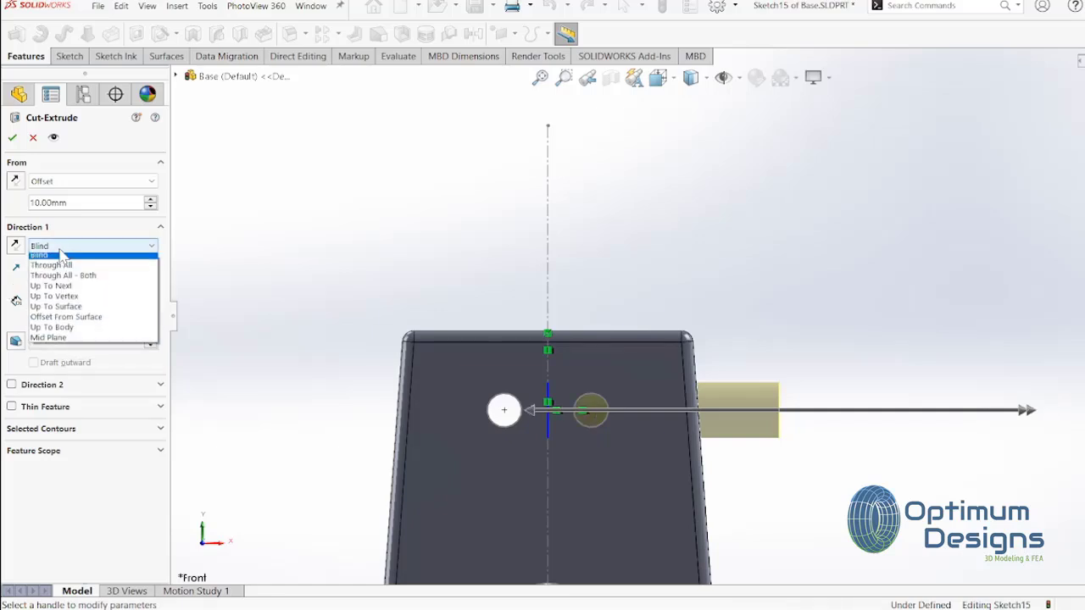
pyautogui.click(93, 311)
pyautogui.moveTo(314, 374); pyautogui.dragTo(594, 390, button='middle')
pyautogui.scroll(-3, 630, 399)
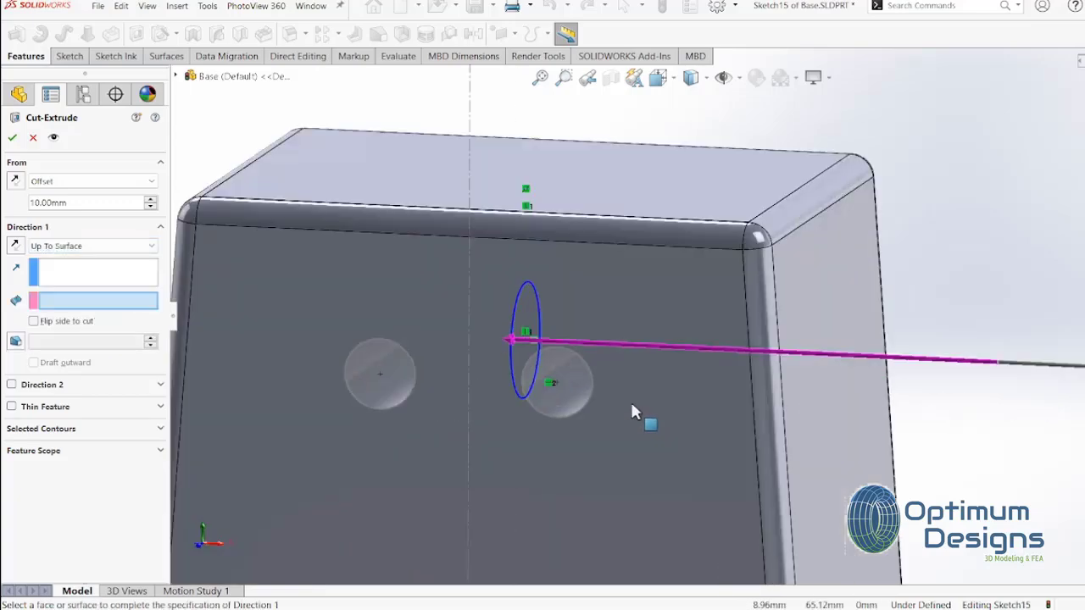
pyautogui.click(565, 373)
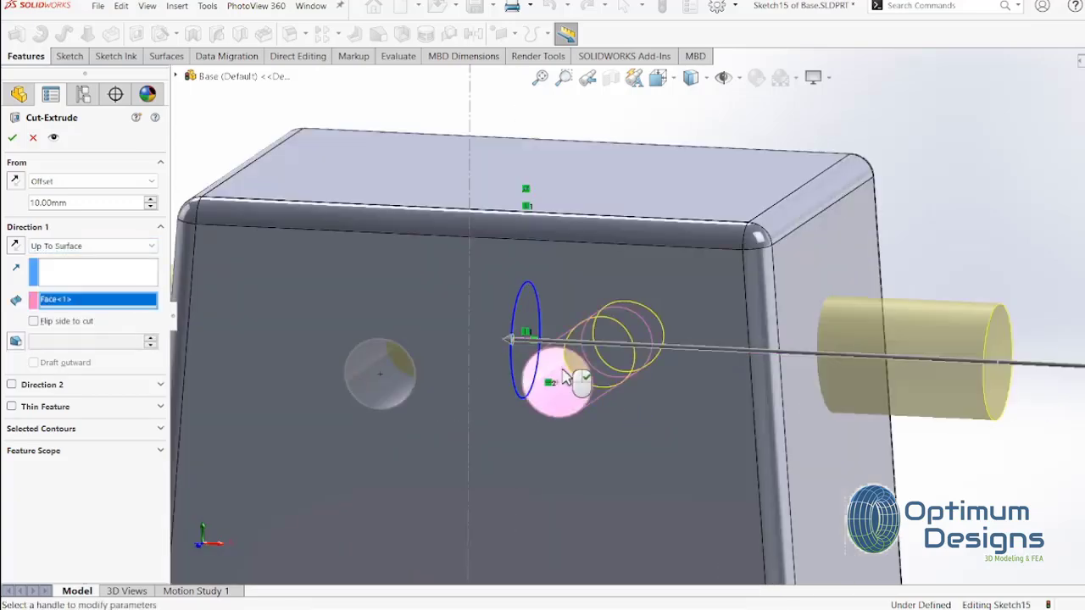
pyautogui.moveTo(565, 373)
pyautogui.mouseDown(button='middle')
pyautogui.moveTo(606, 356)
pyautogui.moveTo(508, 355)
pyautogui.mouseUp(button='middle')
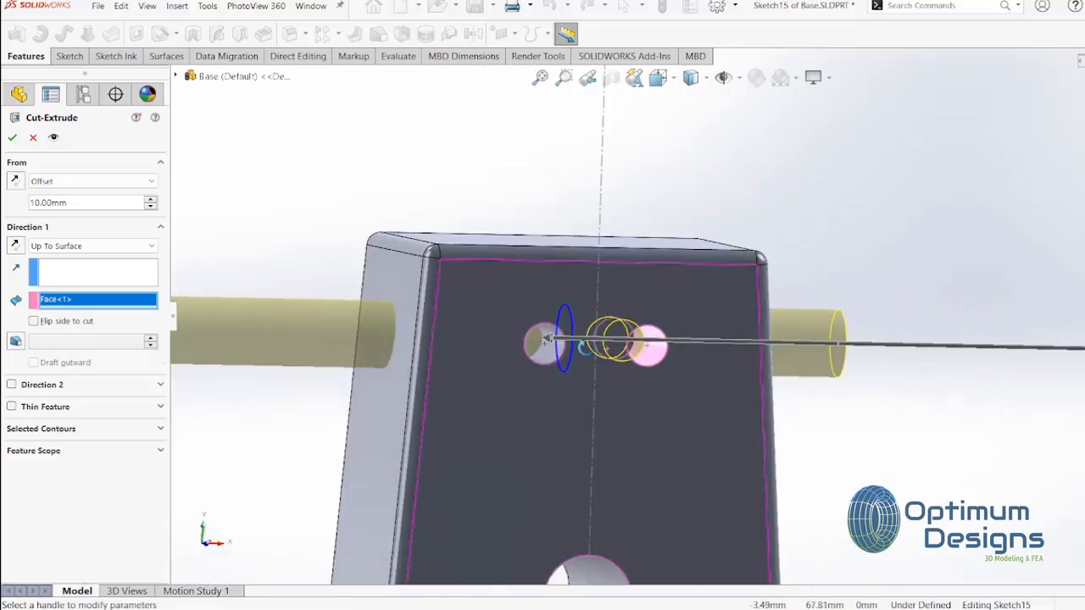
pyautogui.click(16, 183)
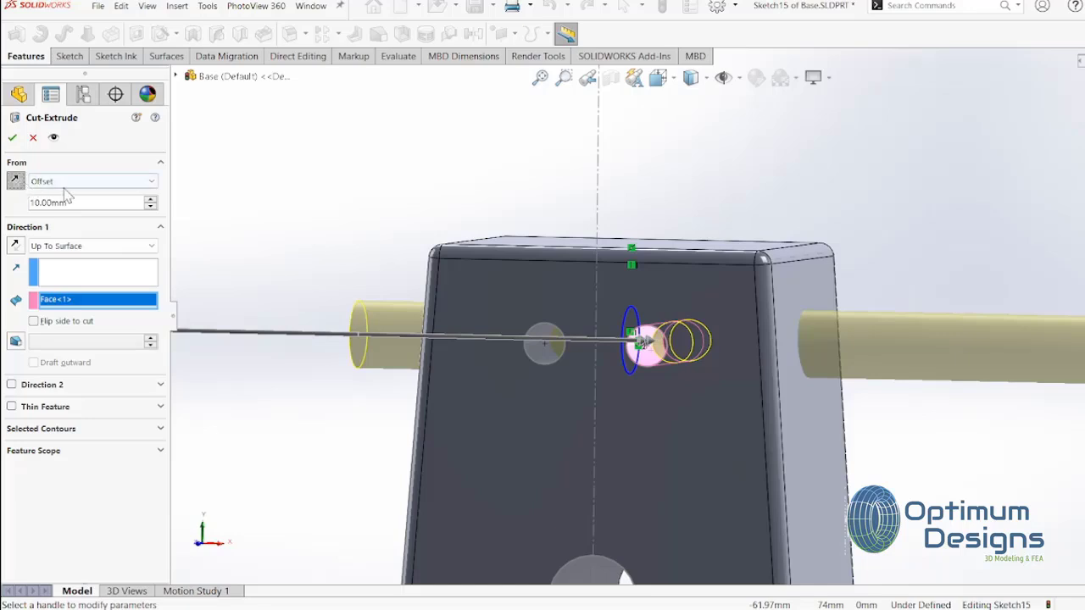
pyautogui.click(151, 204)
pyautogui.click(151, 209)
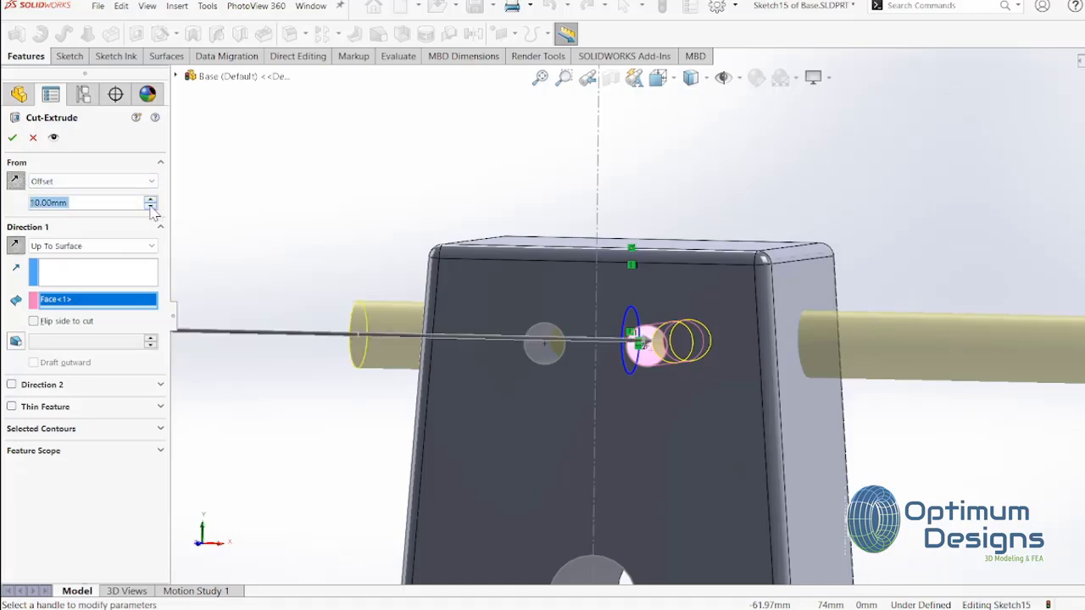
# Return to a Blind cut, reverse the direction, set the depth to 9.00mm, and accept
pyautogui.click(40, 247)
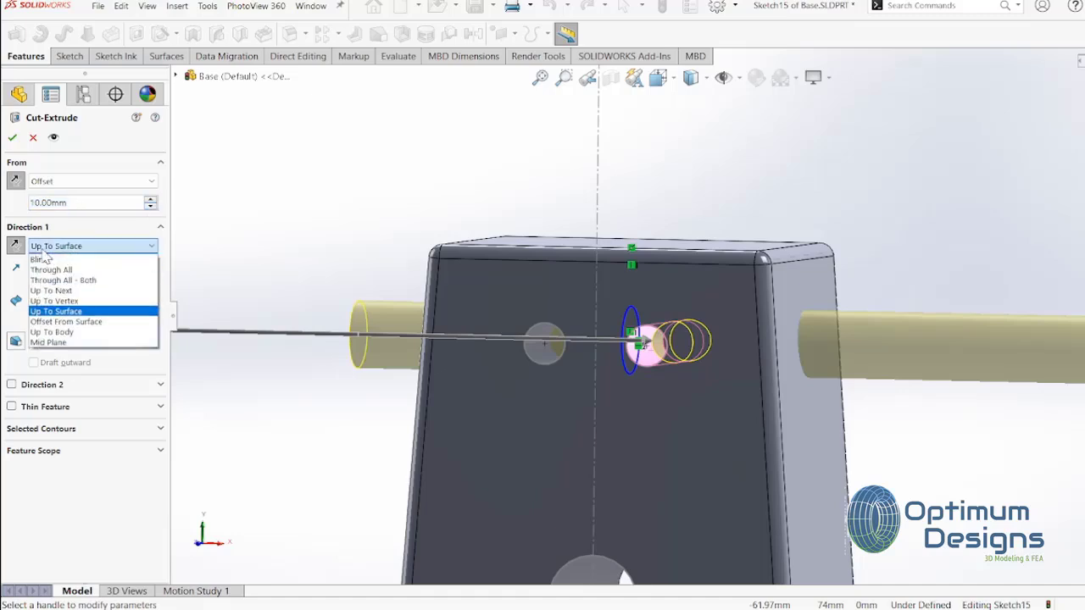
pyautogui.click(47, 260)
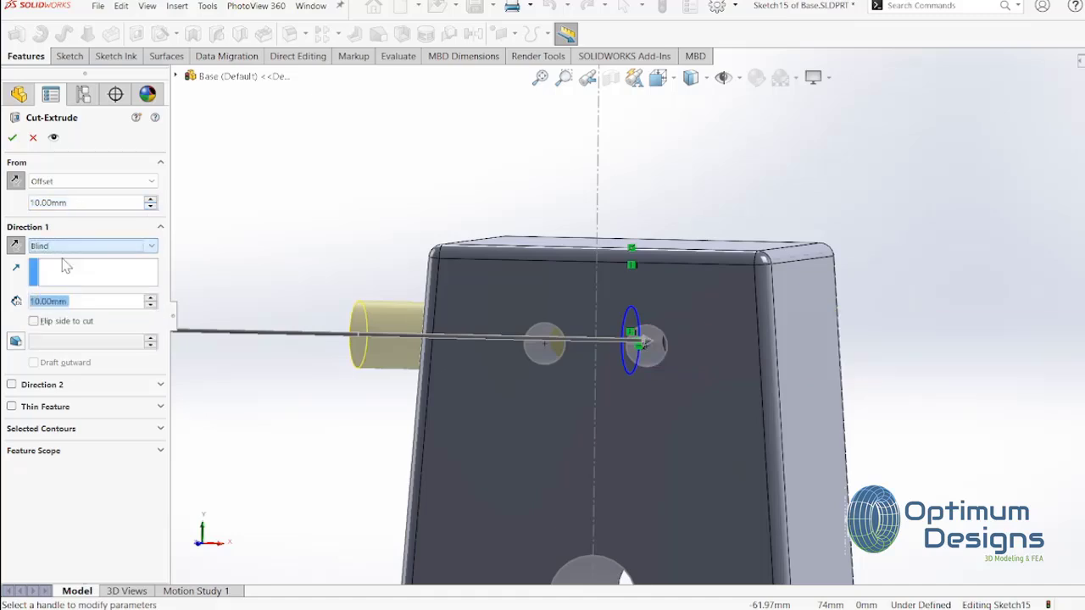
pyautogui.click(16, 182)
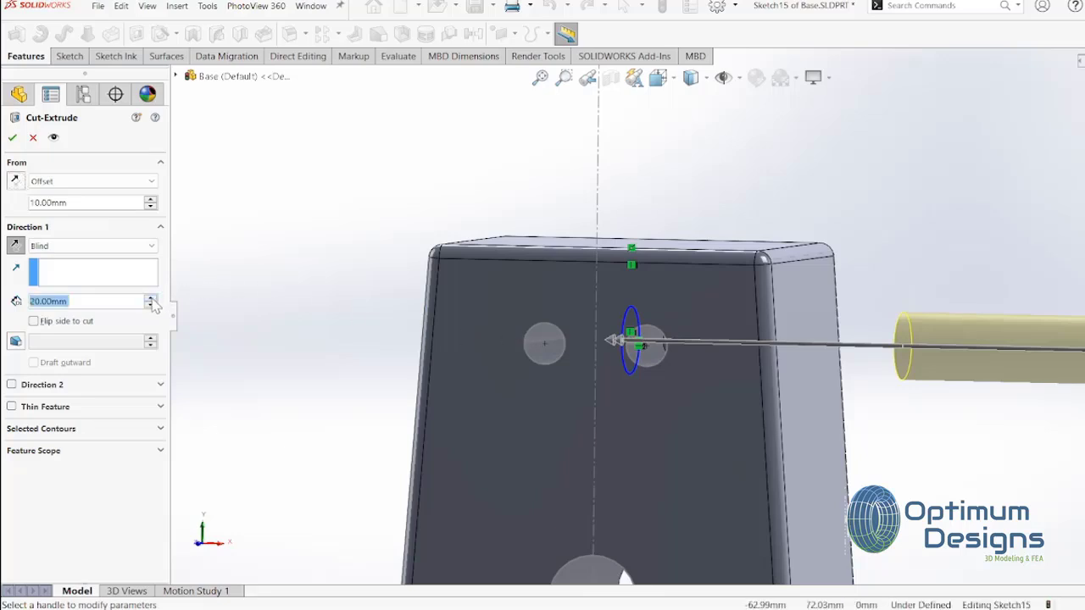
pyautogui.click(19, 245)
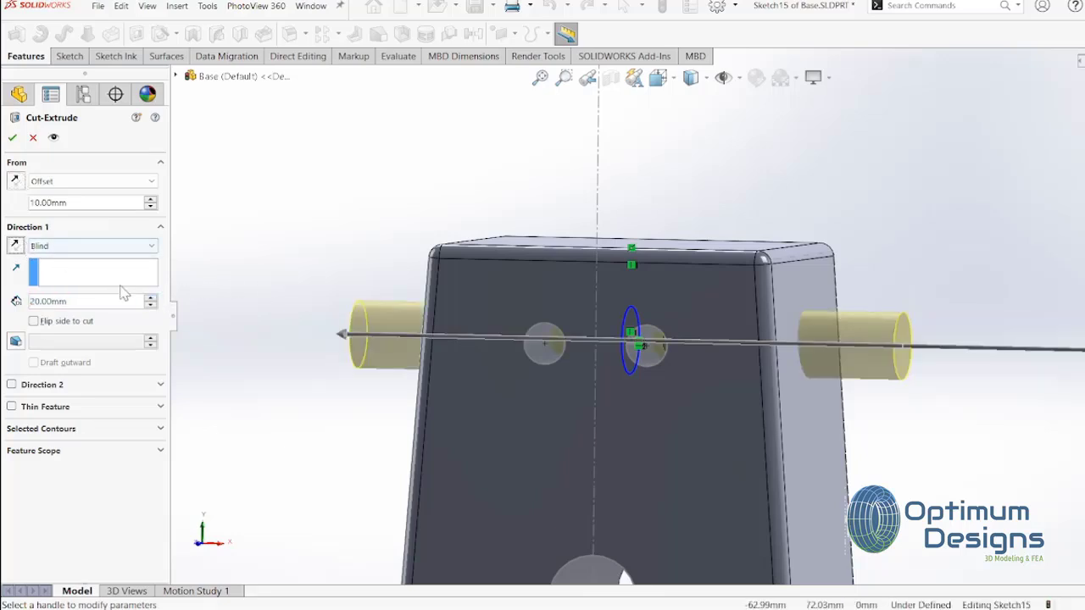
pyautogui.click(151, 306)
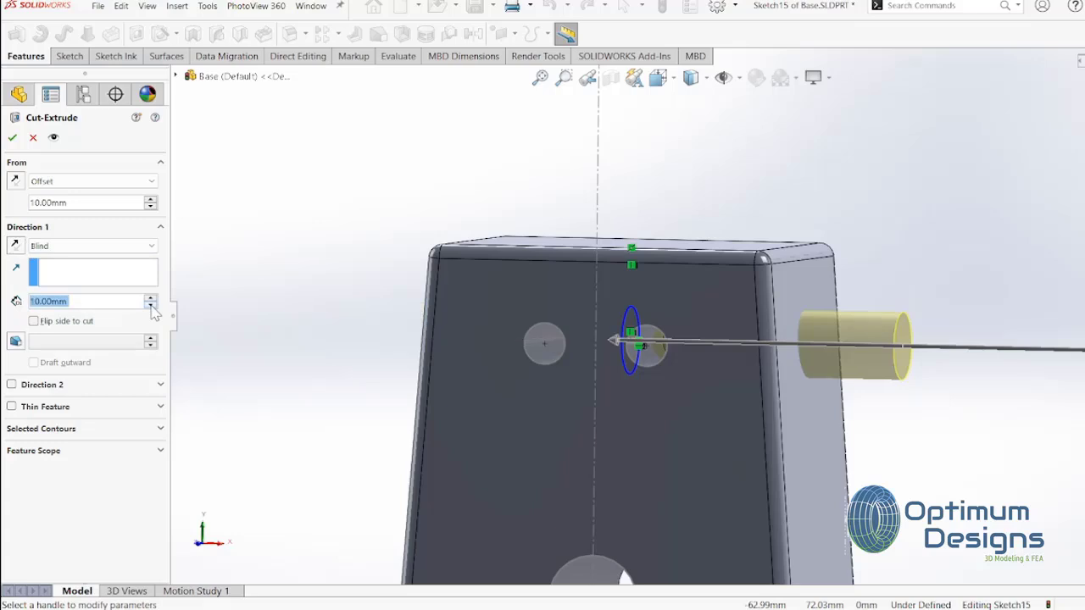
pyautogui.click(629, 350)
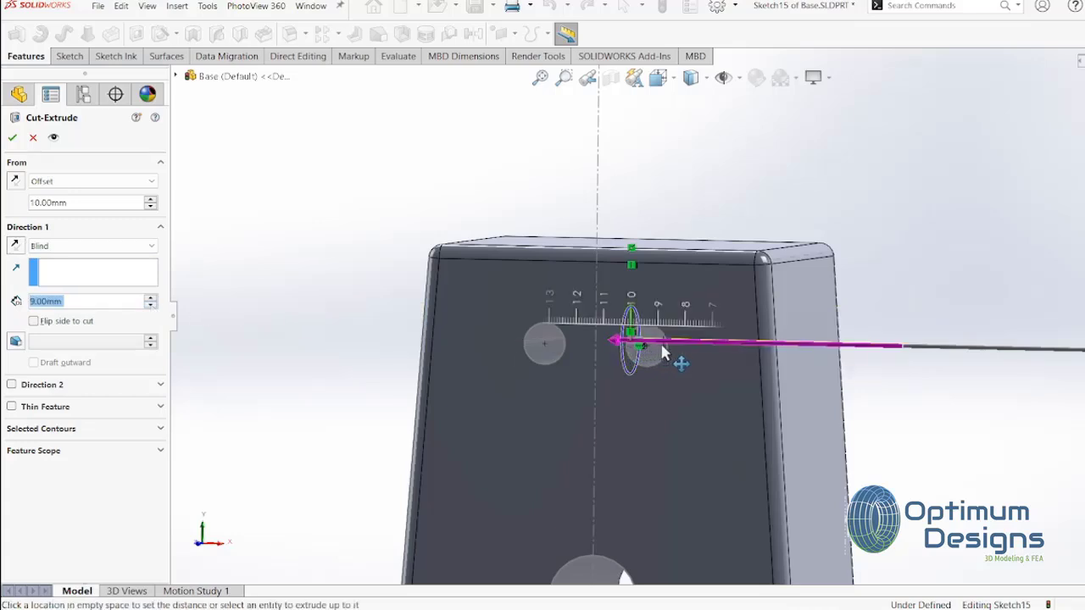
pyautogui.click(664, 354)
pyautogui.rightClick(664, 355)
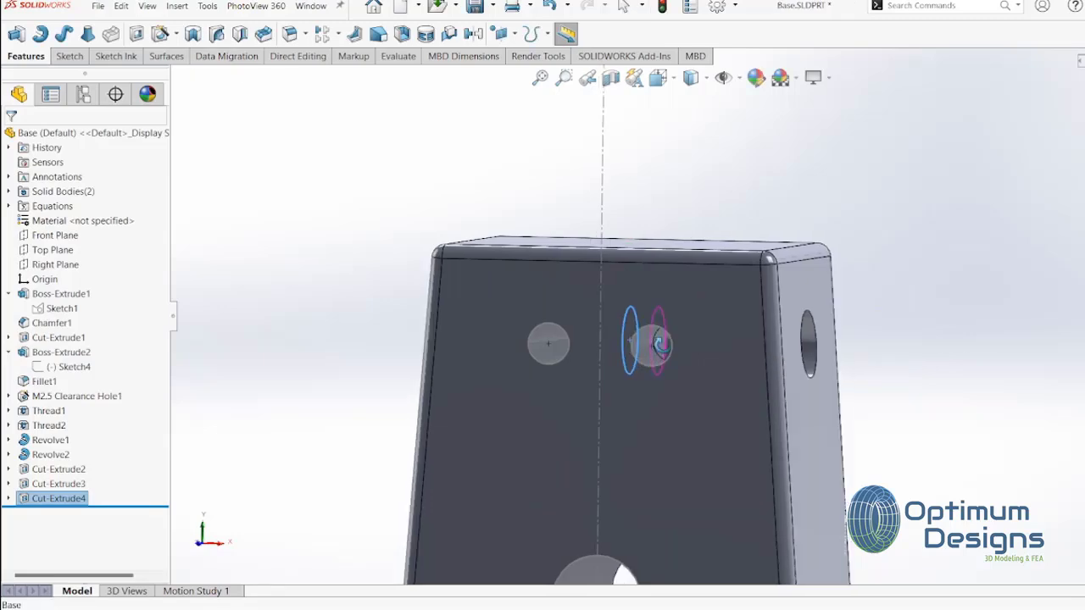
# Preview a Front Plane section of the part, then turn the cutaway off
pyautogui.moveTo(663, 354)
pyautogui.mouseDown(button='middle')
pyautogui.moveTo(659, 343)
pyautogui.moveTo(560, 347)
pyautogui.moveTo(654, 352)
pyautogui.mouseUp(button='middle')
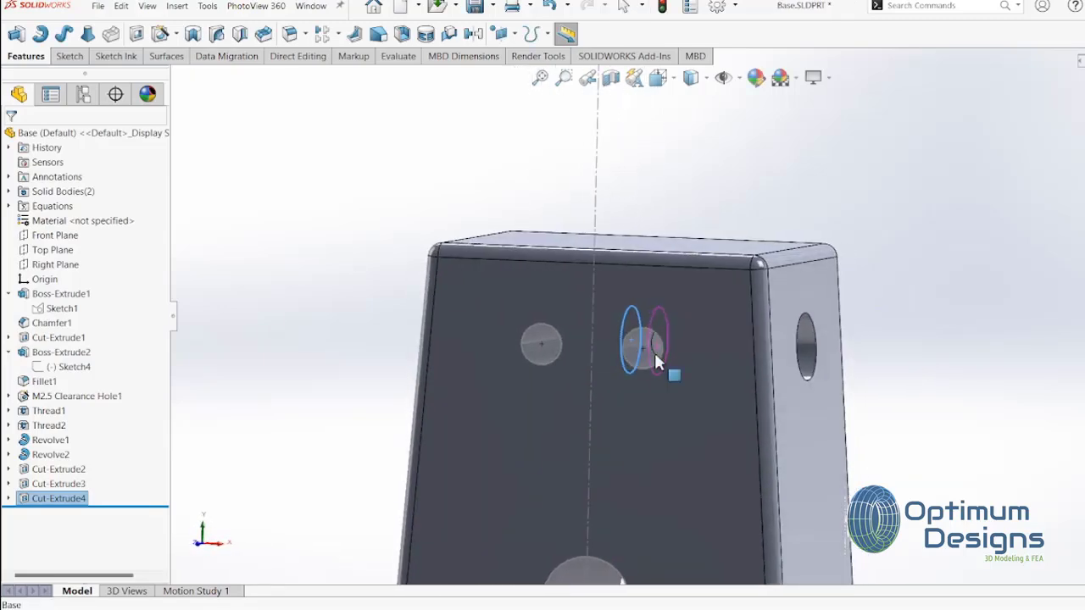
pyautogui.click(610, 77)
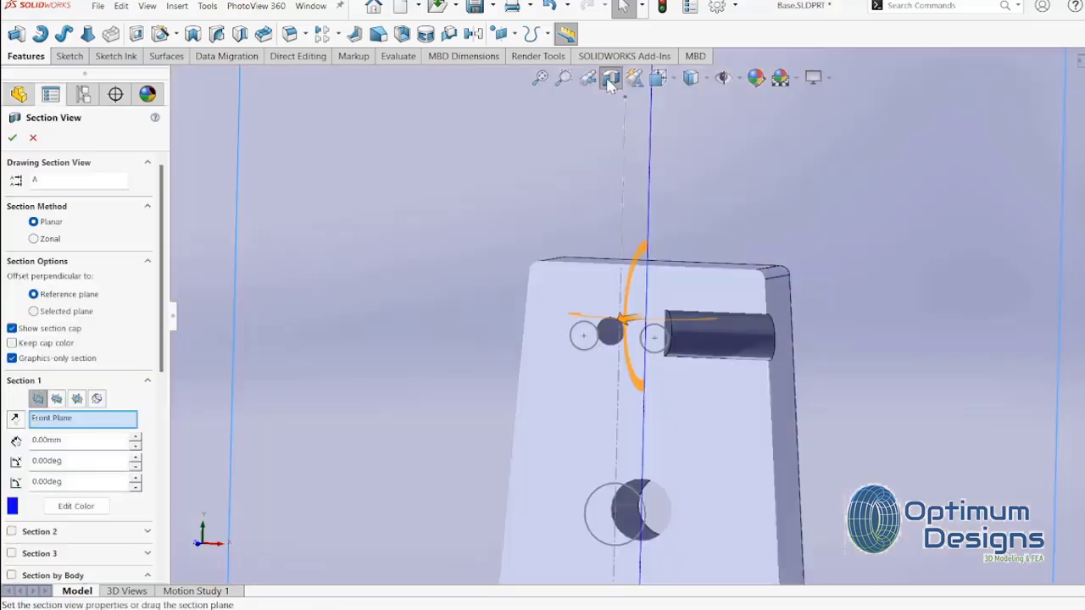
pyautogui.click(12, 138)
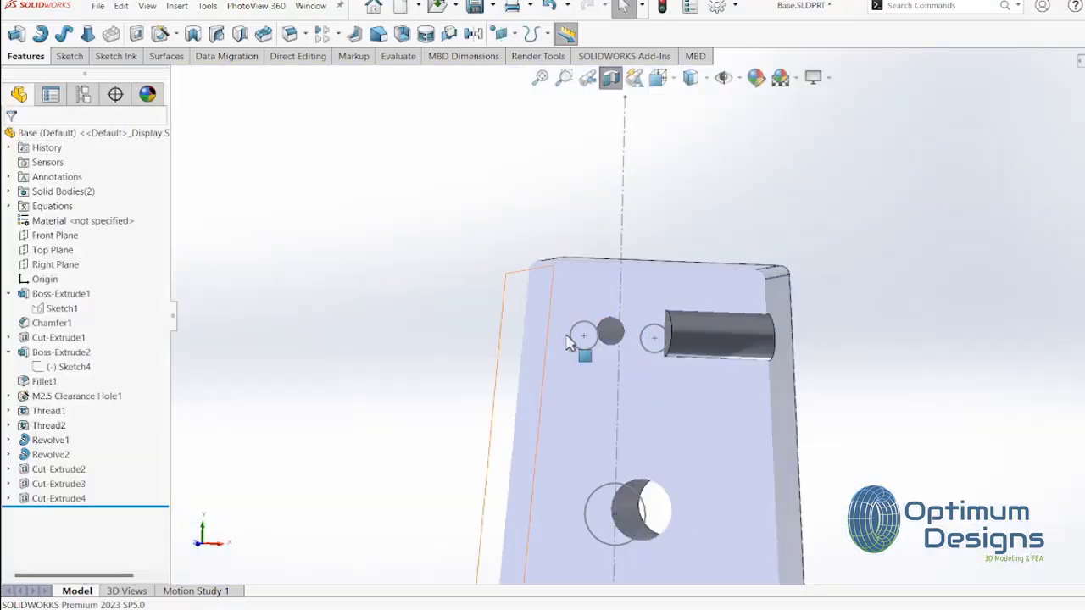
pyautogui.click(697, 373)
pyautogui.moveTo(697, 373)
pyautogui.mouseDown(button='middle')
pyautogui.moveTo(623, 357)
pyautogui.moveTo(644, 365)
pyautogui.mouseUp(button='middle')
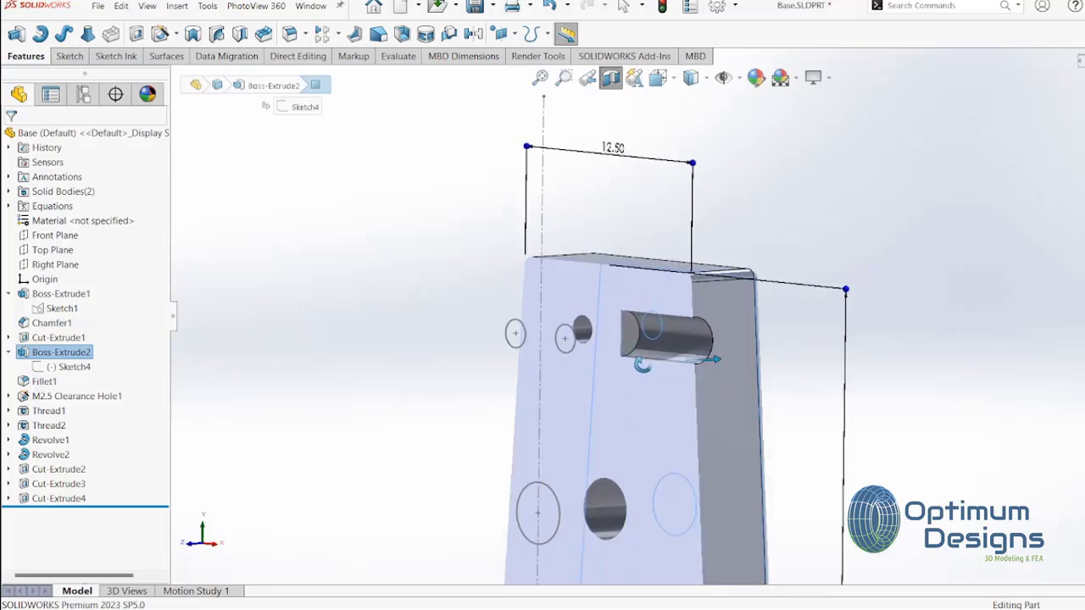
pyautogui.click(610, 82)
# Section the part along the Right Plane, offset 2.00mm, instead of the Top Plane
pyautogui.click(610, 81)
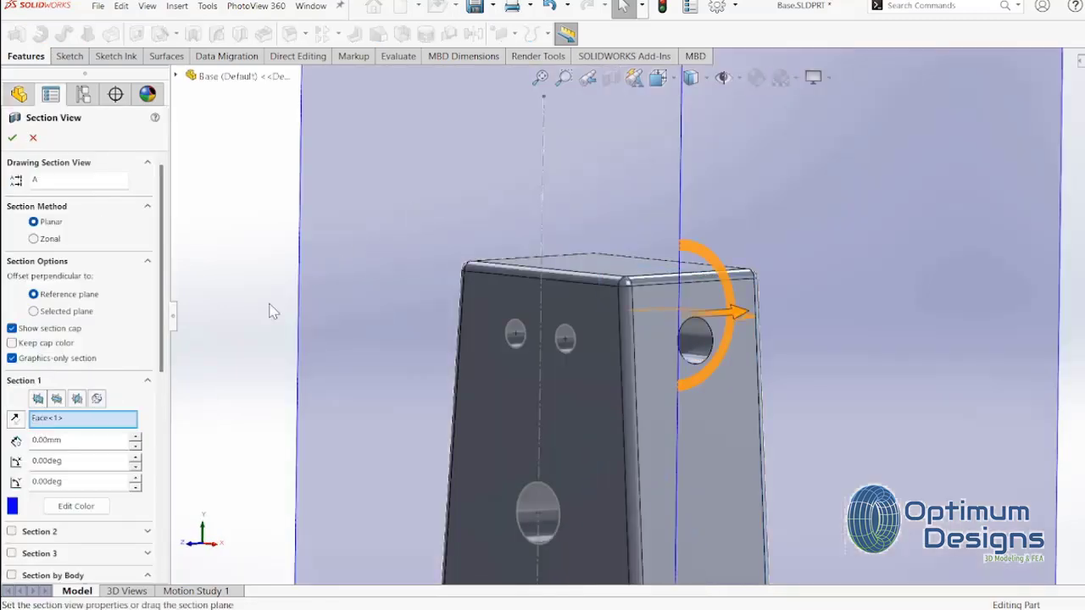
pyautogui.click(55, 400)
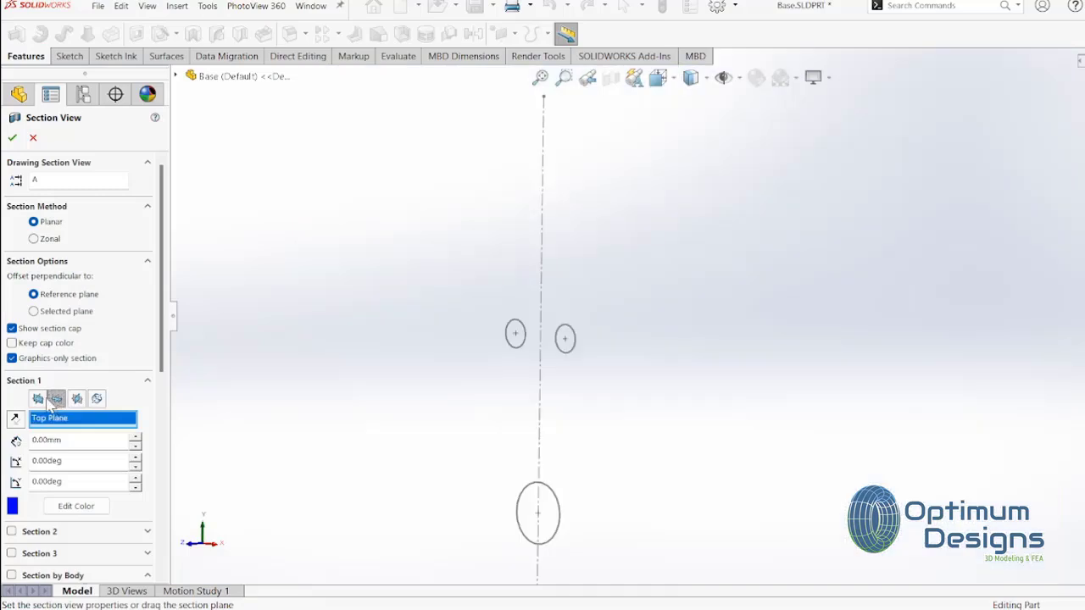
pyautogui.scroll(2, 668, 405)
pyautogui.scroll(2, 678, 404)
pyautogui.scroll(1, 678, 434)
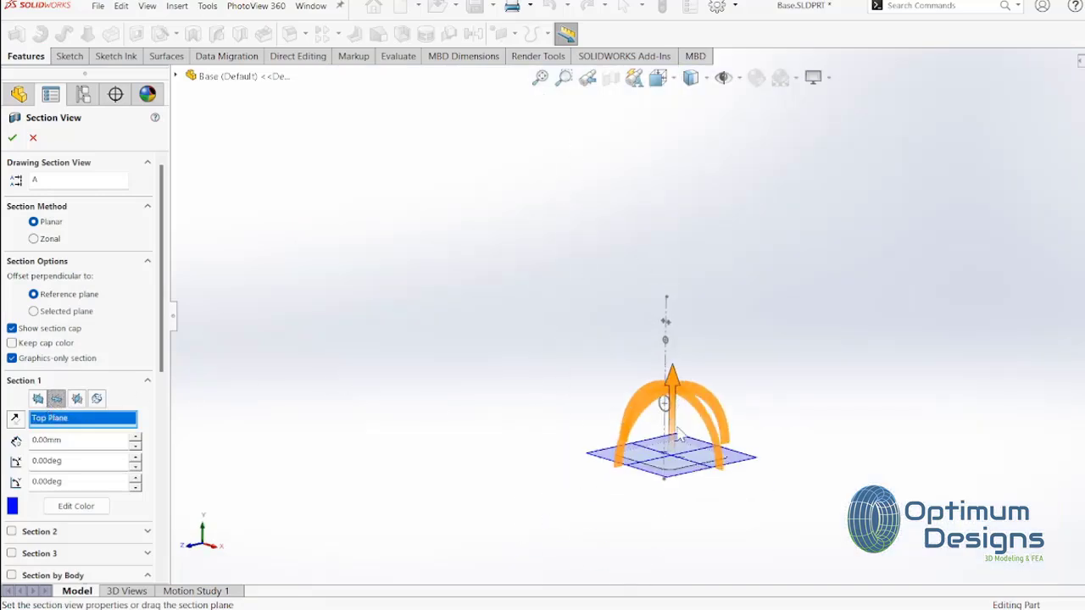
pyautogui.click(76, 399)
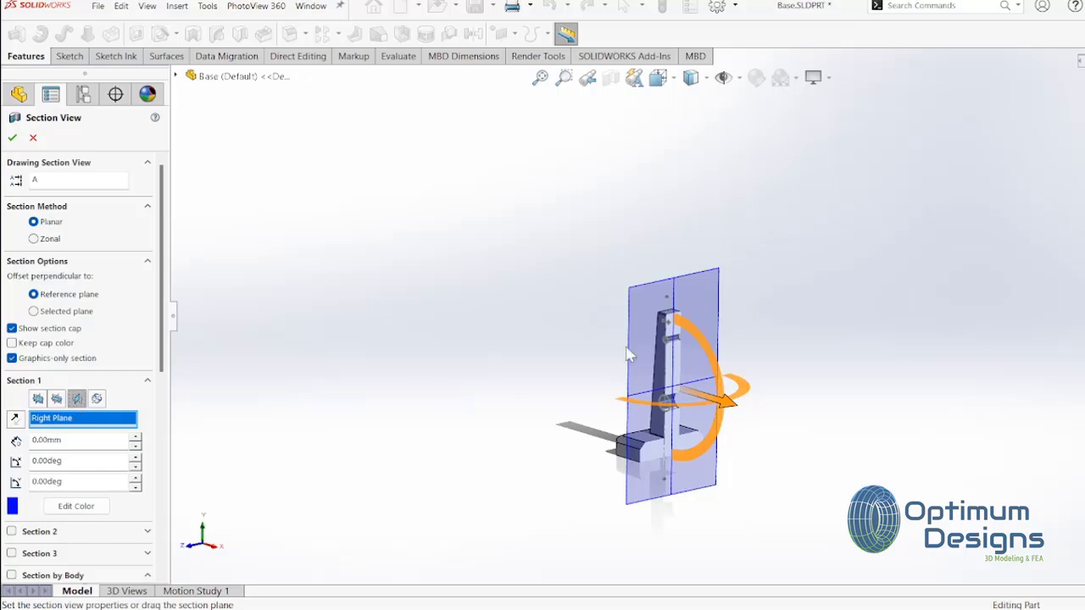
pyautogui.scroll(-4, 629, 355)
pyautogui.scroll(1, 744, 324)
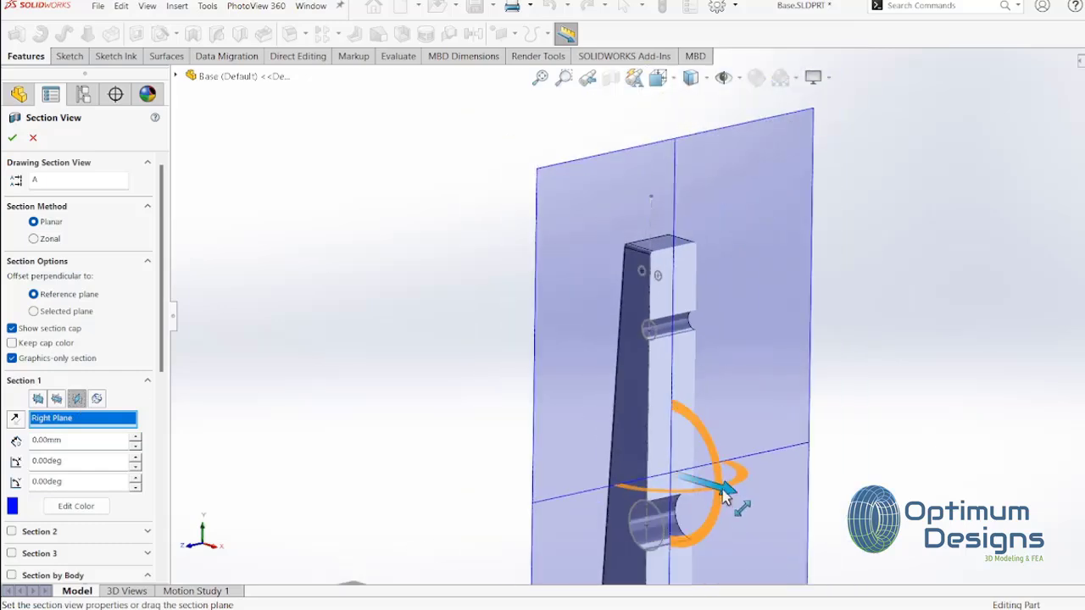
pyautogui.moveTo(723, 496); pyautogui.dragTo(730, 503)
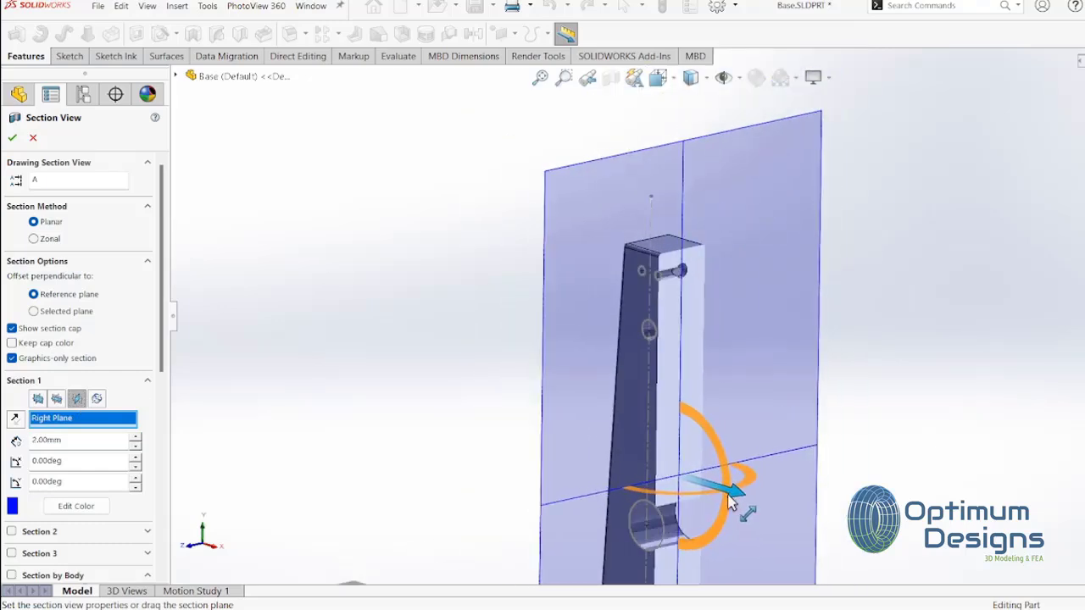
pyautogui.click(12, 137)
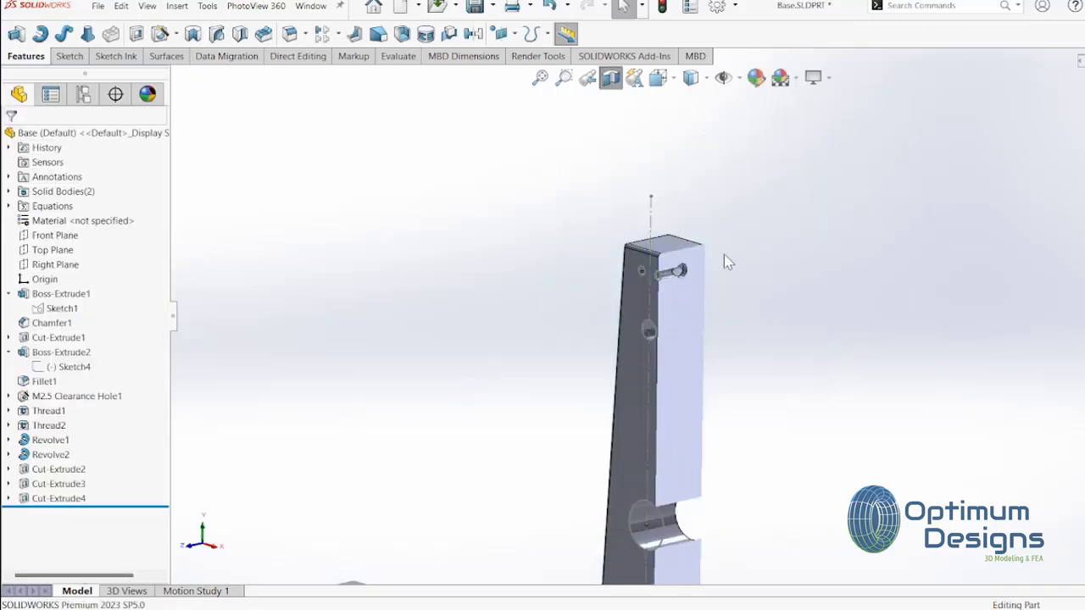
# Turn off the section cut and show the whole Base part in isometric view
pyautogui.scroll(-3, 724, 254)
pyautogui.moveTo(763, 381)
pyautogui.mouseDown(button='middle')
pyautogui.moveTo(724, 390)
pyautogui.moveTo(685, 358)
pyautogui.moveTo(639, 371)
pyautogui.moveTo(768, 385)
pyautogui.mouseUp(button='middle')
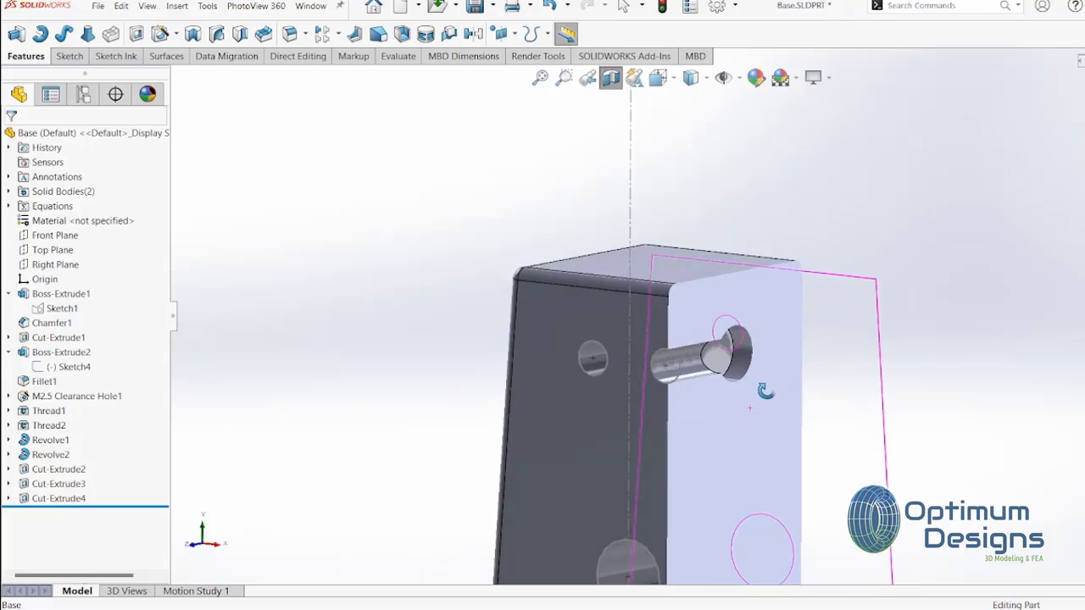
pyautogui.click(610, 77)
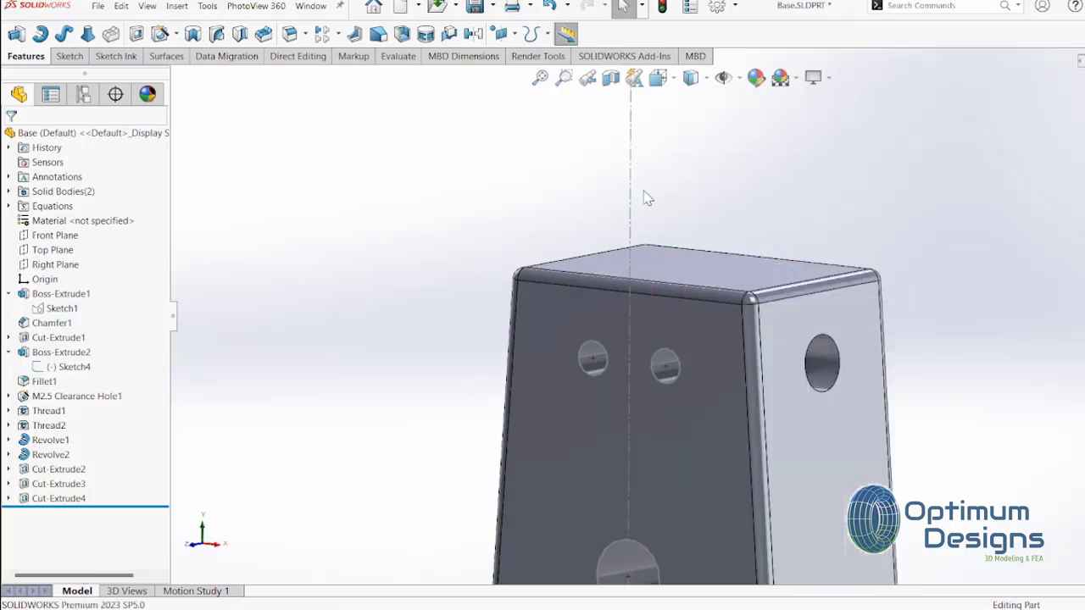
pyautogui.press('space')
pyautogui.click(584, 292)
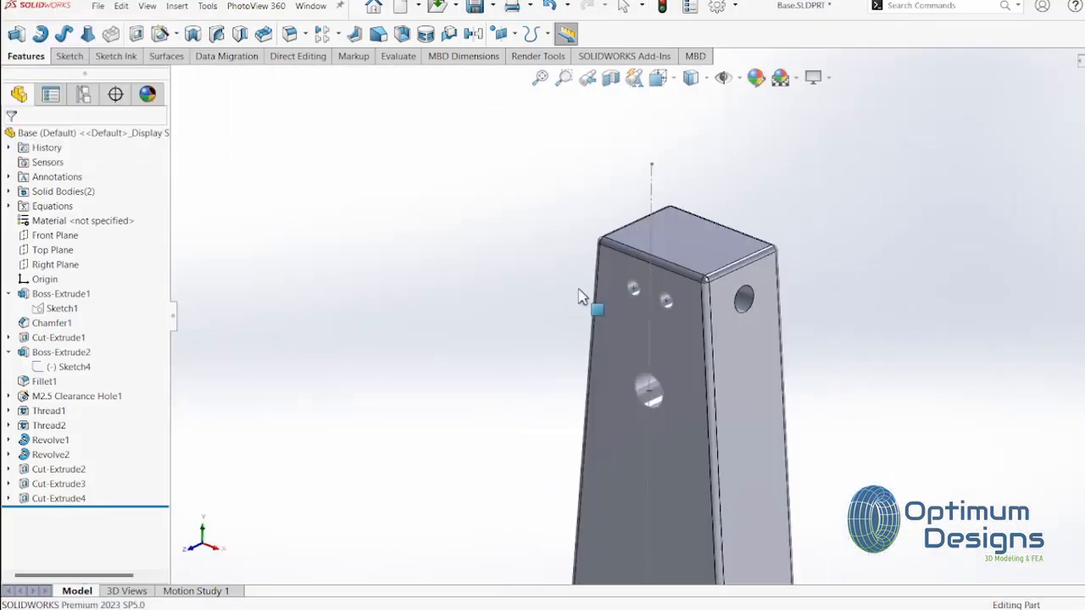
pyautogui.rightClick(662, 292)
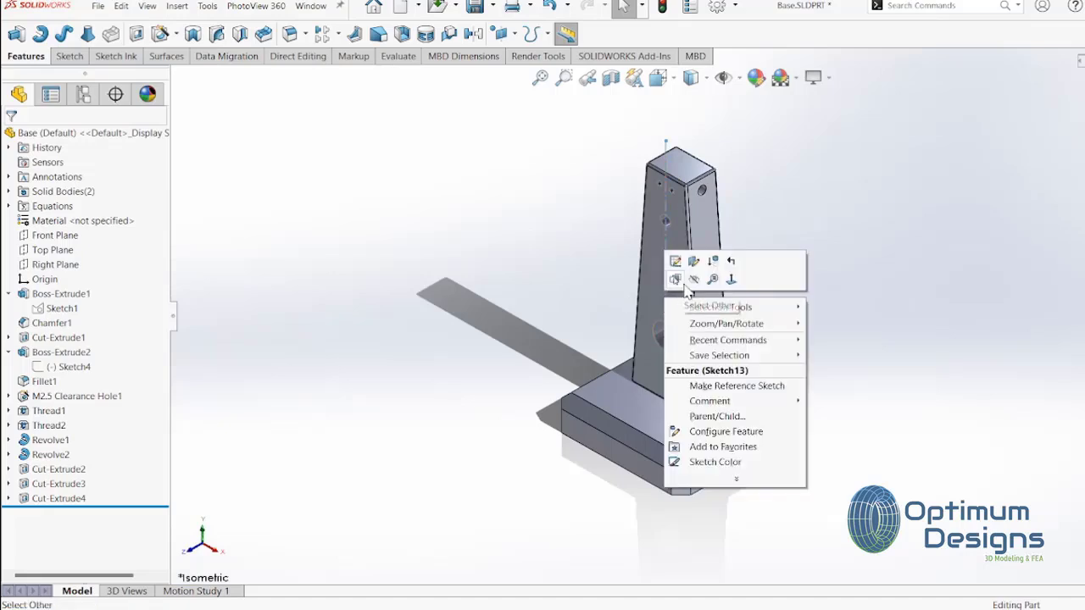
pyautogui.click(688, 285)
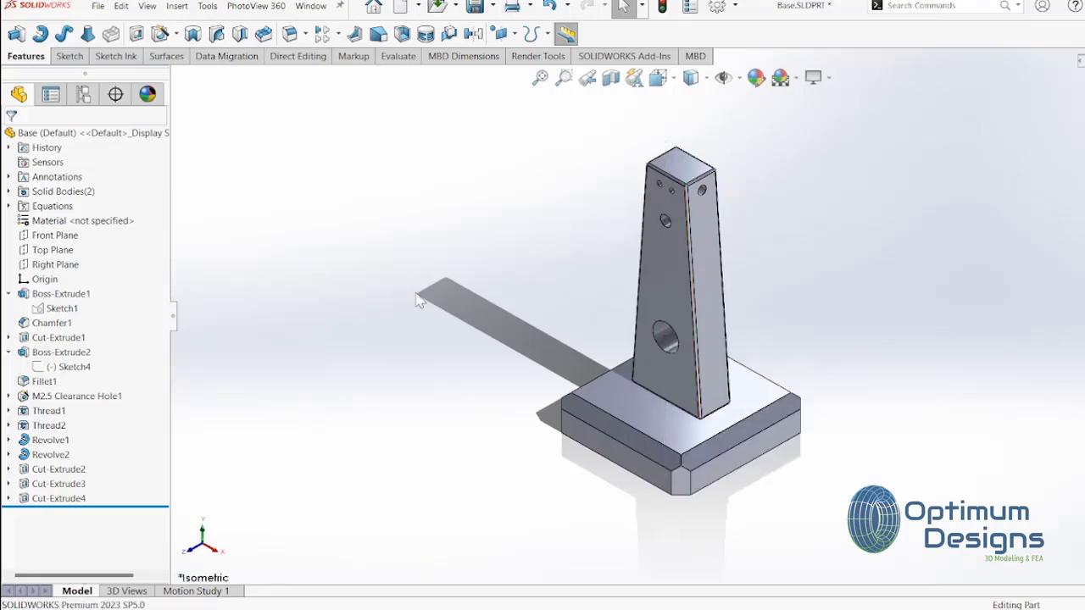
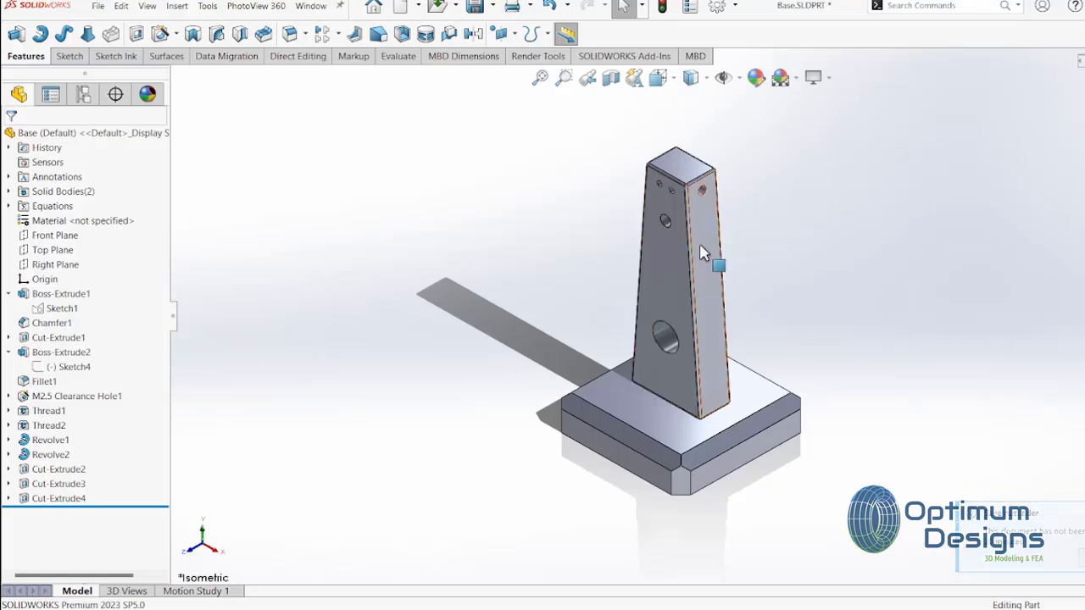
# Start a new sketch on the tower's front face, viewed normal to it
pyautogui.moveTo(709, 254)
pyautogui.mouseDown(button='middle')
pyautogui.moveTo(647, 239)
pyautogui.moveTo(637, 298)
pyautogui.moveTo(670, 252)
pyautogui.mouseUp(button='middle')
pyautogui.rightClick(670, 251)
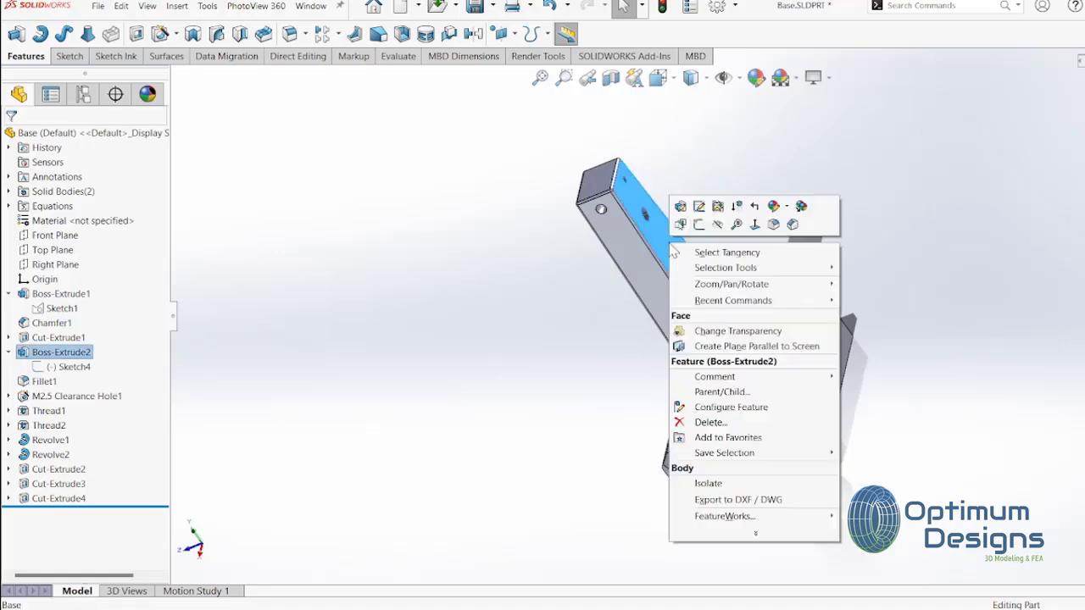
pyautogui.click(700, 206)
pyautogui.rightClick(700, 206)
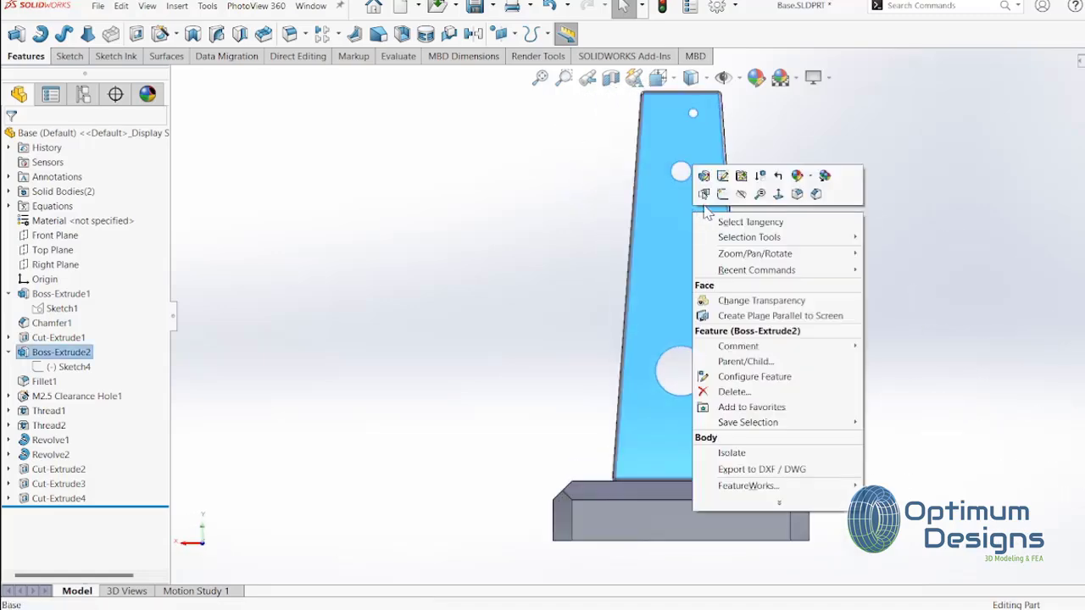
pyautogui.click(720, 194)
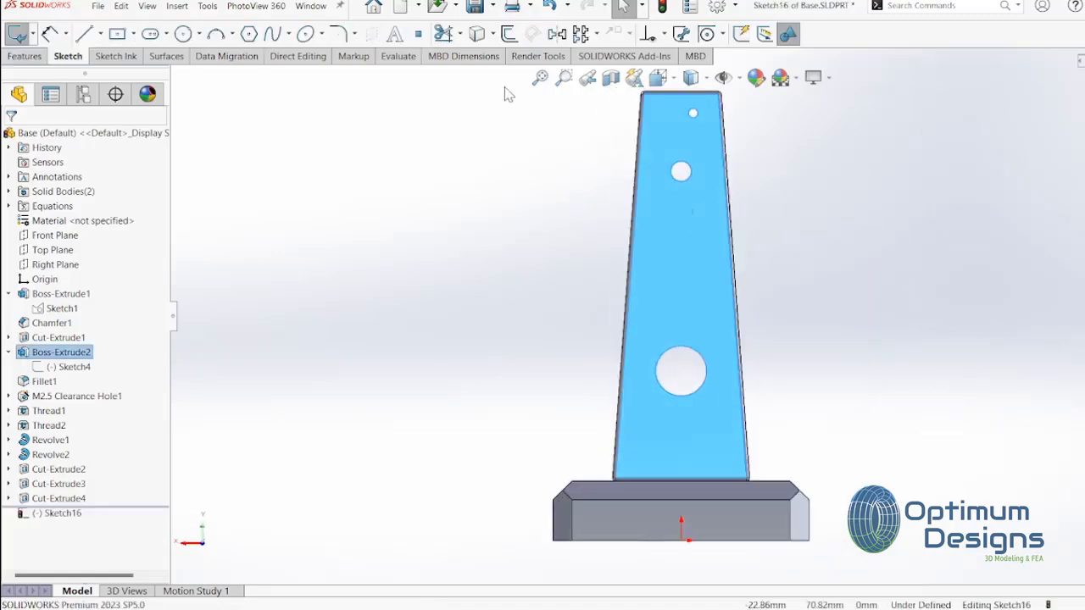
# Draw a circle centred on the small upper hole
pyautogui.click(183, 34)
pyautogui.click(681, 173)
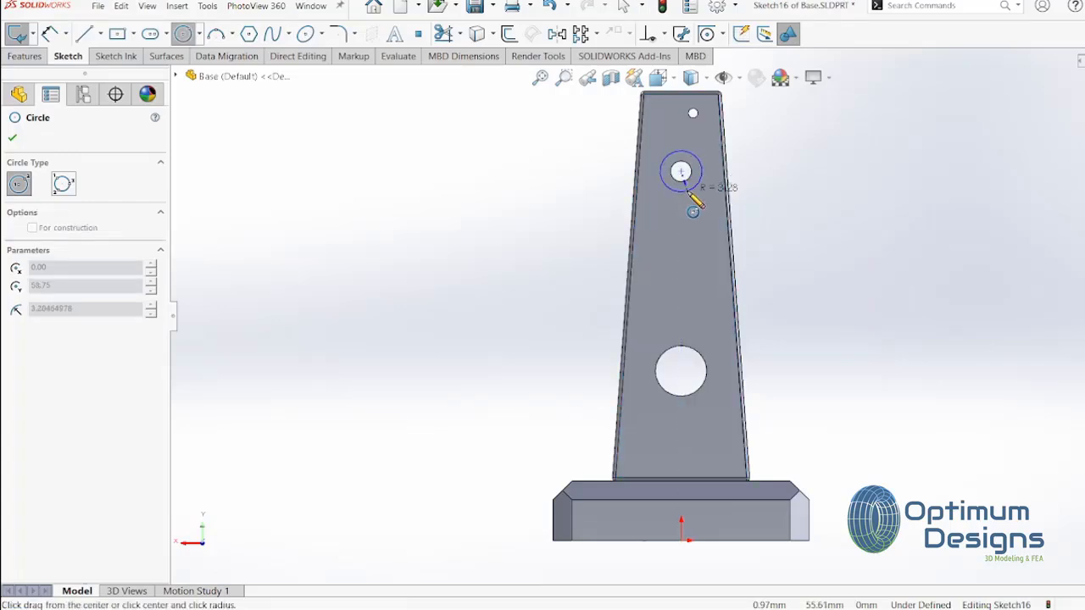
pyautogui.click(693, 198)
pyautogui.click(49, 34)
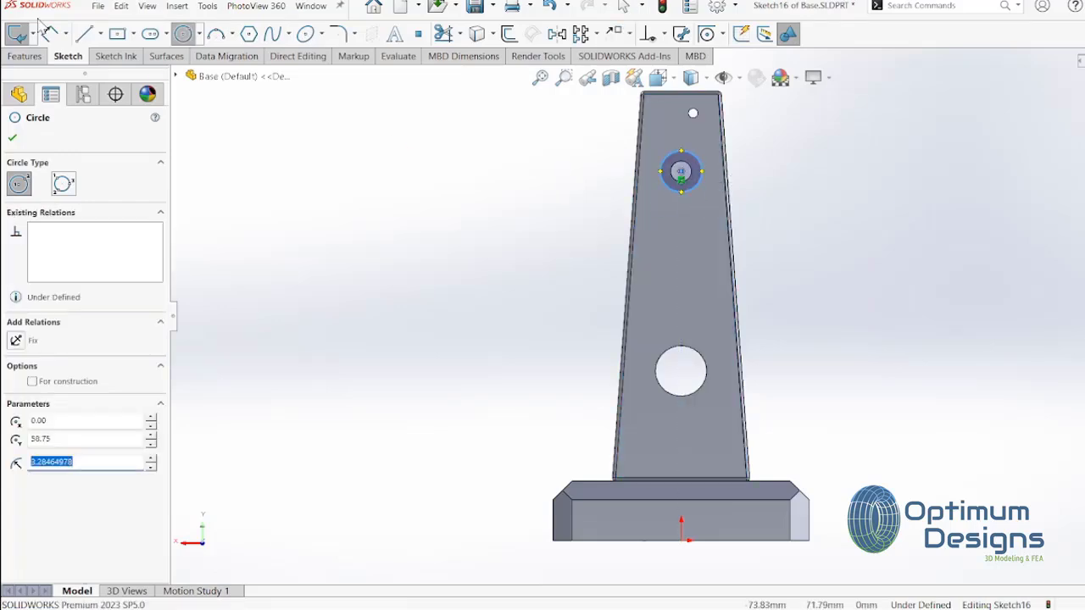
# Dimension the circle's diameter to 6.25 mm, fully defining the sketch
pyautogui.click(694, 199)
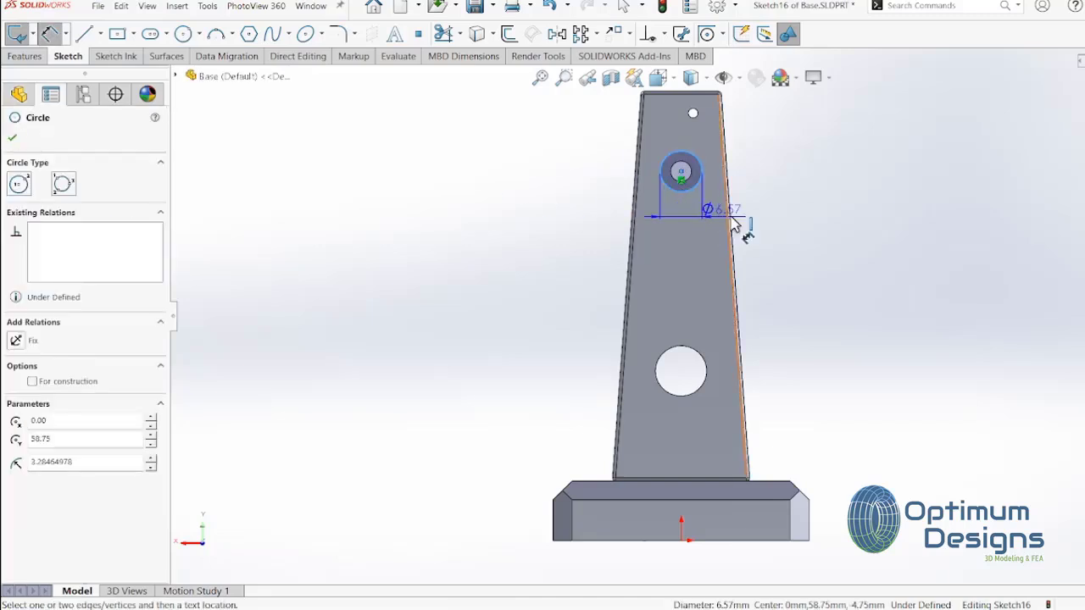
pyautogui.click(792, 225)
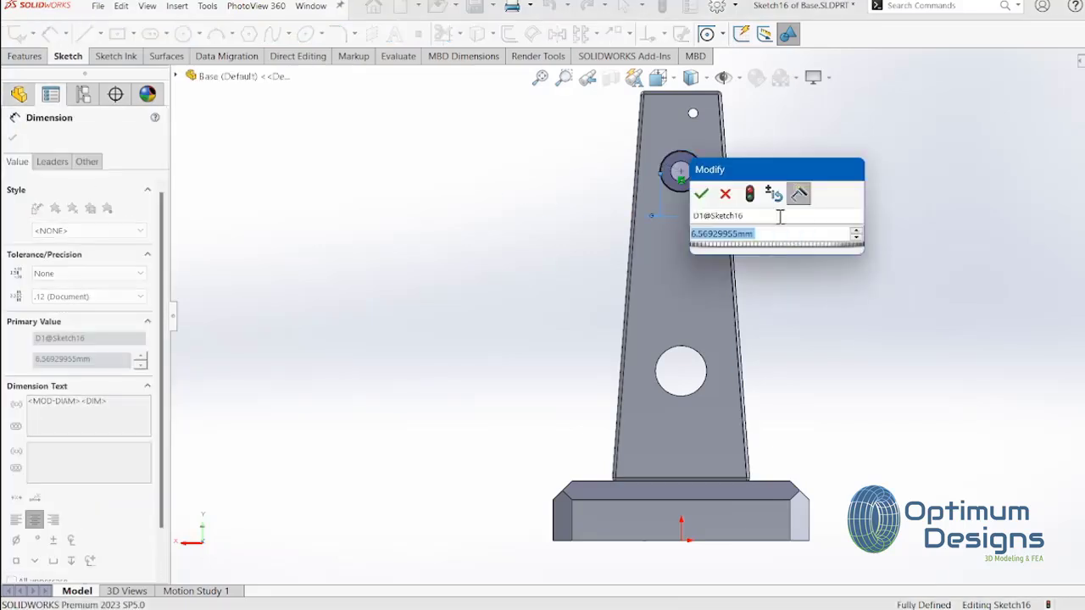
pyautogui.write('6.')
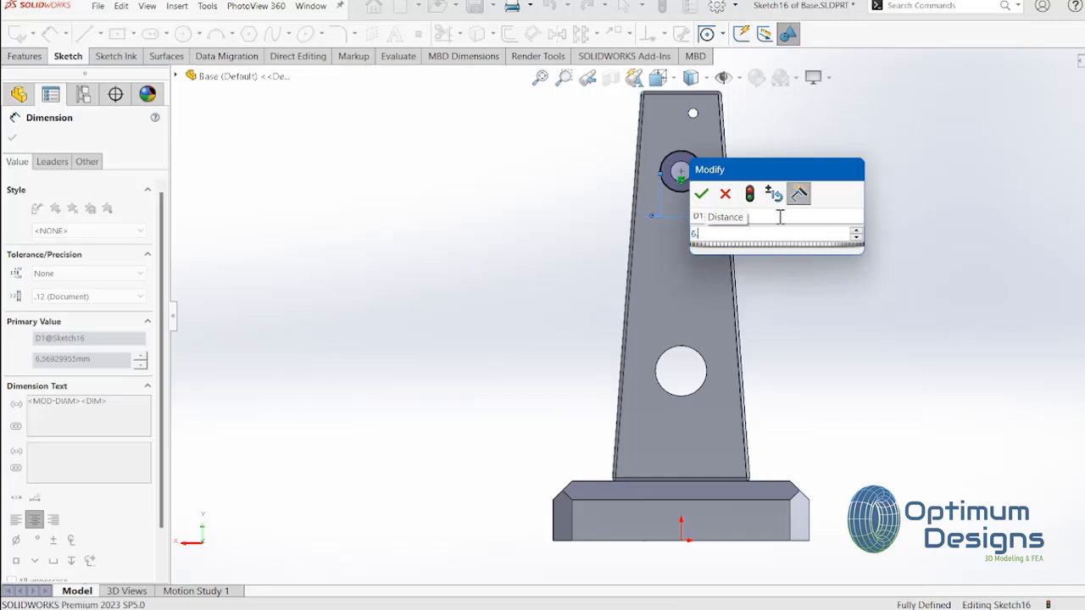
pyautogui.write('25')
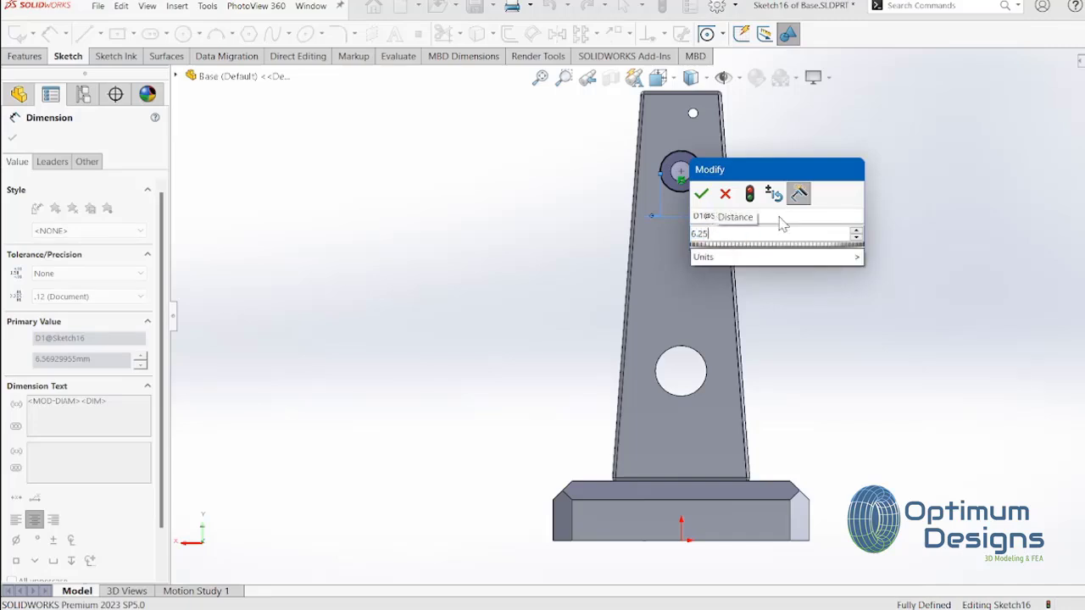
pyautogui.press('Return')
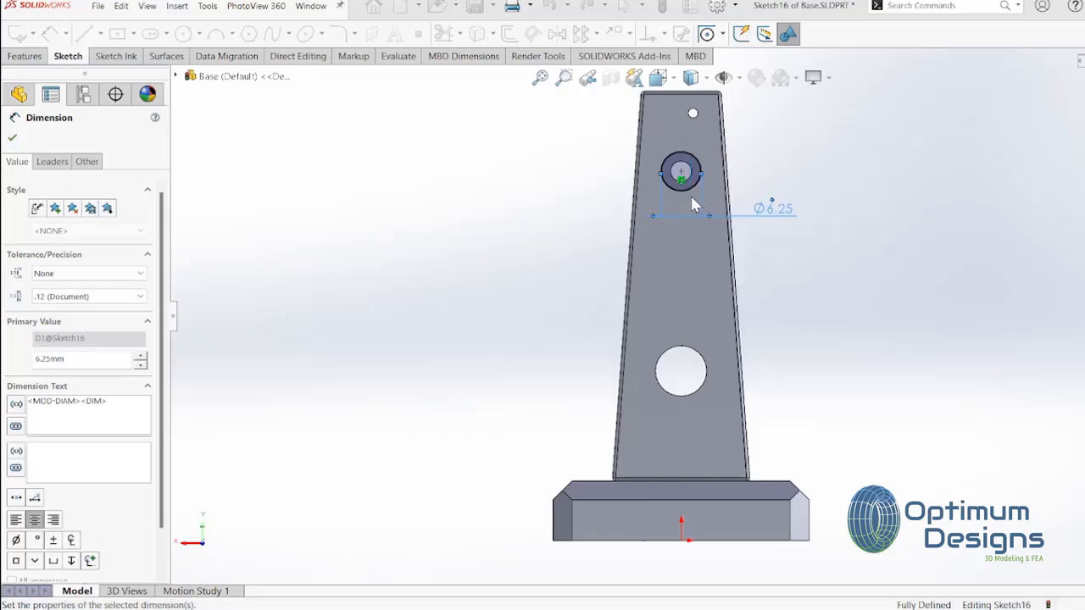
pyautogui.scroll(-2, 762, 237)
pyautogui.scroll(-3, 770, 242)
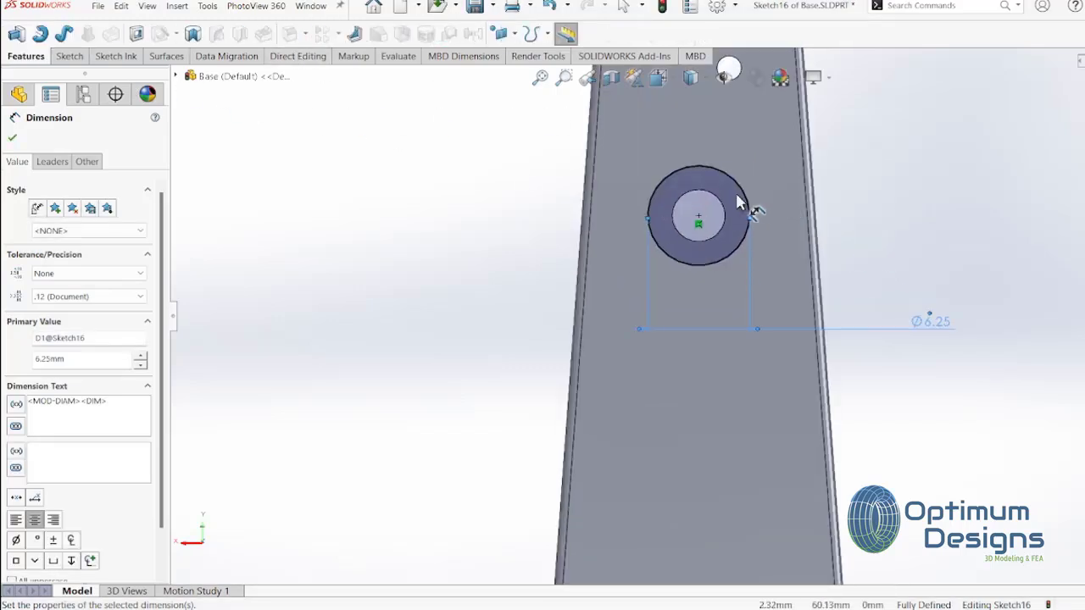
pyautogui.press('Escape')
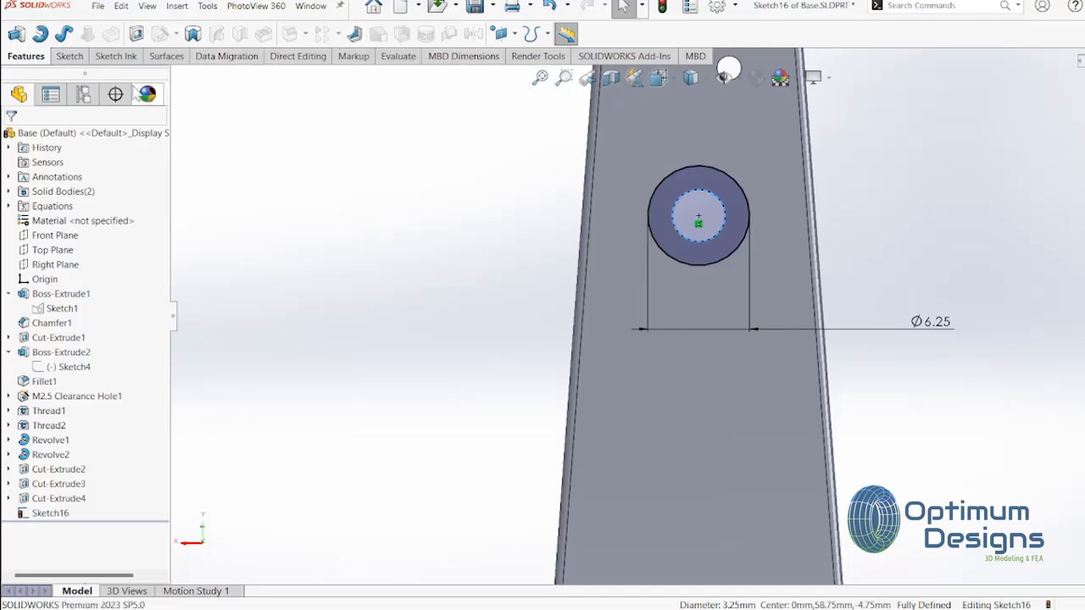
pyautogui.click(69, 56)
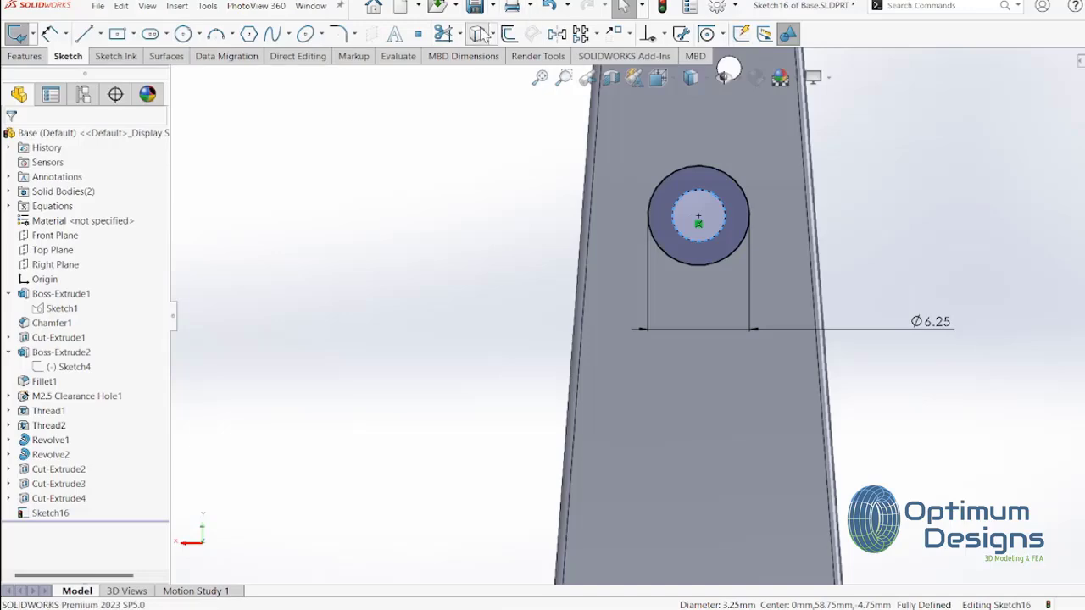
# Extrude-cut the circle Blind 3.5 mm deep into the tower
pyautogui.click(26, 56)
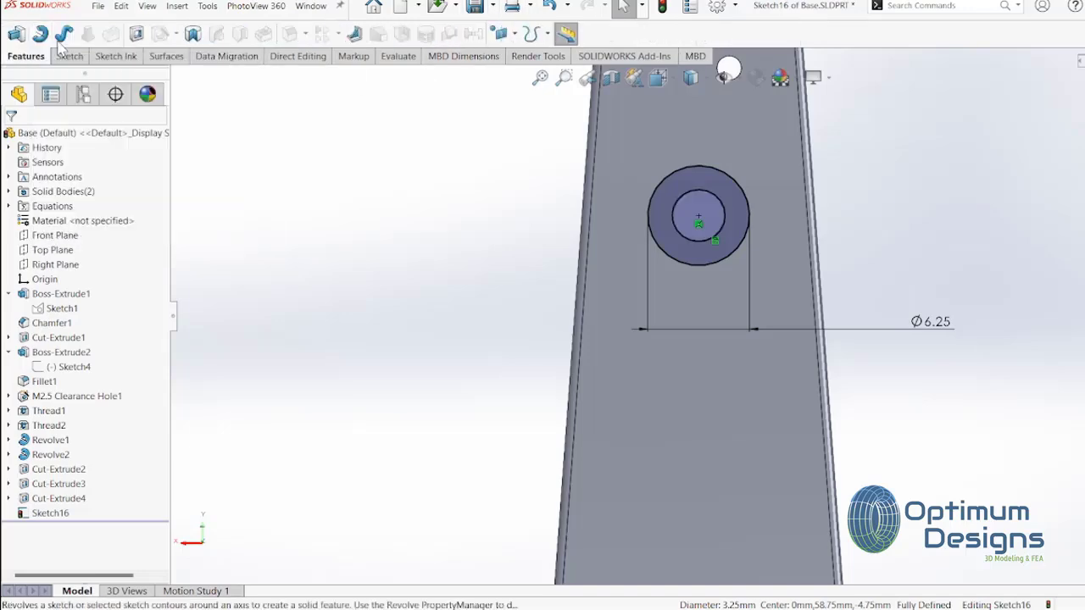
pyautogui.click(135, 34)
pyautogui.moveTo(526, 235); pyautogui.dragTo(605, 271, button='middle')
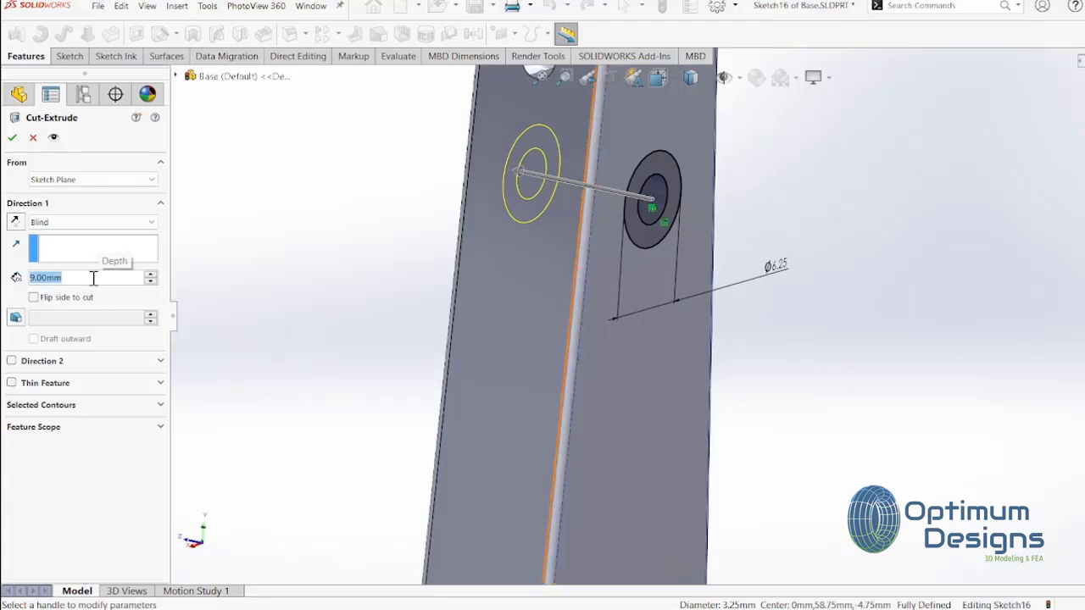
pyautogui.write('3.5')
pyautogui.press('Return')
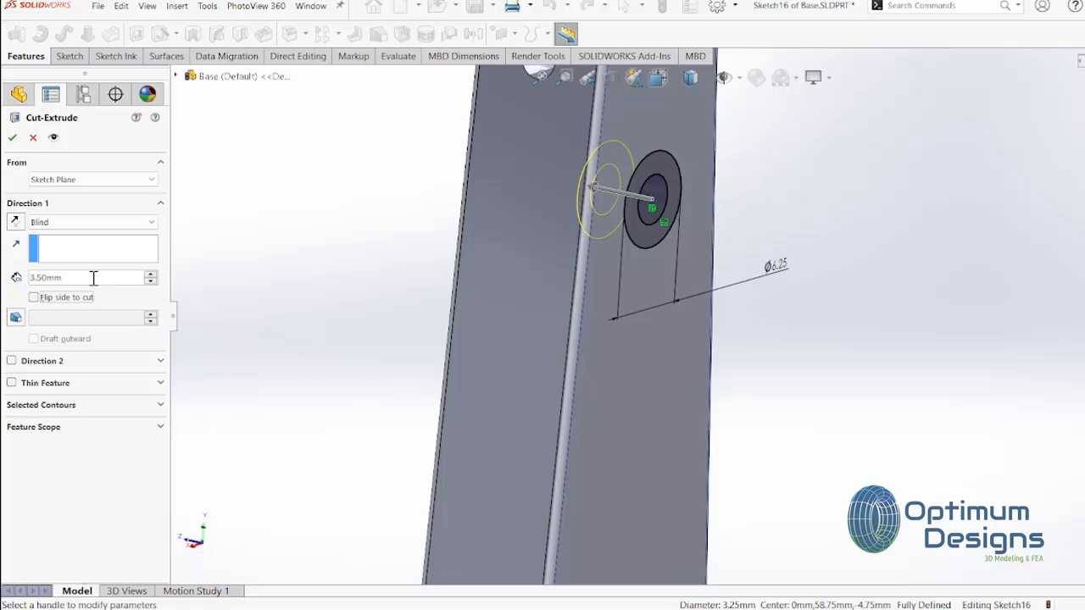
pyautogui.click(13, 138)
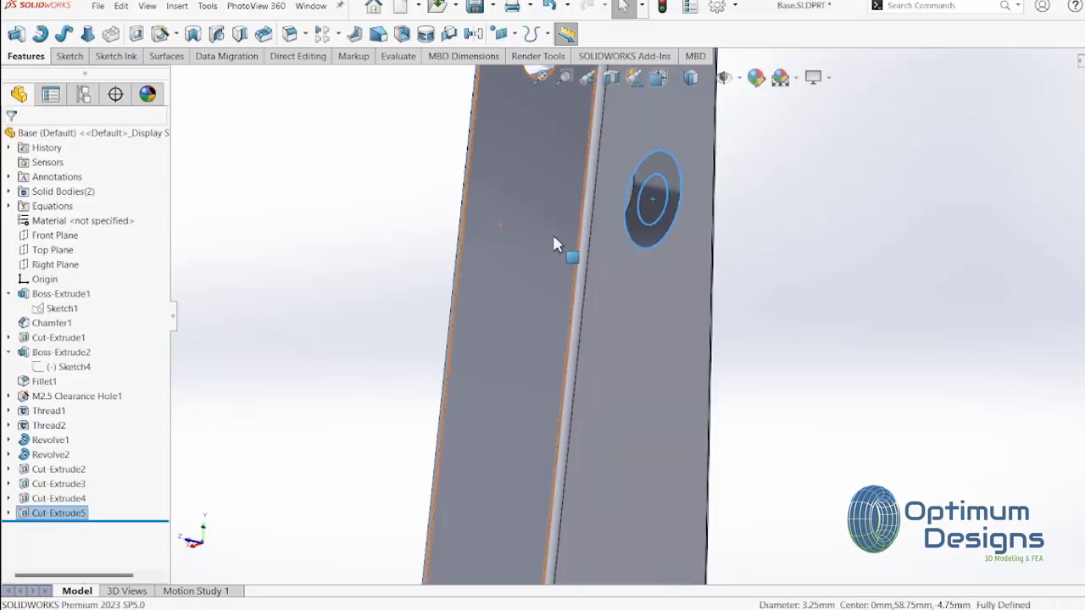
# Inspect the new counterbore and return to a standard orientation
pyautogui.moveTo(552, 233)
pyautogui.mouseDown(button='middle')
pyautogui.moveTo(516, 226)
pyautogui.moveTo(548, 237)
pyautogui.mouseUp(button='middle')
pyautogui.press('space')
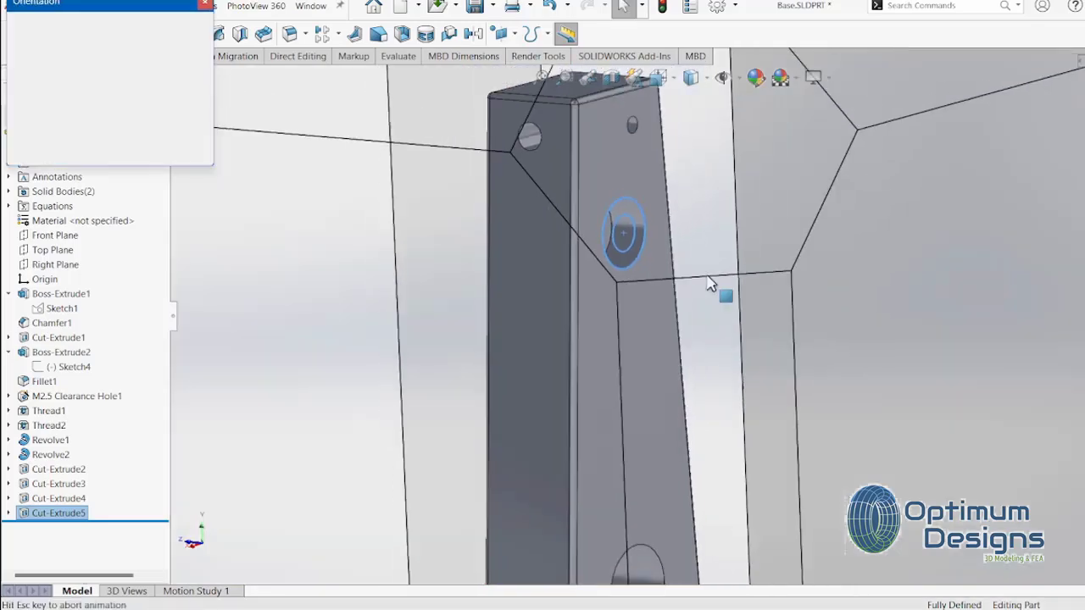
pyautogui.click(545, 295)
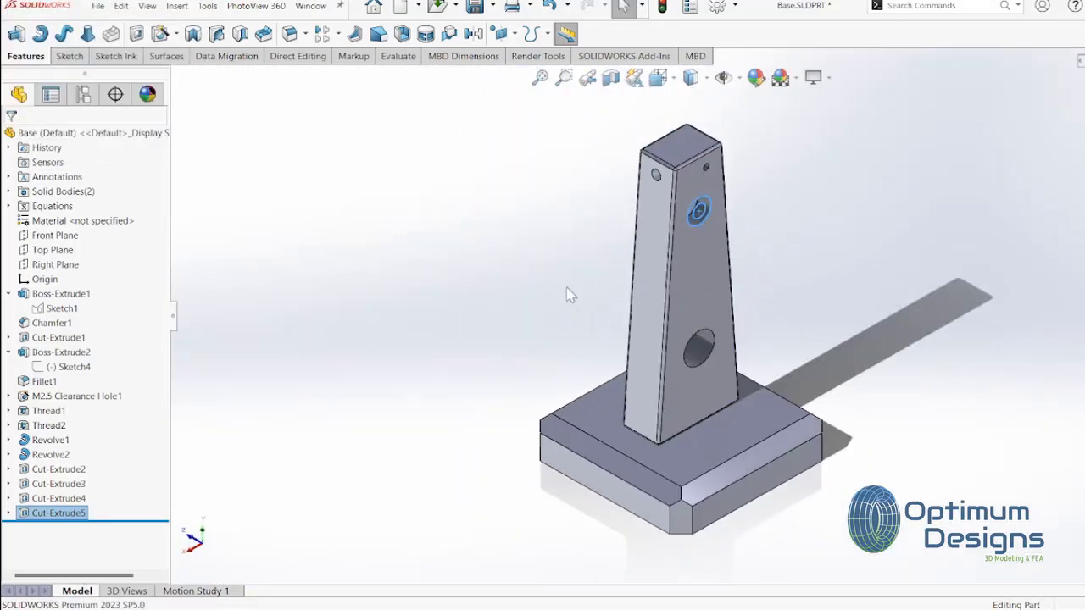
pyautogui.click(837, 338)
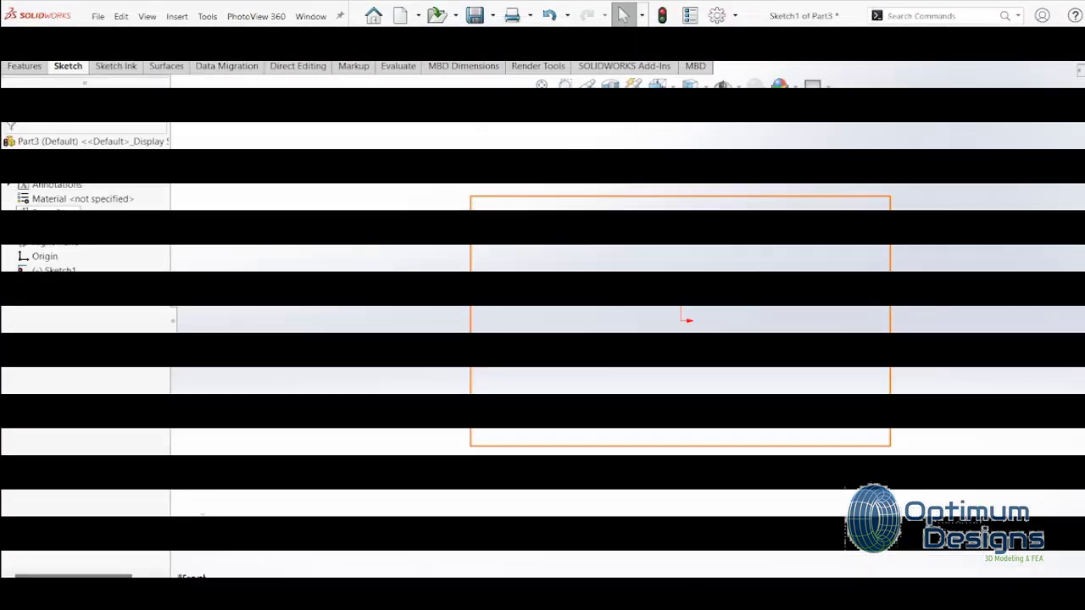
# Hide the three reference planes and view the Front Plane straight on
pyautogui.keyDown('ctrl'); pyautogui.click(51, 227); pyautogui.keyUp('ctrl')
pyautogui.keyDown('ctrl'); pyautogui.click(53, 242); pyautogui.keyUp('ctrl')
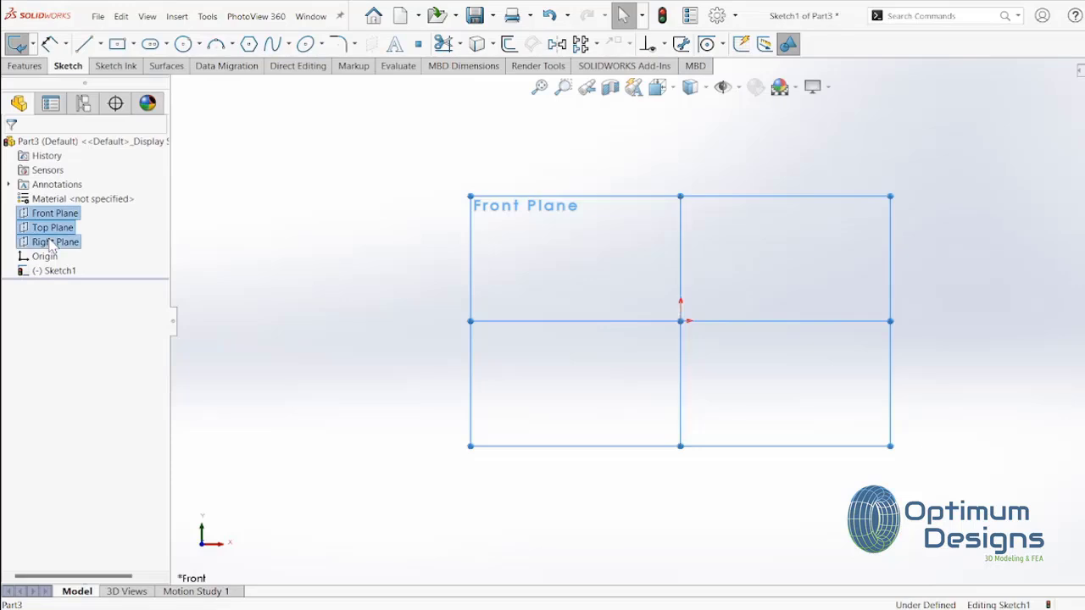
pyautogui.press('space')
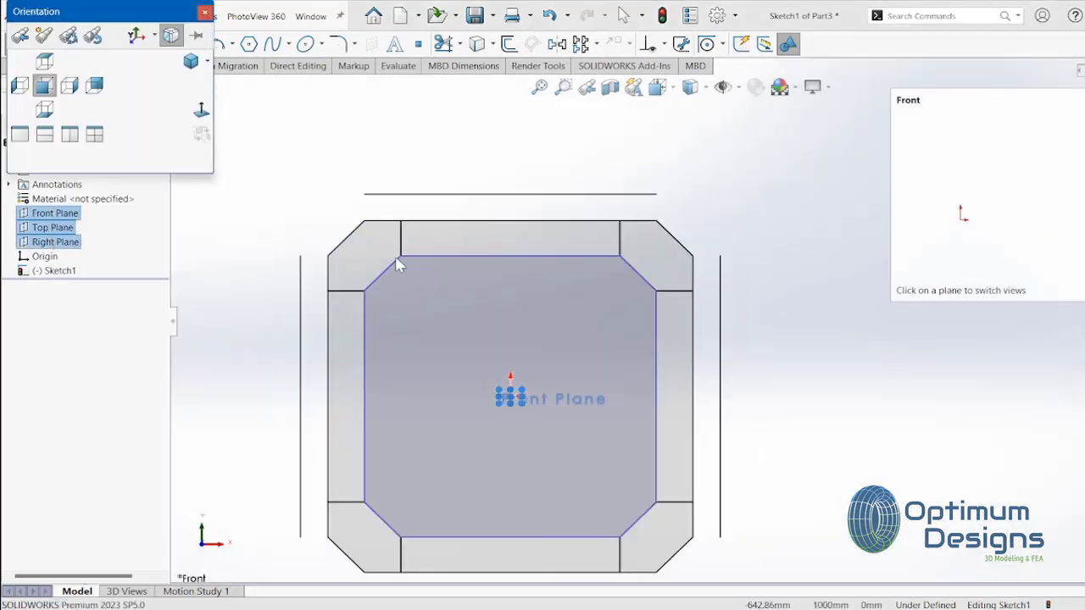
pyautogui.click(367, 255)
pyautogui.click(371, 271)
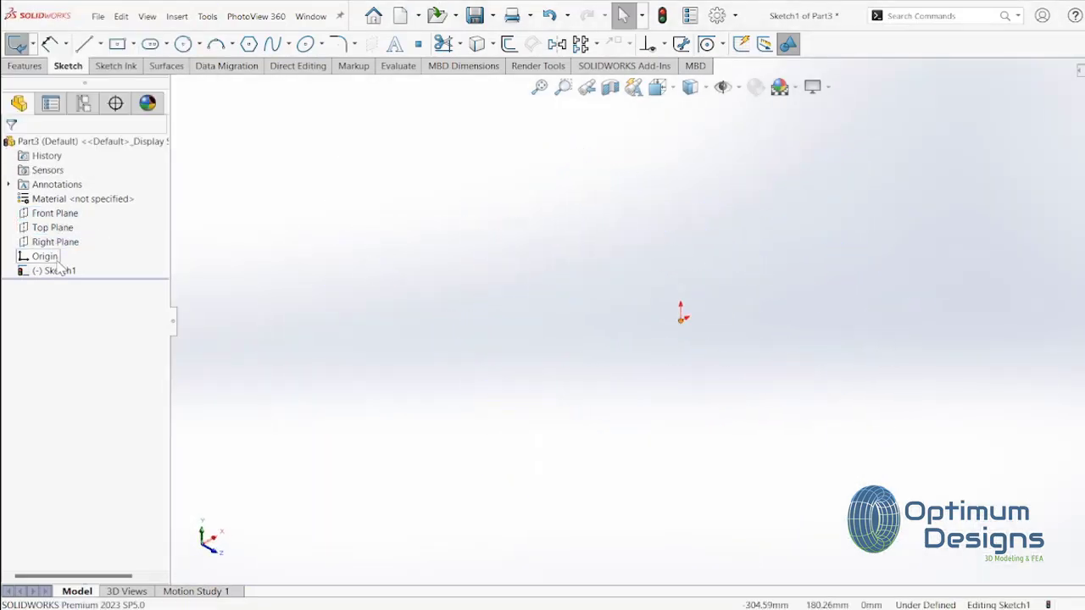
pyautogui.click(73, 215)
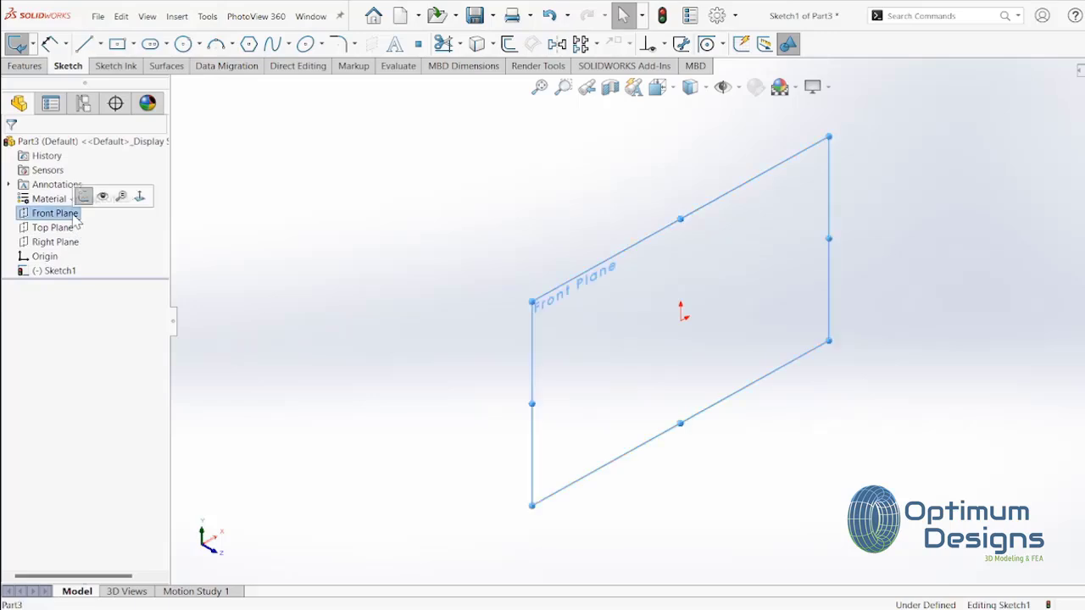
pyautogui.click(141, 197)
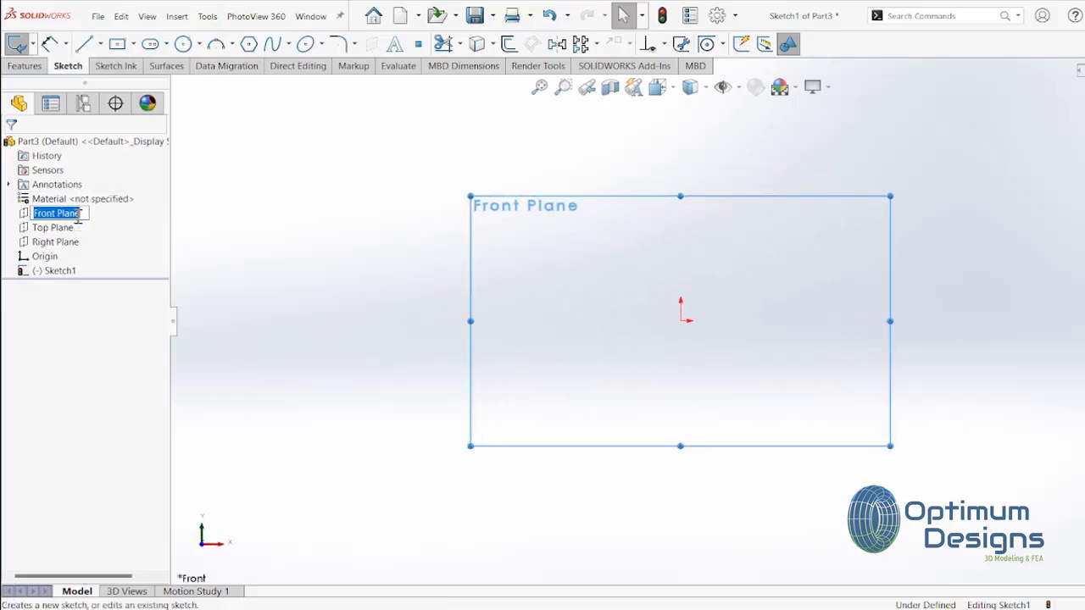
# Draw a first centerline from the origin, then delete it
pyautogui.click(96, 45)
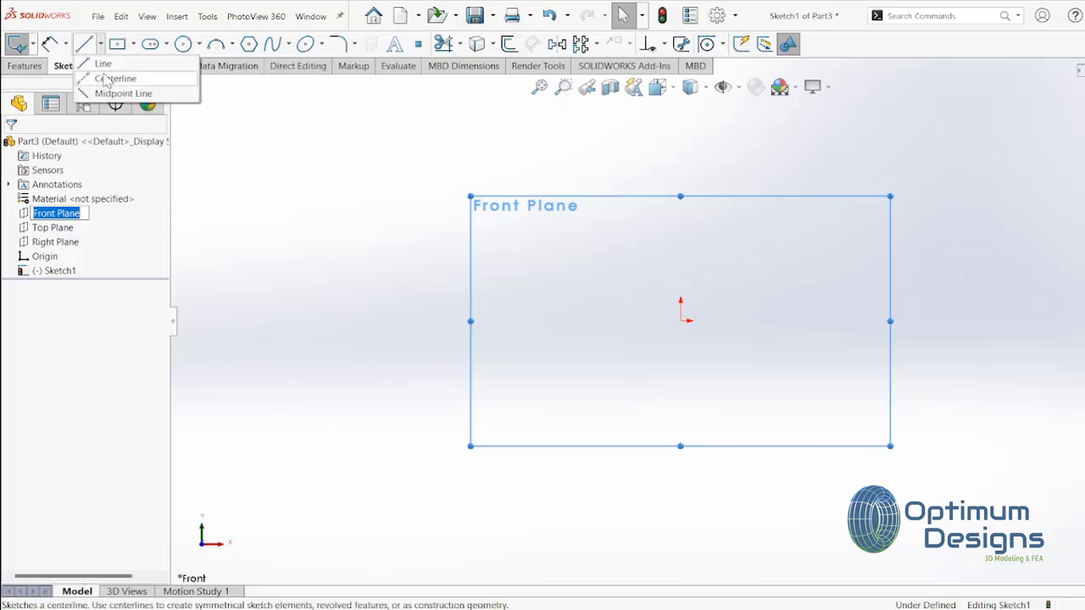
pyautogui.click(549, 321)
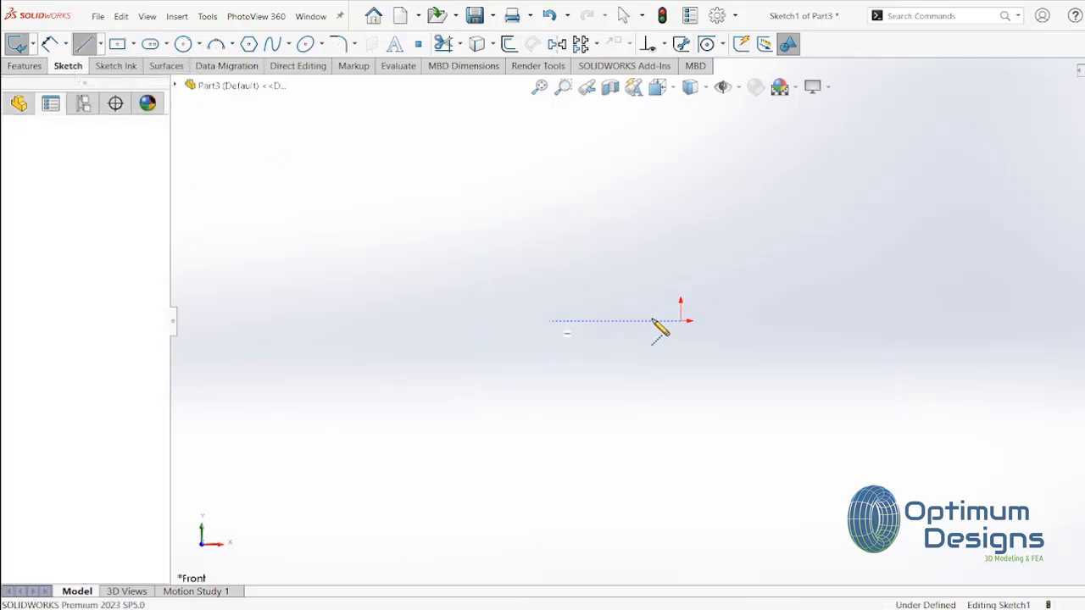
pyautogui.click(897, 317)
pyautogui.press('Escape')
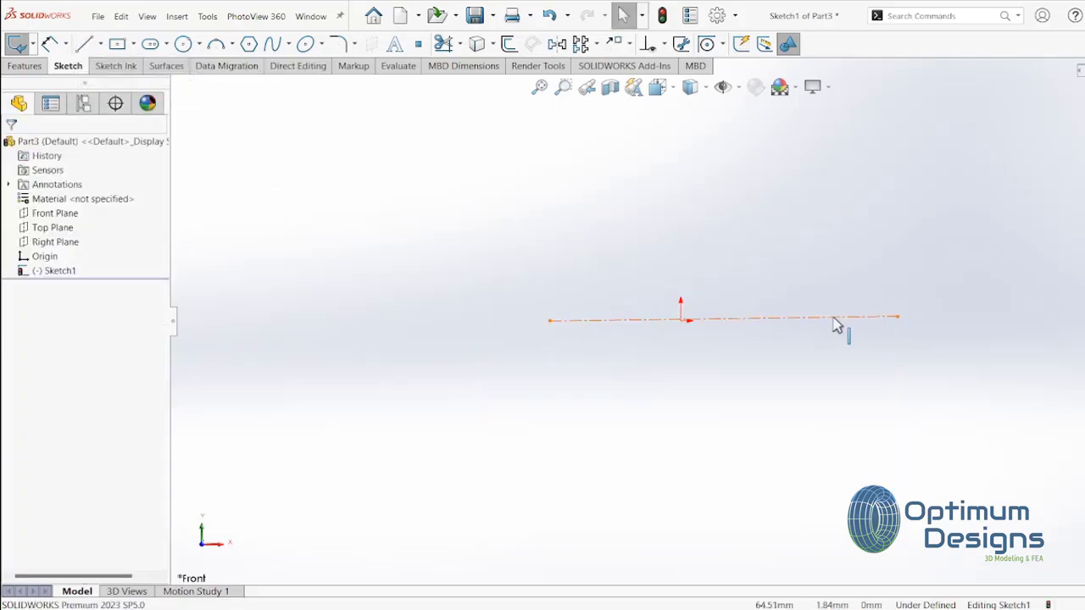
pyautogui.click(816, 319)
pyautogui.press('Delete')
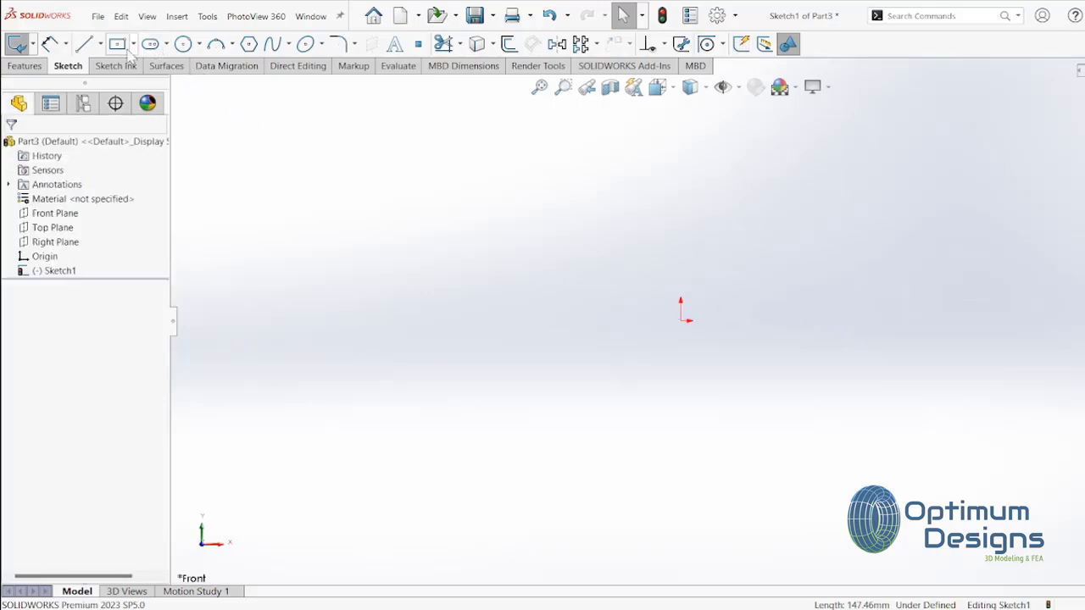
# Draw a horizontal construction centerline across the origin, about 189 mm long
pyautogui.click(101, 47)
pyautogui.click(108, 75)
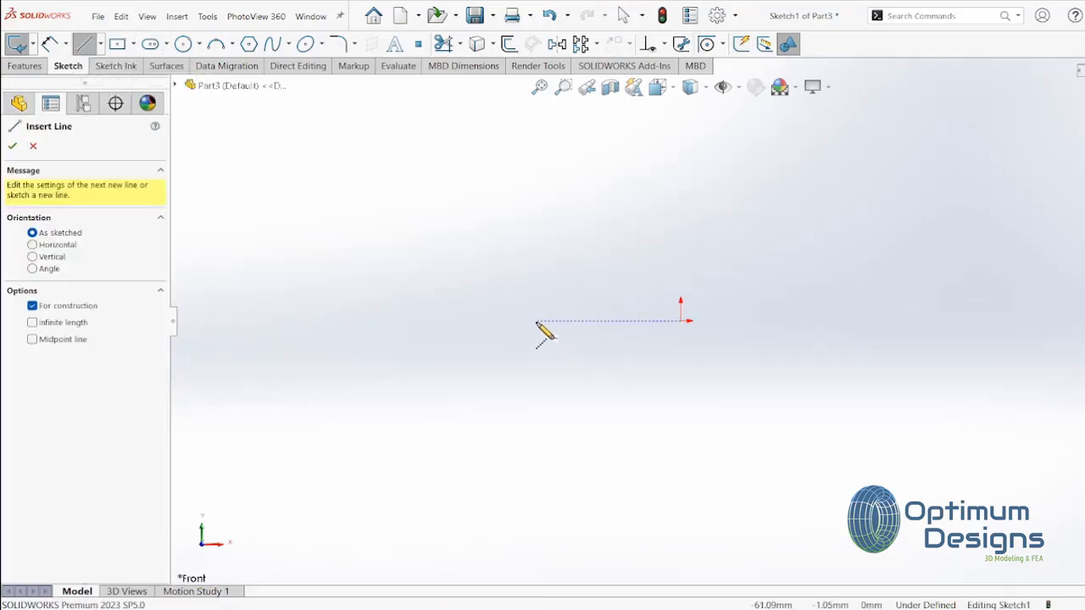
pyautogui.click(536, 321)
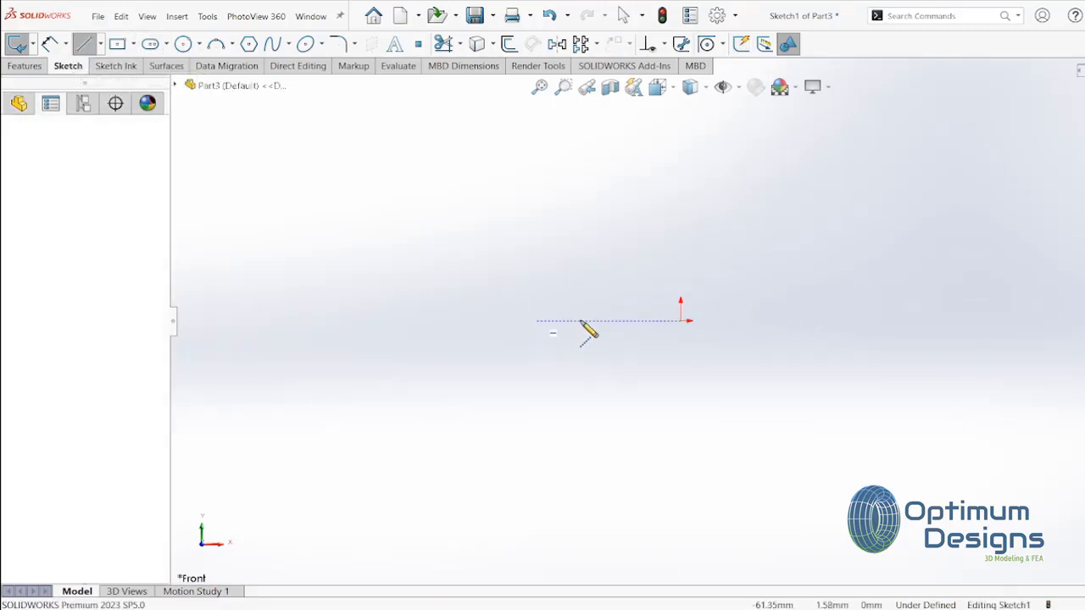
pyautogui.click(984, 322)
pyautogui.press('Escape')
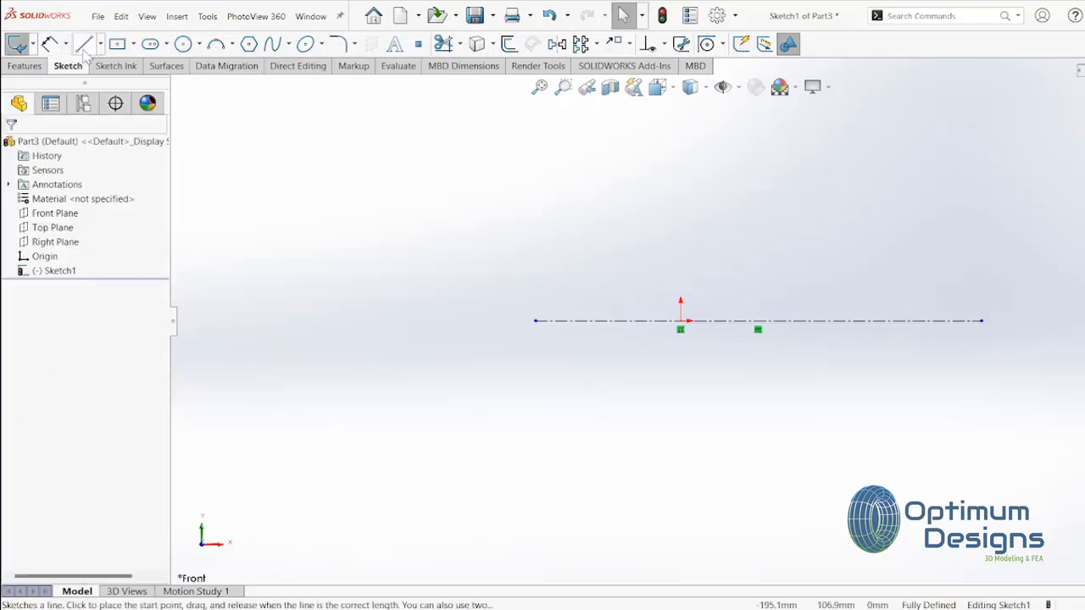
pyautogui.click(83, 45)
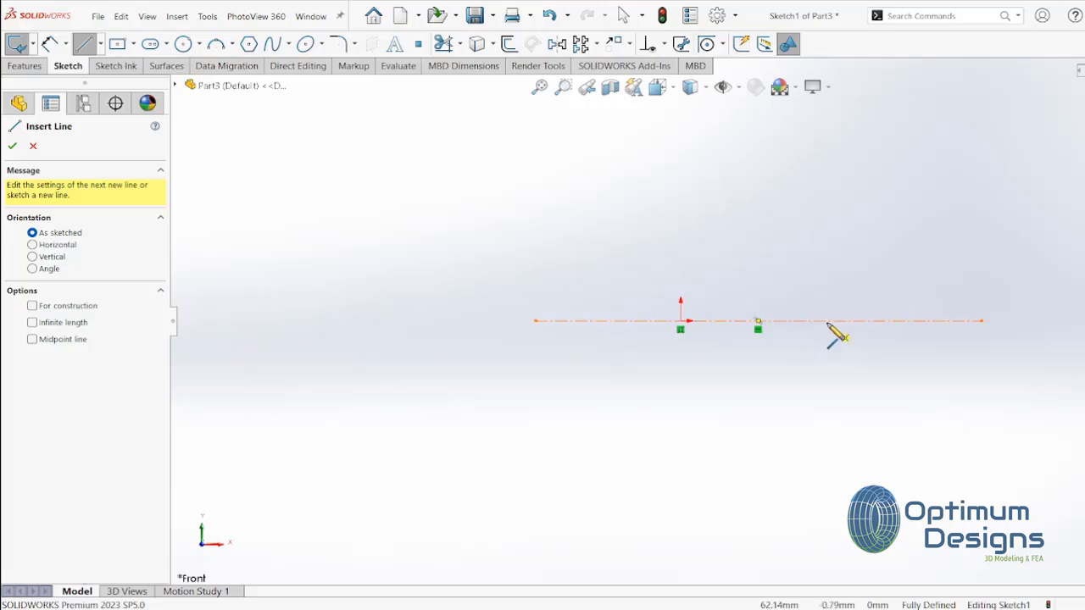
# Sketch the stepped profile lines above the centerline, then end the line chain
pyautogui.click(888, 322)
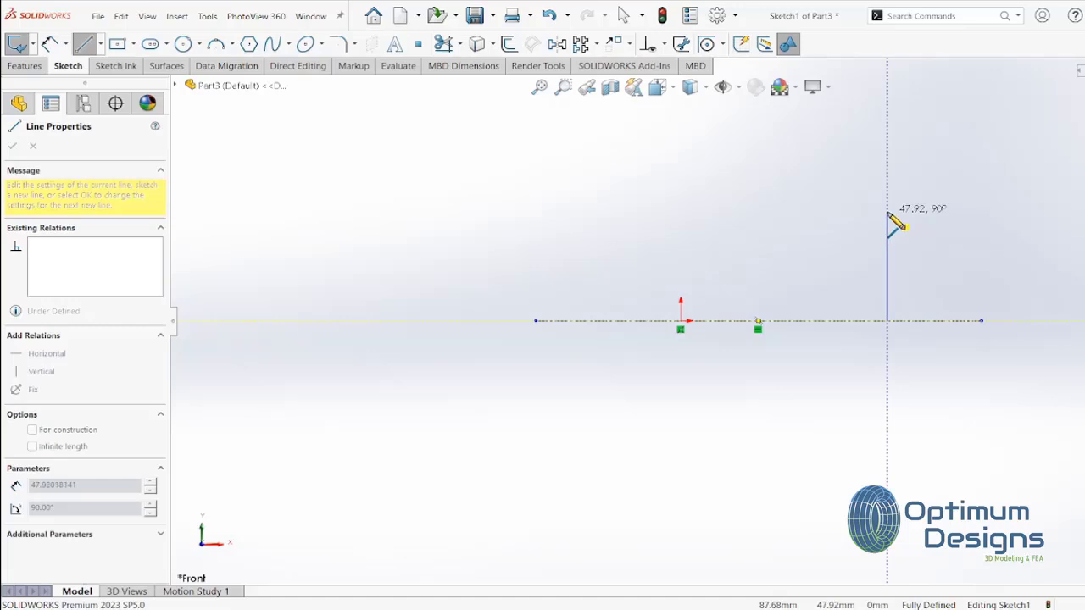
pyautogui.click(887, 212)
pyautogui.click(813, 211)
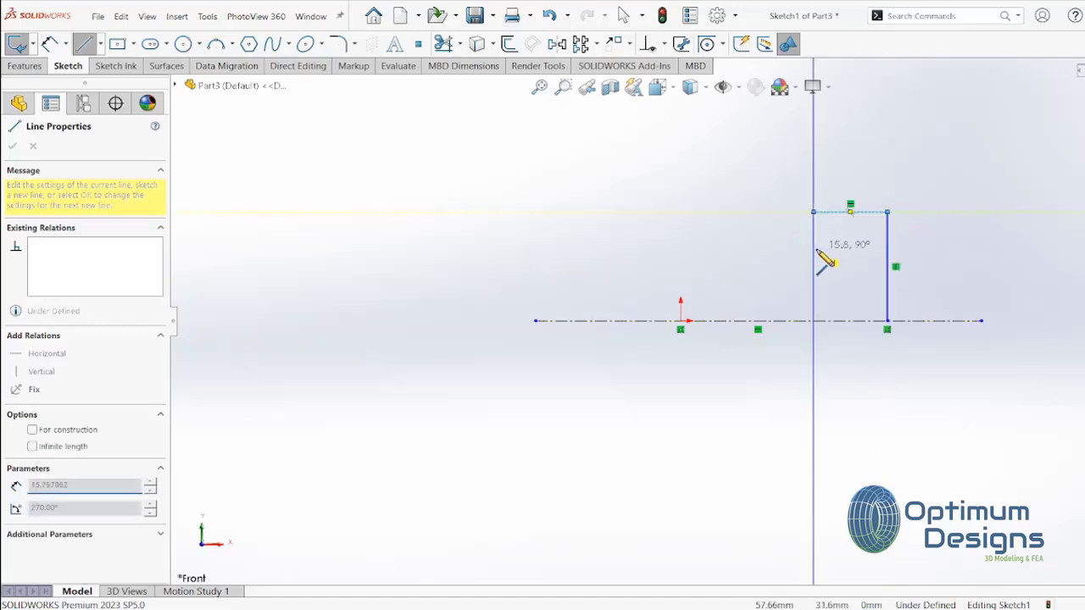
pyautogui.click(812, 248)
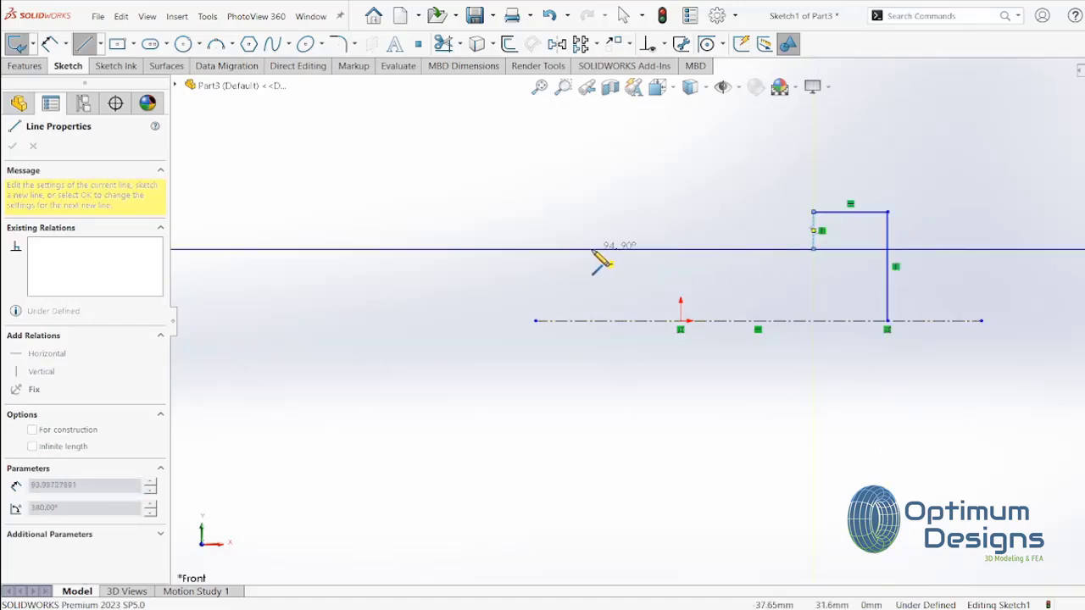
pyautogui.click(545, 248)
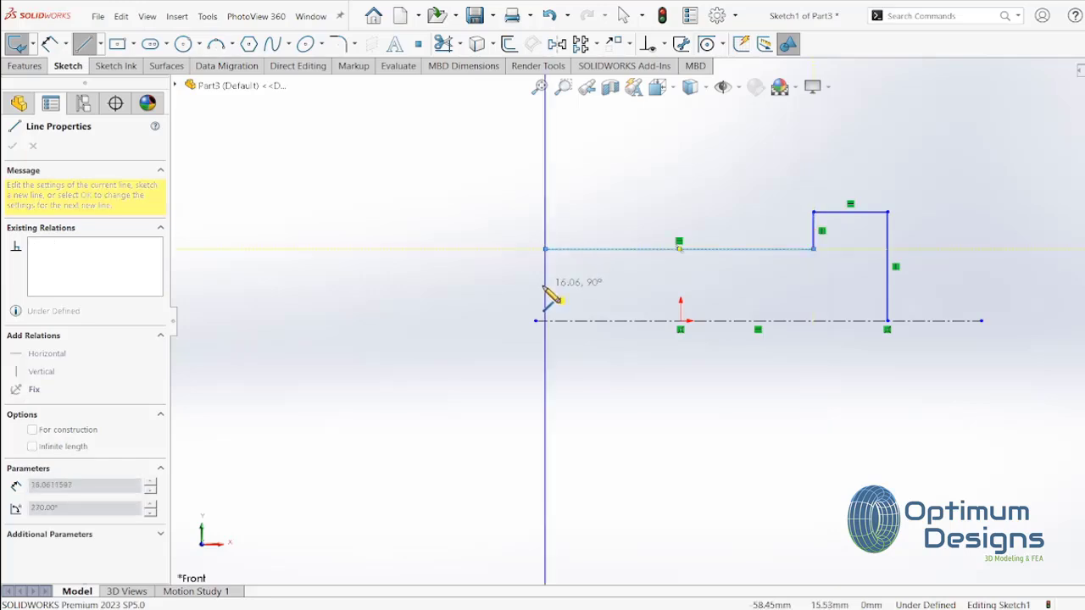
pyautogui.click(545, 284)
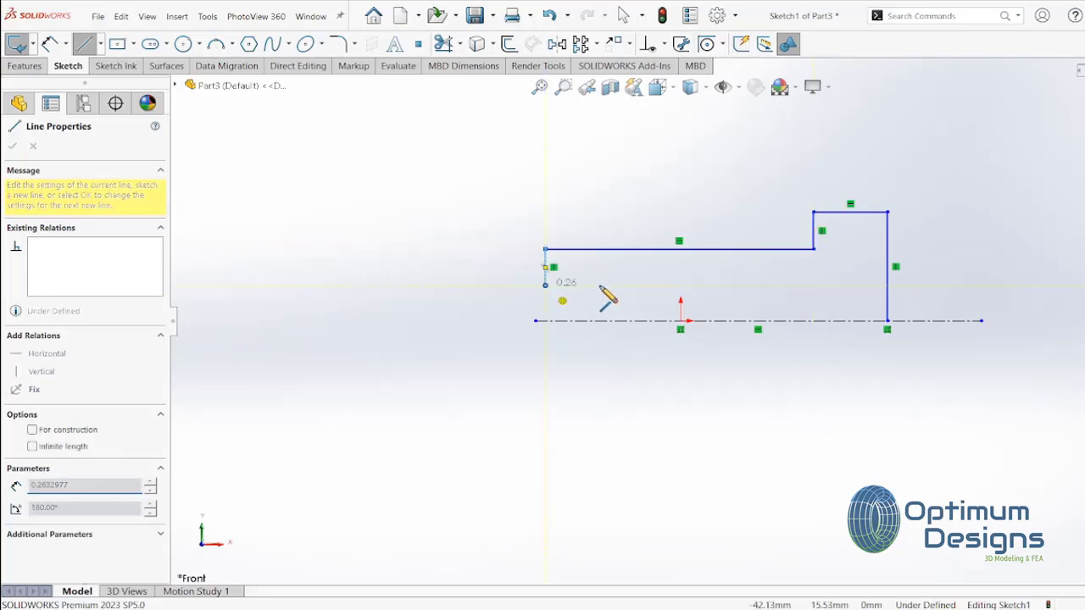
pyautogui.rightClick(935, 285)
pyautogui.click(974, 296)
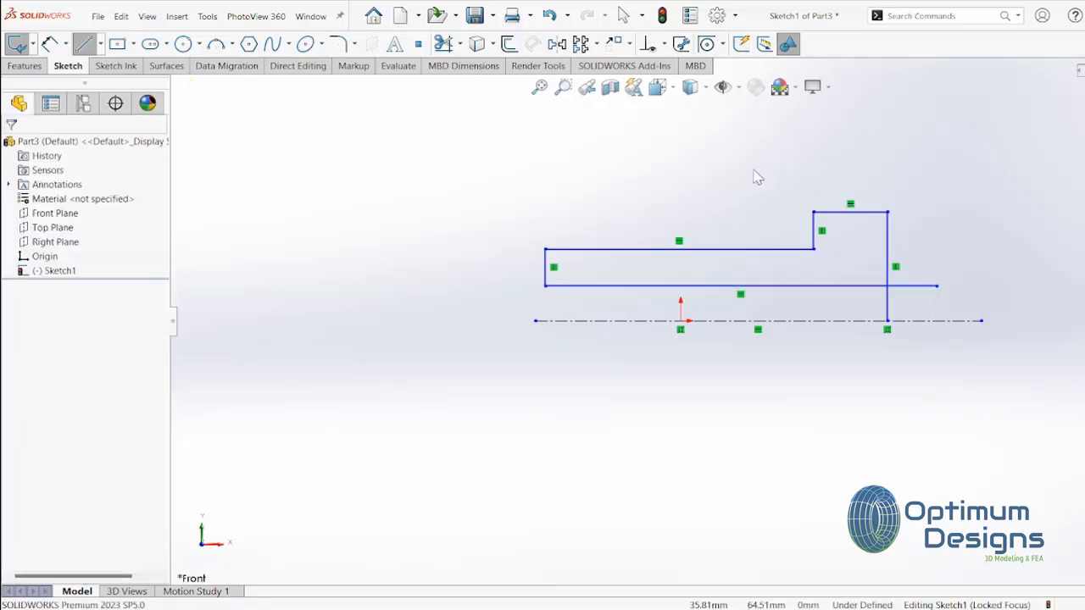
# Trim the overhanging line end to close the profile, then begin the overall length dimension
pyautogui.click(443, 44)
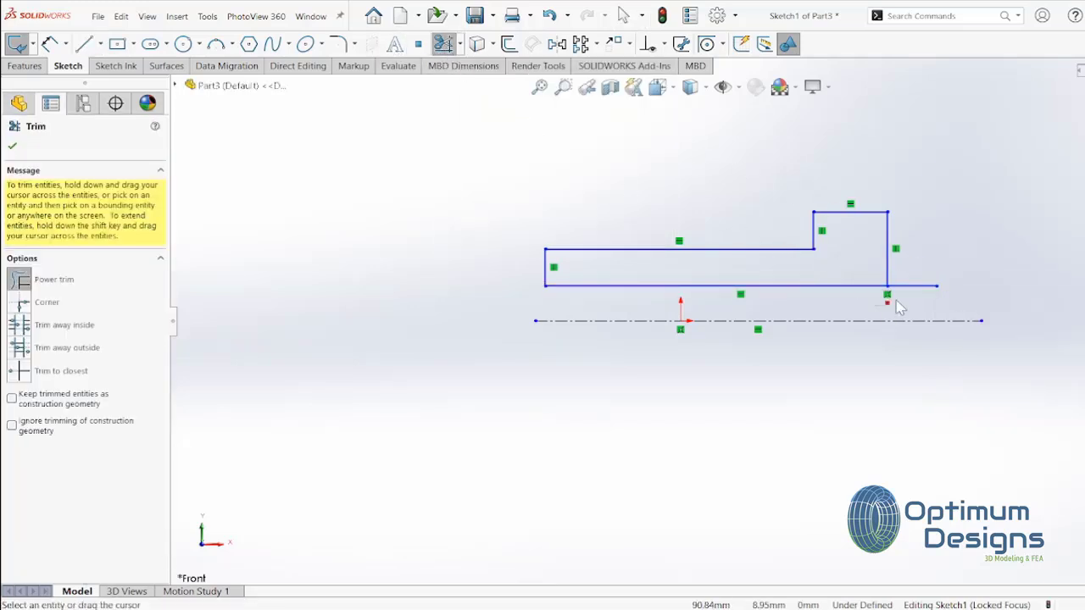
pyautogui.moveTo(899, 308); pyautogui.dragTo(911, 284)
pyautogui.click(49, 43)
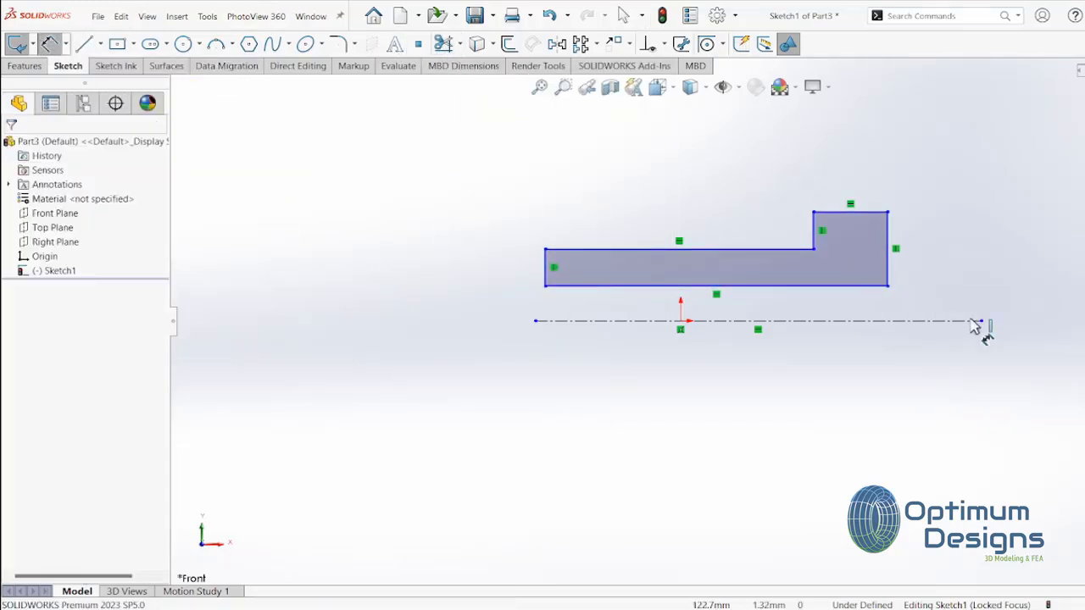
pyautogui.click(888, 286)
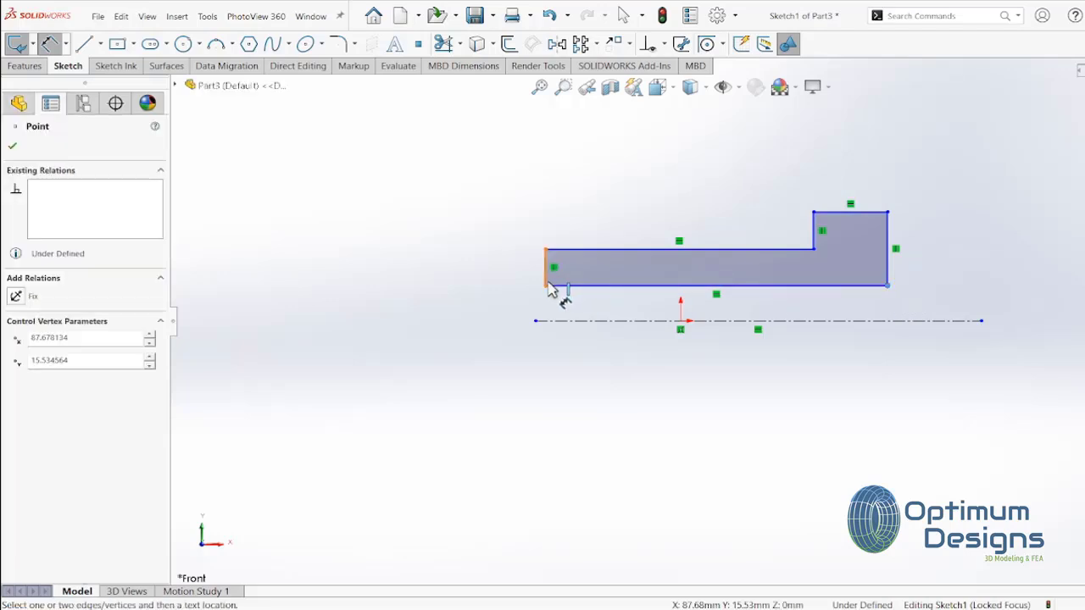
pyautogui.click(546, 287)
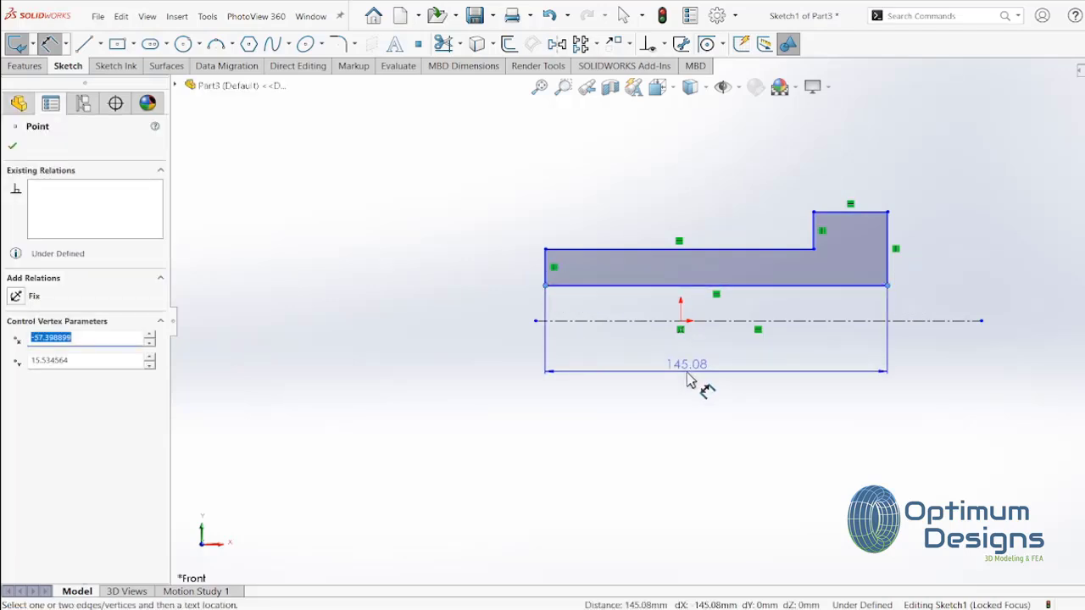
# Set the profile's overall length to 17 mm
pyautogui.click(688, 382)
pyautogui.write('17')
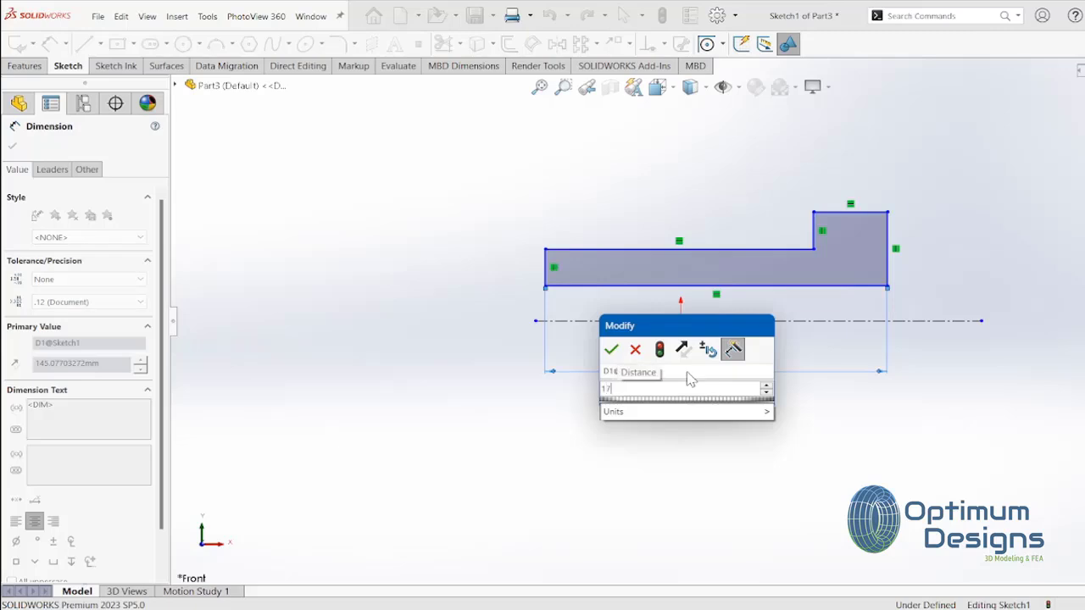
pyautogui.click(612, 350)
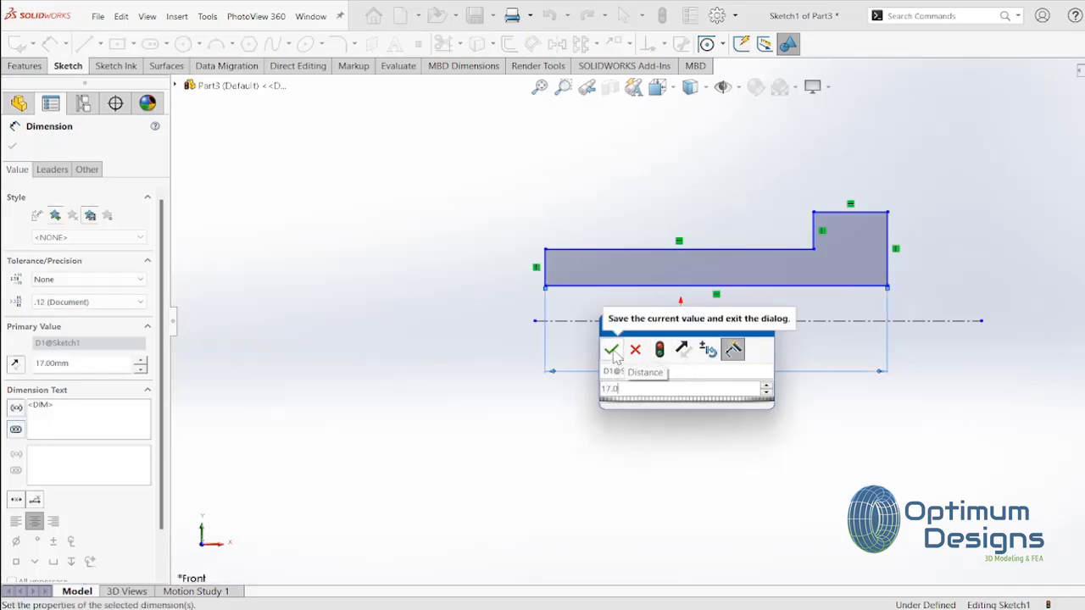
pyautogui.click(611, 352)
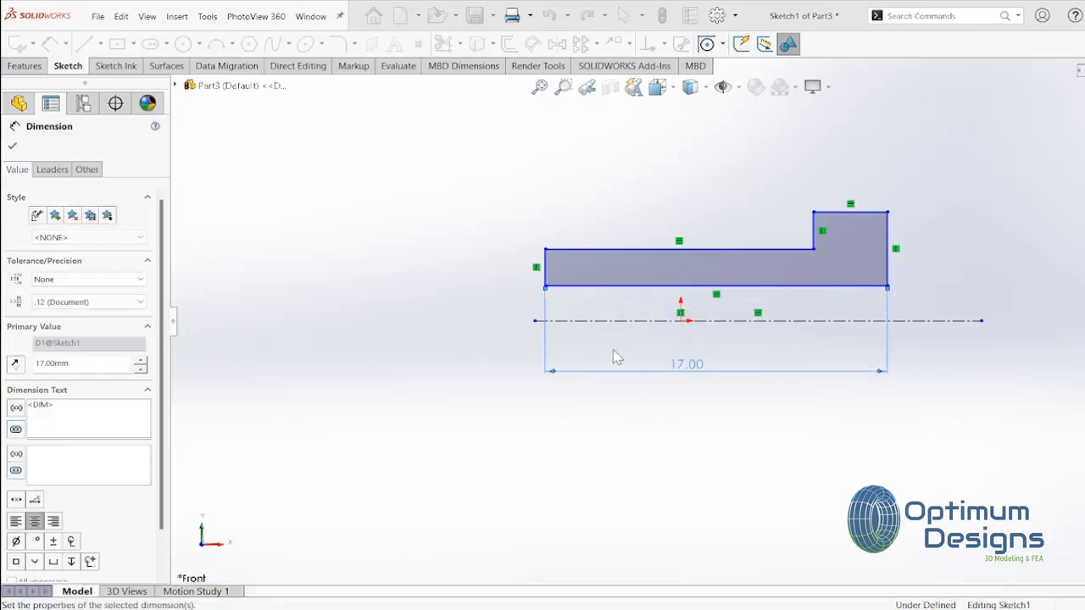
pyautogui.click(907, 249)
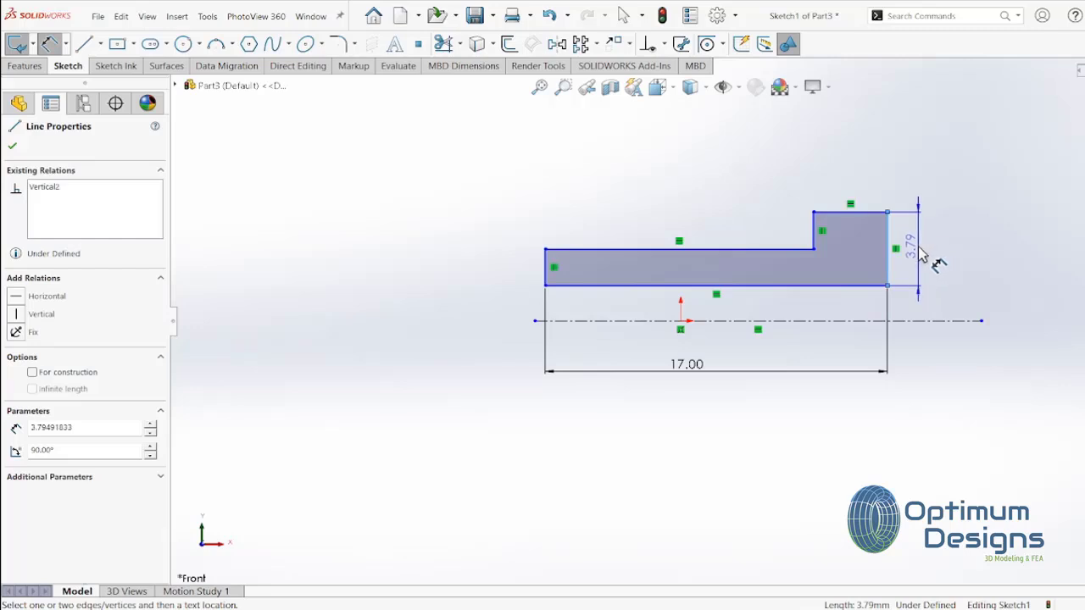
pyautogui.press('Escape')
# Dimension the step as 3.50 mm long and 0.75 mm deep
pyautogui.click(847, 211)
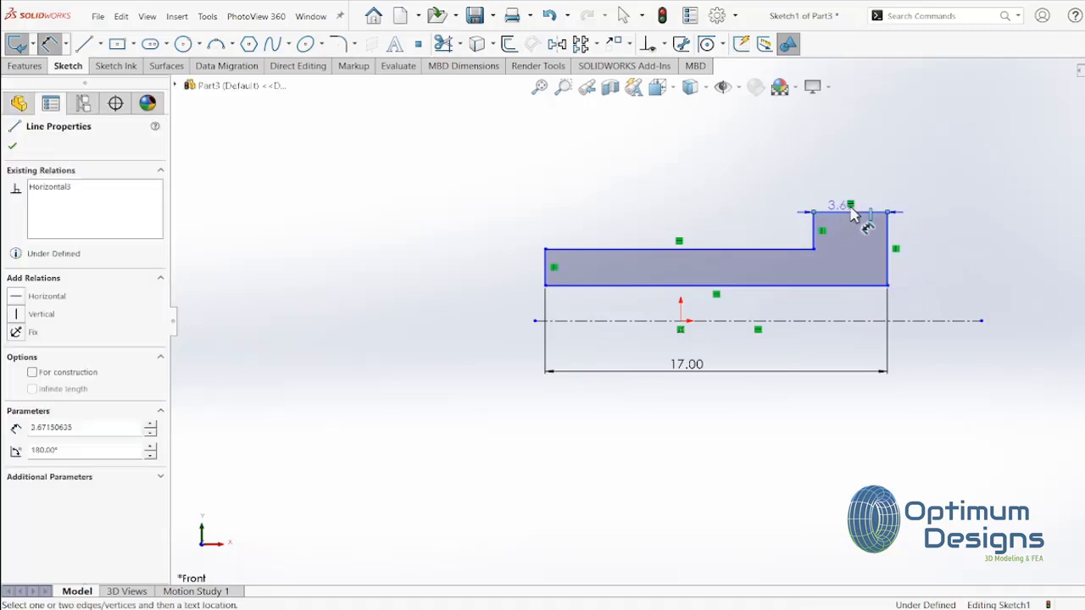
pyautogui.click(858, 187)
pyautogui.write('3')
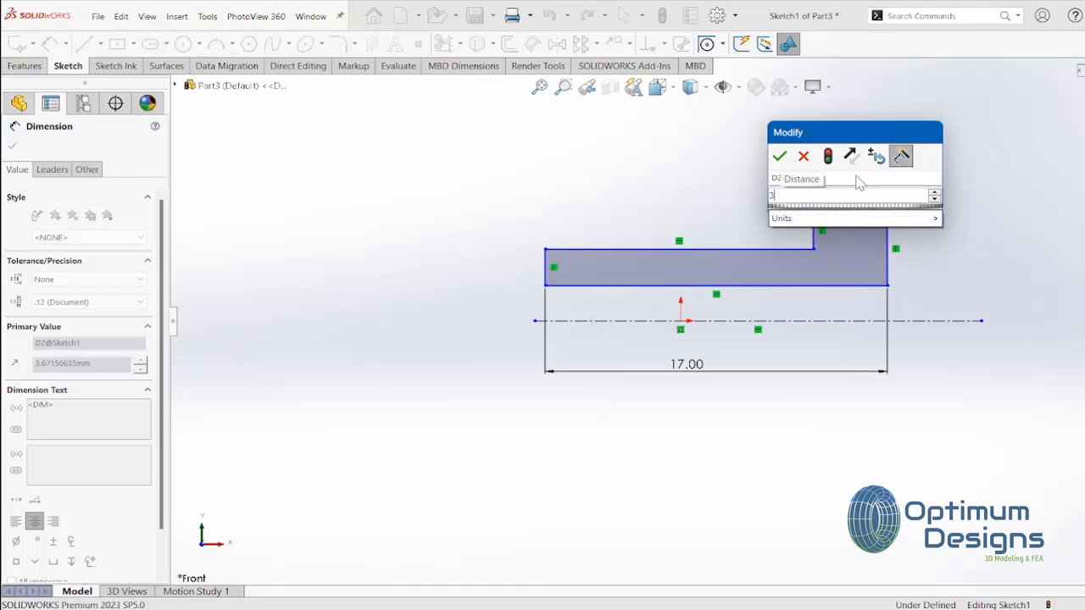
pyautogui.write('.5')
pyautogui.press('Return')
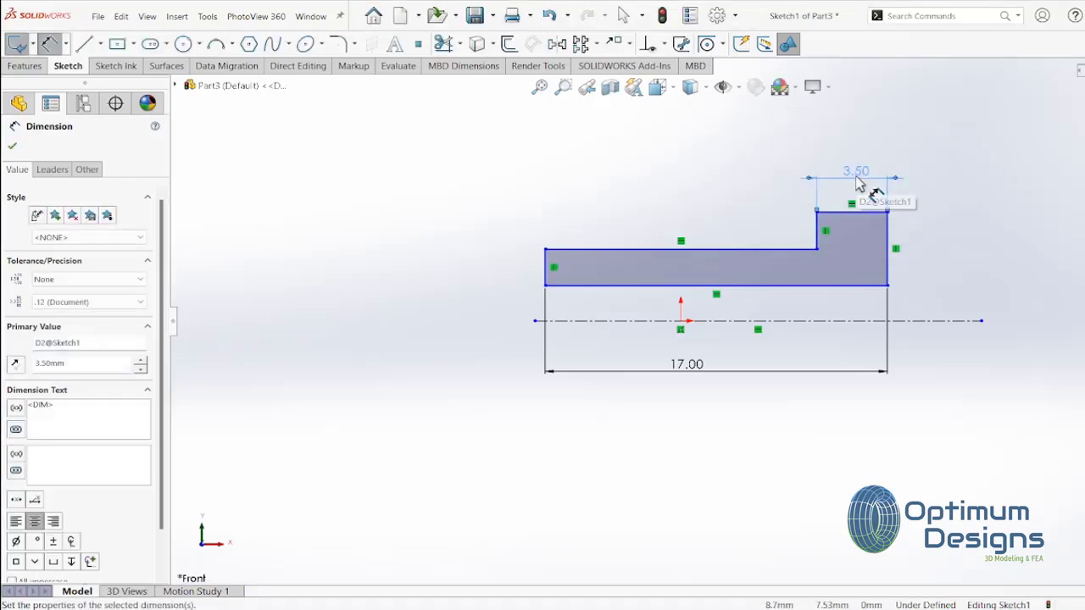
pyautogui.click(817, 214)
pyautogui.click(817, 252)
pyautogui.click(778, 231)
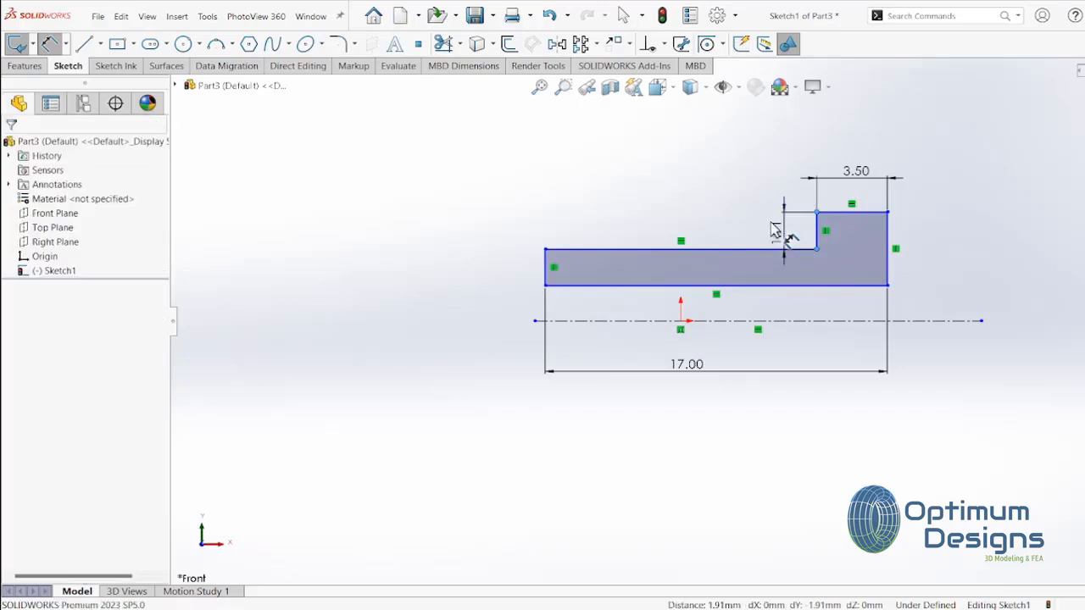
pyautogui.write('0.')
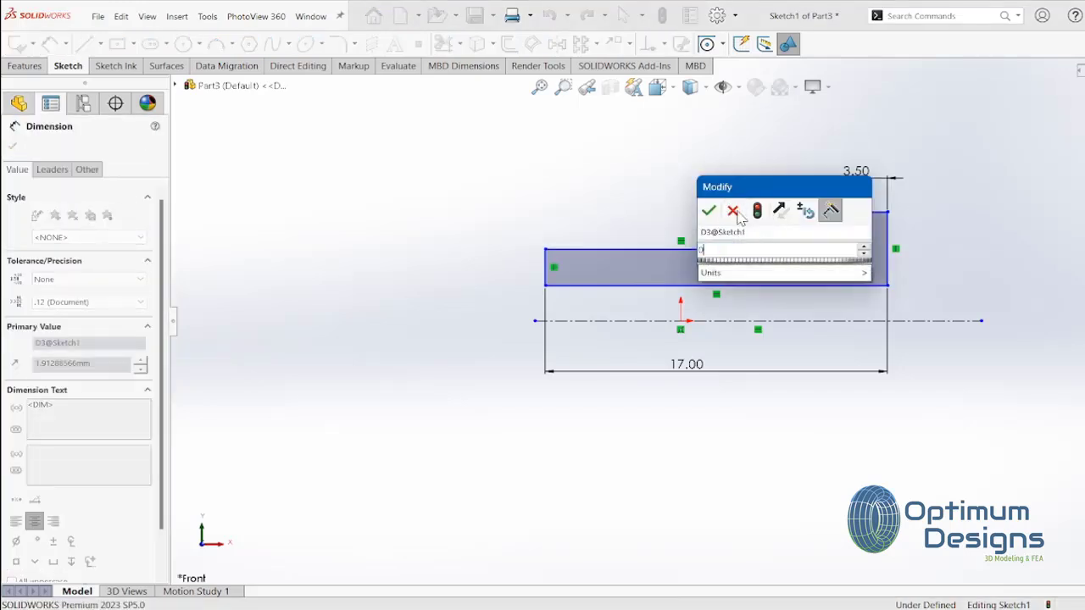
pyautogui.write('5')
pyautogui.press('Return')
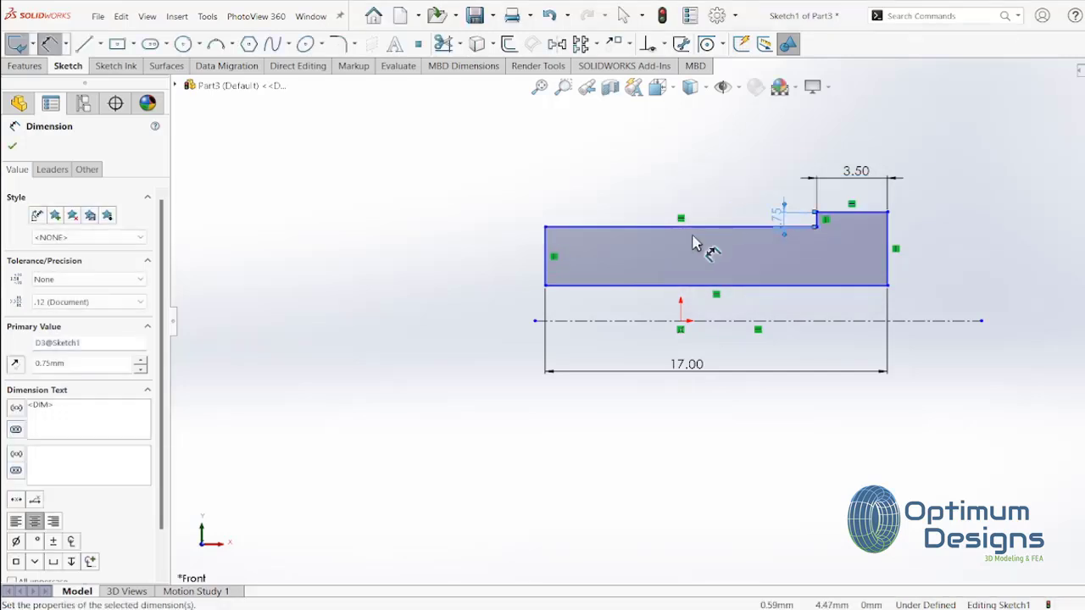
# Place the bottom edge 2.35 mm and the top-left corner 4.00 mm from the axis
pyautogui.click(707, 301)
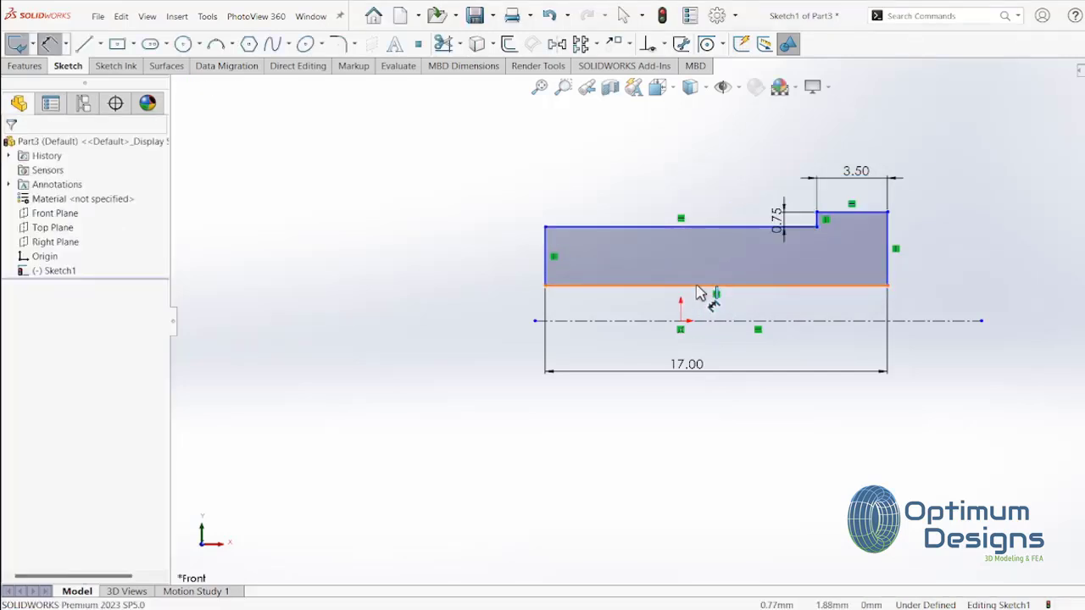
pyautogui.click(707, 287)
pyautogui.click(707, 320)
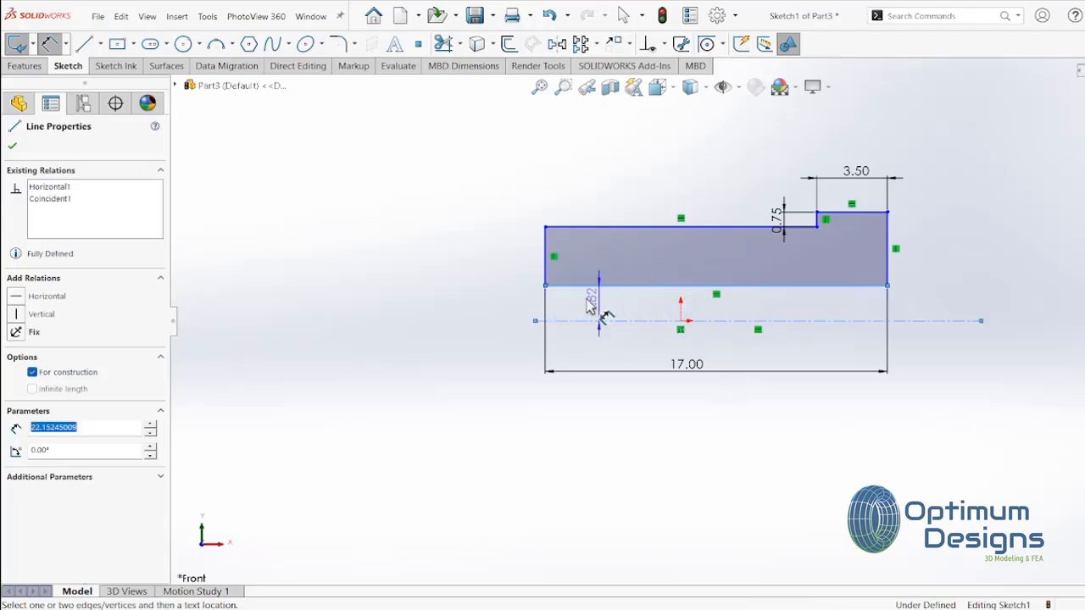
pyautogui.click(505, 312)
pyautogui.write('2.35')
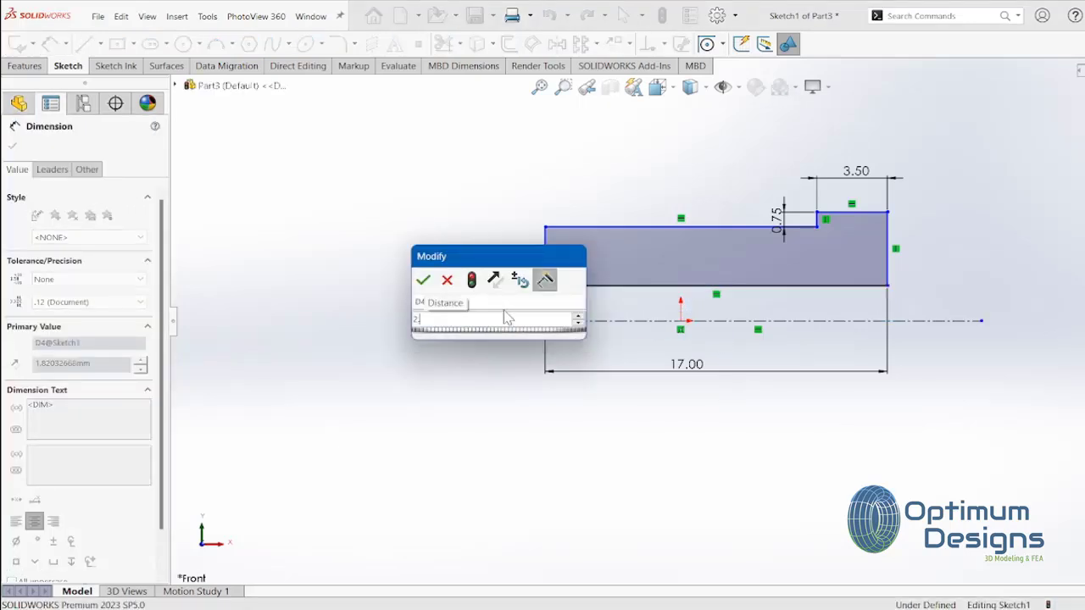
pyautogui.press('Return')
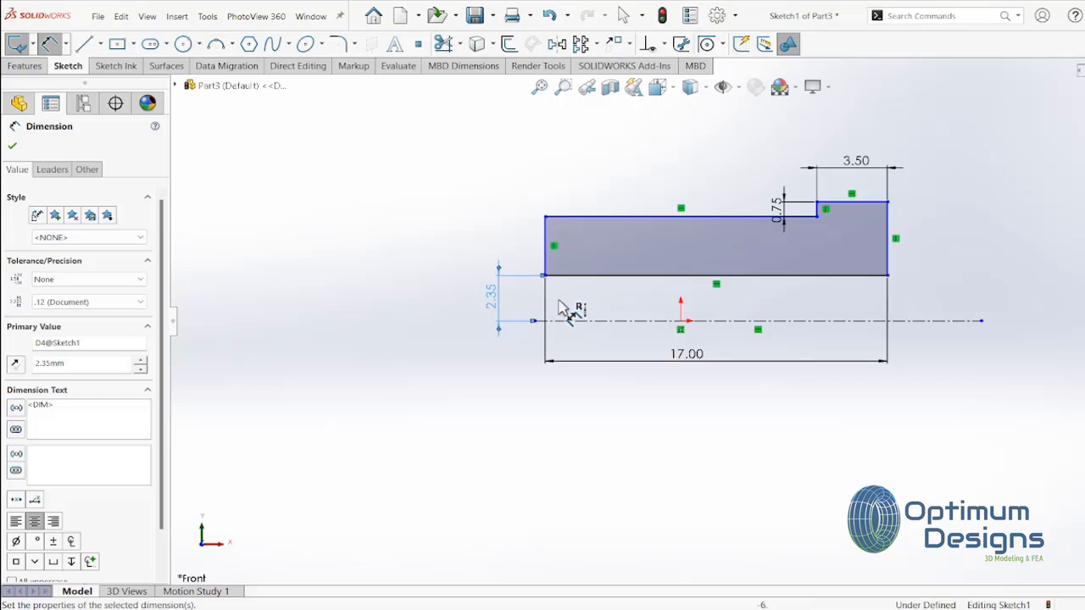
pyautogui.click(545, 217)
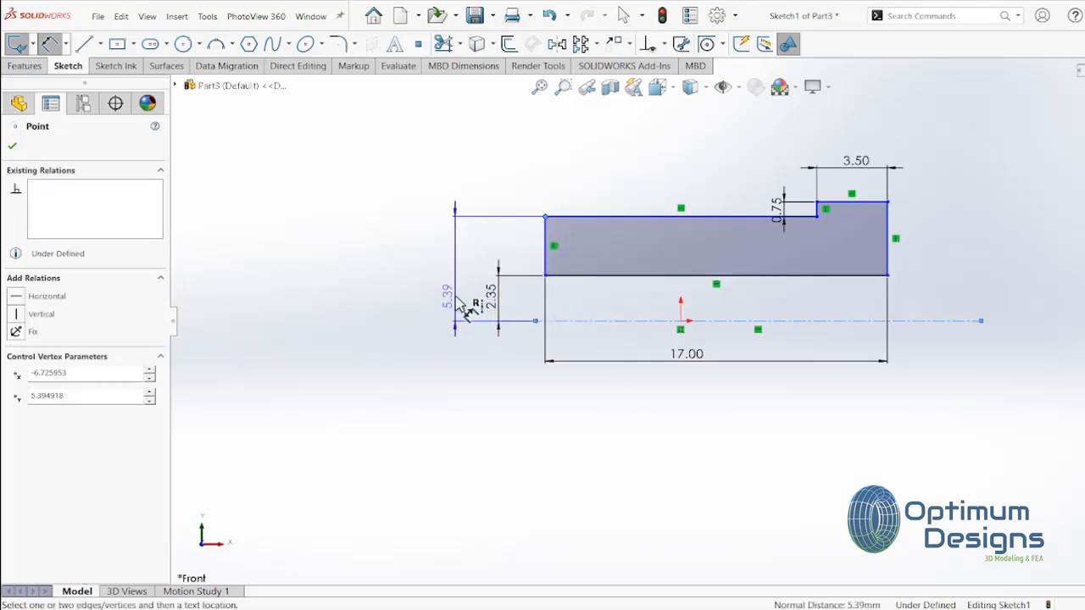
pyautogui.click(454, 304)
pyautogui.write('4')
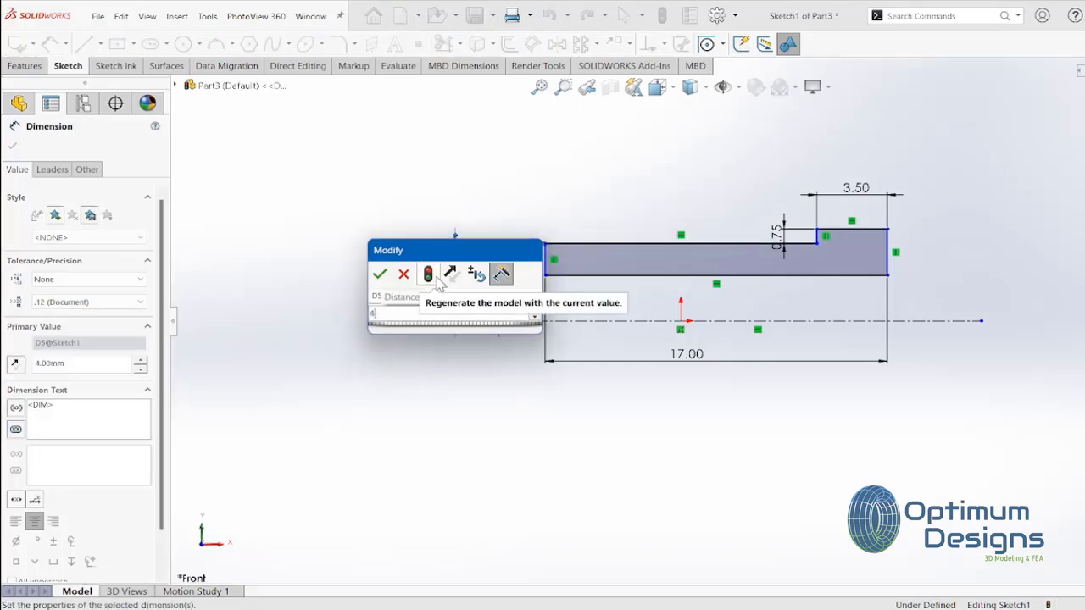
pyautogui.click(379, 273)
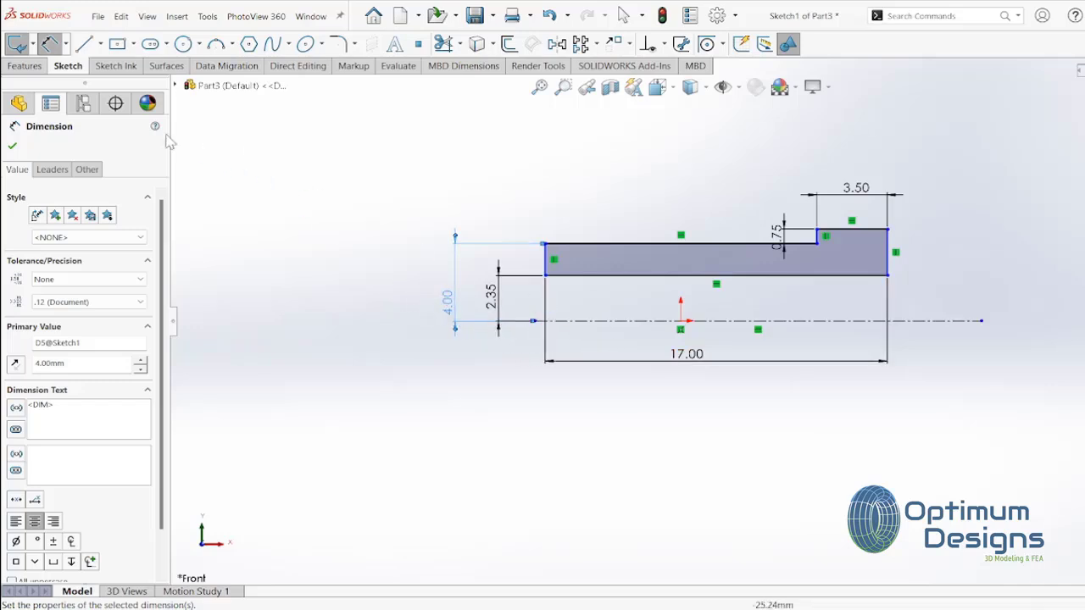
pyautogui.click(12, 148)
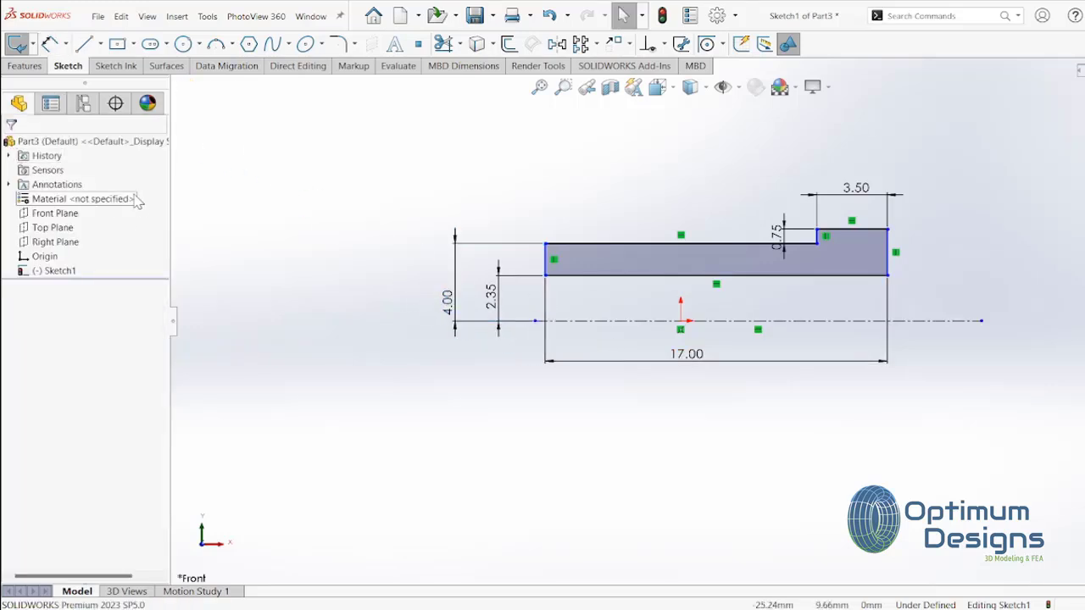
pyautogui.click(34, 67)
# Revolve the profile 360° about the centerline into a bushing and start a Chamfer
pyautogui.click(40, 45)
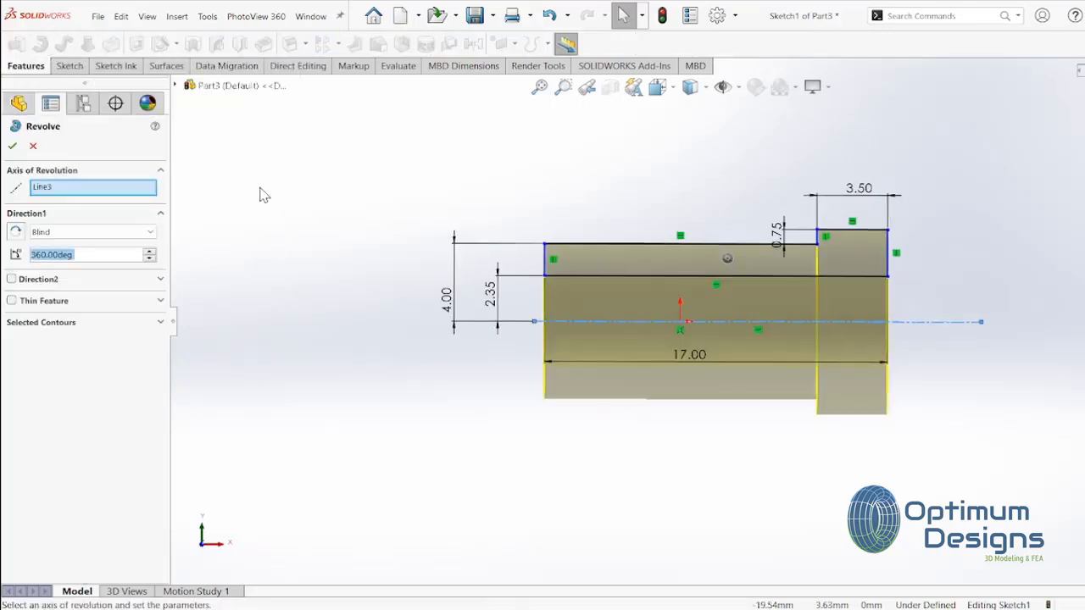
pyautogui.click(13, 149)
pyautogui.moveTo(356, 293)
pyautogui.mouseDown(button='middle')
pyautogui.moveTo(395, 281)
pyautogui.moveTo(497, 355)
pyautogui.moveTo(463, 381)
pyautogui.mouseUp(button='middle')
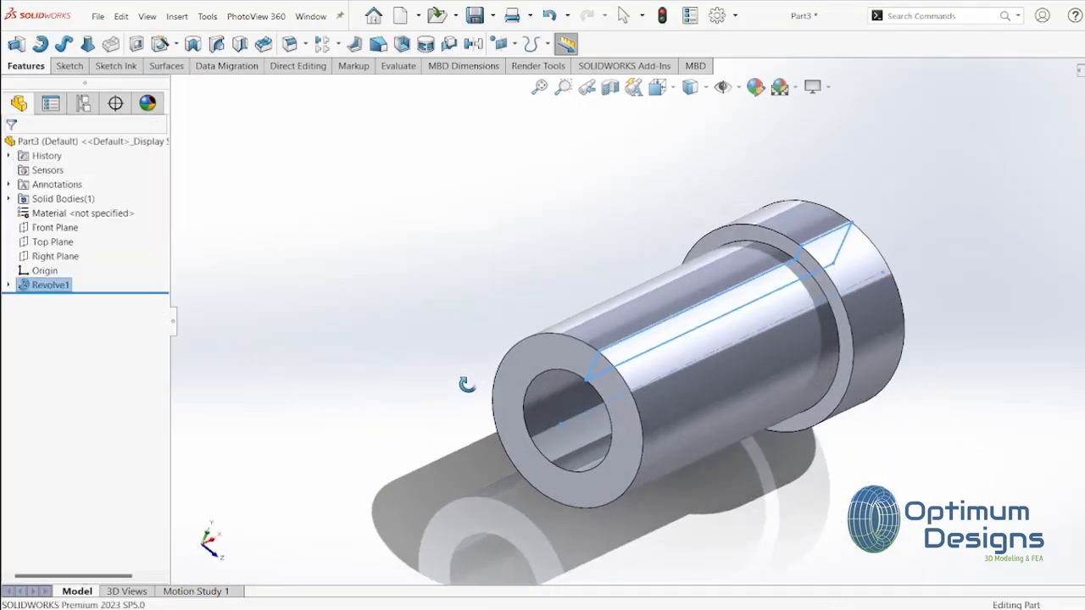
pyautogui.click(305, 45)
pyautogui.click(317, 78)
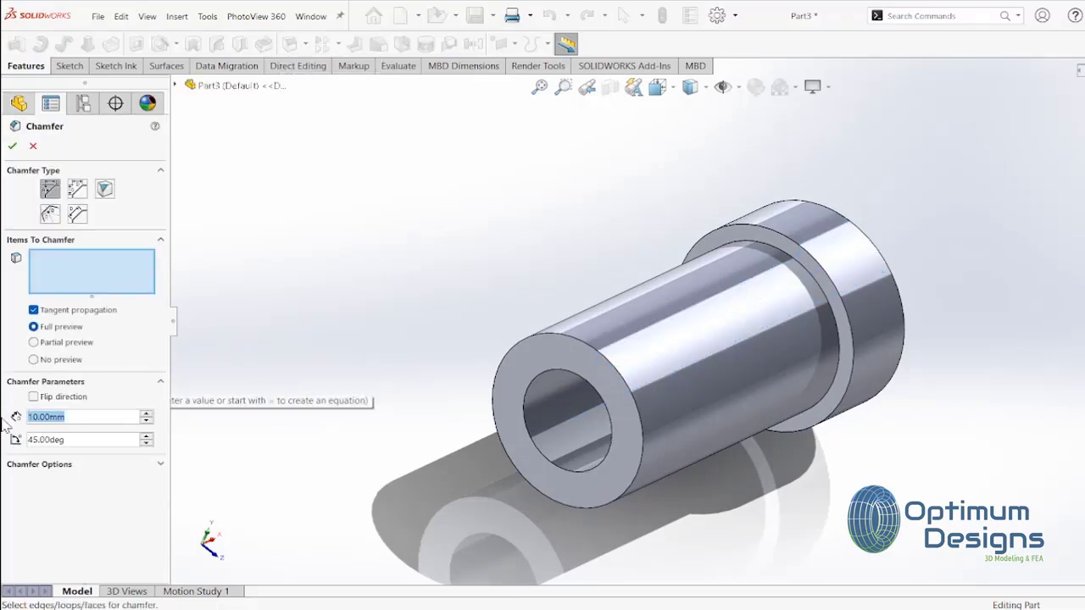
# Chamfer the front end face edges 0.15 mm at 45°
pyautogui.write('0.15')
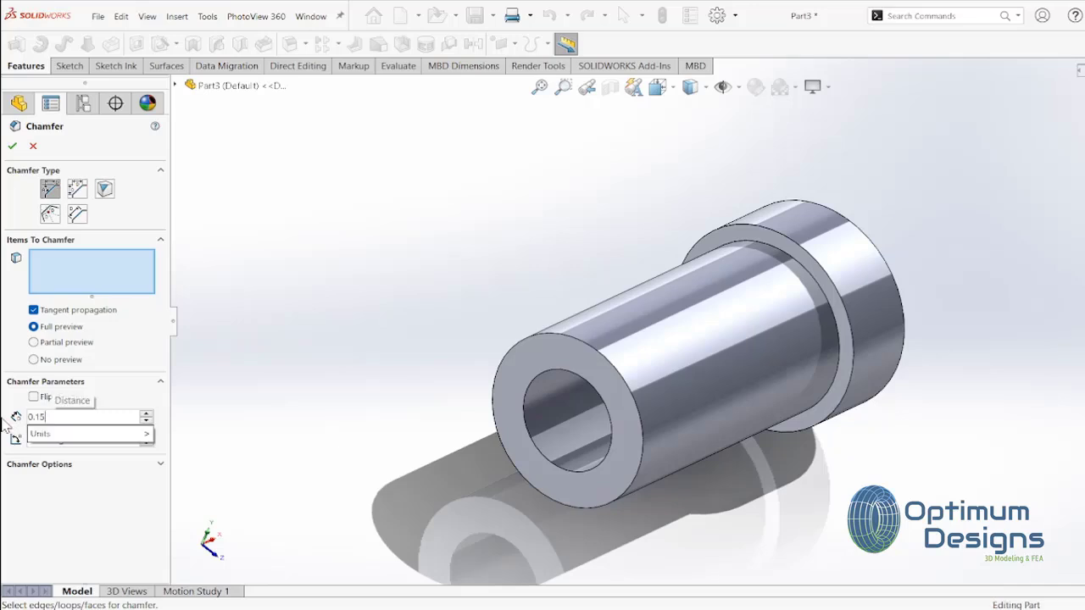
pyautogui.press('Return')
pyautogui.click(579, 362)
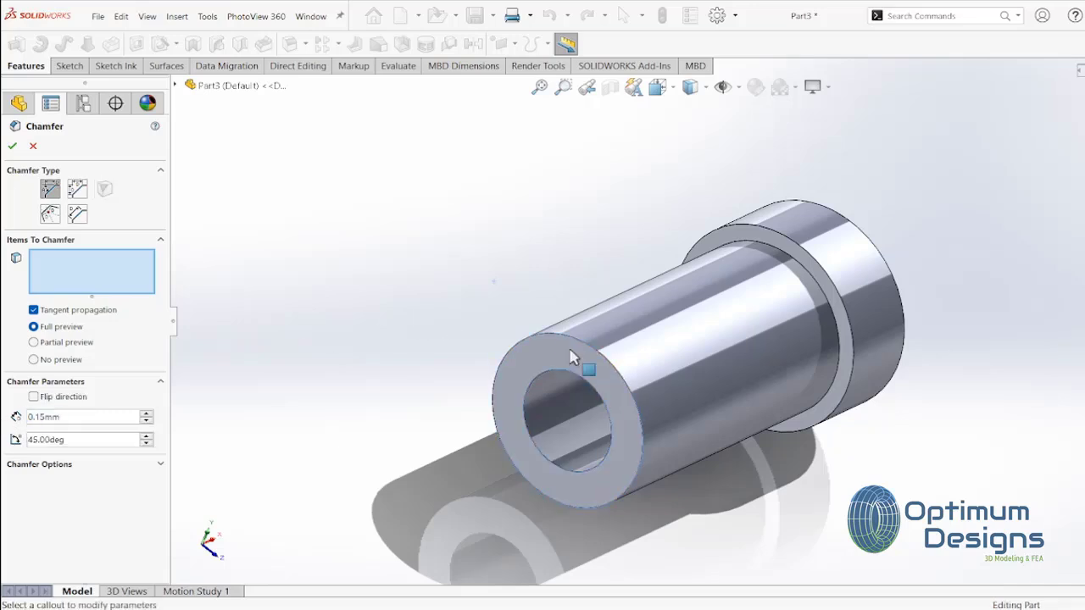
pyautogui.rightClick(574, 355)
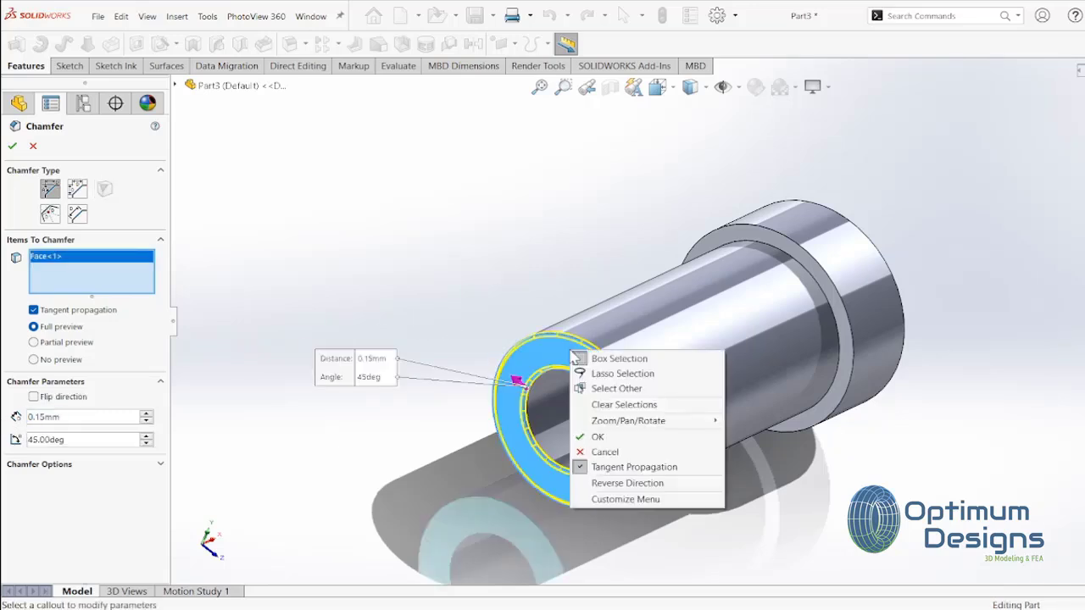
pyautogui.click(597, 437)
# Return to isometric view and save the part
pyautogui.press('space')
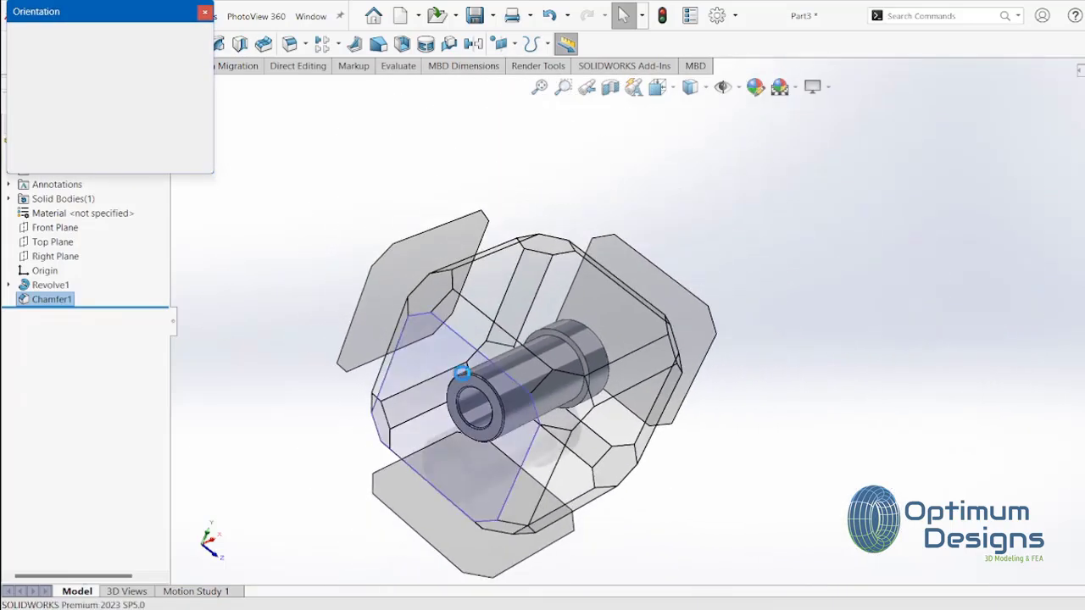
pyautogui.click(545, 393)
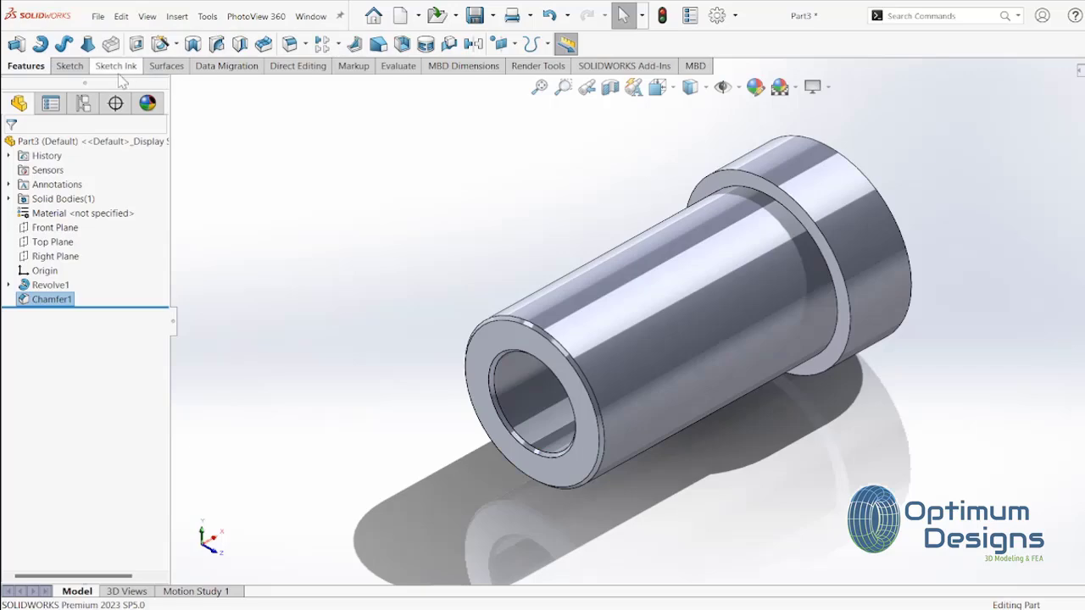
pyautogui.click(472, 19)
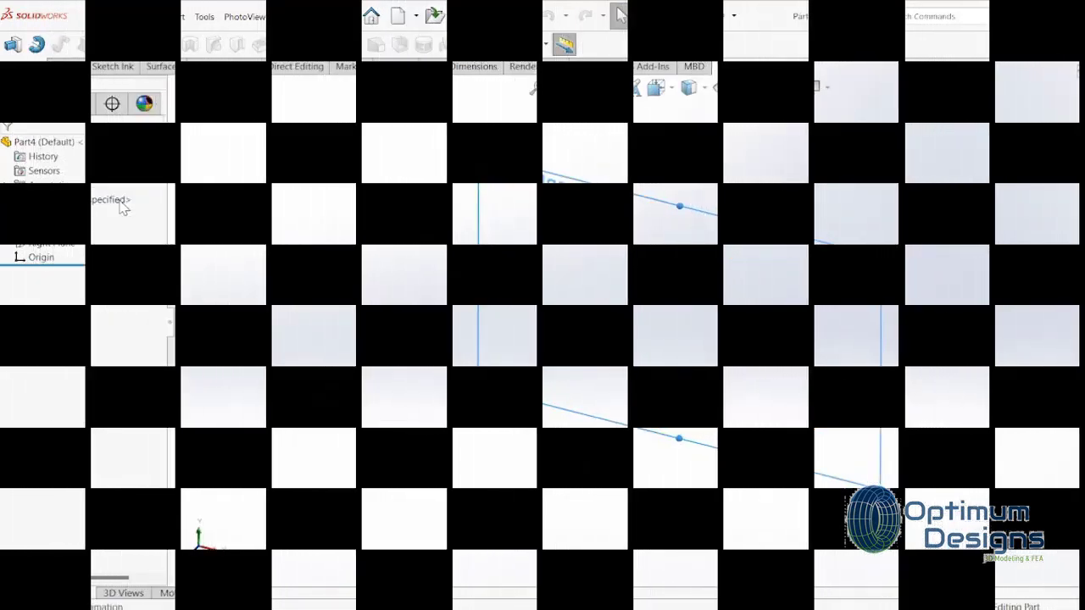
# Start a Front Plane sketch with horizontal and vertical centerlines through the origin
pyautogui.rightClick(81, 213)
pyautogui.click(97, 186)
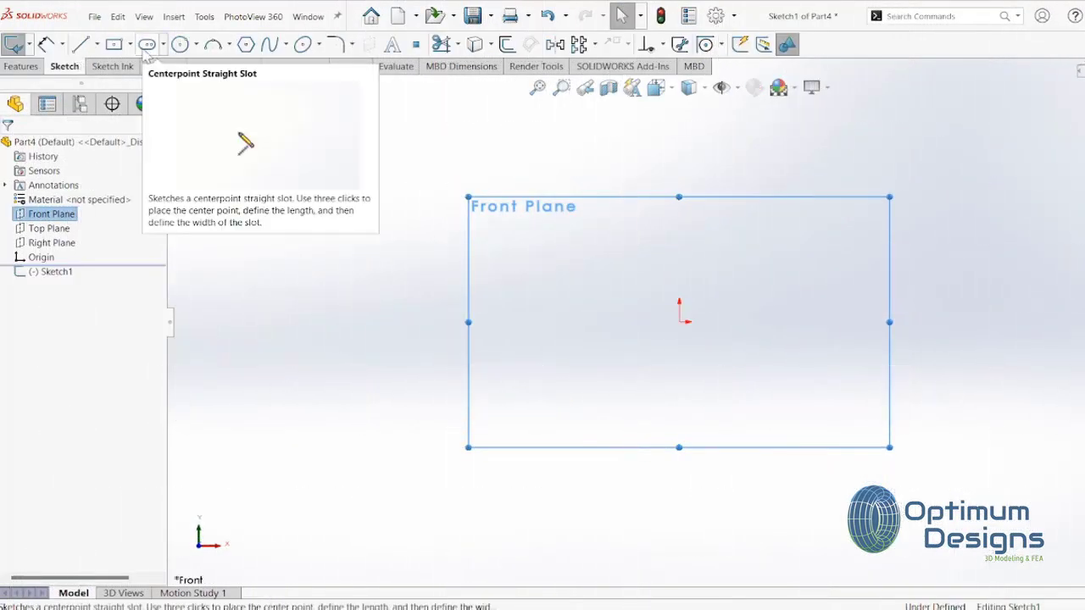
pyautogui.click(96, 44)
pyautogui.click(103, 81)
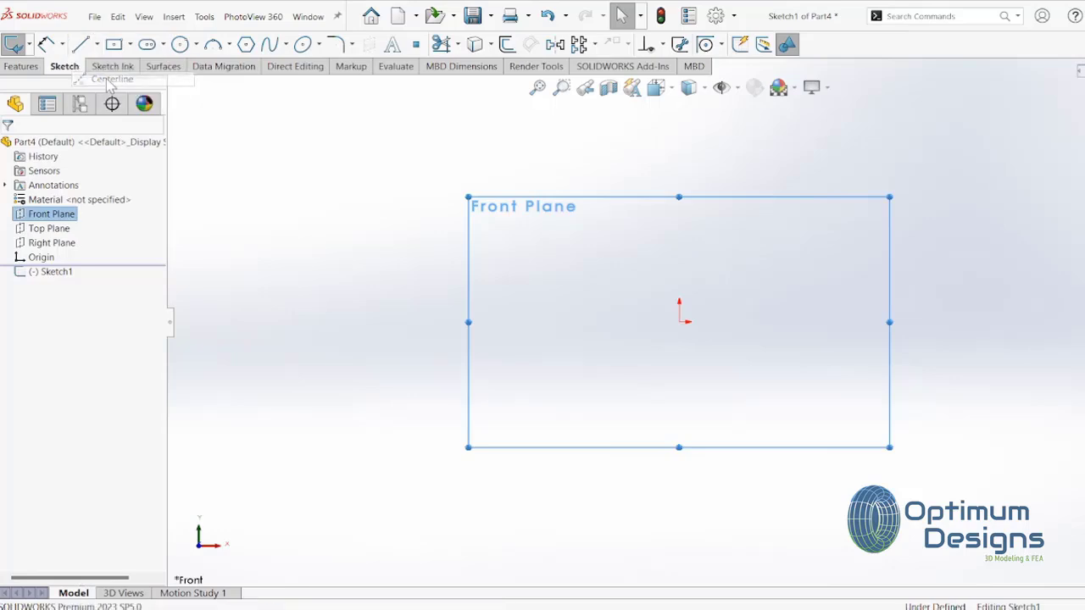
pyautogui.click(498, 321)
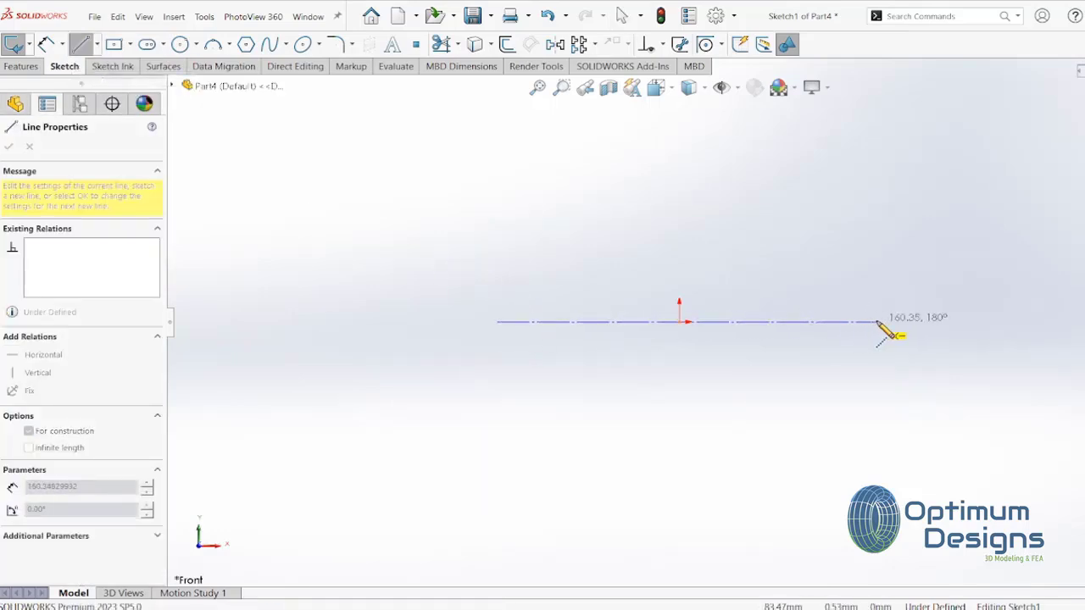
pyautogui.click(877, 322)
pyautogui.press('Escape')
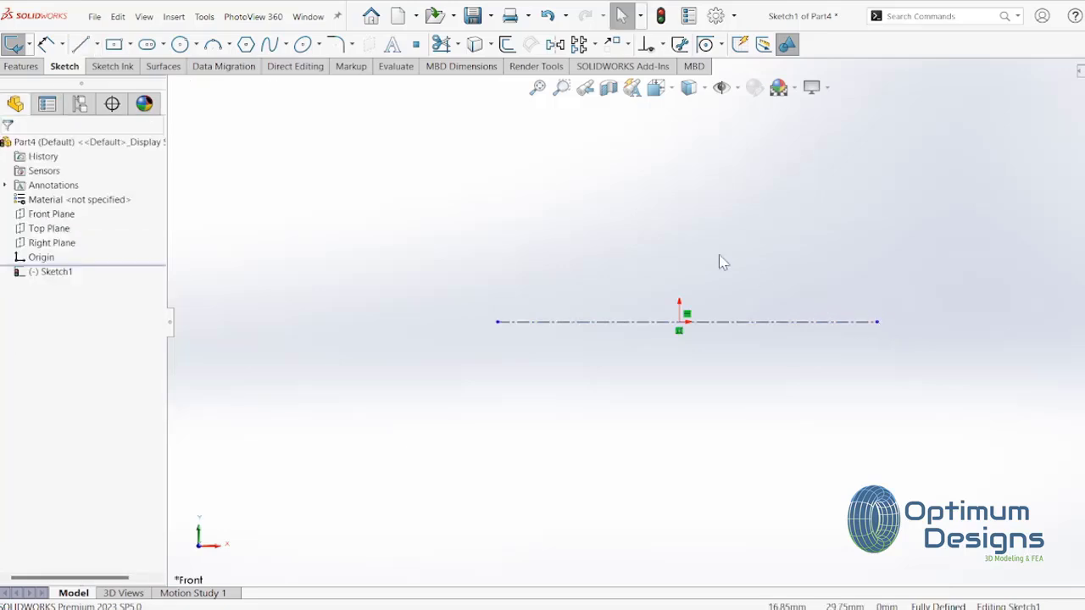
pyautogui.click(97, 44)
pyautogui.click(110, 82)
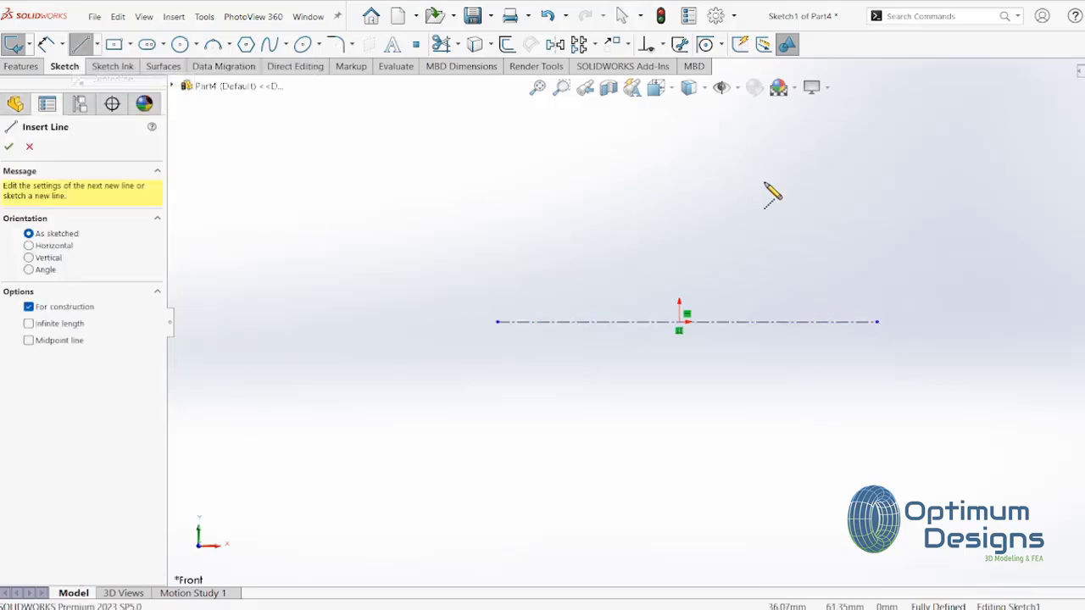
pyautogui.click(679, 170)
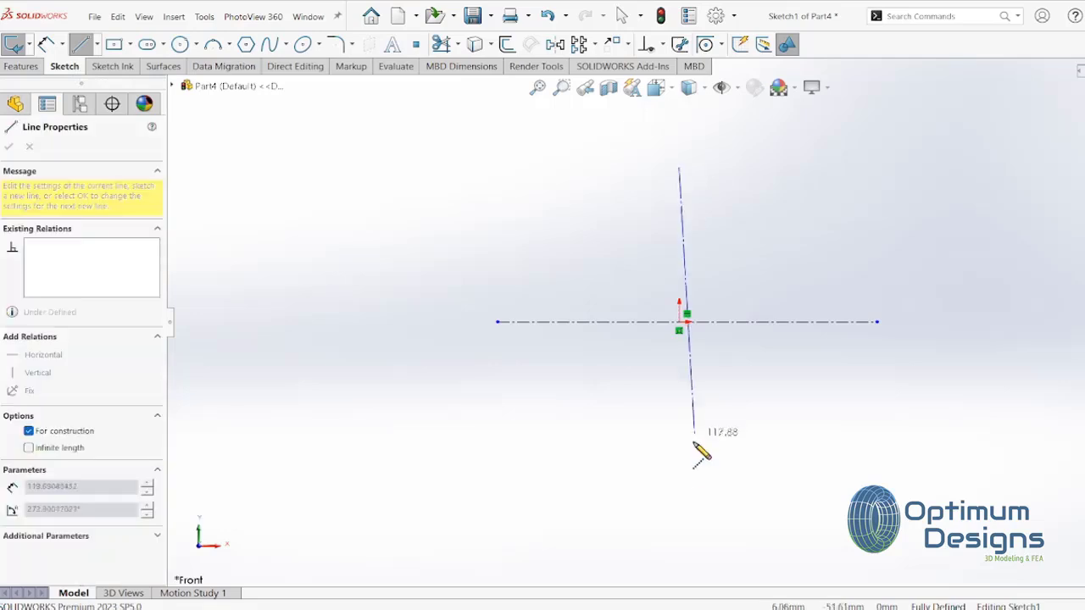
pyautogui.click(678, 474)
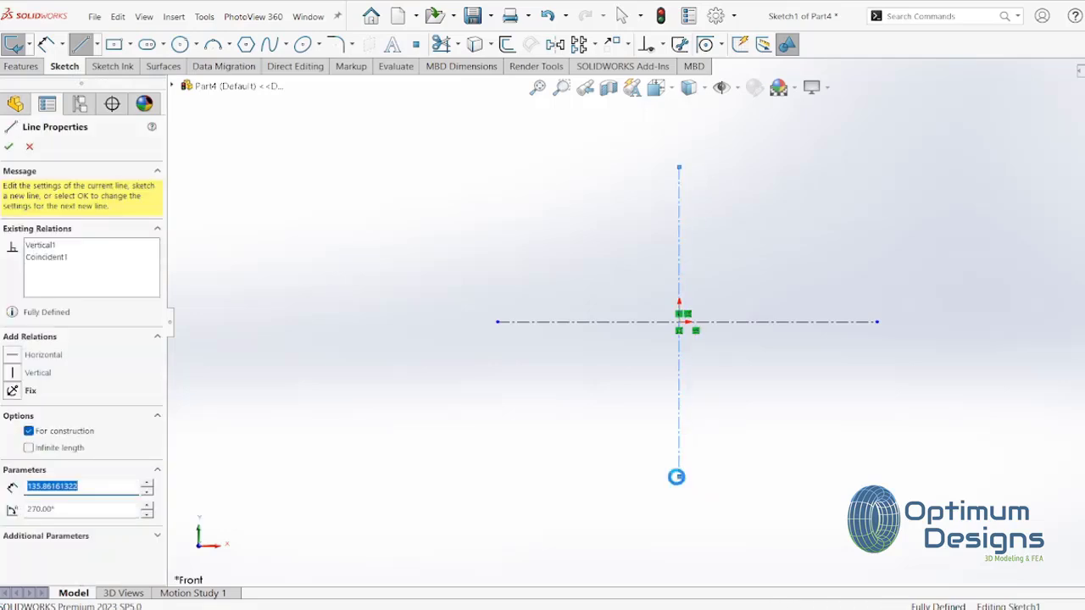
pyautogui.press('Escape')
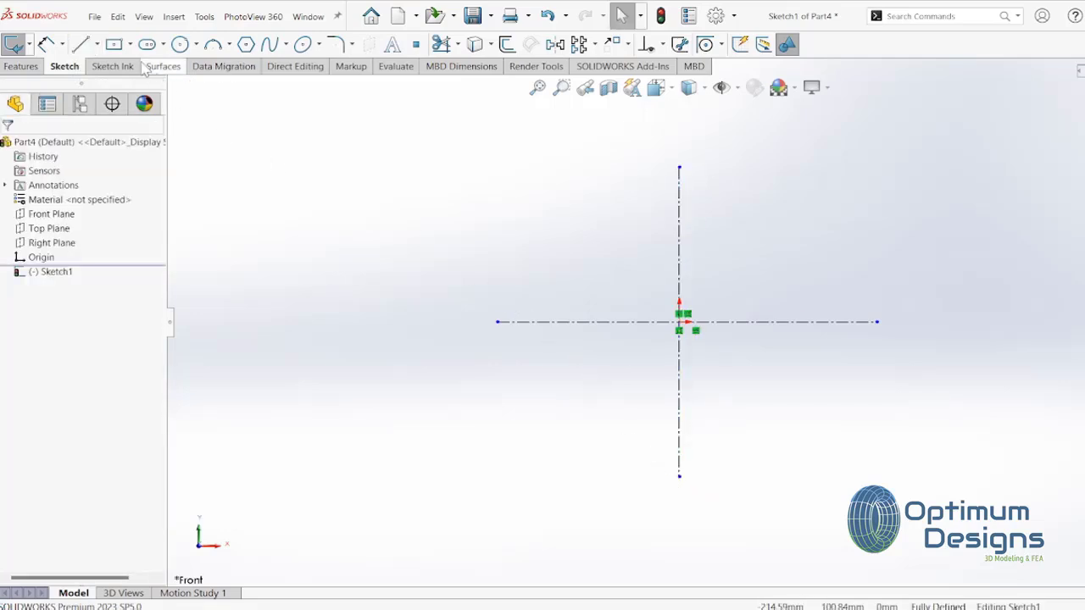
# Draw the open stepped profile lines left of the vertical centerline
pyautogui.click(81, 44)
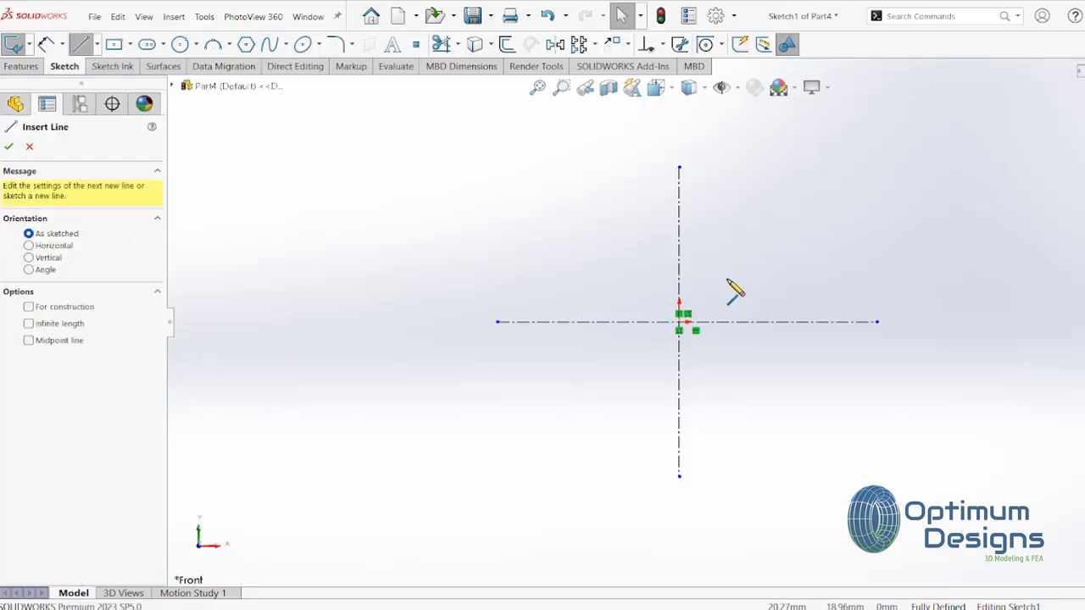
pyautogui.click(651, 269)
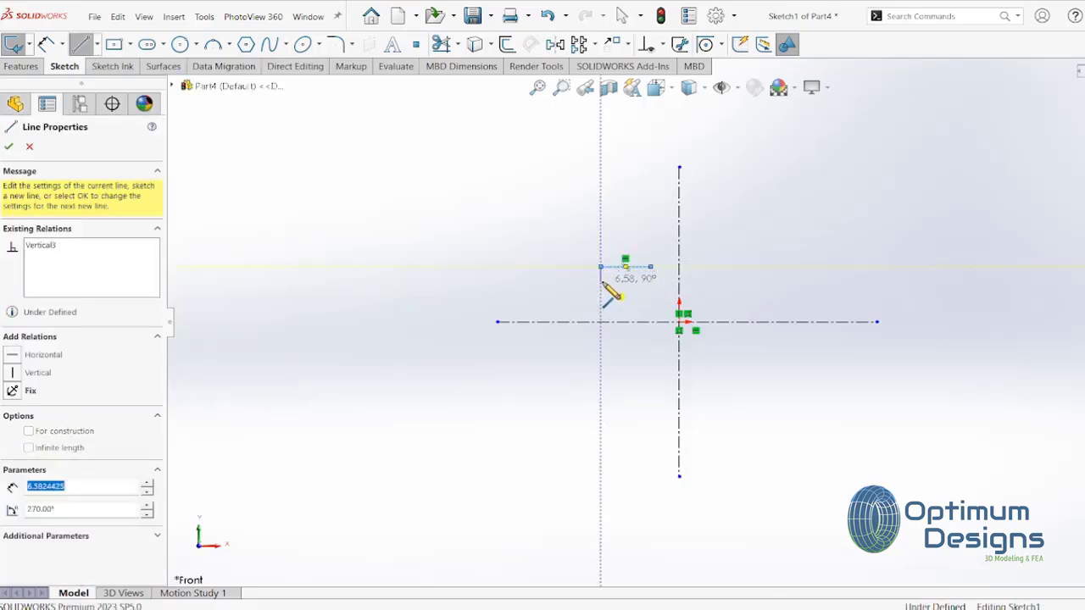
pyautogui.click(601, 281)
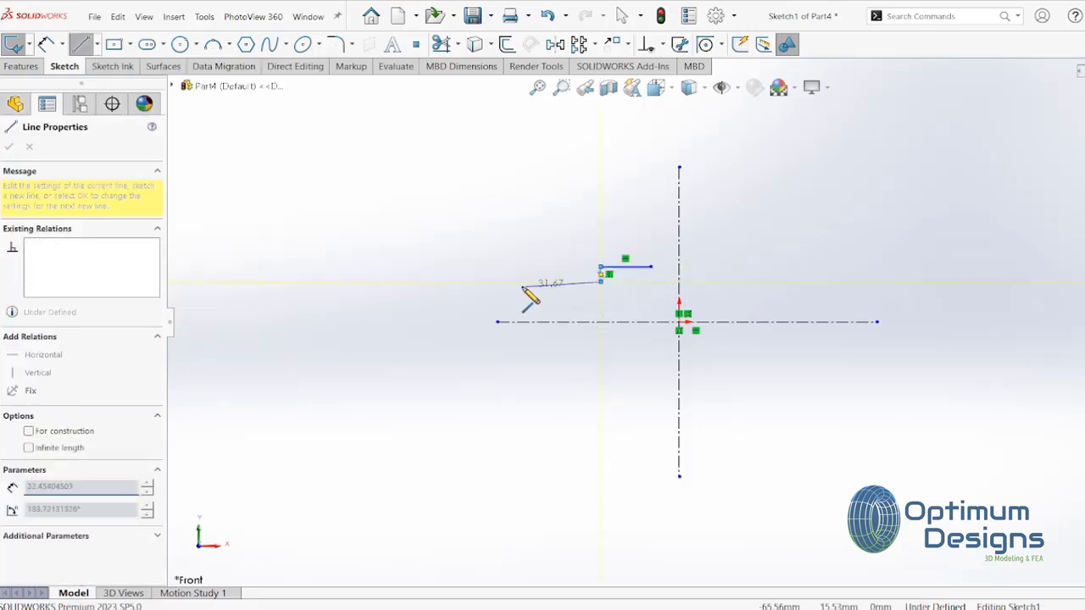
pyautogui.click(457, 281)
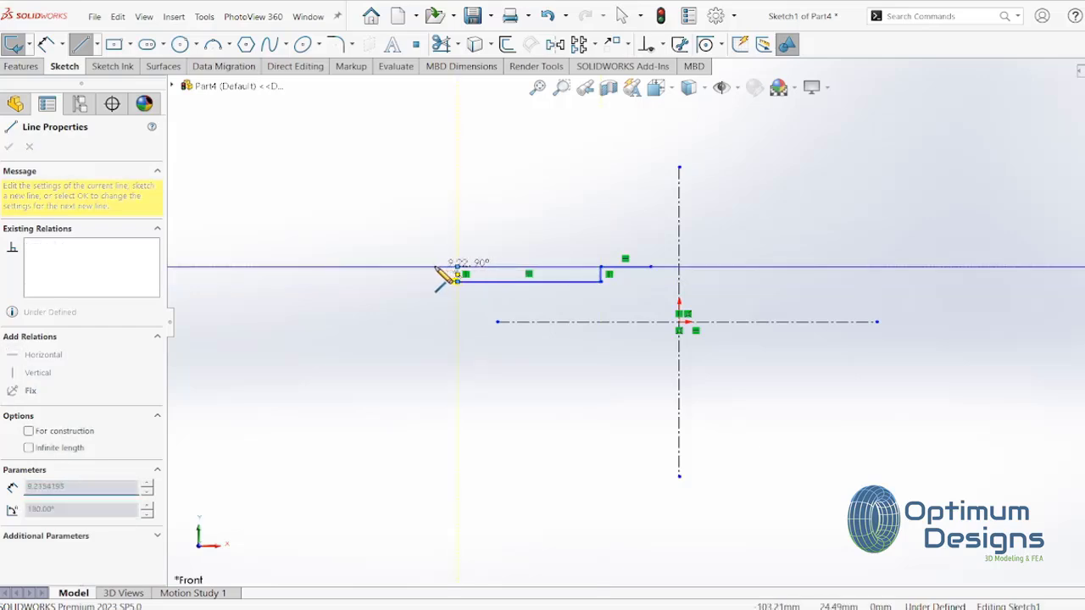
pyautogui.rightClick(430, 278)
pyautogui.click(430, 277)
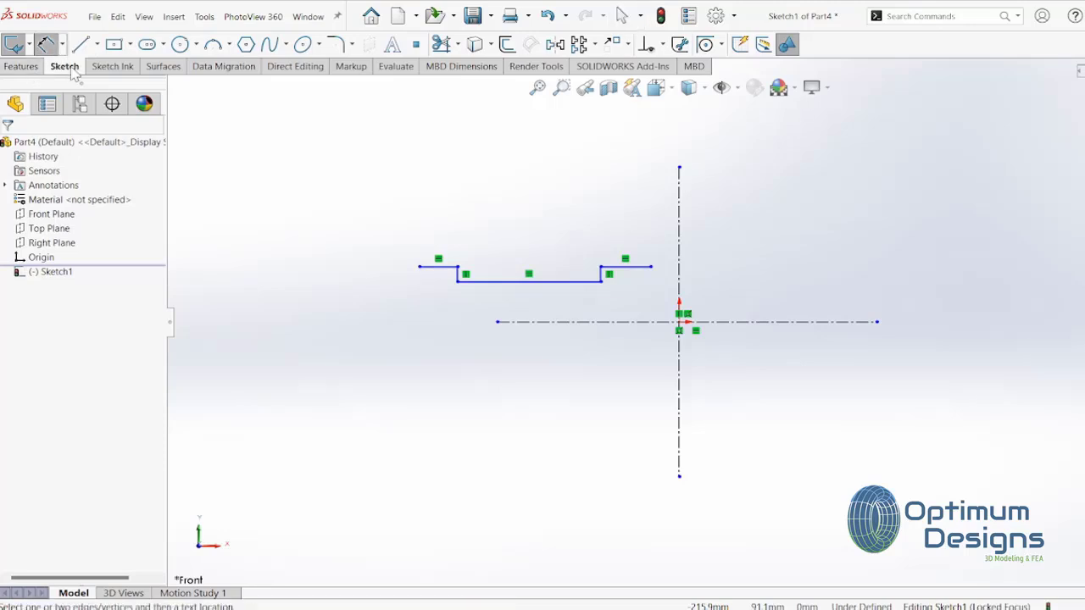
# Place the profile's right endpoint 2.50 mm from the vertical centerline
pyautogui.click(651, 268)
pyautogui.click(679, 274)
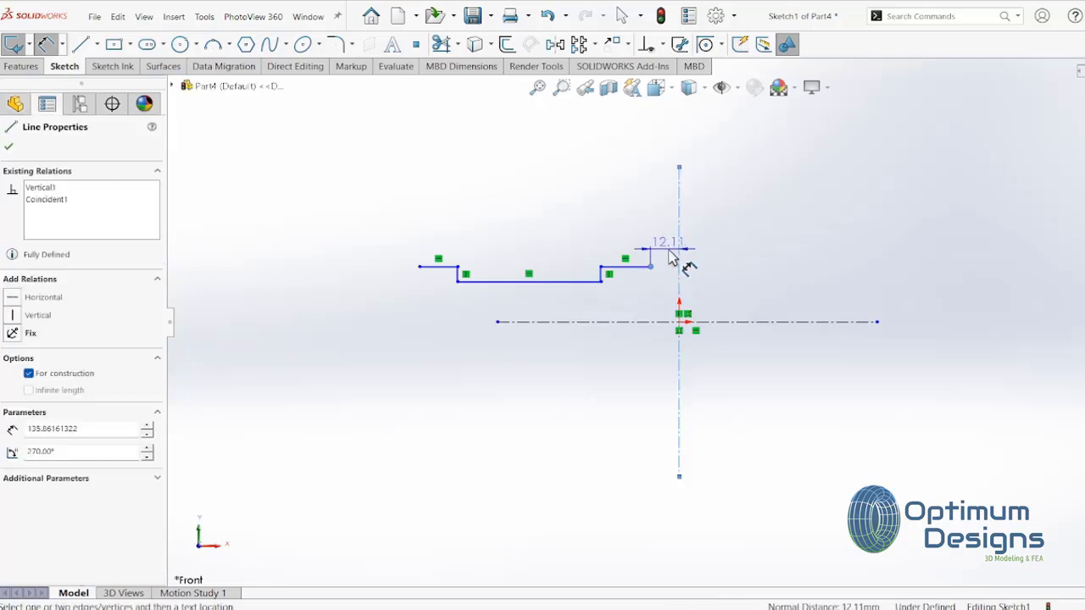
pyautogui.click(718, 239)
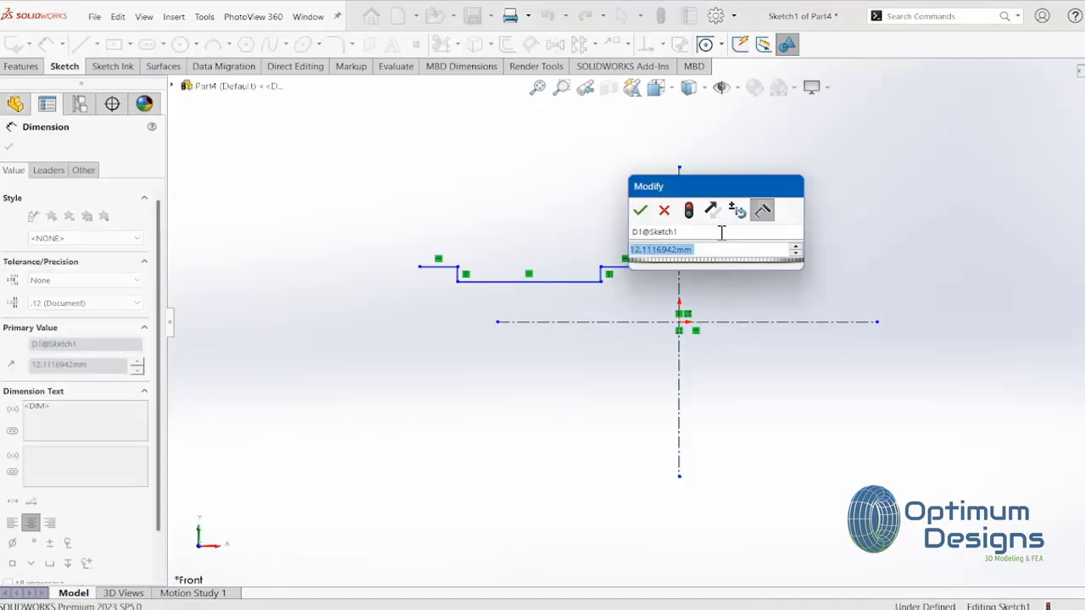
pyautogui.write('2.5')
pyautogui.press('Return')
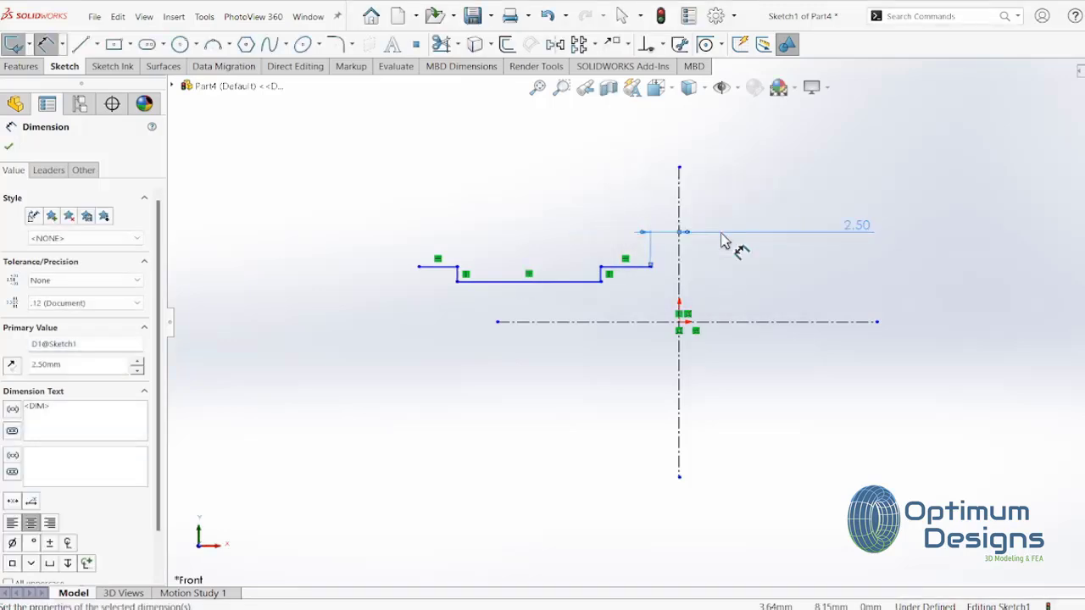
# Dimension the short upper step line to 2.5 and the vertical step height to 1
pyautogui.scroll(-3, 678, 237)
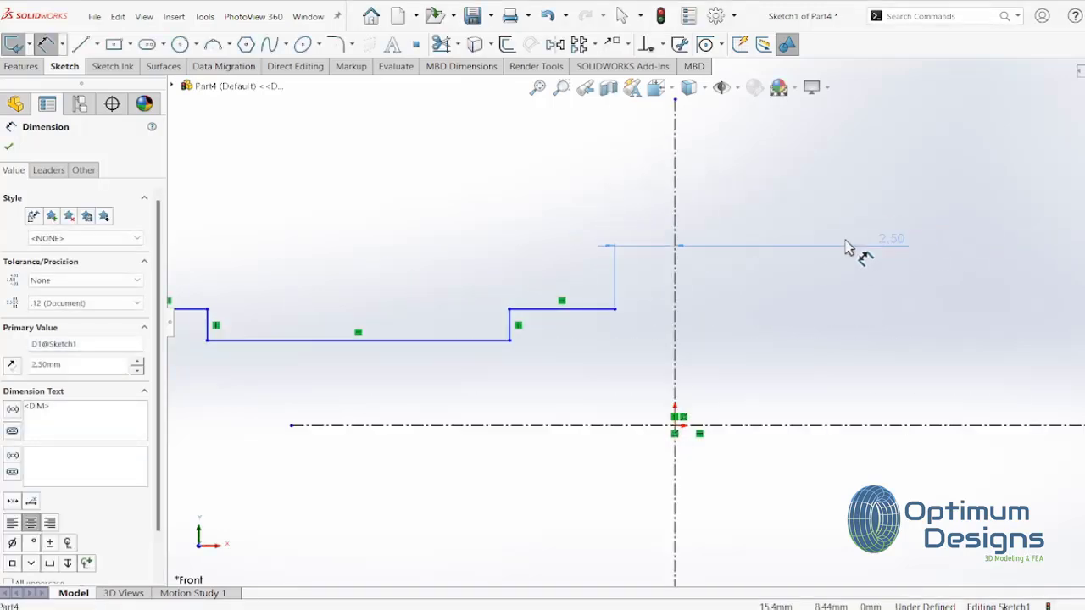
pyautogui.click(575, 310)
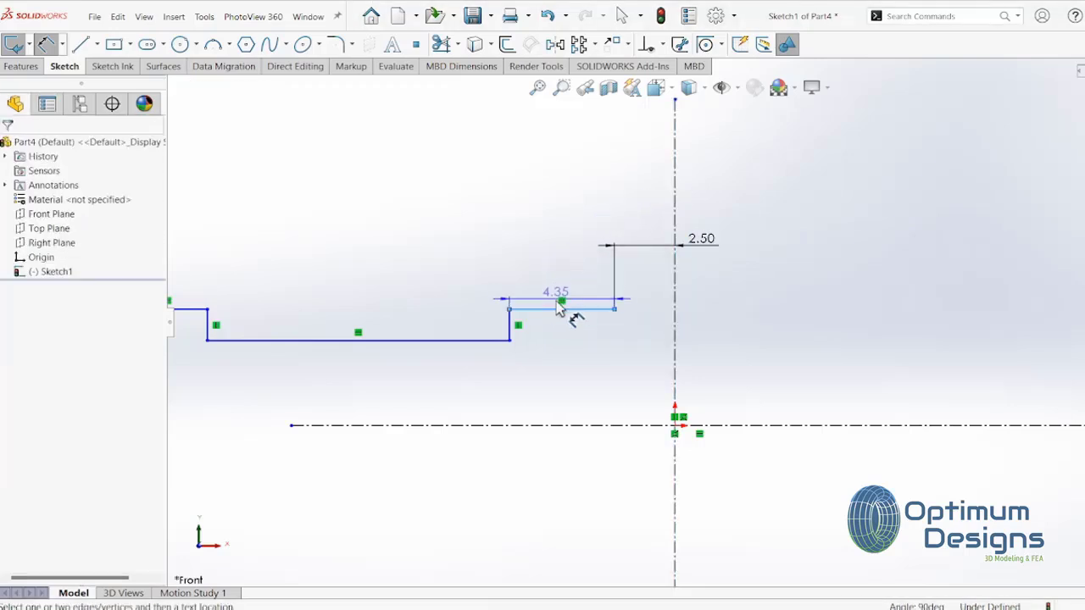
pyautogui.click(568, 262)
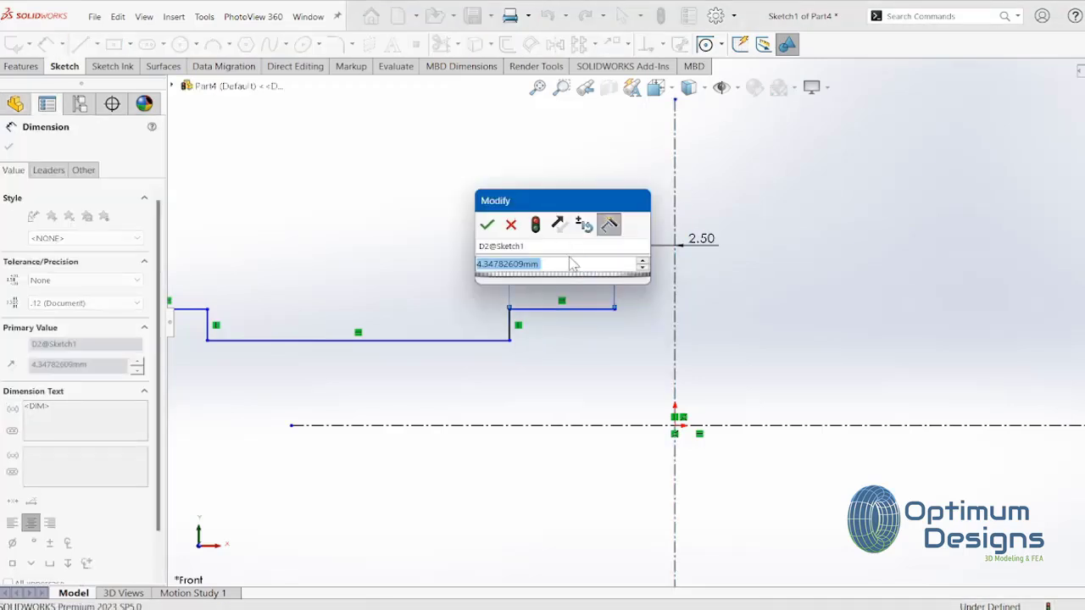
pyautogui.write('2.5')
pyautogui.press('Return')
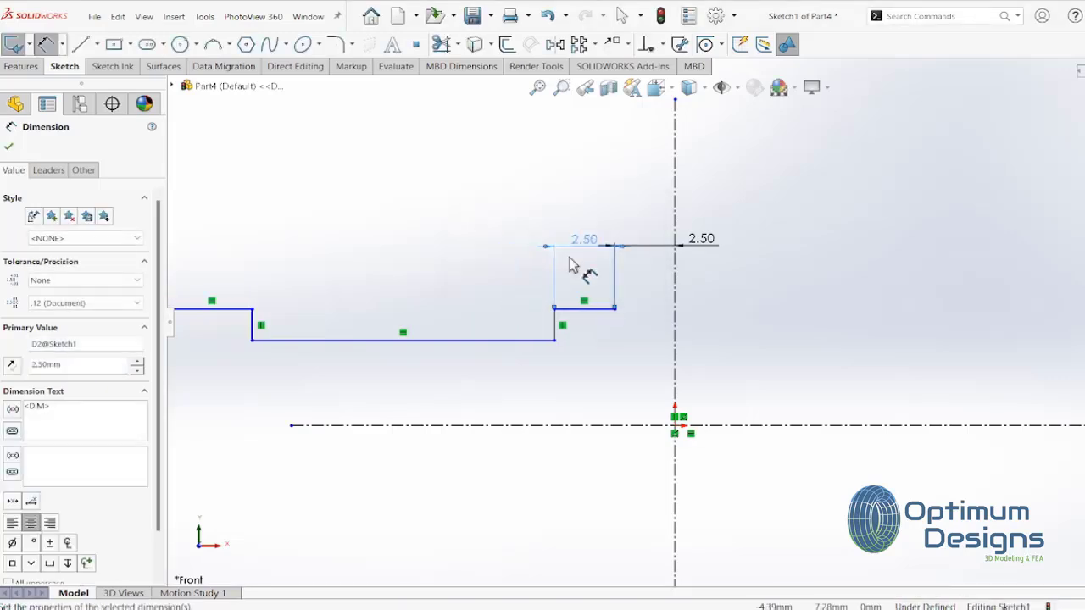
pyautogui.click(552, 334)
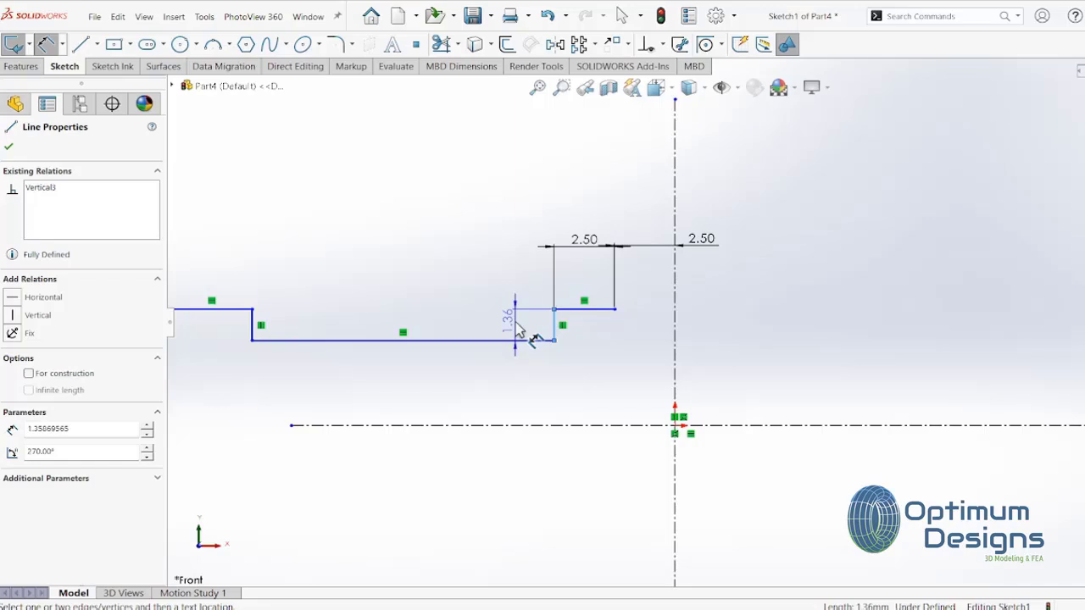
pyautogui.click(517, 331)
pyautogui.write('1')
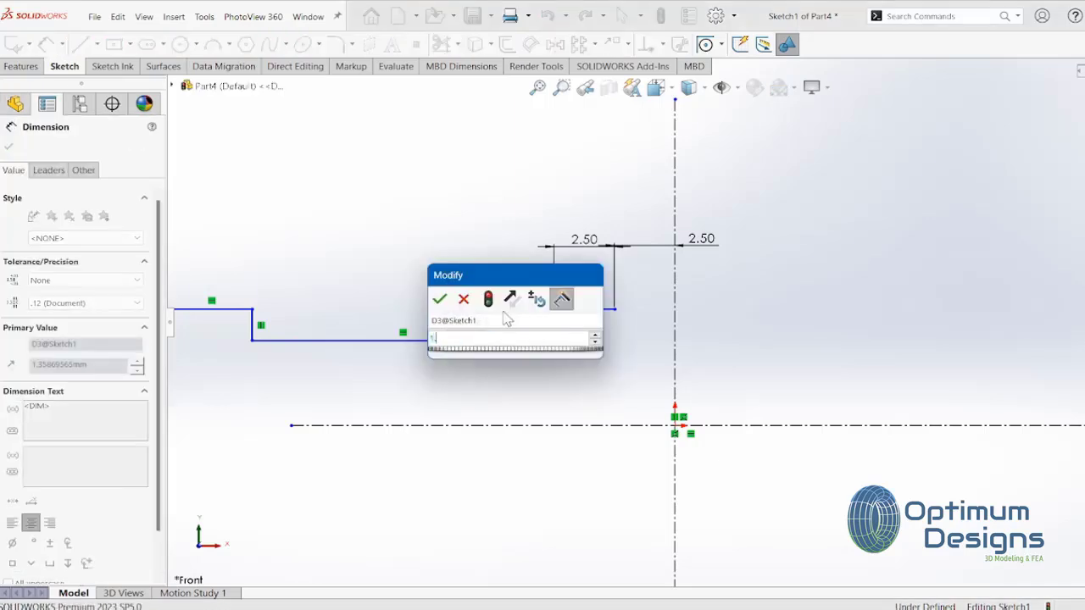
pyautogui.press('Return')
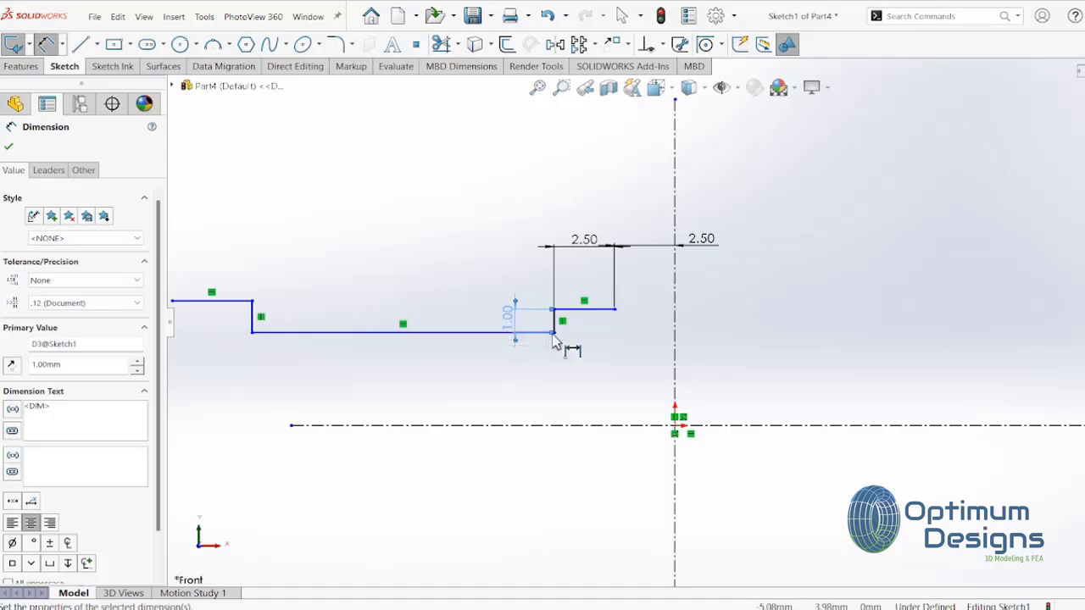
# Dimension the bottom groove line to 7 and the left end to the centreline at 16
pyautogui.click(555, 332)
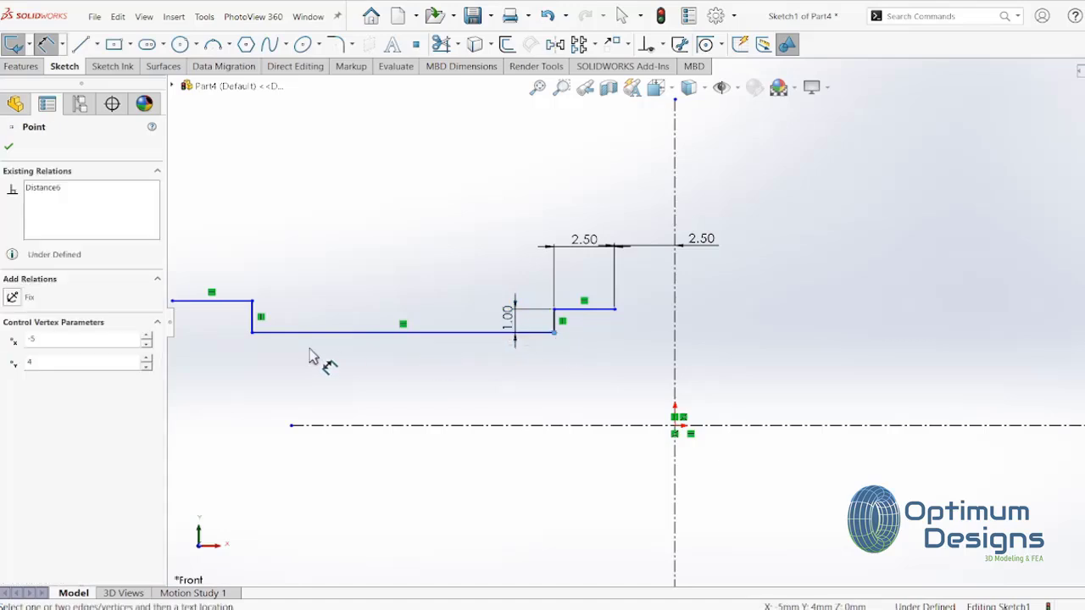
pyautogui.click(252, 332)
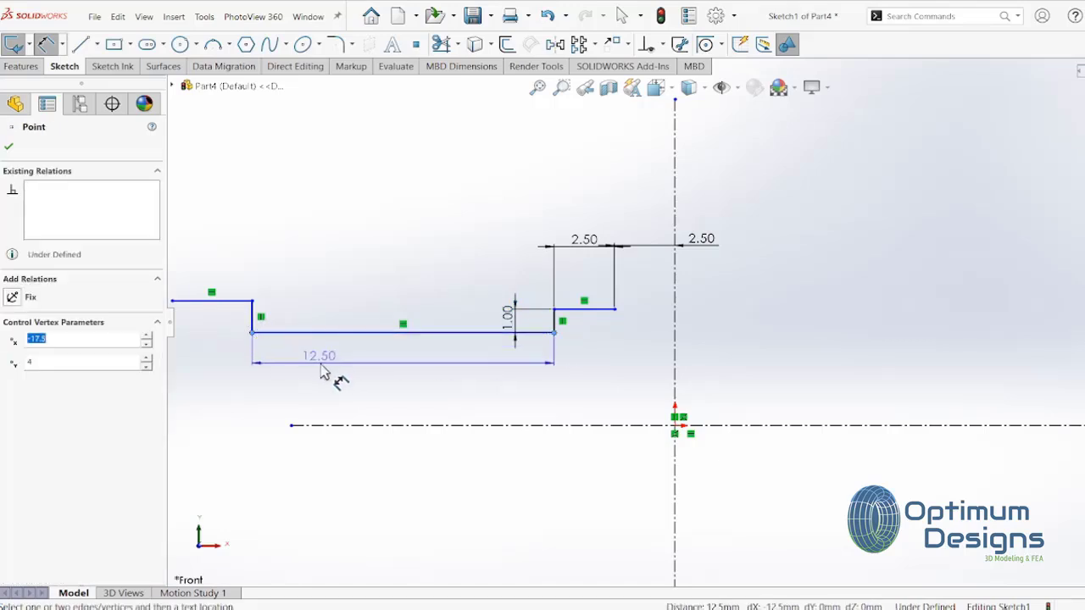
pyautogui.click(382, 376)
pyautogui.write('7')
pyautogui.press('Return')
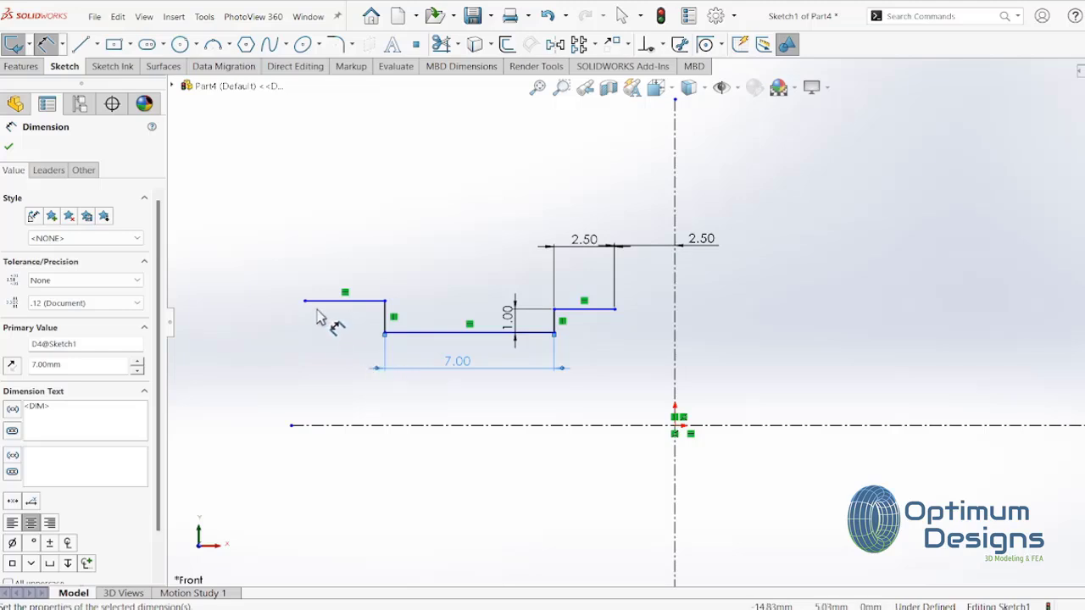
pyautogui.click(306, 302)
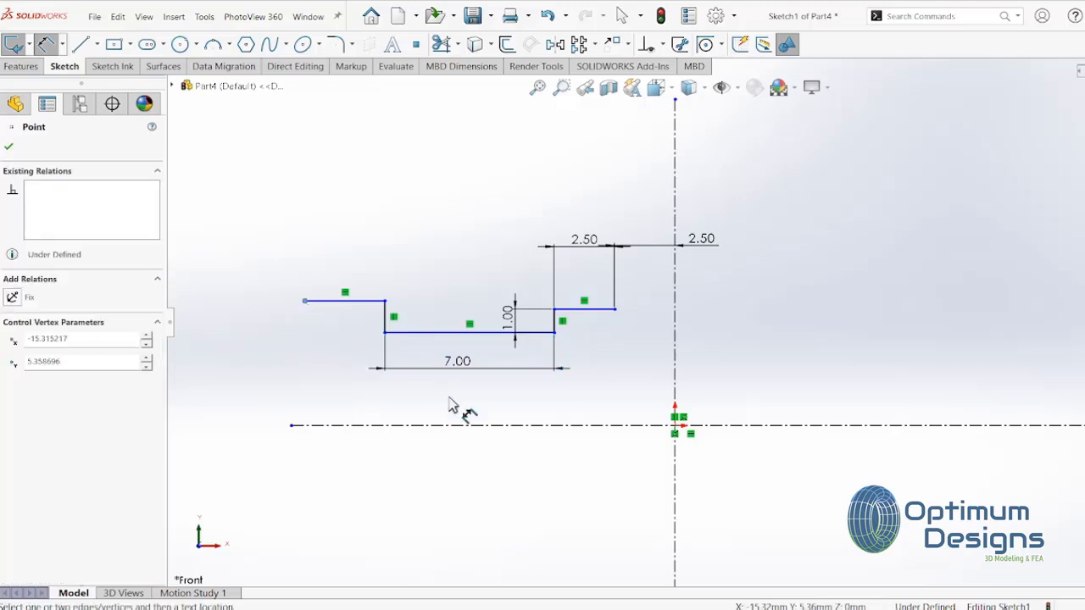
pyautogui.click(674, 373)
pyautogui.click(519, 421)
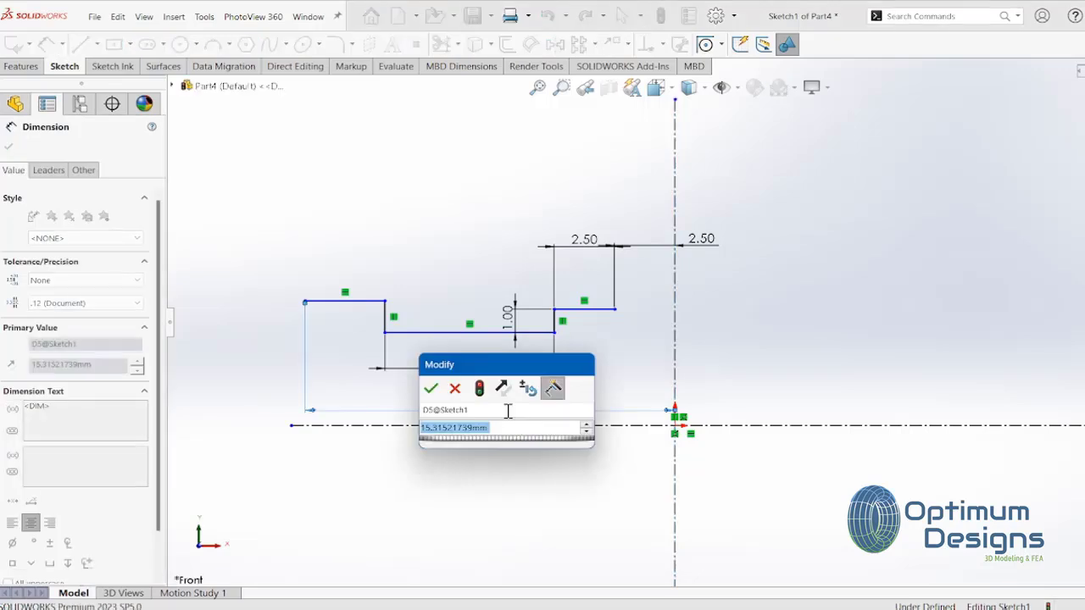
pyautogui.write('16')
pyautogui.press('Return')
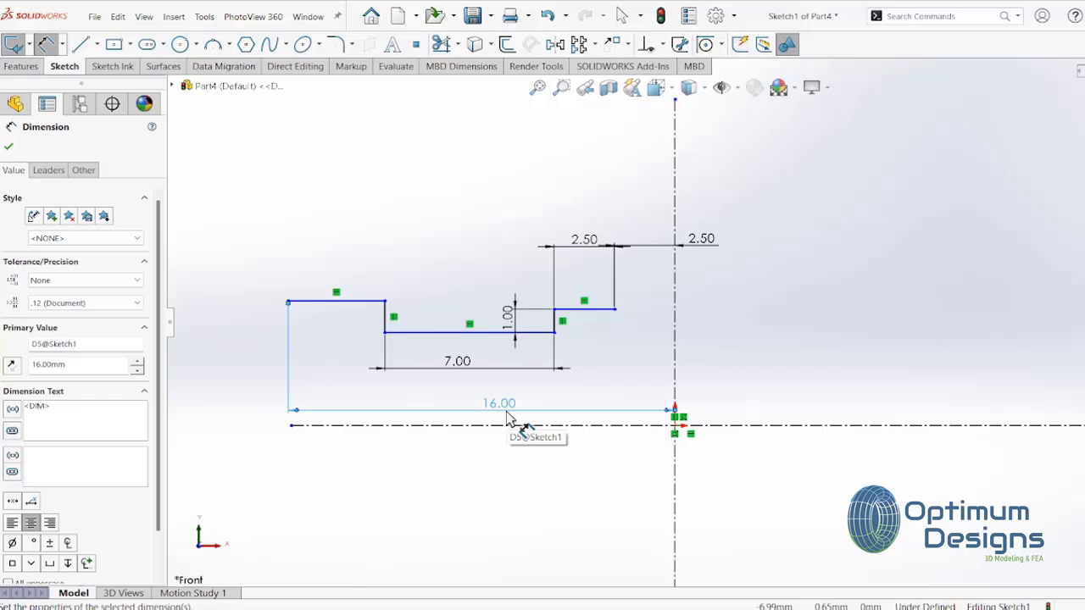
# Mirror the box-selected profile lines about the horizontal centreline
pyautogui.click(555, 44)
pyautogui.moveTo(243, 385); pyautogui.dragTo(644, 270)
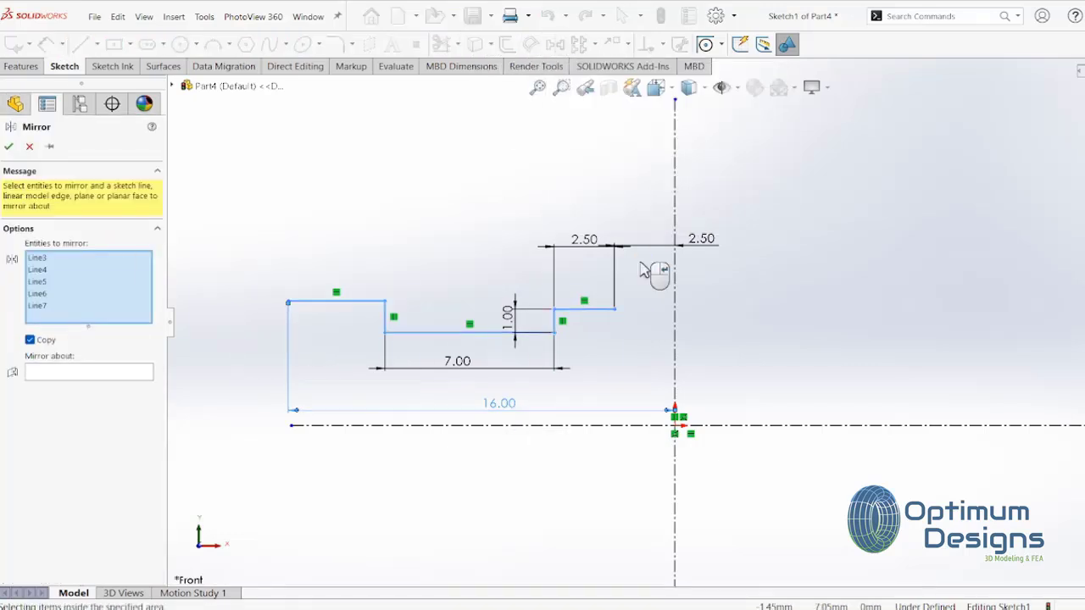
pyautogui.click(135, 370)
pyautogui.click(443, 426)
pyautogui.rightClick(442, 428)
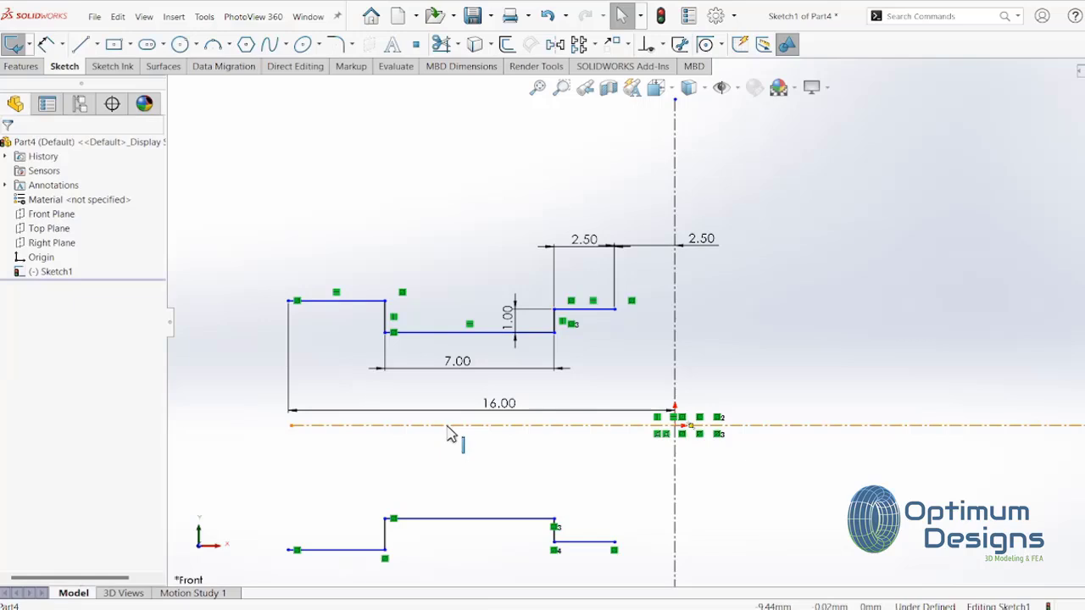
# Draw a tall narrow strip of lines running down from the step
pyautogui.click(82, 44)
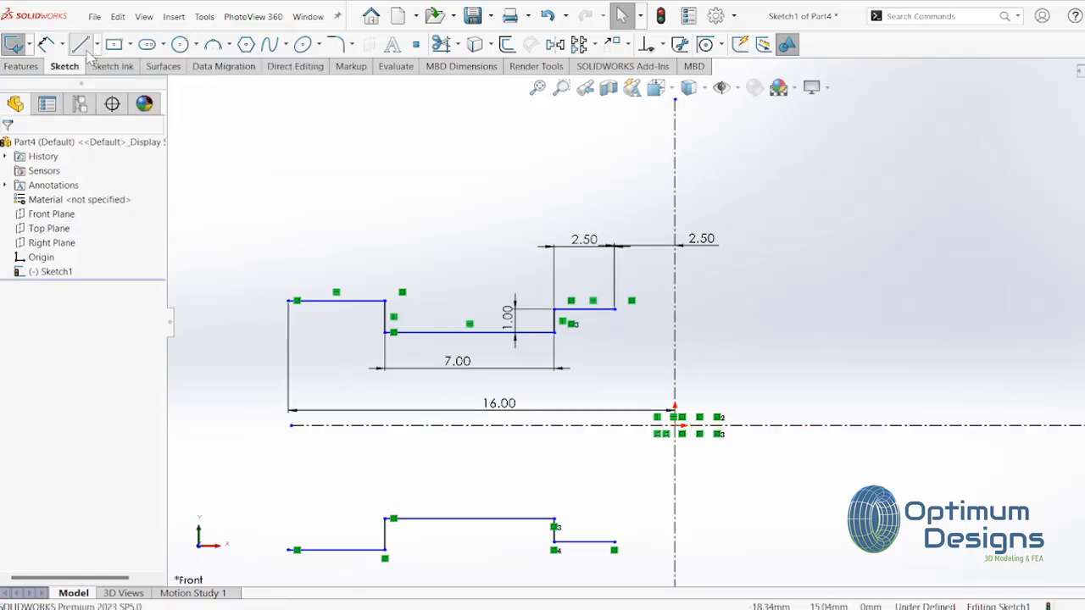
pyautogui.click(615, 309)
pyautogui.scroll(2, 623, 449)
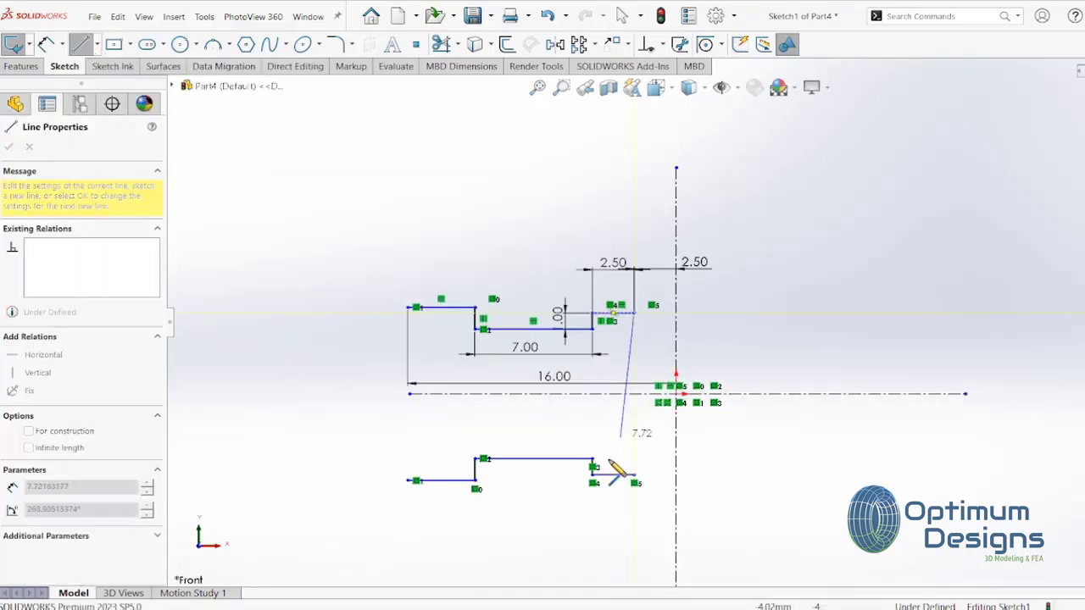
pyautogui.click(648, 527)
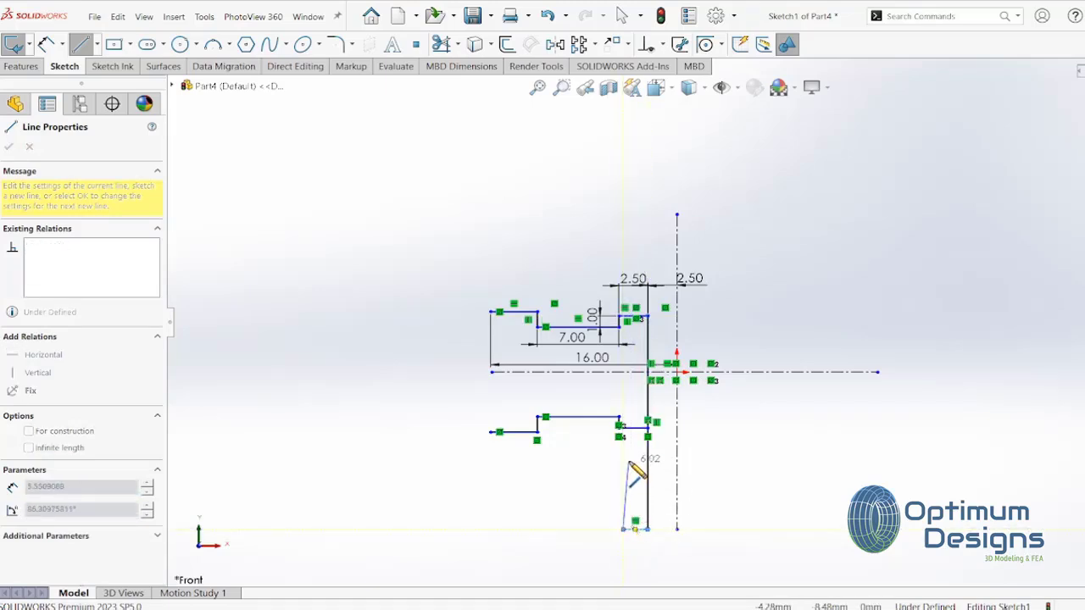
pyautogui.scroll(-3, 640, 466)
pyautogui.click(630, 297)
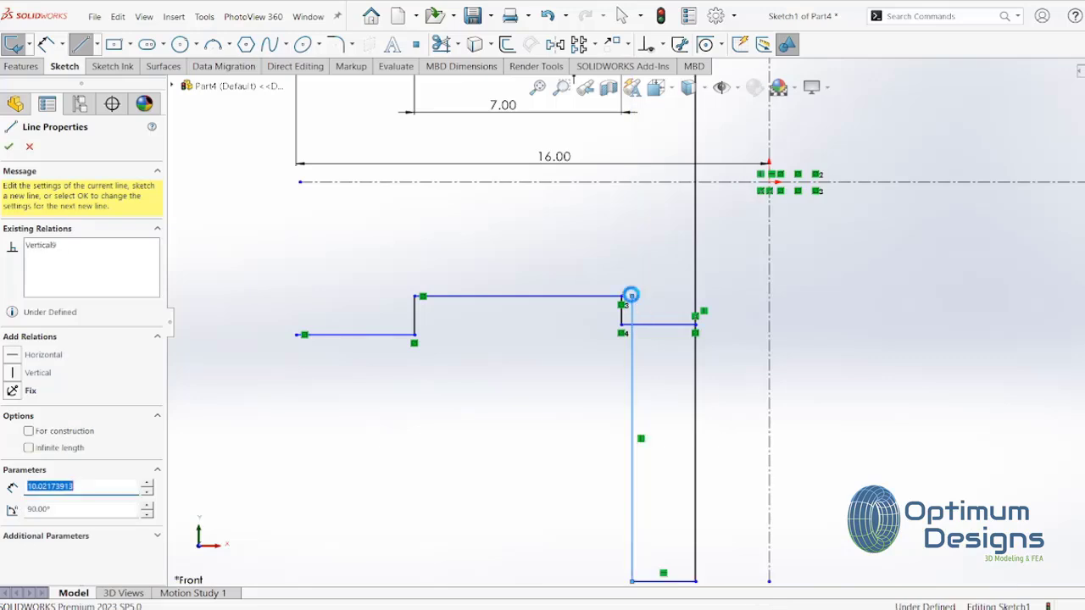
pyautogui.press('Escape')
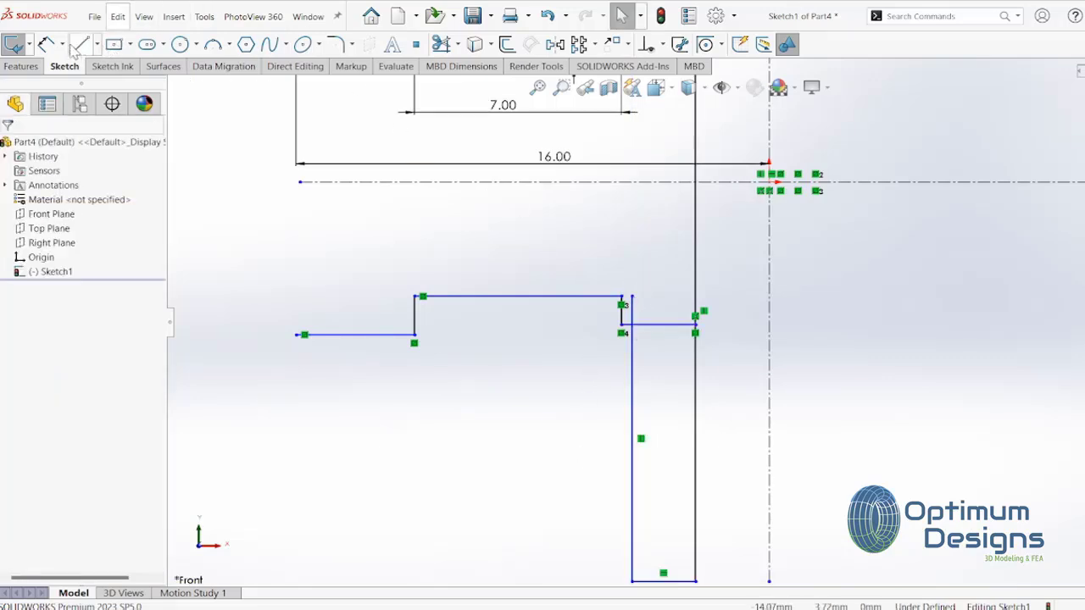
# Dimension the strip's bottom line to 2.0 mm wide
pyautogui.click(46, 44)
pyautogui.click(678, 589)
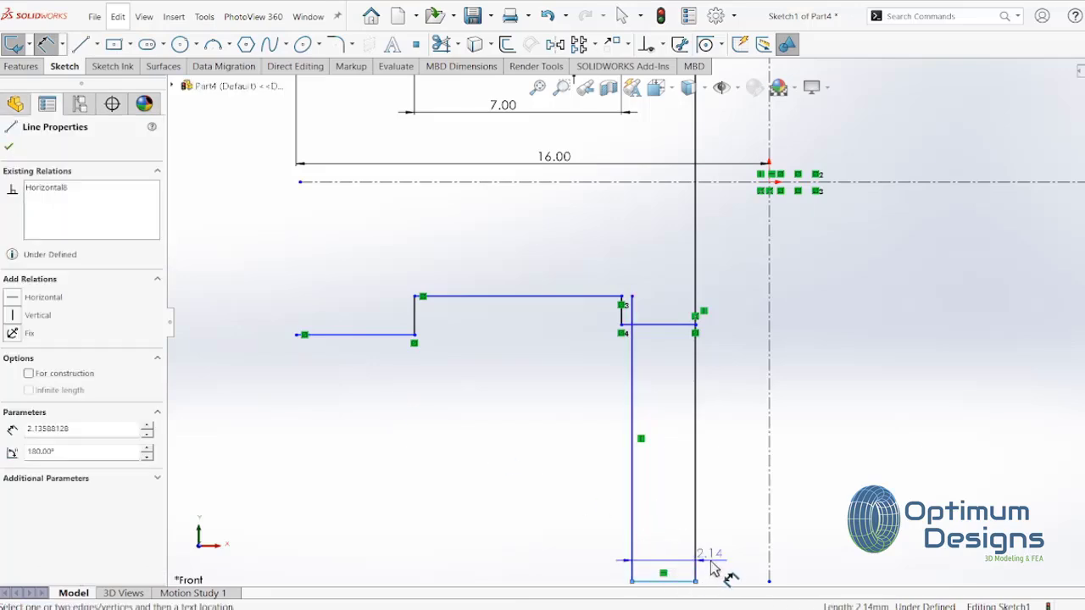
pyautogui.click(738, 554)
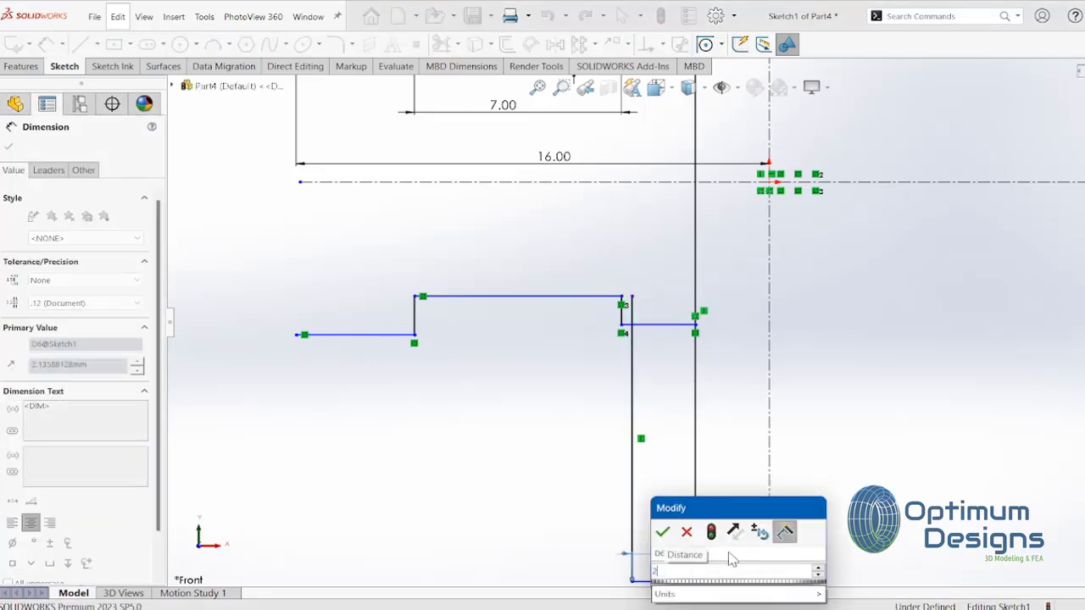
pyautogui.write('2.0')
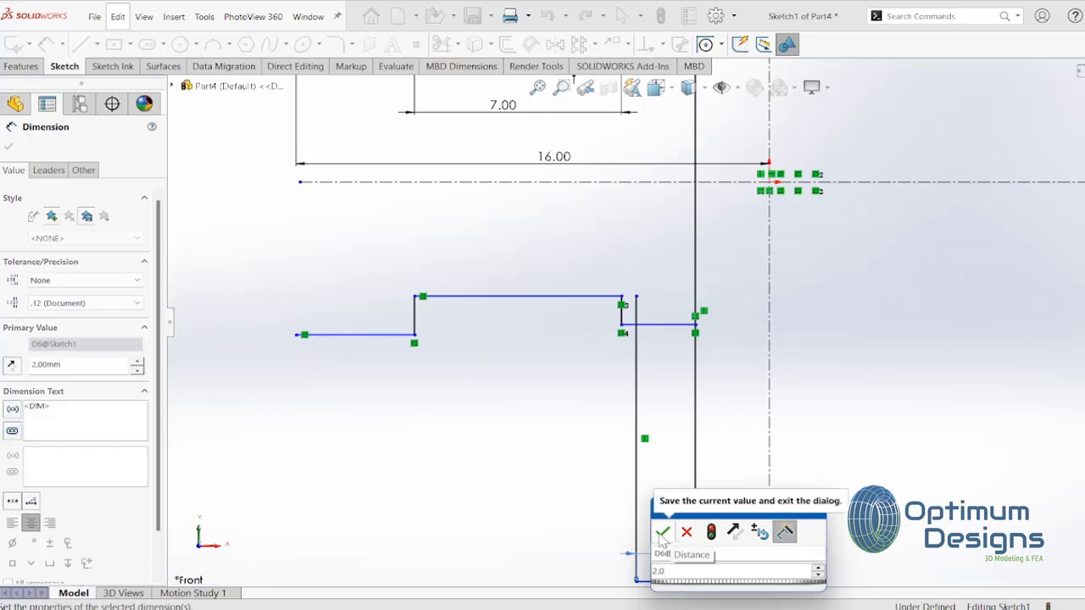
pyautogui.click(663, 531)
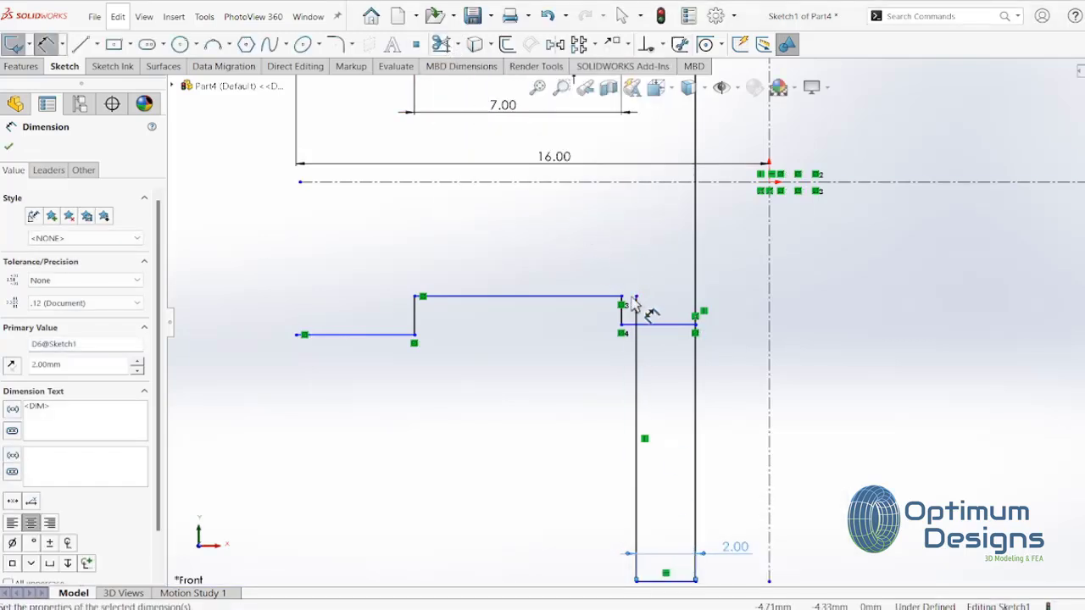
pyautogui.click(441, 44)
pyautogui.scroll(-2, 653, 310)
# Trim away the leftover line segment beside the step
pyautogui.scroll(-2, 652, 310)
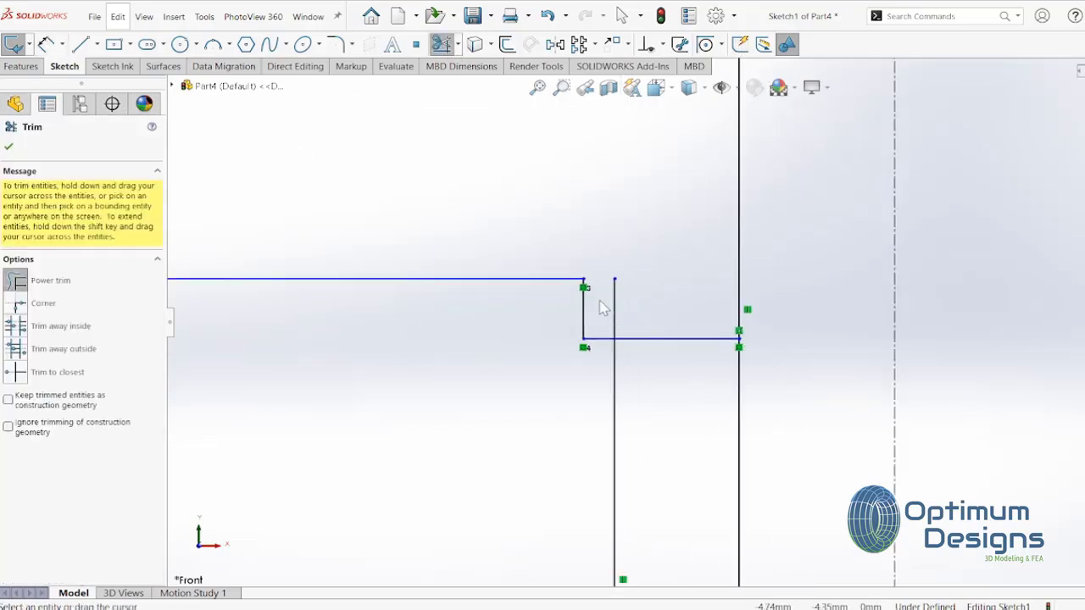
pyautogui.moveTo(641, 333); pyautogui.dragTo(649, 344)
pyautogui.scroll(2, 649, 346)
pyautogui.scroll(1, 661, 373)
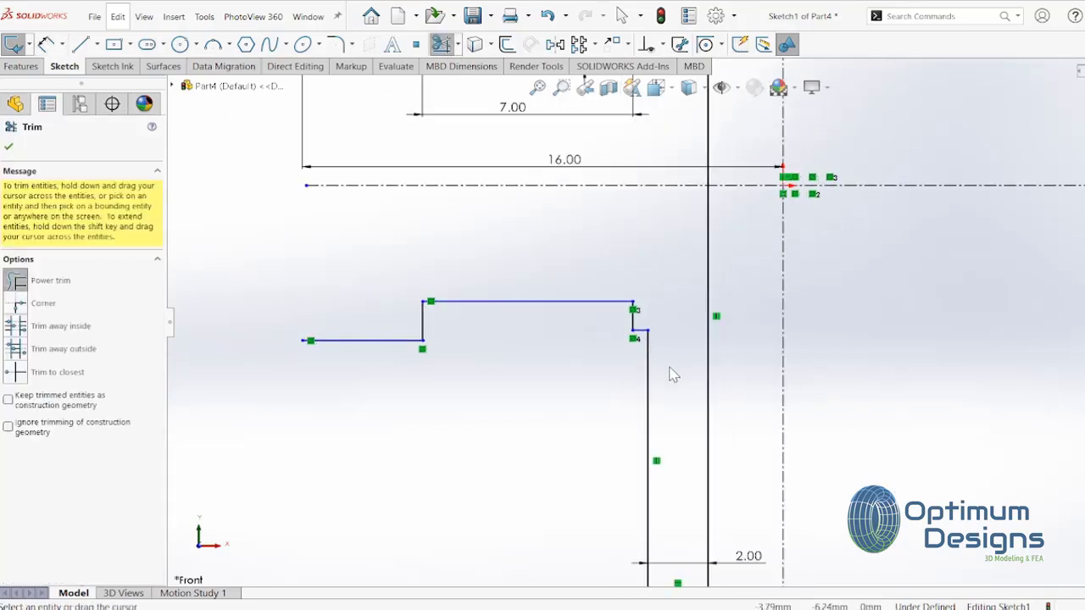
pyautogui.scroll(1, 678, 403)
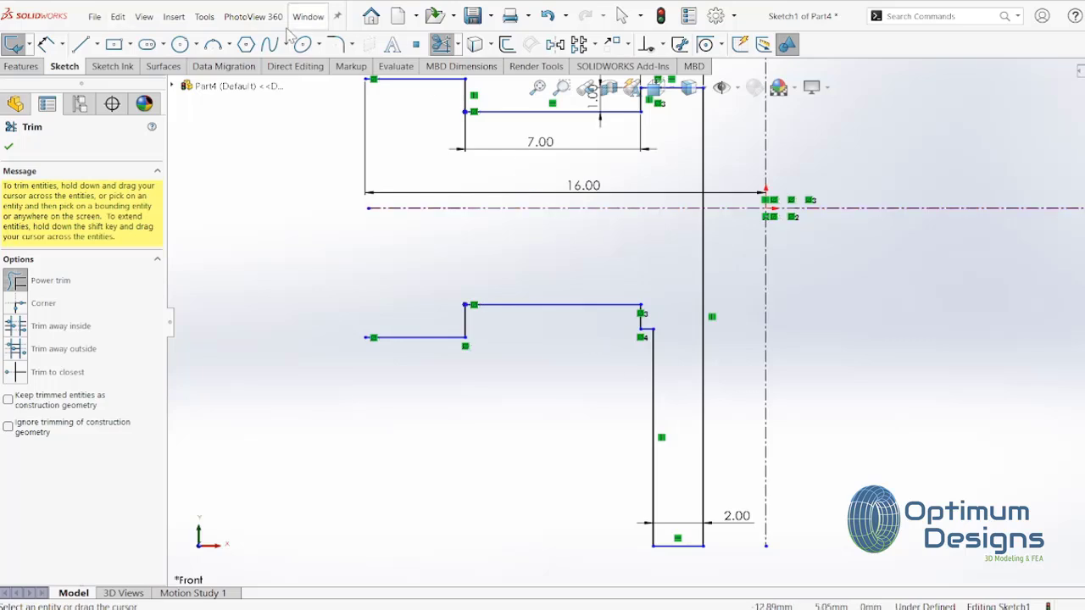
pyautogui.click(46, 44)
pyautogui.scroll(2, 733, 176)
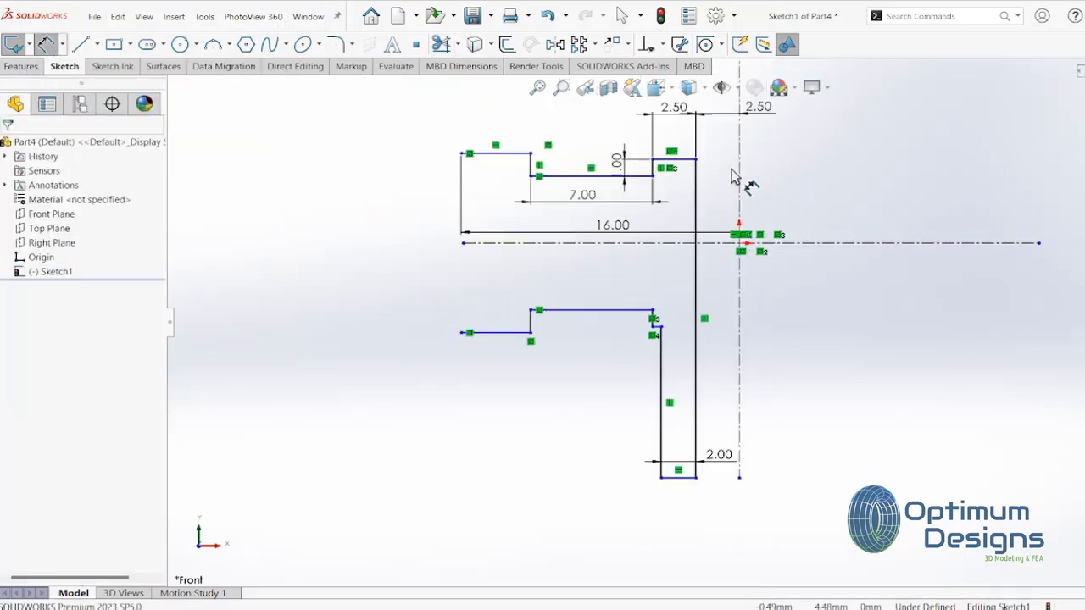
# Dimension the strip's overall height to 13 mm
pyautogui.click(698, 162)
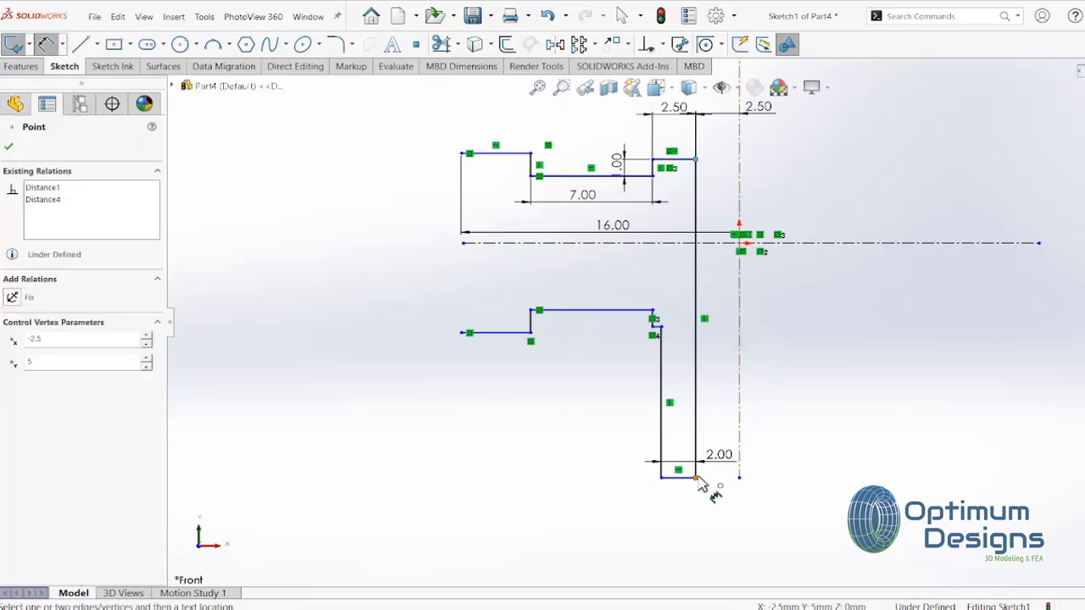
pyautogui.click(695, 477)
pyautogui.click(815, 390)
pyautogui.write('13')
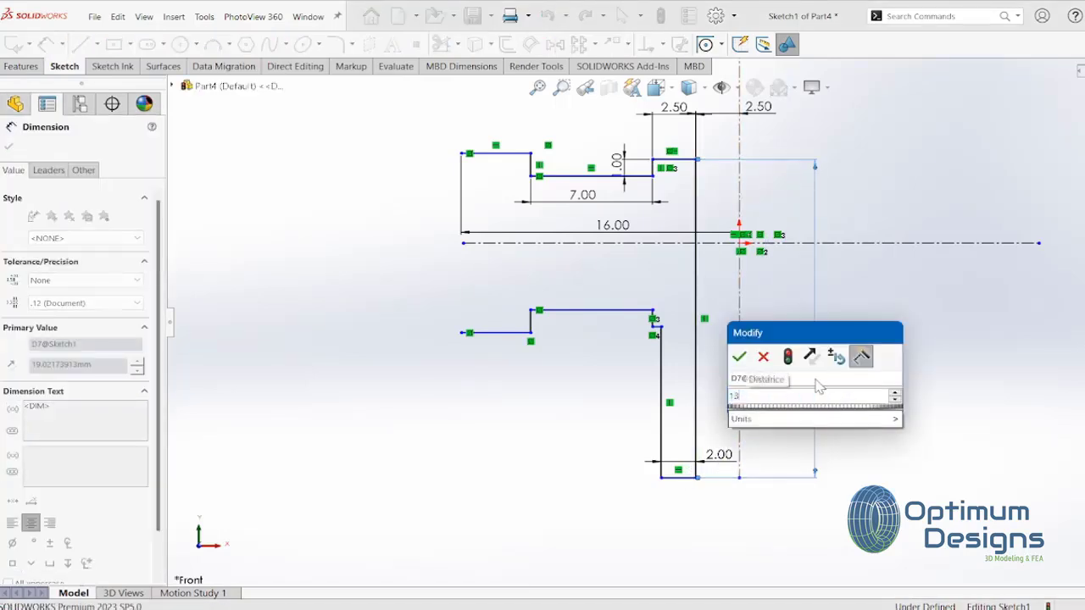
pyautogui.write('.0')
pyautogui.click(745, 356)
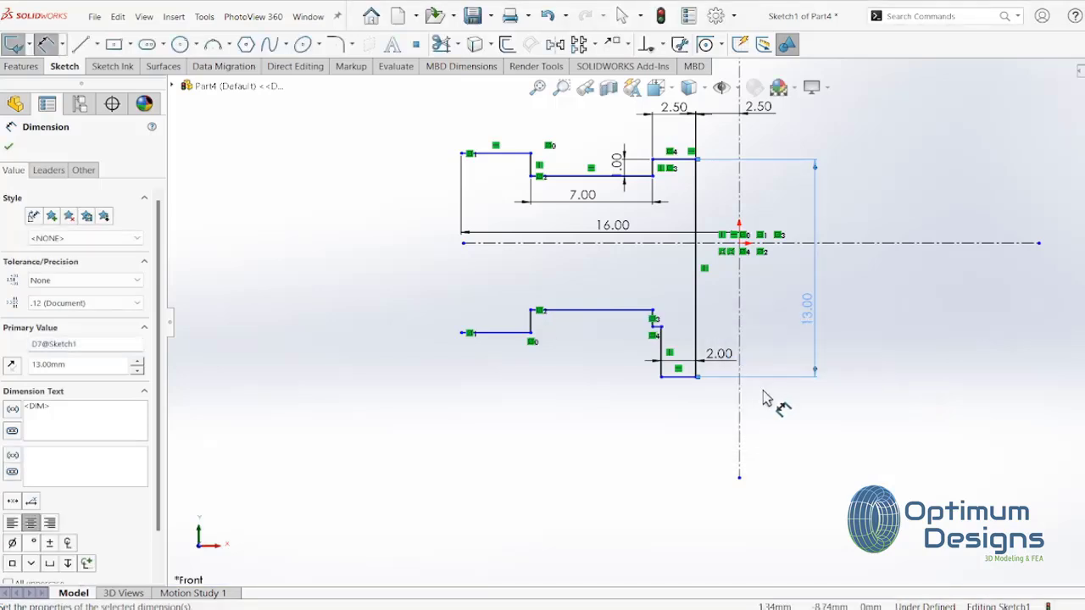
# Set the step's top corner 4 mm from the horizontal centreline
pyautogui.click(695, 161)
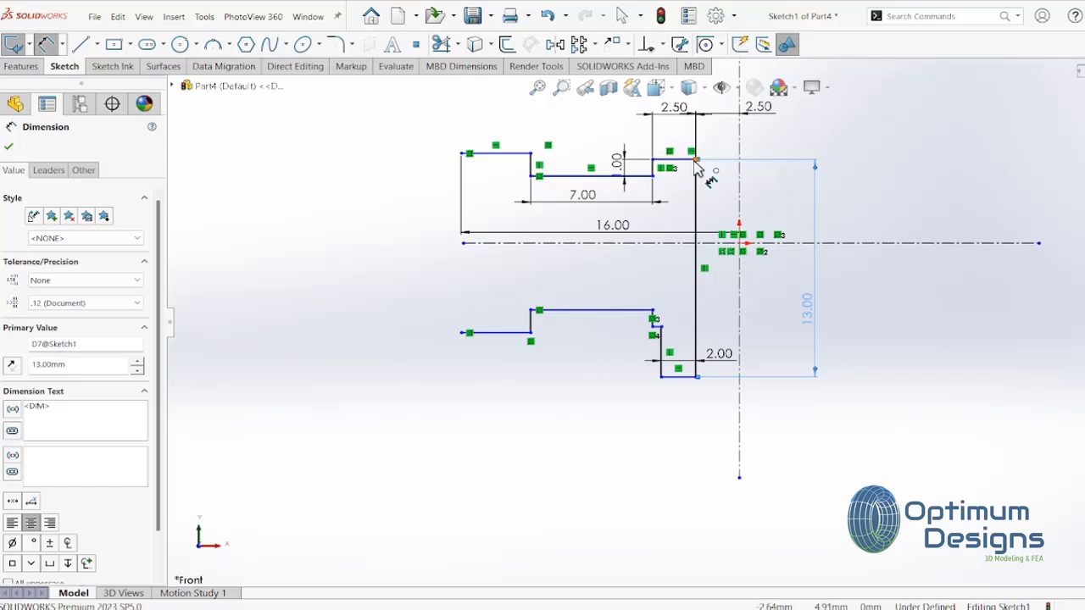
pyautogui.click(713, 244)
pyautogui.click(792, 207)
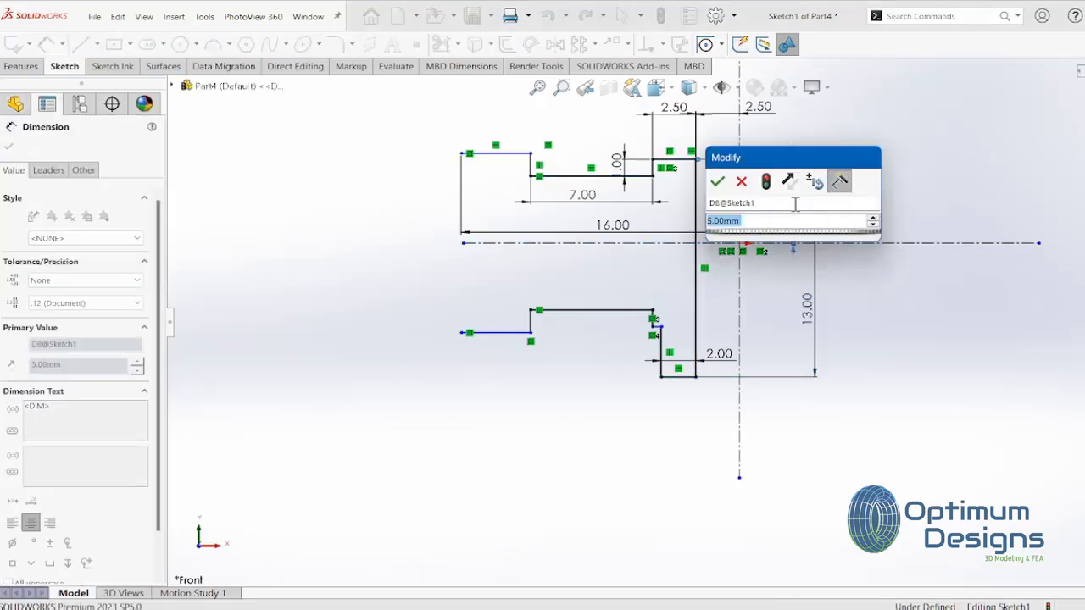
pyautogui.write('4')
pyautogui.click(717, 181)
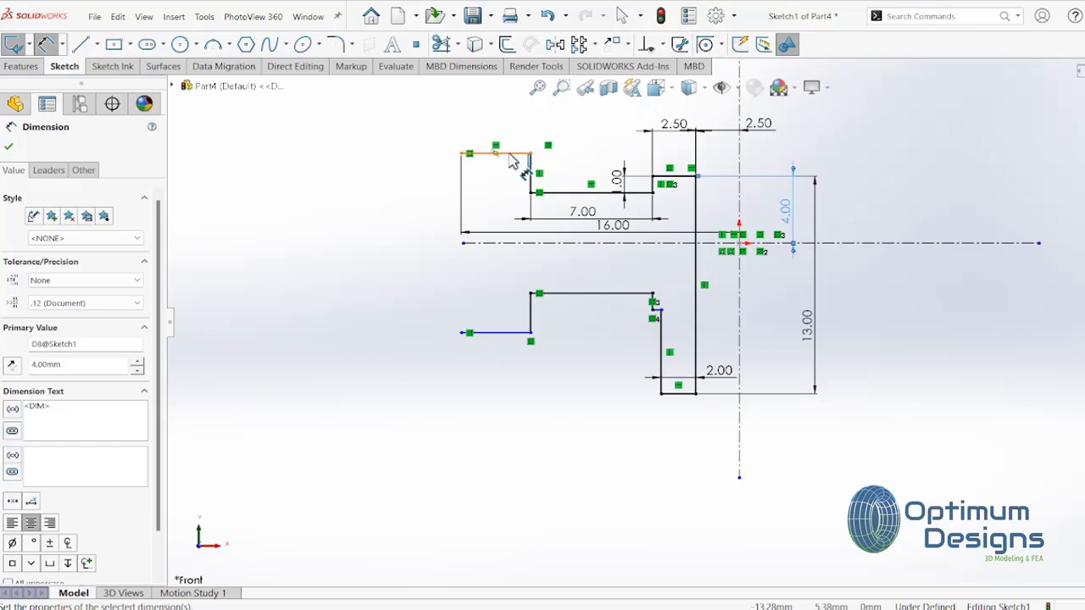
# Add a driven 4.00 reference length to the top left line
pyautogui.click(509, 155)
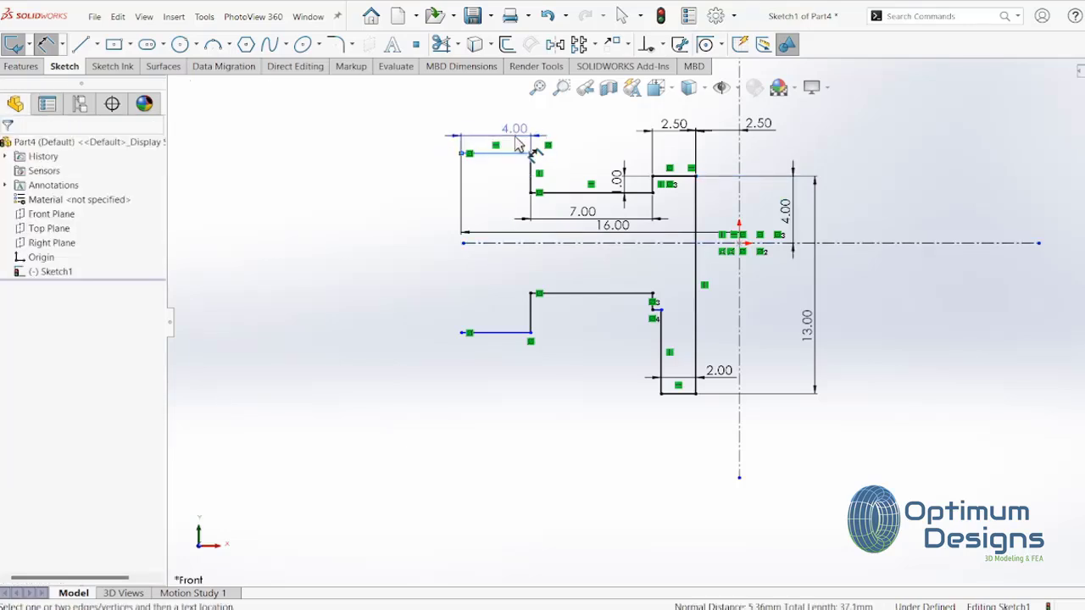
pyautogui.click(518, 145)
pyautogui.press('Return')
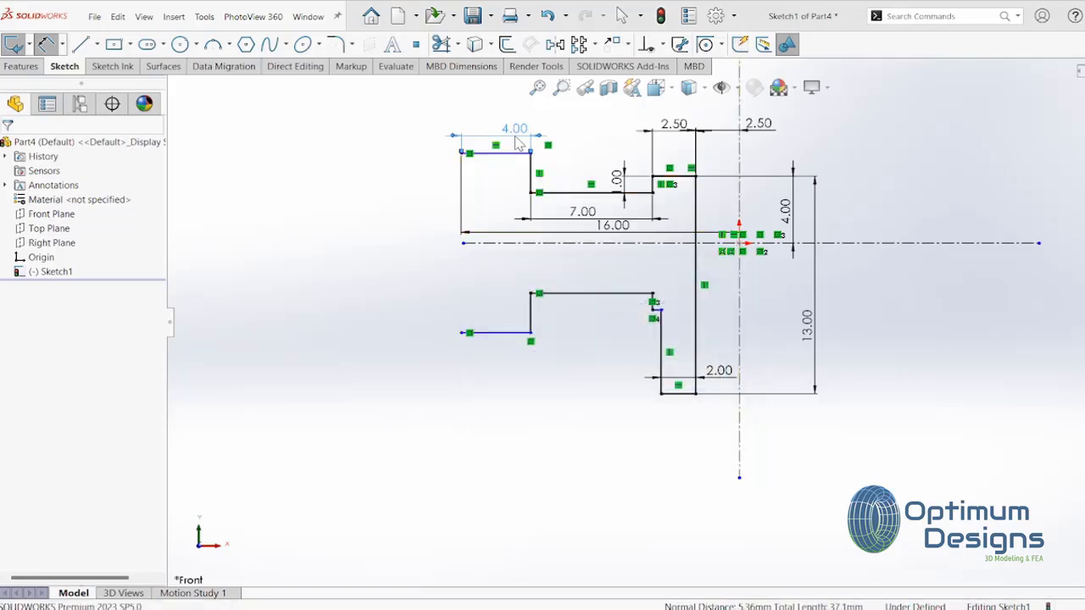
pyautogui.press('Escape')
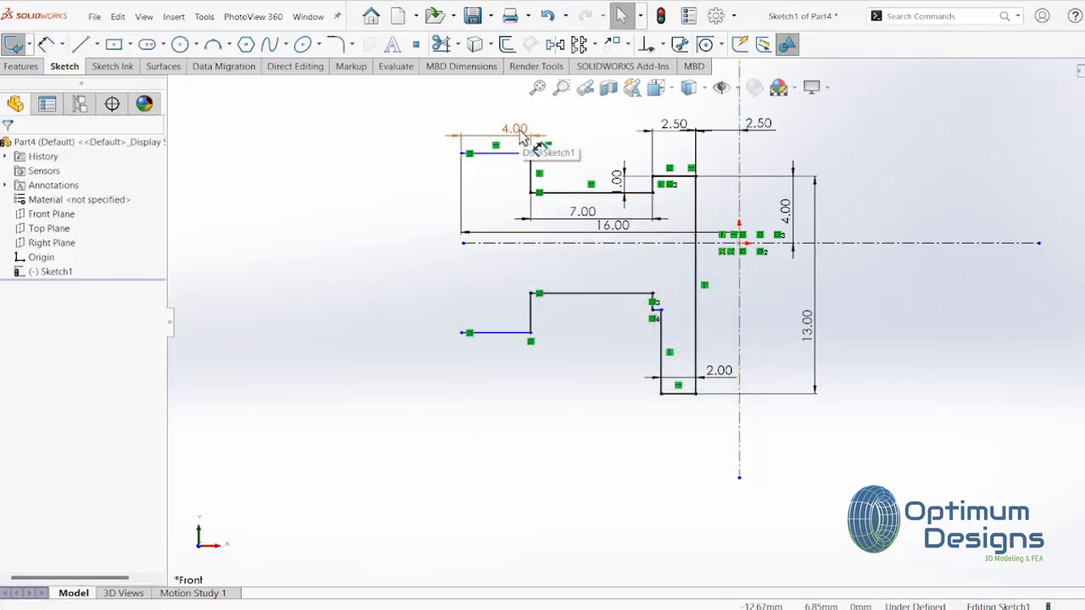
pyautogui.click(517, 132)
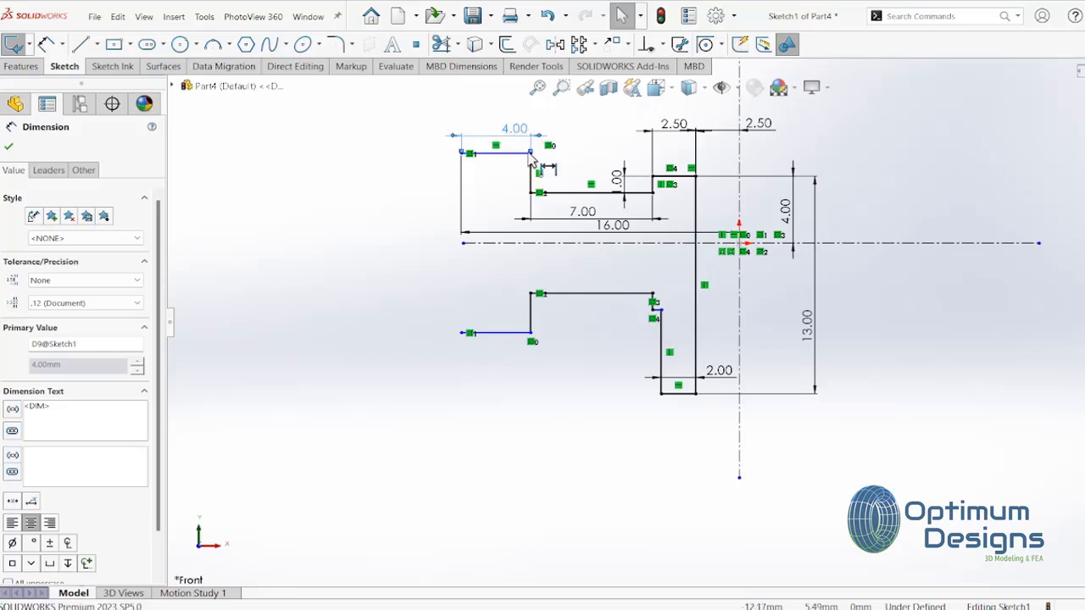
pyautogui.press('Escape')
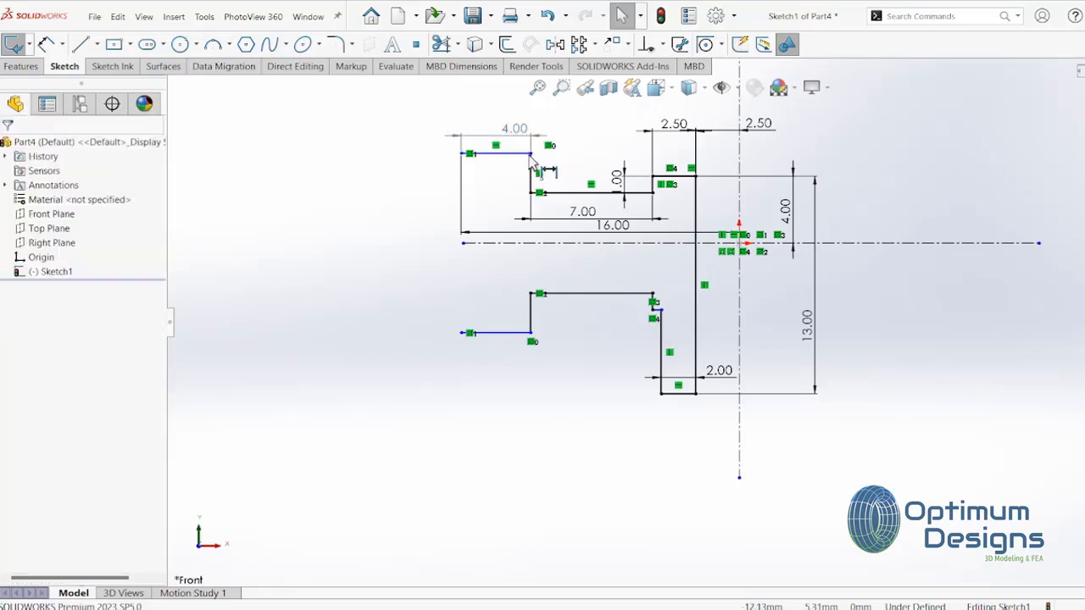
# Make two step corner points horizontal and move the 1.00 dimension somewhere clearer
pyautogui.click(530, 155)
pyautogui.keyDown('ctrl'); pyautogui.click(654, 188); pyautogui.keyUp('ctrl')
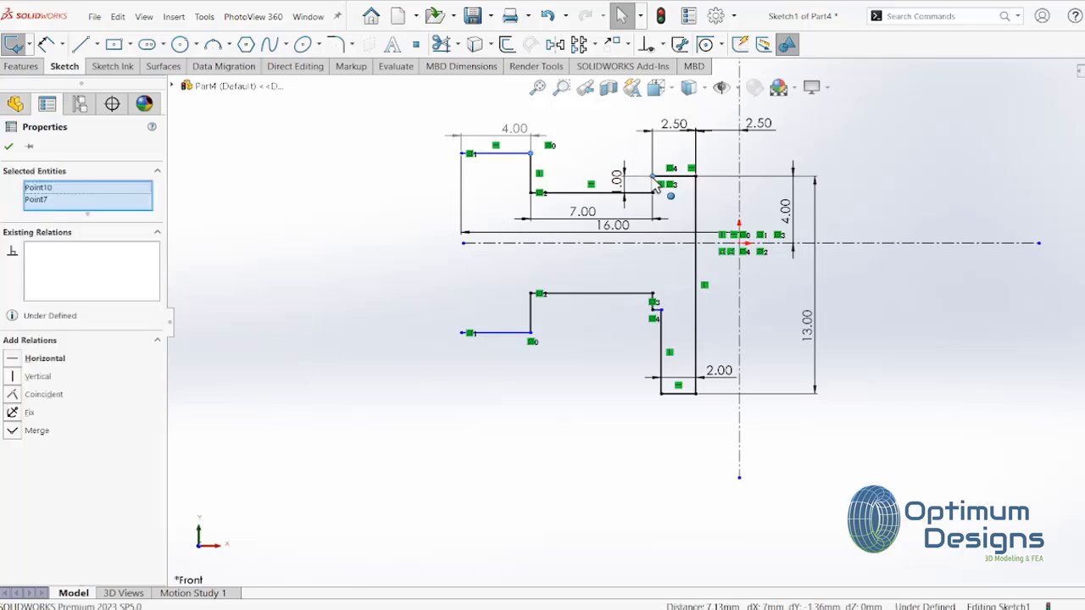
pyautogui.click(12, 360)
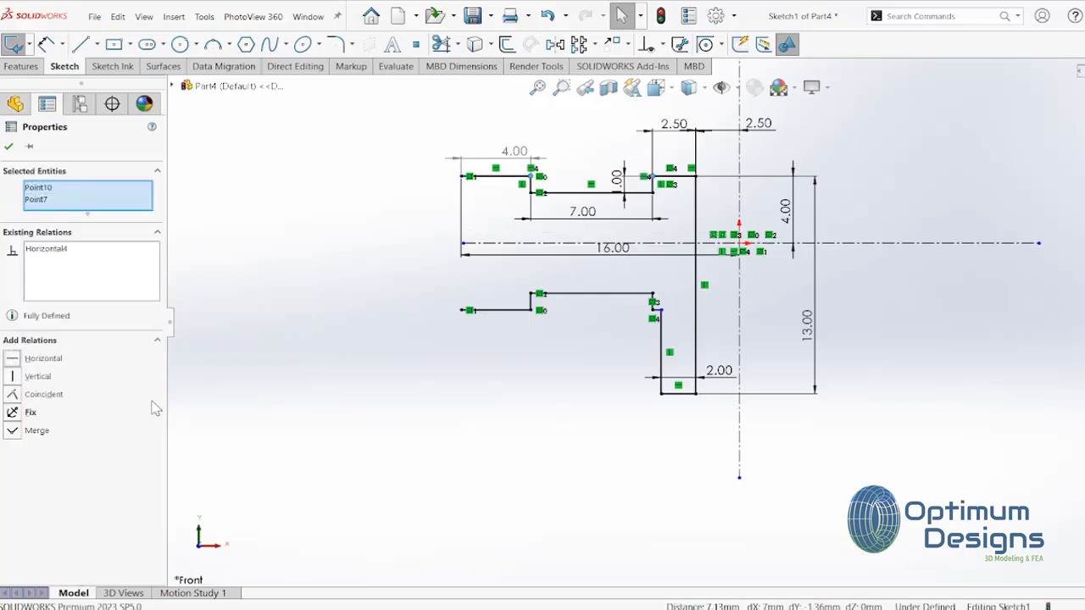
pyautogui.press('Escape')
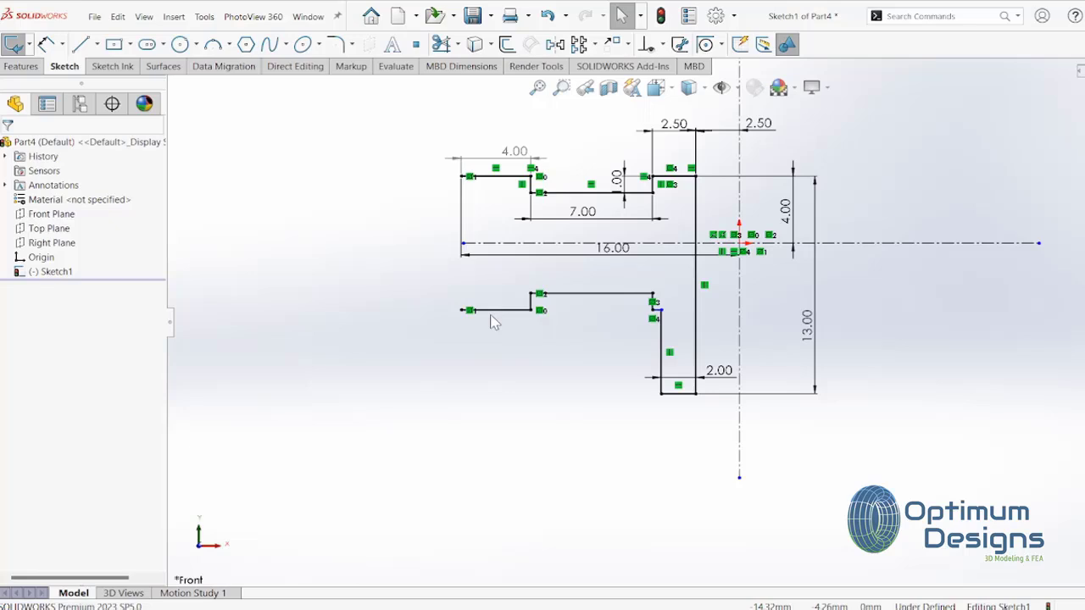
pyautogui.moveTo(617, 178); pyautogui.dragTo(606, 161)
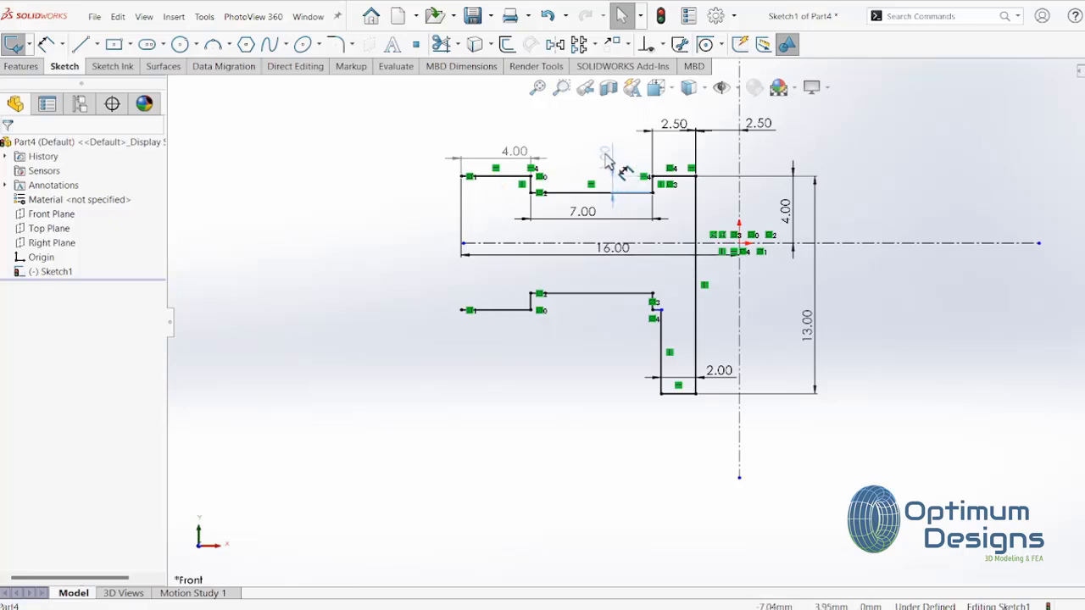
pyautogui.click(606, 159)
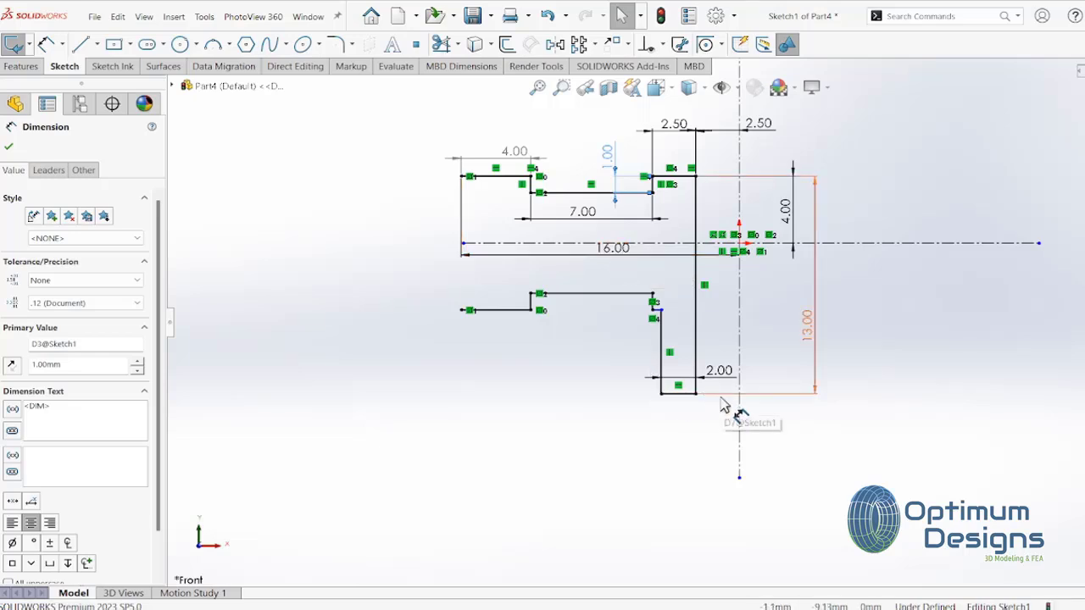
pyautogui.click(20, 66)
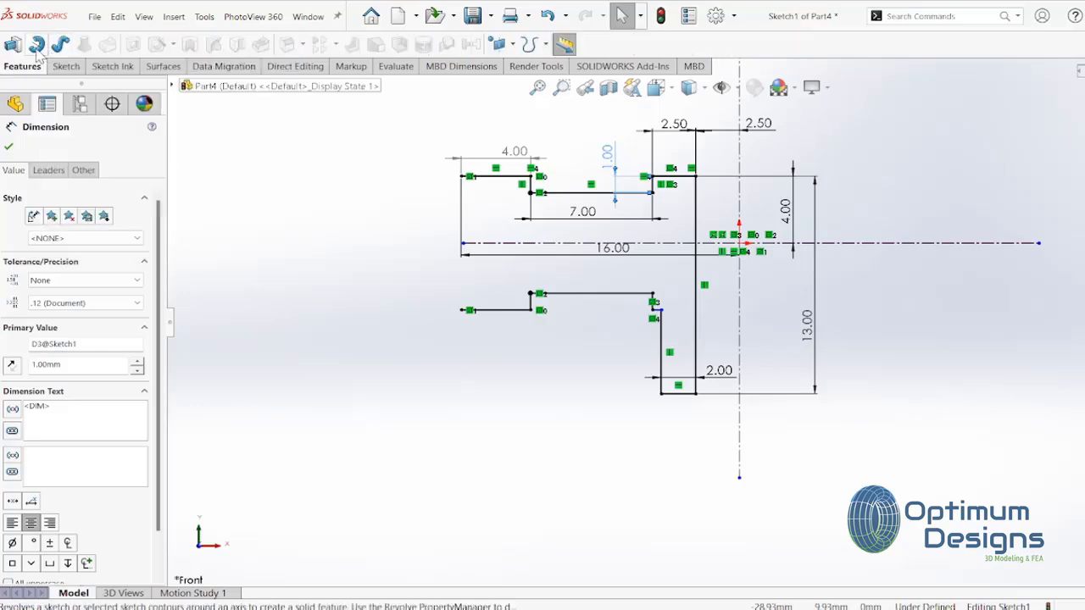
pyautogui.click(36, 47)
pyautogui.click(623, 324)
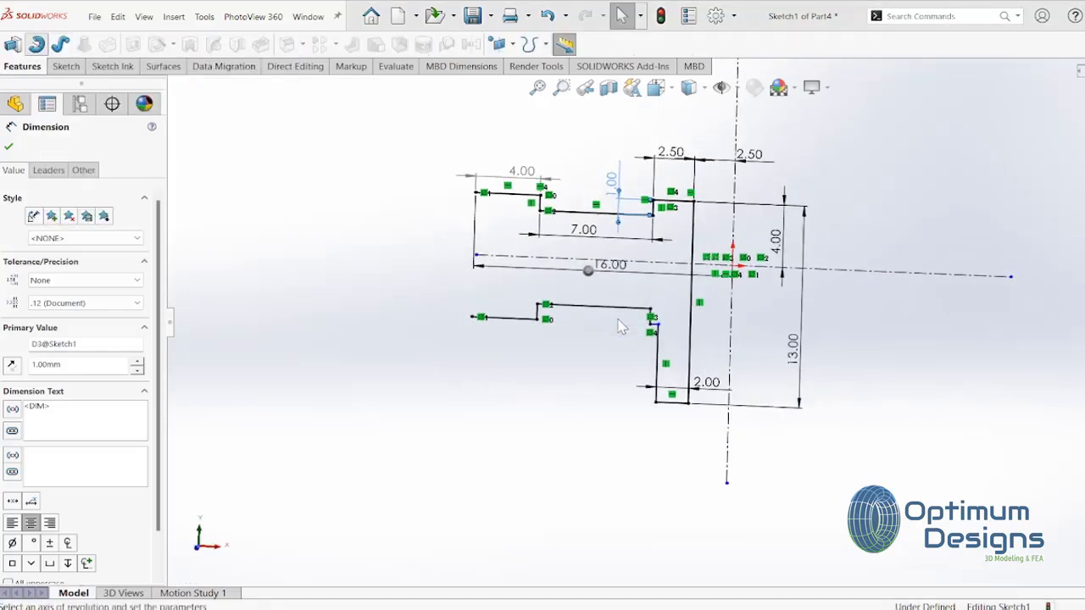
pyautogui.click(672, 415)
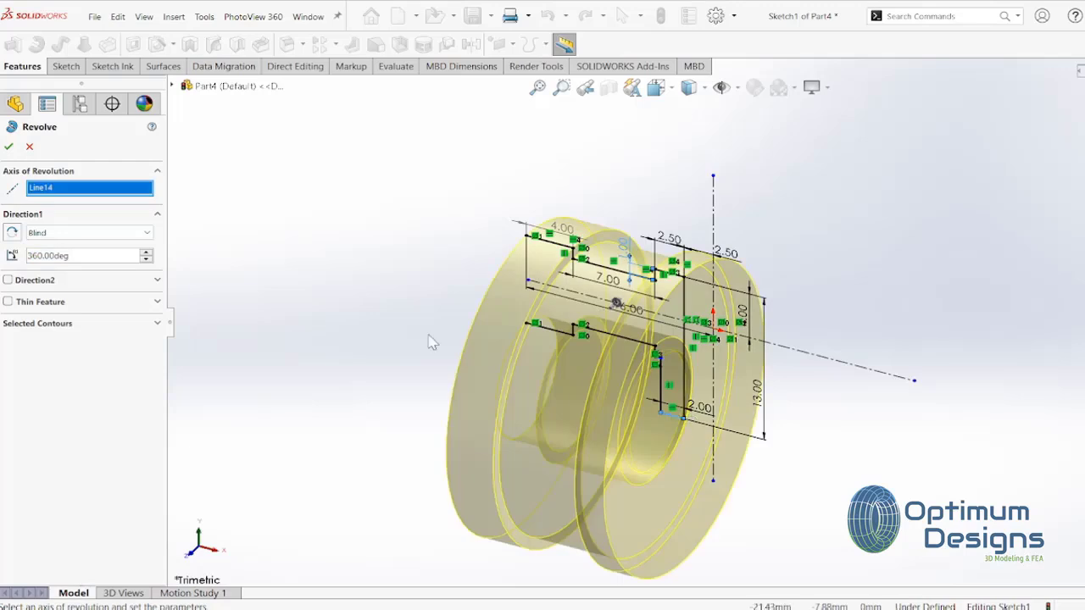
pyautogui.click(29, 147)
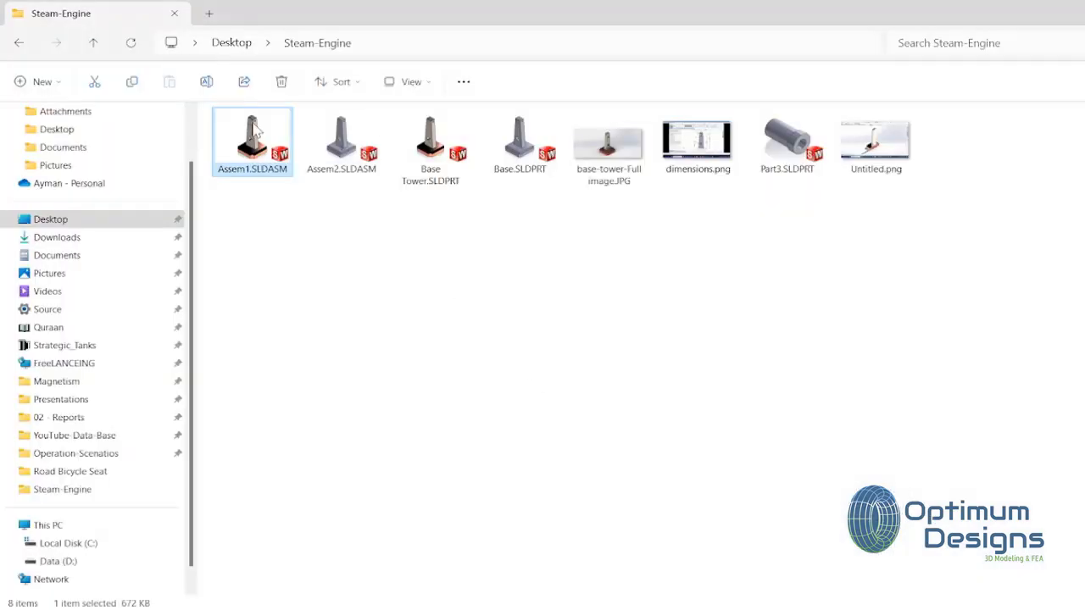
# Browse FreeLANCEING > Data_Base > SolidWorks-Full Data > SolidProfessor > YouTube-Data-Base and open Tutorial 042
pyautogui.click(208, 14)
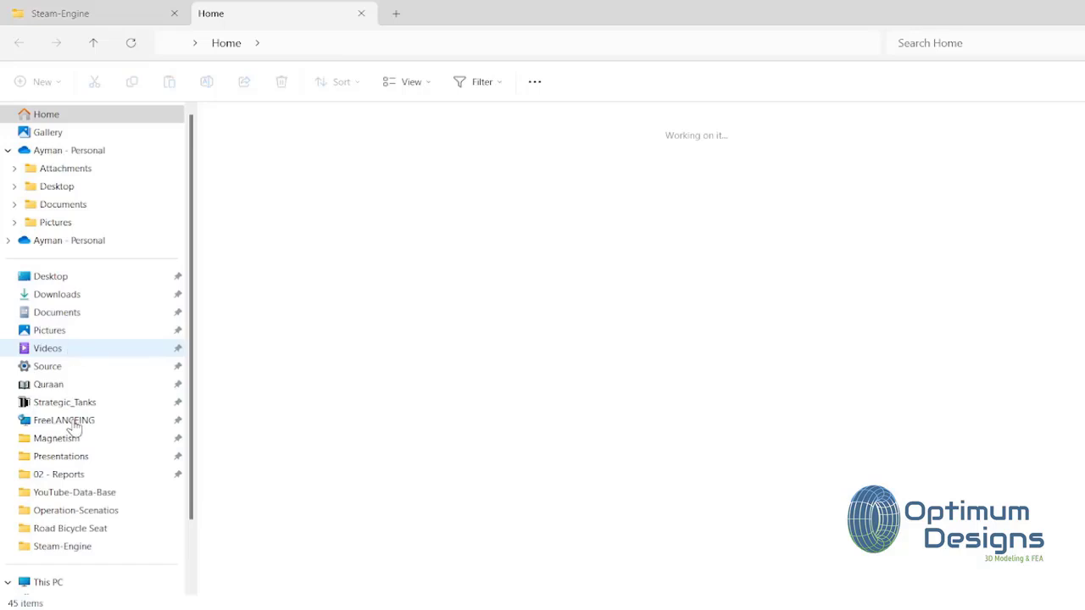
pyautogui.click(73, 421)
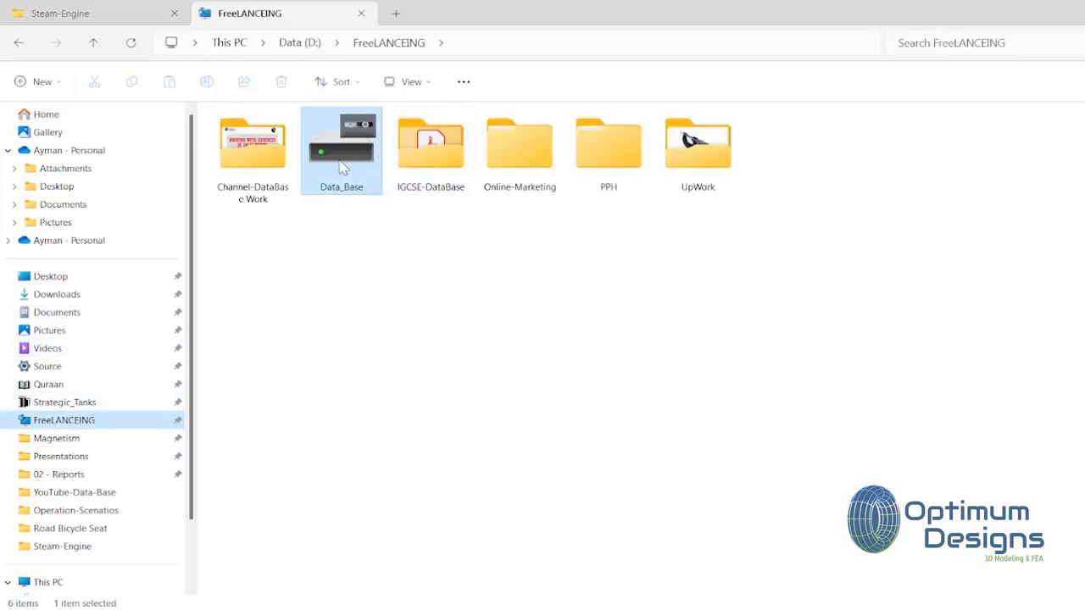
pyautogui.doubleClick(348, 172)
pyautogui.click(639, 164)
pyautogui.doubleClick(640, 164)
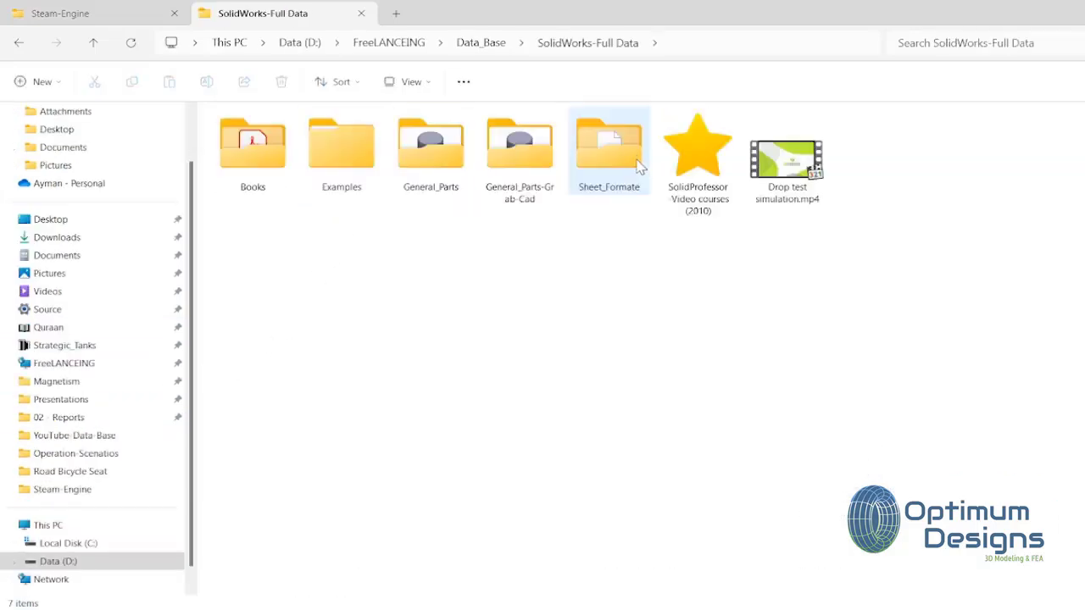
pyautogui.doubleClick(681, 168)
pyautogui.doubleClick(652, 396)
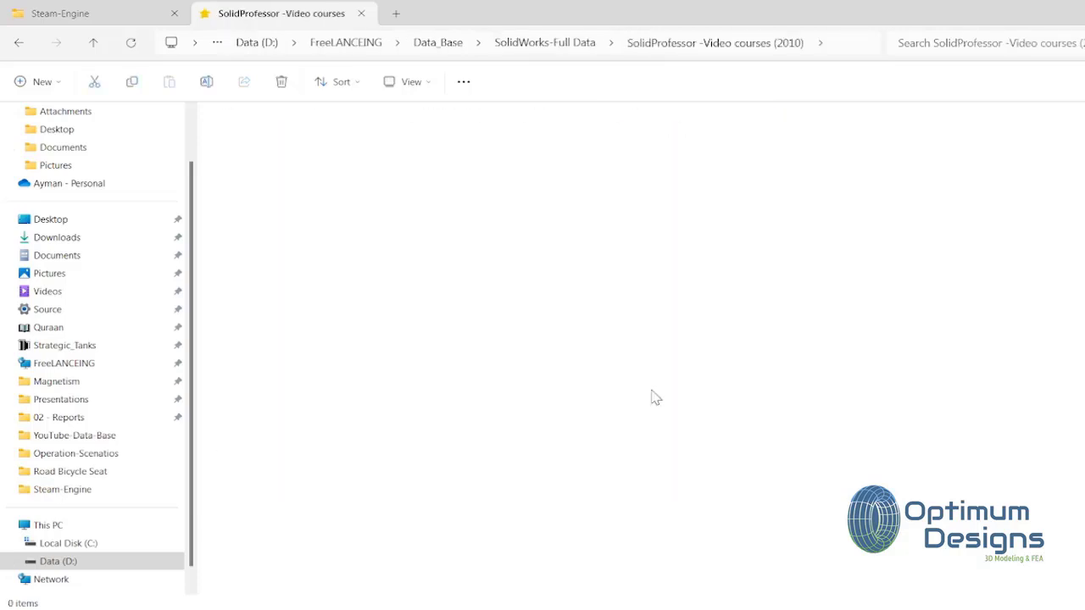
pyautogui.click(695, 304)
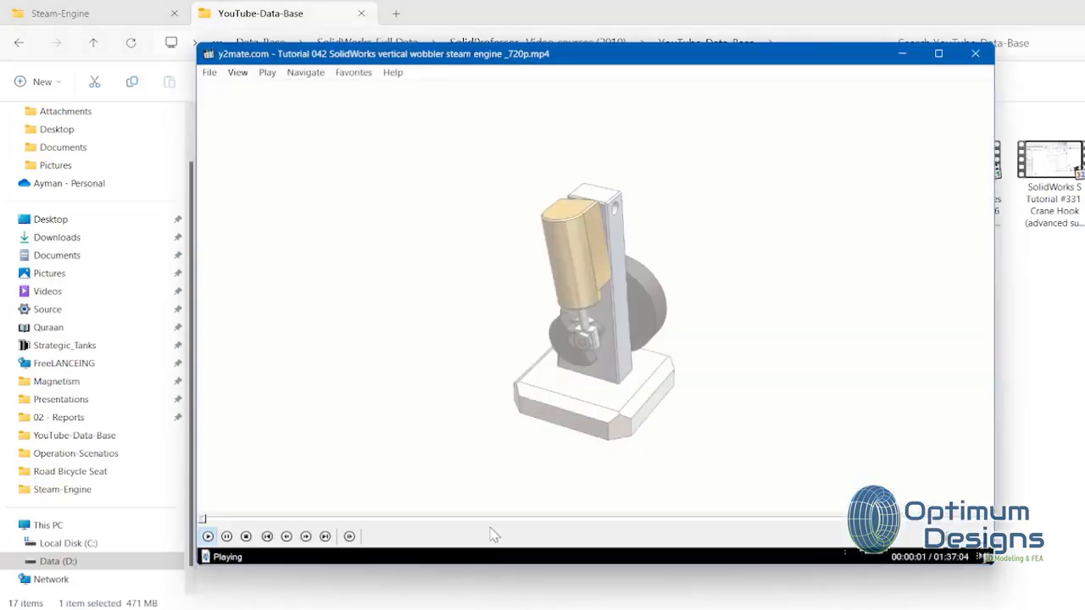
# Scrub the tutorial back to its 0.15 mm sketch chamfer step, around 27:00
pyautogui.click(483, 519)
pyautogui.moveTo(483, 519); pyautogui.dragTo(426, 520)
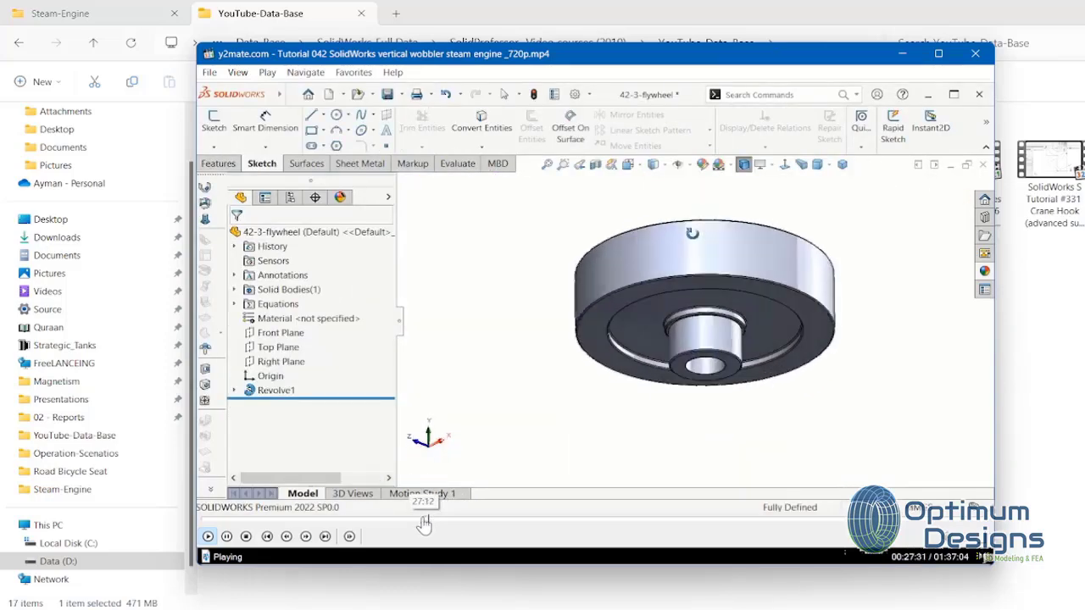
pyautogui.moveTo(426, 519); pyautogui.dragTo(418, 519)
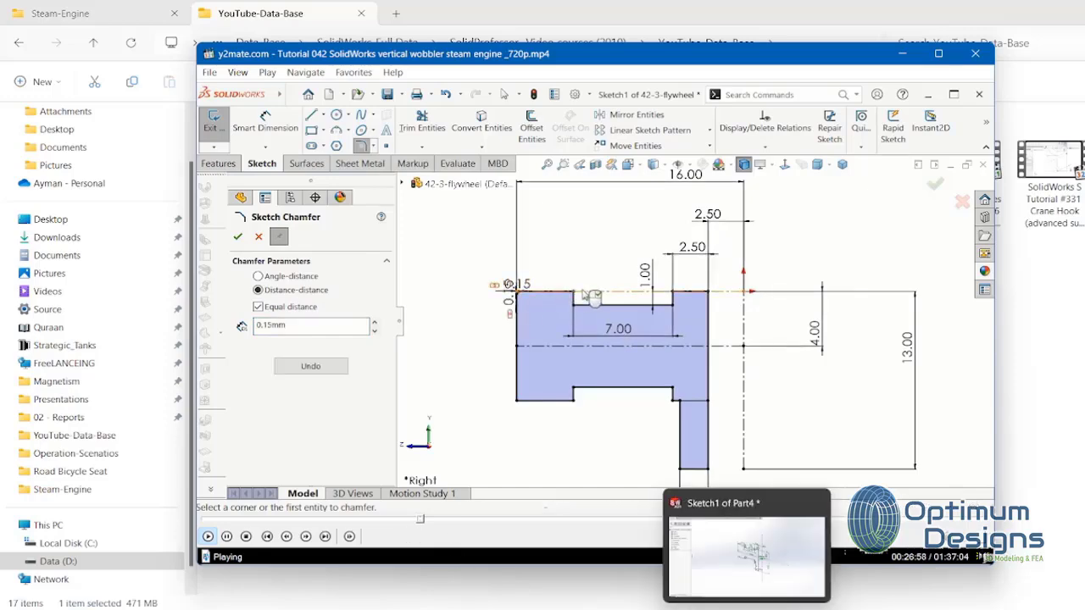
# Minimize the video player to bring the SOLIDWORKS part back into view
pyautogui.click(746, 555)
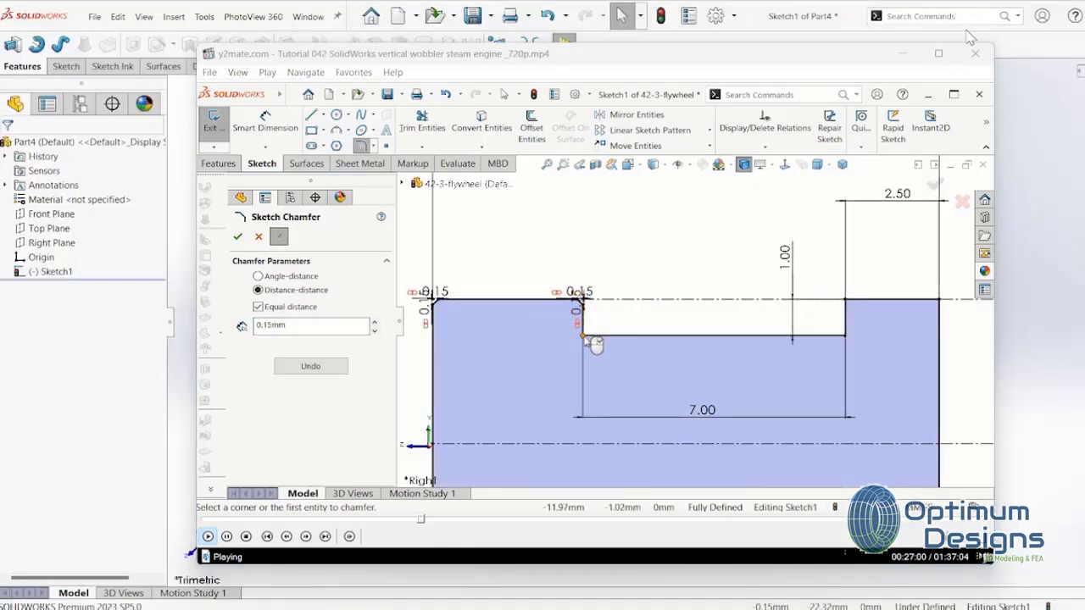
pyautogui.press('space')
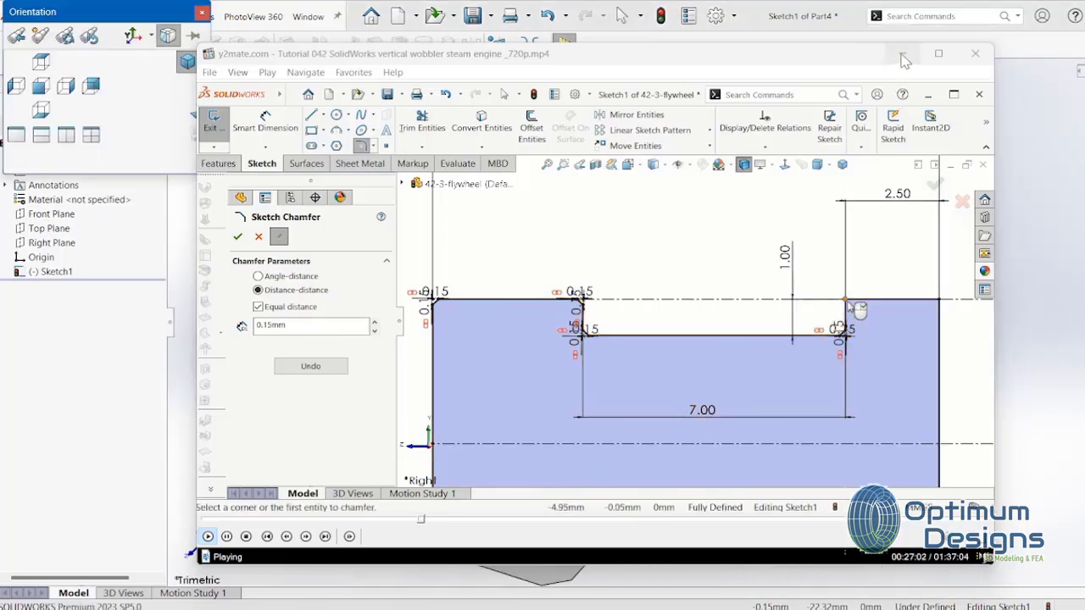
pyautogui.click(905, 61)
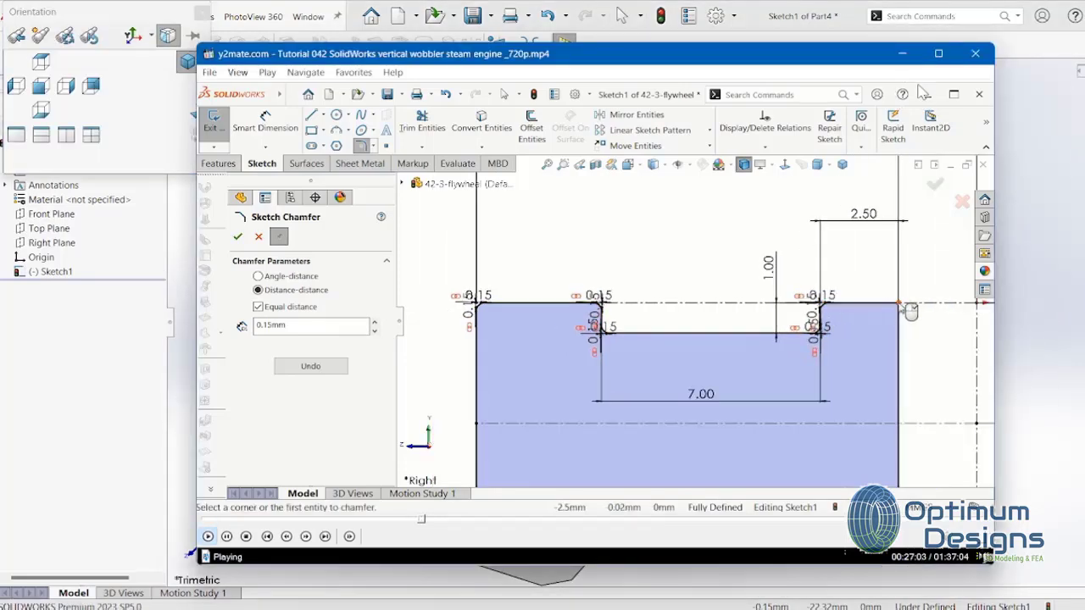
pyautogui.click(902, 55)
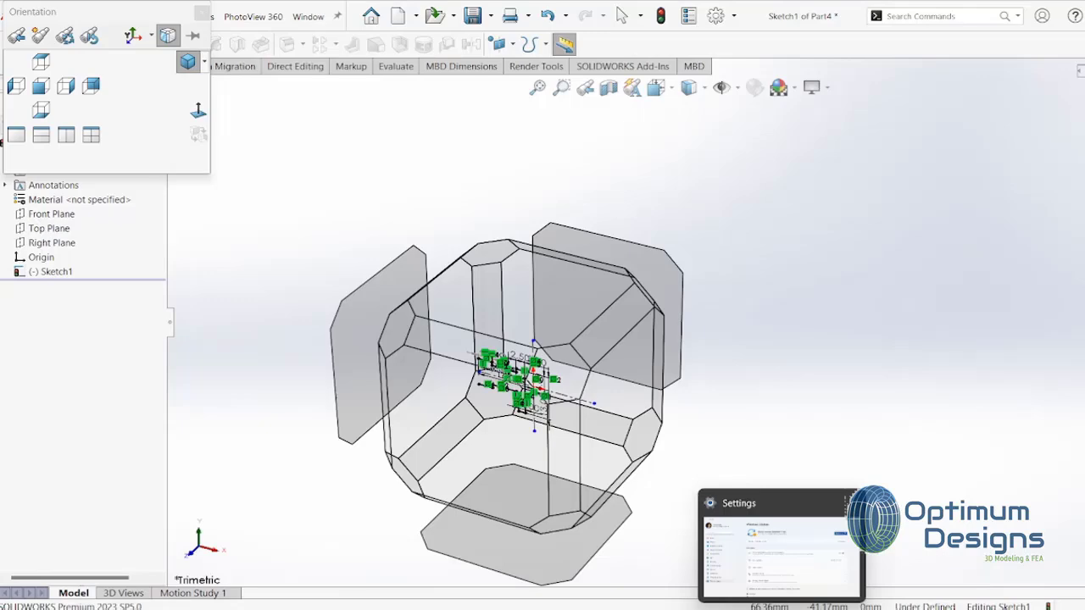
pyautogui.click(781, 608)
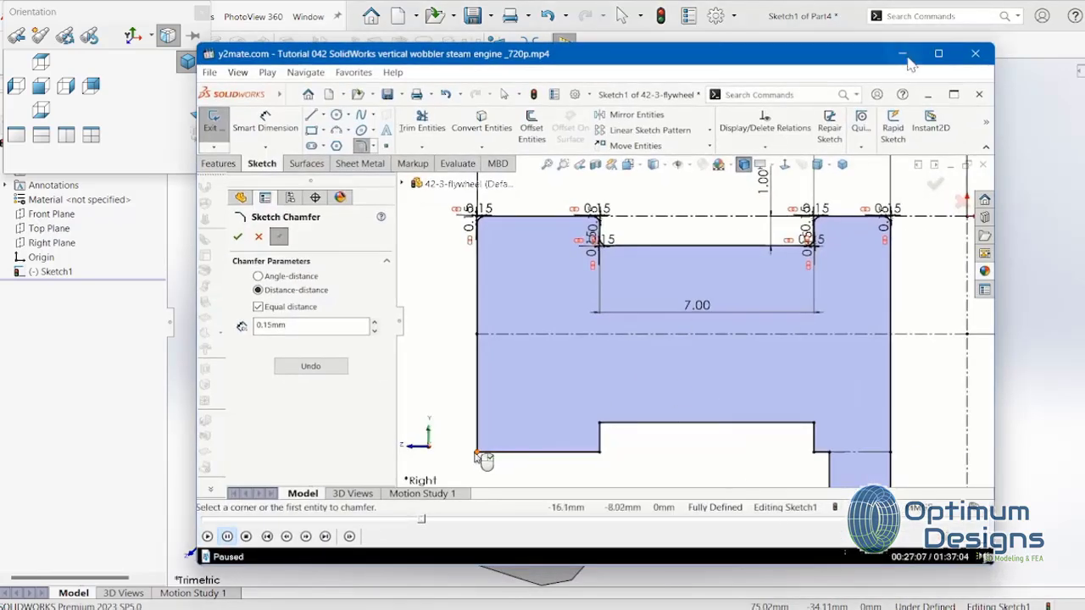
pyautogui.click(902, 55)
# Chamfer the first step's top-left, top-right and inner corners with 0.15 mm equal-distance chamfers
pyautogui.click(485, 432)
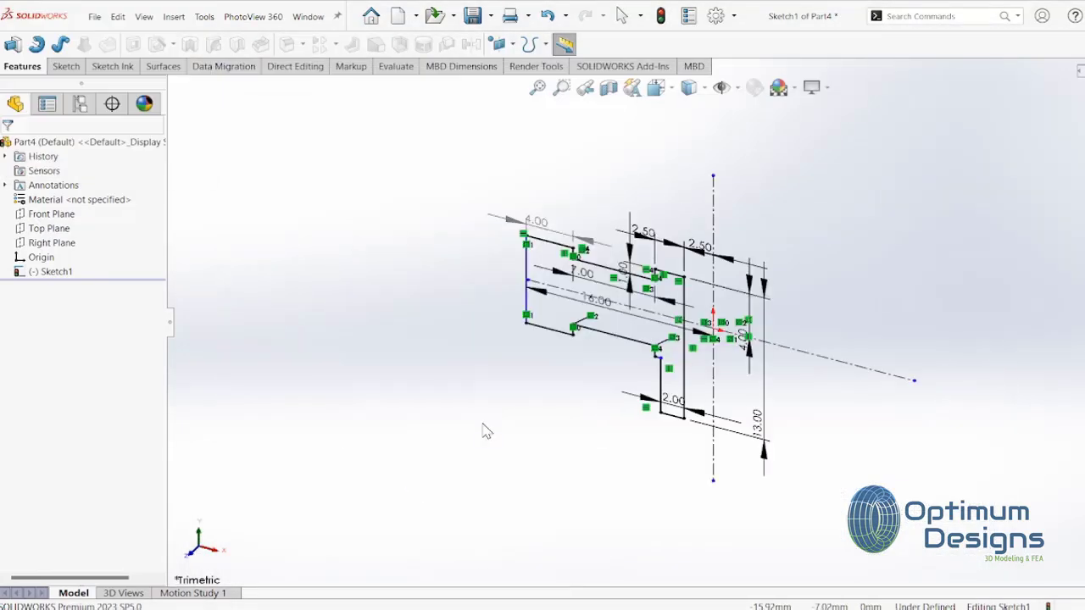
pyautogui.click(64, 66)
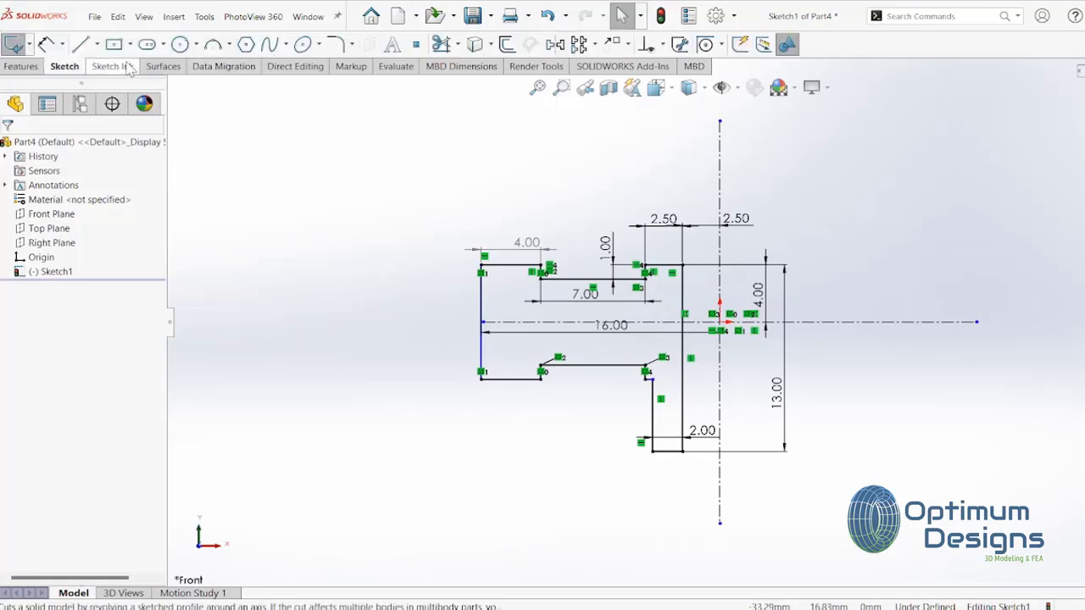
pyautogui.click(352, 44)
pyautogui.click(378, 77)
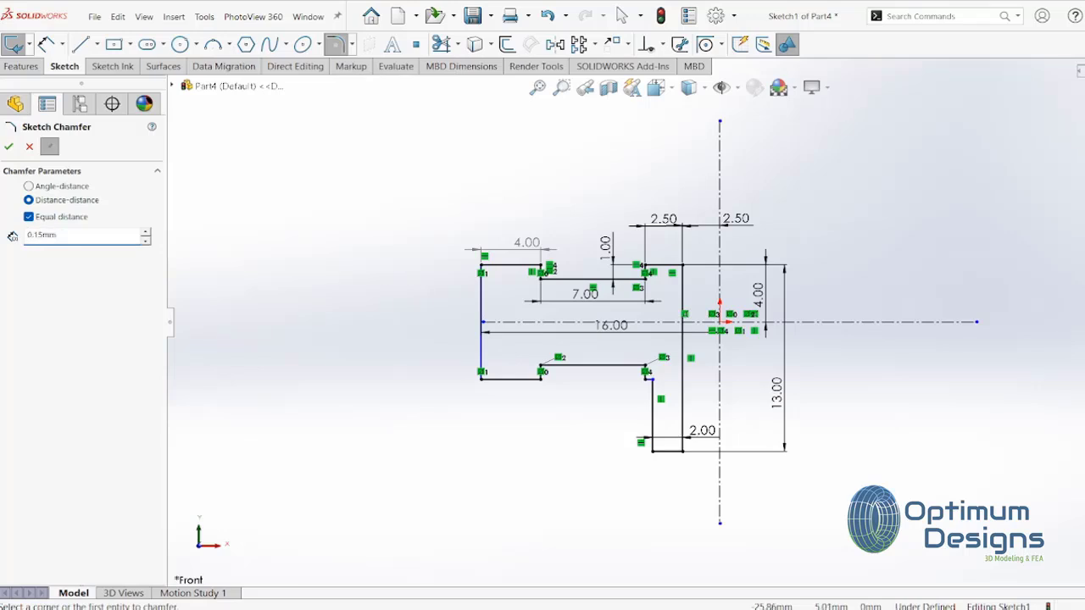
pyautogui.scroll(5, 475, 280)
pyautogui.click(529, 215)
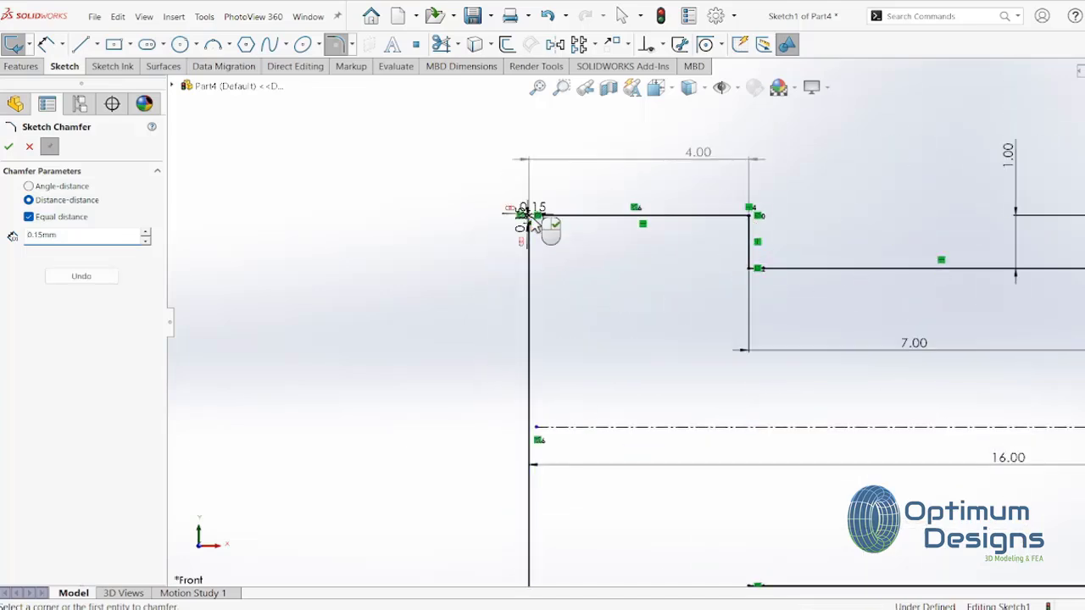
pyautogui.click(749, 216)
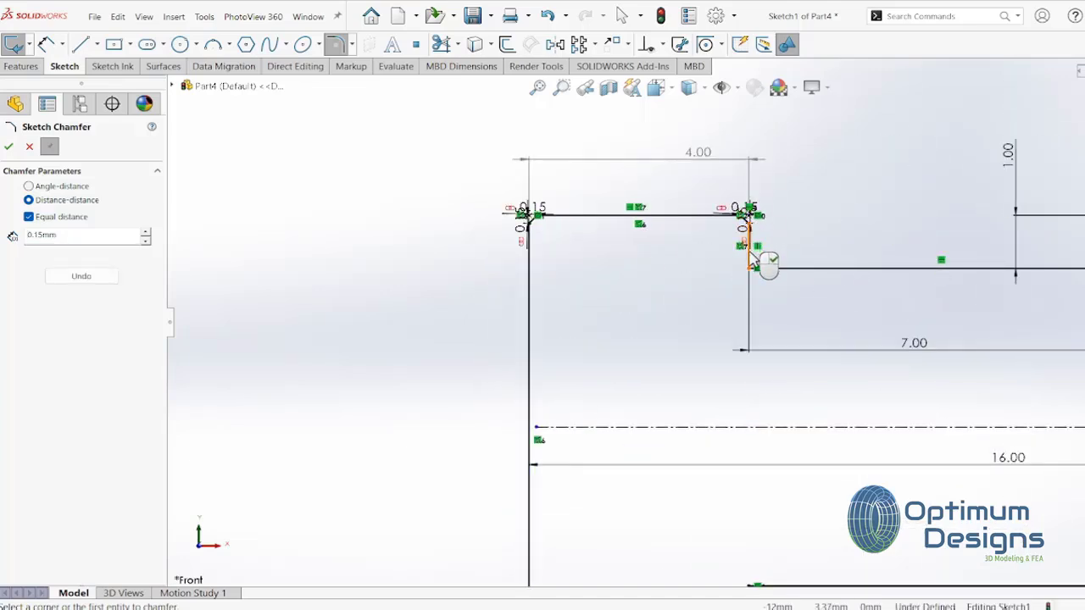
pyautogui.click(749, 269)
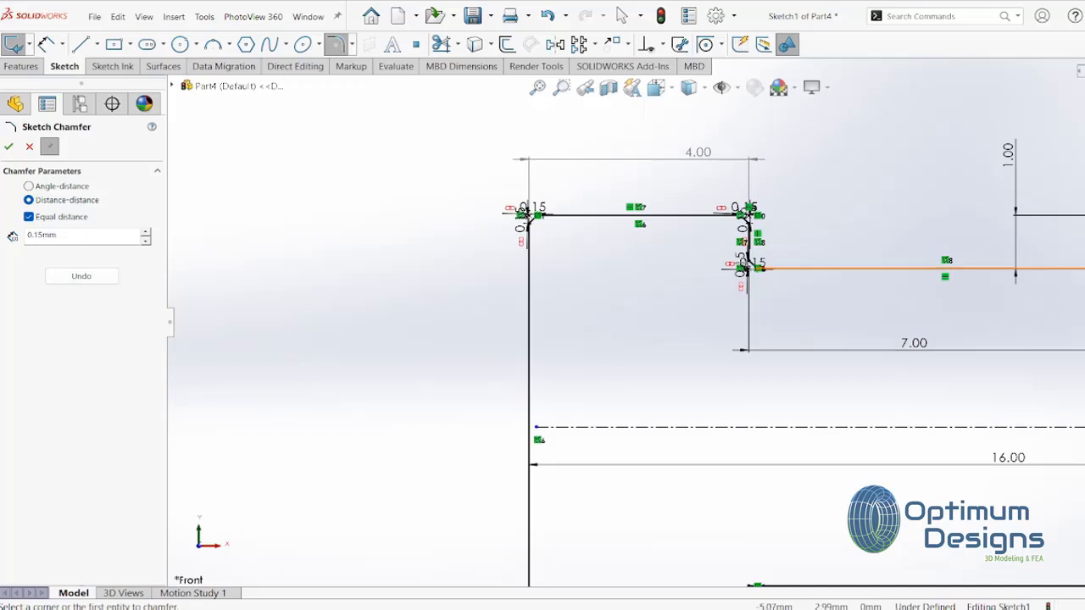
pyautogui.click(1043, 268)
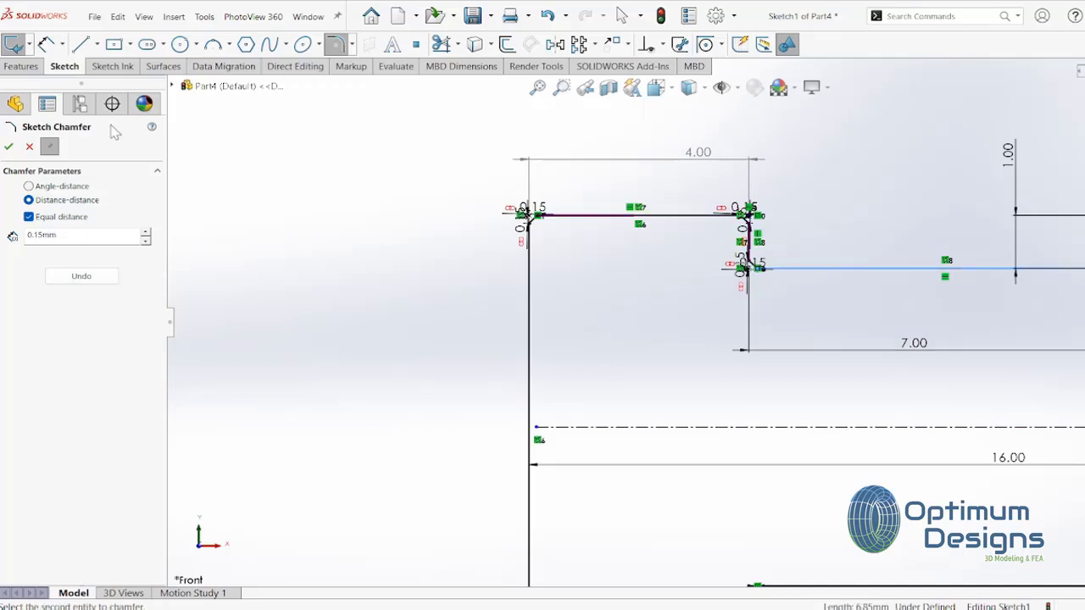
pyautogui.click(8, 146)
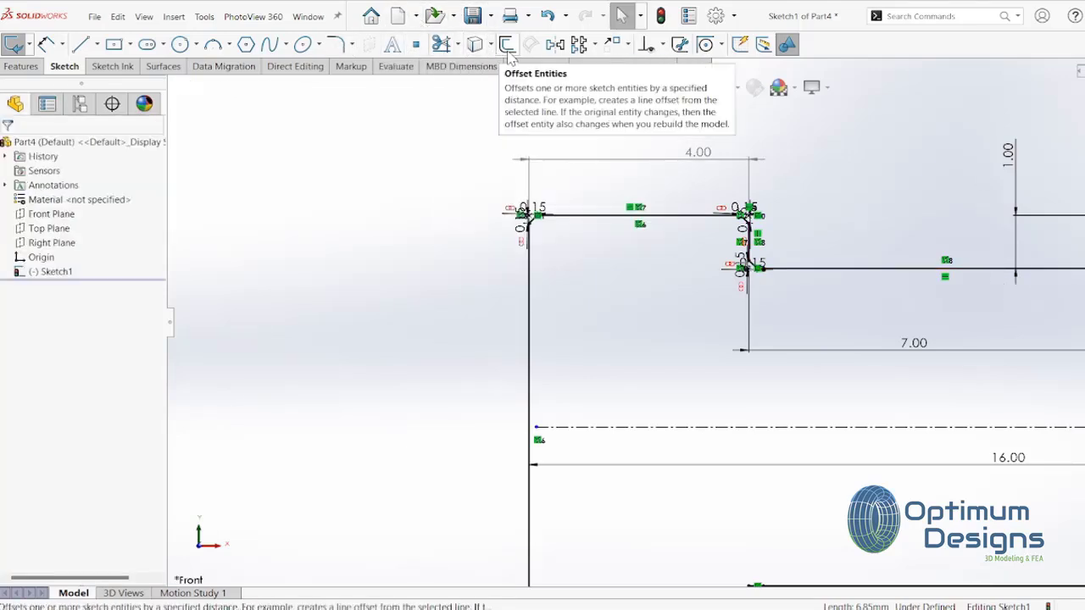
# Restart Sketch Chamfer on another corner and dismiss the failed 10 mm chamfer message
pyautogui.click(352, 44)
pyautogui.click(373, 77)
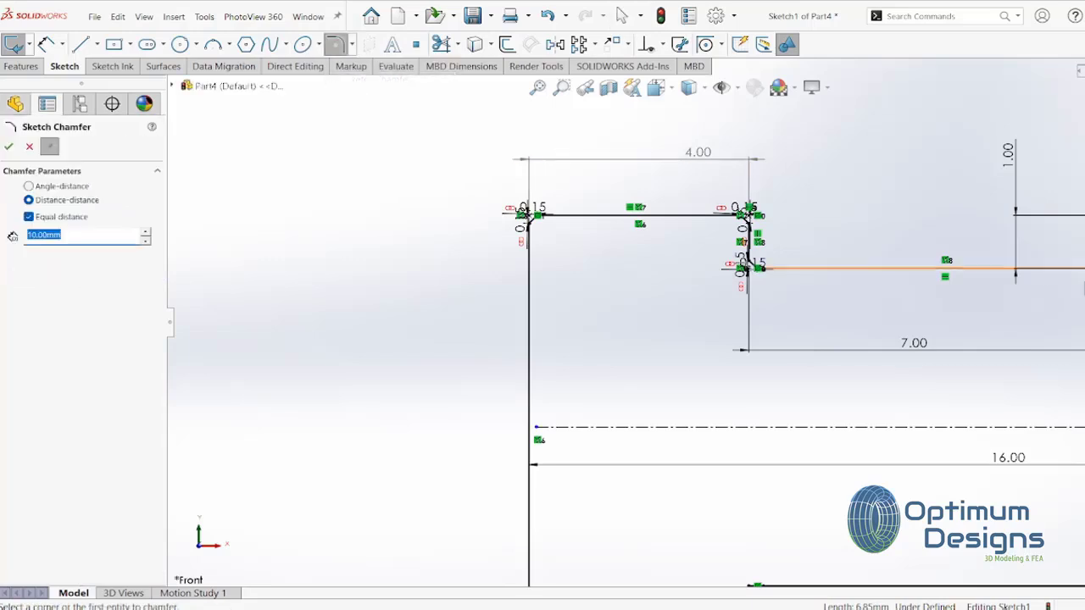
pyautogui.click(526, 214)
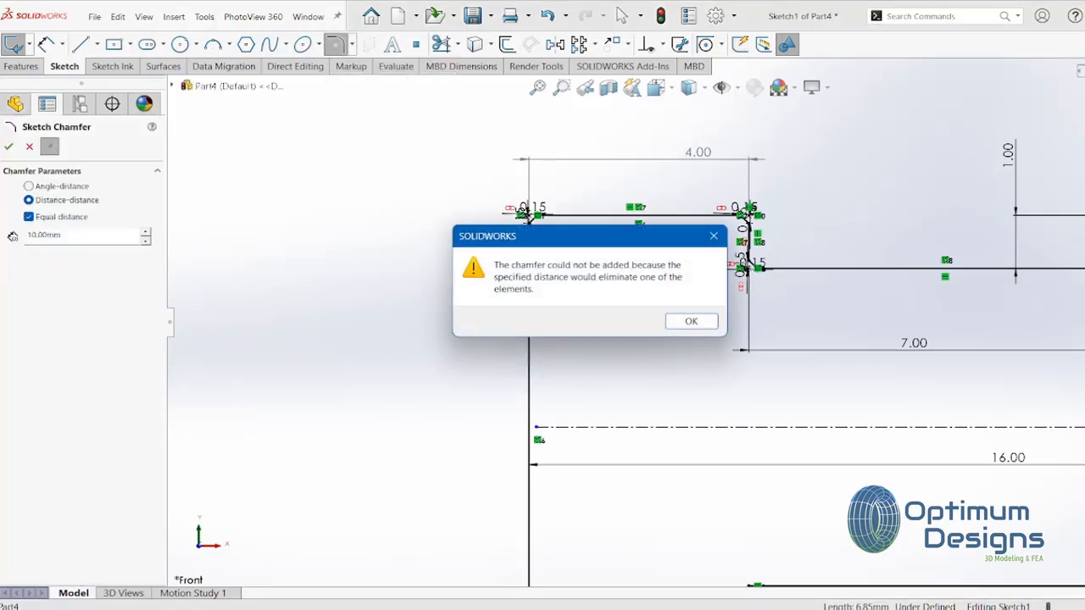
pyautogui.click(716, 323)
pyautogui.write('0.15')
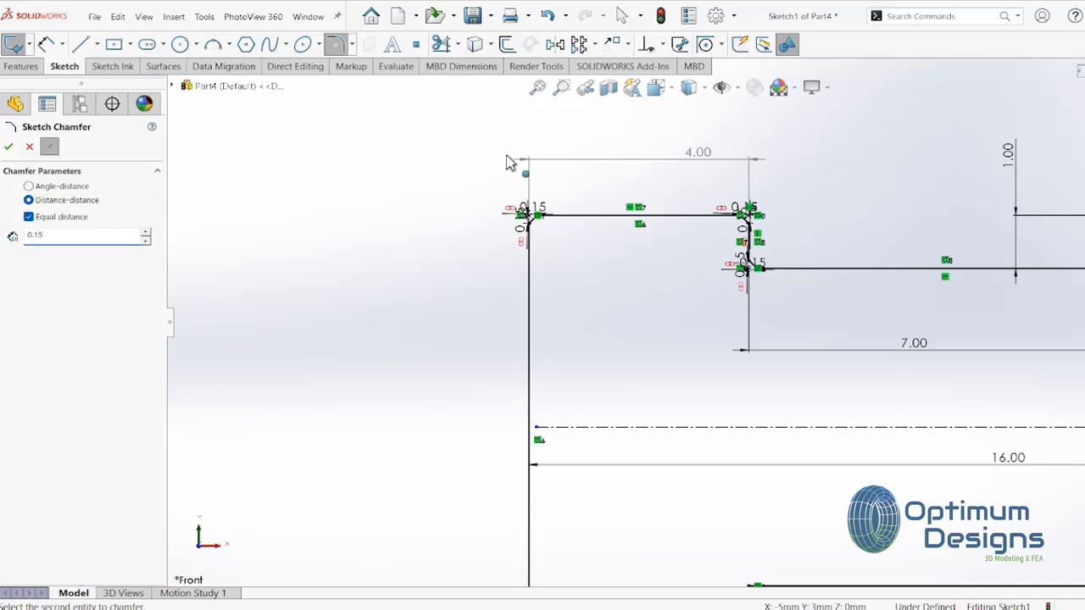
# Chamfer the next step's lower and upper corners at 0.15 mm
pyautogui.press('Return')
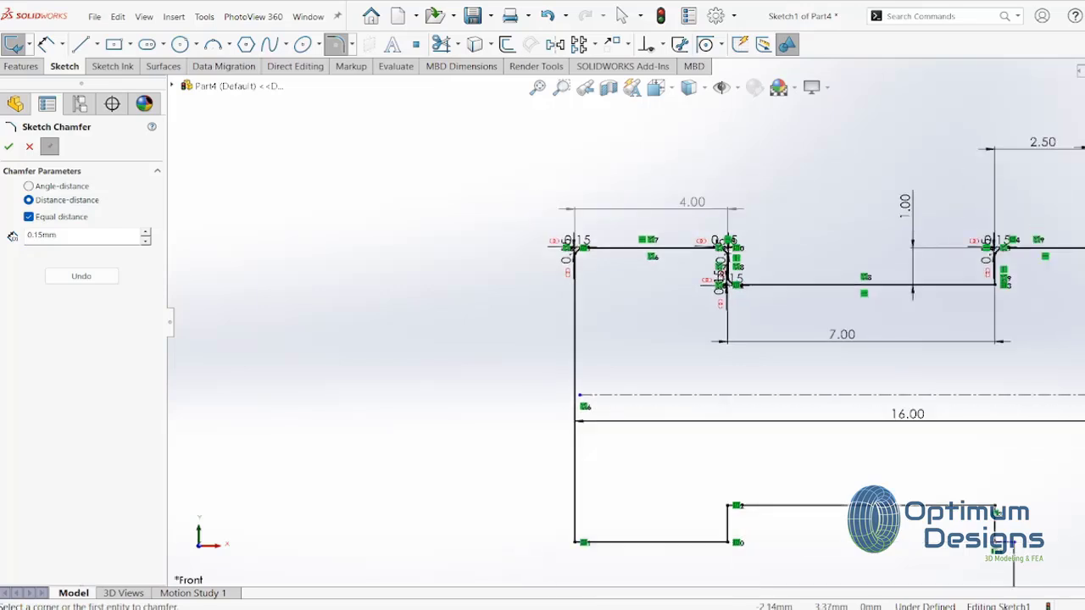
pyautogui.scroll(5, 646, 342)
pyautogui.click(637, 342)
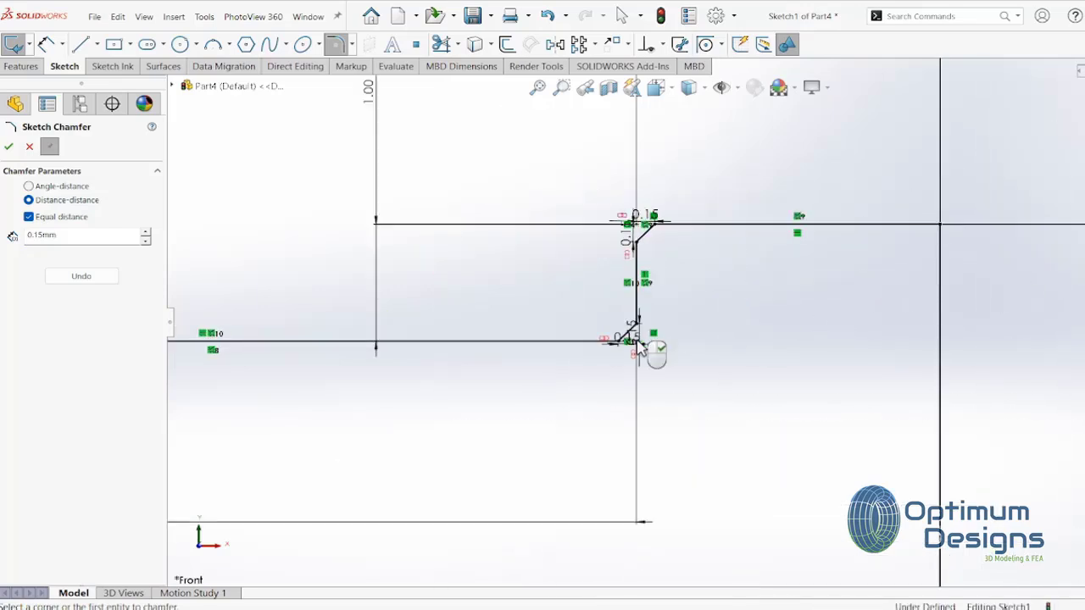
pyautogui.scroll(-3, 946, 264)
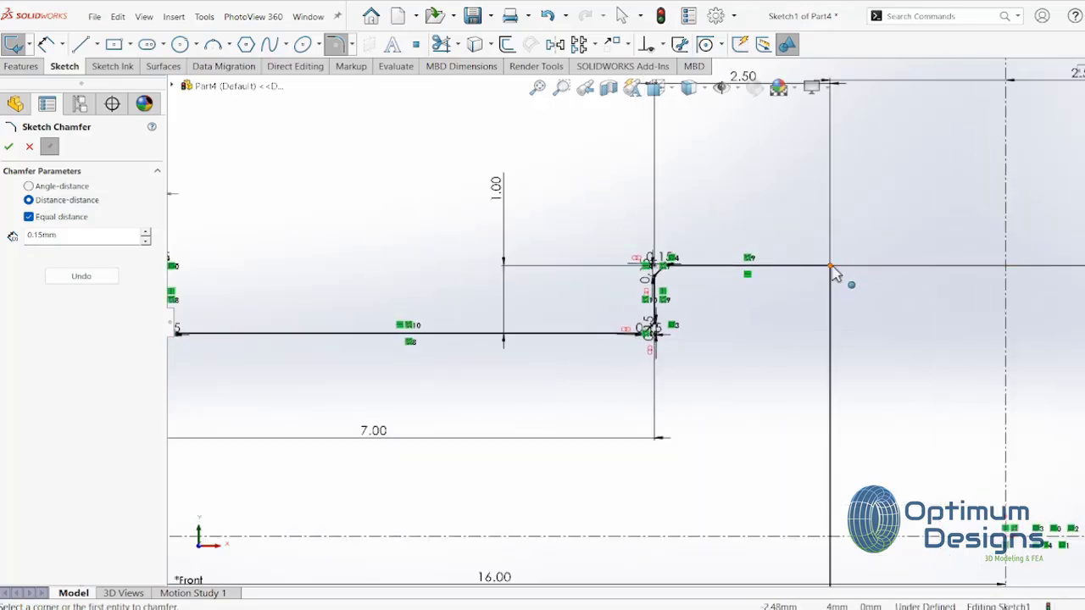
pyautogui.click(831, 266)
pyautogui.scroll(-3, 843, 500)
pyautogui.scroll(3, 703, 547)
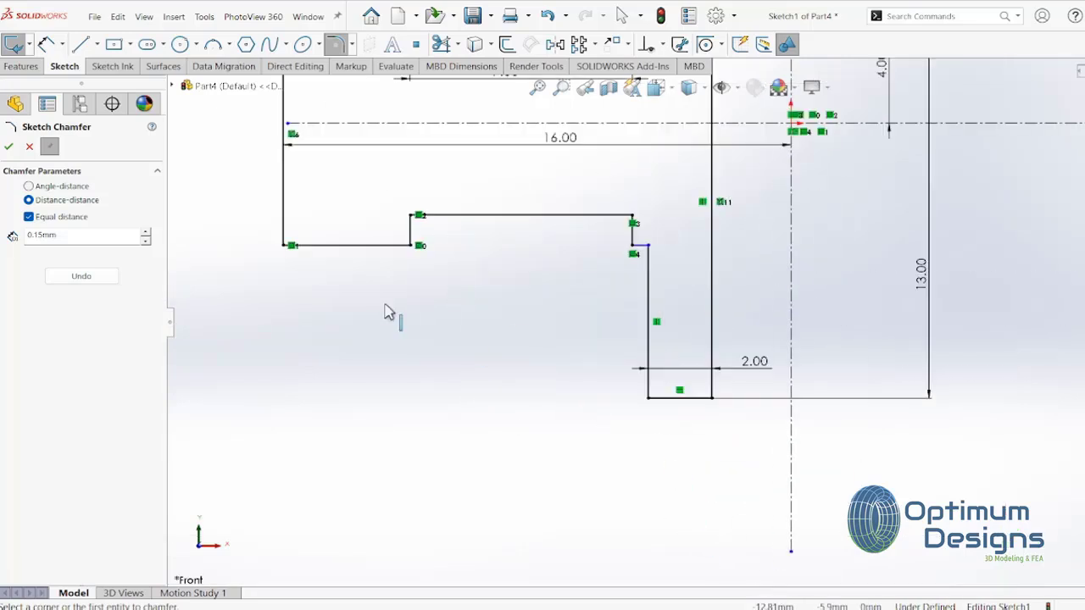
# Chamfer the lower section, raised section and end section corners at 0.15 mm
pyautogui.click(283, 247)
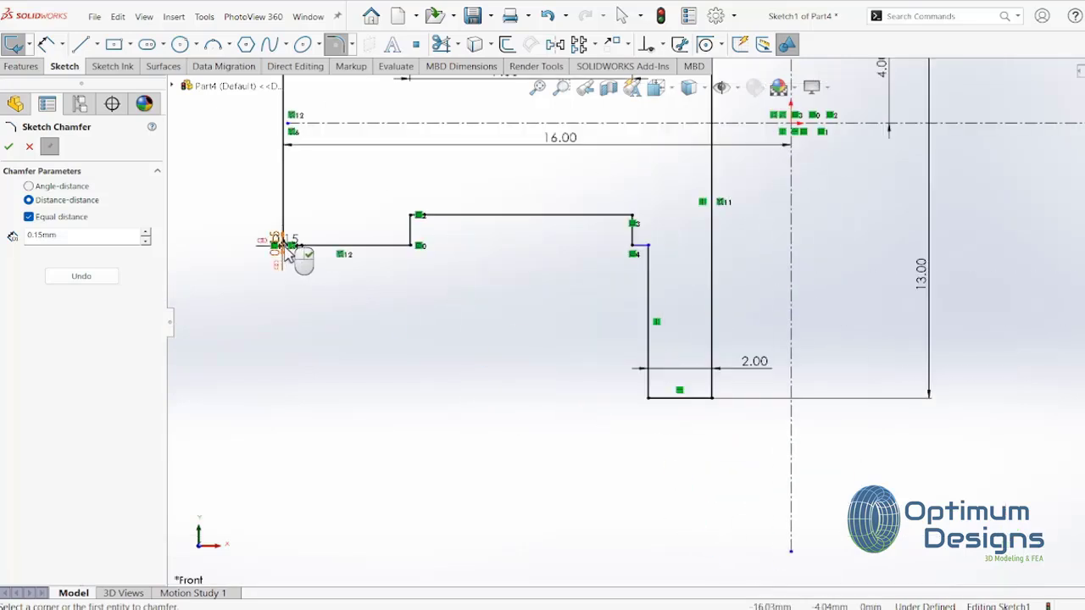
pyautogui.click(415, 251)
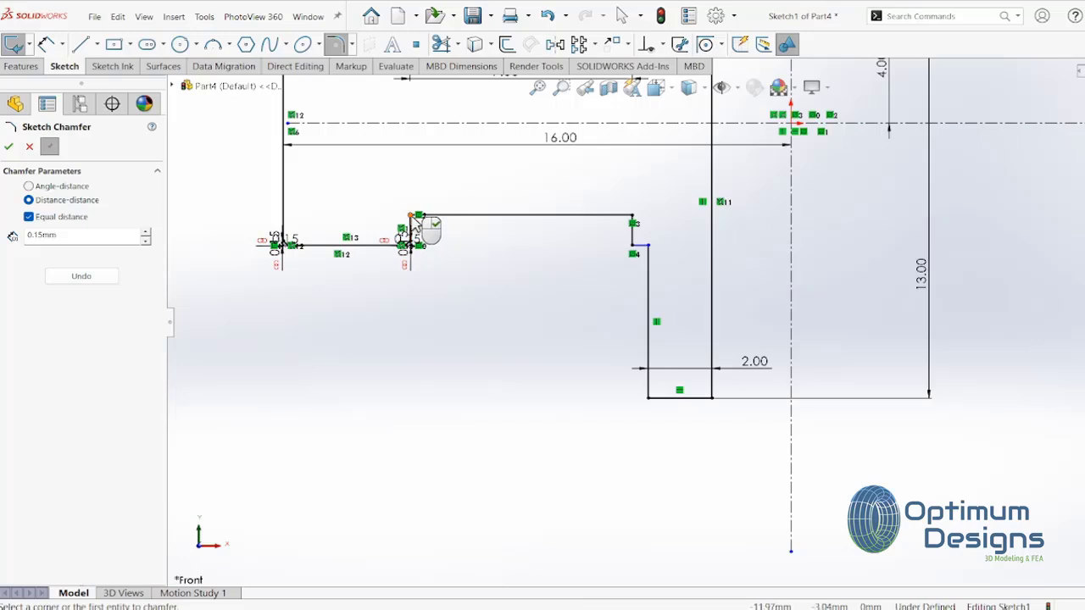
pyautogui.click(414, 222)
pyautogui.click(632, 223)
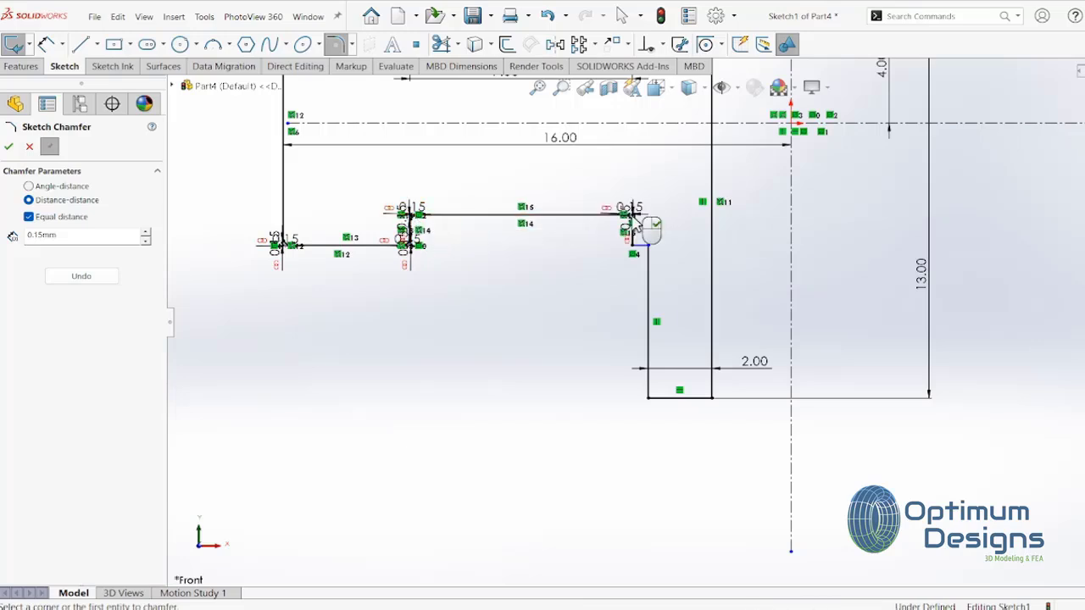
pyautogui.click(716, 404)
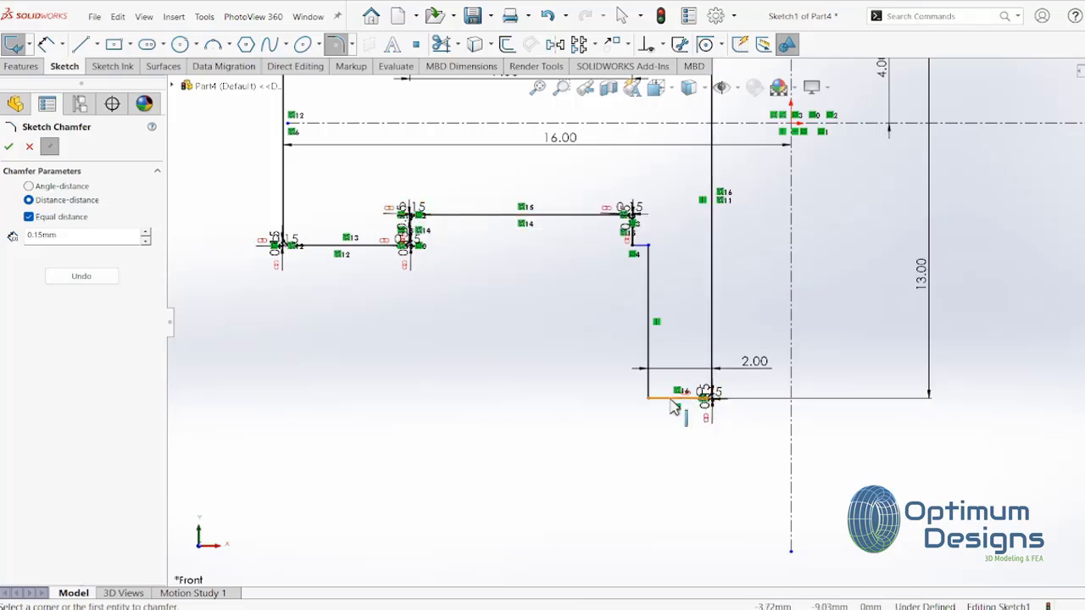
pyautogui.click(654, 404)
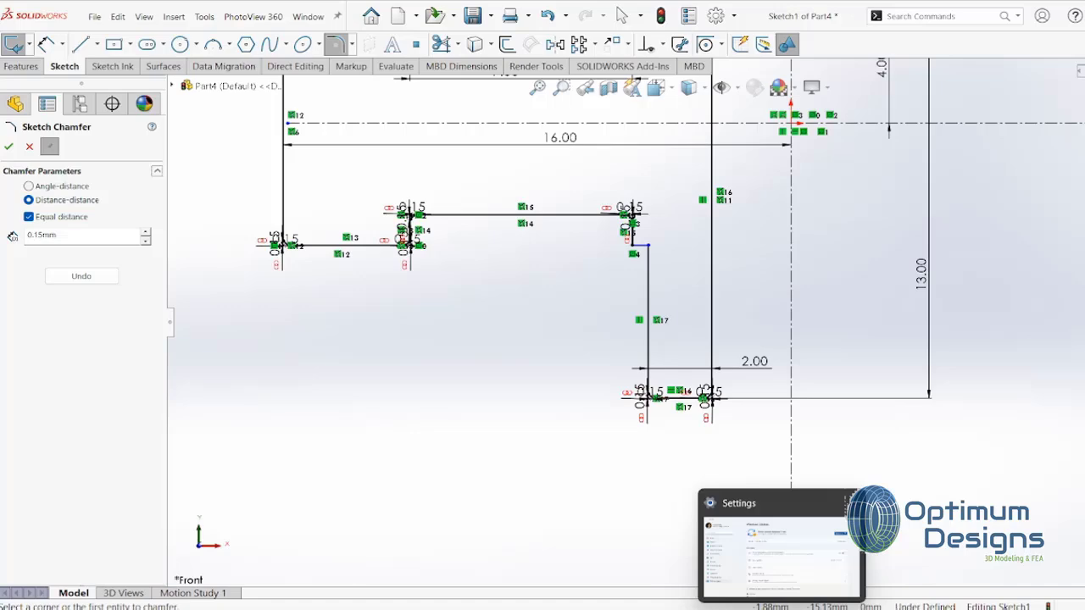
pyautogui.click(539, 606)
# Play the tutorial to the finished flywheel, pause at 27:31 and minimize the player
pyautogui.press('space')
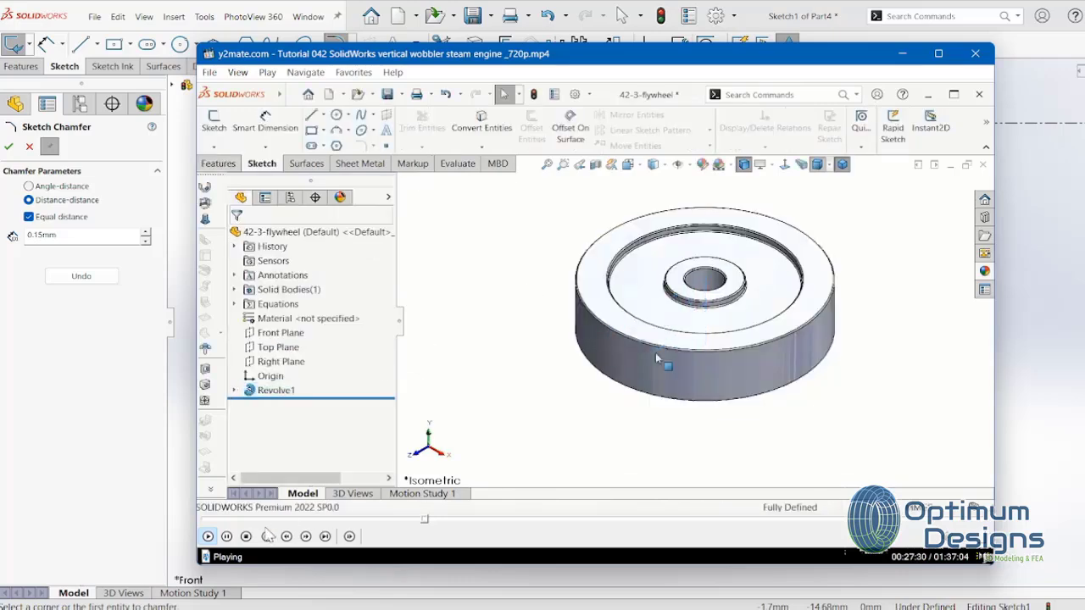
pyautogui.click(227, 537)
pyautogui.click(902, 54)
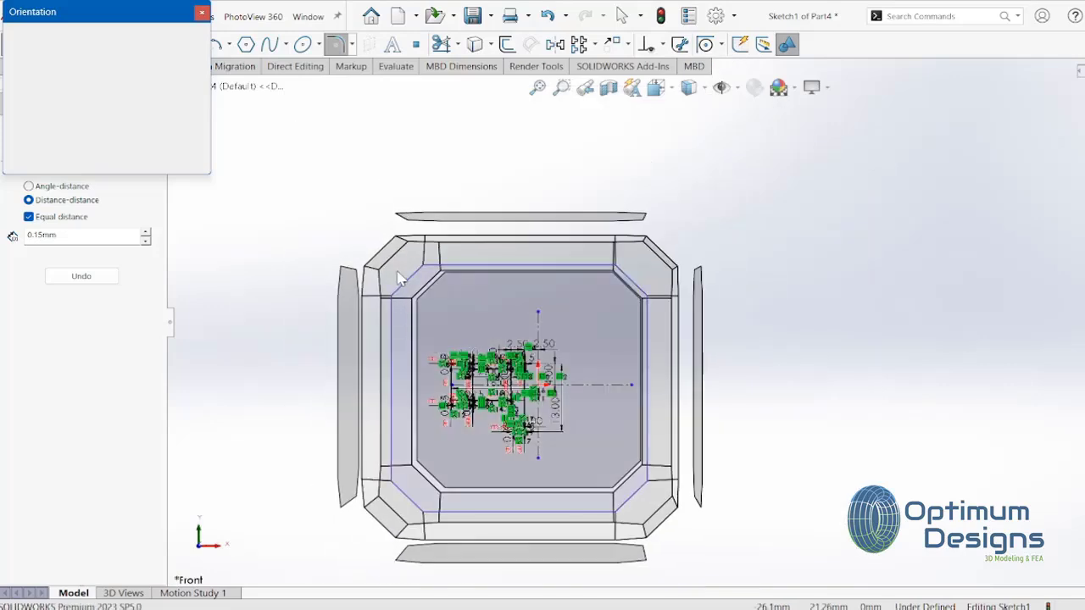
# Revolve the chamfered profile about the vertical centerline into the solid Revolve1
pyautogui.hotkey('ctrl', '7')
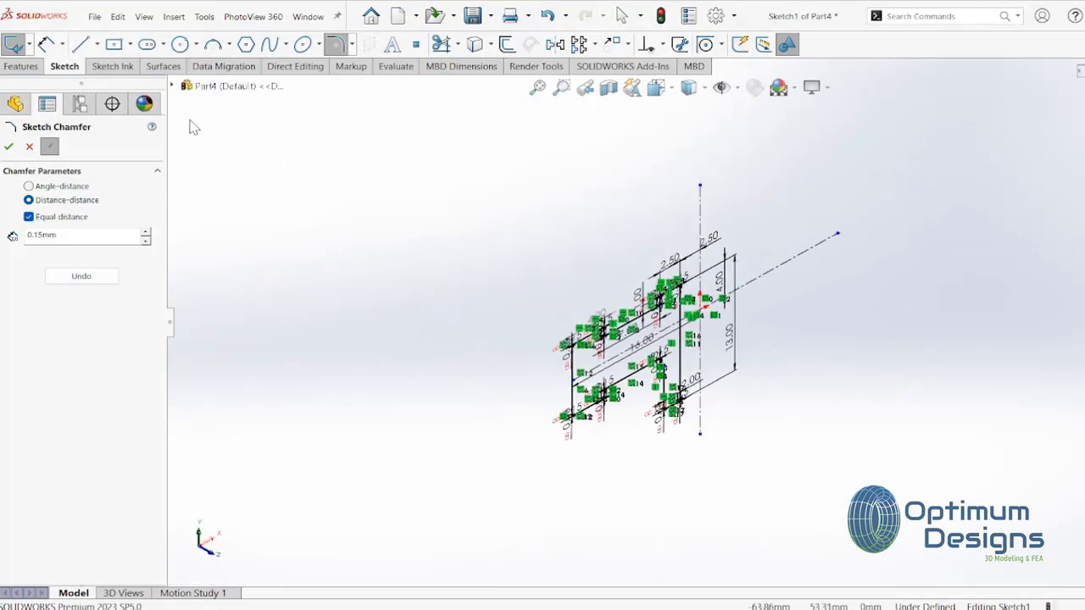
pyautogui.click(29, 68)
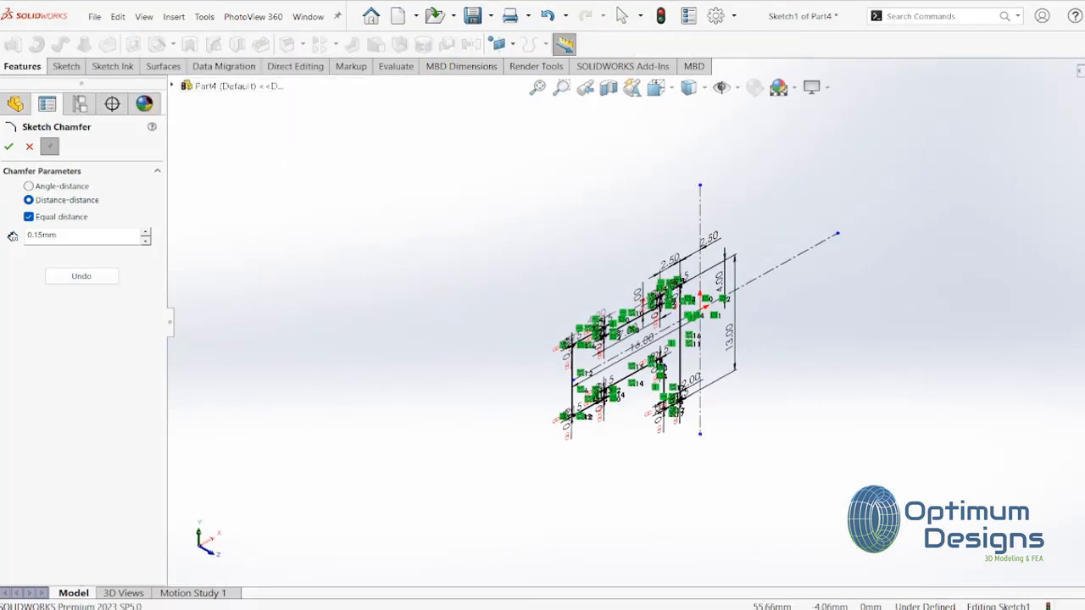
pyautogui.press('Escape')
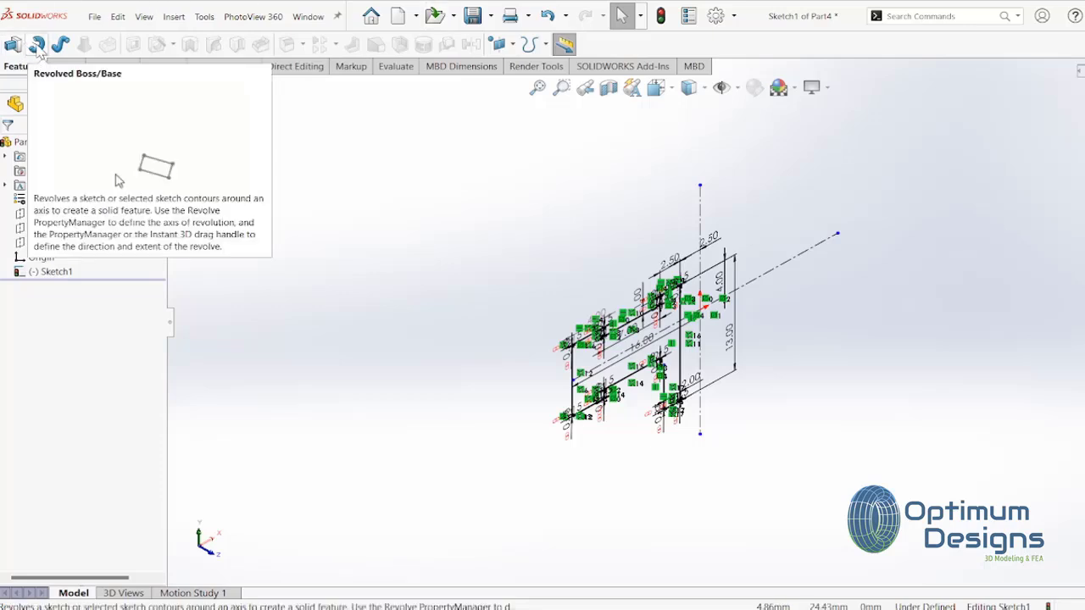
pyautogui.click(36, 46)
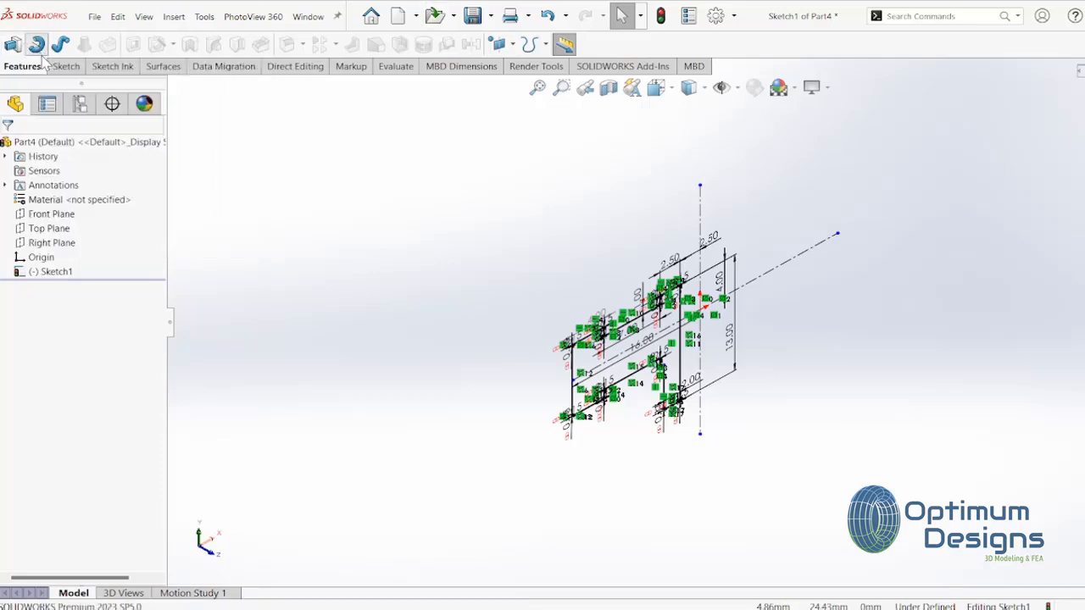
pyautogui.click(700, 207)
pyautogui.rightClick(703, 210)
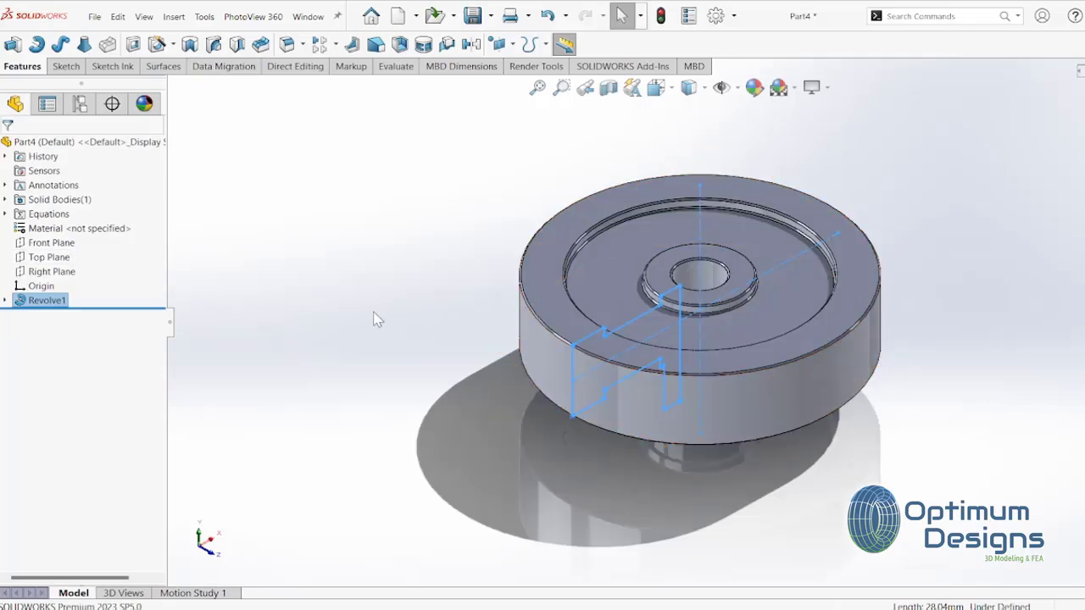
# Switch to the Front view and start a new sketch on the Front Plane
pyautogui.press('space')
pyautogui.click(563, 428)
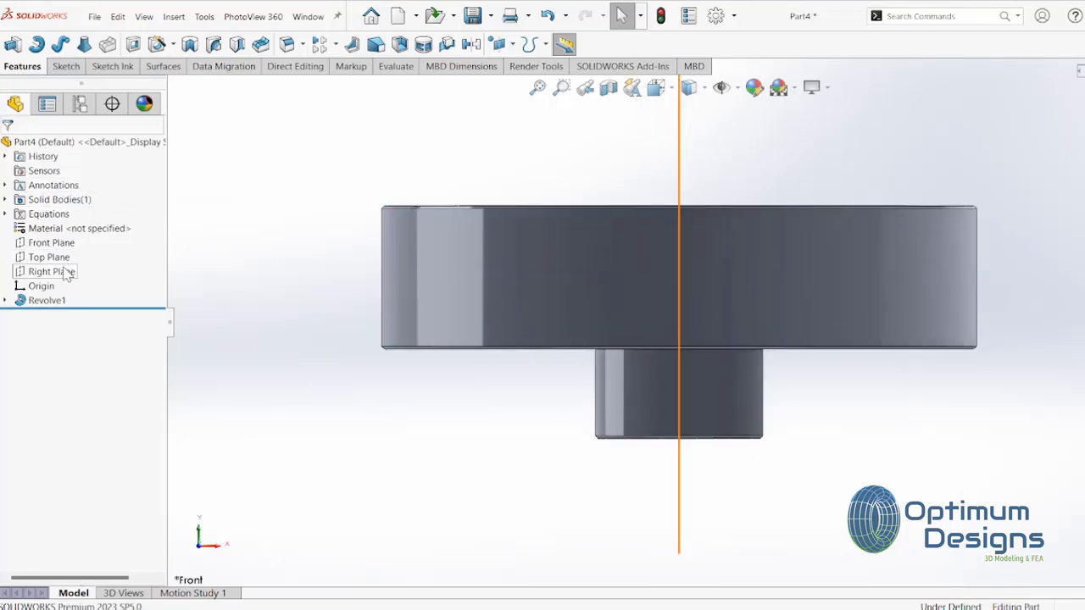
pyautogui.click(51, 243)
pyautogui.moveTo(491, 407)
pyautogui.mouseDown(button='middle')
pyautogui.moveTo(508, 174)
pyautogui.moveTo(398, 292)
pyautogui.mouseUp(button='middle')
pyautogui.rightClick(48, 246)
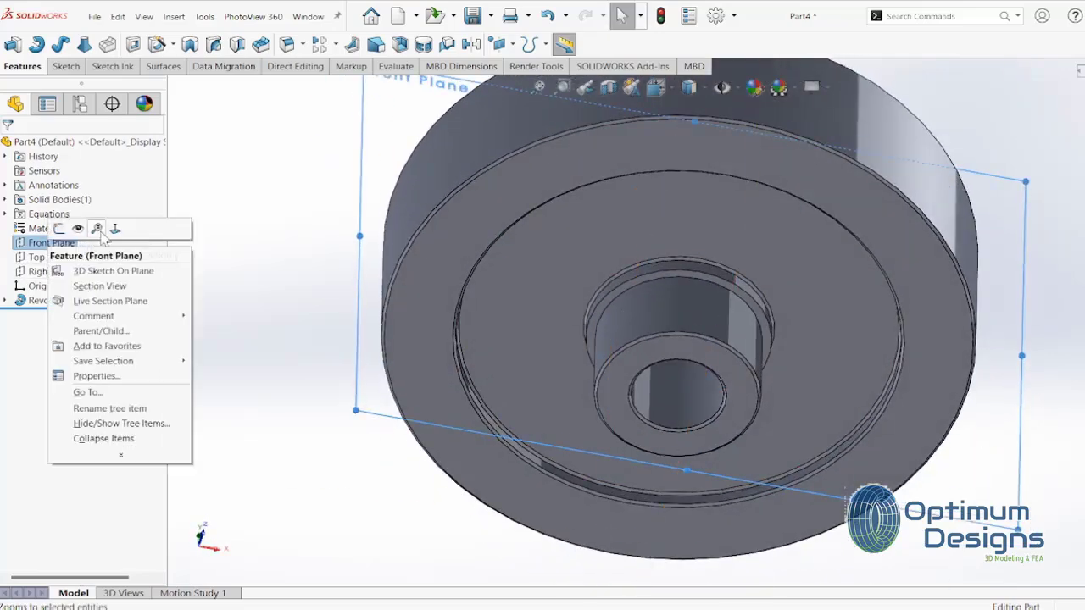
pyautogui.click(97, 227)
pyautogui.rightClick(66, 243)
# Sketch a circle on the Front Plane below the origin and dimension its diameter to 2 mm
pyautogui.click(77, 228)
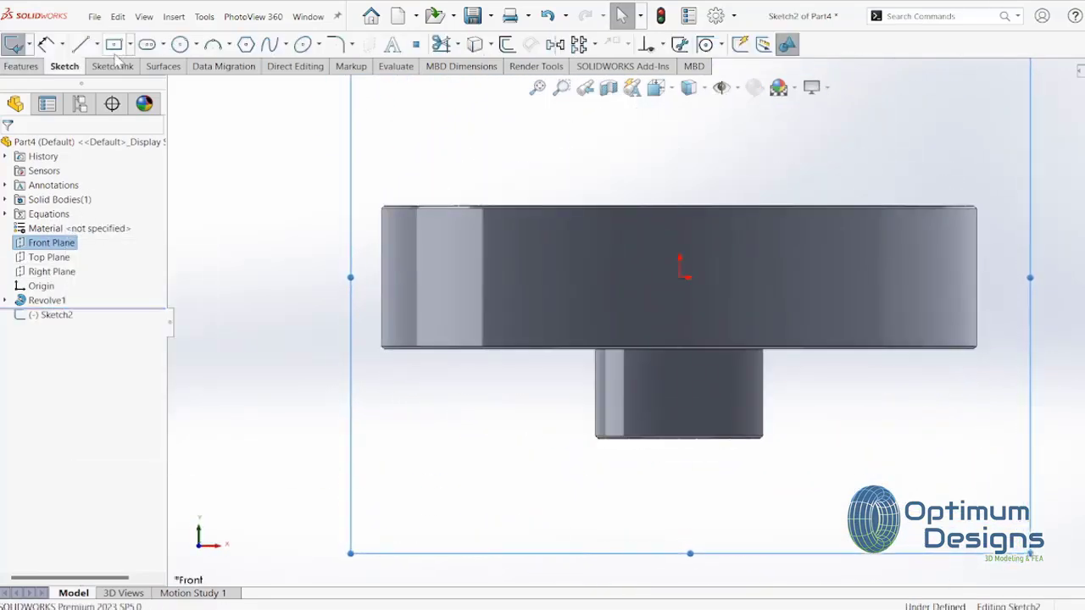
pyautogui.click(179, 47)
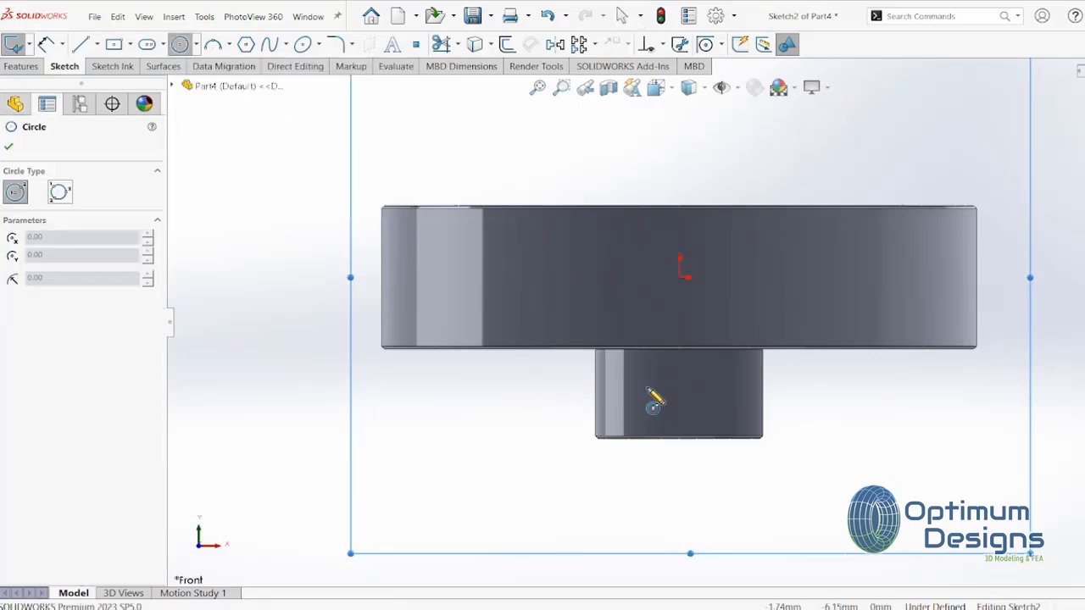
pyautogui.click(679, 397)
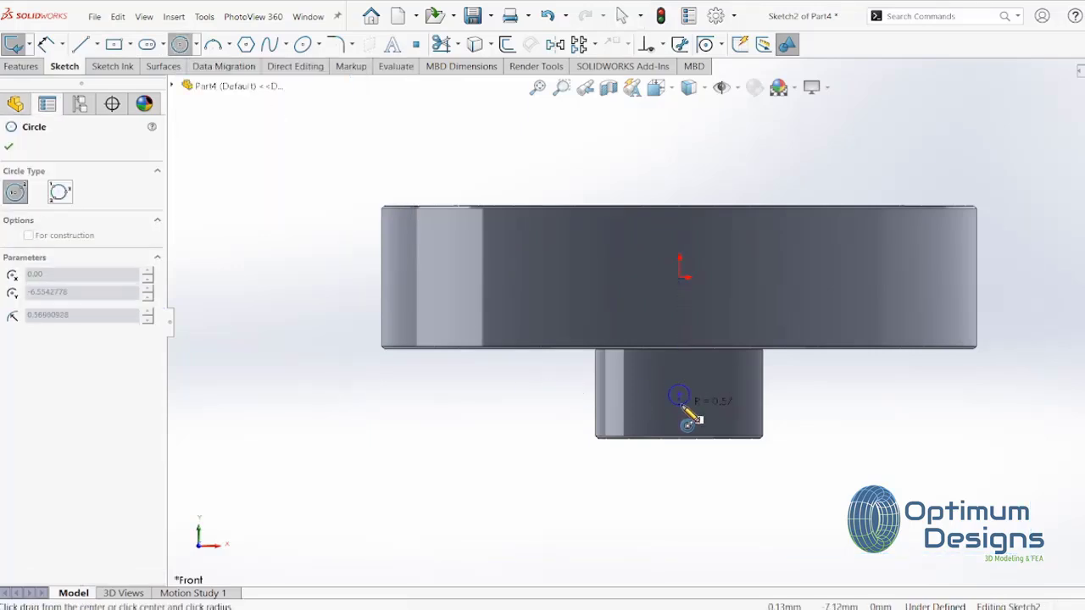
pyautogui.click(686, 410)
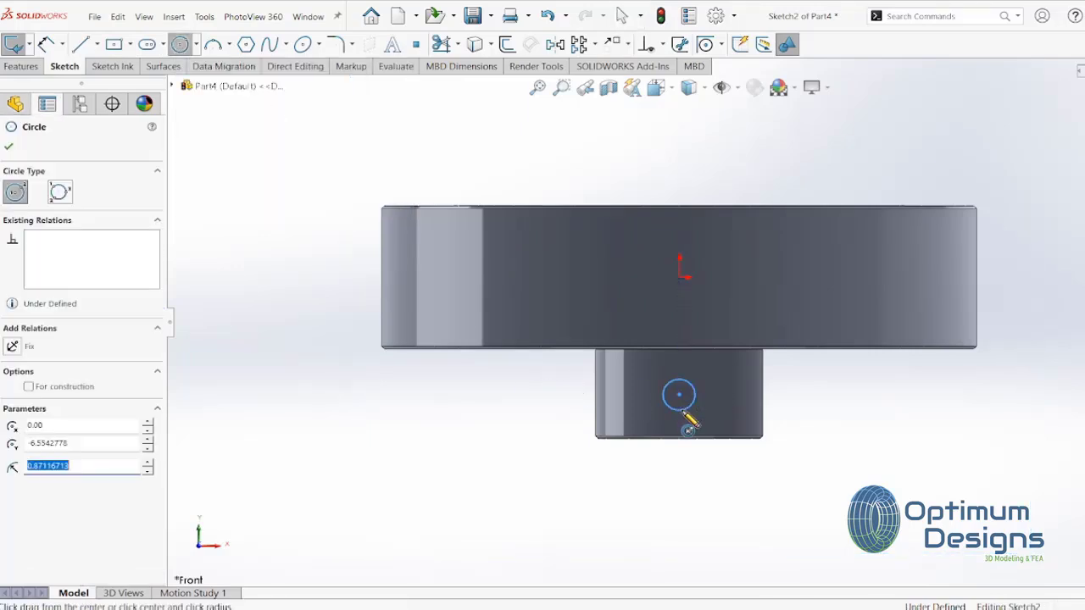
pyautogui.click(47, 45)
pyautogui.click(696, 399)
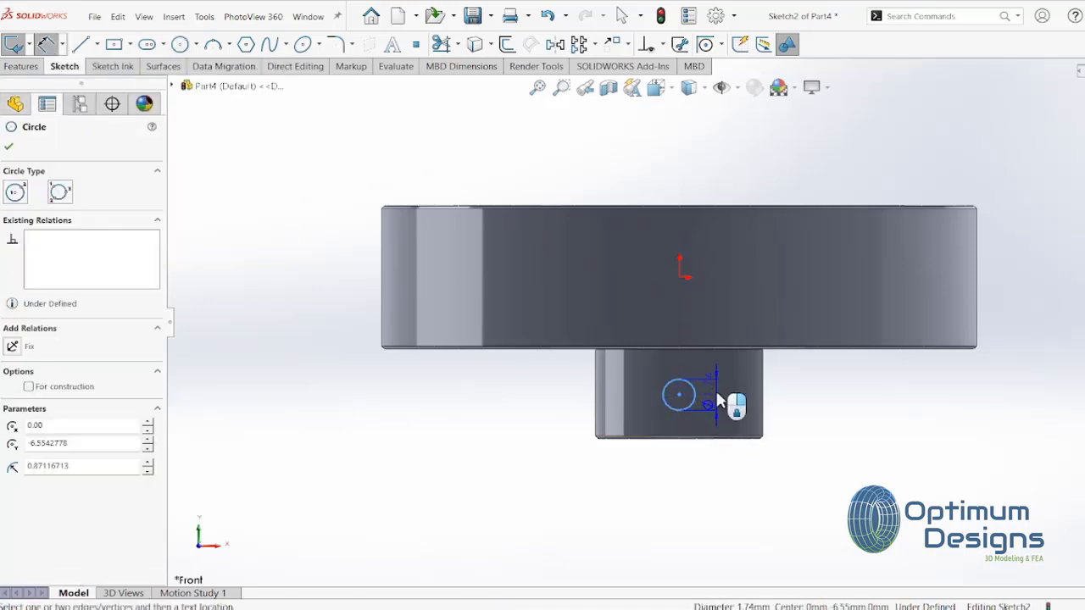
pyautogui.click(809, 453)
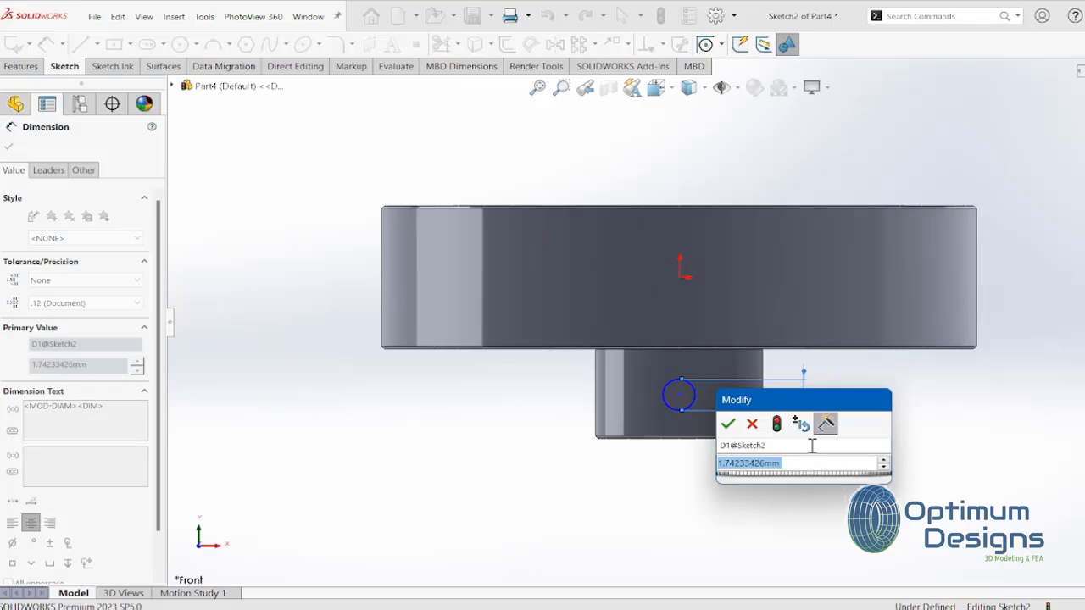
pyautogui.write('2')
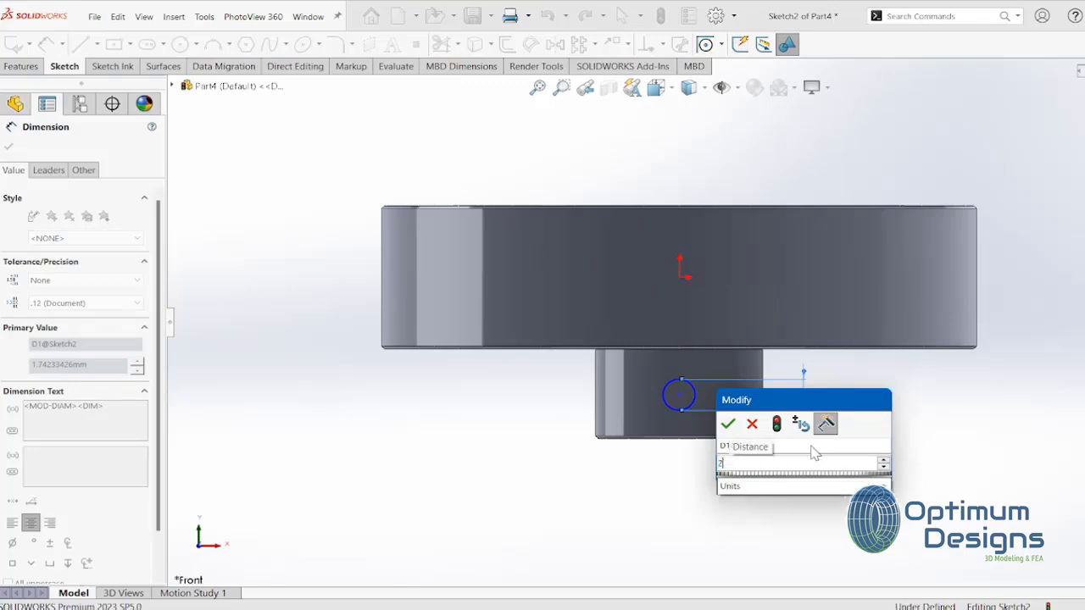
pyautogui.press('Return')
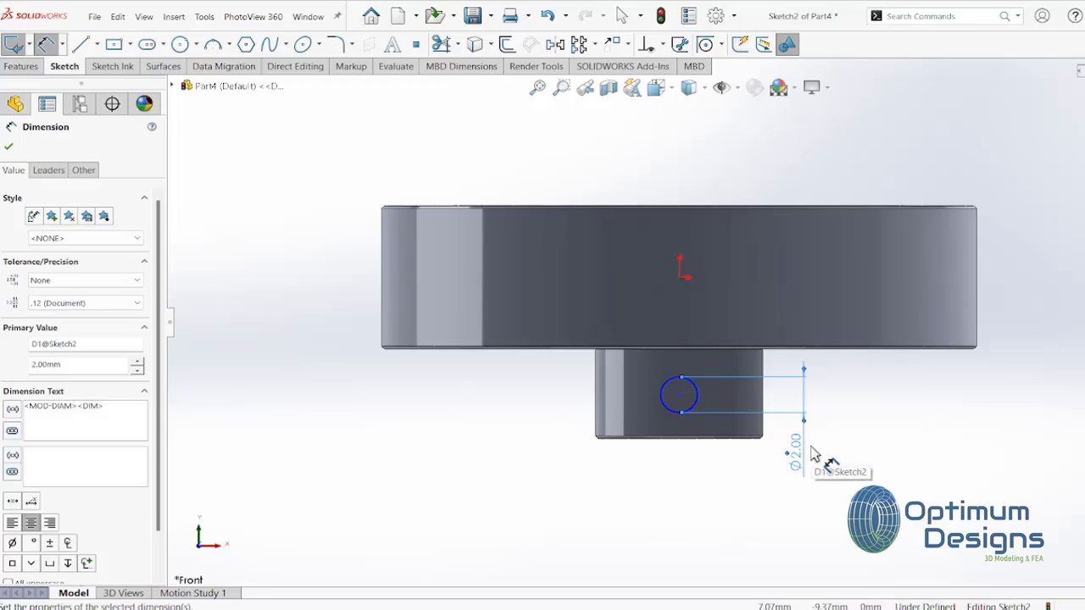
# Dimension the circle's centre 10 mm from the origin
pyautogui.click(680, 278)
pyautogui.click(679, 395)
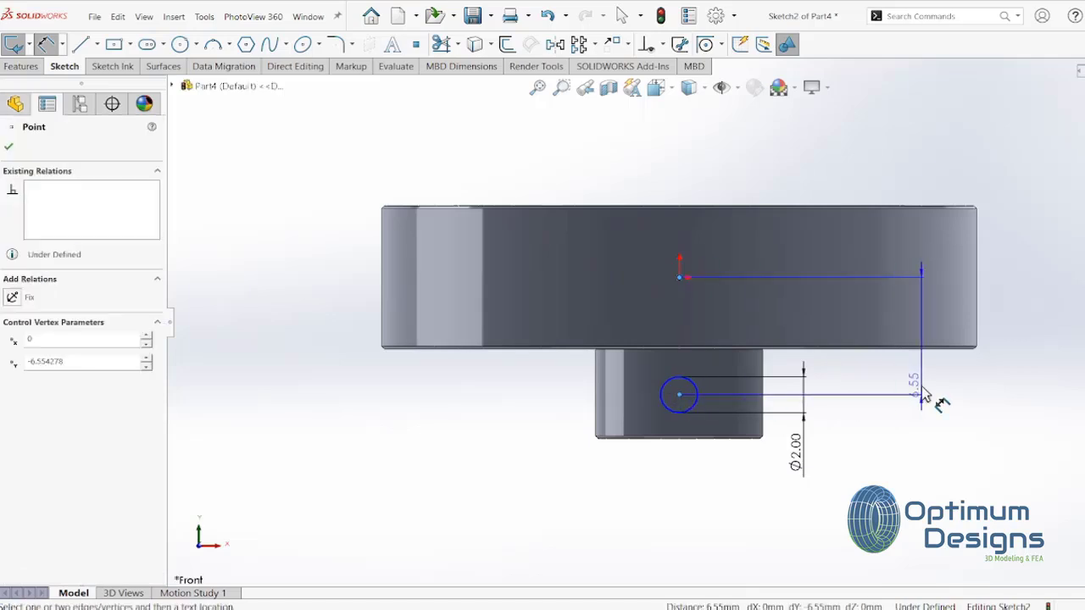
pyautogui.click(1035, 353)
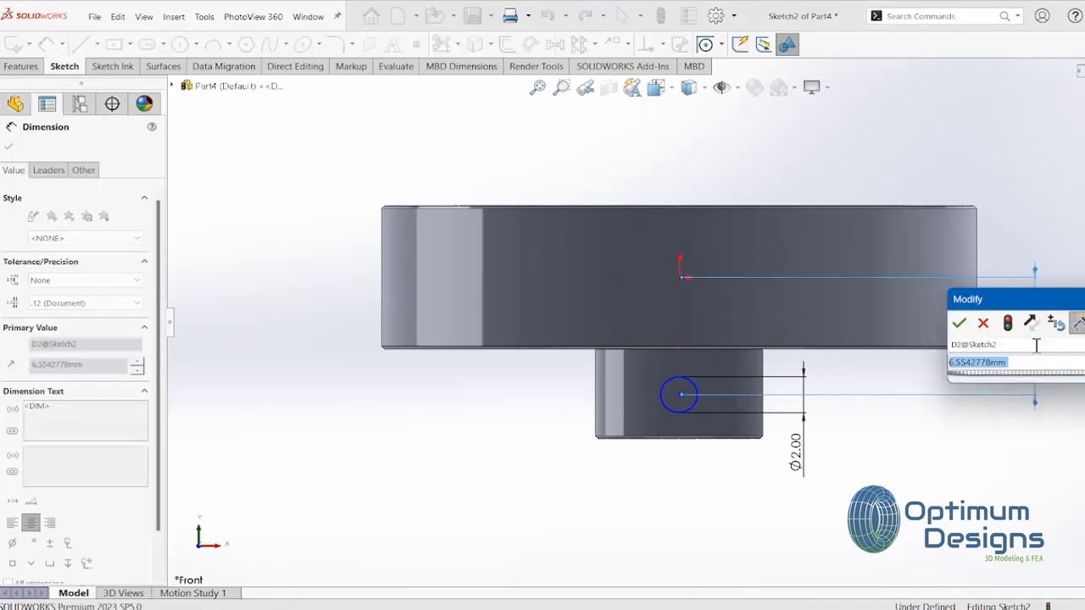
pyautogui.write('10.')
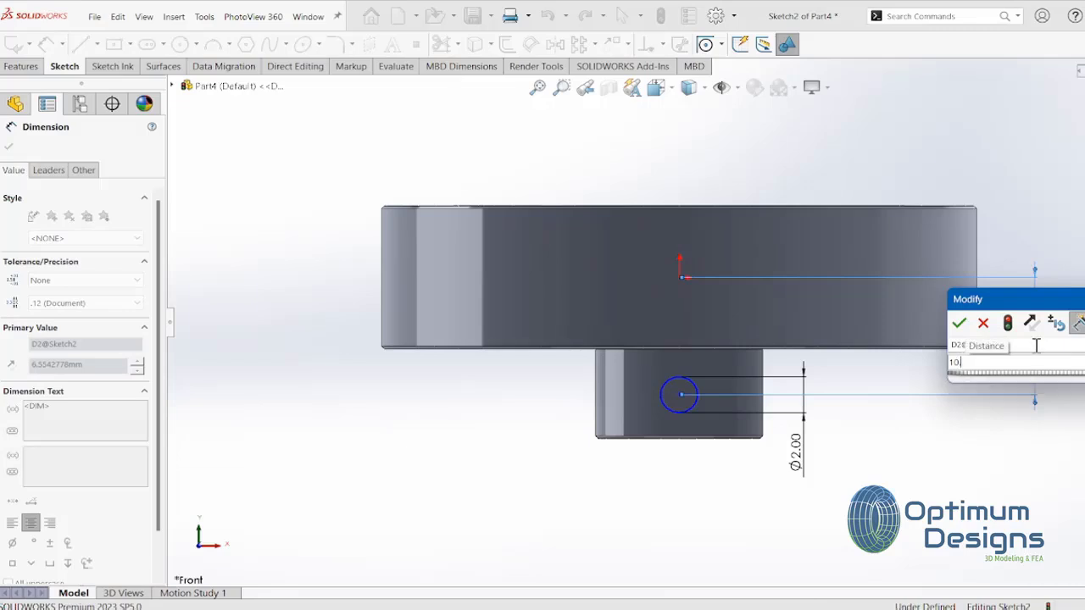
pyautogui.write('0')
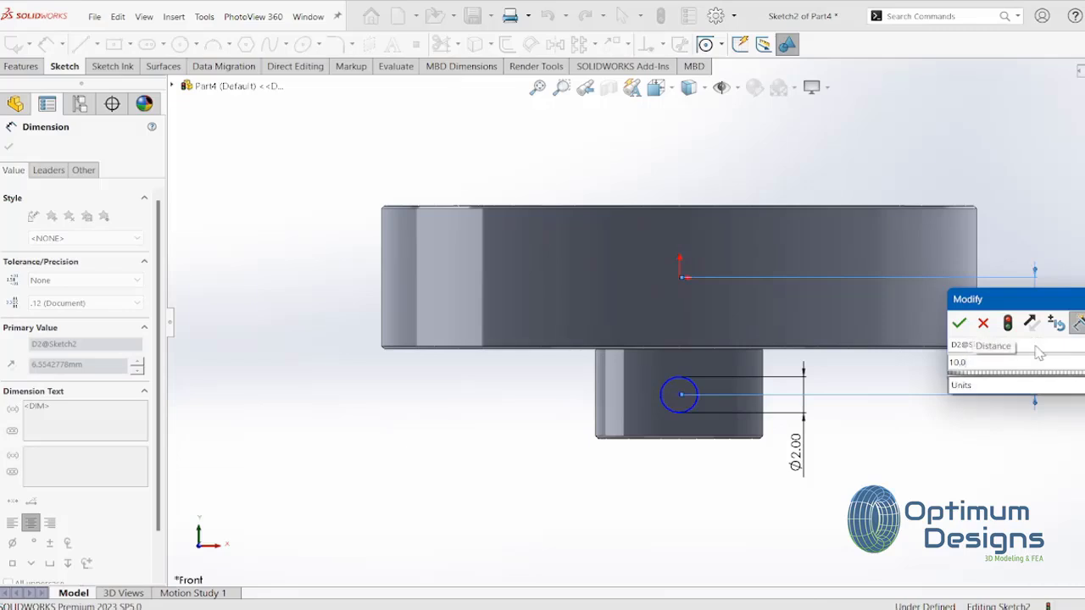
pyautogui.click(1014, 329)
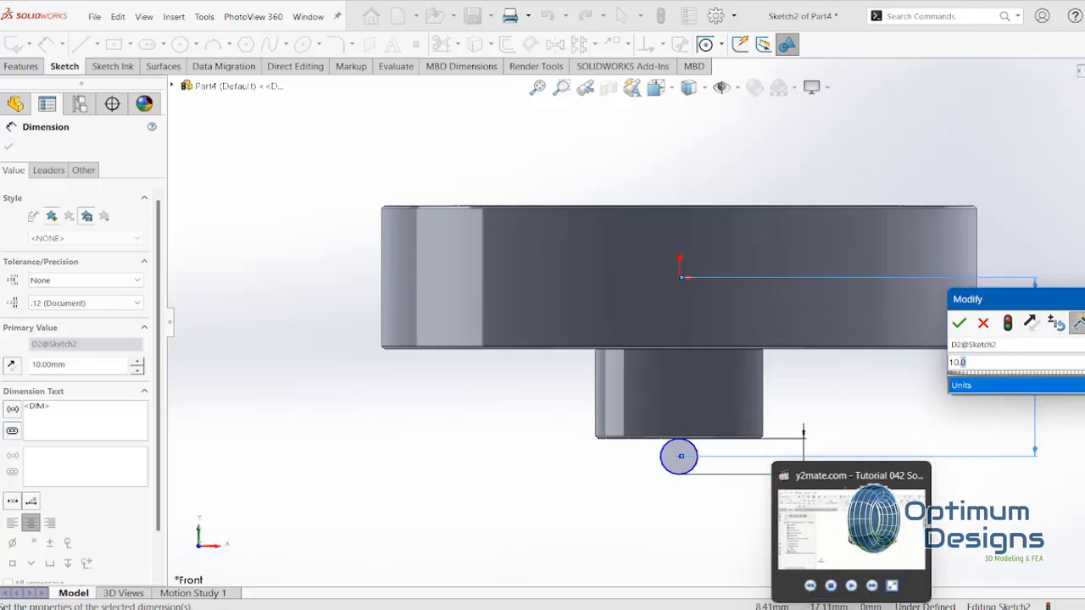
# Restore the tutorial video, skip ahead and play it to 29:29, then pause and minimize the player
pyautogui.click(850, 526)
pyautogui.press('space')
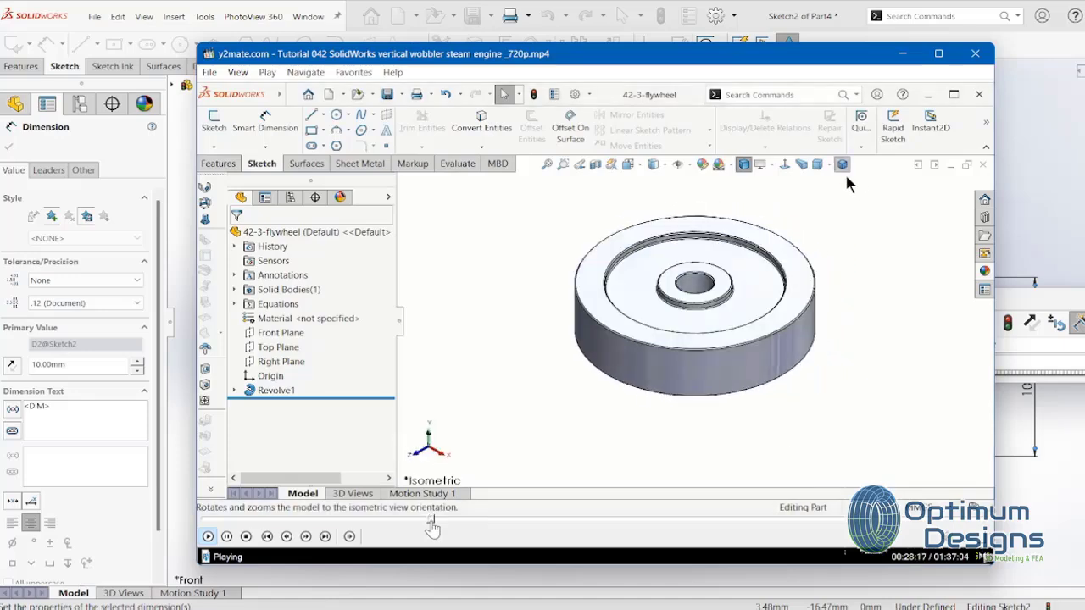
pyautogui.click(431, 520)
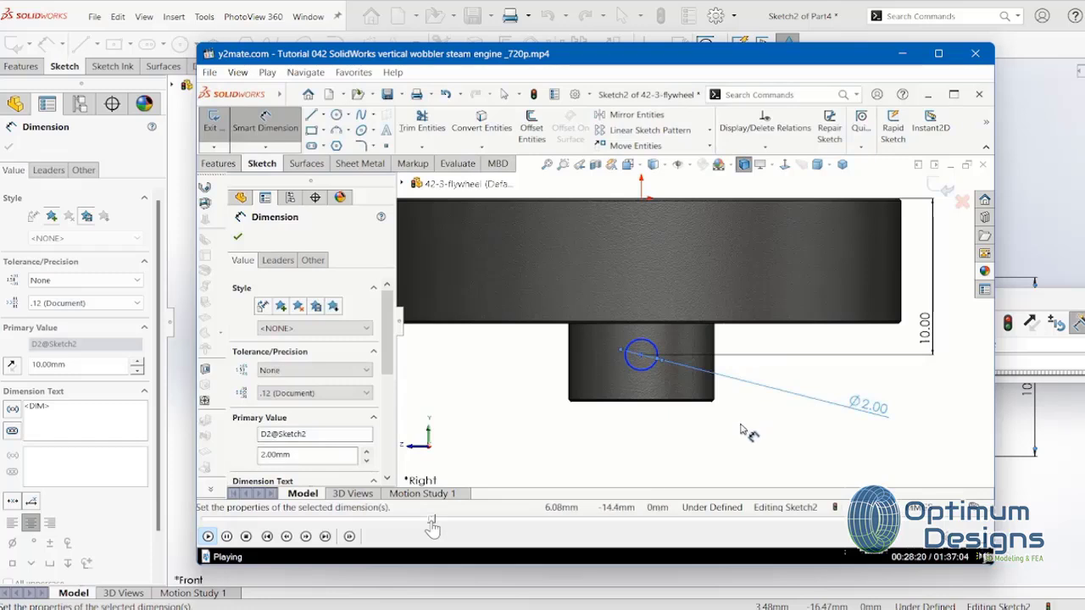
pyautogui.click(226, 536)
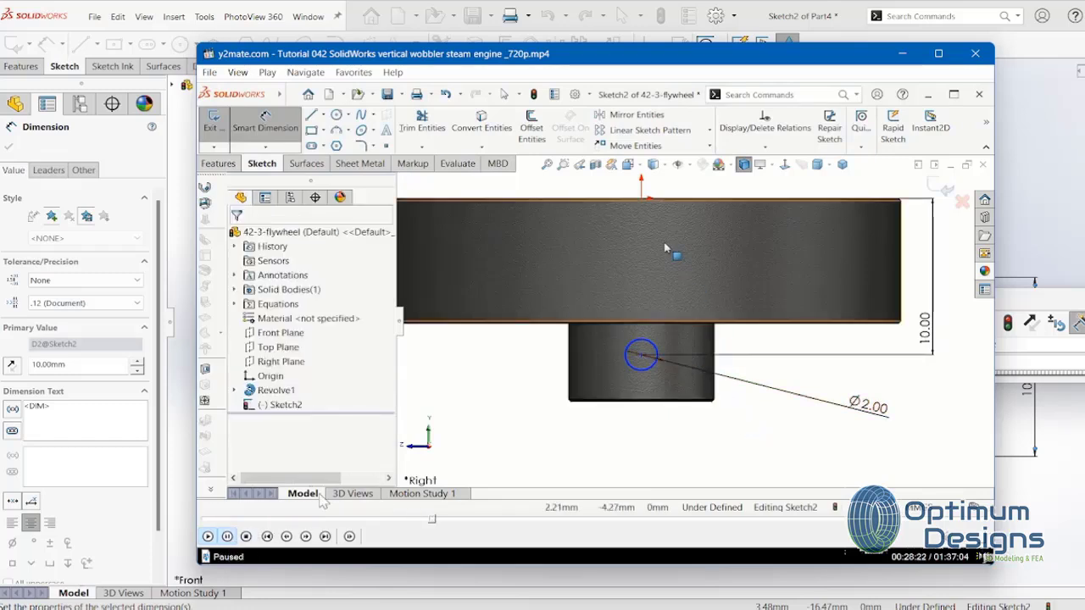
pyautogui.click(386, 472)
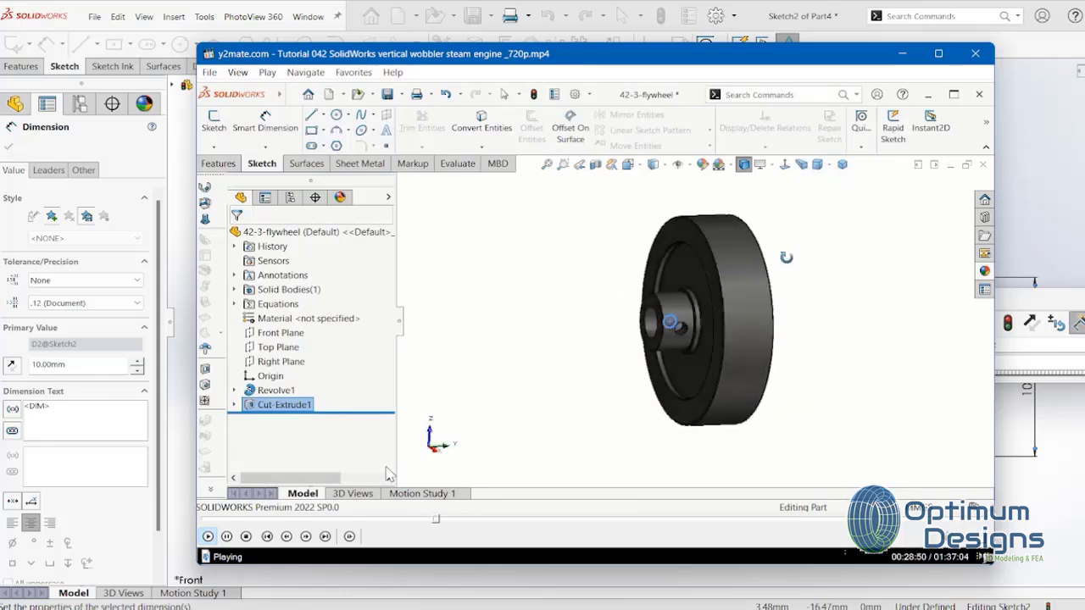
pyautogui.press('space')
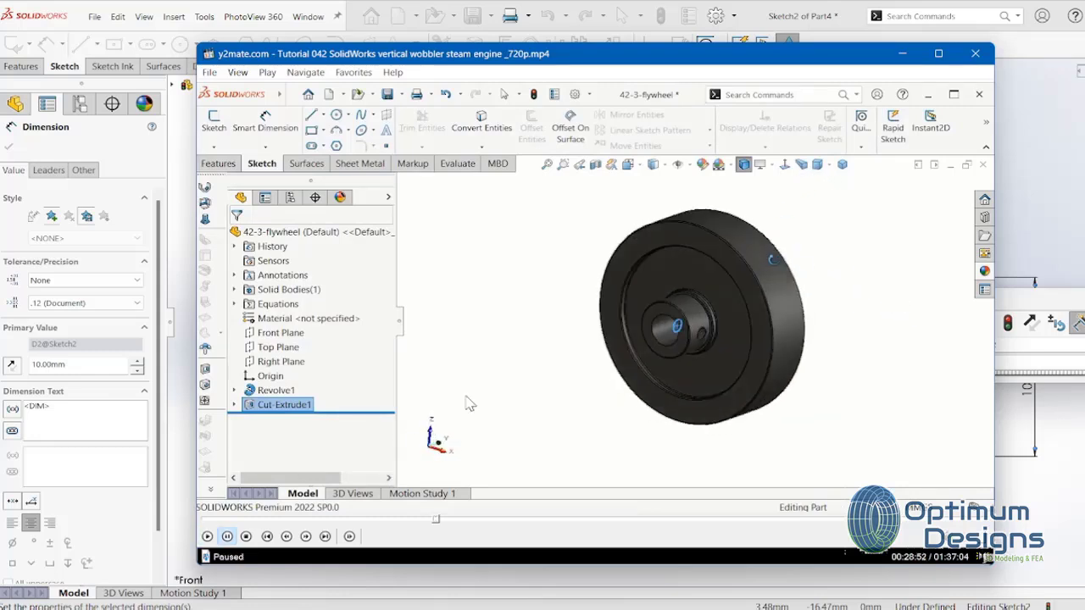
pyautogui.press('space')
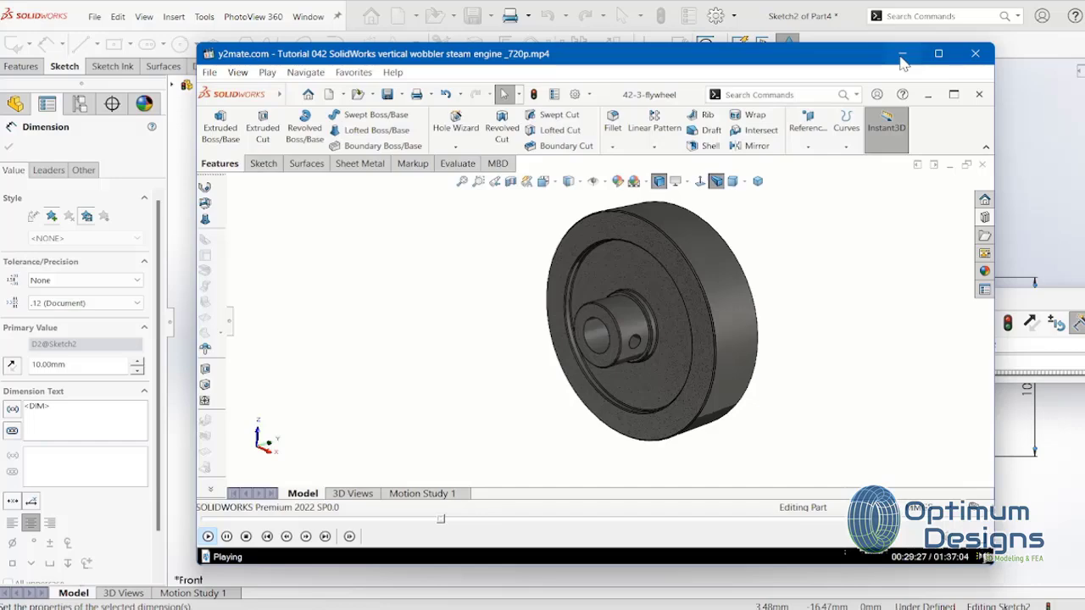
pyautogui.click(762, 210)
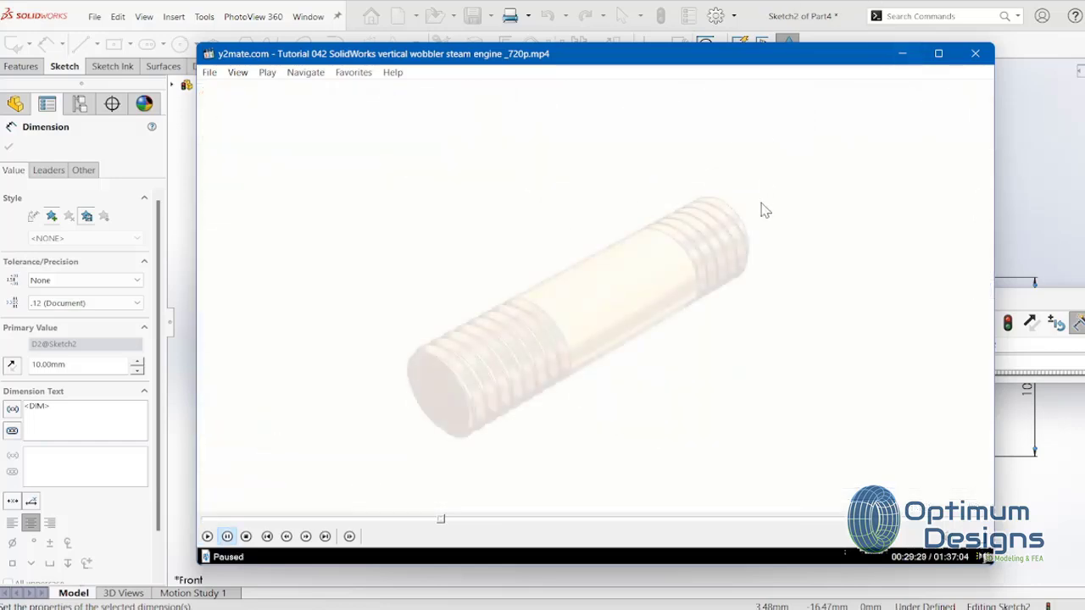
pyautogui.click(902, 56)
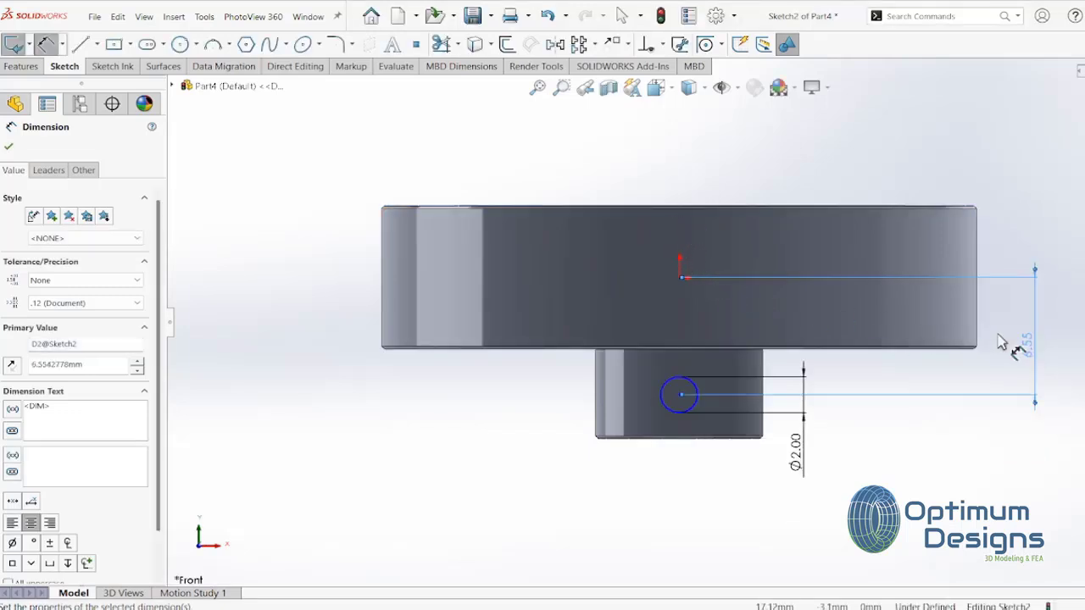
# Dimension the circle centre 10.5 mm below the flywheel's top edge
pyautogui.press('Escape')
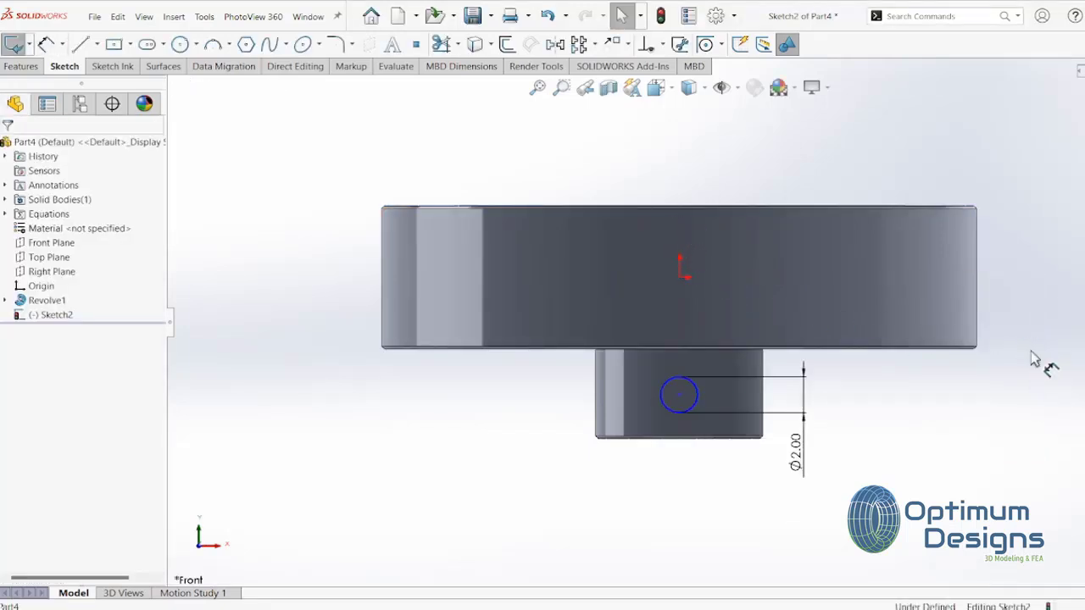
pyautogui.click(47, 46)
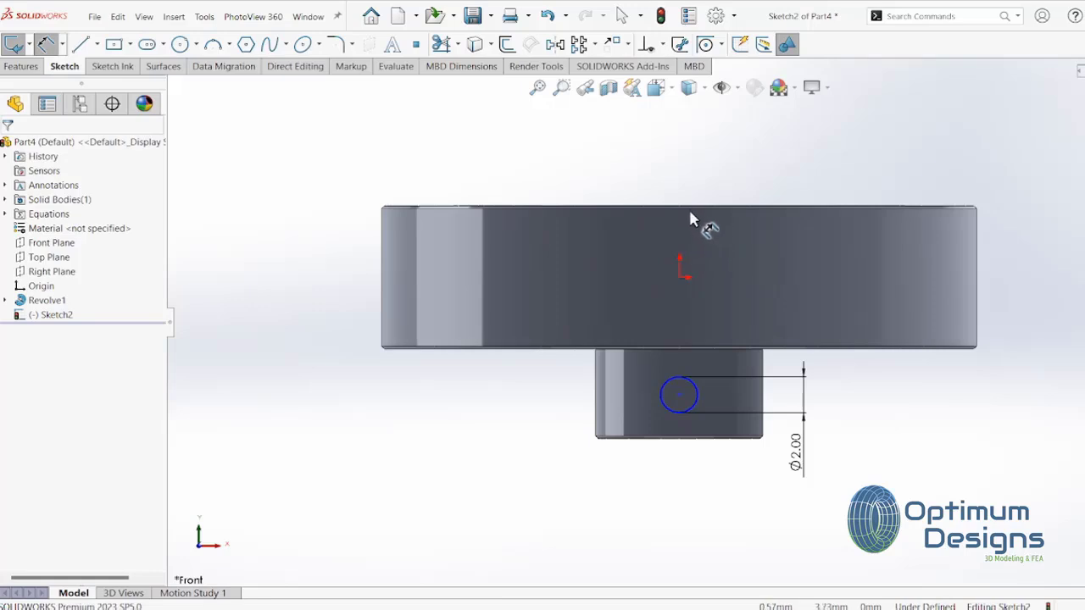
pyautogui.click(687, 209)
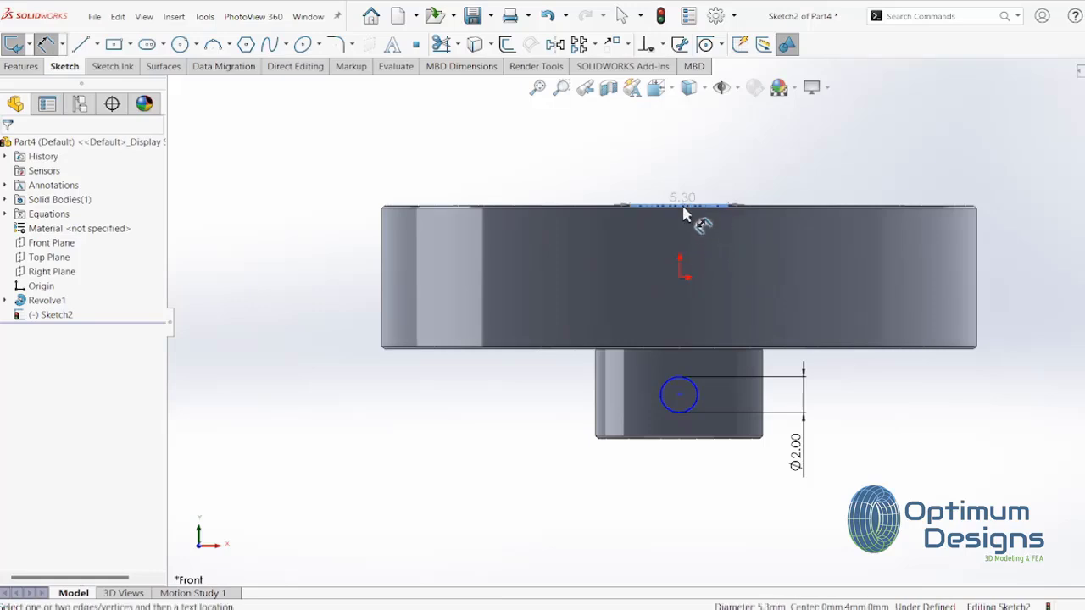
pyautogui.click(679, 395)
pyautogui.click(1051, 348)
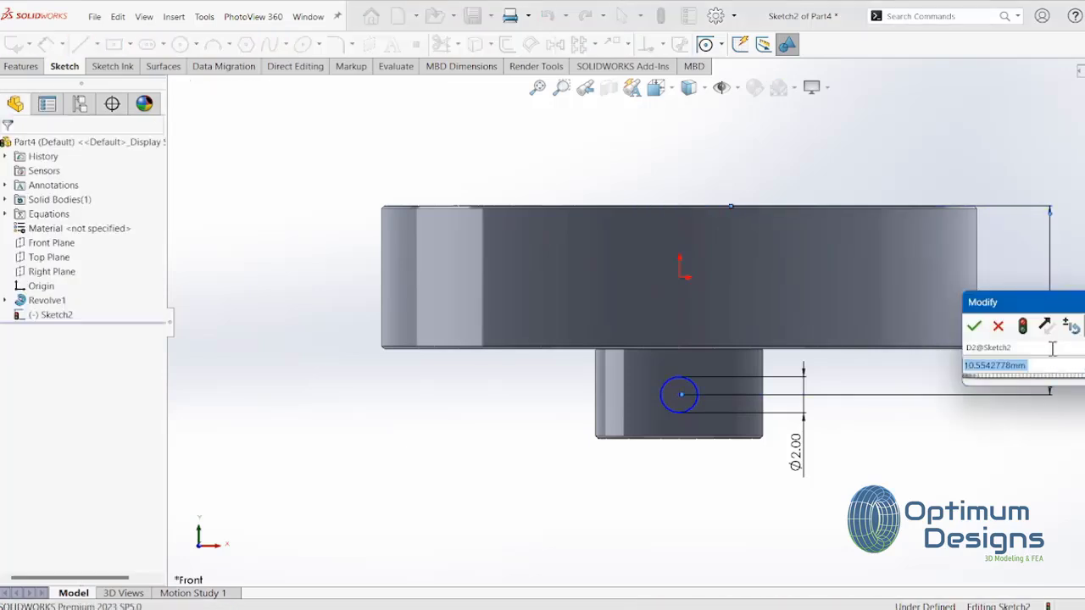
pyautogui.write('10.')
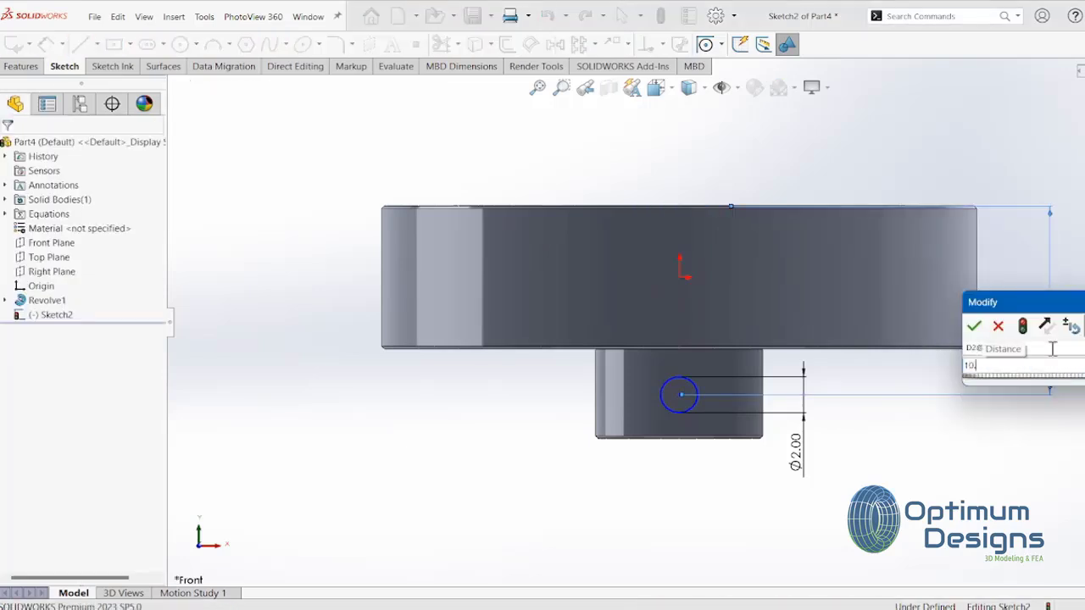
pyautogui.write('5')
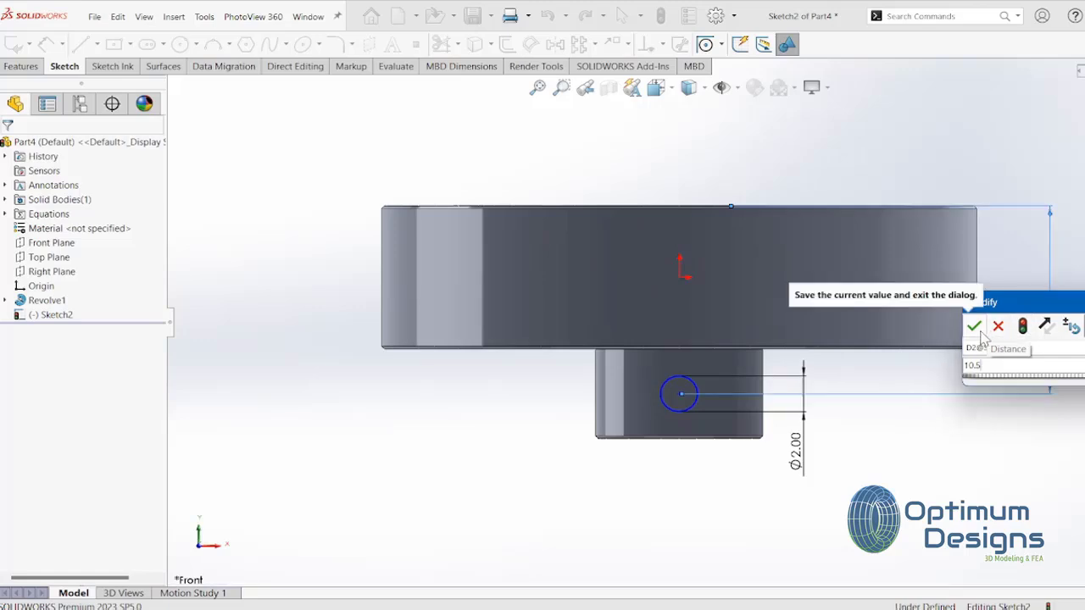
pyautogui.click(974, 326)
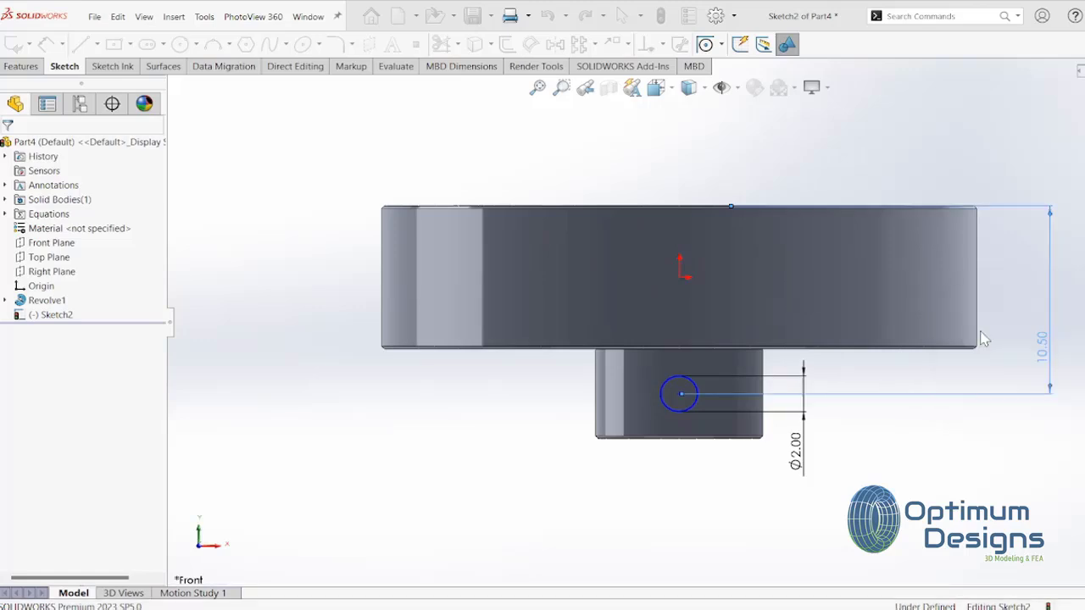
pyautogui.click(25, 67)
# Extrude-cut the Ø2 mm circle Through All, checking the preview from an isometric view
pyautogui.click(121, 43)
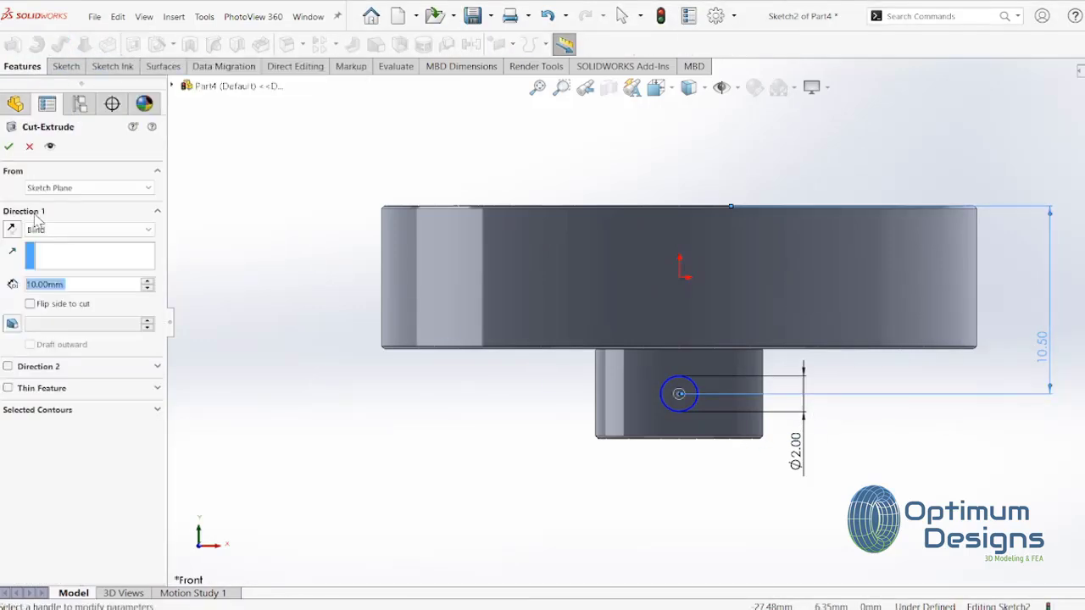
pyautogui.click(85, 232)
pyautogui.click(59, 246)
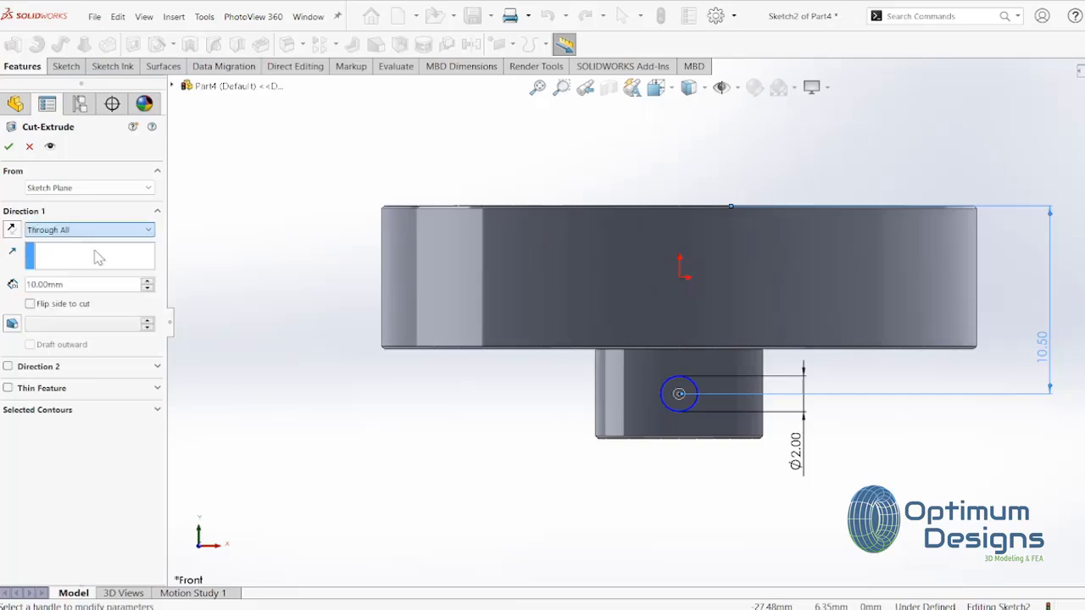
pyautogui.click(656, 87)
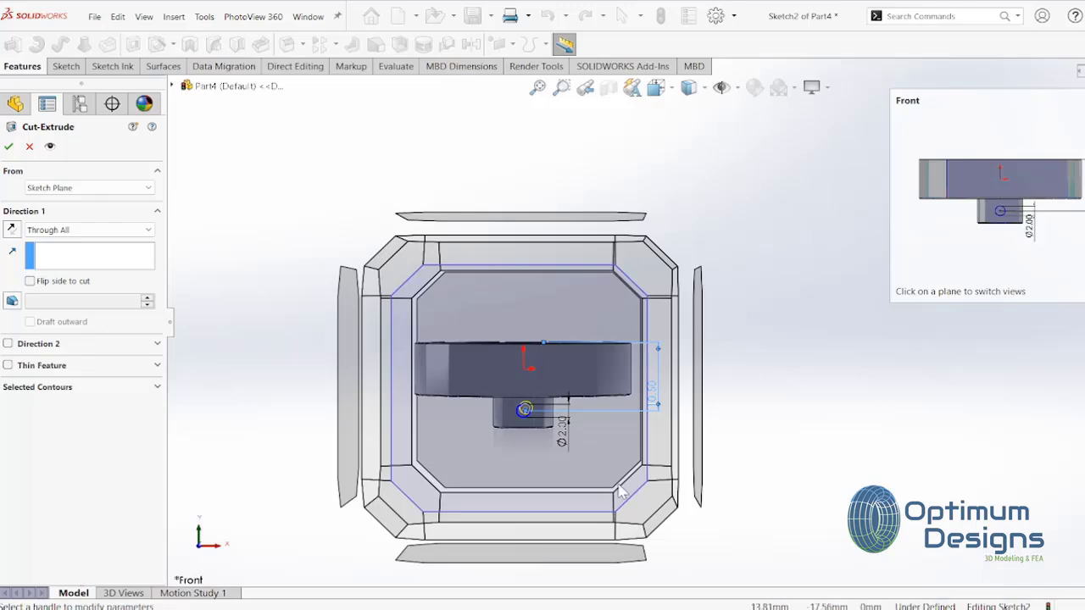
pyautogui.click(640, 506)
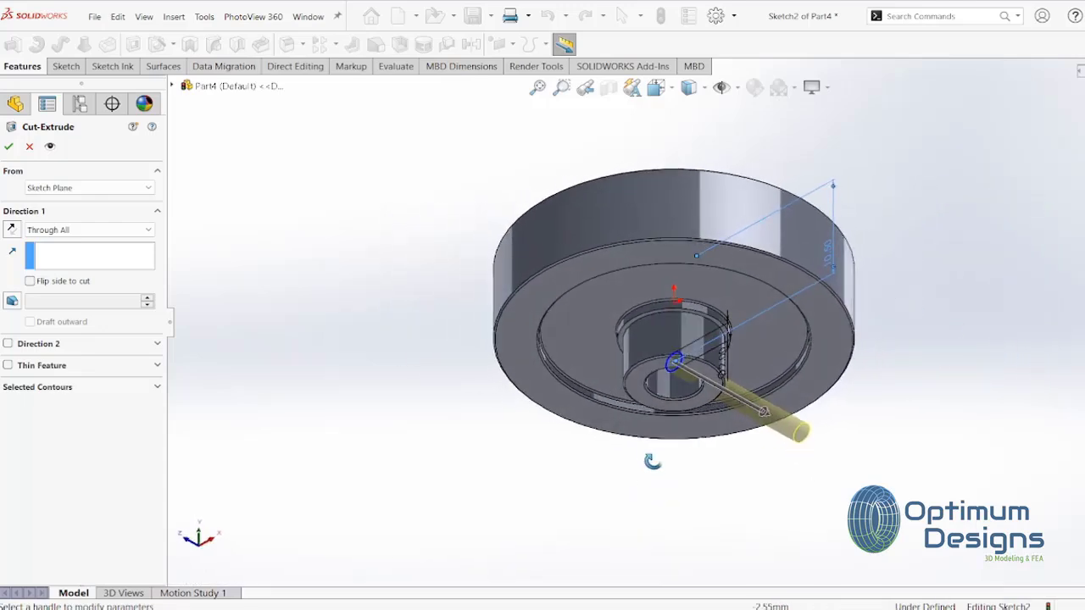
pyautogui.moveTo(652, 461); pyautogui.dragTo(299, 192, button='middle')
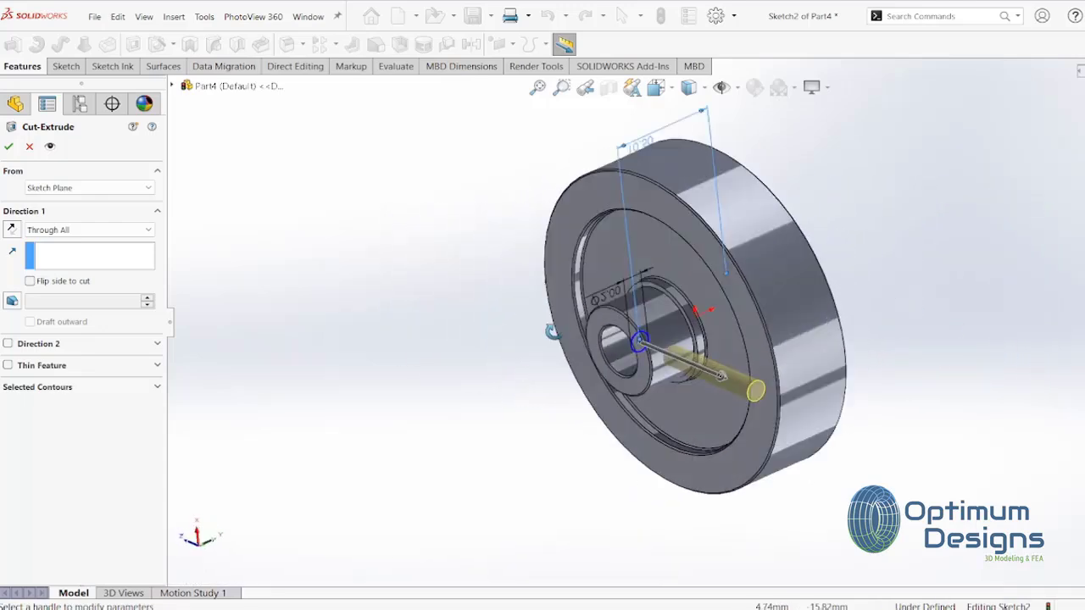
pyautogui.click(8, 146)
pyautogui.press('space')
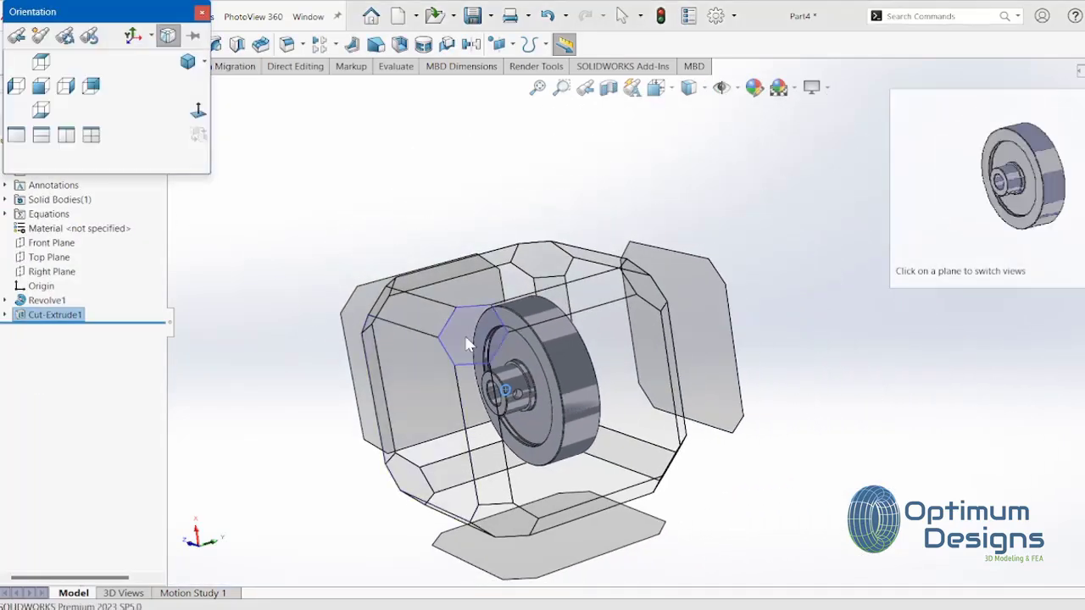
# Turn the view Normal To the Front Plane and start a sketch on it
pyautogui.click(407, 254)
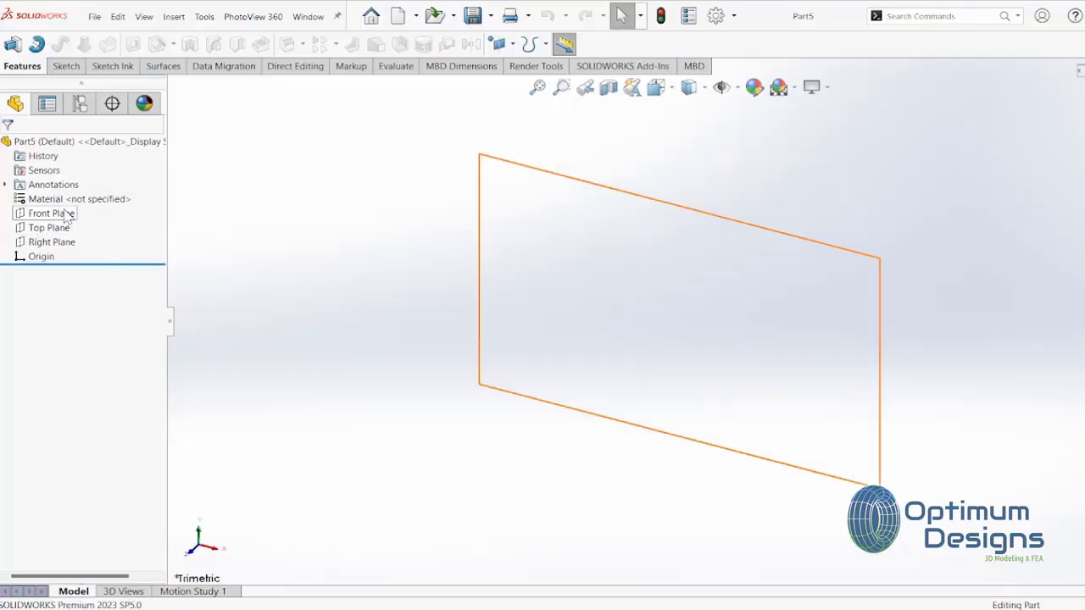
pyautogui.rightClick(50, 213)
pyautogui.click(139, 205)
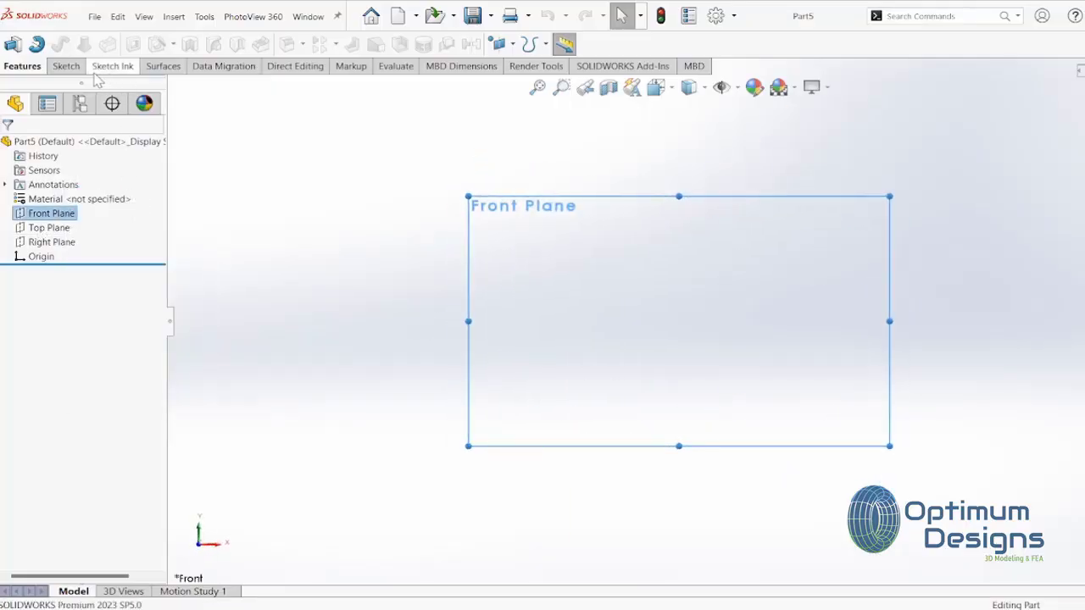
pyautogui.click(67, 66)
# Draw a circle centred on the origin and dimension its diameter to 5 mm
pyautogui.click(180, 44)
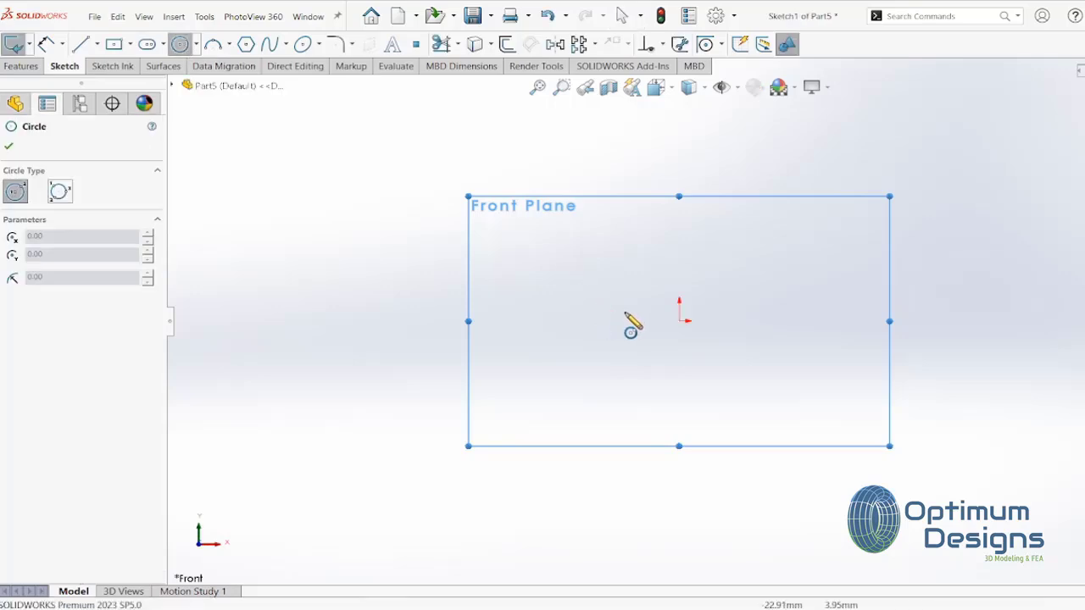
pyautogui.click(679, 322)
pyautogui.click(646, 360)
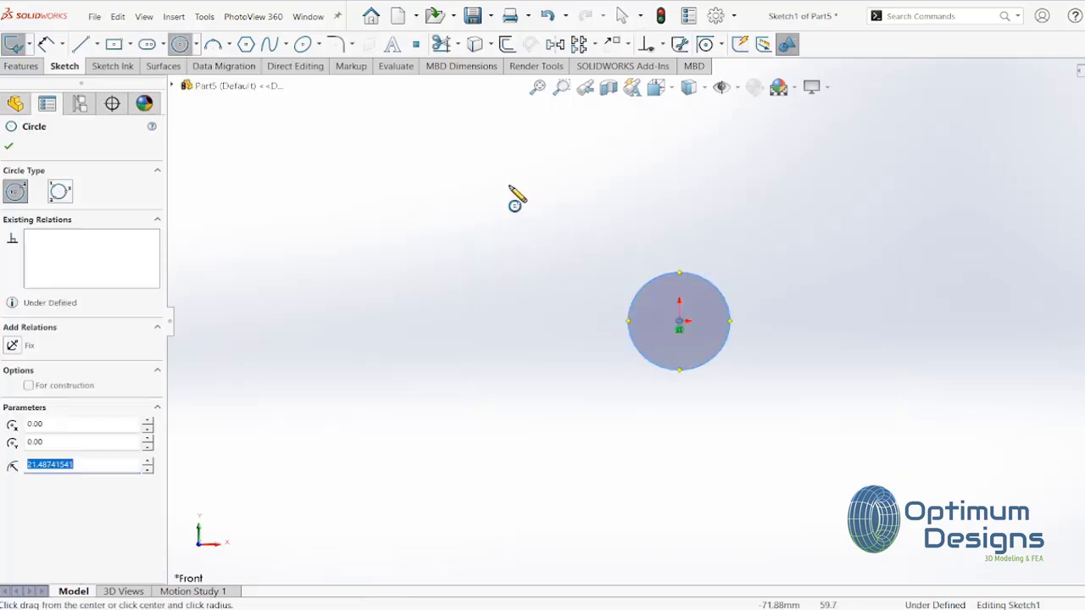
pyautogui.click(47, 45)
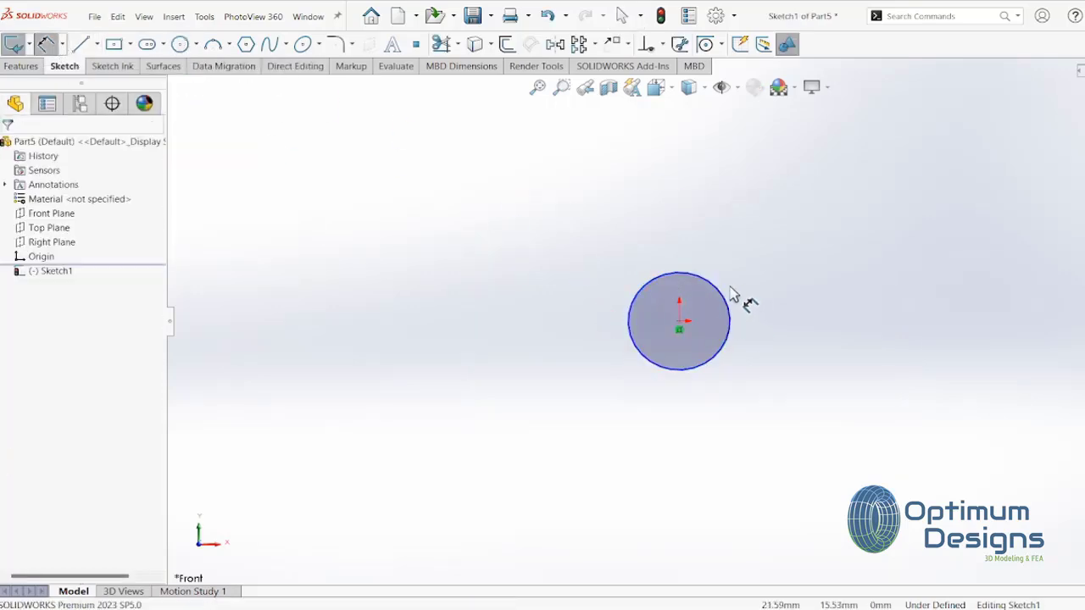
pyautogui.click(725, 298)
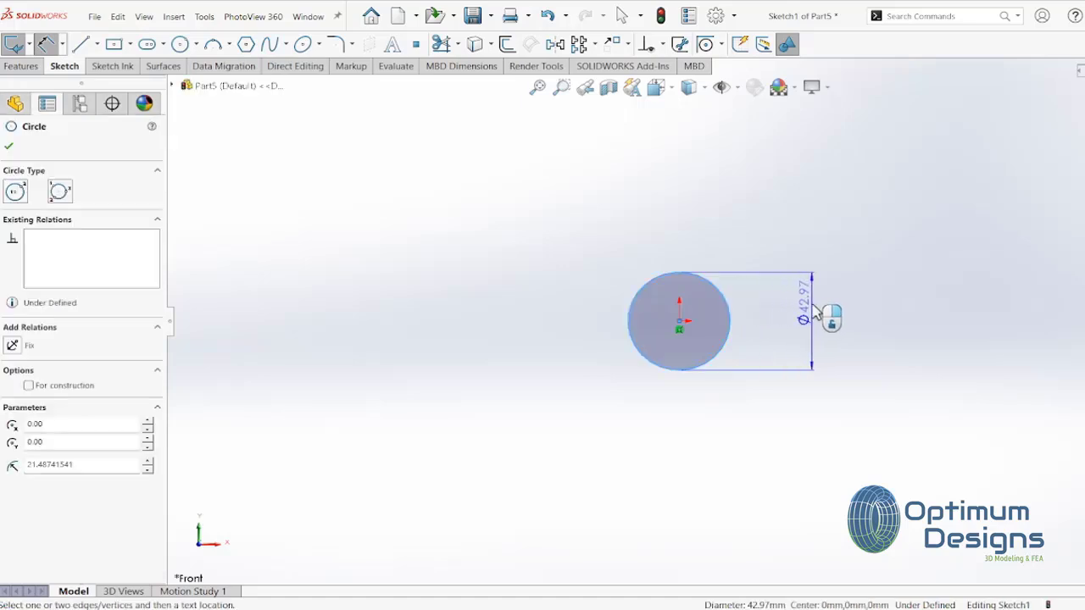
pyautogui.click(816, 310)
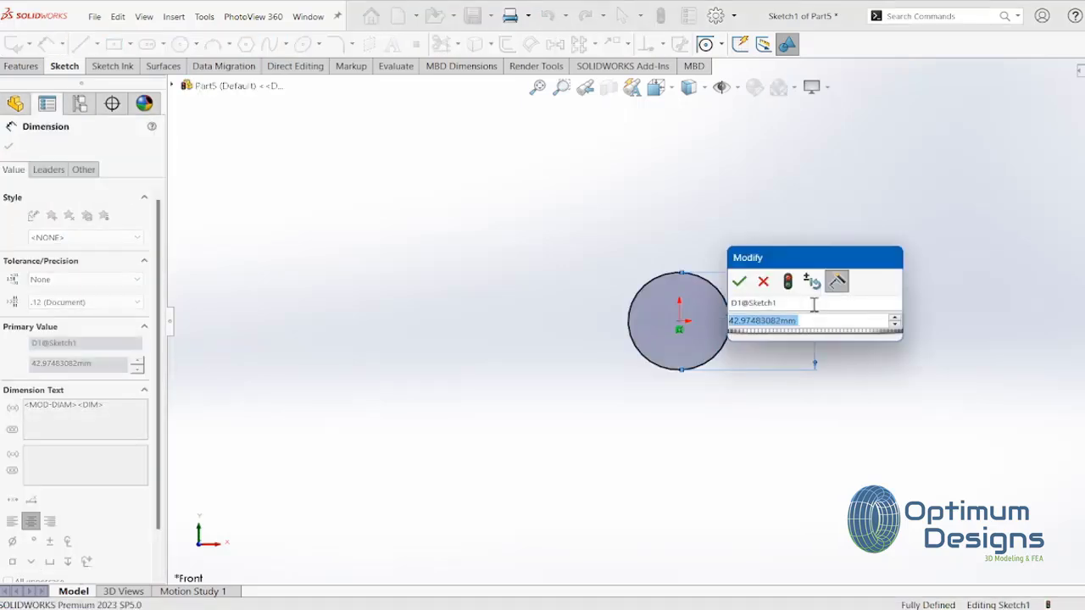
pyautogui.write('5')
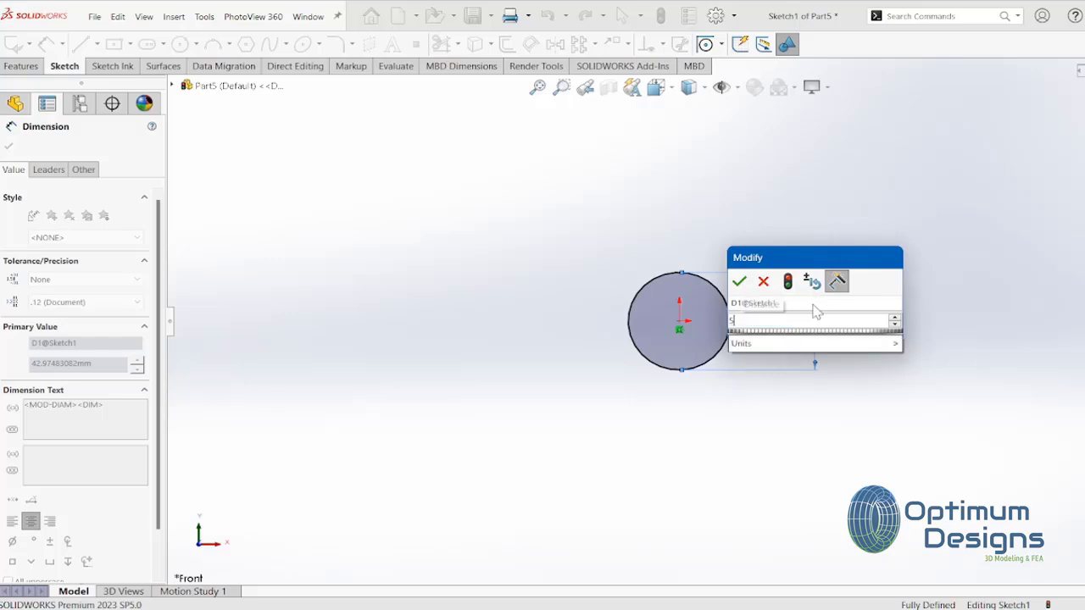
pyautogui.press('Return')
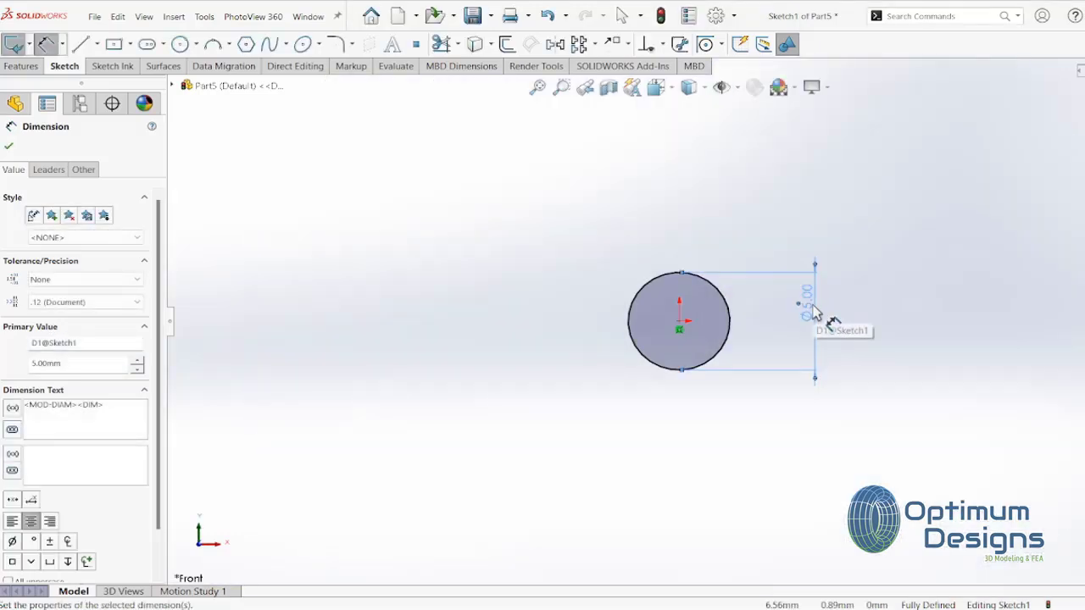
pyautogui.click(21, 66)
pyautogui.click(13, 44)
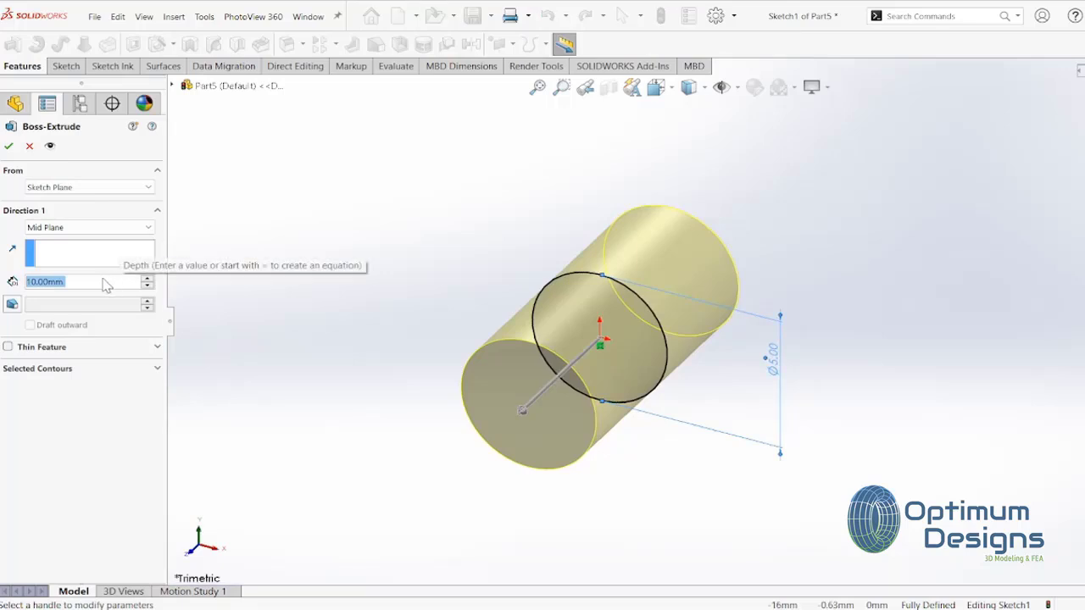
# Extrude the Ø5 mm circle 20.5 mm Mid Plane into a rod, viewed isometrically
pyautogui.write('20.5')
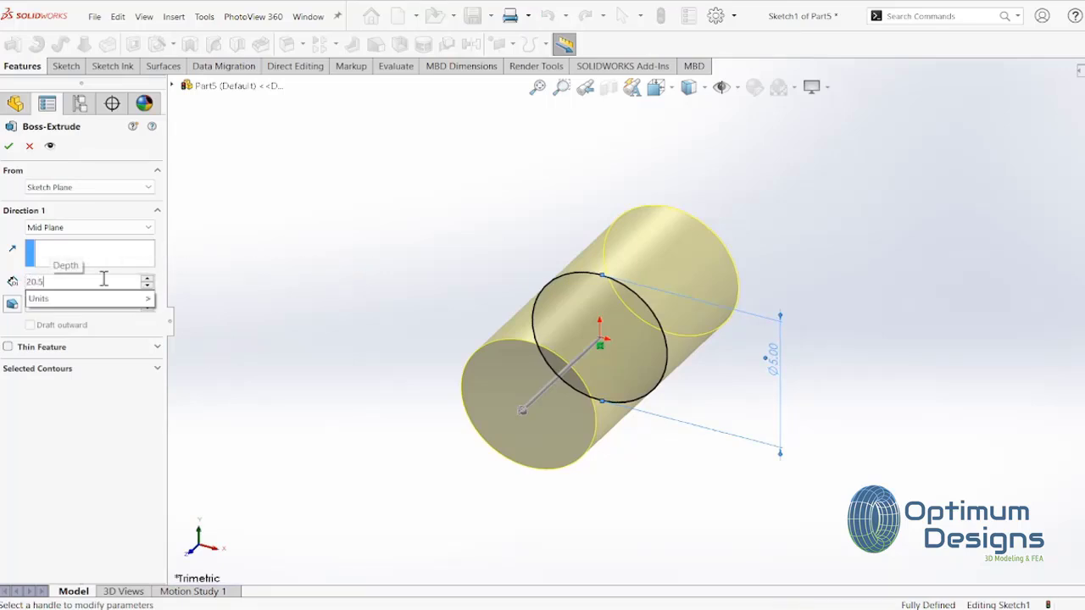
pyautogui.press('Return')
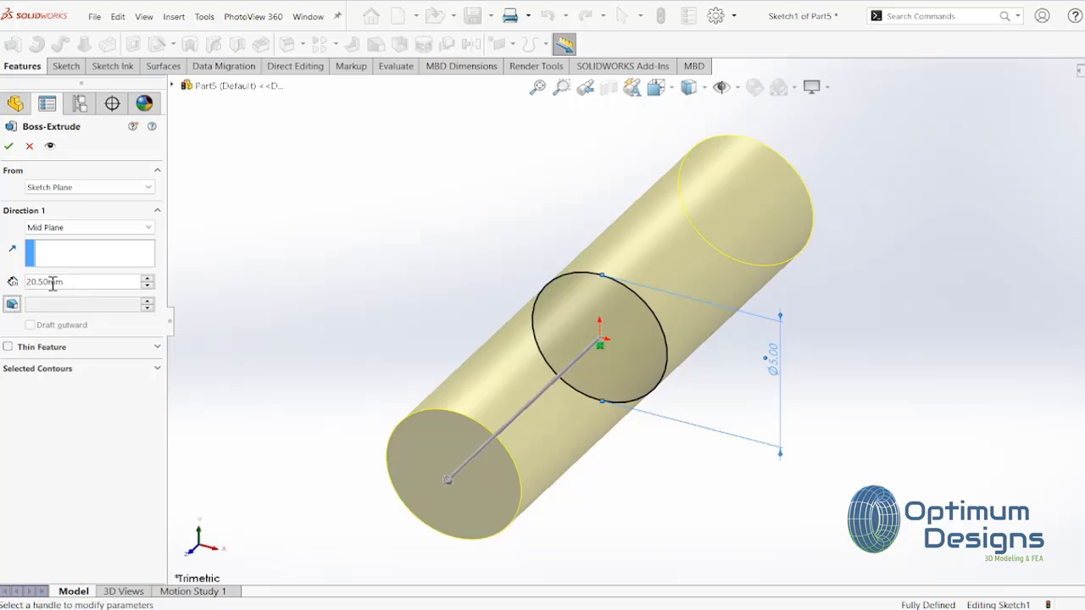
pyautogui.click(9, 146)
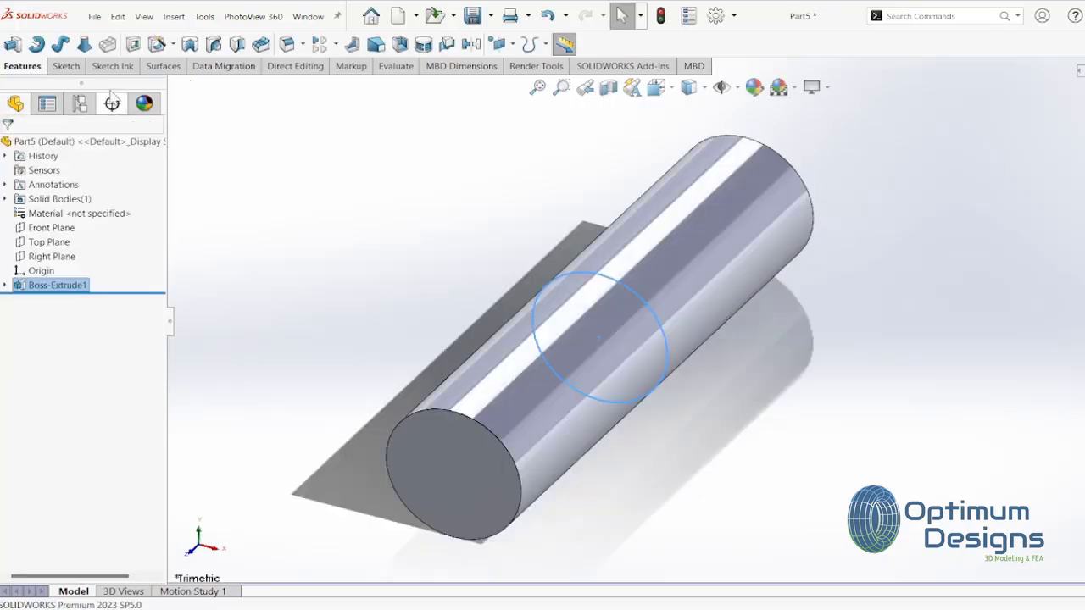
pyautogui.press('space')
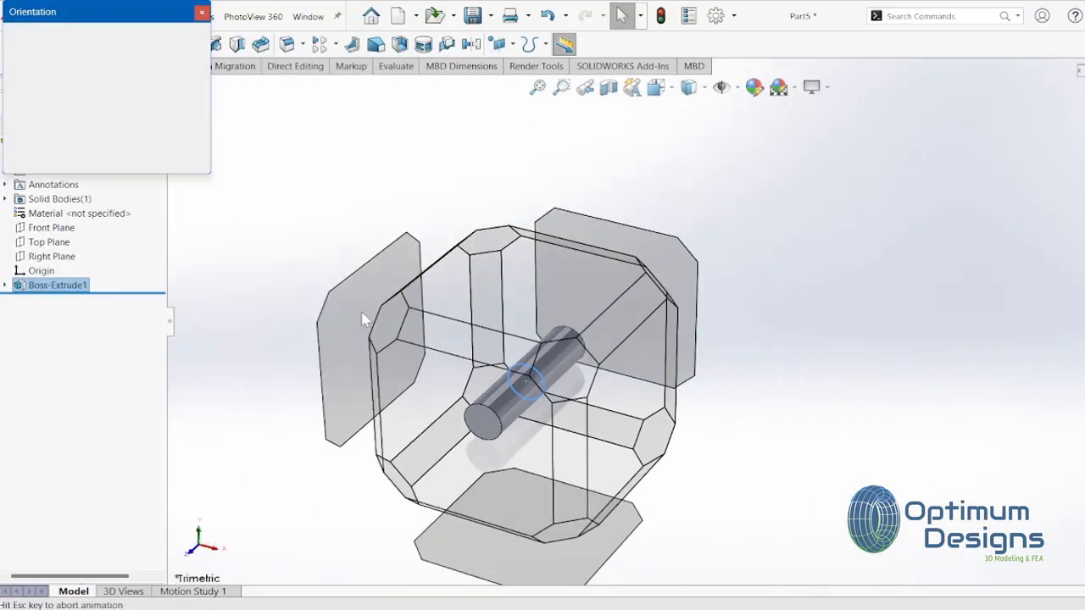
pyautogui.press('Escape')
pyautogui.hotkey('ctrl', '7')
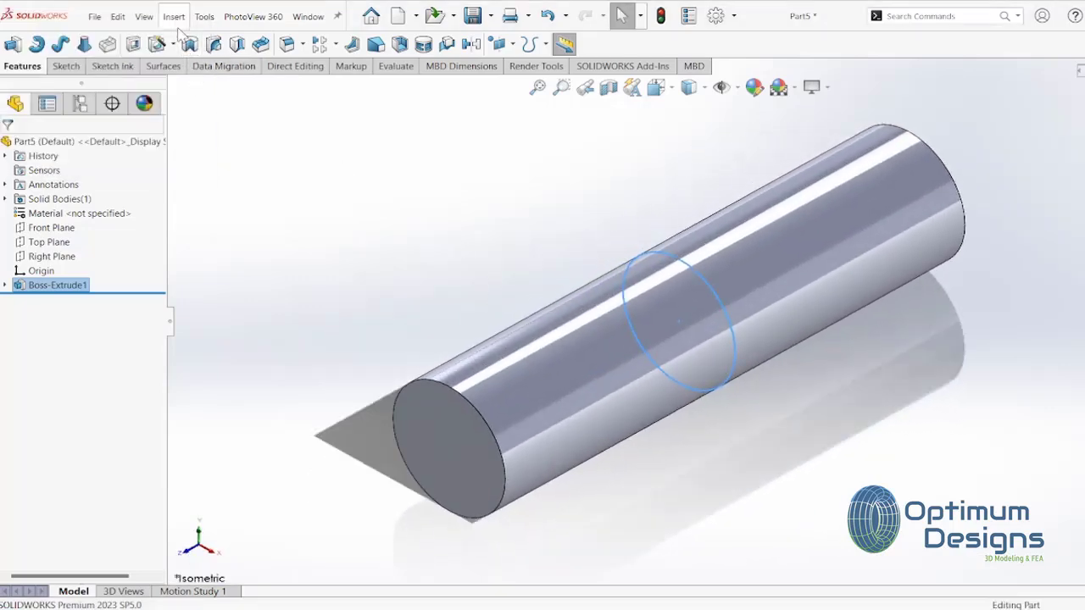
# Start a thread on the rod's end edge and choose the M5x0.8 Metric Die size
pyautogui.click(174, 16)
pyautogui.moveTo(197, 71)
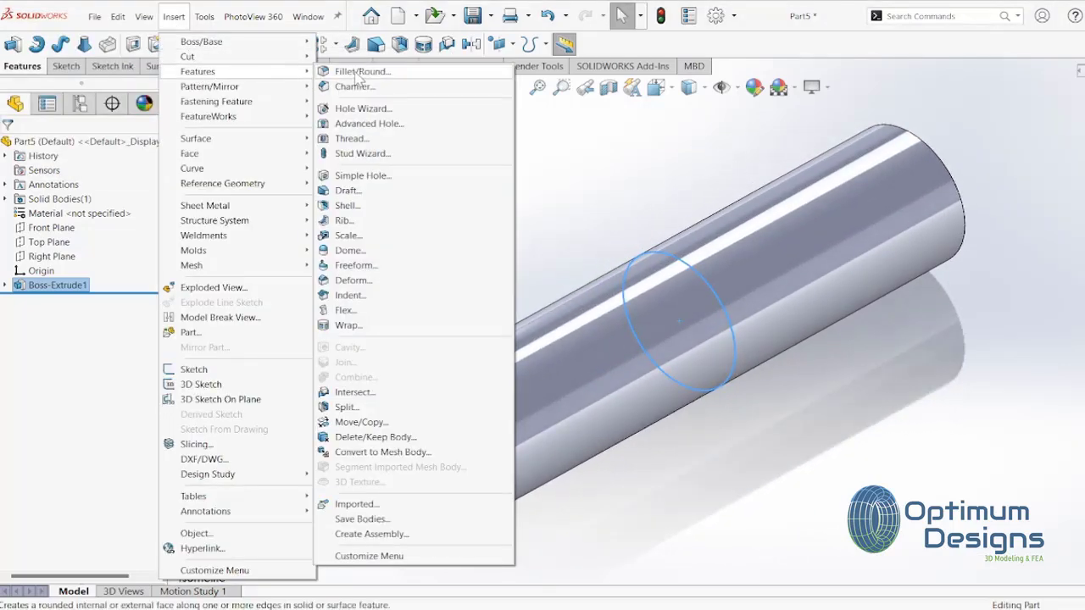
pyautogui.click(348, 138)
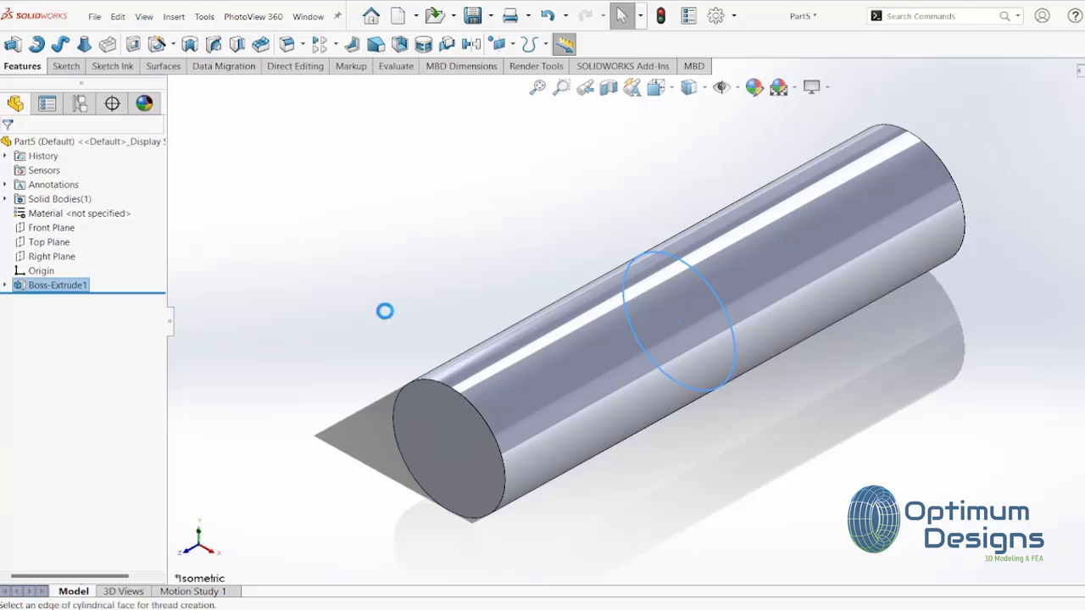
pyautogui.click(418, 389)
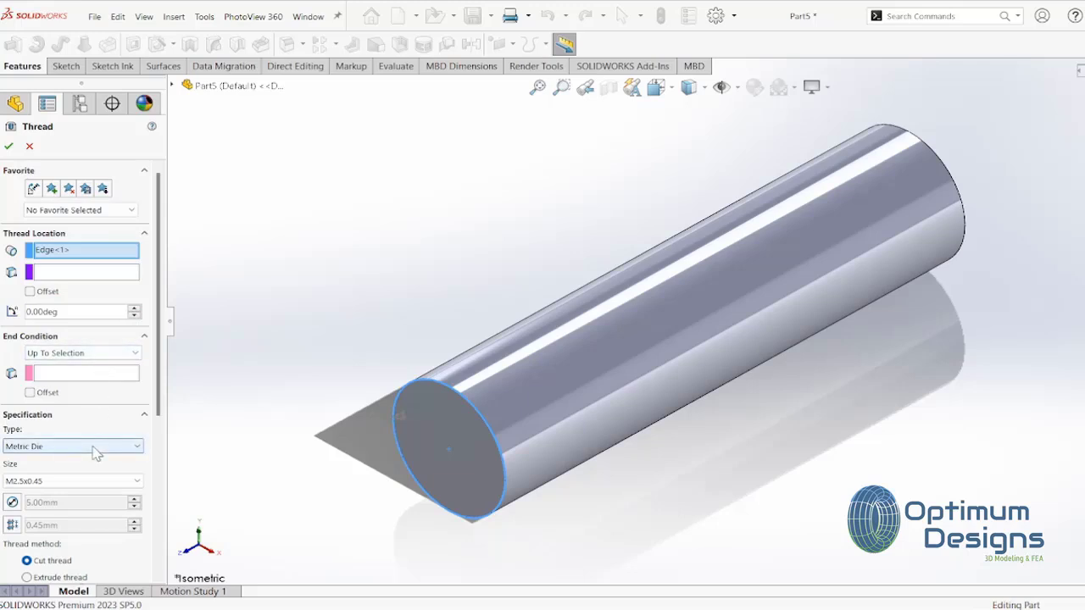
pyautogui.click(79, 481)
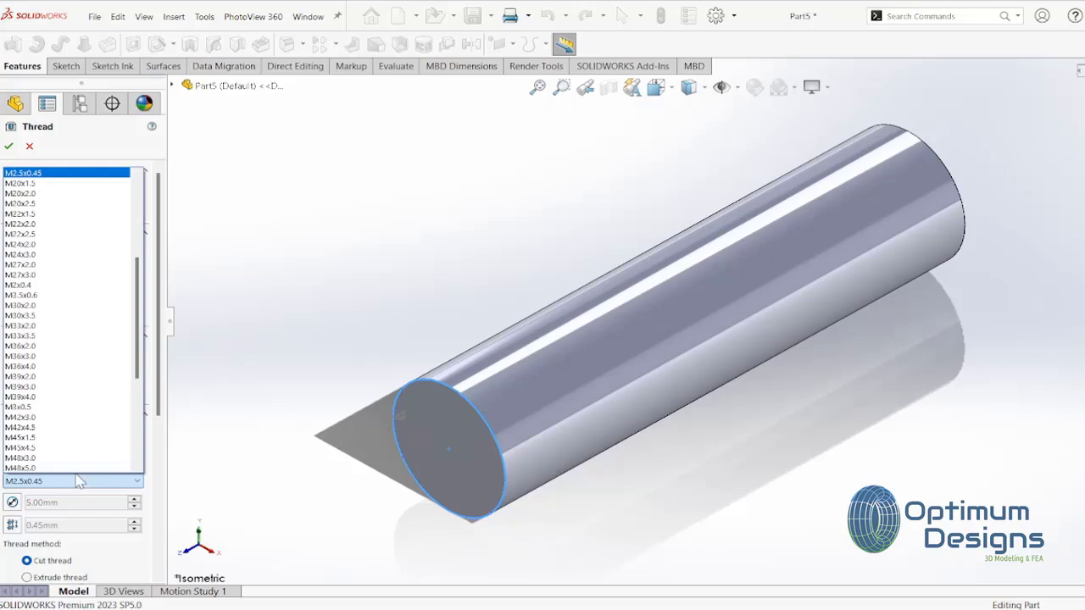
pyautogui.scroll(5, 48, 317)
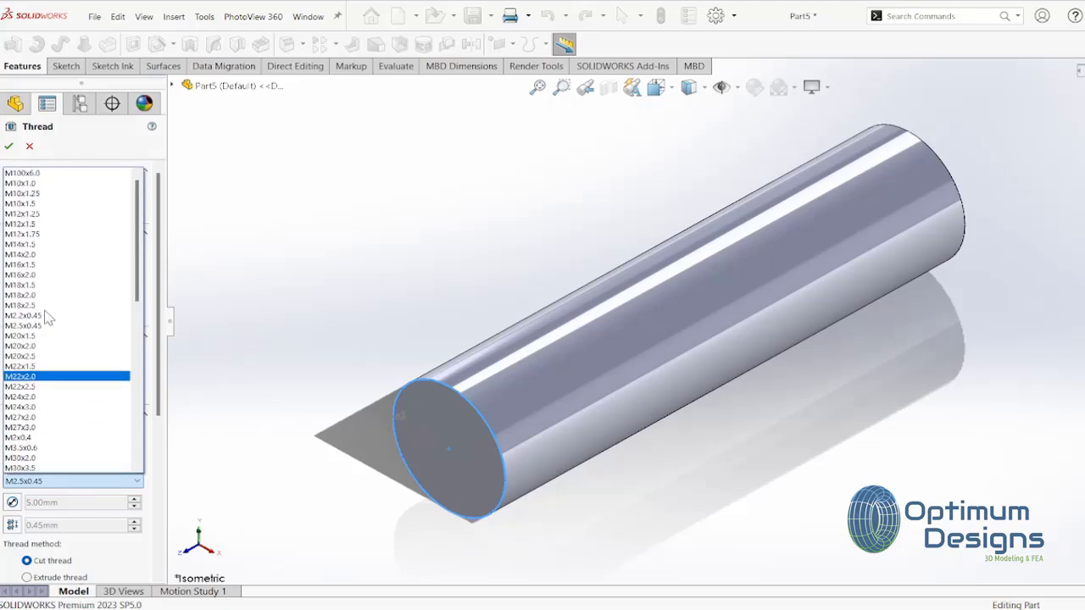
pyautogui.scroll(1, 49, 317)
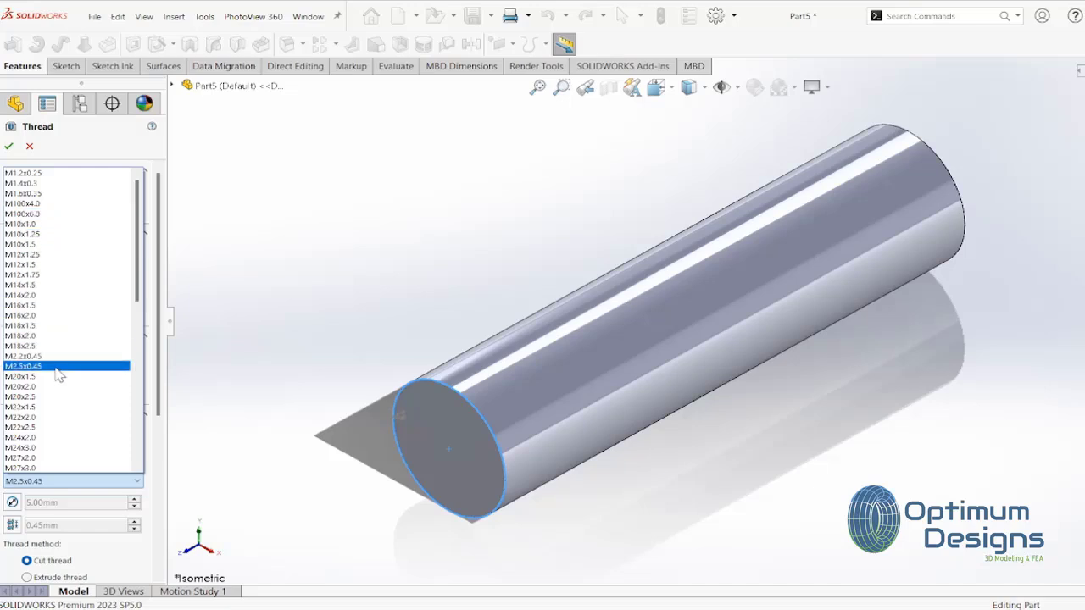
pyautogui.scroll(-1, 59, 387)
pyautogui.scroll(-1, 56, 386)
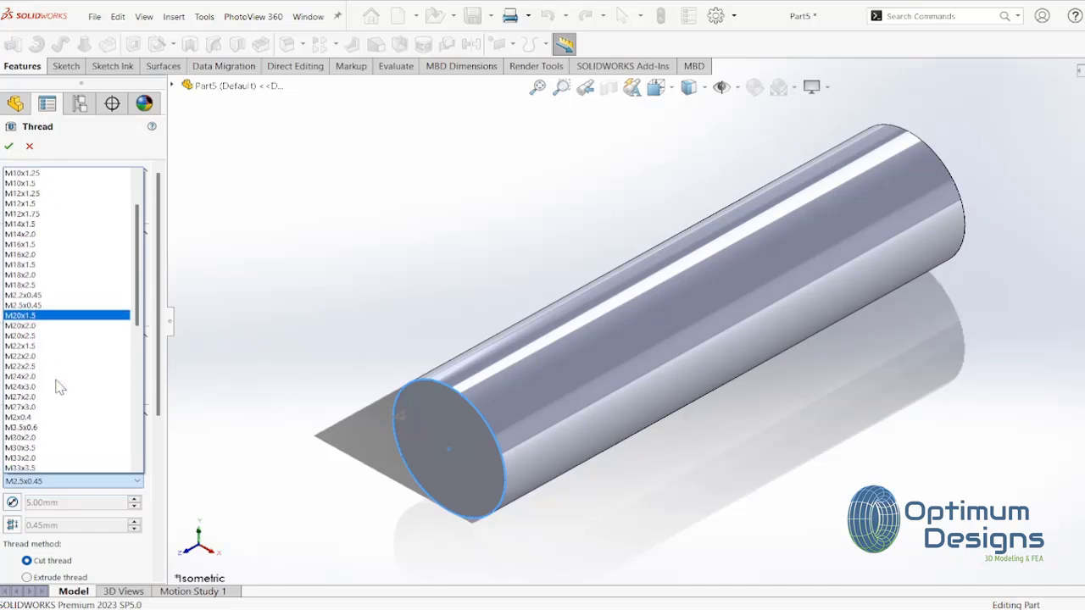
pyautogui.scroll(-2, 63, 415)
pyautogui.scroll(-2, 68, 429)
pyautogui.scroll(-2, 68, 429)
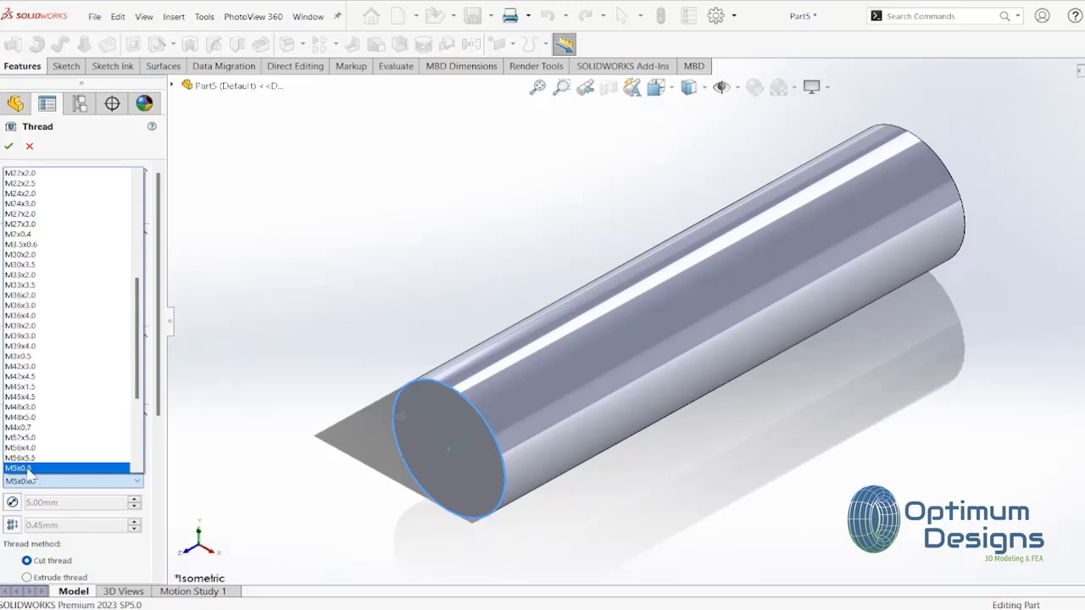
pyautogui.click(51, 468)
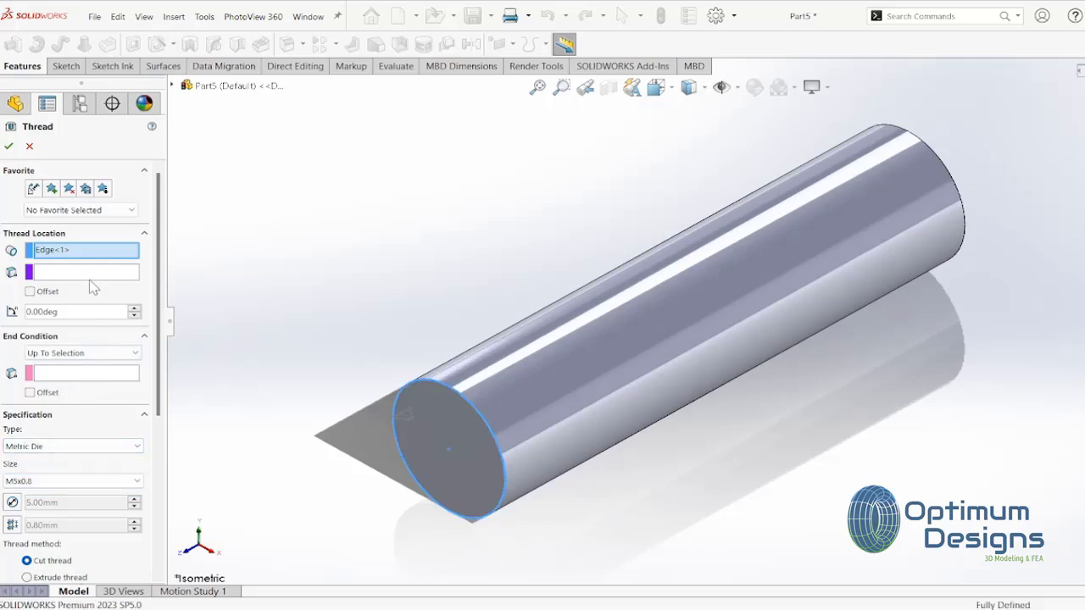
# Make the thread Blind 7.25 mm long with a reversed 1 mm start offset
pyautogui.click(75, 354)
pyautogui.click(72, 365)
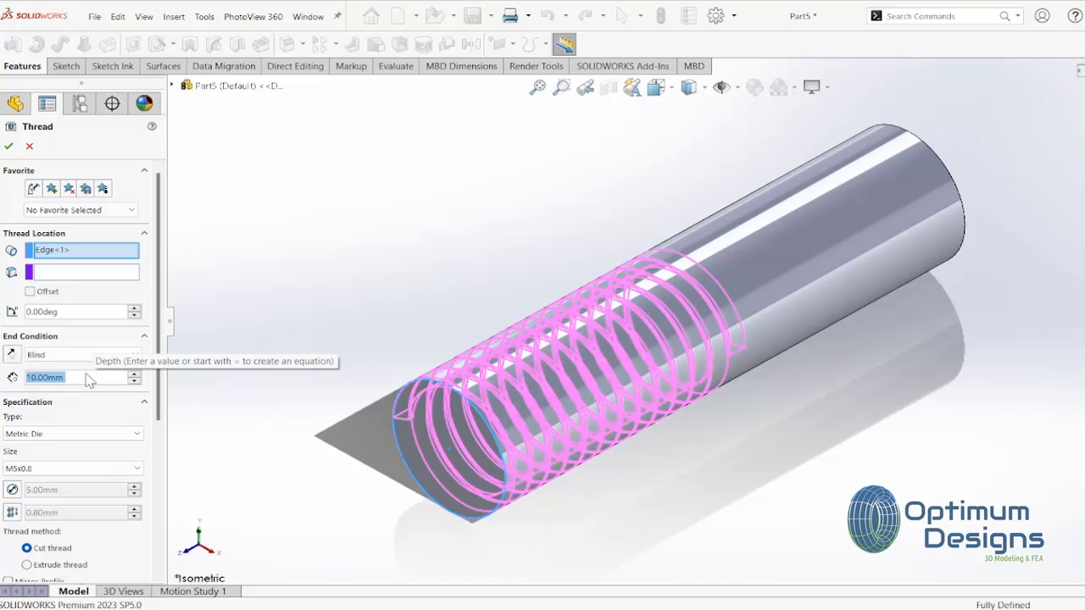
pyautogui.write('7.')
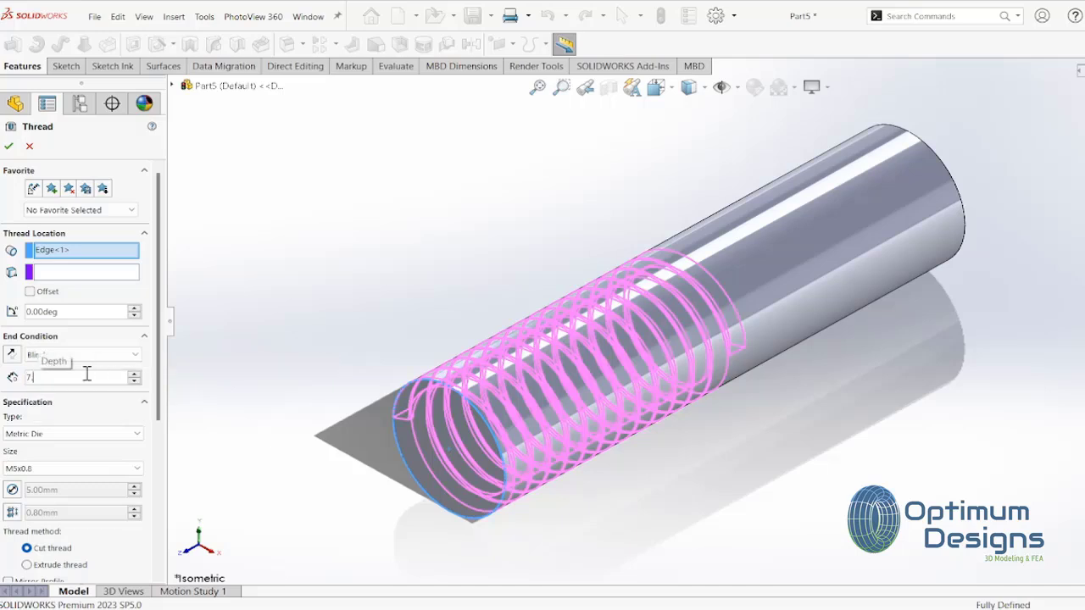
pyautogui.write('25')
pyautogui.press('Return')
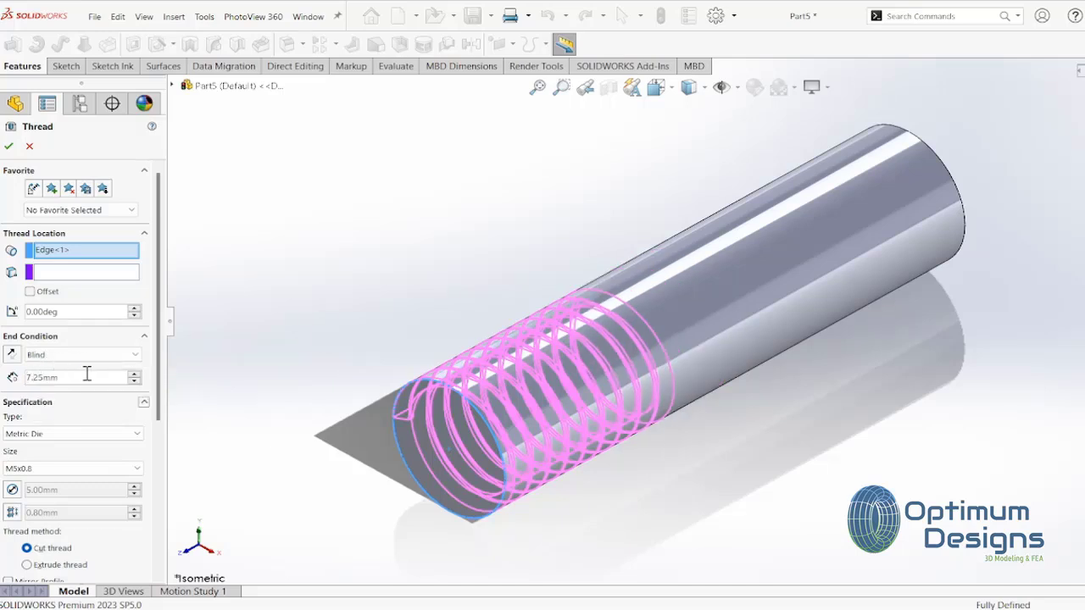
pyautogui.click(31, 292)
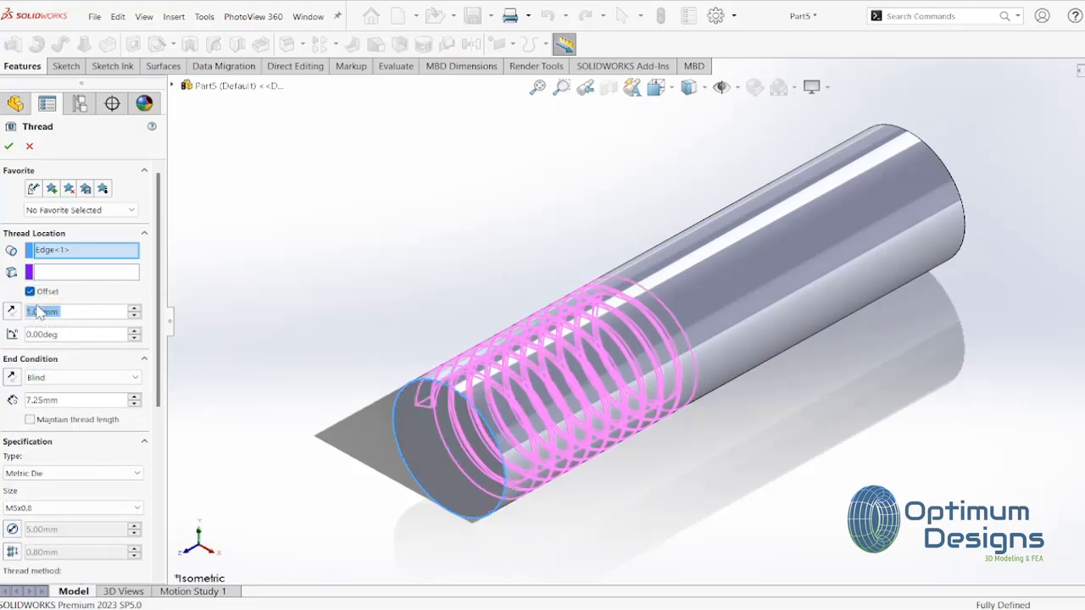
pyautogui.click(14, 312)
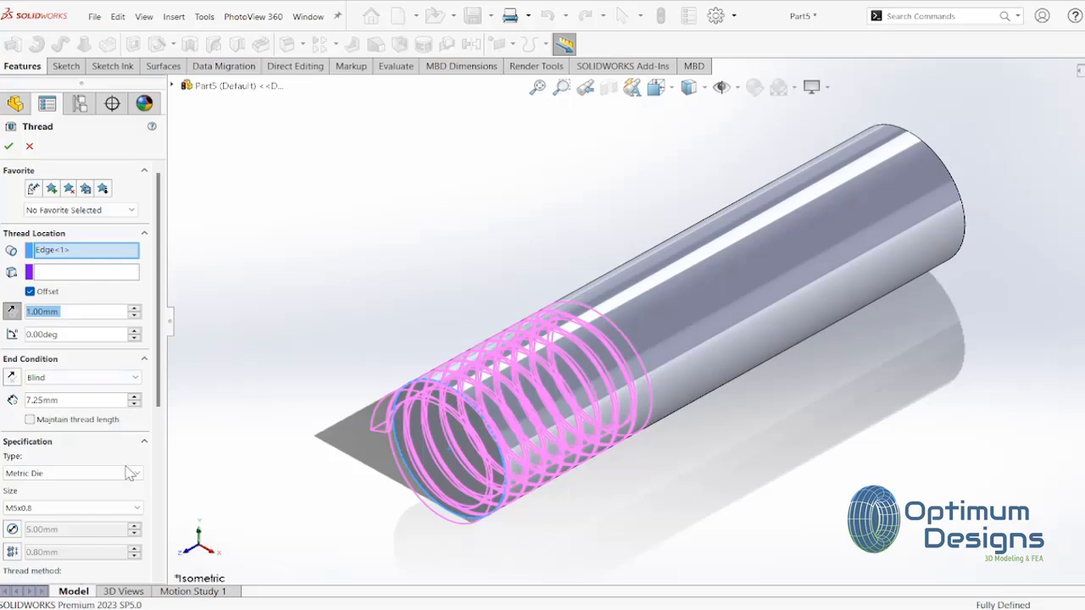
pyautogui.moveTo(159, 377); pyautogui.dragTo(167, 509)
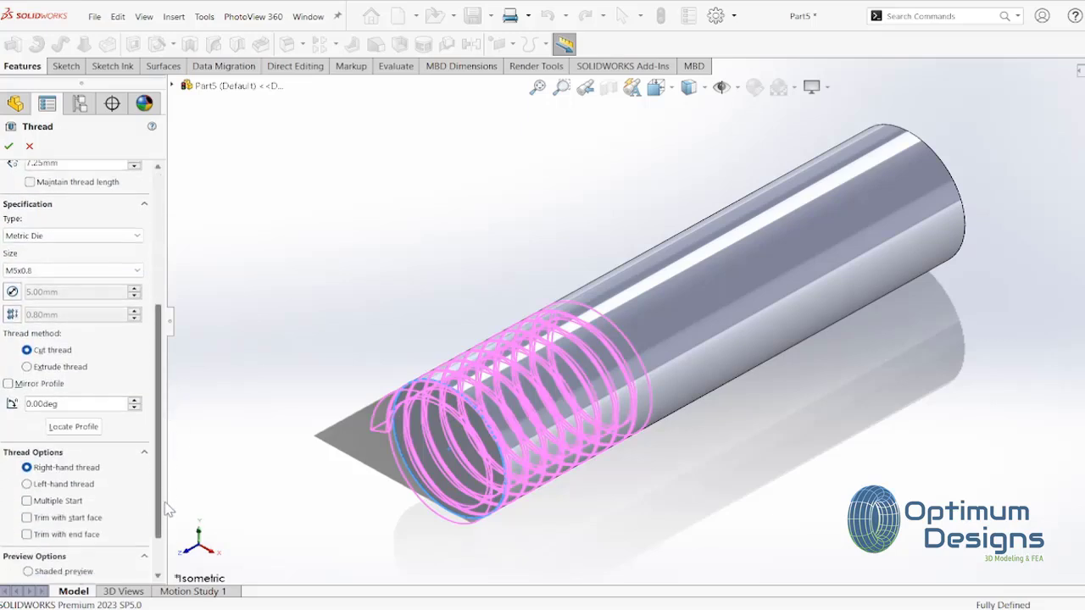
pyautogui.click(13, 145)
# Thread the rod's plain end M5x0.8, 5.25 mm deep with a reversed 1 mm offset
pyautogui.press('space')
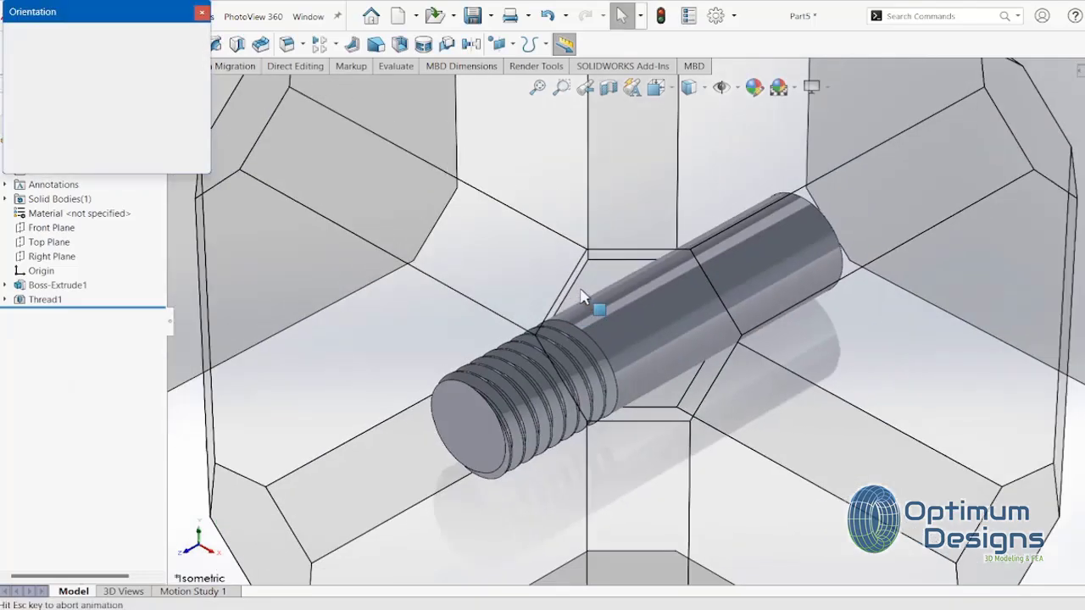
pyautogui.click(644, 322)
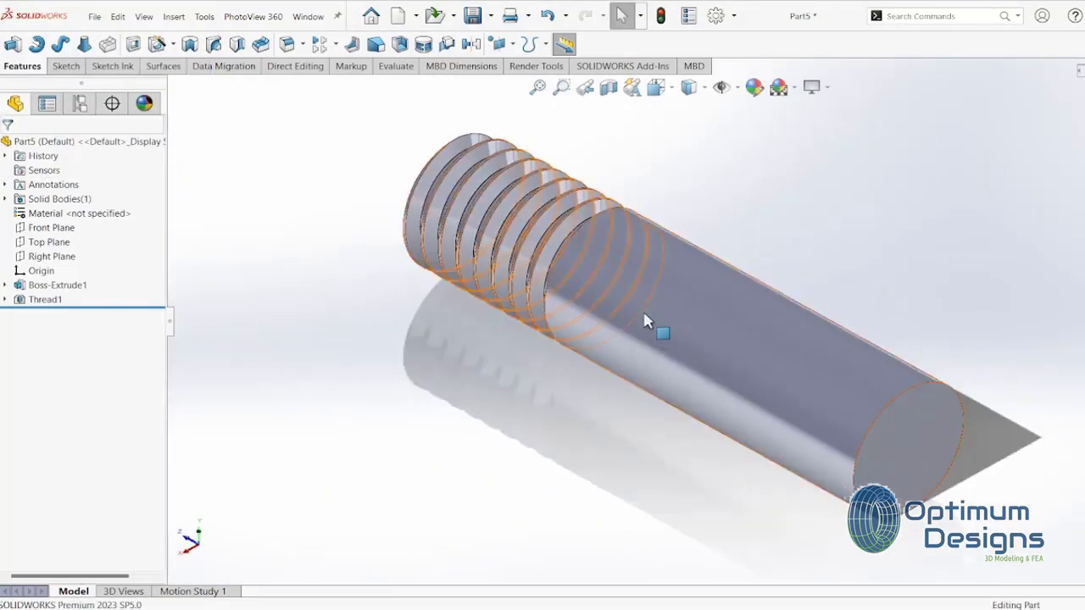
pyautogui.click(174, 17)
pyautogui.moveTo(209, 86)
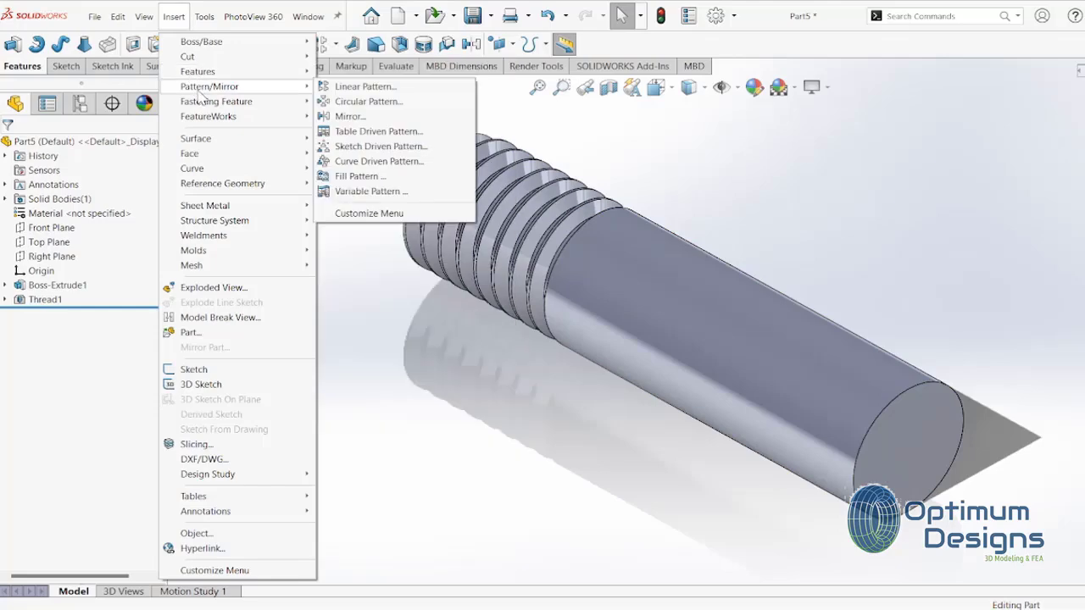
pyautogui.click(349, 139)
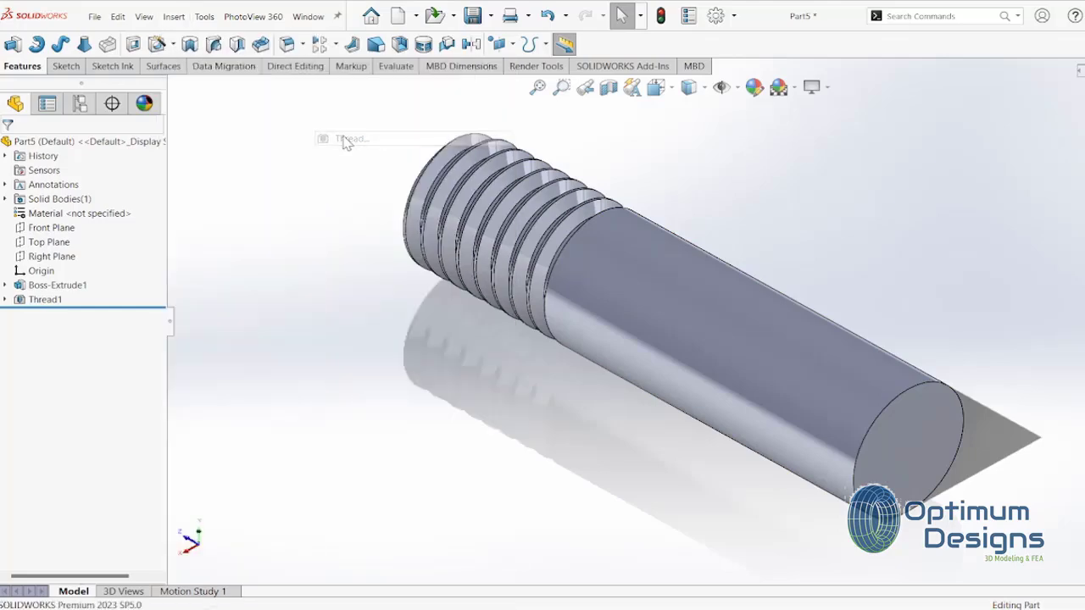
pyautogui.click(897, 401)
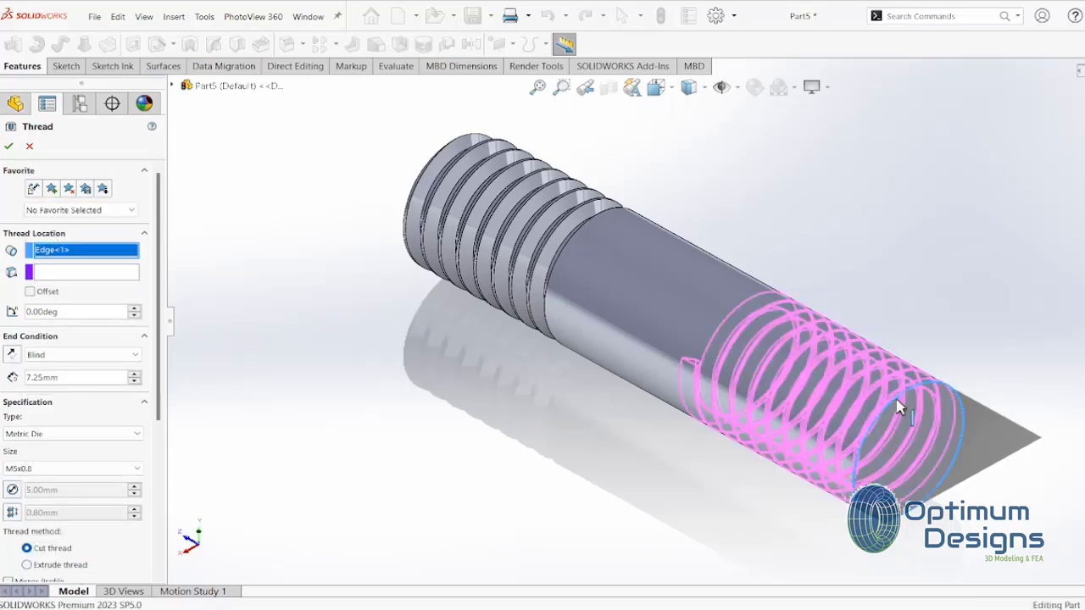
pyautogui.click(31, 292)
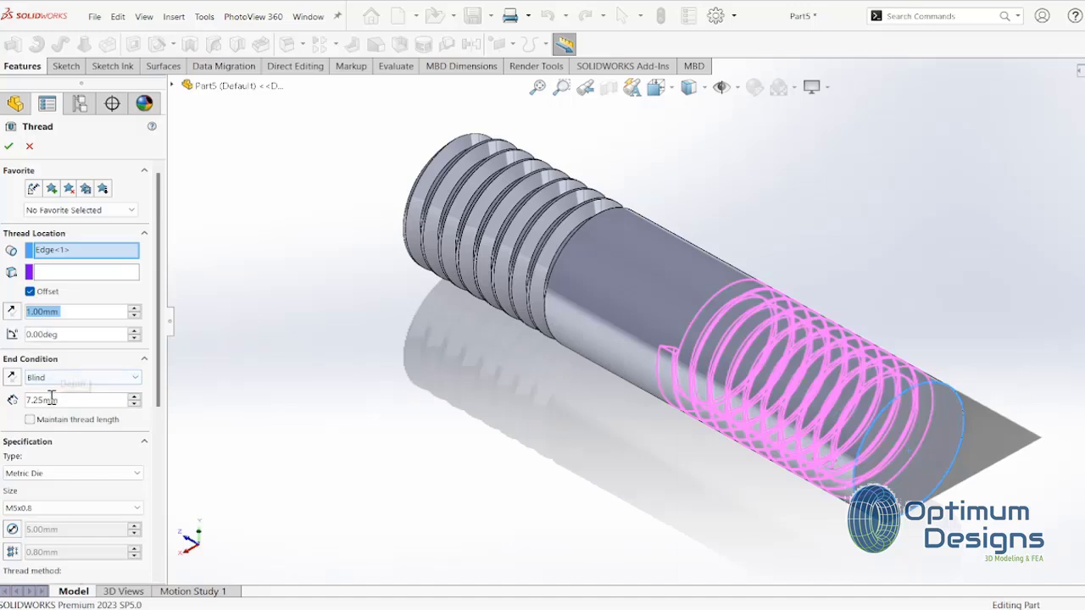
pyautogui.click(30, 400)
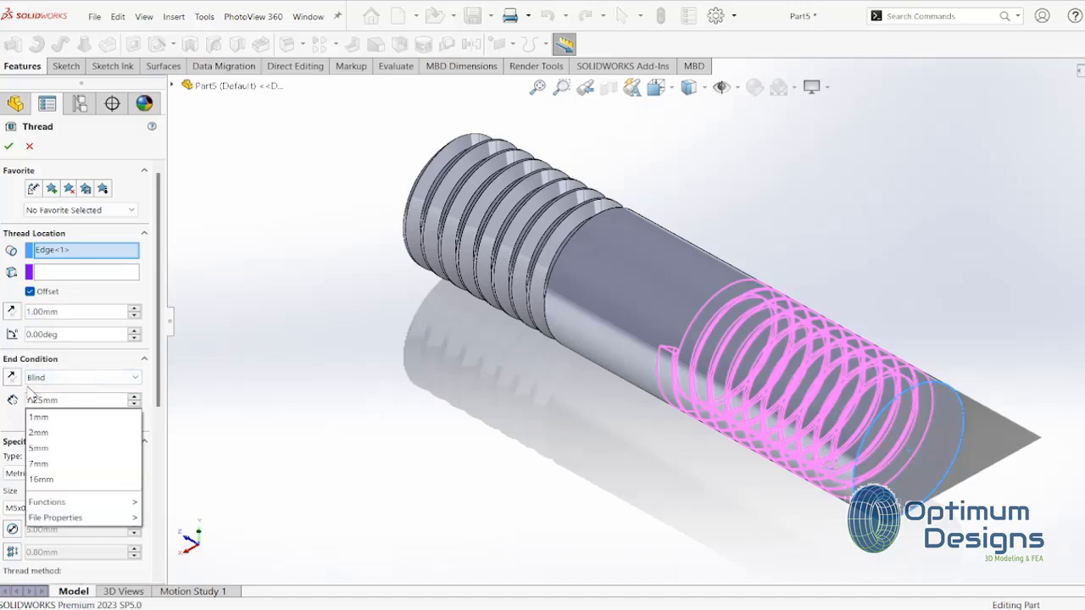
pyautogui.write('5')
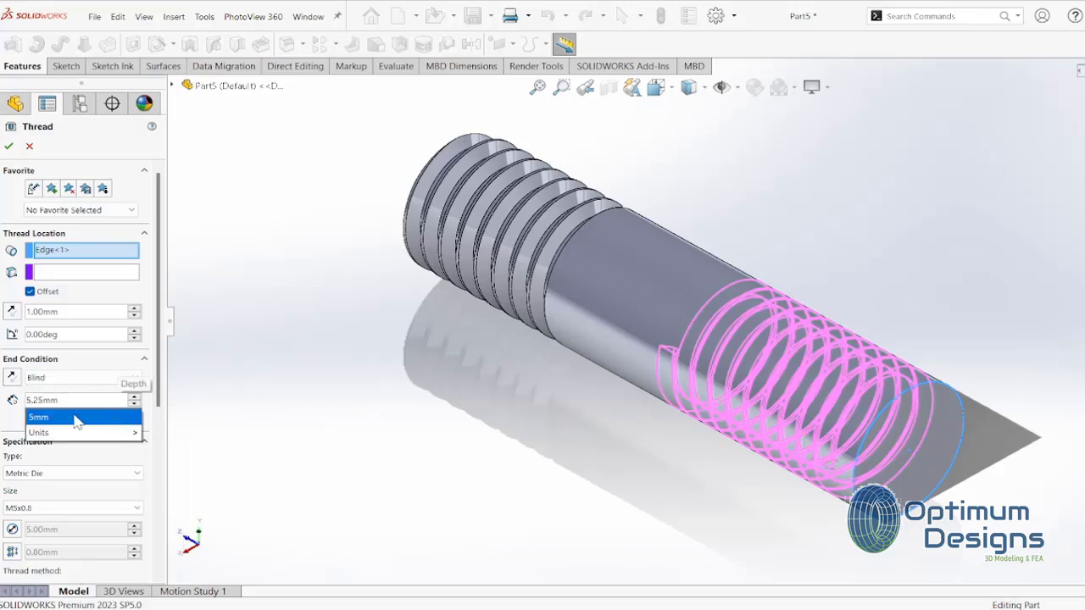
pyautogui.click(15, 383)
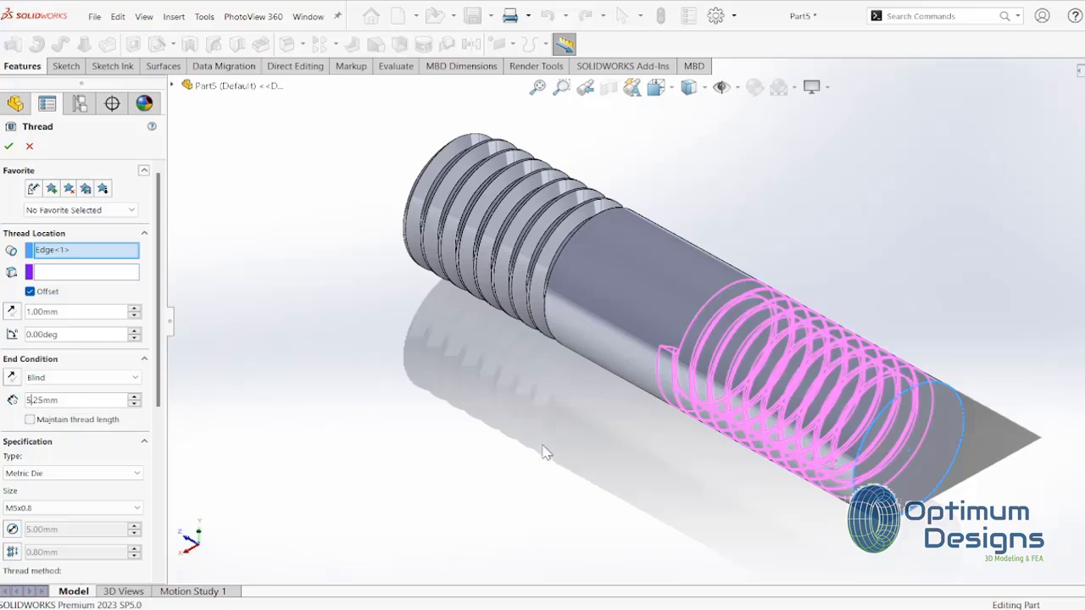
pyautogui.moveTo(543, 451); pyautogui.dragTo(567, 498, button='middle')
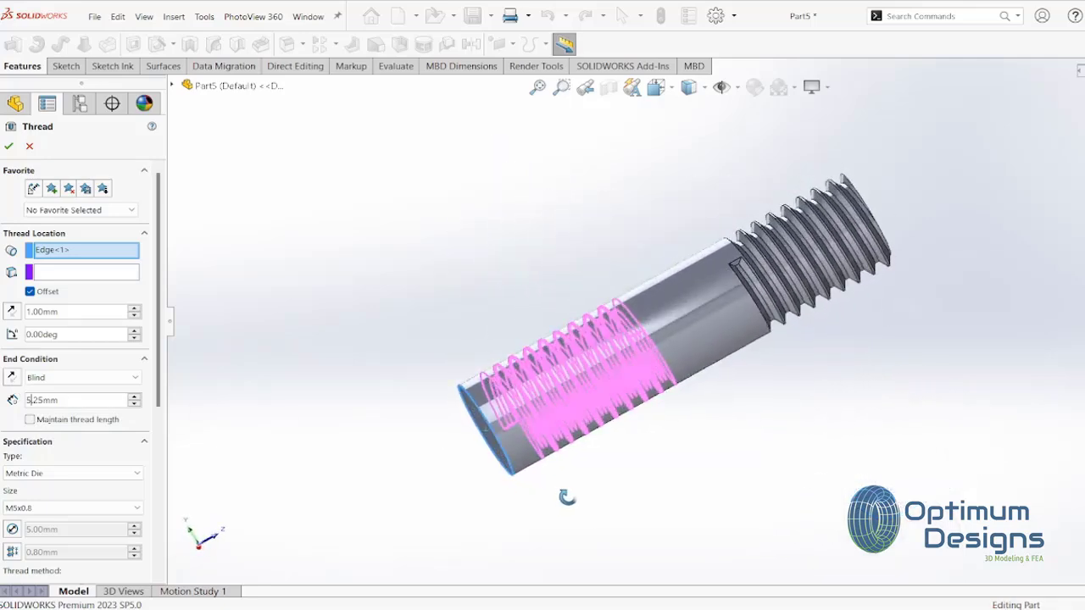
pyautogui.click(11, 312)
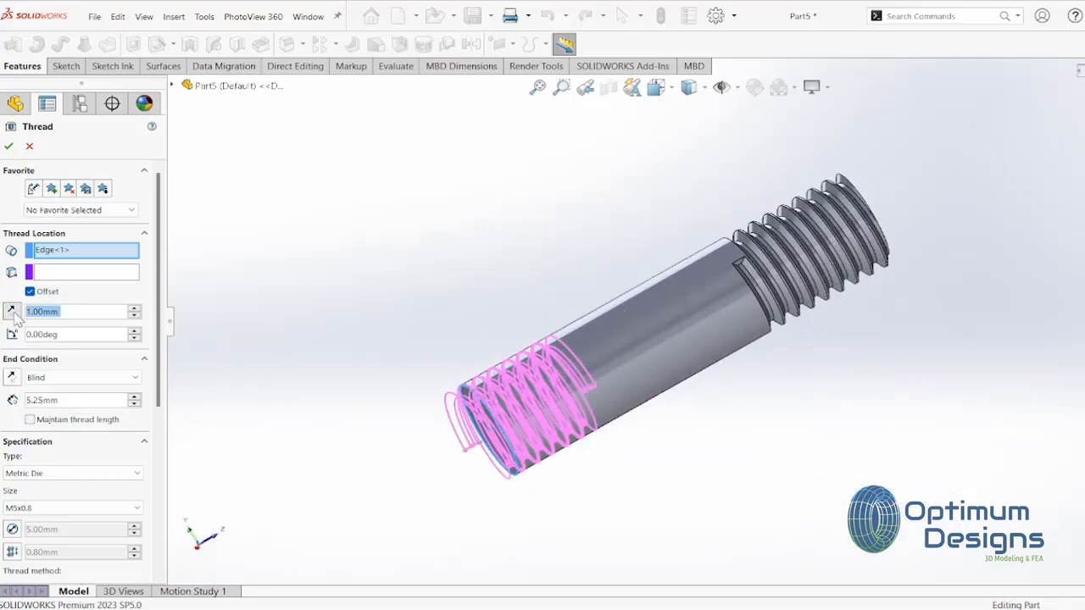
pyautogui.click(9, 147)
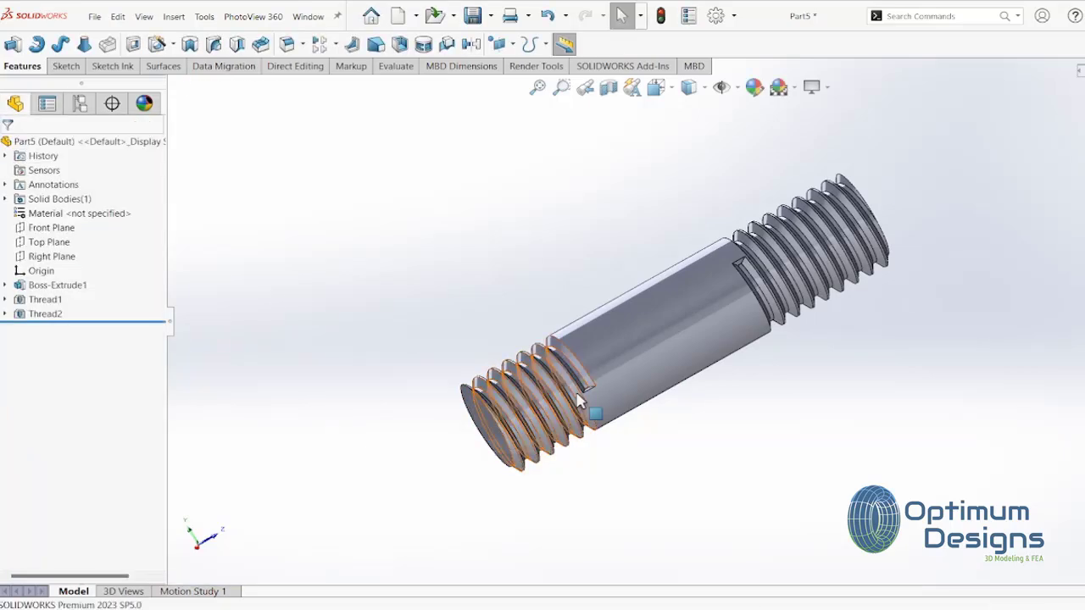
# Zoom in on the second thread's end face and view it Normal To
pyautogui.moveTo(588, 402)
pyautogui.mouseDown(button='middle')
pyautogui.moveTo(537, 476)
pyautogui.moveTo(642, 574)
pyautogui.mouseUp(button='middle')
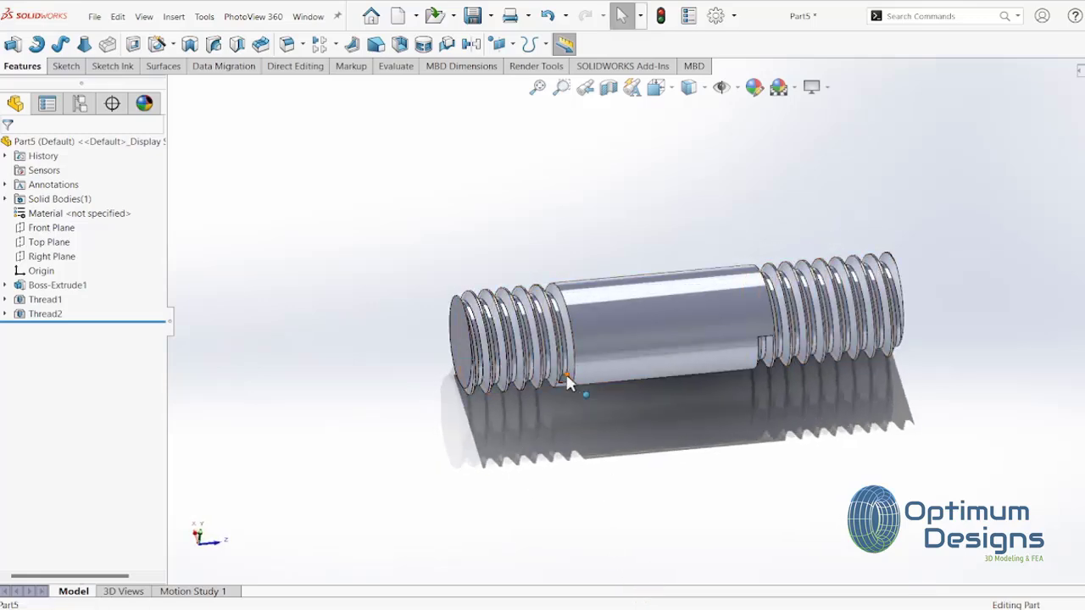
pyautogui.rightClick(568, 394)
pyautogui.press('Escape')
pyautogui.scroll(-5, 568, 394)
pyautogui.scroll(-3, 568, 394)
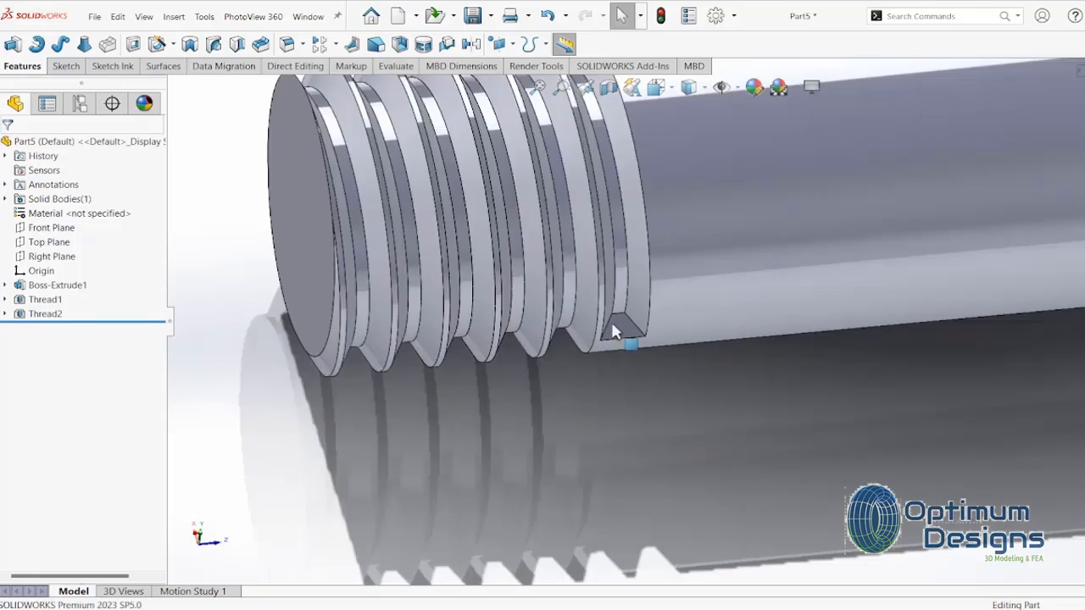
pyautogui.rightClick(621, 330)
pyautogui.click(703, 306)
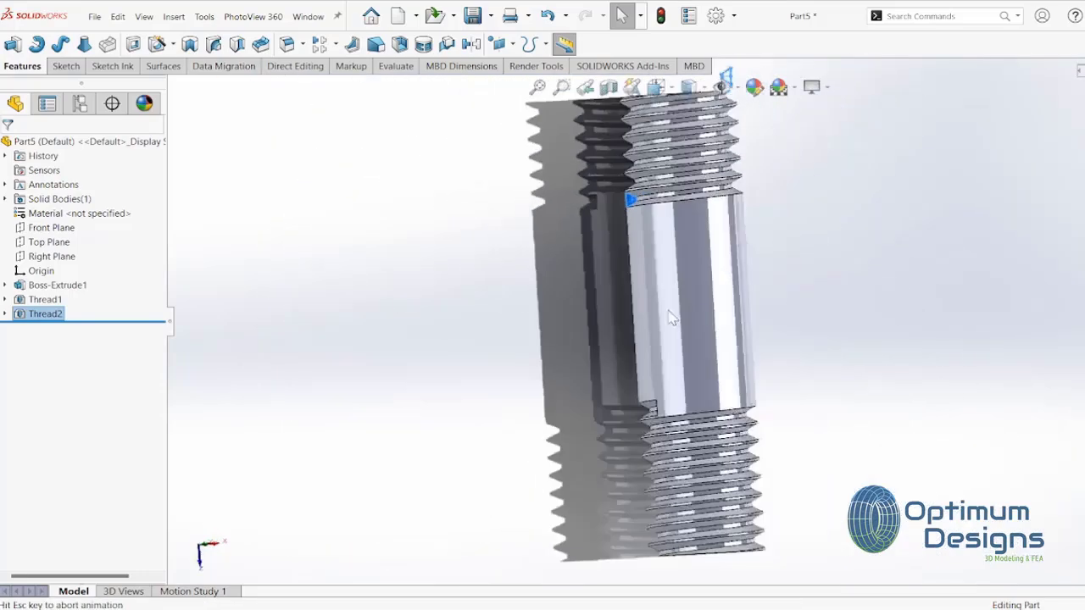
pyautogui.scroll(-3, 625, 199)
pyautogui.scroll(-2, 629, 275)
pyautogui.rightClick(630, 275)
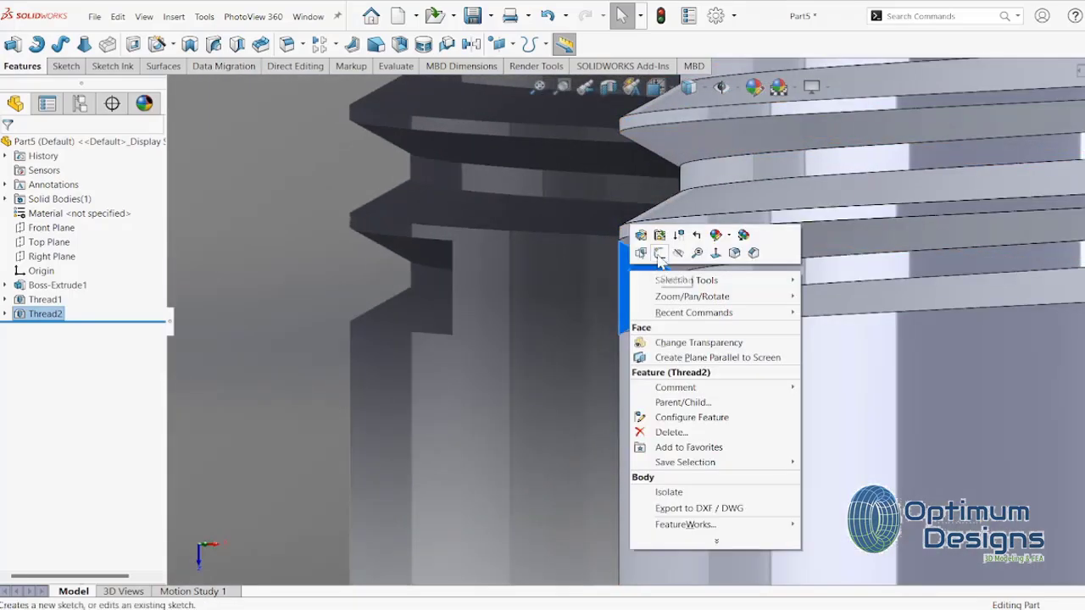
# Sketch on the thread-end face, convert the triangular thread profile, and draw a horizontal centerline
pyautogui.click(637, 253)
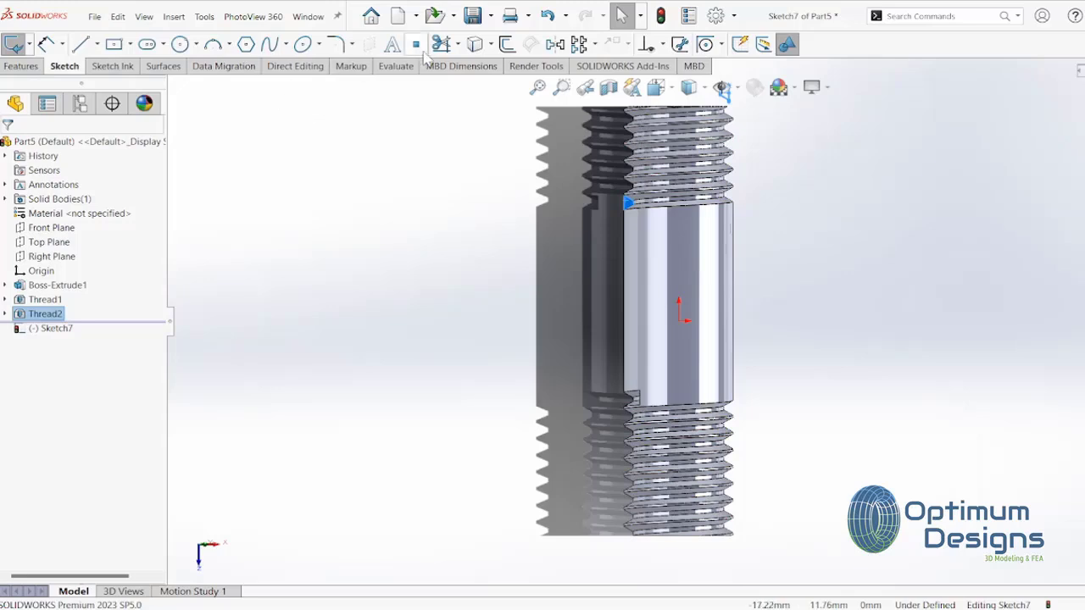
pyautogui.click(475, 47)
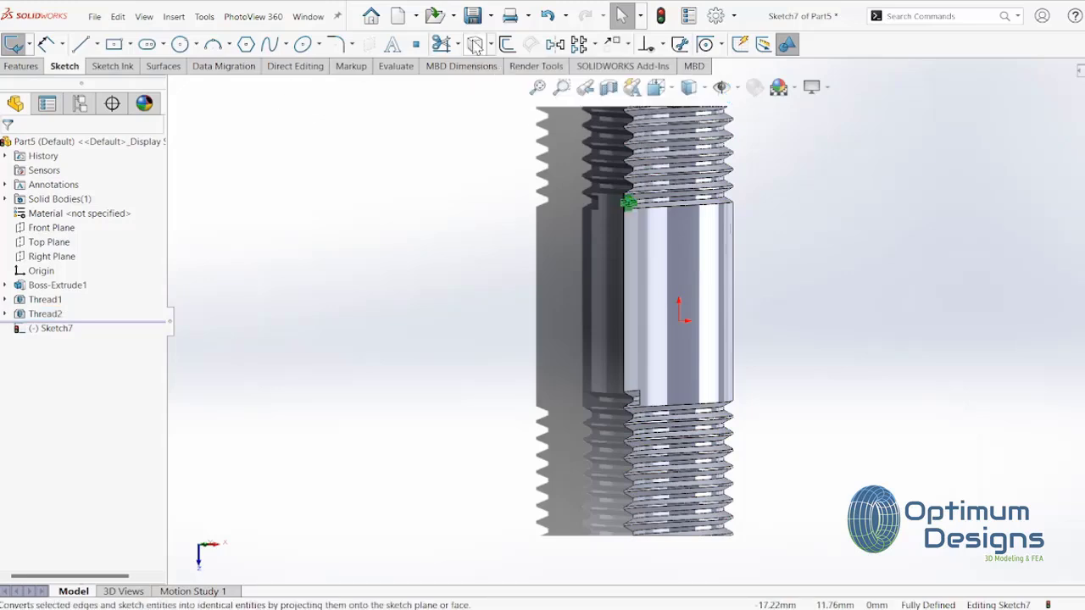
pyautogui.click(98, 44)
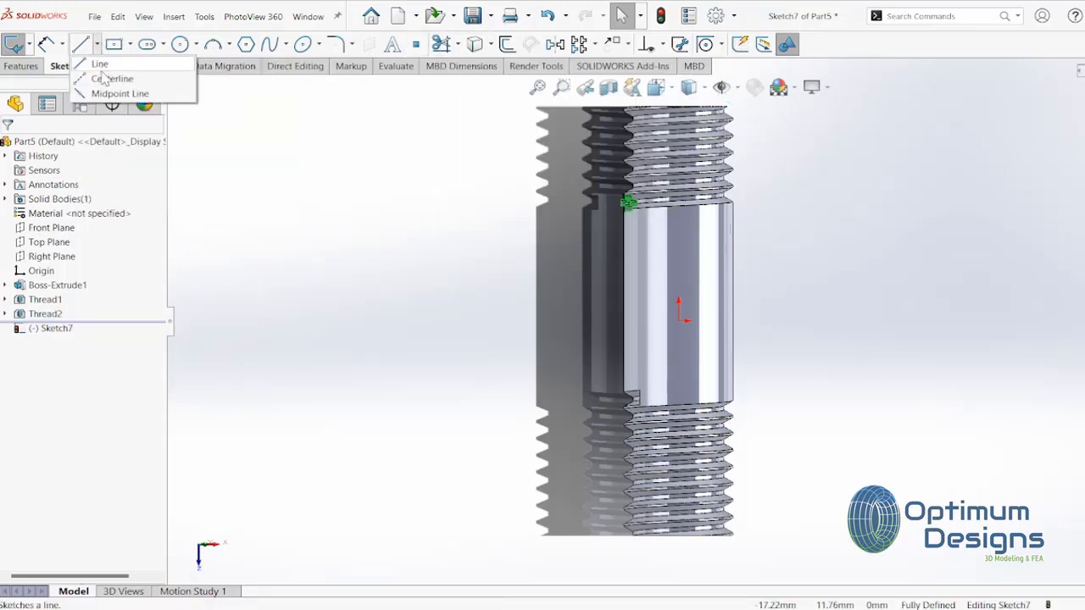
pyautogui.click(109, 75)
pyautogui.scroll(3, 689, 323)
pyautogui.scroll(3, 689, 322)
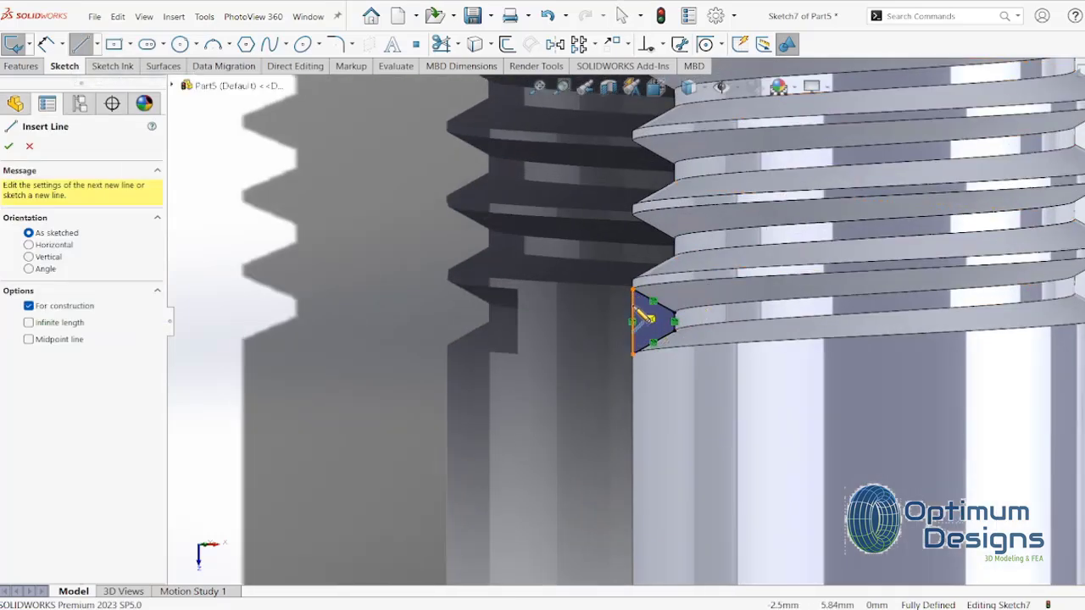
pyautogui.scroll(1, 648, 332)
pyautogui.scroll(2, 649, 332)
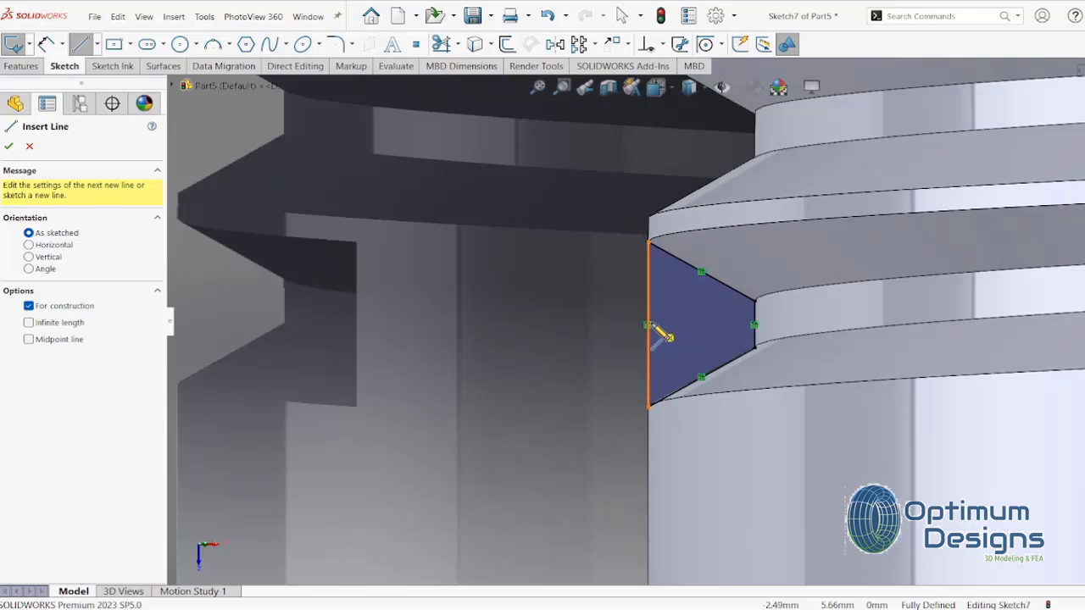
pyautogui.rightClick(650, 323)
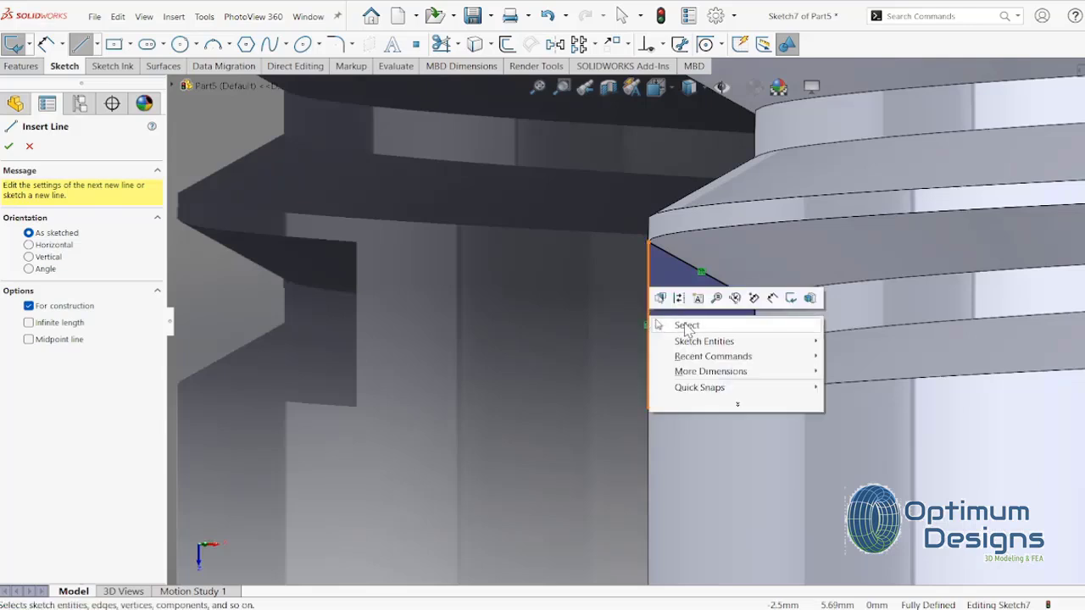
pyautogui.click(651, 351)
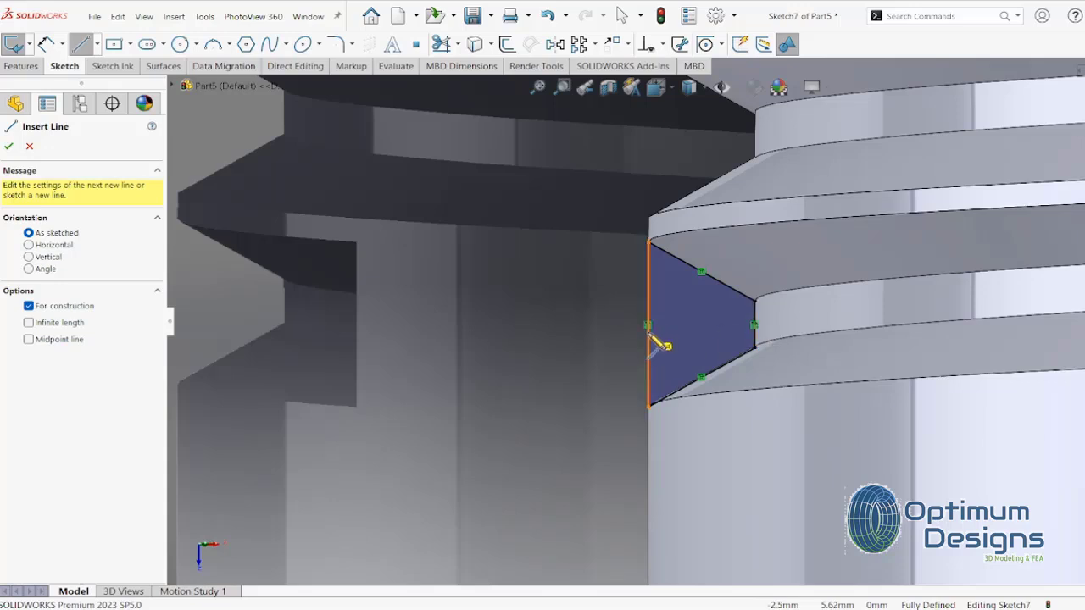
pyautogui.click(649, 334)
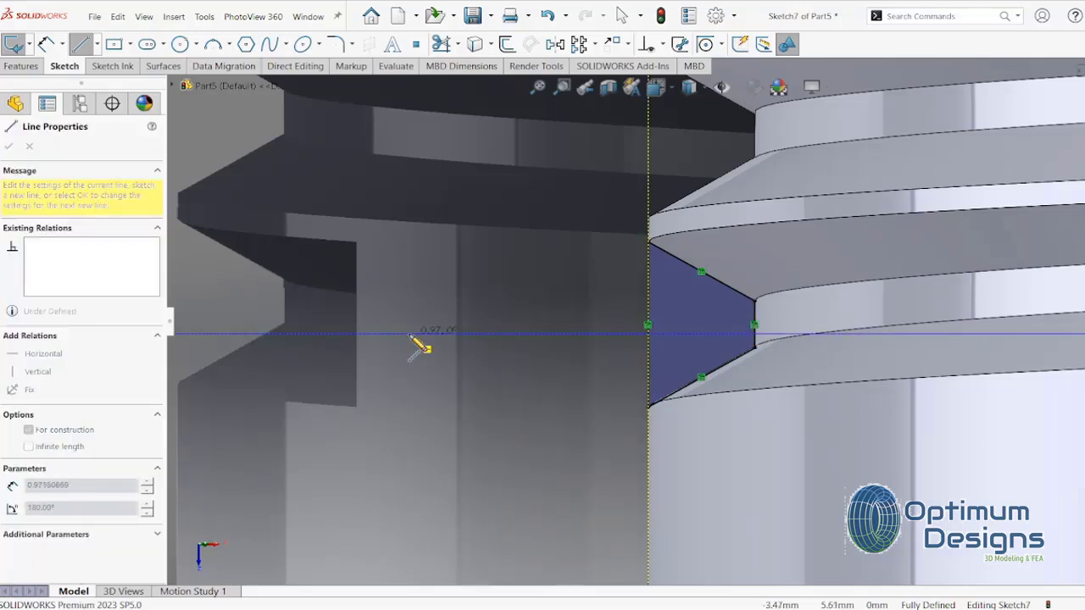
pyautogui.click(409, 333)
pyautogui.press('Escape')
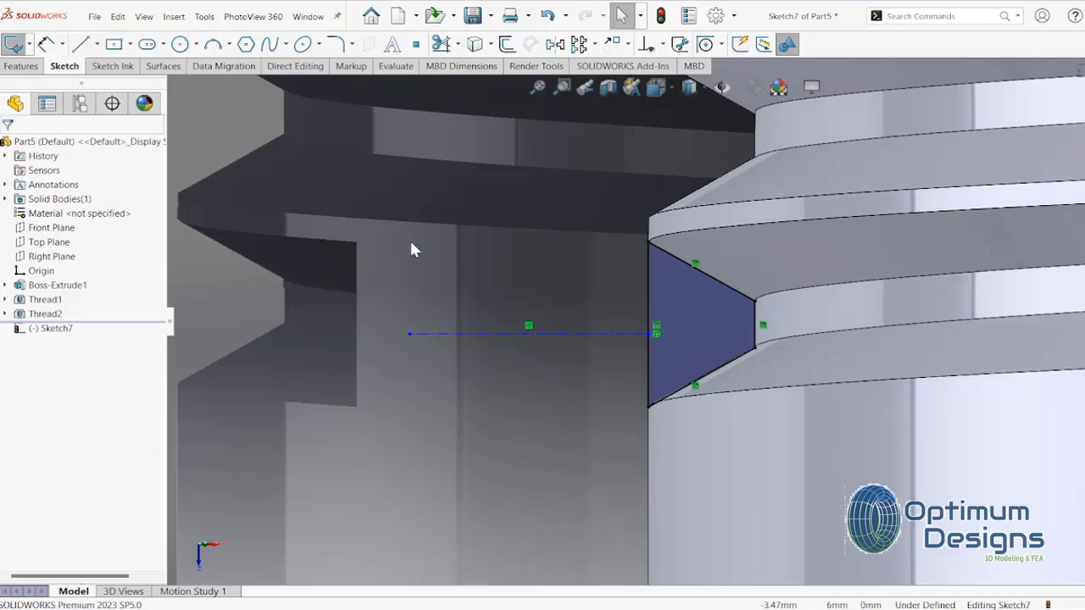
# Draw a vertical centerline at the left end of the horizontal centerline
pyautogui.click(97, 44)
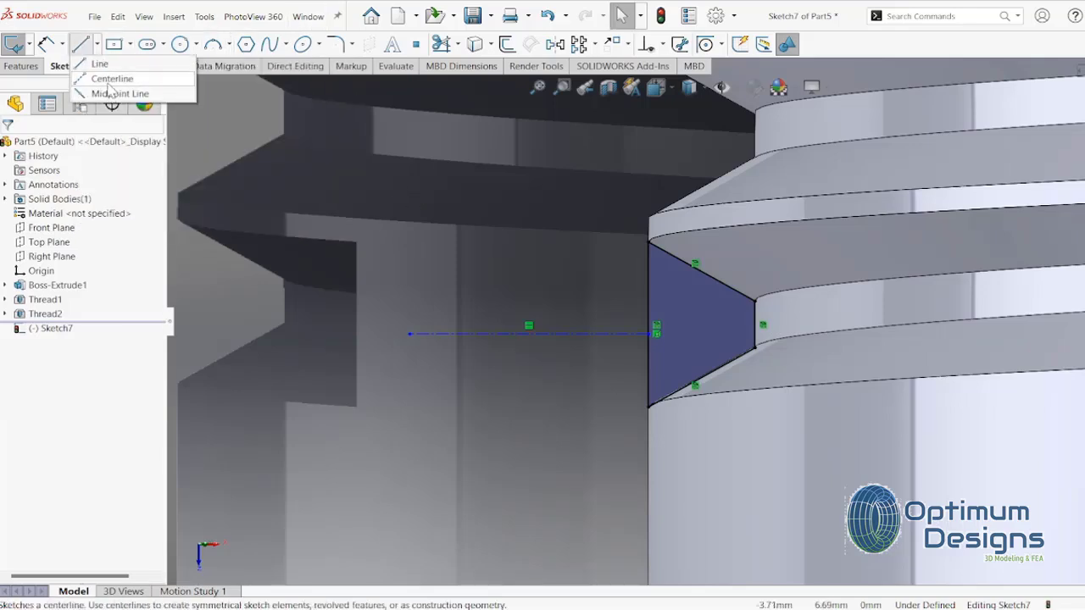
pyautogui.click(110, 78)
pyautogui.click(409, 261)
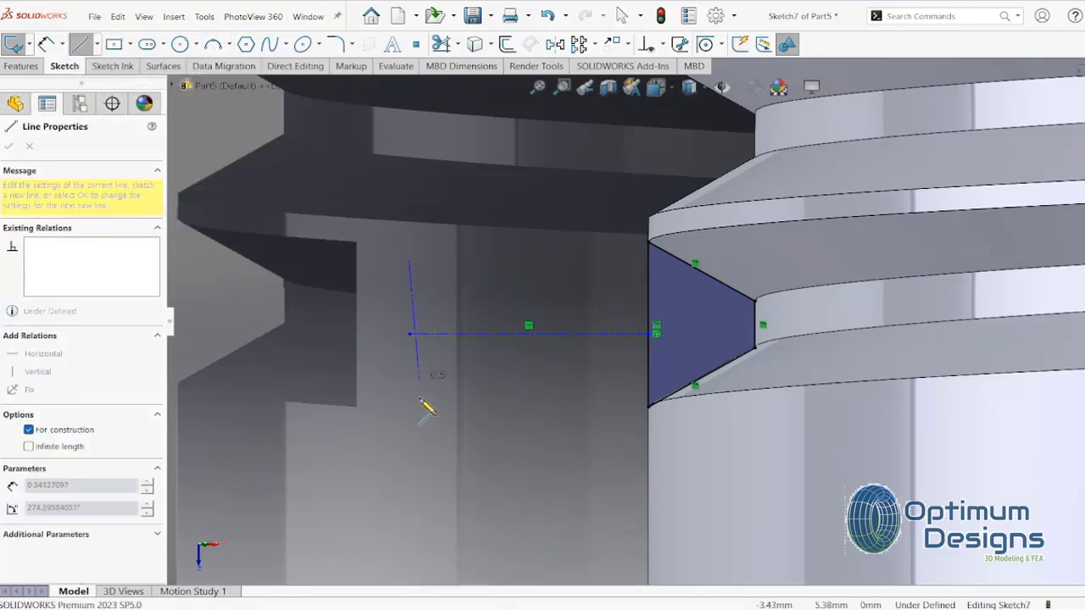
pyautogui.click(410, 455)
pyautogui.press('Escape')
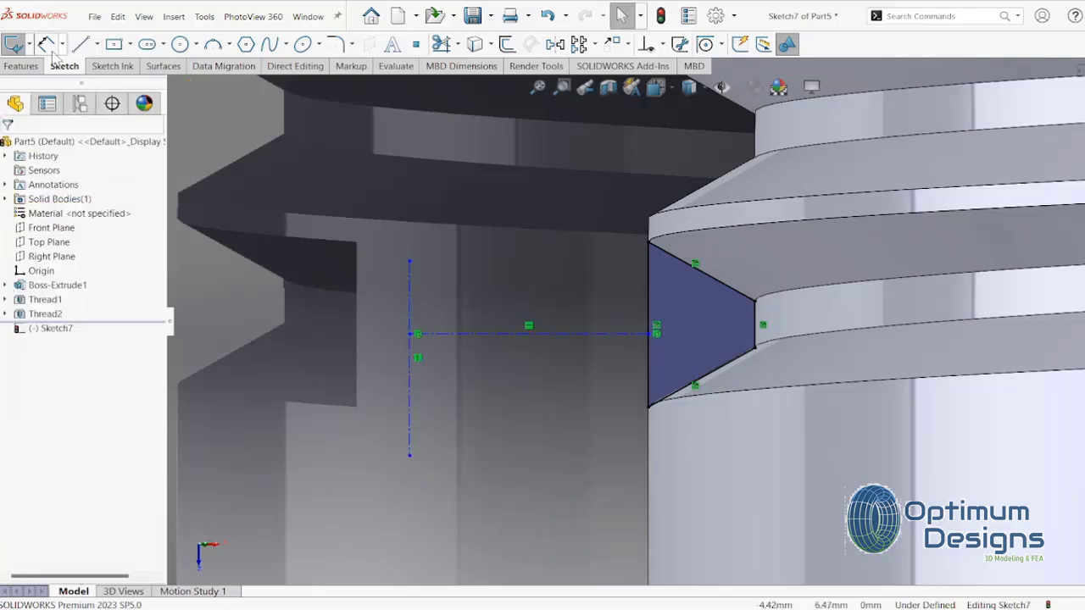
pyautogui.click(650, 302)
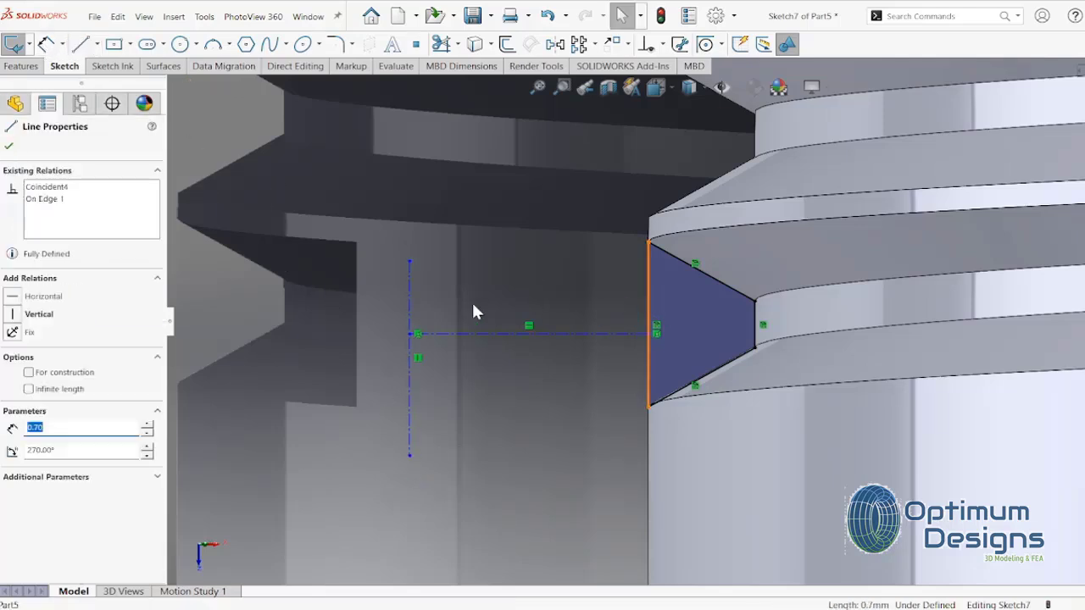
pyautogui.click(411, 311)
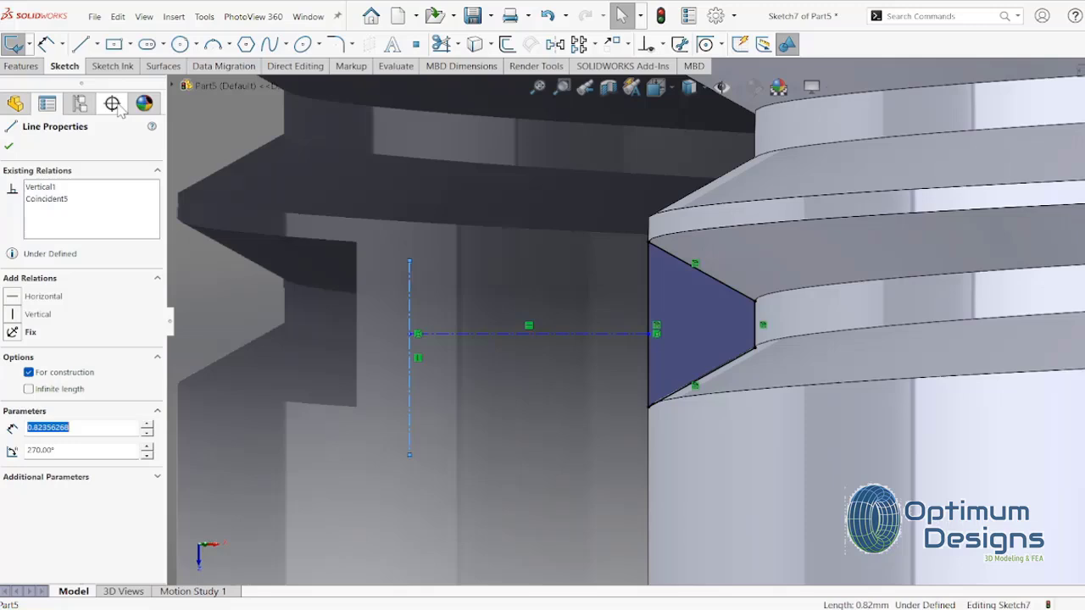
# Dimension the profile's vertical edge 1.00 mm from the vertical centerline
pyautogui.click(48, 45)
pyautogui.click(649, 297)
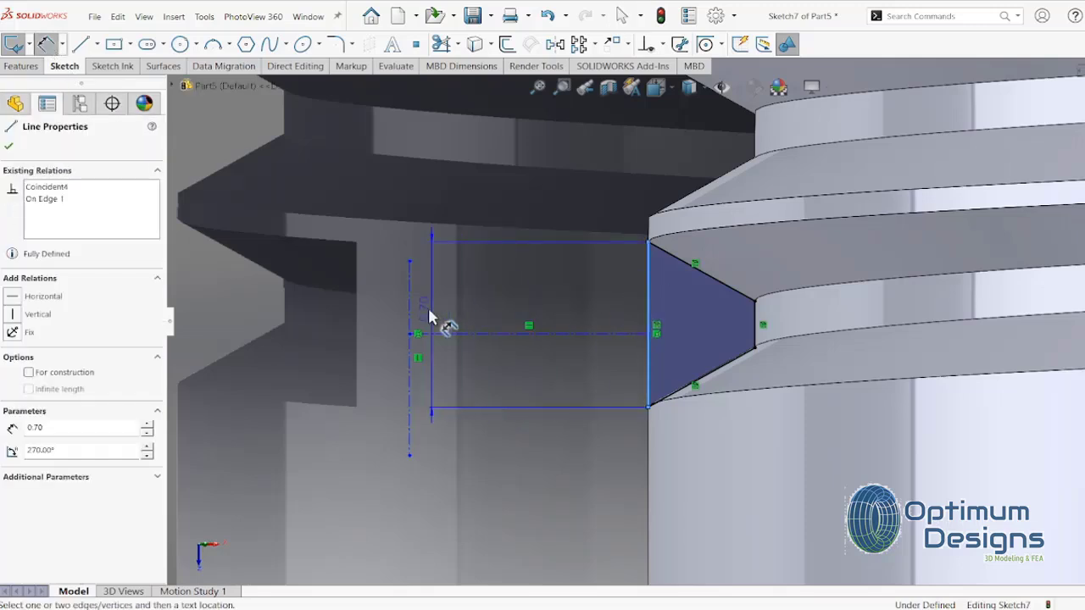
pyautogui.click(410, 305)
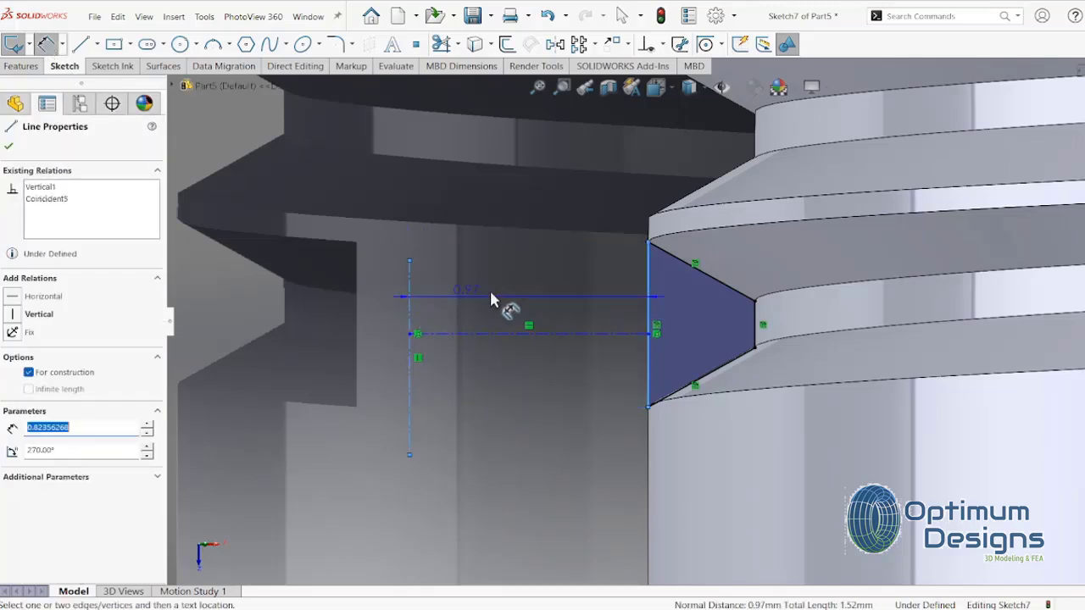
pyautogui.click(505, 204)
pyautogui.write('1.0')
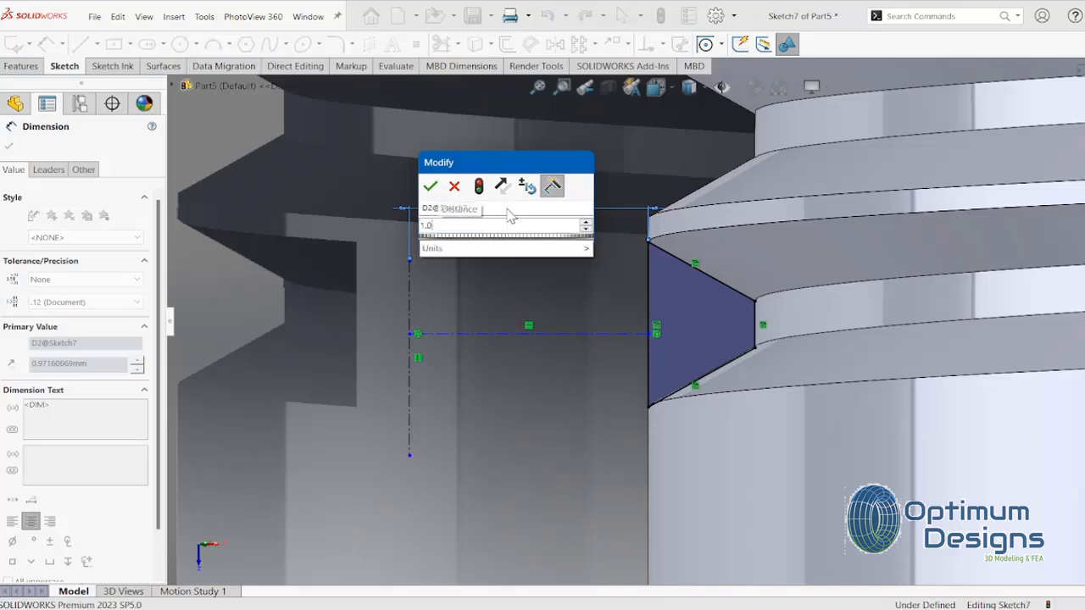
pyautogui.click(430, 186)
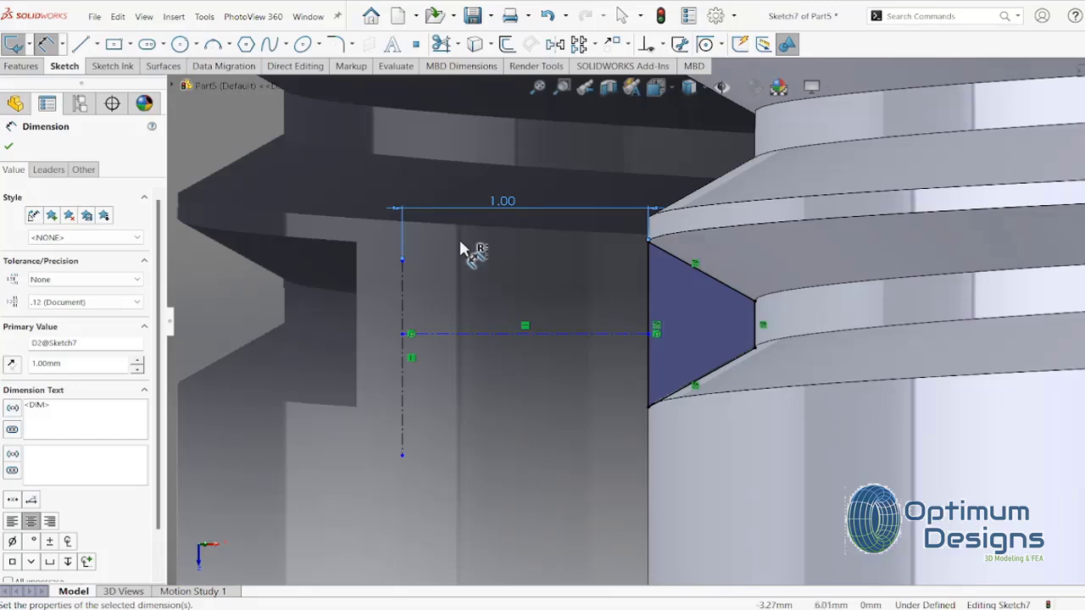
pyautogui.click(19, 66)
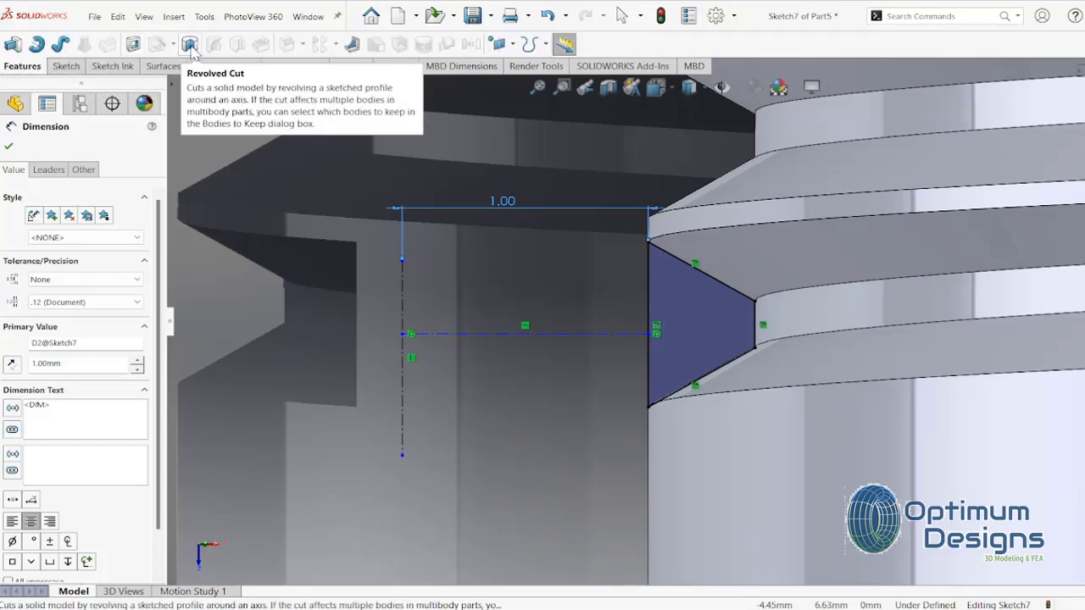
# Revolve-cut the triangular profile 360° around the vertical centerline to groove the first thread's start
pyautogui.click(190, 46)
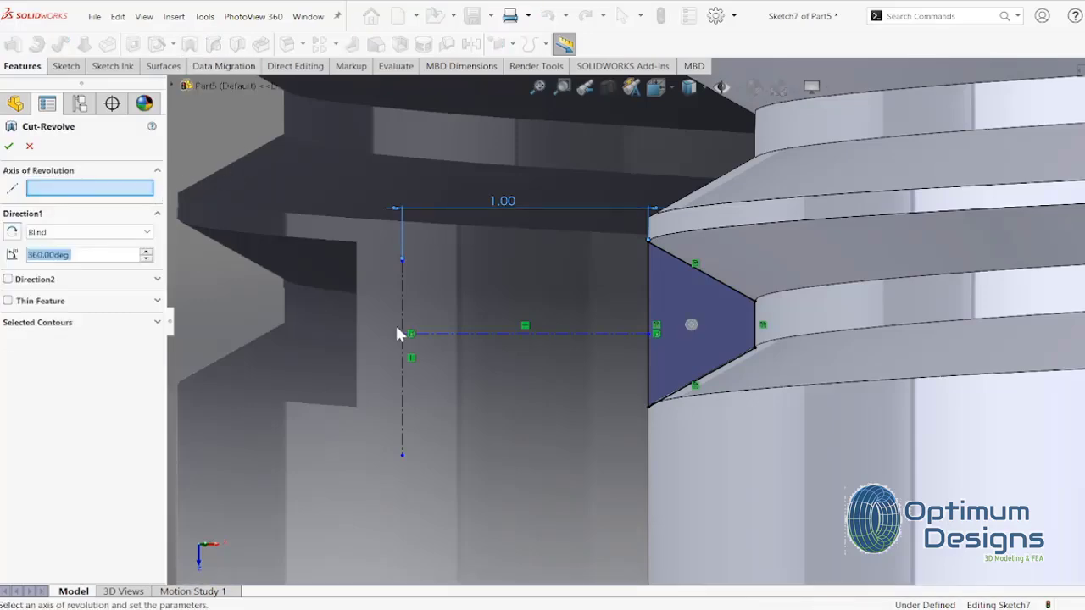
pyautogui.click(403, 311)
pyautogui.scroll(3, 512, 367)
pyautogui.moveTo(512, 367); pyautogui.dragTo(549, 235, button='middle')
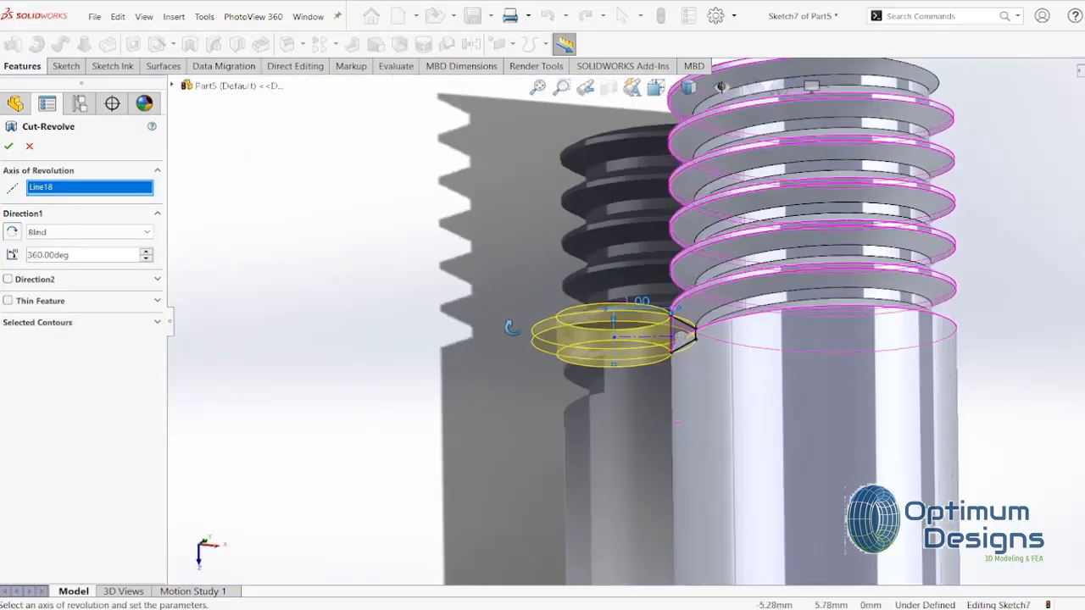
pyautogui.click(9, 148)
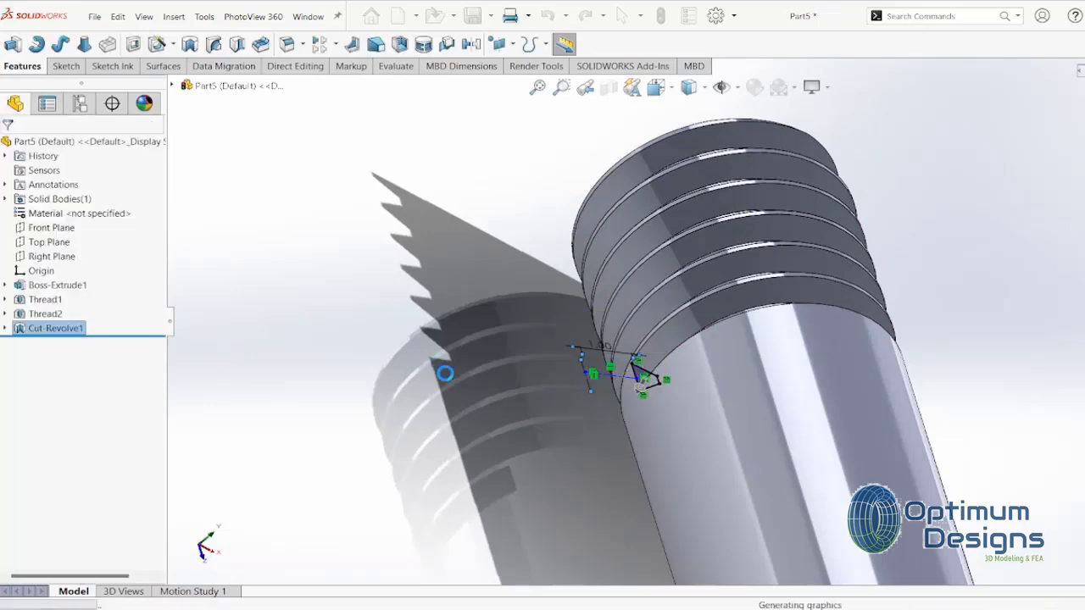
# Turn the view Normal To an edge at the other thread's start and zoom in
pyautogui.moveTo(593, 372); pyautogui.dragTo(788, 398, button='middle')
pyautogui.scroll(3, 790, 407)
pyautogui.scroll(3, 788, 441)
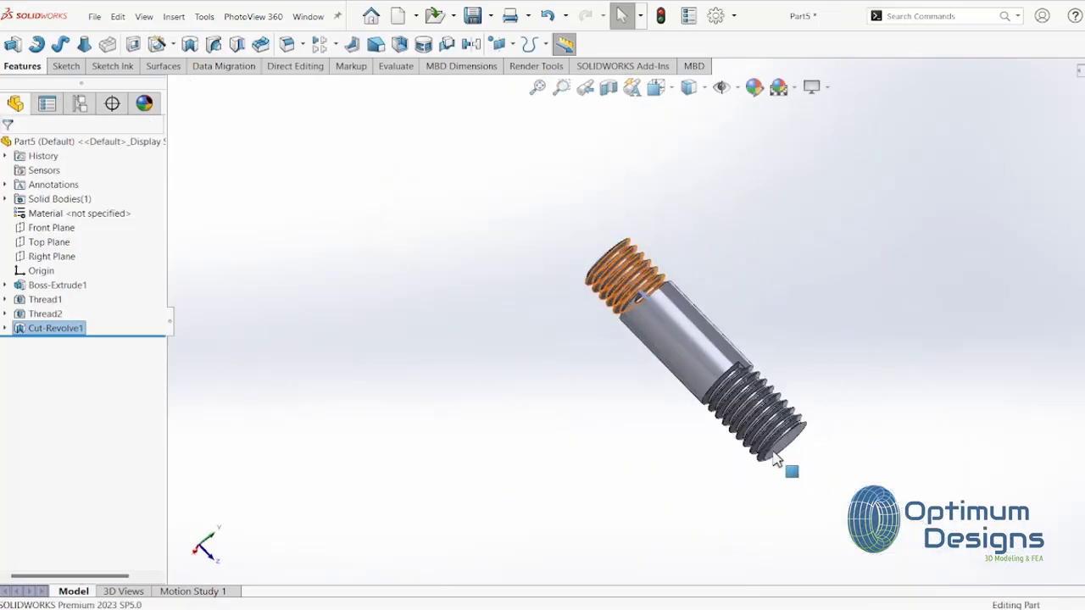
pyautogui.scroll(-6, 786, 467)
pyautogui.click(591, 176)
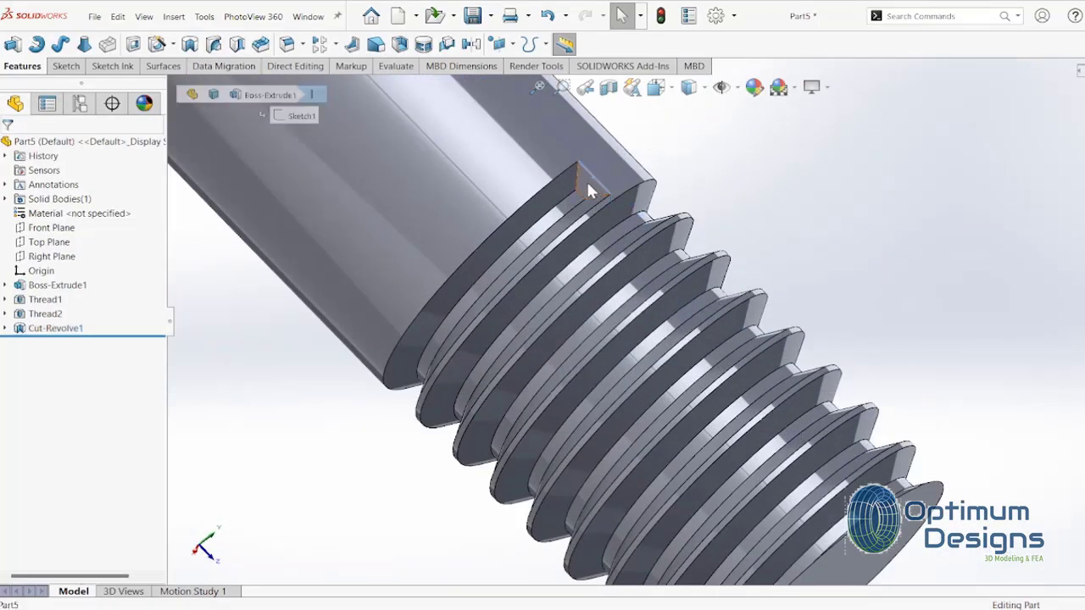
pyautogui.rightClick(585, 179)
pyautogui.click(676, 170)
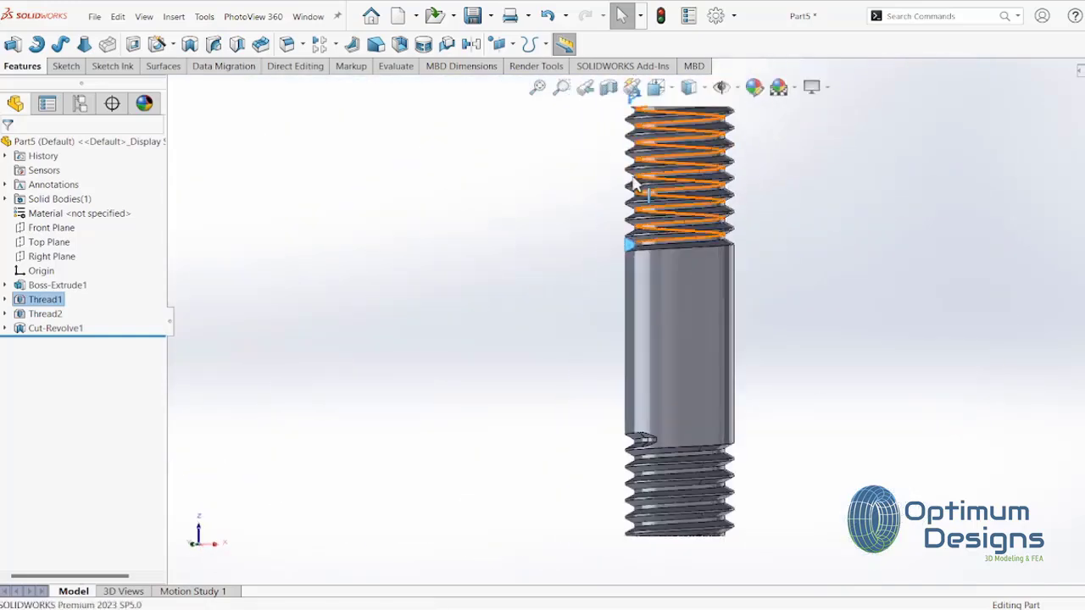
pyautogui.scroll(-3, 627, 212)
pyautogui.scroll(-3, 644, 356)
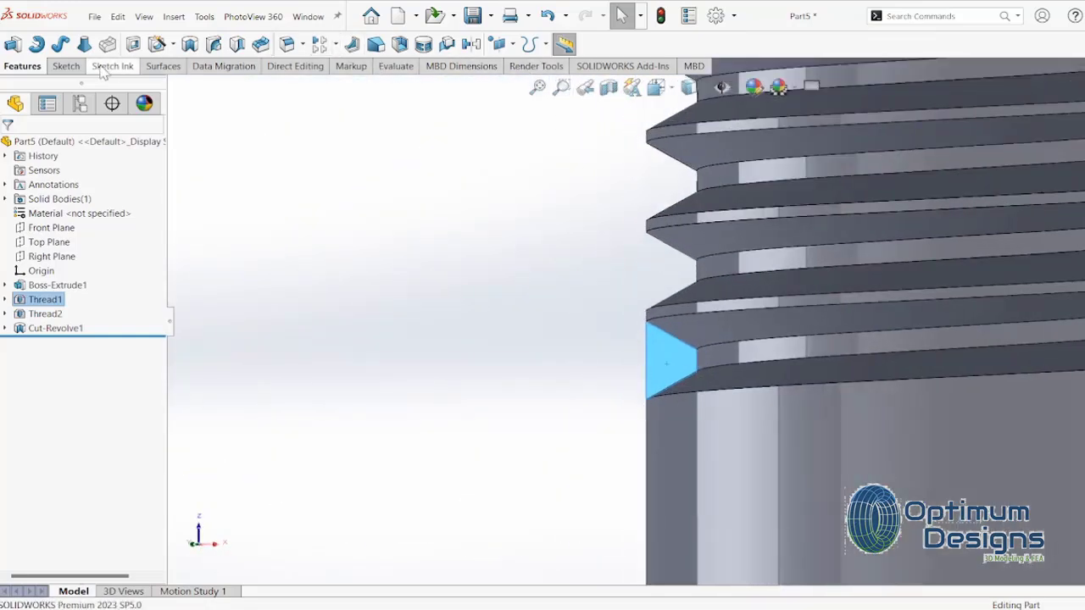
# Start a sketch on the second thread's end face and convert the edge into the triangular profile
pyautogui.click(66, 66)
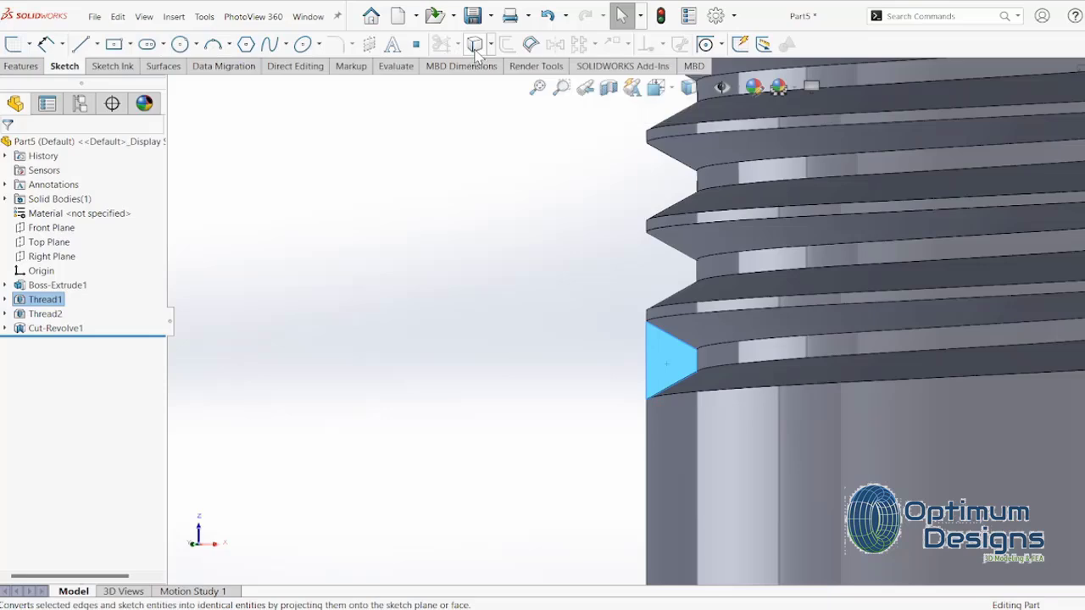
pyautogui.rightClick(665, 381)
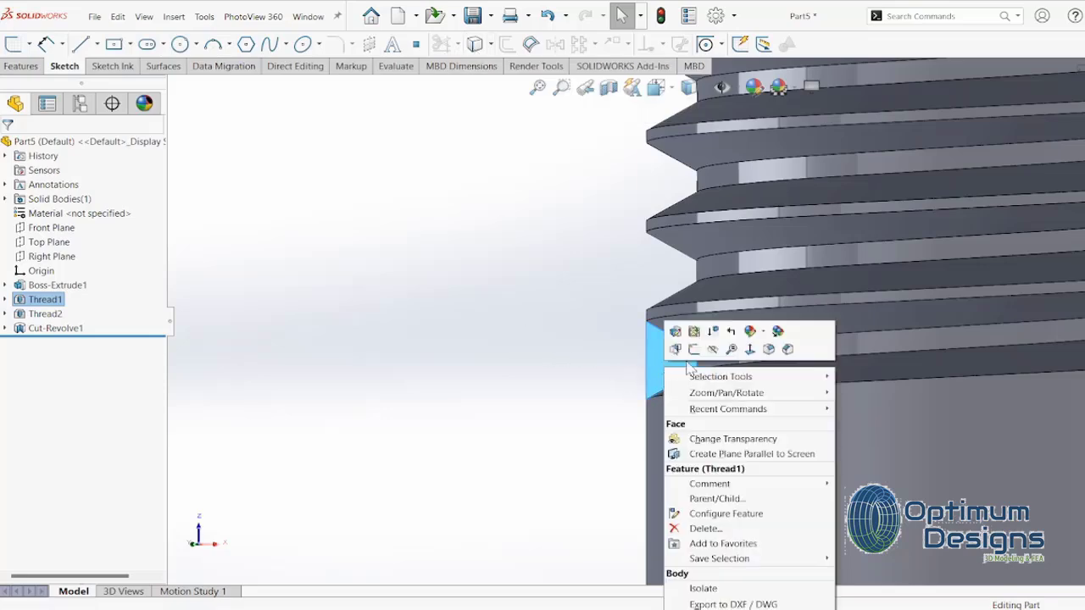
pyautogui.click(697, 351)
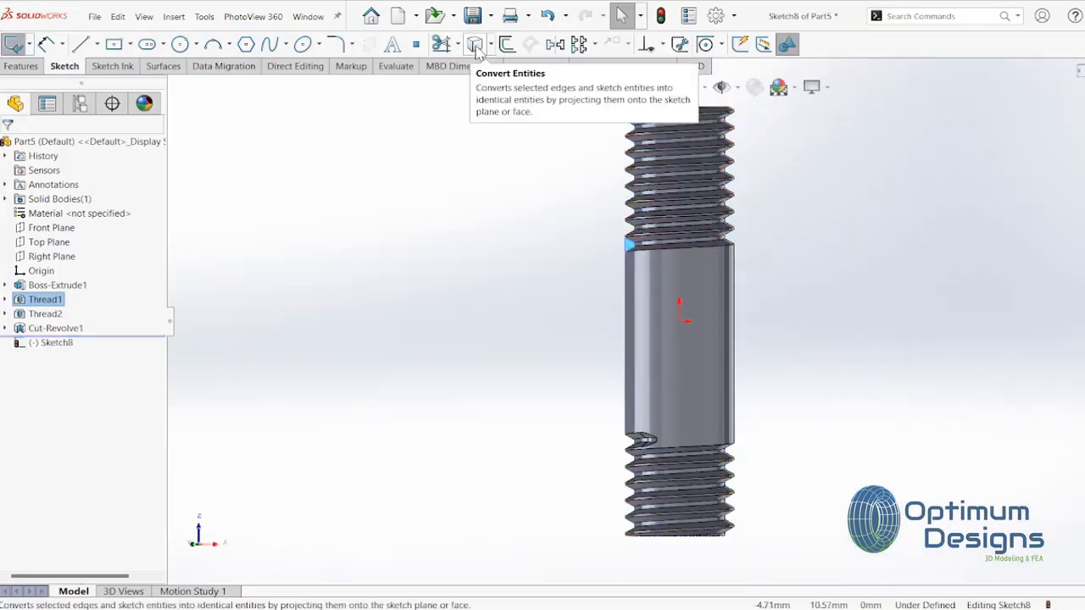
pyautogui.click(475, 44)
# Draw a horizontal centerline and a vertical centerline in the sketch for the revolve axis
pyautogui.click(96, 44)
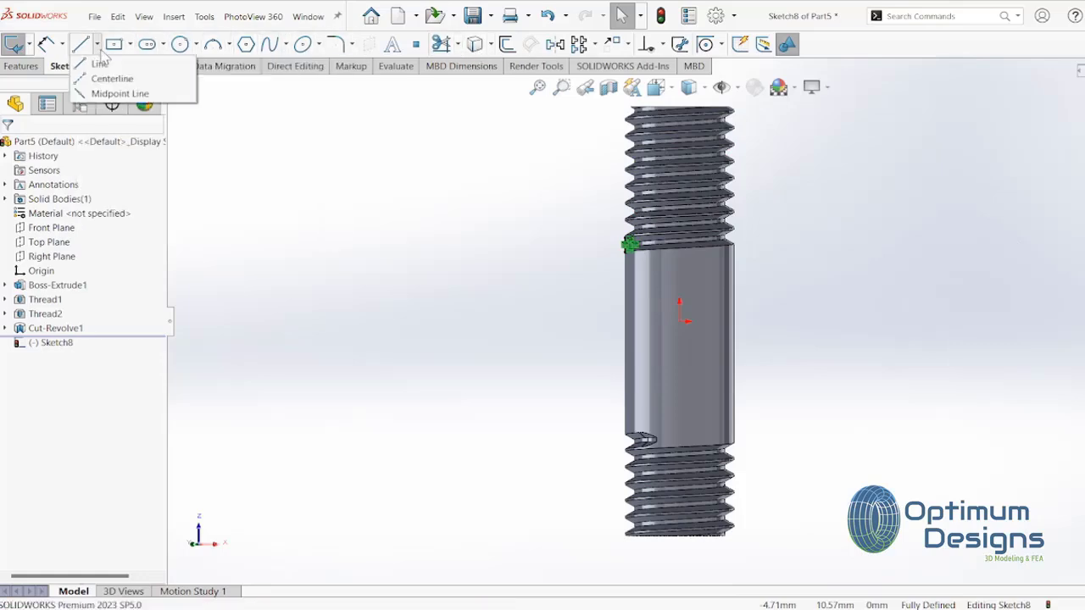
pyautogui.click(109, 77)
pyautogui.scroll(-8, 629, 246)
pyautogui.scroll(-3, 742, 292)
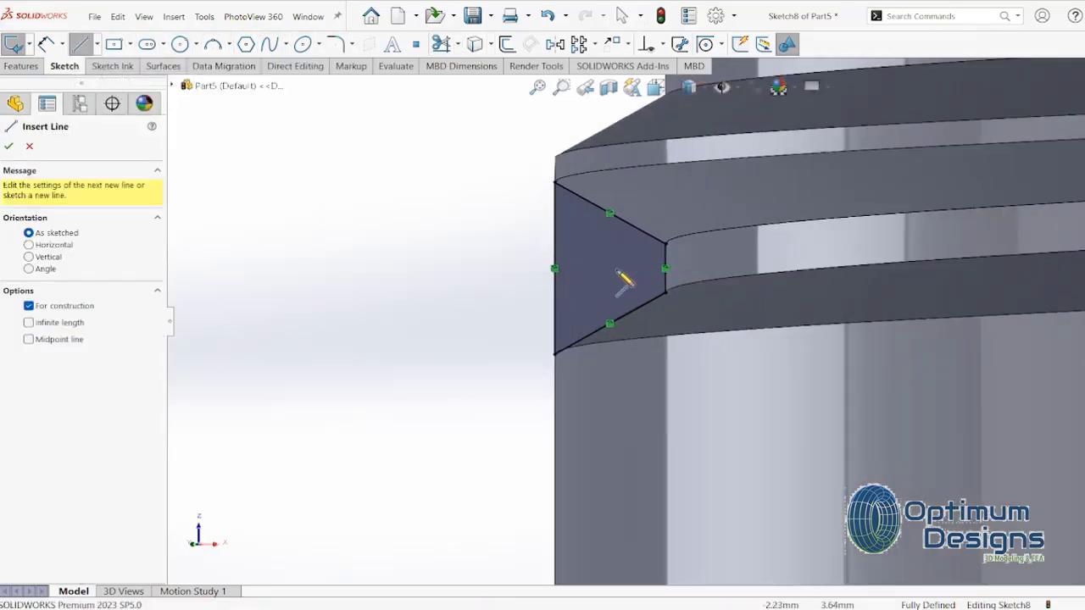
pyautogui.click(557, 246)
pyautogui.click(302, 245)
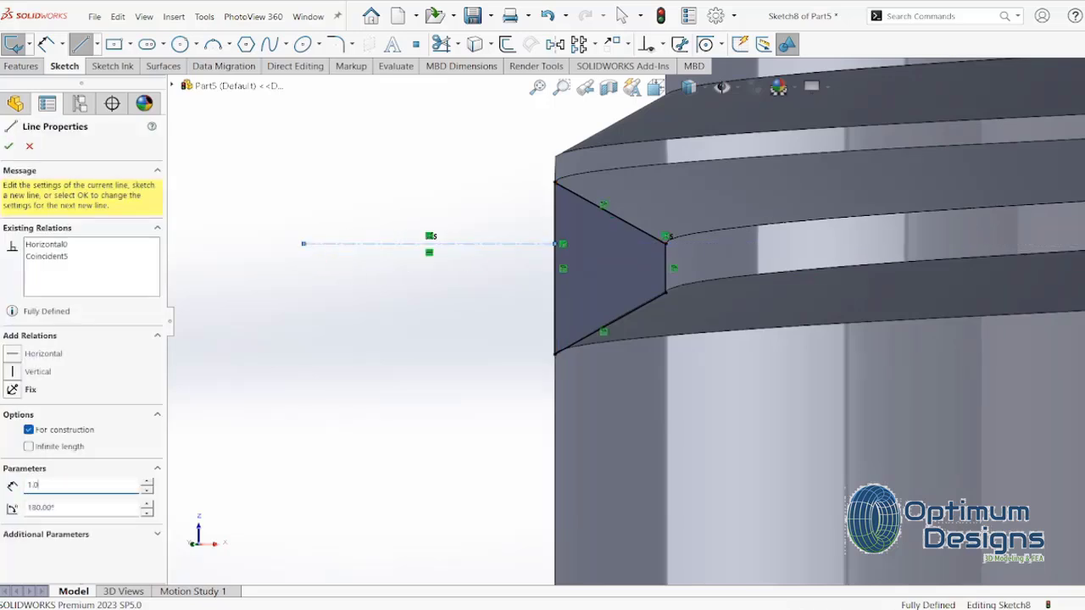
pyautogui.click(299, 122)
pyautogui.press('Escape')
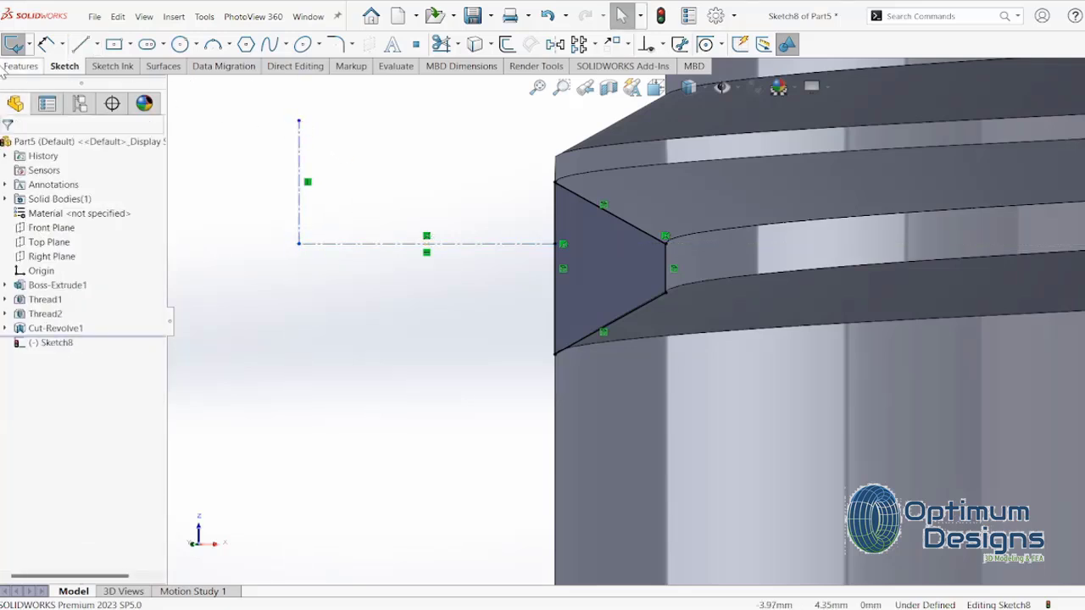
pyautogui.click(9, 68)
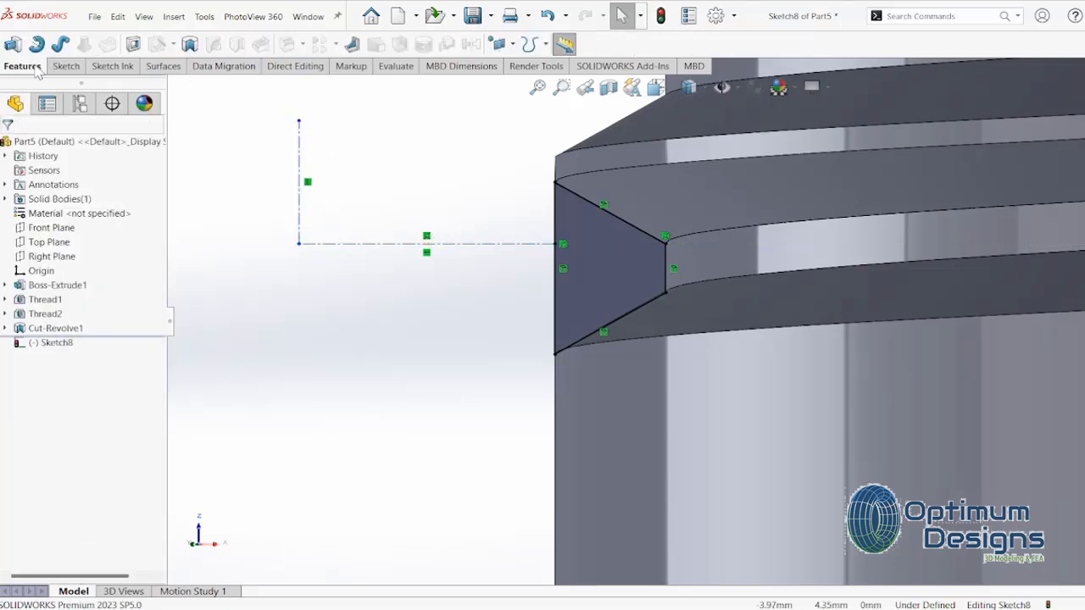
# Revolve-cut Sketch8's triangular profile 360° around the vertical centerline at the second thread's start
pyautogui.click(190, 44)
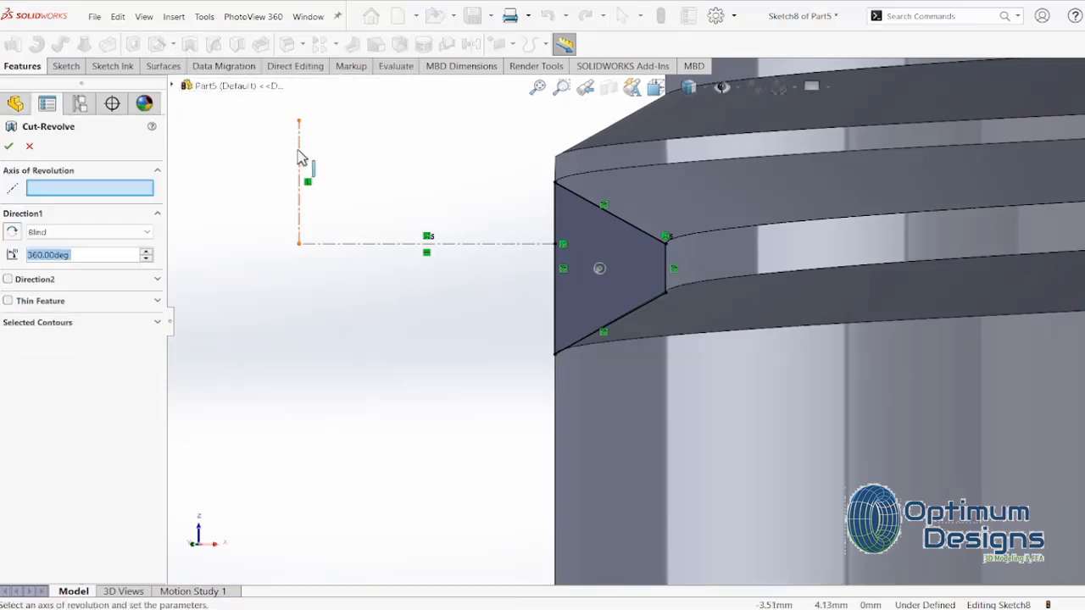
pyautogui.click(299, 156)
pyautogui.scroll(5, 528, 392)
pyautogui.moveTo(528, 392)
pyautogui.mouseDown(button='middle')
pyautogui.moveTo(533, 371)
pyautogui.moveTo(625, 371)
pyautogui.mouseUp(button='middle')
pyautogui.click(10, 148)
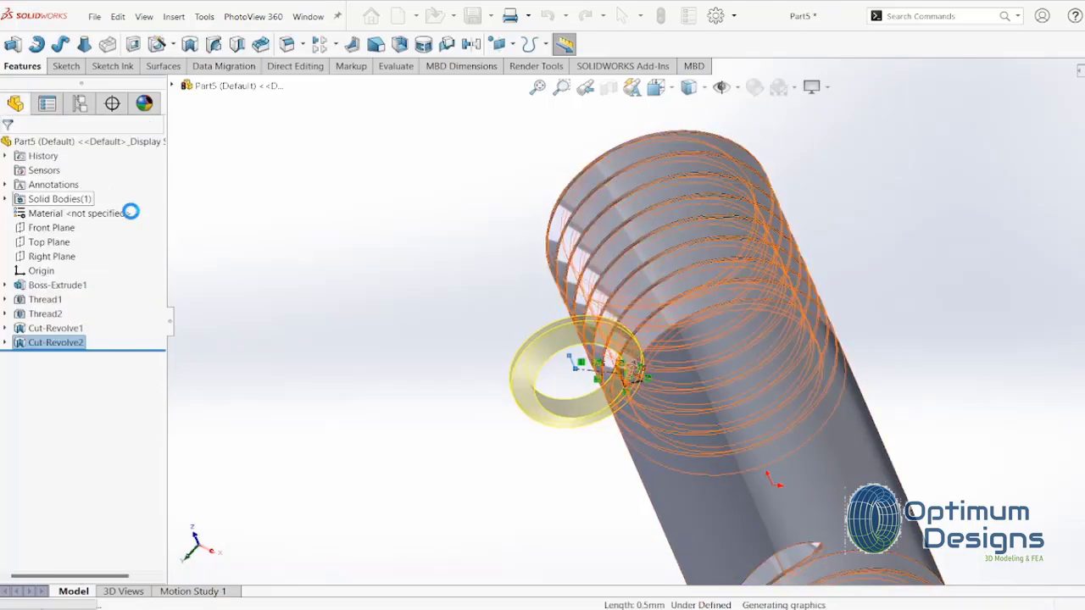
# Switch to an isometric view showing the whole double-threaded stud
pyautogui.press('space')
pyautogui.click(536, 351)
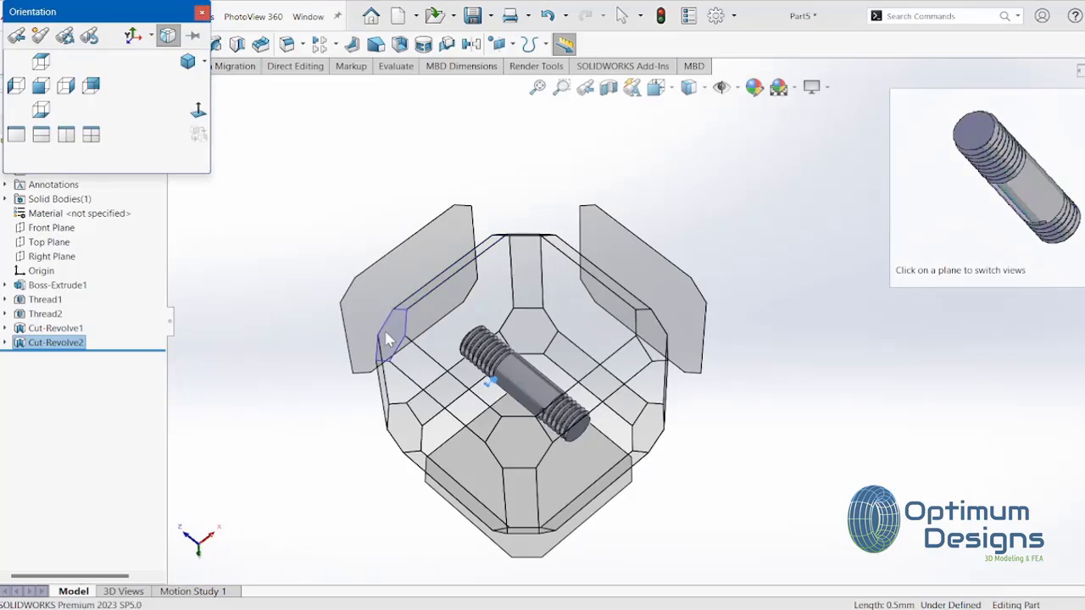
pyautogui.click(385, 327)
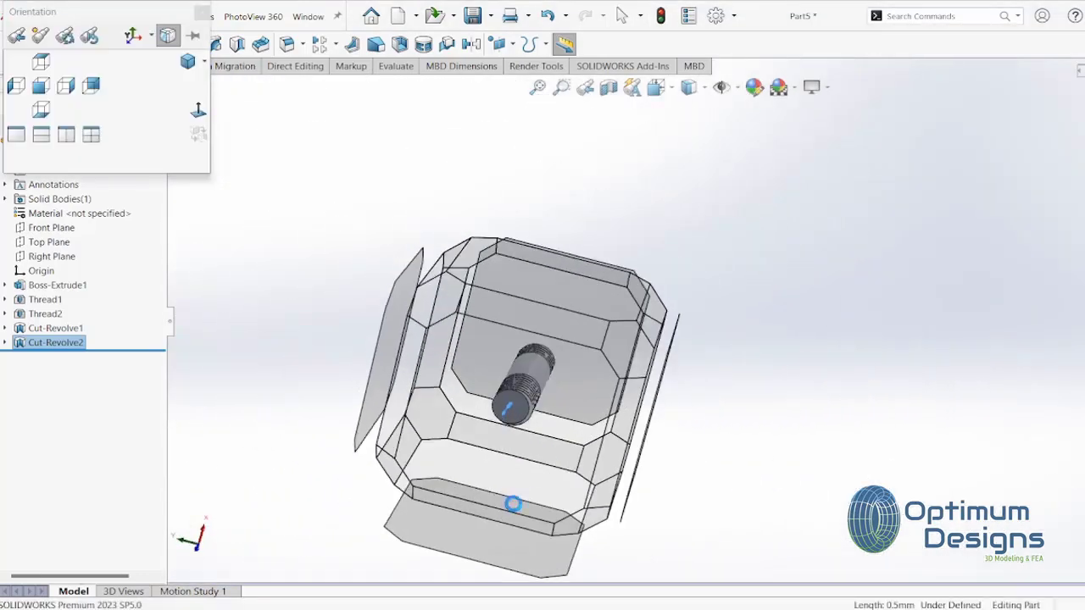
pyautogui.click(518, 356)
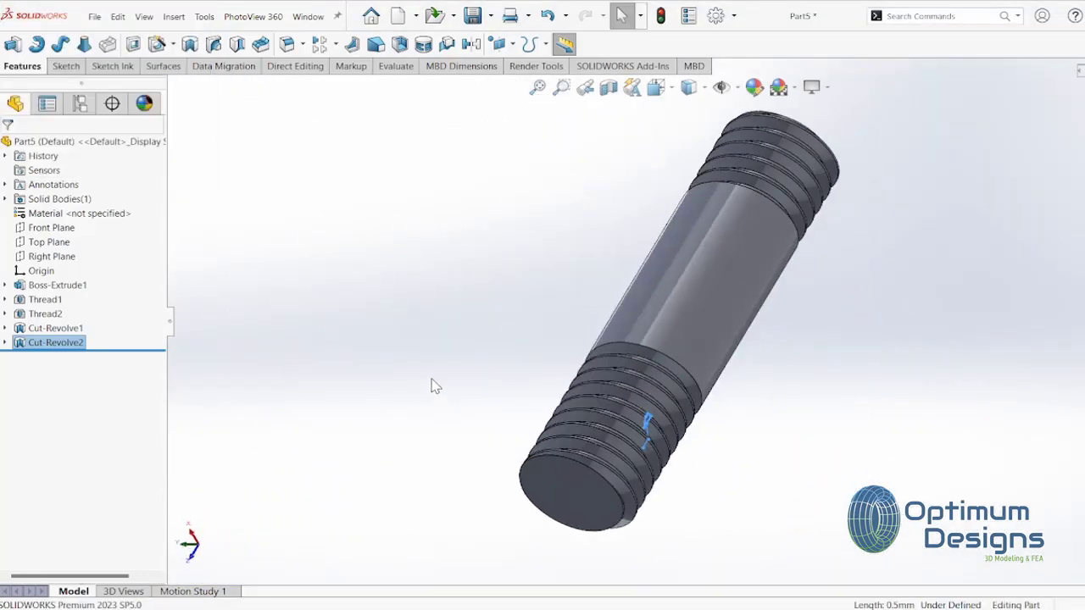
pyautogui.click(433, 385)
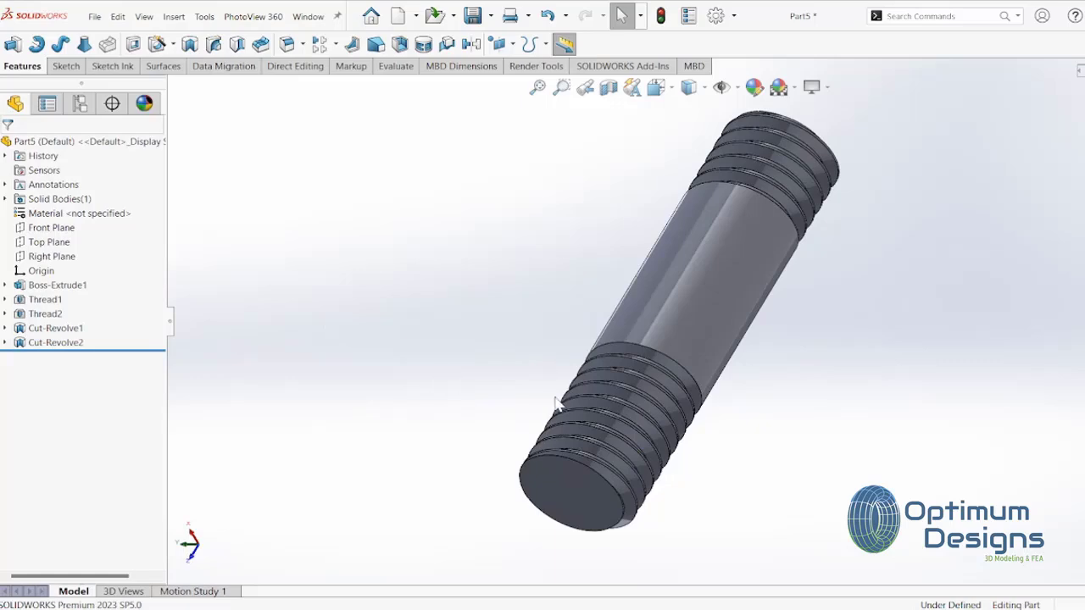
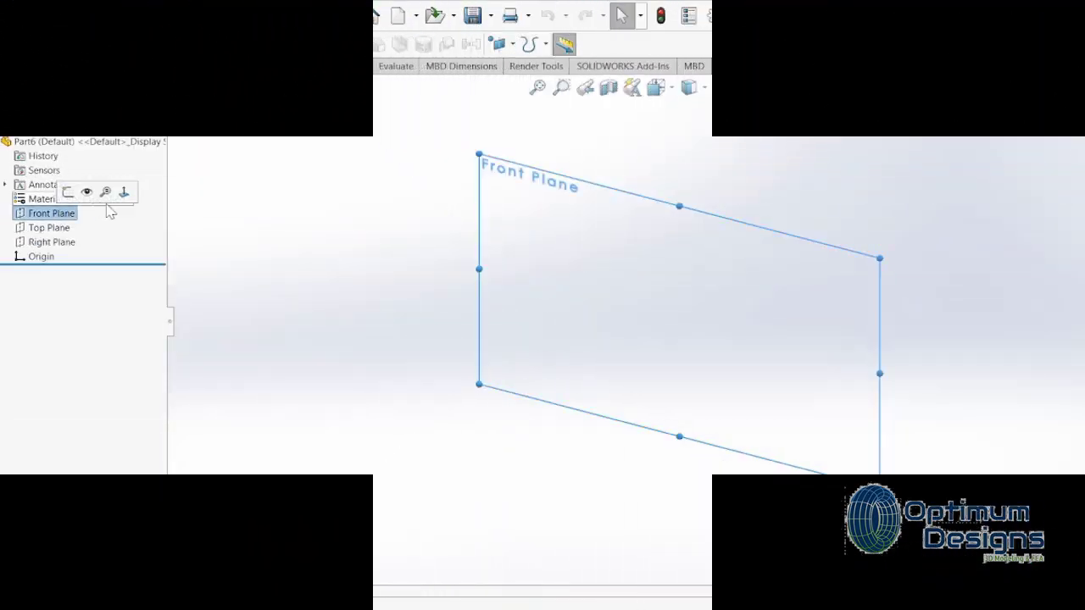
# Start a sketch on the Front Plane and draw a vertical centreline through the origin
pyautogui.rightClick(40, 219)
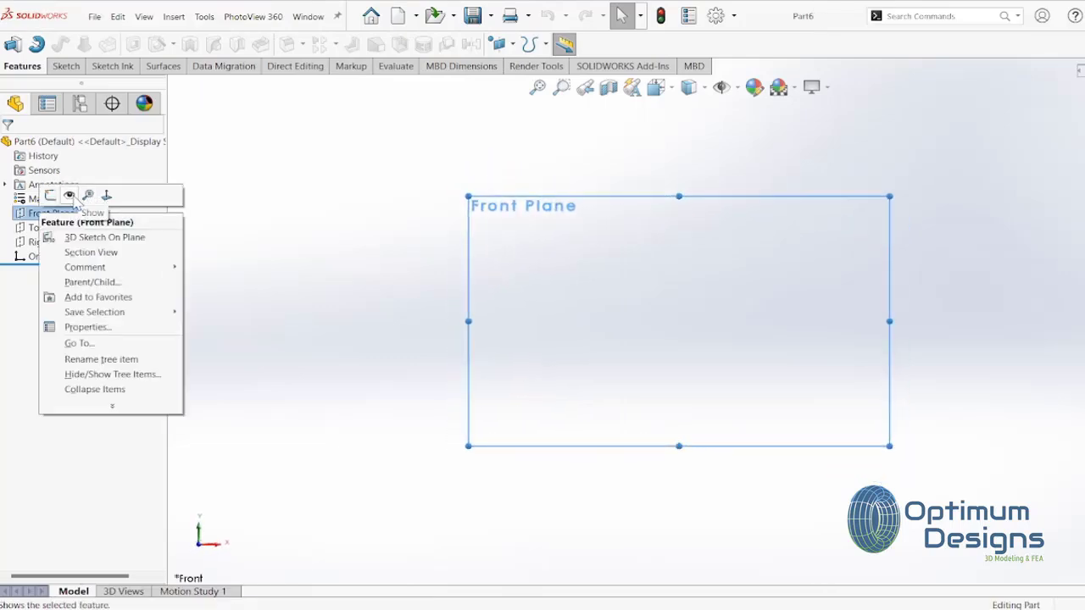
pyautogui.click(73, 195)
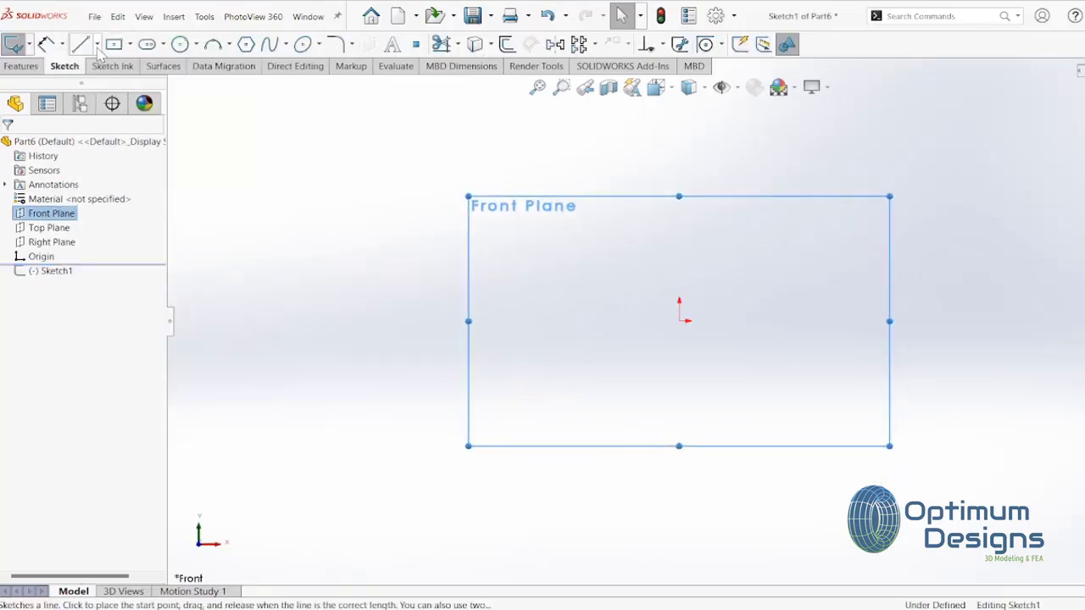
pyautogui.click(97, 44)
pyautogui.click(109, 78)
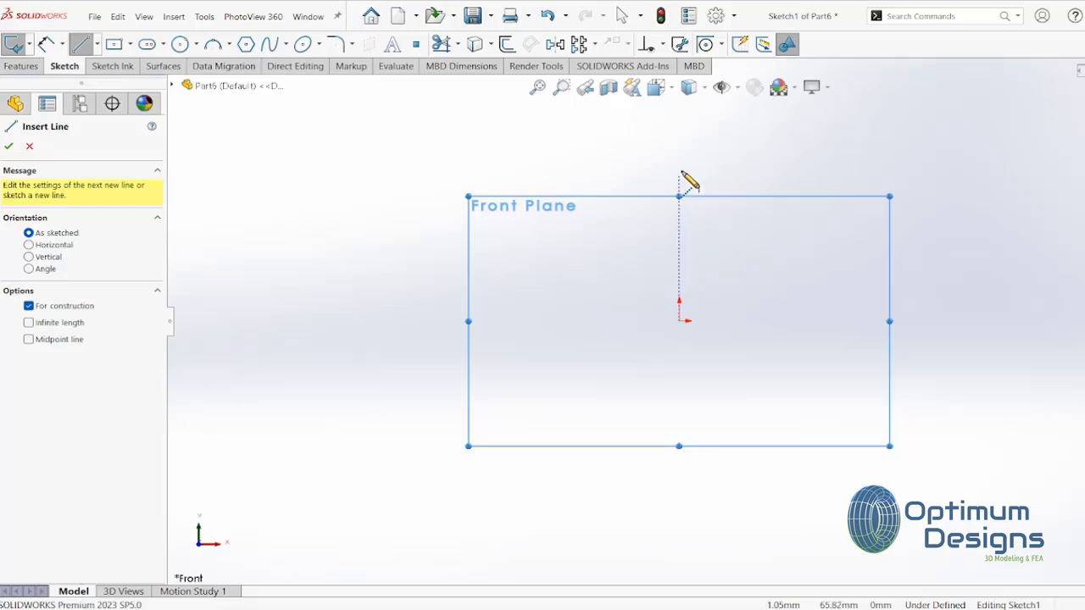
pyautogui.click(678, 165)
pyautogui.click(679, 455)
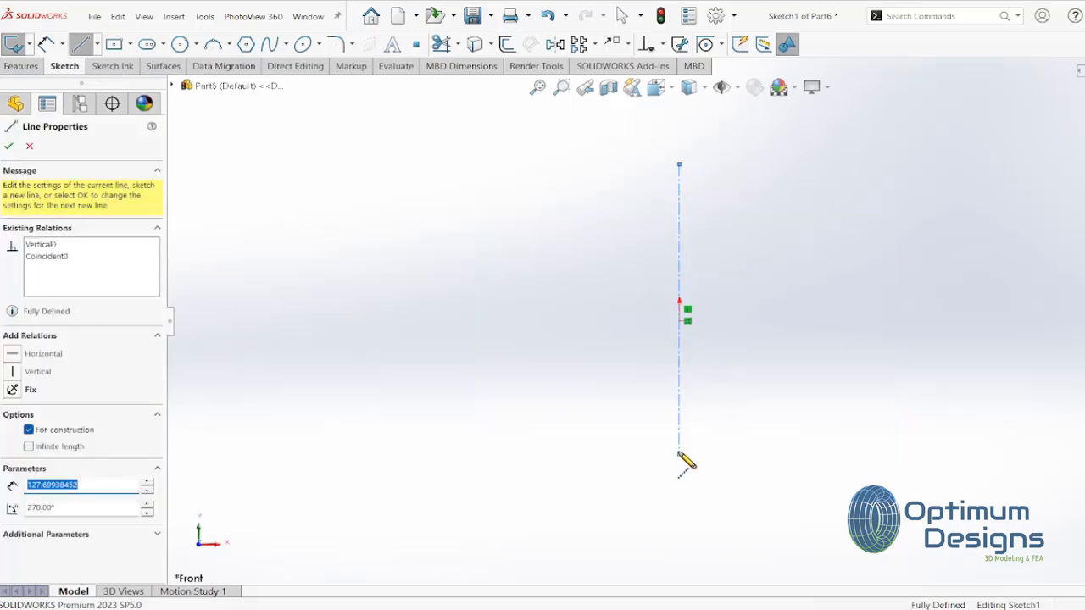
# Draw two circles centred on the origin plus a small circle on the centreline above
pyautogui.click(185, 47)
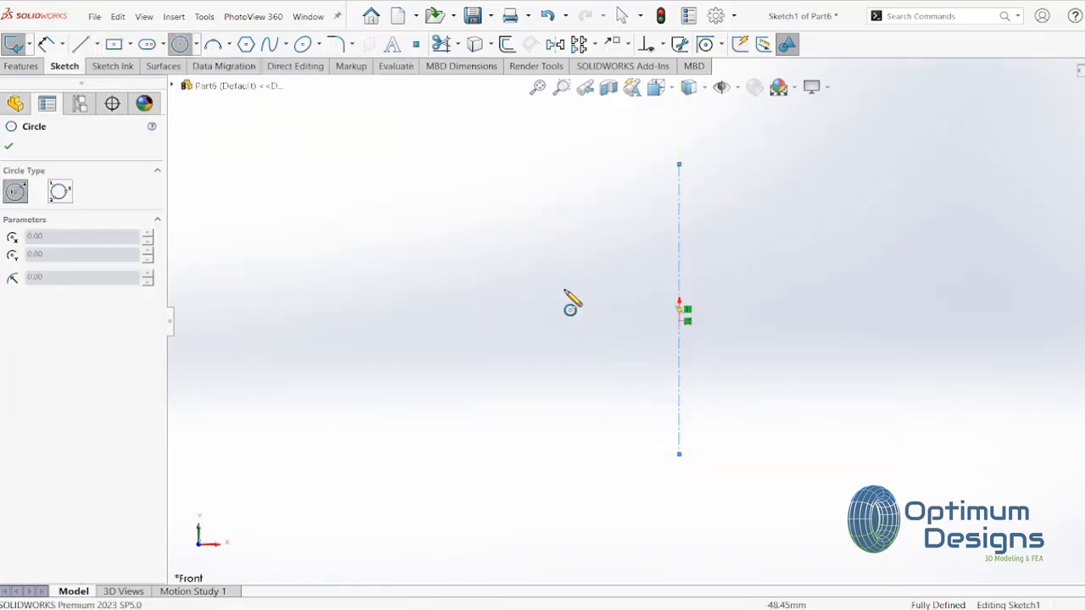
pyautogui.click(679, 320)
pyautogui.click(712, 361)
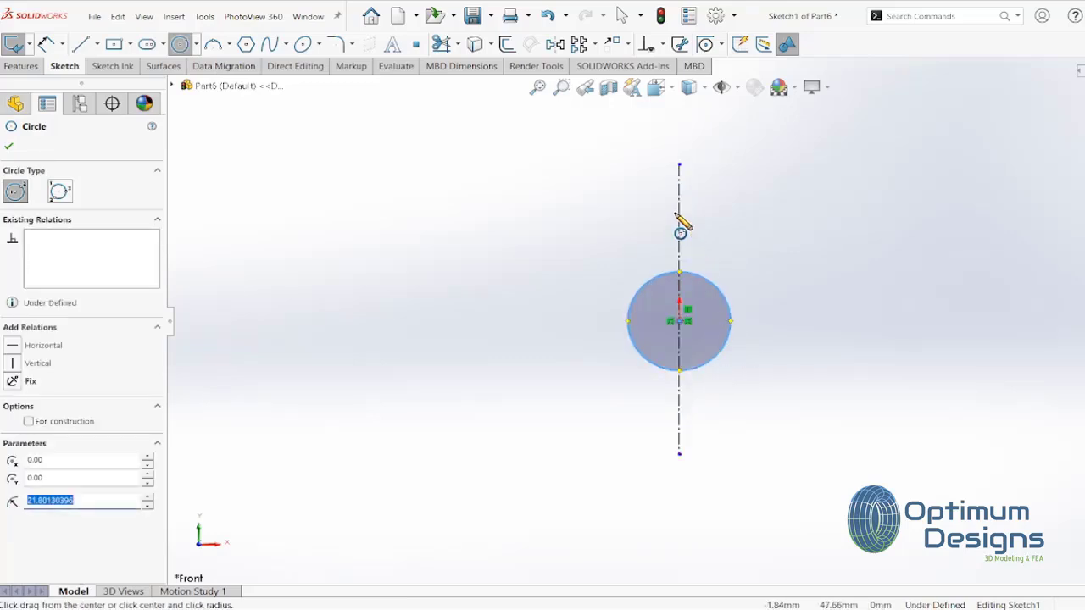
pyautogui.click(679, 187)
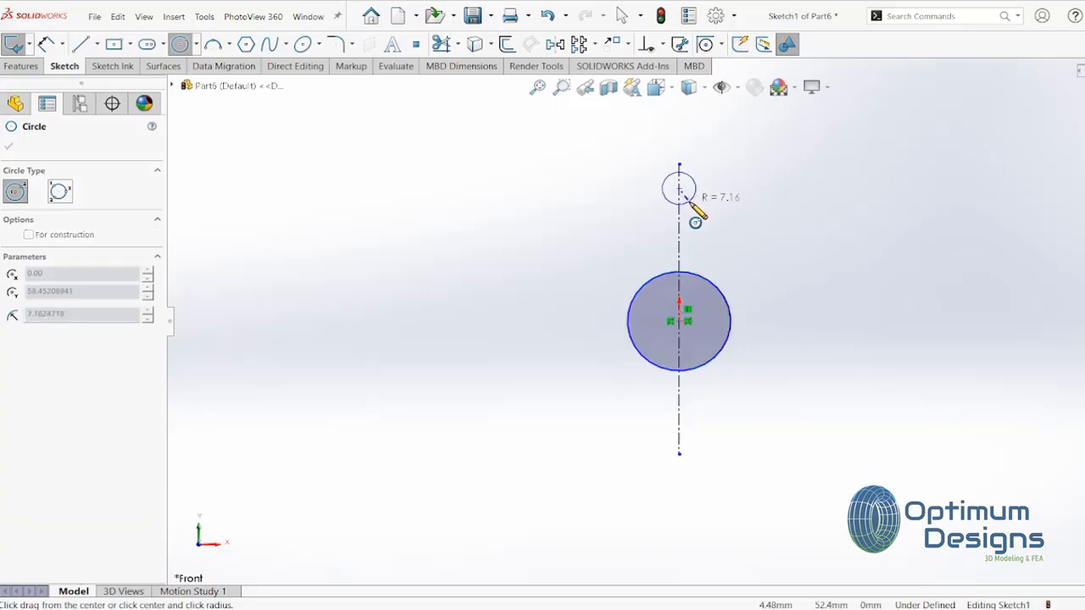
pyautogui.click(688, 203)
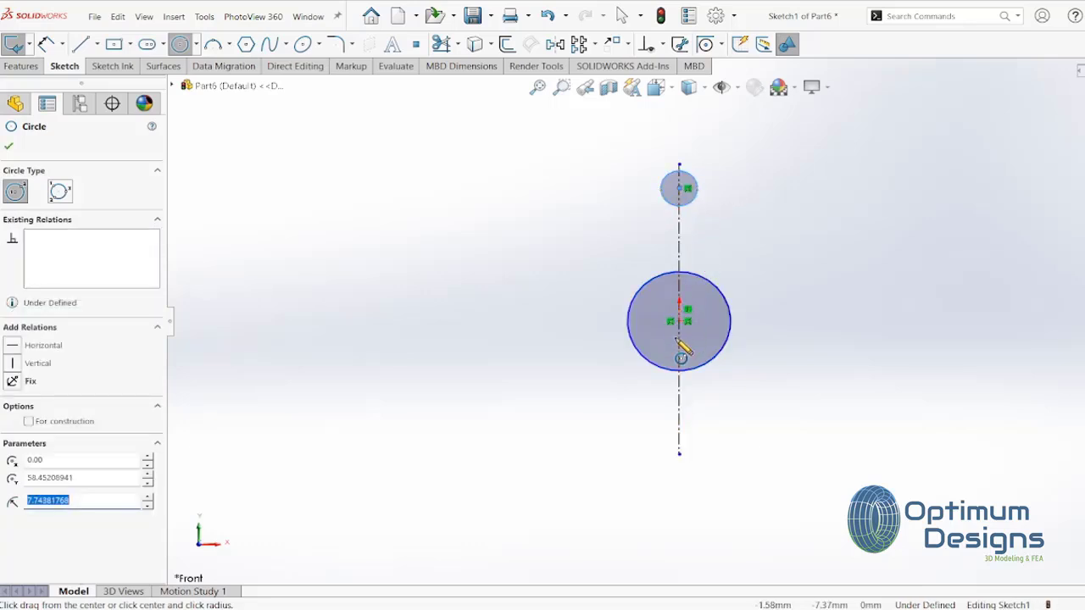
pyautogui.scroll(-2, 653, 416)
pyautogui.scroll(-2, 674, 326)
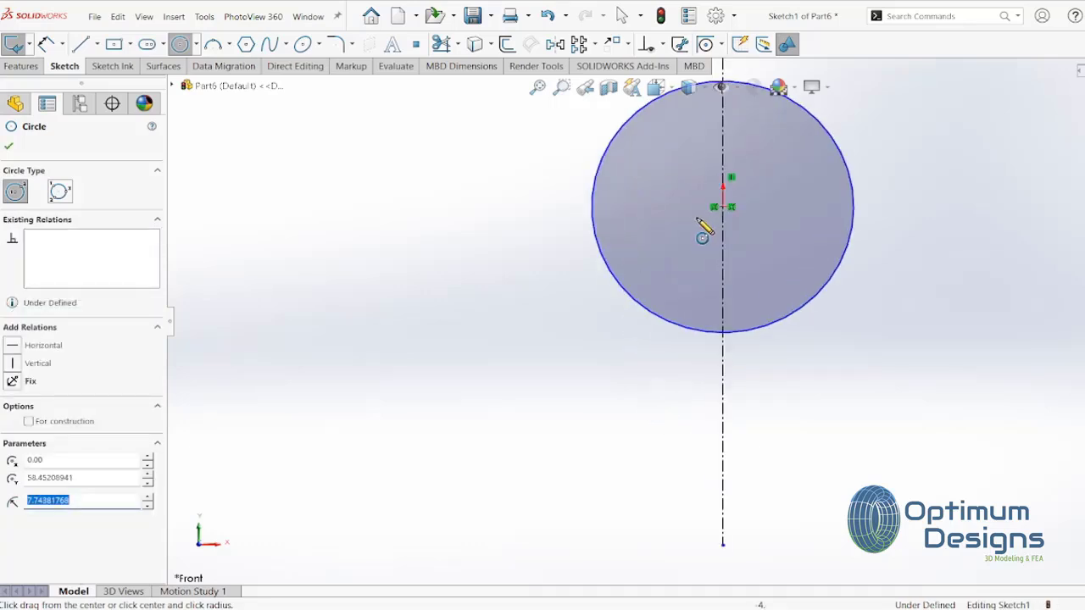
pyautogui.scroll(-1, 720, 222)
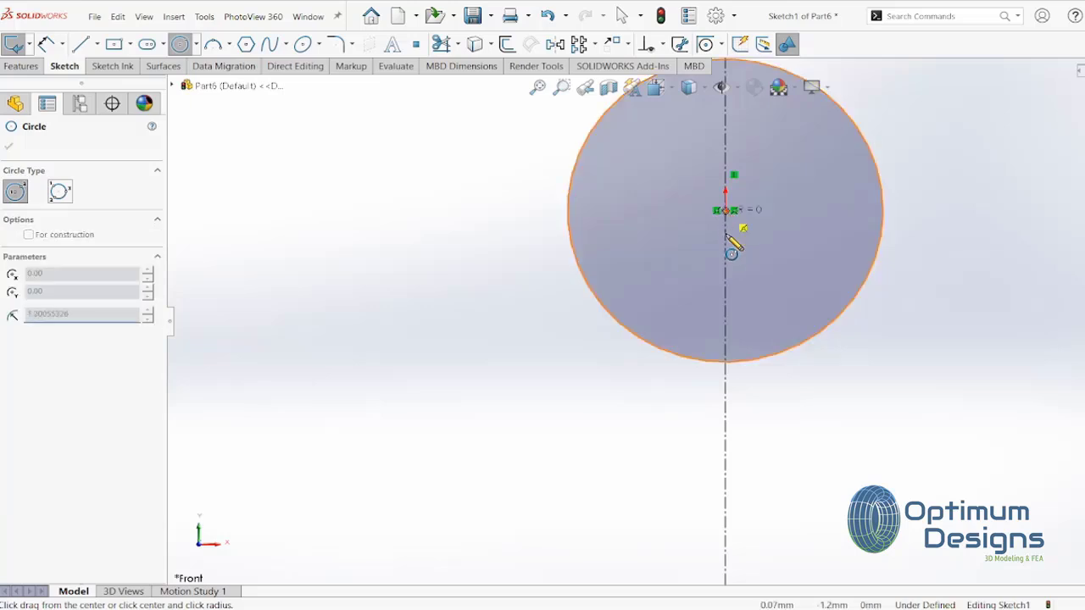
pyautogui.click(725, 212)
pyautogui.scroll(2, 745, 280)
pyautogui.scroll(3, 760, 343)
pyautogui.click(792, 434)
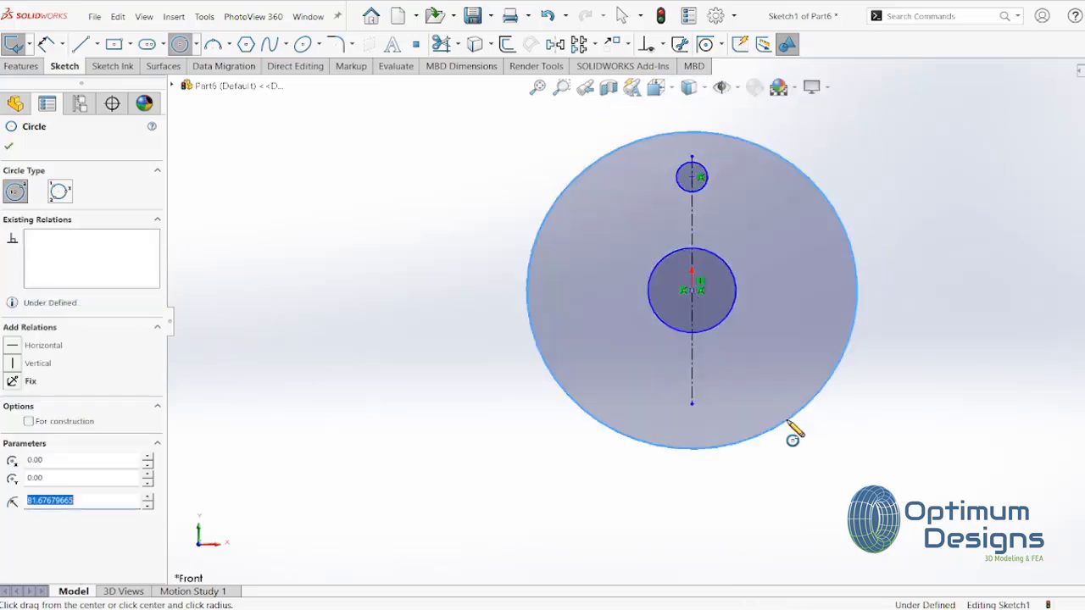
pyautogui.press('Escape')
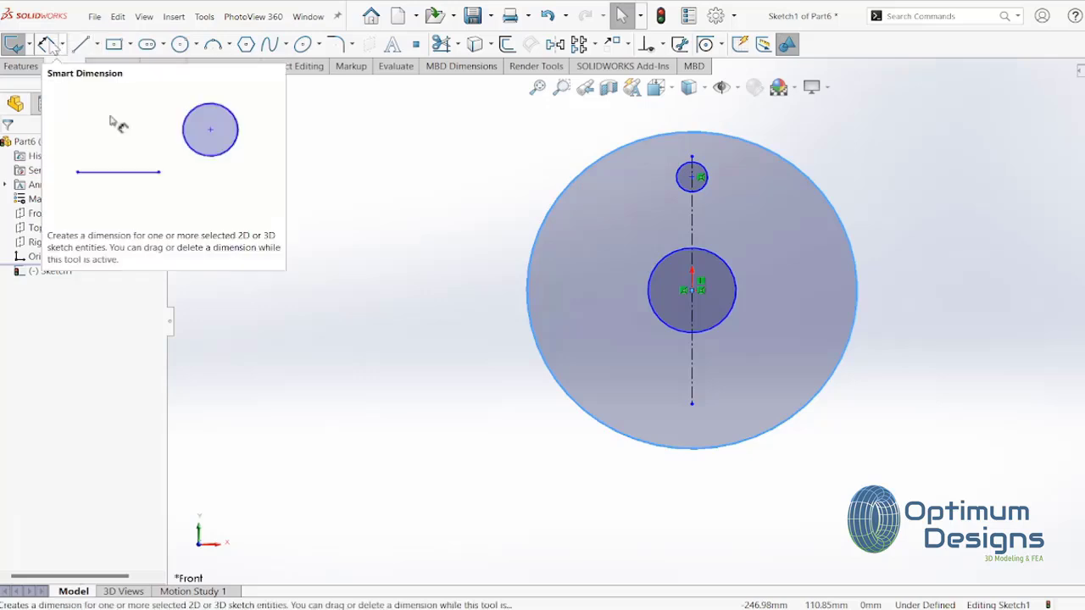
# Dimension the small circle to Ø2.50
pyautogui.click(46, 44)
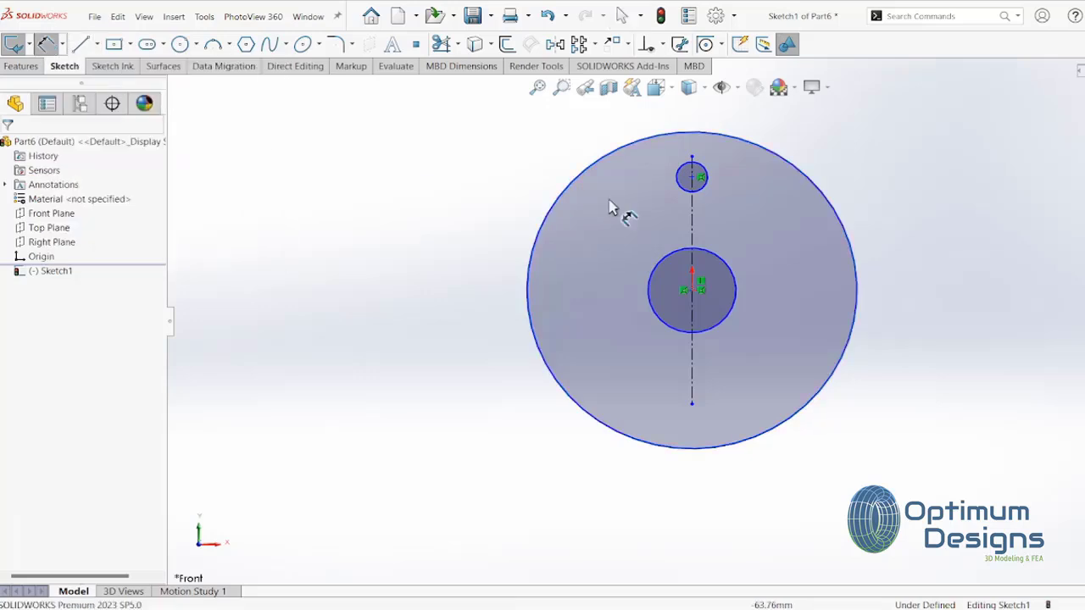
pyautogui.click(710, 178)
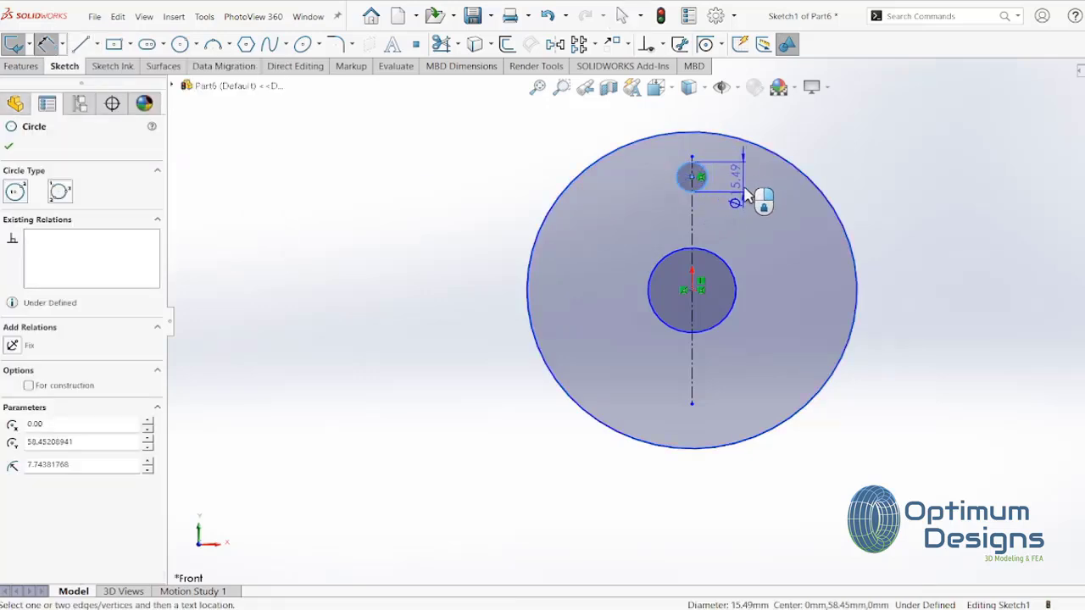
pyautogui.click(798, 144)
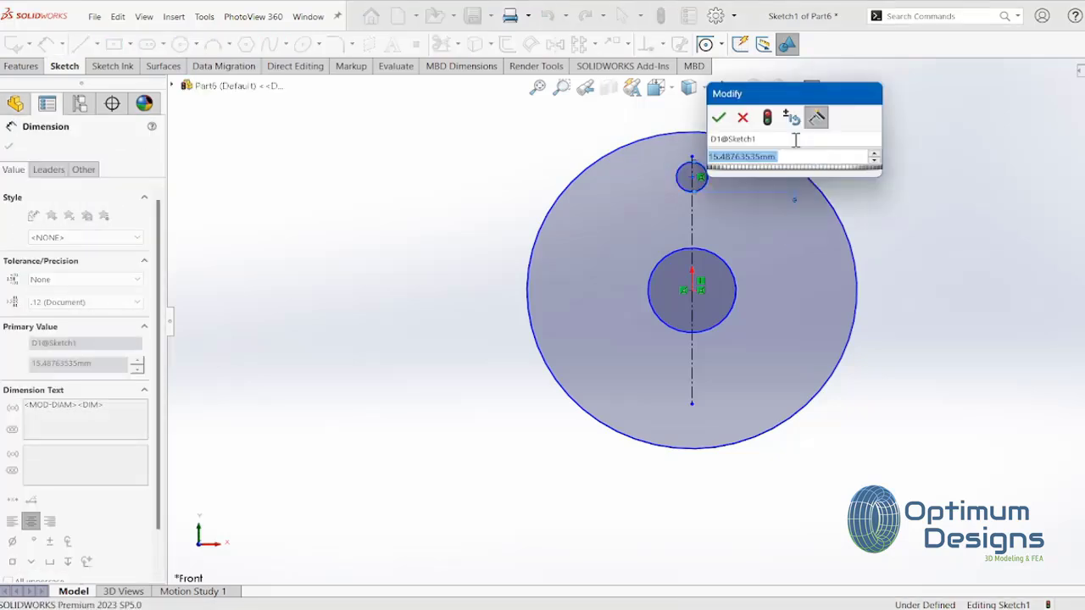
pyautogui.write('1')
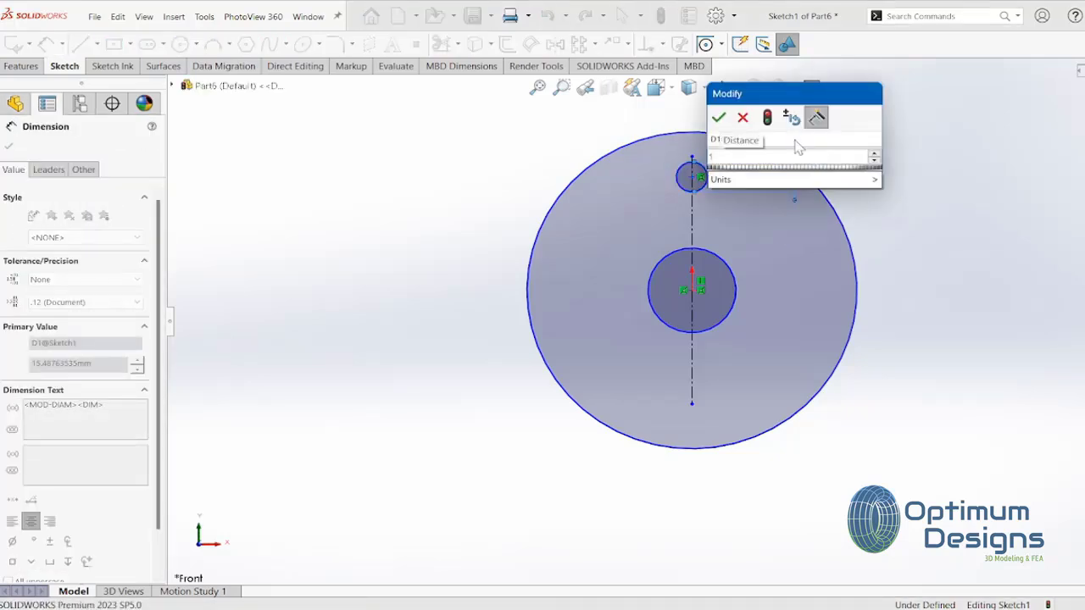
pyautogui.press('BackSpace')
pyautogui.write('2.5')
pyautogui.press('Return')
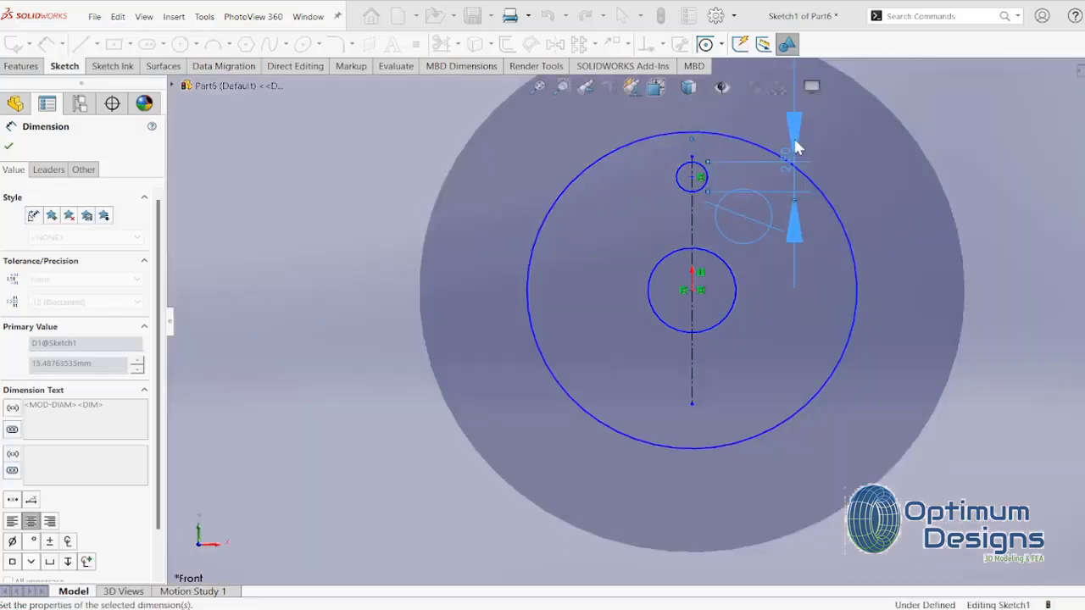
# Dimension the centre circle to Ø5.00 and the outer circle to Ø17.50
pyautogui.click(730, 264)
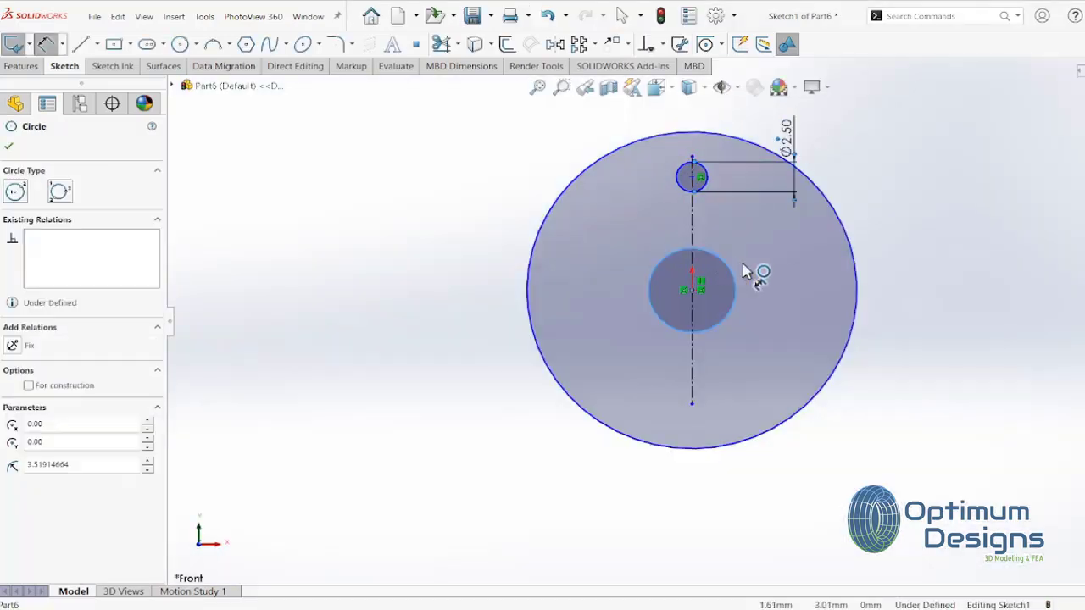
pyautogui.click(778, 297)
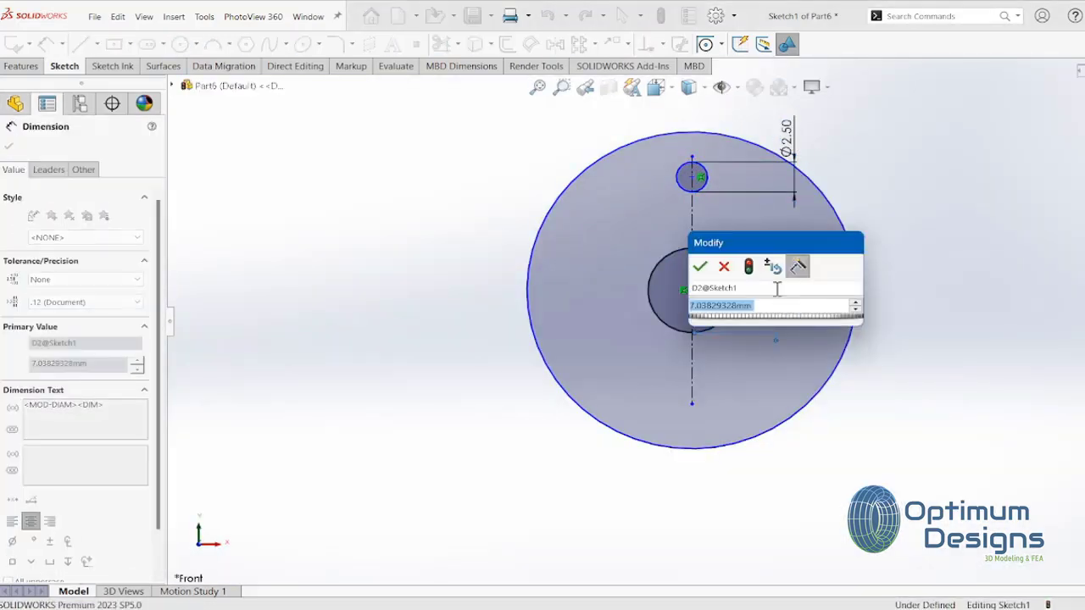
pyautogui.write('5')
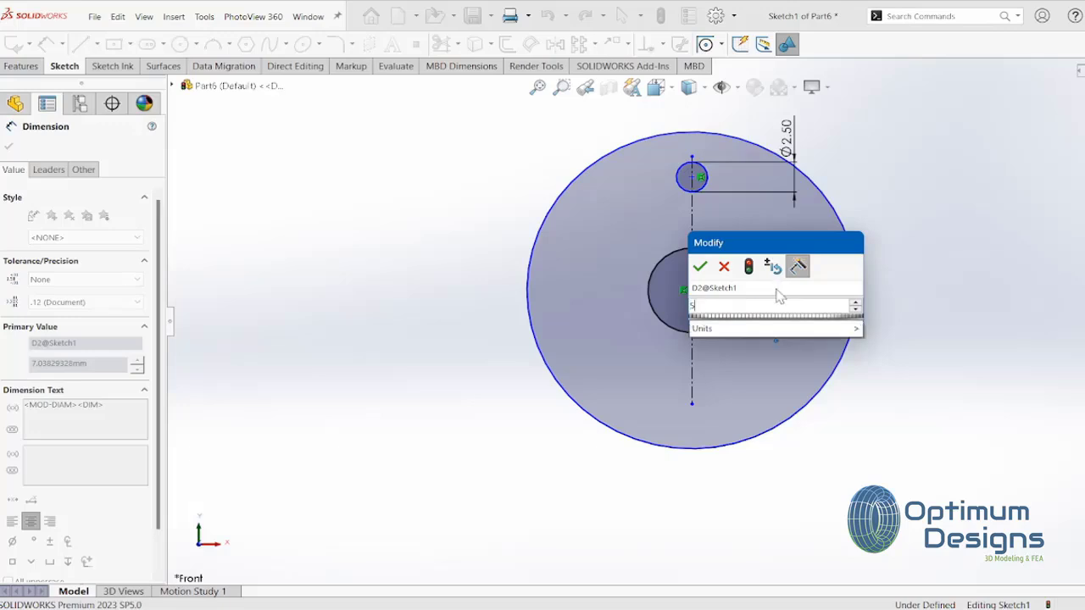
pyautogui.press('Return')
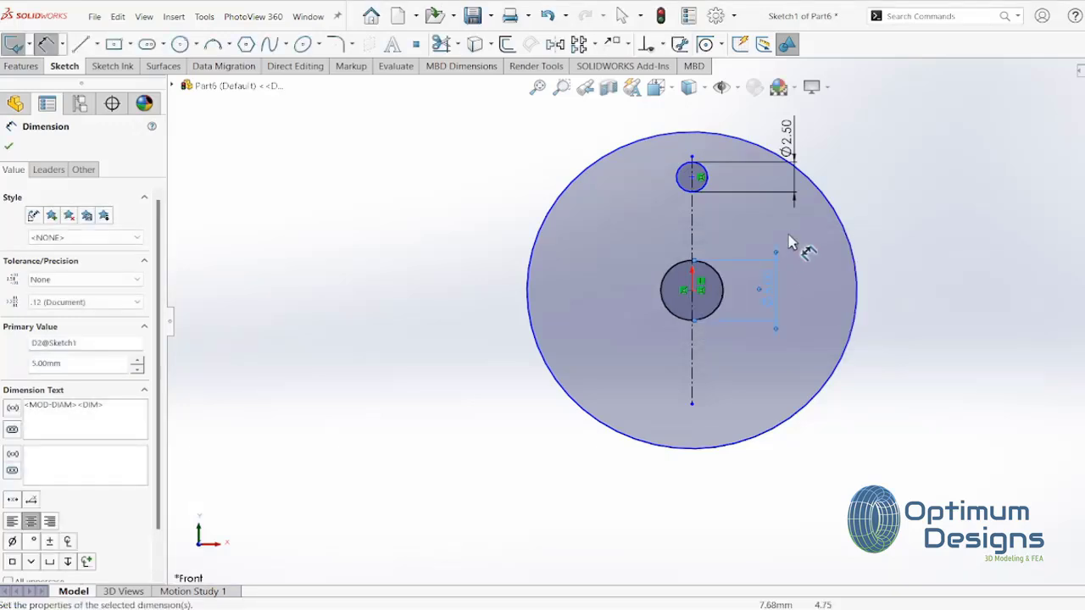
pyautogui.click(856, 273)
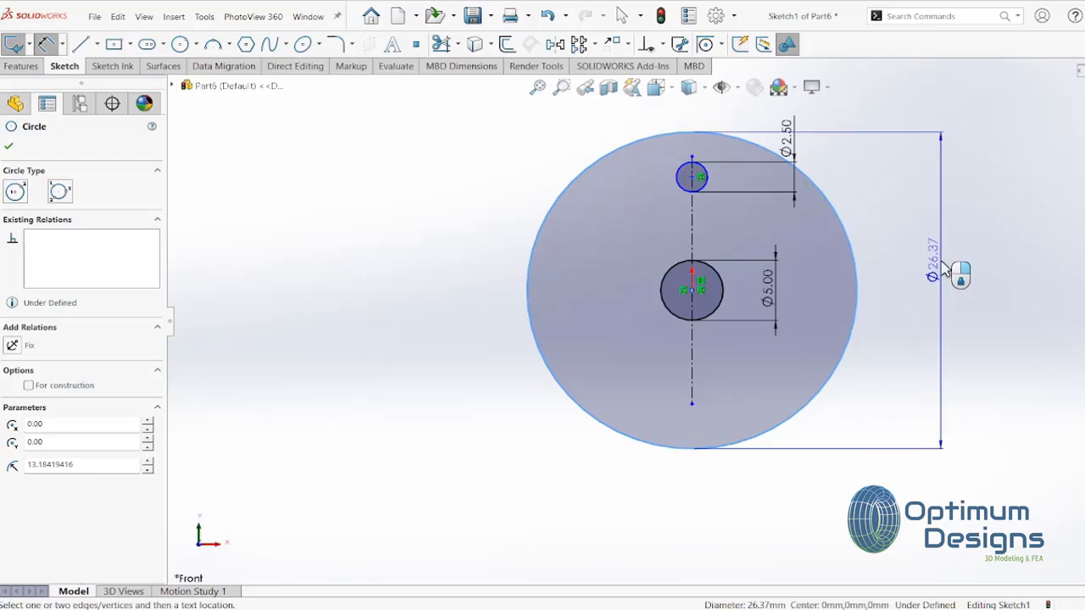
pyautogui.click(943, 267)
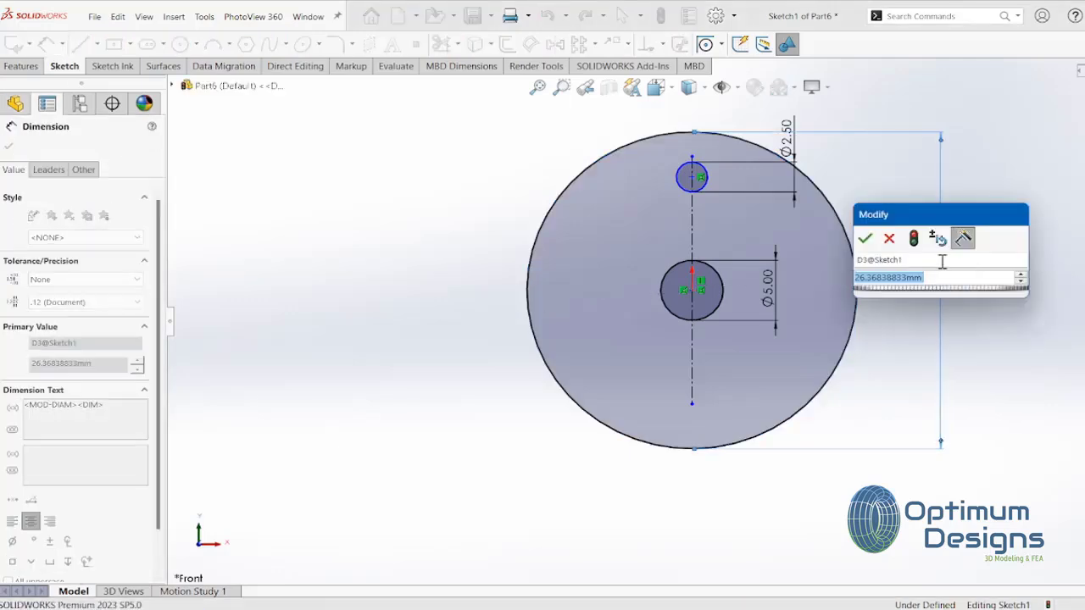
pyautogui.write('17.5')
pyautogui.press('Return')
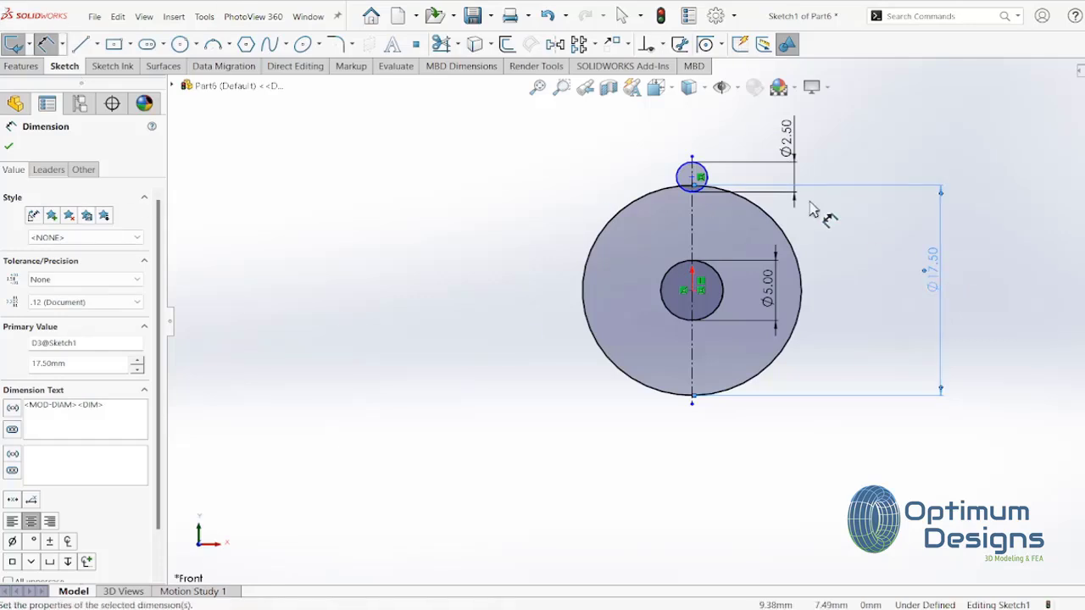
# Place the small circle's centre 6.35 mm above the centre circle
pyautogui.scroll(-2, 708, 152)
pyautogui.click(680, 205)
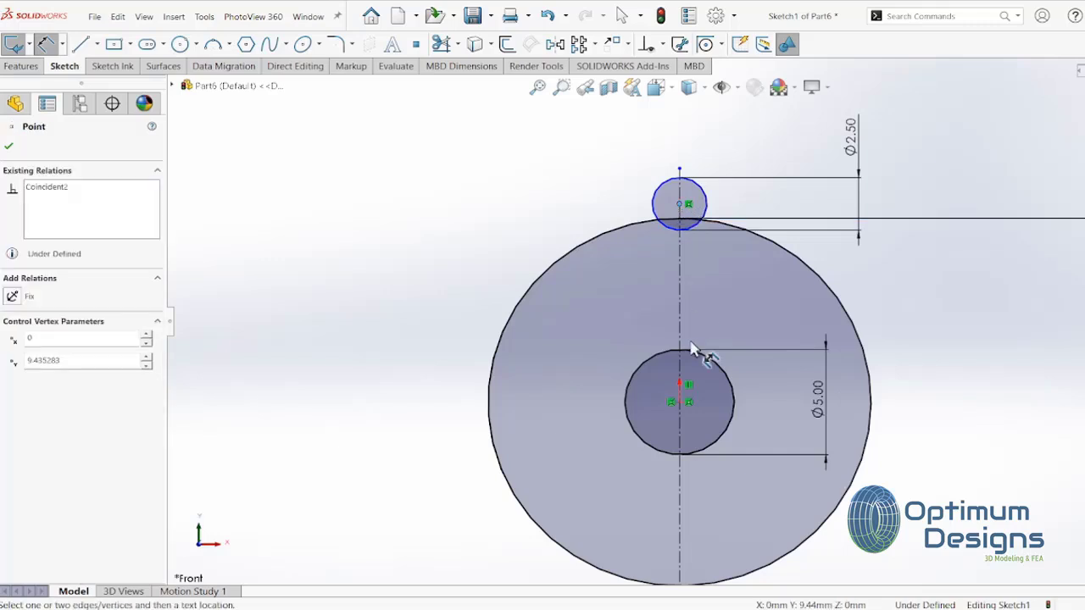
pyautogui.click(680, 402)
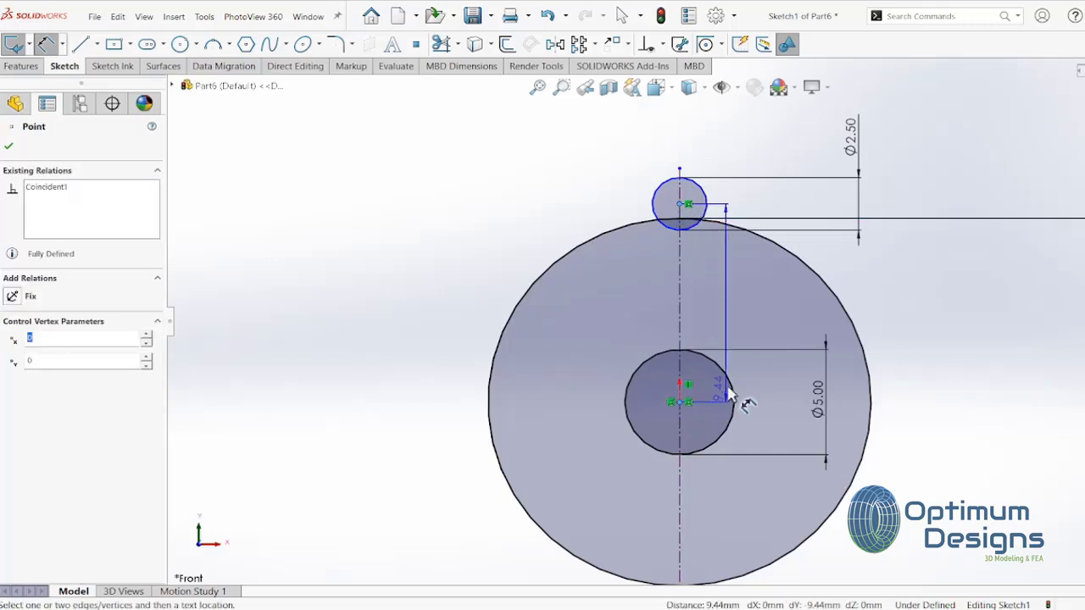
pyautogui.click(766, 327)
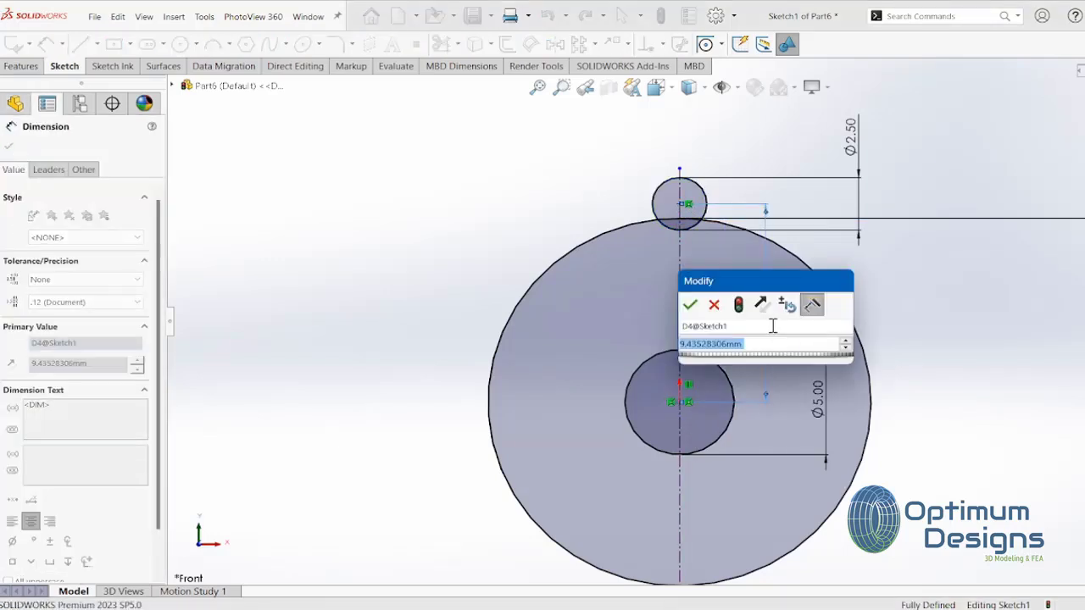
pyautogui.write('6.35')
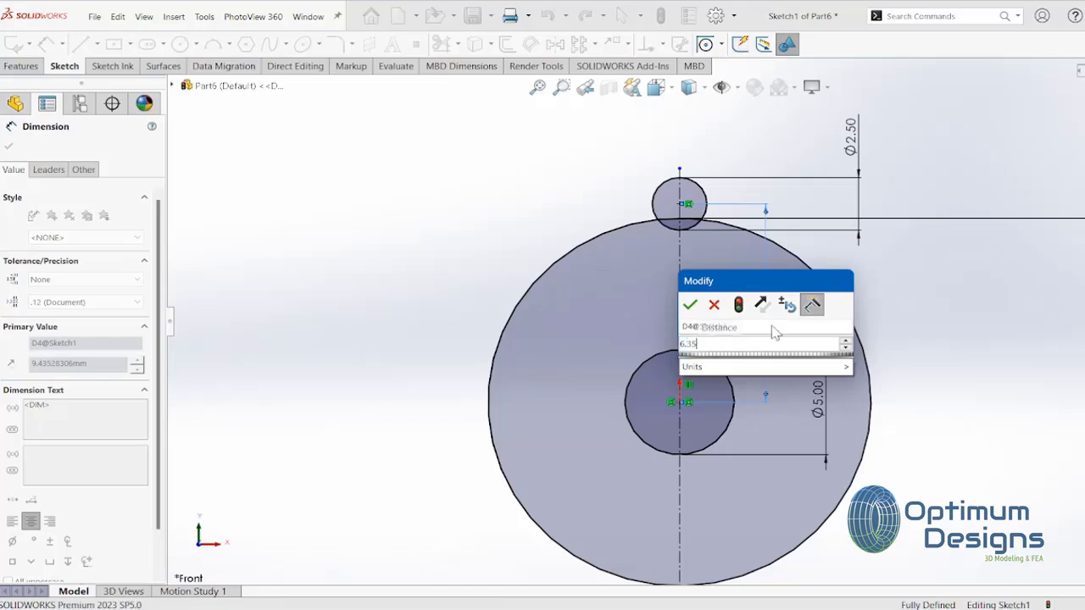
pyautogui.press('Return')
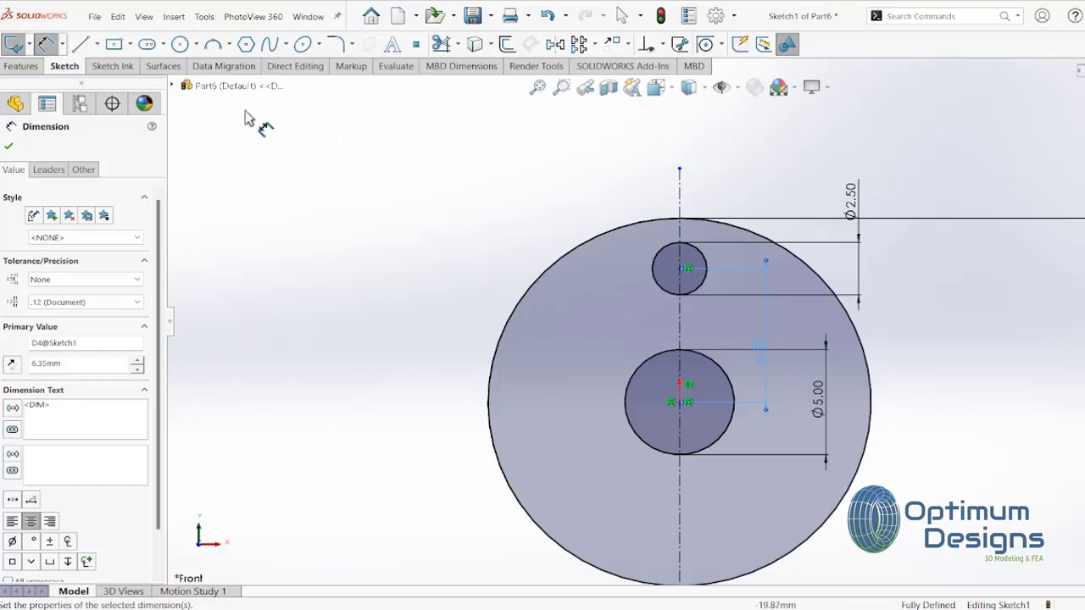
# Draw a horizontal centreline through the origin spanning the big circle
pyautogui.click(97, 44)
pyautogui.click(102, 78)
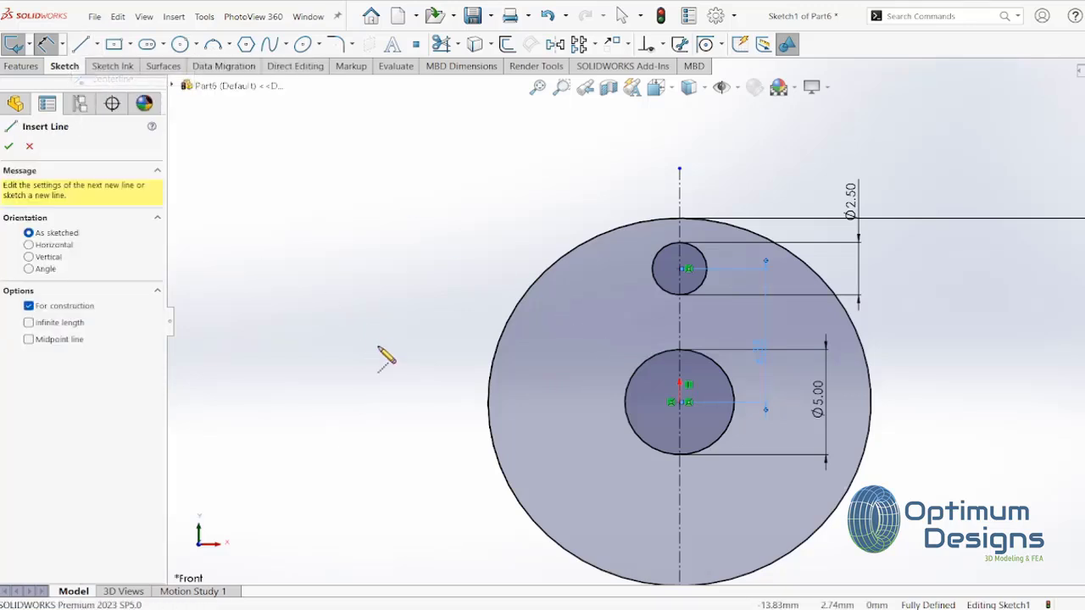
pyautogui.click(455, 401)
pyautogui.click(1000, 401)
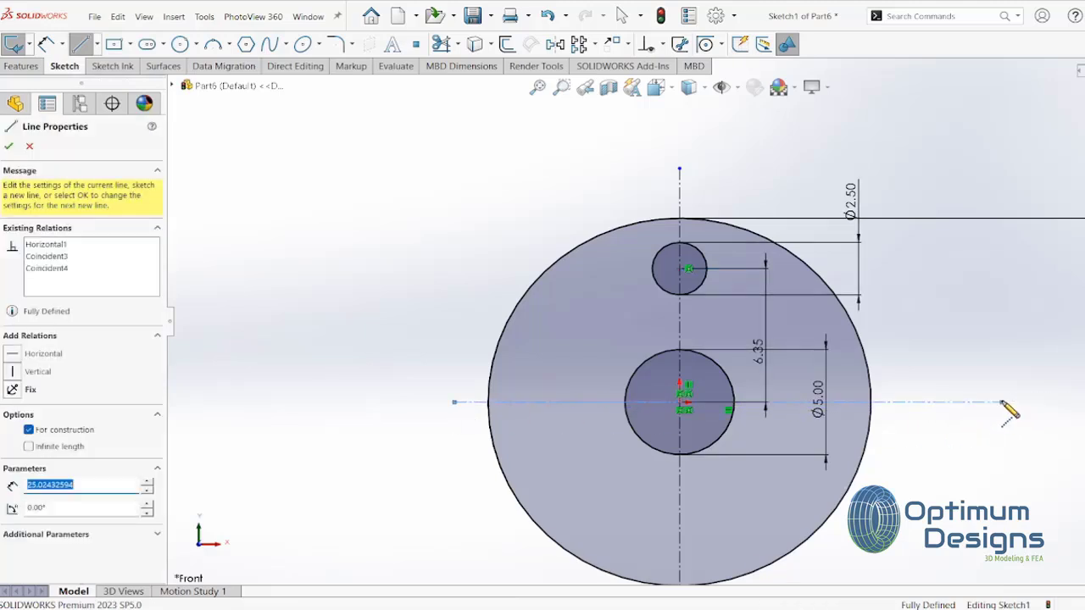
pyautogui.press('Escape')
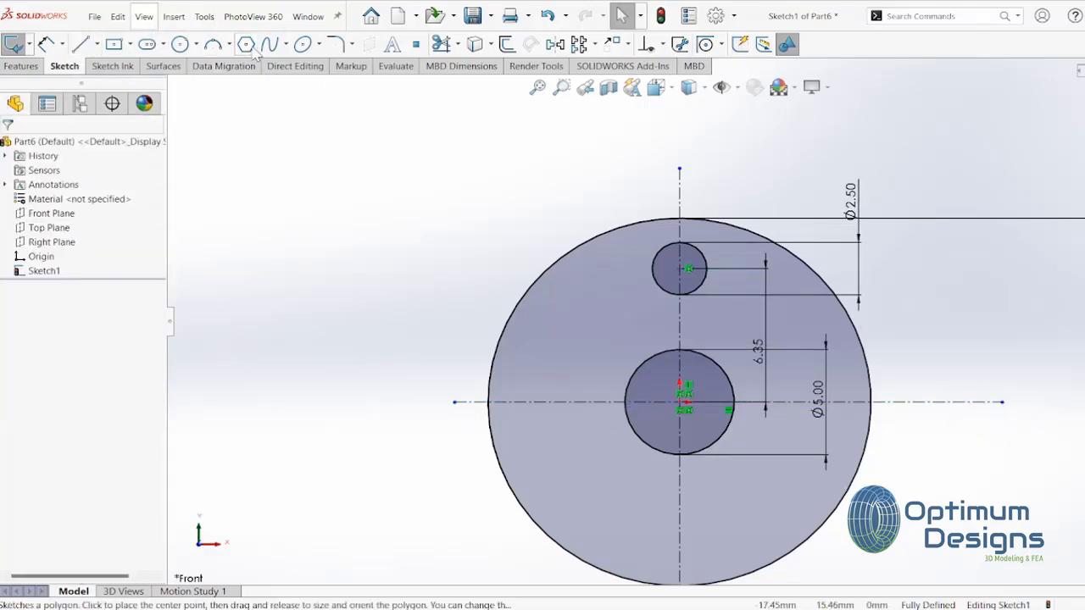
# Trim away the big circle's upper-left and upper-right arcs, leaving the lower semicircle
pyautogui.click(440, 44)
pyautogui.moveTo(515, 224); pyautogui.dragTo(564, 254)
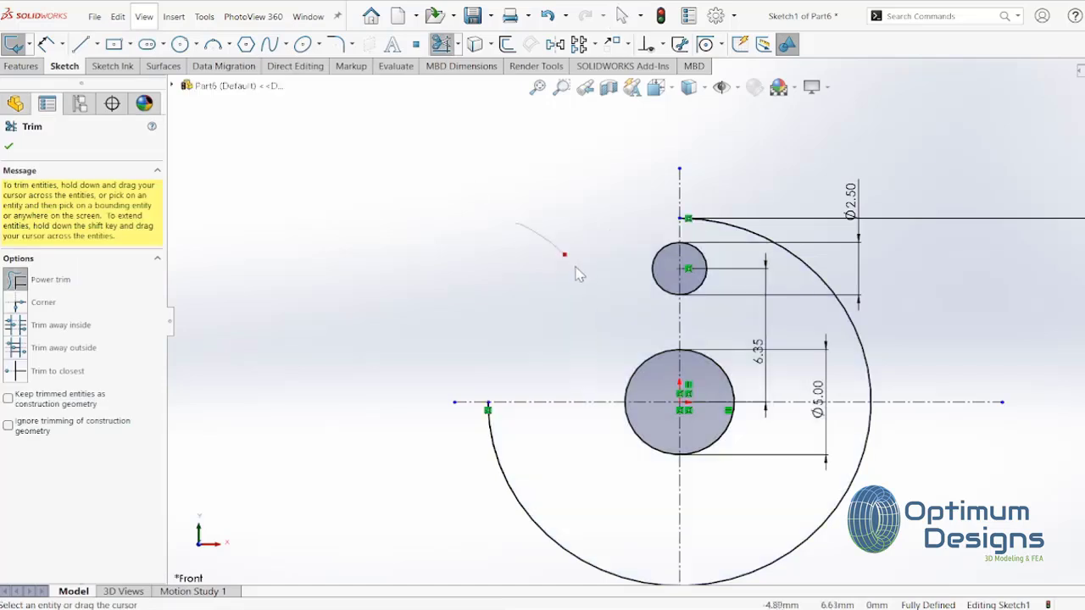
pyautogui.moveTo(764, 188); pyautogui.dragTo(767, 260)
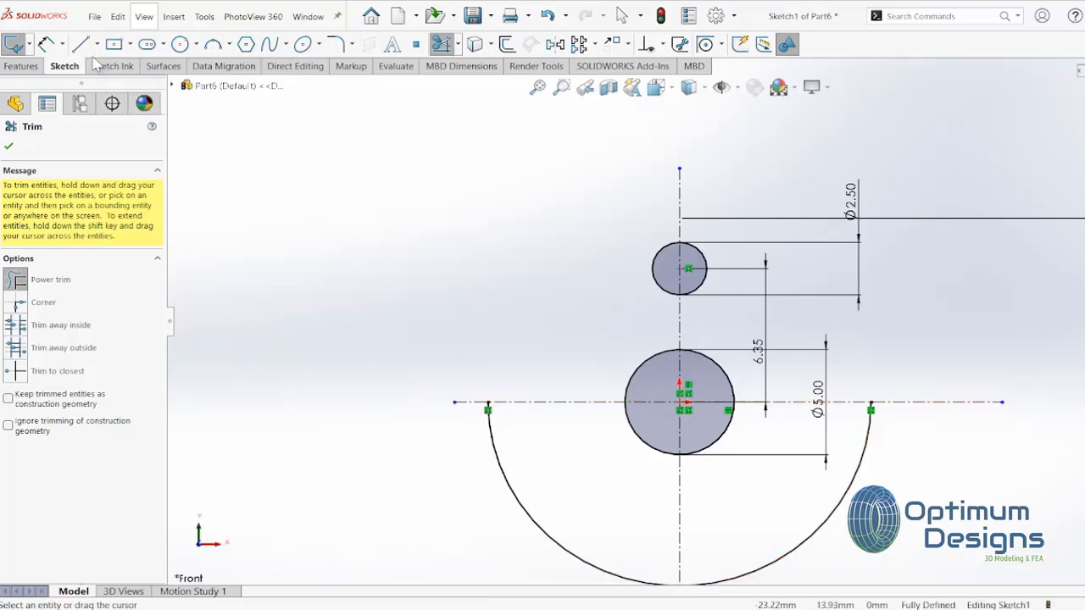
pyautogui.click(81, 44)
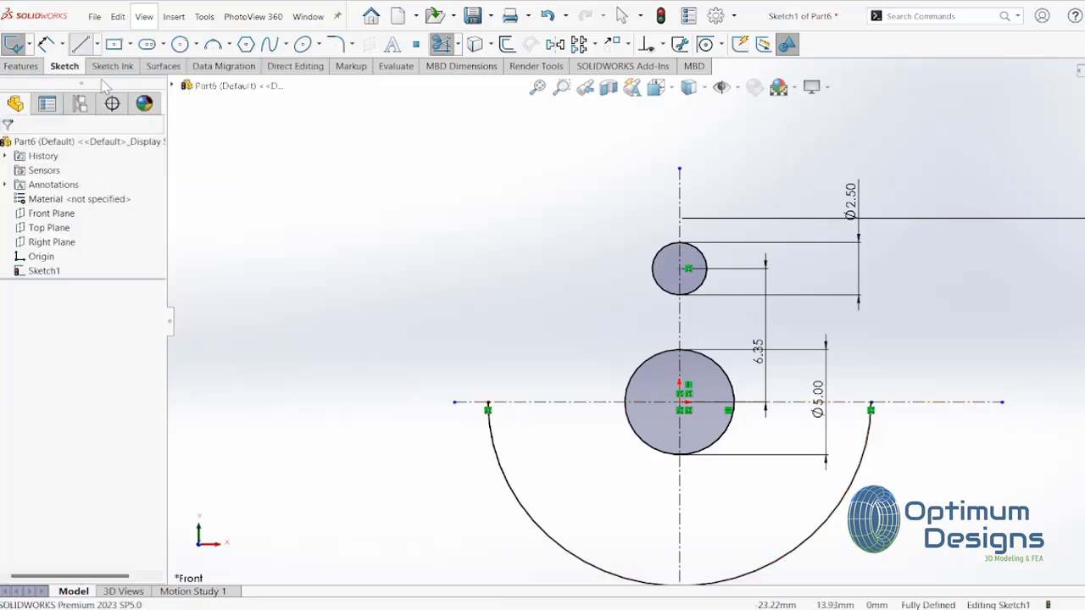
# Chain horizontal and vertical lines with a rounded arc over the small hole, joining both semicircle ends
pyautogui.click(487, 403)
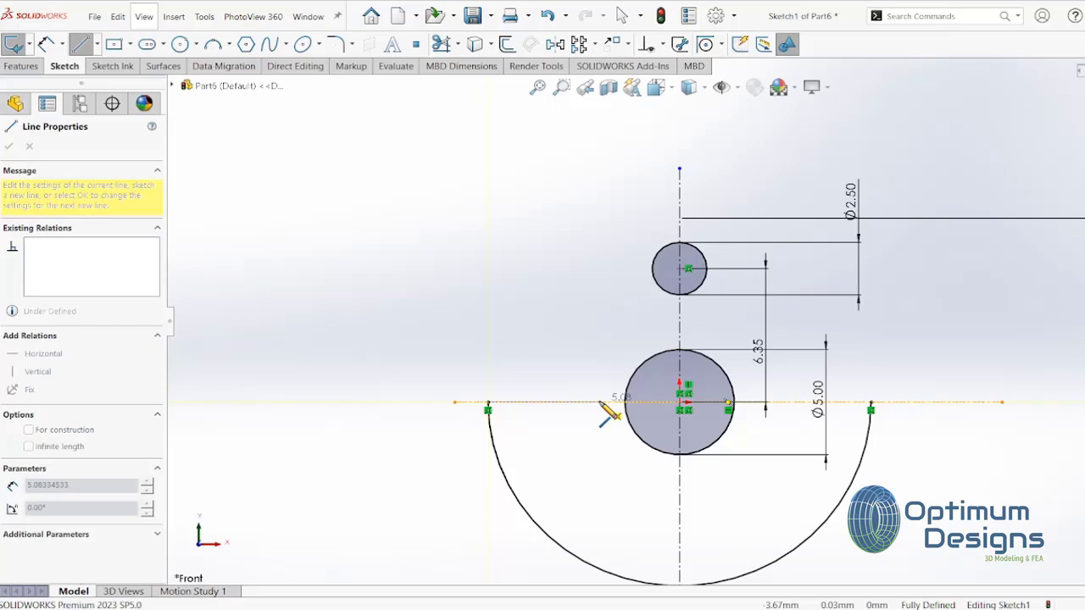
pyautogui.click(599, 403)
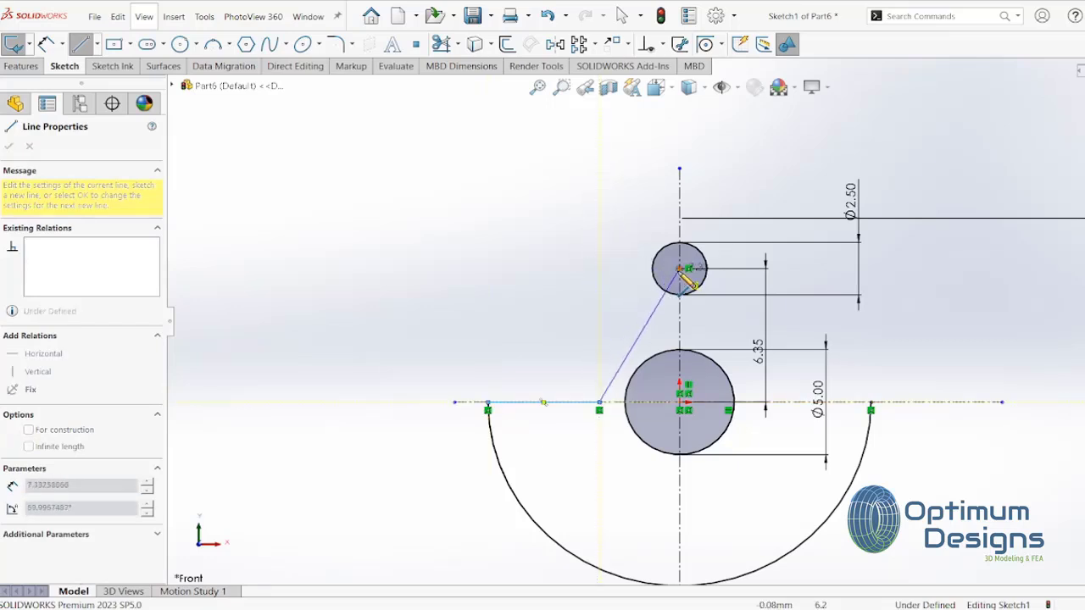
pyautogui.click(600, 270)
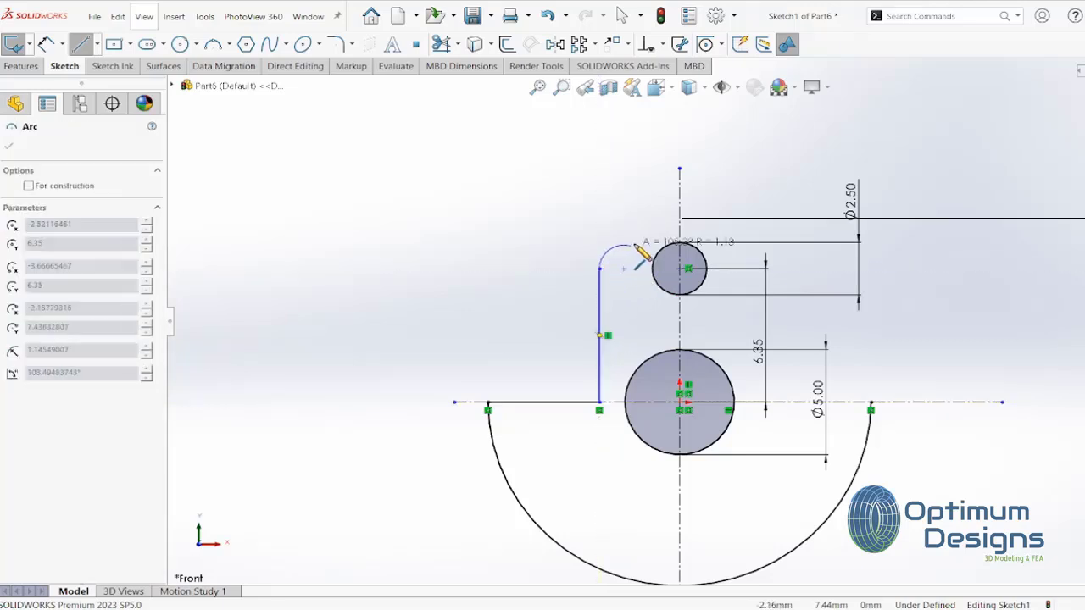
pyautogui.click(749, 269)
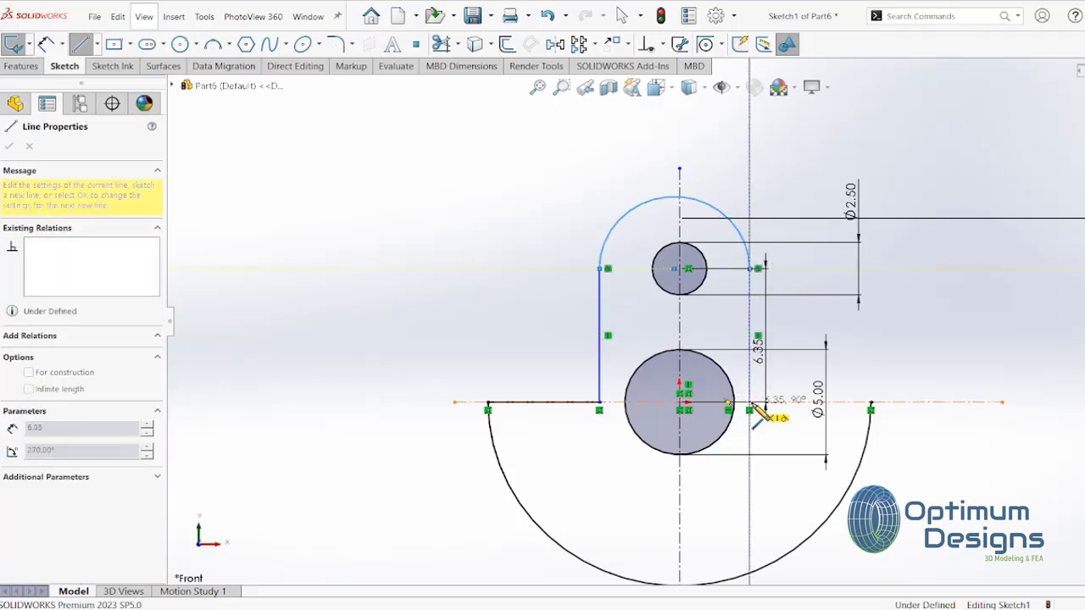
pyautogui.click(749, 402)
pyautogui.click(871, 403)
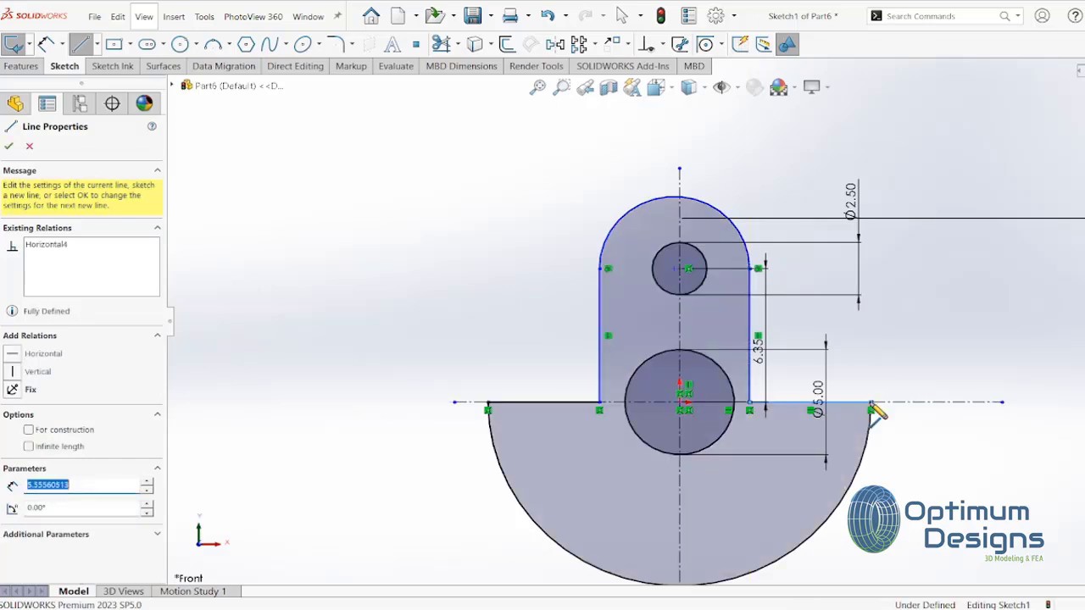
pyautogui.click(8, 146)
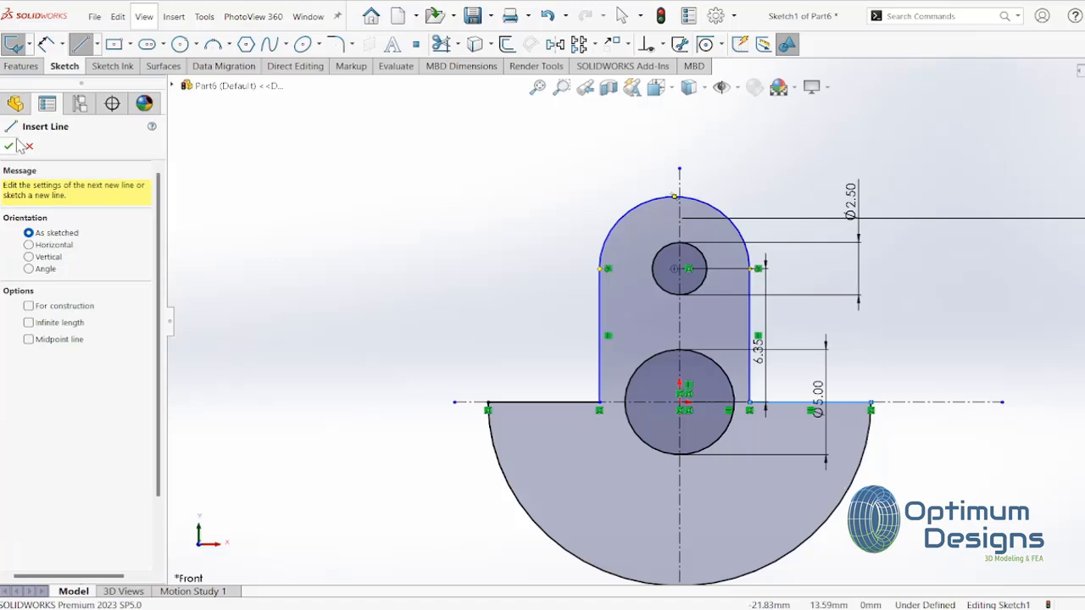
pyautogui.click(11, 146)
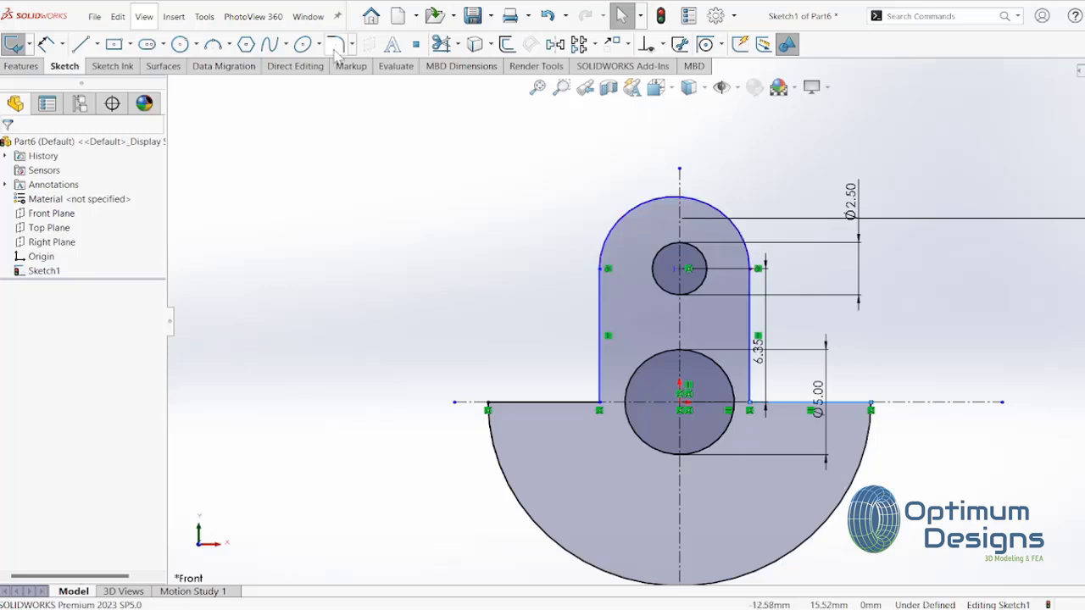
# Draw a construction circle at the origin sized to the semicircle's edge
pyautogui.click(179, 44)
pyautogui.click(683, 410)
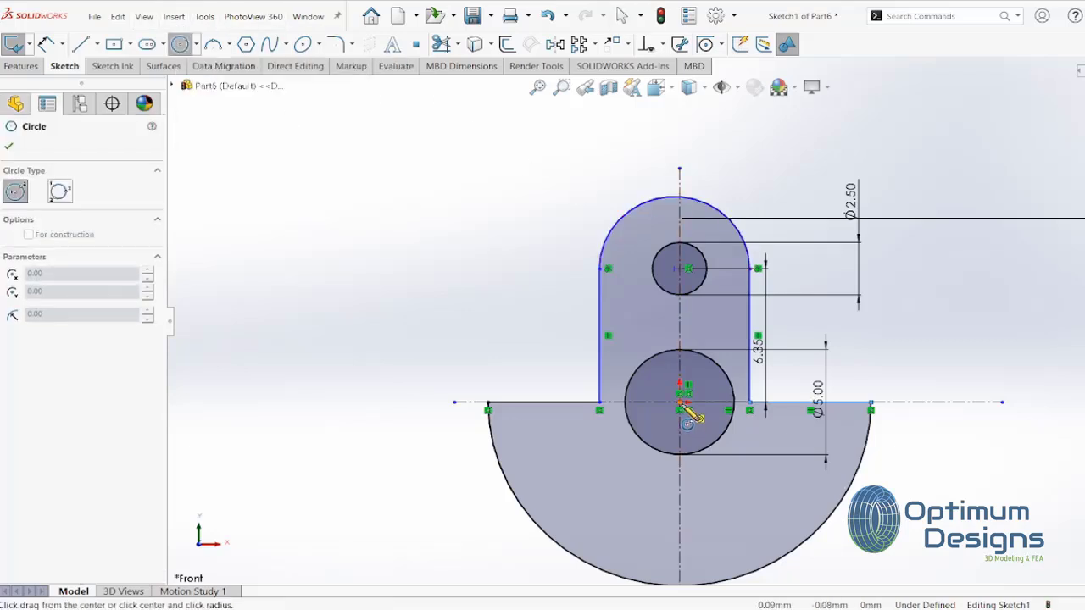
pyautogui.click(489, 403)
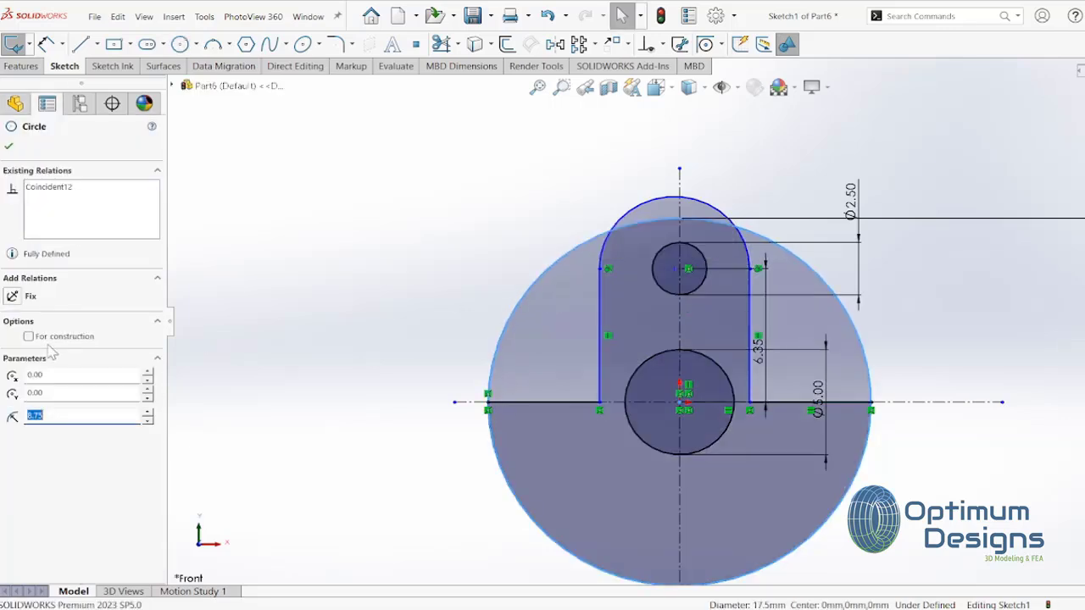
pyautogui.click(29, 337)
pyautogui.click(9, 147)
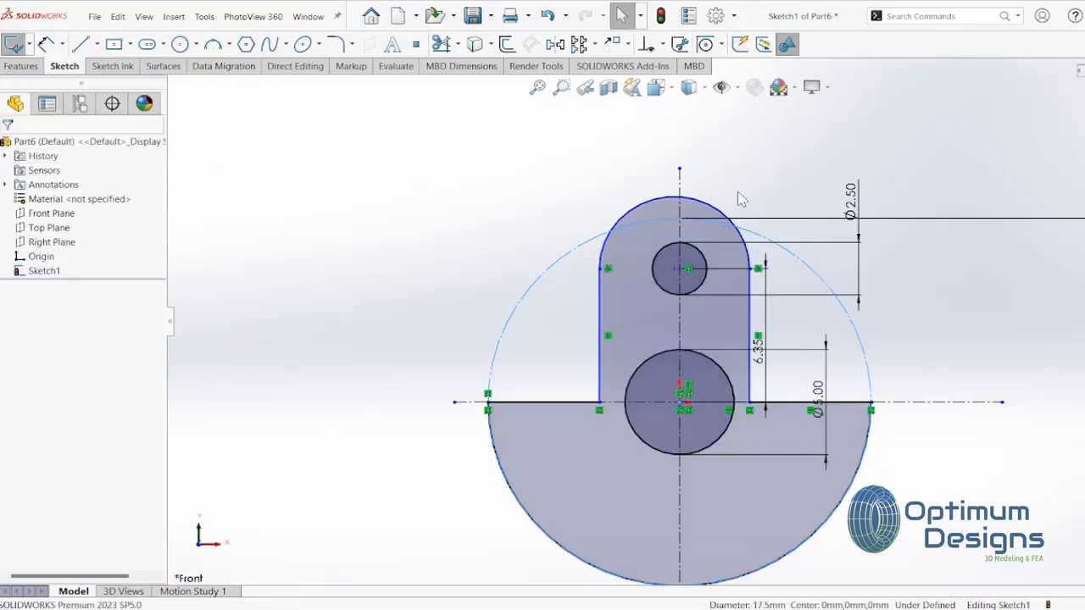
# Make the slot's rounded top arc tangent to the construction circle
pyautogui.click(717, 222)
pyautogui.keyDown('ctrl'); pyautogui.click(701, 211); pyautogui.keyUp('ctrl')
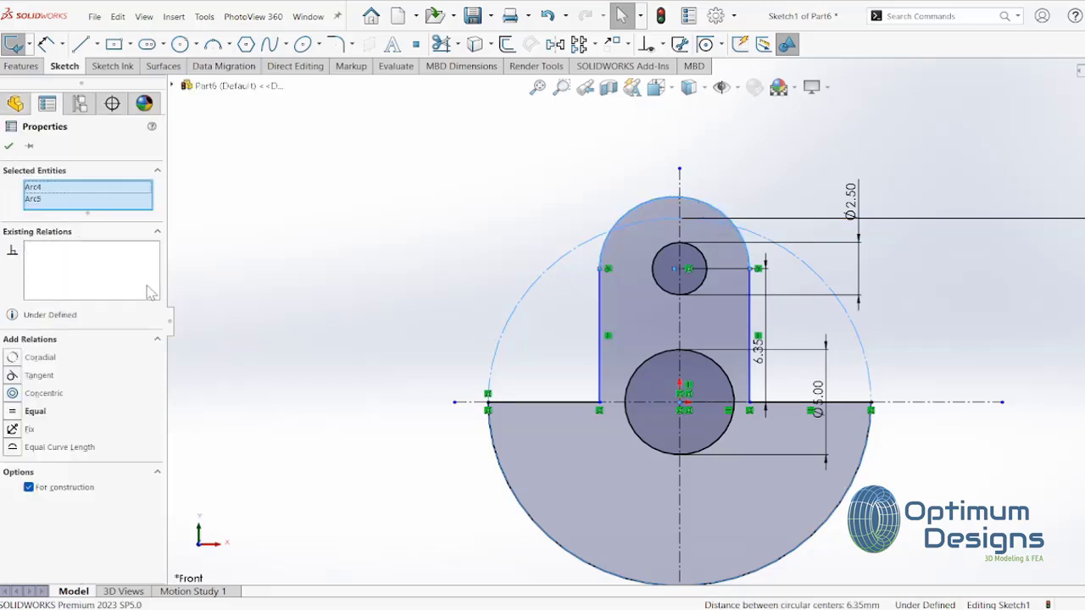
pyautogui.click(12, 375)
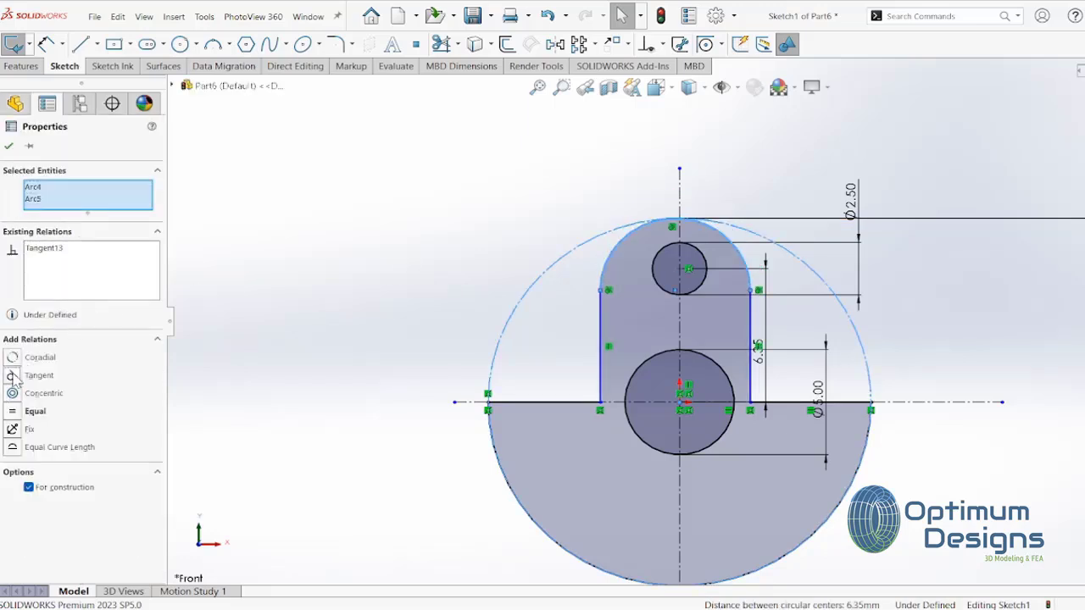
pyautogui.click(424, 411)
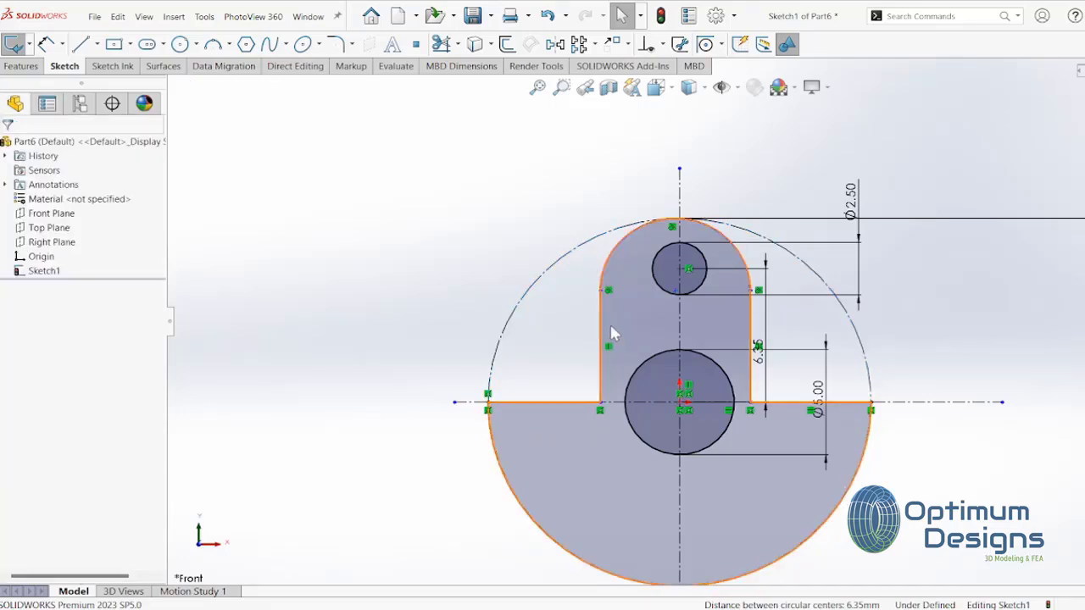
# Align the arc-to-line point horizontally with the small hole's centre
pyautogui.click(606, 291)
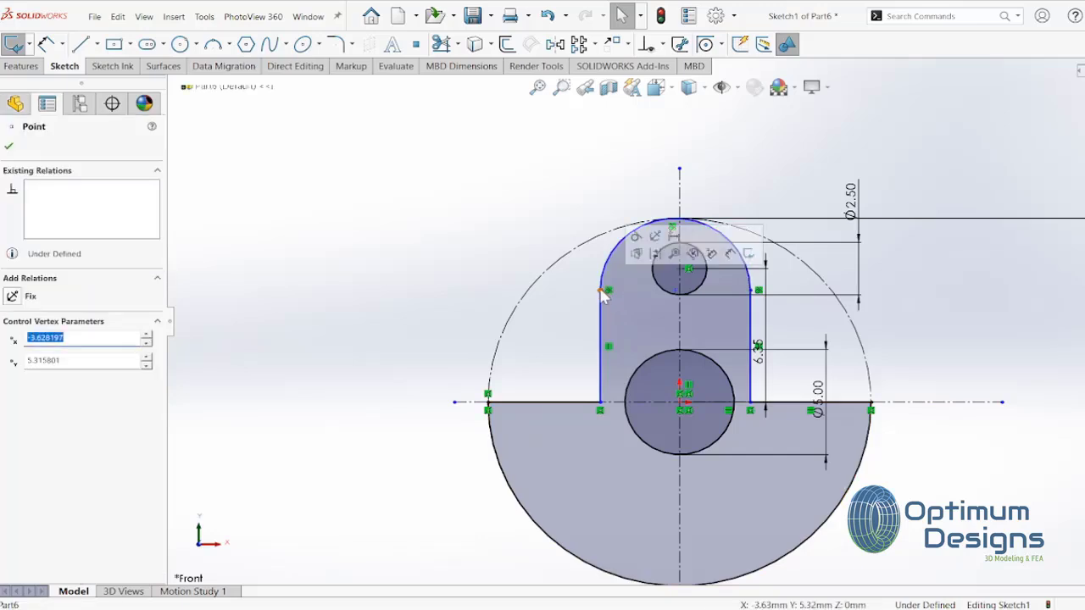
pyautogui.keyDown('ctrl'); pyautogui.click(679, 271); pyautogui.keyUp('ctrl')
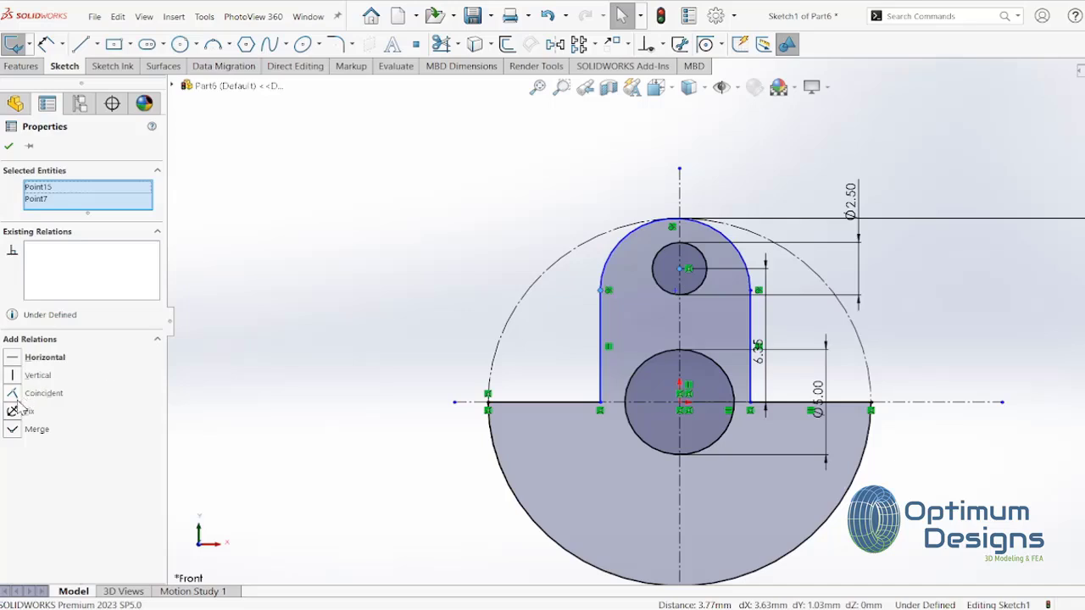
pyautogui.click(12, 363)
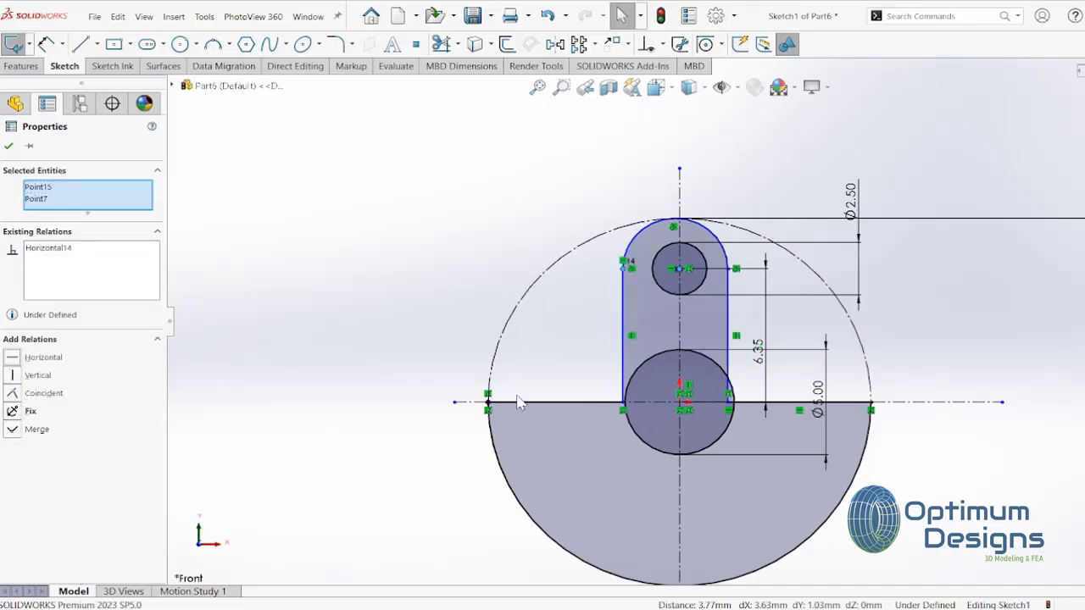
pyautogui.scroll(-2, 739, 368)
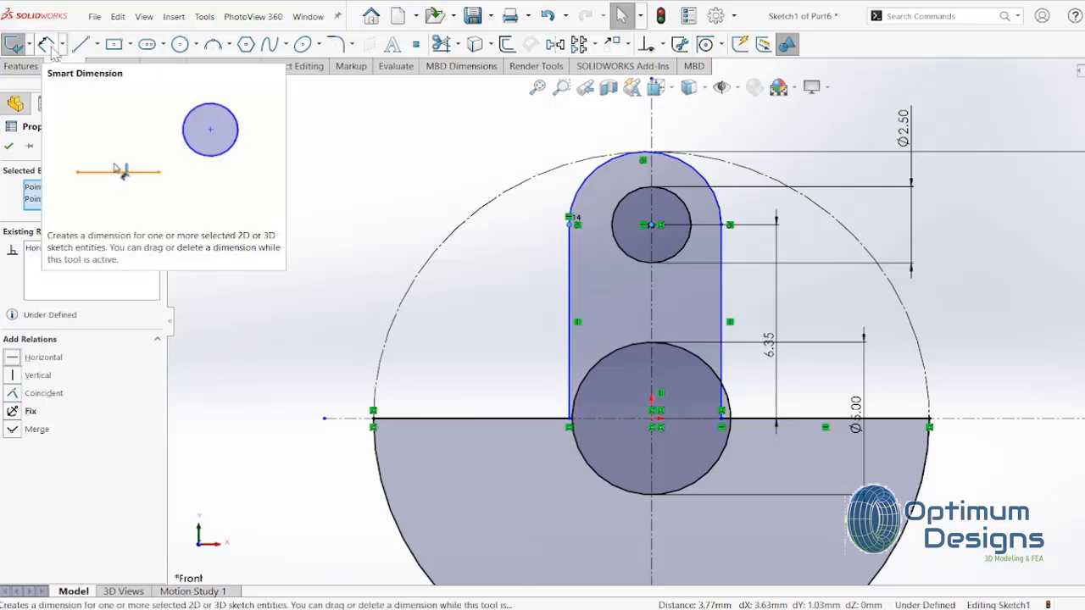
# Make the slot's rounded top arc concentric with the small hole
pyautogui.click(49, 47)
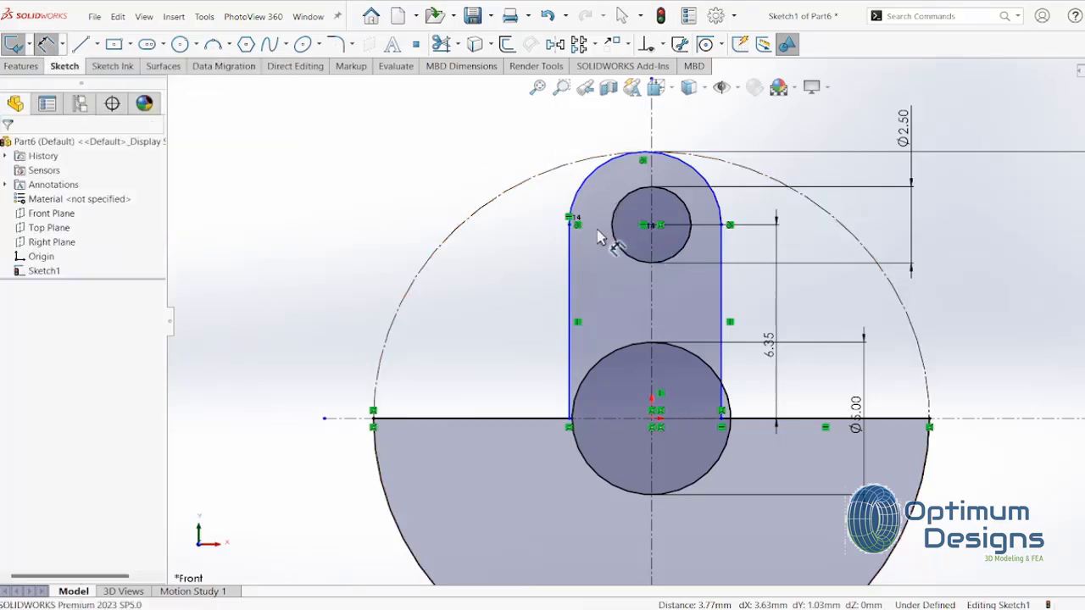
pyautogui.press('Escape')
pyautogui.click(680, 161)
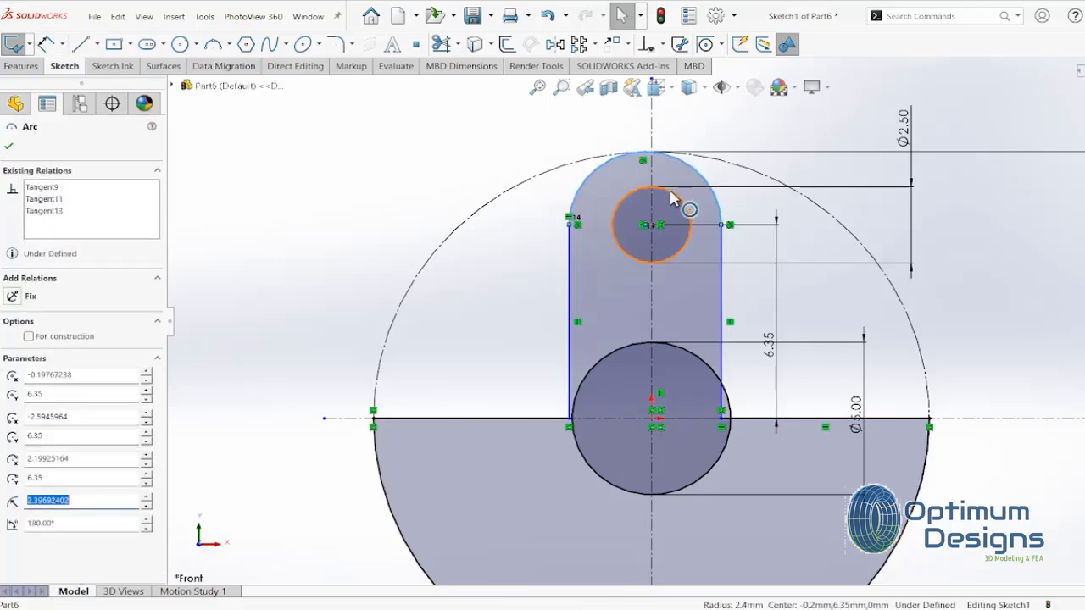
pyautogui.keyDown('ctrl'); pyautogui.click(666, 201); pyautogui.keyUp('ctrl')
pyautogui.click(12, 393)
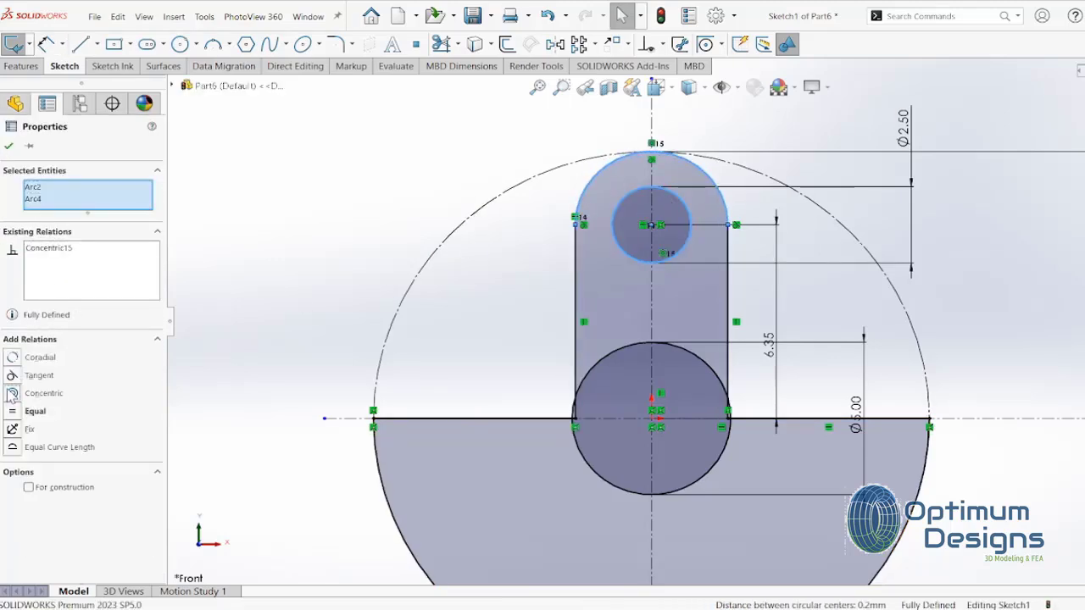
pyautogui.click(7, 144)
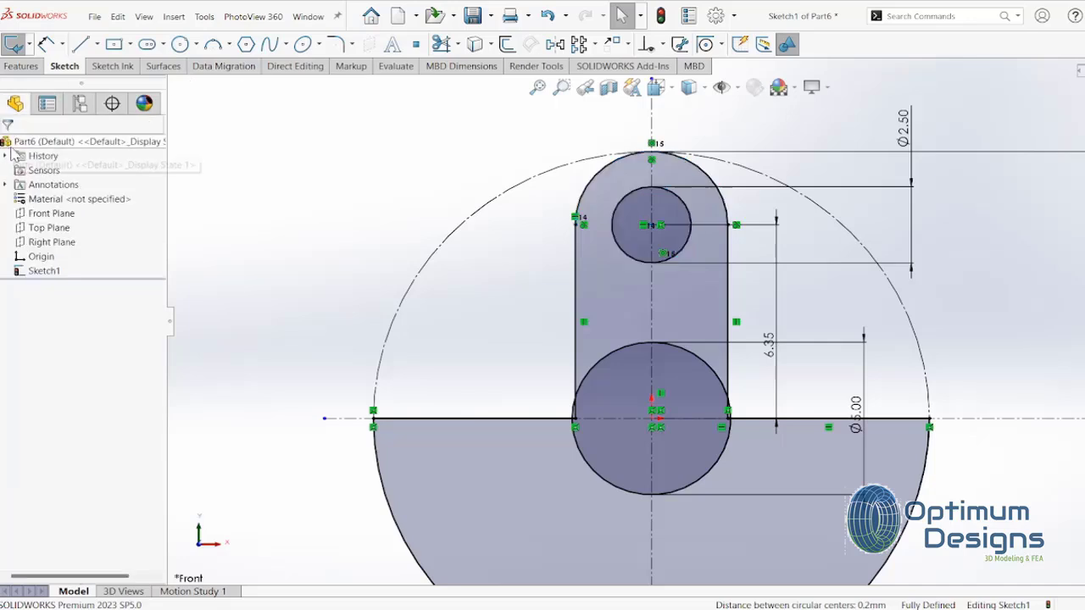
pyautogui.click(336, 46)
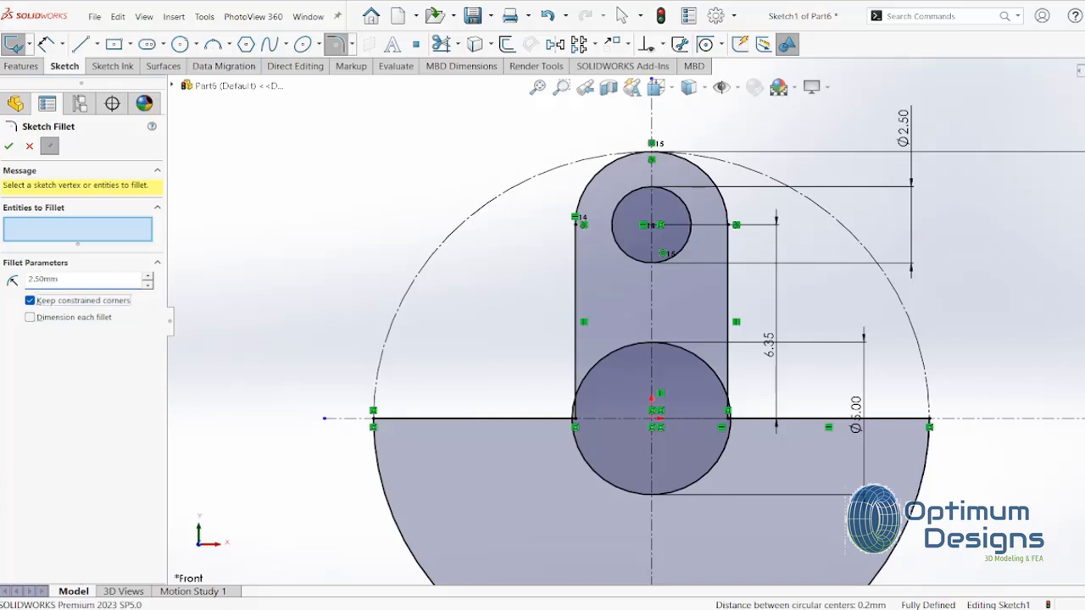
# Round the left and right line-to-hole corners beside the lower hole with R2.50 fillets
pyautogui.click(555, 418)
pyautogui.click(577, 428)
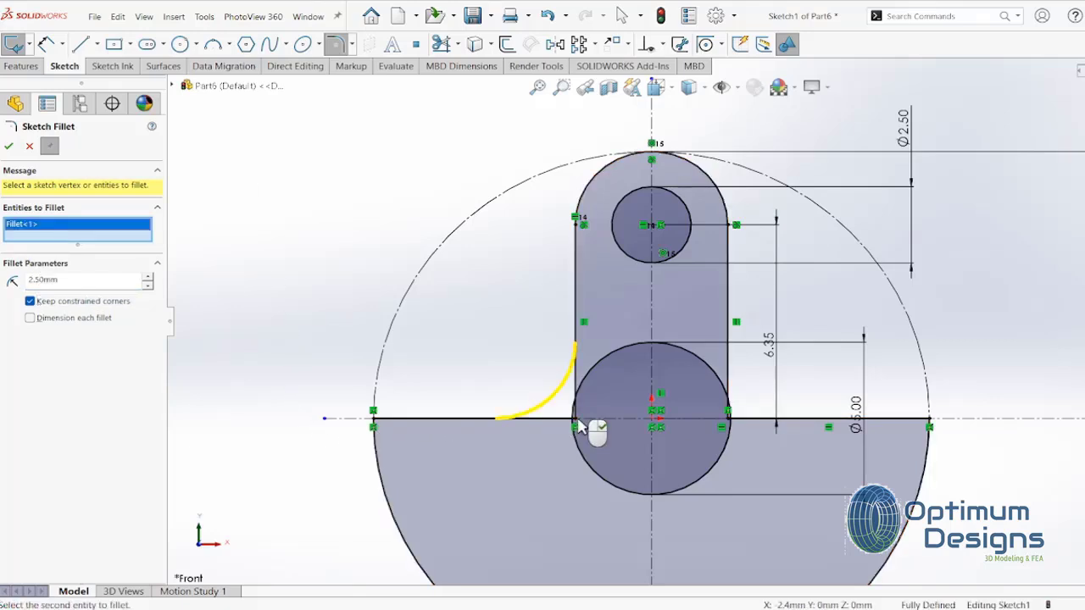
pyautogui.click(718, 423)
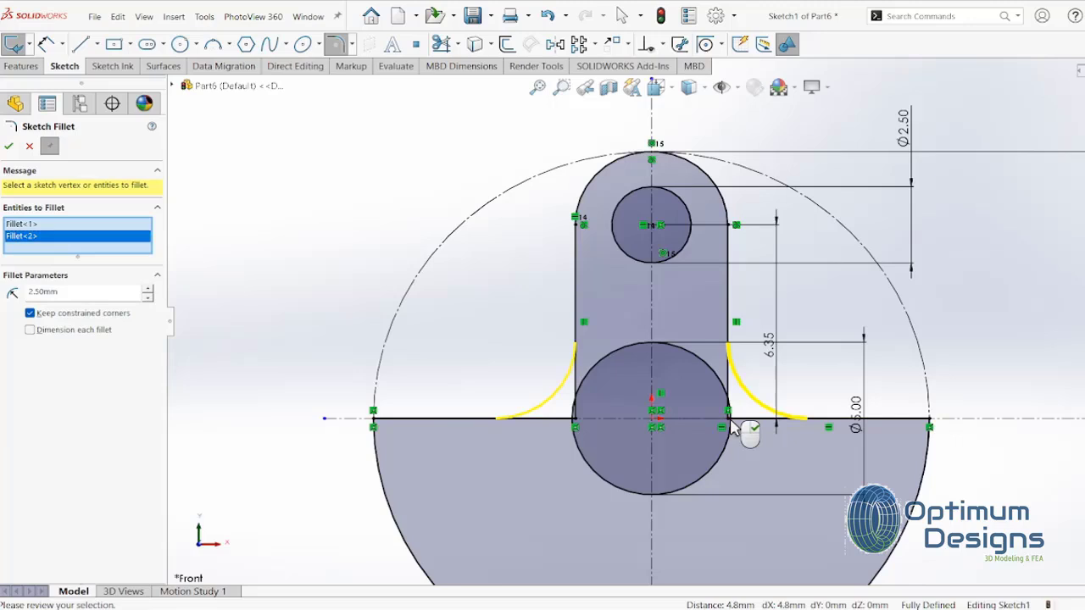
pyautogui.press('Return')
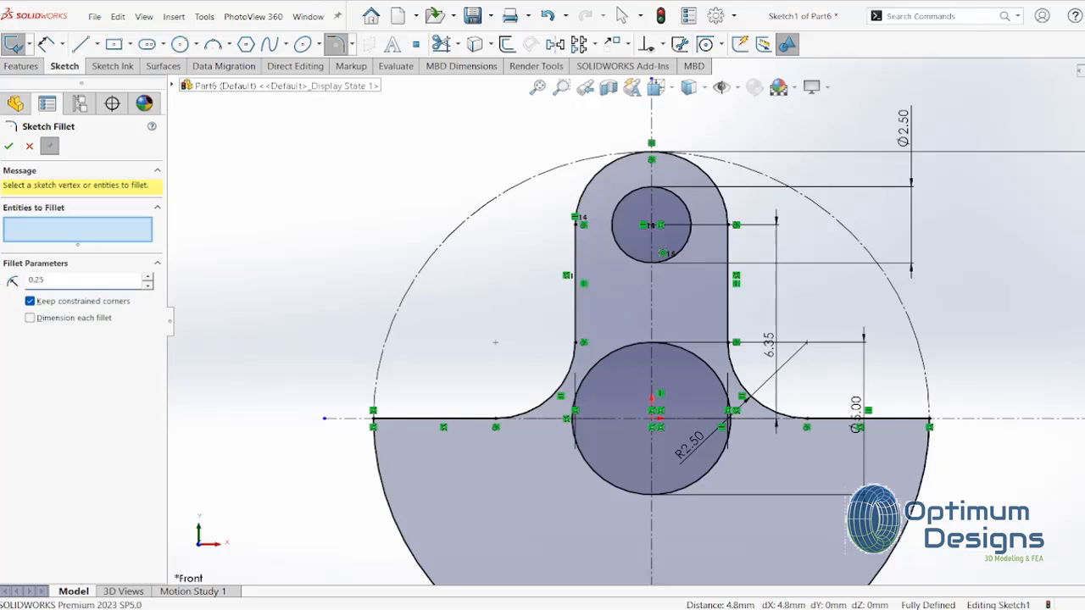
# Drop the conflicting Line7 and fillet the base line's right corner with the outer arc at 0.25 mm
pyautogui.click(377, 421)
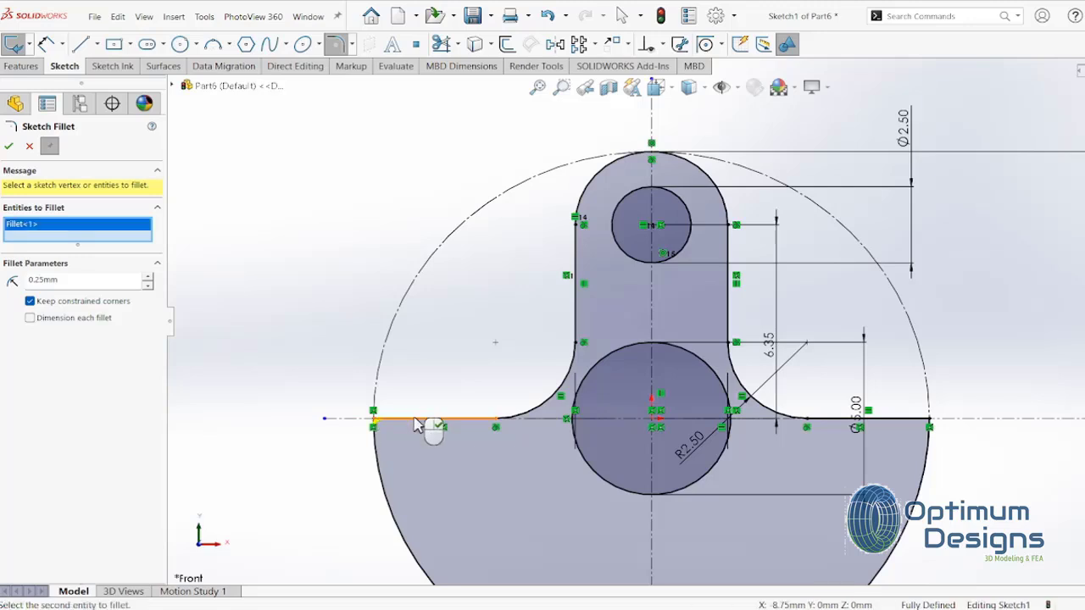
pyautogui.click(929, 423)
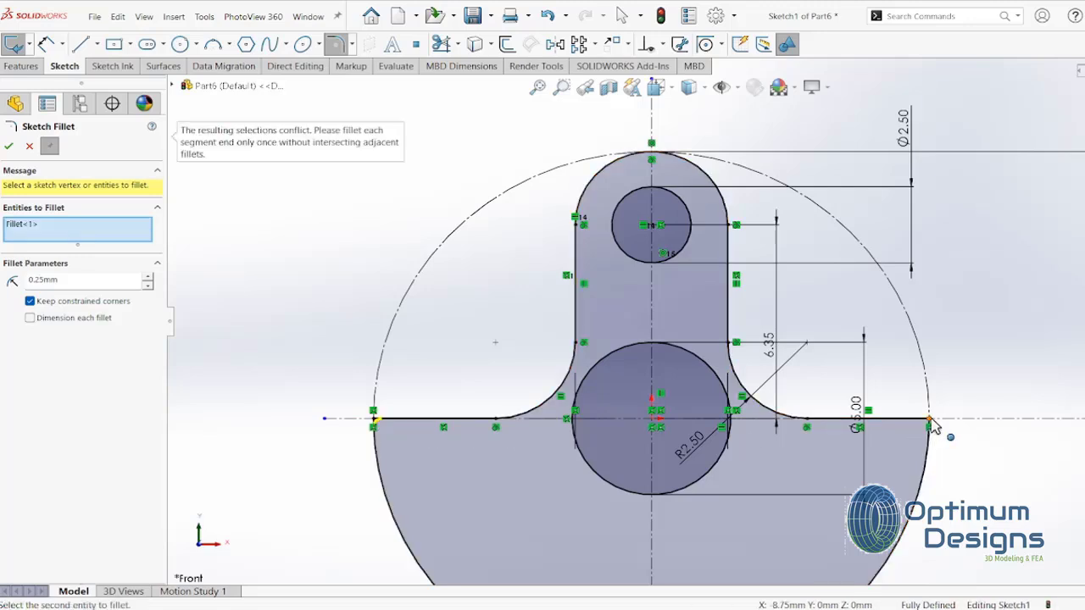
pyautogui.click(929, 424)
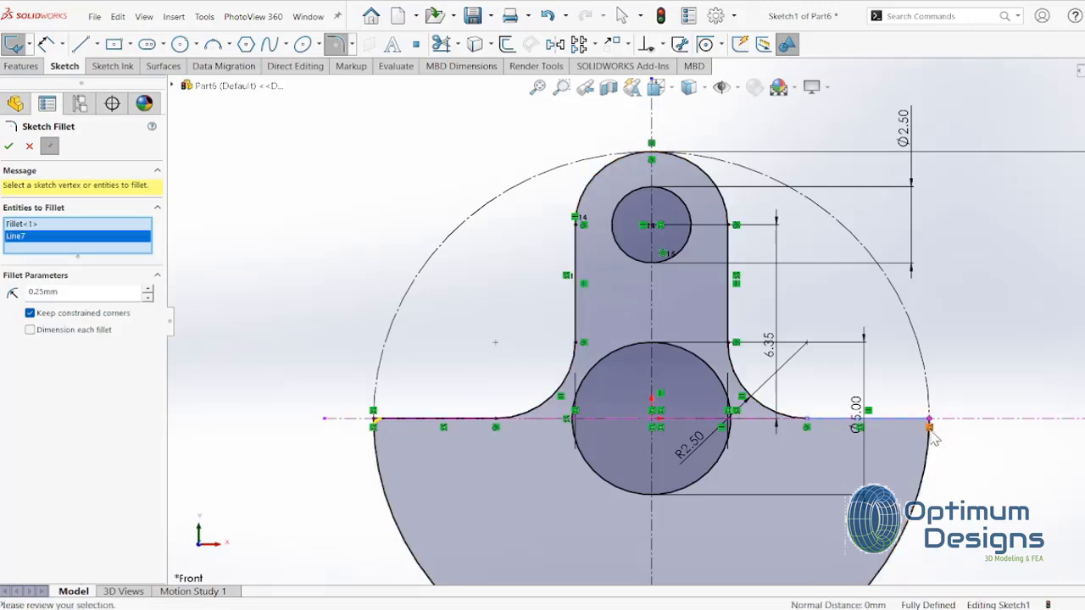
pyautogui.click(926, 436)
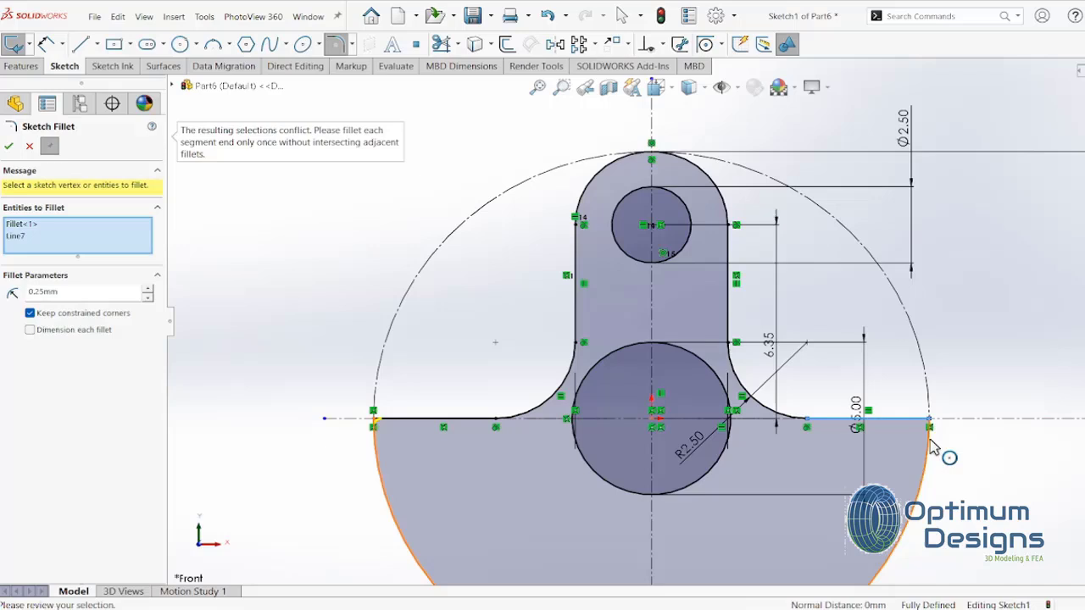
pyautogui.click(23, 225)
pyautogui.click(25, 237)
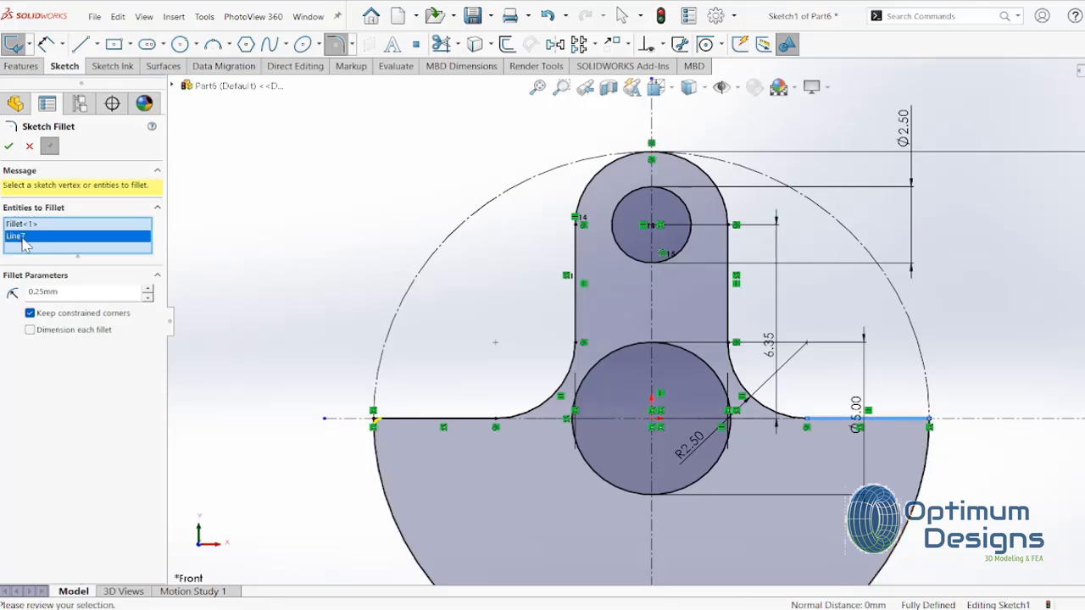
pyautogui.press('Delete')
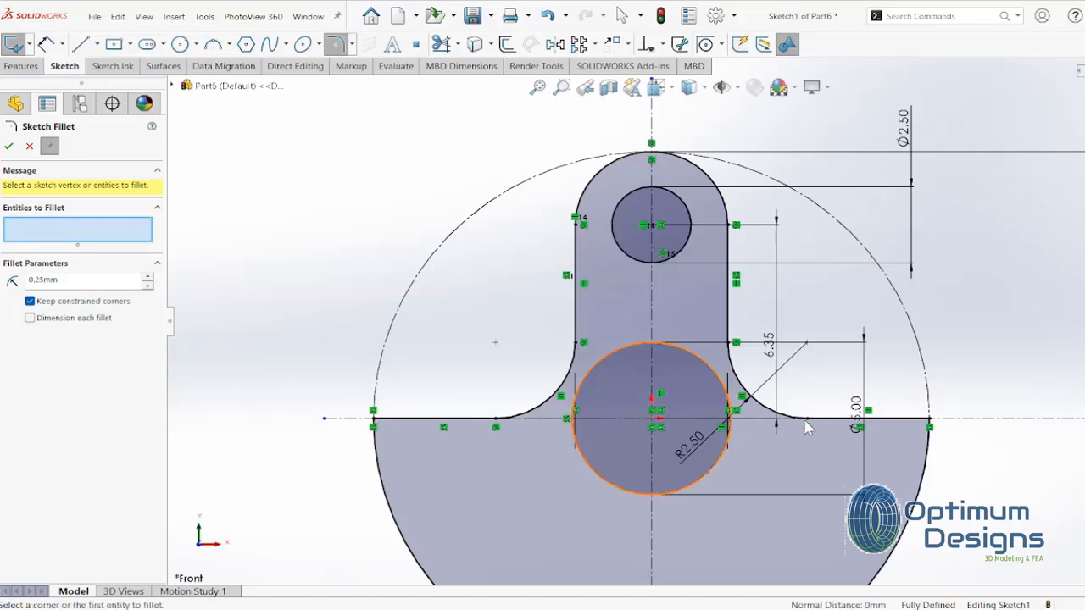
pyautogui.scroll(-5, 959, 414)
pyautogui.click(856, 370)
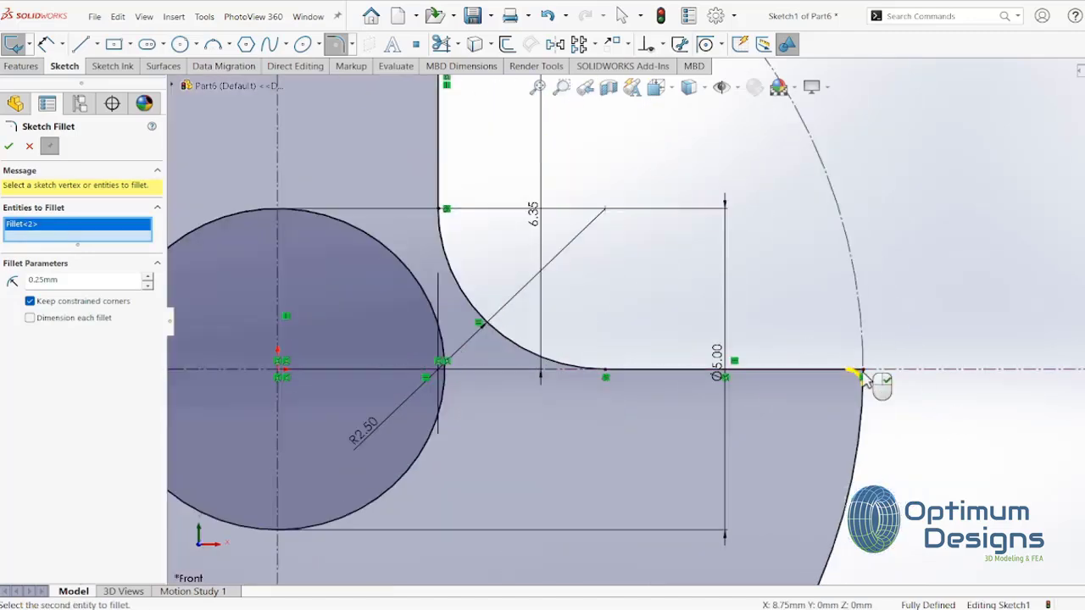
pyautogui.click(861, 363)
pyautogui.press('f')
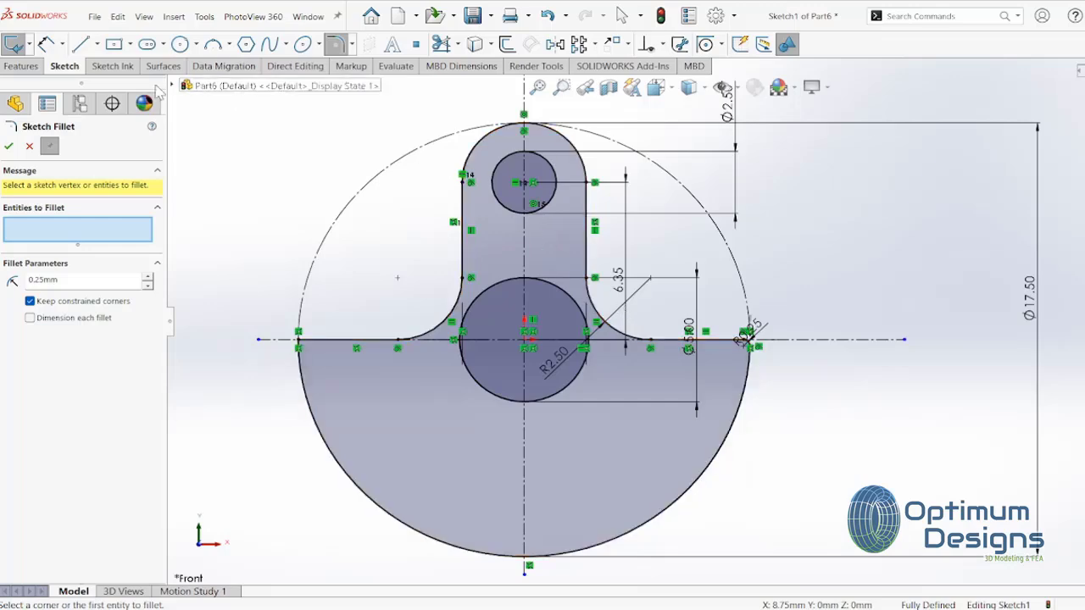
pyautogui.click(20, 66)
# Extrude the sketch 5 mm mid-plane as Boss-Extrude1
pyautogui.click(15, 48)
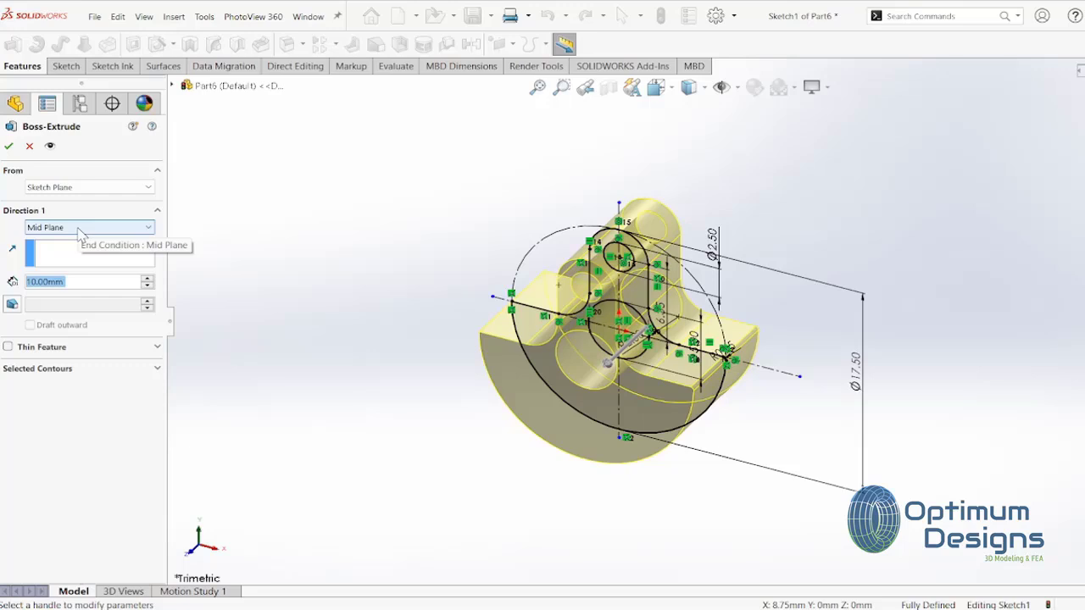
pyautogui.click(74, 282)
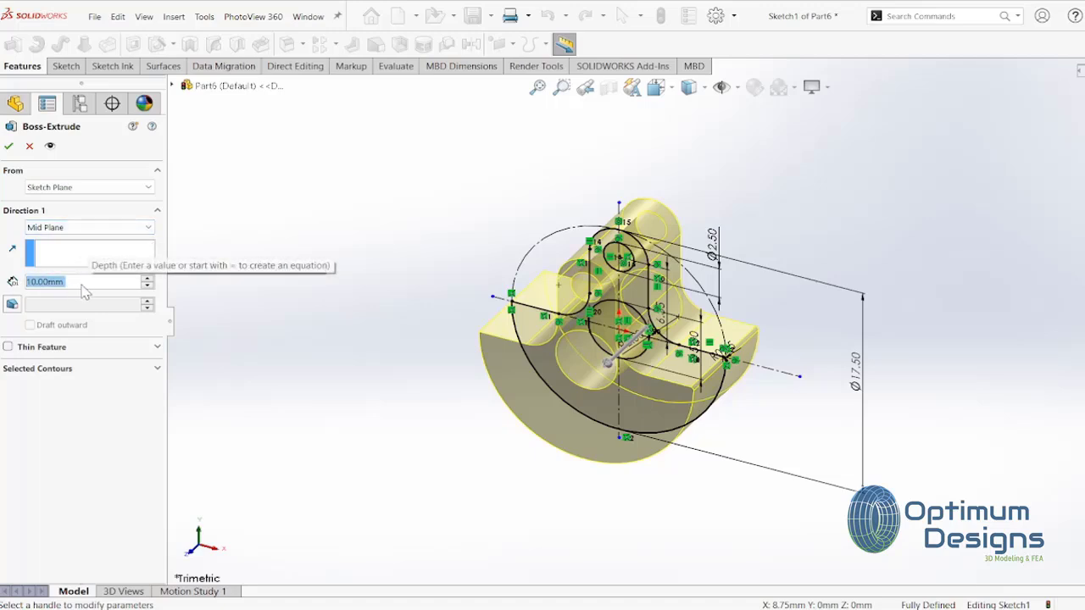
pyautogui.write('5')
pyautogui.press('Return')
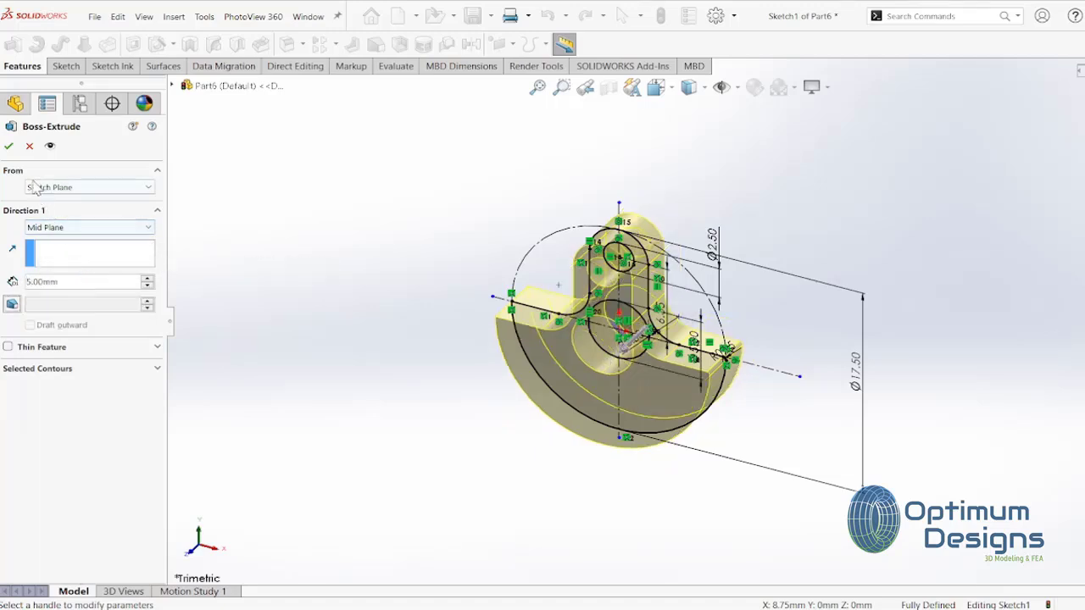
pyautogui.click(9, 147)
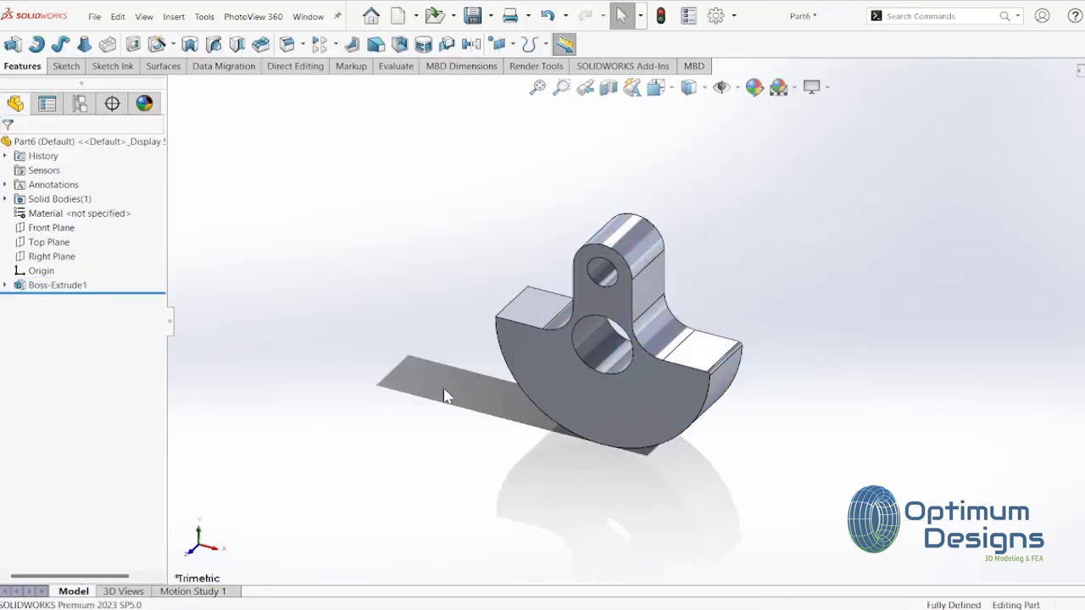
pyautogui.click(604, 371)
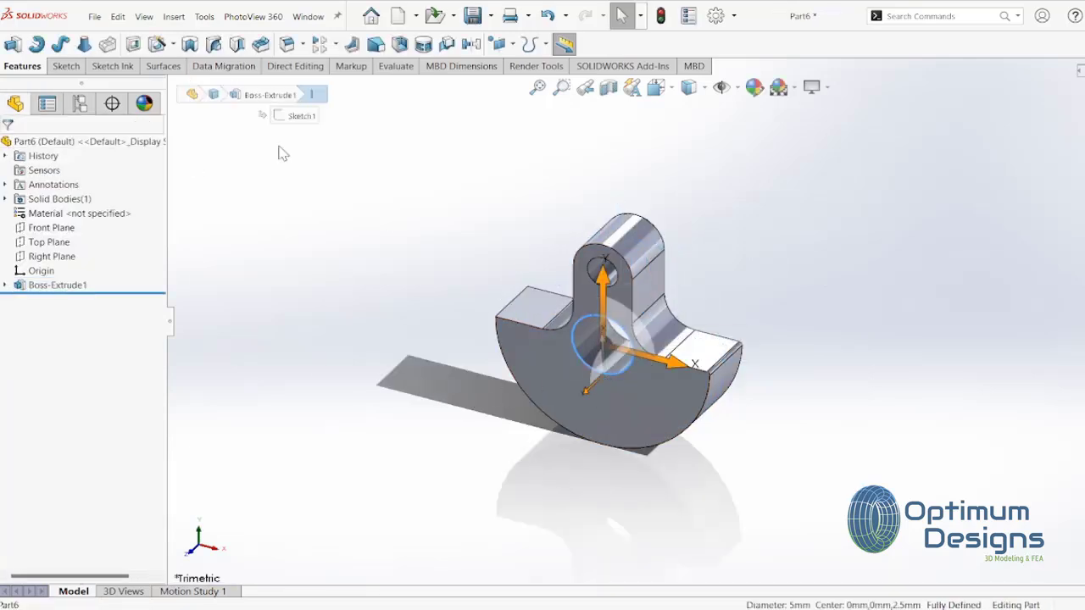
# Sketch on the part's front face and convert the large bore's edge into a circle
pyautogui.click(12, 44)
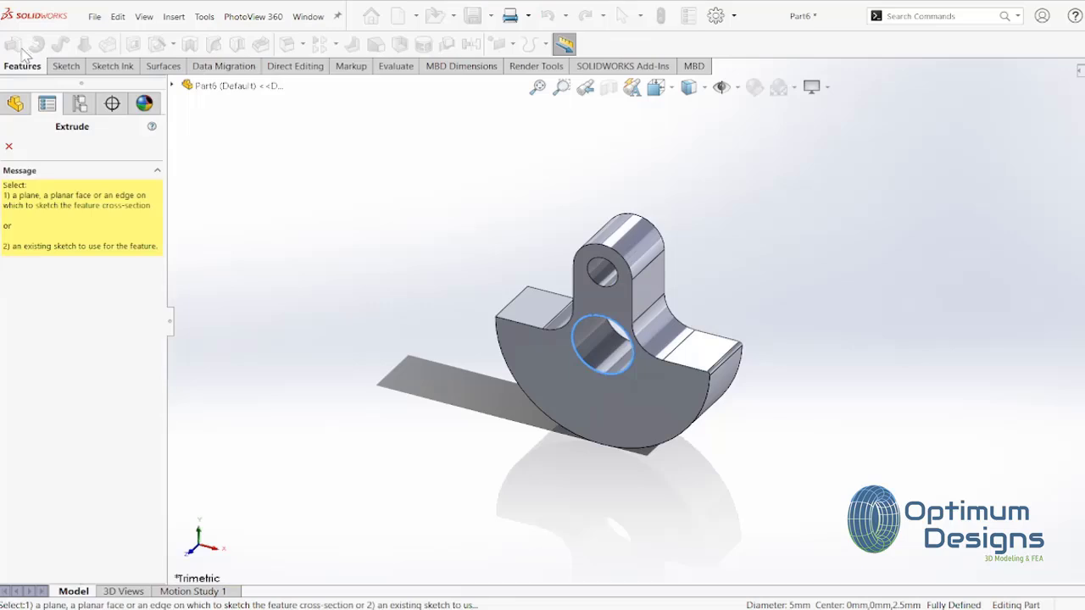
pyautogui.click(616, 409)
pyautogui.moveTo(630, 412)
pyautogui.mouseDown(button='middle')
pyautogui.moveTo(690, 429)
pyautogui.moveTo(663, 472)
pyautogui.moveTo(667, 431)
pyautogui.mouseUp(button='middle')
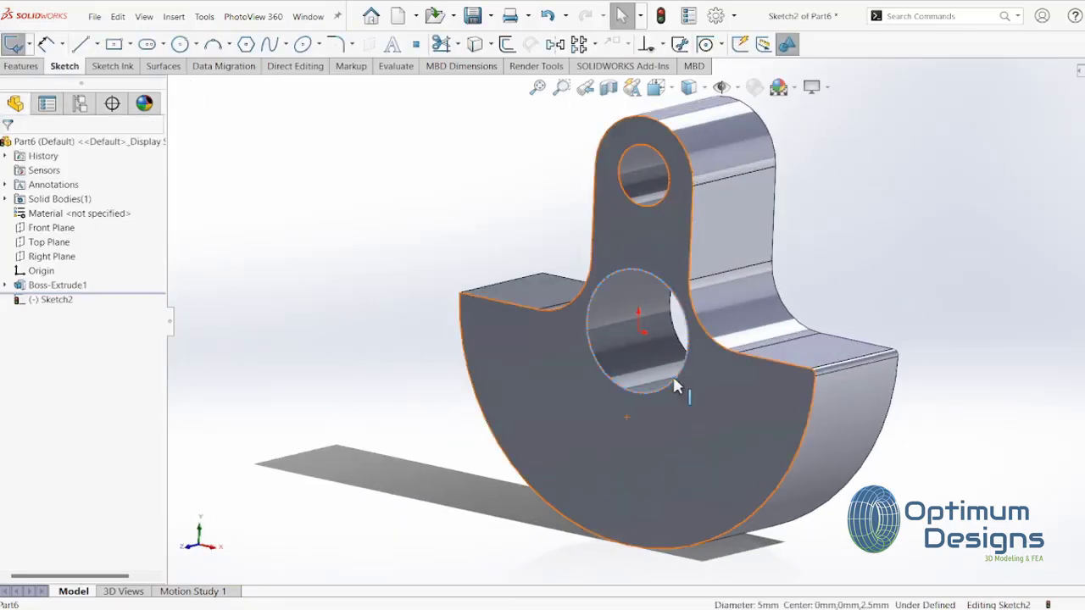
pyautogui.click(477, 45)
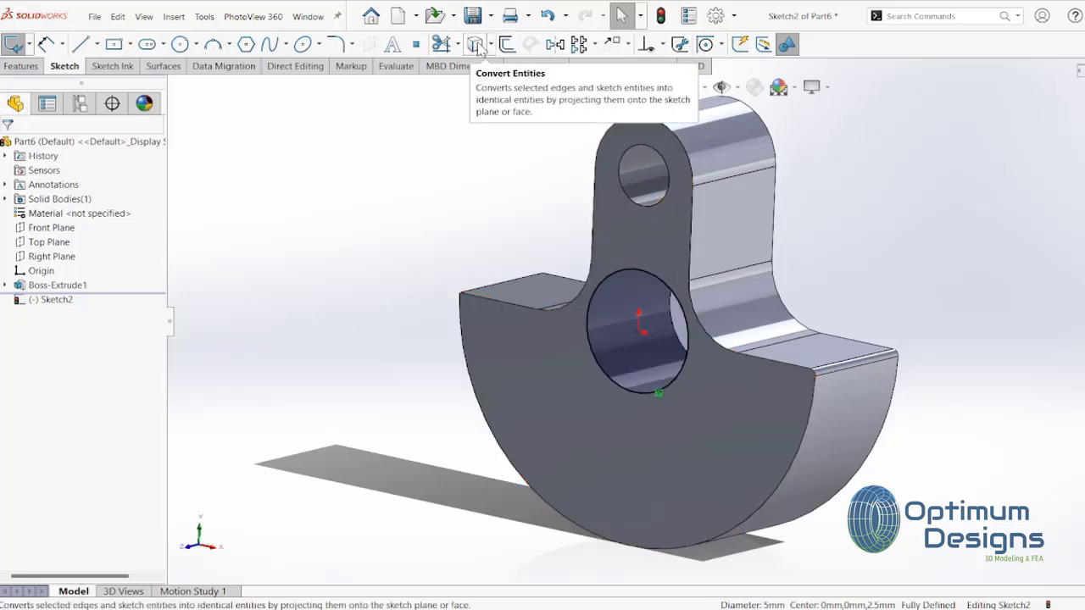
pyautogui.click(21, 66)
# Extrude the circle 34 mm blind in the reverse direction as separate body Boss-Extrude2
pyautogui.click(12, 45)
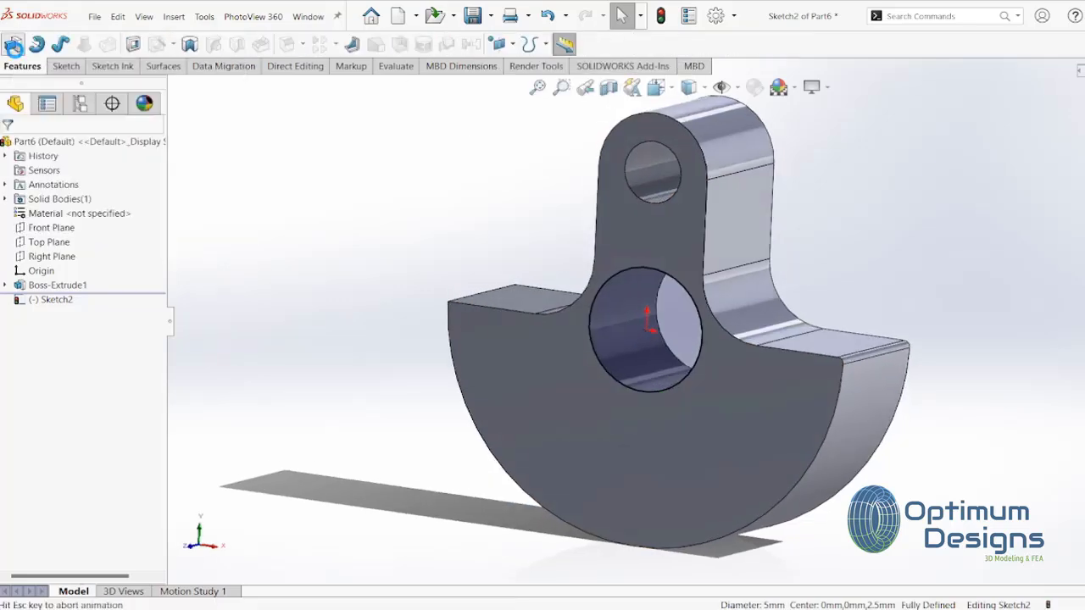
pyautogui.moveTo(499, 302)
pyautogui.mouseDown(button='middle')
pyautogui.moveTo(431, 353)
pyautogui.moveTo(390, 354)
pyautogui.mouseUp(button='middle')
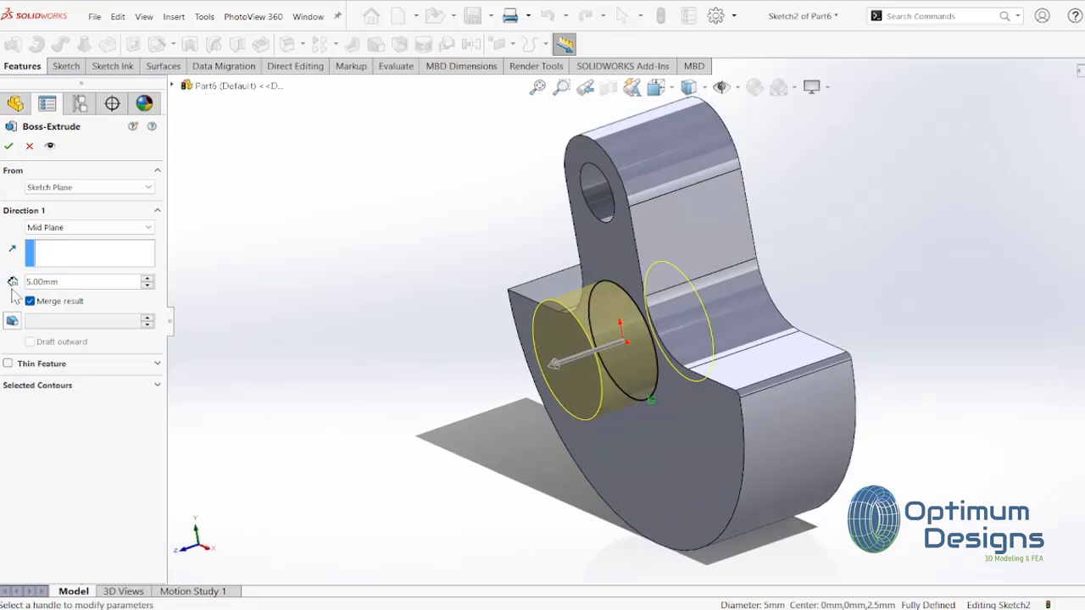
pyautogui.click(84, 227)
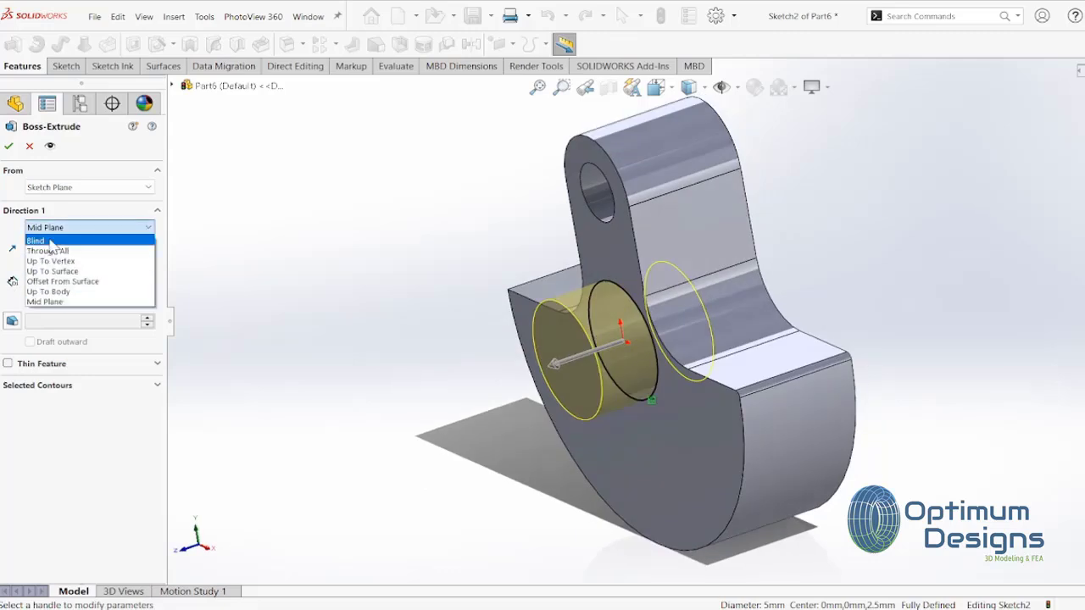
pyautogui.click(42, 236)
pyautogui.click(11, 229)
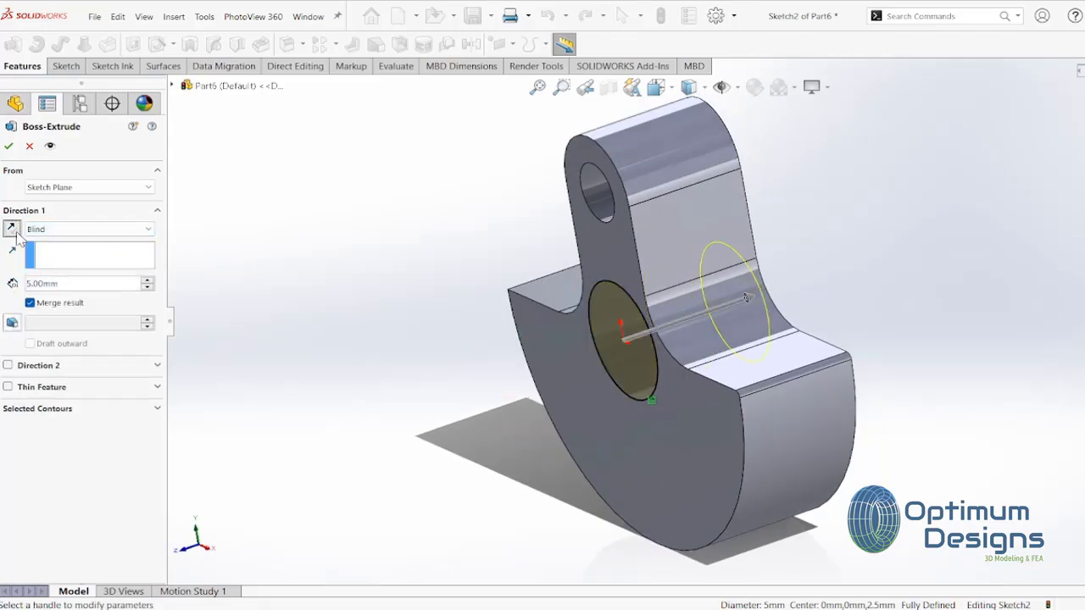
pyautogui.write('34')
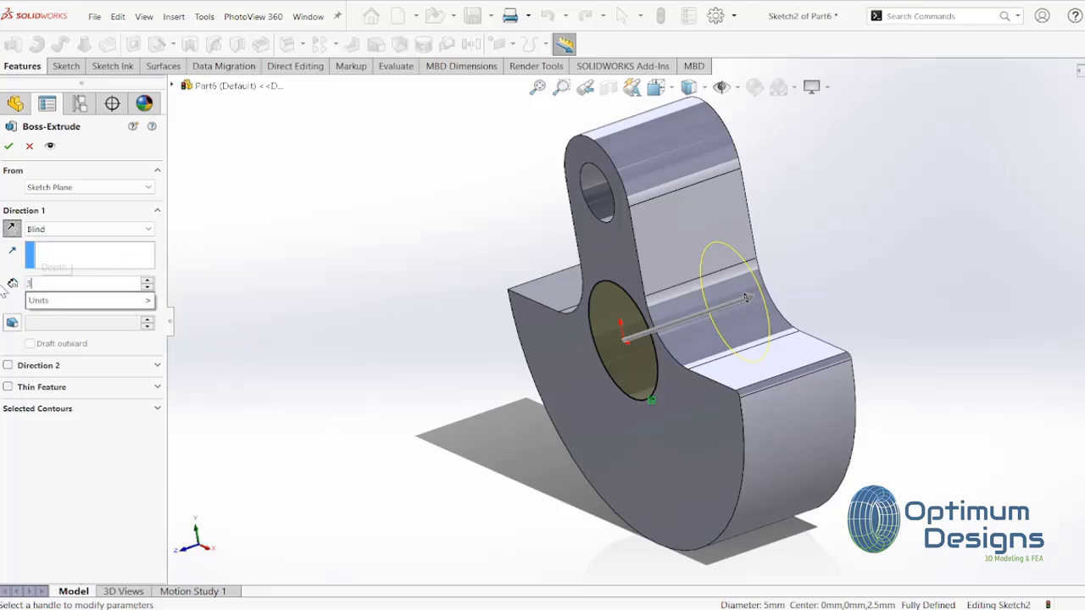
pyautogui.press('Return')
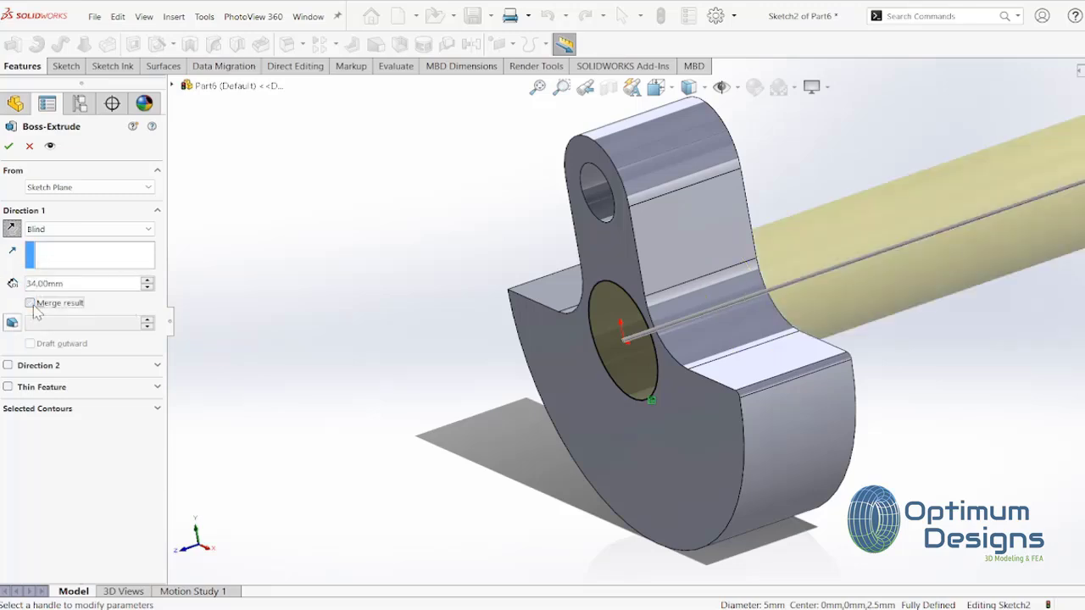
pyautogui.click(9, 145)
pyautogui.moveTo(432, 341)
pyautogui.mouseDown(button='middle')
pyautogui.moveTo(512, 363)
pyautogui.moveTo(703, 279)
pyautogui.mouseUp(button='middle')
pyautogui.click(702, 279)
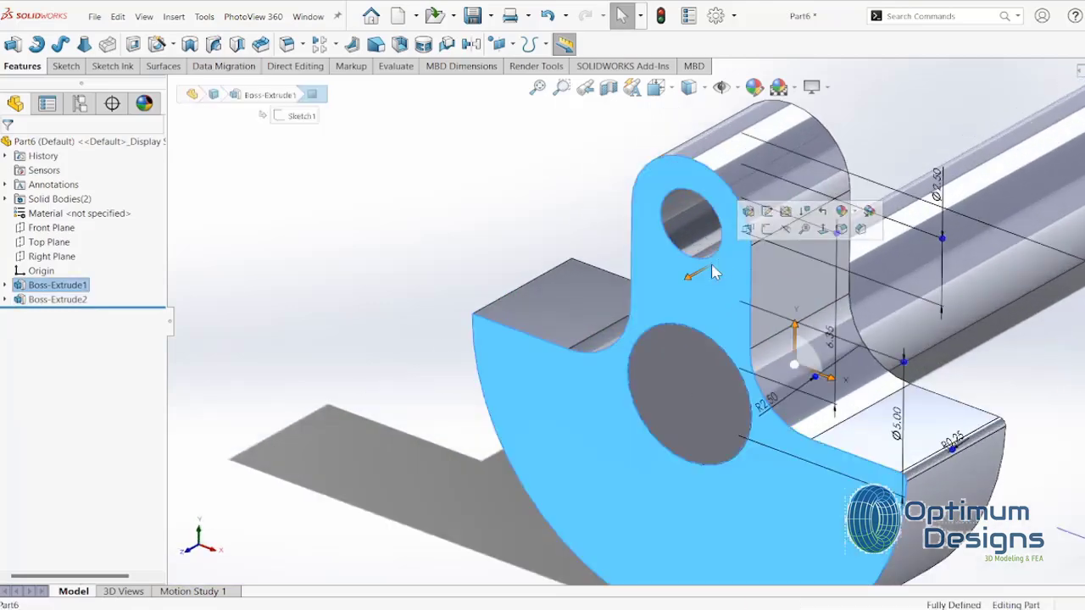
# Sketch on the front face and convert the small pin hole's edge into a circle
pyautogui.click(747, 229)
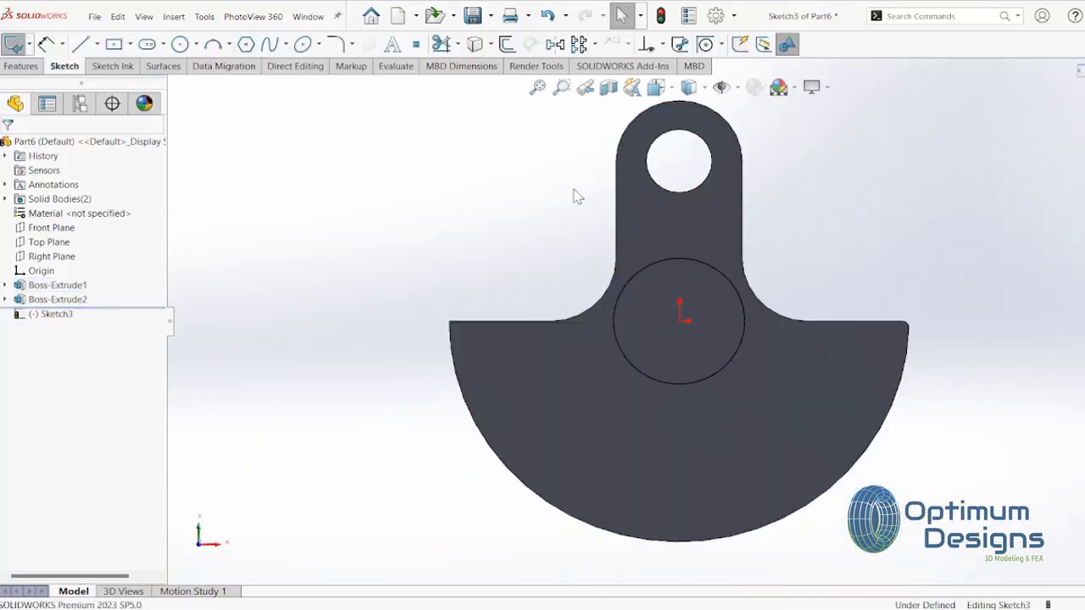
pyautogui.click(670, 195)
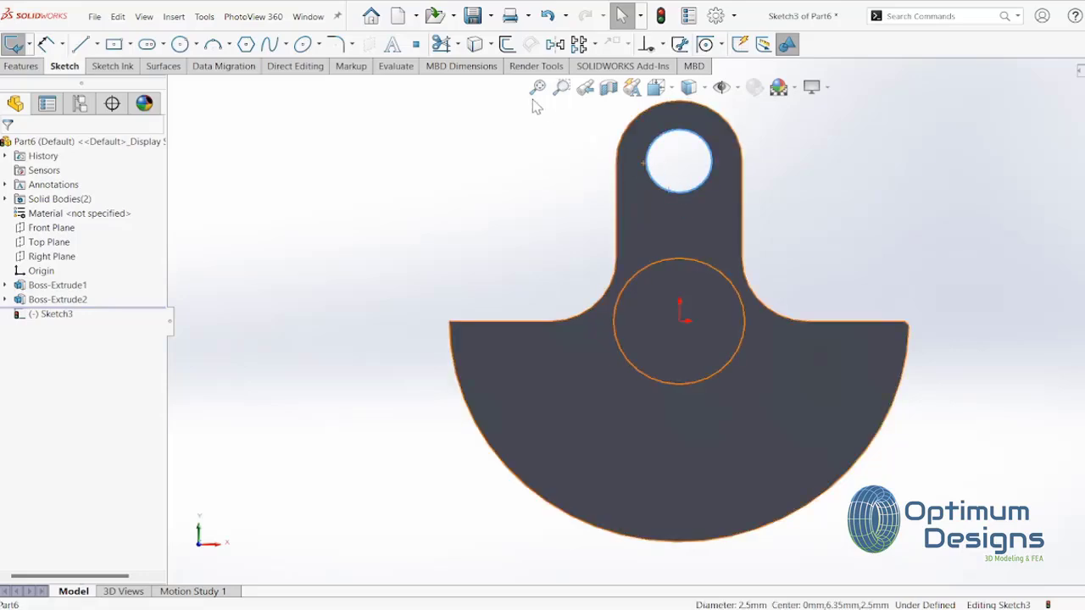
pyautogui.click(475, 44)
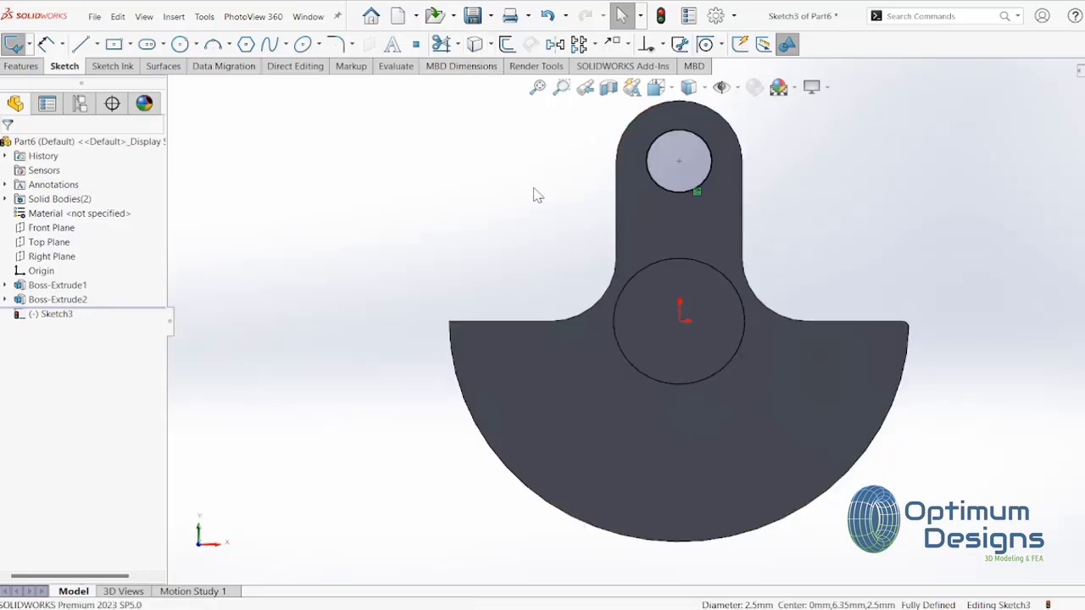
pyautogui.moveTo(535, 194)
pyautogui.mouseDown(button='middle')
pyautogui.moveTo(503, 184)
pyautogui.moveTo(449, 244)
pyautogui.mouseUp(button='middle')
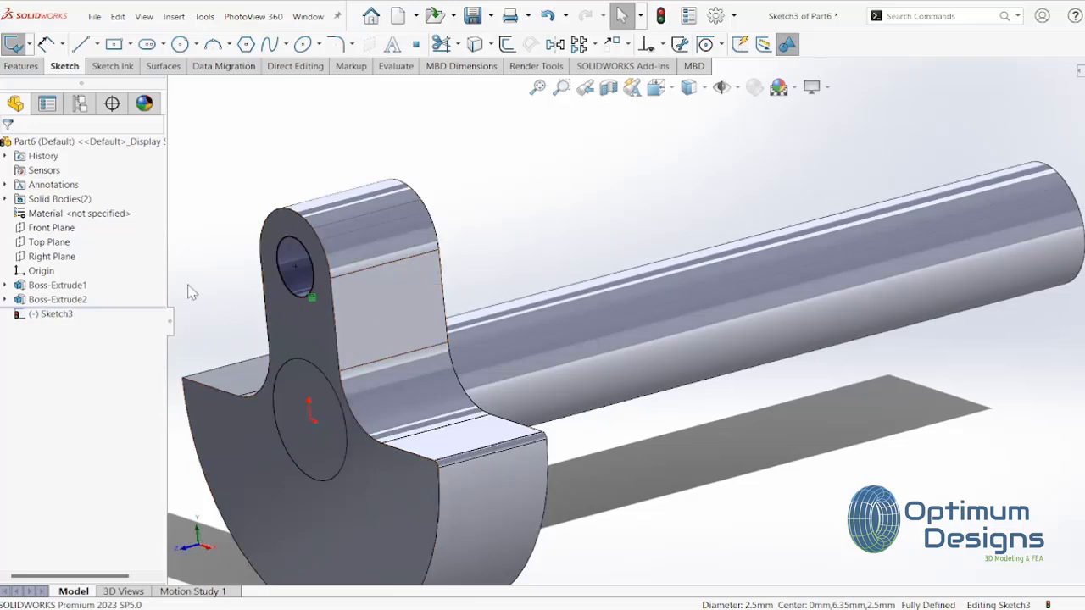
pyautogui.click(21, 66)
# Extrude the Ø2.5 circle 9 mm starting from the lug face as Boss-Extrude3
pyautogui.click(15, 44)
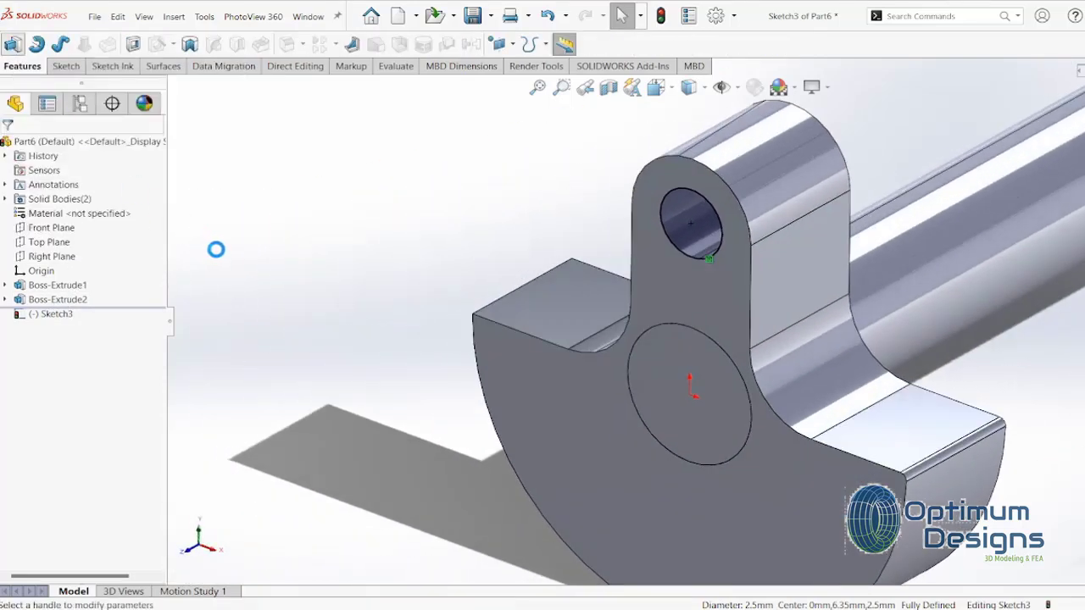
pyautogui.write('9')
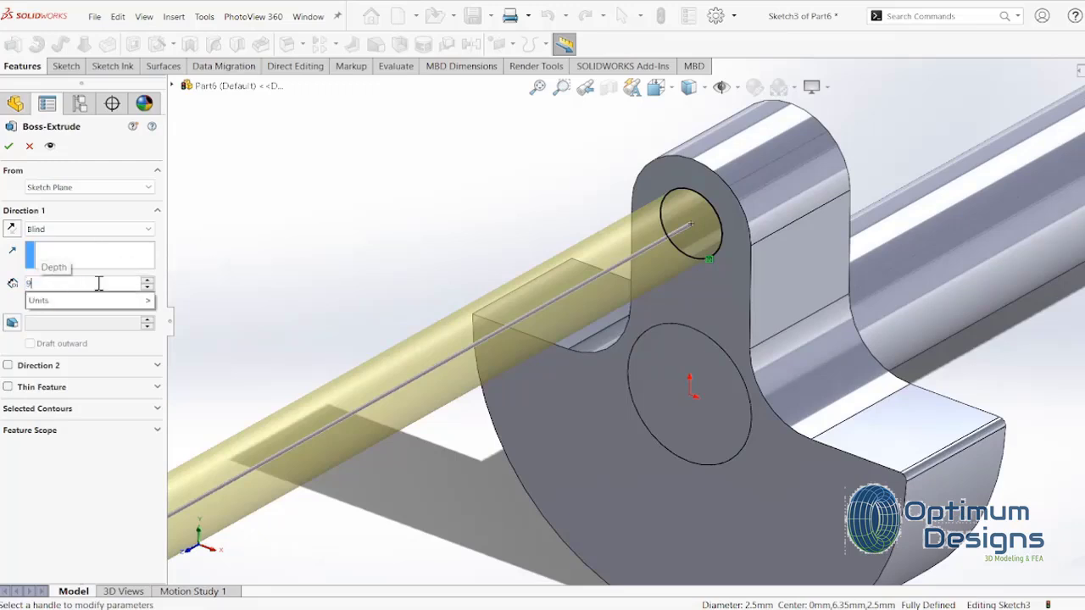
pyautogui.press('Return')
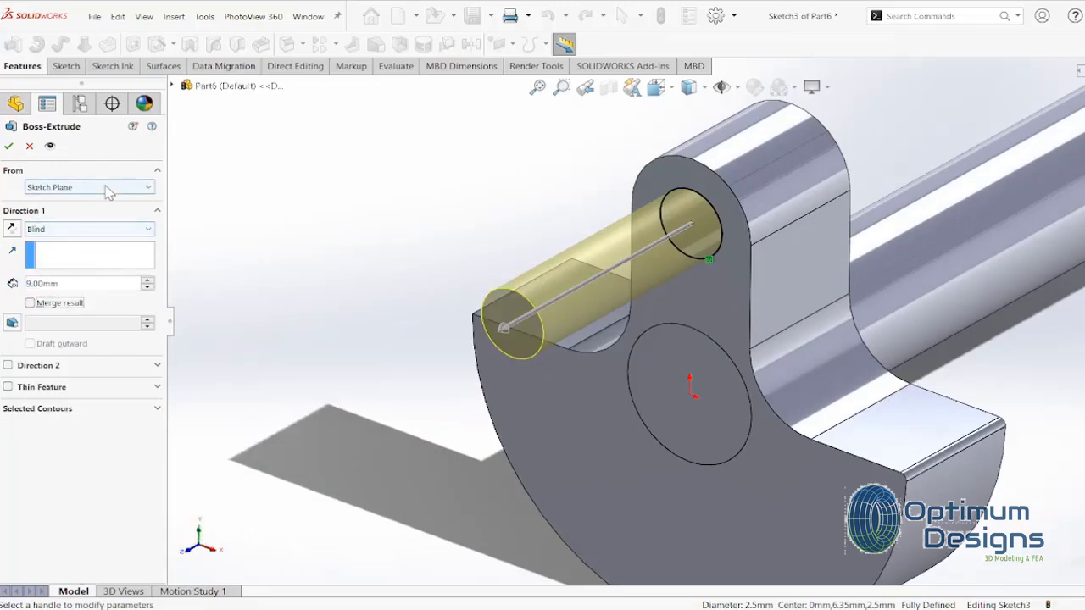
pyautogui.click(89, 187)
pyautogui.click(106, 212)
pyautogui.moveTo(542, 212)
pyautogui.mouseDown(button='middle')
pyautogui.moveTo(469, 218)
pyautogui.moveTo(623, 219)
pyautogui.mouseUp(button='middle')
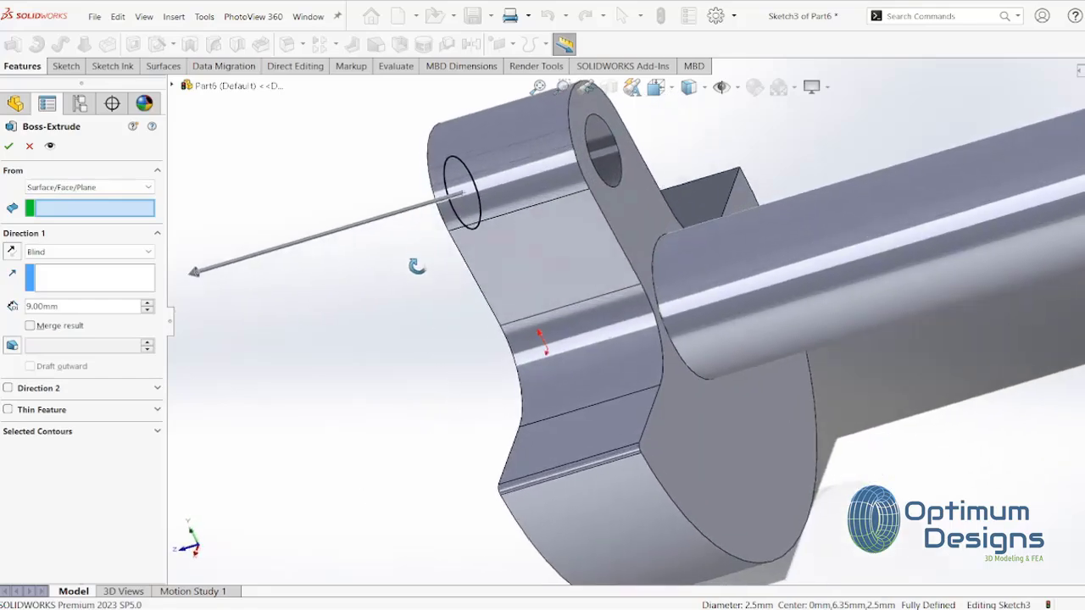
pyautogui.click(623, 219)
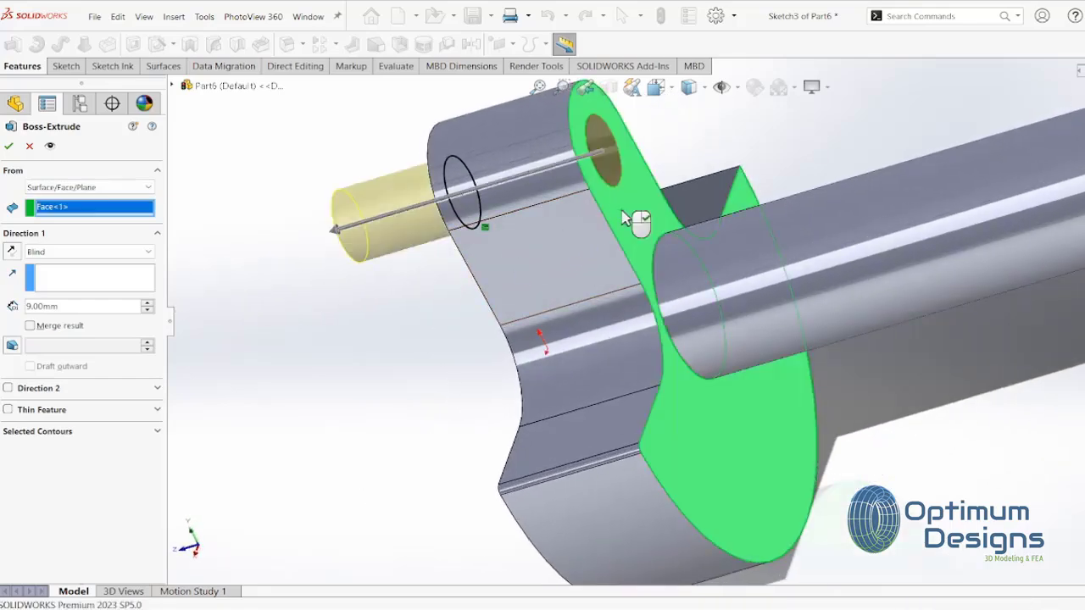
pyautogui.rightClick(623, 218)
# Switch to the isometric view and start the Fillet feature
pyautogui.press('space')
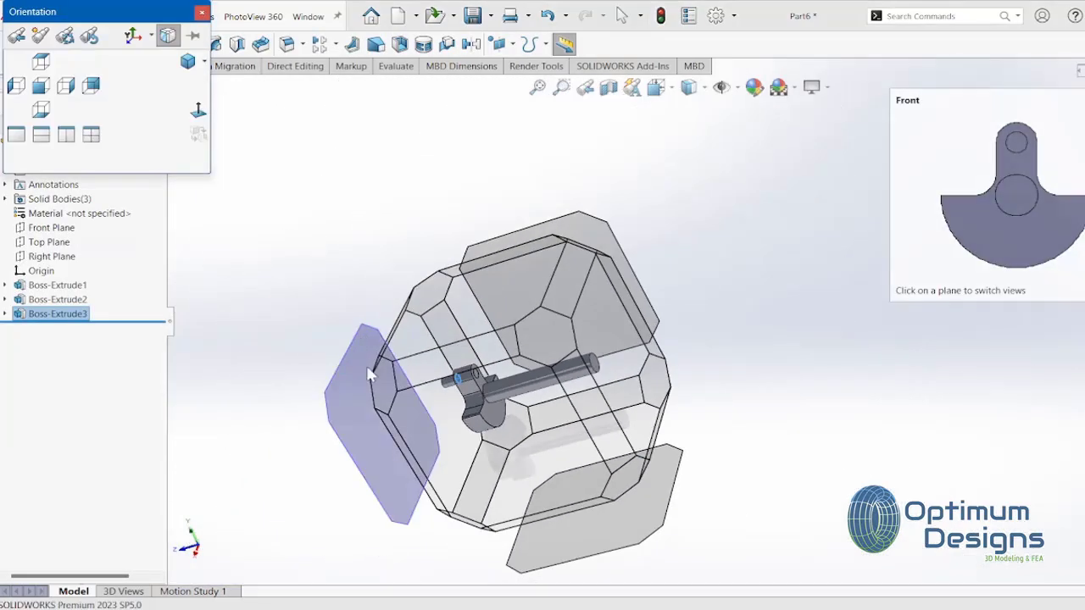
pyautogui.click(380, 382)
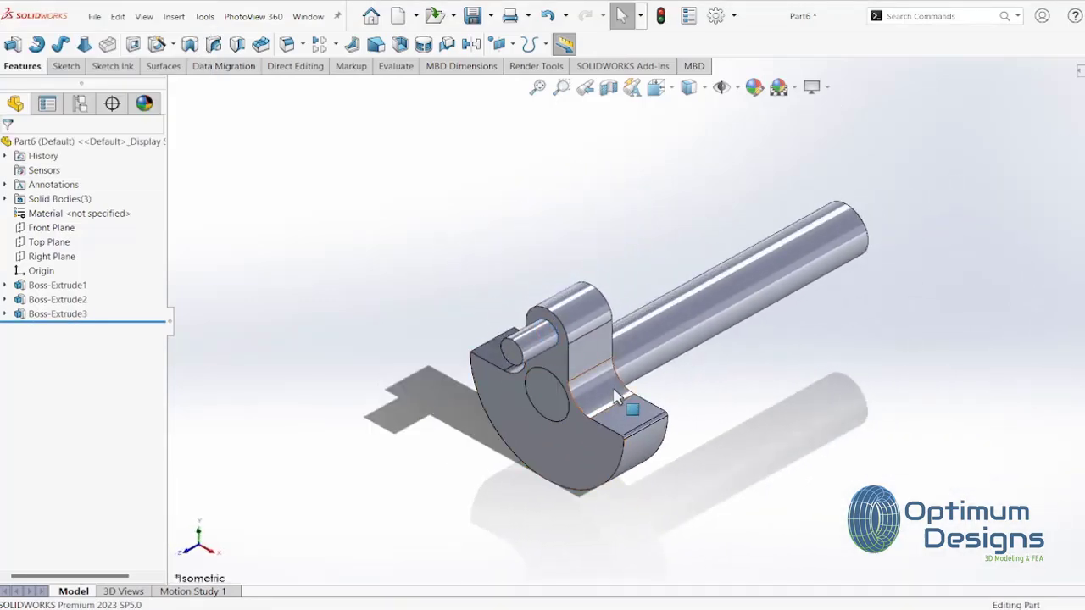
pyautogui.scroll(-4, 625, 412)
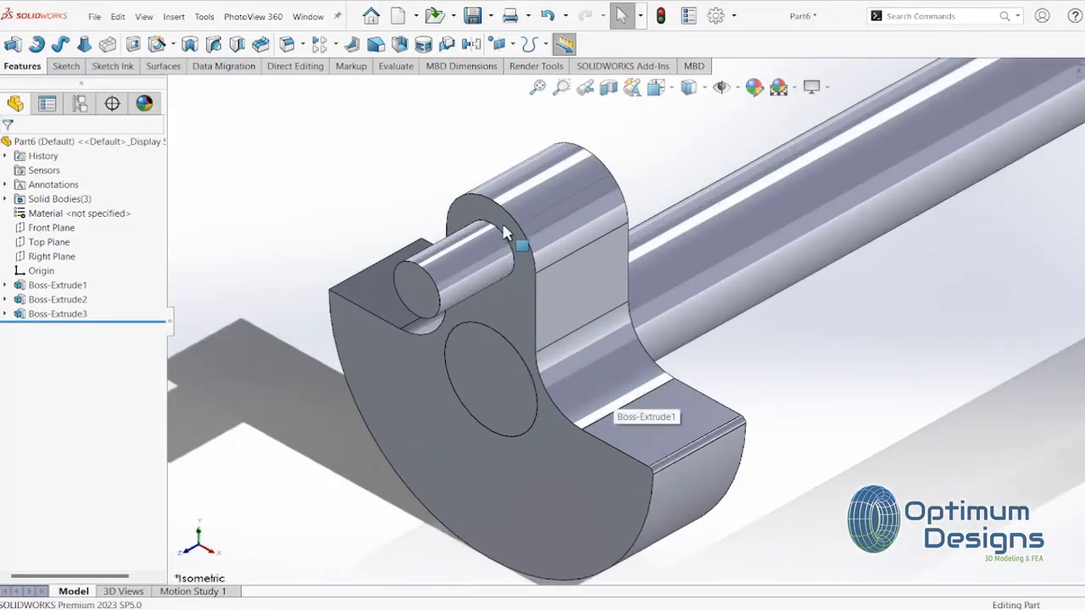
pyautogui.click(292, 48)
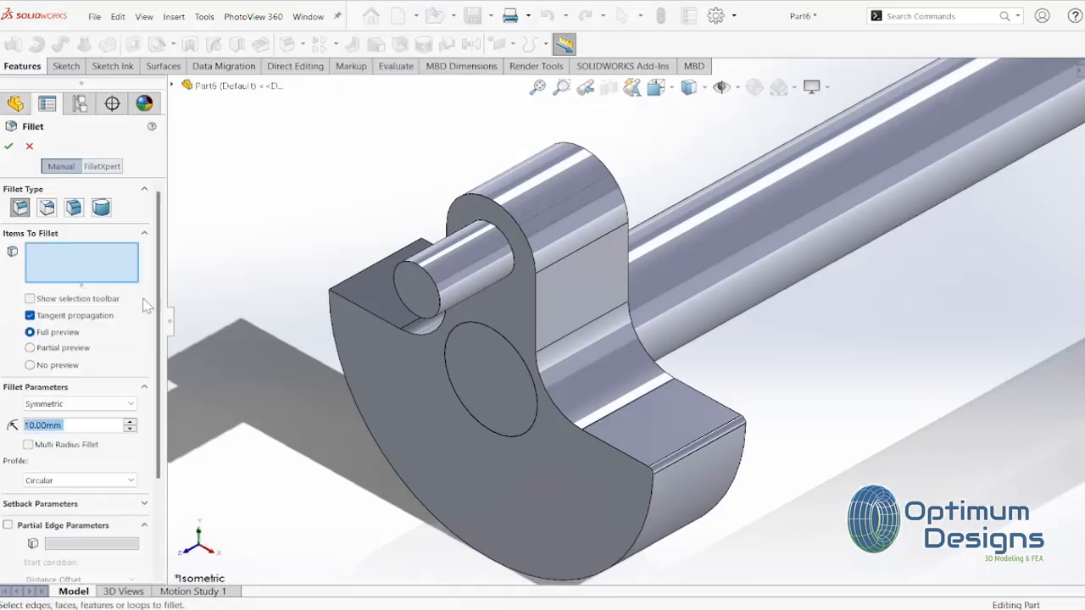
# Fillet the part's front and back faces with a 0.125 mm (0.25/2) radius
pyautogui.write('0.25')
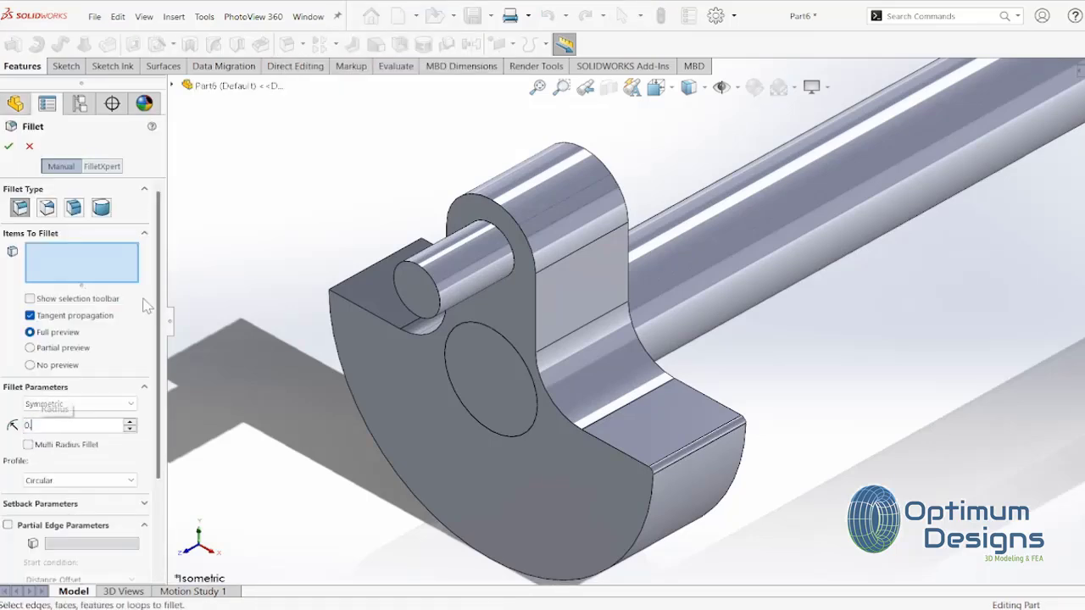
pyautogui.write('/2')
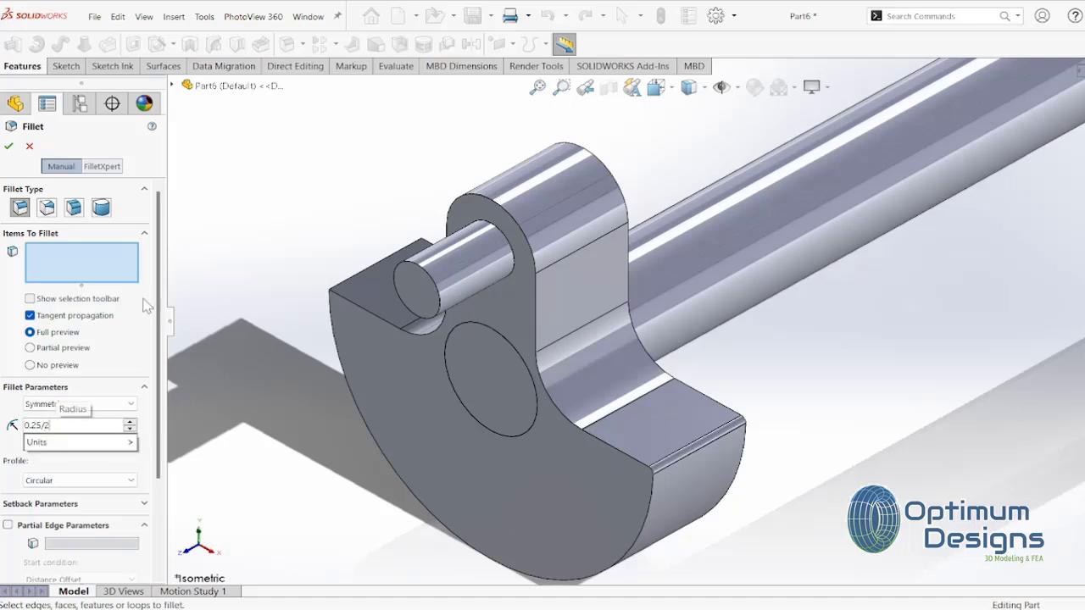
pyautogui.press('Return')
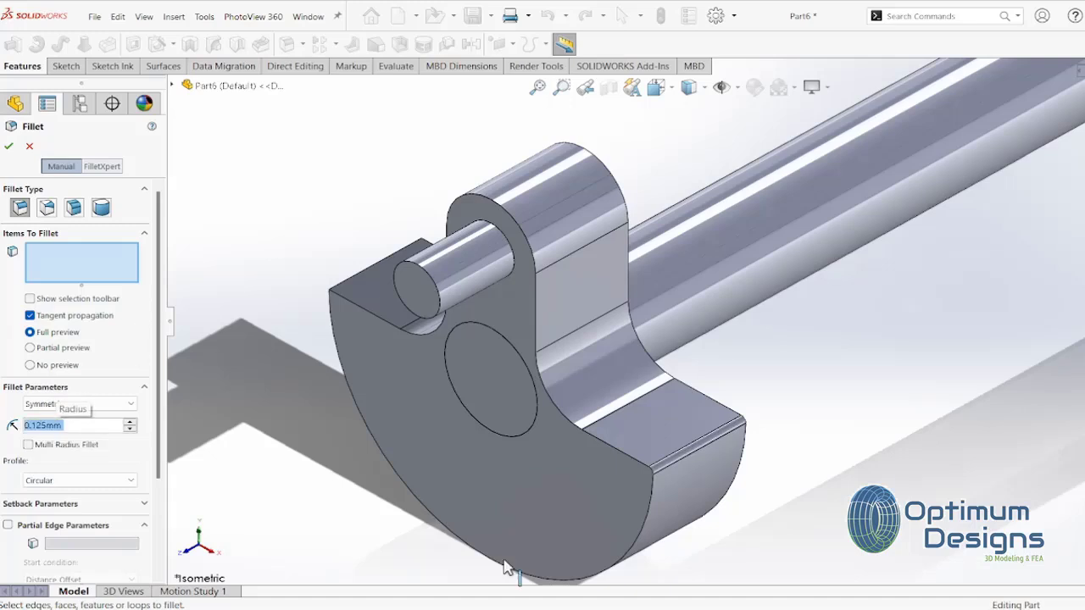
pyautogui.click(553, 478)
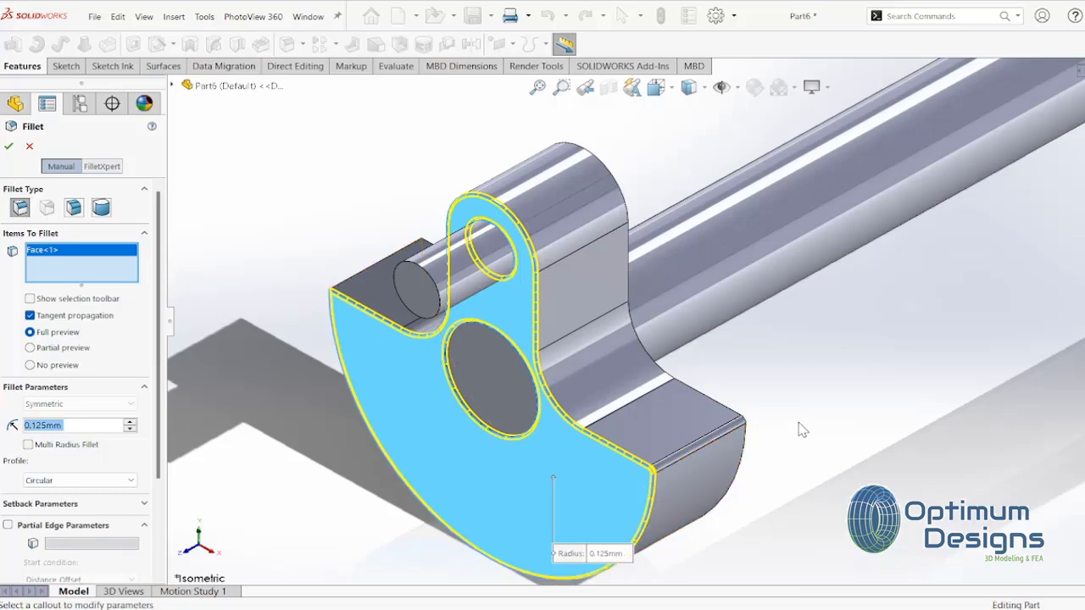
pyautogui.moveTo(803, 431)
pyautogui.mouseDown(button='middle')
pyautogui.moveTo(658, 460)
pyautogui.moveTo(694, 472)
pyautogui.moveTo(784, 415)
pyautogui.moveTo(814, 369)
pyautogui.mouseUp(button='middle')
pyautogui.click(695, 472)
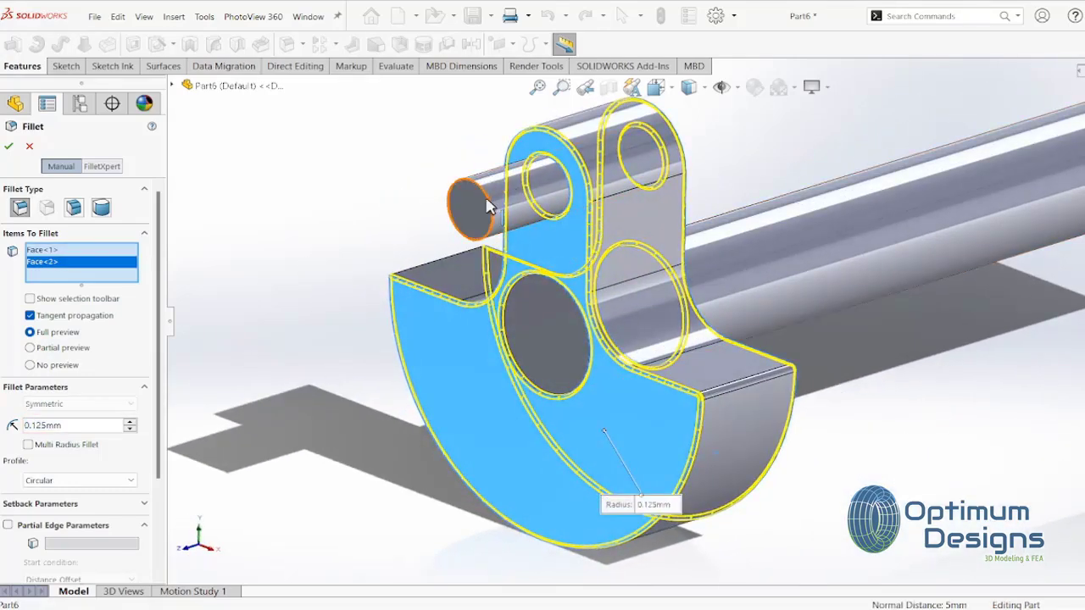
pyautogui.click(10, 148)
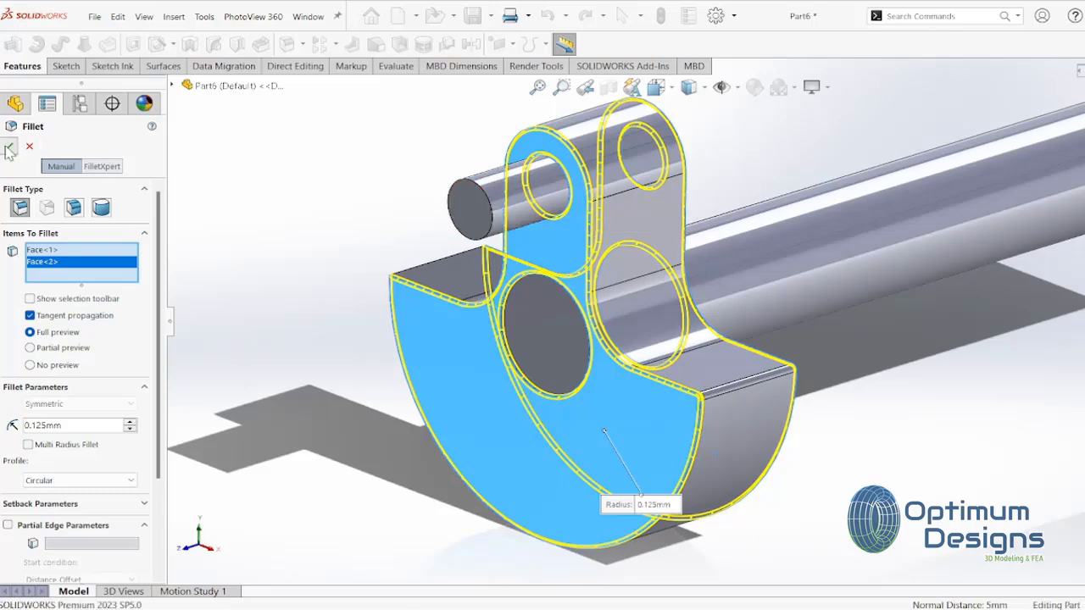
# Add a second fillet on the pin's end face and the lug hole's edge
pyautogui.click(286, 46)
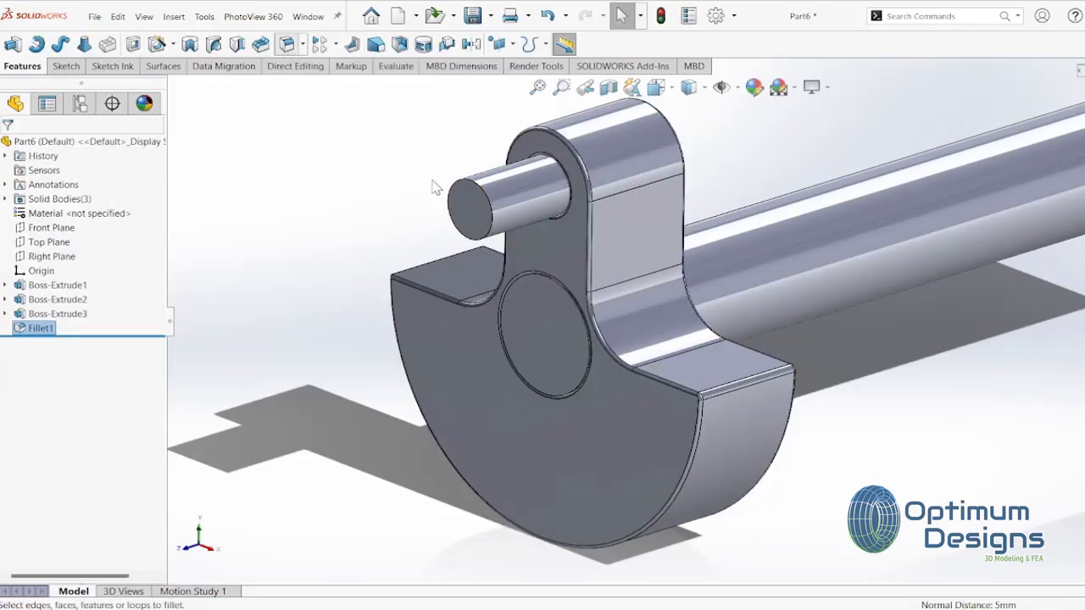
pyautogui.click(462, 199)
pyautogui.scroll(3, 823, 242)
pyautogui.moveTo(824, 241); pyautogui.dragTo(805, 343, button='middle')
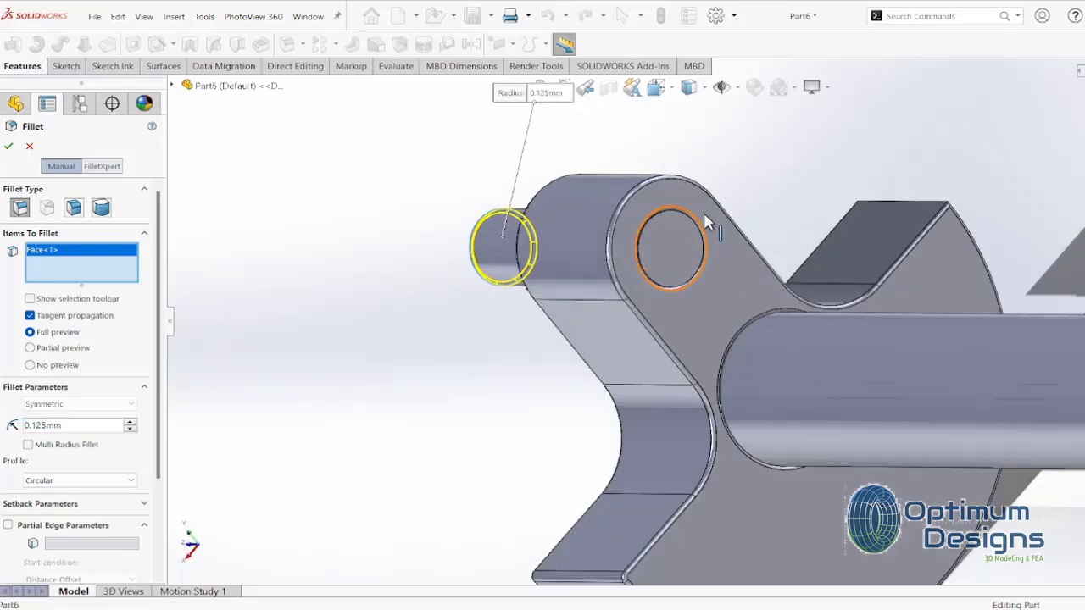
pyautogui.scroll(-3, 678, 271)
pyautogui.scroll(-3, 652, 258)
pyautogui.click(631, 235)
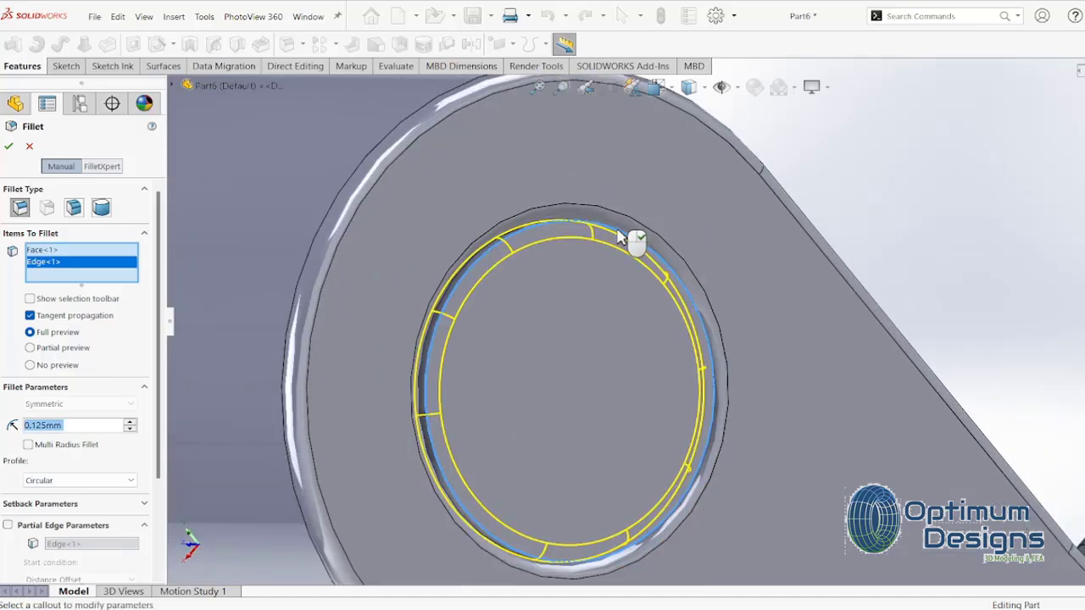
pyautogui.press('Return')
# Add a third fillet on the edge where the pin meets the lug
pyautogui.click(287, 44)
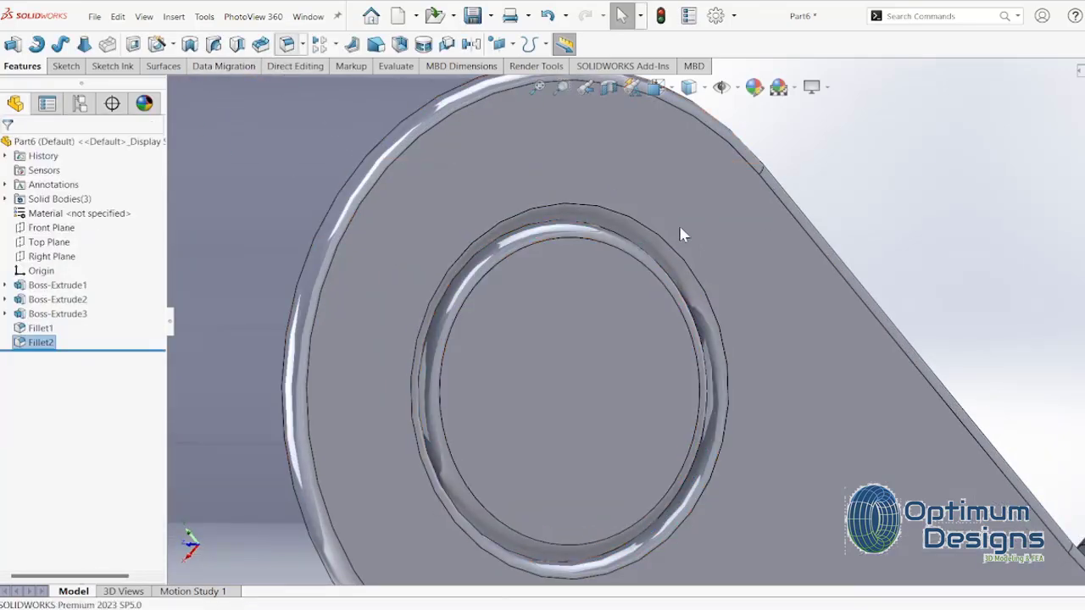
pyautogui.scroll(5, 959, 330)
pyautogui.click(805, 441)
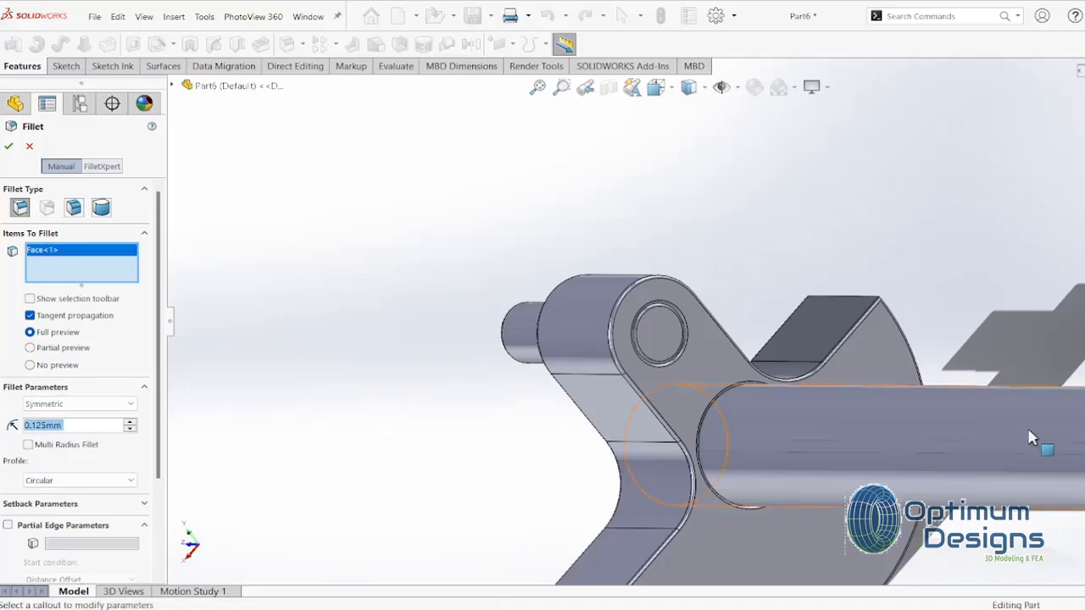
pyautogui.moveTo(805, 440); pyautogui.dragTo(643, 354, button='middle')
pyautogui.scroll(4, 642, 354)
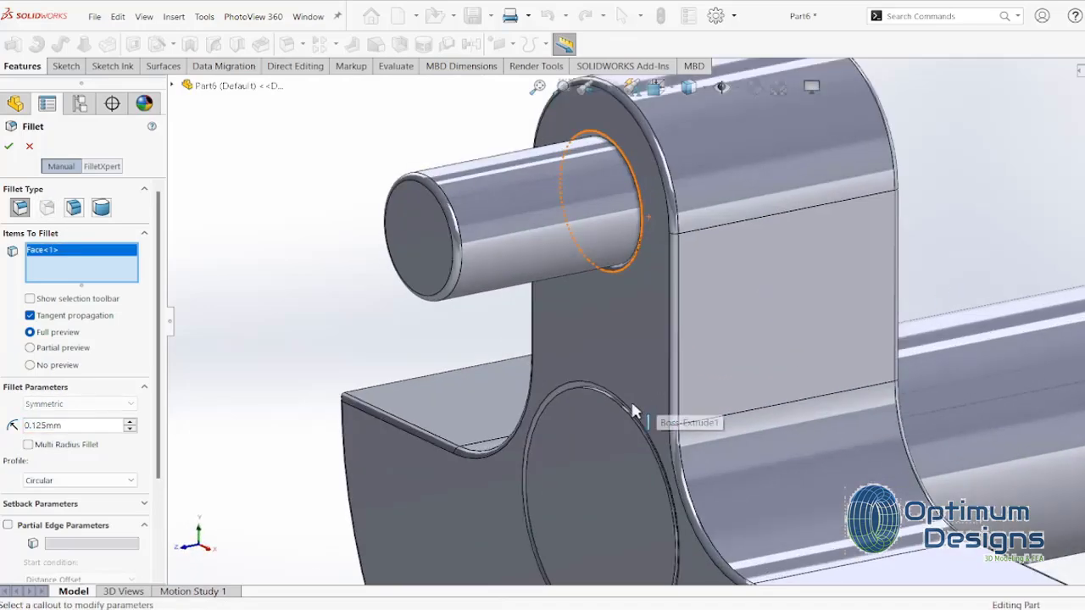
pyautogui.scroll(3, 588, 377)
pyautogui.click(588, 377)
pyautogui.press('Return')
pyautogui.scroll(3, 591, 385)
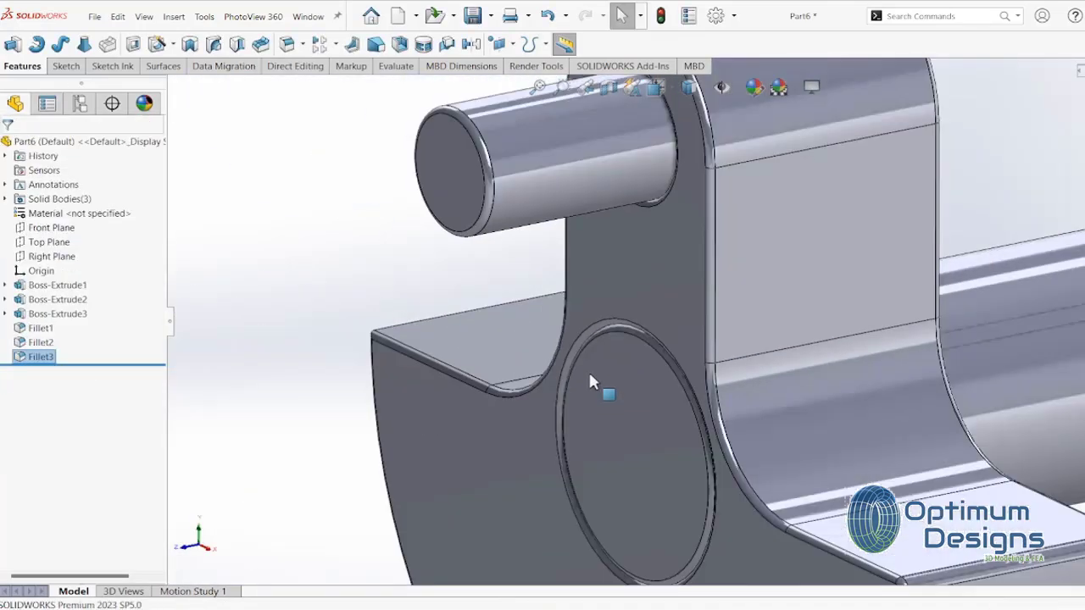
pyautogui.scroll(3, 591, 382)
pyautogui.press('space')
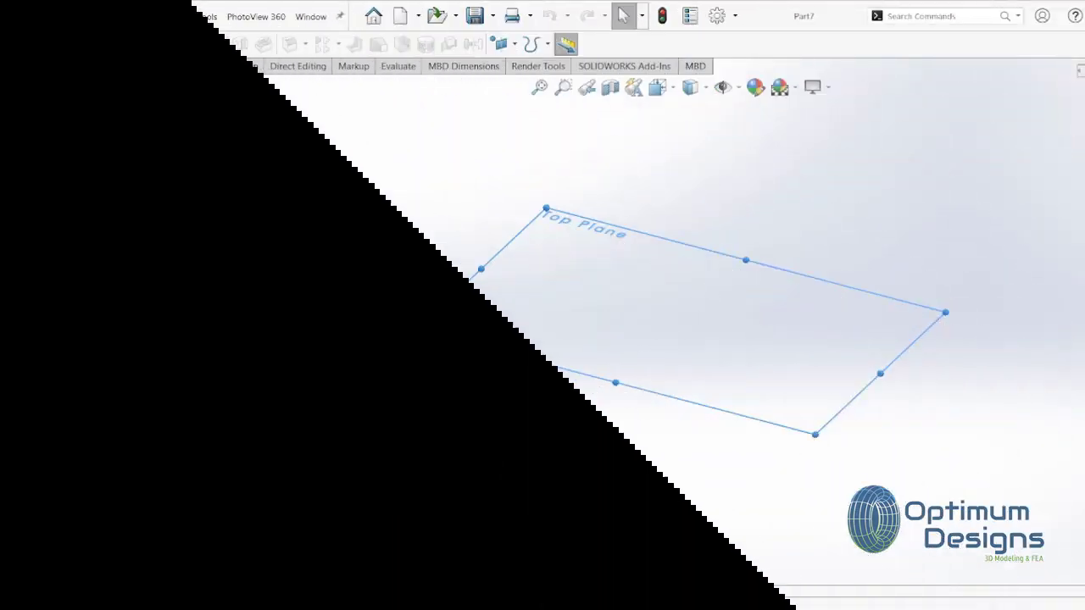
# Start a new sketch on the Top Plane, viewed straight on
pyautogui.click(125, 210)
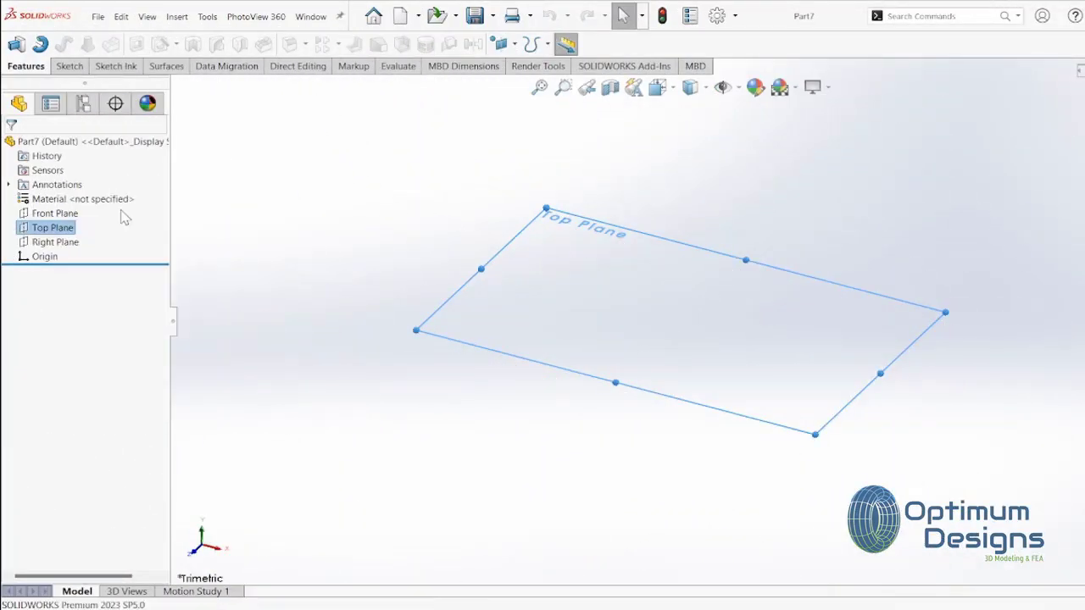
pyautogui.rightClick(61, 230)
pyautogui.click(90, 207)
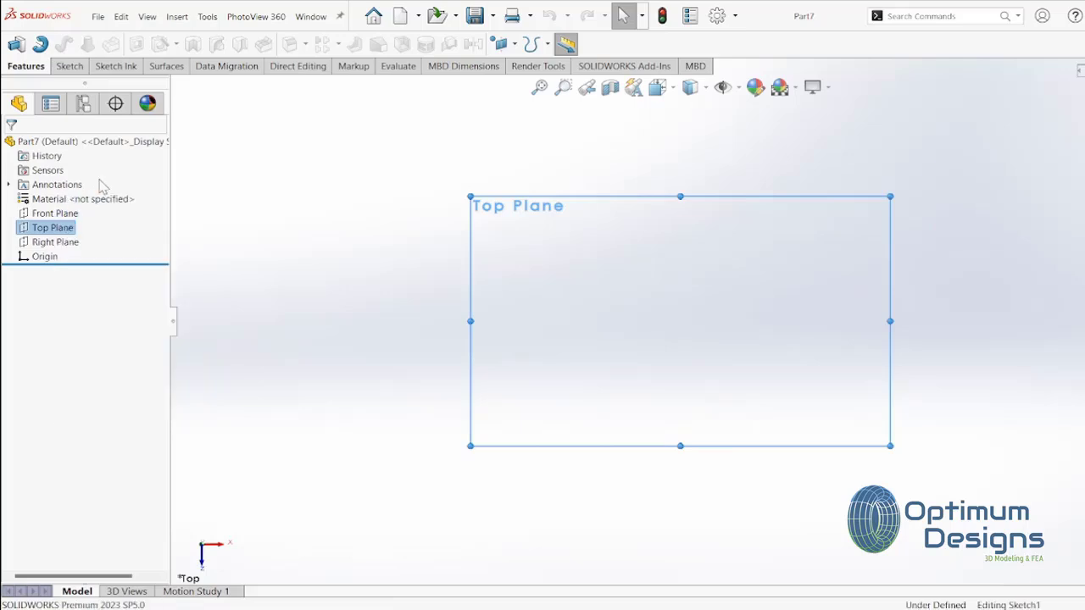
# Draw a corner rectangle from the origin and make its right edge construction geometry
pyautogui.click(133, 44)
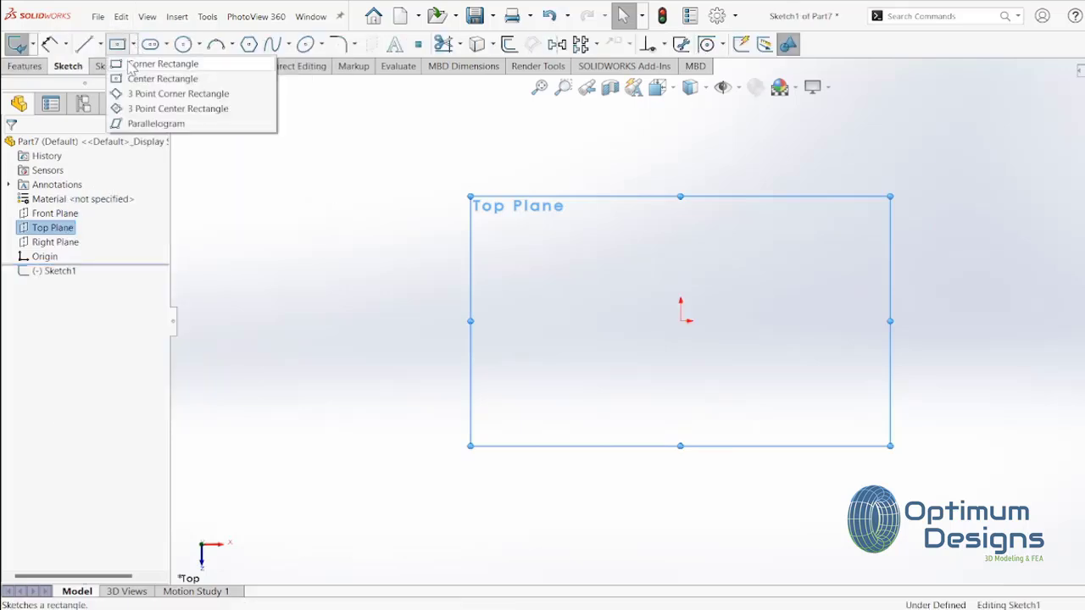
pyautogui.click(140, 63)
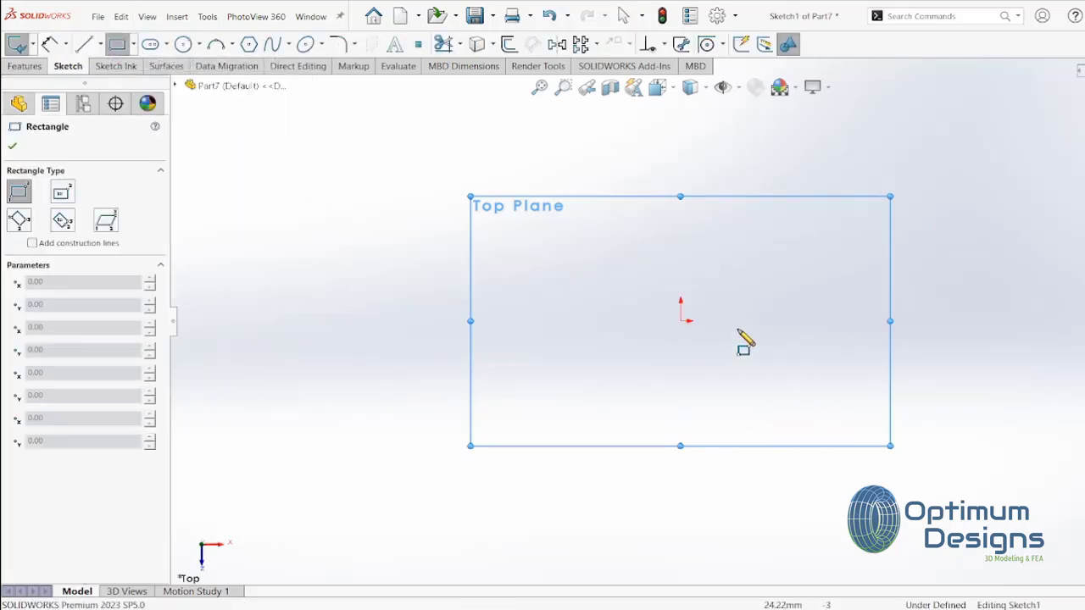
pyautogui.click(680, 322)
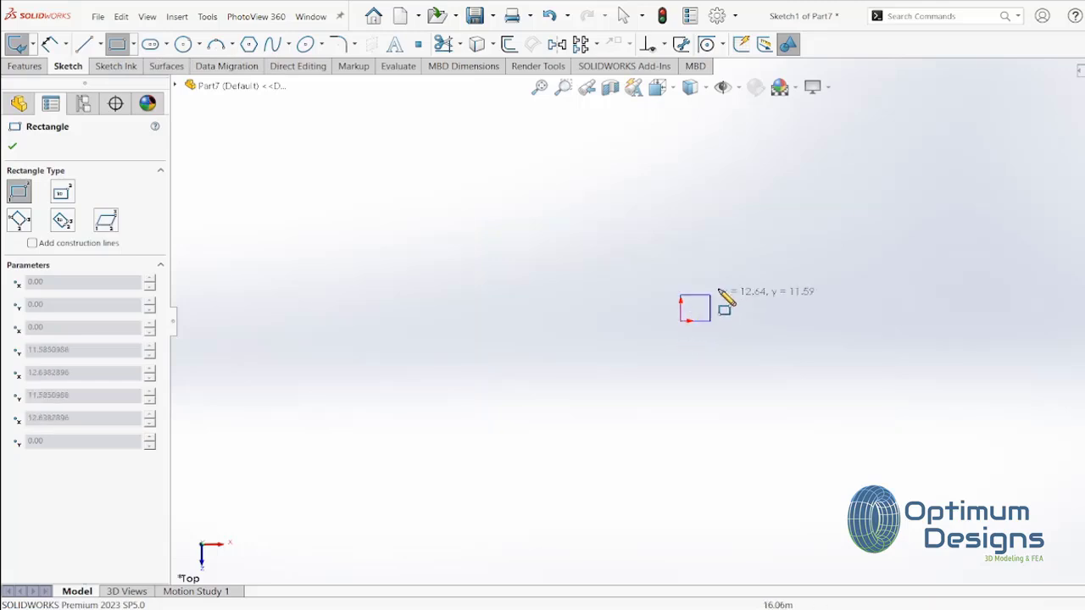
pyautogui.click(848, 178)
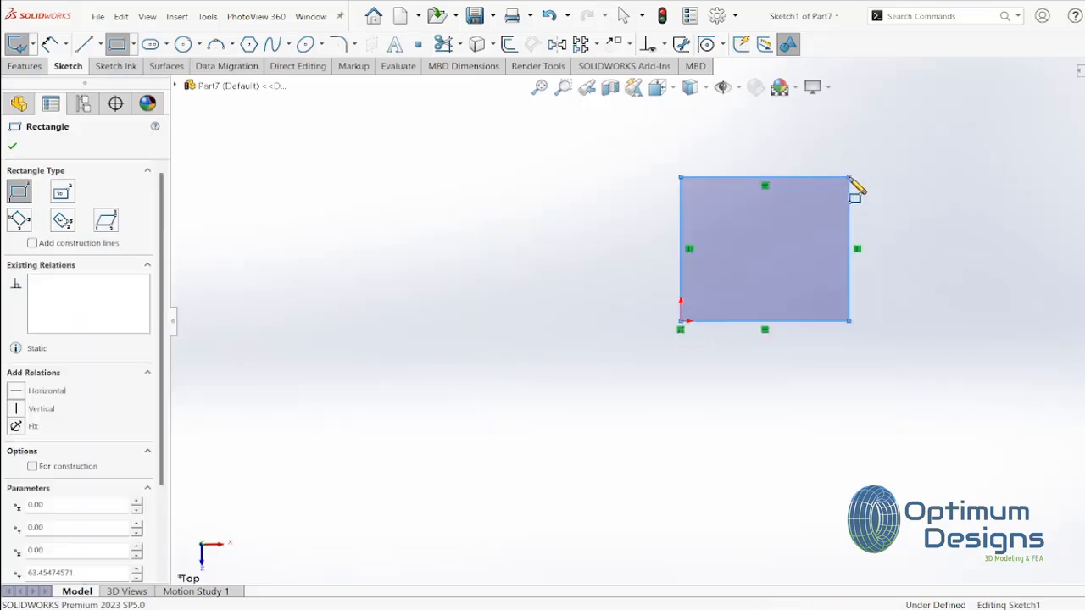
pyautogui.rightClick(851, 183)
pyautogui.click(868, 188)
pyautogui.click(850, 215)
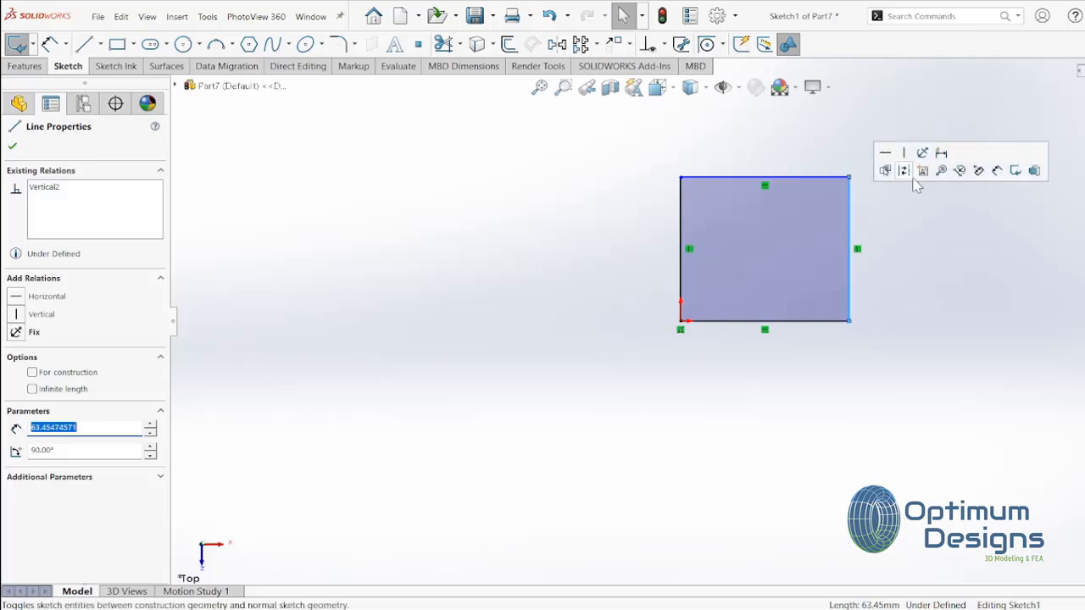
pyautogui.click(863, 210)
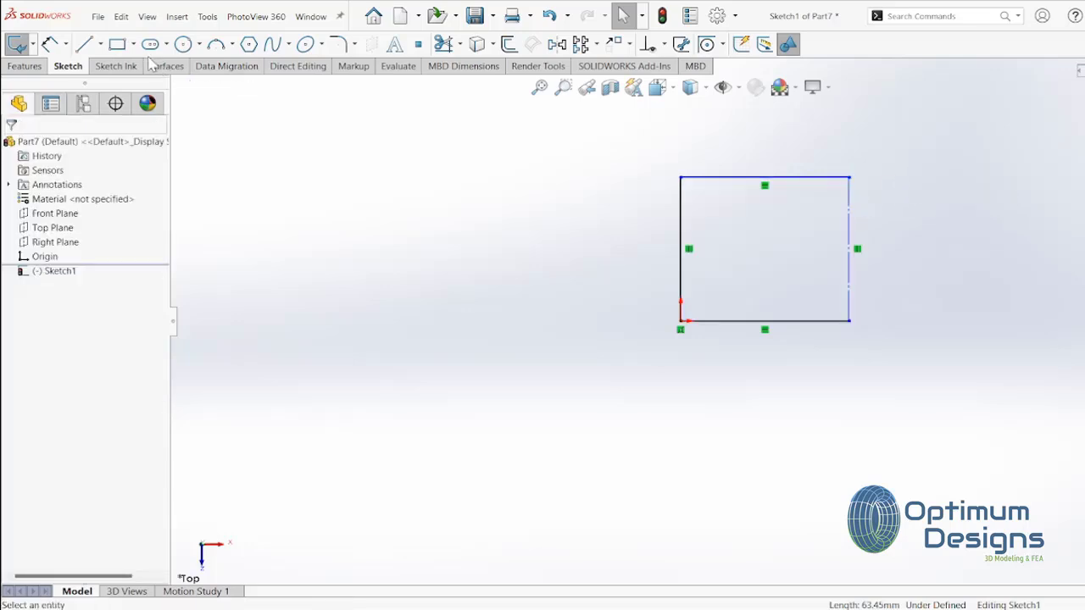
# Draw a circle centred on the right edge, passing through the rectangle's top-right corner
pyautogui.click(182, 44)
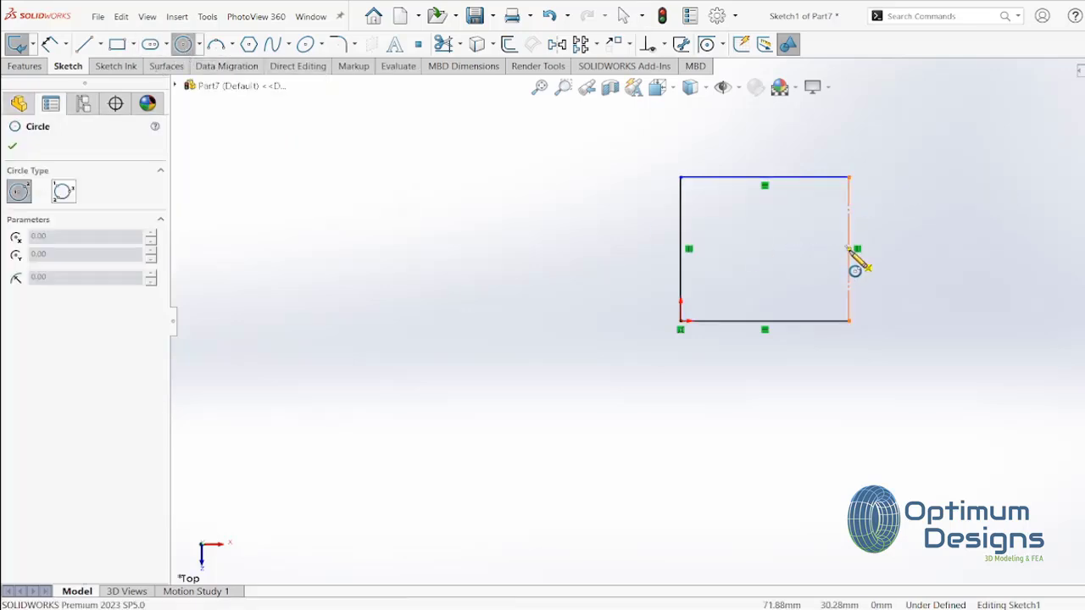
pyautogui.click(847, 250)
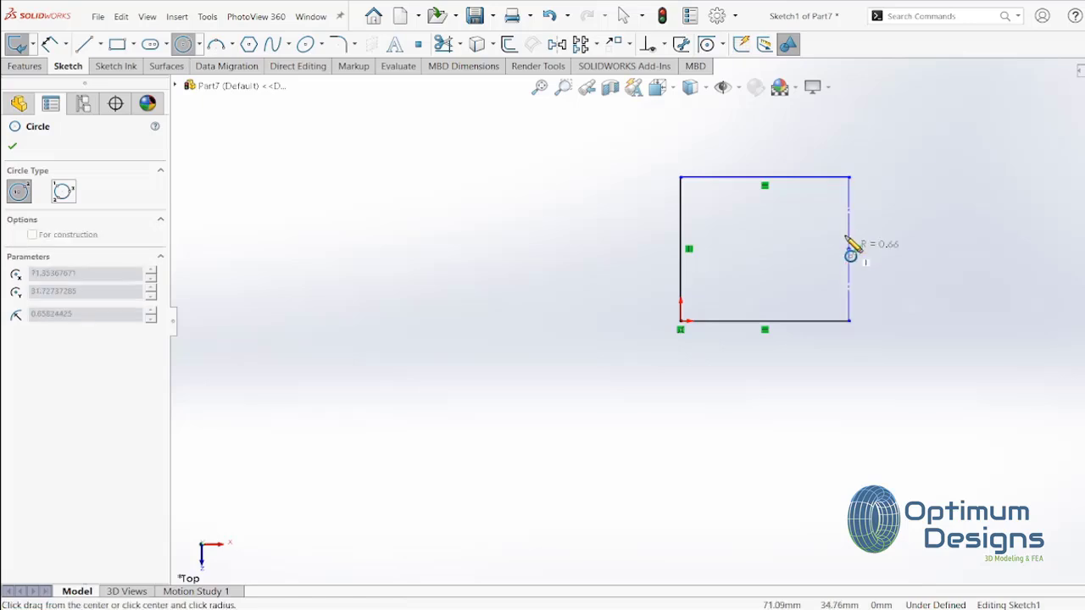
pyautogui.click(848, 180)
pyautogui.rightClick(850, 183)
pyautogui.click(873, 186)
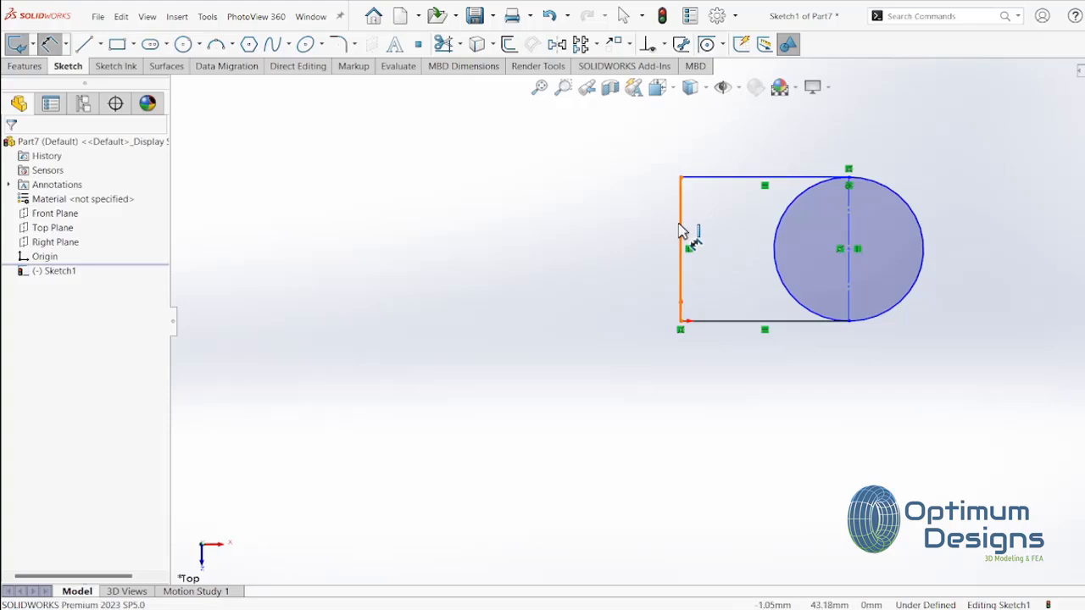
# Dimension the rectangle's left edge to 12.50 and its top edge to 9.25
pyautogui.click(681, 232)
pyautogui.click(624, 250)
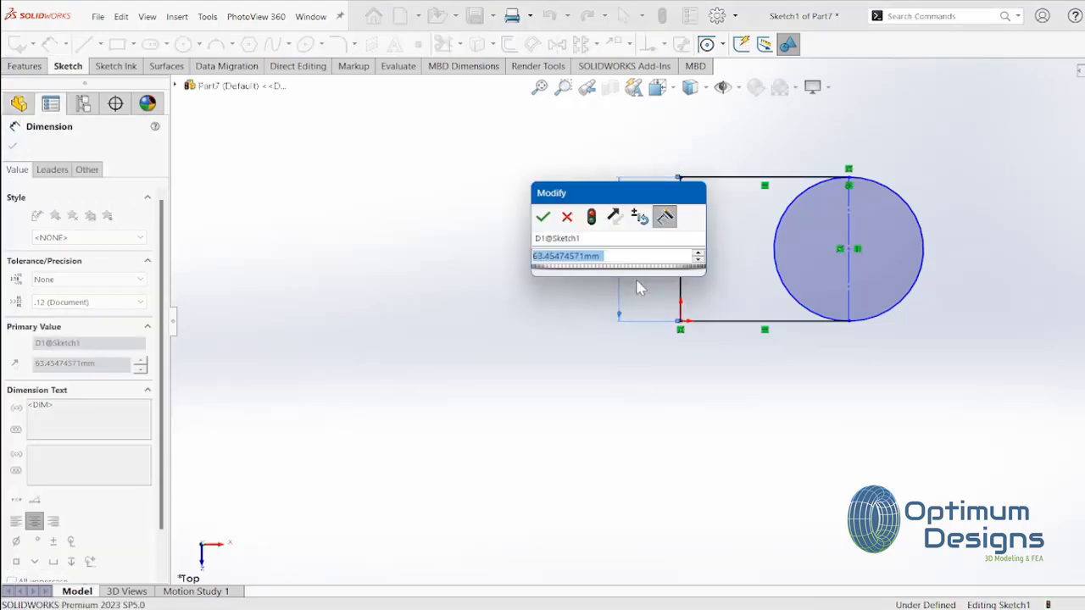
pyautogui.write('5.12')
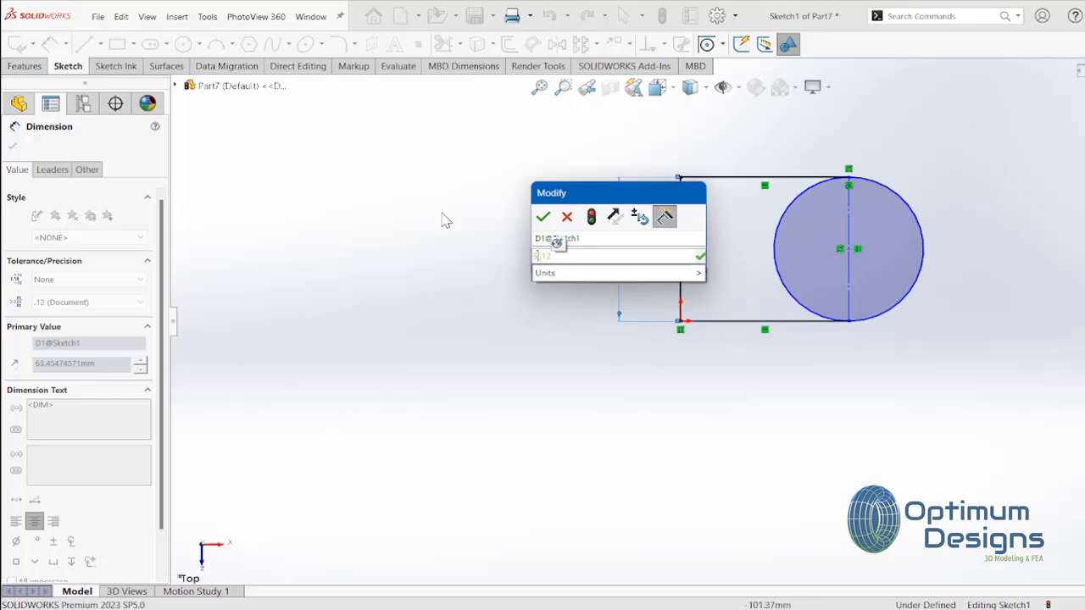
pyautogui.click(562, 256)
pyautogui.write('5')
pyautogui.press('Return')
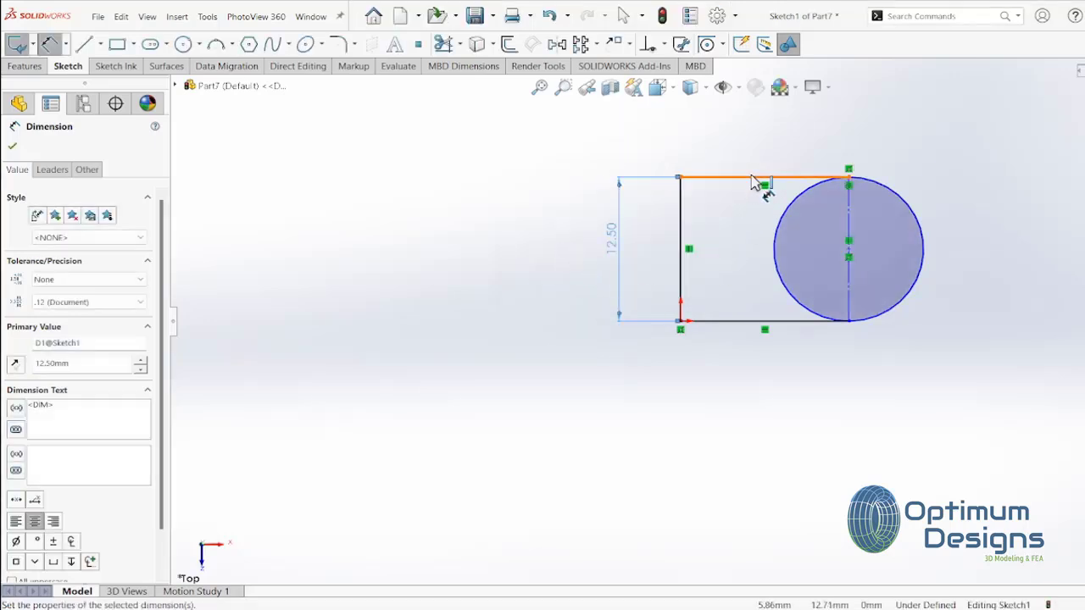
pyautogui.click(752, 178)
pyautogui.click(766, 151)
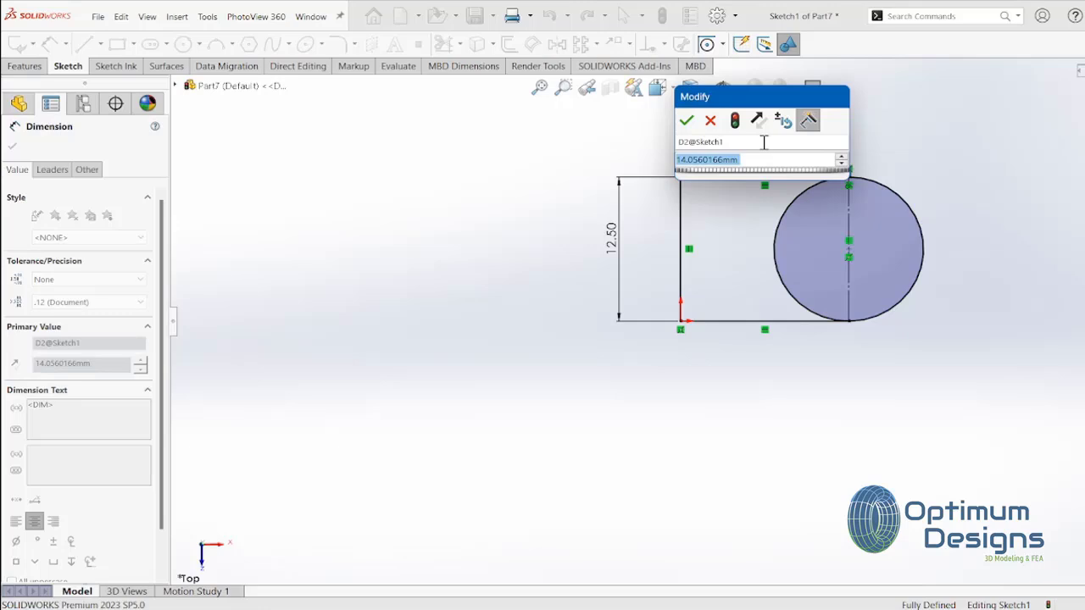
pyautogui.write('9.25')
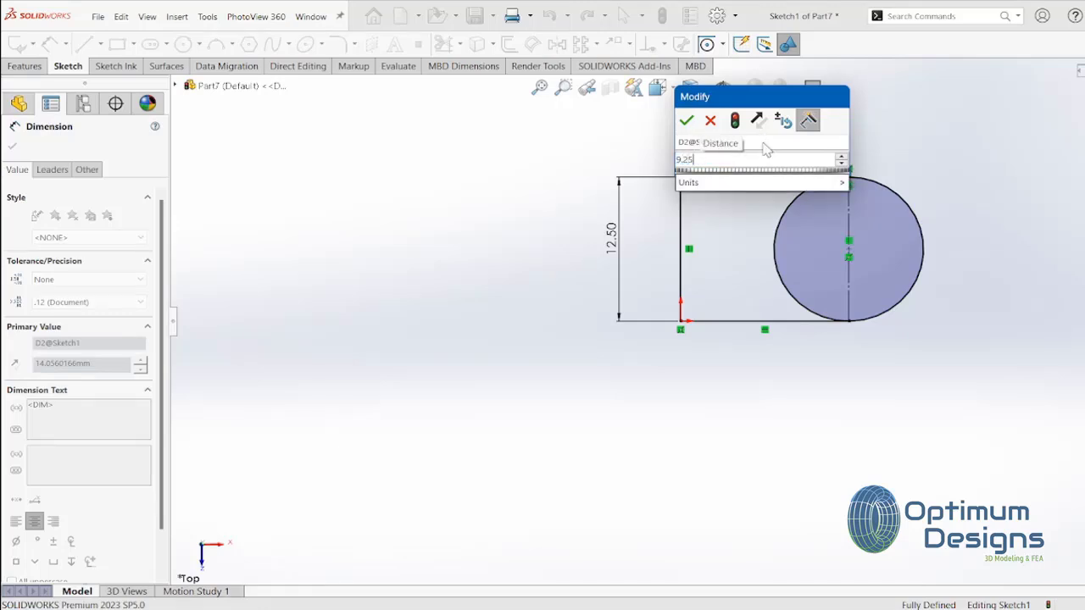
pyautogui.press('Return')
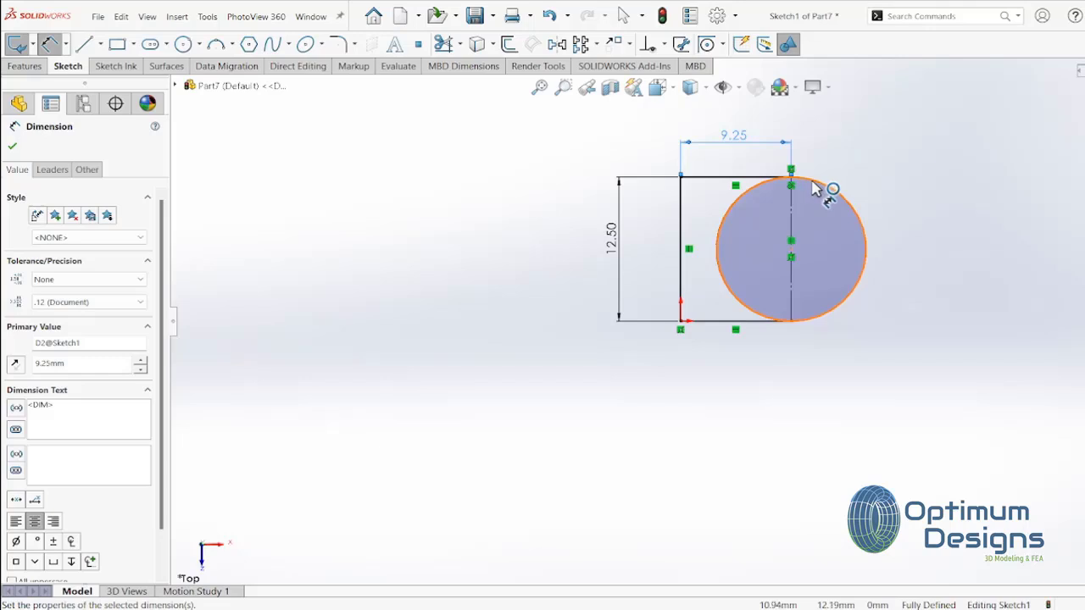
# Draw an inner circle concentric with the large circle
pyautogui.click(183, 44)
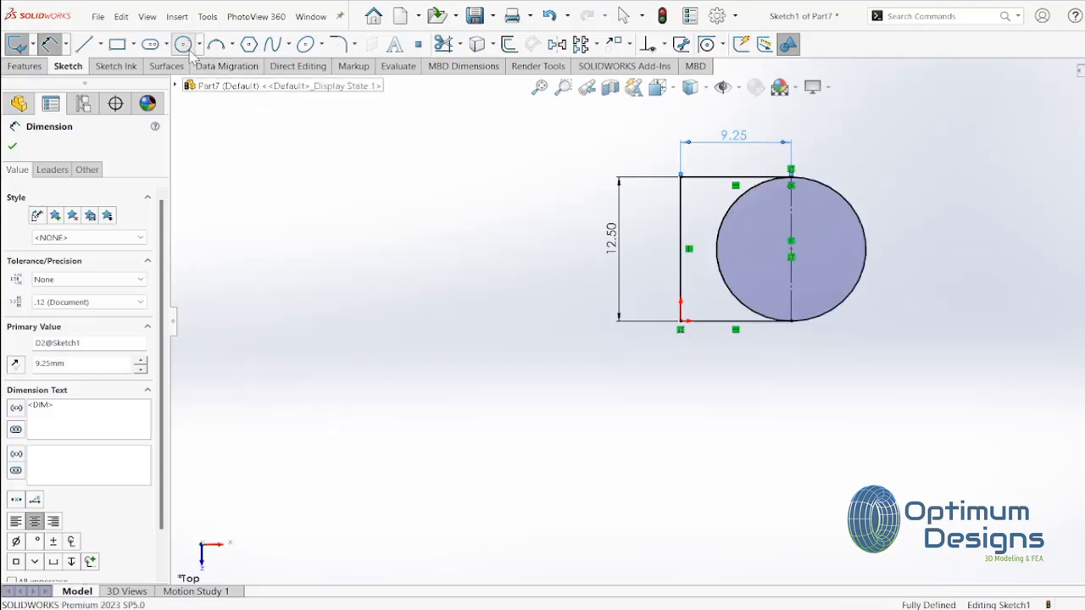
pyautogui.click(791, 251)
pyautogui.click(832, 229)
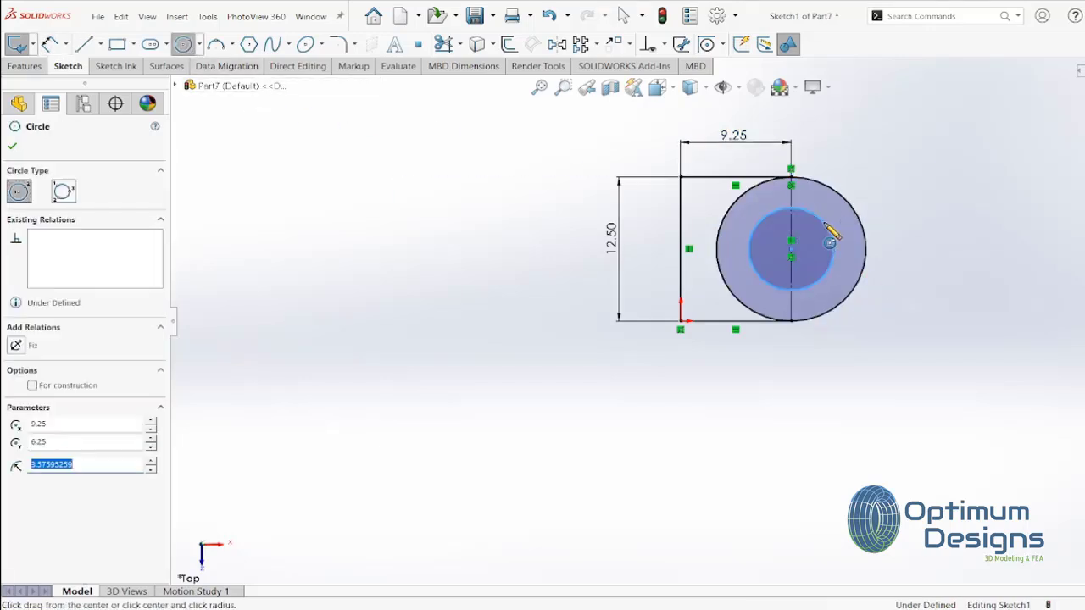
pyautogui.rightClick(834, 230)
pyautogui.click(853, 188)
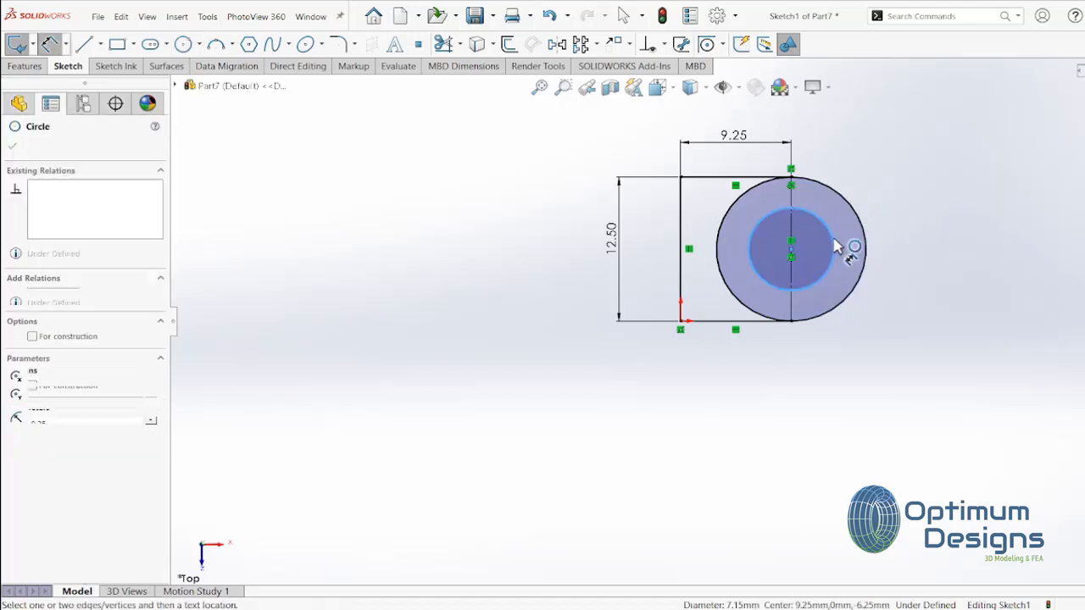
pyautogui.rightClick(901, 257)
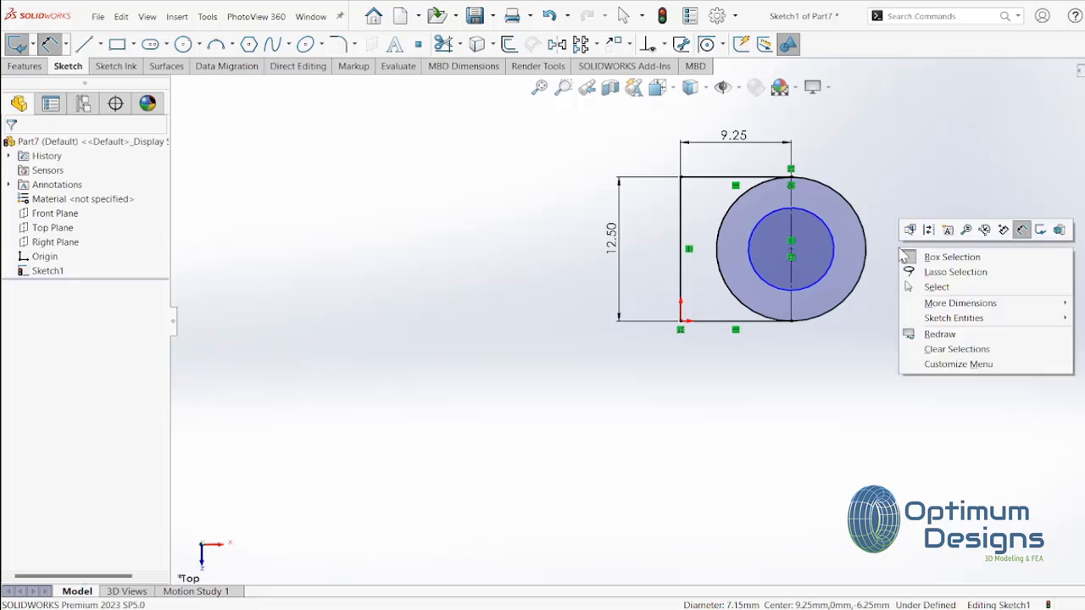
pyautogui.press('Escape')
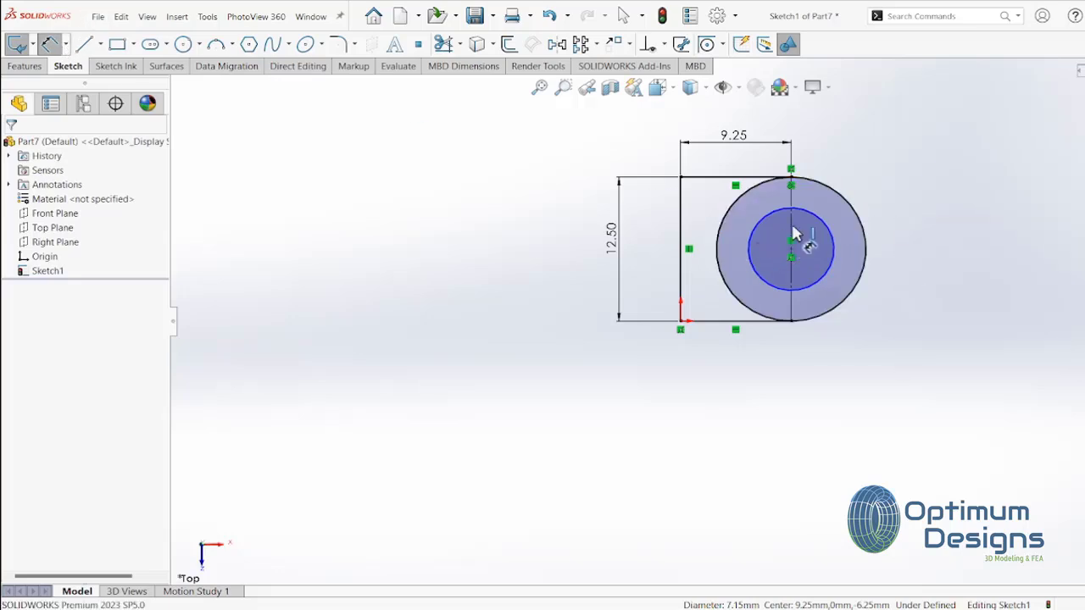
pyautogui.click(817, 224)
pyautogui.press('Escape')
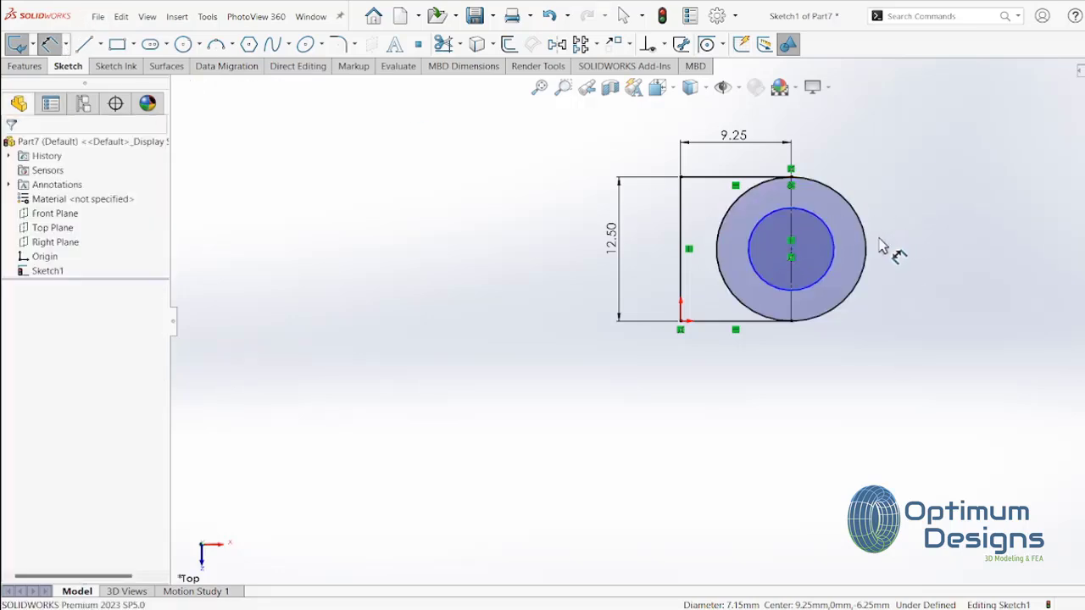
pyautogui.press('Escape')
# Reopen Sketch1 and dimension the inner circle's diameter to 9.50
pyautogui.click(1078, 71)
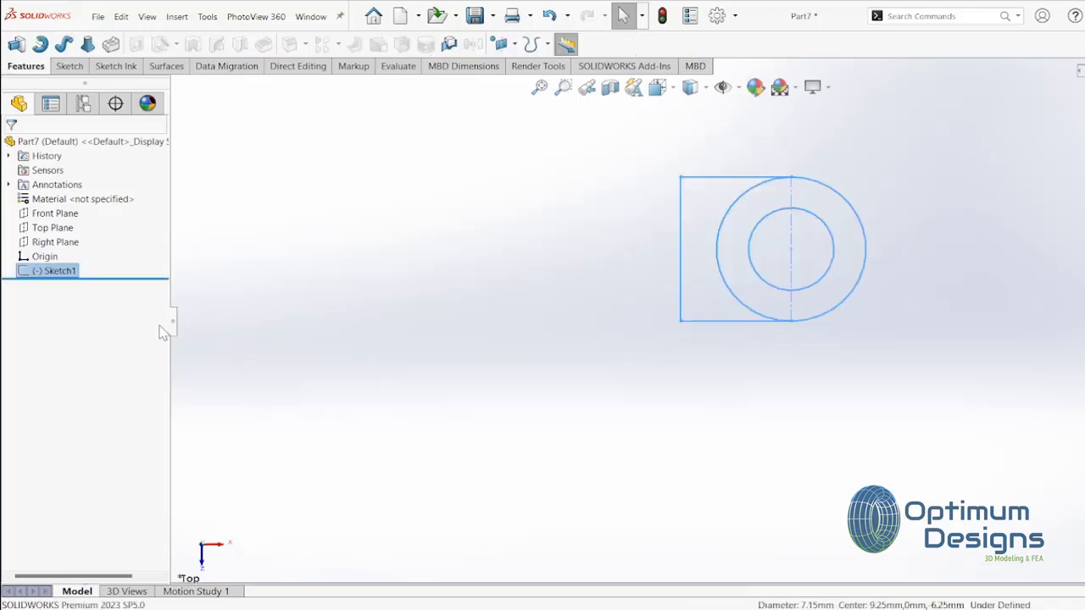
pyautogui.rightClick(76, 269)
pyautogui.click(80, 237)
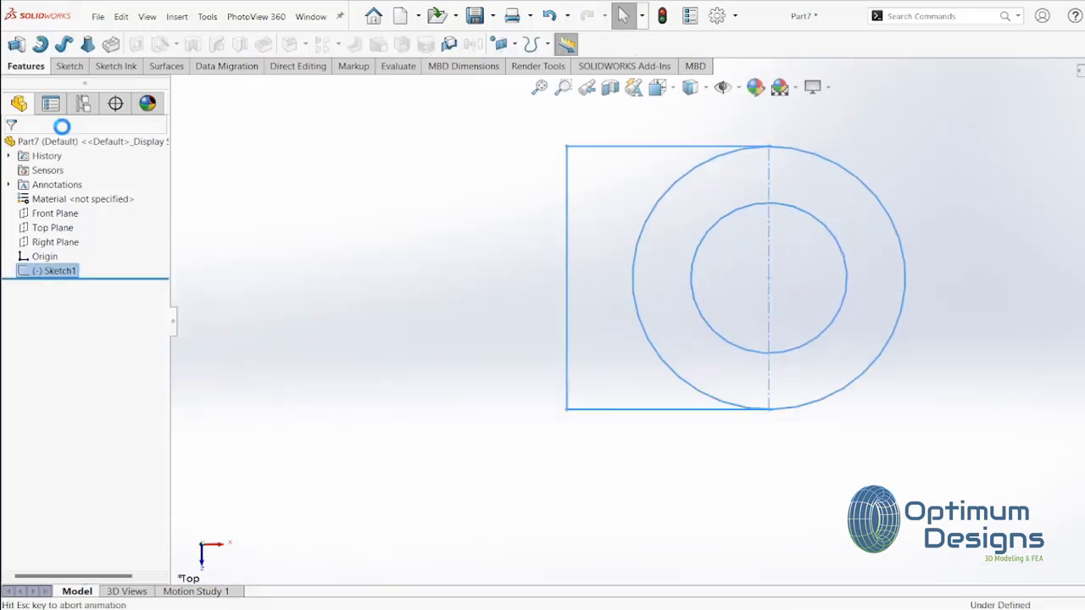
pyautogui.click(49, 44)
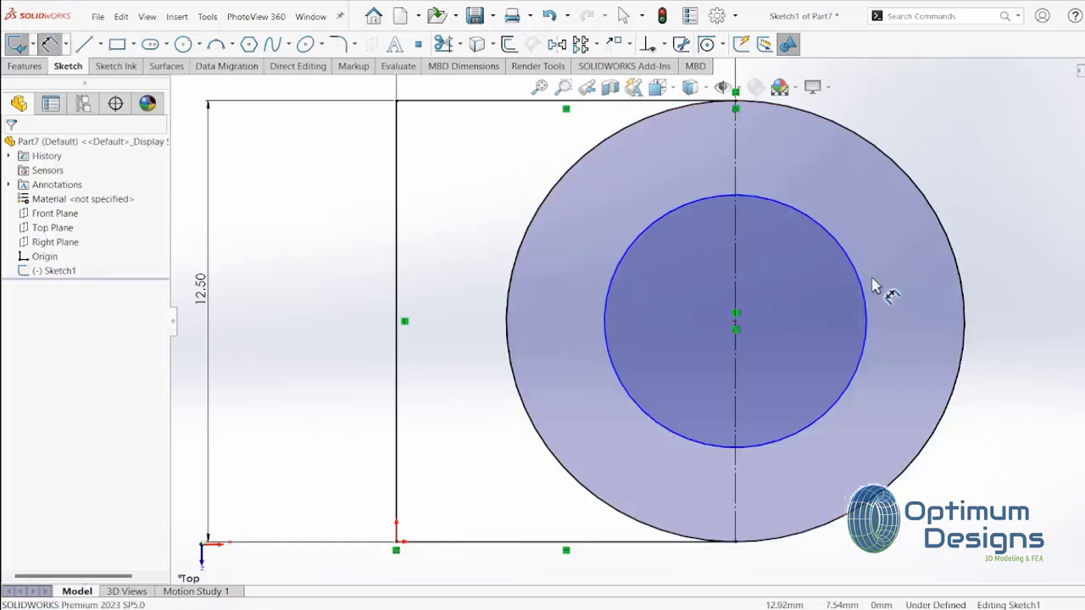
pyautogui.click(856, 266)
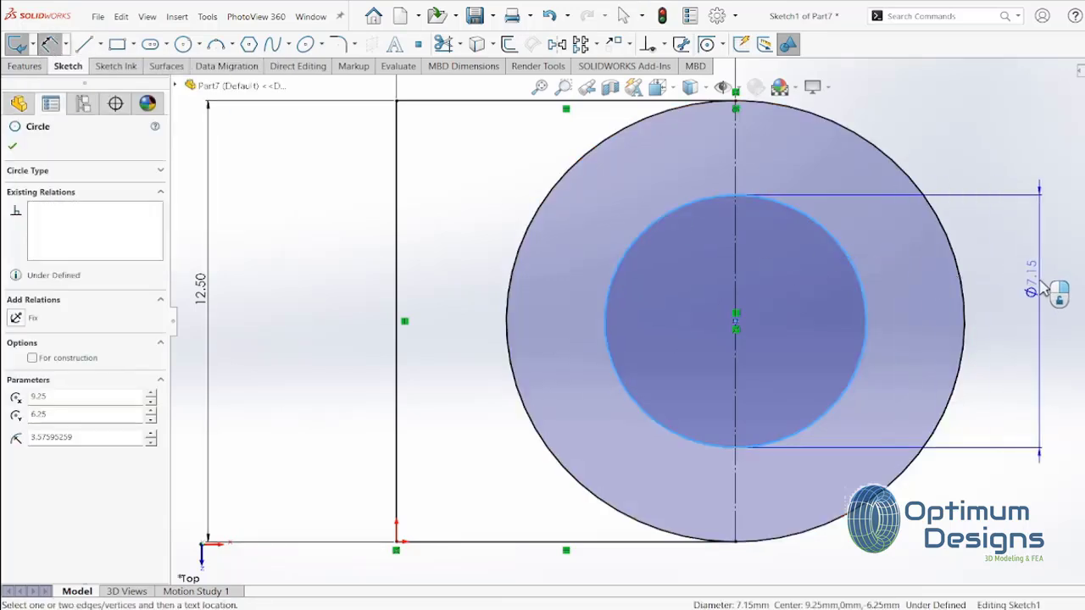
pyautogui.click(1045, 282)
pyautogui.write('9')
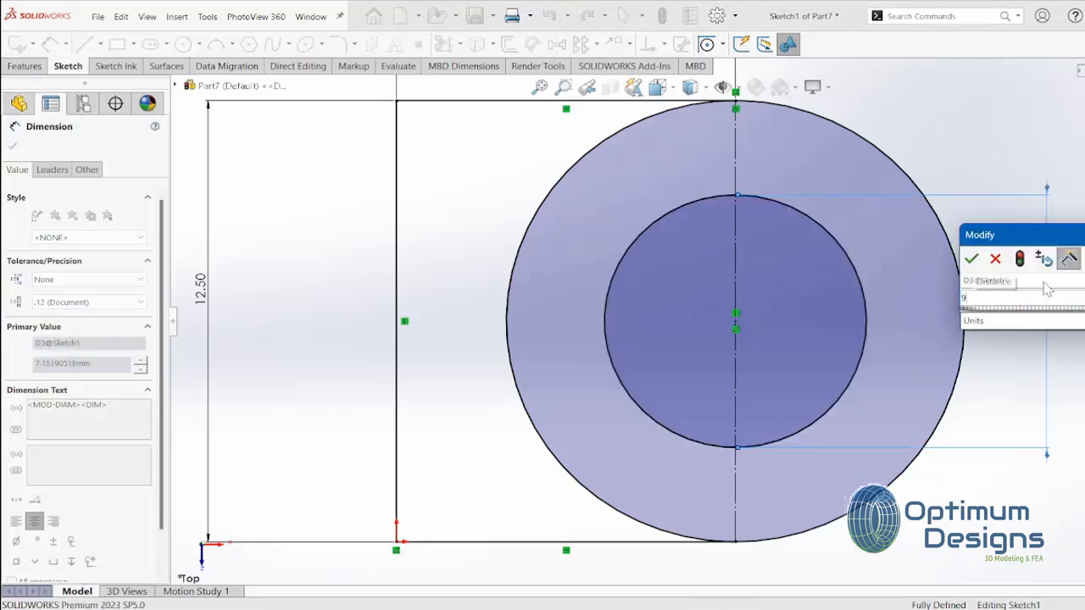
pyautogui.write('.5')
pyautogui.press('Return')
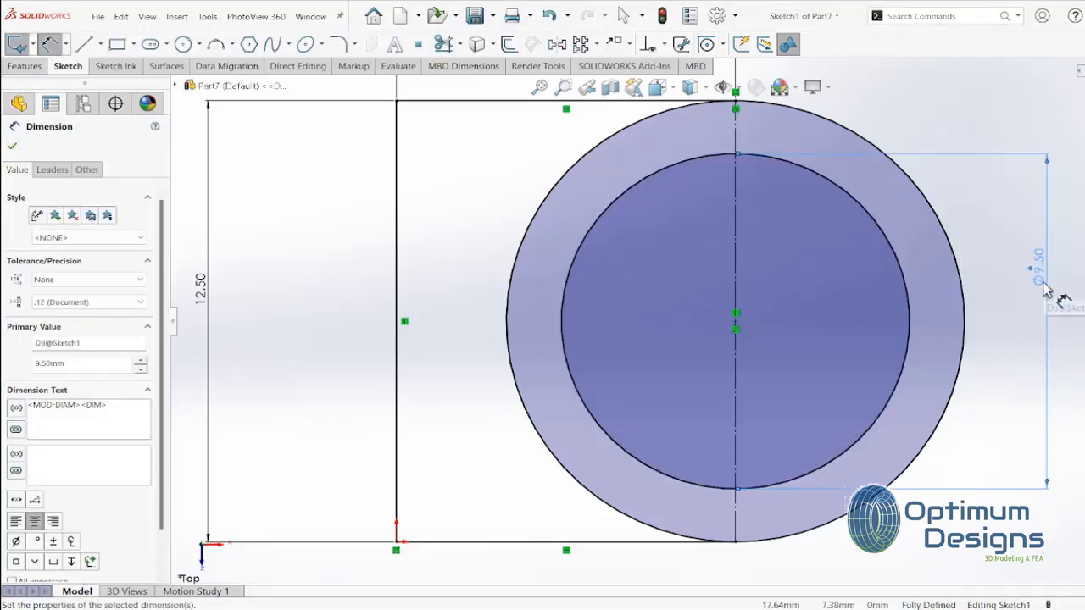
# Start an extruded boss with the rectangle, ring and inner circle regions as selected contours
pyautogui.press('f')
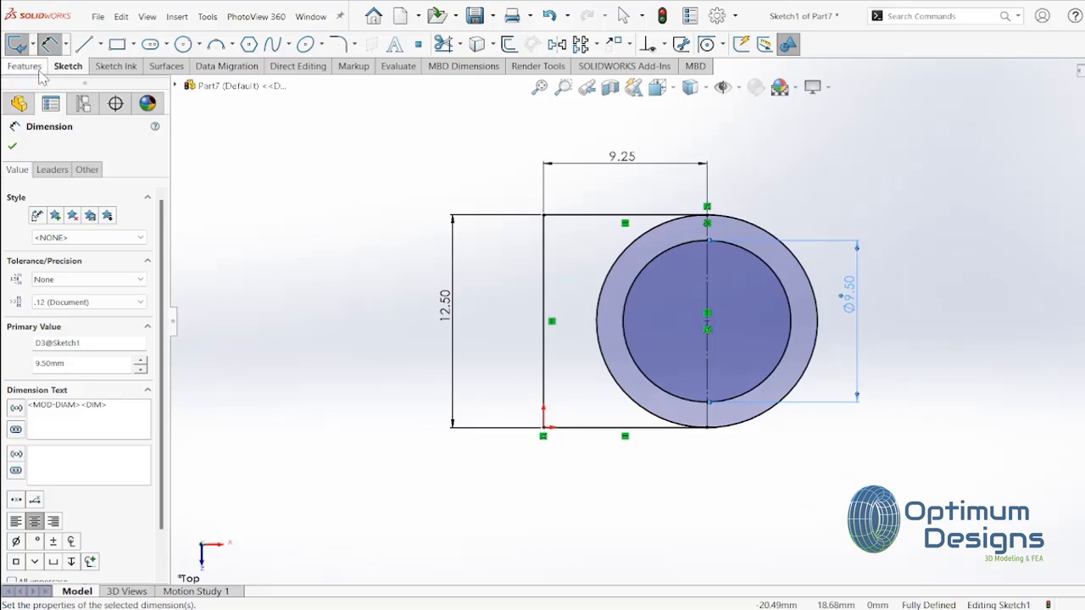
pyautogui.click(24, 66)
pyautogui.click(19, 44)
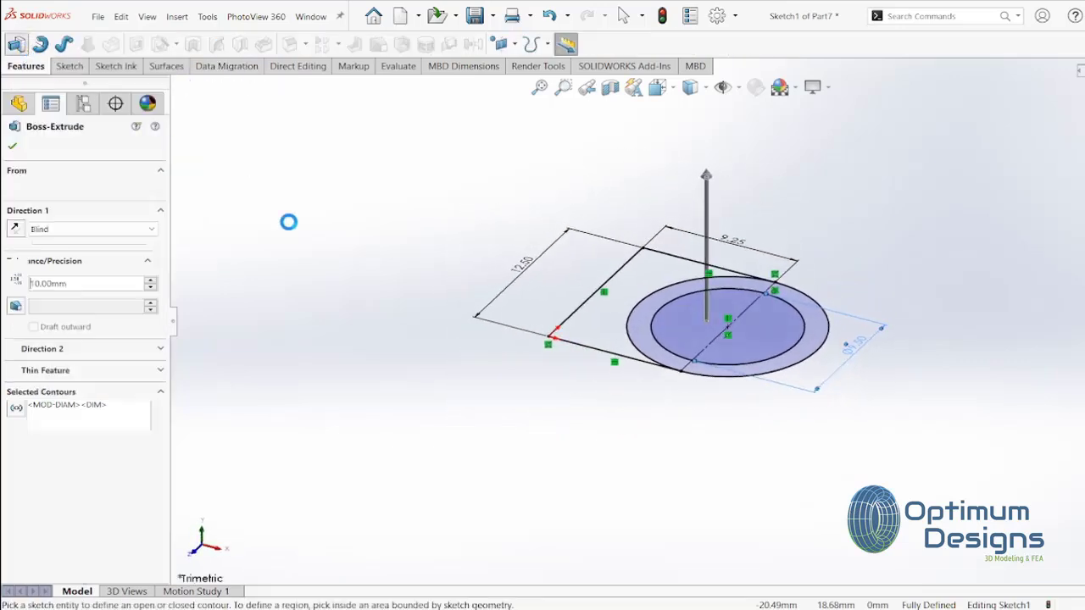
pyautogui.click(592, 314)
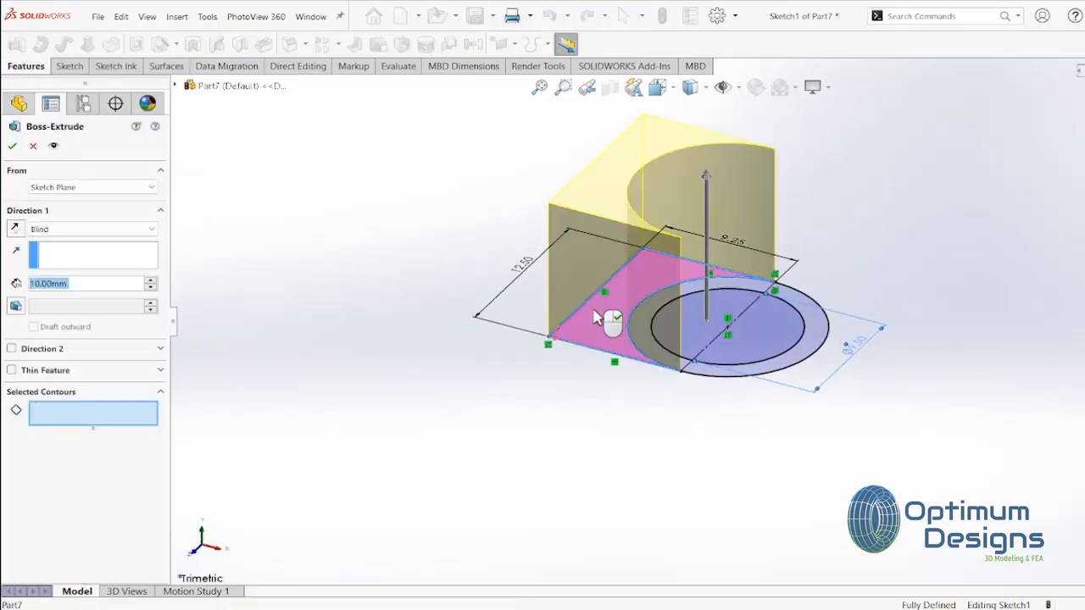
pyautogui.click(734, 378)
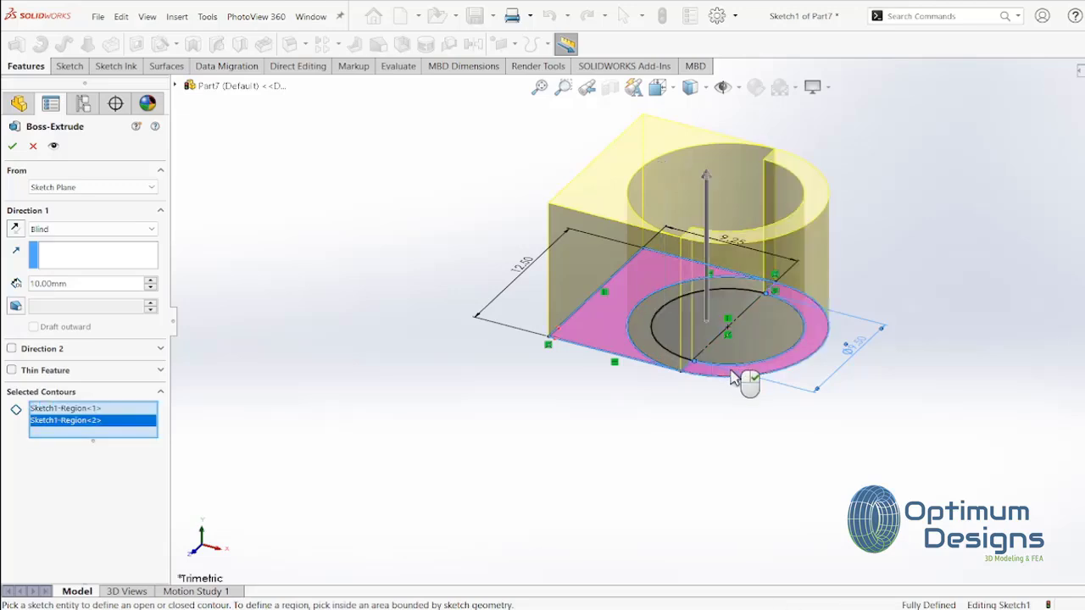
pyautogui.click(691, 369)
pyautogui.click(709, 366)
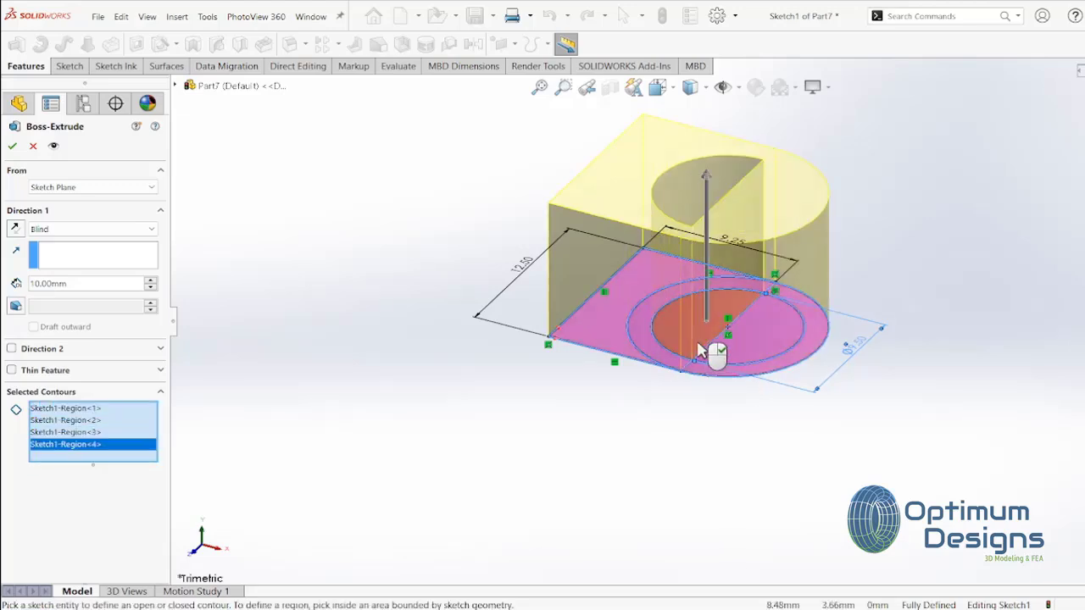
pyautogui.click(704, 346)
# Set the blind extrusion depth to 28.625 mm and finish the boss
pyautogui.doubleClick(88, 289)
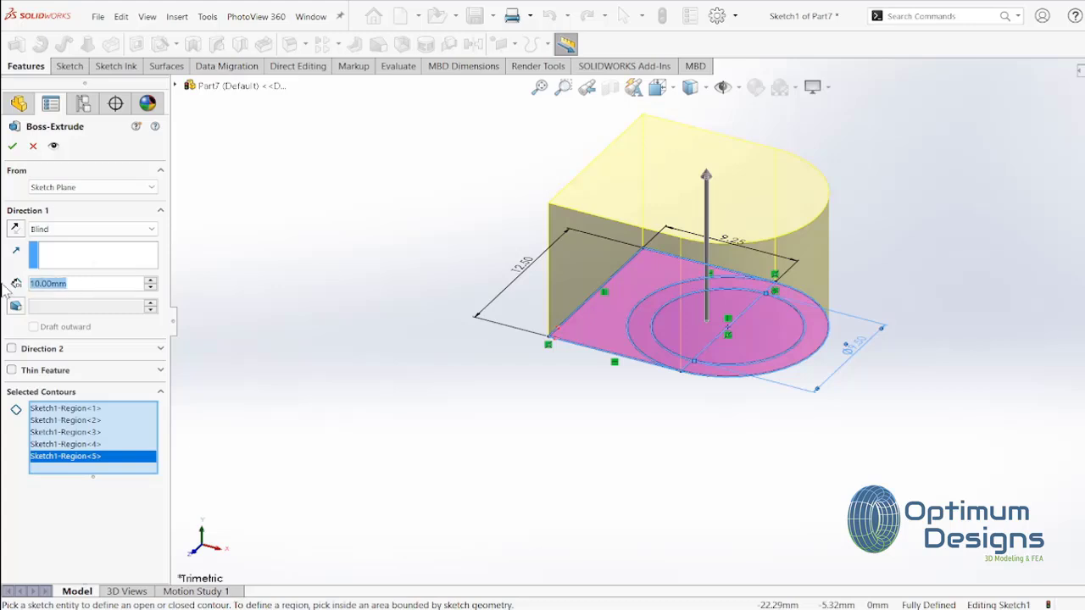
pyautogui.write('28.2')
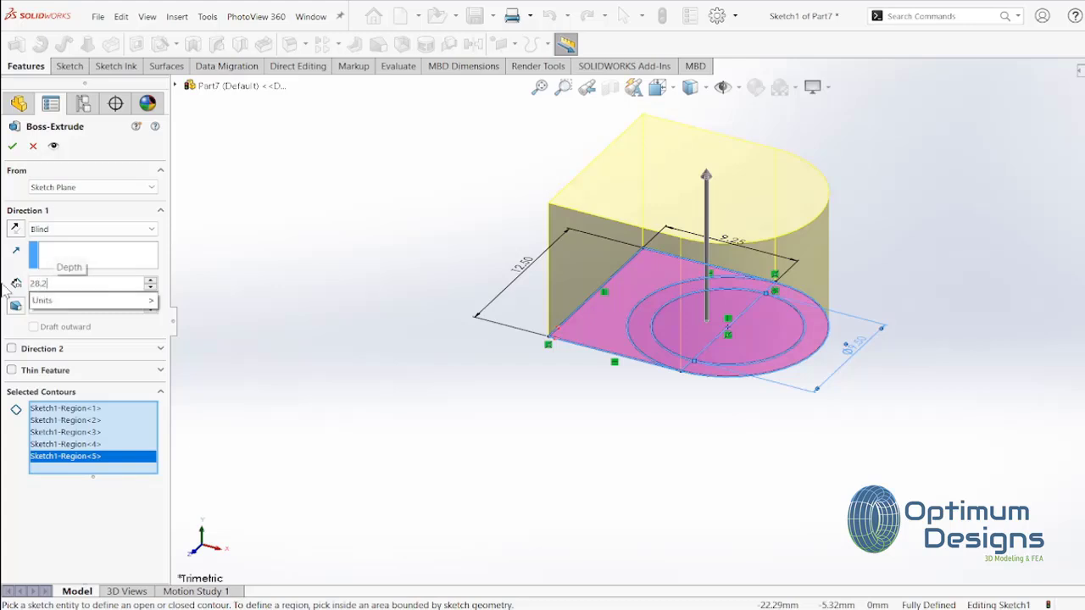
pyautogui.press('BackSpace')
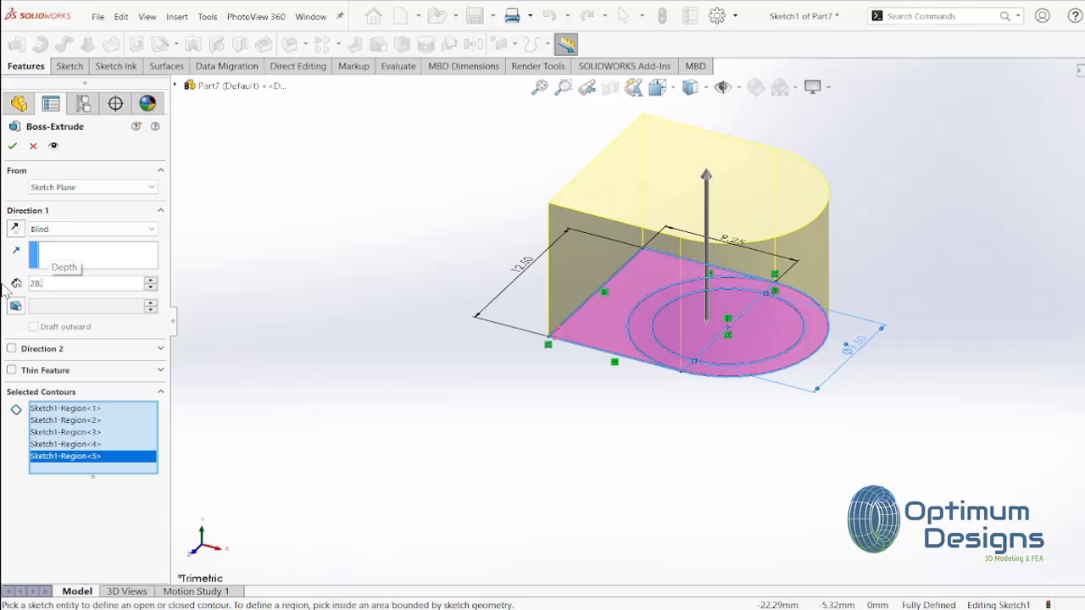
pyautogui.write('625')
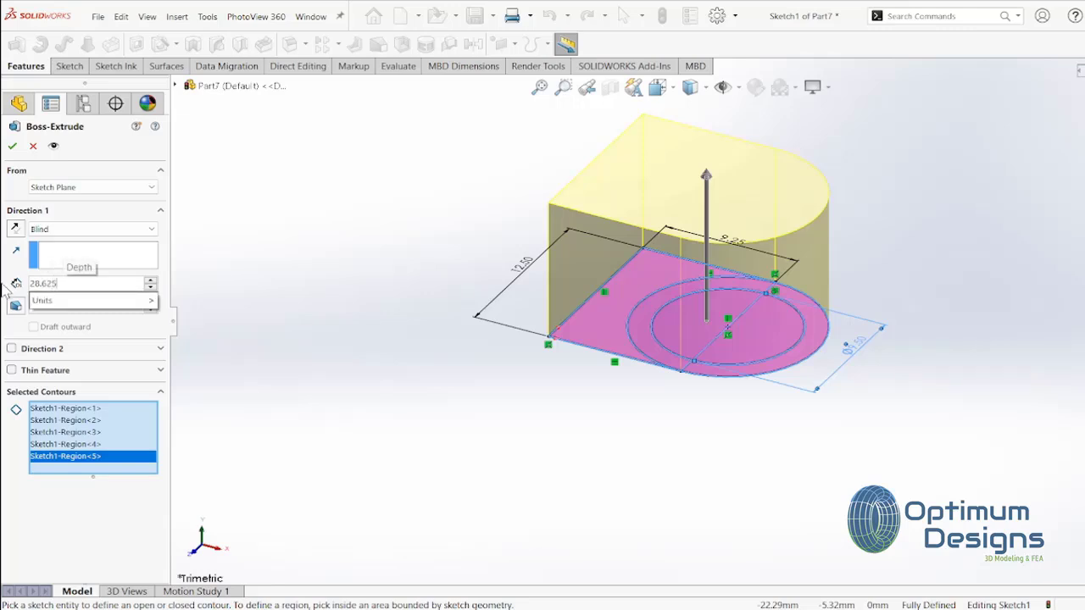
pyautogui.press('Return')
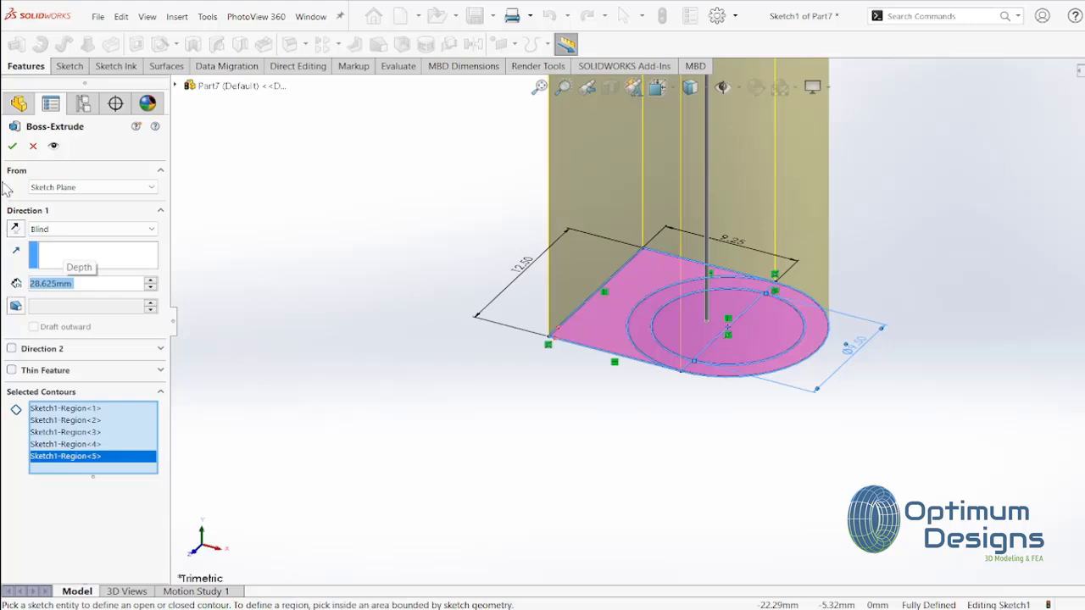
pyautogui.click(12, 145)
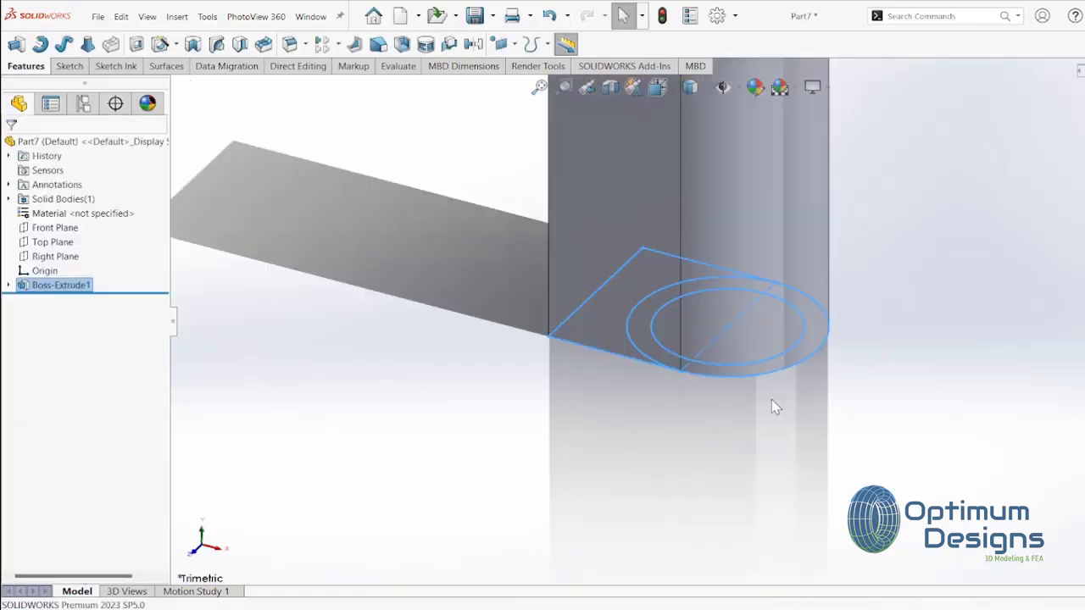
# Start an extruded cut on Sketch1's flat-sided region with a 26.25 mm blind depth
pyautogui.moveTo(639, 344); pyautogui.dragTo(653, 327, button='middle')
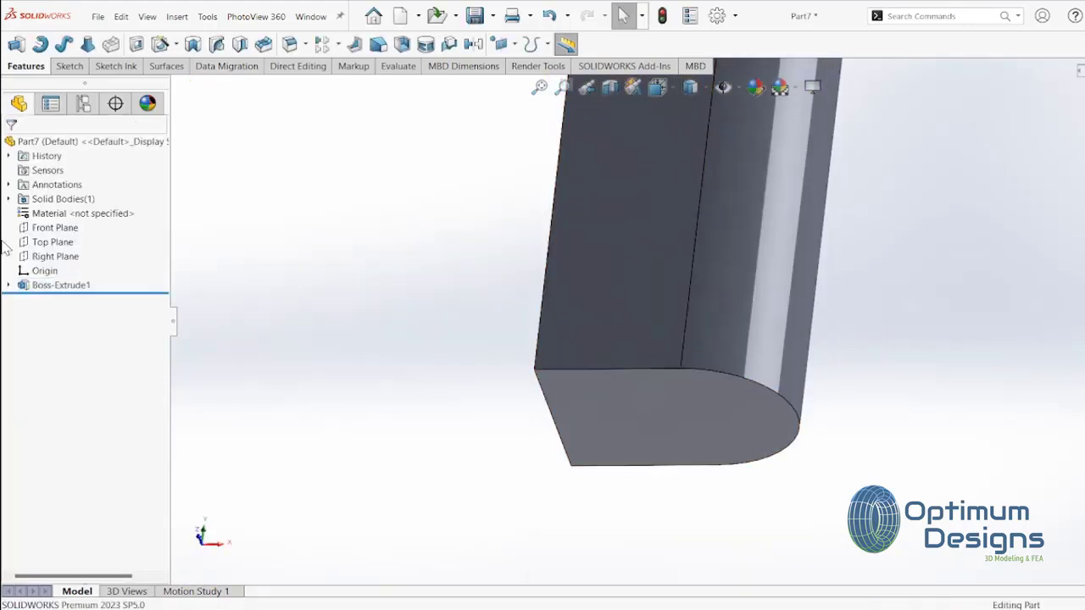
pyautogui.click(8, 285)
pyautogui.click(44, 301)
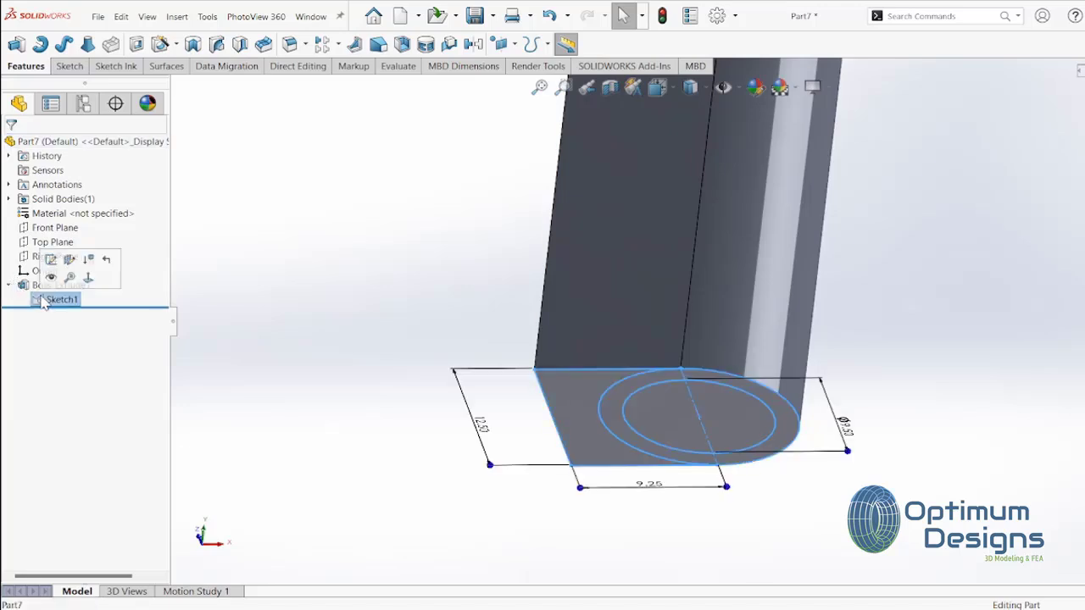
pyautogui.click(136, 44)
pyautogui.click(580, 416)
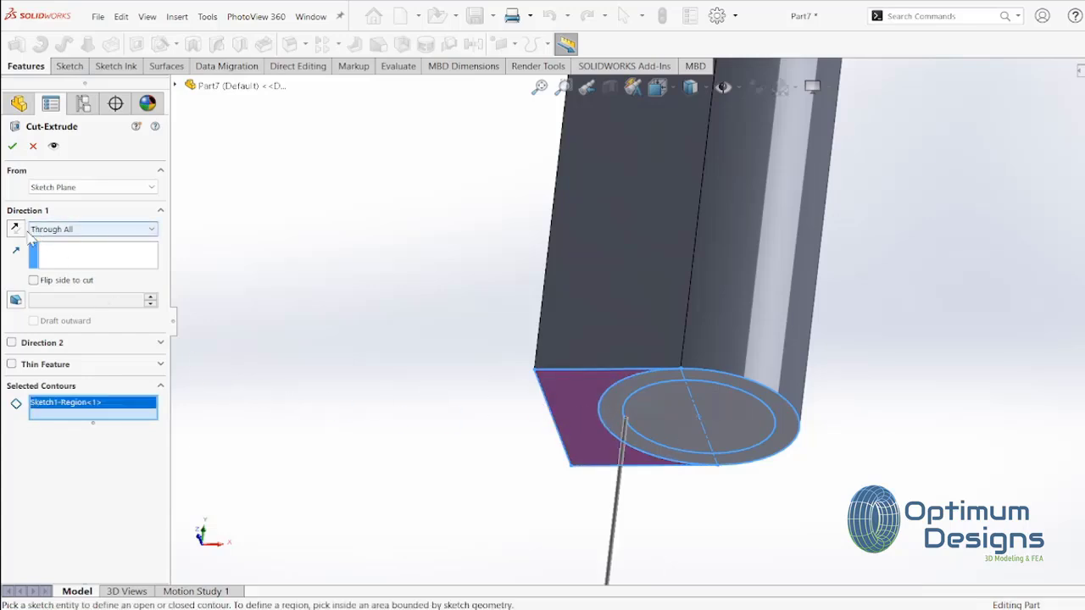
pyautogui.click(91, 229)
pyautogui.click(51, 247)
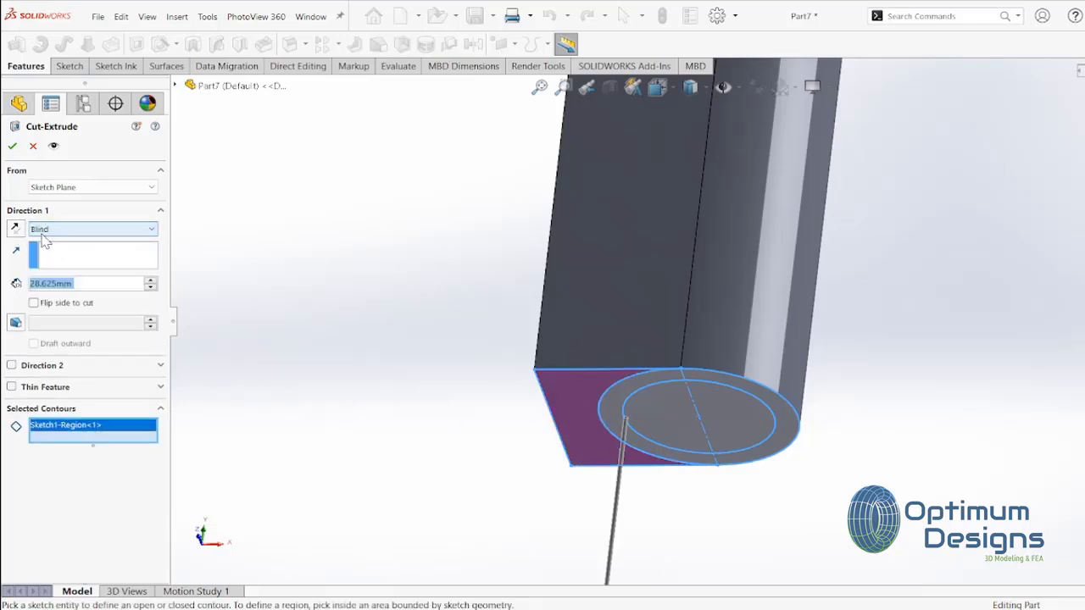
pyautogui.moveTo(84, 285); pyautogui.dragTo(11, 285)
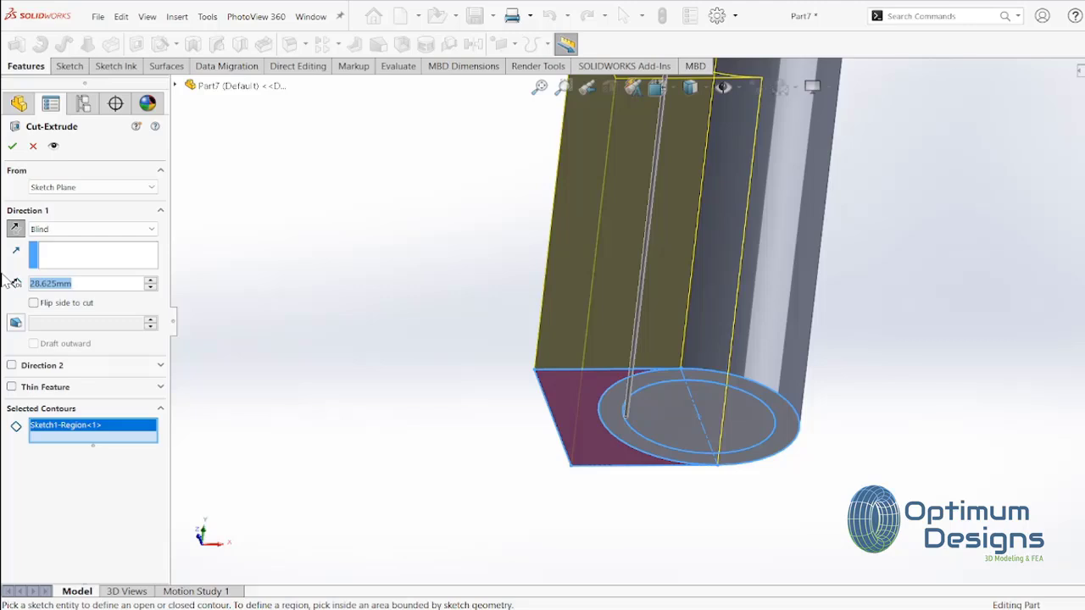
pyautogui.write('2')
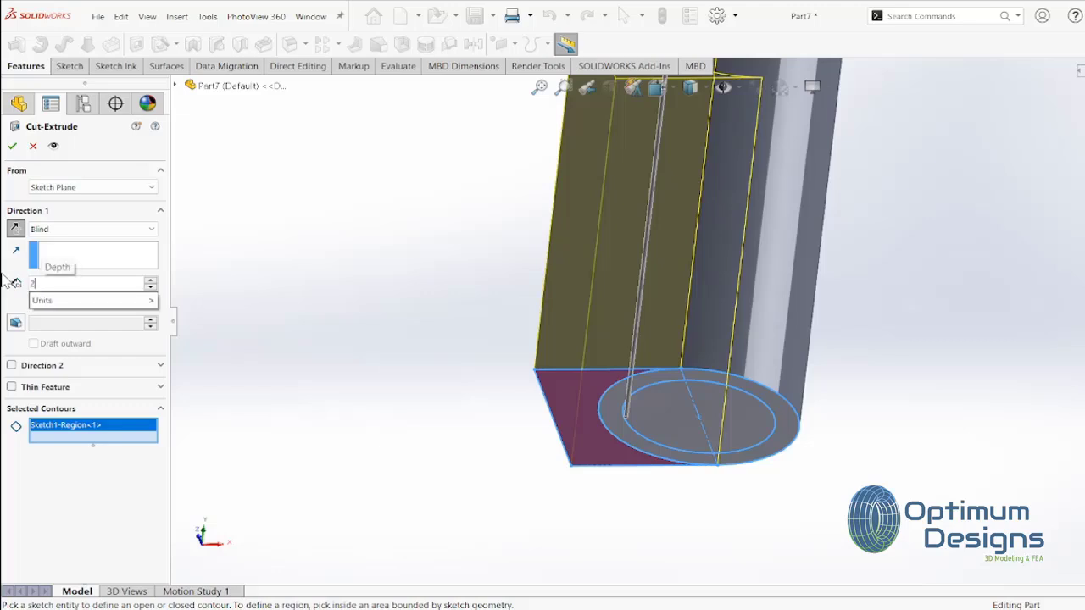
pyautogui.write('6.25')
pyautogui.press('Return')
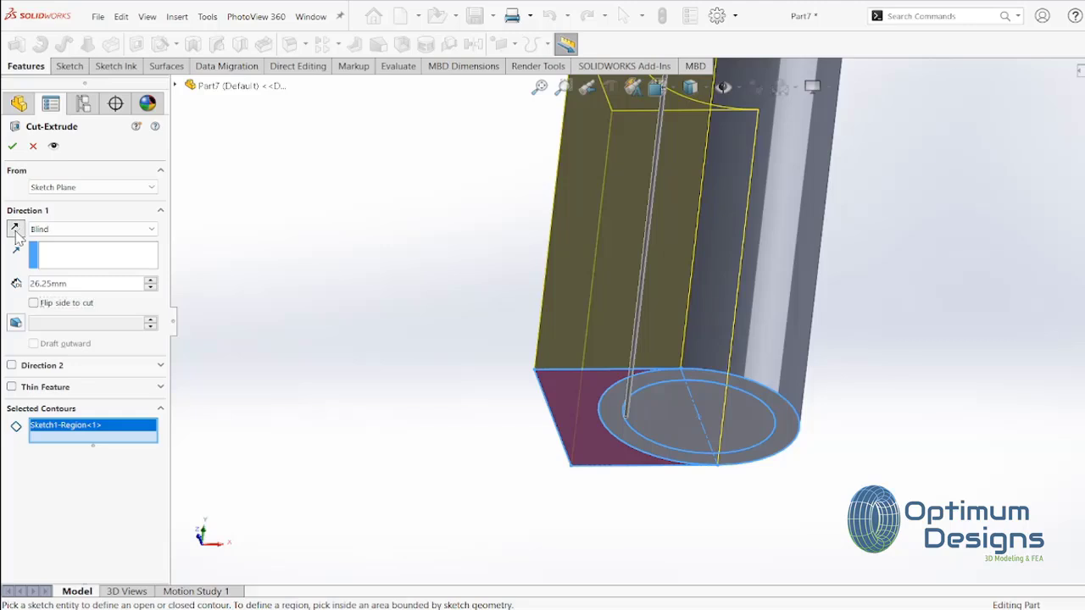
# Change the cut depth to 3.25 mm, reverse it into the body, and apply it
pyautogui.click(15, 235)
pyautogui.click(15, 235)
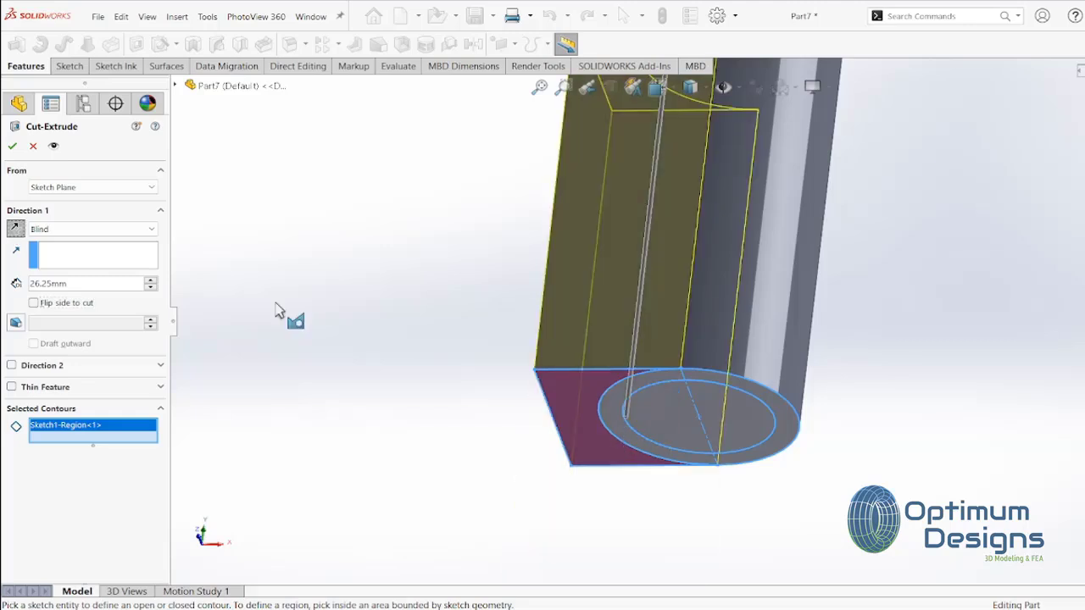
pyautogui.scroll(3, 678, 365)
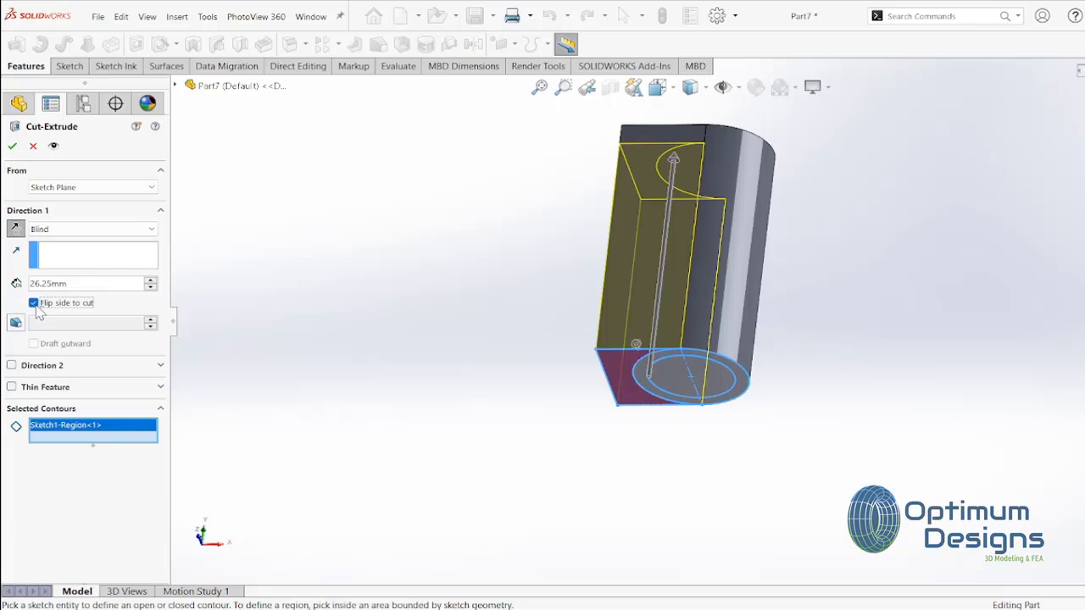
pyautogui.click(17, 230)
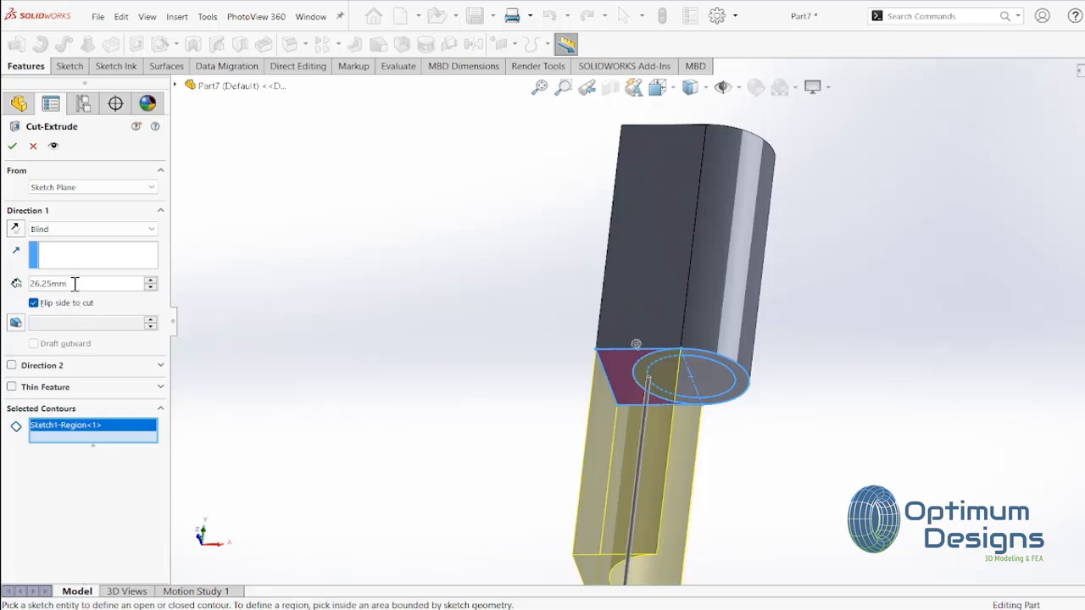
pyautogui.moveTo(75, 284); pyautogui.dragTo(12, 281)
pyautogui.write('3.25')
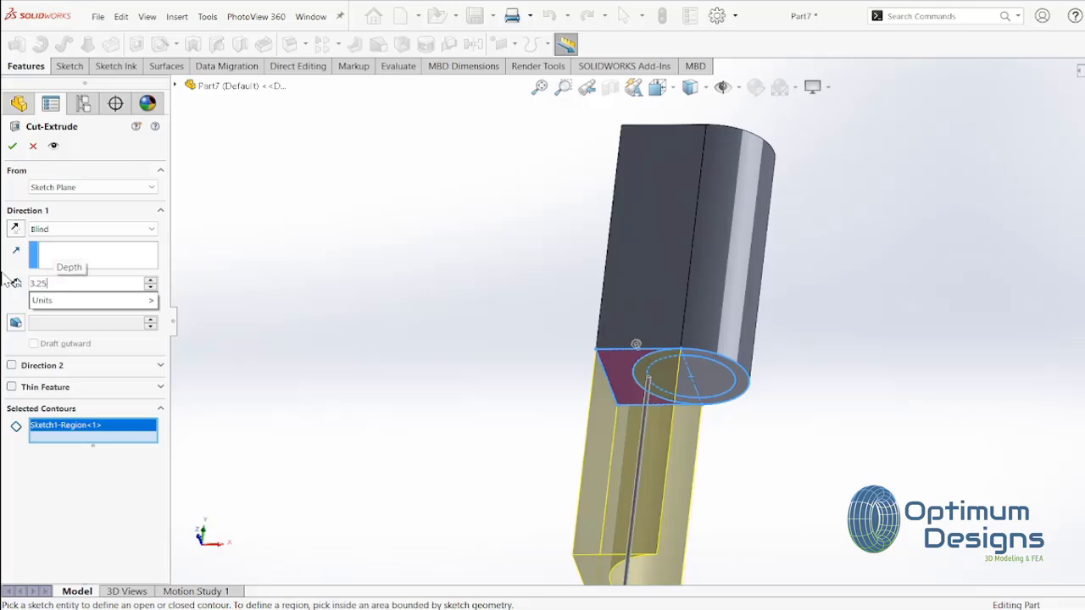
pyautogui.press('Return')
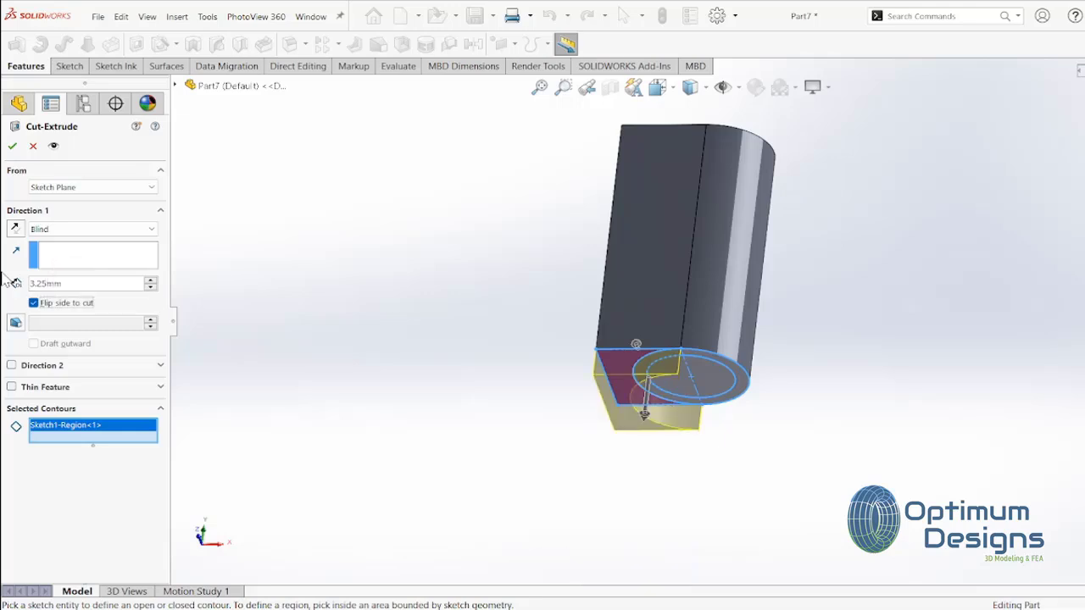
pyautogui.click(15, 231)
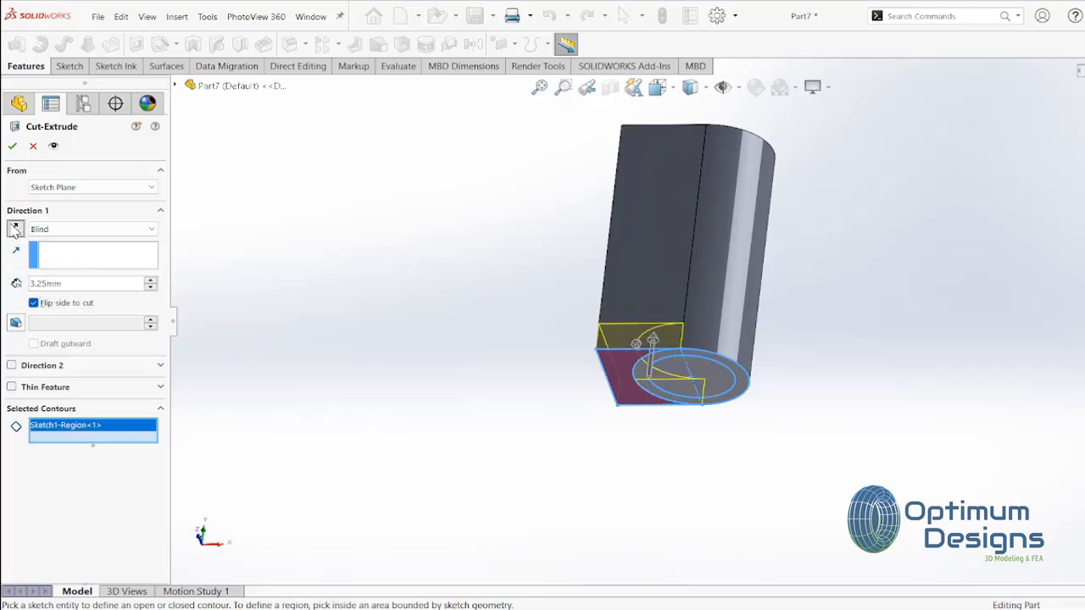
pyautogui.click(12, 146)
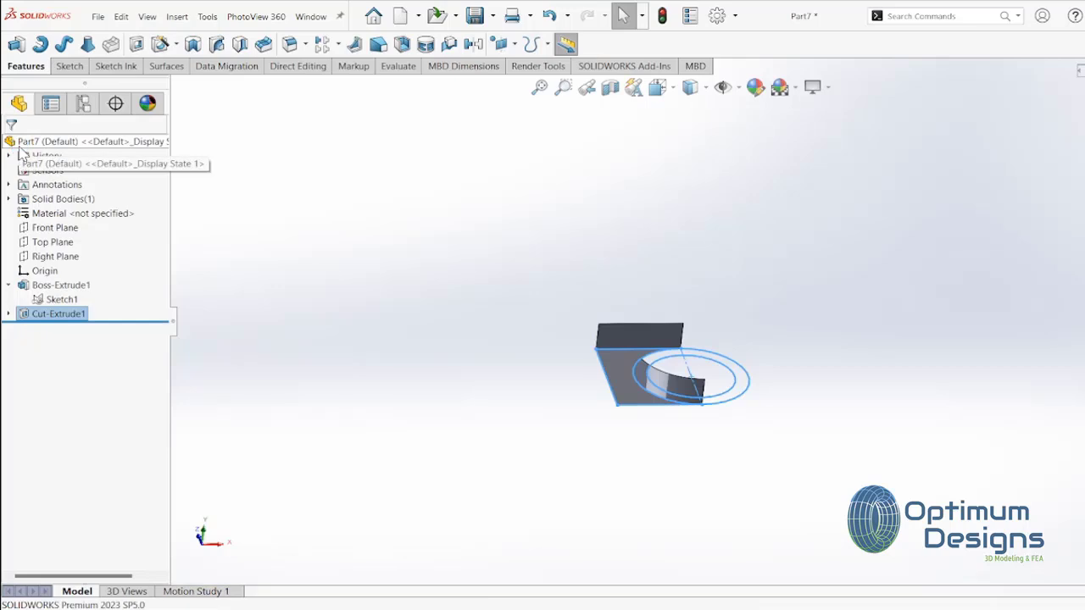
# Roll back and redo the 3.25 mm step cut on the flat-sided region, reversed
pyautogui.moveTo(102, 320); pyautogui.dragTo(102, 307)
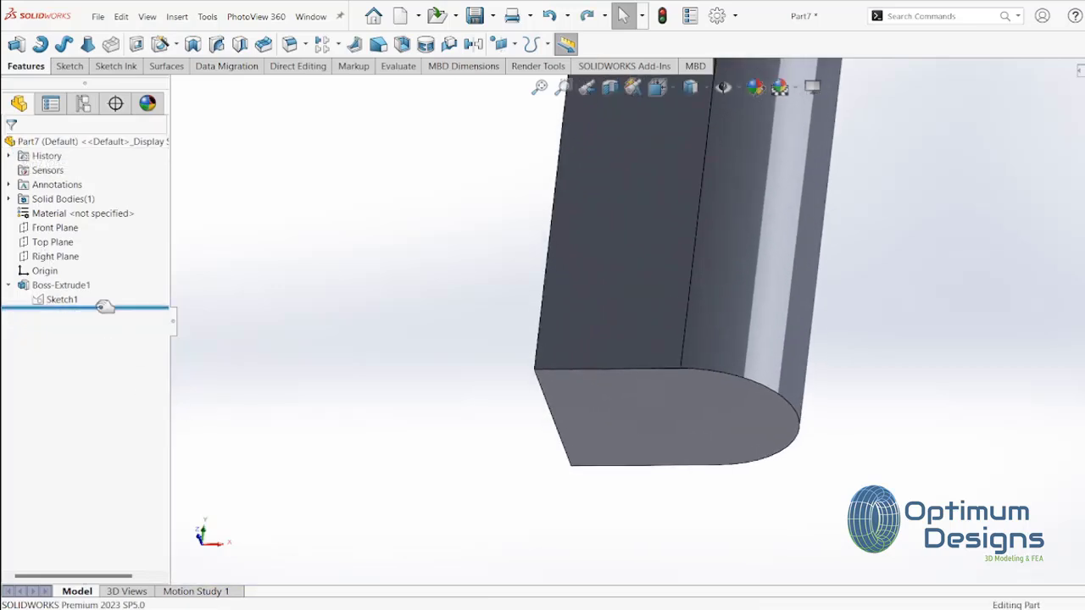
pyautogui.click(146, 48)
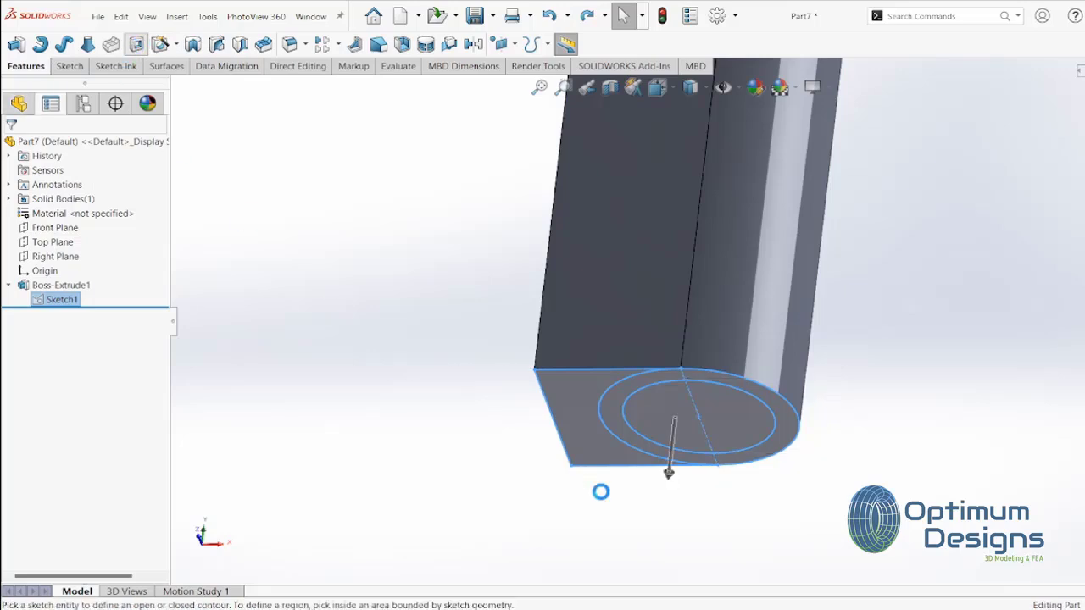
pyautogui.click(577, 425)
pyautogui.click(15, 229)
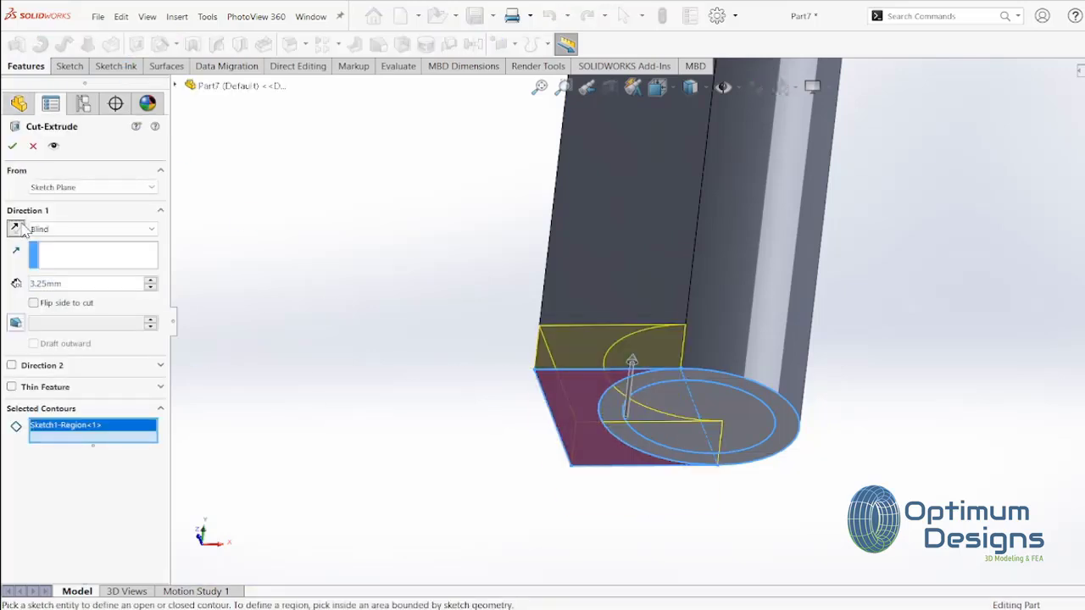
pyautogui.click(13, 146)
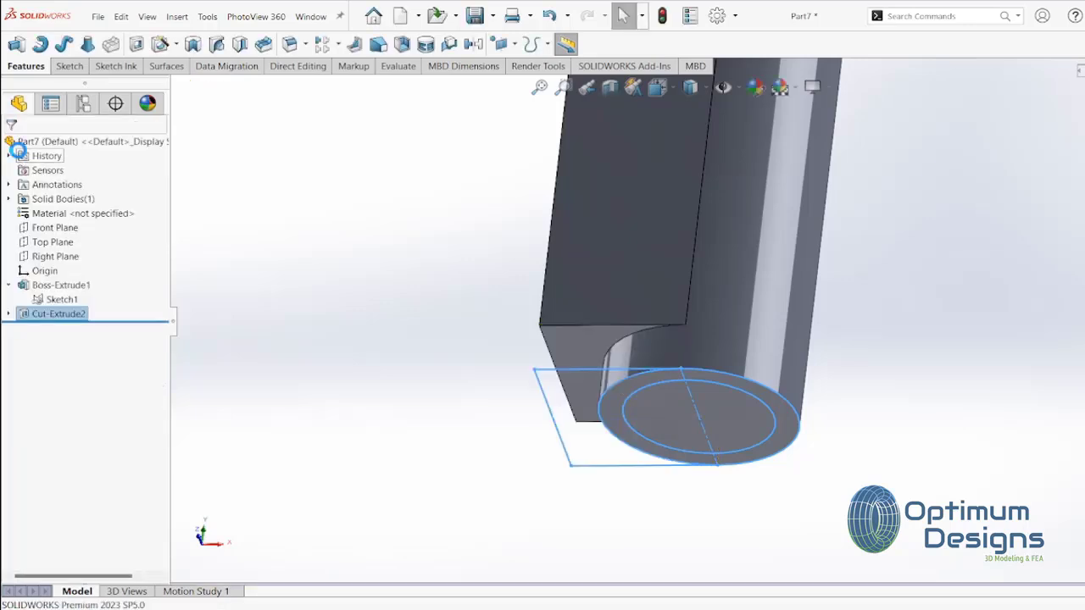
# Cut the inner circle contour 26.25 mm deep, reversed into the part
pyautogui.click(689, 409)
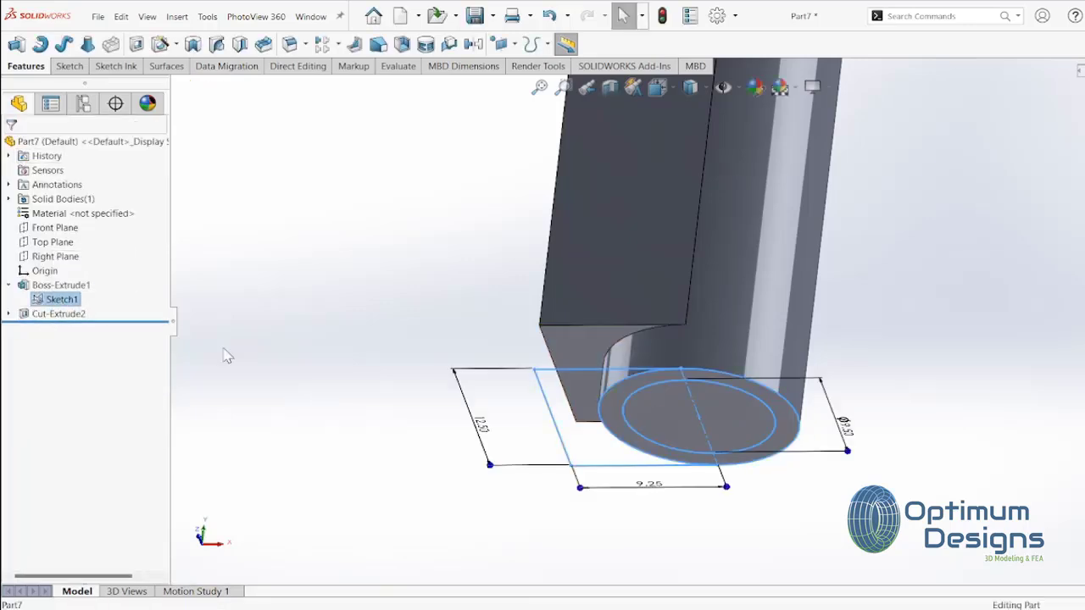
pyautogui.keyDown('ctrl'); pyautogui.click(695, 411); pyautogui.keyUp('ctrl')
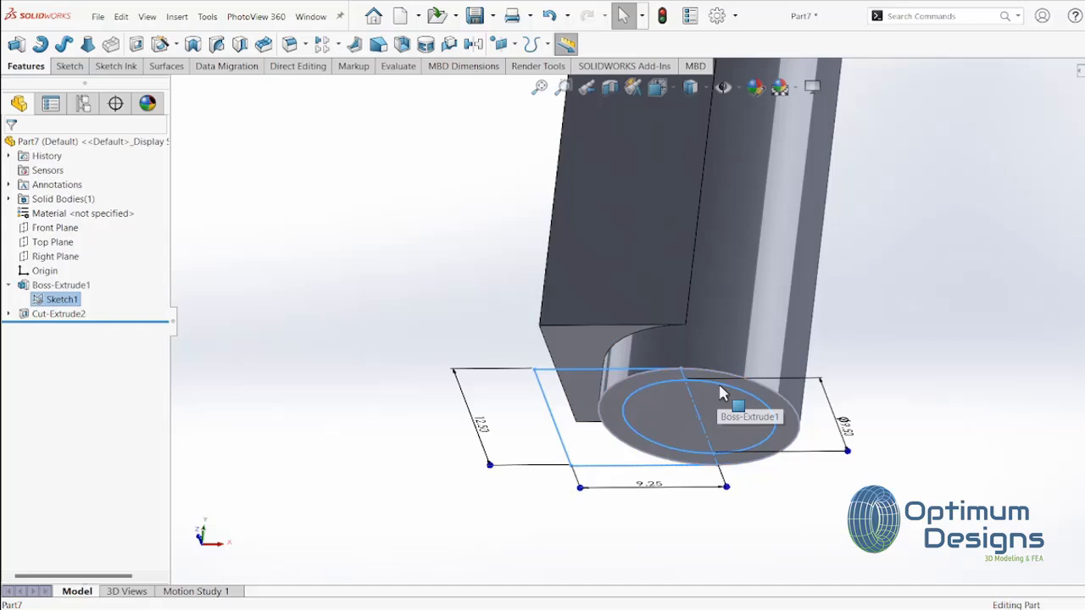
pyautogui.click(136, 45)
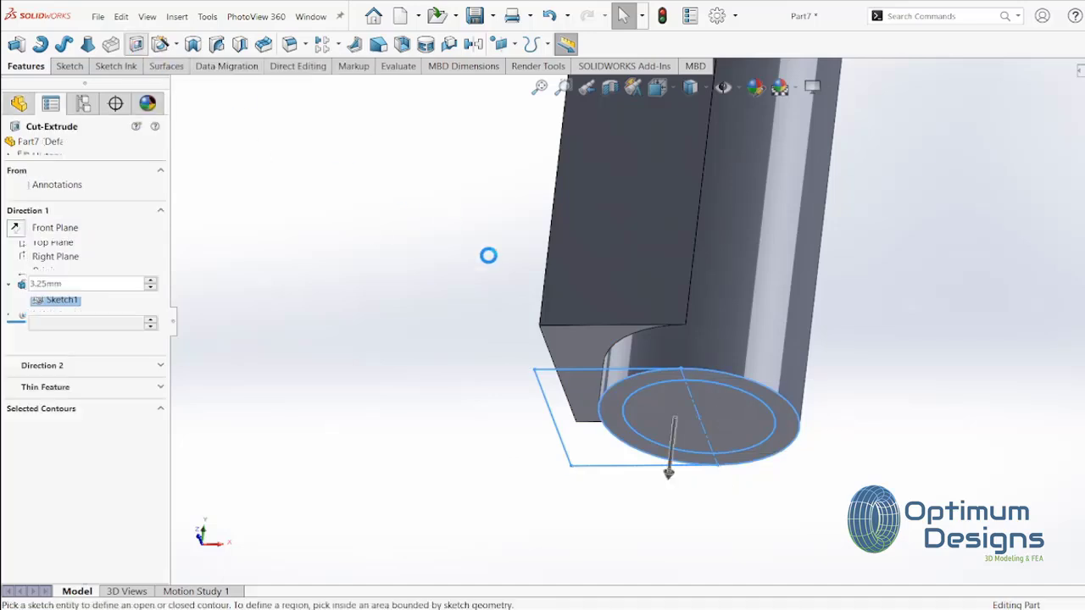
pyautogui.click(746, 402)
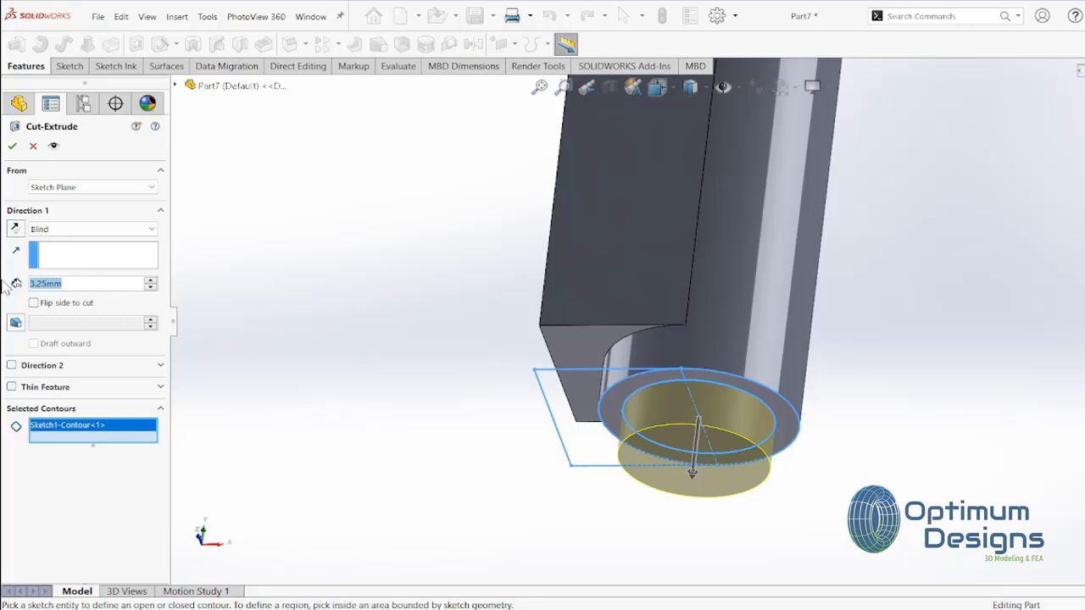
pyautogui.write('26')
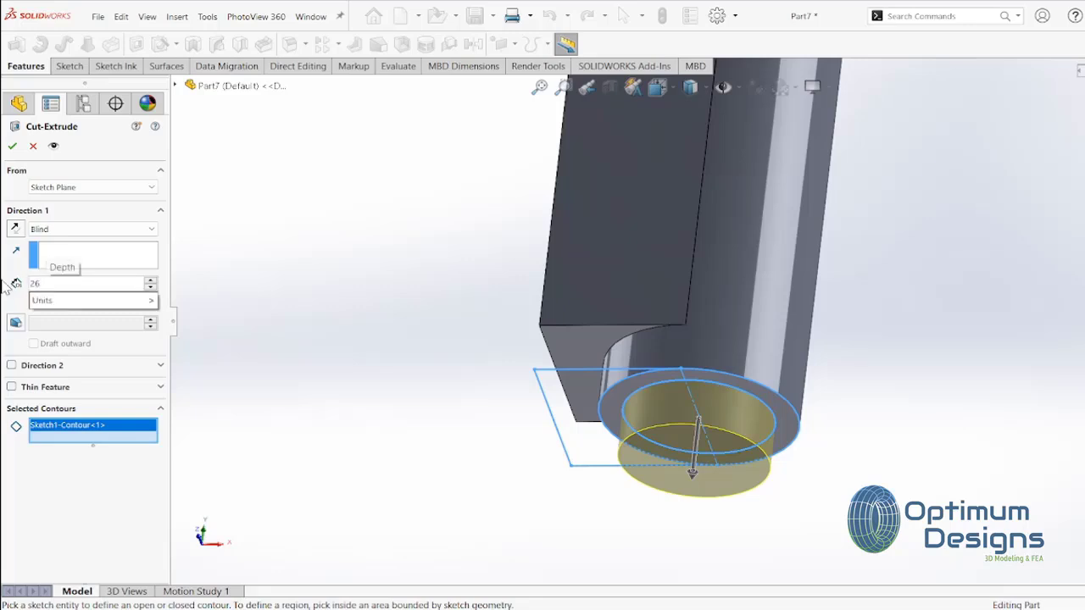
pyautogui.write('.25')
pyautogui.press('Return')
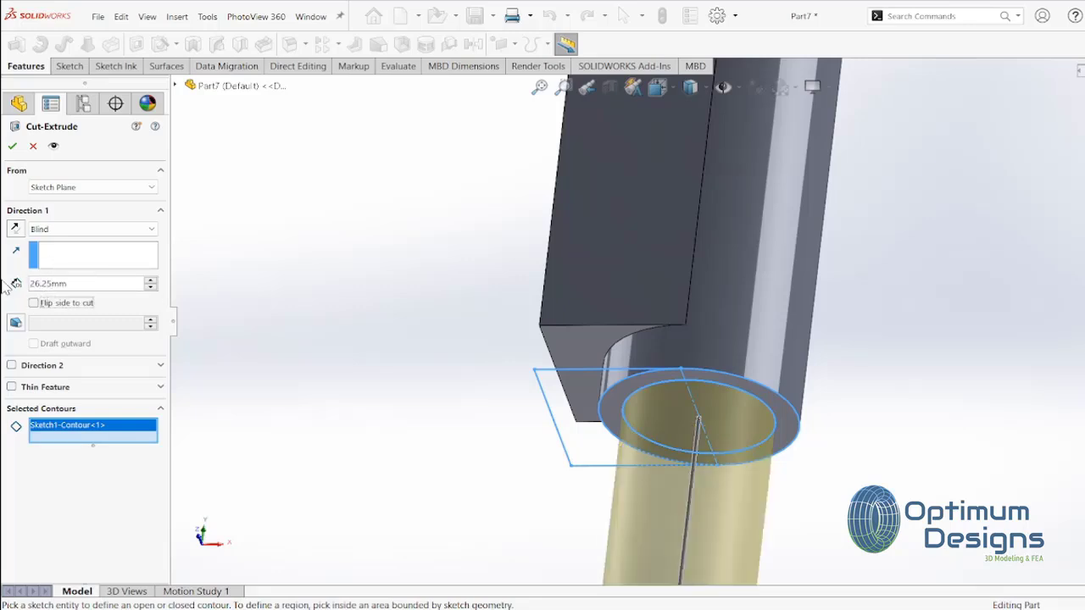
pyautogui.click(15, 228)
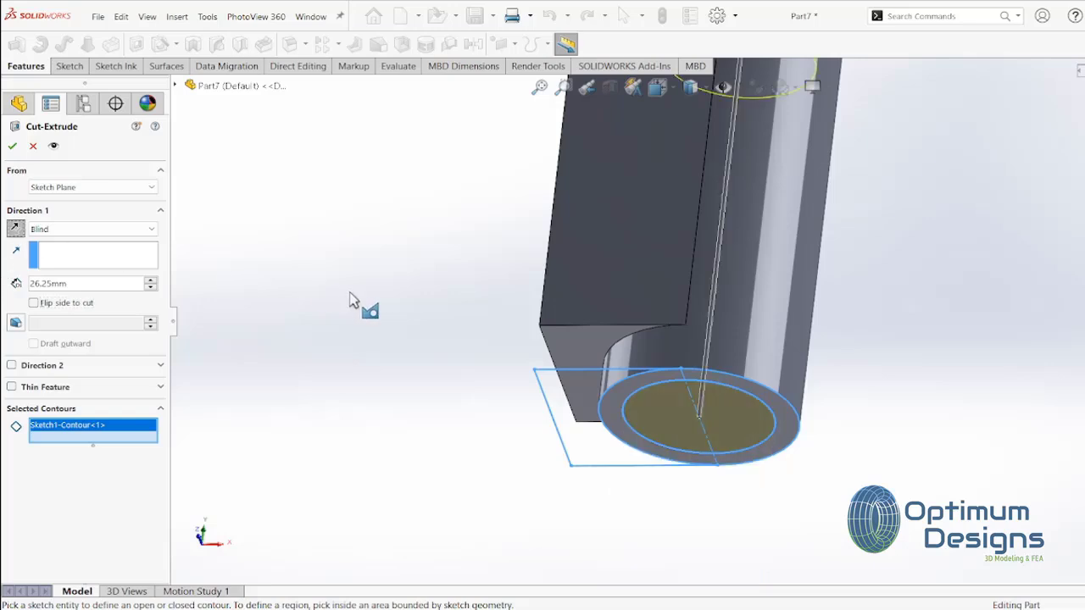
pyautogui.click(12, 146)
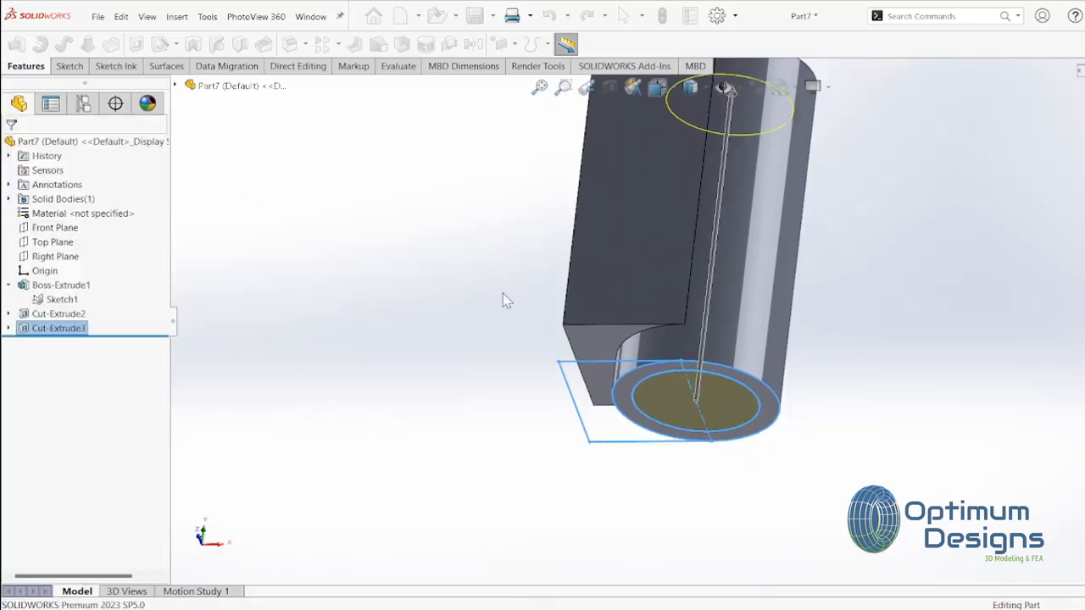
# Start a new sketch on the flat side face, viewed normal to it
pyautogui.moveTo(714, 288); pyautogui.dragTo(671, 265, button='middle')
pyautogui.rightClick(670, 265)
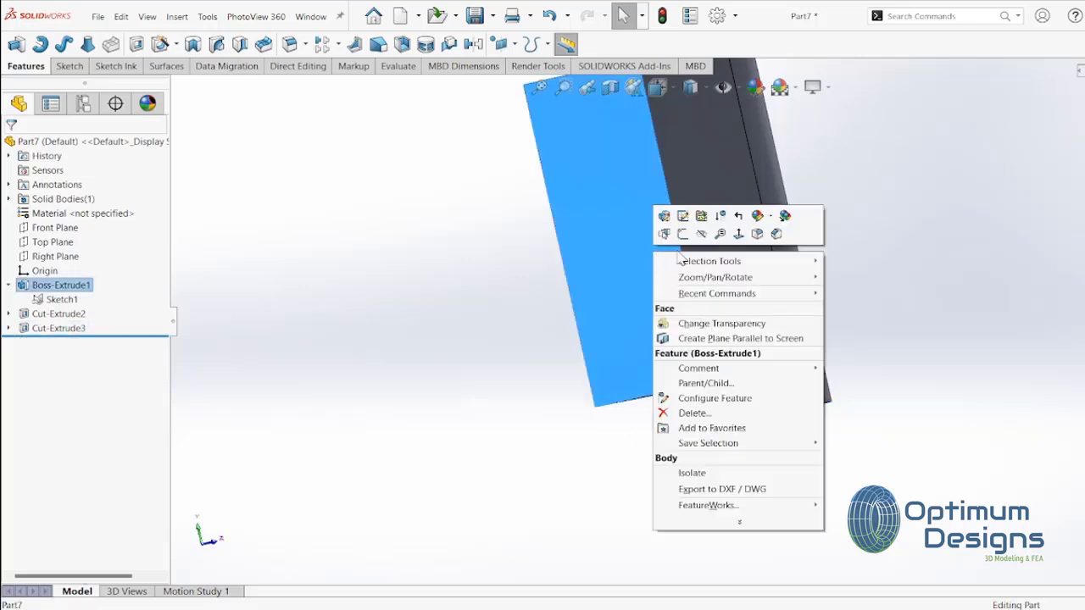
pyautogui.click(735, 237)
pyautogui.rightClick(696, 261)
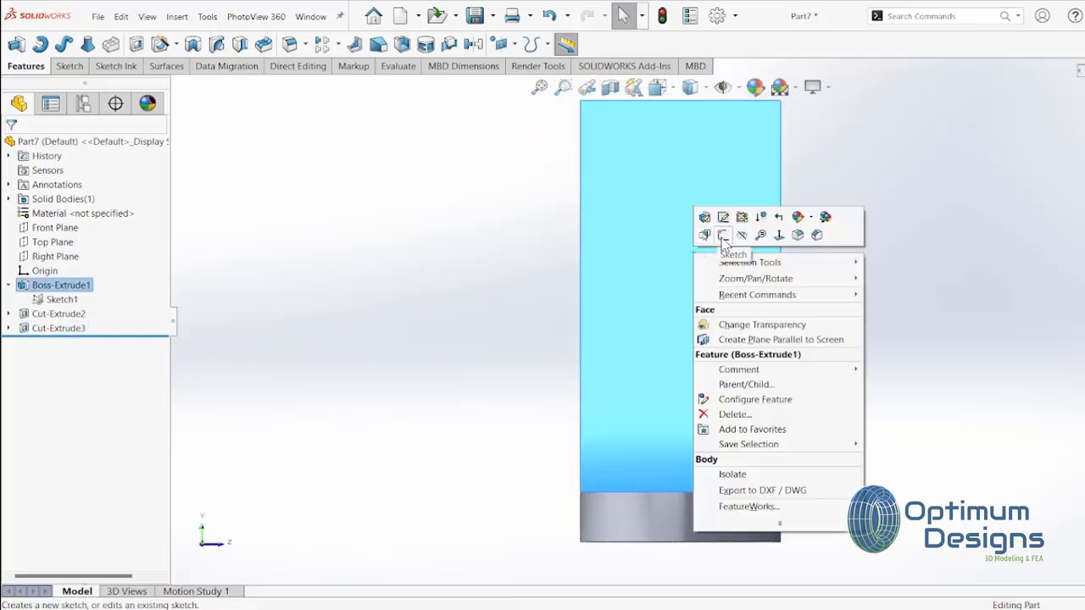
pyautogui.click(723, 235)
# Draw a vertical centerline from the top edge midpoint to the bottom edge
pyautogui.click(101, 44)
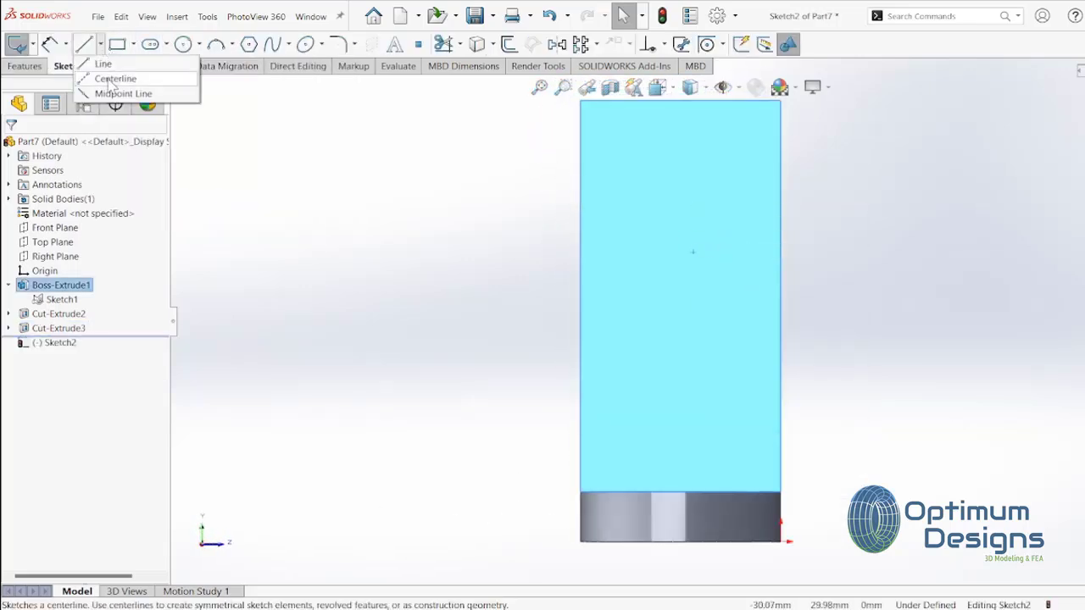
pyautogui.click(115, 78)
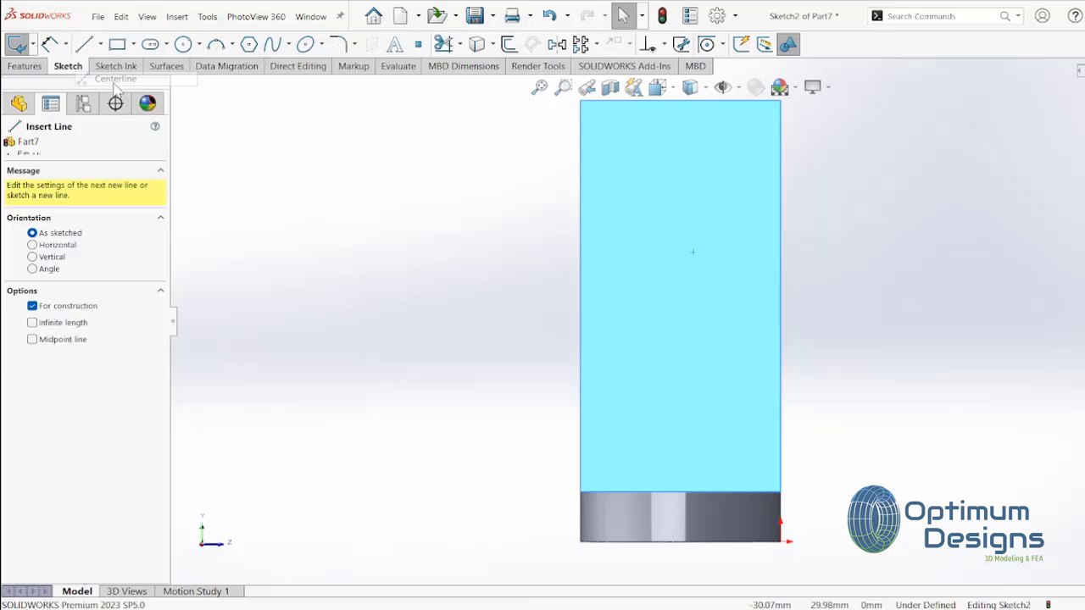
pyautogui.click(680, 102)
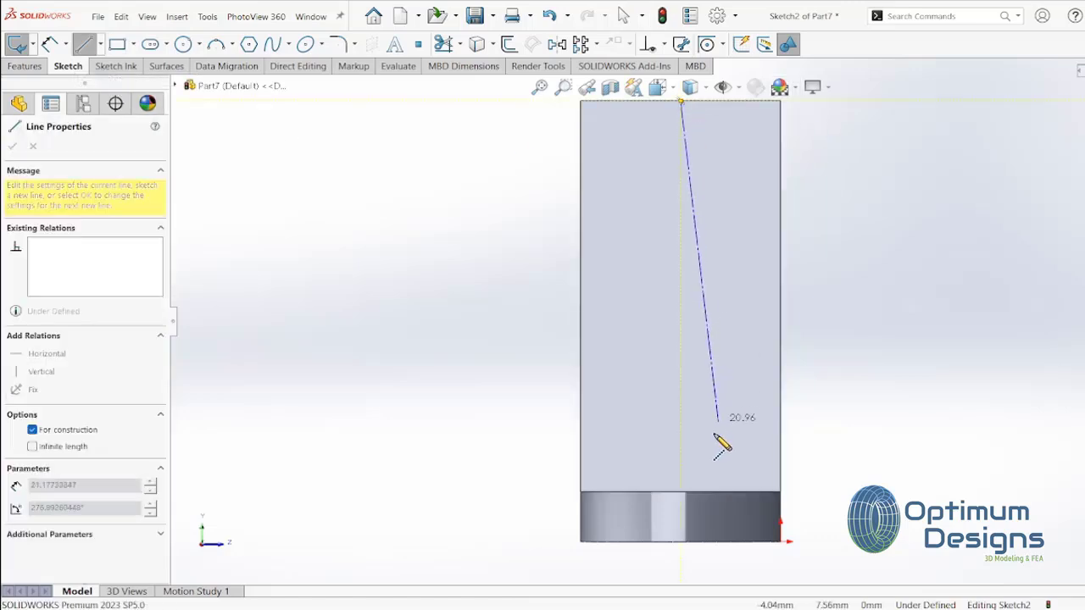
pyautogui.click(688, 494)
pyautogui.press('Escape')
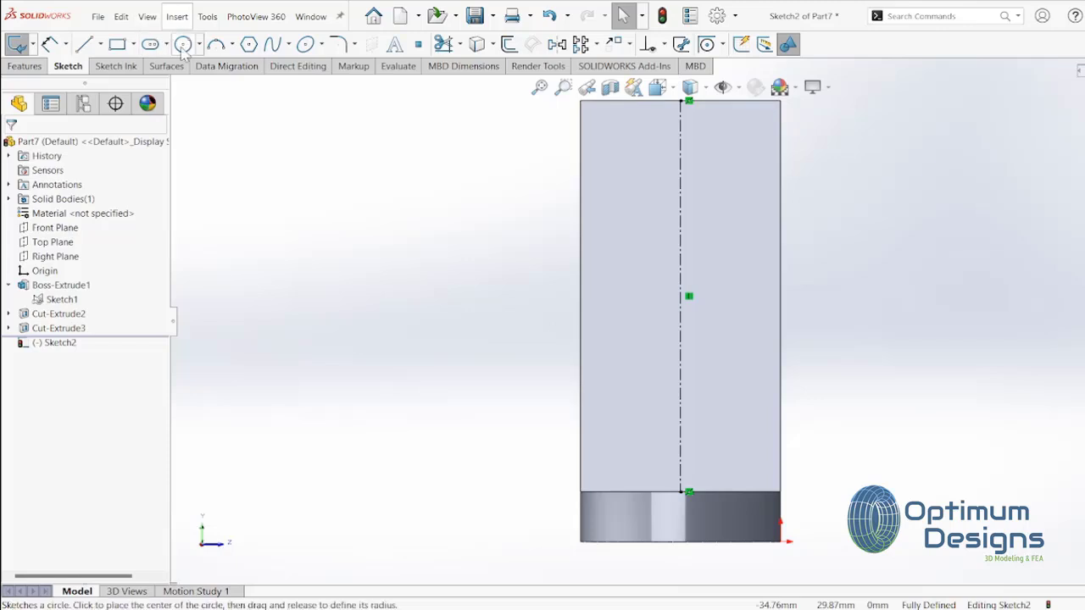
# Draw a large circle to the top edge, two concentric inner circles, and a small circle near the top
pyautogui.click(182, 44)
pyautogui.click(679, 296)
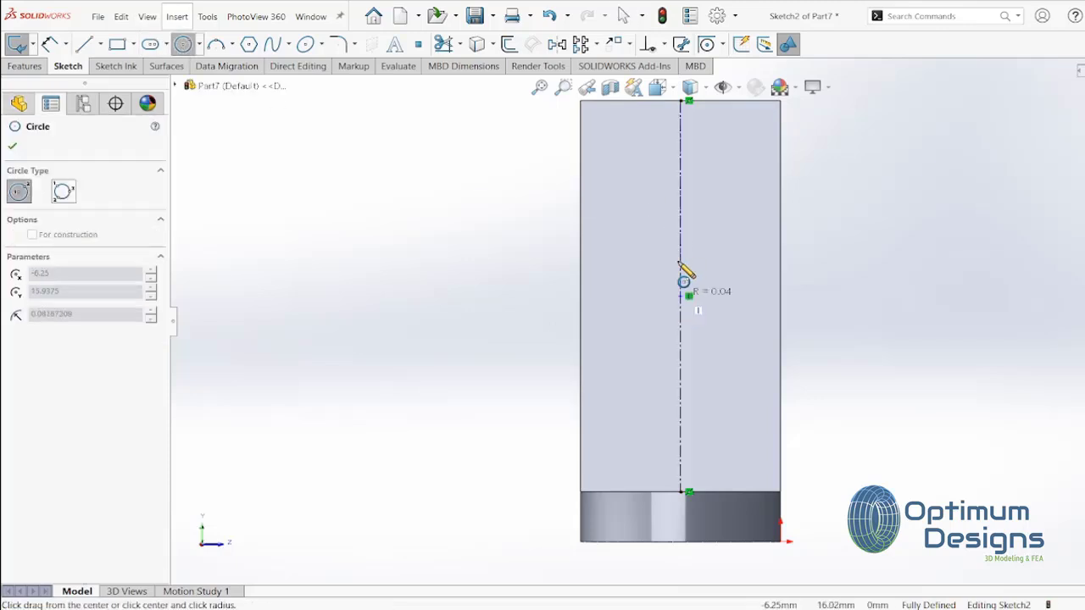
pyautogui.click(680, 104)
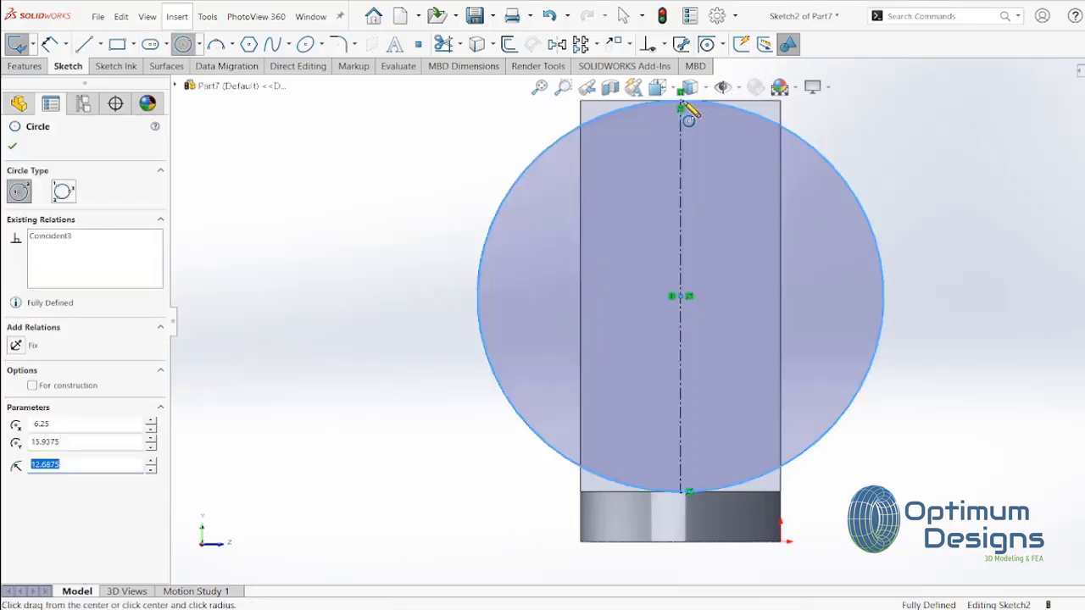
pyautogui.click(684, 305)
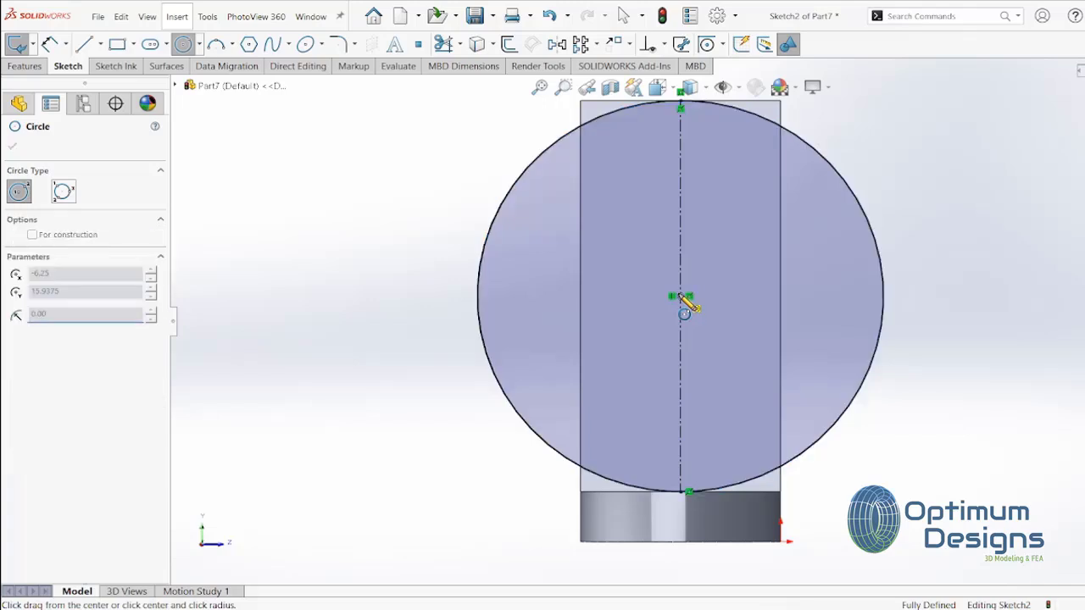
pyautogui.click(731, 297)
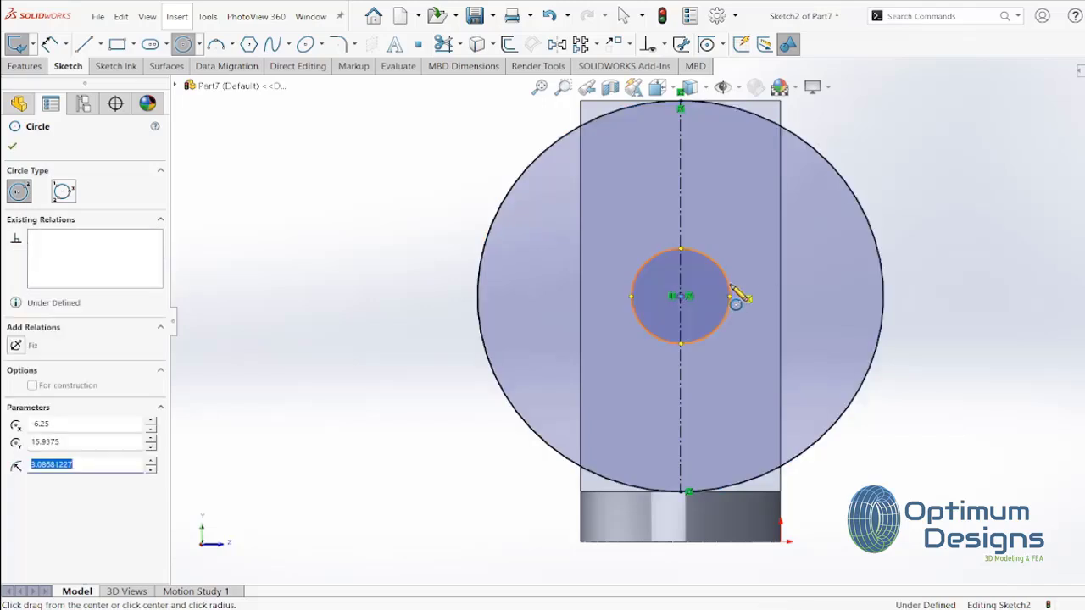
pyautogui.click(680, 295)
pyautogui.click(750, 257)
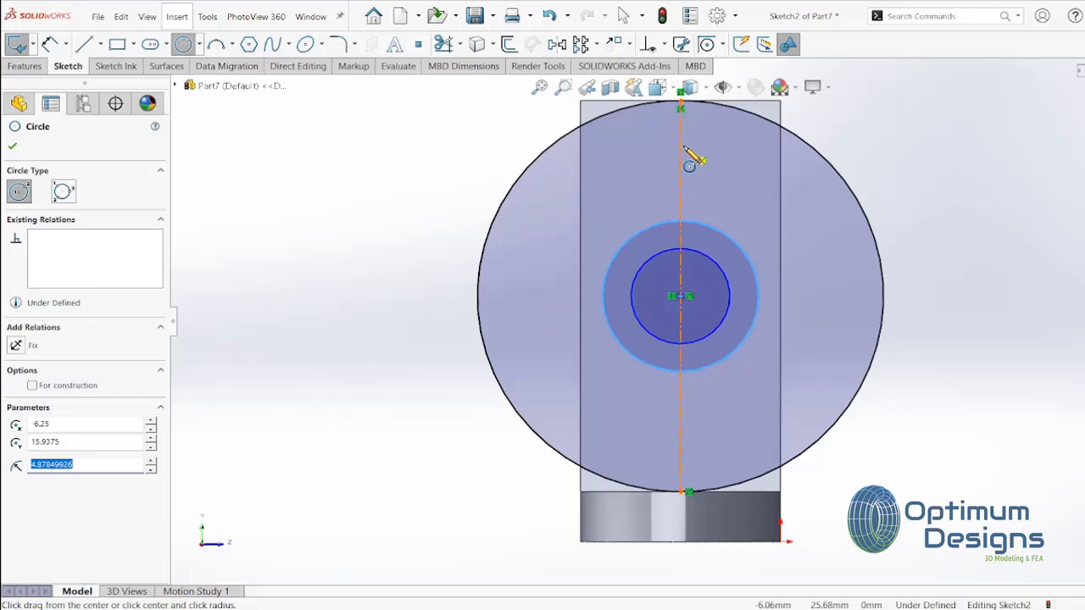
pyautogui.click(680, 146)
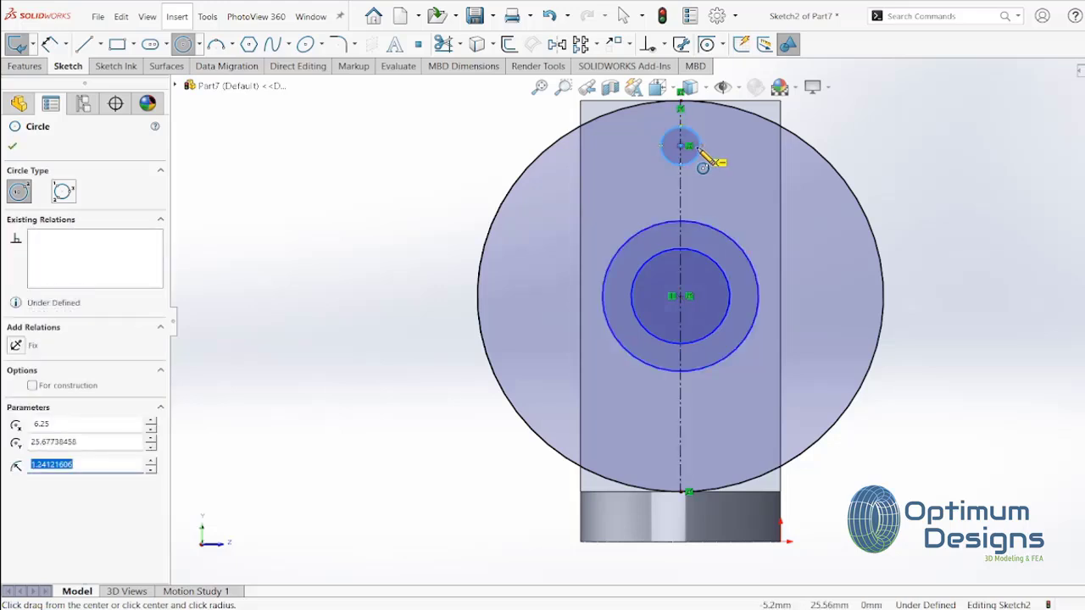
pyautogui.click(700, 150)
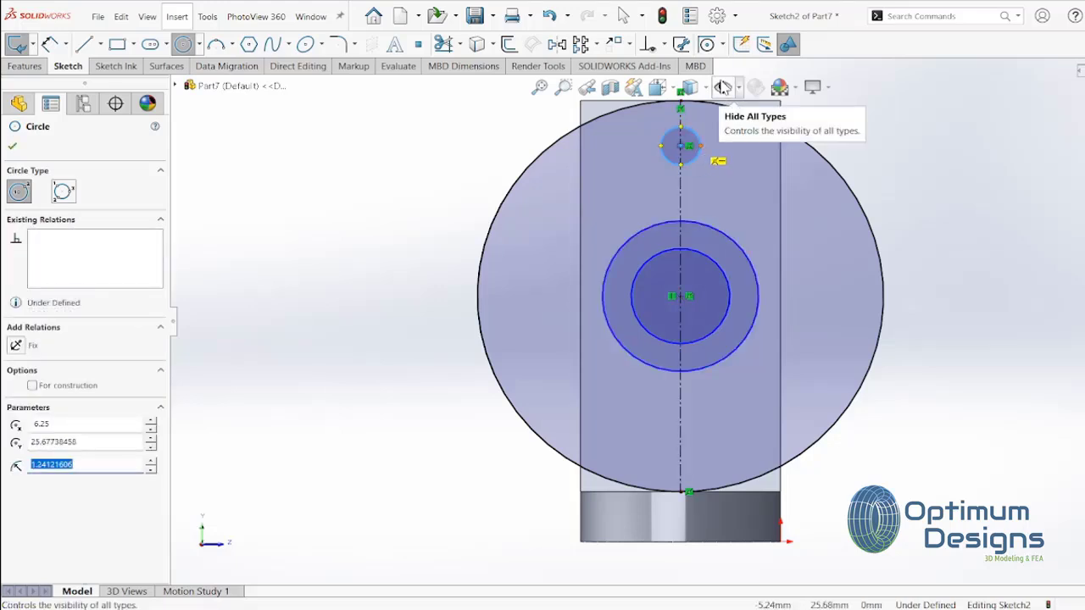
# Dimension the concentric circles to Ø10.0 and Ø4.2 mm
pyautogui.click(49, 44)
pyautogui.click(734, 242)
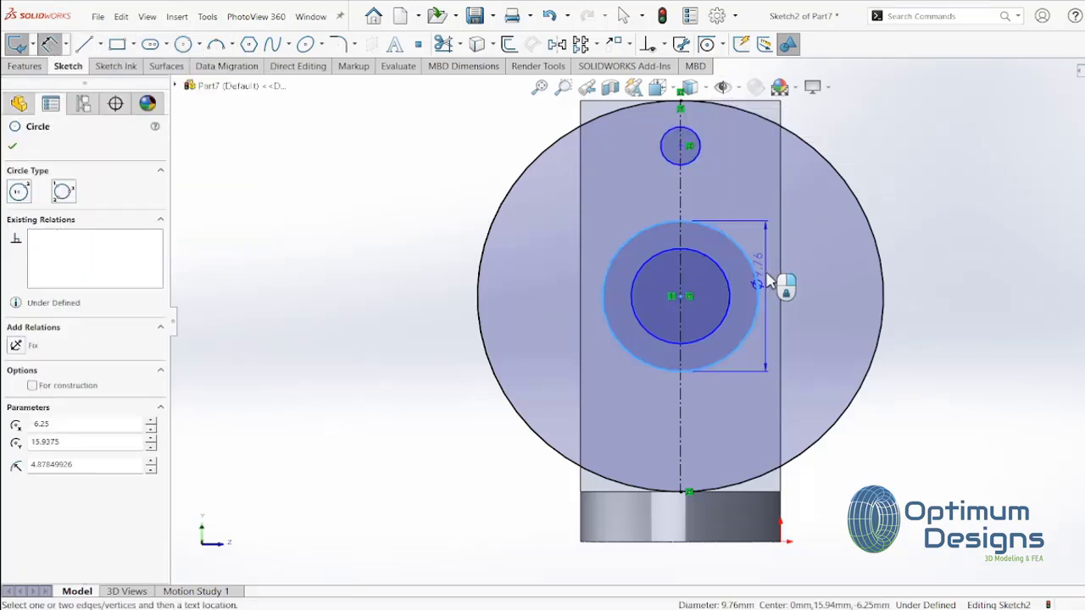
pyautogui.click(933, 292)
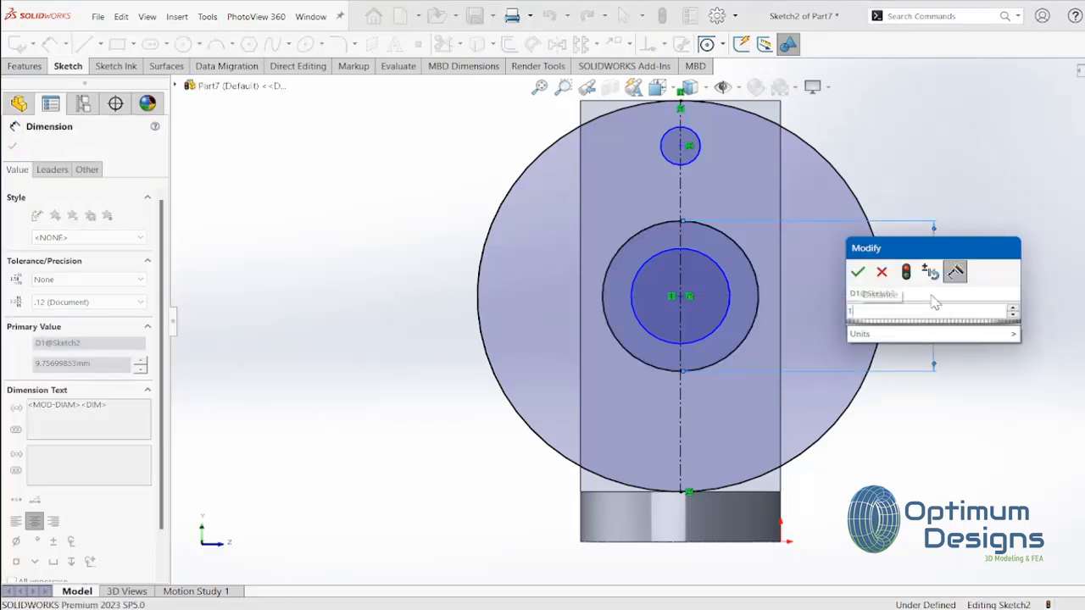
pyautogui.write('10.0')
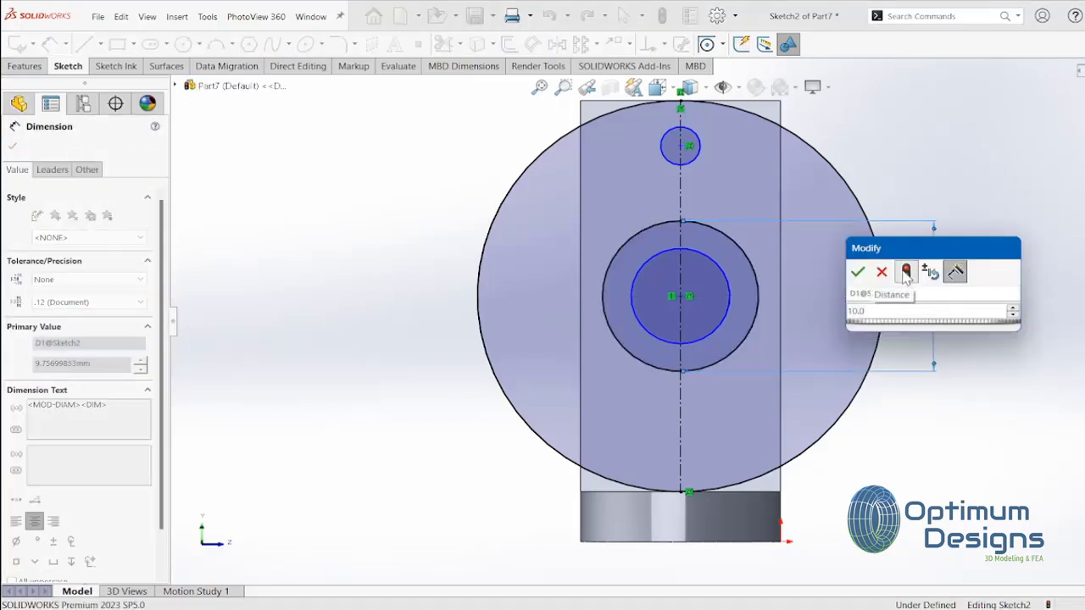
pyautogui.click(857, 271)
pyautogui.click(725, 281)
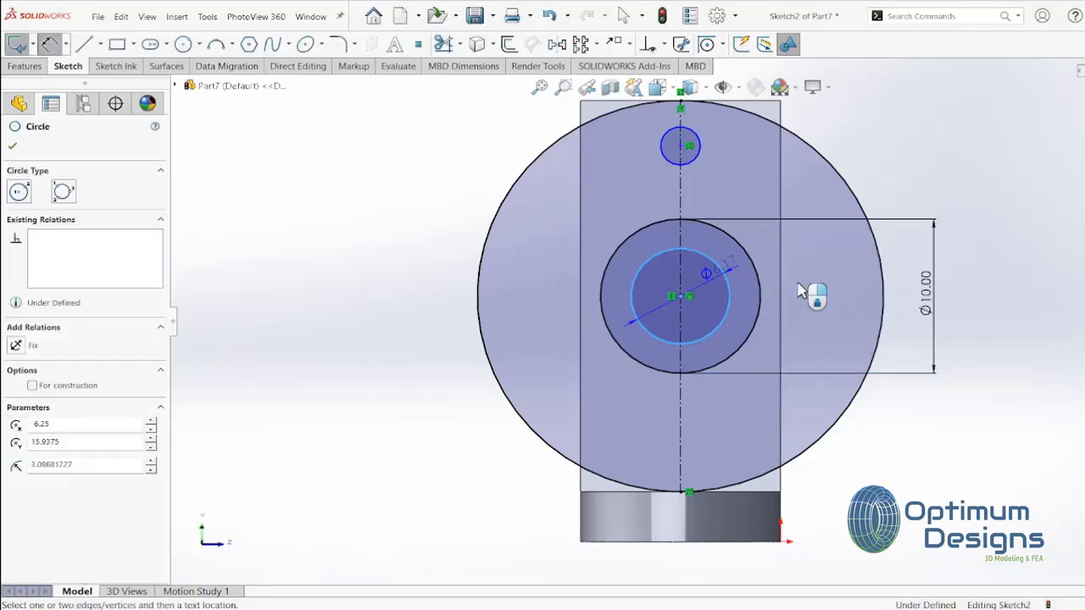
pyautogui.click(907, 302)
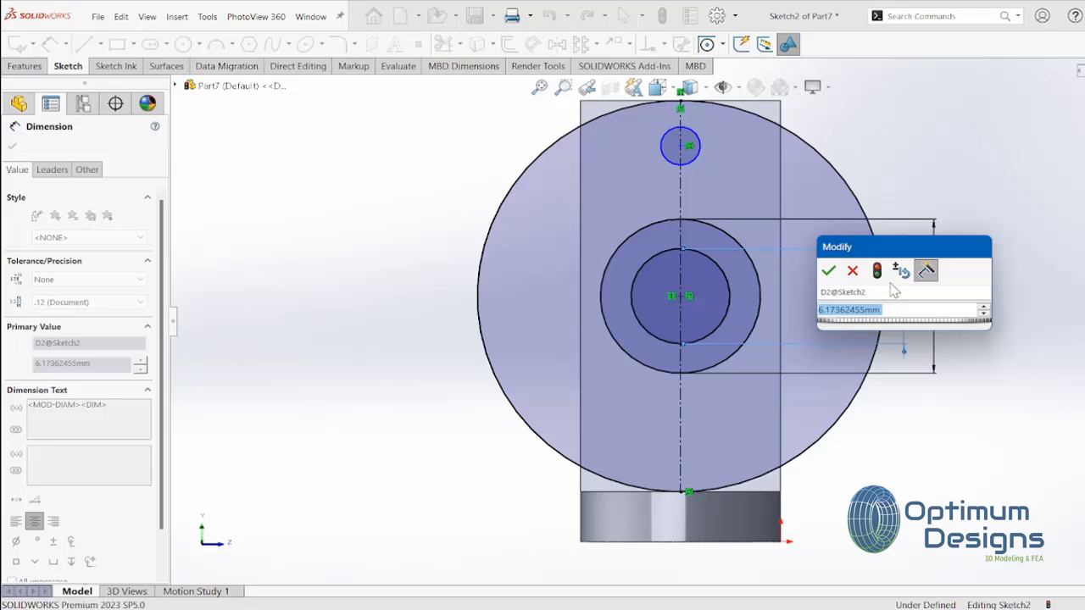
pyautogui.write('4.2')
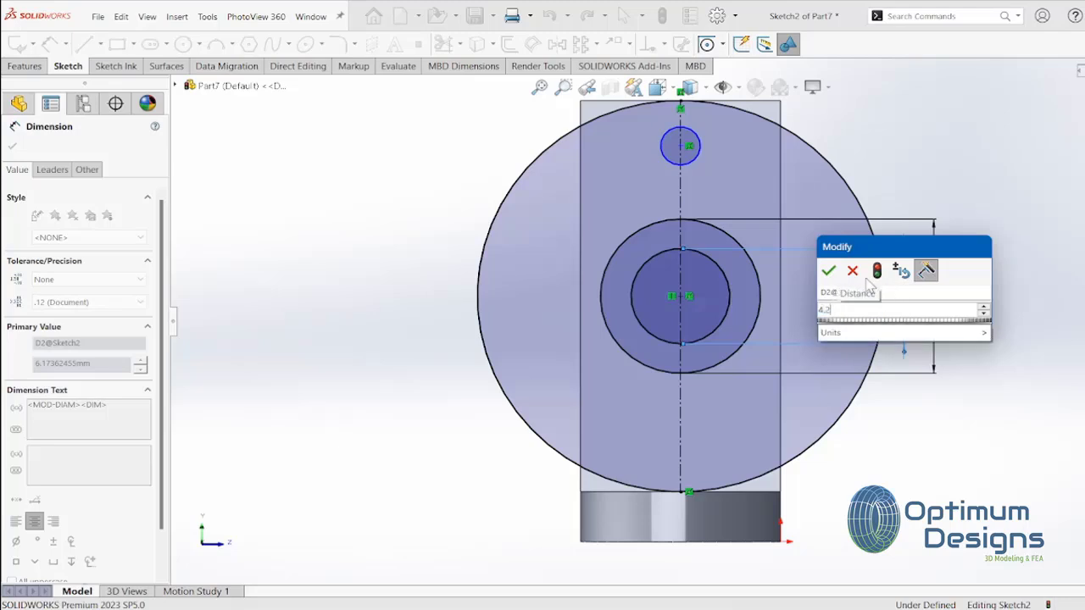
pyautogui.click(828, 270)
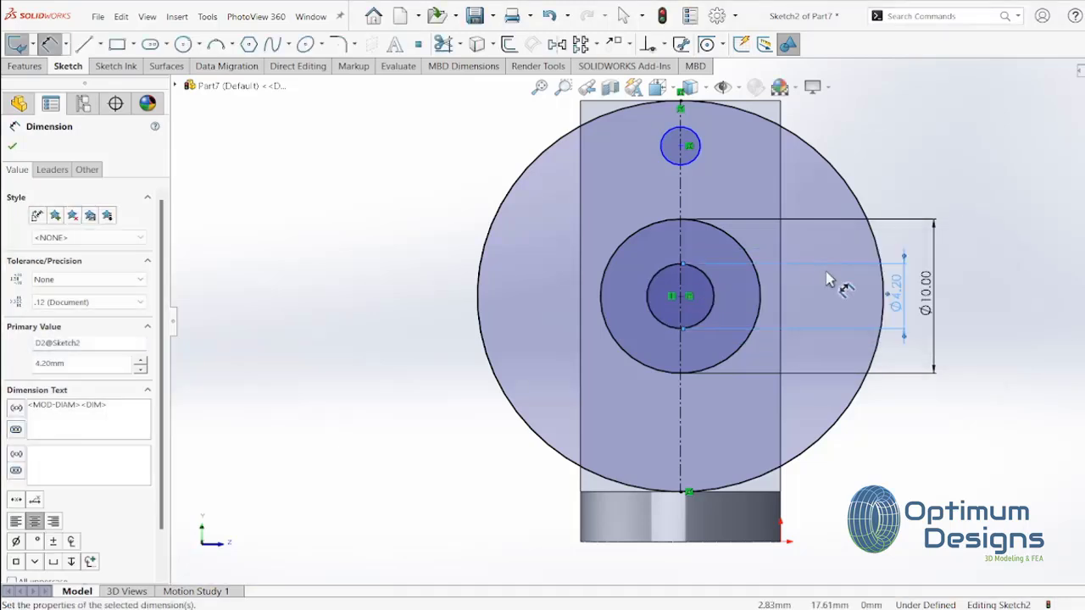
# Dimension the small top circle to Ø1.5 mm and finish dimensioning
pyautogui.click(702, 152)
pyautogui.click(904, 159)
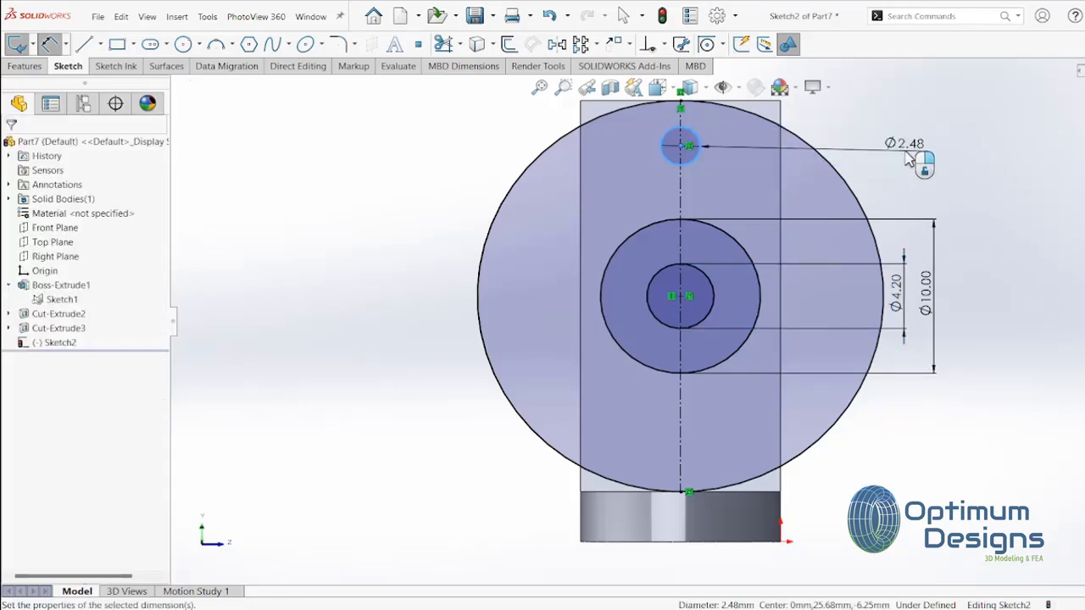
pyautogui.write('1.5')
pyautogui.press('Return')
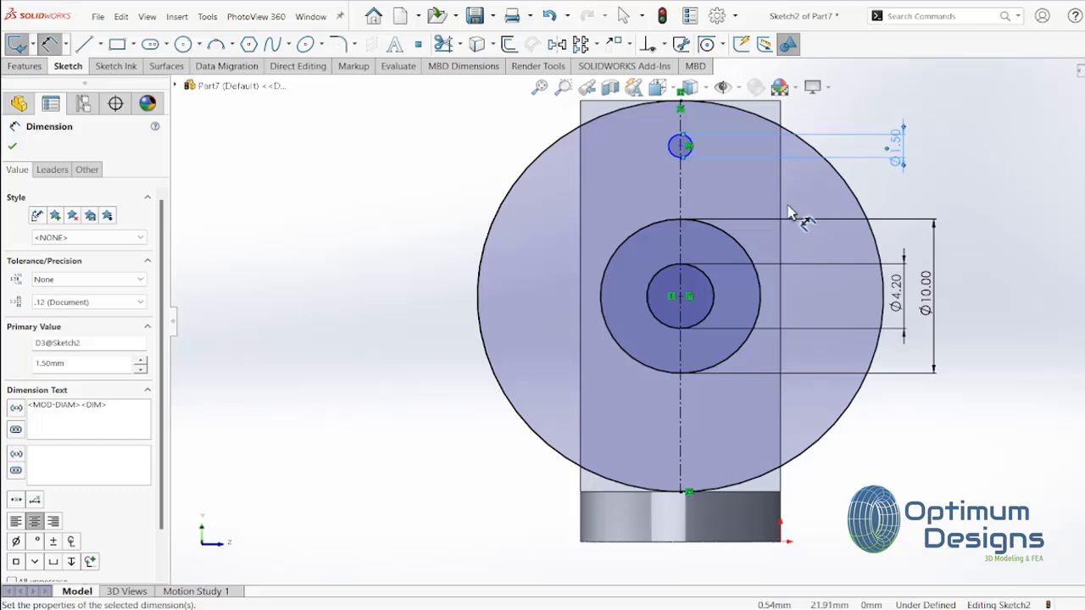
pyautogui.click(12, 146)
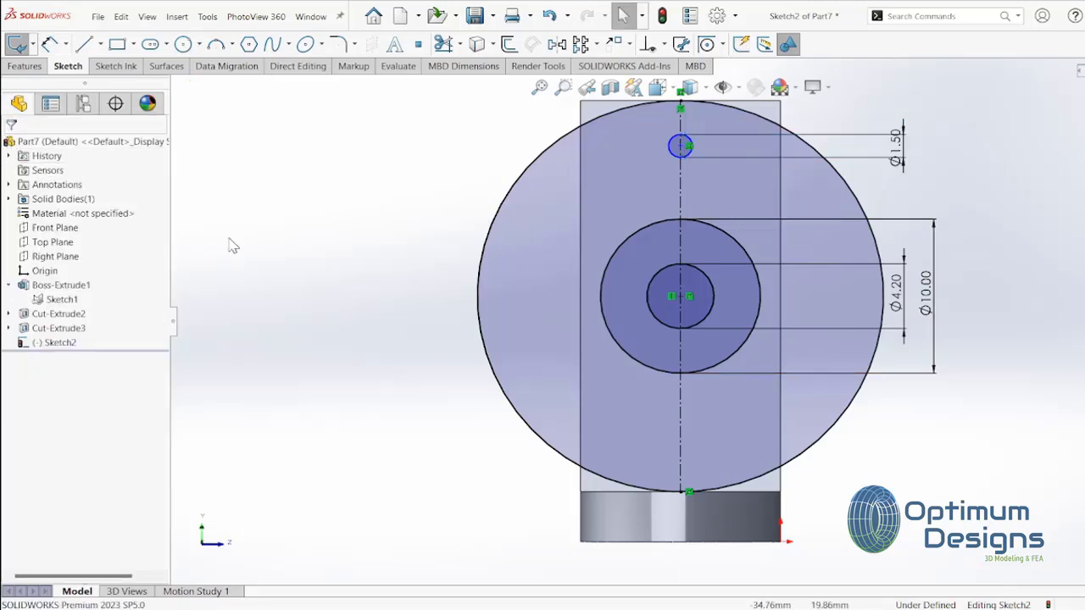
pyautogui.moveTo(475, 291)
pyautogui.mouseDown(button='middle')
pyautogui.moveTo(424, 226)
pyautogui.moveTo(411, 327)
pyautogui.moveTo(424, 328)
pyautogui.moveTo(424, 341)
pyautogui.mouseUp(button='middle')
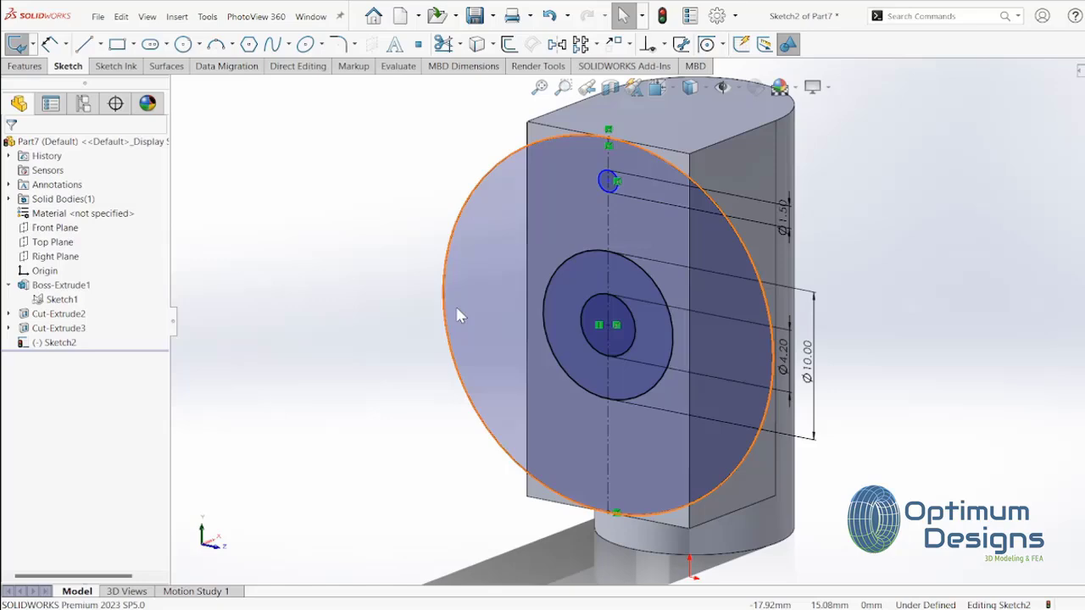
# Extrude-cut the central Ø4.20 circle regions Up To Next to form the side hole
pyautogui.click(25, 66)
pyautogui.click(136, 44)
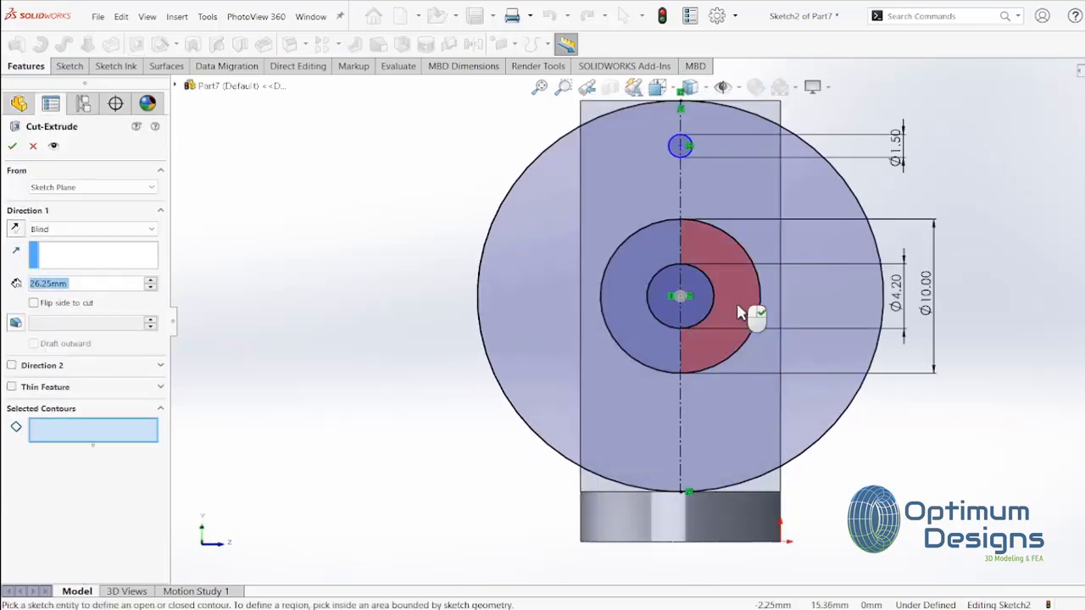
pyautogui.click(703, 313)
pyautogui.click(683, 307)
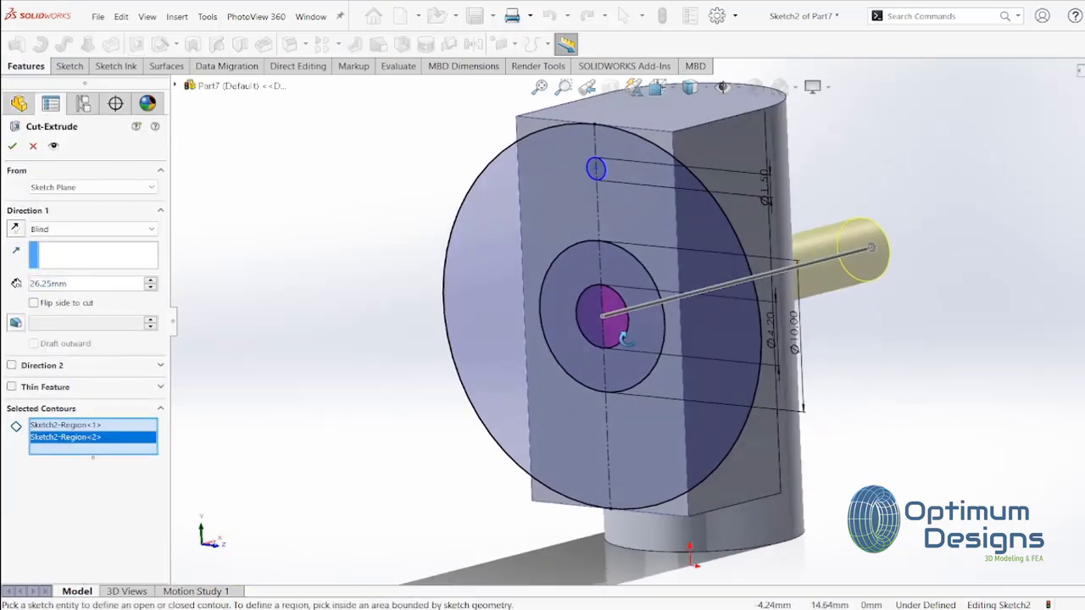
pyautogui.click(102, 229)
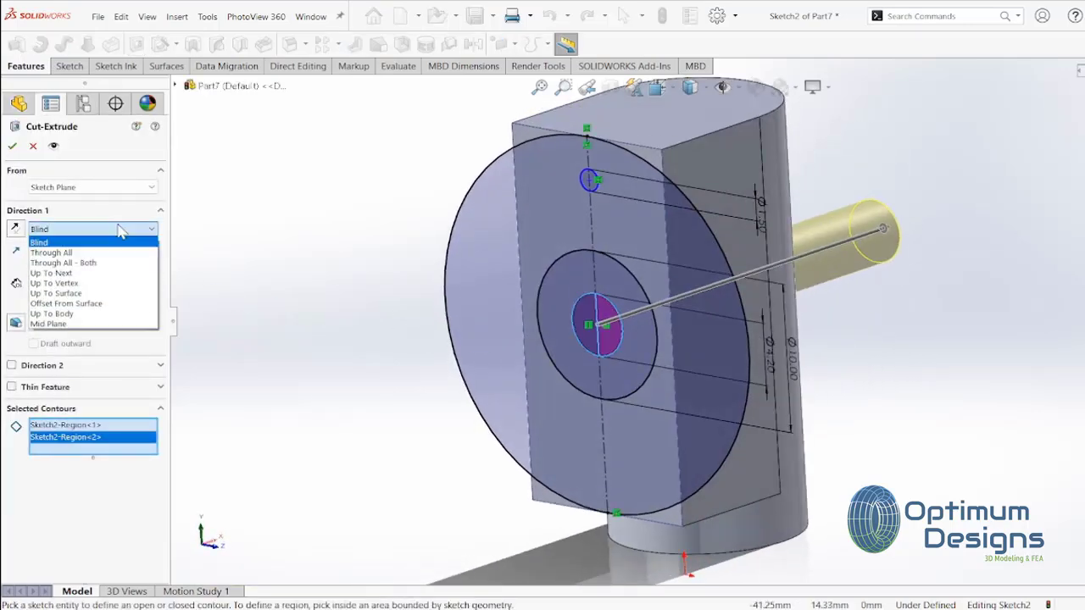
pyautogui.click(76, 272)
pyautogui.click(12, 146)
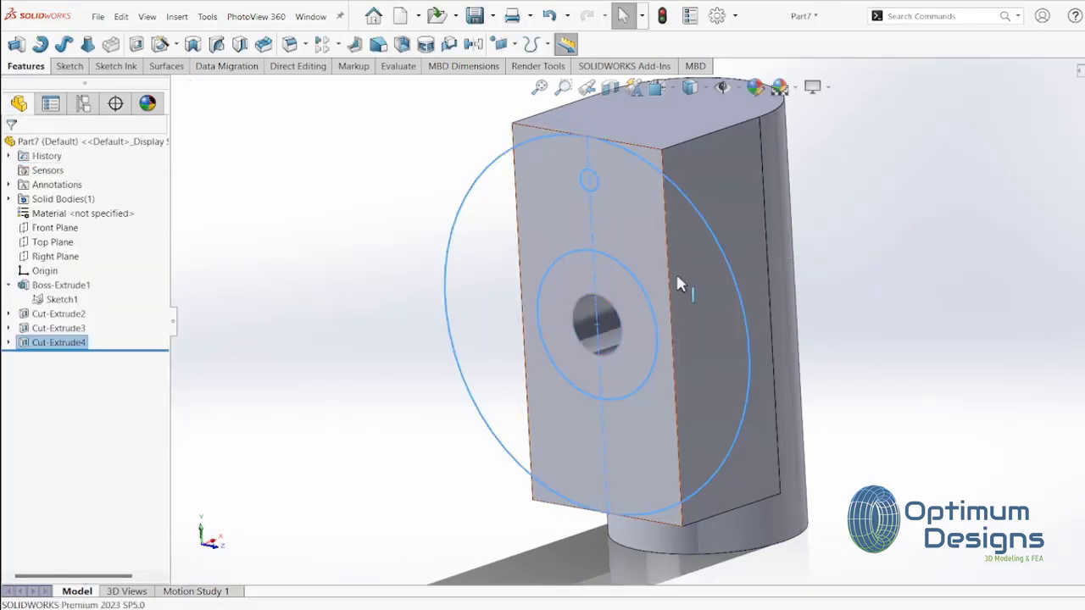
pyautogui.click(145, 48)
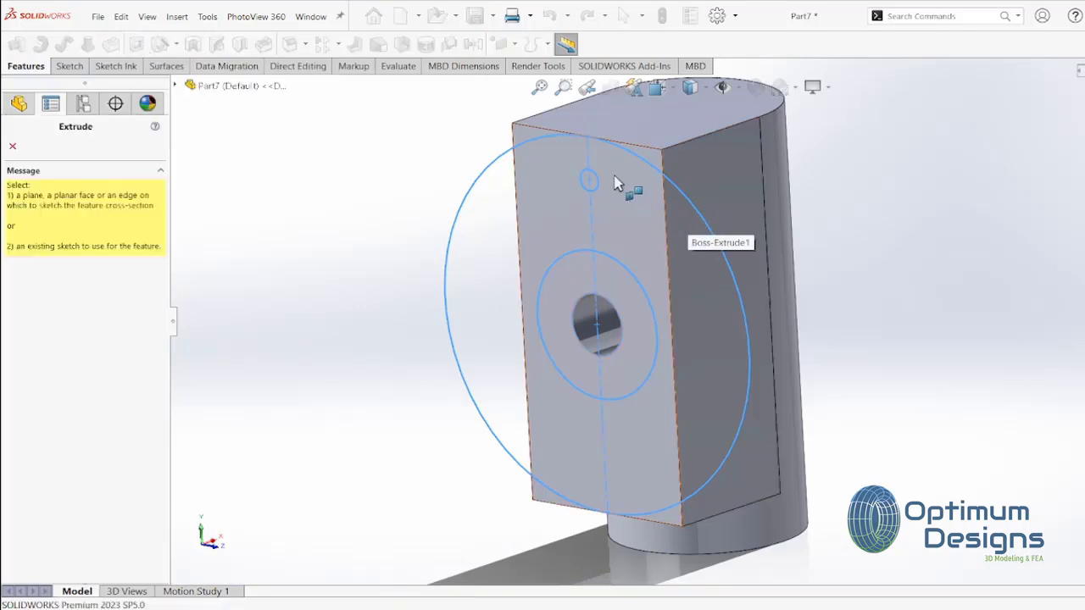
pyautogui.click(12, 146)
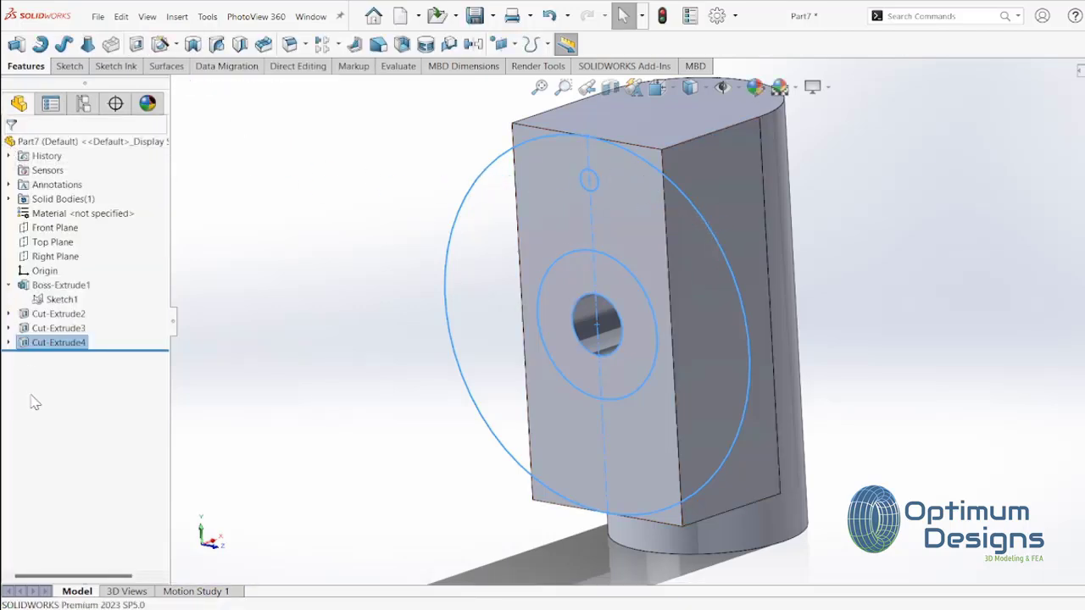
# Reuse Sketch2 for a 0.25 mm blind flipped cut outside the large outer circle
pyautogui.click(10, 343)
pyautogui.click(68, 357)
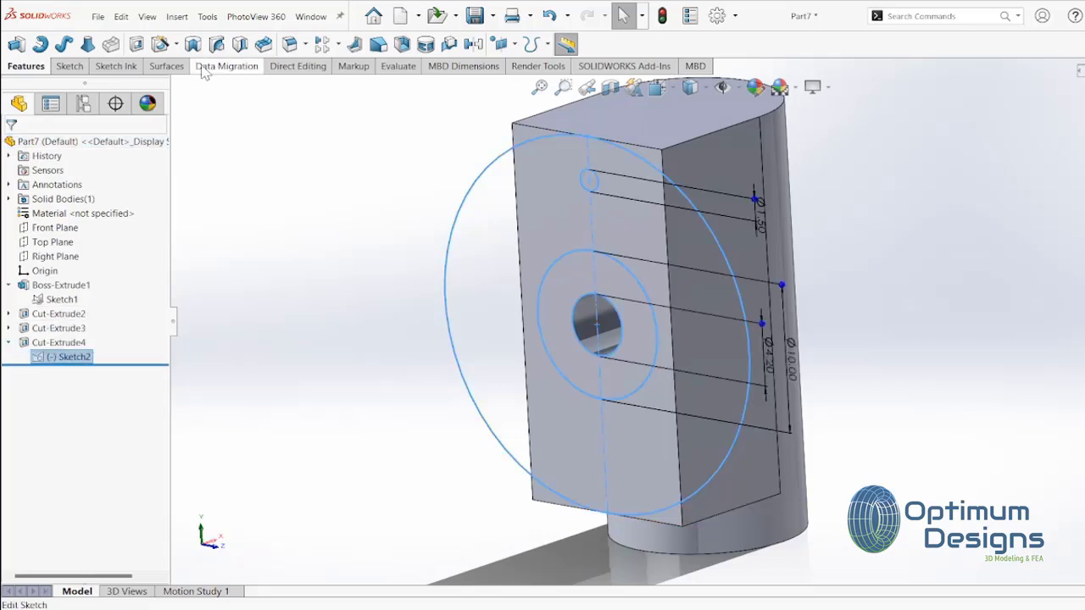
pyautogui.click(135, 45)
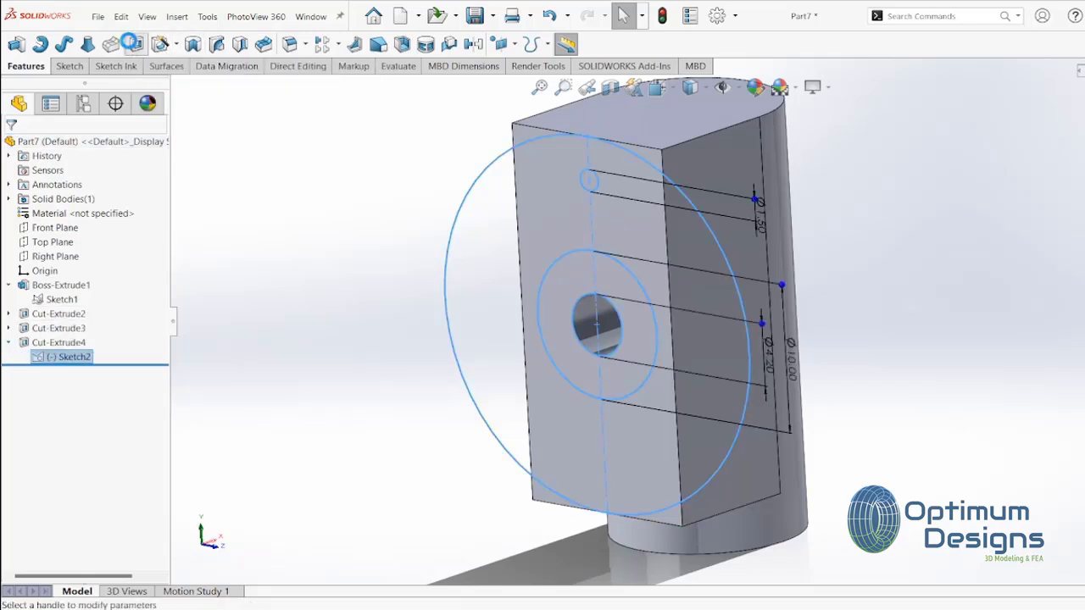
pyautogui.click(498, 167)
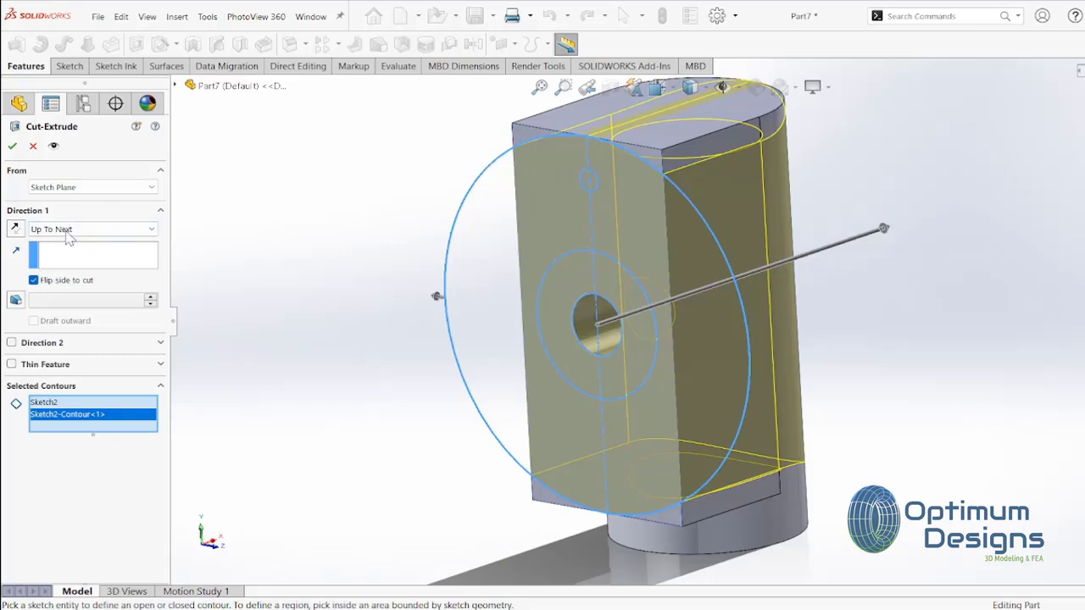
pyautogui.click(85, 230)
pyautogui.click(85, 246)
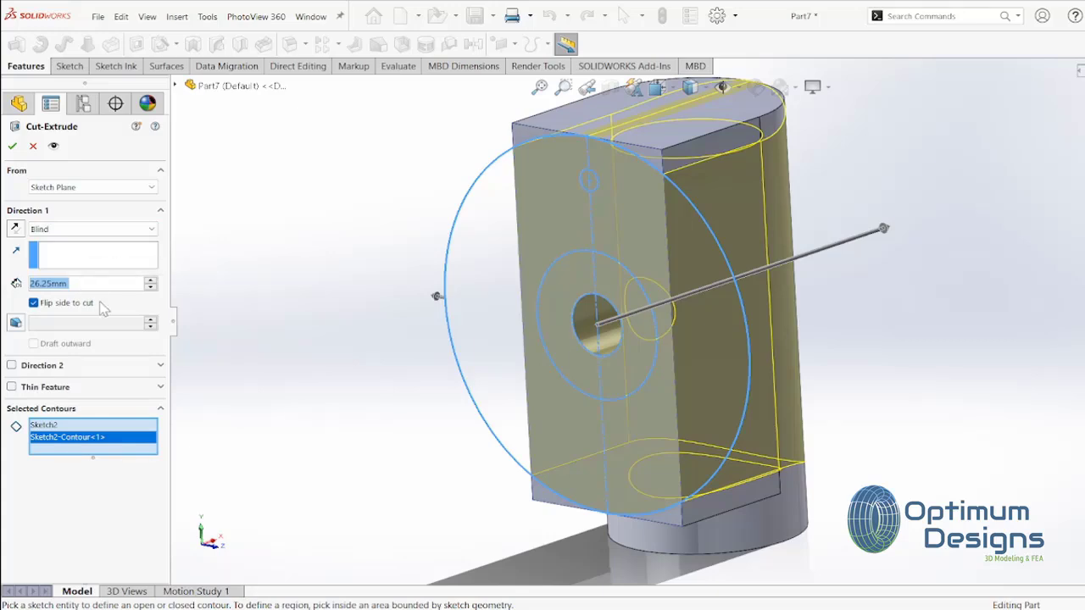
pyautogui.write('0.25')
pyautogui.press('Return')
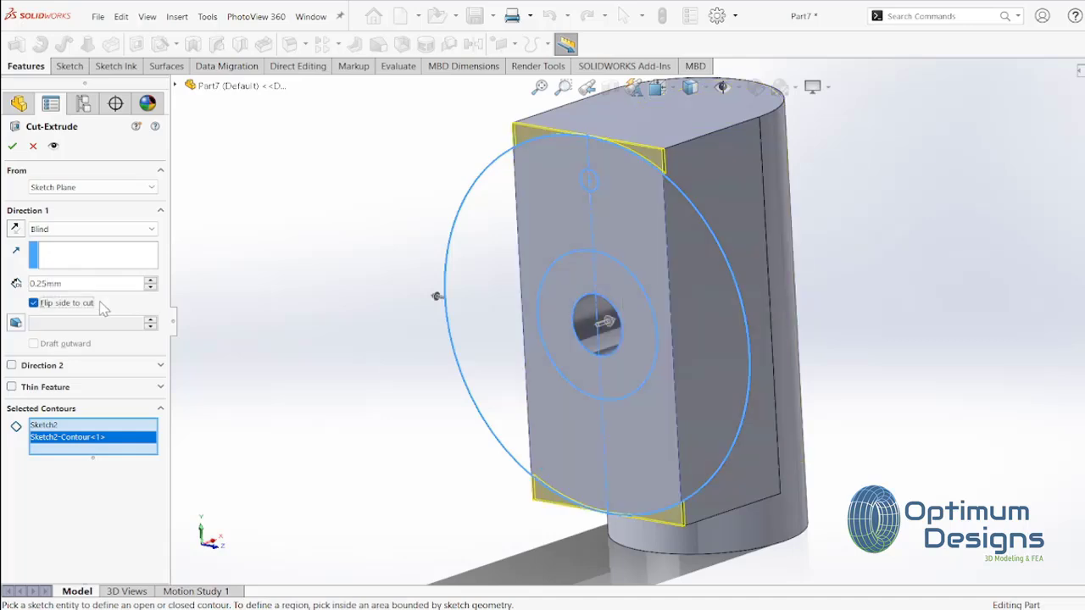
pyautogui.click(14, 146)
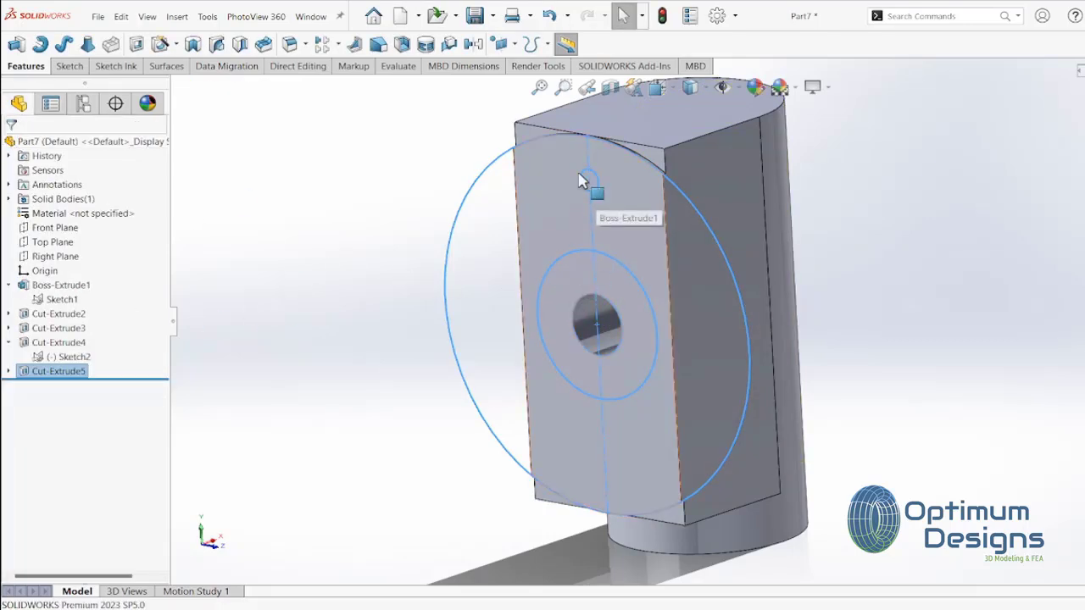
# Extrude-cut the Ø1.50 circle from Sketch2 Up To Next to create the pin hole
pyautogui.click(136, 44)
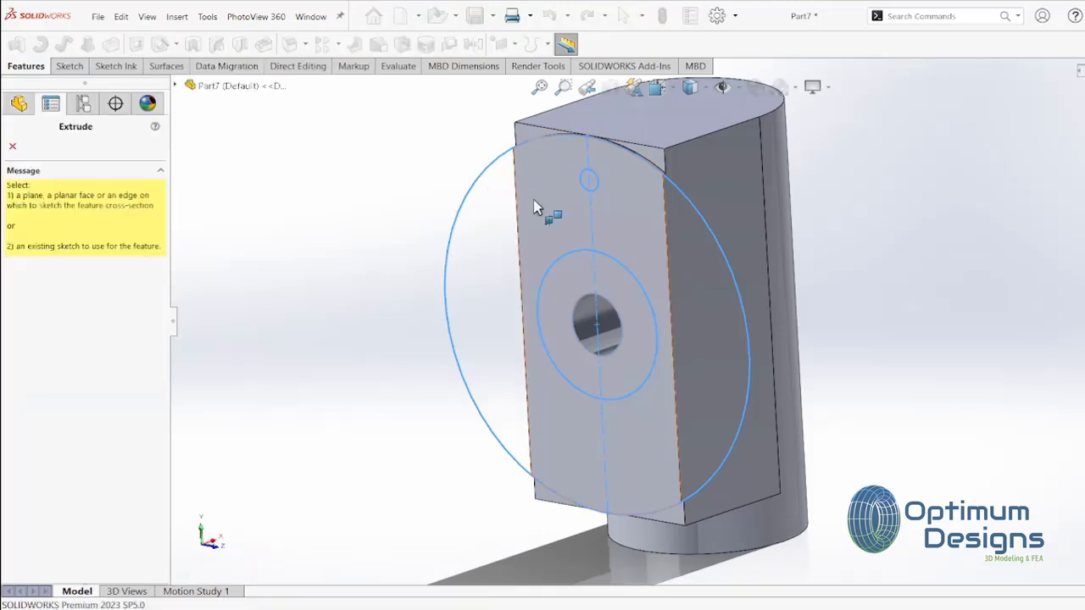
pyautogui.click(174, 86)
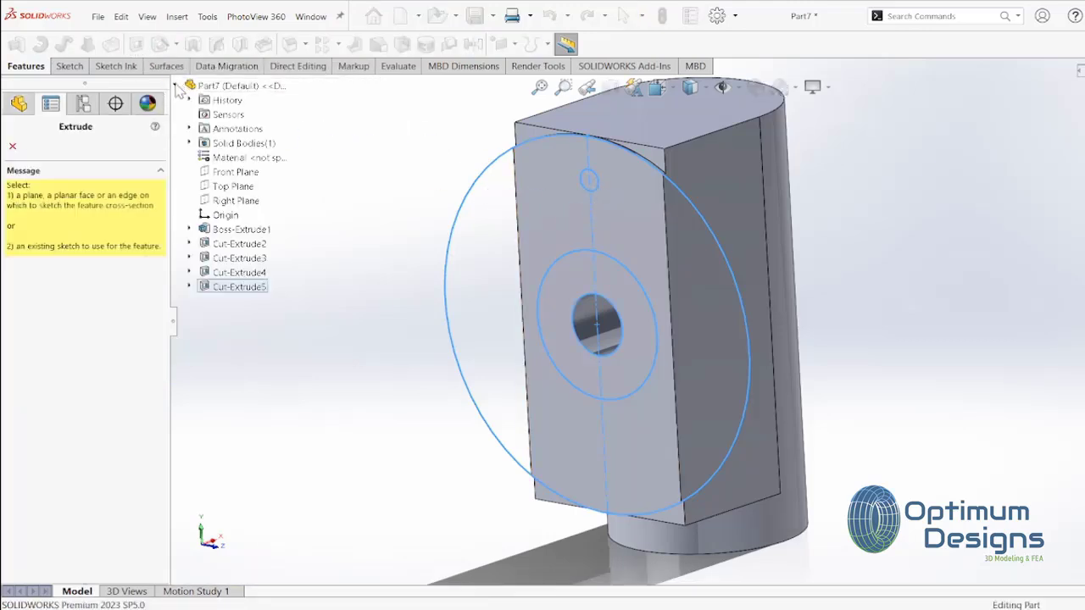
pyautogui.click(190, 288)
pyautogui.click(254, 302)
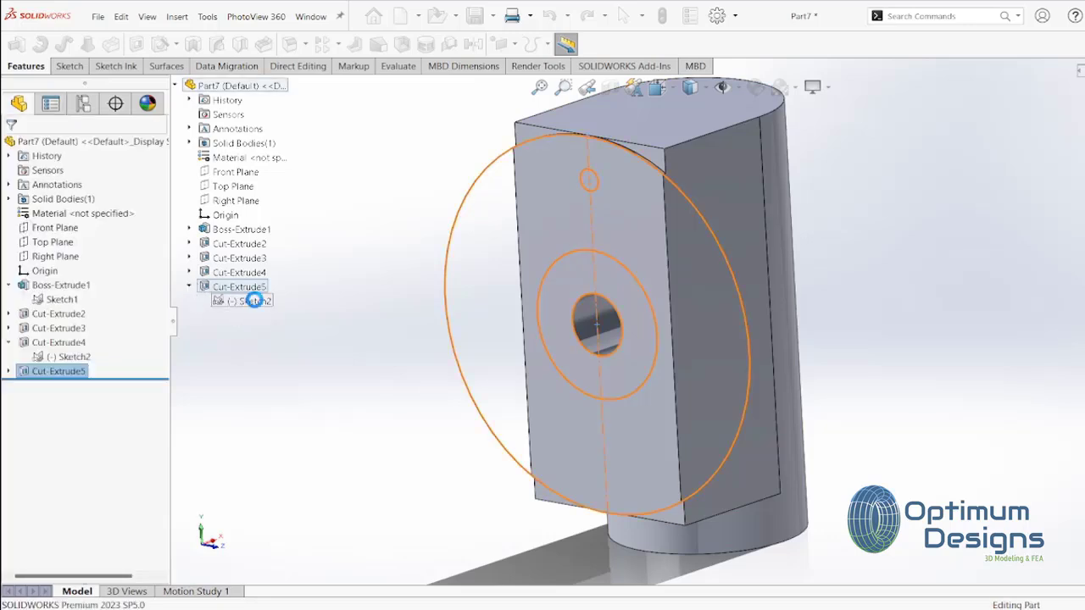
pyautogui.click(593, 189)
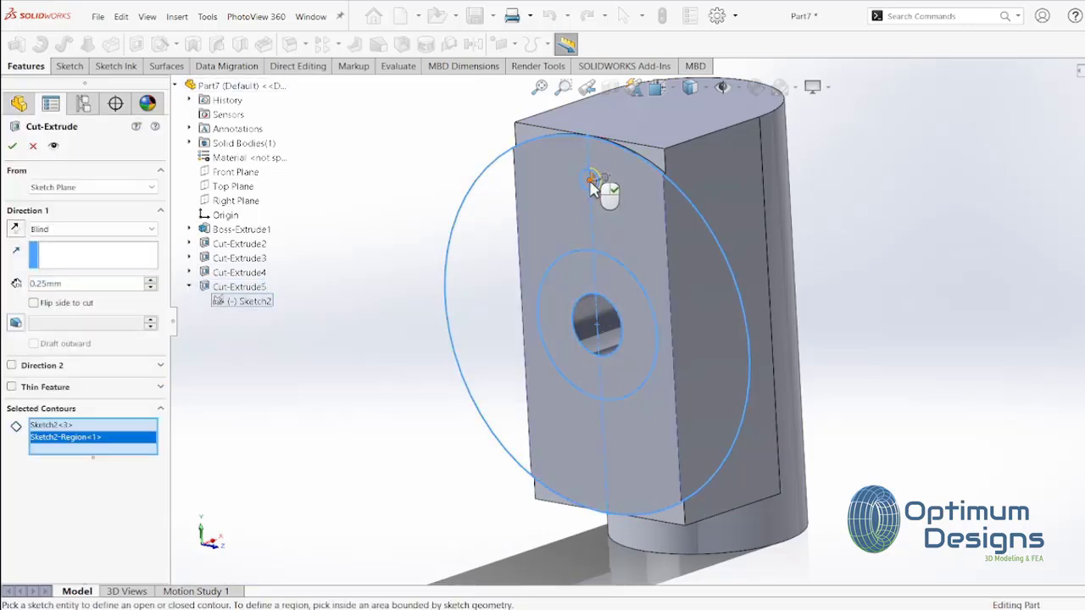
pyautogui.click(587, 187)
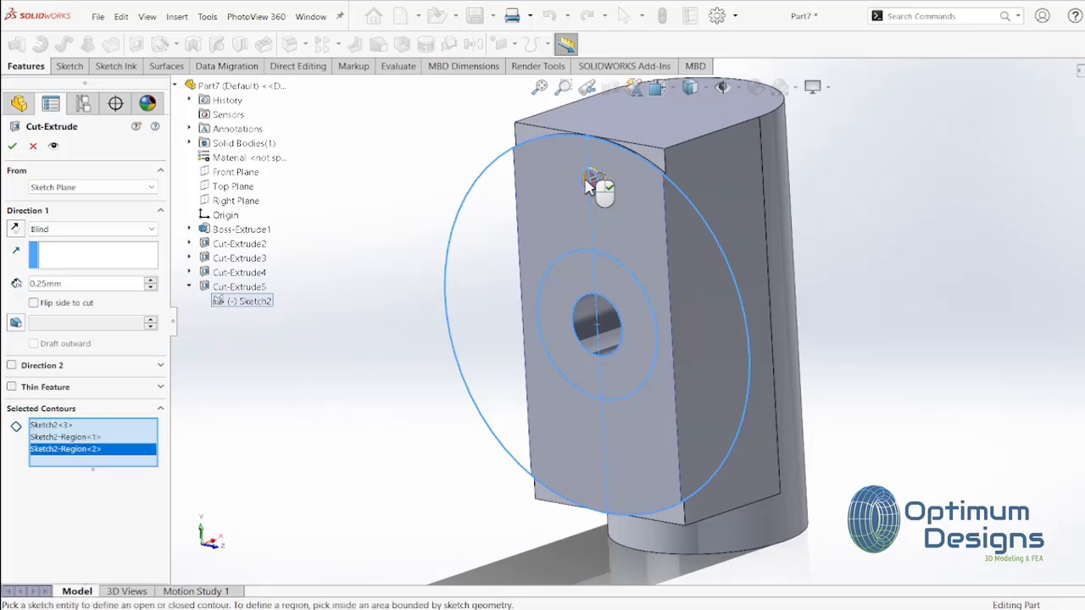
pyautogui.click(99, 238)
pyautogui.click(91, 281)
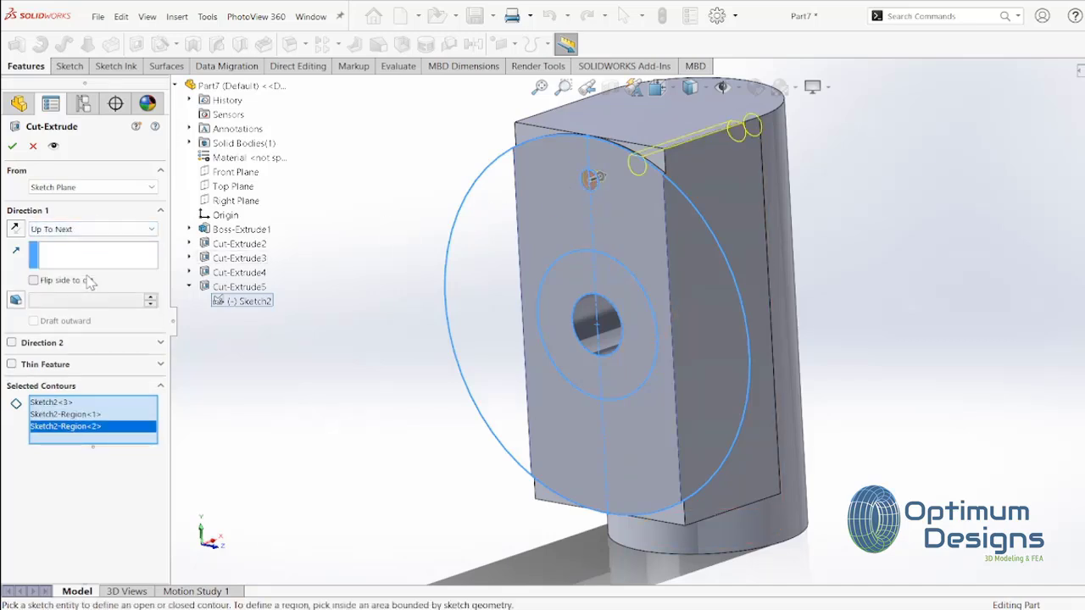
pyautogui.click(12, 146)
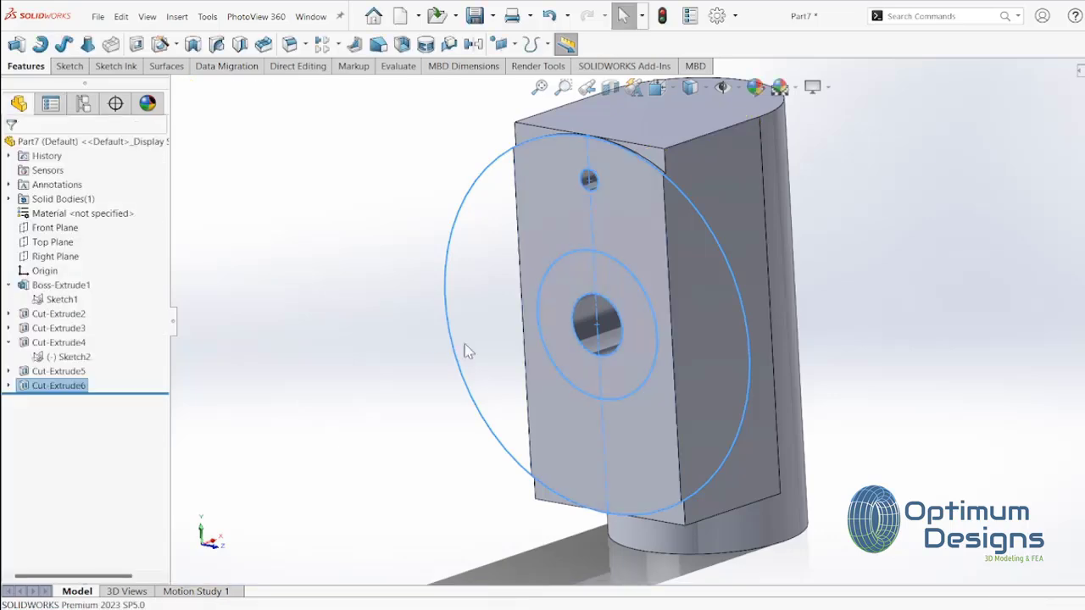
pyautogui.moveTo(467, 351)
pyautogui.mouseDown(button='middle')
pyautogui.moveTo(495, 65)
pyautogui.moveTo(535, 175)
pyautogui.mouseUp(button='middle')
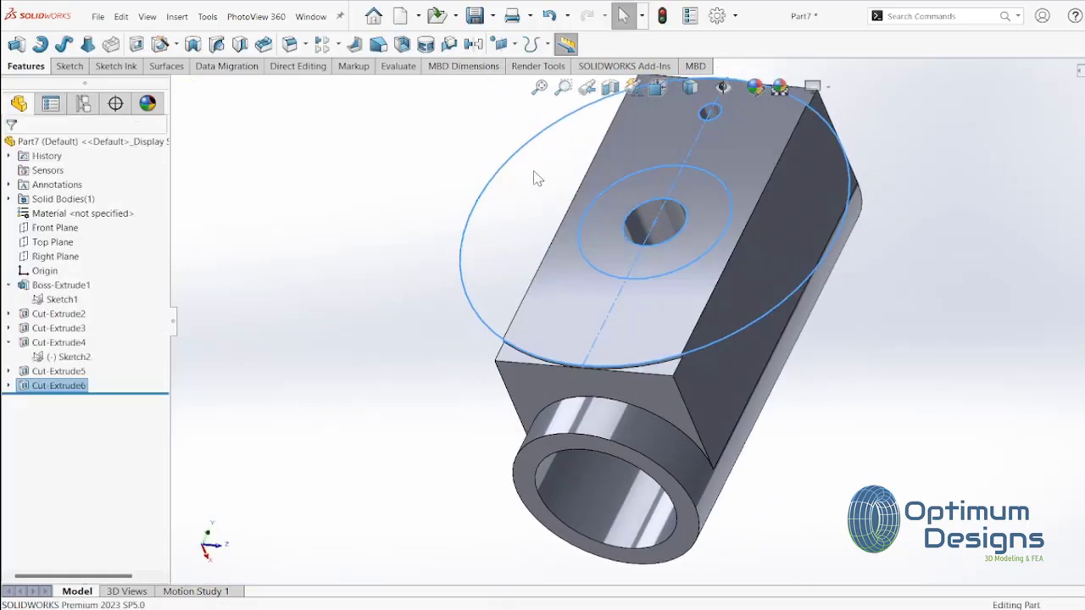
pyautogui.press('space')
# Section the part on the Front Plane at -6.00 mm and orbit to a side view
pyautogui.click(606, 269)
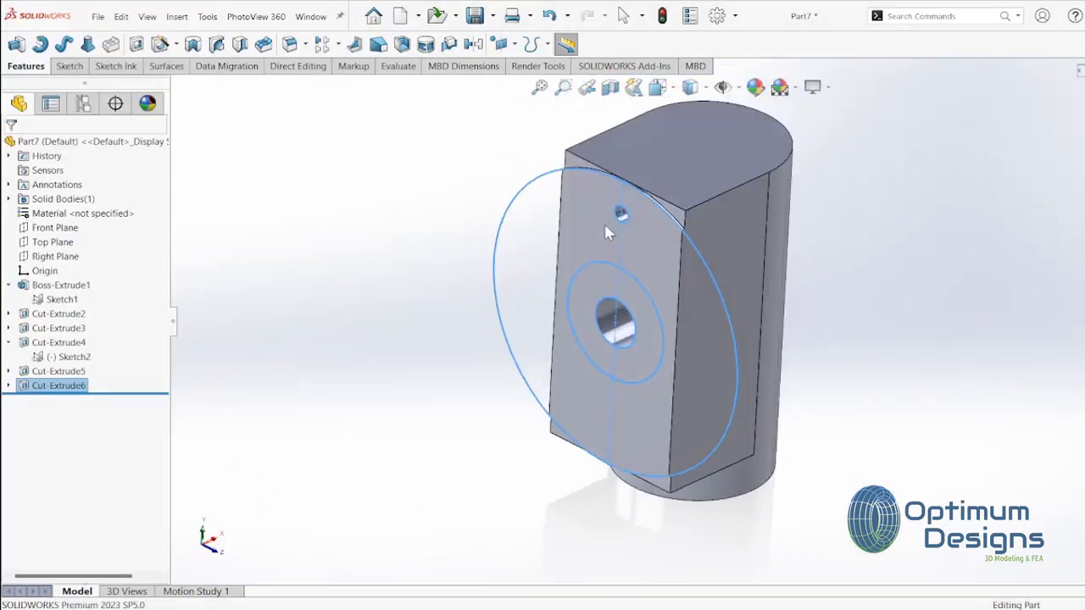
pyautogui.click(610, 86)
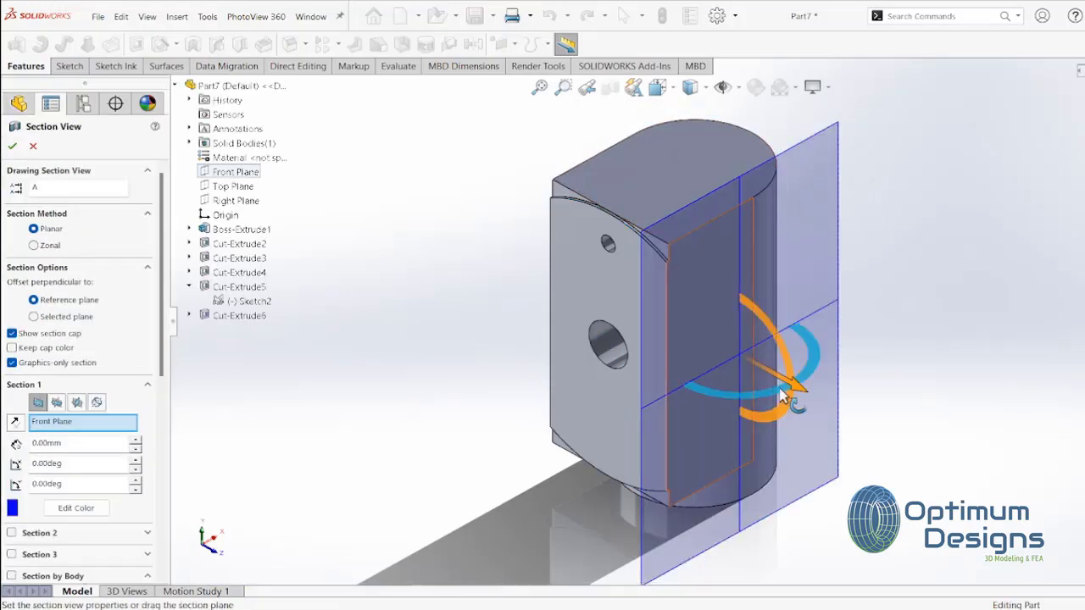
pyautogui.moveTo(800, 388)
pyautogui.mouseDown()
pyautogui.moveTo(718, 354)
pyautogui.moveTo(741, 364)
pyautogui.moveTo(726, 362)
pyautogui.mouseUp()
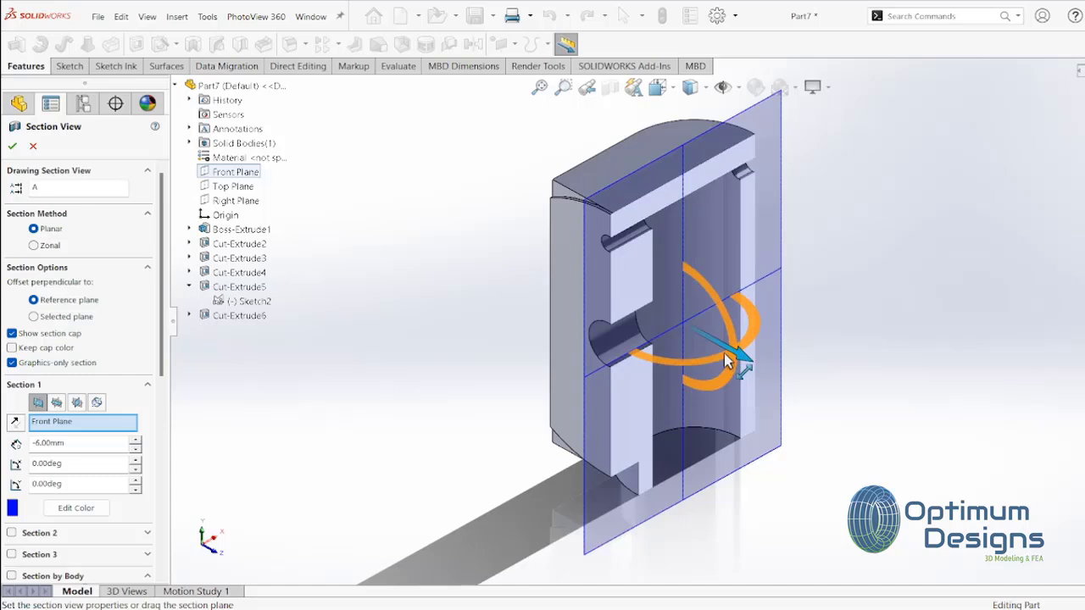
pyautogui.click(12, 146)
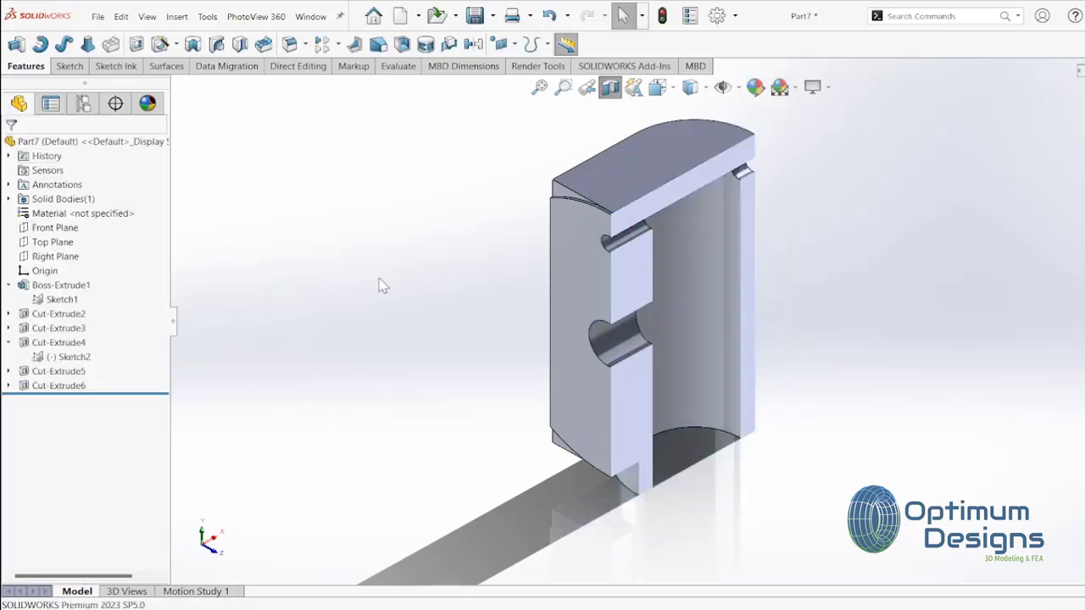
pyautogui.moveTo(378, 281)
pyautogui.mouseDown(button='middle')
pyautogui.moveTo(319, 169)
pyautogui.moveTo(276, 140)
pyautogui.moveTo(299, 125)
pyautogui.mouseUp(button='middle')
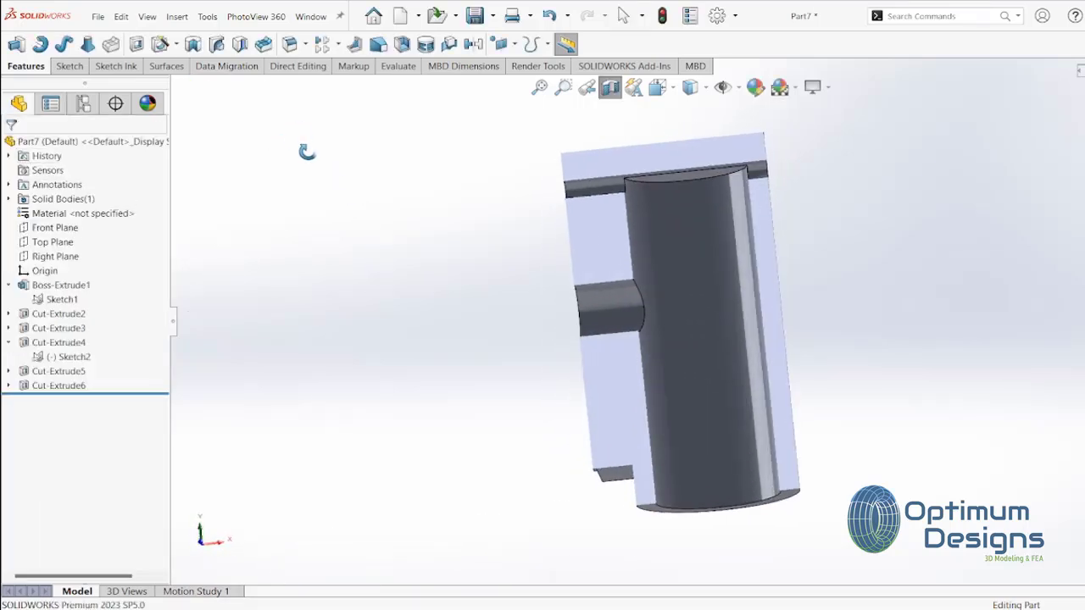
pyautogui.click(8, 385)
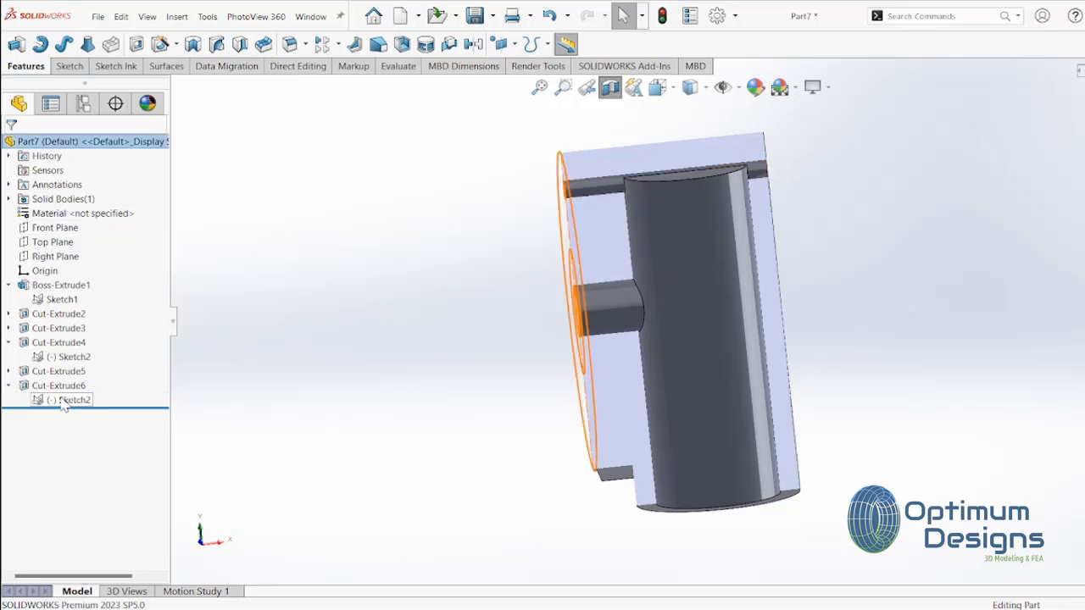
# Edit Cut-Extrude6 to end Up To Surface at the inner bore face
pyautogui.click(74, 400)
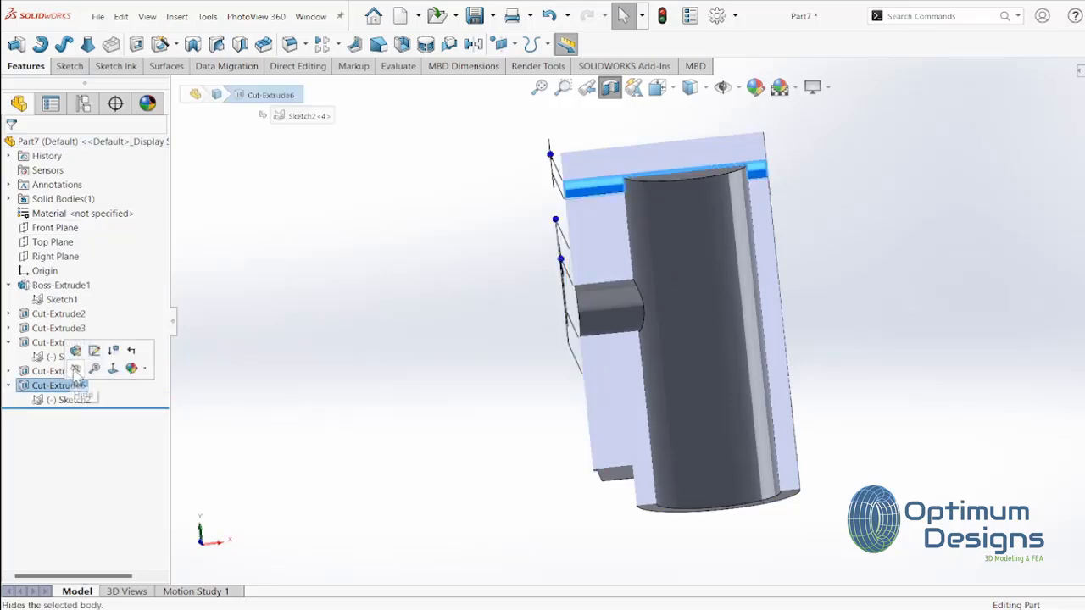
pyautogui.click(86, 361)
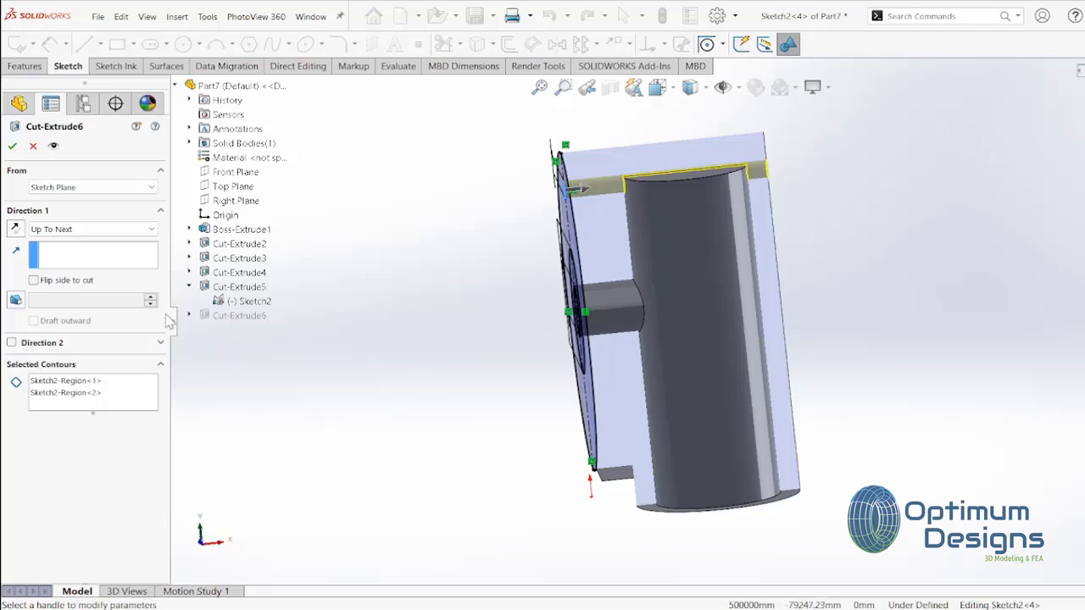
pyautogui.click(138, 233)
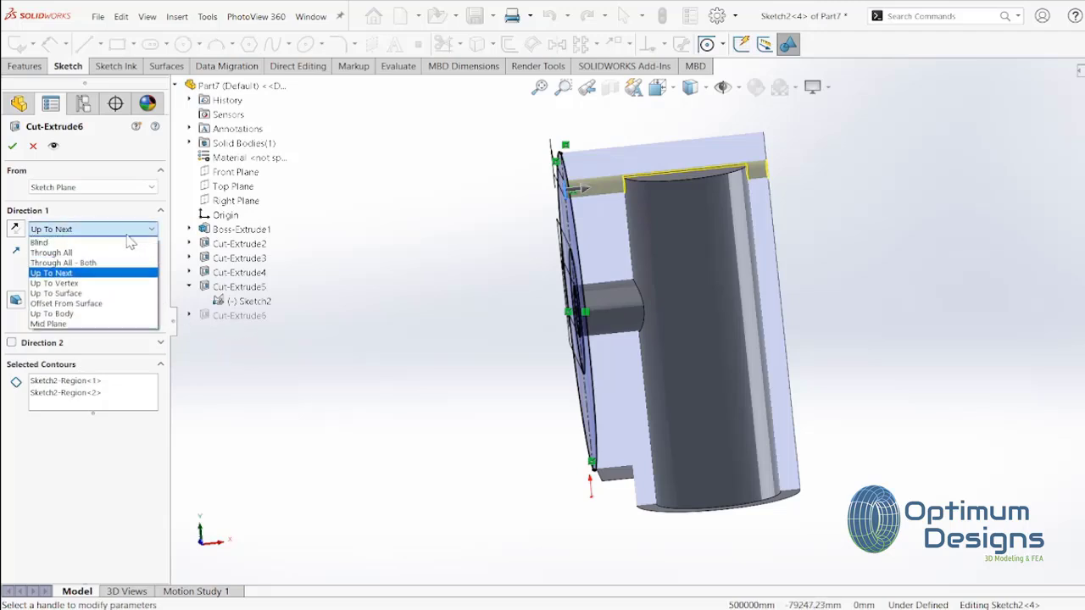
pyautogui.click(93, 244)
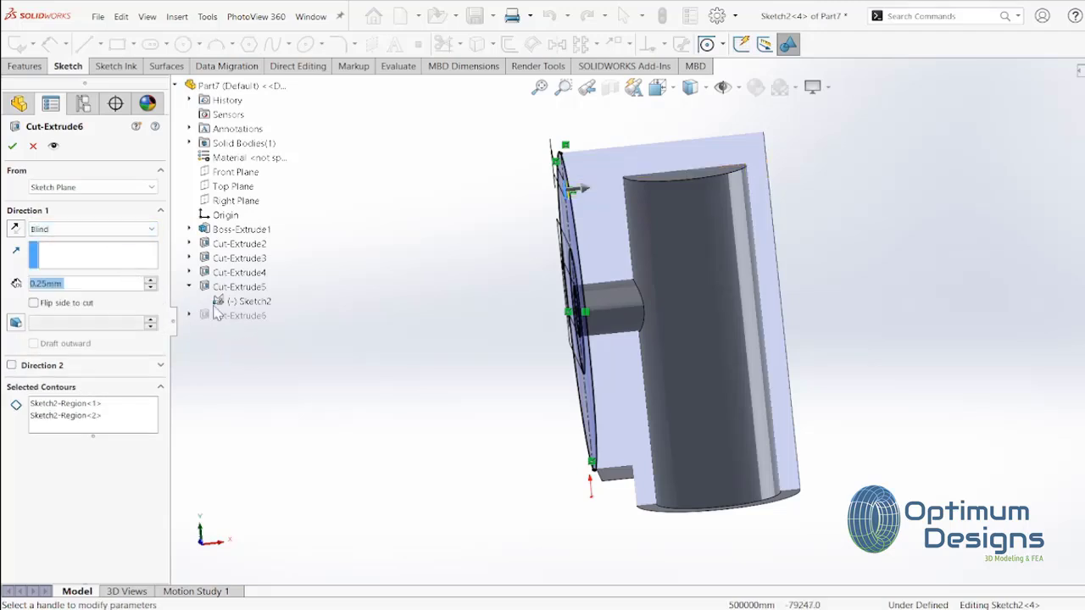
pyautogui.click(149, 282)
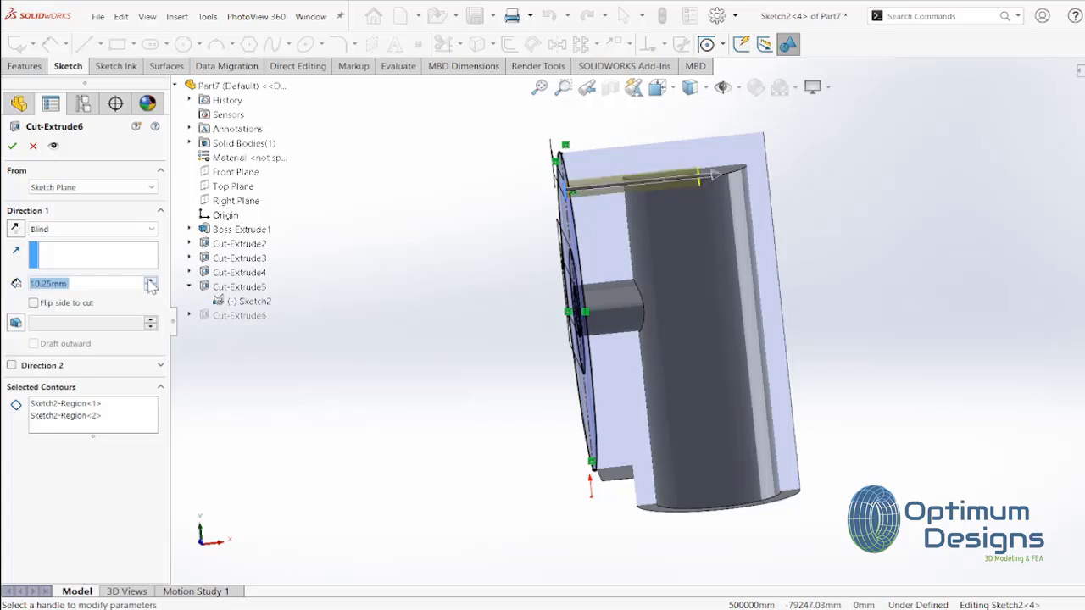
pyautogui.click(117, 229)
pyautogui.click(98, 293)
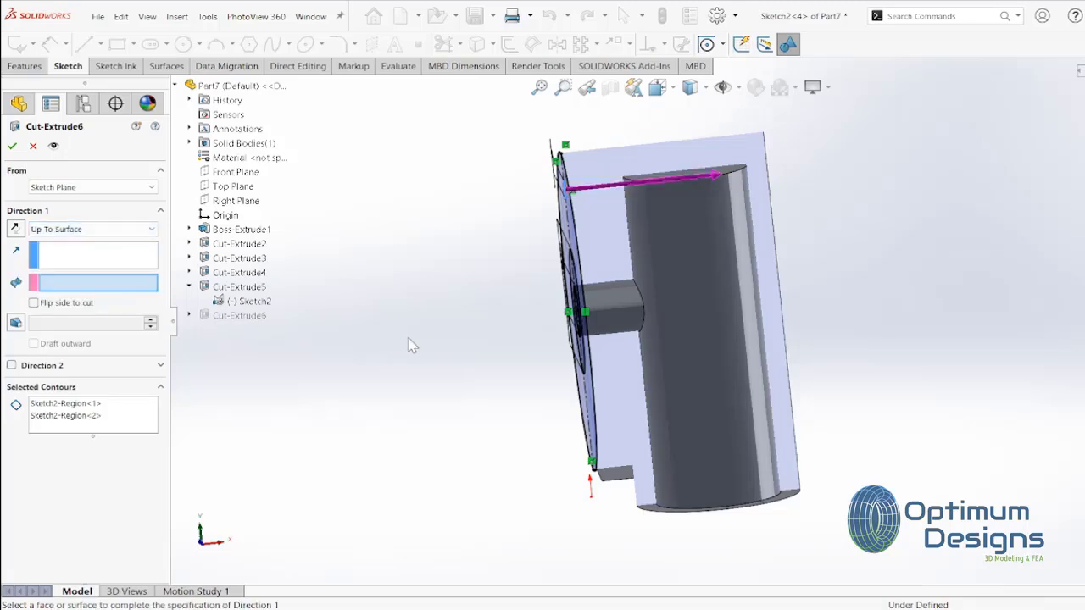
pyautogui.moveTo(508, 254); pyautogui.dragTo(622, 237, button='middle')
pyautogui.click(653, 198)
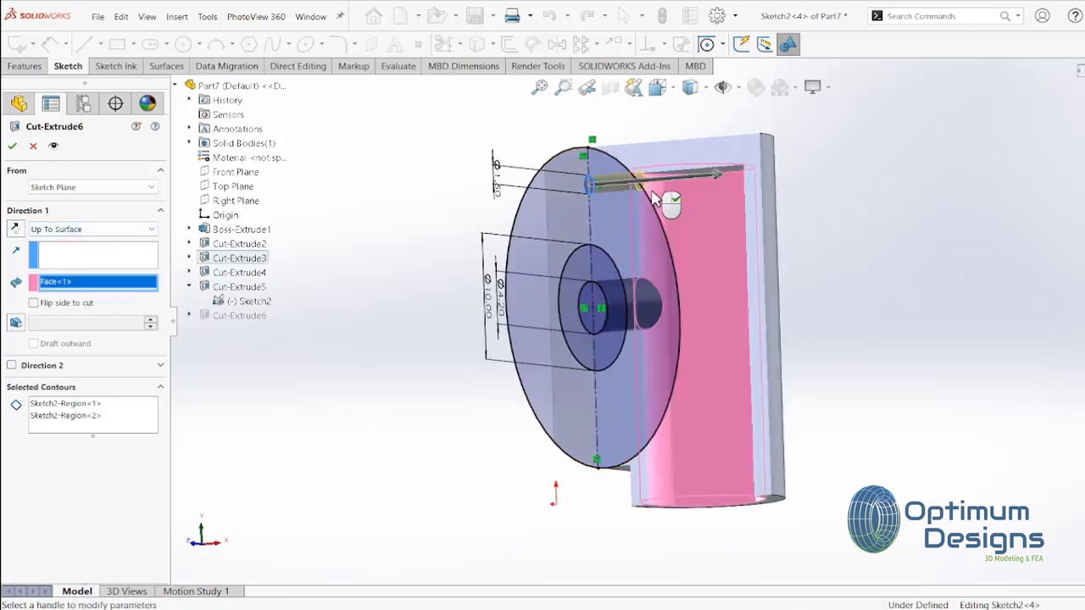
pyautogui.press('Return')
# Turn off the section view and reorient to a standard view of the whole part
pyautogui.moveTo(650, 190)
pyautogui.mouseDown(button='middle')
pyautogui.moveTo(689, 234)
pyautogui.moveTo(722, 232)
pyautogui.mouseUp(button='middle')
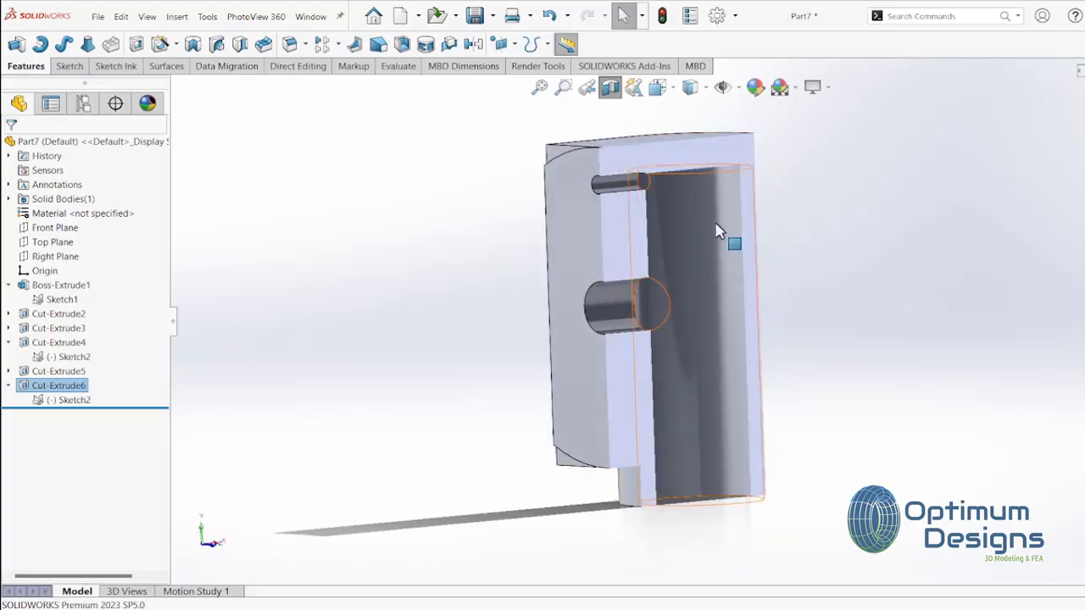
pyautogui.click(611, 88)
pyautogui.moveTo(624, 164); pyautogui.dragTo(636, 274, button='middle')
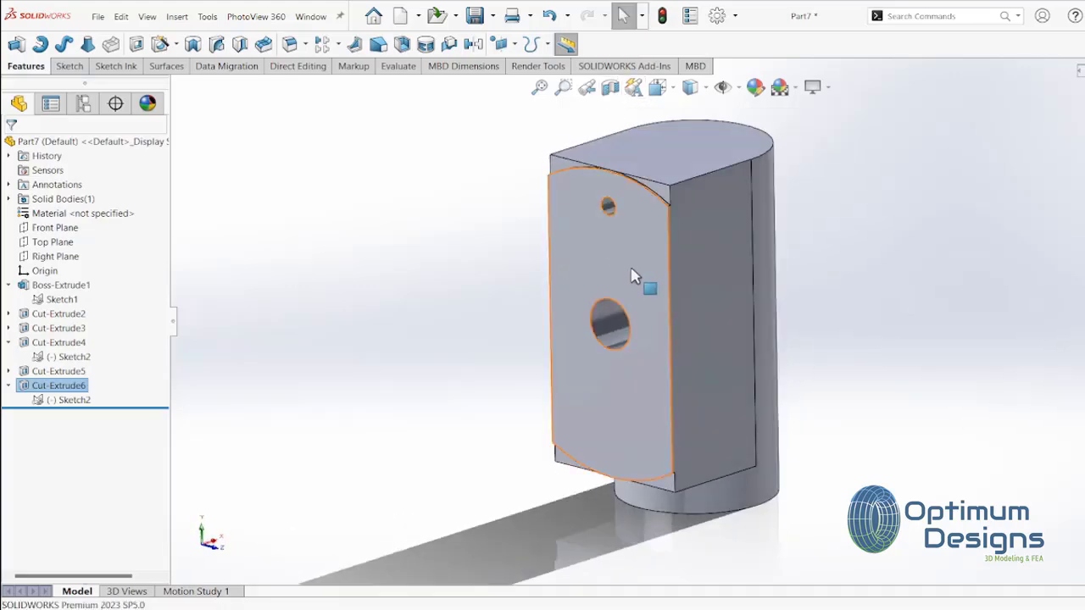
pyautogui.press('space')
pyautogui.click(534, 333)
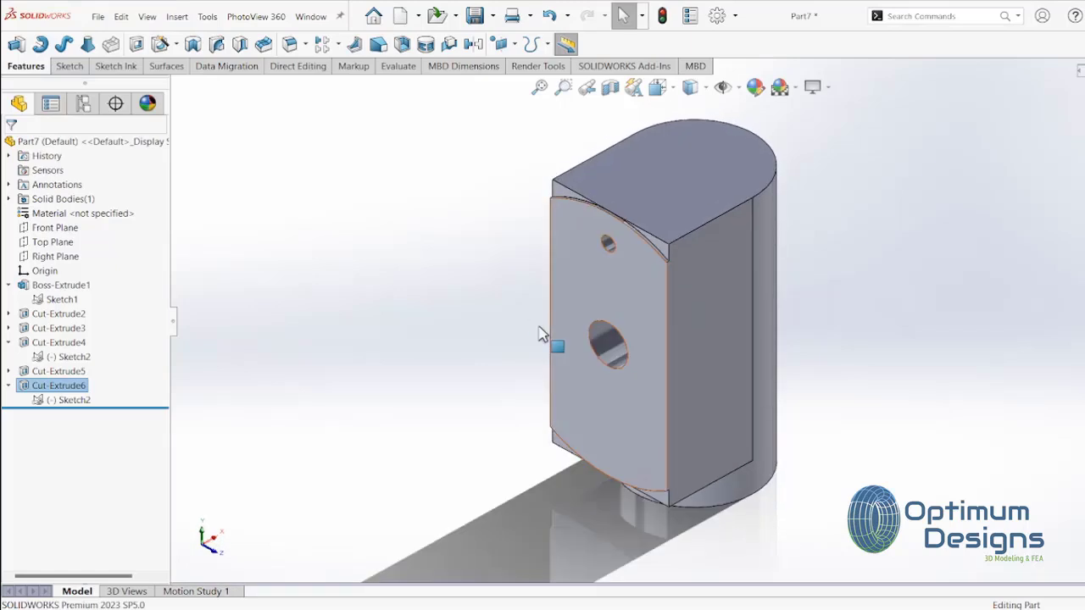
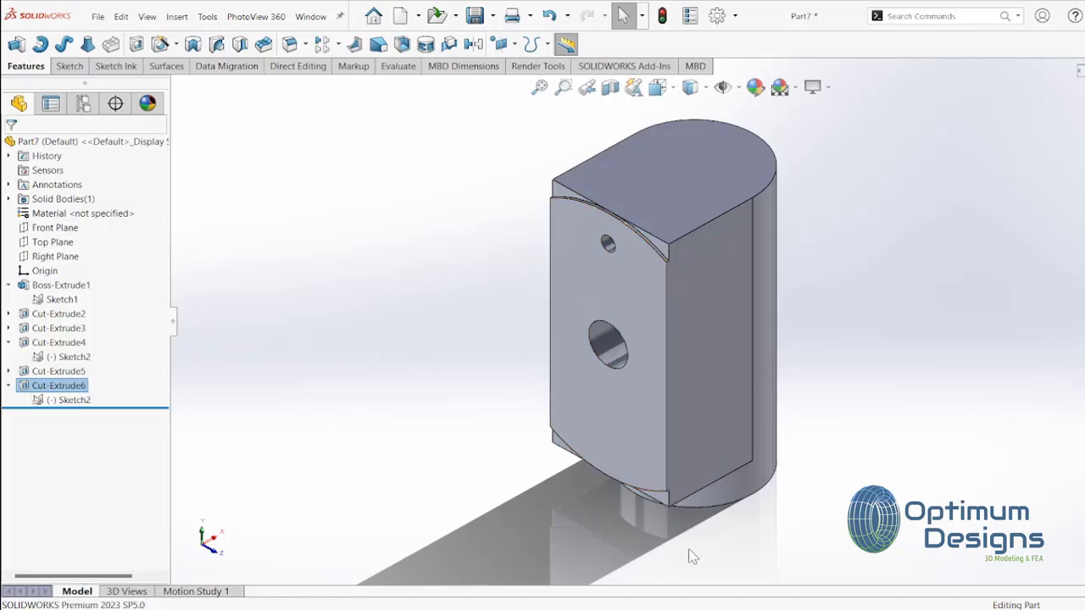
# Cut Sketch2's ring region around the large hole as a 0.25 mm blind recess
pyautogui.click(719, 559)
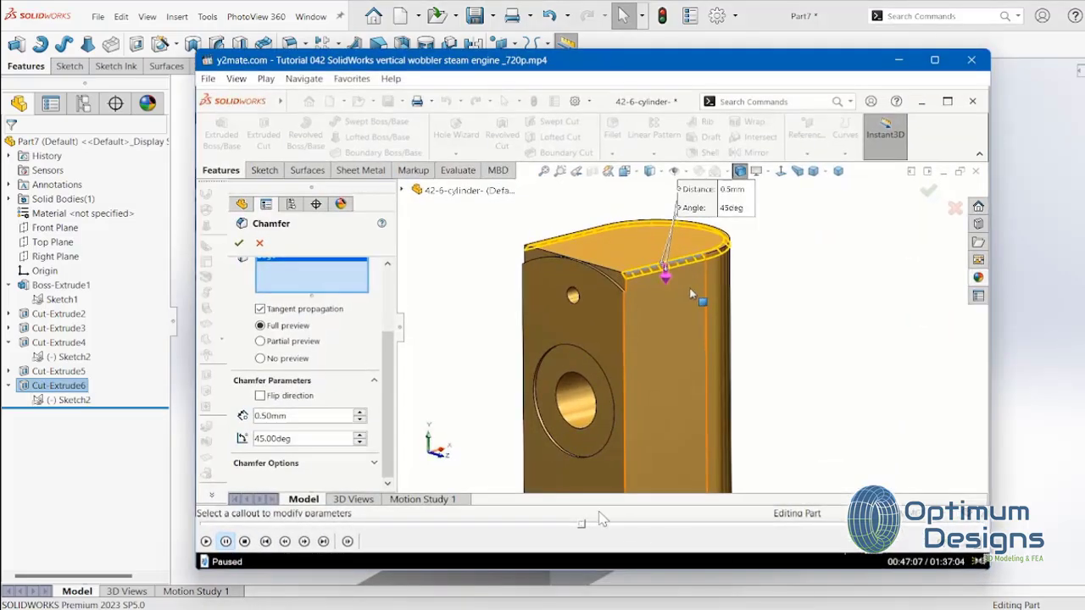
pyautogui.click(903, 61)
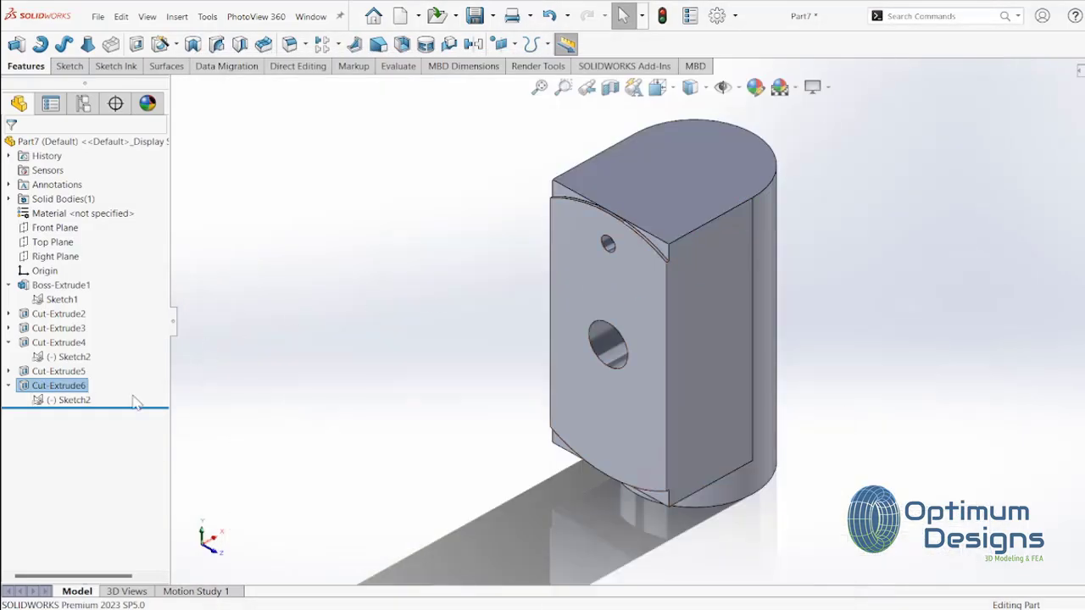
pyautogui.click(83, 400)
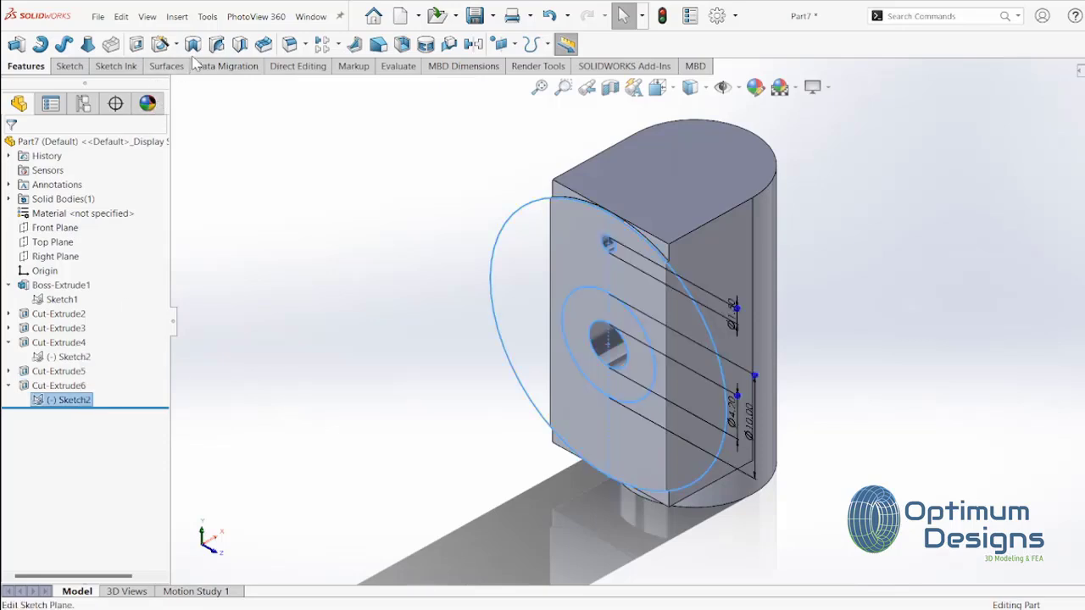
pyautogui.click(136, 44)
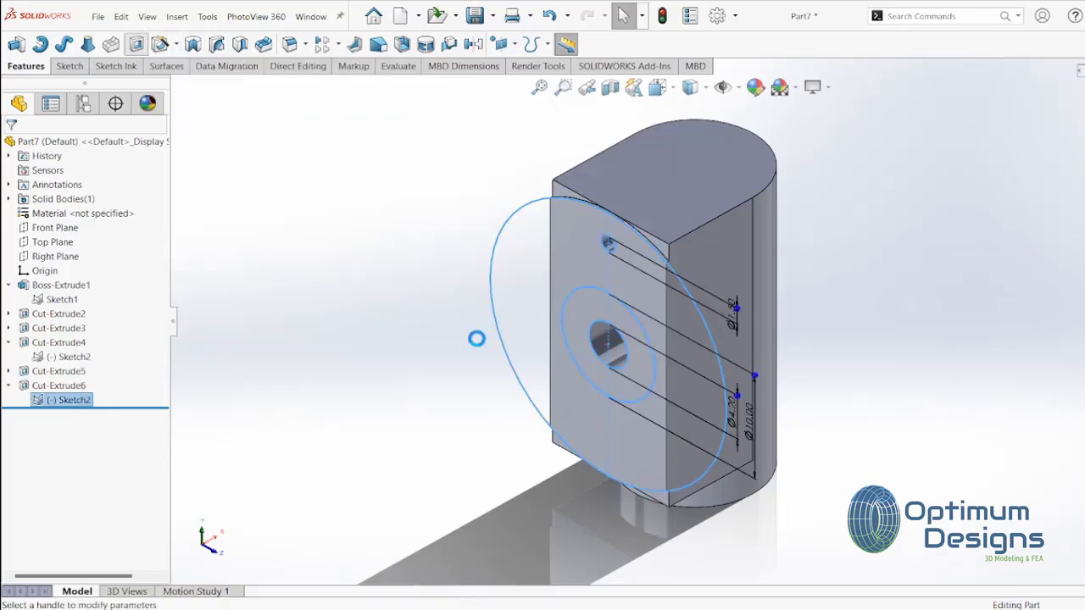
pyautogui.click(634, 318)
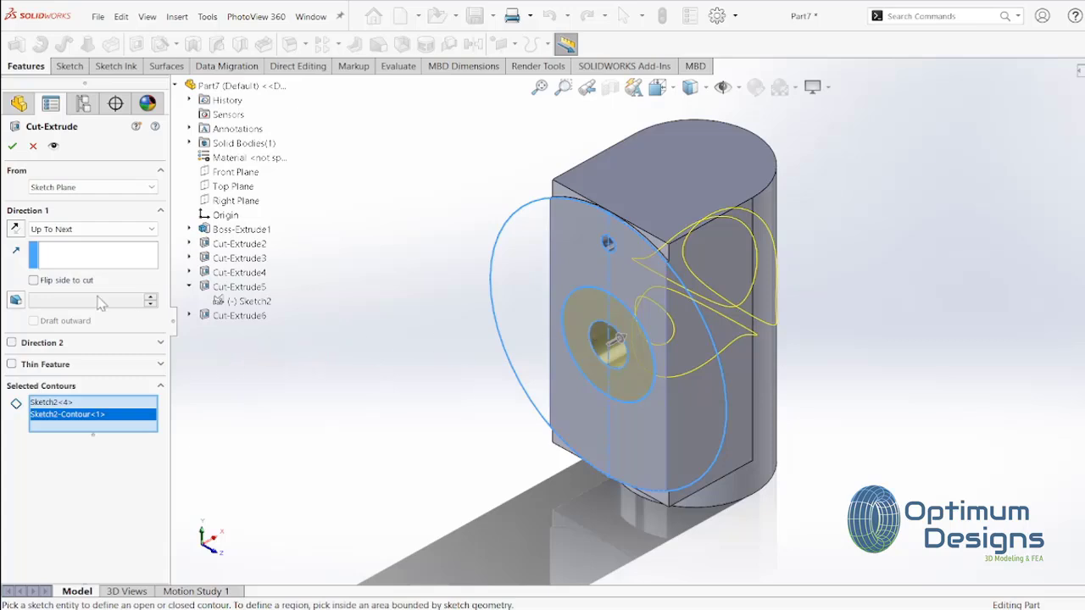
pyautogui.click(69, 229)
pyautogui.click(44, 242)
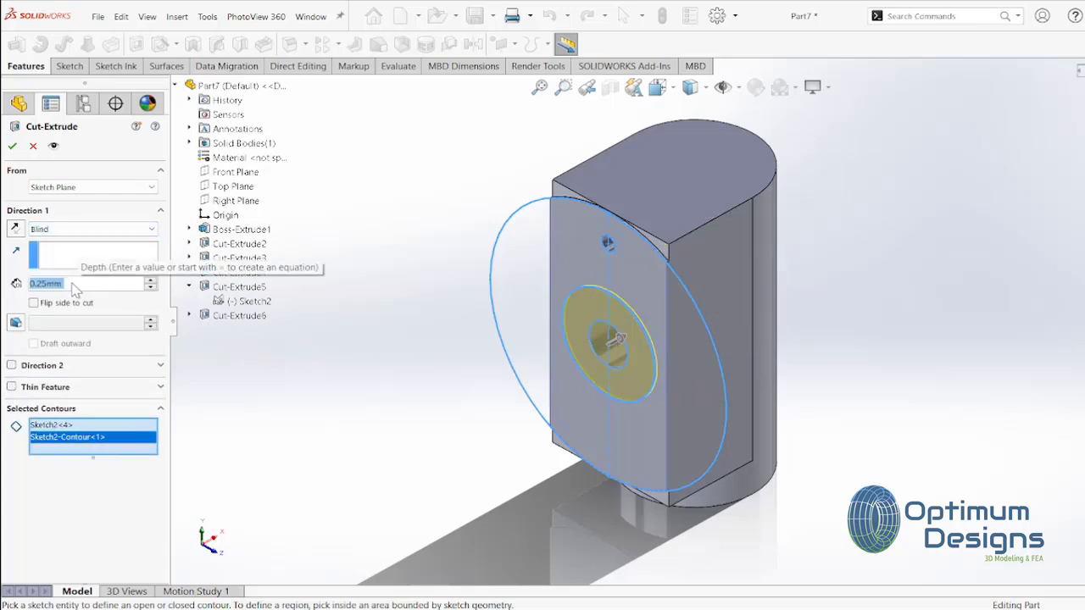
pyautogui.click(13, 145)
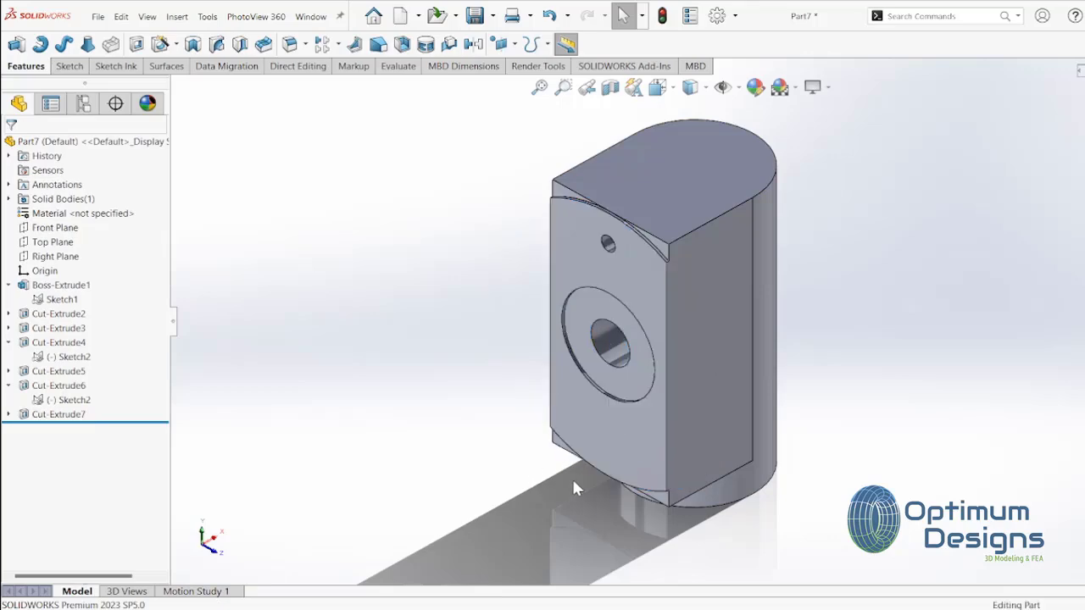
# View the part from the left, then return to the isometric view
pyautogui.press('space')
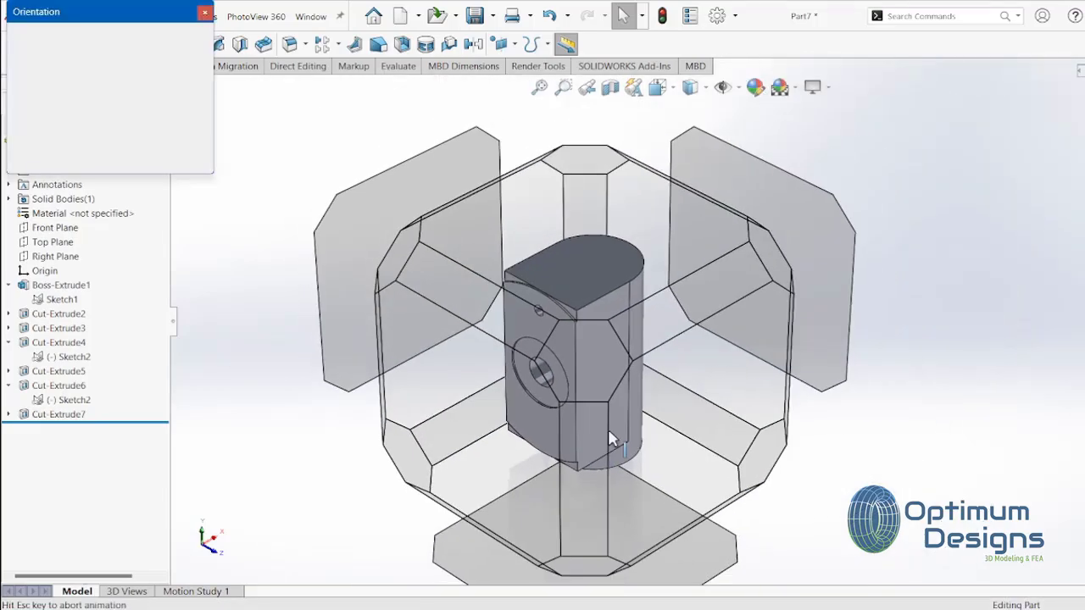
pyautogui.click(451, 475)
pyautogui.press('space')
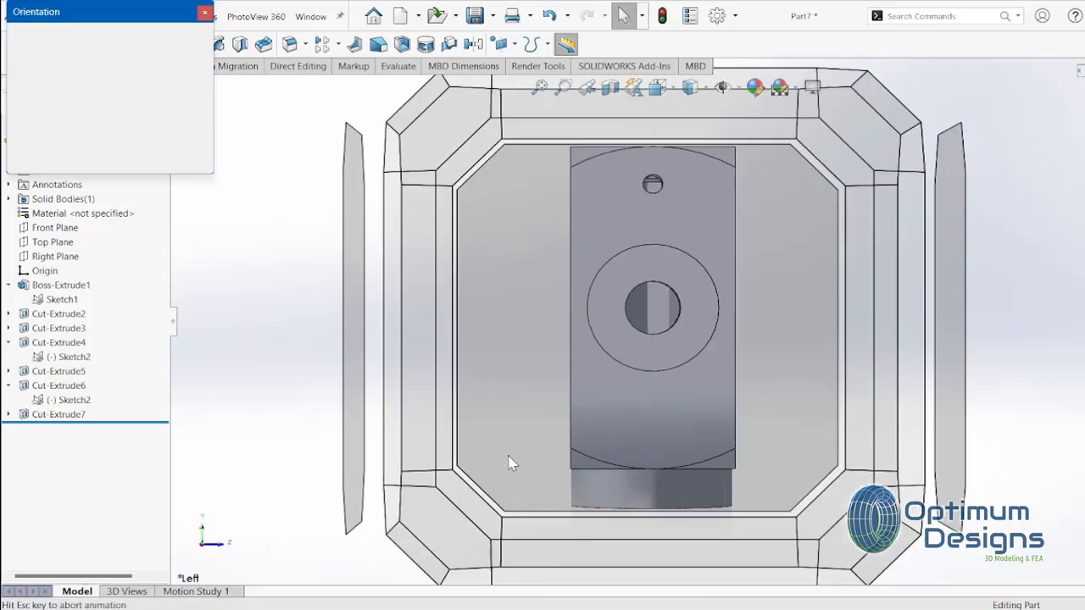
pyautogui.click(661, 280)
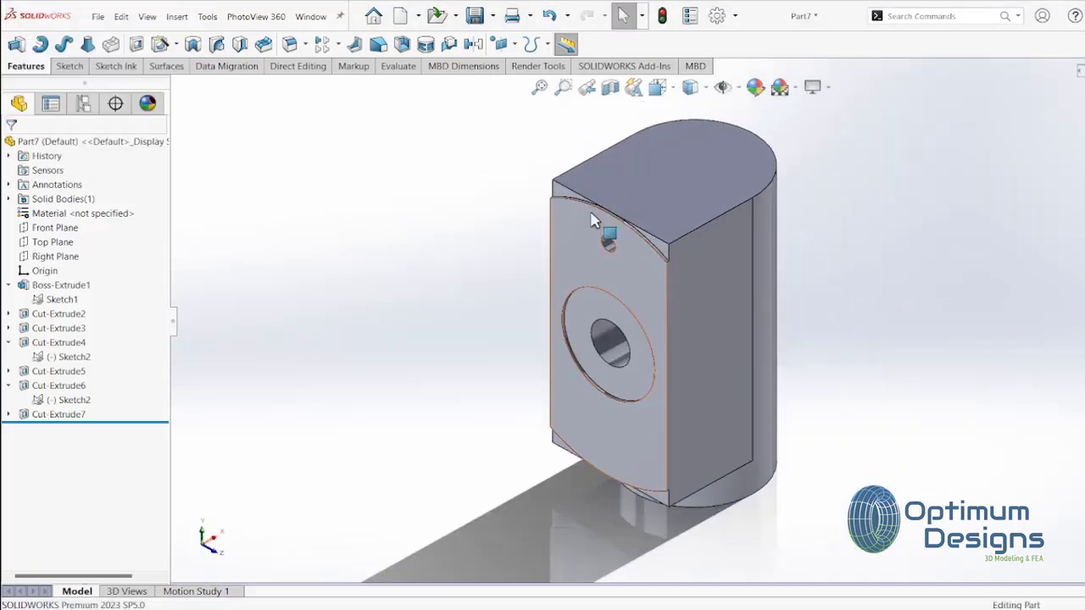
# Toggle a front-plane section view of the recess on and off, then open Chamfer
pyautogui.click(610, 88)
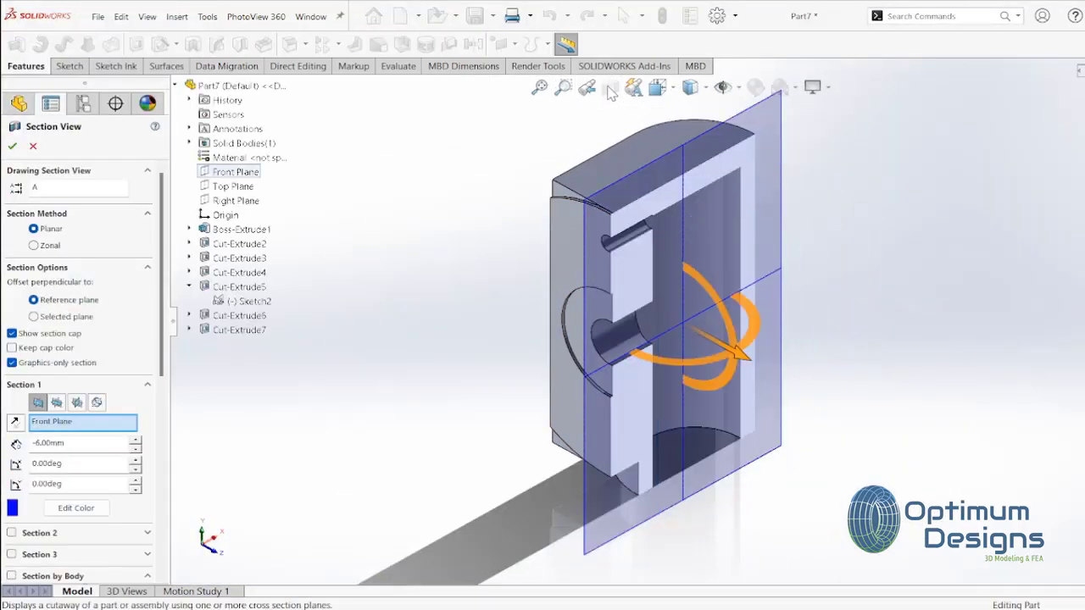
pyautogui.click(14, 148)
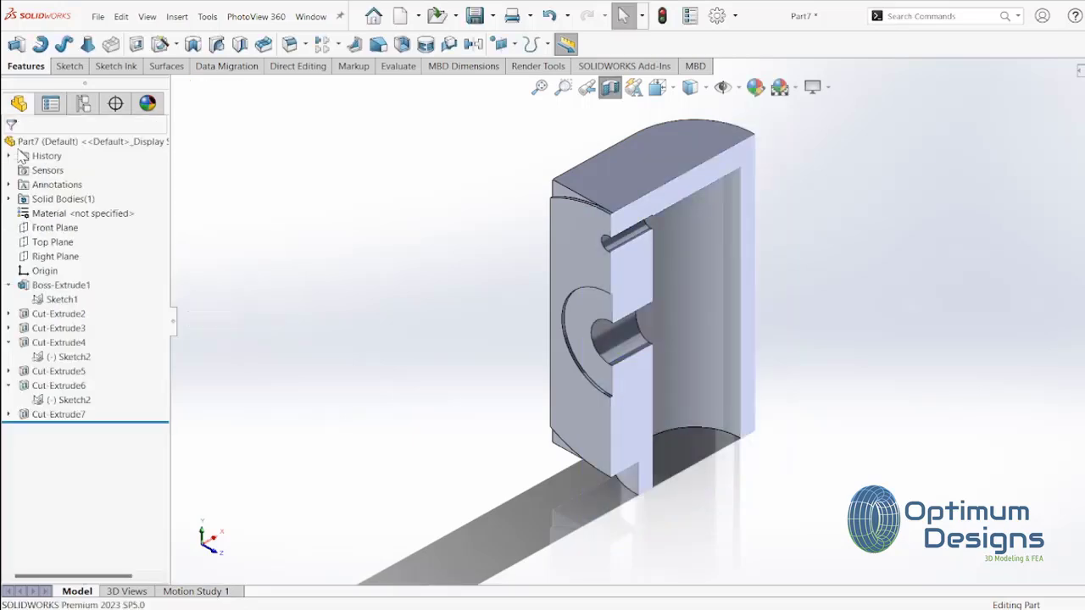
pyautogui.click(610, 89)
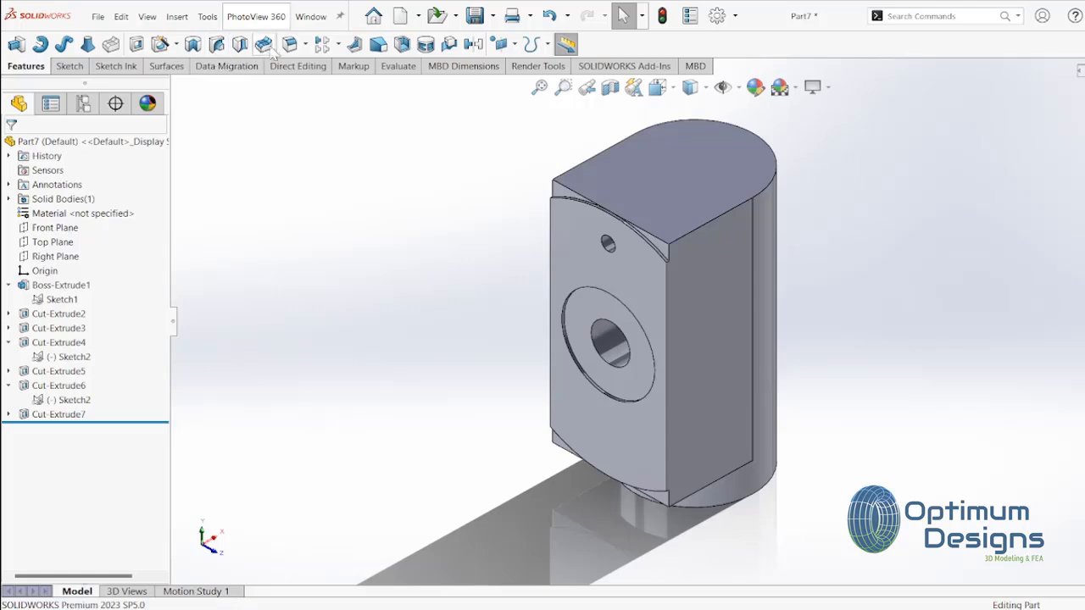
pyautogui.click(306, 45)
# Start a chamfer at 0.25 mm and add the top face, discarding a stray strip face
pyautogui.click(315, 84)
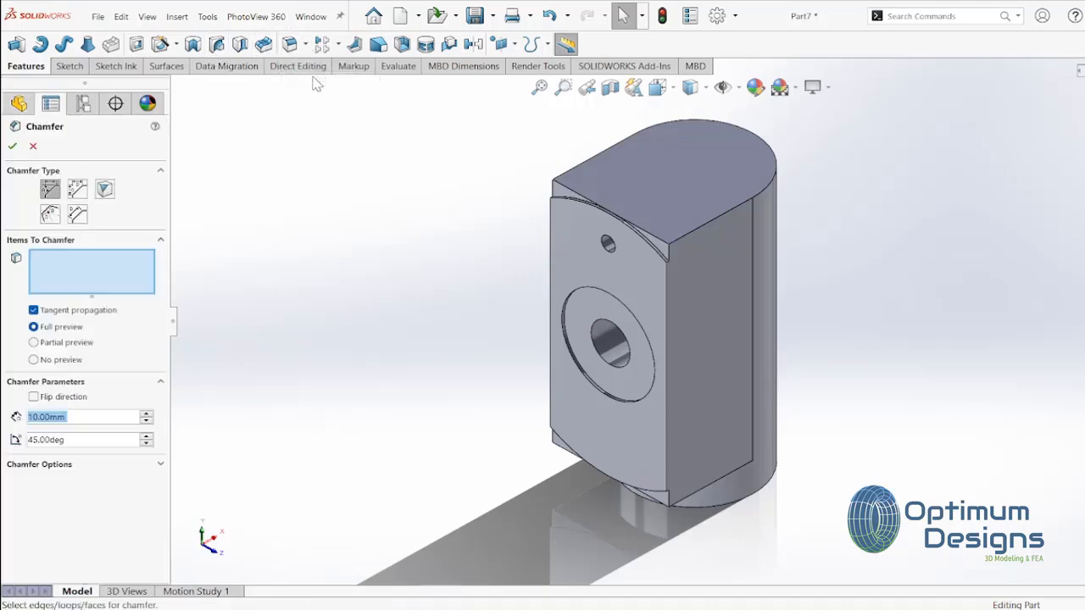
pyautogui.write('0.25')
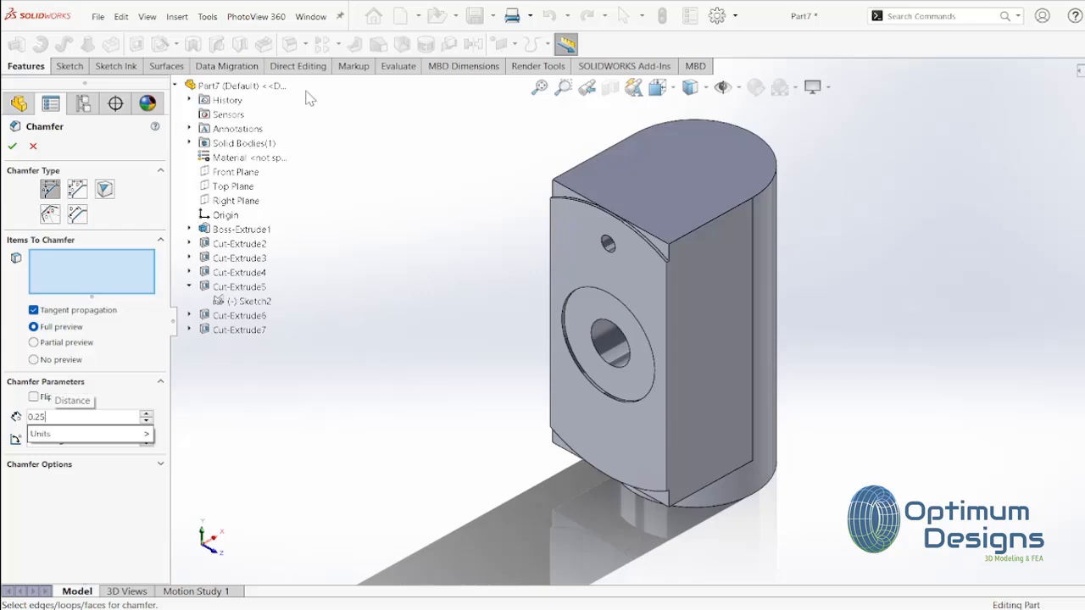
pyautogui.press('Return')
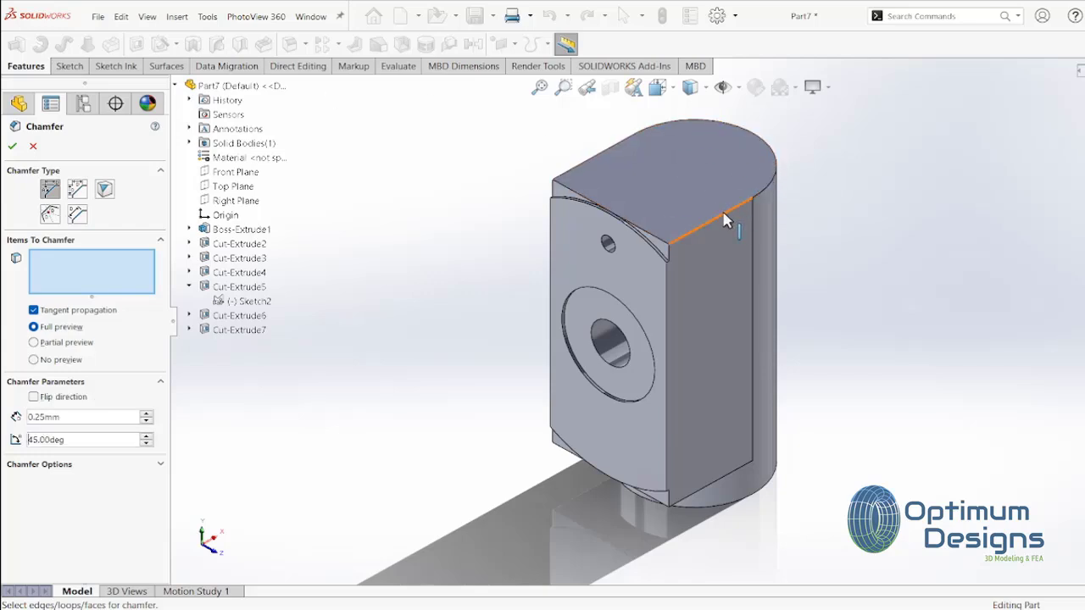
pyautogui.click(623, 180)
pyautogui.scroll(-3, 626, 216)
pyautogui.scroll(-3, 645, 279)
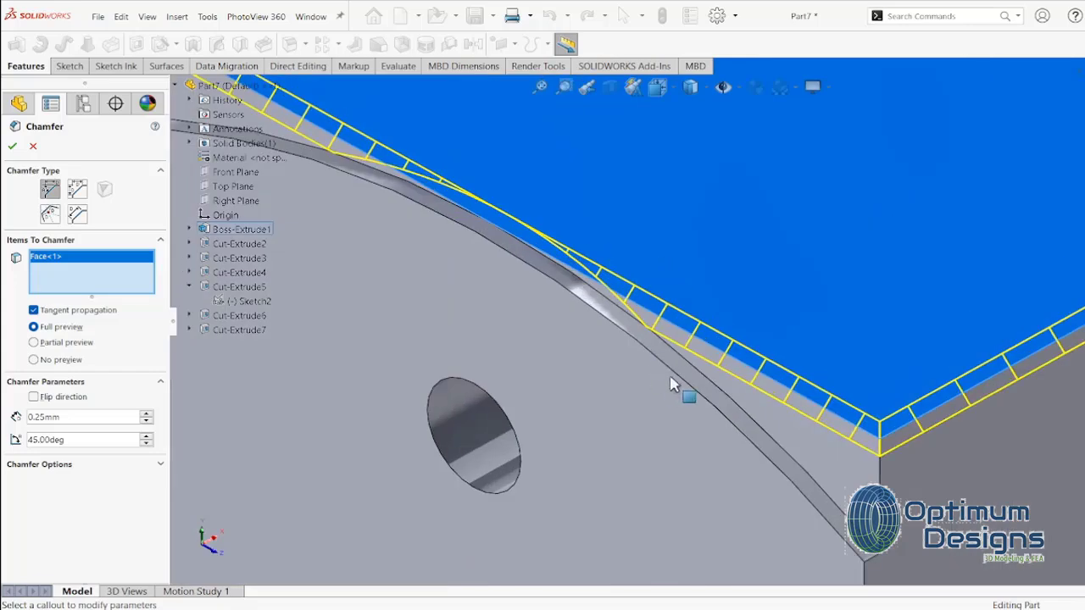
pyautogui.click(696, 384)
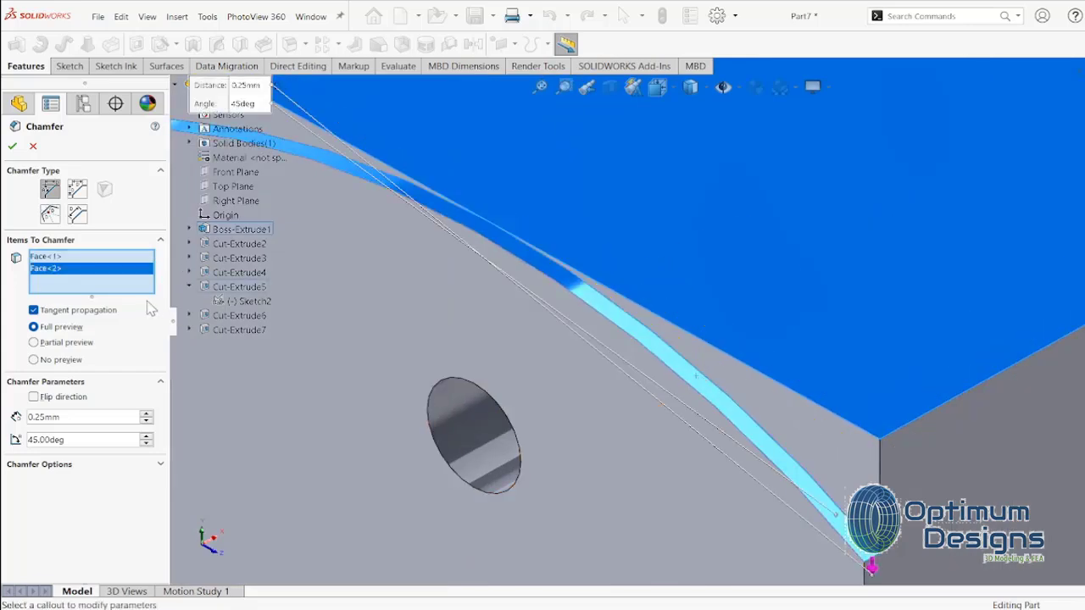
pyautogui.press('Delete')
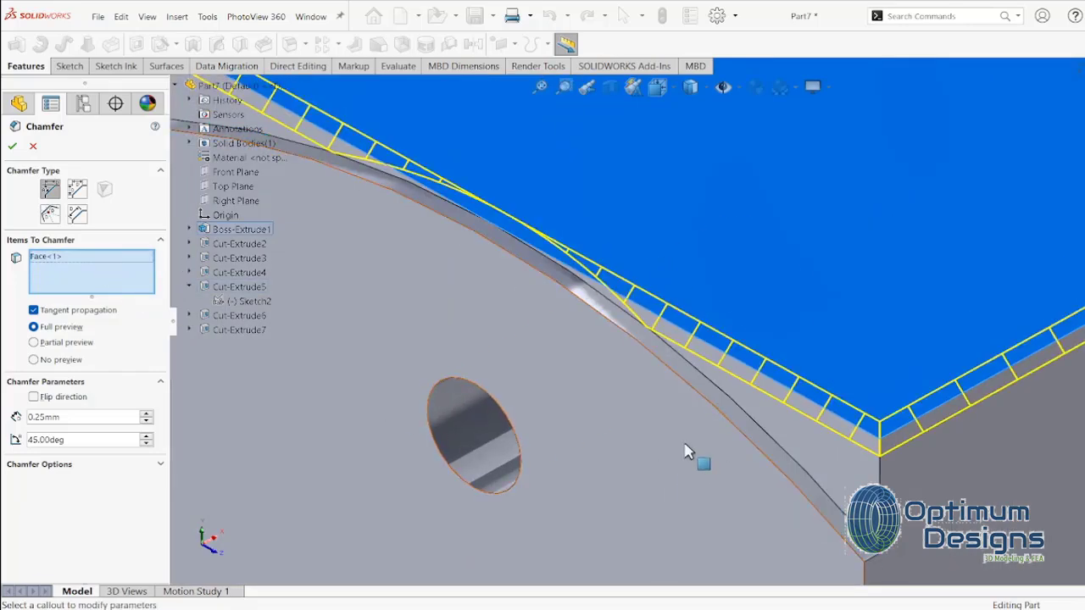
# Add the curved edge and right side face, setting the chamfer distance to 0.125 mm
pyautogui.click(729, 427)
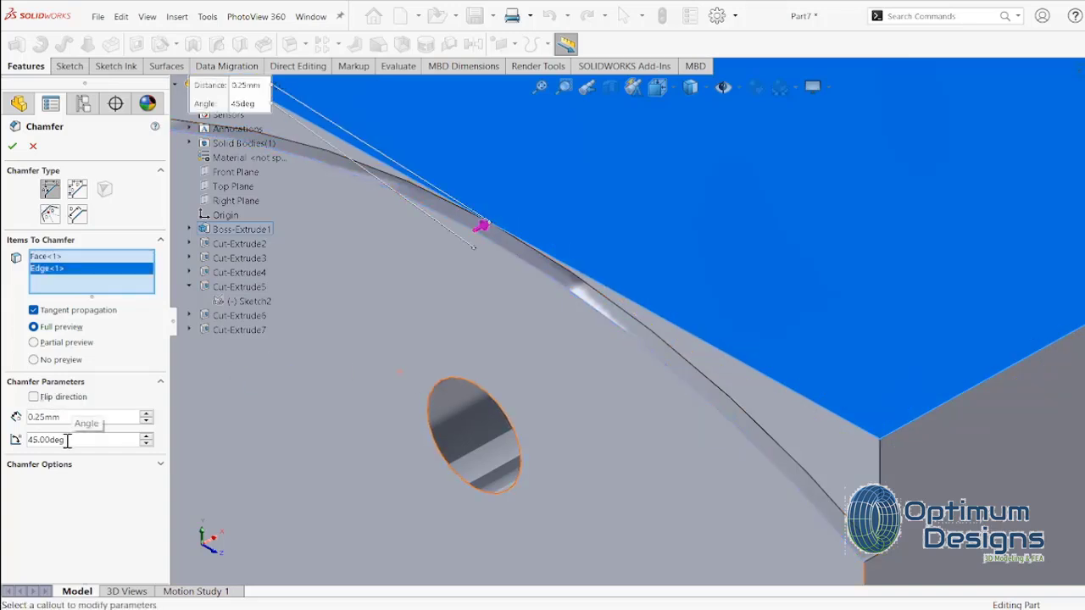
pyautogui.write('1')
pyautogui.press('Tab')
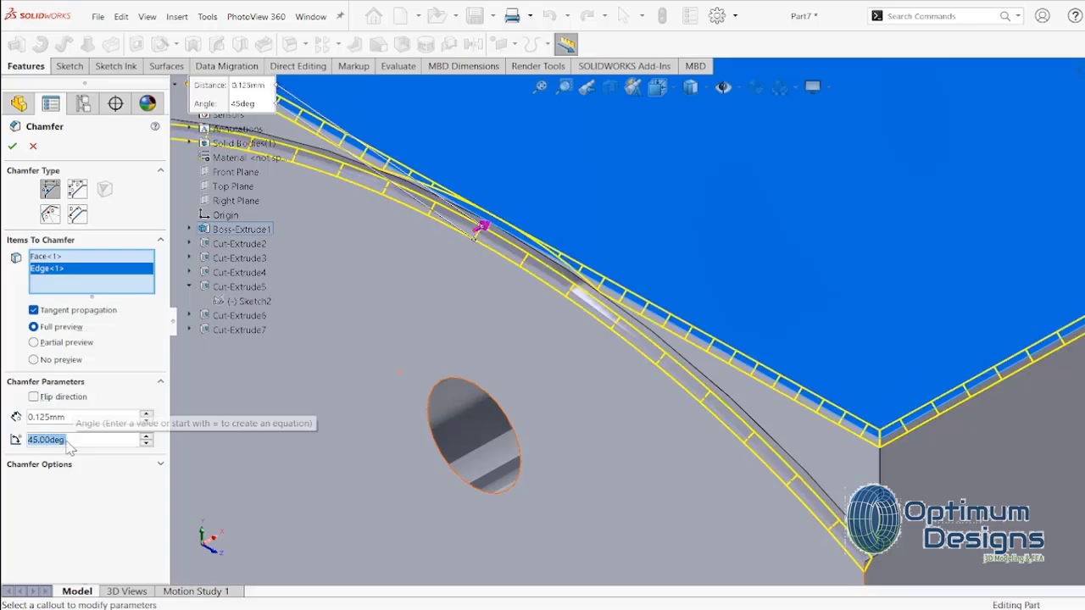
pyautogui.scroll(2, 593, 441)
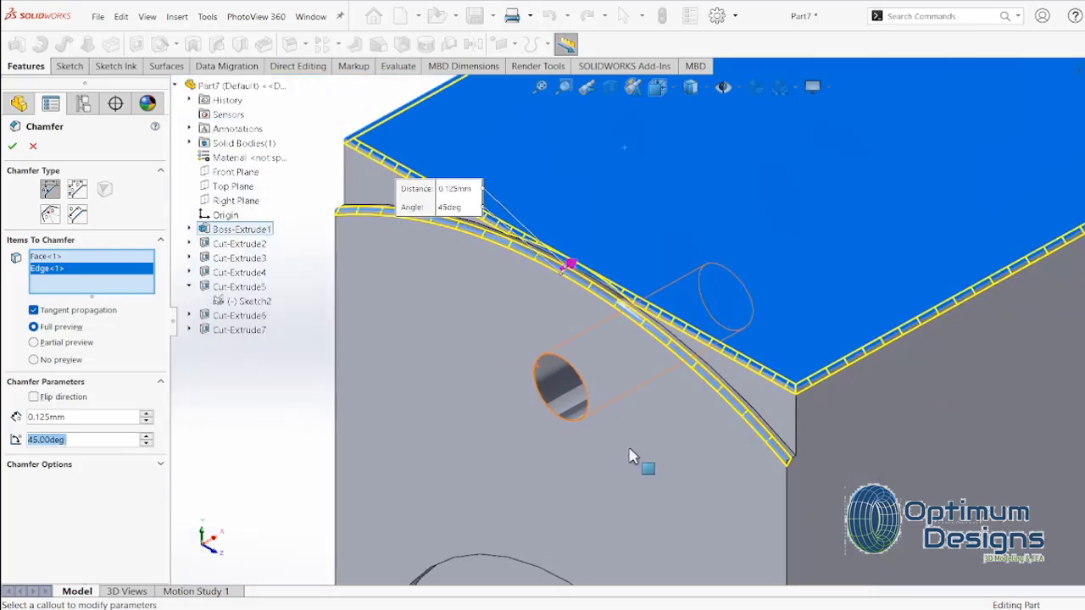
pyautogui.click(810, 436)
pyautogui.scroll(2, 807, 441)
# Add the long left face, discarding the flat and narrow faces near the bore
pyautogui.moveTo(771, 439); pyautogui.dragTo(475, 288, button='middle')
pyautogui.click(598, 348)
pyautogui.scroll(-5, 475, 289)
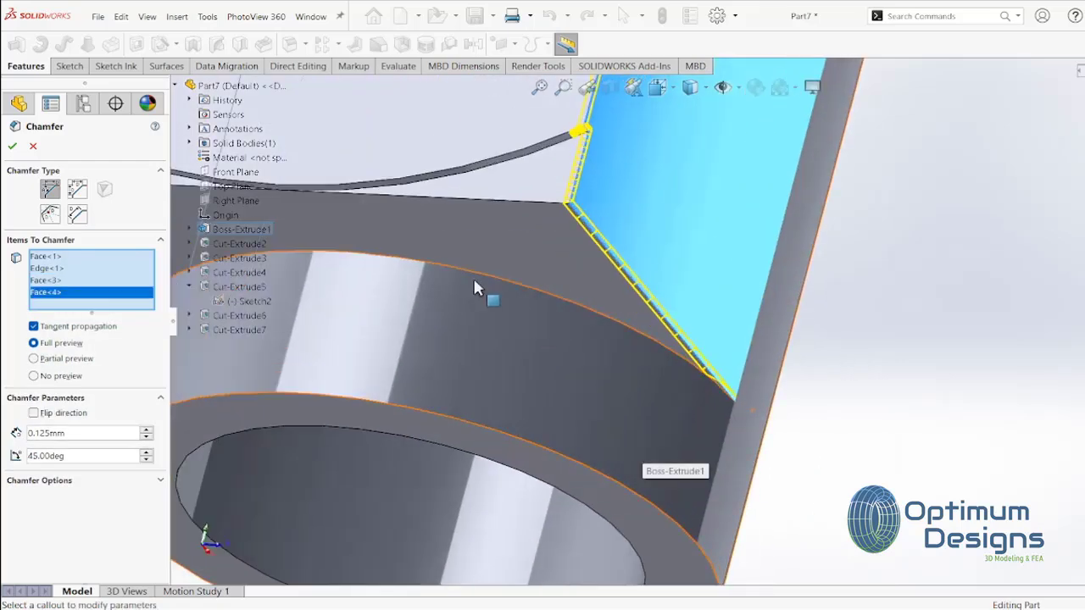
pyautogui.click(496, 224)
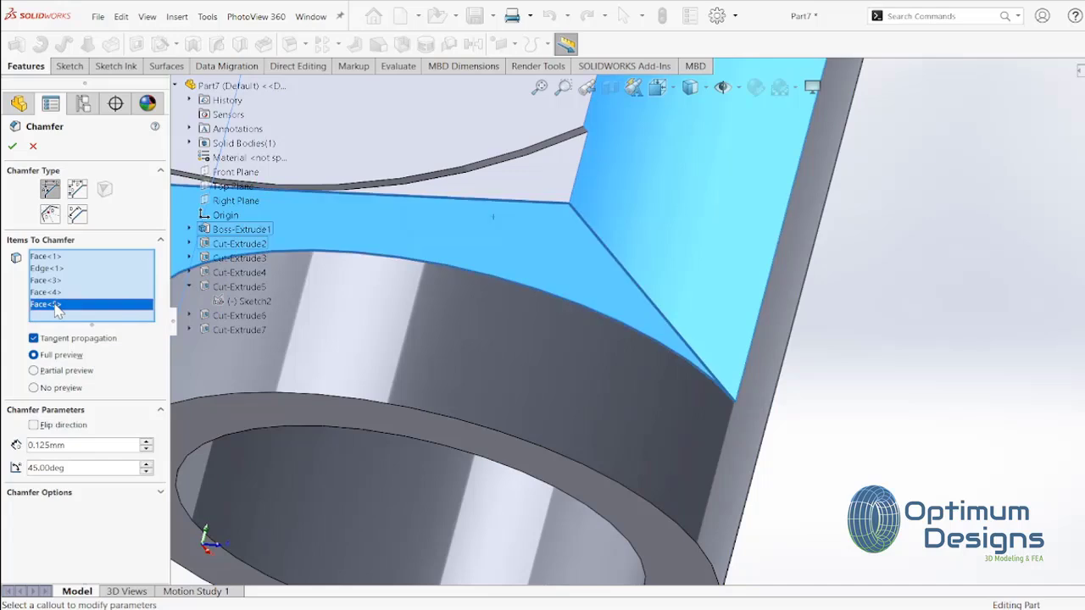
pyautogui.click(500, 222)
pyautogui.click(519, 172)
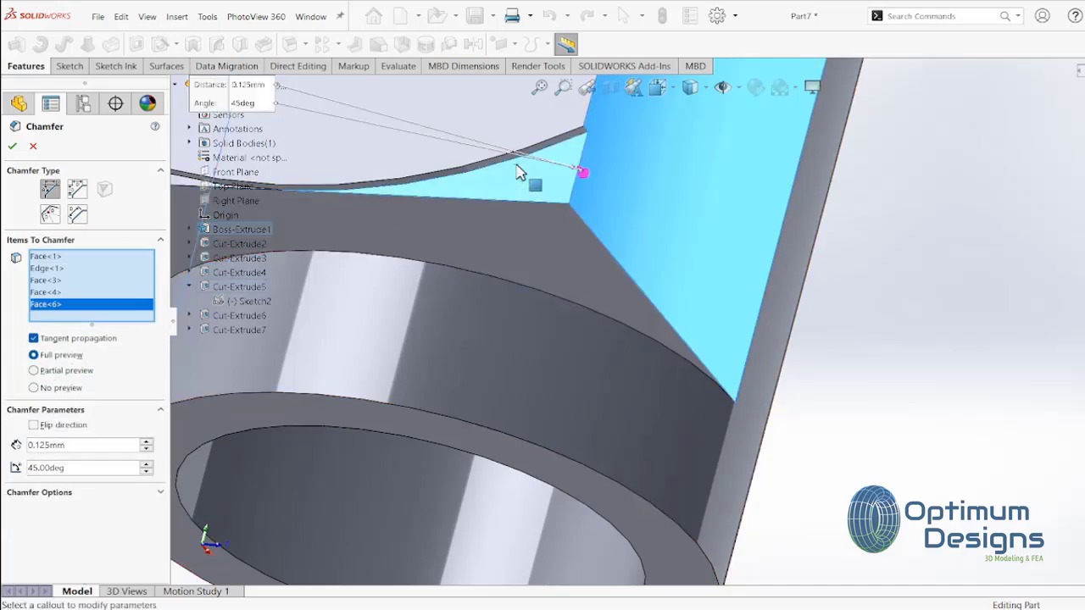
pyautogui.press('Delete')
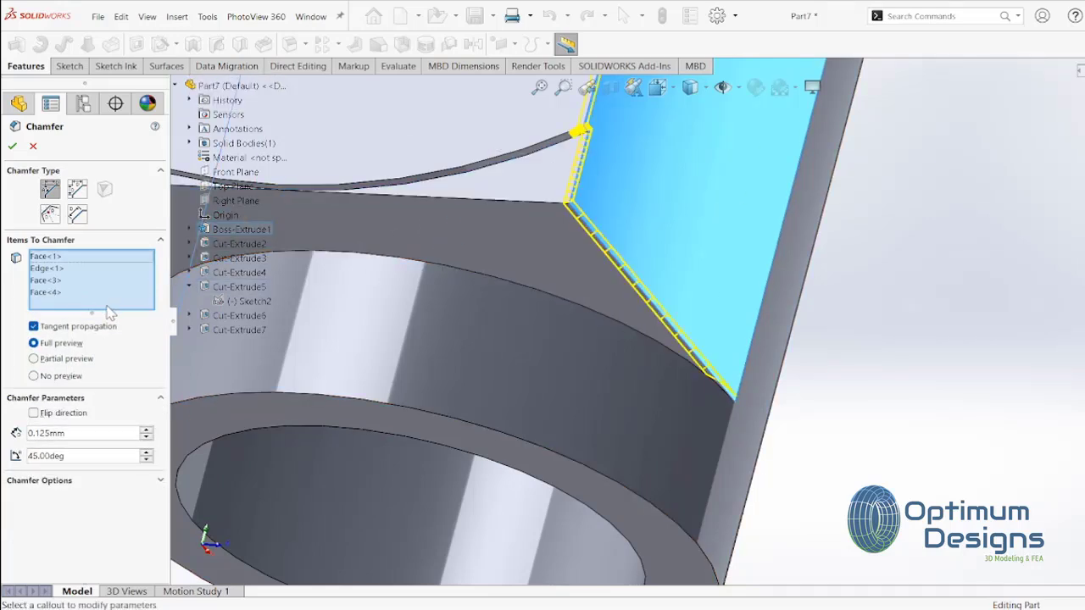
# Add the bore's end ring and curved edges, then accept the 0.125 mm × 45° chamfer
pyautogui.moveTo(254, 237)
pyautogui.mouseDown(button='middle')
pyautogui.moveTo(576, 428)
pyautogui.moveTo(785, 234)
pyautogui.mouseUp(button='middle')
pyautogui.click(573, 415)
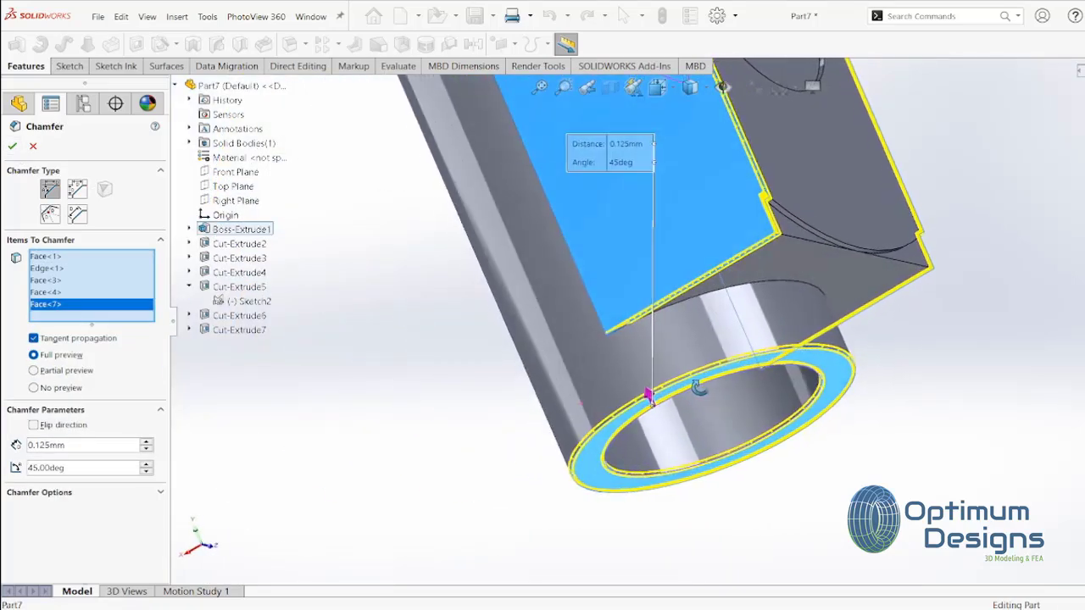
pyautogui.scroll(-2, 735, 236)
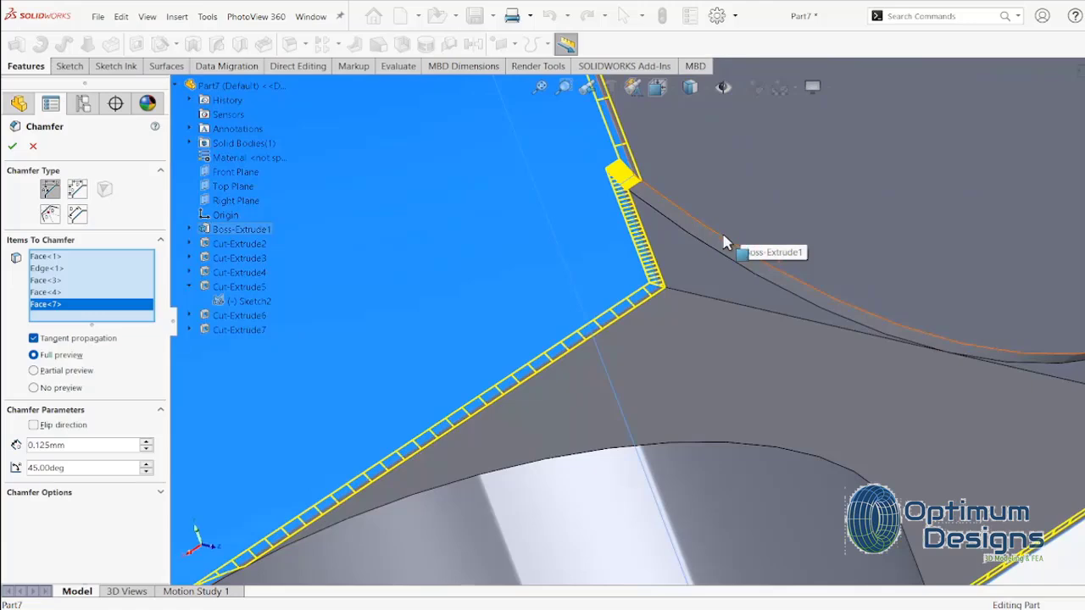
pyautogui.click(725, 244)
pyautogui.rightClick(722, 240)
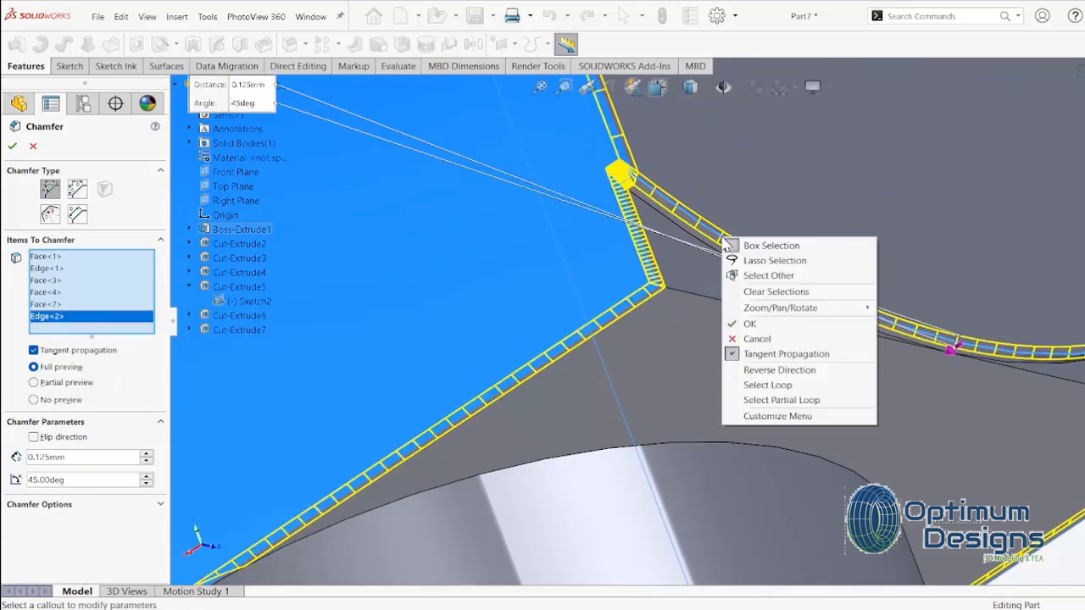
pyautogui.click(750, 323)
# Orbit the chamfered part to inspect it from new angles
pyautogui.scroll(2, 755, 339)
pyautogui.moveTo(741, 344); pyautogui.dragTo(594, 335, button='middle')
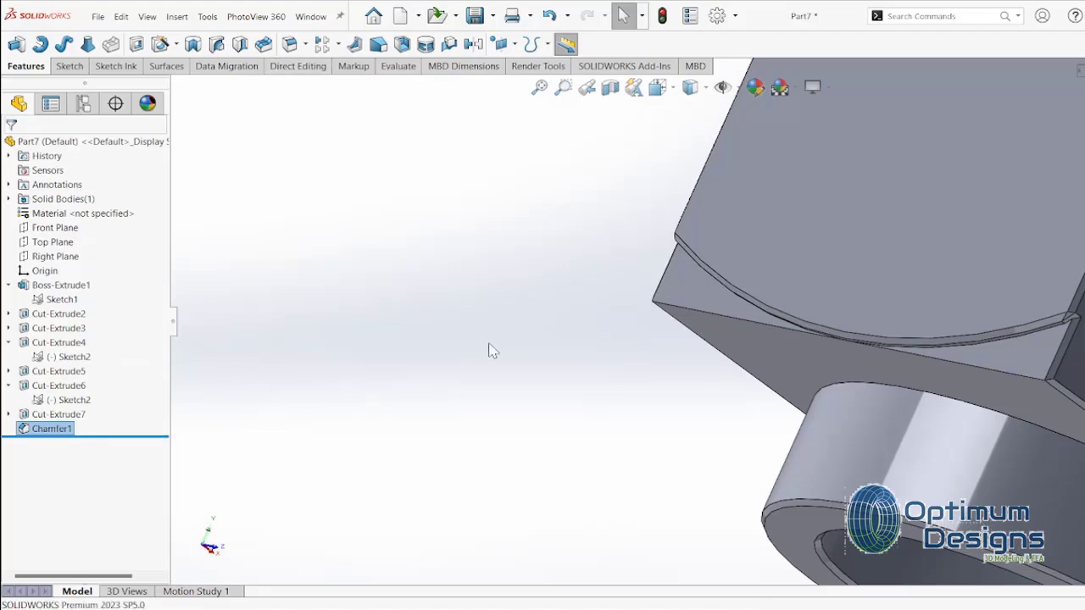
pyautogui.moveTo(489, 348); pyautogui.dragTo(712, 346, button='middle')
pyautogui.press('space')
# Abandon a Hole Wizard attempt and start a Thread feature on the large hole's edge
pyautogui.click(578, 264)
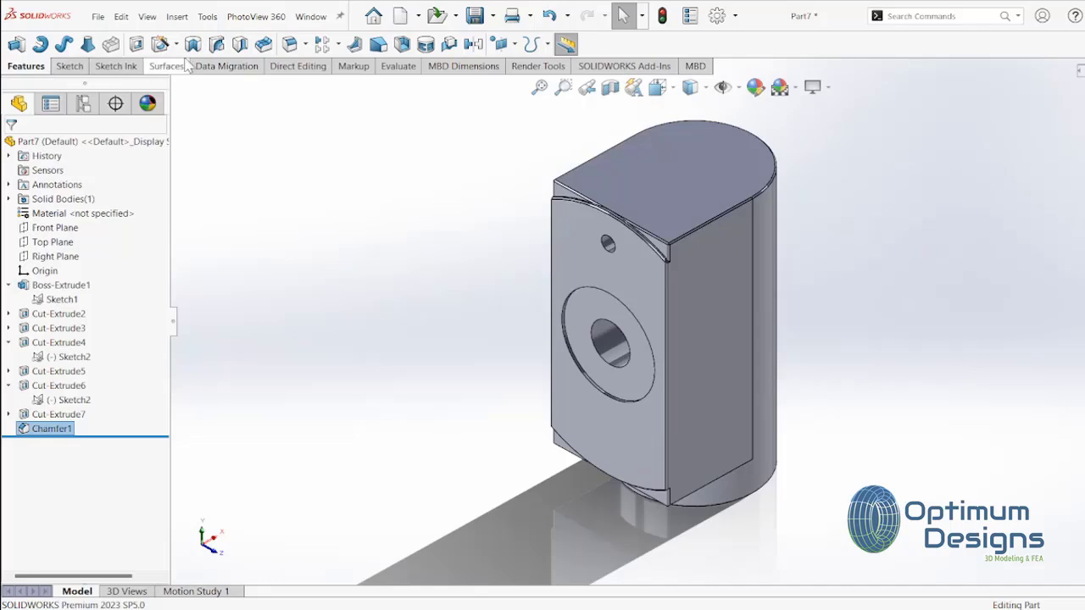
pyautogui.click(177, 16)
pyautogui.moveTo(201, 72)
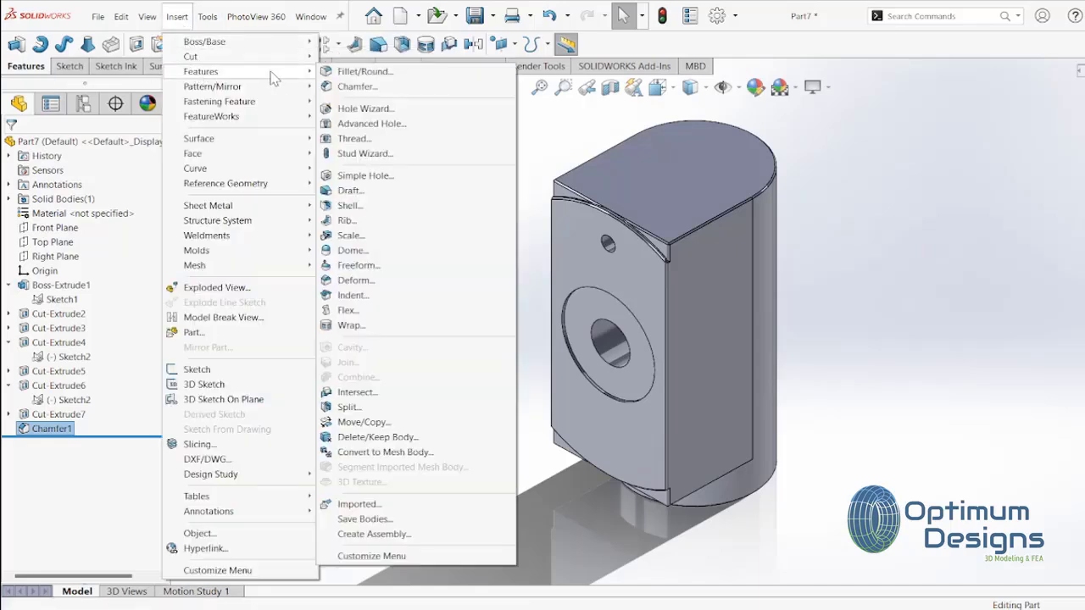
pyautogui.click(374, 108)
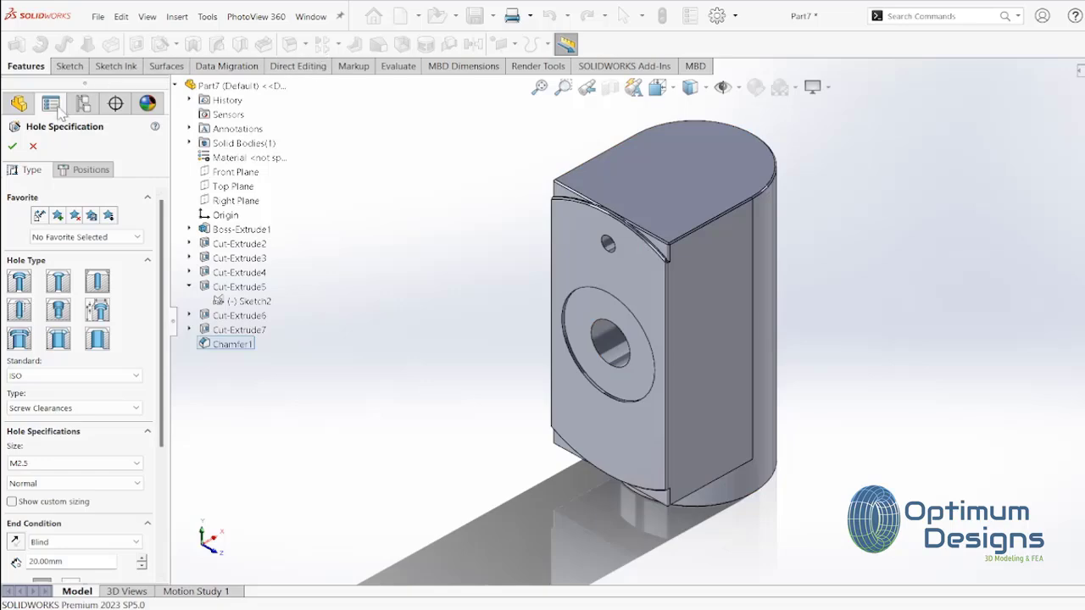
pyautogui.click(31, 147)
pyautogui.click(178, 17)
pyautogui.moveTo(200, 71)
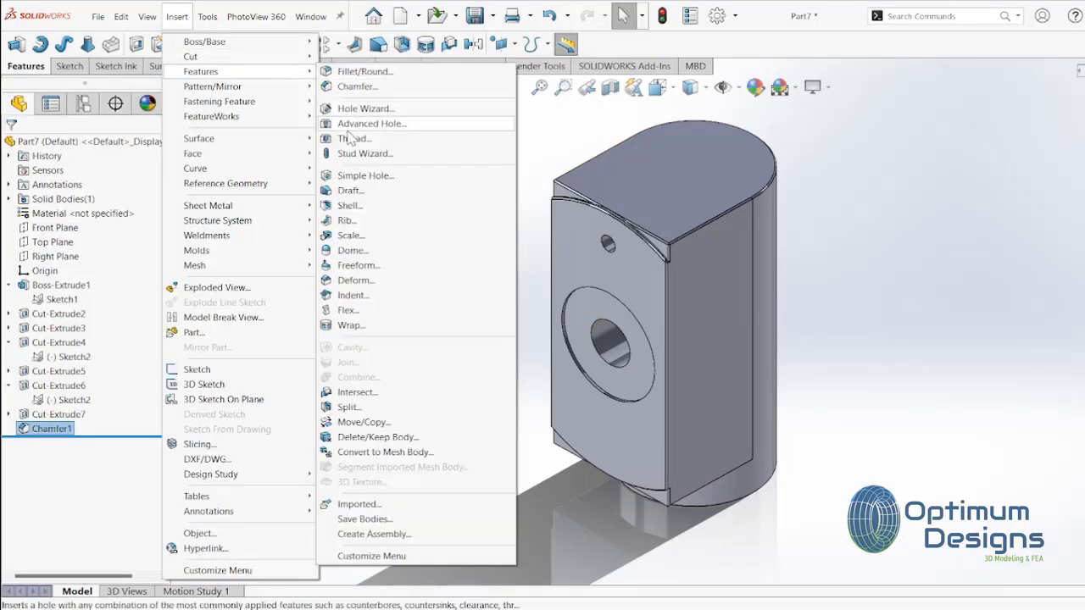
pyautogui.click(354, 138)
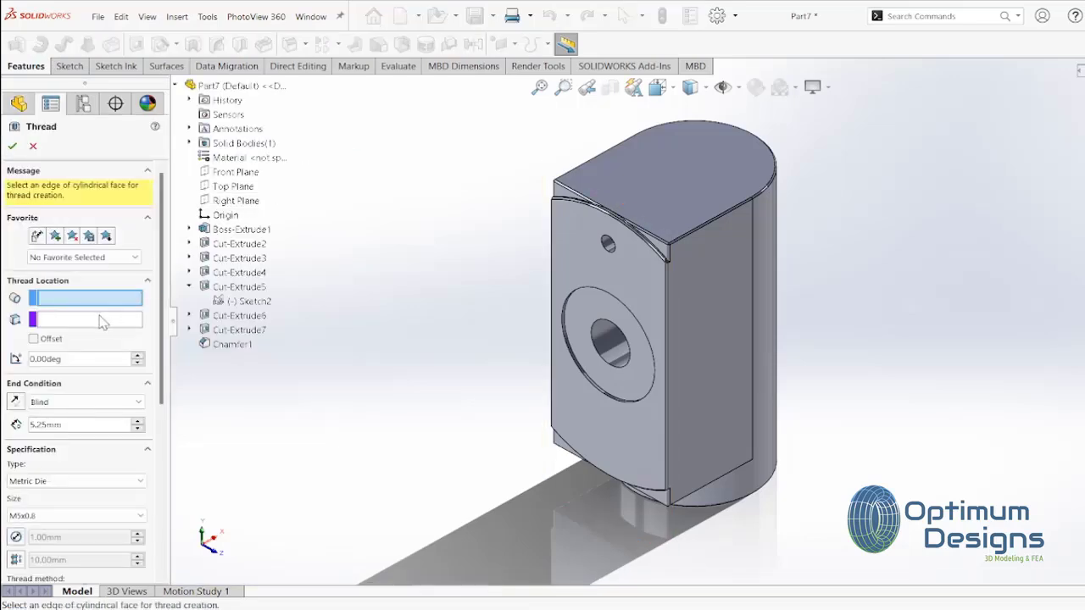
pyautogui.scroll(-5, 596, 336)
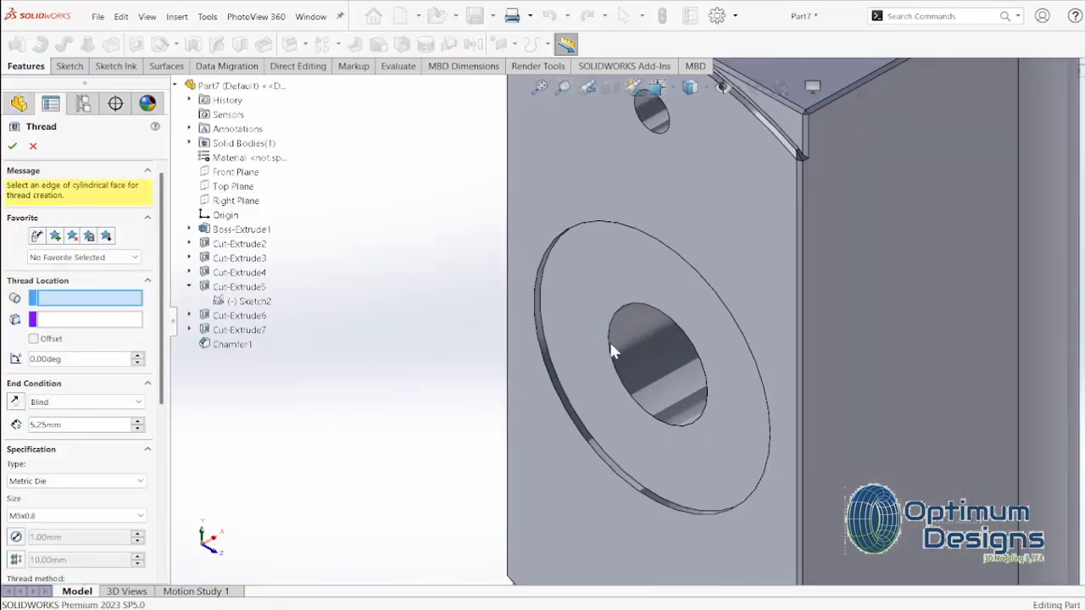
pyautogui.click(610, 341)
pyautogui.moveTo(624, 356)
pyautogui.mouseDown(button='middle')
pyautogui.moveTo(694, 300)
pyautogui.moveTo(580, 247)
pyautogui.moveTo(607, 250)
pyautogui.mouseUp(button='middle')
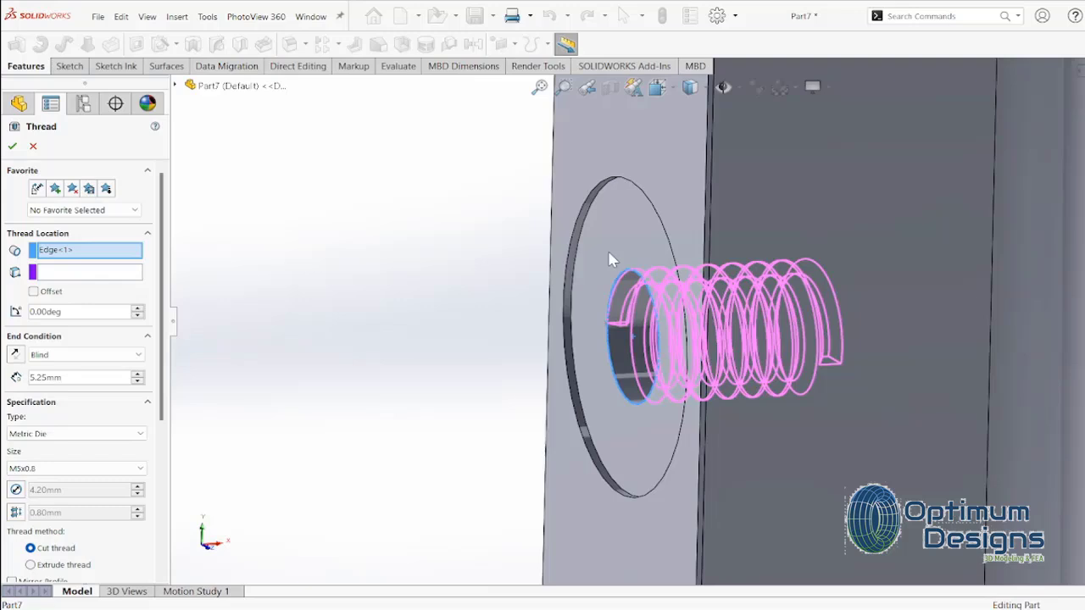
# Keep the M5x0.8 thread size and set the thread depth to 6 mm
pyautogui.click(103, 470)
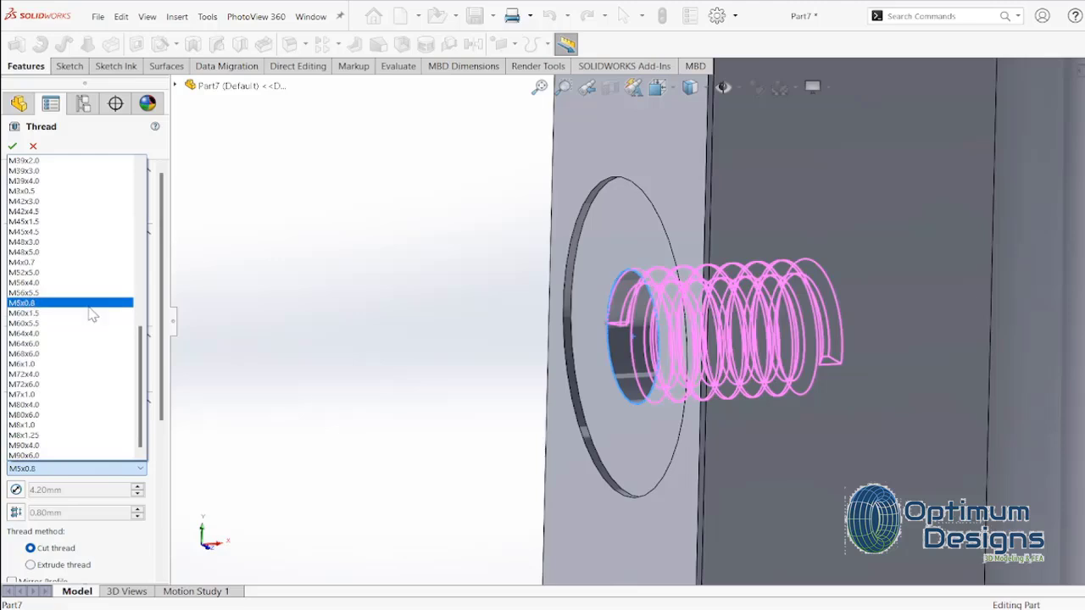
pyautogui.click(81, 303)
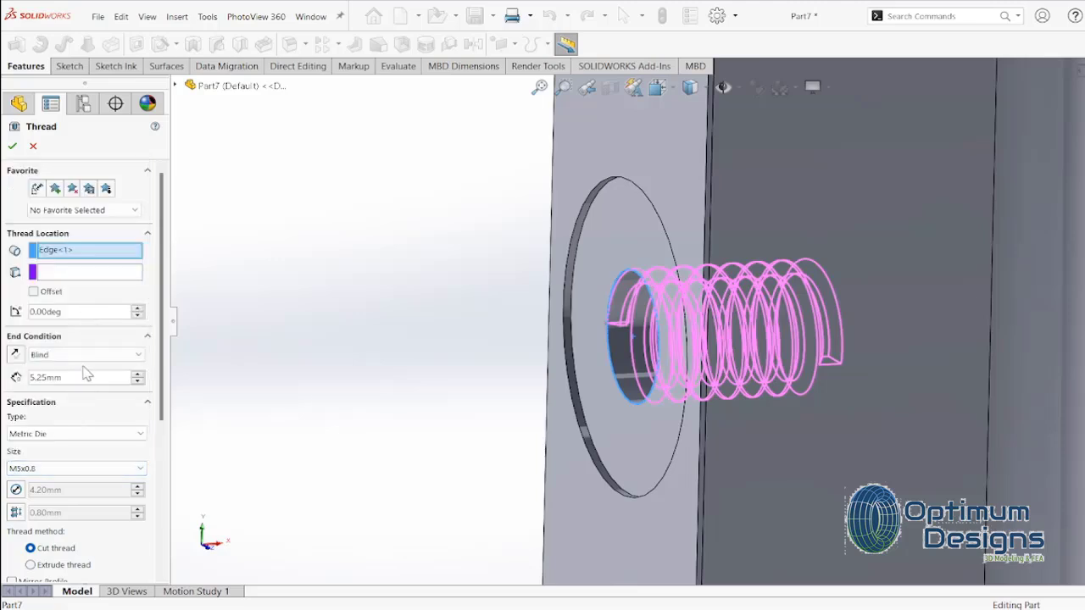
pyautogui.click(34, 291)
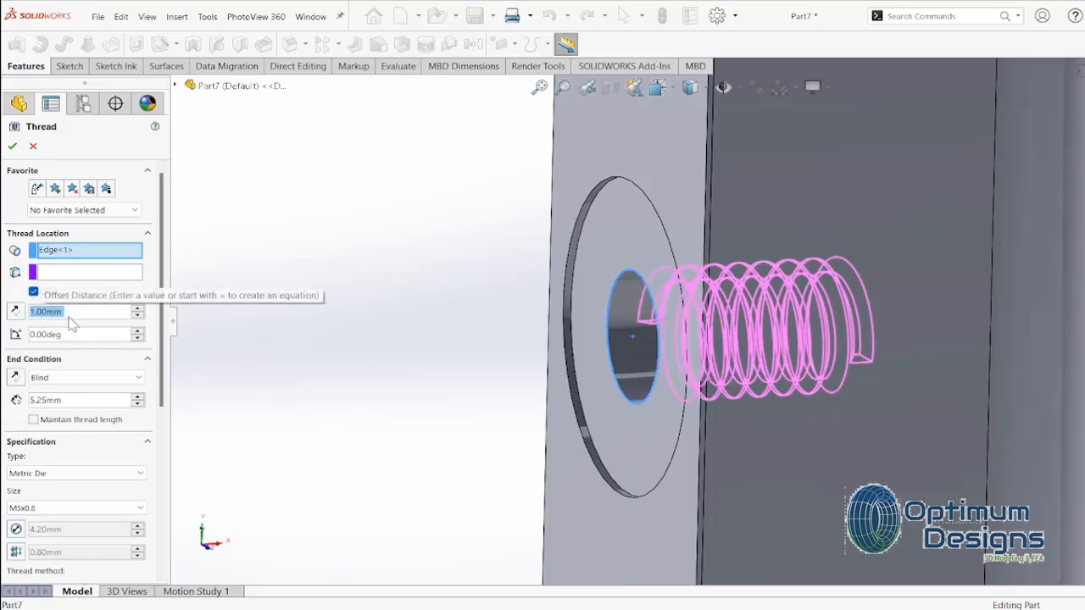
pyautogui.click(34, 293)
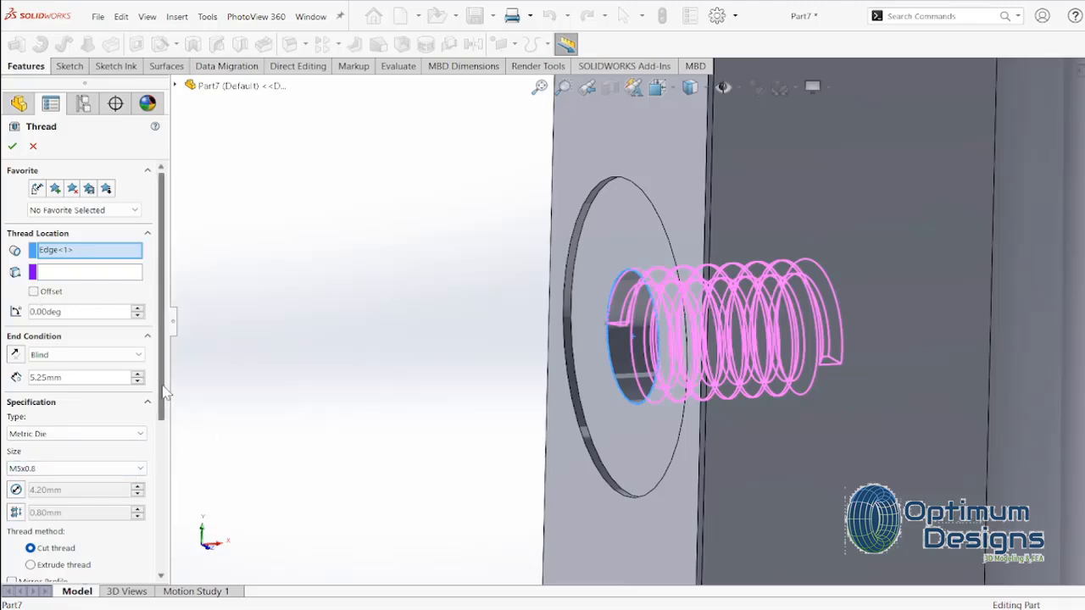
pyautogui.moveTo(164, 387); pyautogui.dragTo(162, 391)
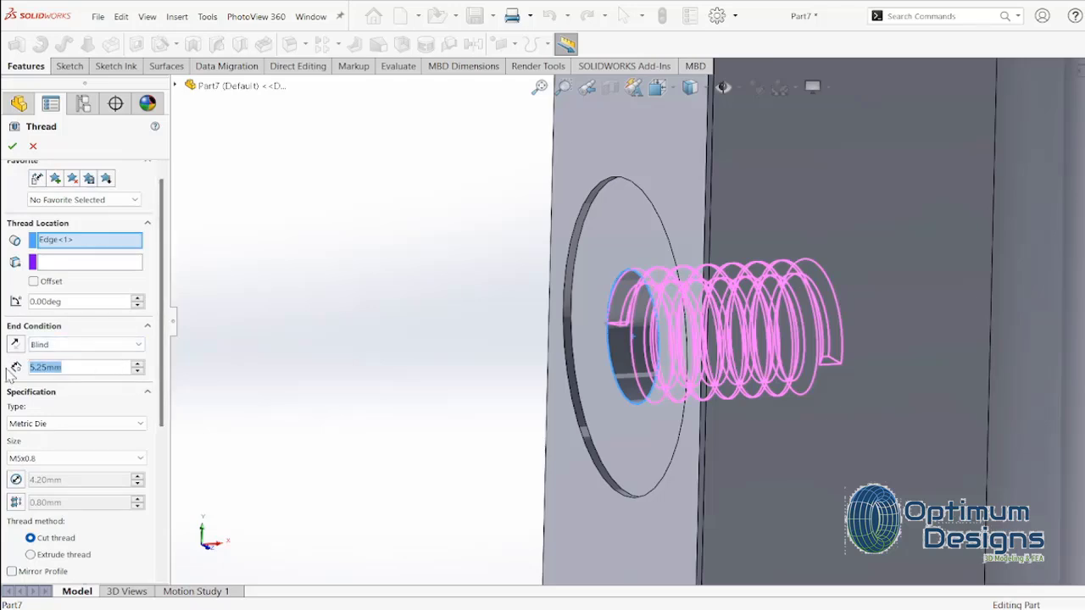
pyautogui.write('6')
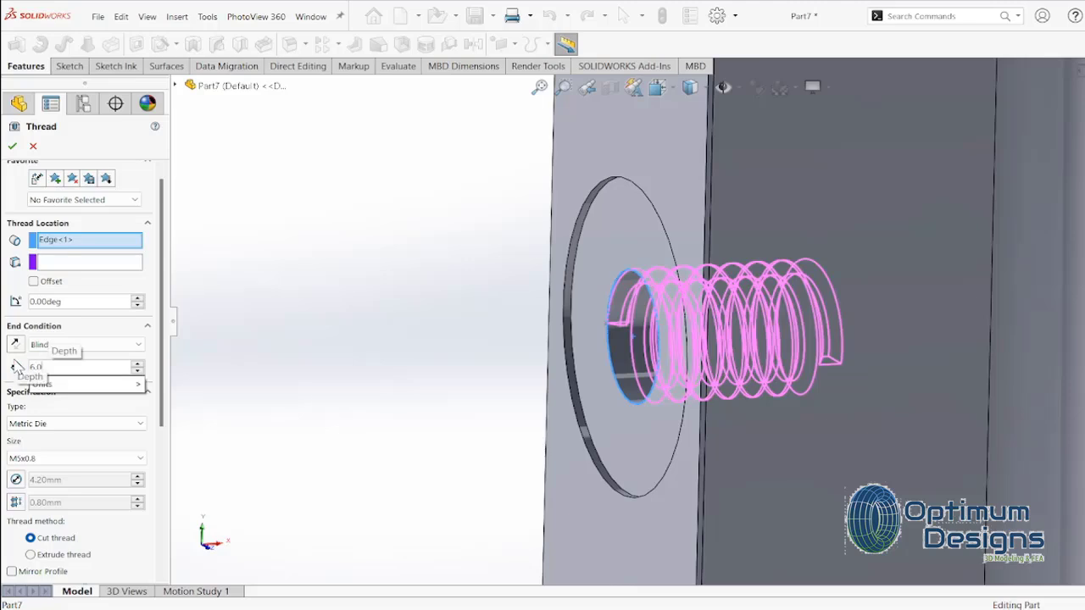
pyautogui.press('Return')
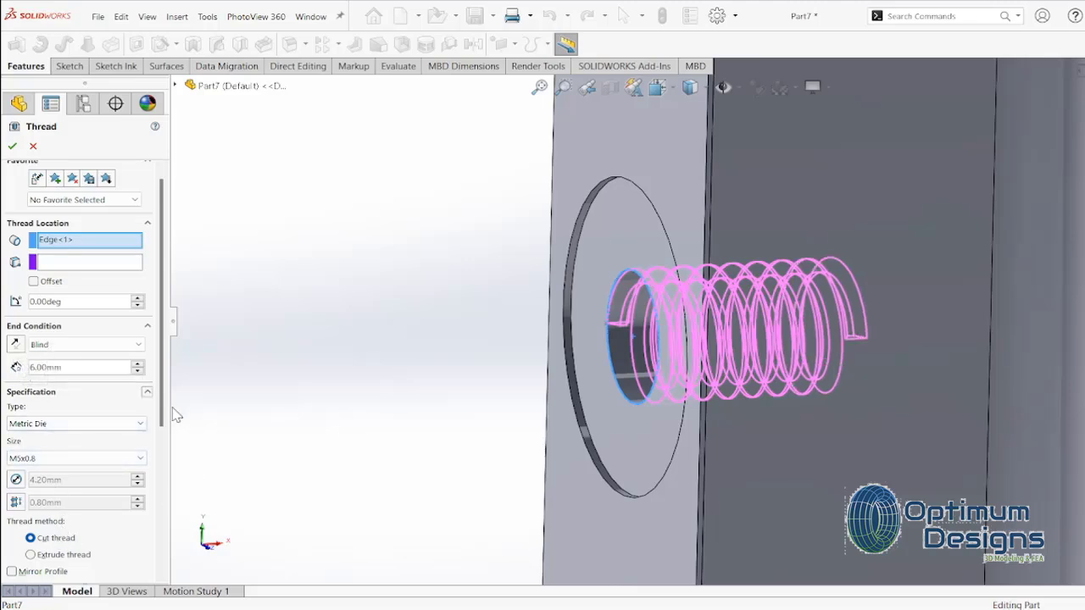
# Mirror the thread profile and enable a reversed 1 mm start offset
pyautogui.moveTo(161, 415); pyautogui.dragTo(160, 463)
pyautogui.click(11, 490)
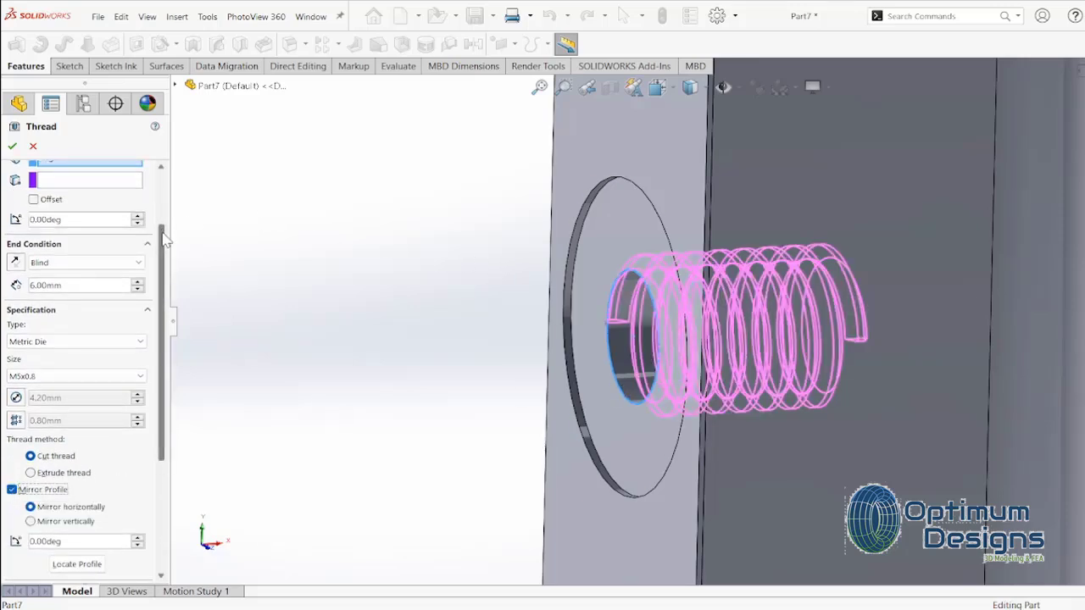
pyautogui.moveTo(166, 246); pyautogui.dragTo(167, 222)
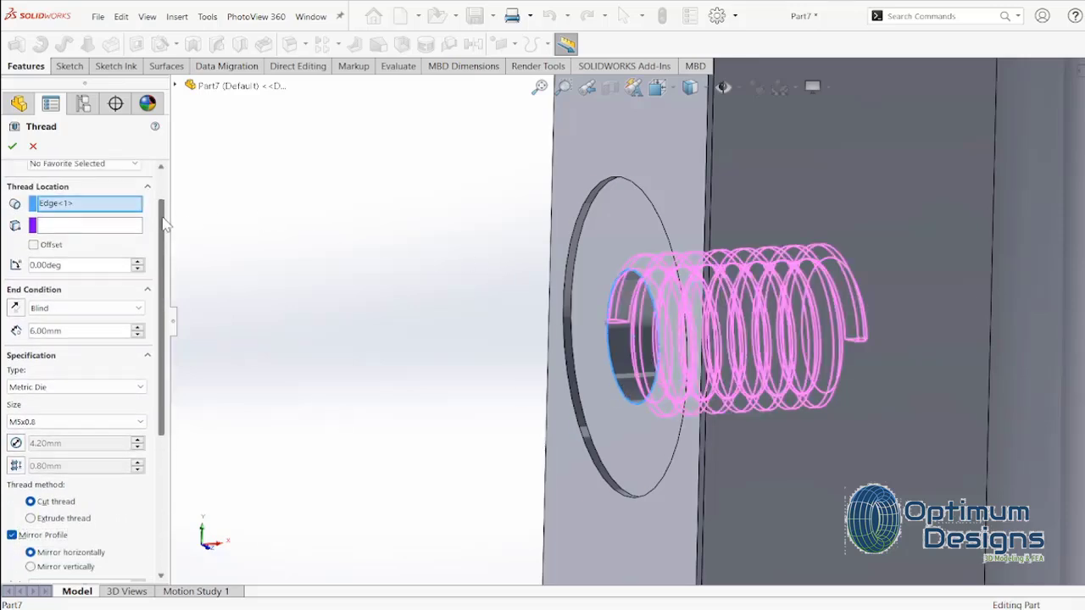
pyautogui.click(34, 245)
pyautogui.click(34, 245)
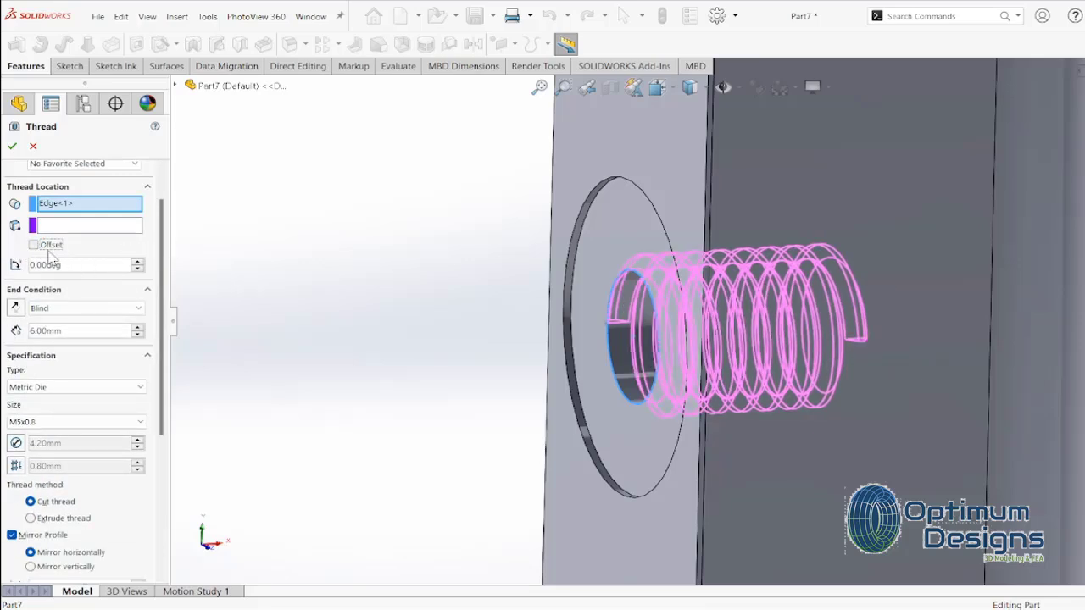
pyautogui.click(34, 245)
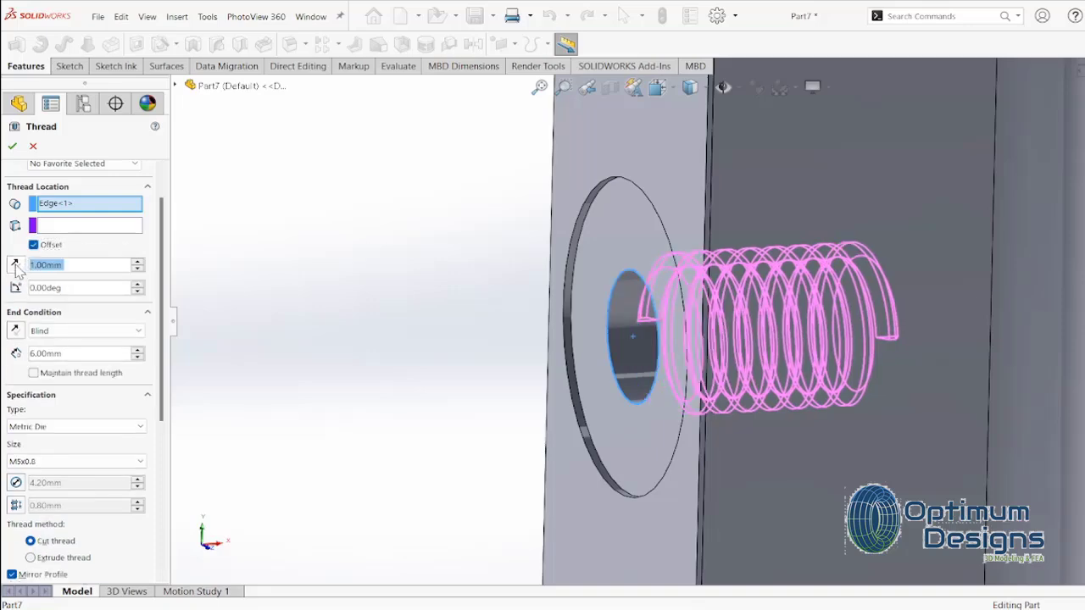
pyautogui.click(15, 266)
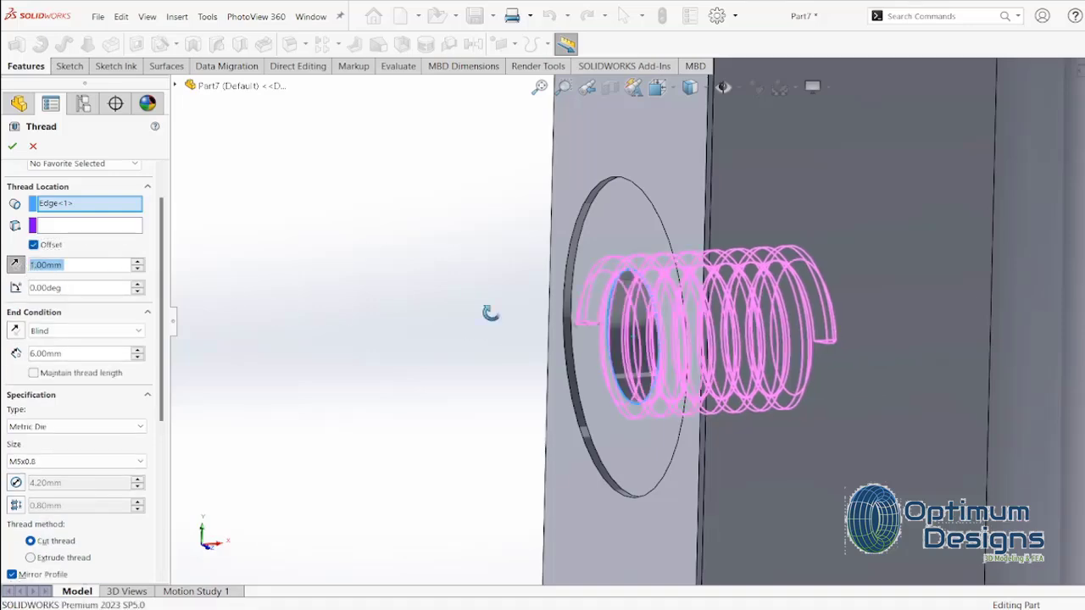
pyautogui.moveTo(490, 313); pyautogui.dragTo(691, 115, button='middle')
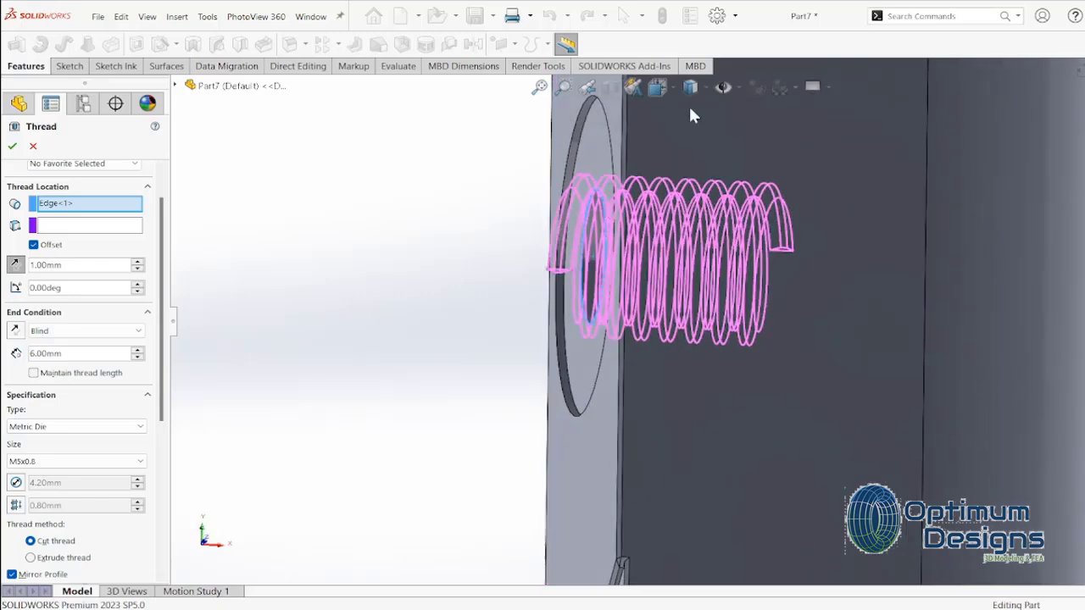
# Accept the thread and inspect it in an isometric section view
pyautogui.click(12, 147)
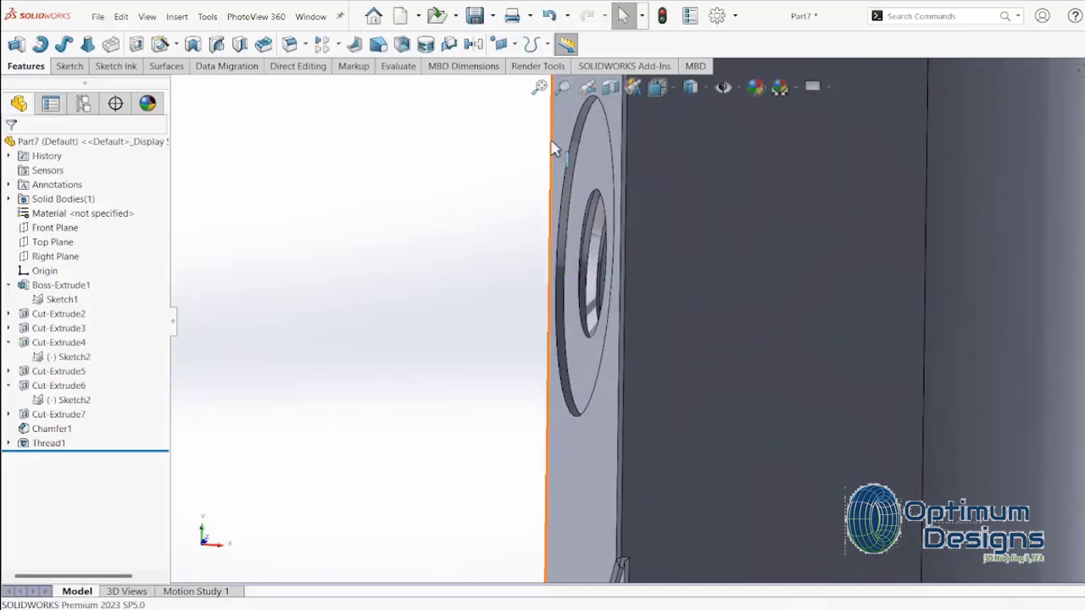
pyautogui.click(611, 87)
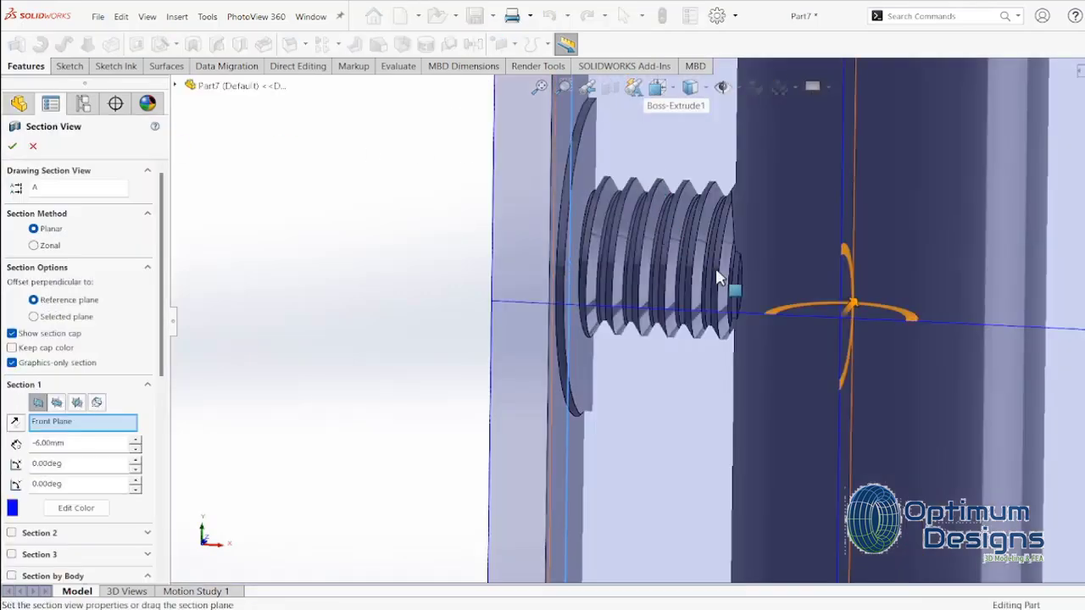
pyautogui.moveTo(695, 255)
pyautogui.mouseDown(button='middle')
pyautogui.moveTo(746, 280)
pyautogui.moveTo(465, 206)
pyautogui.mouseUp(button='middle')
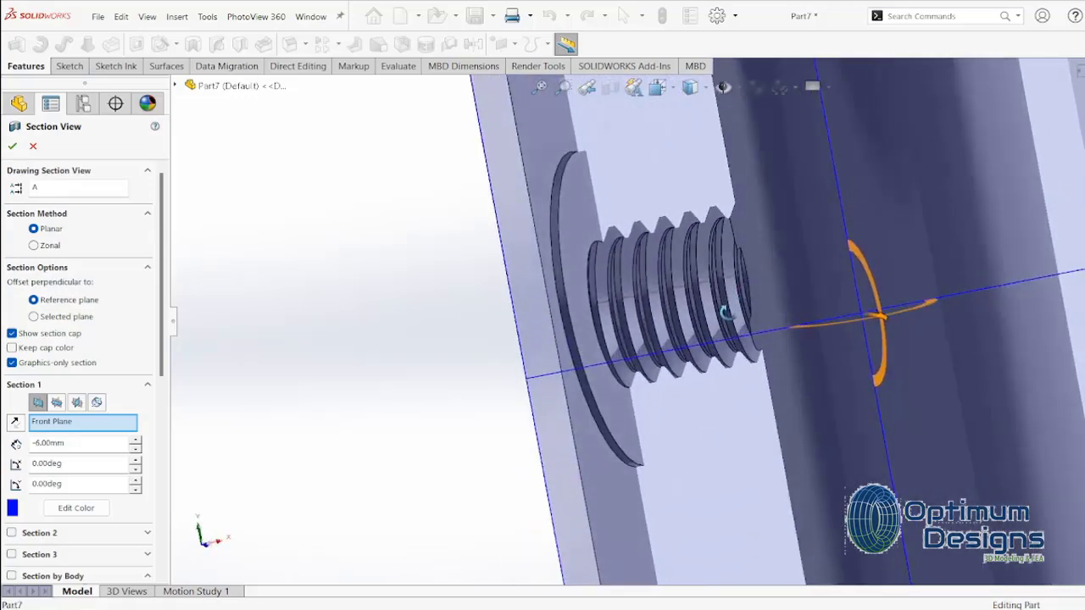
pyautogui.press('space')
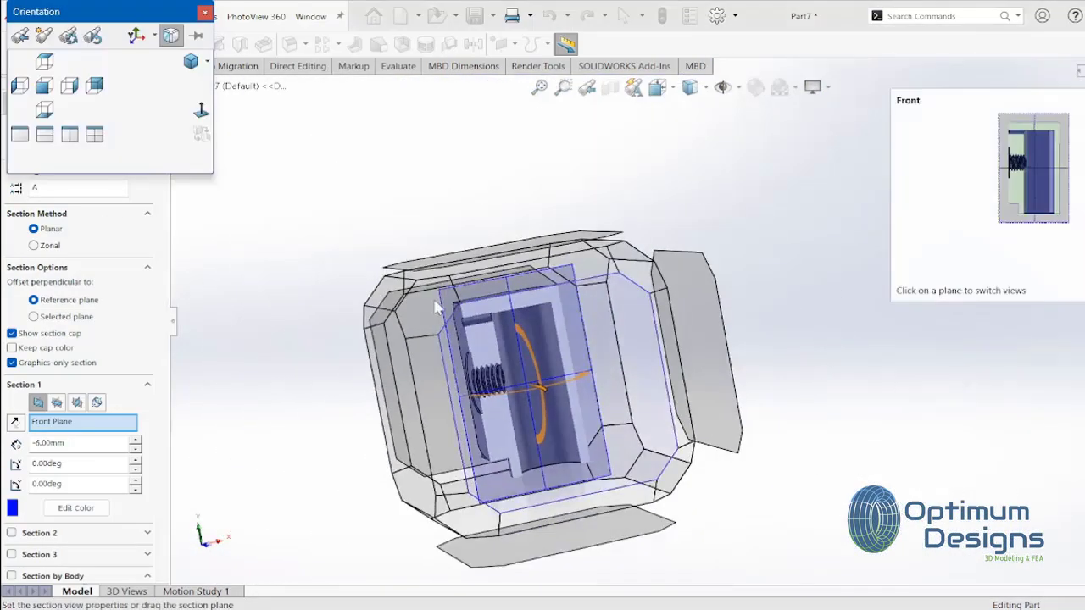
pyautogui.click(386, 258)
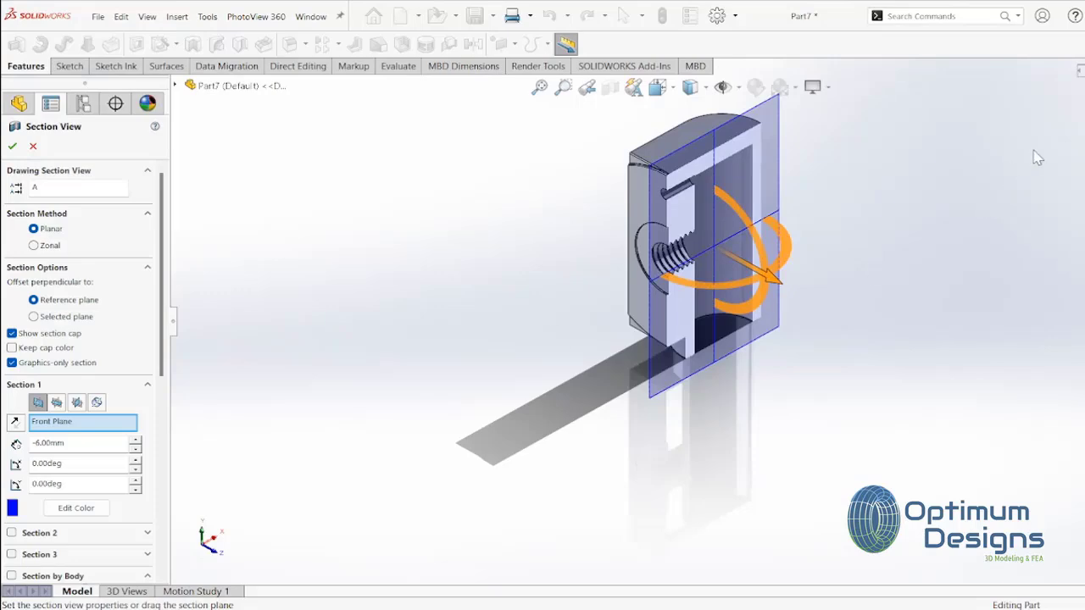
pyautogui.press('Return')
# Orbit the sectioned nut to a steep angle, then turn the section view off
pyautogui.scroll(-3, 715, 317)
pyautogui.scroll(-3, 714, 317)
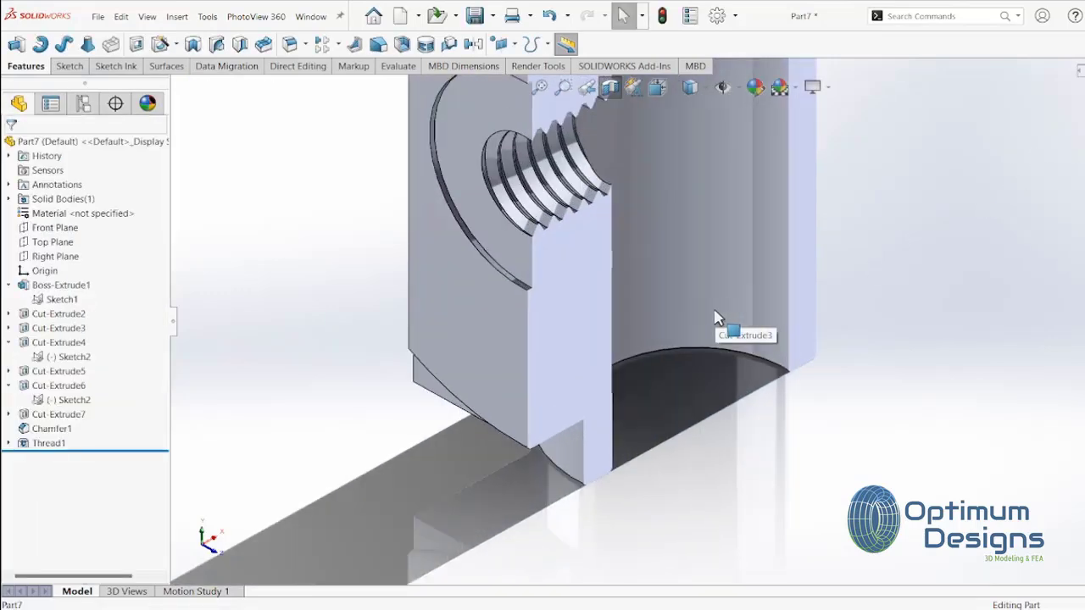
pyautogui.scroll(3, 714, 317)
pyautogui.moveTo(685, 302)
pyautogui.mouseDown(button='middle')
pyautogui.moveTo(633, 259)
pyautogui.moveTo(605, 203)
pyautogui.moveTo(666, 206)
pyautogui.moveTo(695, 177)
pyautogui.moveTo(608, 225)
pyautogui.moveTo(695, 232)
pyautogui.mouseUp(button='middle')
pyautogui.press('space')
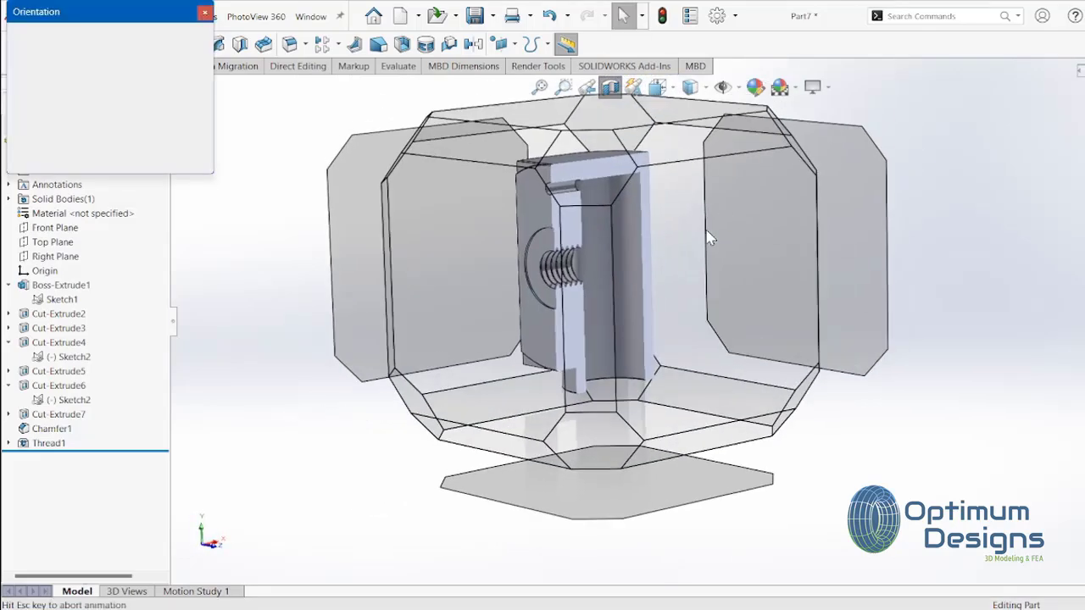
pyautogui.press('Escape')
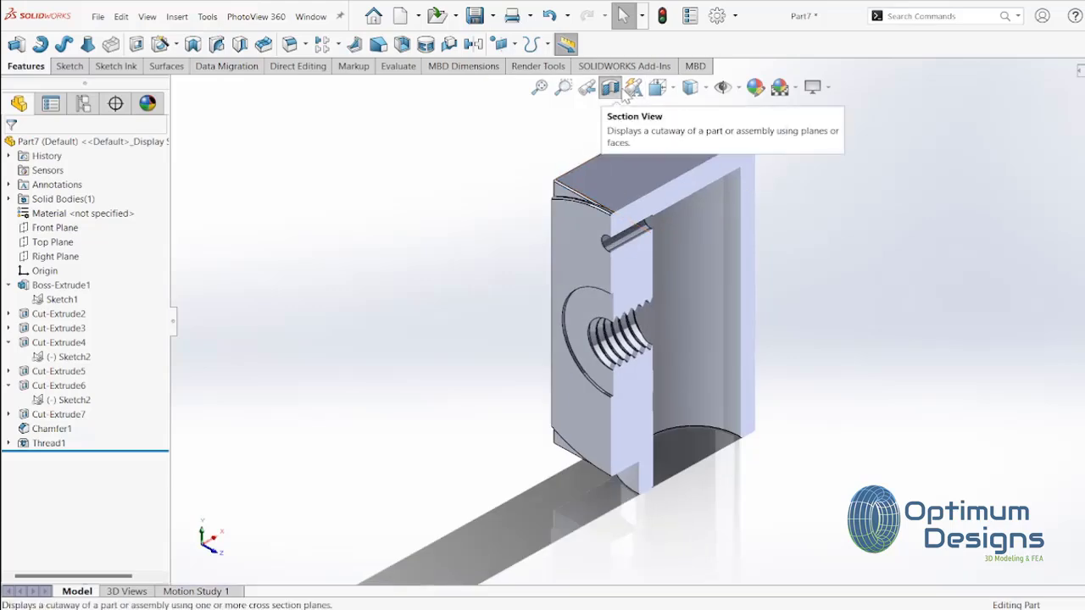
pyautogui.click(586, 88)
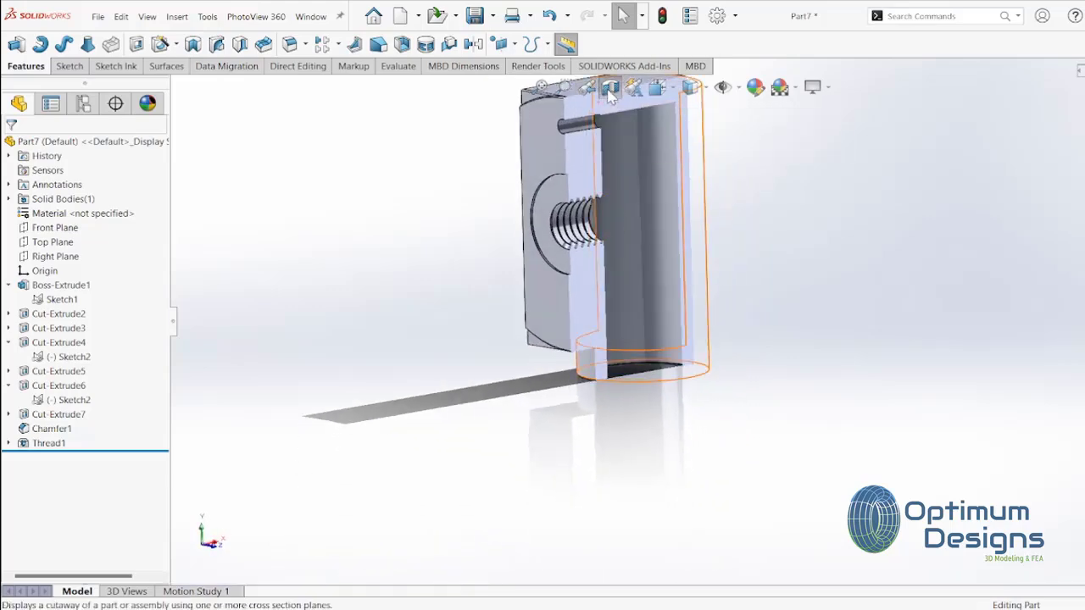
pyautogui.click(609, 93)
# View the whole part from face, corner, edge and bottom orientations, ending on the threaded face
pyautogui.press('space')
pyautogui.click(560, 261)
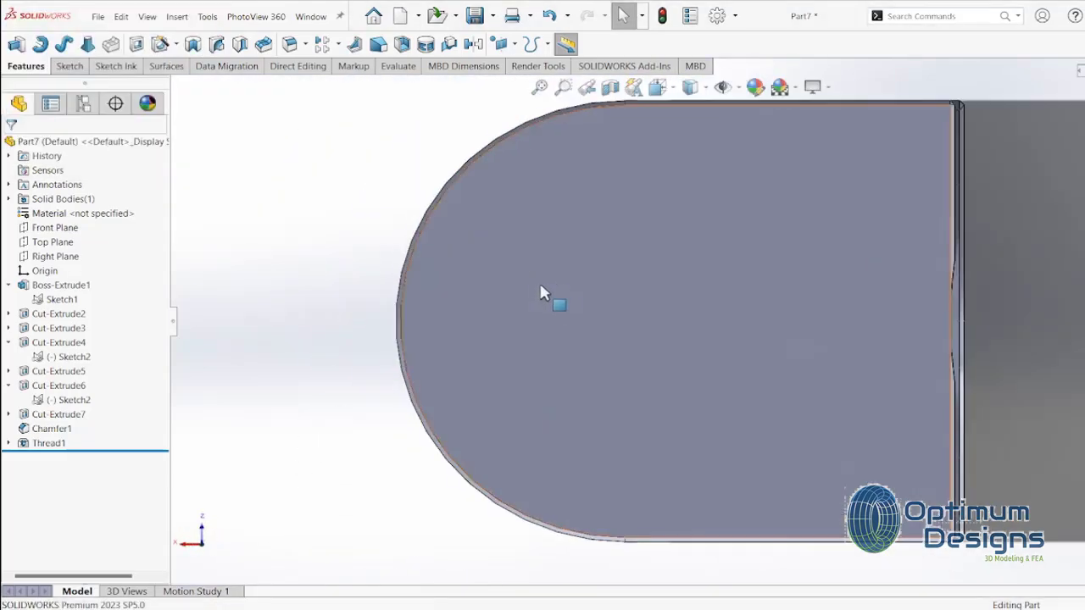
pyautogui.press('space')
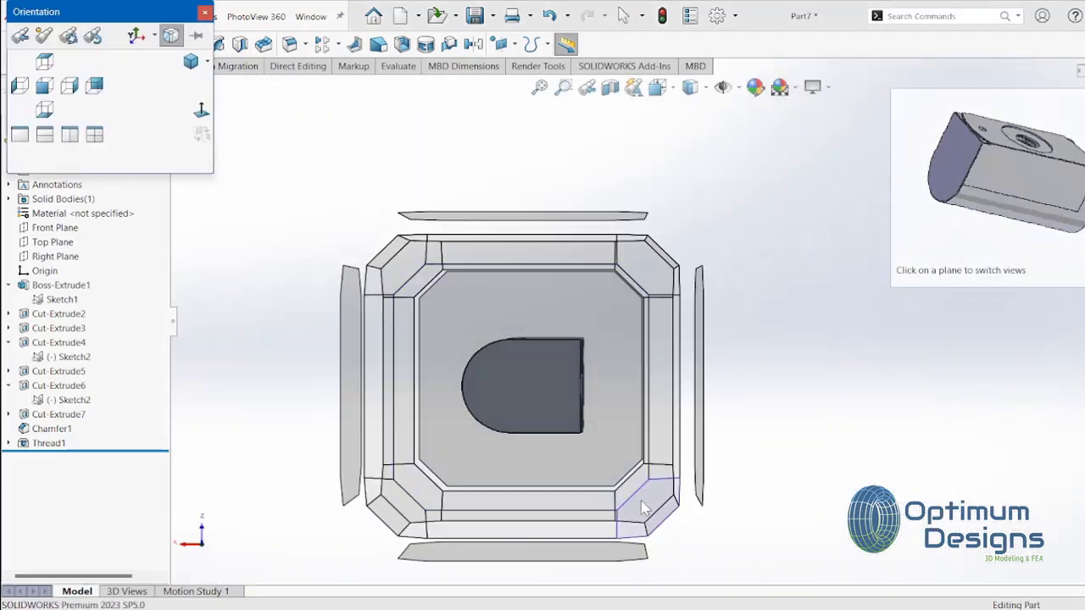
pyautogui.click(642, 507)
pyautogui.press('space')
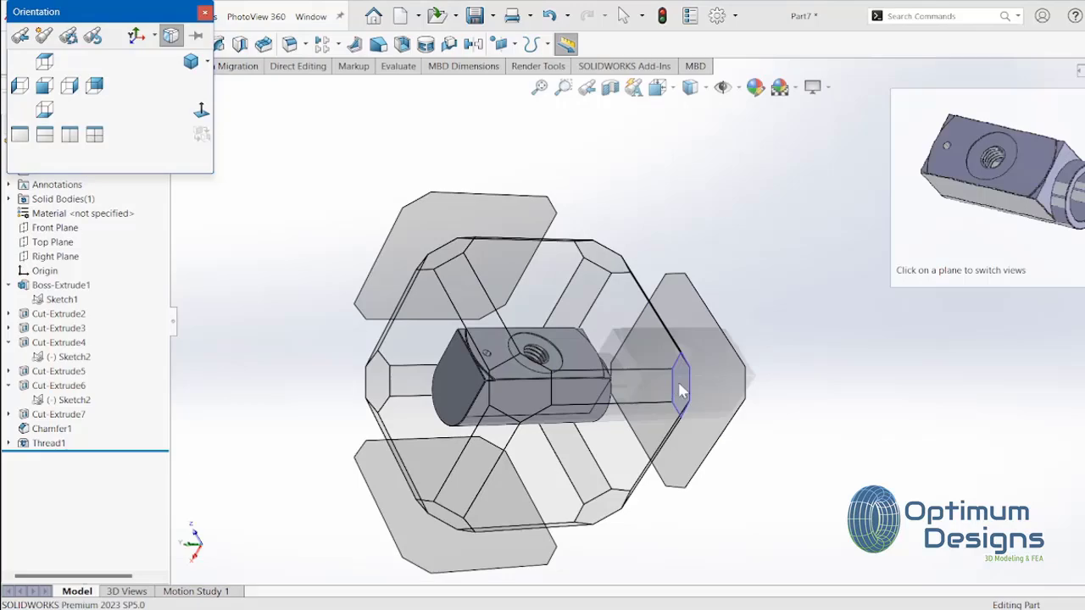
pyautogui.click(681, 389)
pyautogui.press('space')
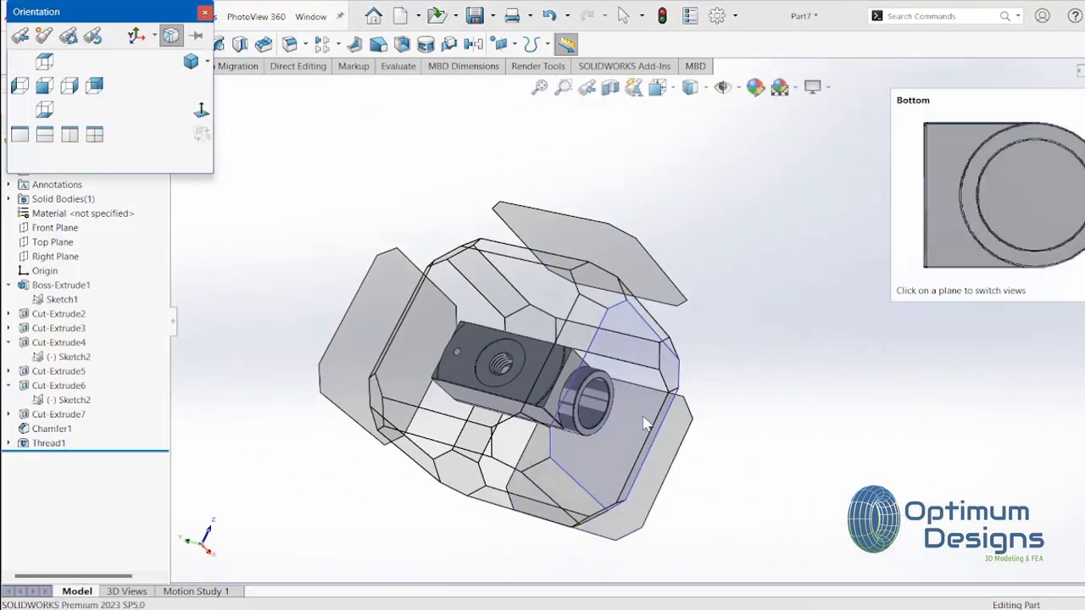
pyautogui.click(644, 424)
pyautogui.press('space')
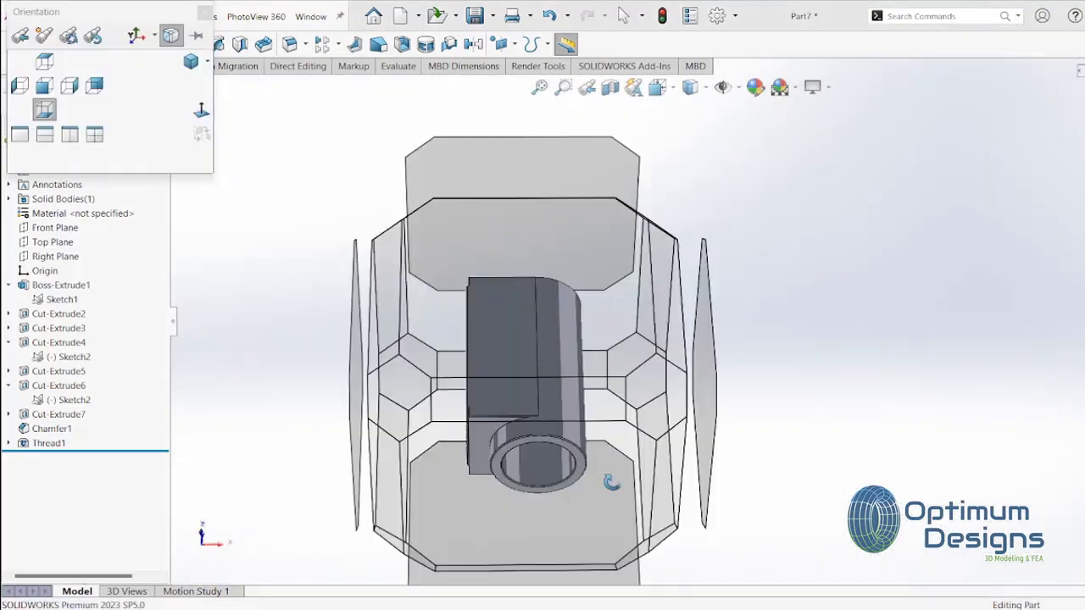
pyautogui.click(556, 348)
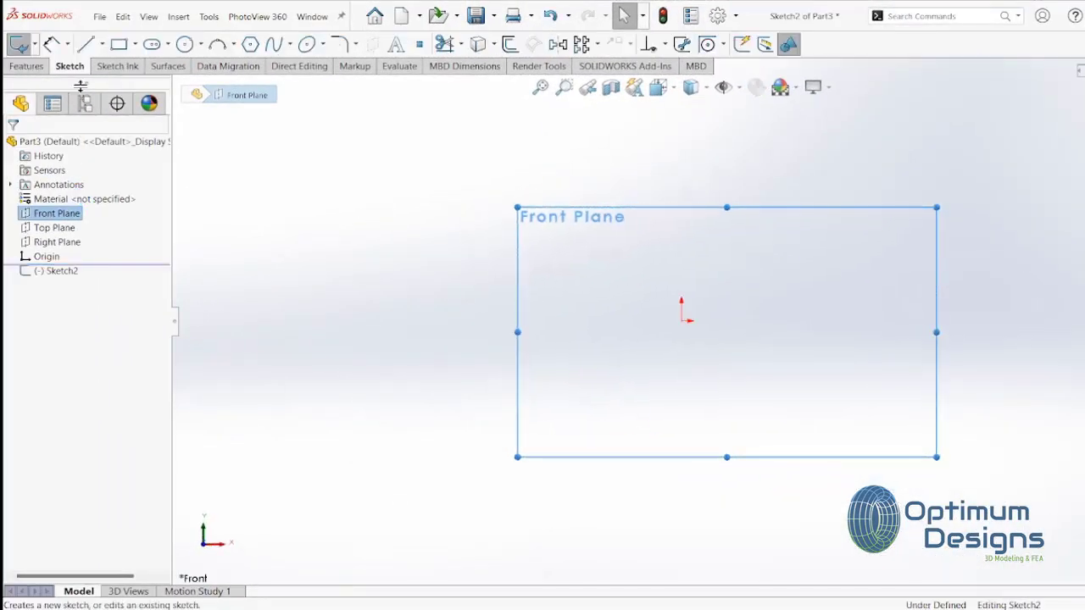
# Draw a horizontal centerline through the origin and a corner rectangle anchored at the origin
pyautogui.click(101, 44)
pyautogui.click(112, 80)
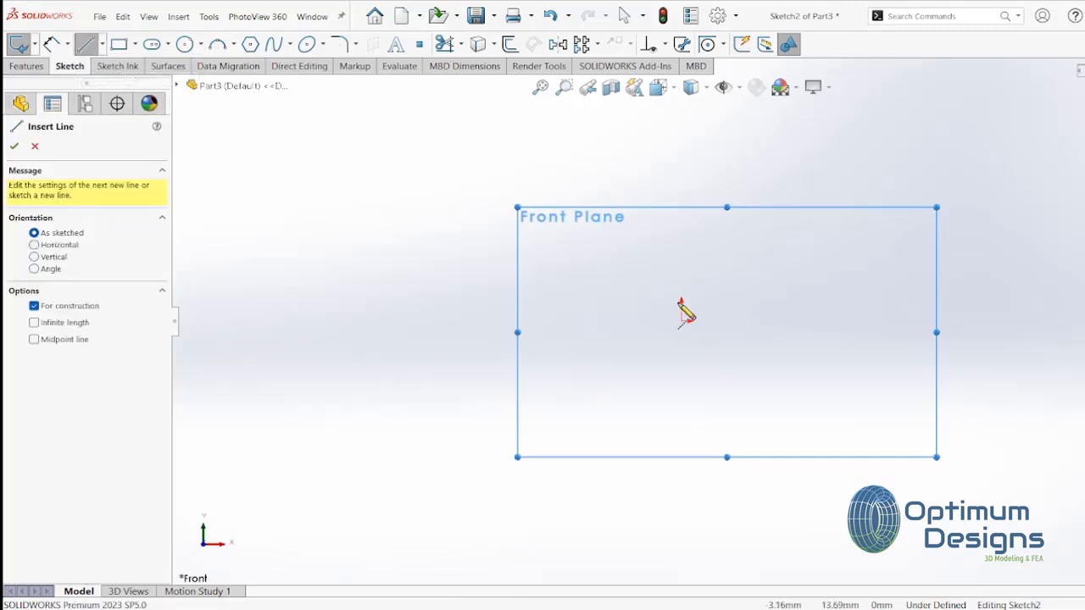
pyautogui.click(596, 320)
pyautogui.click(786, 320)
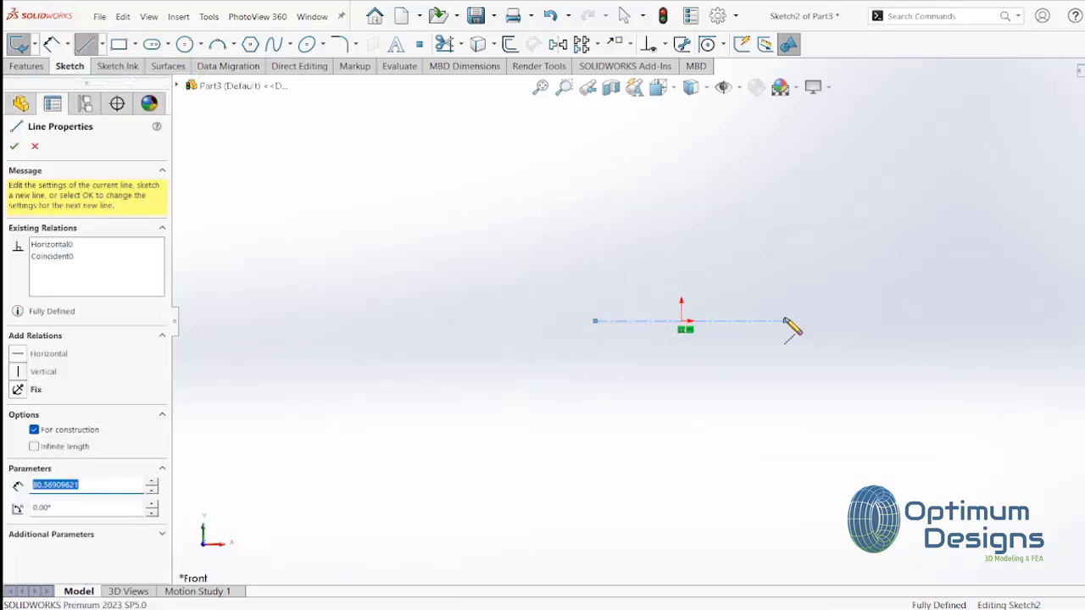
pyautogui.press('Escape')
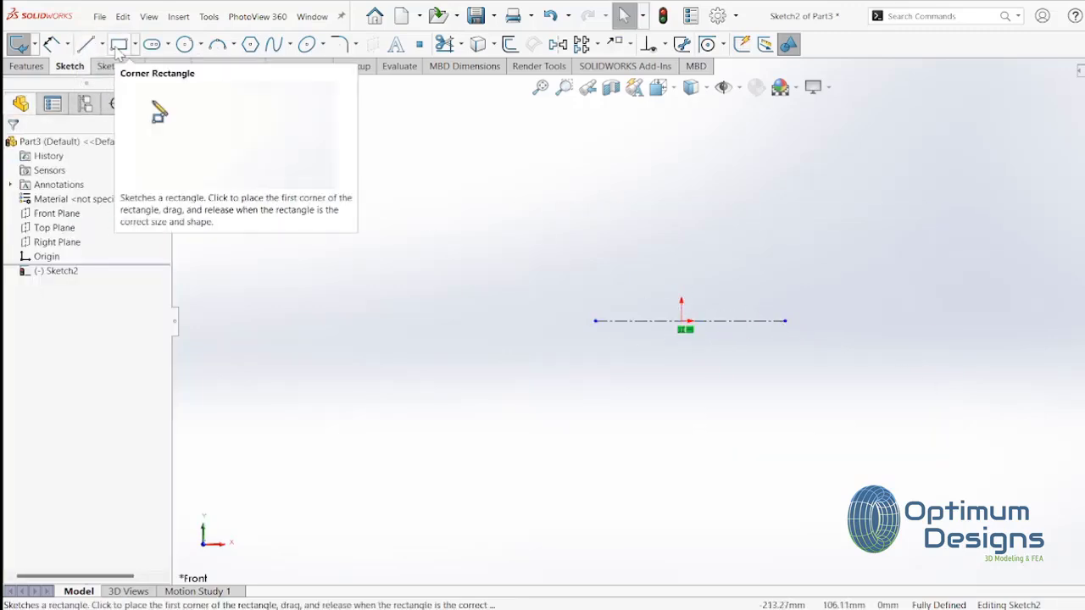
pyautogui.click(118, 44)
pyautogui.click(681, 321)
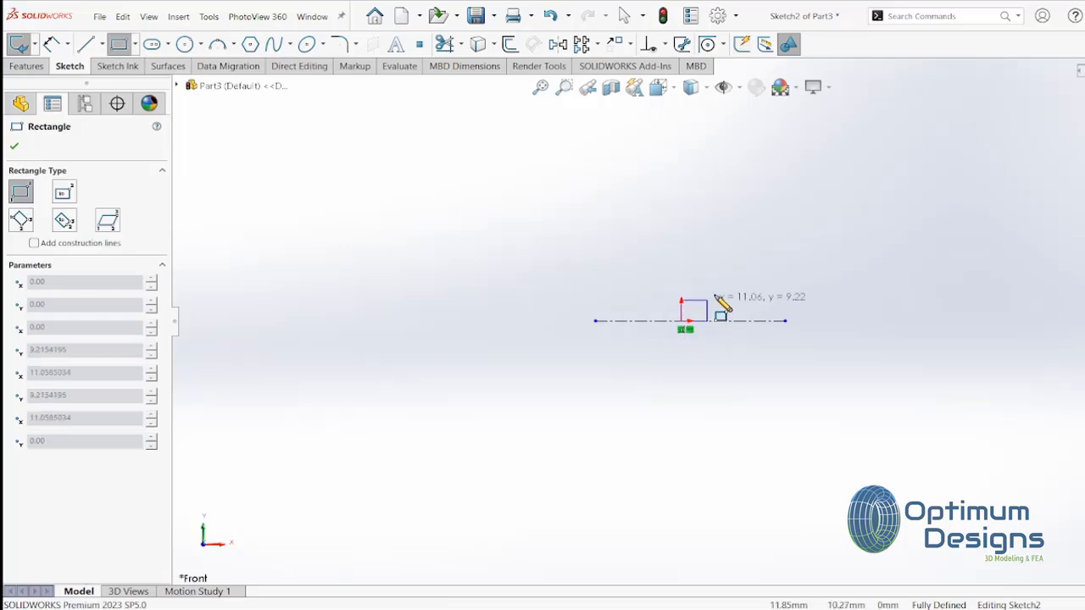
pyautogui.click(887, 188)
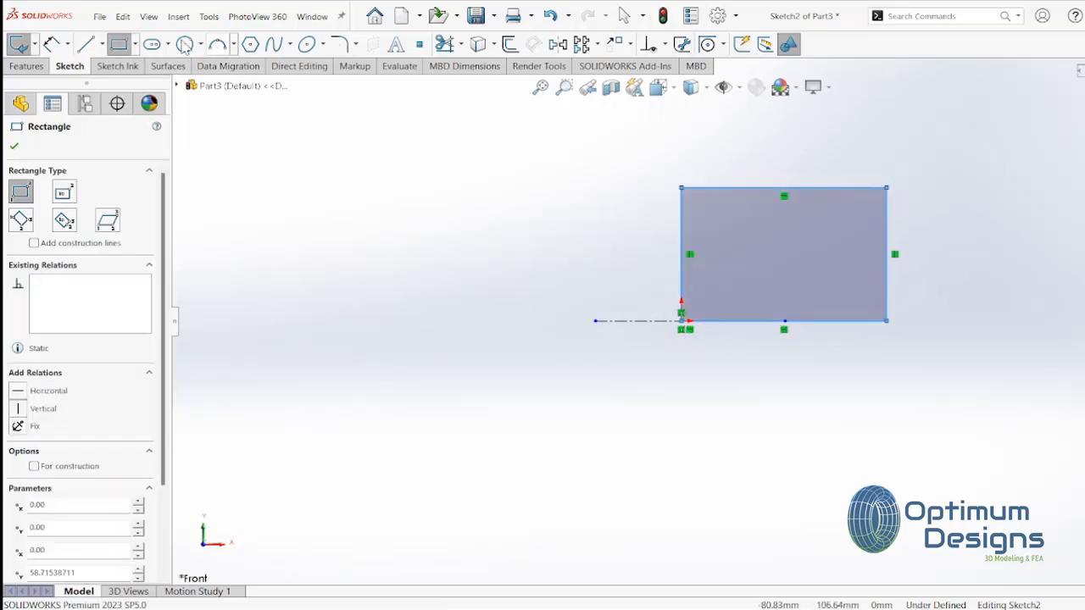
# Dimension the rectangle 9.5 mm high and 12.5 mm wide
pyautogui.click(51, 44)
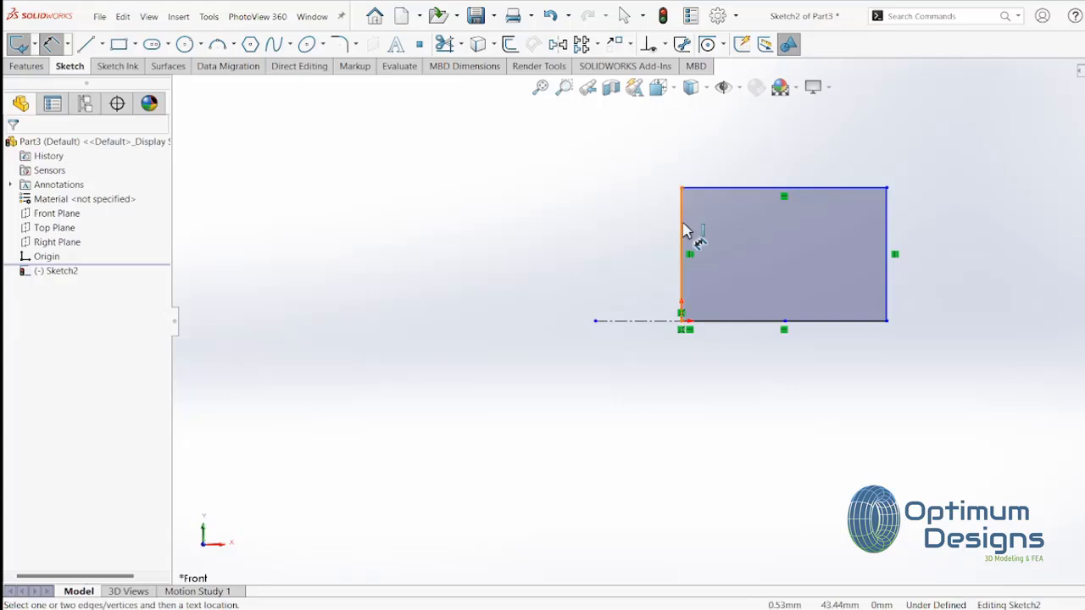
pyautogui.click(684, 231)
pyautogui.click(617, 247)
pyautogui.write('9')
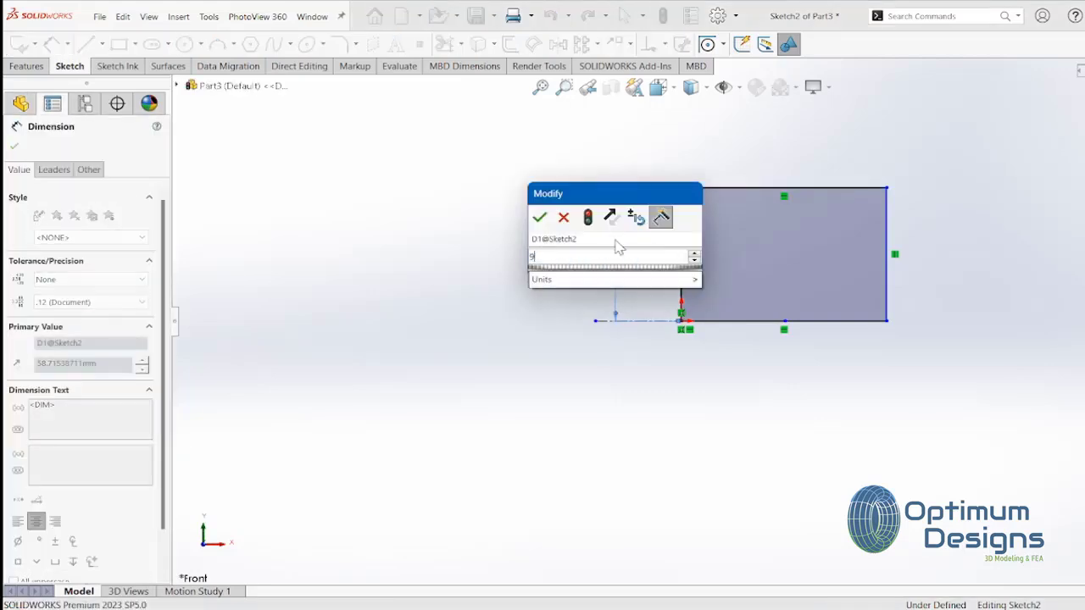
pyautogui.write('.5')
pyautogui.press('Return')
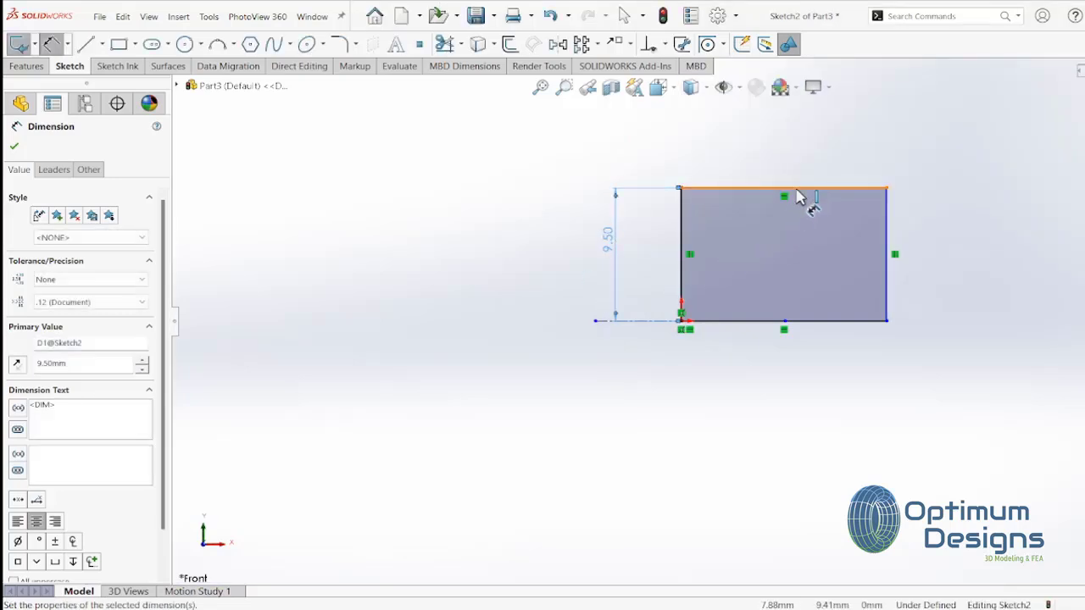
pyautogui.click(796, 189)
pyautogui.click(810, 165)
pyautogui.write('1')
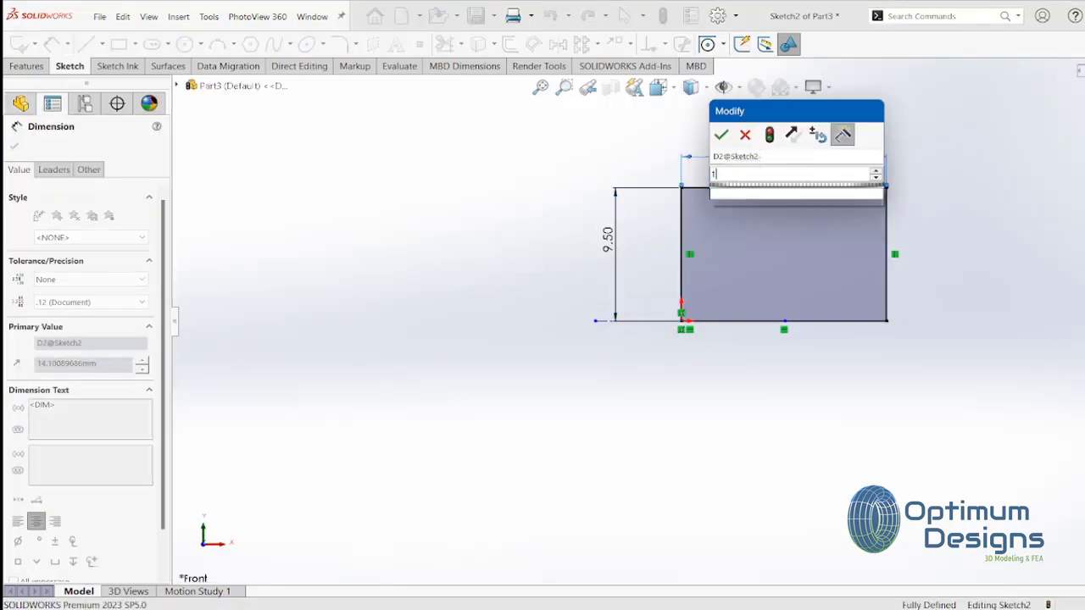
pyautogui.write('2.5')
pyautogui.press('Return')
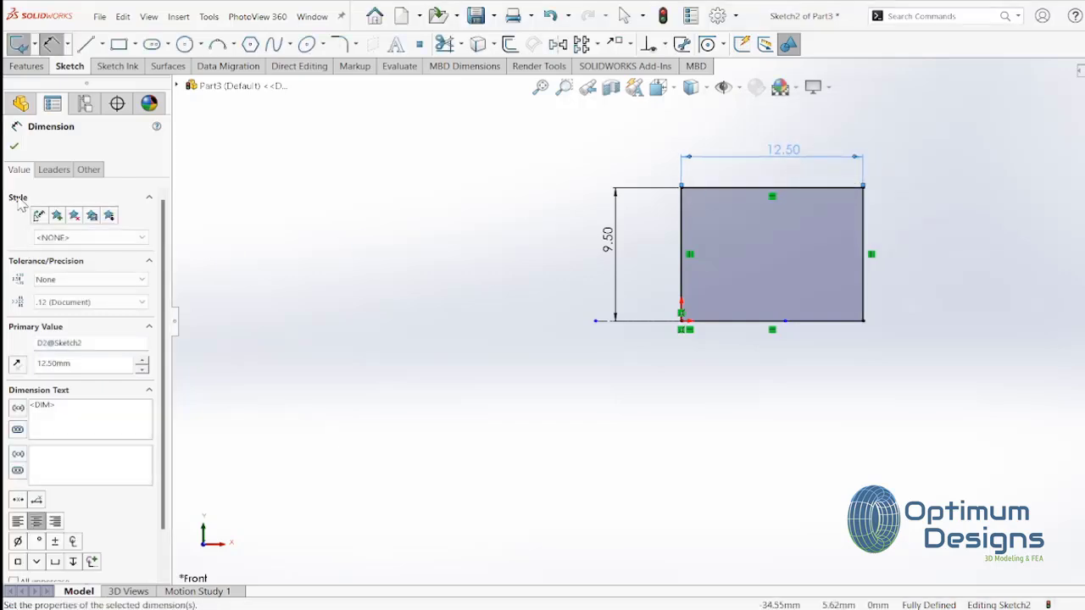
pyautogui.click(14, 148)
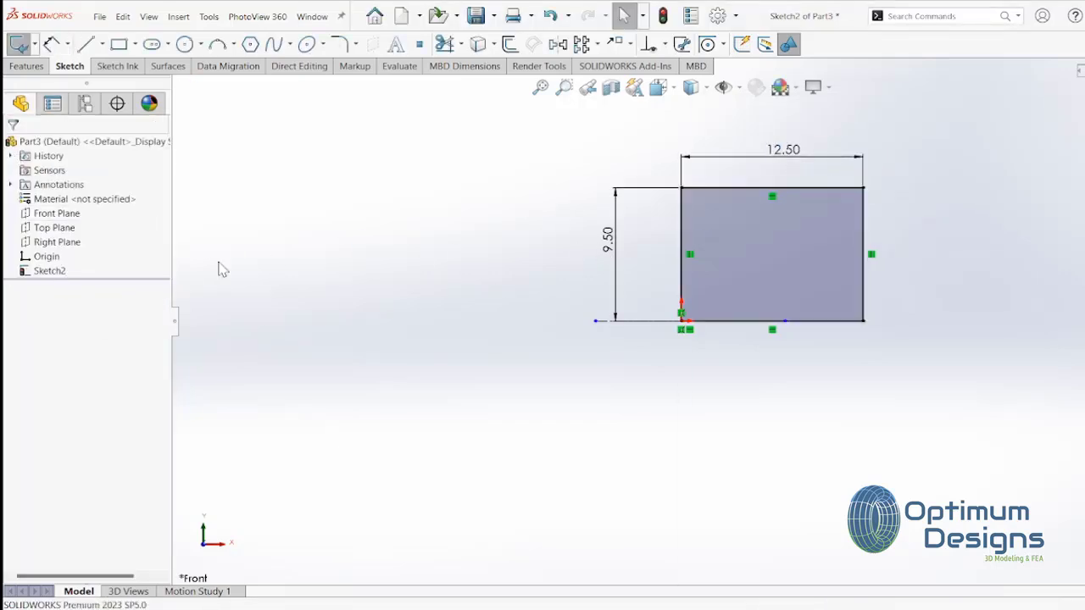
# Convert the rectangle's lines in Sketch2 to construction geometry
pyautogui.click(52, 271)
pyautogui.click(729, 188)
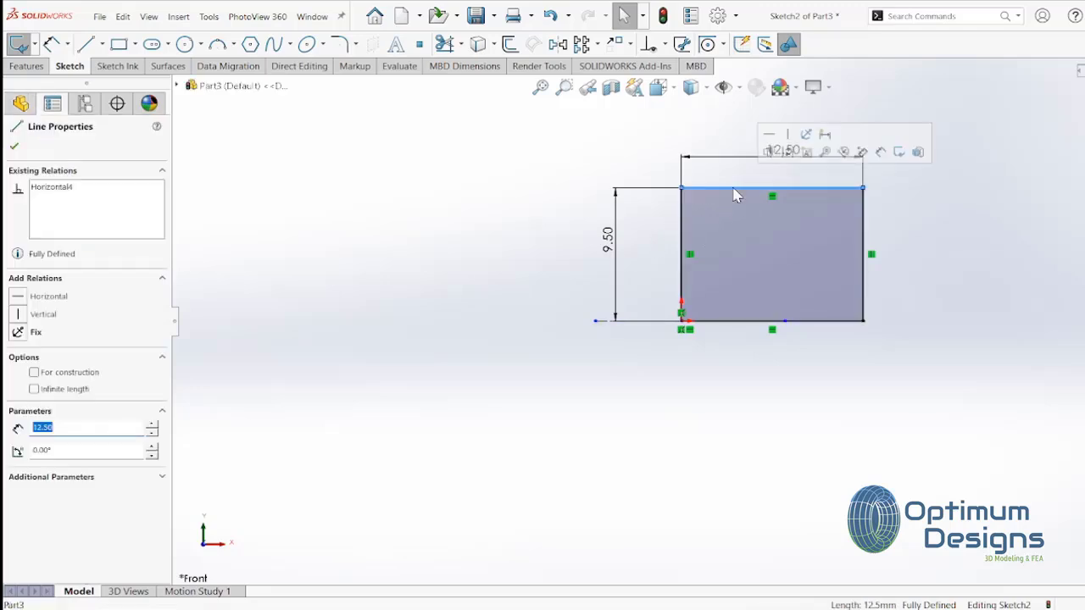
pyautogui.moveTo(584, 384); pyautogui.dragTo(932, 159)
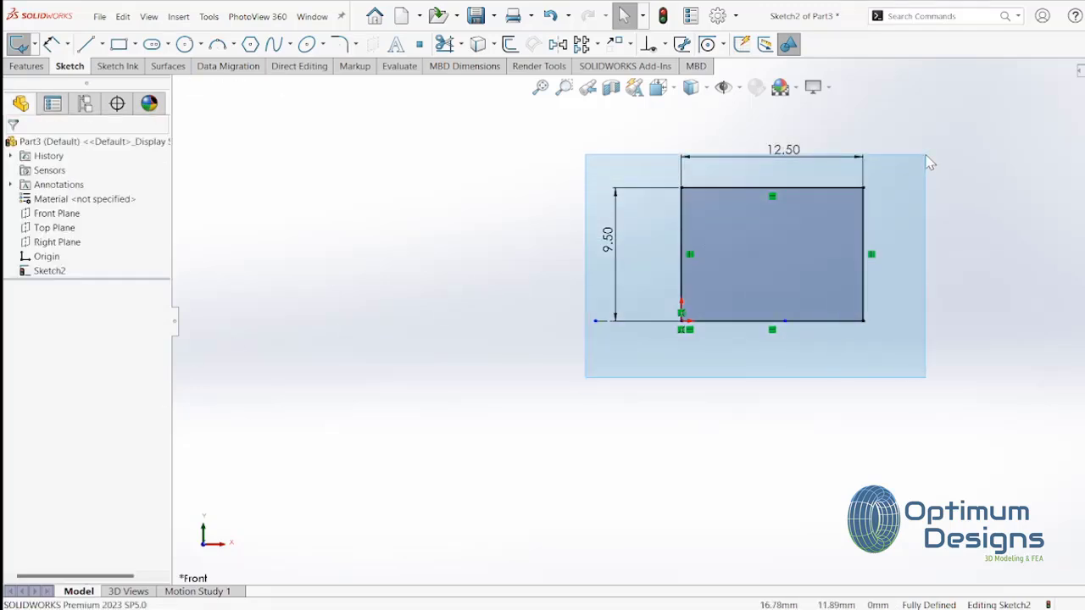
pyautogui.click(78, 288)
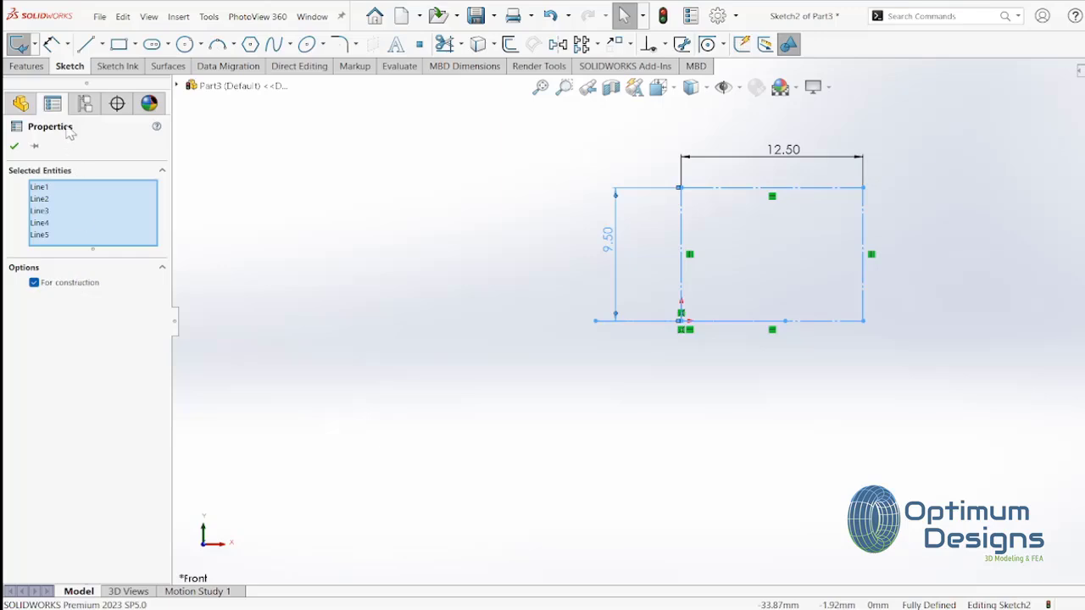
pyautogui.click(14, 145)
# Draw lines from the top-left corner across the top, forming two notches, to the right corner
pyautogui.click(85, 45)
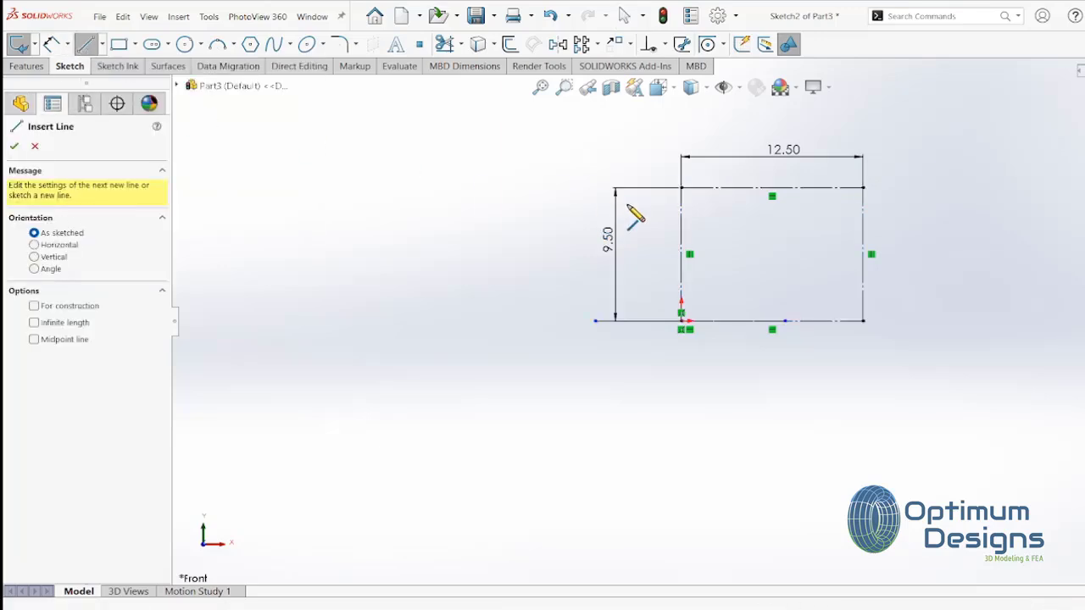
pyautogui.click(685, 189)
pyautogui.scroll(-3, 806, 204)
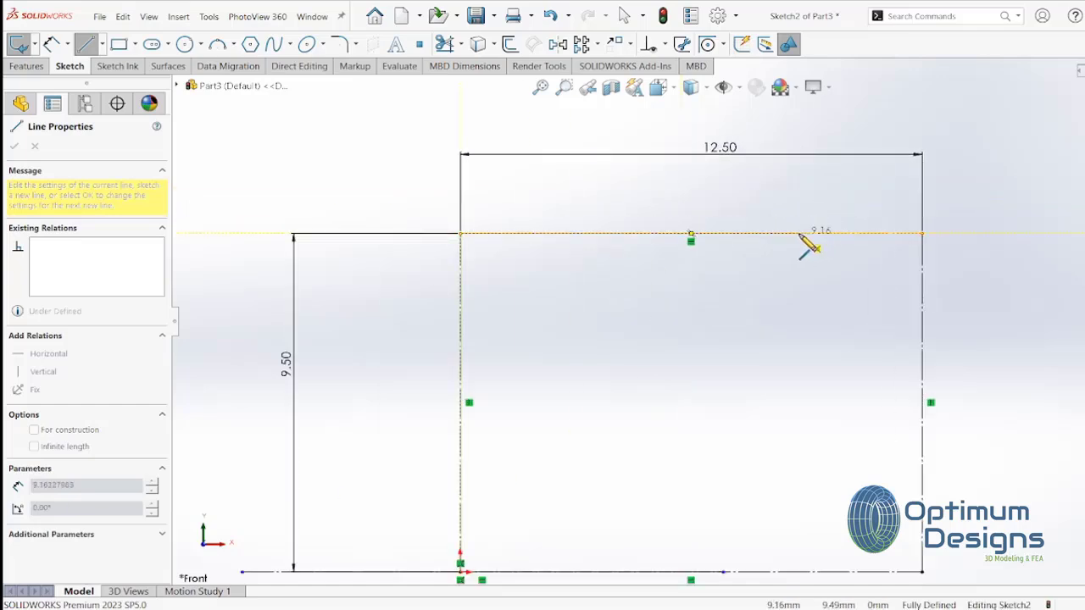
pyautogui.click(799, 234)
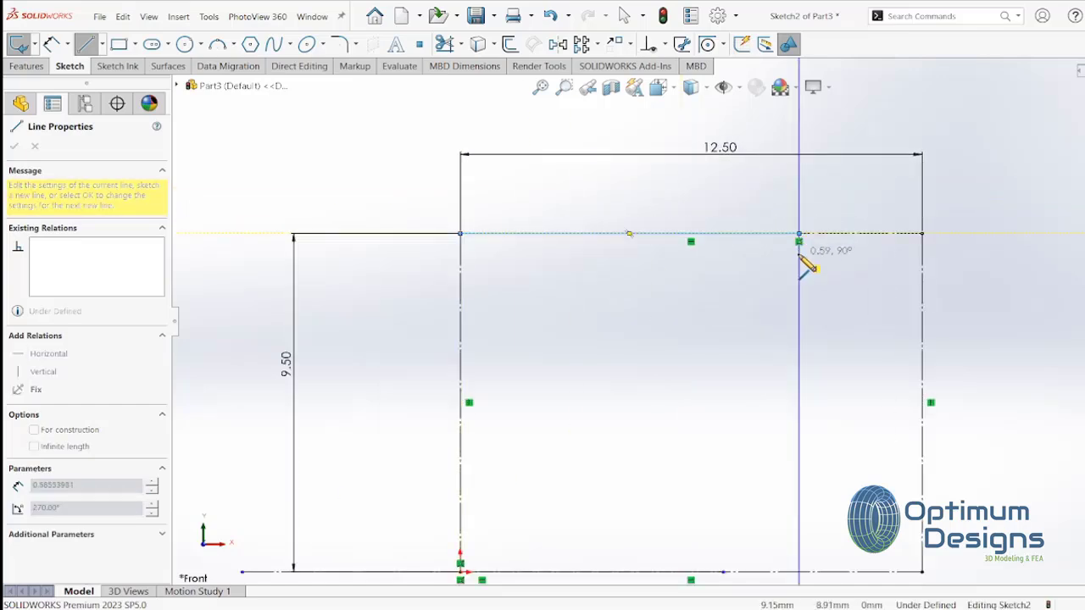
pyautogui.click(823, 234)
pyautogui.click(856, 234)
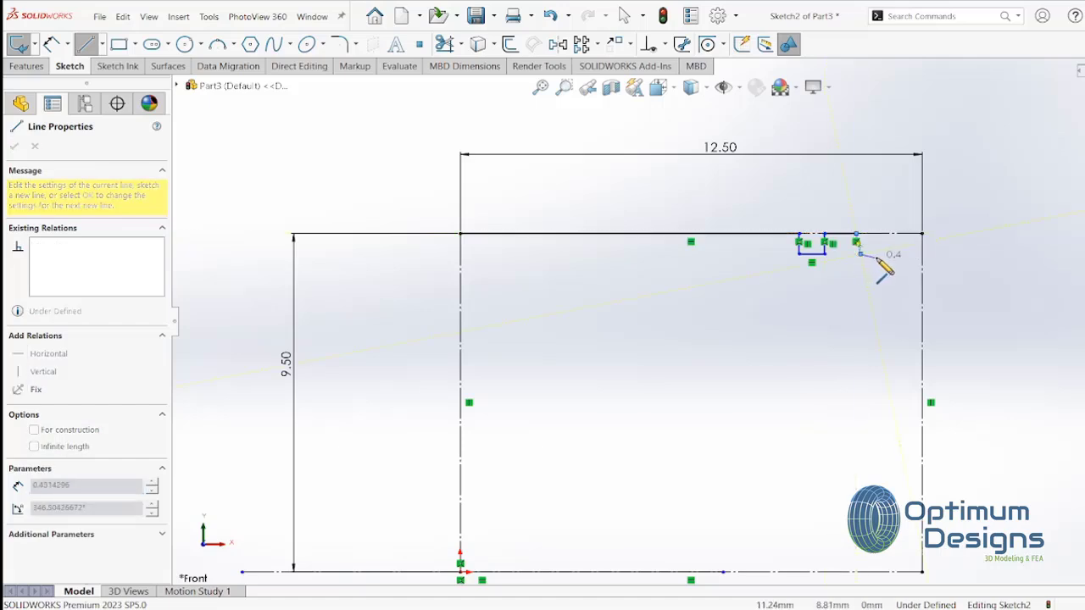
pyautogui.click(886, 254)
pyautogui.click(886, 234)
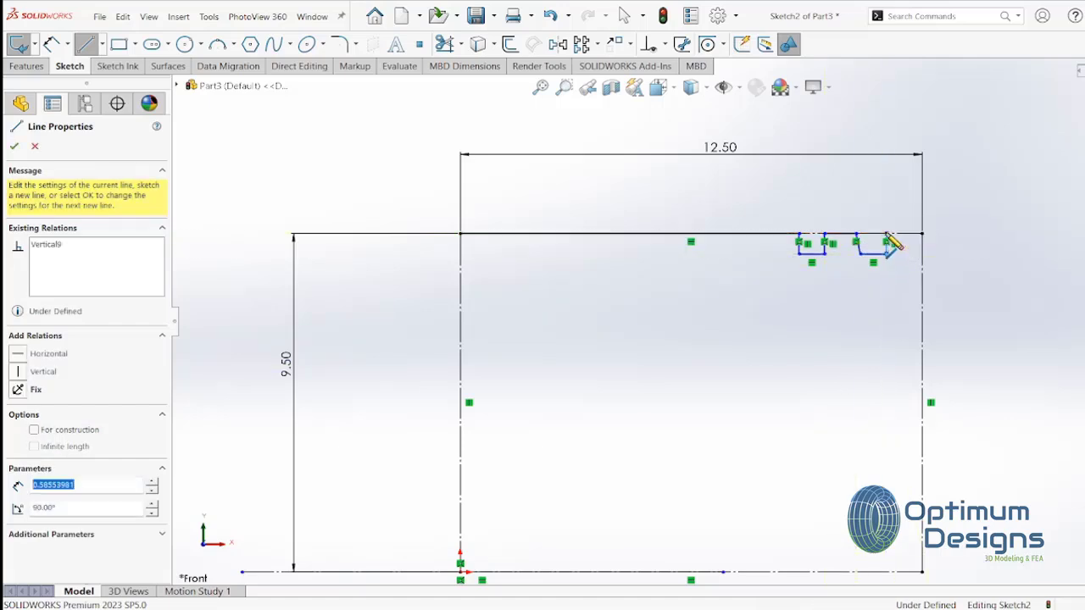
pyautogui.click(922, 233)
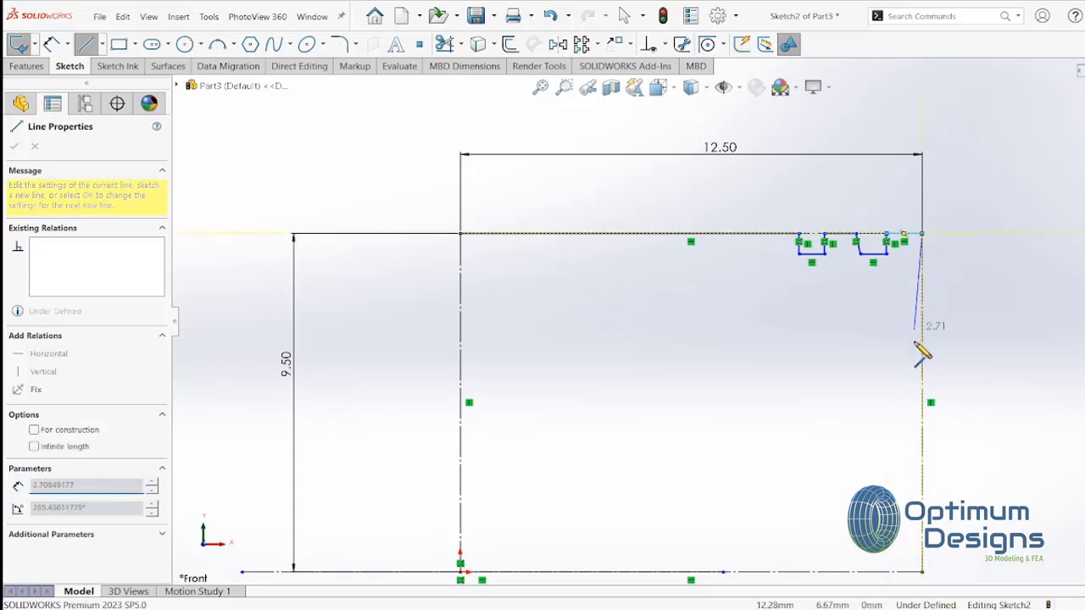
# Continue the stepped outline down the right side, across to the left edge and up to the top
pyautogui.click(922, 418)
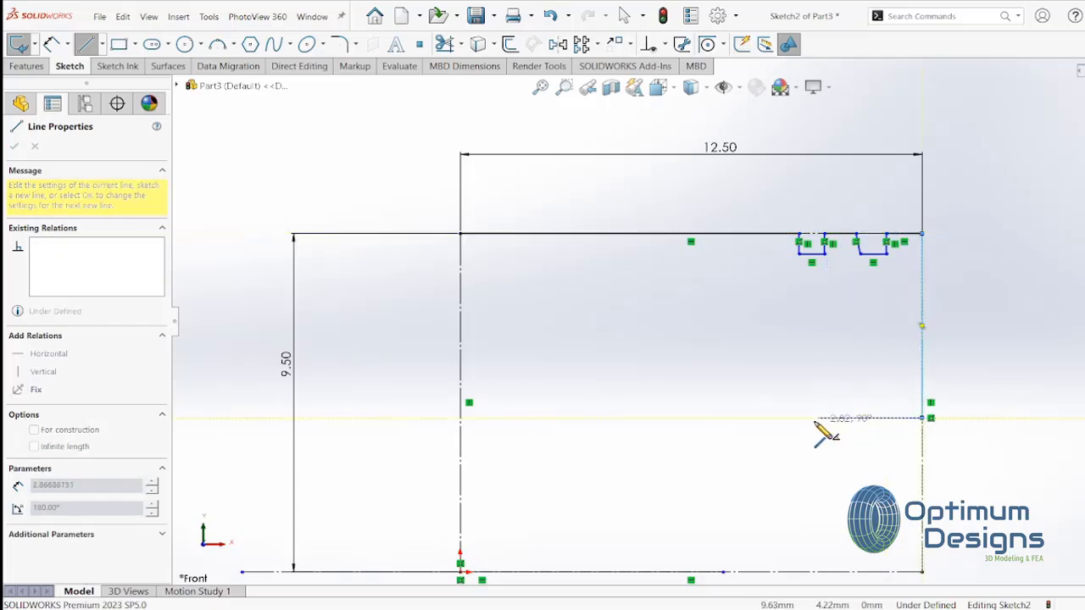
pyautogui.click(803, 418)
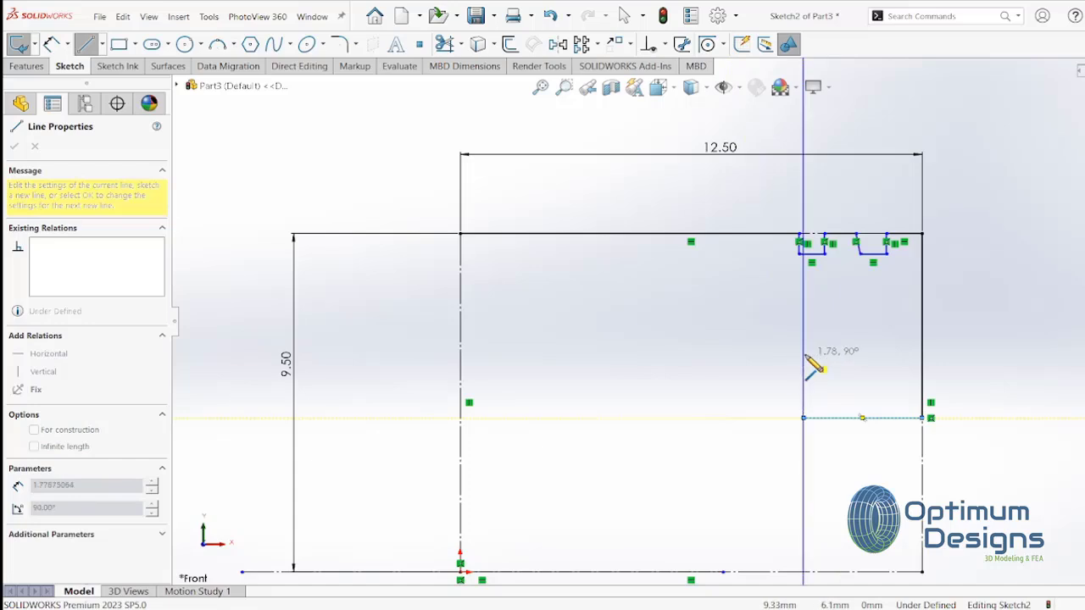
pyautogui.click(803, 354)
pyautogui.click(712, 354)
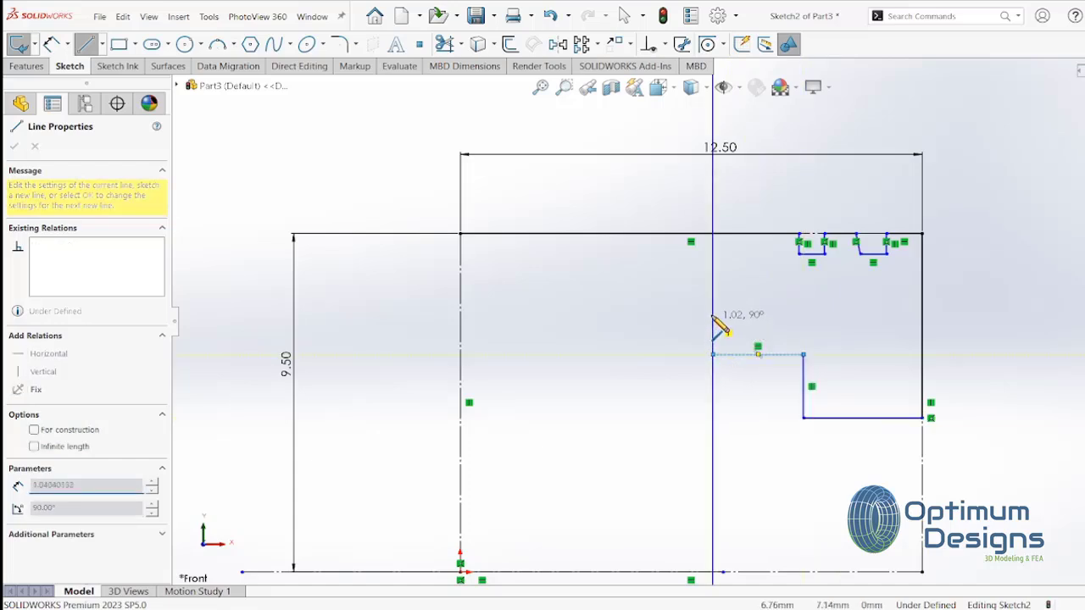
pyautogui.click(712, 308)
pyautogui.click(460, 308)
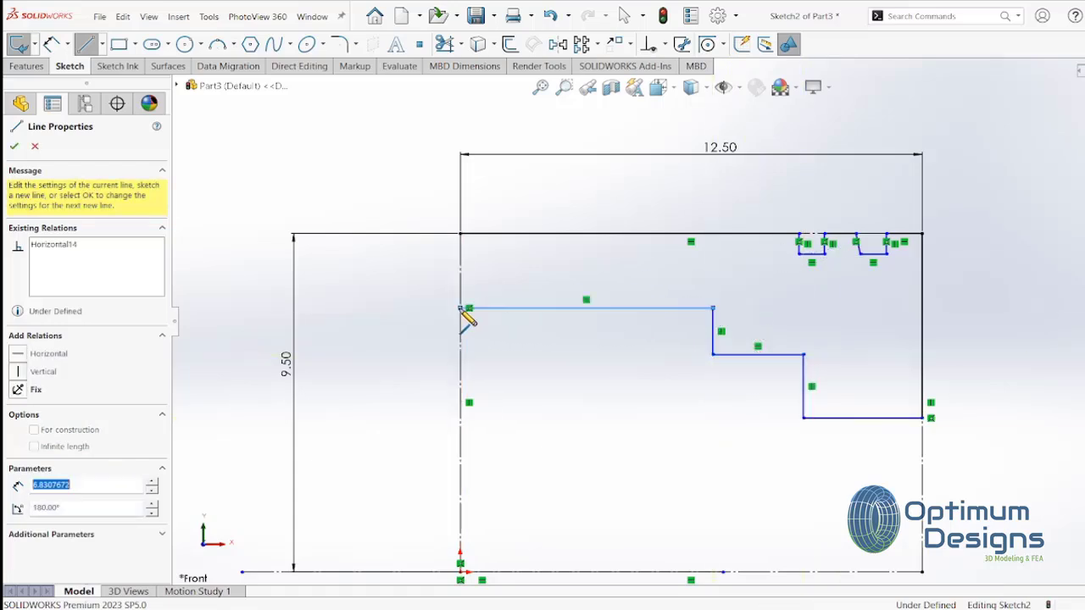
pyautogui.click(463, 234)
pyautogui.press('Escape')
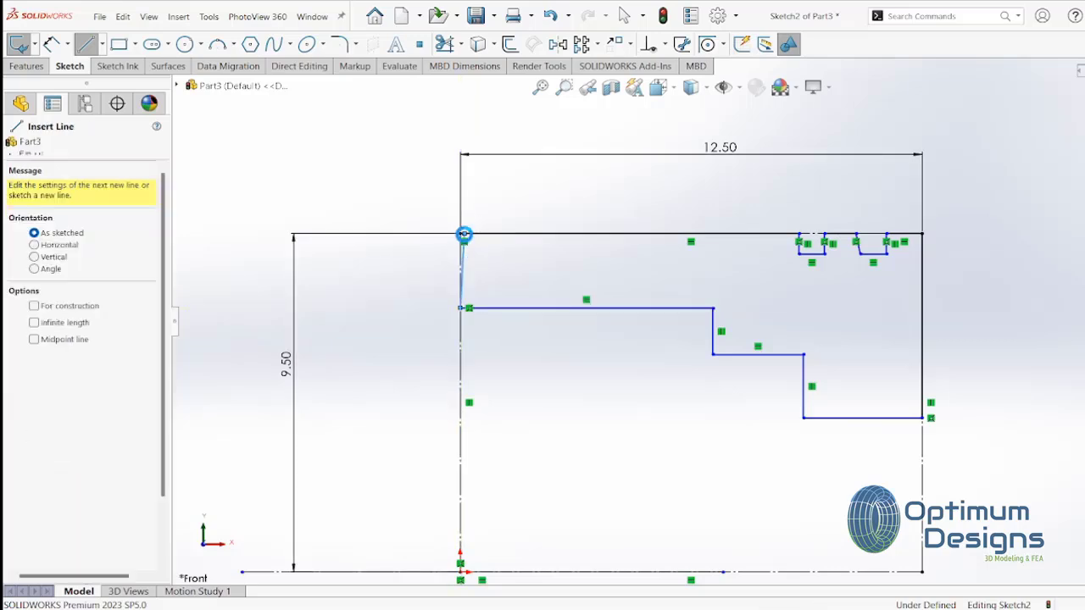
pyautogui.press('Escape')
pyautogui.scroll(-2, 470, 234)
pyautogui.scroll(-2, 470, 235)
# Merge the new line's top end point onto the profile's top-left corner
pyautogui.click(540, 252)
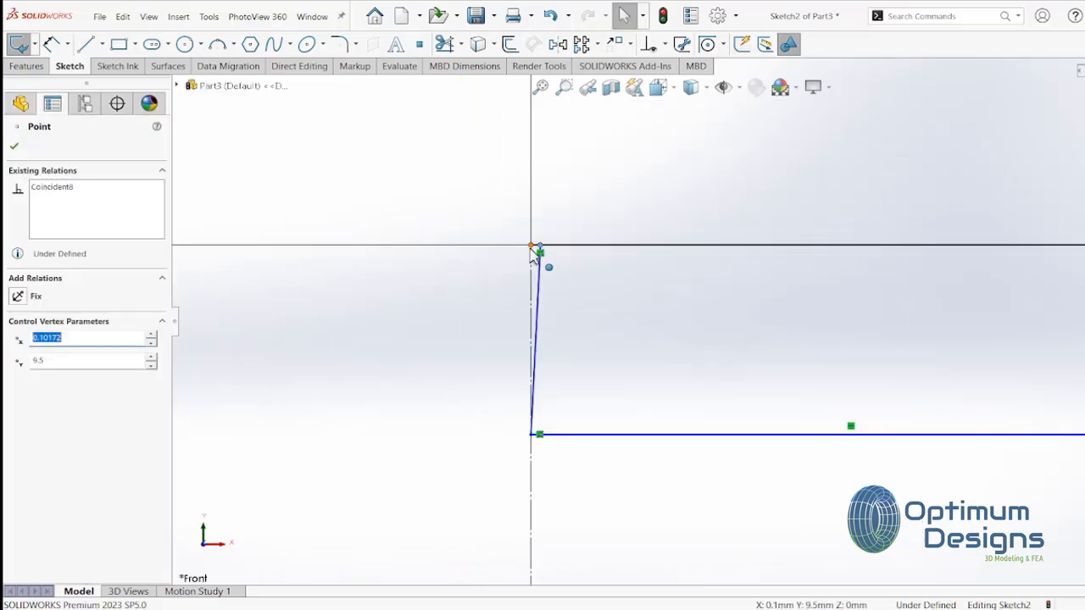
pyautogui.keyDown('ctrl'); pyautogui.click(532, 245); pyautogui.keyUp('ctrl')
pyautogui.click(28, 431)
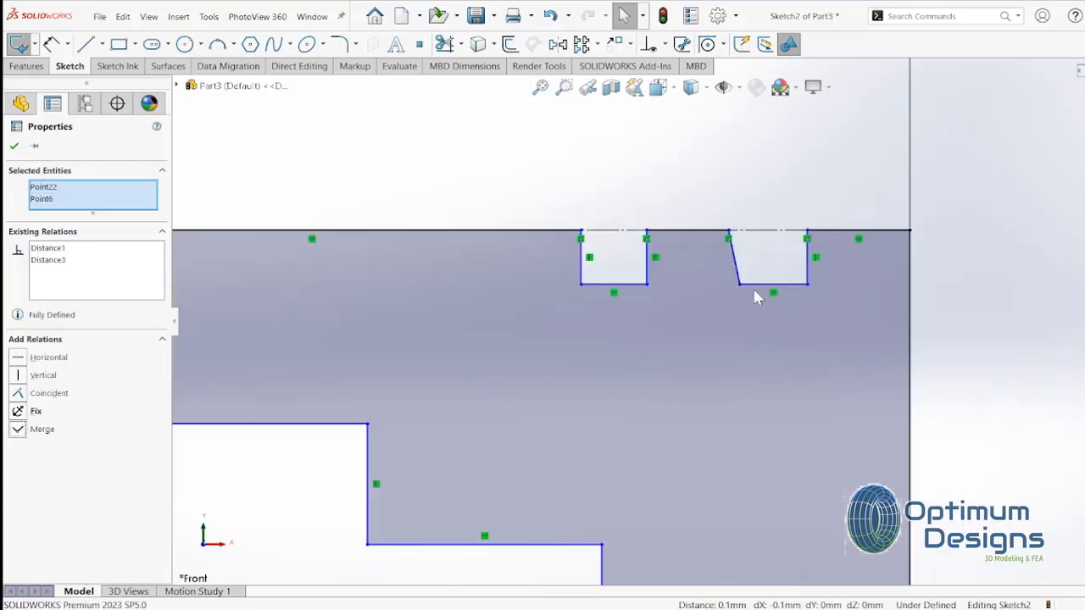
# Make the two slot bottom points horizontal and the slot's slanted side vertical
pyautogui.click(741, 286)
pyautogui.keyDown('ctrl'); pyautogui.click(649, 291); pyautogui.keyUp('ctrl')
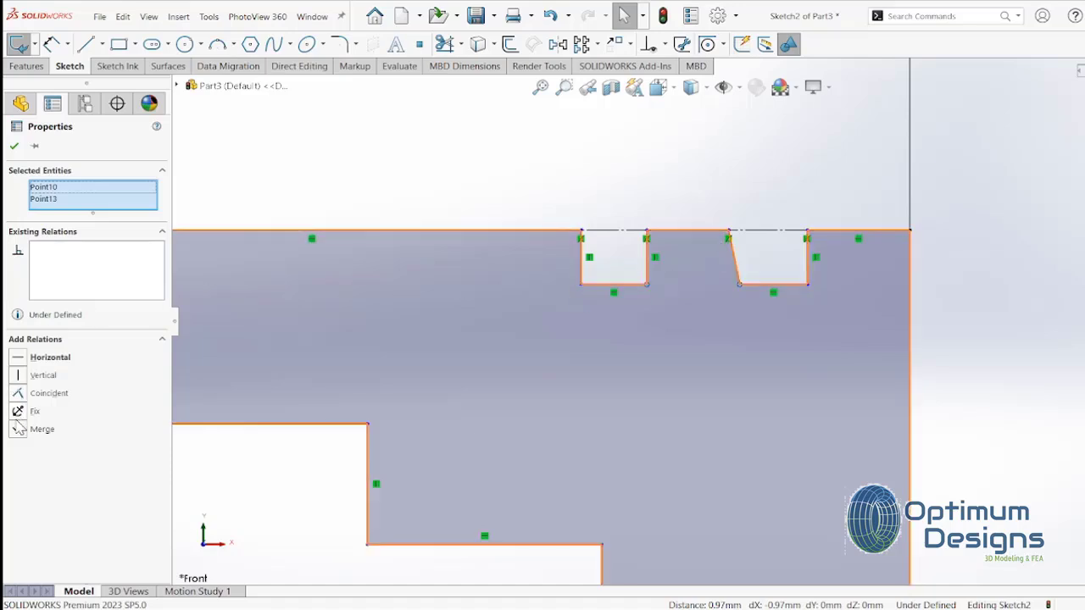
pyautogui.click(24, 359)
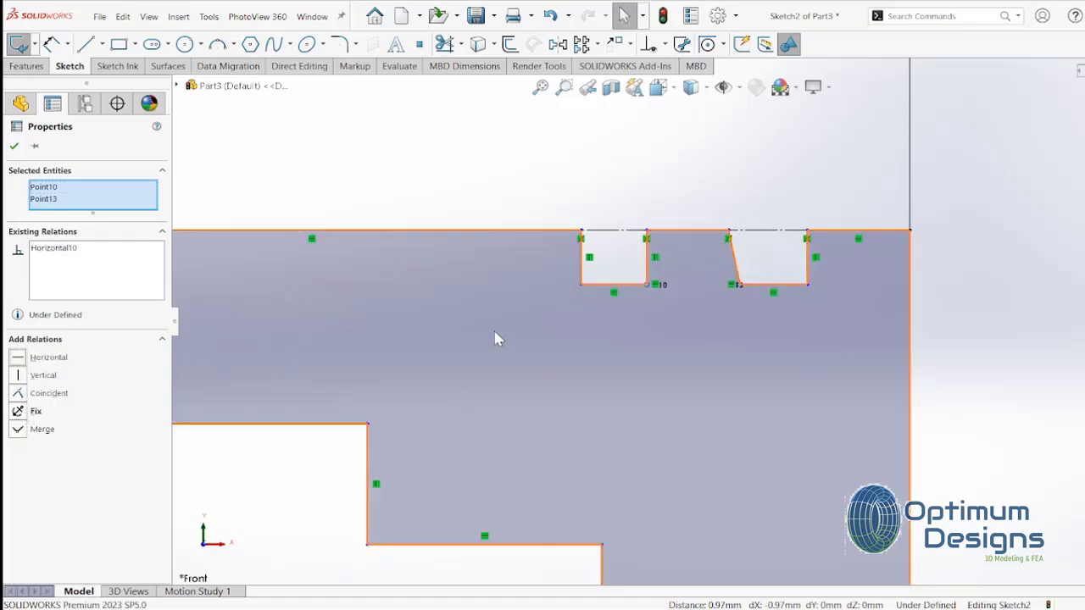
pyautogui.click(728, 231)
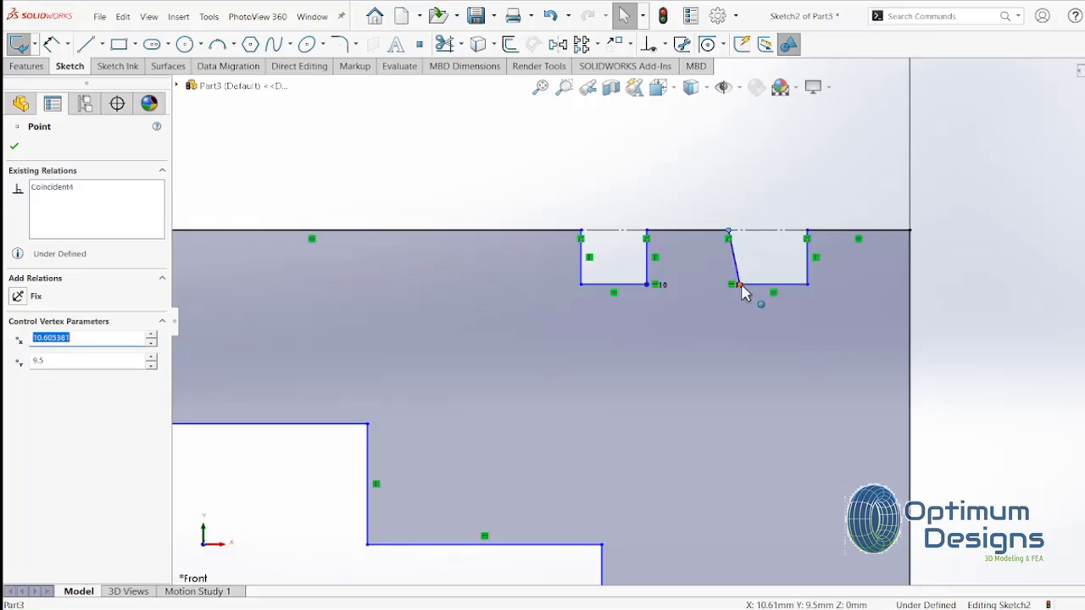
pyautogui.keyDown('ctrl'); pyautogui.click(739, 286); pyautogui.keyUp('ctrl')
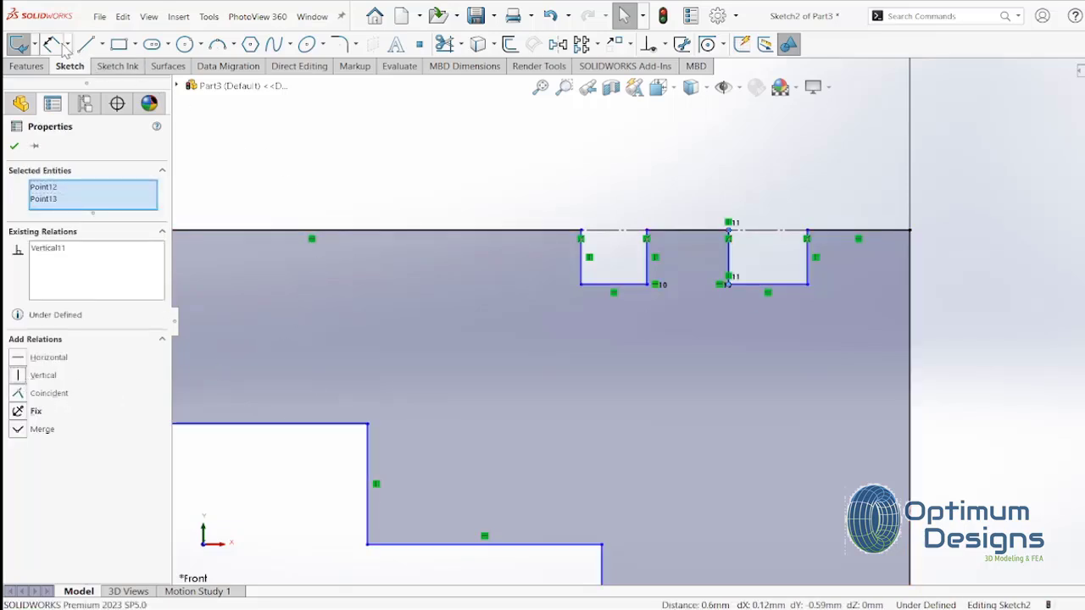
pyautogui.click(52, 45)
pyautogui.scroll(3, 401, 279)
pyautogui.scroll(3, 615, 421)
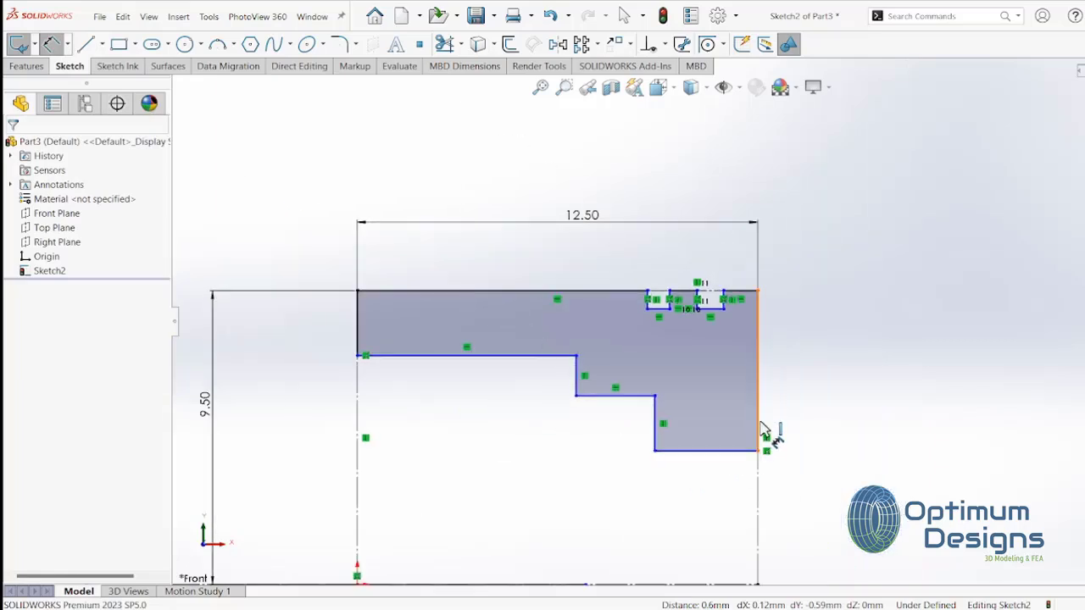
# Dimension the right slot 1.50 from the right edge and 0.75 wide, with the slots 1.00 apart
pyautogui.scroll(-3, 761, 430)
pyautogui.scroll(3, 661, 280)
pyautogui.scroll(-3, 755, 271)
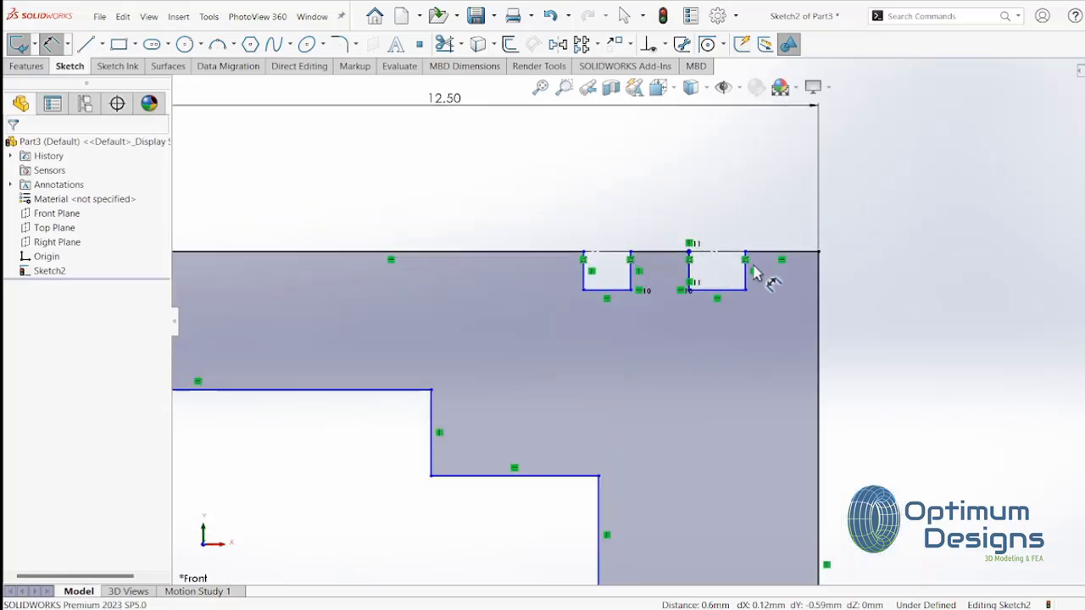
pyautogui.click(795, 248)
pyautogui.click(791, 223)
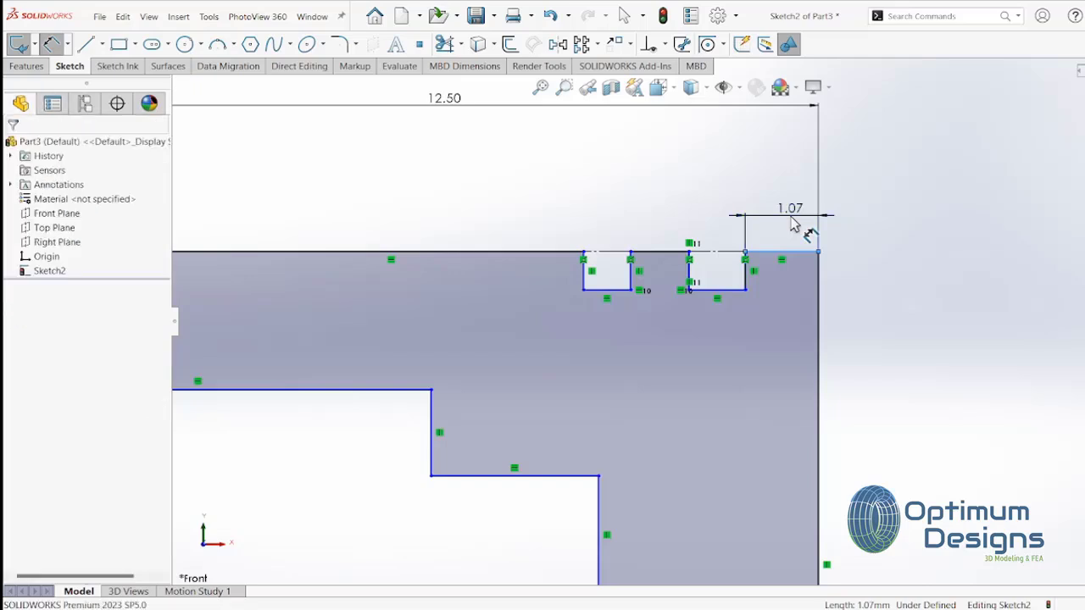
pyautogui.write('1.5')
pyautogui.press('Return')
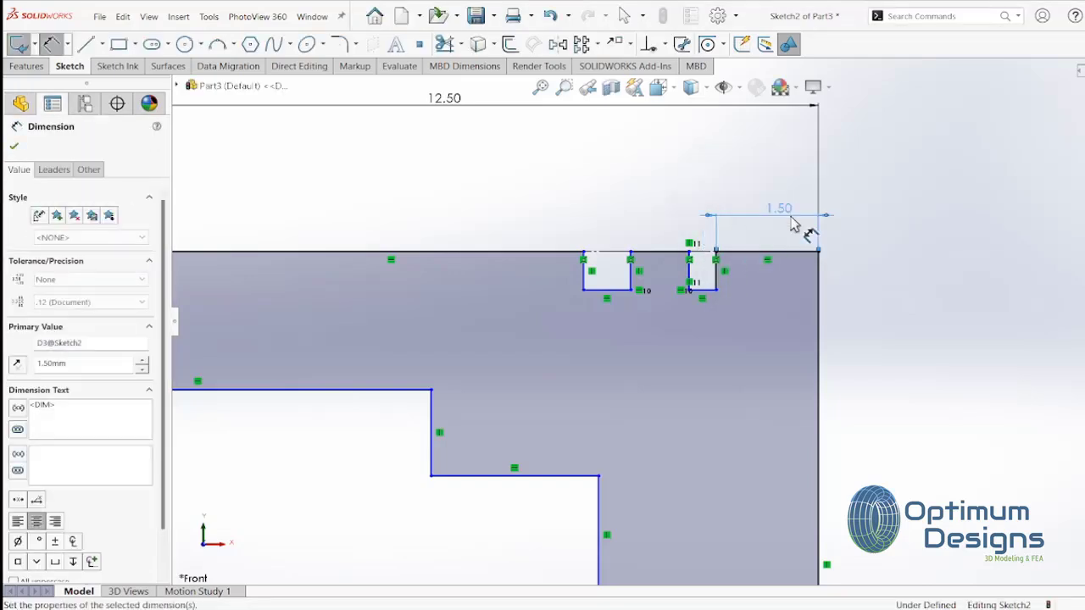
pyautogui.click(707, 301)
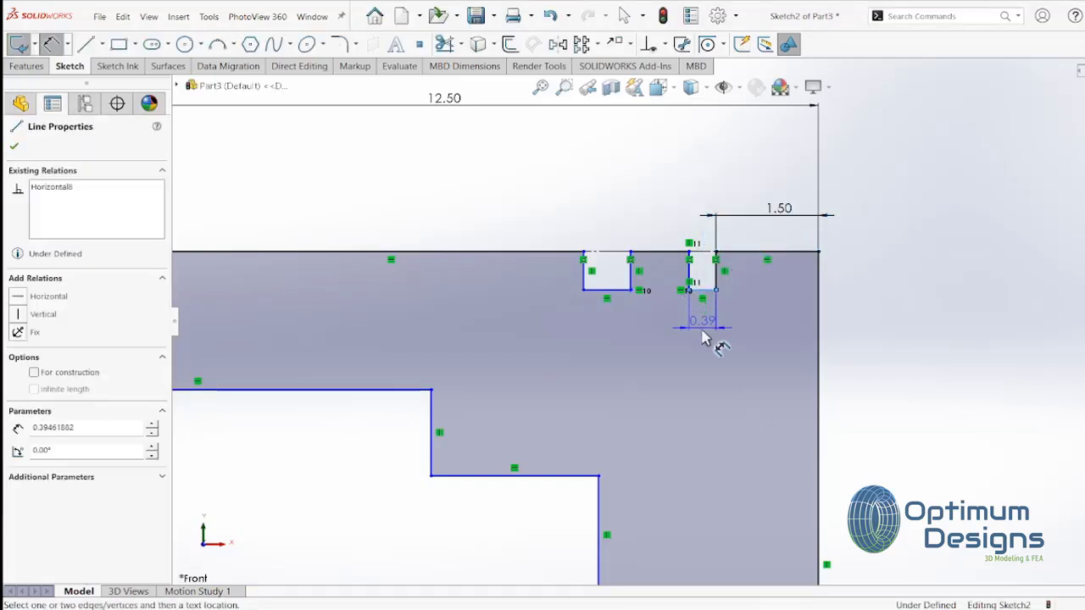
pyautogui.click(710, 339)
pyautogui.write('0')
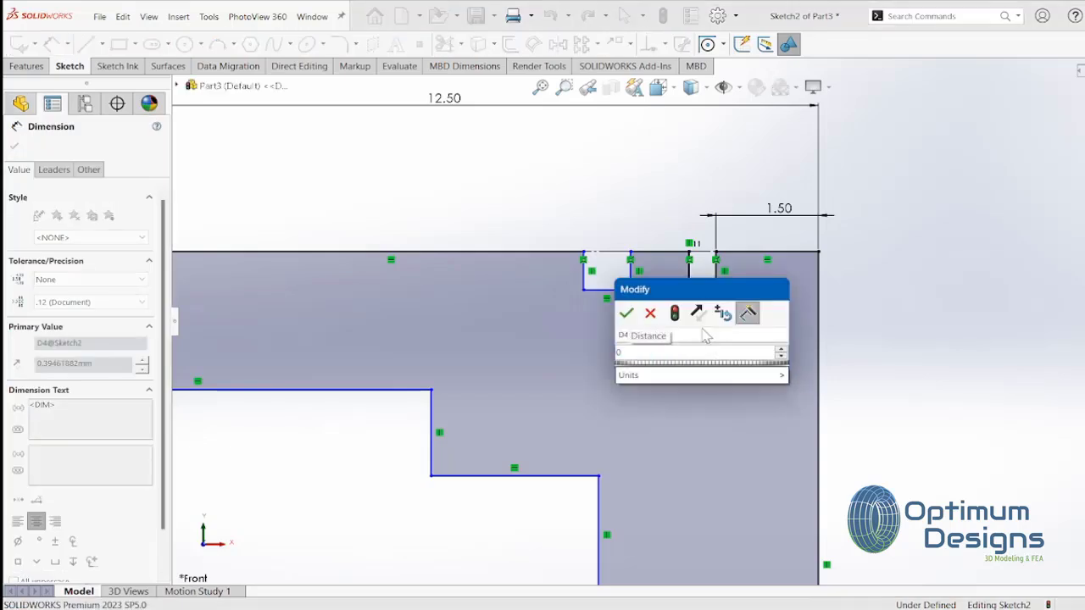
pyautogui.write('.75')
pyautogui.press('Return')
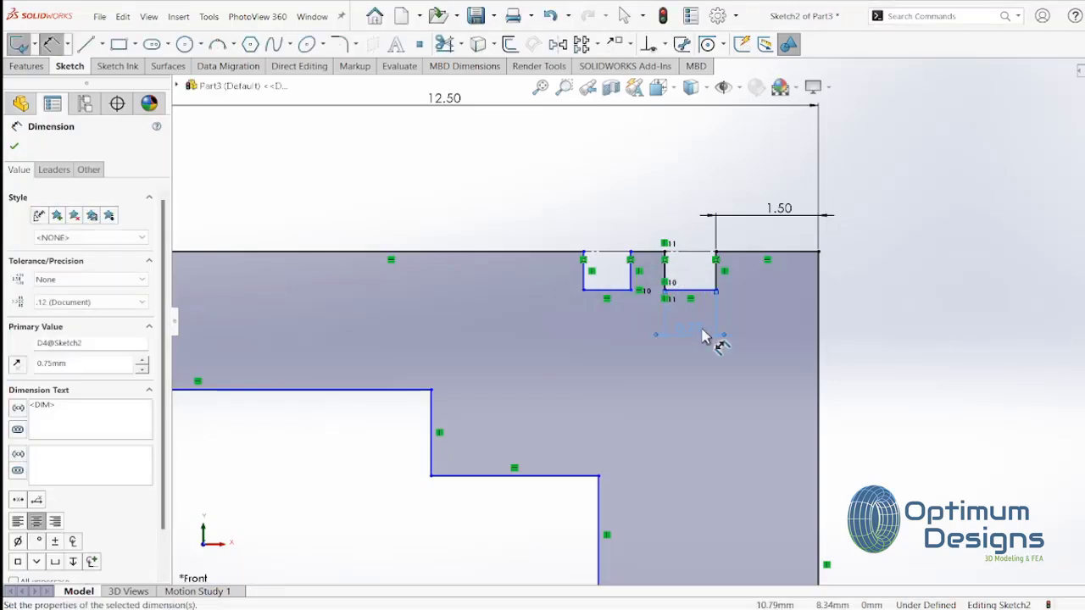
pyautogui.click(649, 257)
pyautogui.click(651, 214)
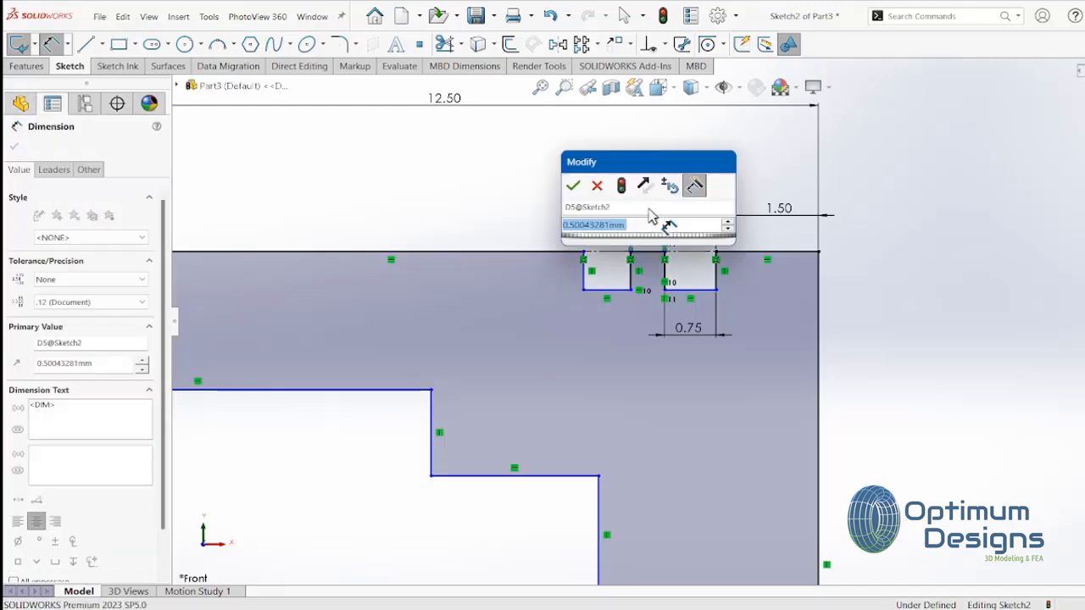
pyautogui.write('1.0')
pyautogui.press('Return')
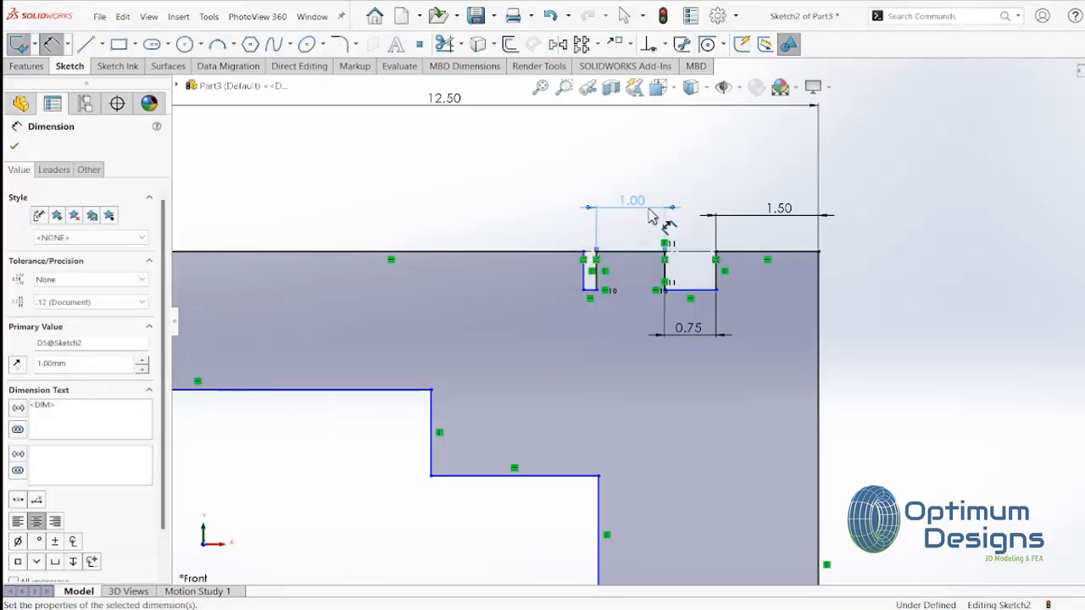
# Dimension the left slot 0.75 wide and 0.25 deep
pyautogui.click(593, 292)
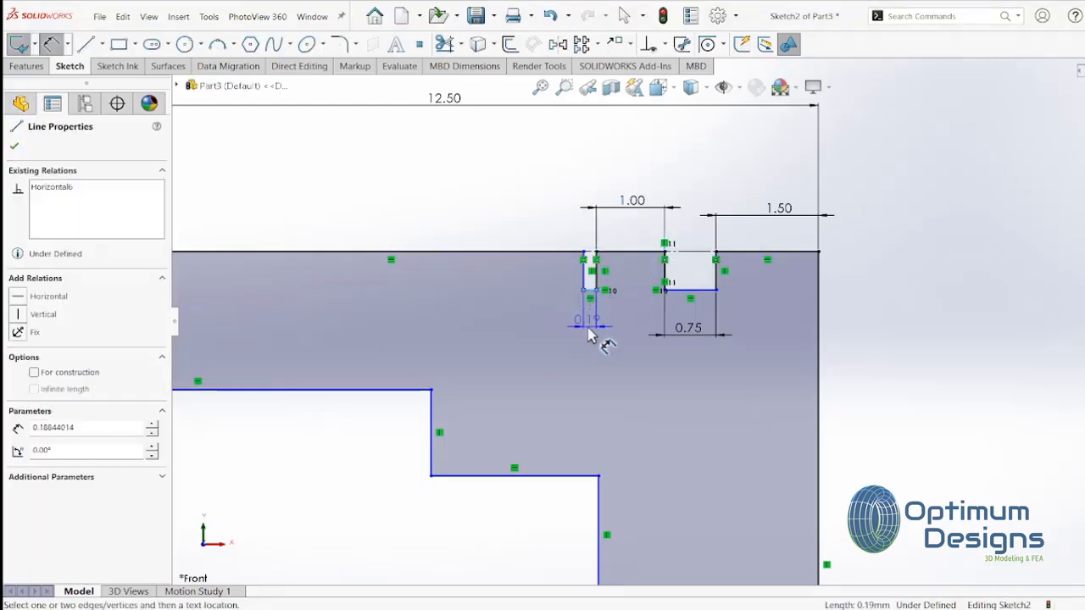
pyautogui.click(593, 333)
pyautogui.write('0.75')
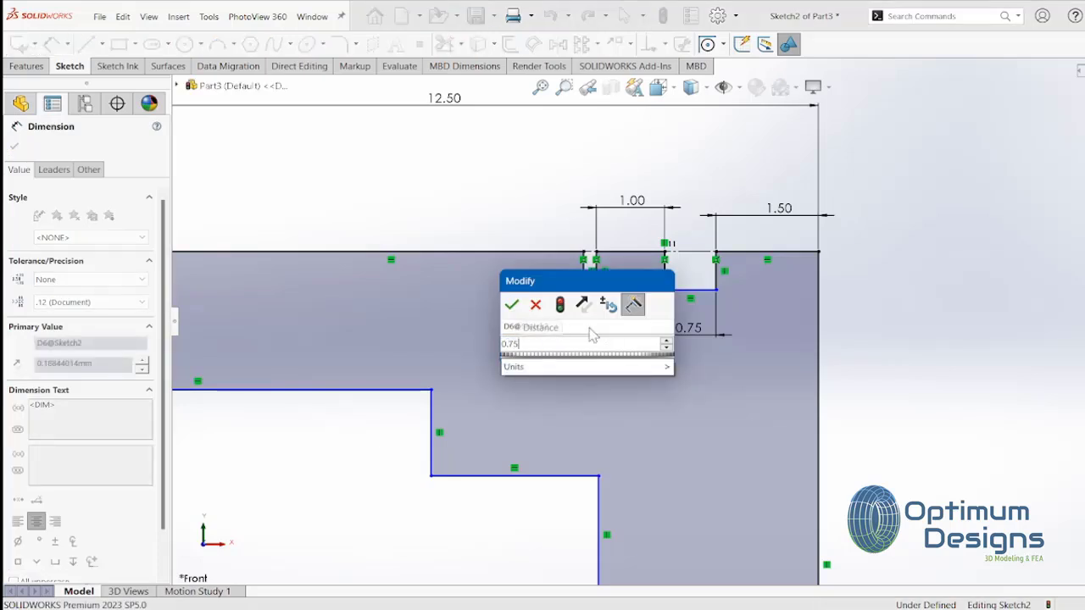
pyautogui.press('Return')
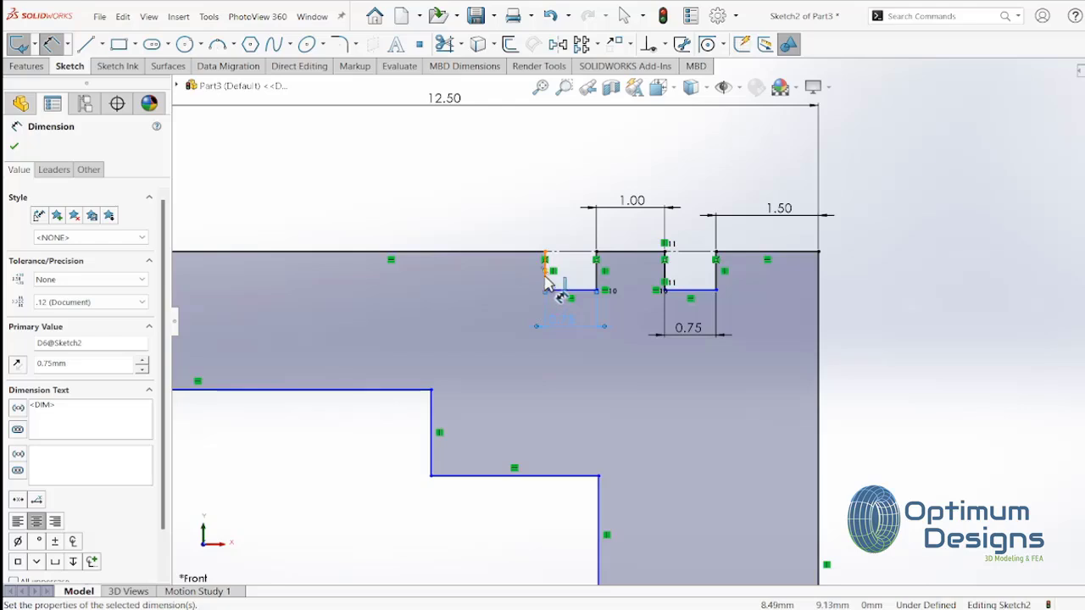
pyautogui.click(545, 280)
pyautogui.click(502, 282)
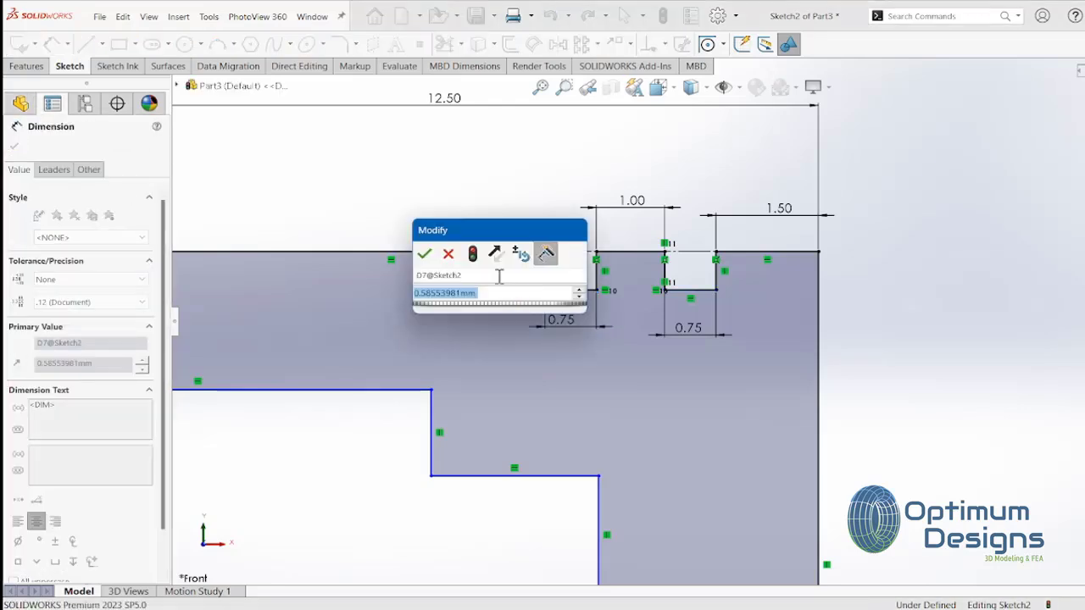
pyautogui.write('0.25')
pyautogui.press('Return')
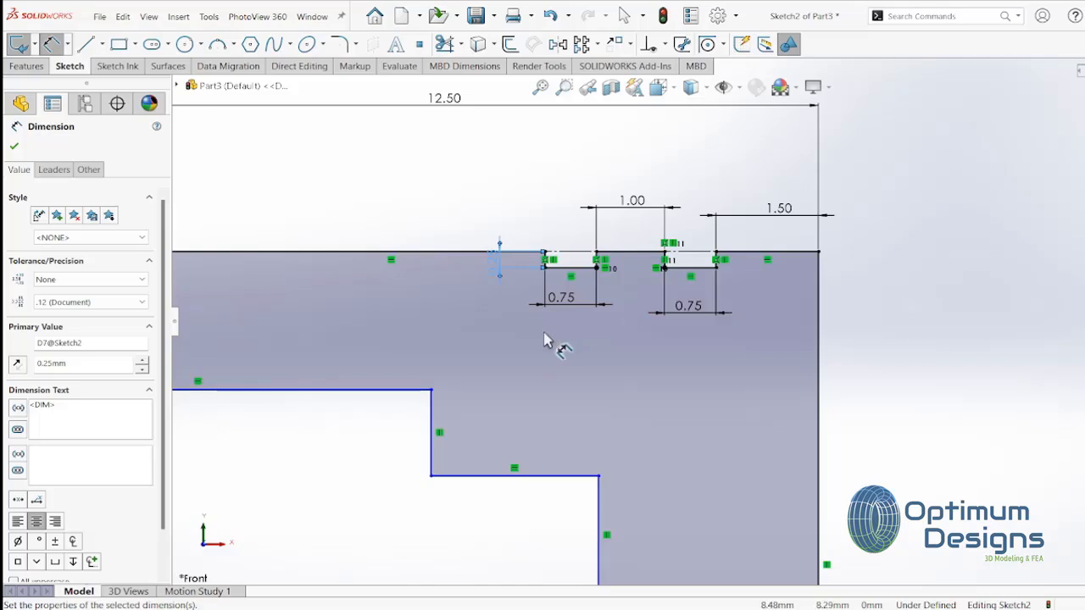
pyautogui.scroll(3, 339, 339)
pyautogui.scroll(-3, 356, 331)
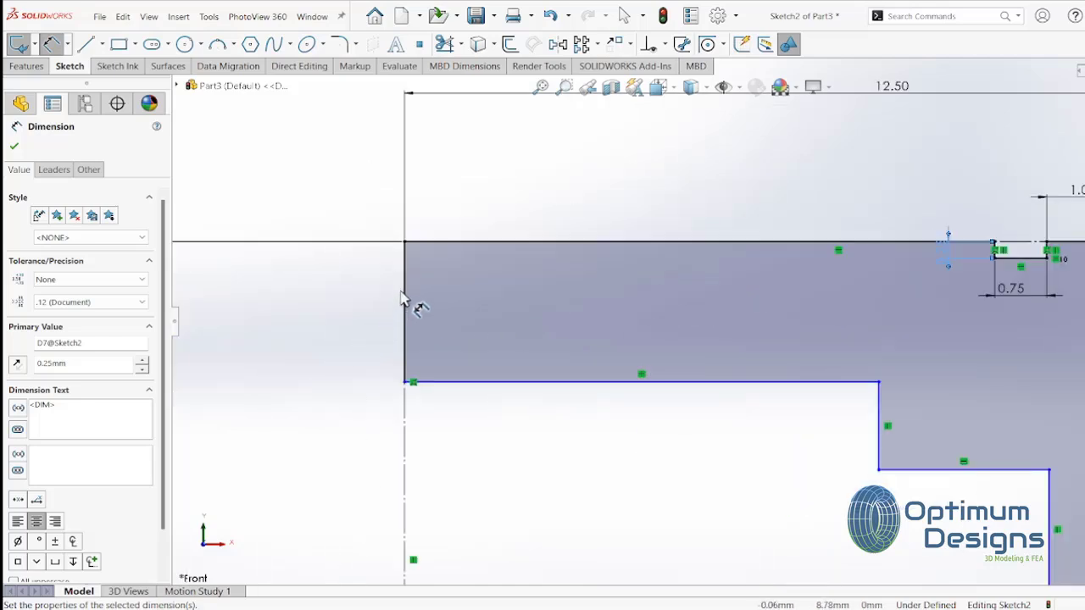
# Dimension the upper left edge at 2.00 and the lower step's horizontal edge at 3.25
pyautogui.click(405, 301)
pyautogui.click(343, 313)
pyautogui.write('2')
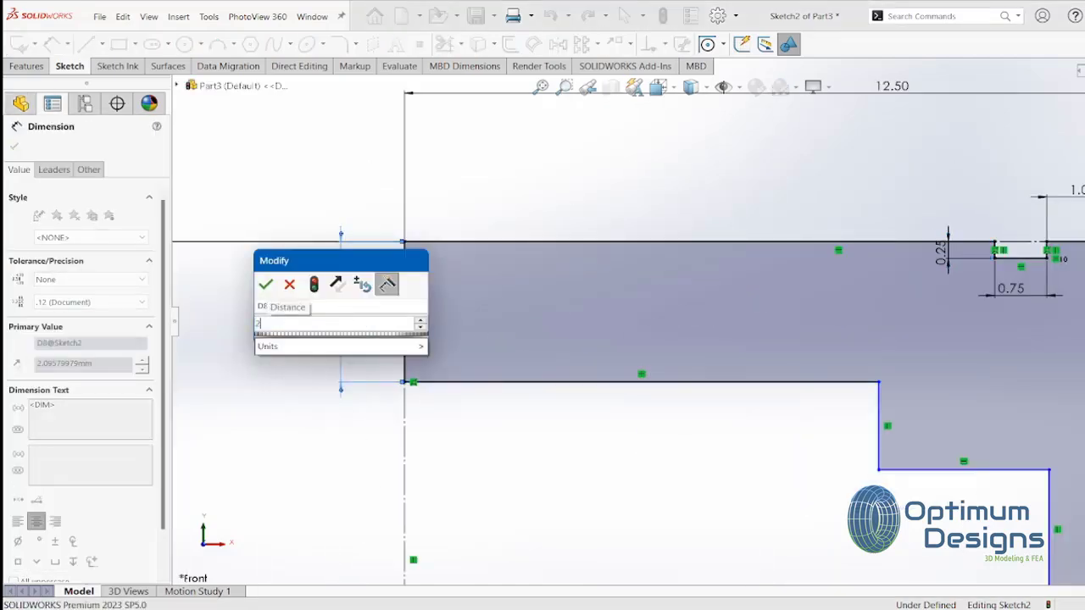
pyautogui.press('Return')
pyautogui.press('f')
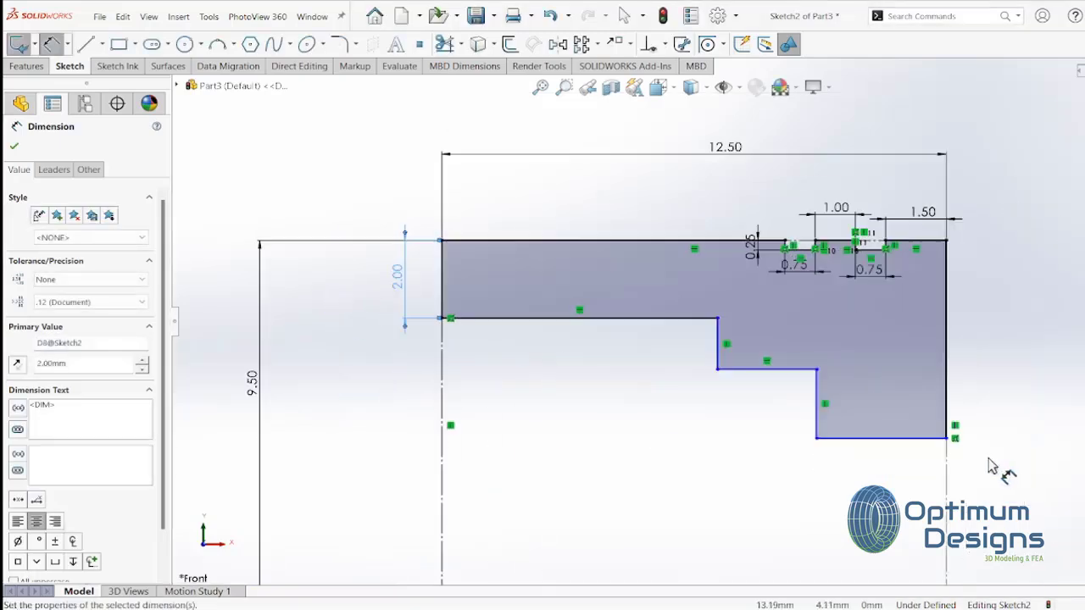
pyautogui.scroll(-2, 992, 466)
pyautogui.click(617, 315)
pyautogui.click(633, 370)
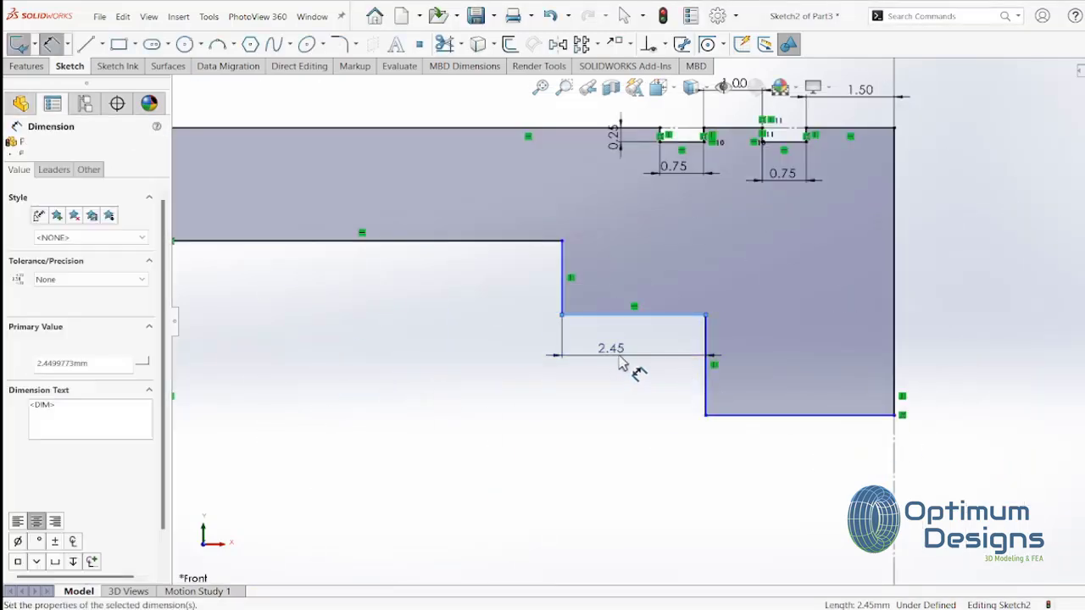
pyautogui.write('3.25')
pyautogui.press('Return')
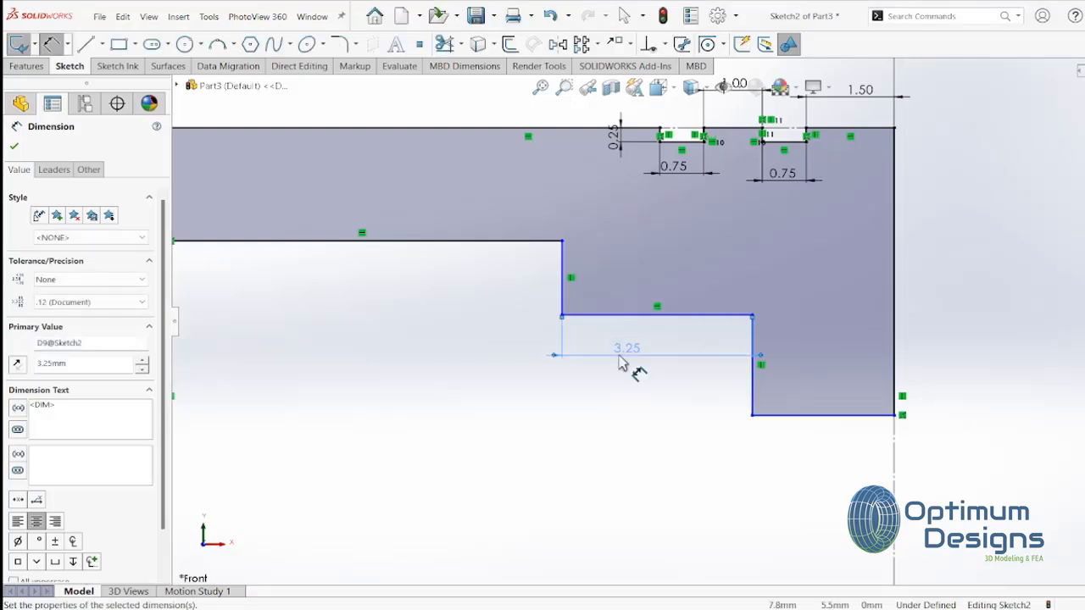
# Set the lower step's height to 1.25 and the bottom section's width to 5.00
pyautogui.click(757, 389)
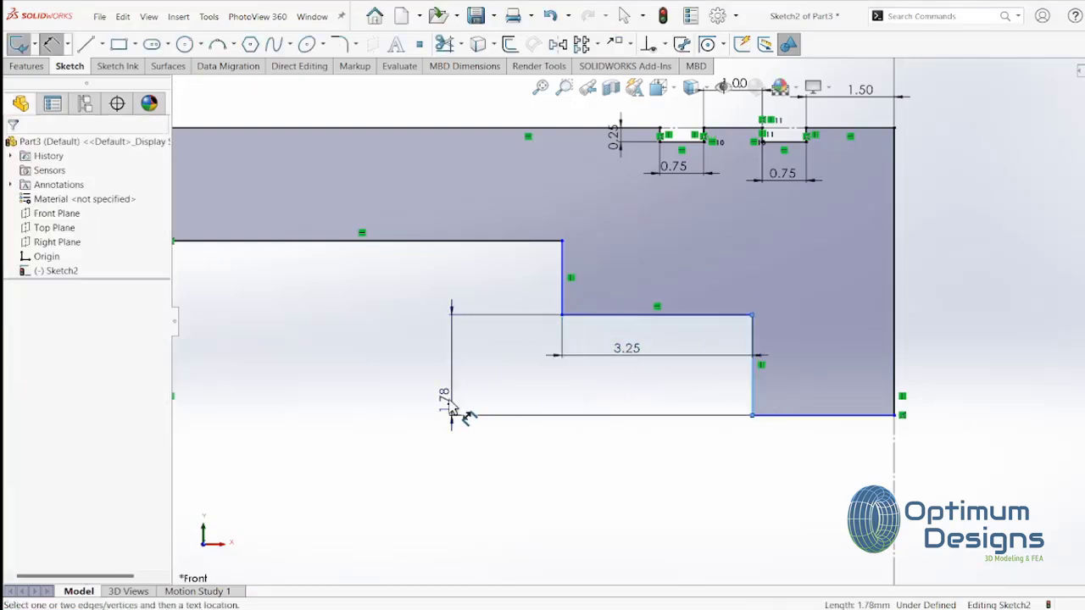
pyautogui.click(453, 408)
pyautogui.write('1.25')
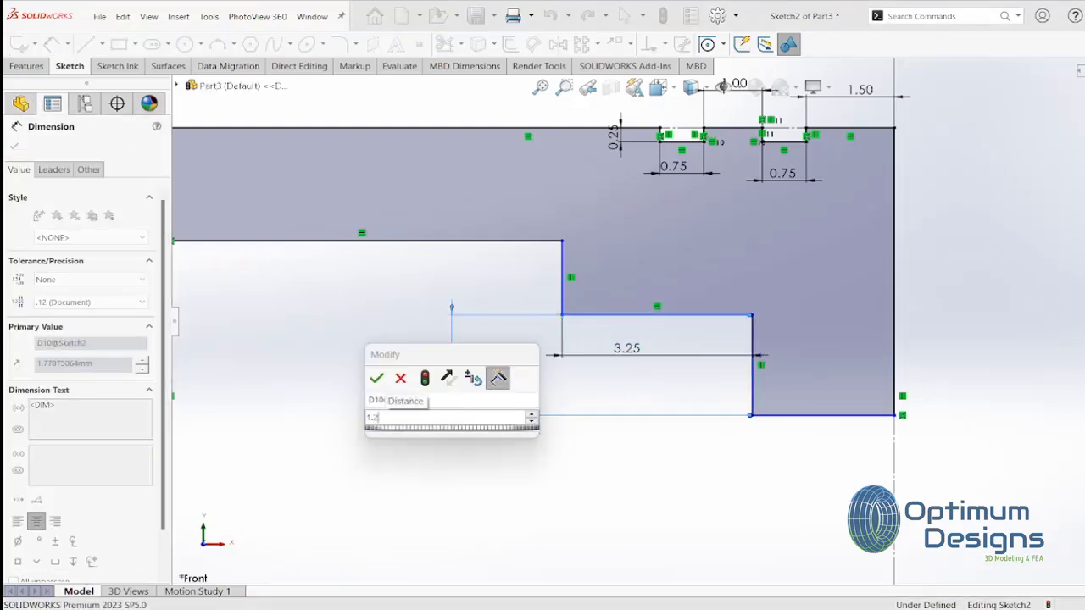
pyautogui.press('Return')
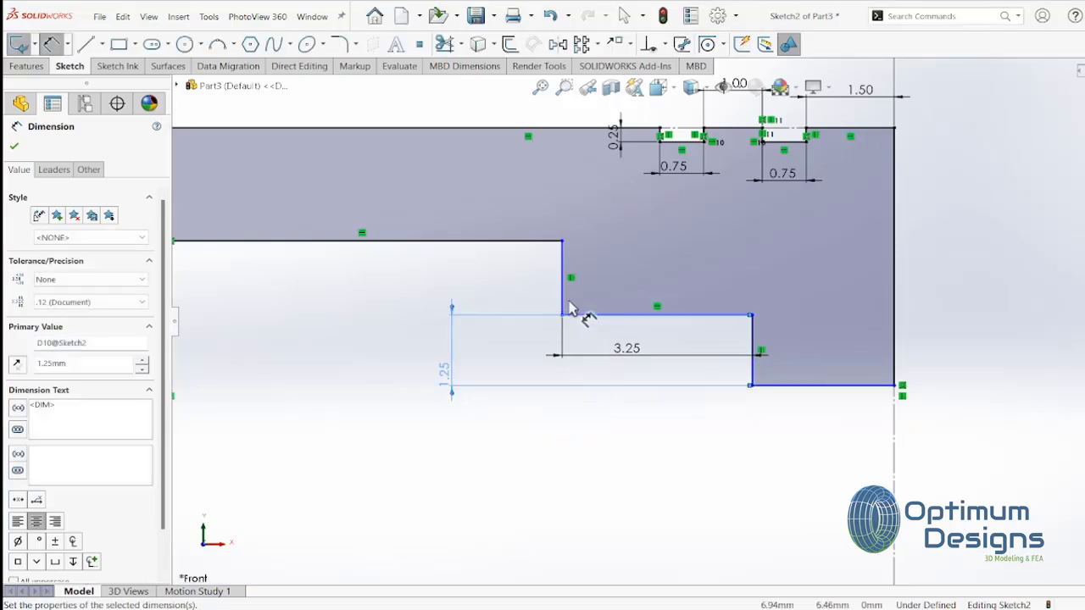
pyautogui.click(562, 298)
pyautogui.click(892, 315)
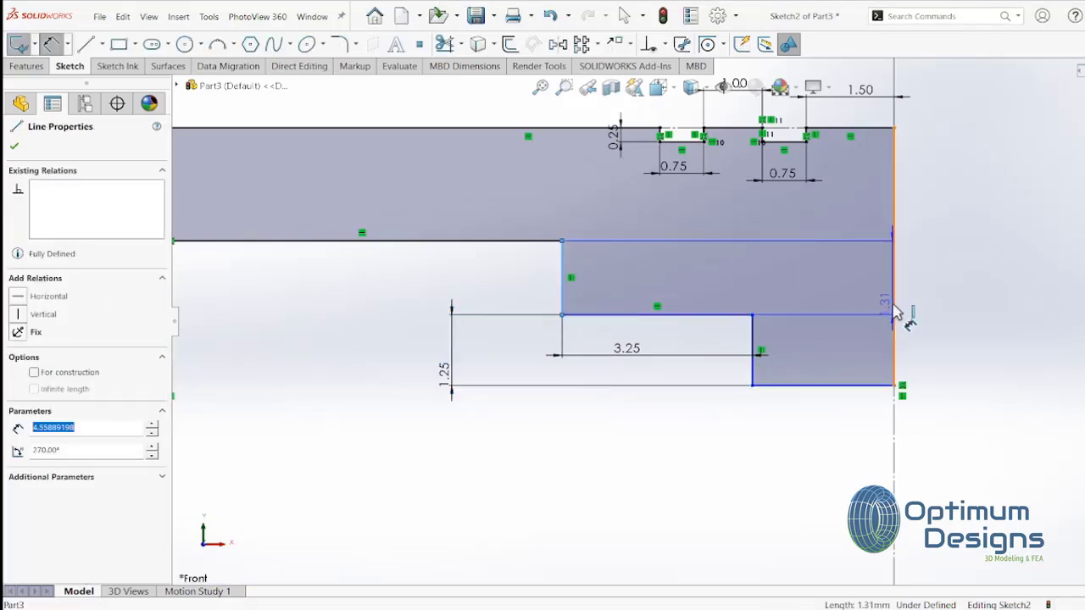
pyautogui.click(734, 484)
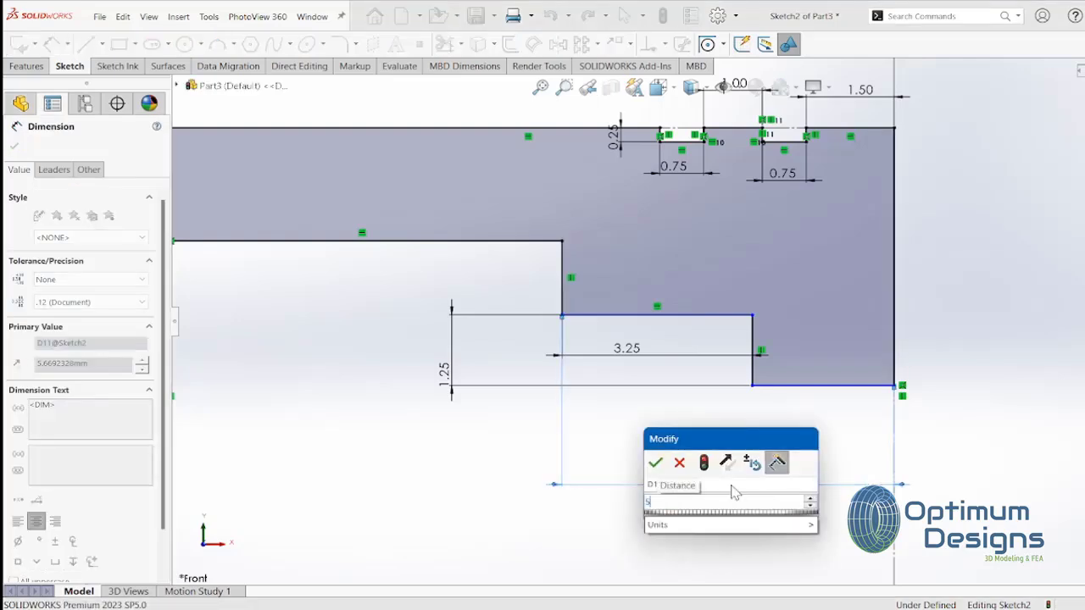
pyautogui.write('5')
pyautogui.press('Return')
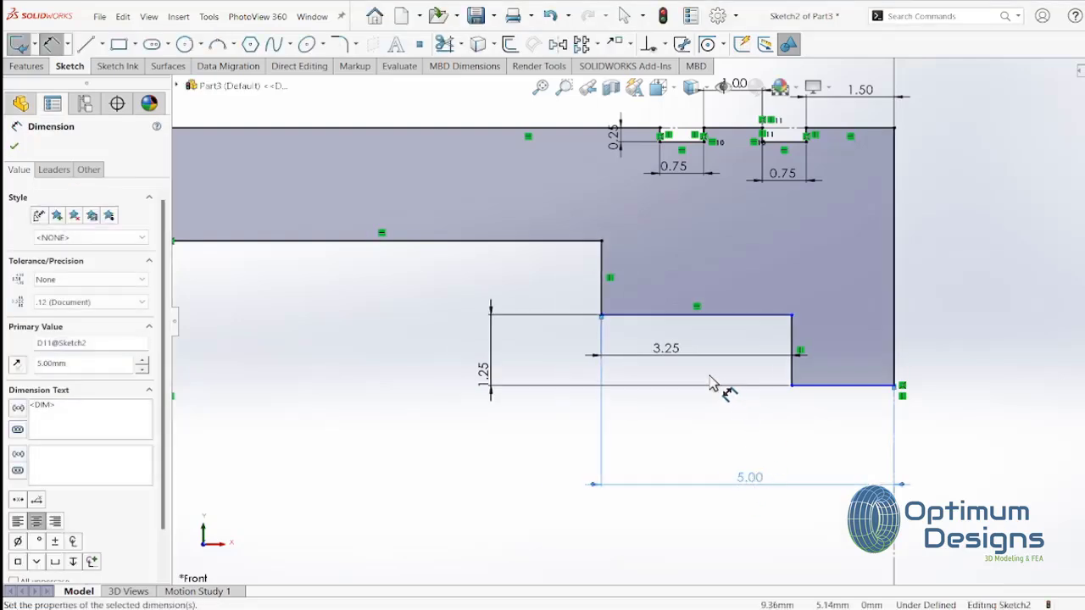
pyautogui.scroll(3, 712, 383)
# Add 0.25 mm equal-distance sketch chamfers to the inner left and top-right corners
pyautogui.click(355, 44)
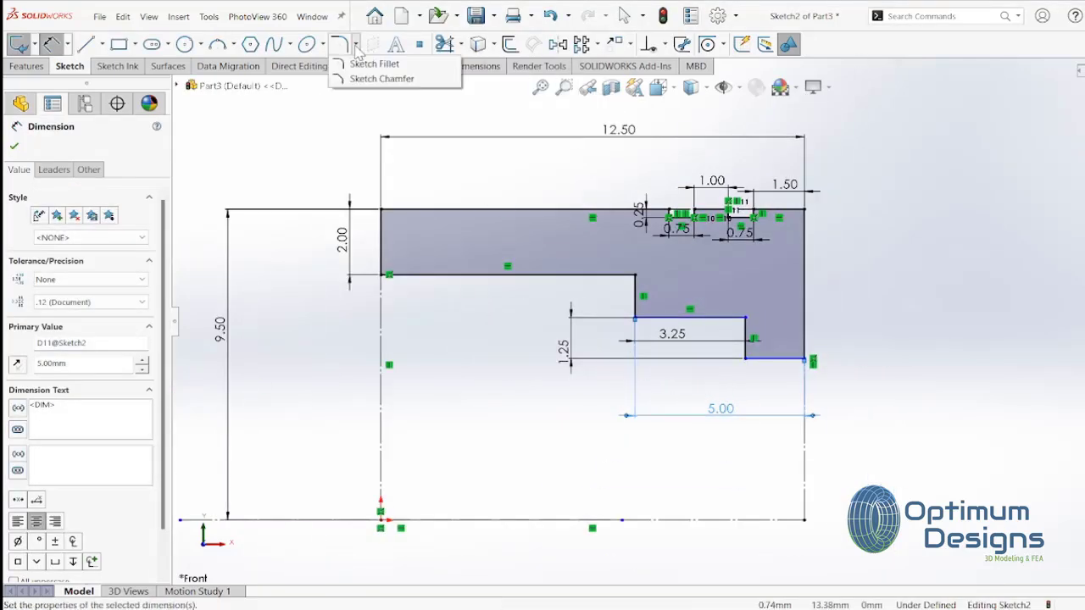
pyautogui.click(359, 81)
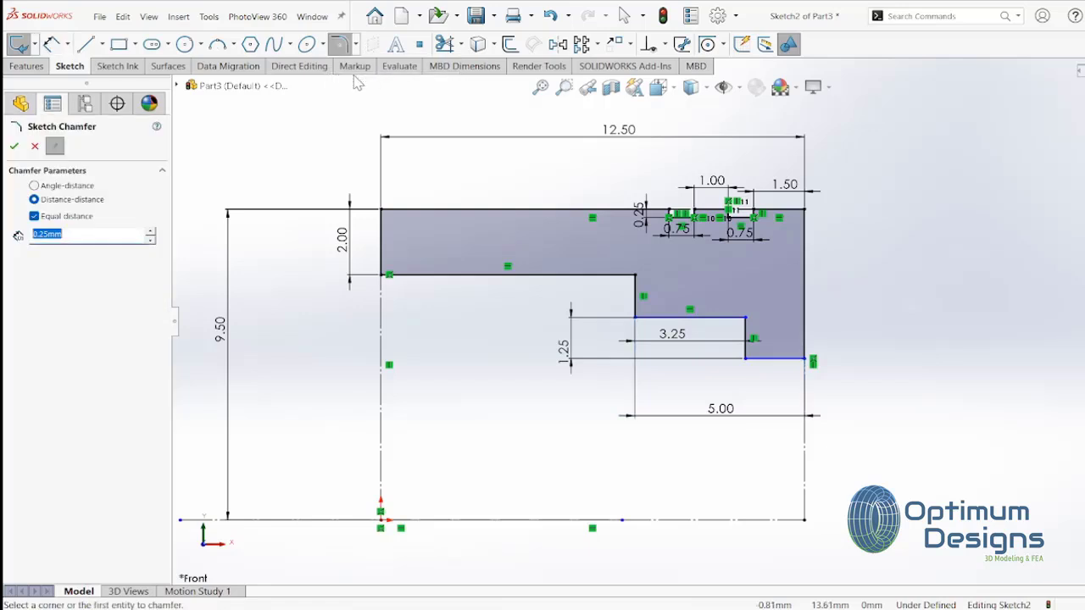
pyautogui.click(381, 274)
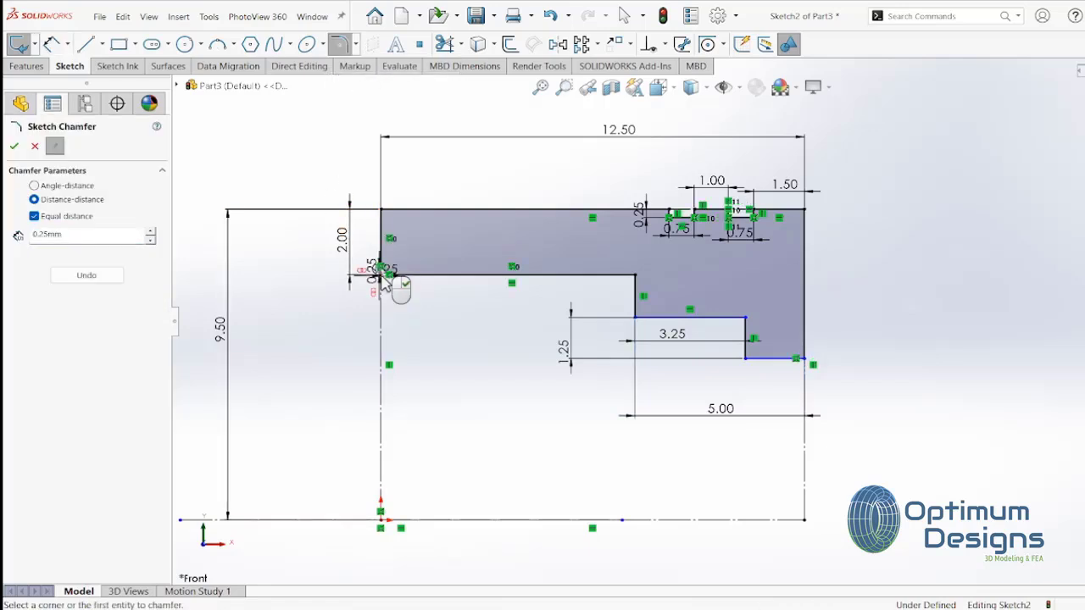
pyautogui.click(804, 210)
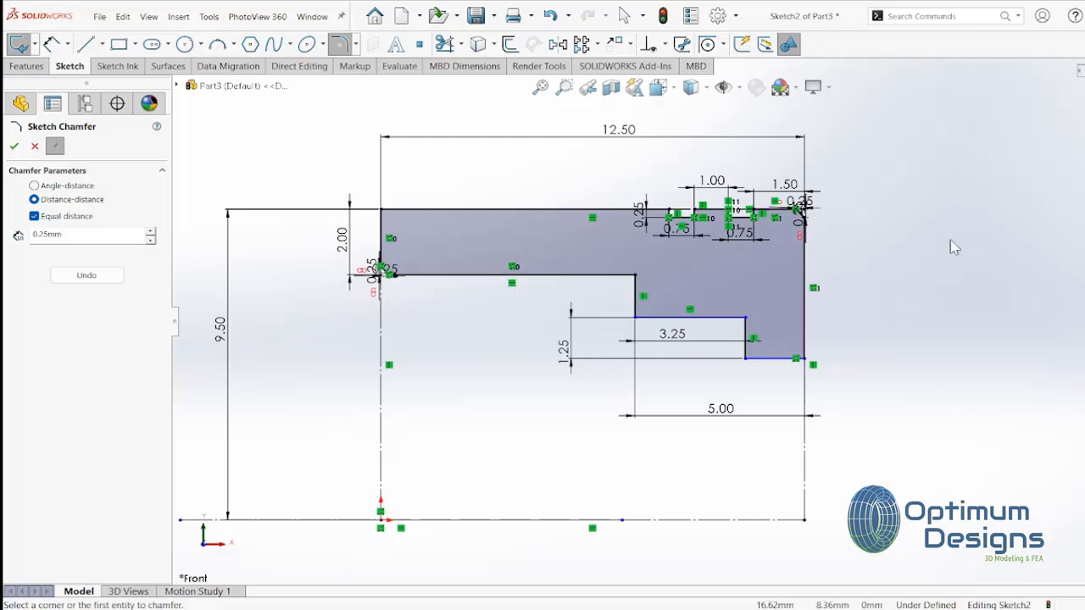
pyautogui.press('Escape')
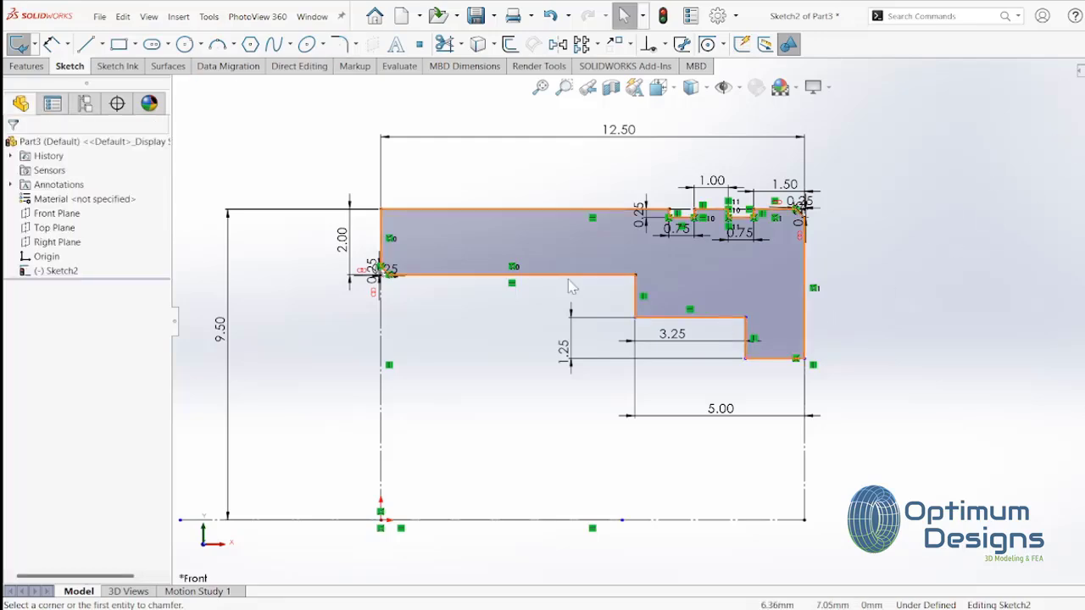
pyautogui.click(26, 66)
# Revolve the sketch about Line16 into a solid grooved cylinder
pyautogui.click(42, 49)
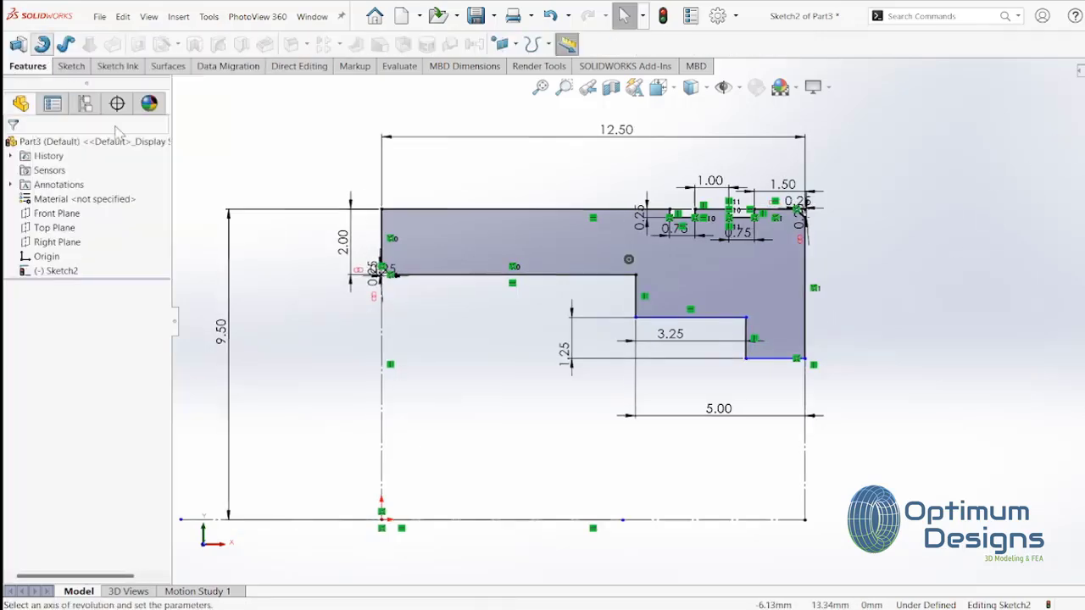
pyautogui.click(900, 414)
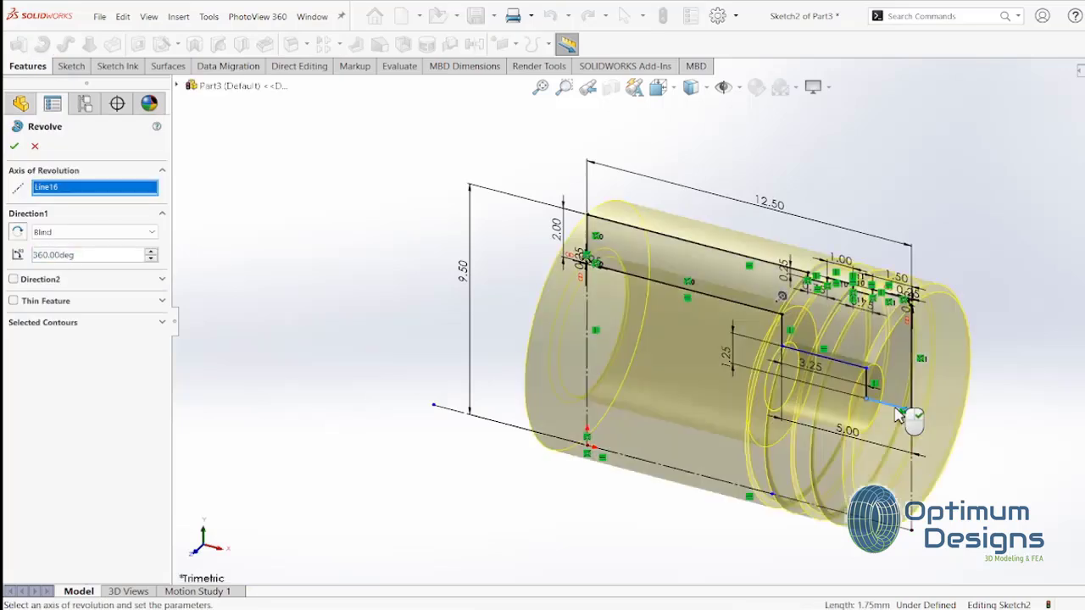
pyautogui.press('Return')
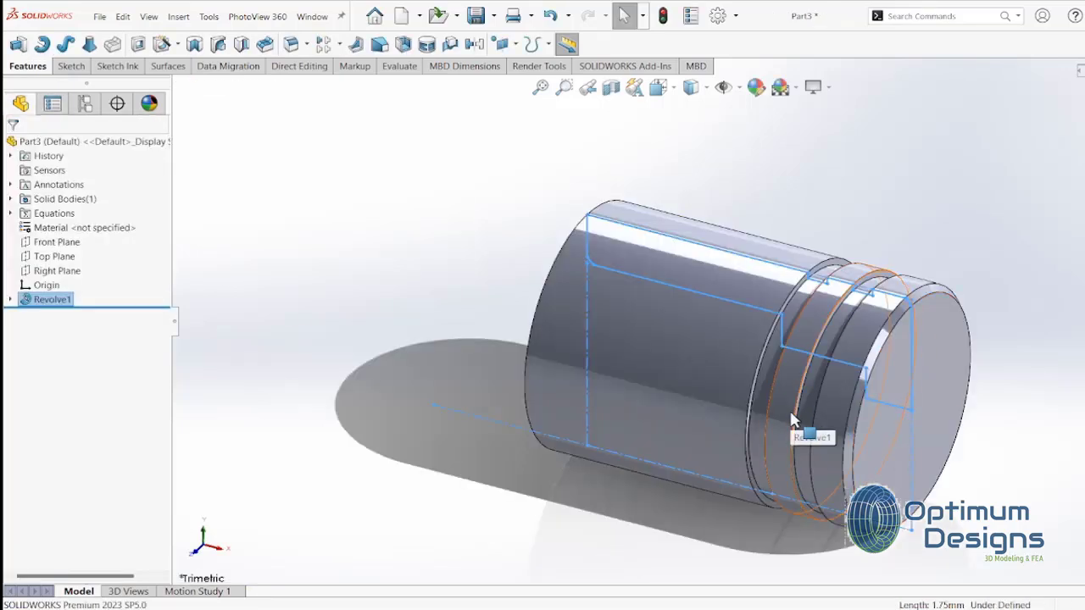
# Fillet the main cylindrical face at 0.15 mm, leaving the groove faces out
pyautogui.click(292, 45)
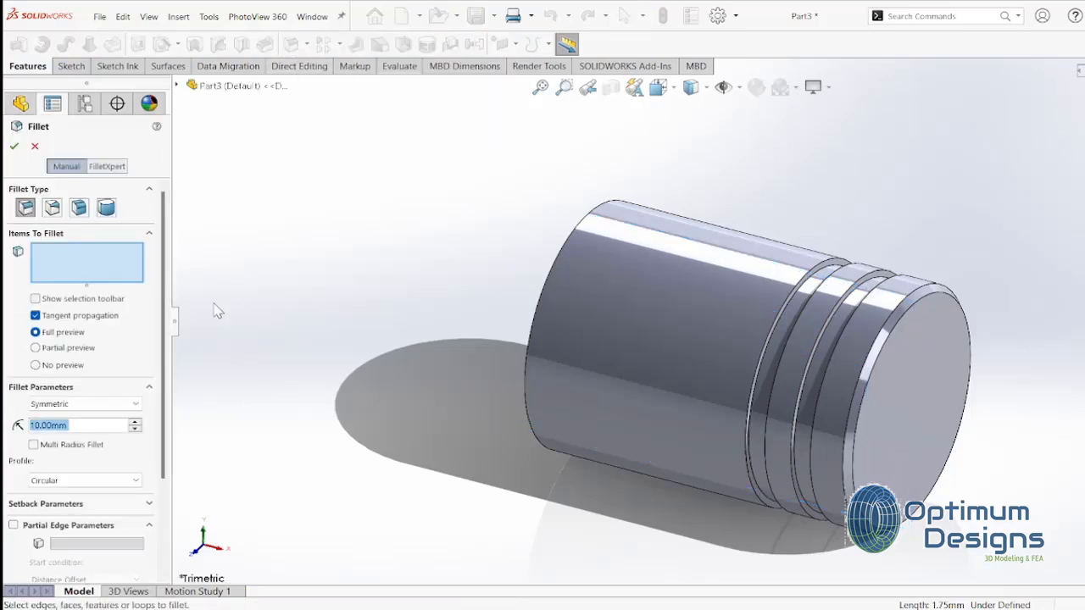
pyautogui.write('0.15')
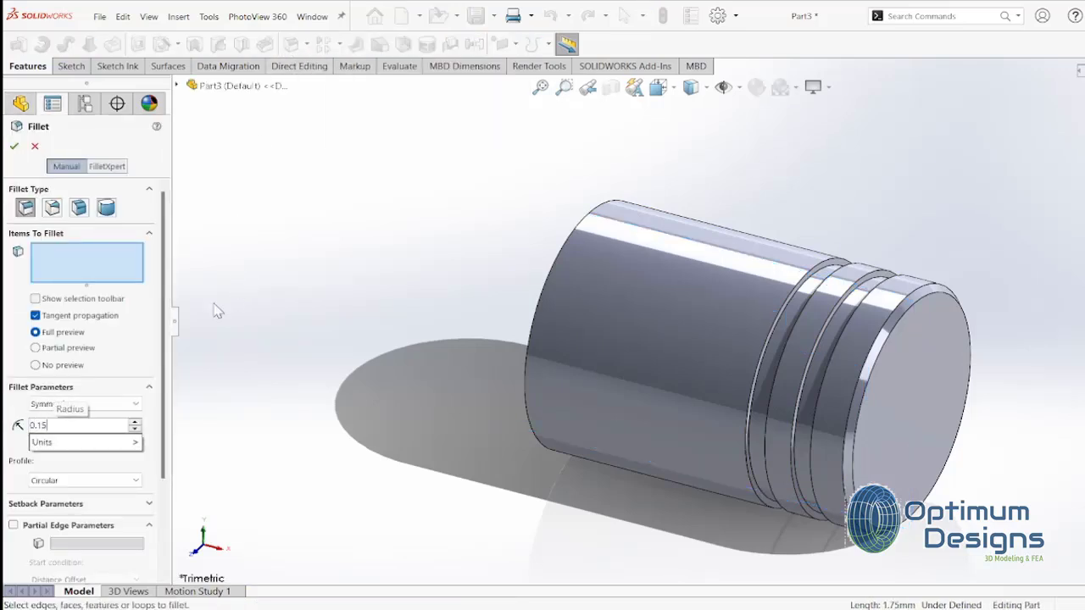
pyautogui.click(583, 342)
pyautogui.scroll(-3, 809, 352)
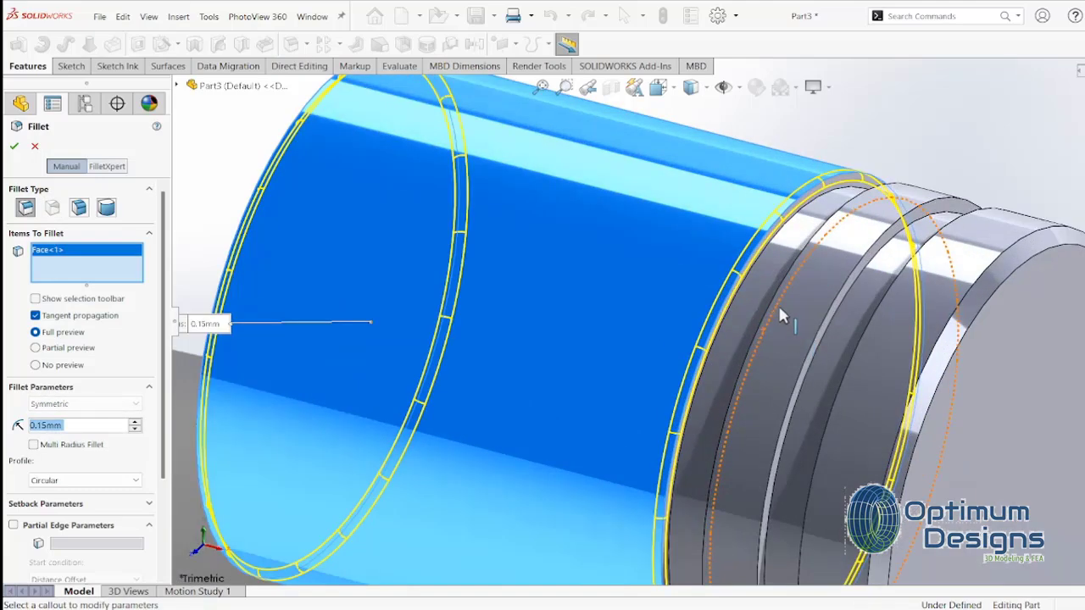
pyautogui.click(766, 298)
pyautogui.moveTo(765, 299); pyautogui.dragTo(861, 301, button='middle')
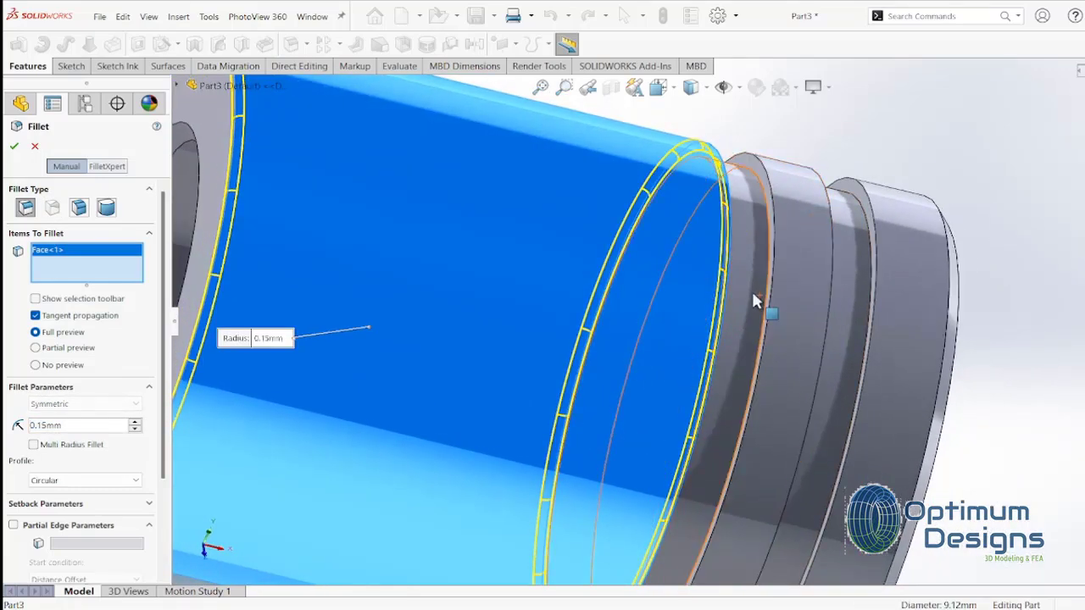
pyautogui.click(861, 301)
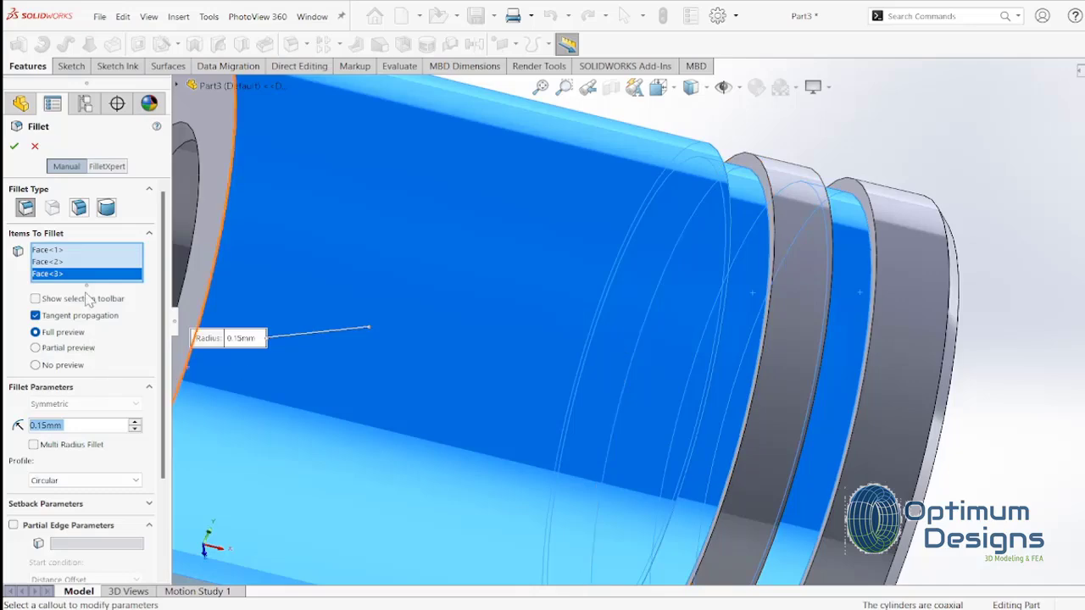
pyautogui.press('Delete')
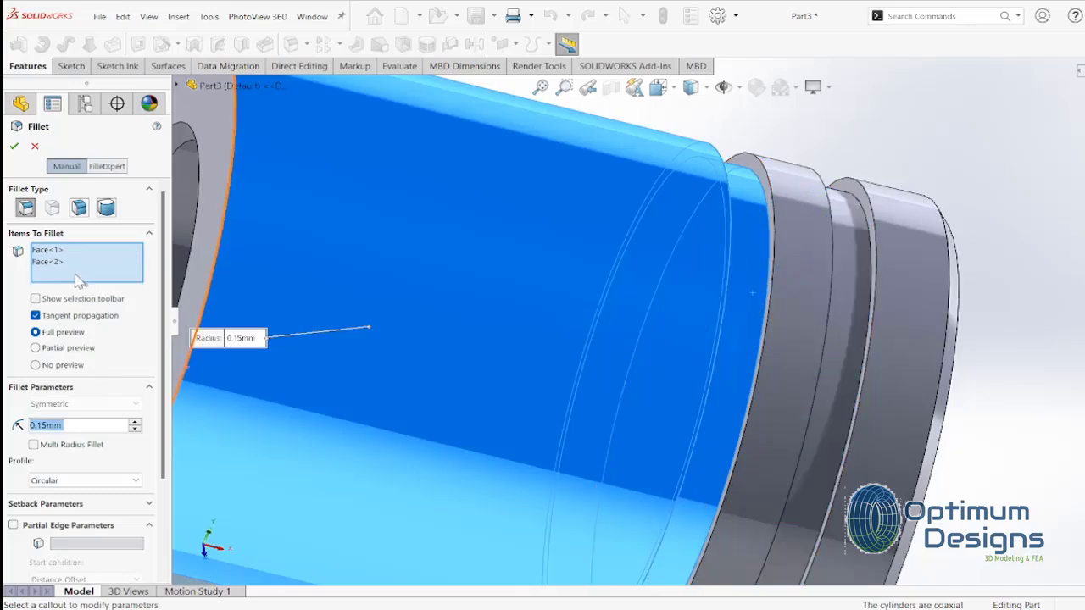
pyautogui.click(76, 262)
pyautogui.press('Delete')
pyautogui.scroll(5, 293, 318)
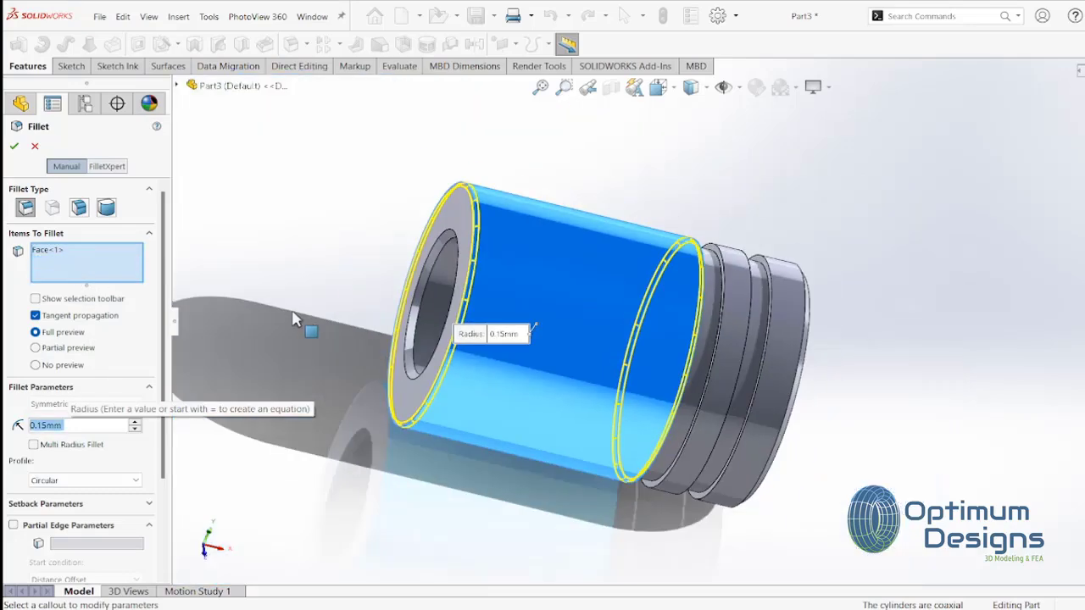
pyautogui.click(14, 146)
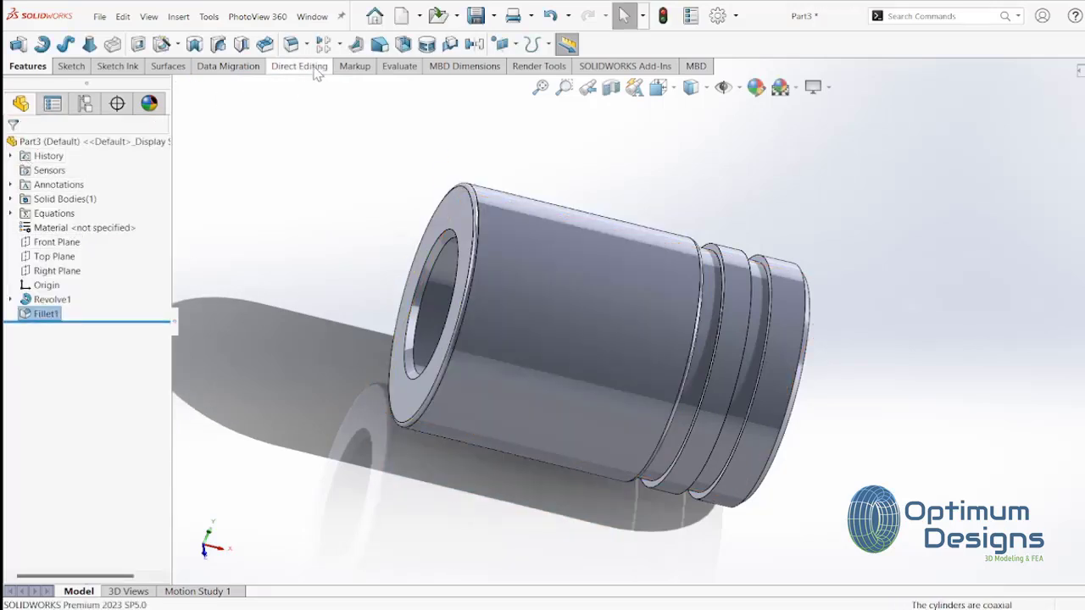
# Cancel the empty fillet and orient the part isometrically to look into its front end
pyautogui.click(291, 45)
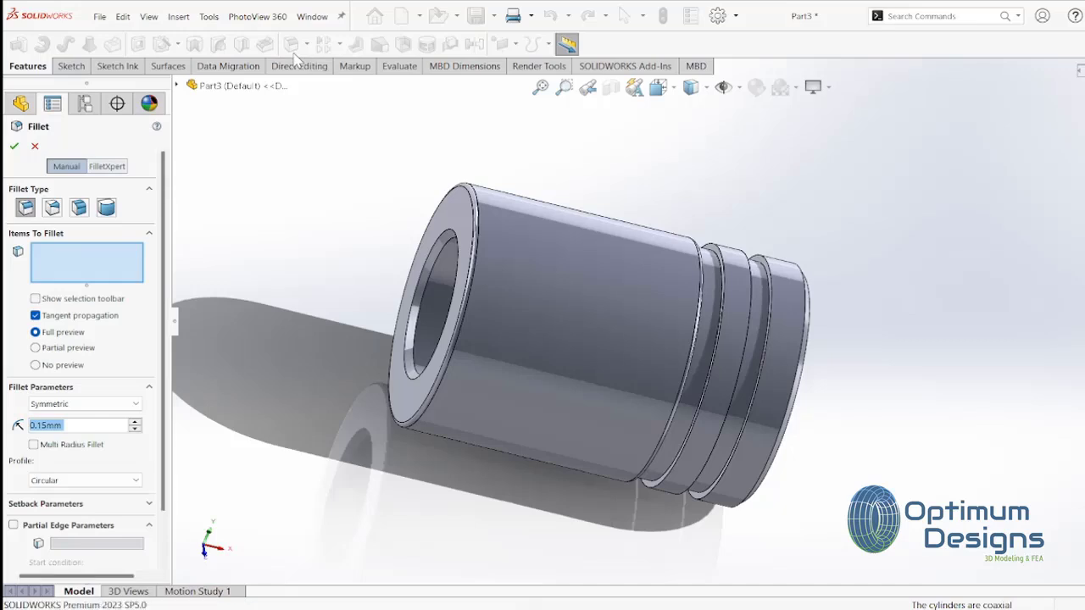
pyautogui.press('Escape')
pyautogui.scroll(-2, 471, 268)
pyautogui.press('space')
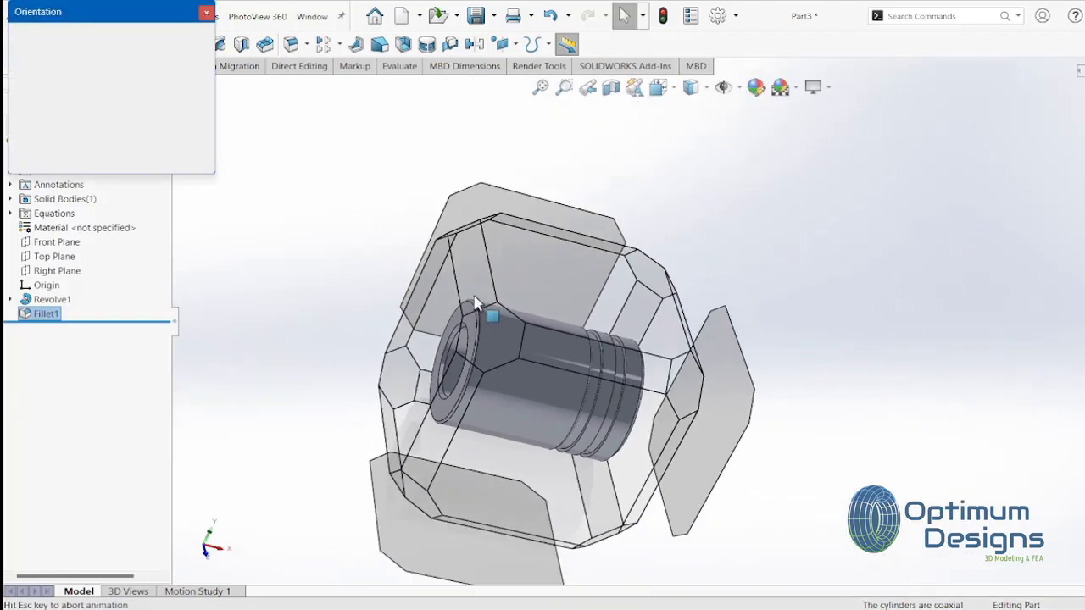
pyautogui.click(474, 332)
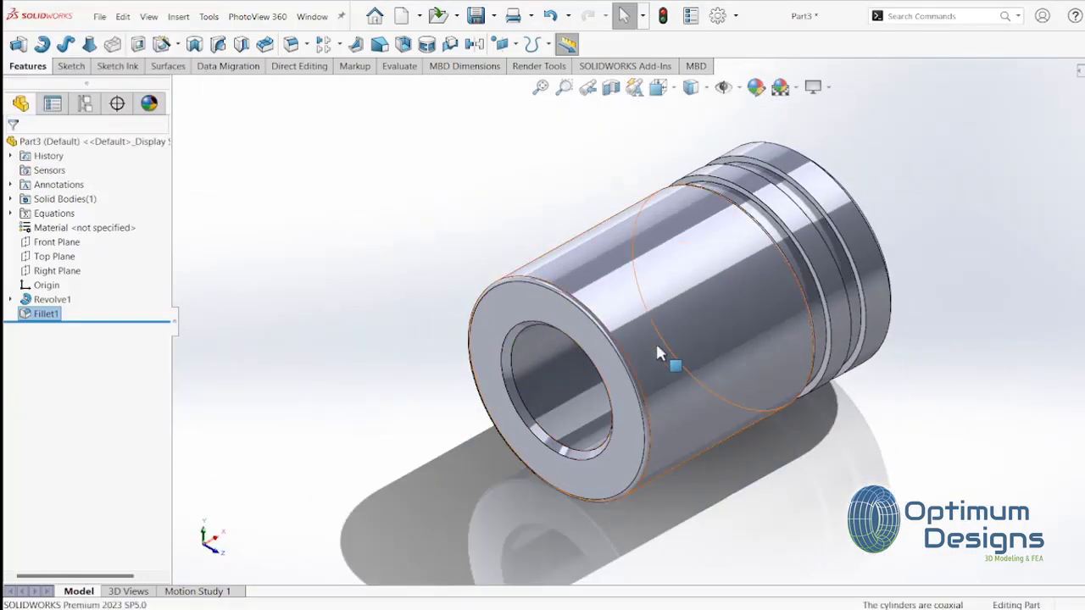
pyautogui.moveTo(655, 341); pyautogui.dragTo(702, 278, button='middle')
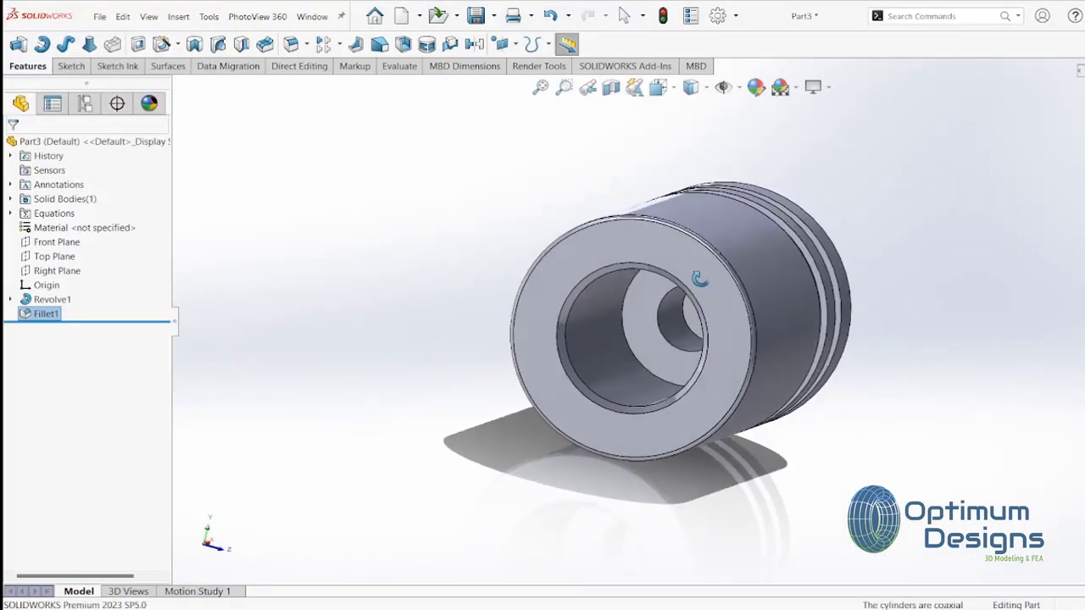
# Add an M2.5x0.45 extruded thread from the small hole's outer edge up to its inner edge
pyautogui.click(178, 17)
pyautogui.moveTo(202, 71)
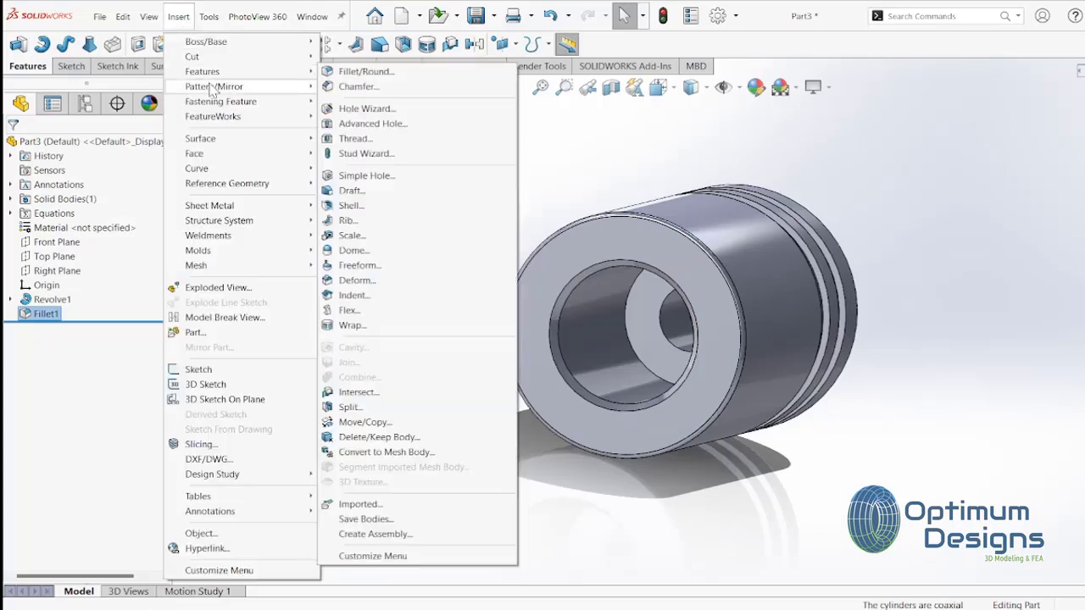
pyautogui.click(360, 140)
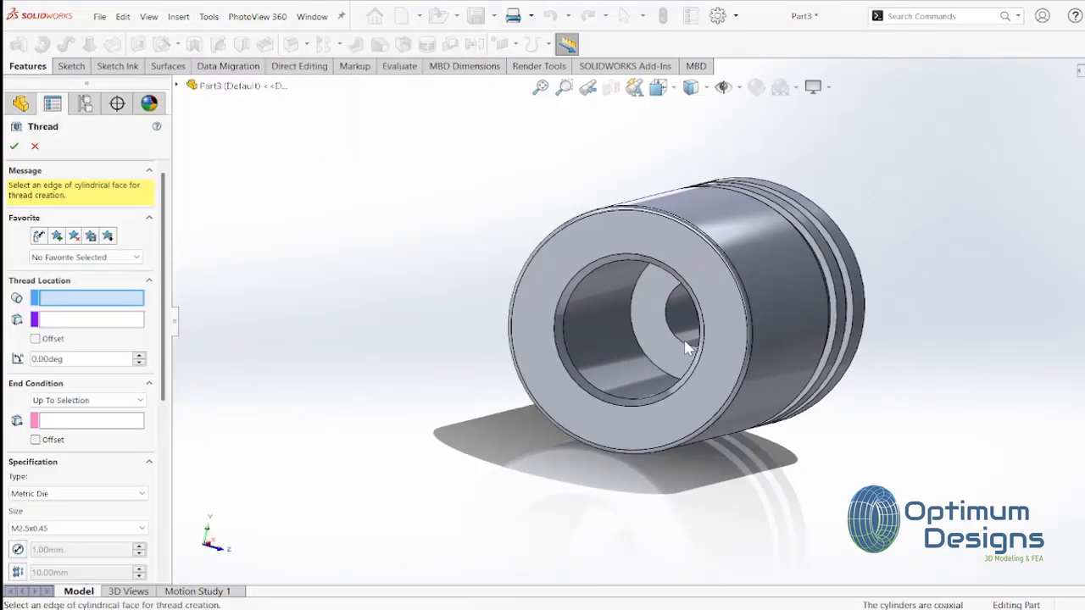
pyautogui.press('Right')
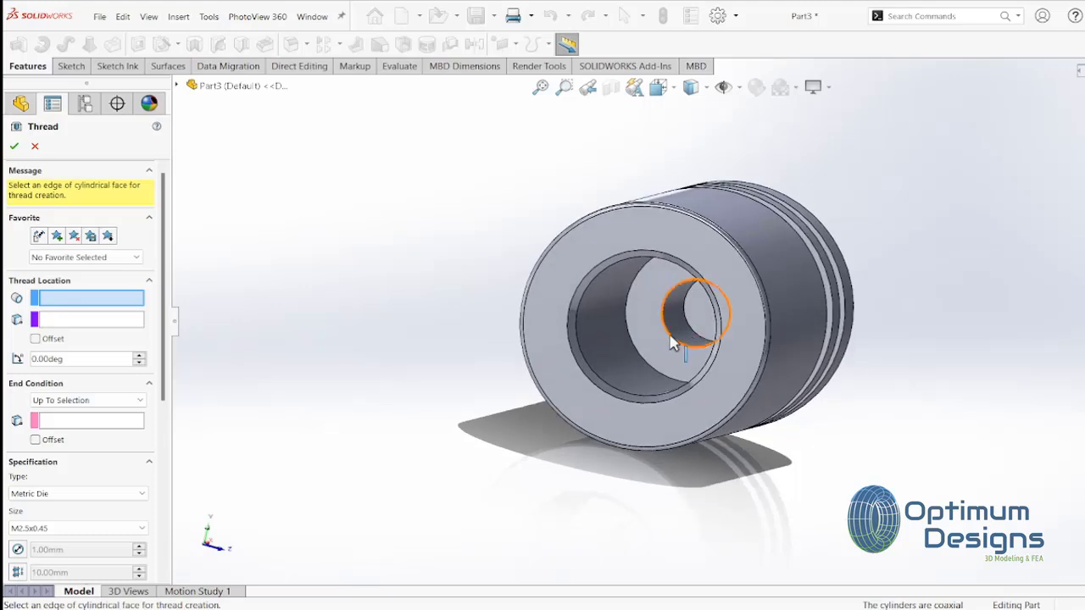
pyautogui.click(670, 342)
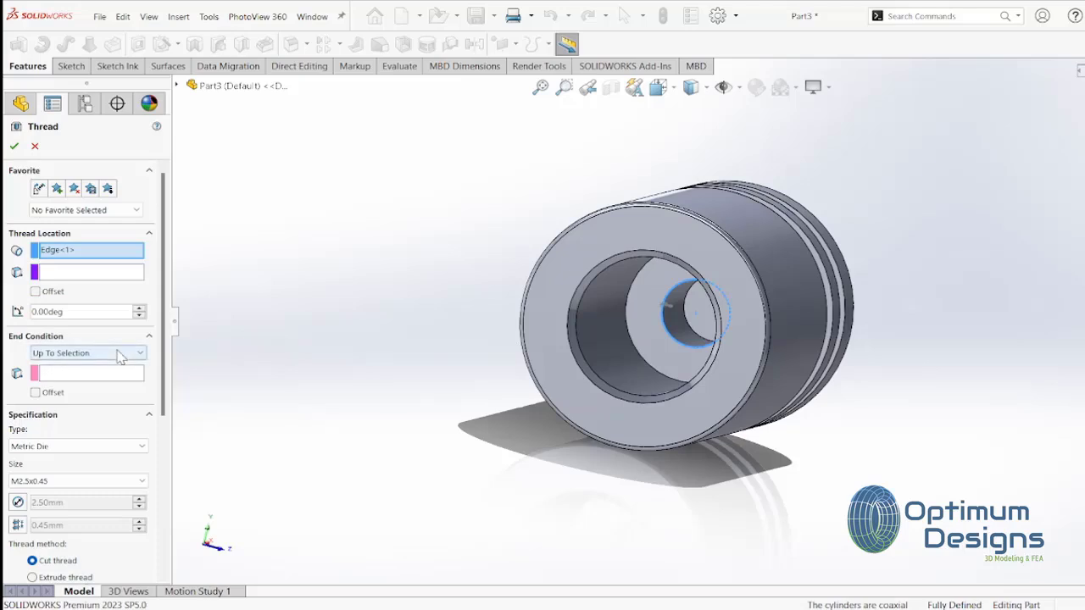
pyautogui.click(85, 353)
pyautogui.click(93, 391)
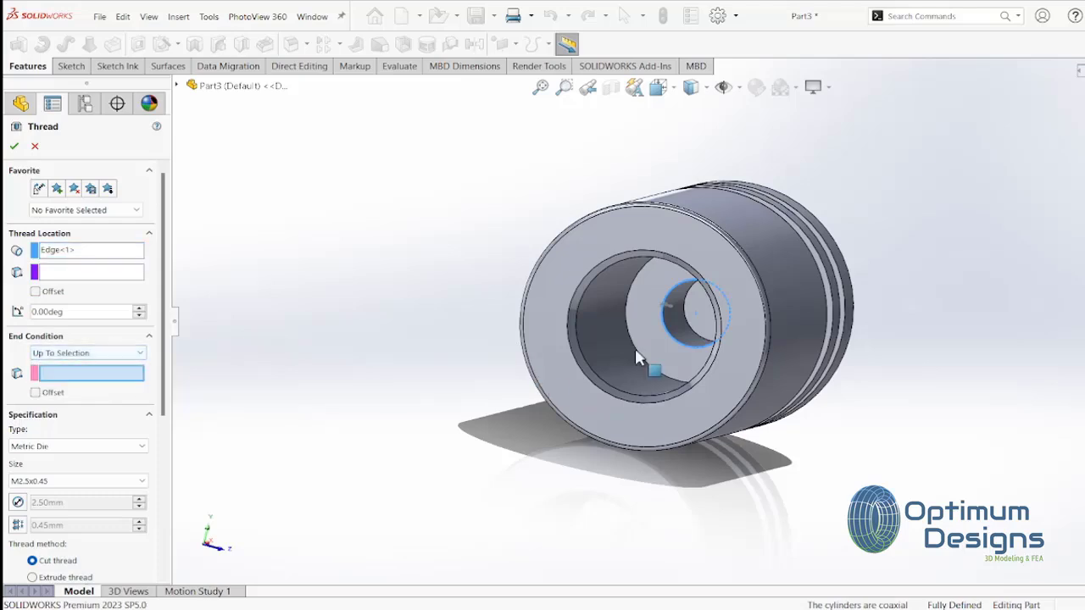
pyautogui.click(688, 332)
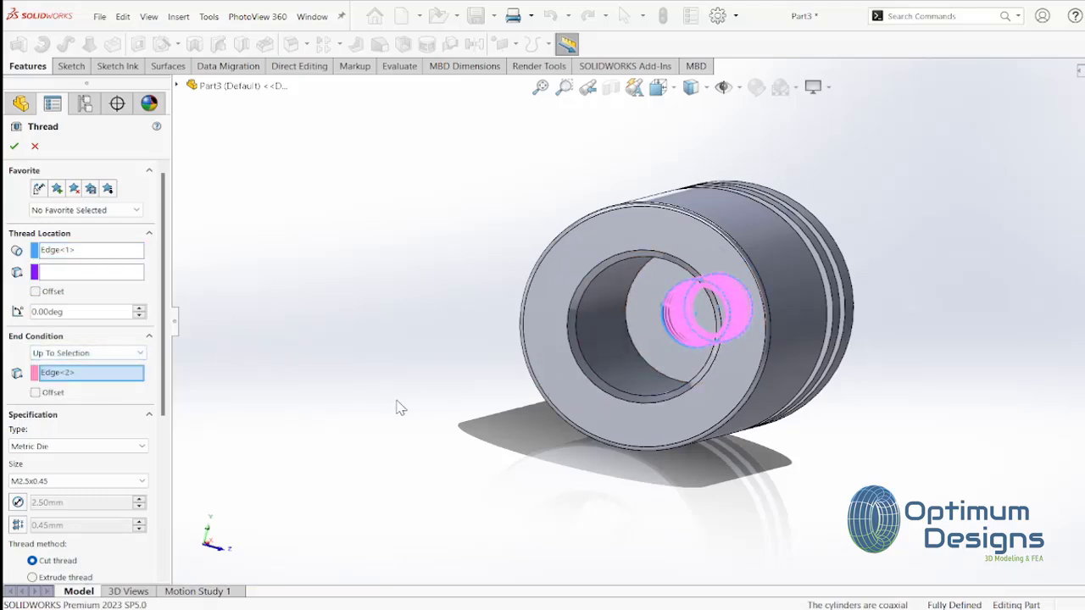
pyautogui.click(69, 481)
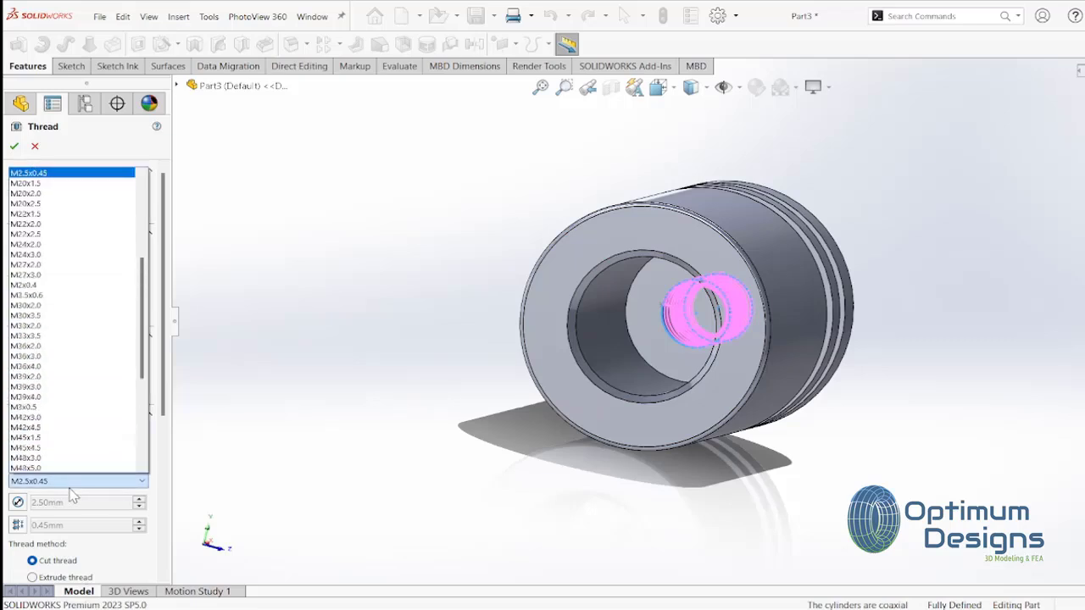
pyautogui.click(57, 174)
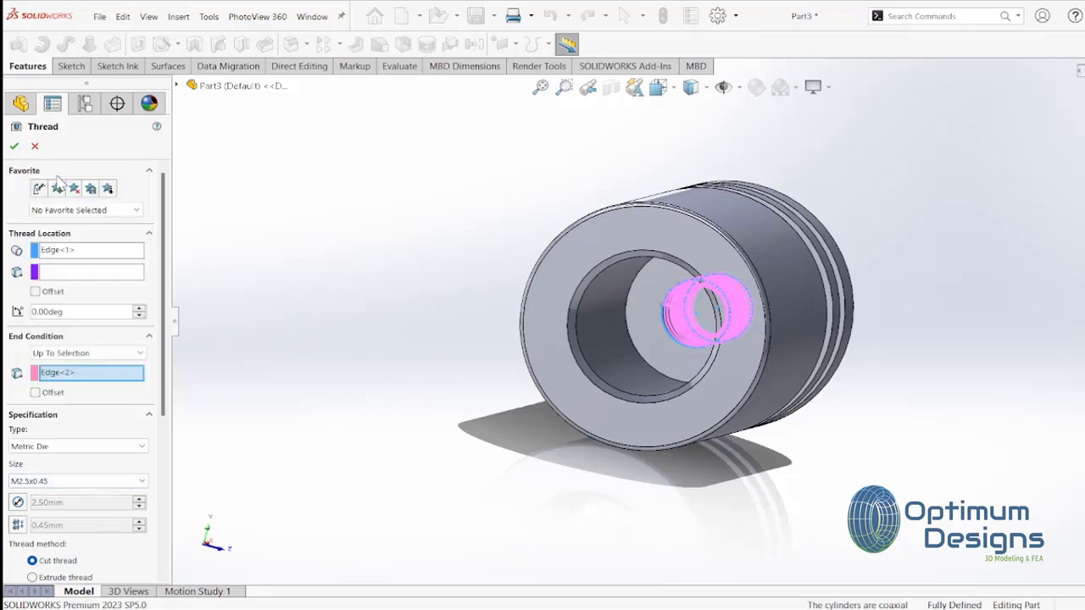
pyautogui.click(32, 577)
pyautogui.moveTo(161, 407); pyautogui.dragTo(166, 545)
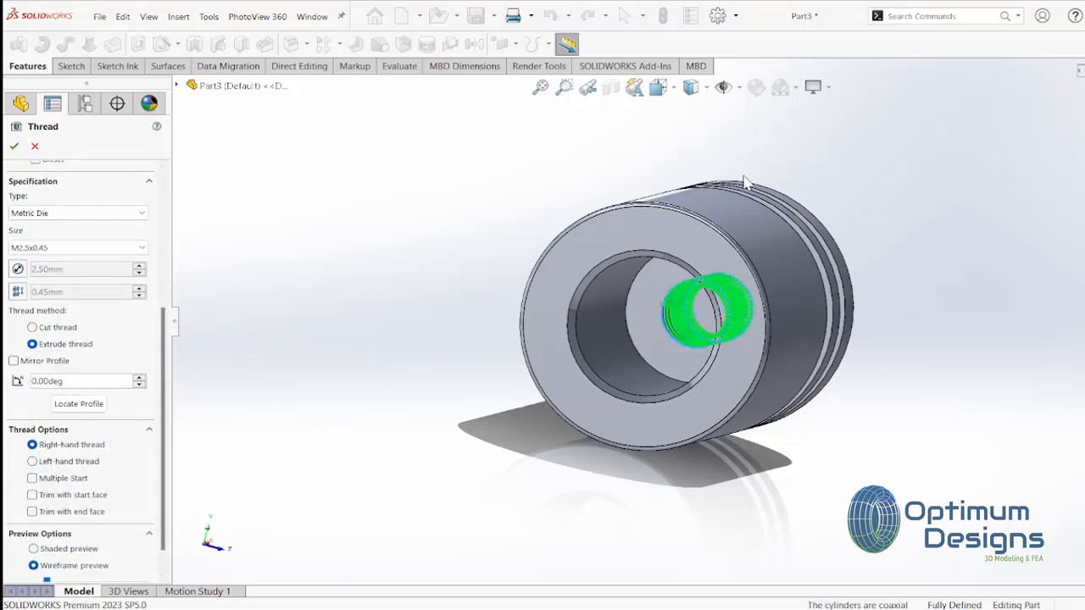
pyautogui.click(1081, 123)
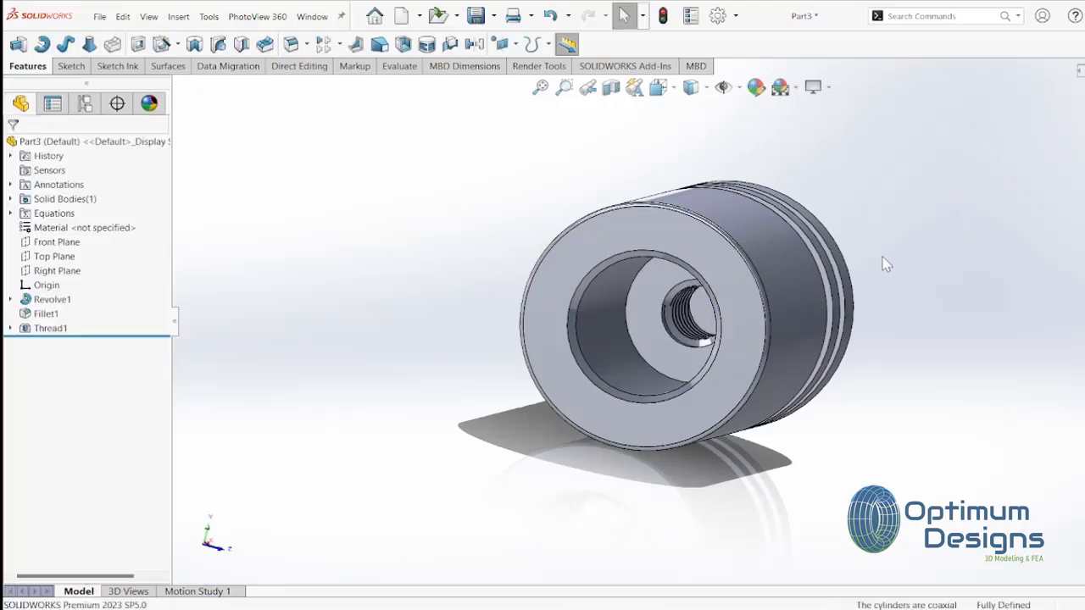
# Inspect the thread in a section view, then remove the section and show an angled view
pyautogui.press('space')
pyautogui.click(627, 331)
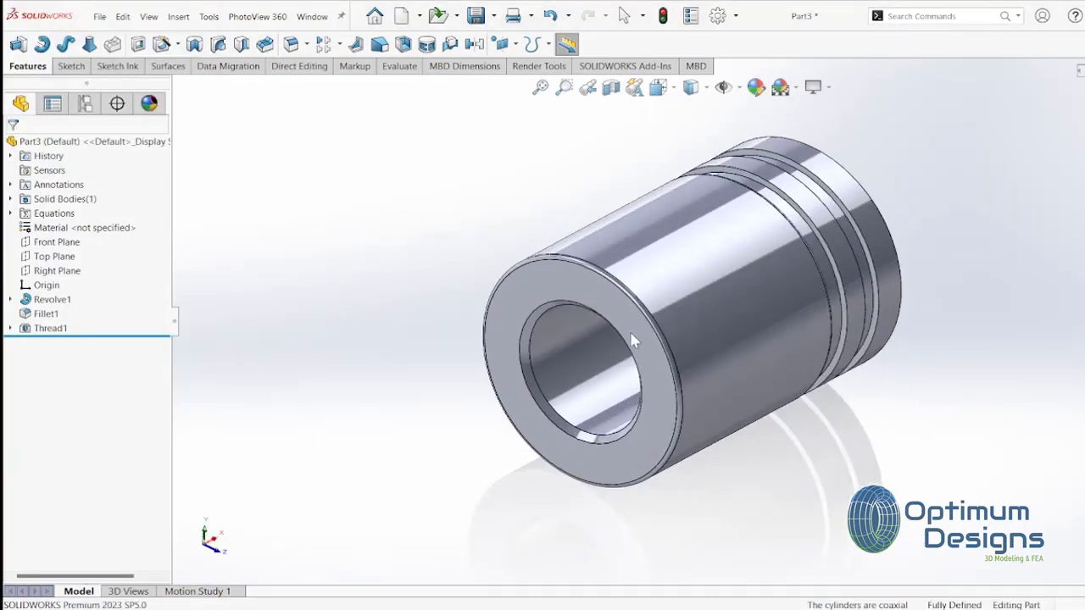
pyautogui.click(610, 87)
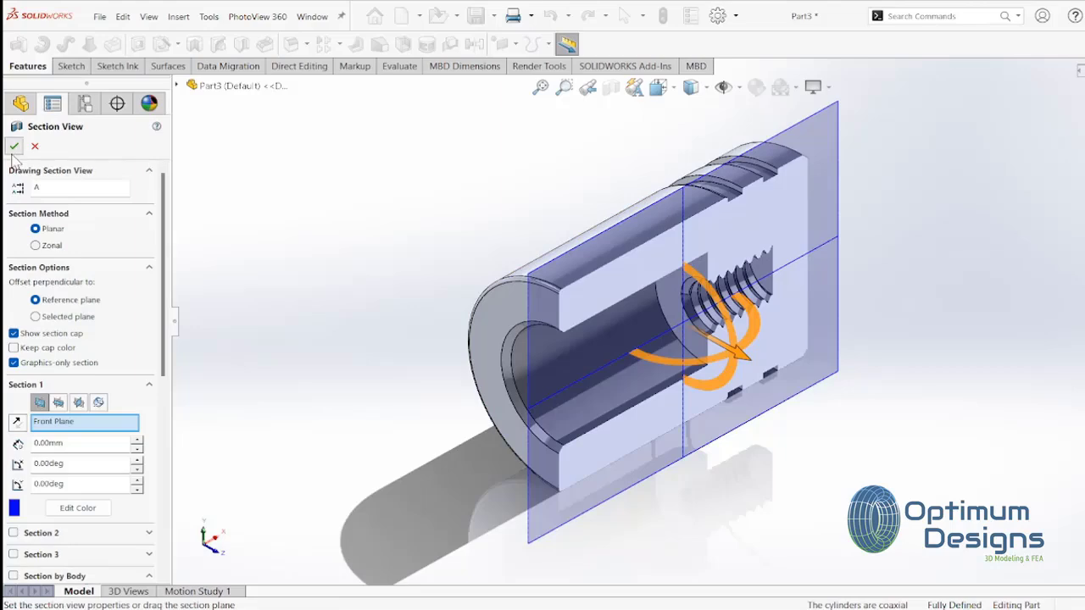
pyautogui.click(14, 147)
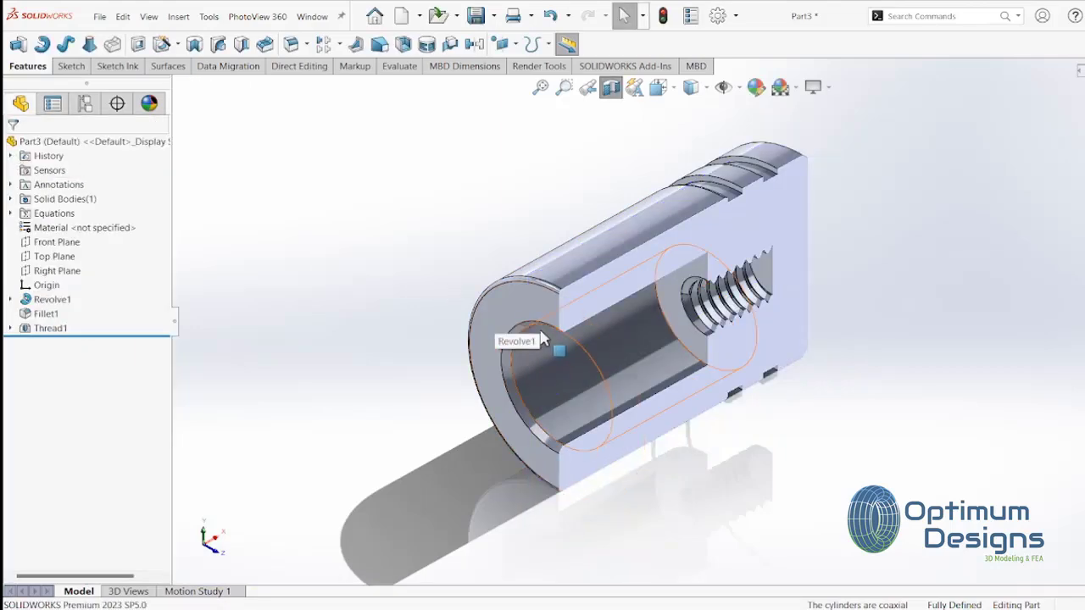
pyautogui.press('space')
pyautogui.click(659, 321)
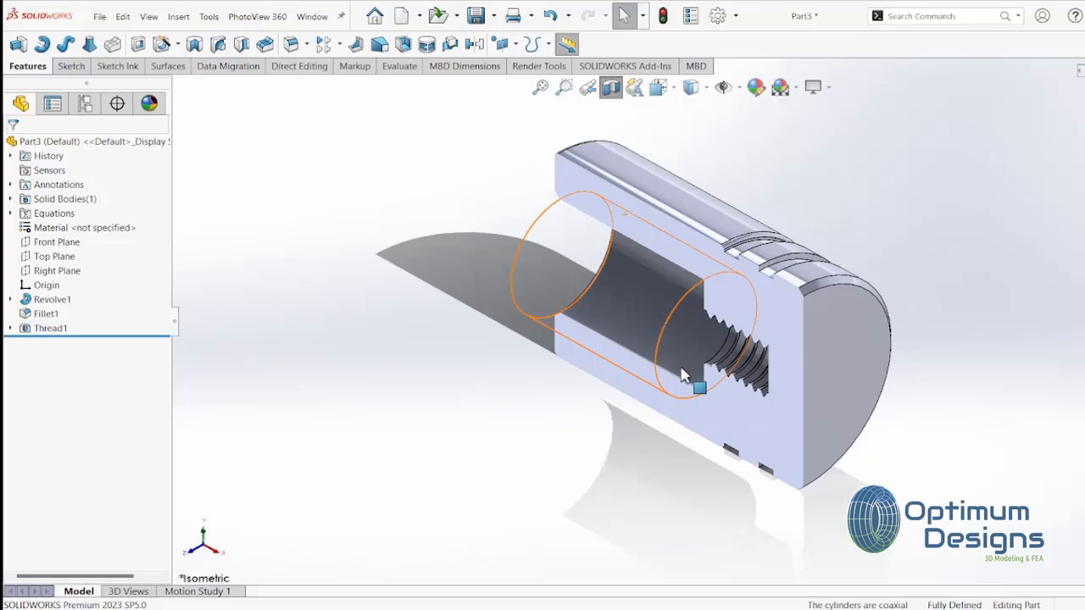
pyautogui.press('space')
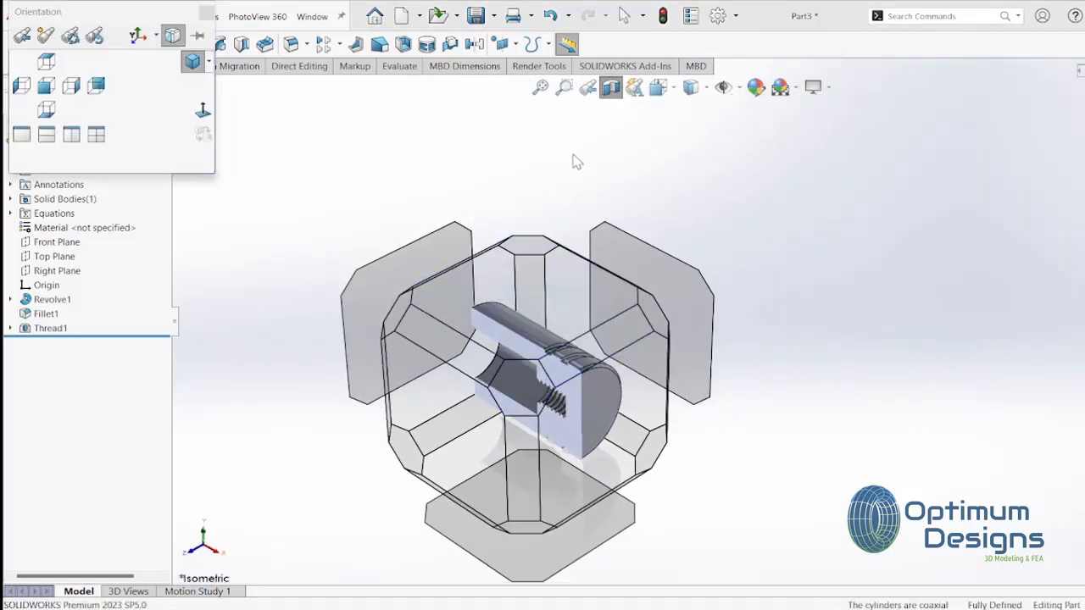
pyautogui.click(611, 88)
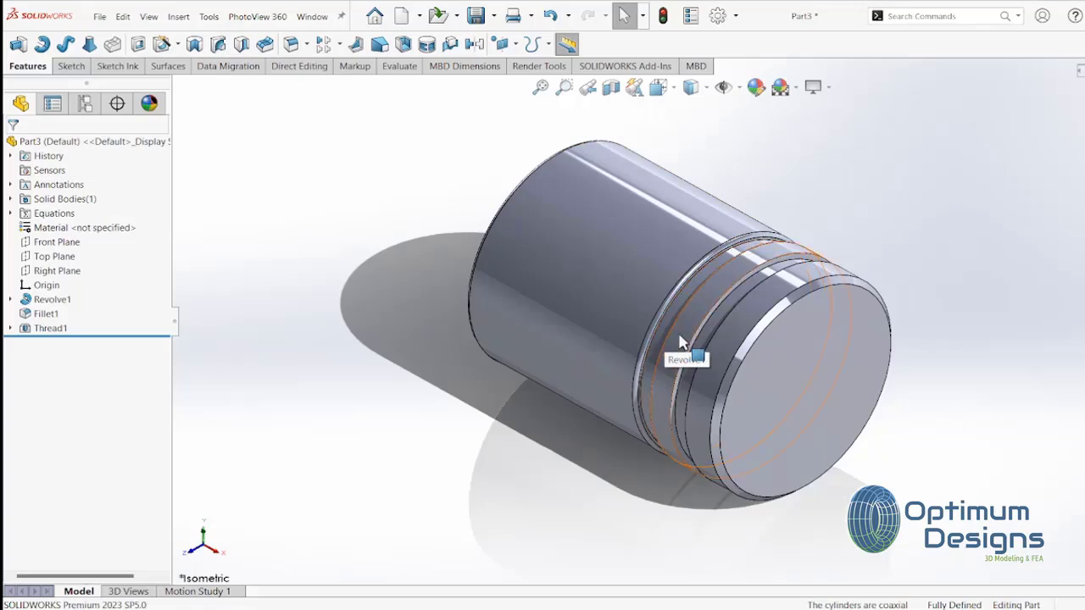
pyautogui.press('space')
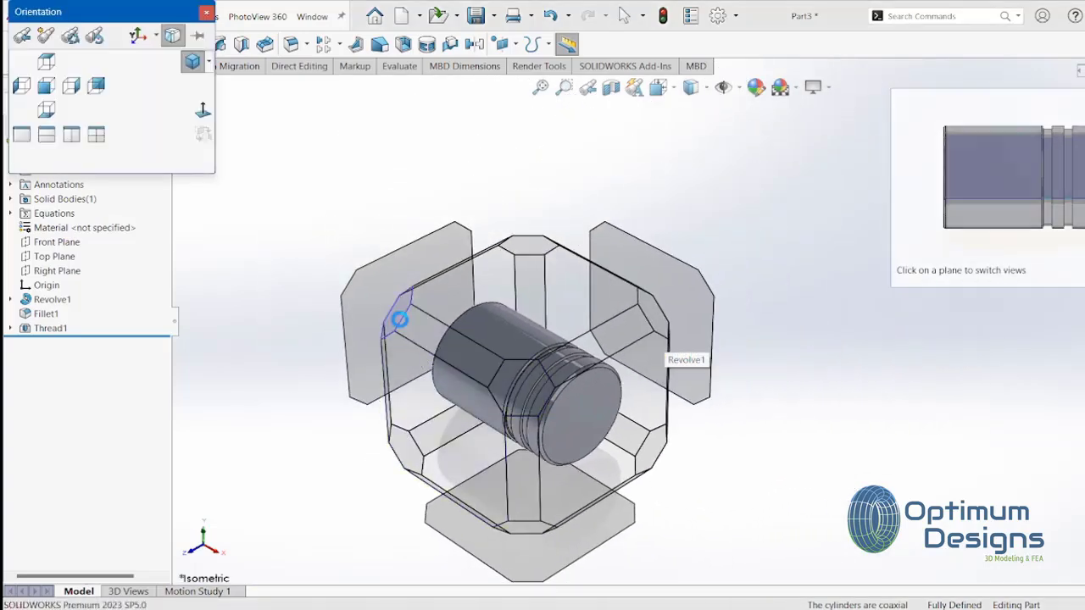
pyautogui.click(399, 316)
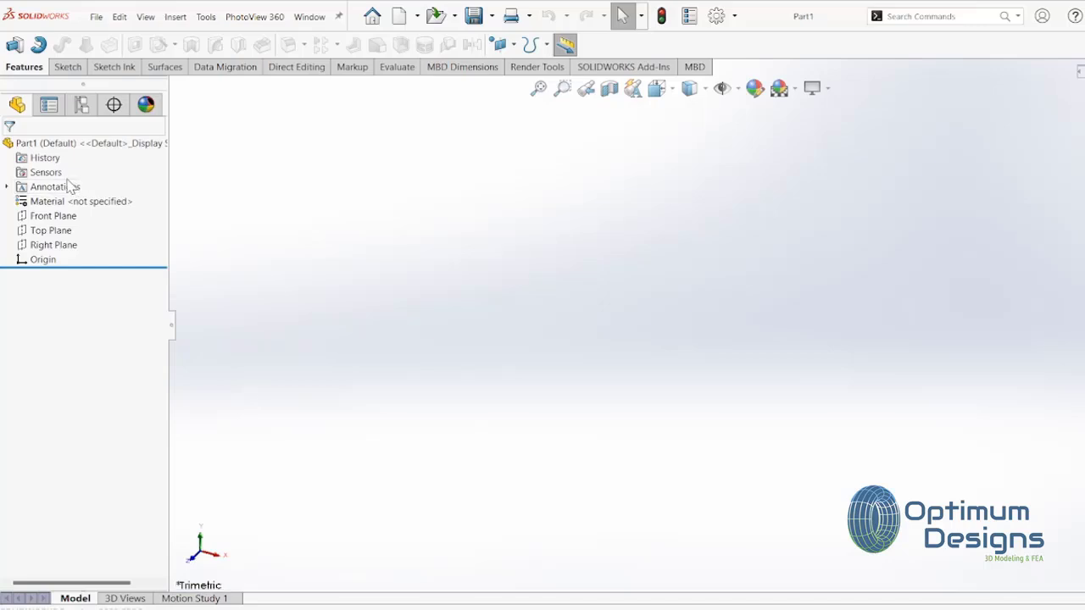
# Sketch a 2.5 mm diameter circle centred on the origin of the Front Plane
pyautogui.rightClick(61, 215)
pyautogui.click(127, 195)
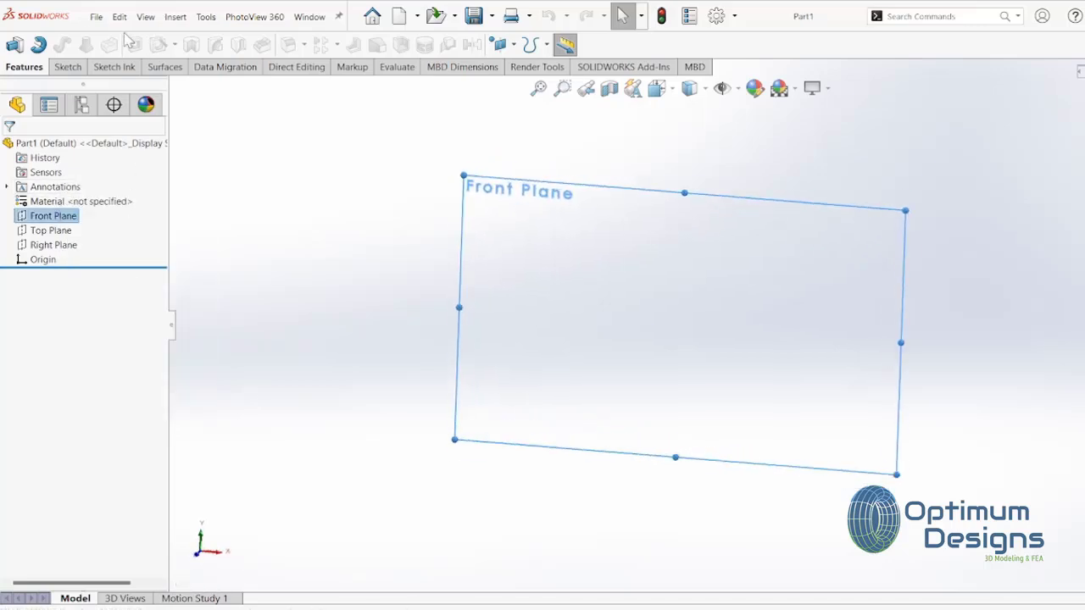
pyautogui.click(67, 66)
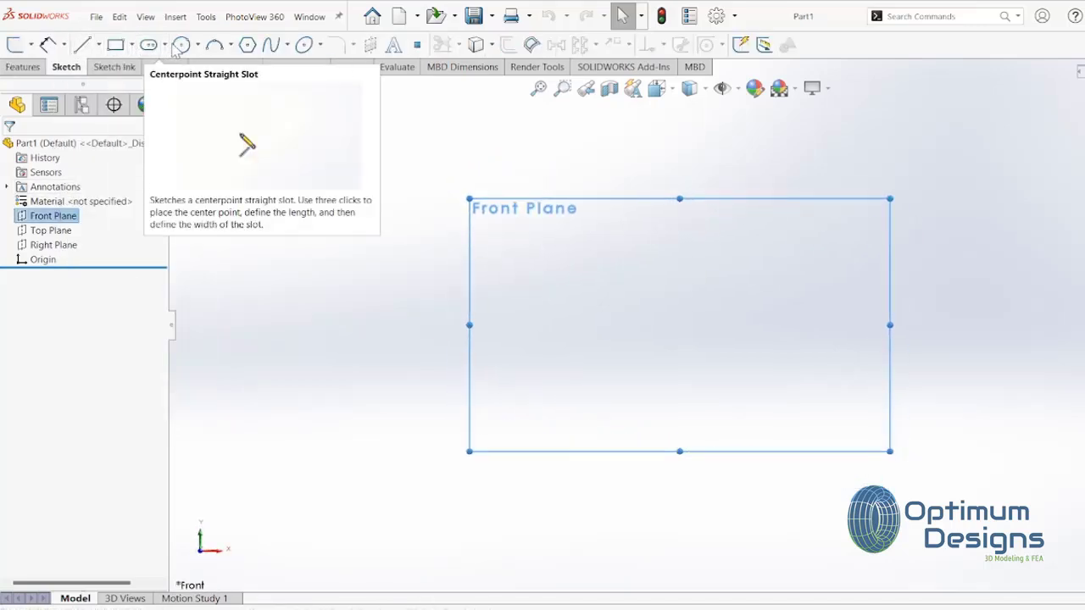
pyautogui.click(182, 44)
pyautogui.click(680, 325)
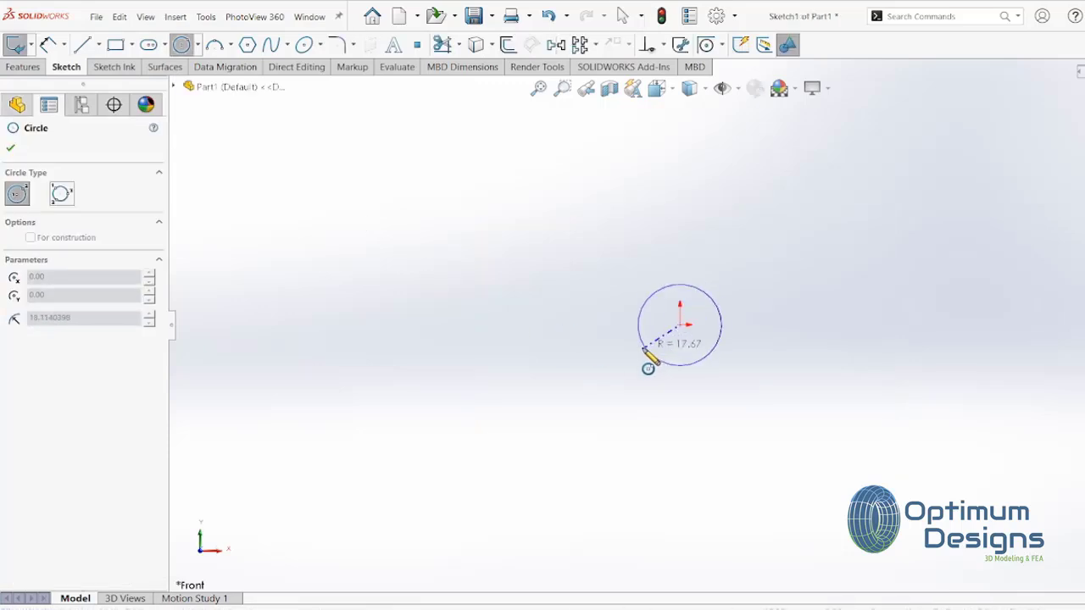
pyautogui.click(646, 364)
pyautogui.click(47, 44)
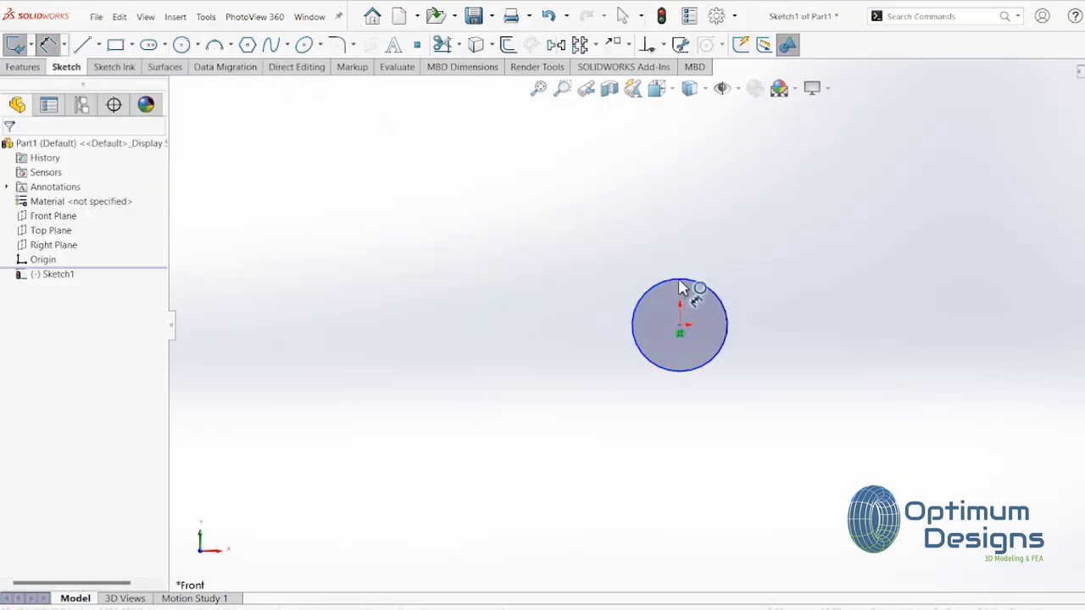
pyautogui.click(679, 284)
pyautogui.click(582, 324)
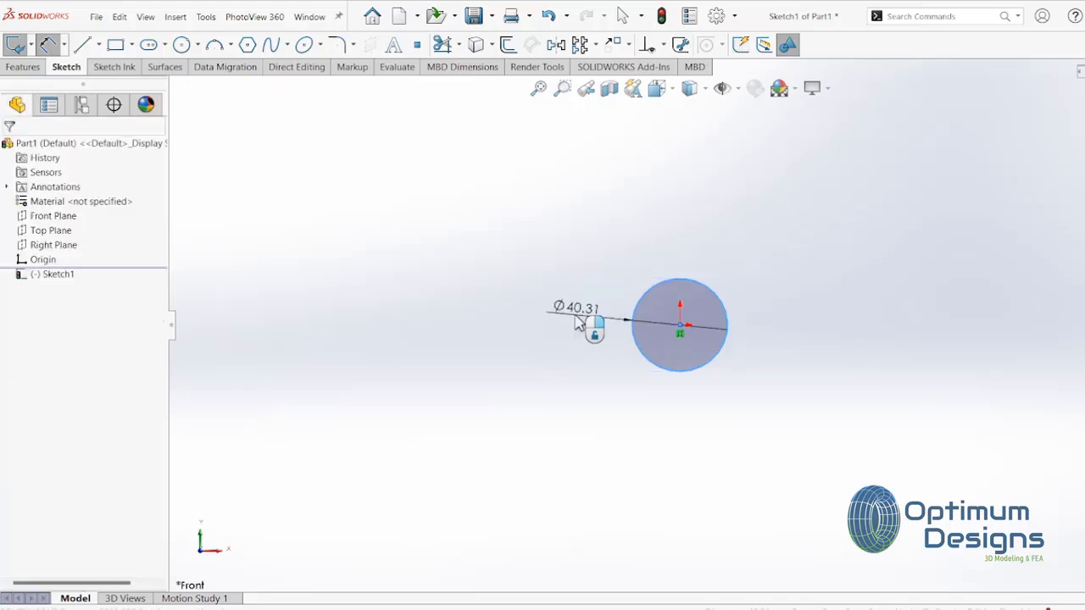
pyautogui.write('2.5')
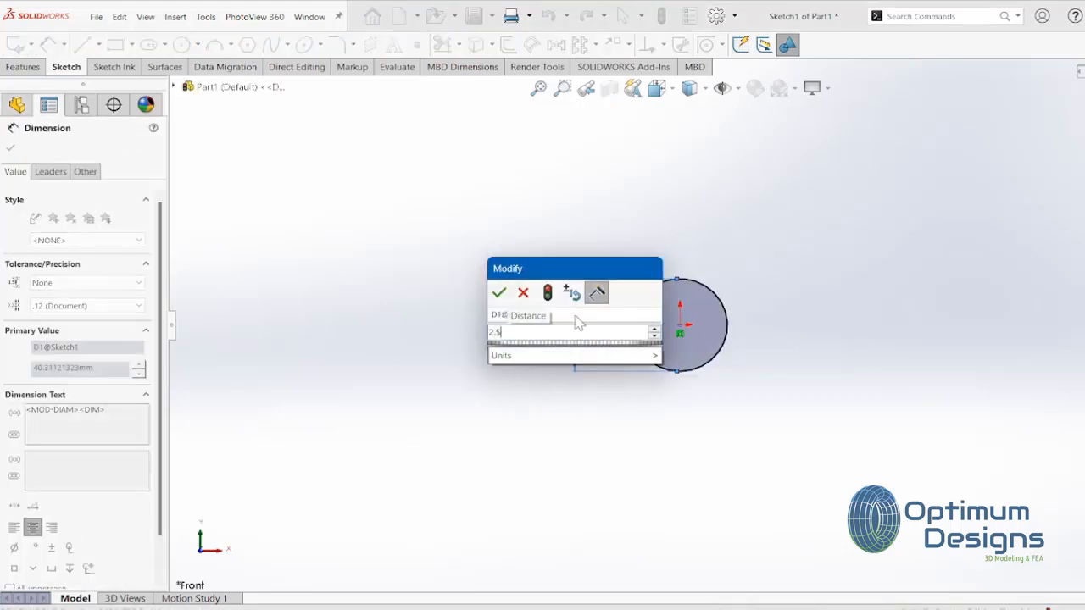
pyautogui.press('Return')
pyautogui.click(11, 129)
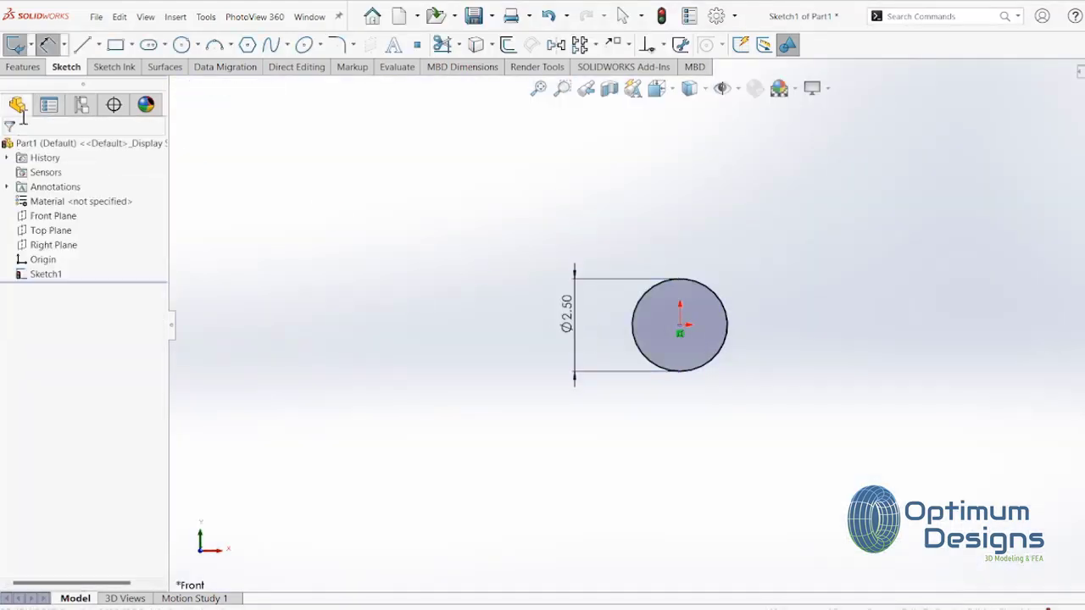
# Extrude the circle Blind 31.25 mm into a solid rod
pyautogui.click(23, 66)
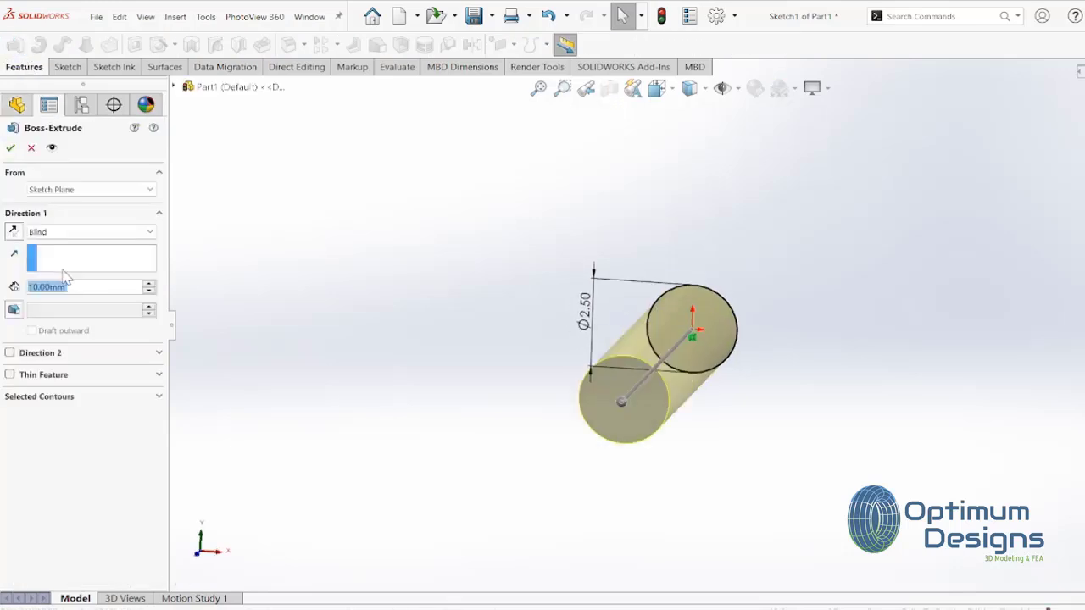
pyautogui.click(72, 234)
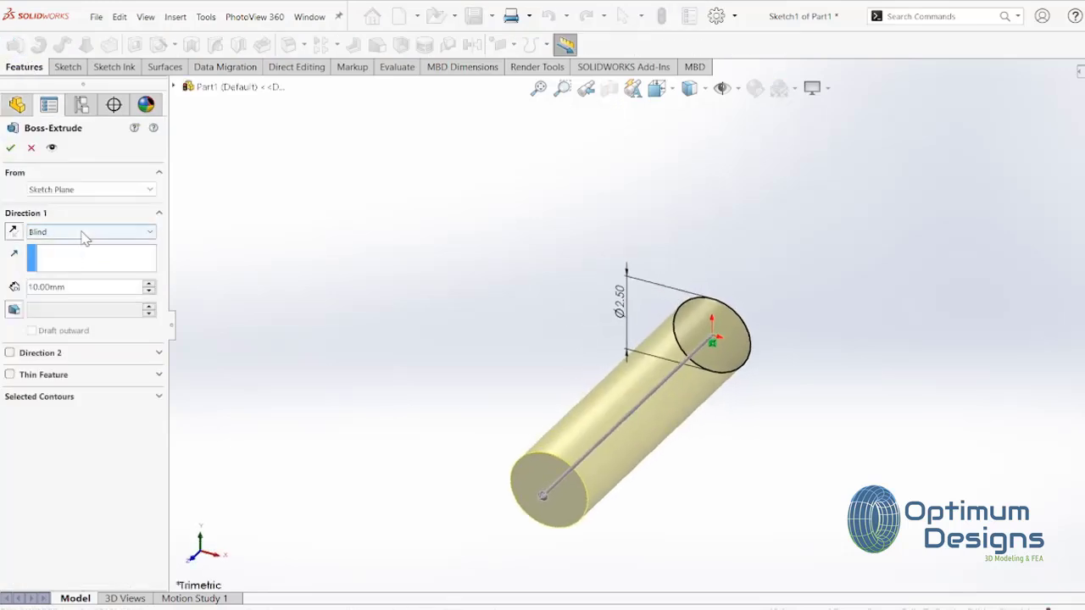
pyautogui.click(79, 234)
pyautogui.click(79, 247)
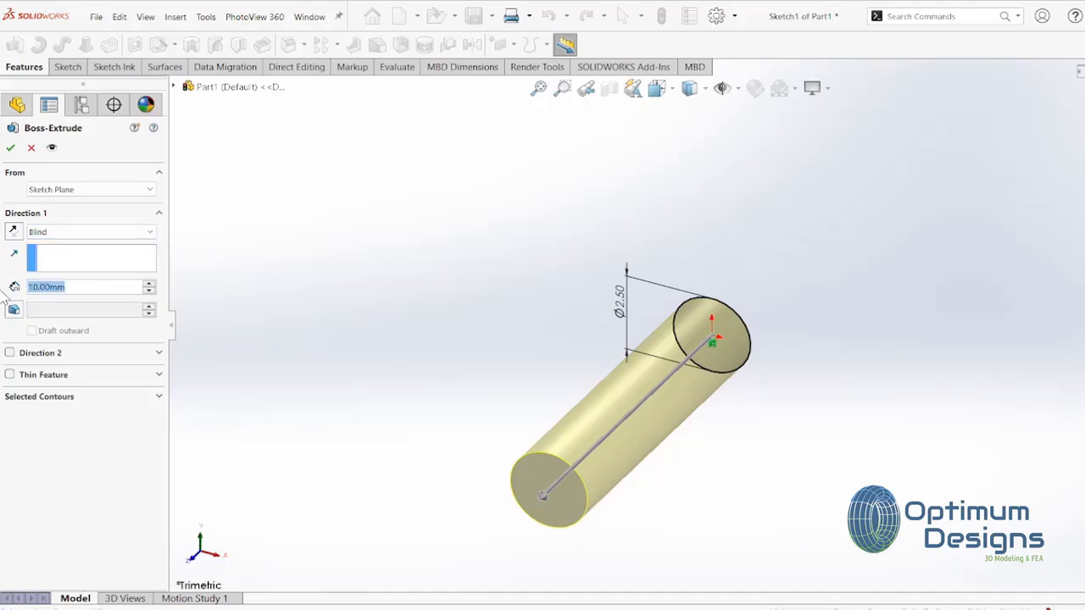
pyautogui.write('31')
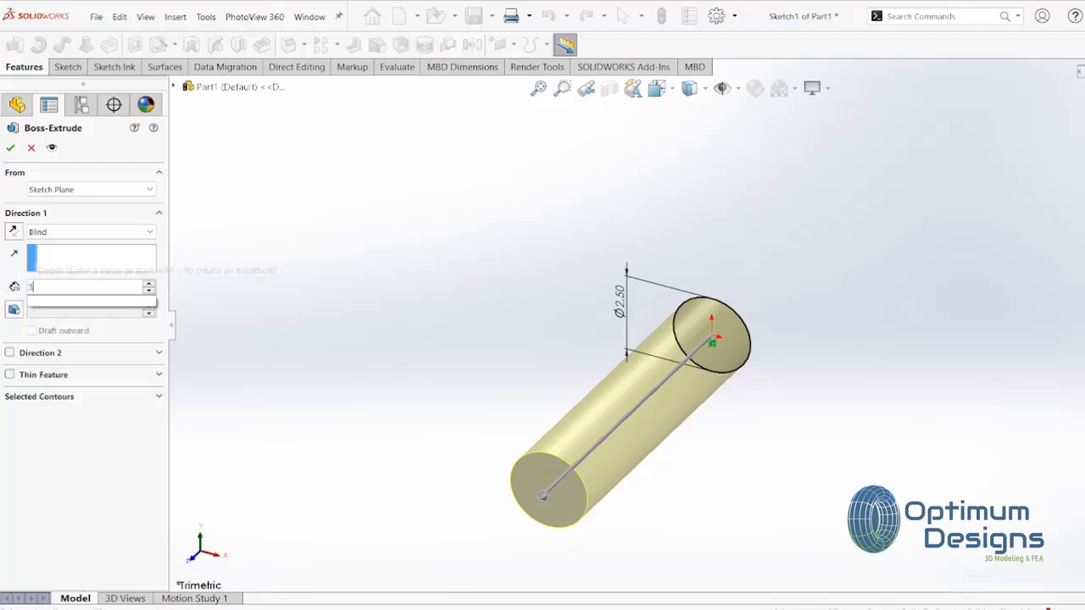
pyautogui.write('.25')
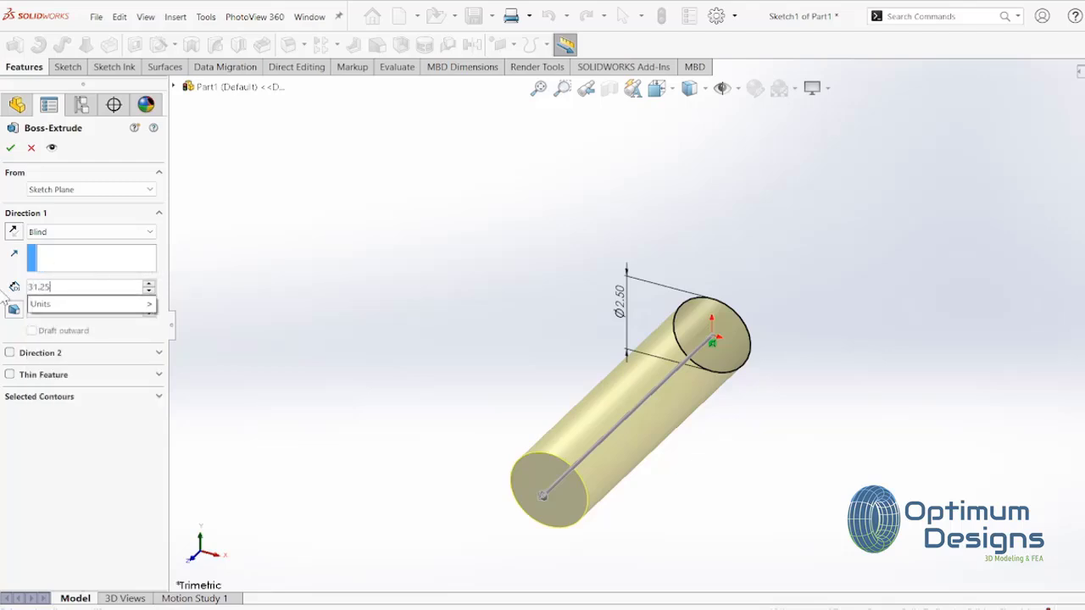
pyautogui.press('Return')
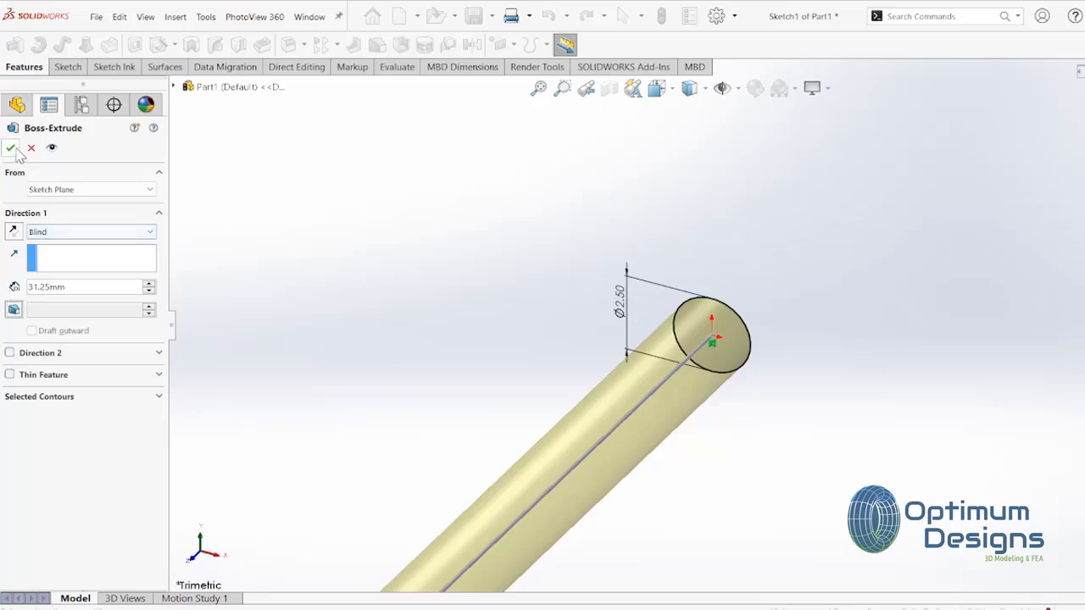
pyautogui.click(11, 149)
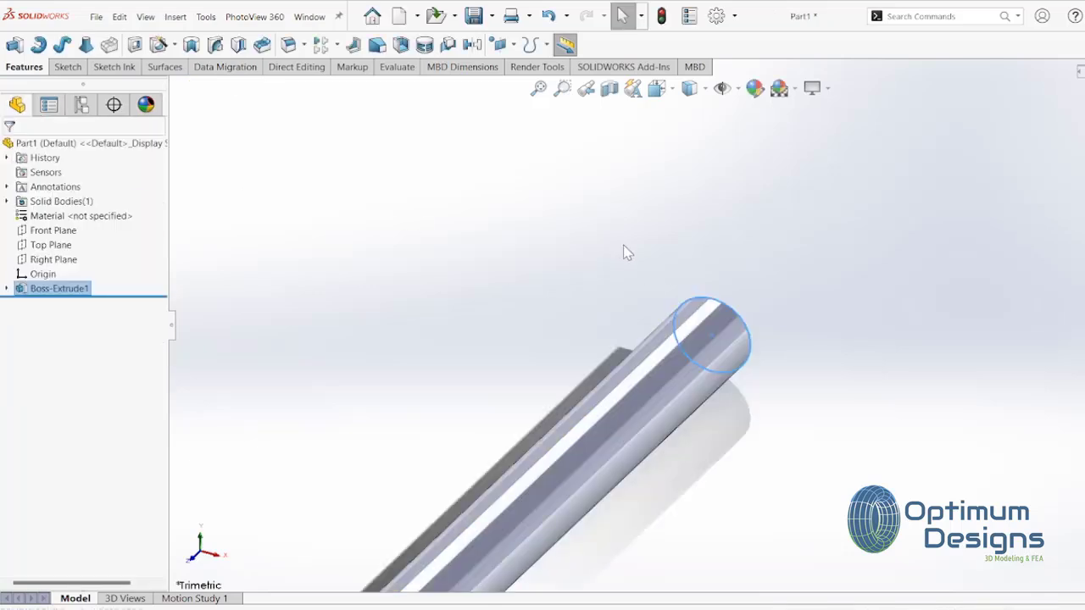
# Add an M2.5x0.45 thread on the rod's end edge, offset 1 mm, Blind 2.25 mm deep
pyautogui.press('f')
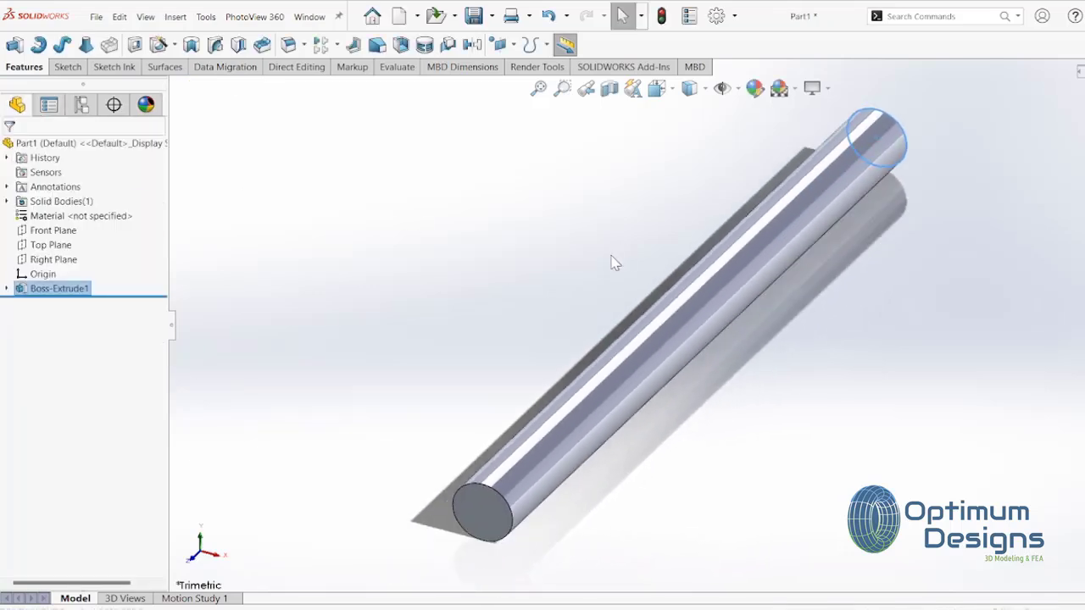
pyautogui.click(175, 16)
pyautogui.moveTo(199, 72)
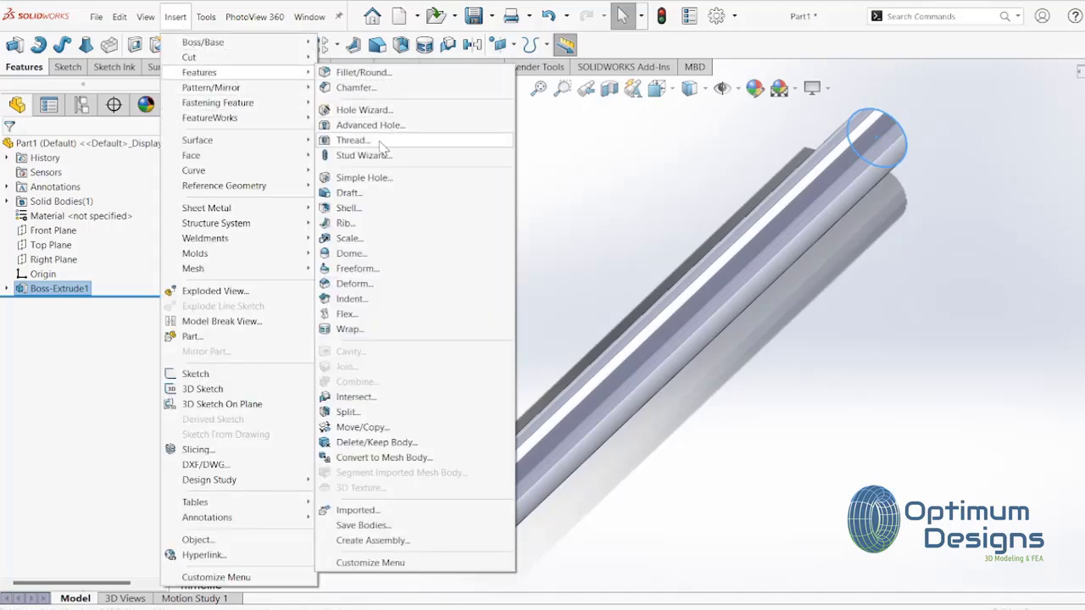
pyautogui.click(383, 142)
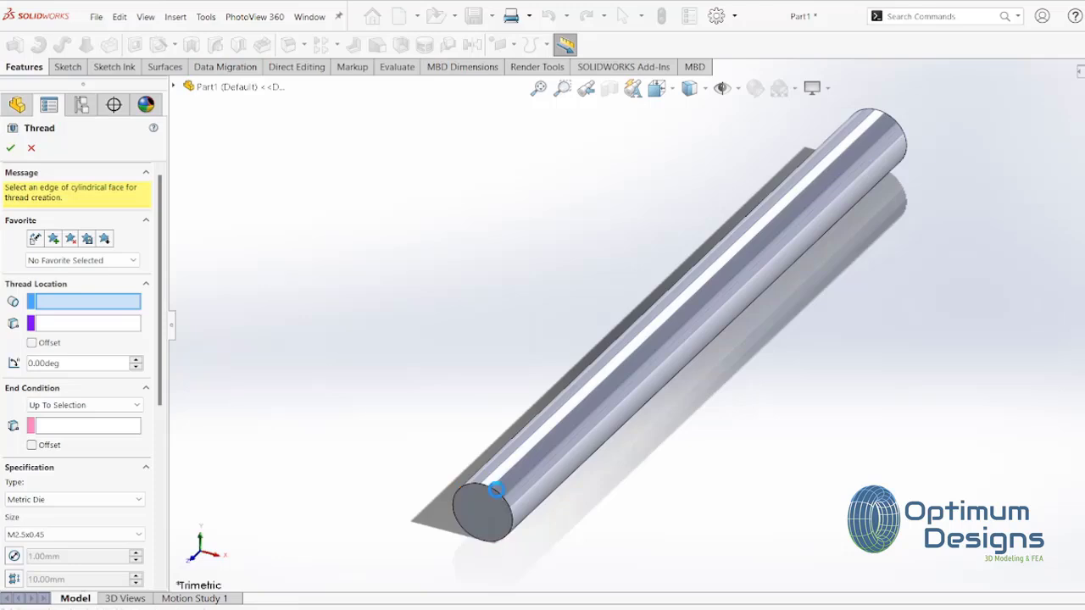
pyautogui.click(500, 499)
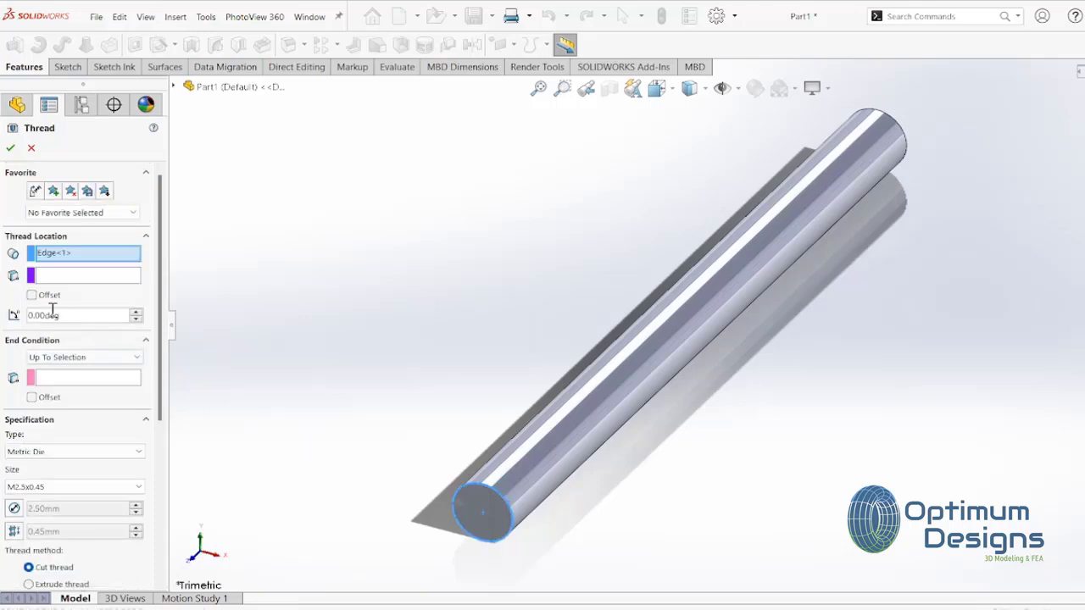
pyautogui.click(32, 294)
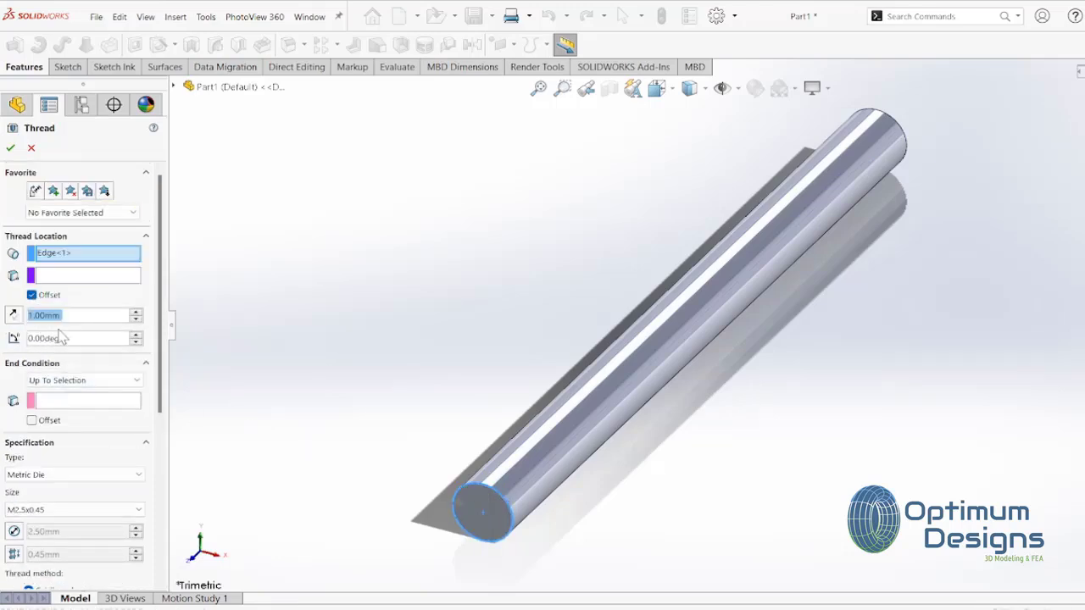
pyautogui.click(85, 380)
pyautogui.click(51, 392)
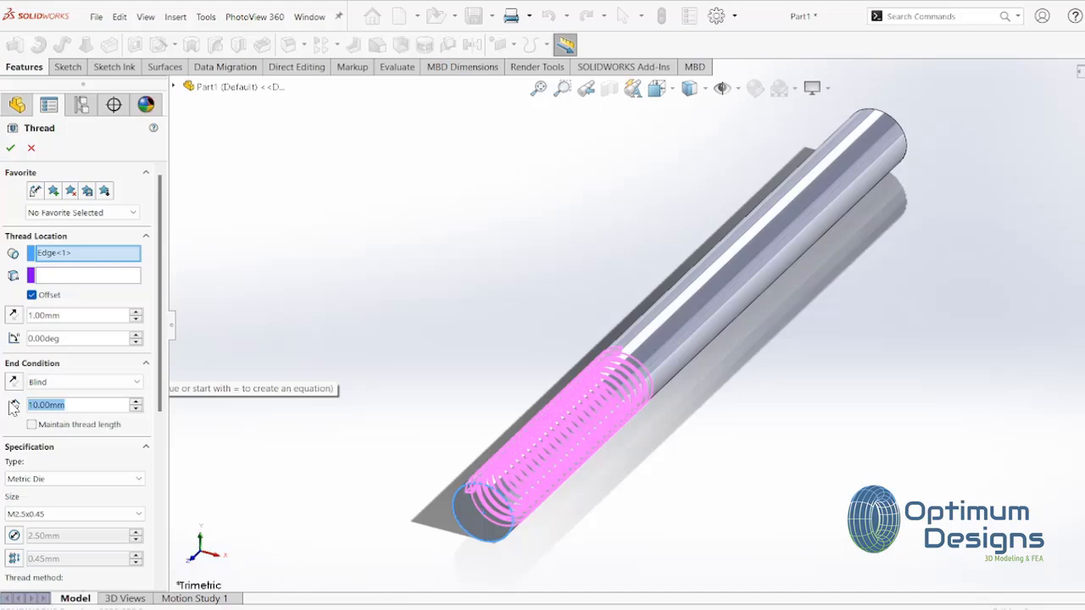
pyautogui.write('2.25')
pyautogui.press('Return')
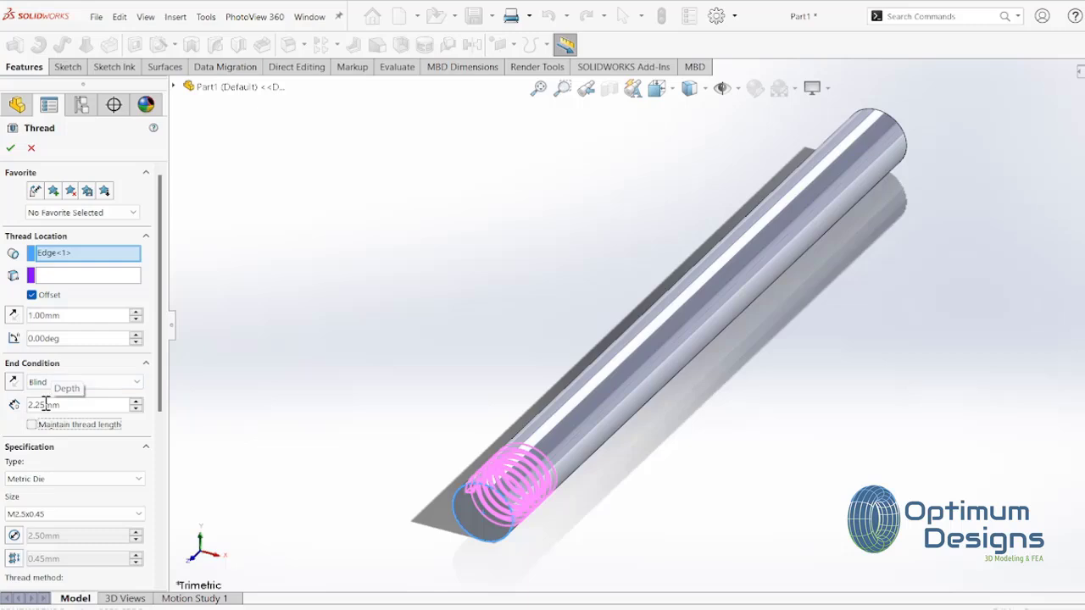
pyautogui.click(72, 515)
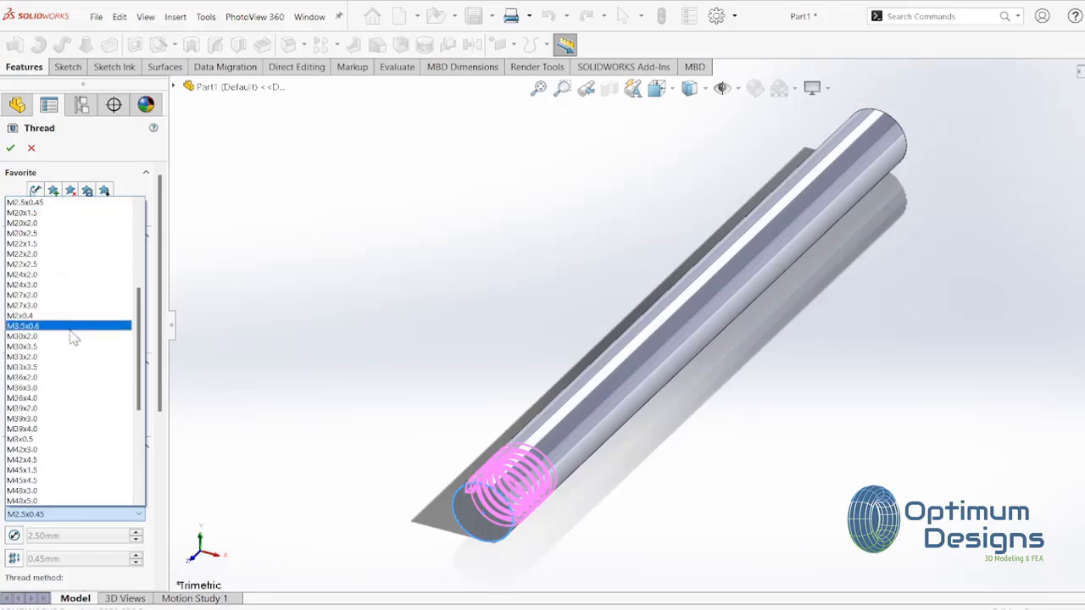
pyautogui.click(60, 203)
pyautogui.scroll(-1, 168, 398)
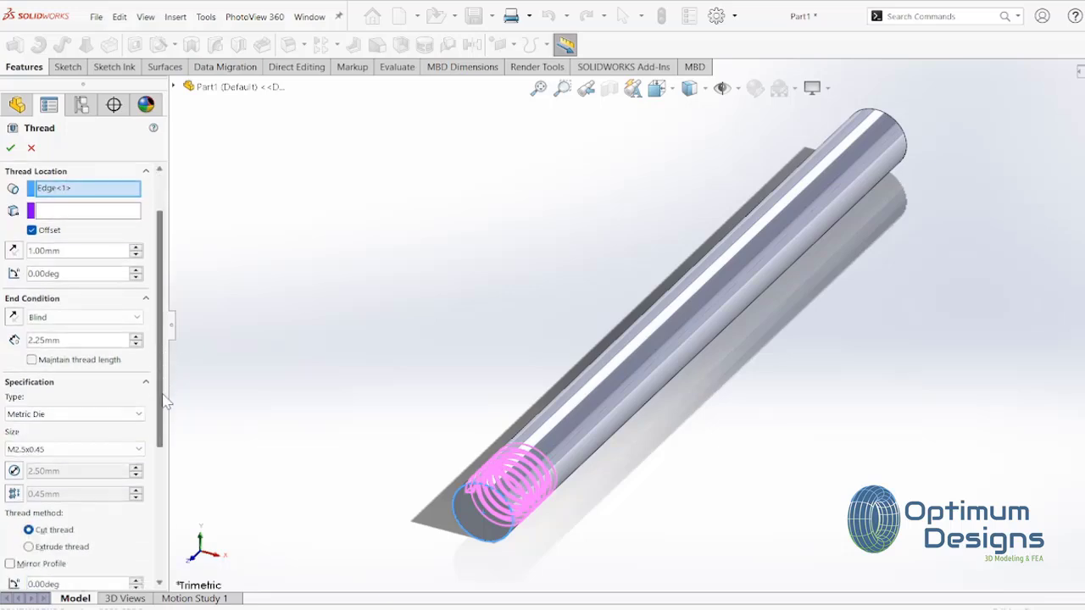
pyautogui.scroll(-1, 165, 419)
pyautogui.moveTo(165, 421); pyautogui.dragTo(165, 477)
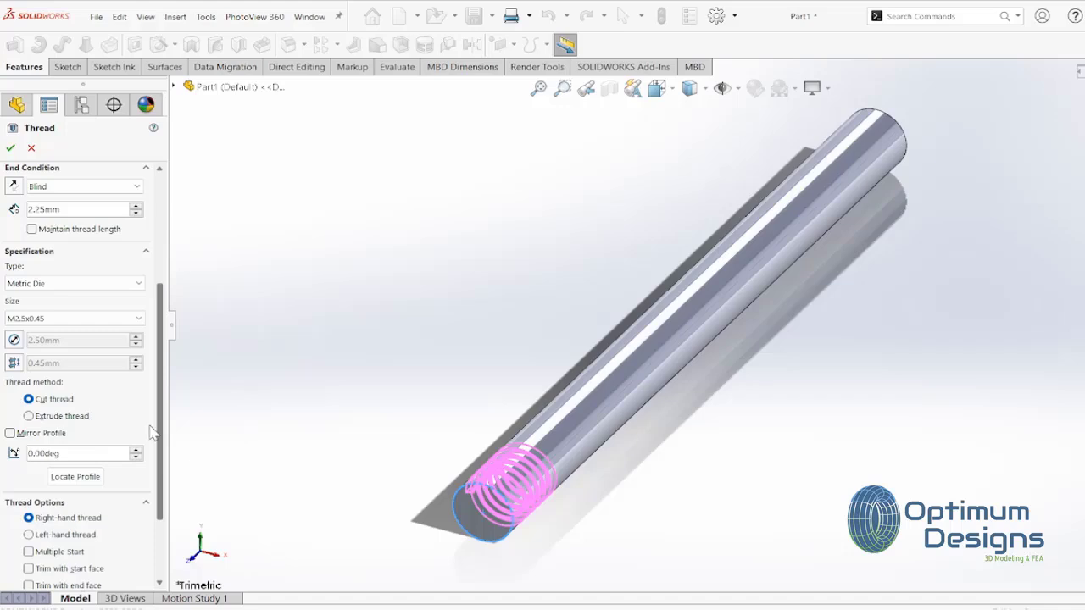
pyautogui.click(11, 148)
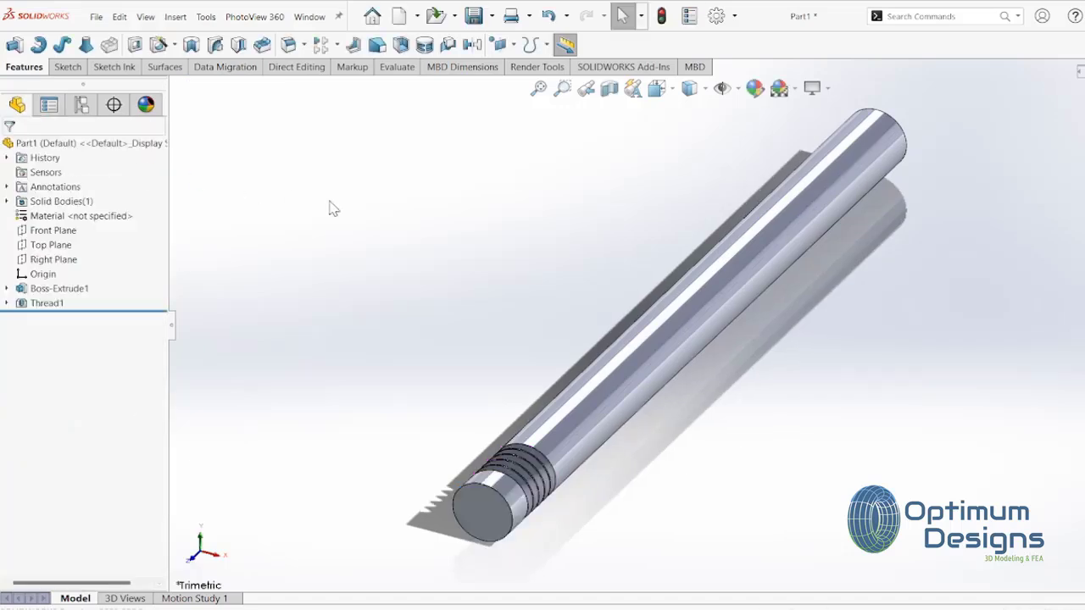
# Close Thread1 without changes and orbit the rod so its unthreaded end faces forward
pyautogui.click(47, 303)
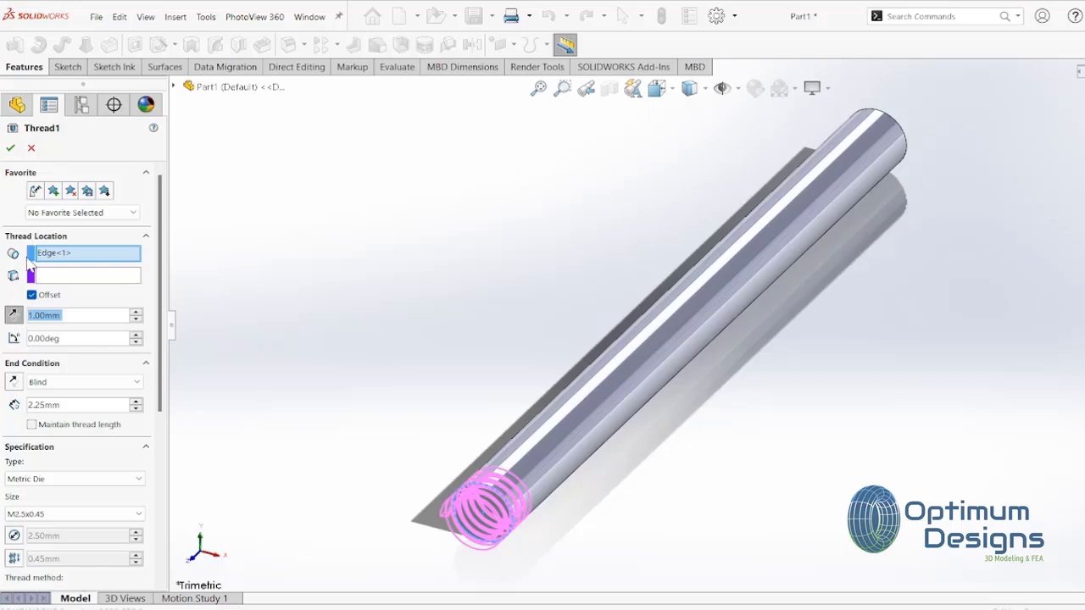
pyautogui.click(11, 149)
pyautogui.moveTo(484, 339)
pyautogui.mouseDown(button='middle')
pyautogui.moveTo(411, 334)
pyautogui.moveTo(365, 365)
pyautogui.moveTo(675, 416)
pyautogui.mouseUp(button='middle')
pyautogui.rightClick(1049, 264)
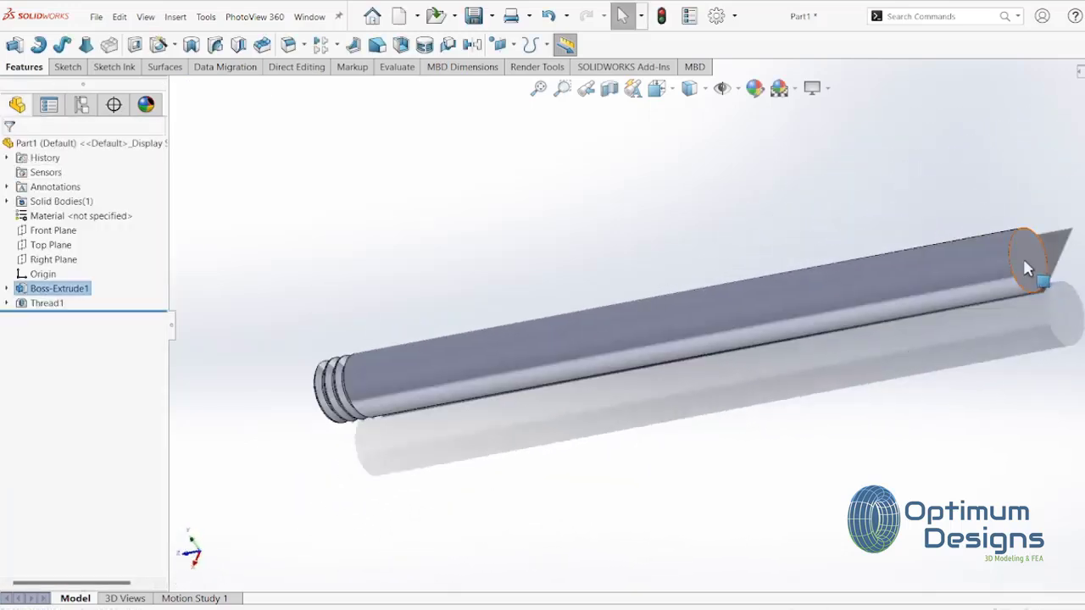
pyautogui.moveTo(977, 245)
pyautogui.mouseDown(button='middle')
pyautogui.moveTo(805, 314)
pyautogui.moveTo(813, 382)
pyautogui.mouseUp(button='middle')
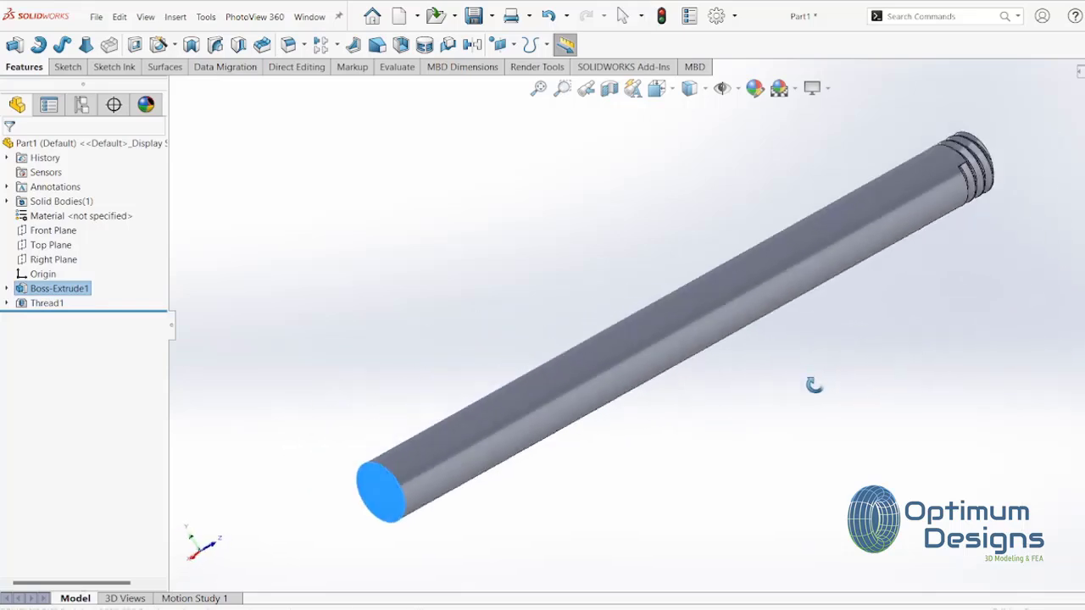
# Thread the other end edge M2.5x0.45, 4.25 mm blind, with a reversed 1 mm offset
pyautogui.click(177, 17)
pyautogui.moveTo(199, 72)
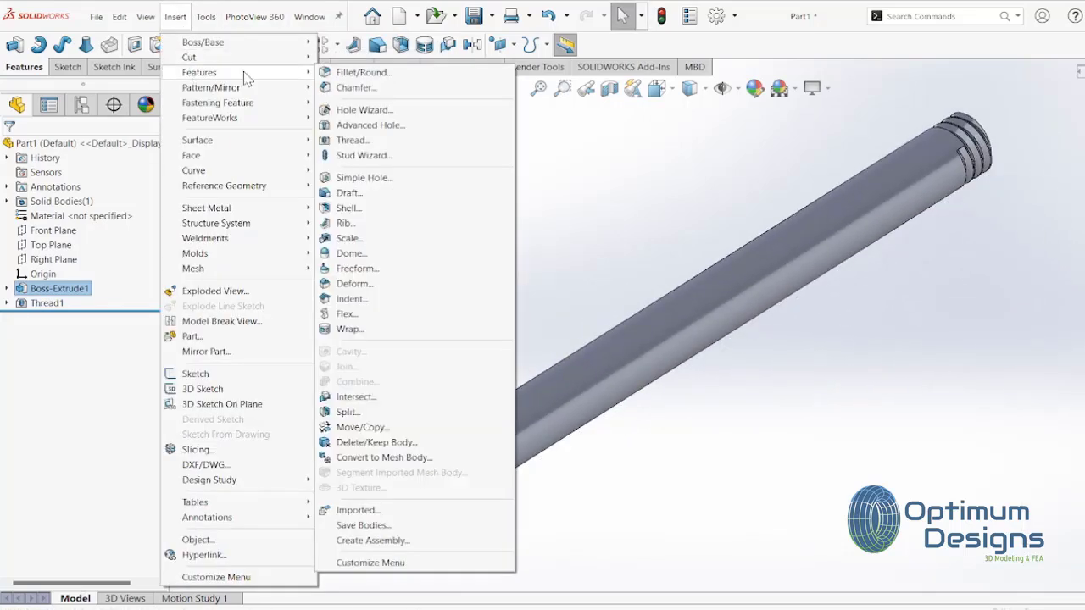
pyautogui.click(352, 140)
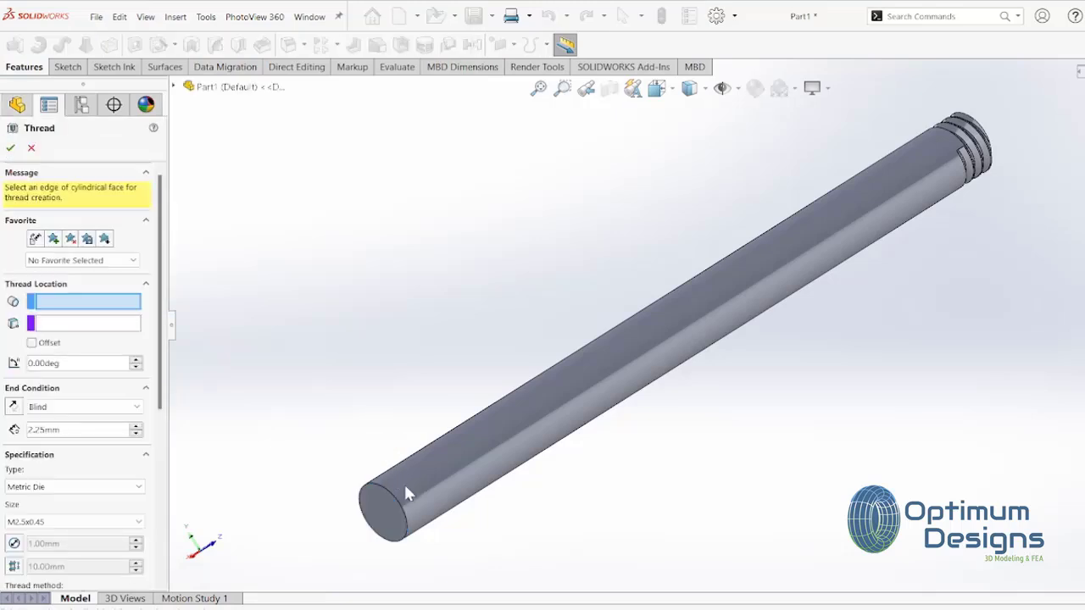
pyautogui.click(379, 485)
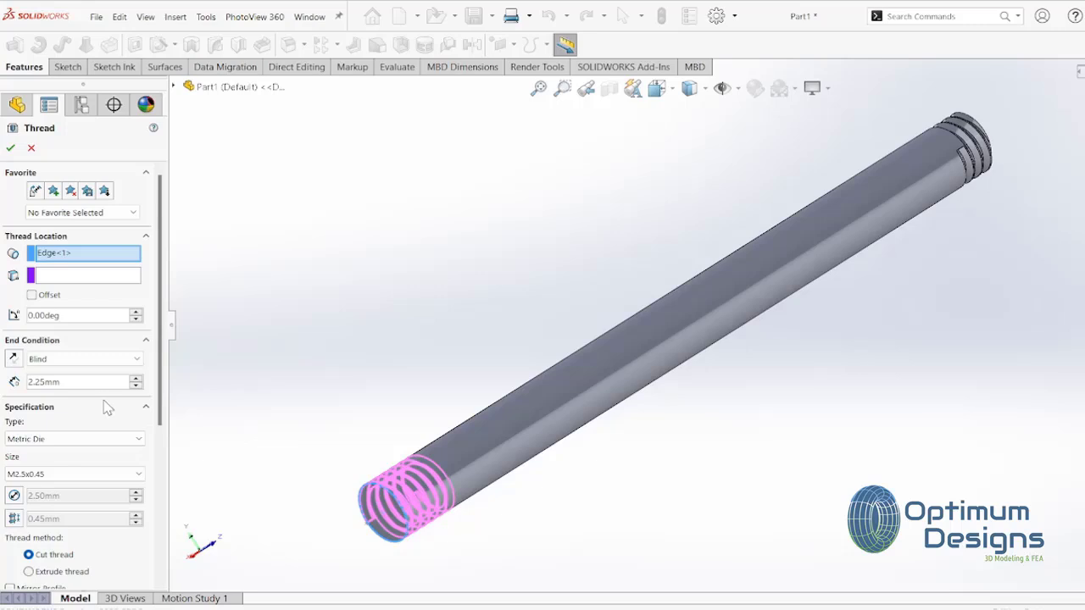
pyautogui.click(42, 295)
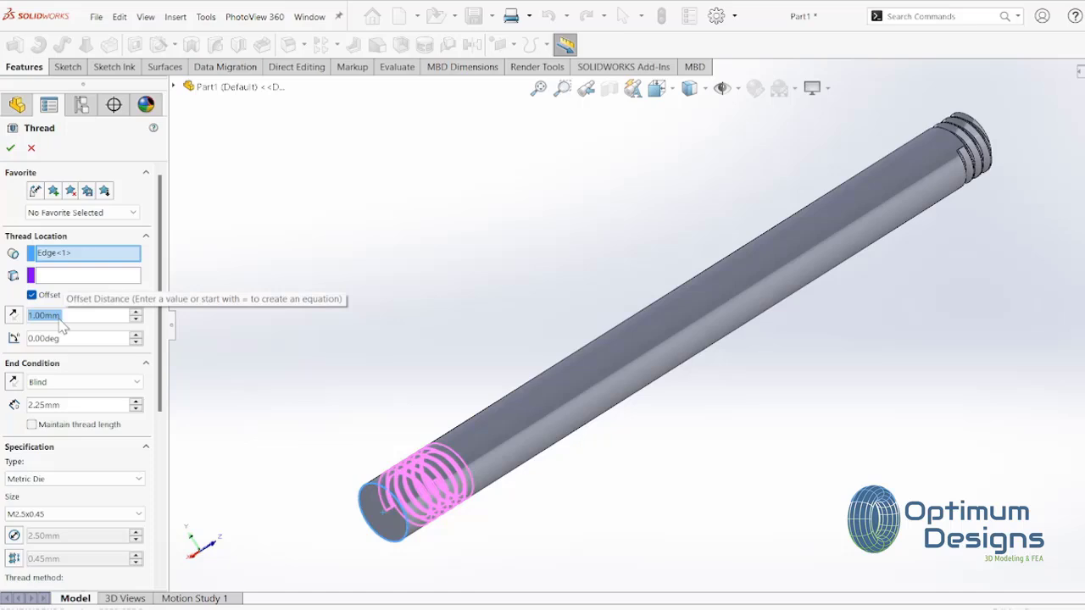
pyautogui.click(34, 406)
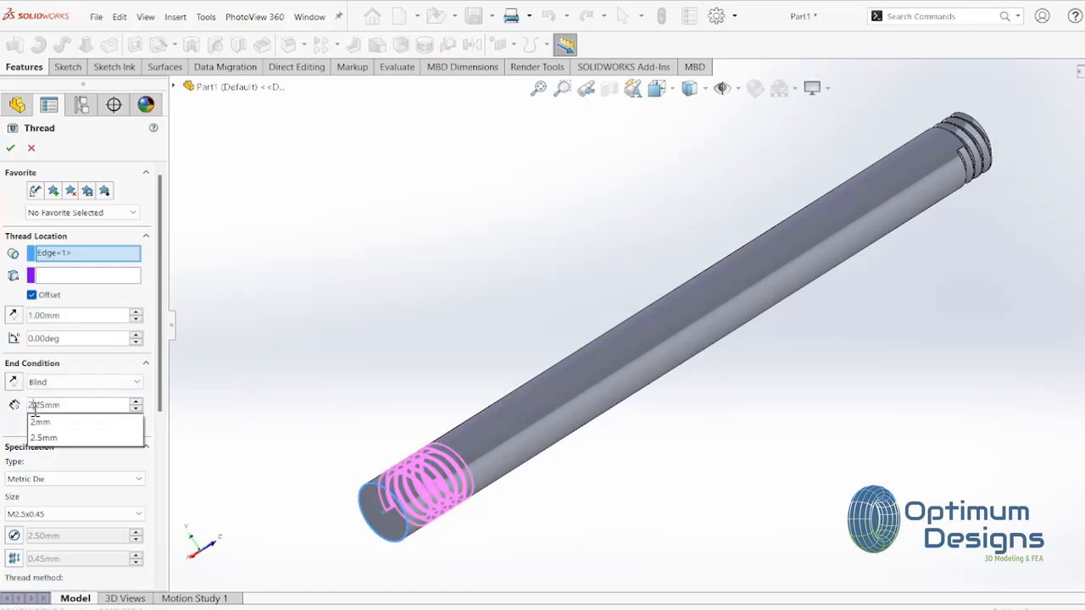
pyautogui.write('4')
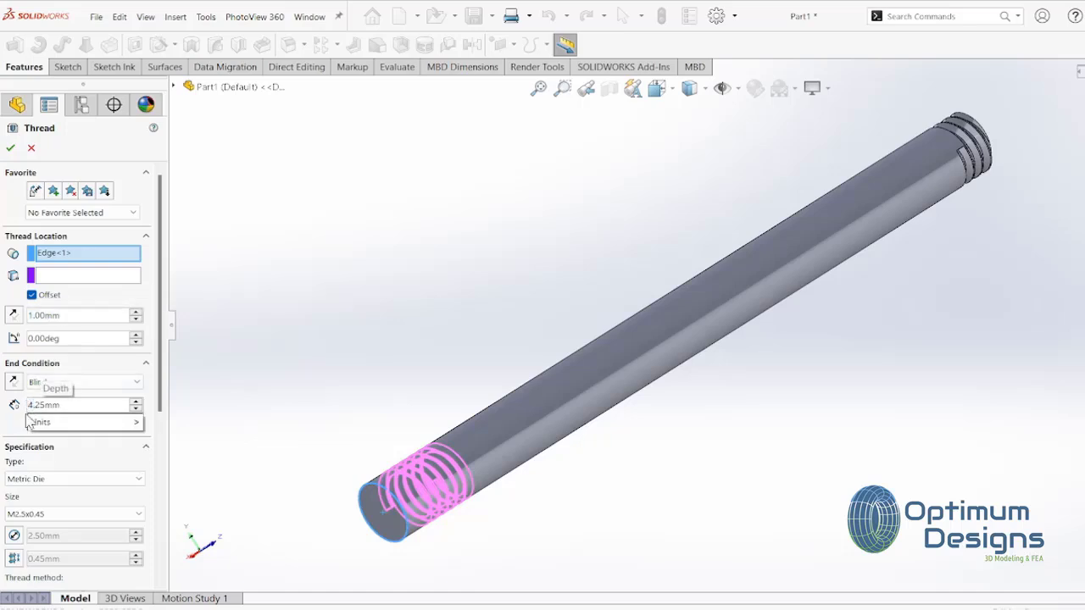
pyautogui.press('Return')
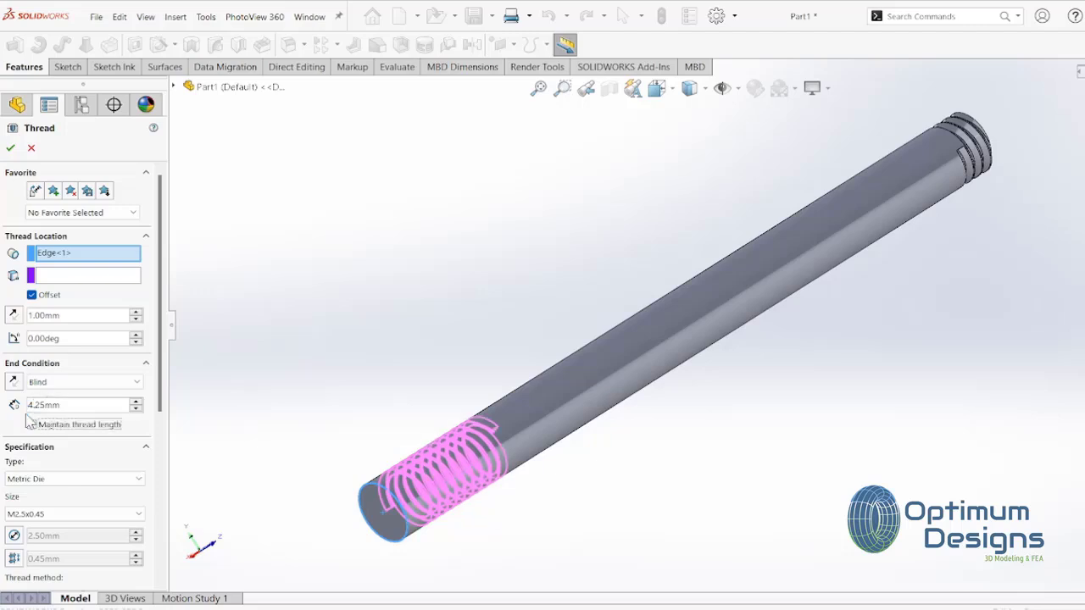
pyautogui.click(13, 315)
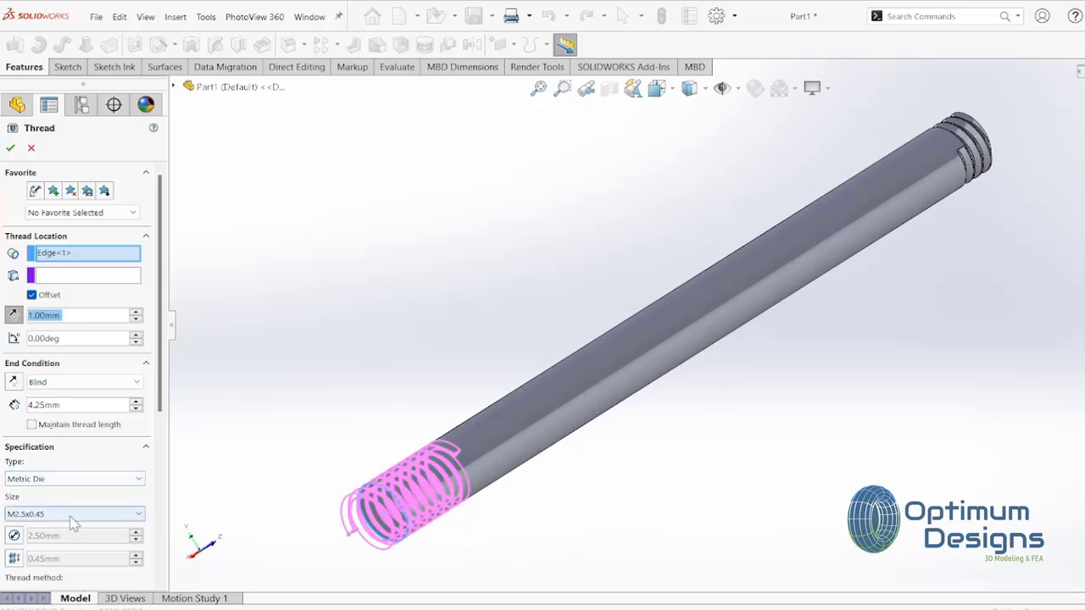
pyautogui.click(113, 514)
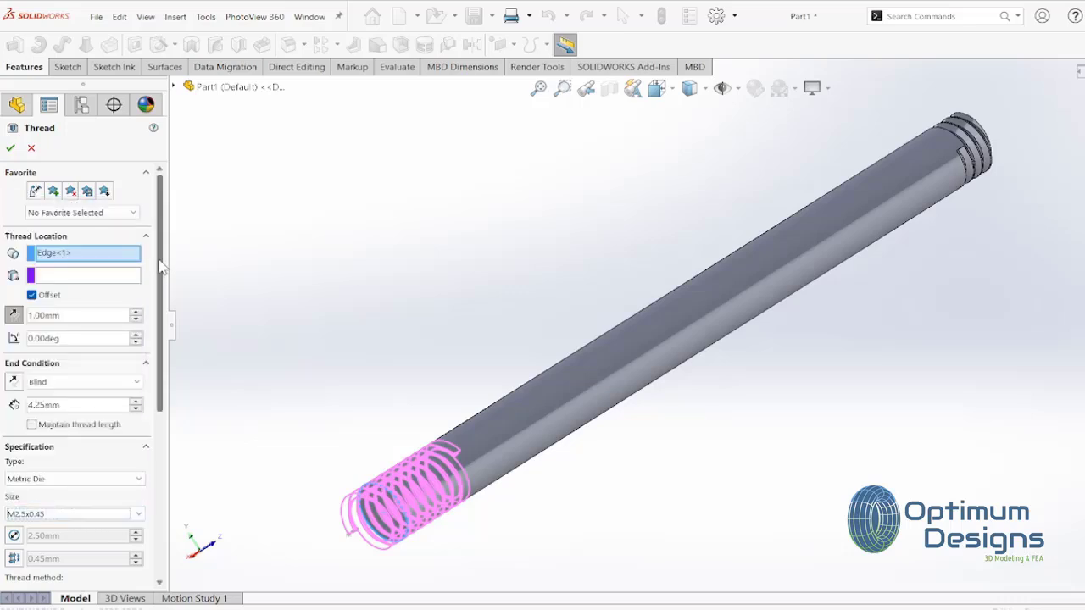
pyautogui.scroll(-5, 140, 407)
pyautogui.scroll(-2, 142, 442)
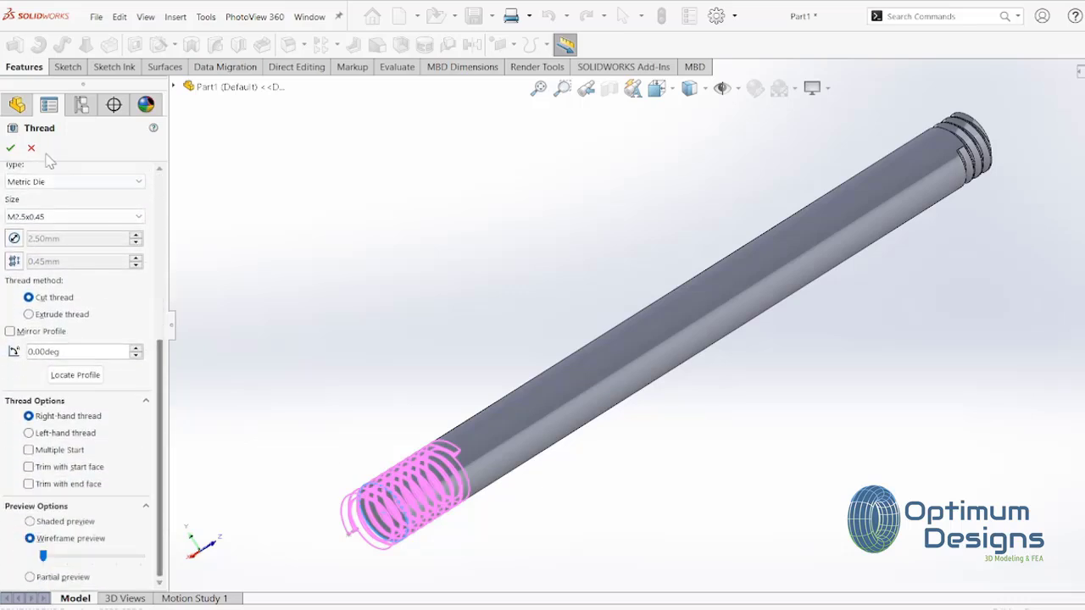
pyautogui.click(7, 150)
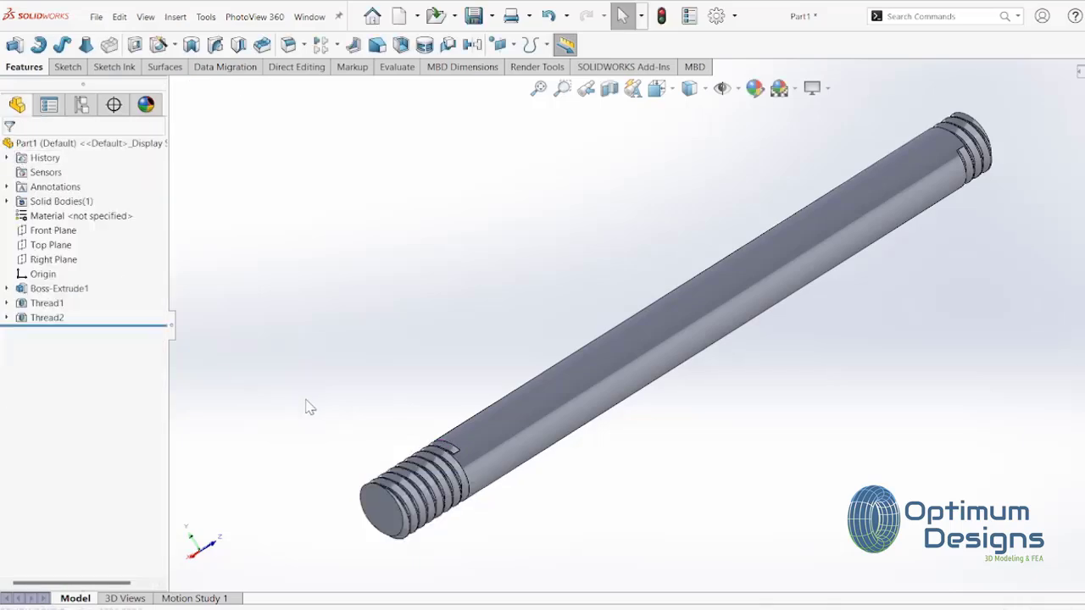
# Start a sketch on the thread-end face and convert the face's edges into it
pyautogui.scroll(-3, 414, 446)
pyautogui.scroll(-2, 457, 500)
pyautogui.moveTo(458, 500); pyautogui.dragTo(544, 423, button='middle')
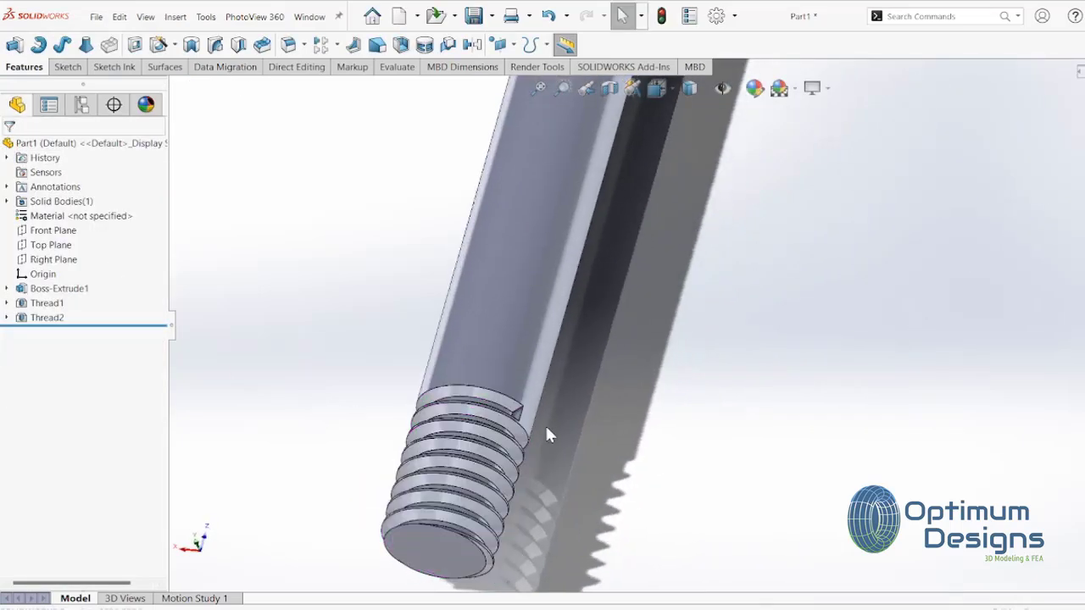
pyautogui.scroll(-5, 517, 394)
pyautogui.rightClick(582, 308)
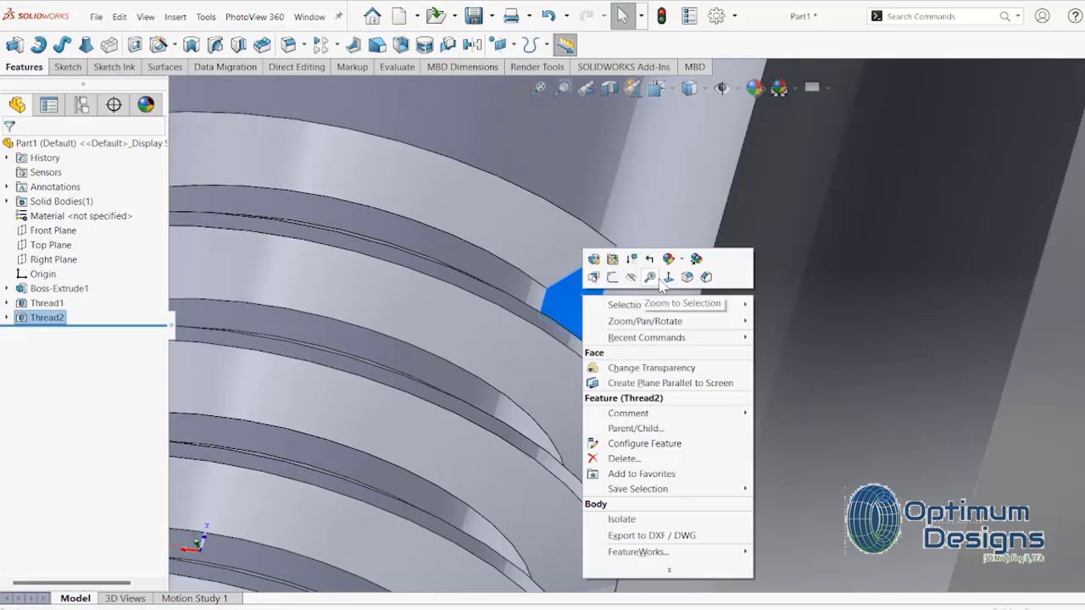
pyautogui.click(600, 291)
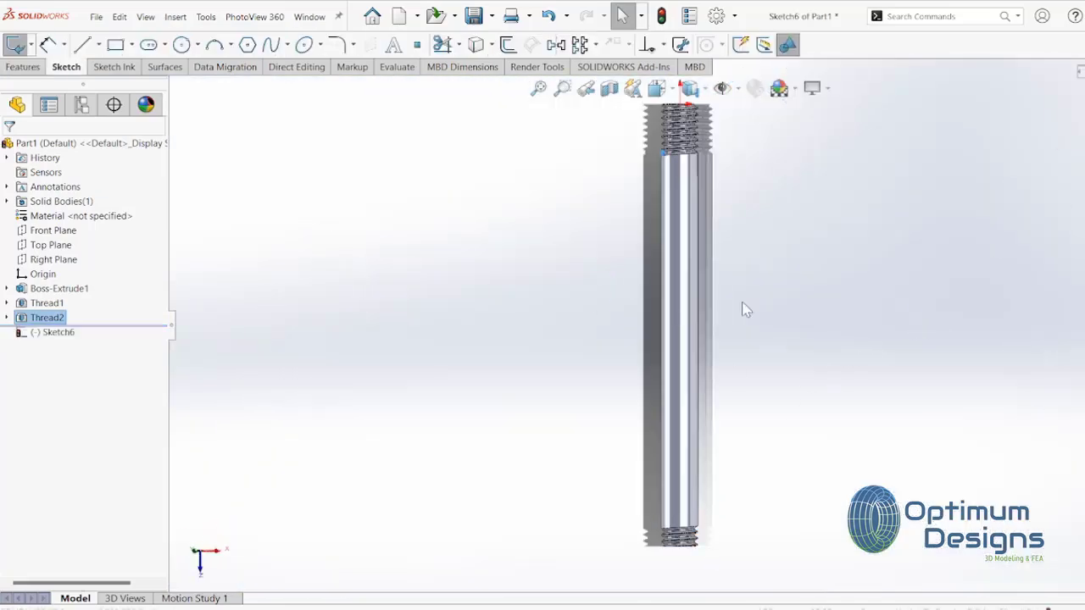
pyautogui.scroll(-8, 611, 327)
pyautogui.rightClick(613, 334)
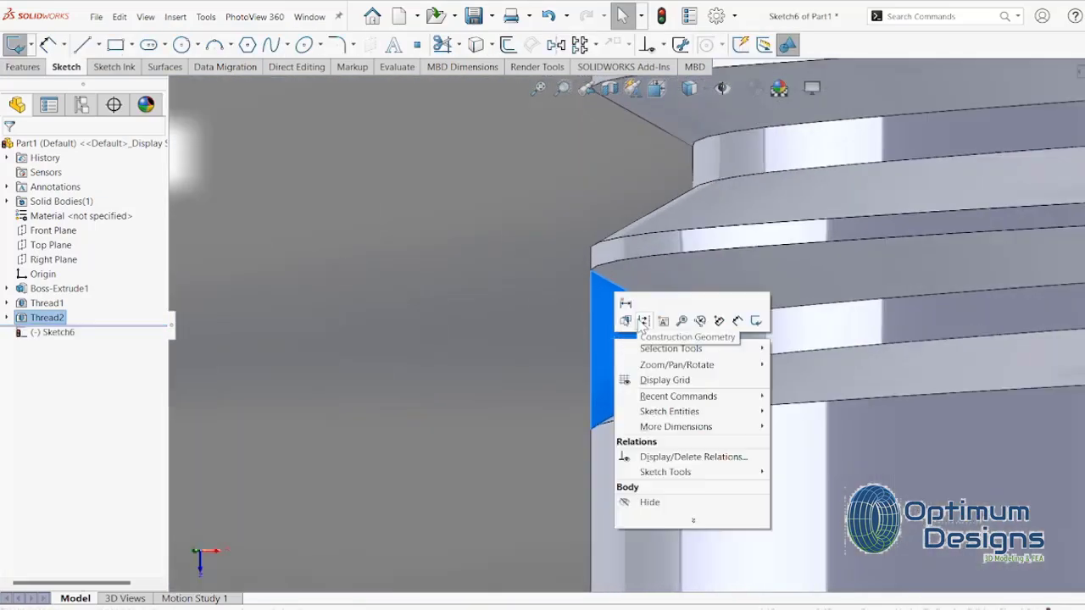
pyautogui.click(25, 67)
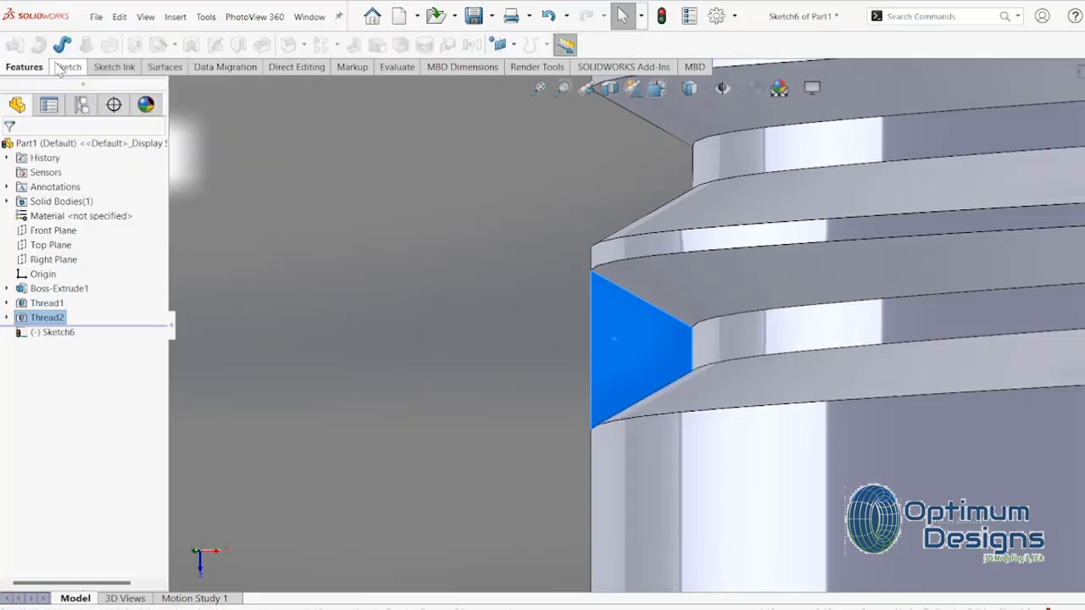
pyautogui.click(66, 67)
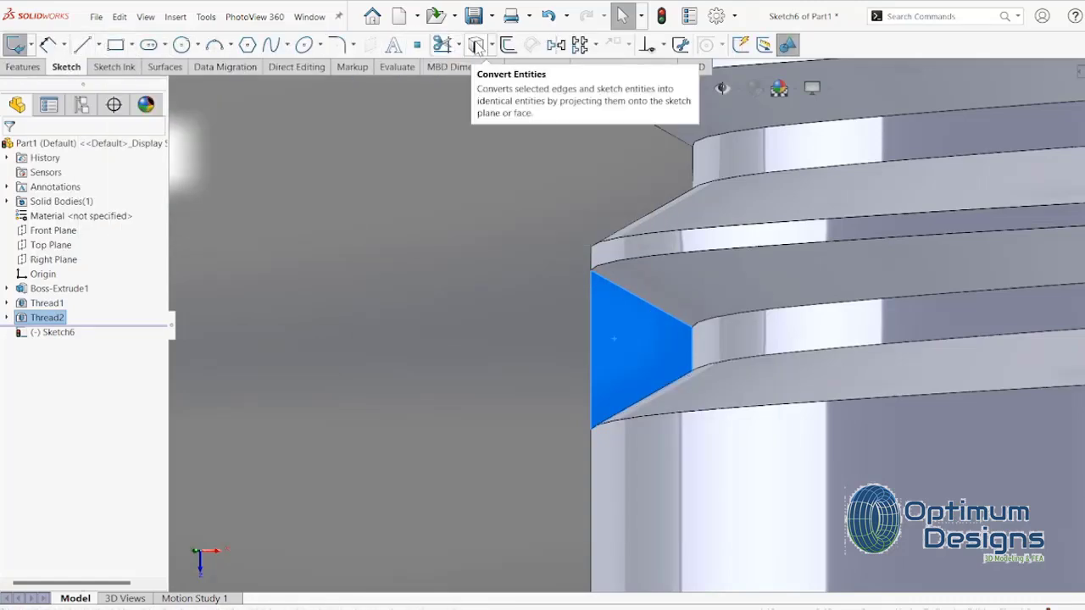
pyautogui.click(477, 47)
# Draw a horizontal centerline from the face edge and a vertical centerline at its left end
pyautogui.click(100, 45)
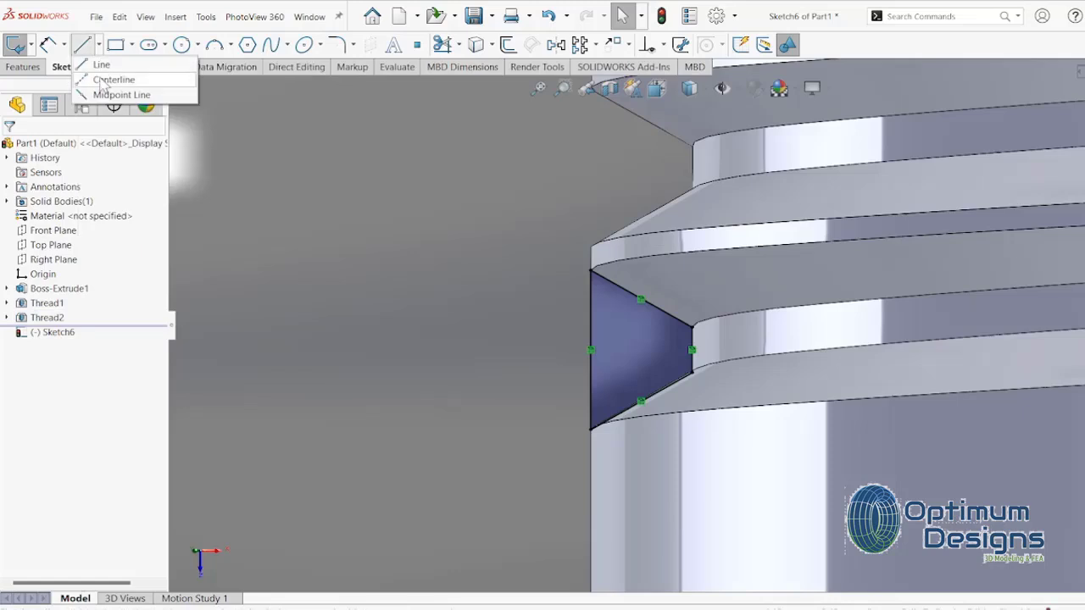
pyautogui.click(108, 79)
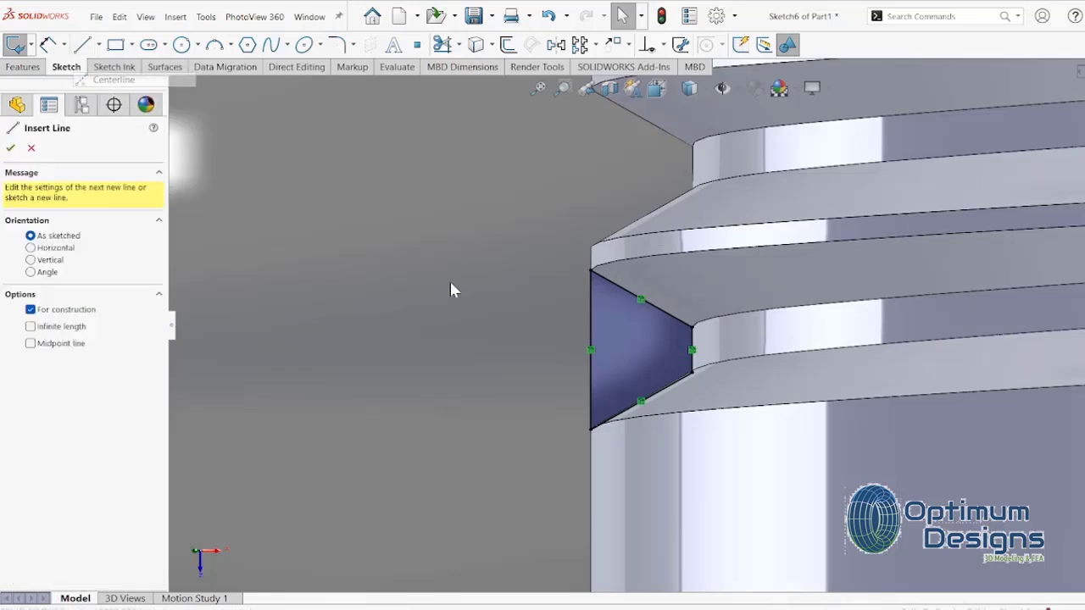
pyautogui.click(591, 333)
pyautogui.click(374, 331)
pyautogui.press('Escape')
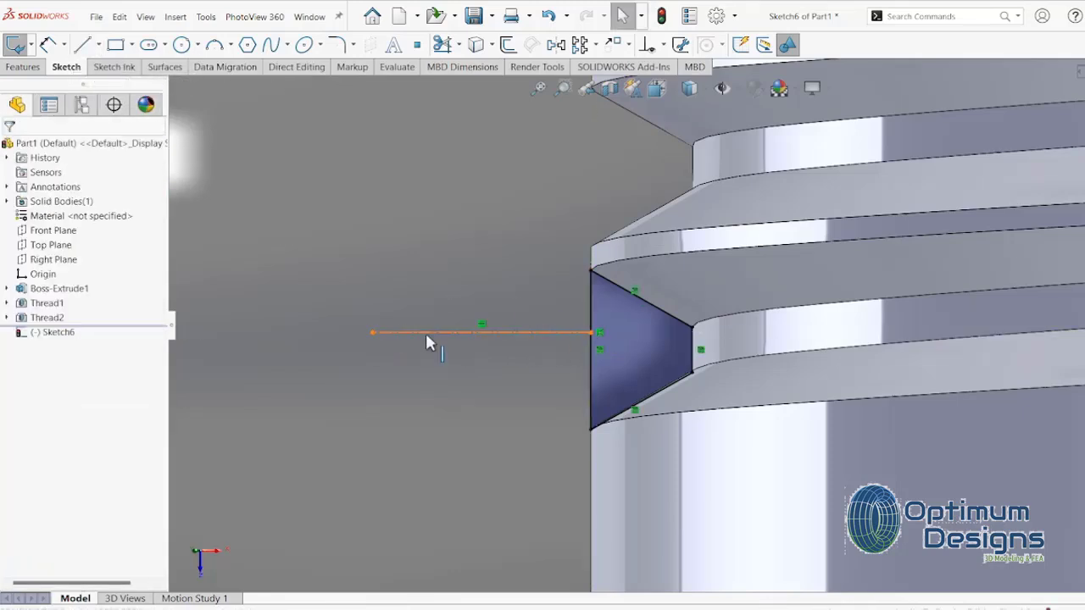
pyautogui.click(426, 334)
pyautogui.write('0.75')
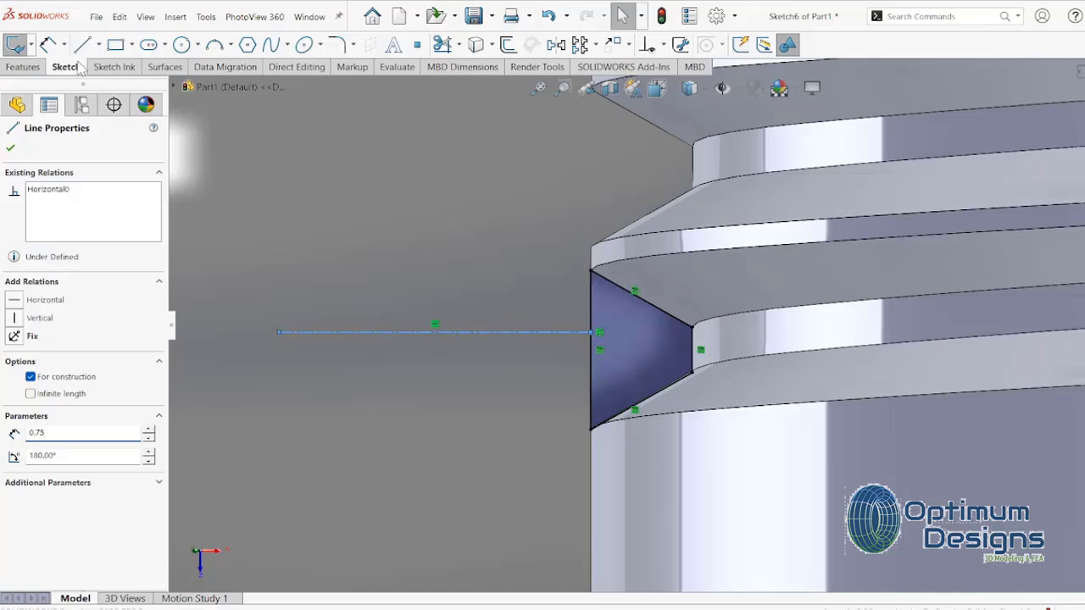
pyautogui.click(100, 45)
pyautogui.click(103, 80)
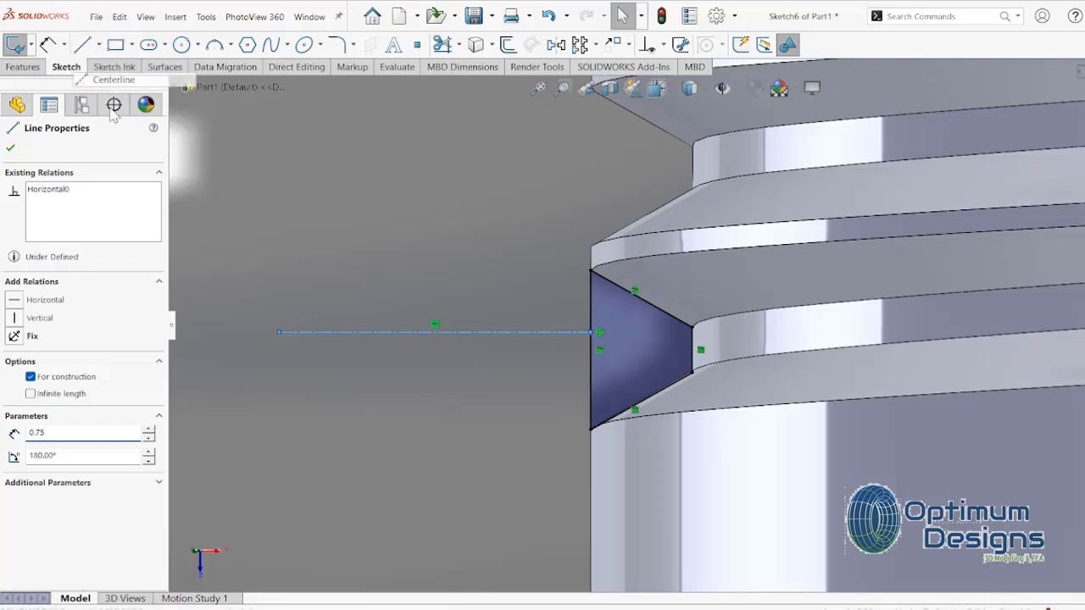
pyautogui.click(280, 258)
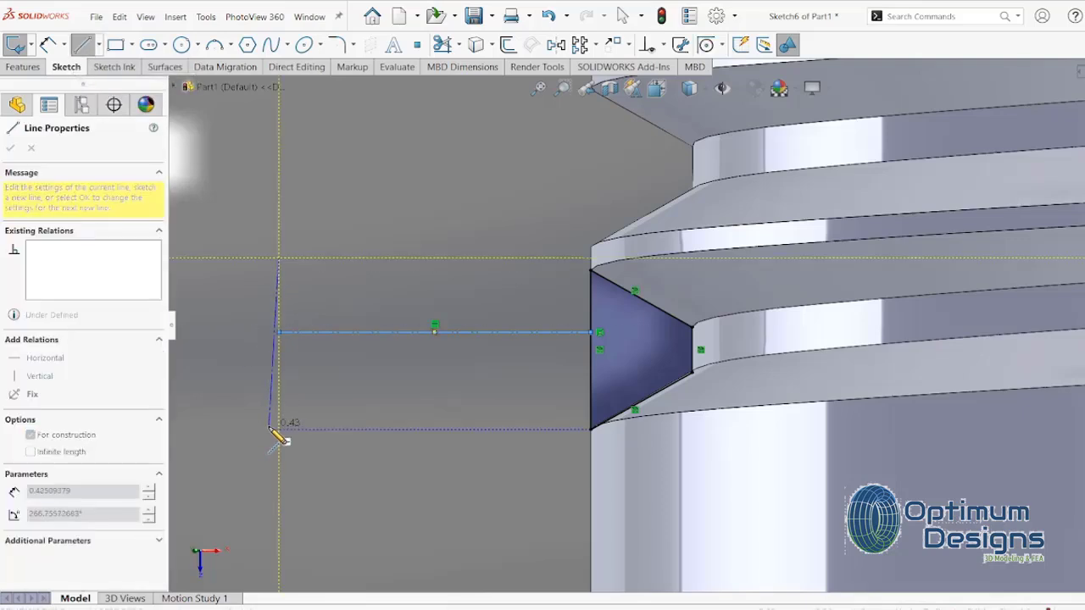
pyautogui.press('Escape')
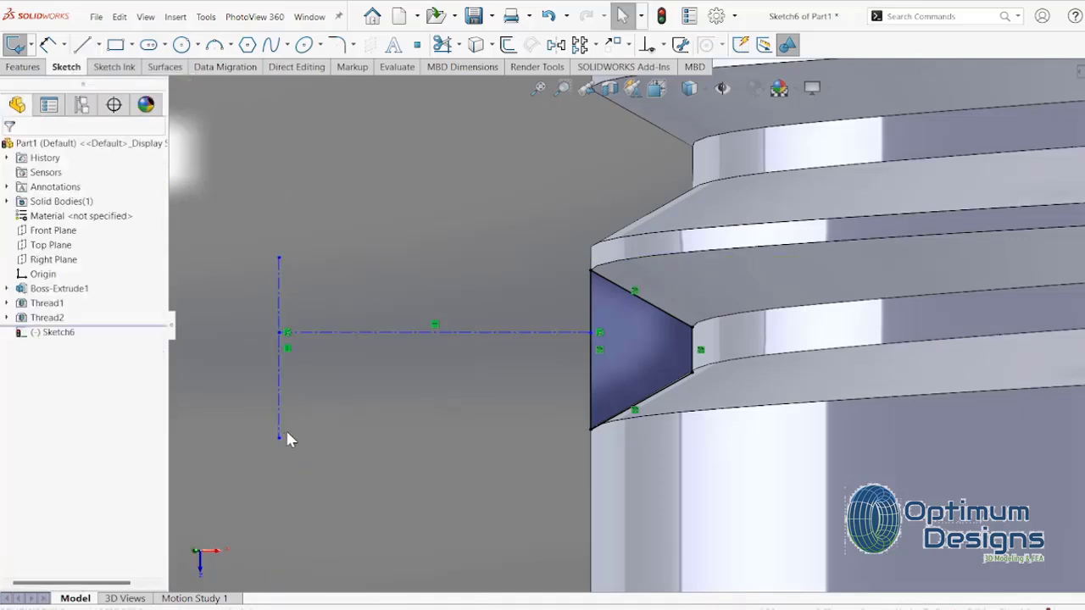
# Revolve-cut the sketch about the vertical centerline to create Cut-Revolve1
pyautogui.click(24, 66)
pyautogui.click(158, 44)
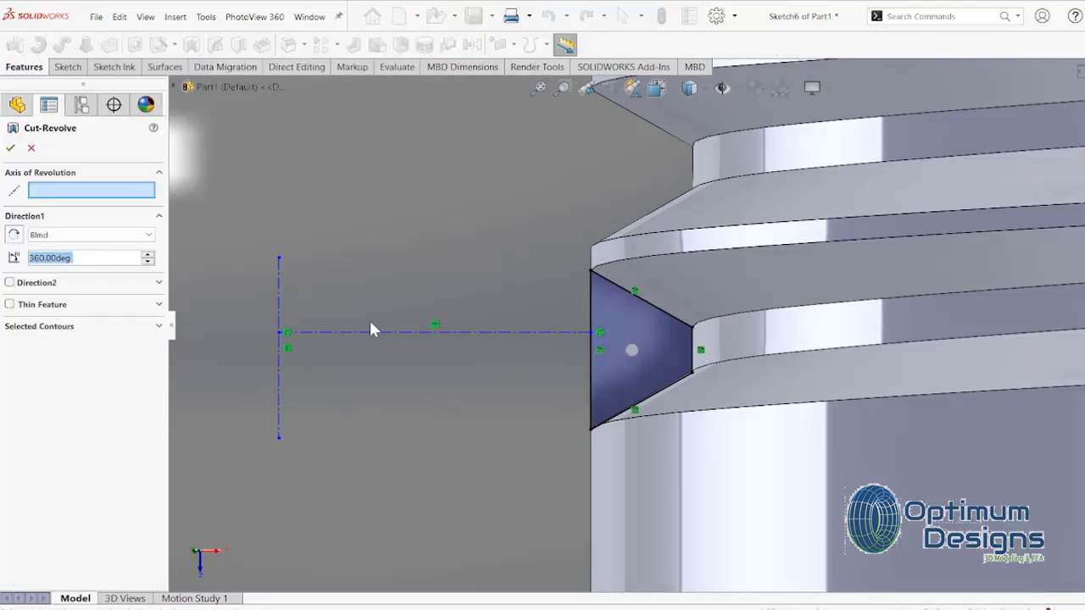
pyautogui.click(280, 294)
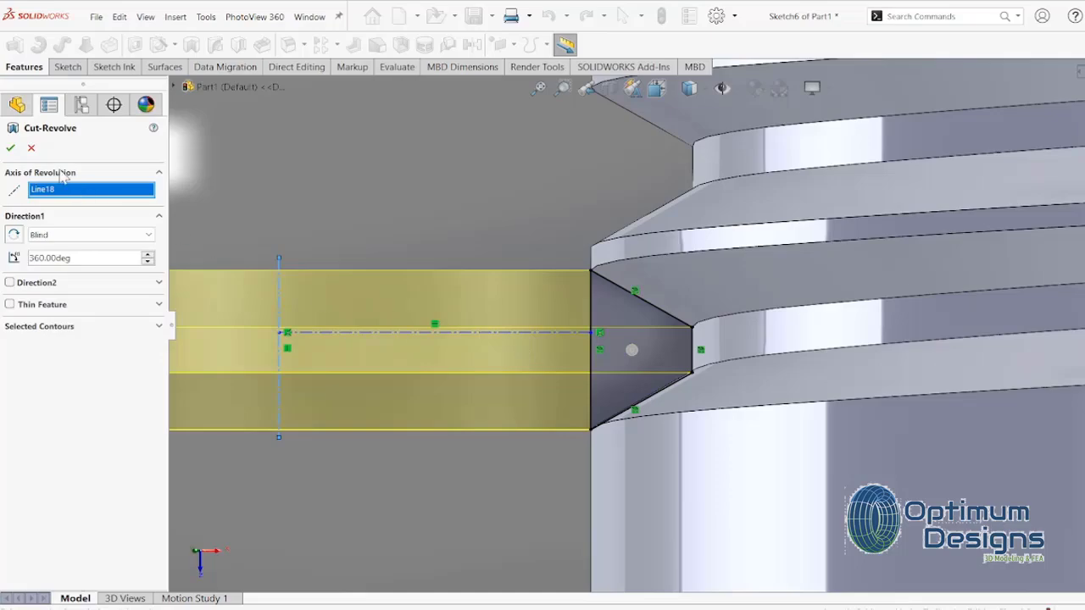
pyautogui.click(10, 148)
pyautogui.moveTo(568, 344)
pyautogui.mouseDown(button='middle')
pyautogui.moveTo(625, 356)
pyautogui.moveTo(684, 339)
pyautogui.moveTo(659, 436)
pyautogui.moveTo(649, 412)
pyautogui.moveTo(742, 440)
pyautogui.mouseUp(button='middle')
pyautogui.scroll(3, 671, 428)
pyautogui.scroll(4, 654, 438)
pyautogui.scroll(3, 653, 460)
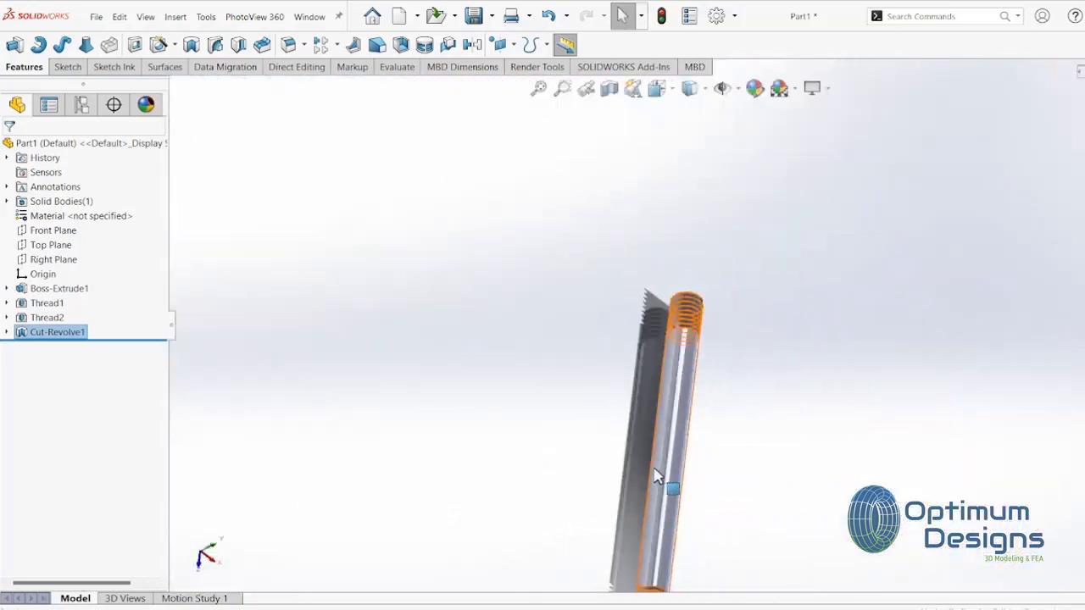
pyautogui.scroll(-4, 669, 549)
pyautogui.scroll(-3, 653, 479)
# Sketch on the other thread's end face, convert its edges, and offset a single edge 0.75 mm
pyautogui.moveTo(653, 477)
pyautogui.mouseDown(button='middle')
pyautogui.moveTo(670, 557)
pyautogui.moveTo(797, 573)
pyautogui.moveTo(862, 344)
pyautogui.mouseUp(button='middle')
pyautogui.click(826, 223)
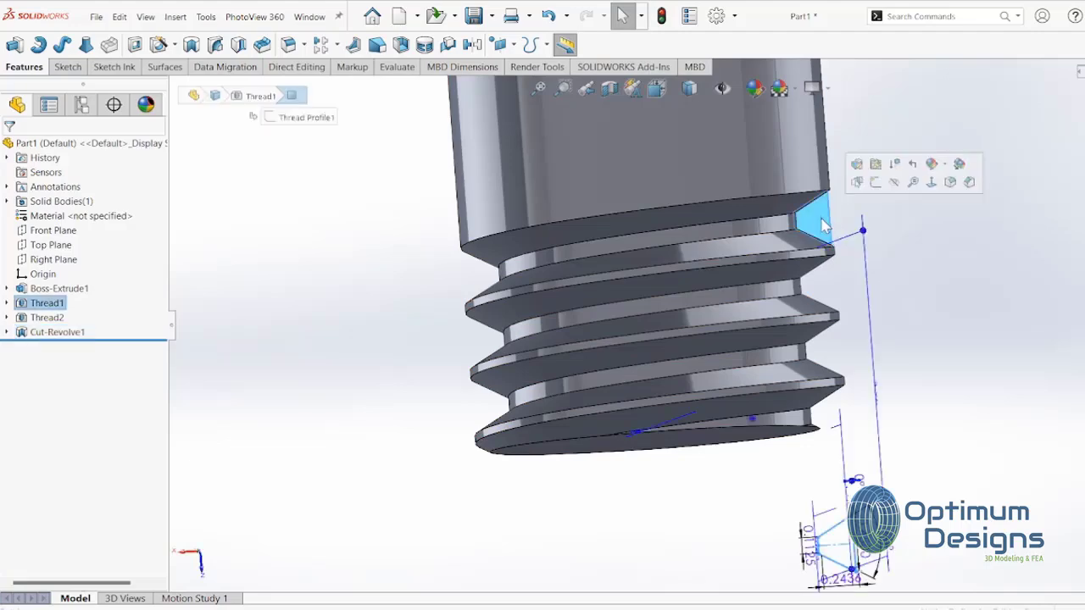
pyautogui.click(877, 183)
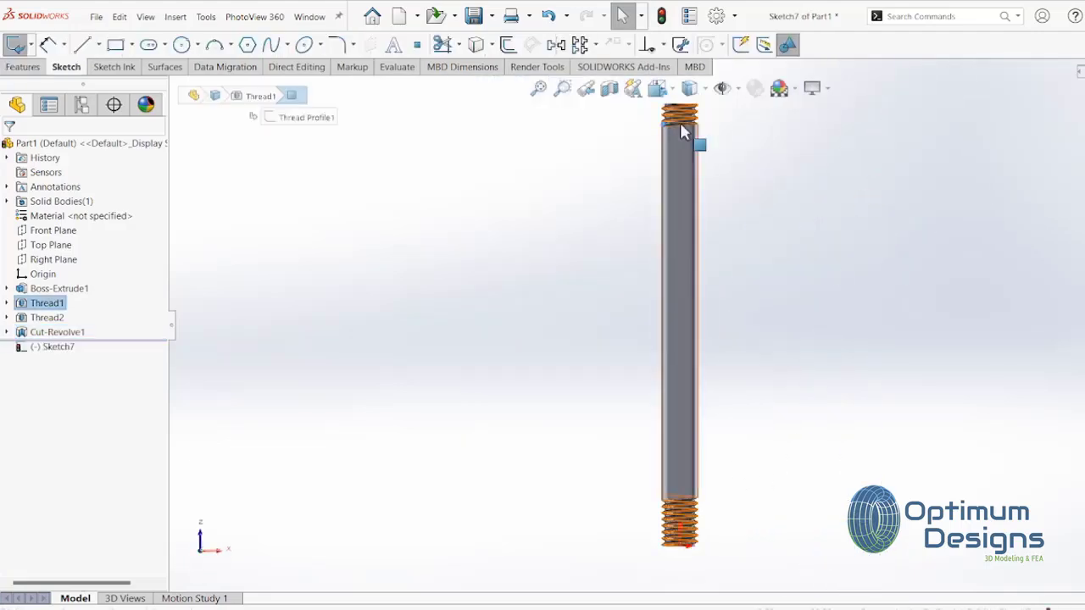
pyautogui.scroll(-5, 656, 211)
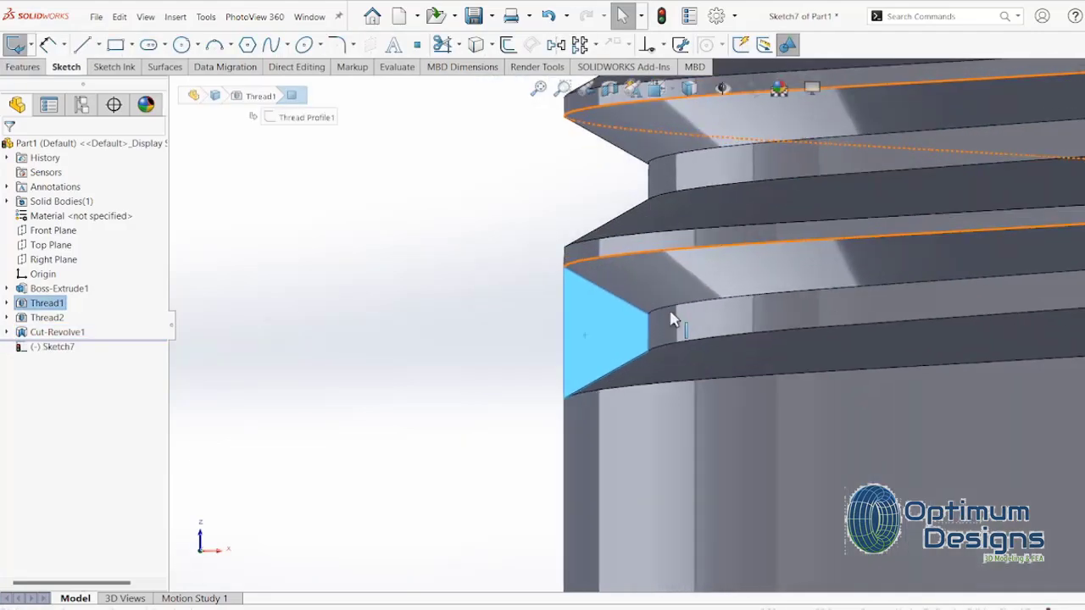
pyautogui.click(476, 45)
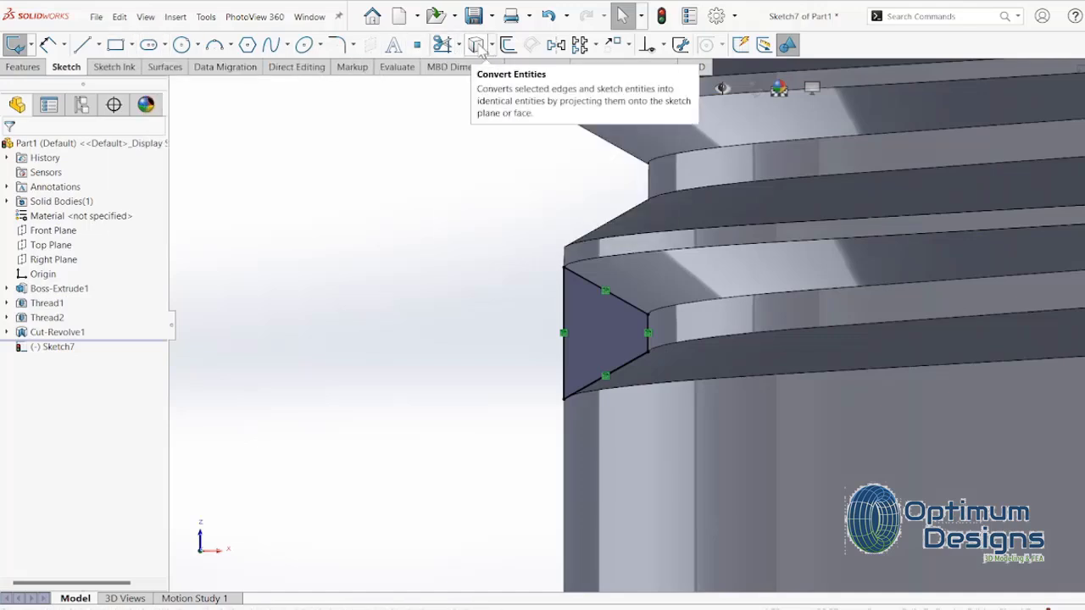
pyautogui.click(508, 45)
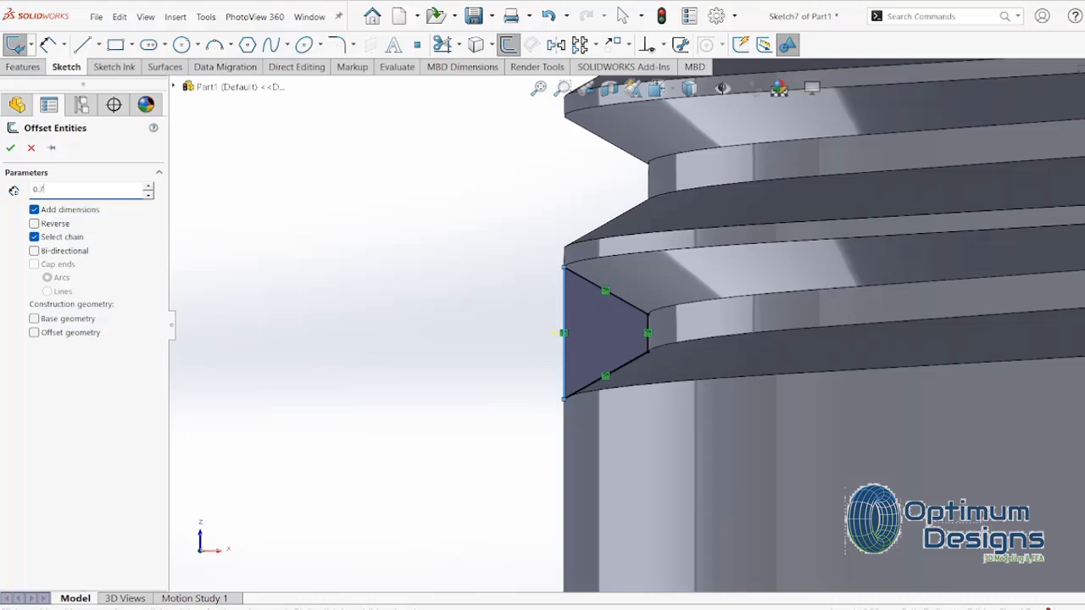
pyautogui.write('5')
pyautogui.press('Return')
pyautogui.click(61, 241)
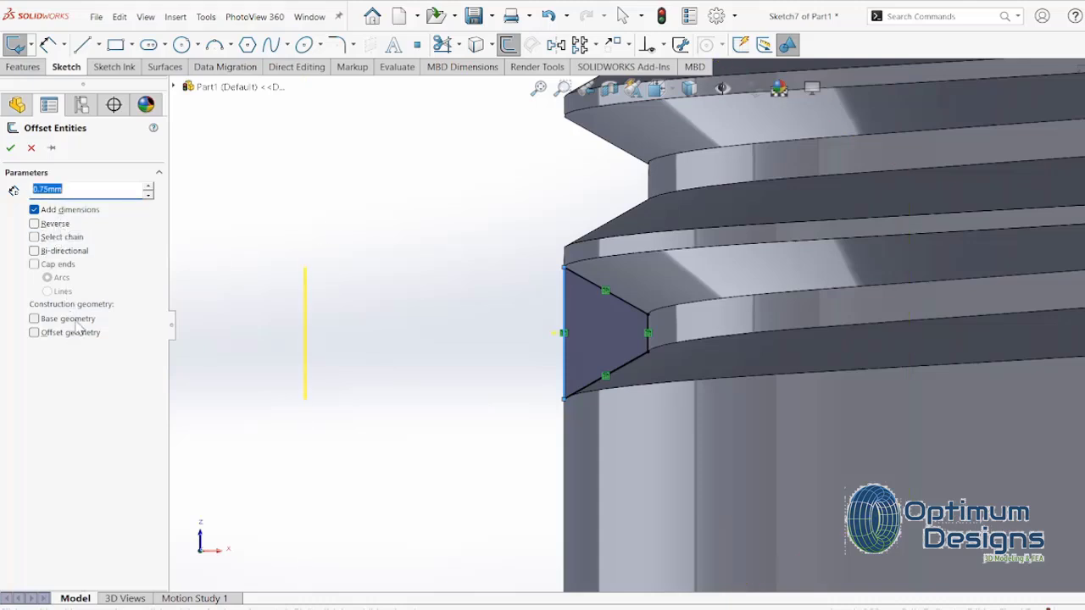
pyautogui.click(10, 148)
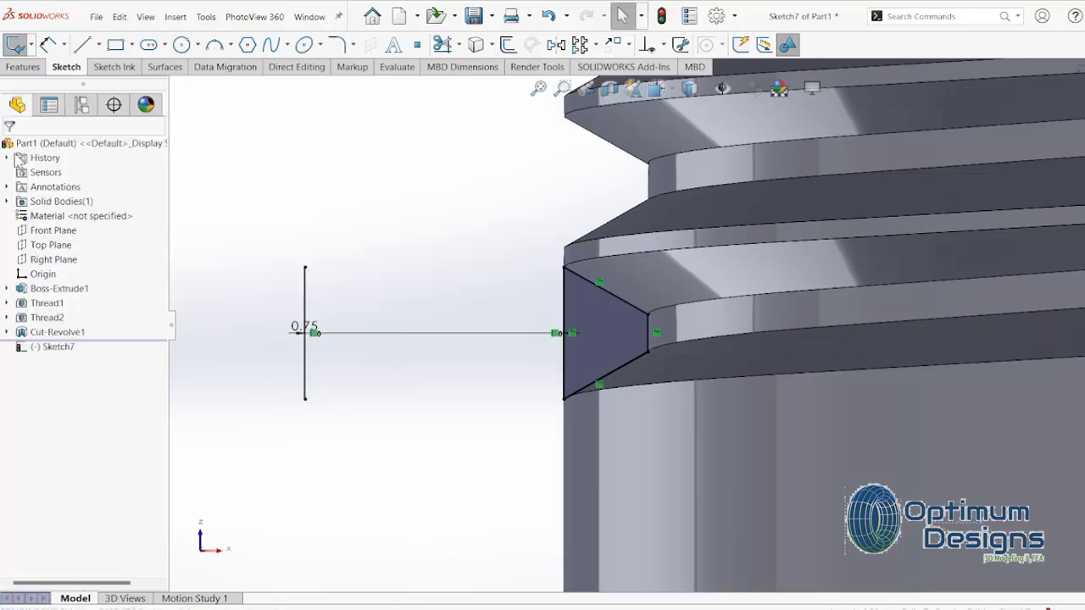
# Make the offset line construction and revolve-cut around it as Cut-Revolve2, viewing isometrically
pyautogui.click(305, 298)
pyautogui.click(85, 376)
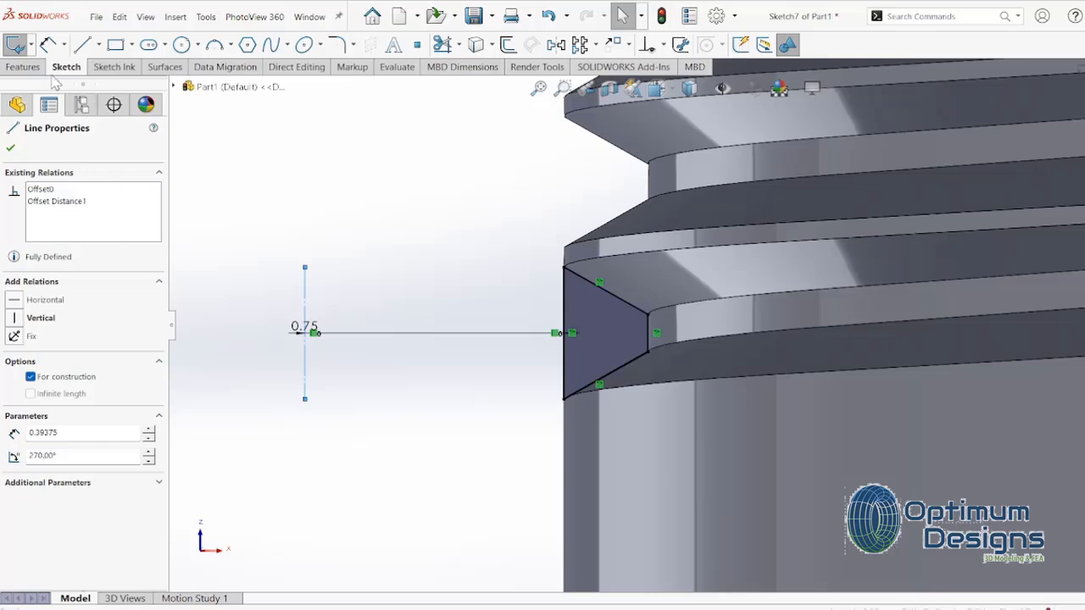
pyautogui.click(23, 66)
pyautogui.click(187, 44)
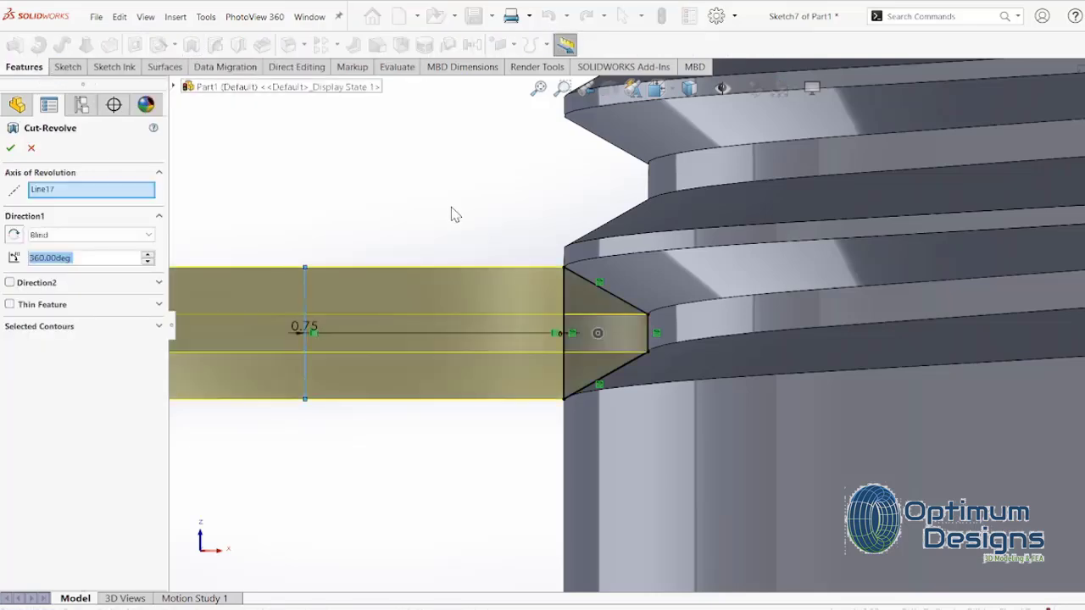
pyautogui.click(10, 149)
pyautogui.press('space')
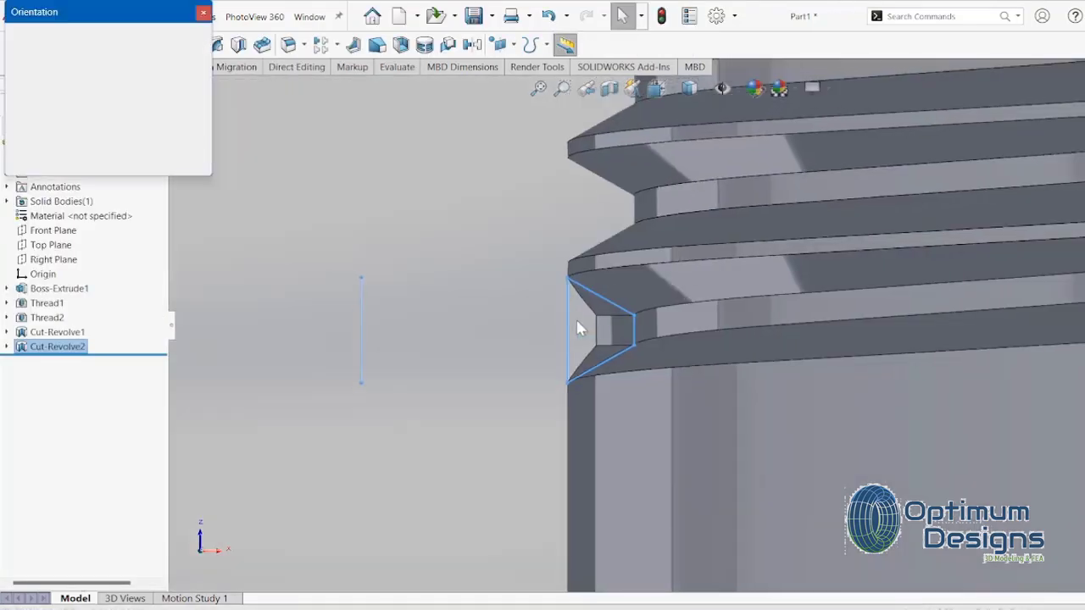
pyautogui.click(655, 293)
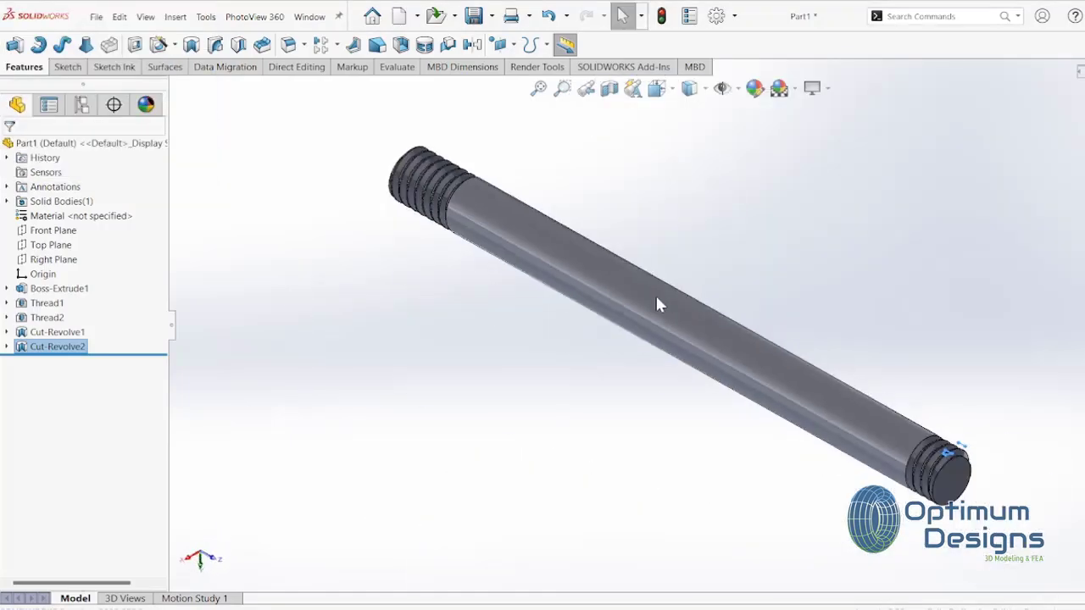
pyautogui.press('space')
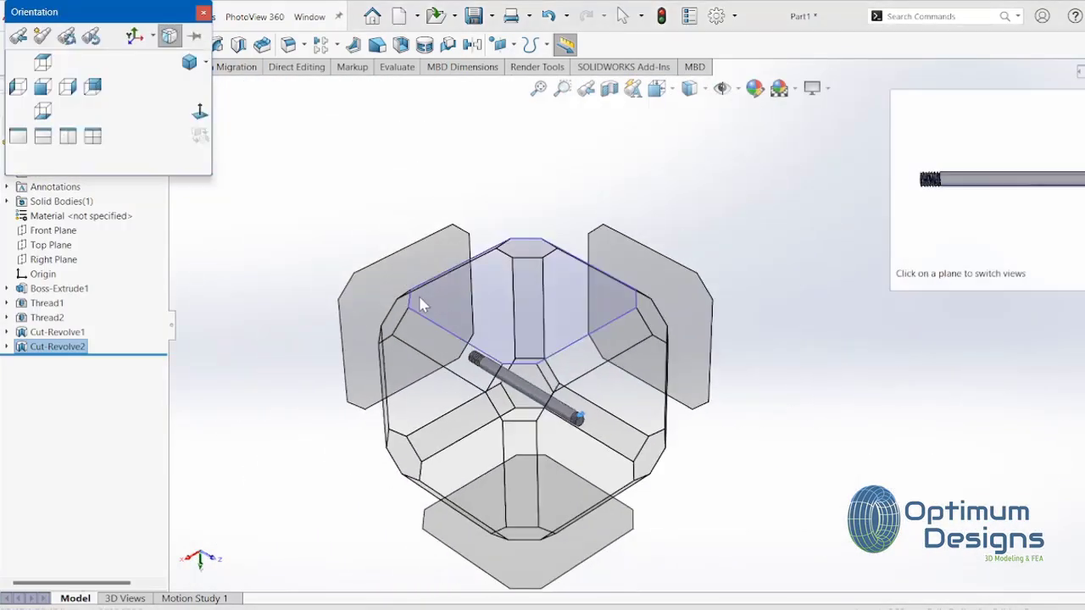
# Draw a centre rectangle on the origin shaped as a square
pyautogui.click(405, 323)
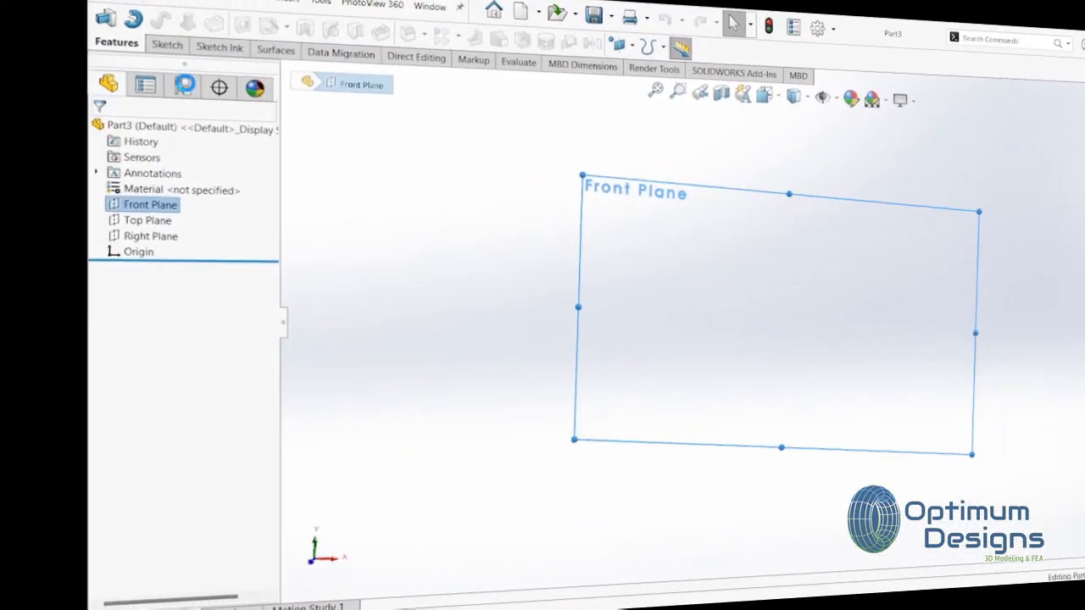
pyautogui.click(117, 44)
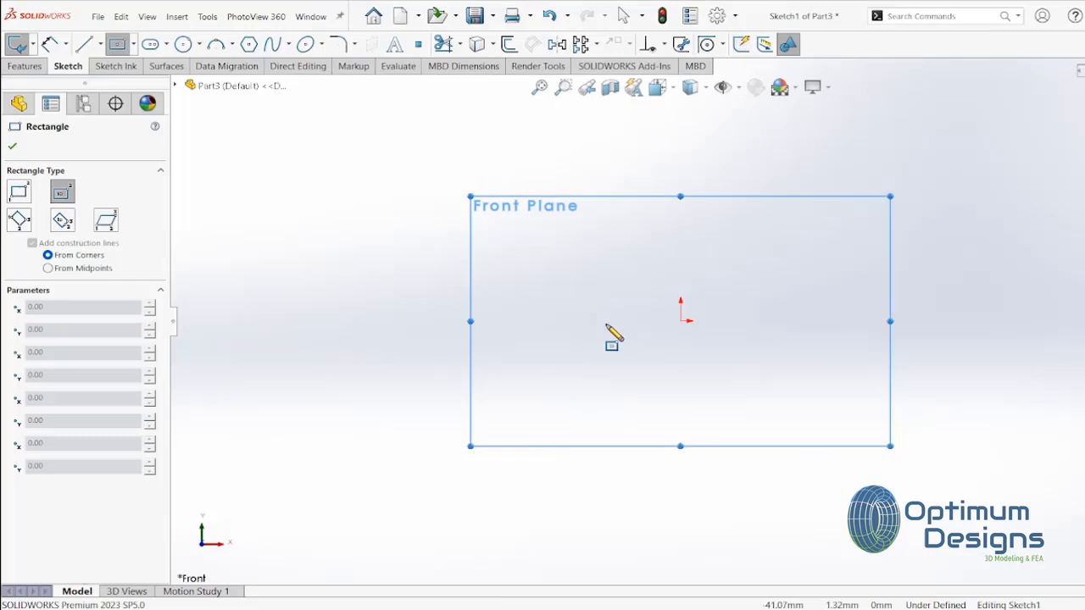
pyautogui.click(680, 321)
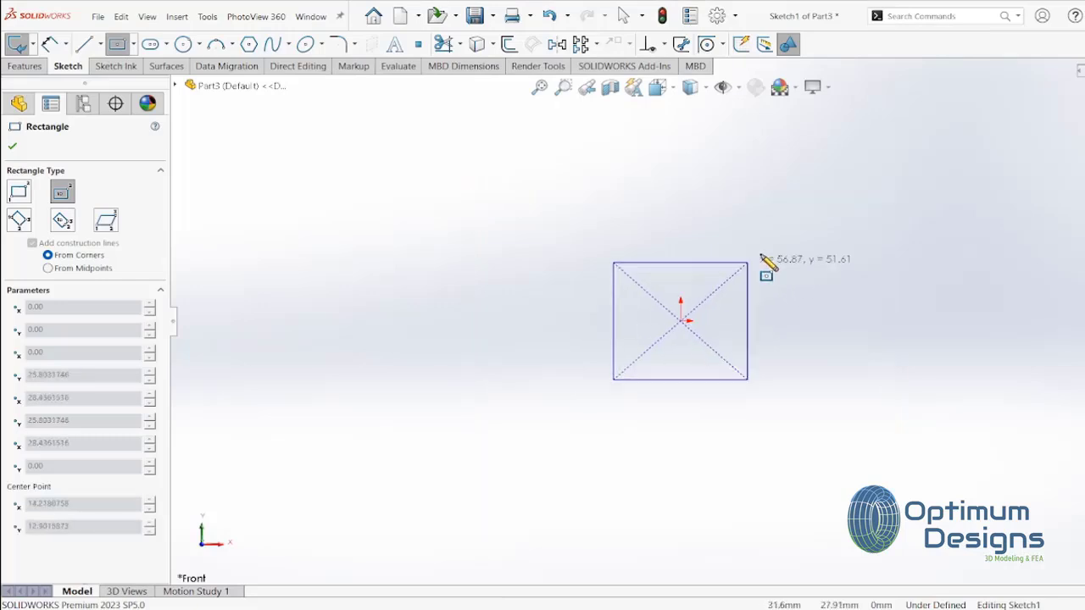
pyautogui.click(794, 210)
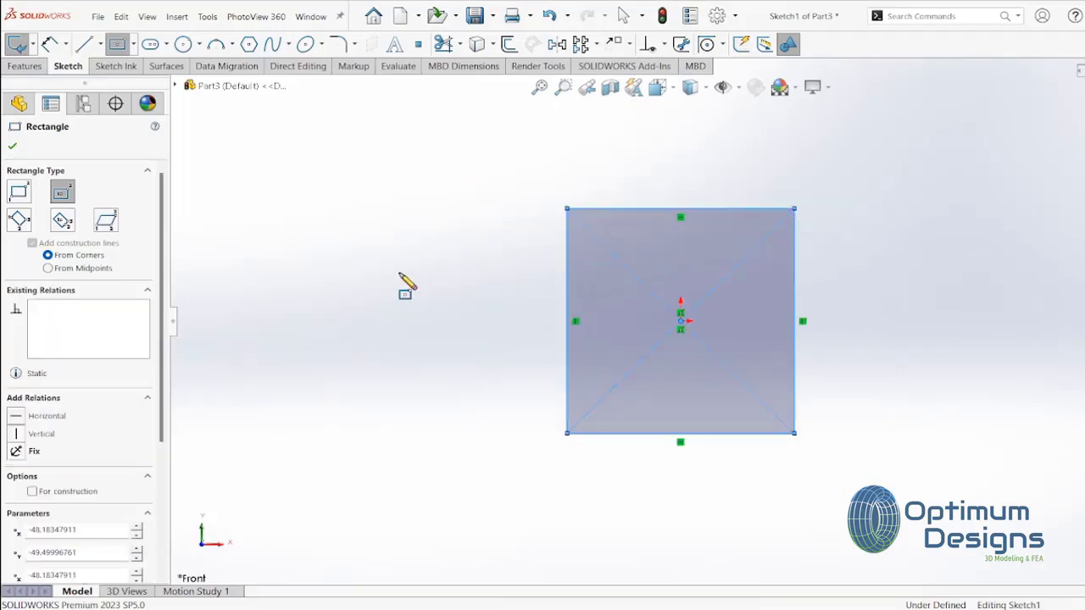
pyautogui.click(12, 147)
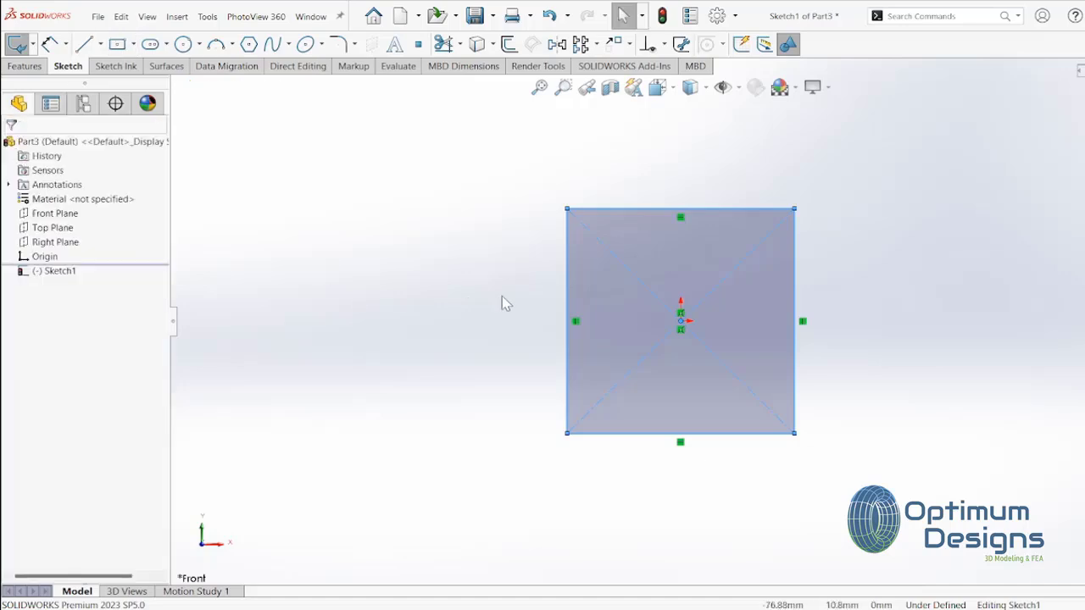
# Add an Equal relation between the square's top and left lines
pyautogui.doubleClick(570, 254)
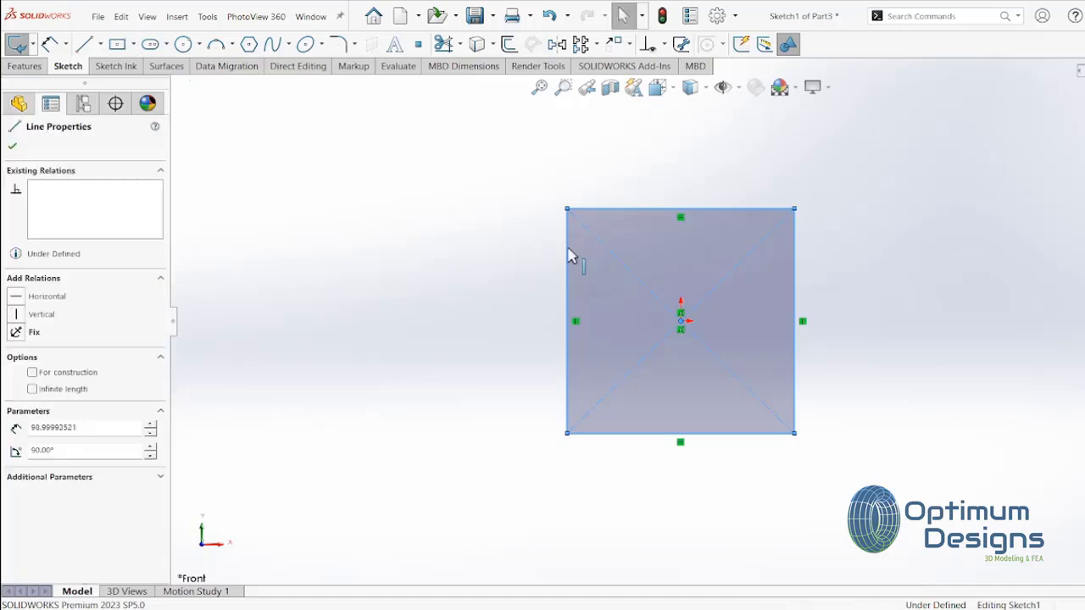
pyautogui.press('Escape')
pyautogui.click(605, 211)
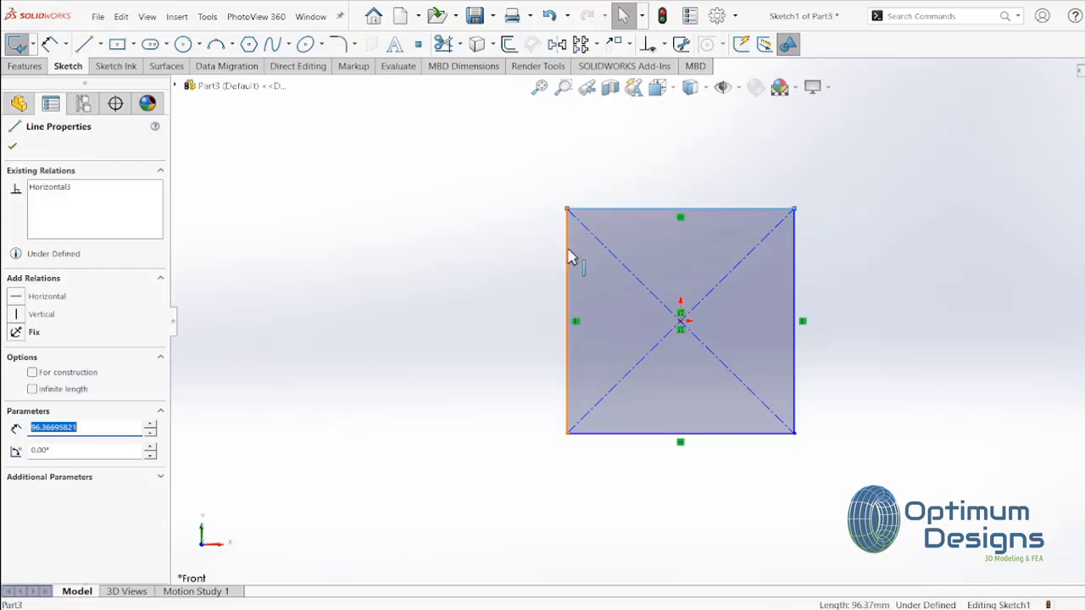
pyautogui.keyDown('ctrl'); pyautogui.click(569, 254); pyautogui.keyUp('ctrl')
pyautogui.click(17, 450)
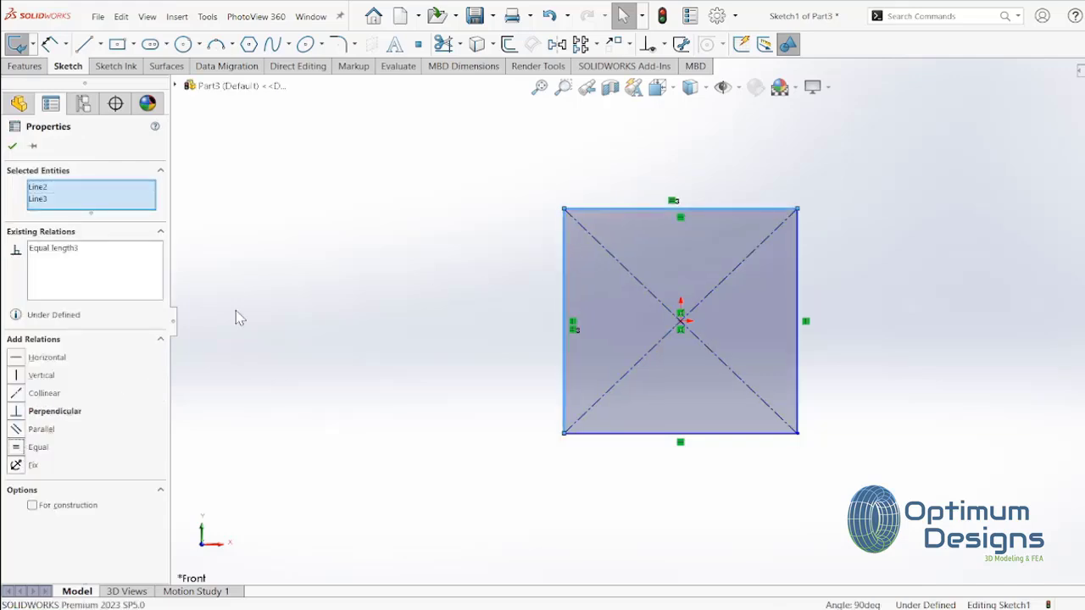
# Dimension the top line as 0.25in (6.35 mm), fully defining the sketch
pyautogui.click(49, 44)
pyautogui.click(670, 209)
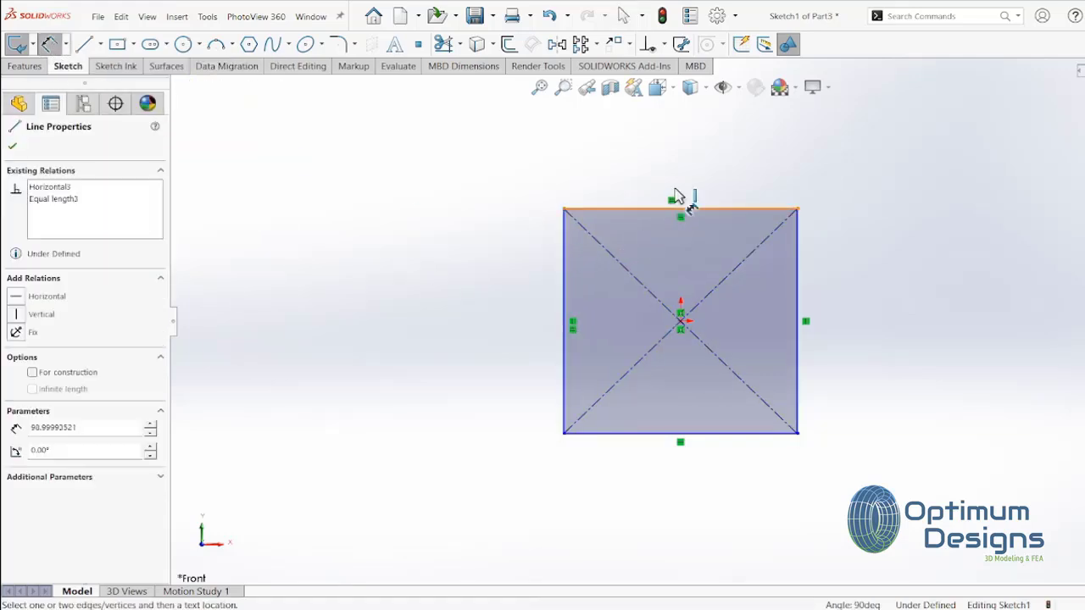
pyautogui.click(676, 195)
pyautogui.click(686, 182)
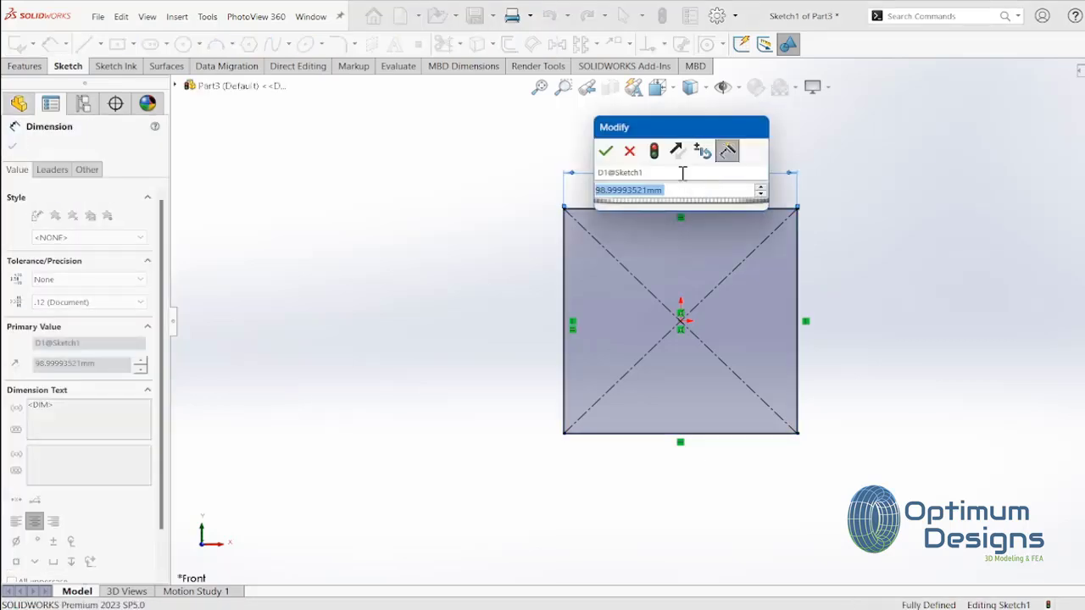
pyautogui.write('0.25in')
pyautogui.press('Return')
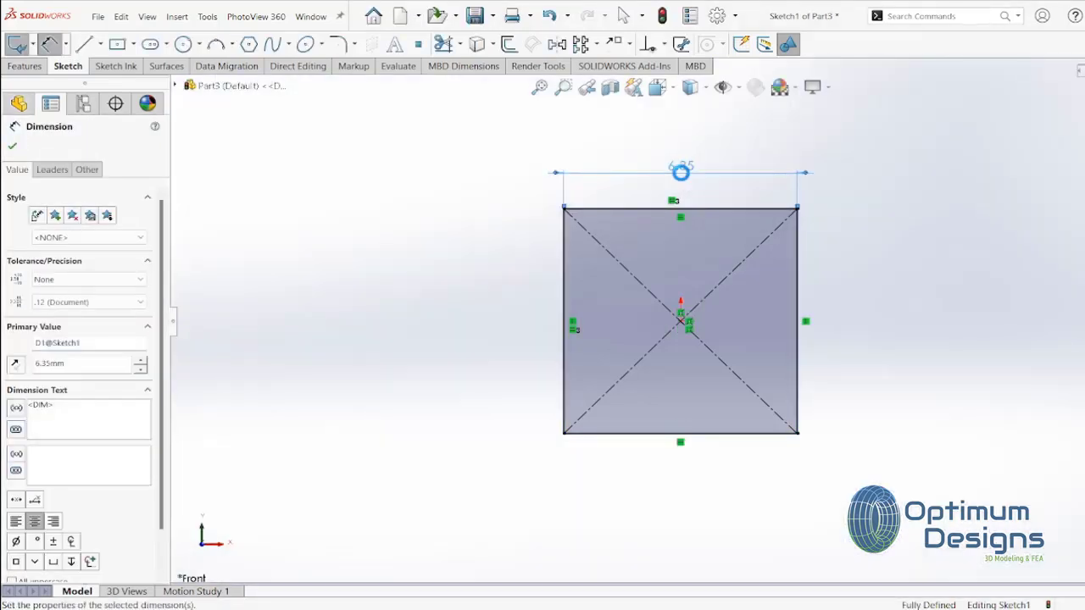
pyautogui.click(13, 146)
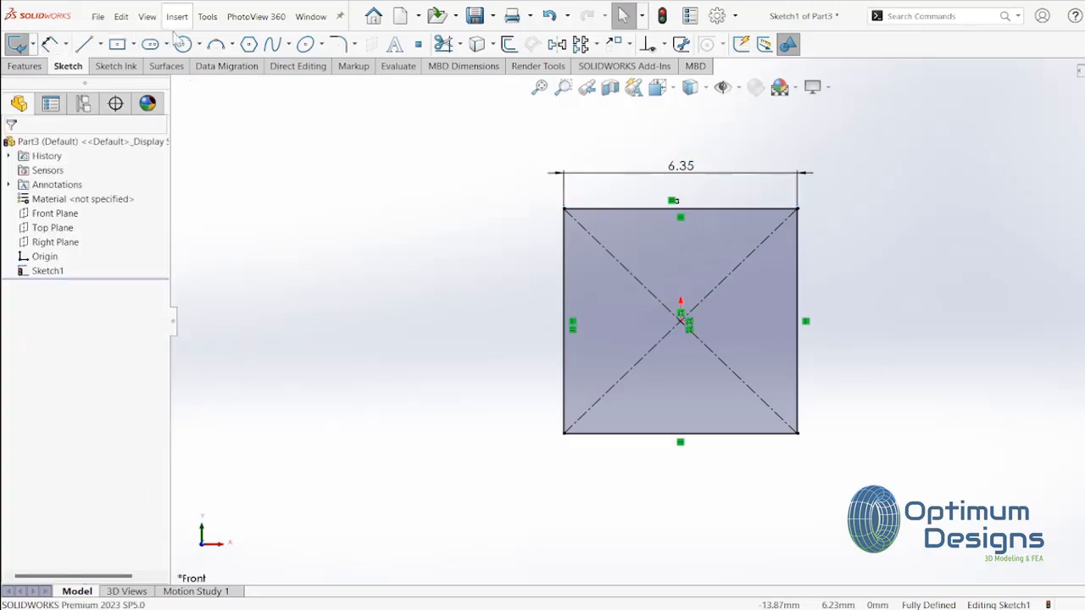
# Draw a 1.25 mm radius circle centred on the origin
pyautogui.click(182, 45)
pyautogui.click(679, 320)
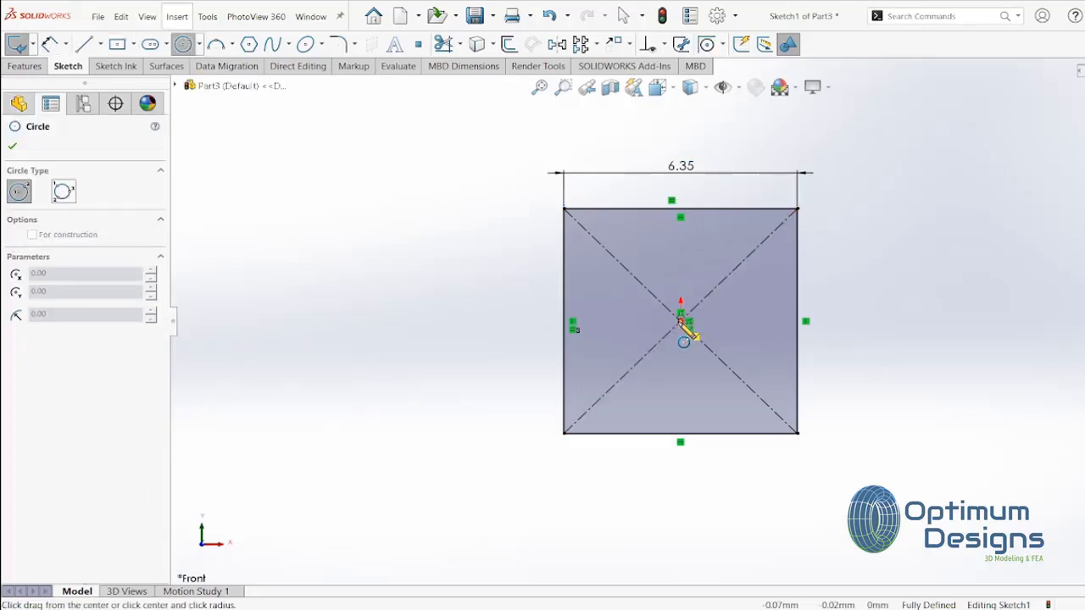
pyautogui.click(624, 365)
pyautogui.write('2.5/2')
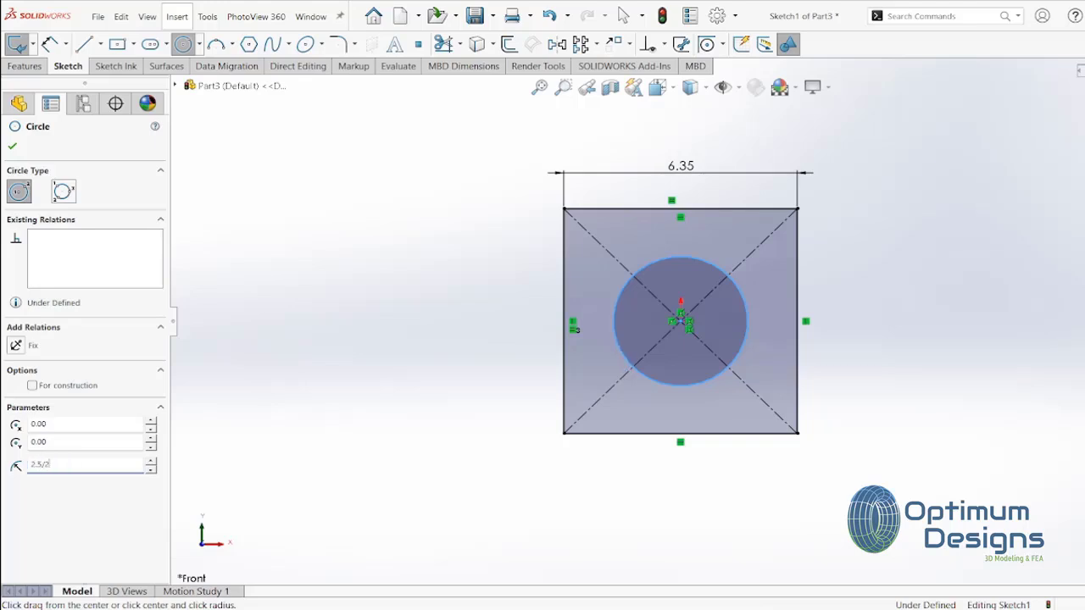
pyautogui.write('1.25')
pyautogui.press('Return')
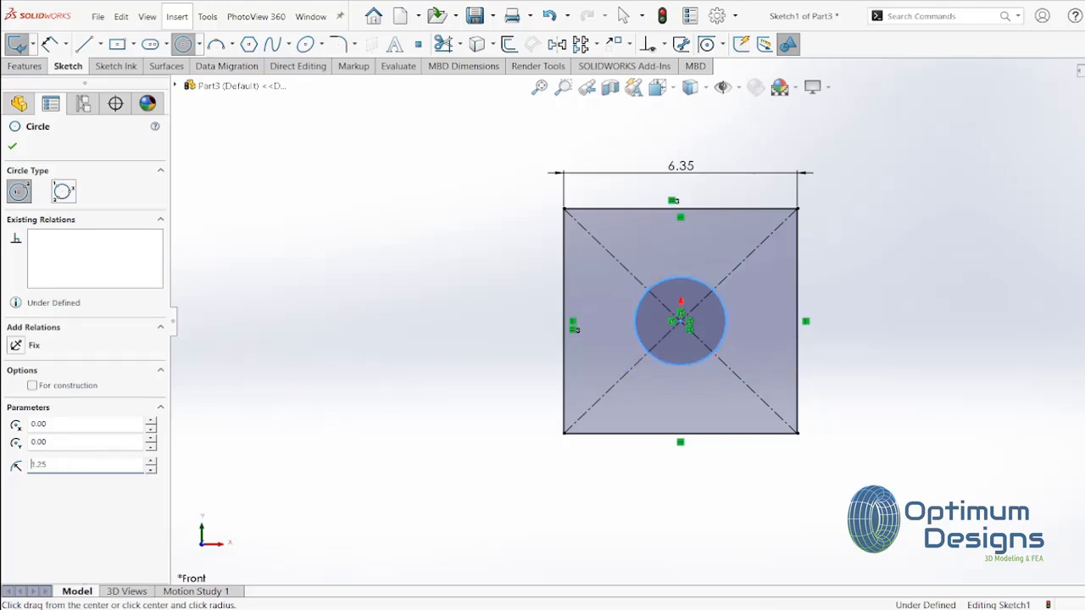
pyautogui.click(12, 146)
# Extrude the sketch 3.5 mm mid-plane into a holed block
pyautogui.click(24, 66)
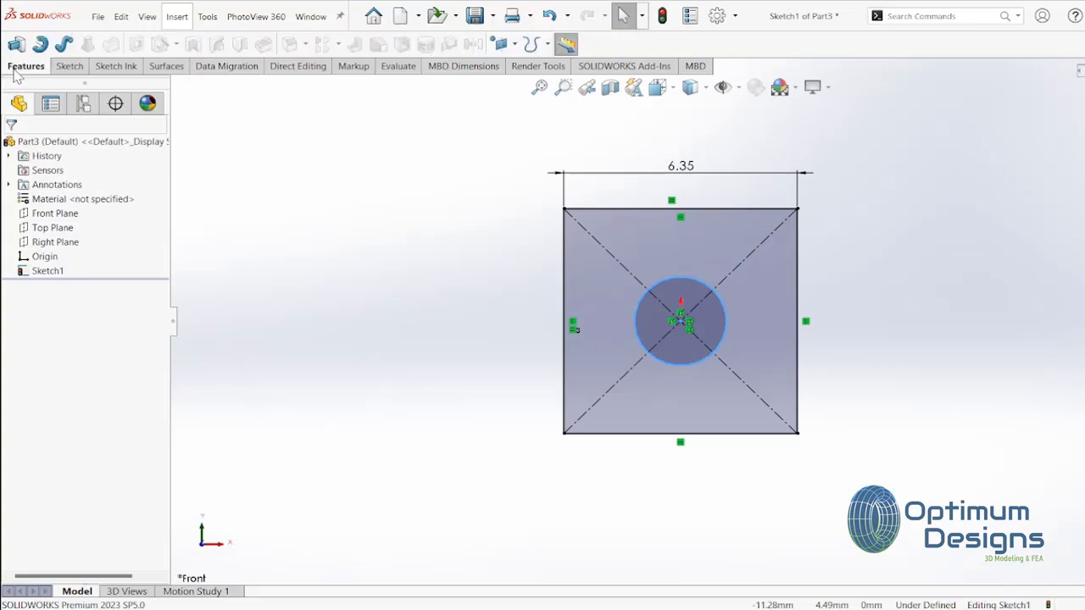
pyautogui.click(17, 44)
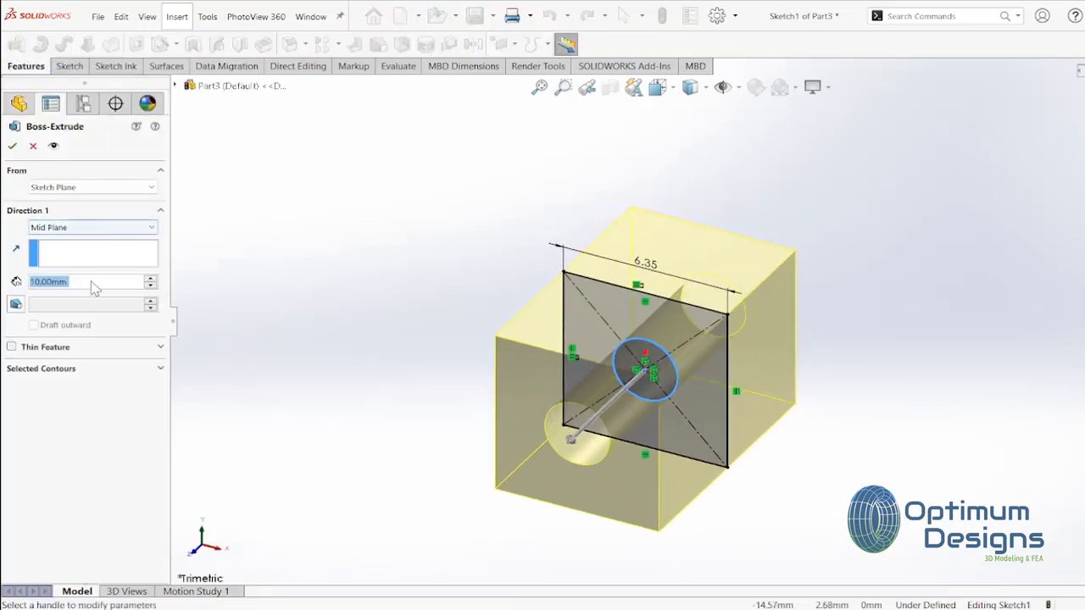
pyautogui.write('3.5')
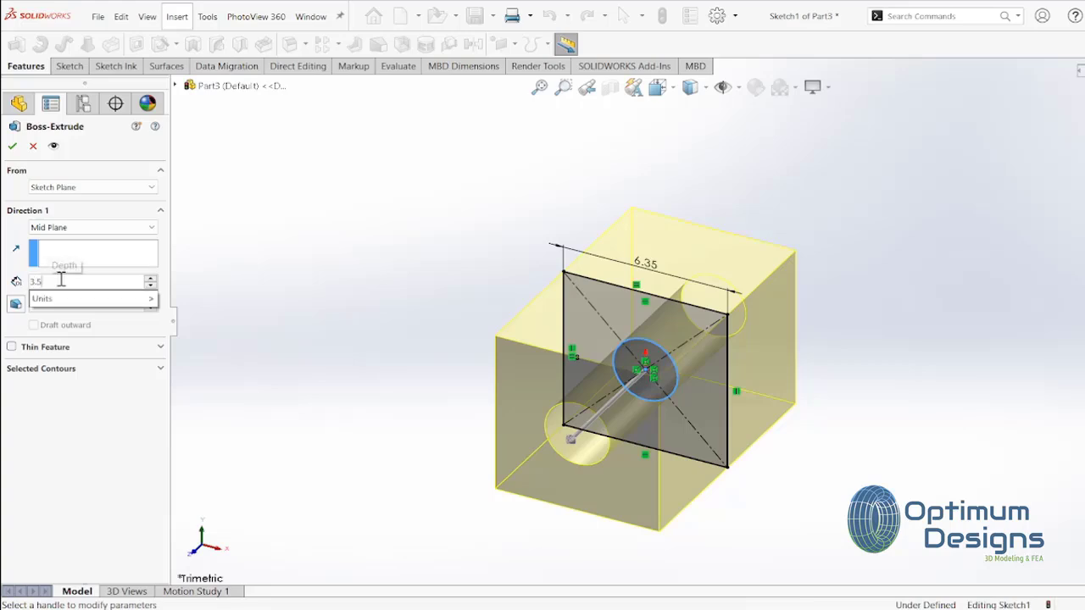
pyautogui.press('Return')
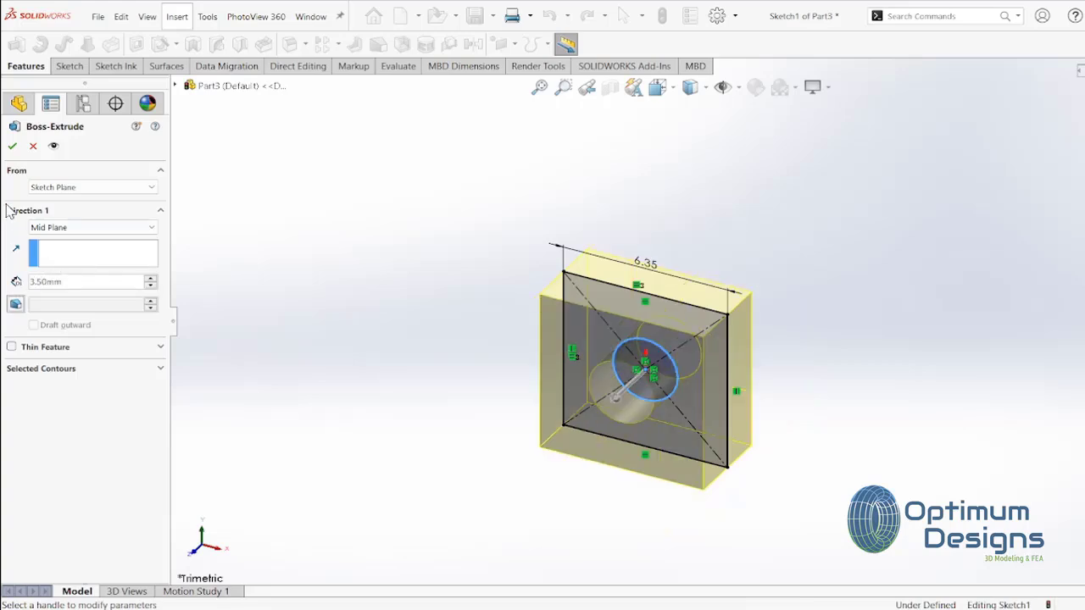
pyautogui.click(12, 147)
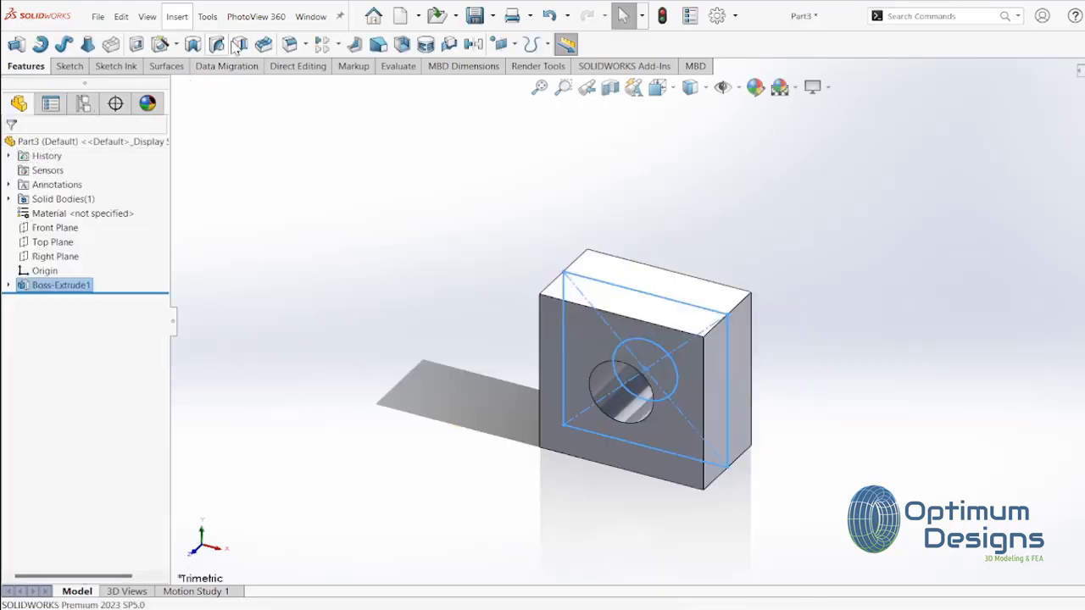
# Set up an ISO M2.5 clearance hole with custom 2 mm diameter and near-side countersink
pyautogui.click(178, 18)
pyautogui.moveTo(201, 71)
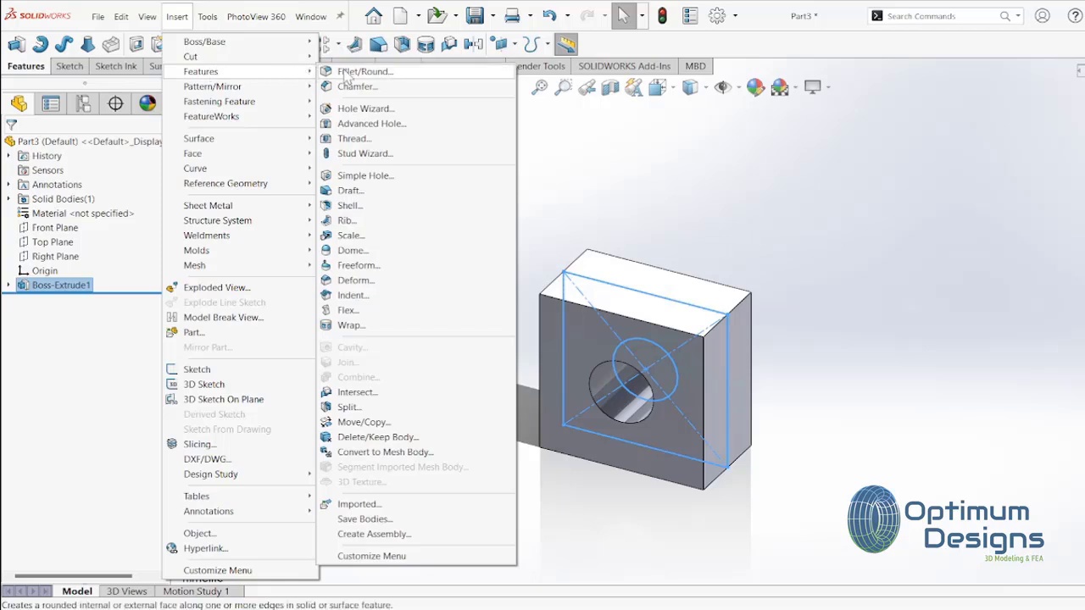
pyautogui.click(347, 115)
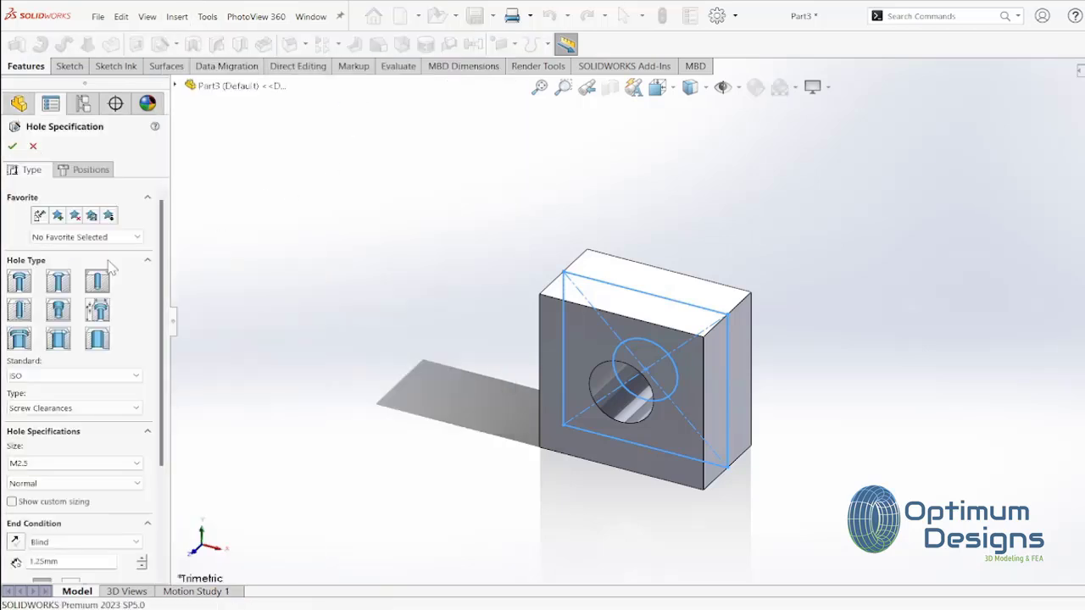
pyautogui.moveTo(163, 317); pyautogui.dragTo(181, 400)
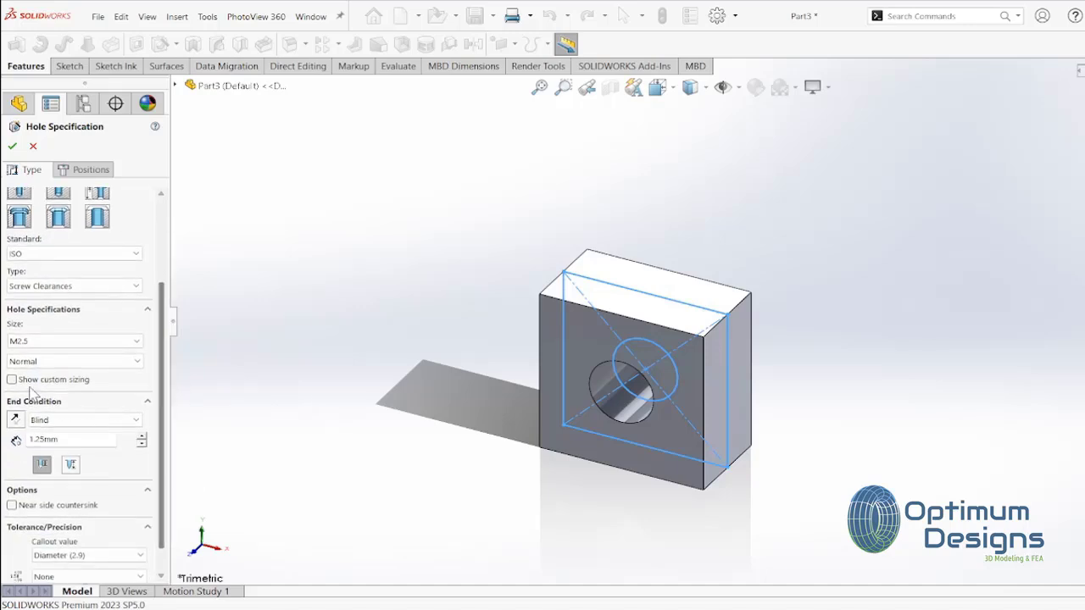
pyautogui.click(26, 382)
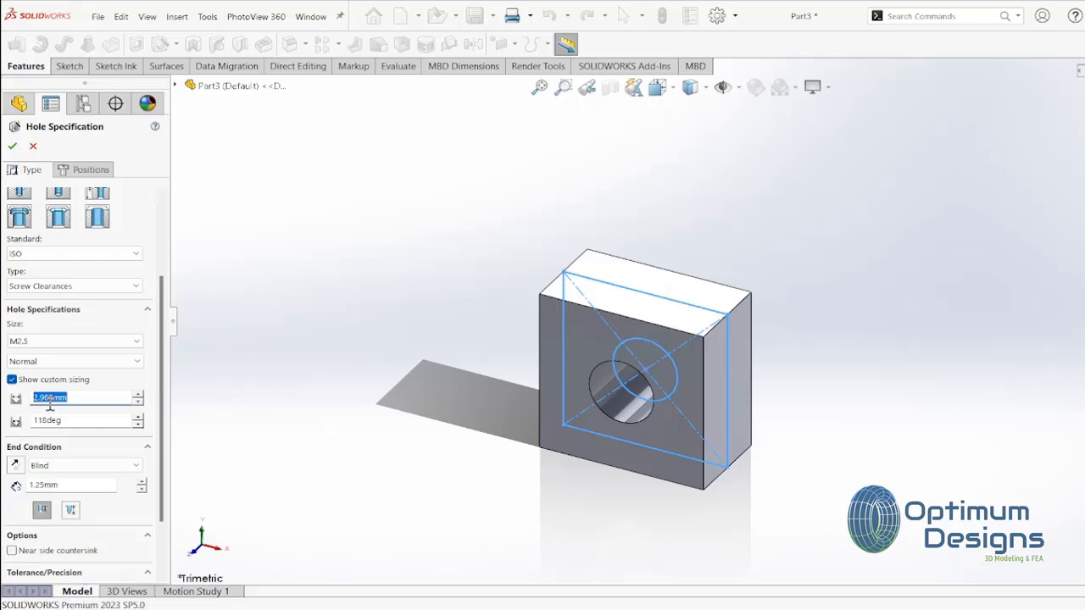
pyautogui.write('2')
pyautogui.press('Tab')
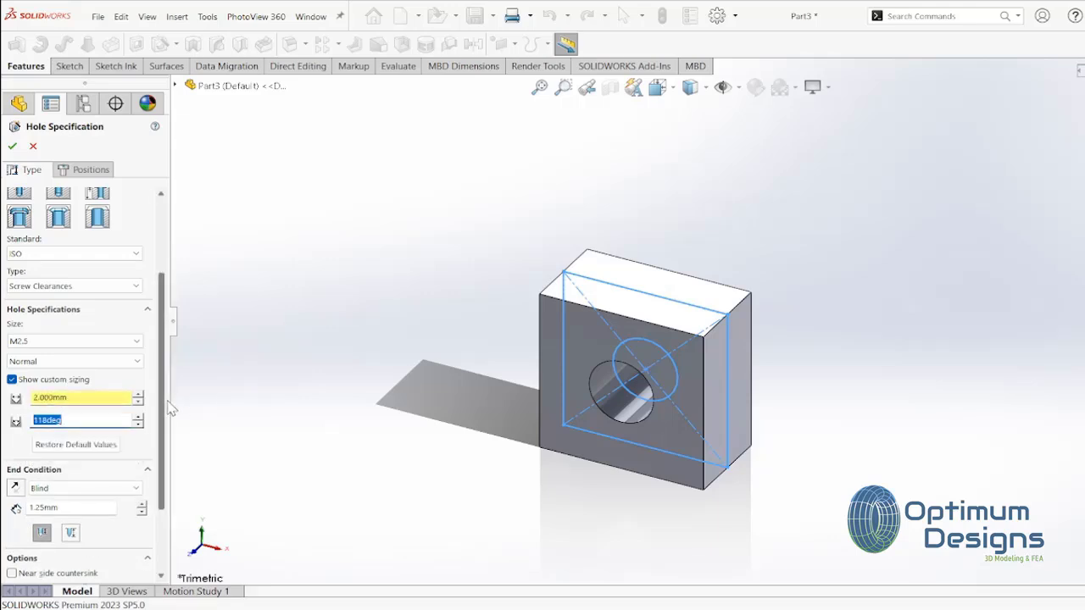
pyautogui.click(76, 509)
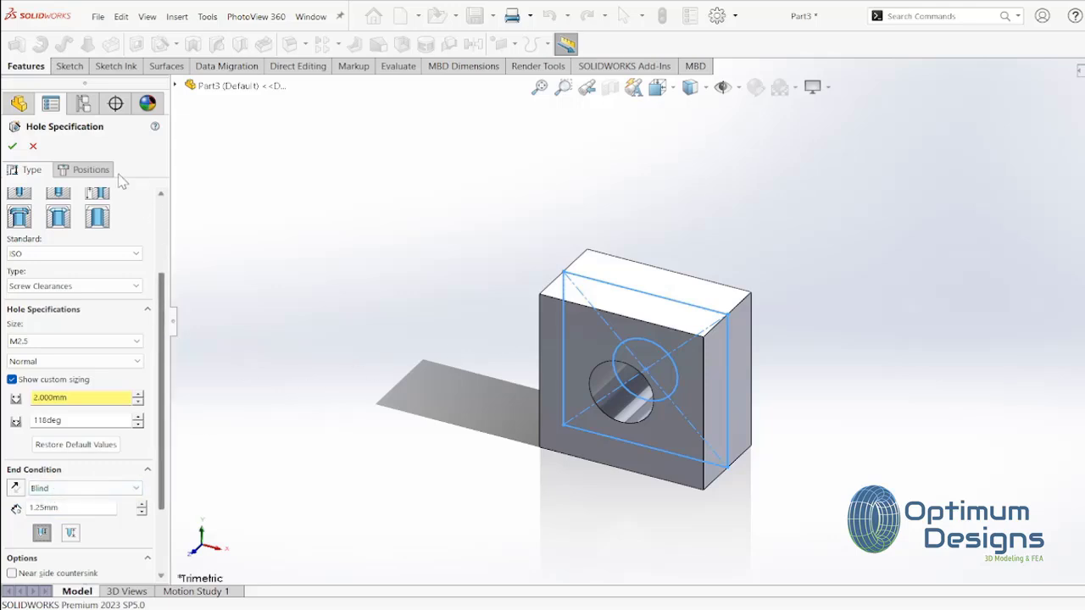
pyautogui.scroll(-3, 142, 285)
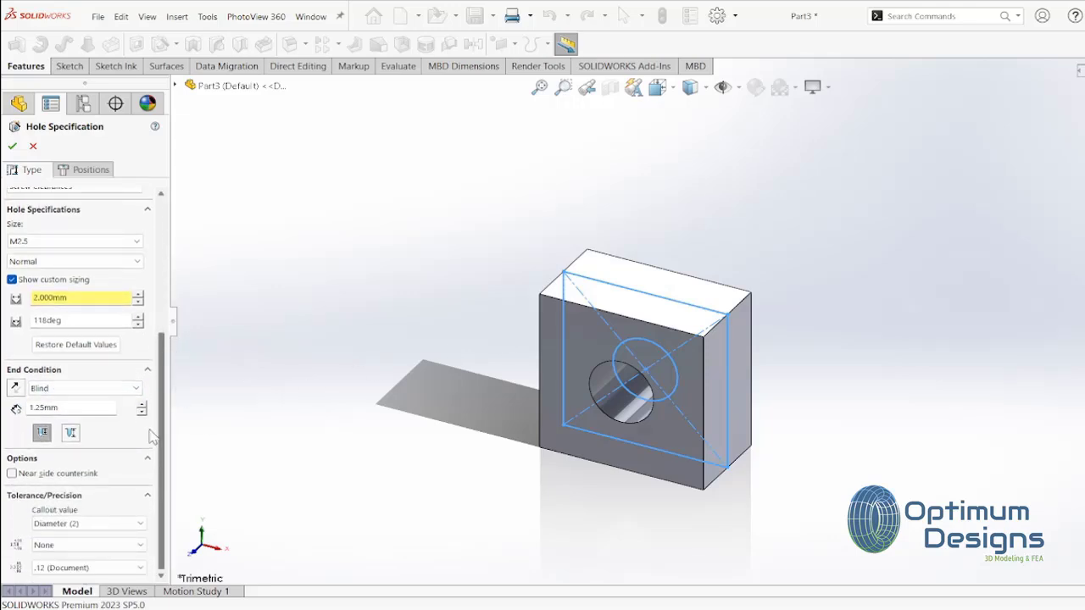
pyautogui.click(24, 477)
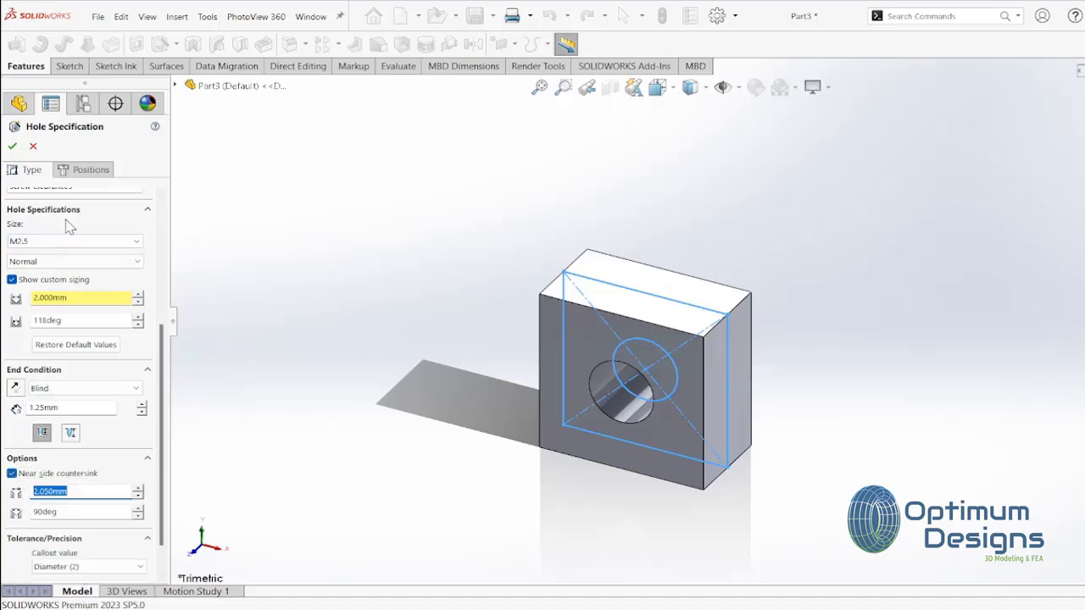
# Position the hole at the origin on the block's top face and finish it
pyautogui.click(91, 171)
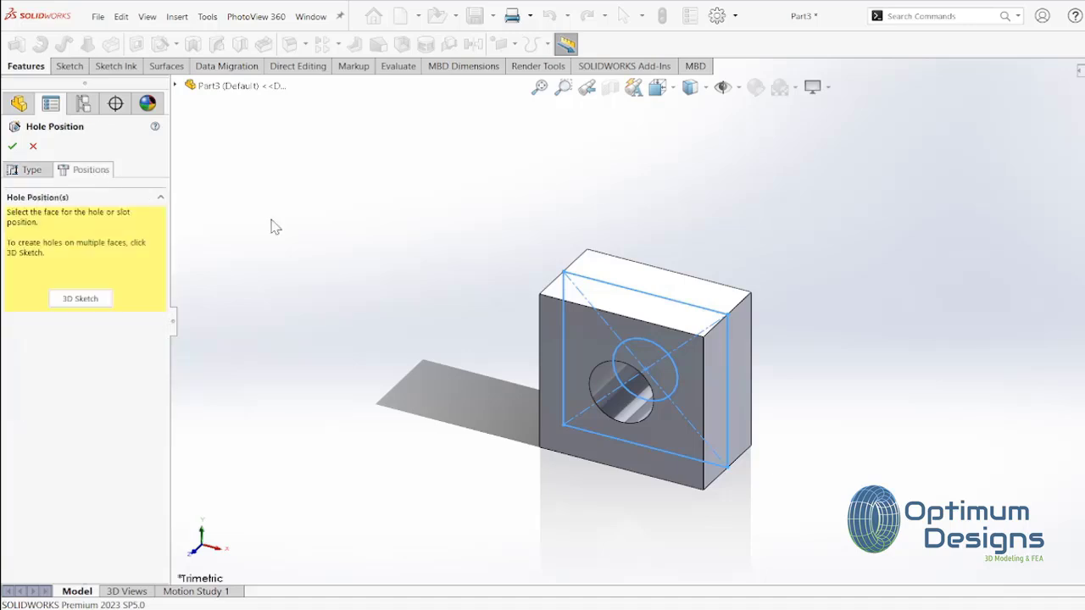
pyautogui.click(670, 310)
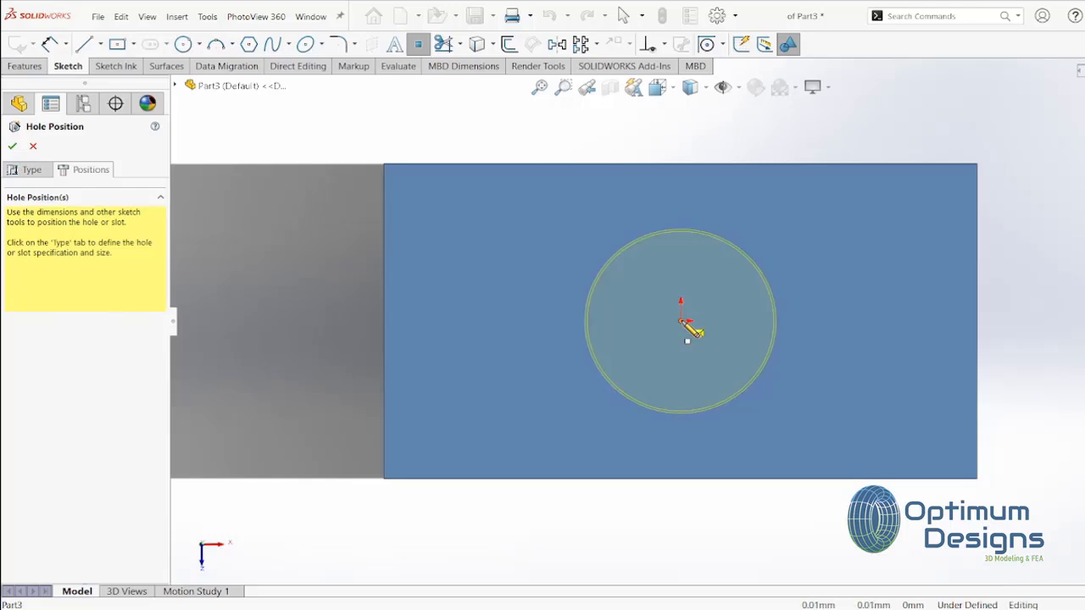
pyautogui.click(686, 328)
pyautogui.press('Return')
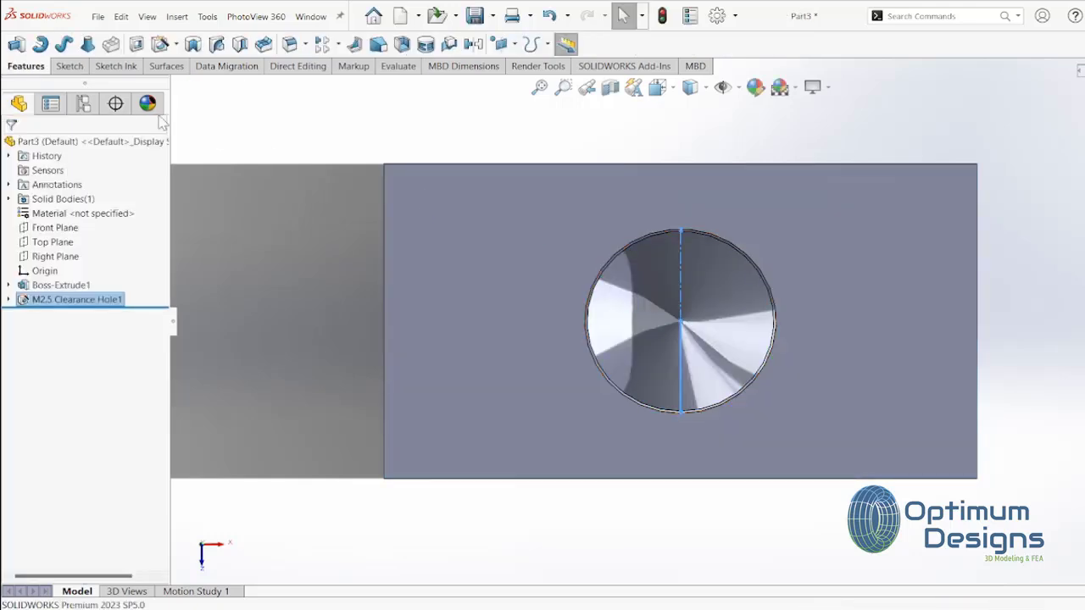
pyautogui.click(177, 16)
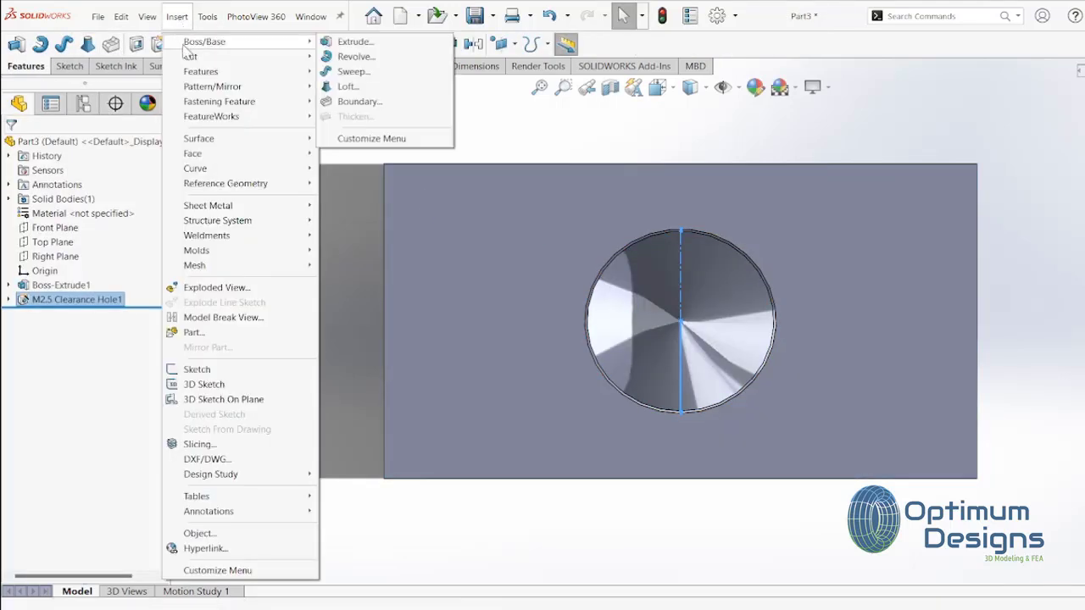
pyautogui.moveTo(201, 71)
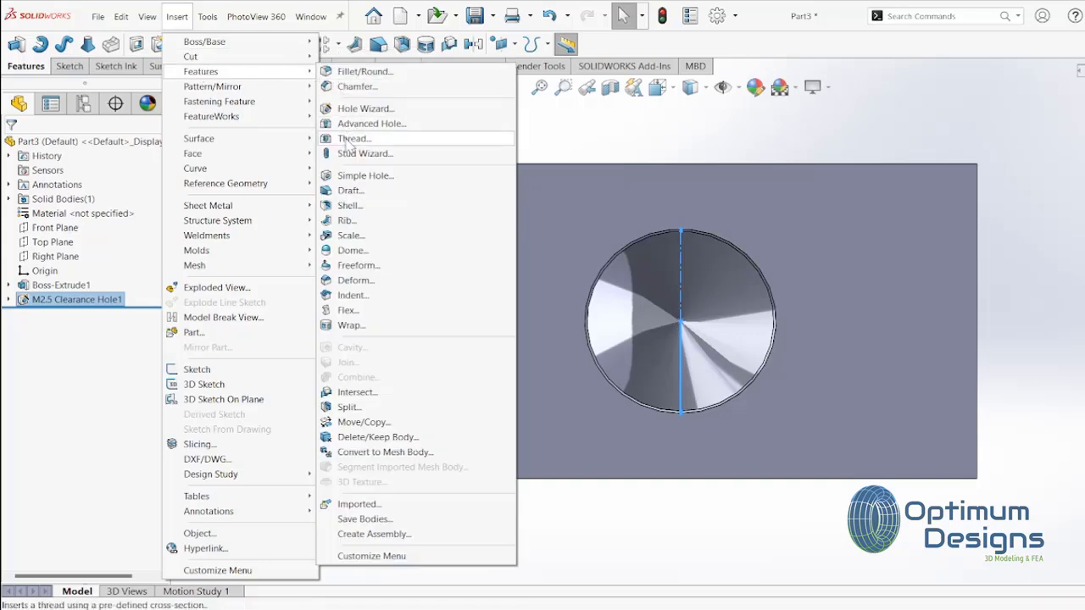
# Start a thread on the top hole's edge with a 1.00 mm offset and 1.75 mm blind depth
pyautogui.click(349, 145)
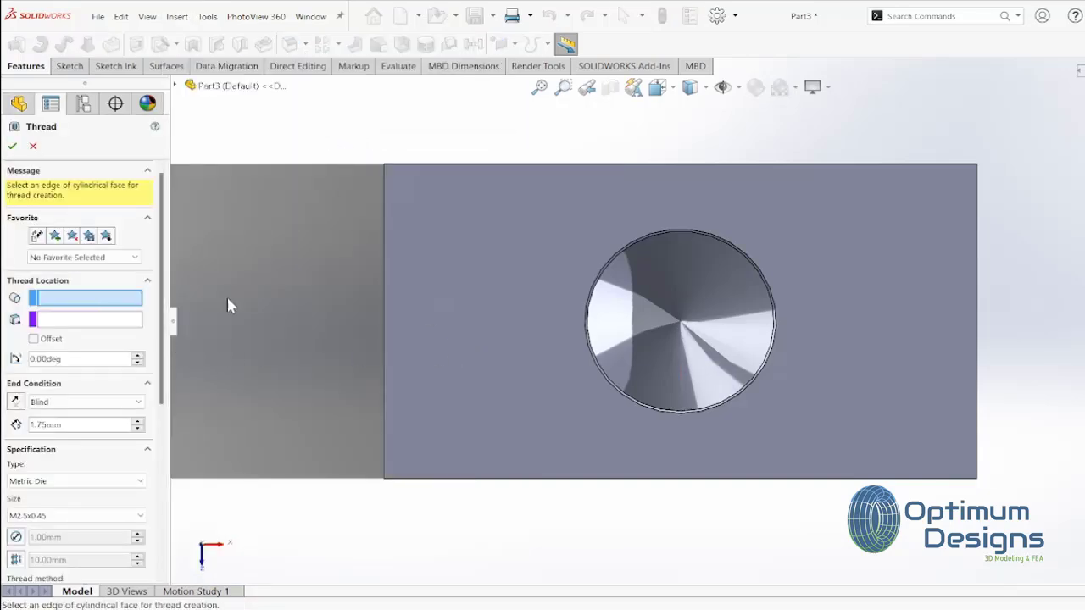
pyautogui.moveTo(228, 305); pyautogui.dragTo(531, 373, button='middle')
pyautogui.scroll(-4, 475, 430)
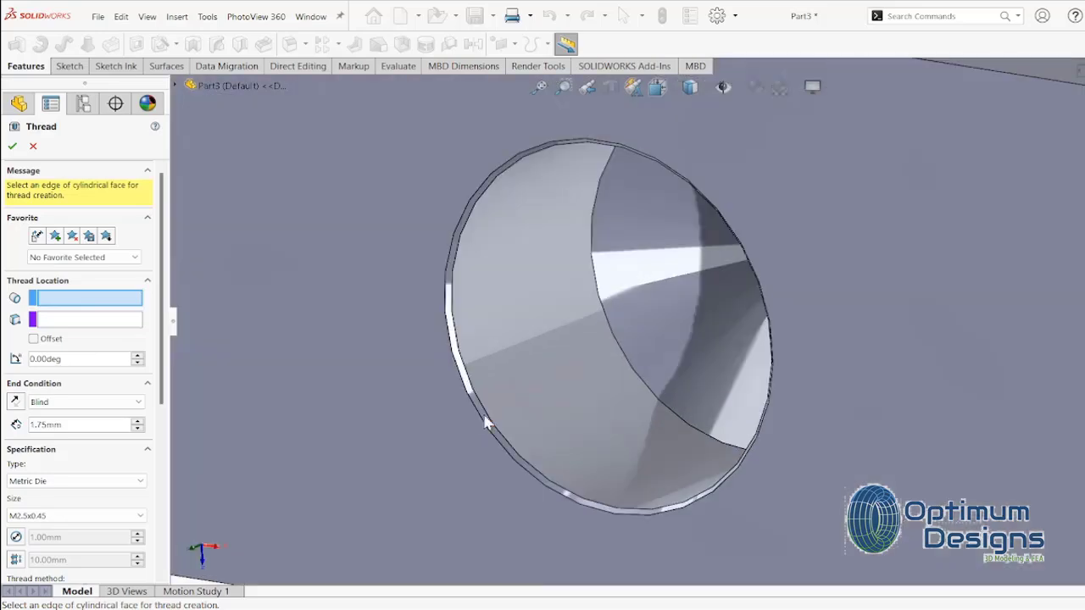
pyautogui.click(484, 410)
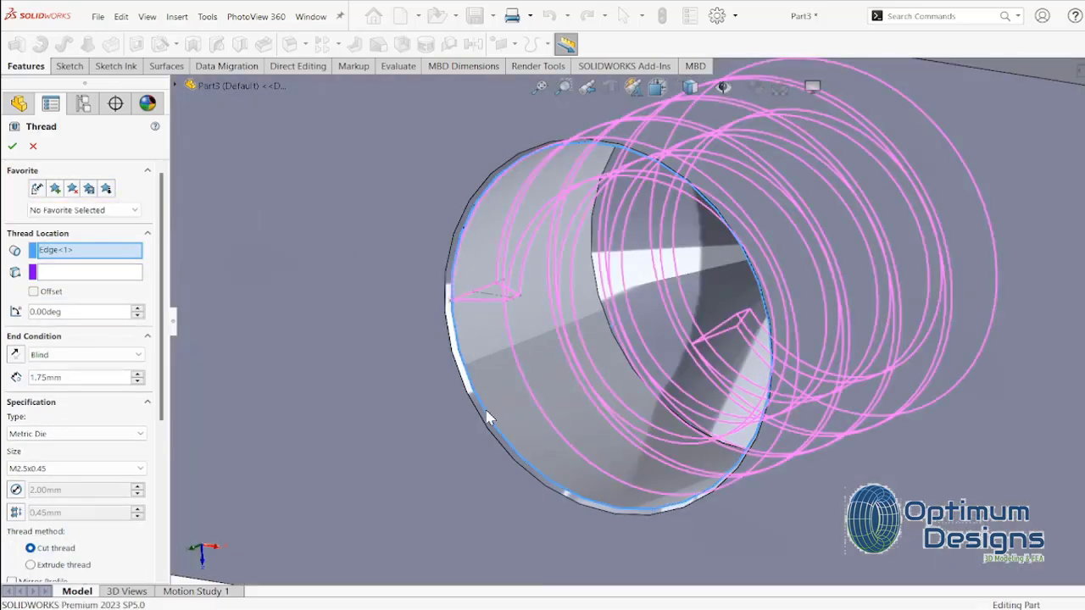
pyautogui.click(35, 292)
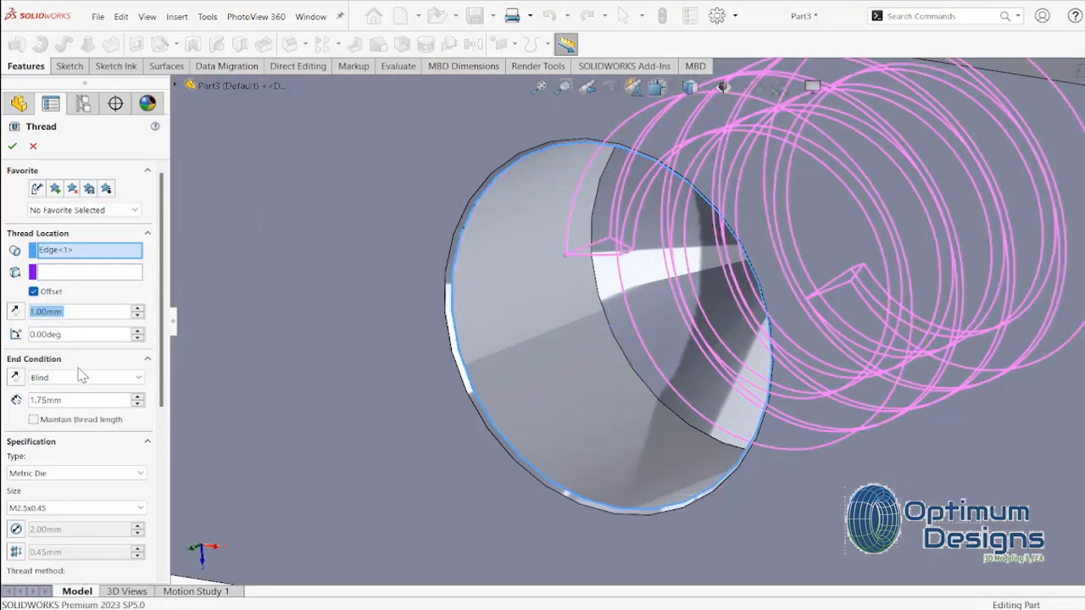
pyautogui.click(71, 400)
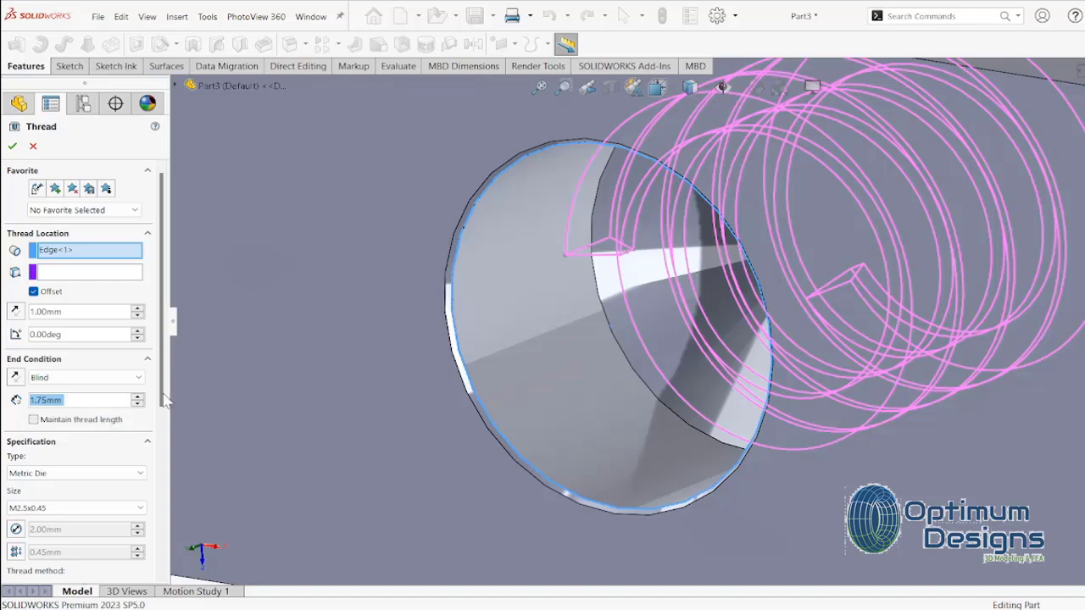
# Keep the M2.5x0.45 size and mirror the profile so the cut thread succeeds
pyautogui.moveTo(166, 382); pyautogui.dragTo(166, 411)
pyautogui.click(72, 456)
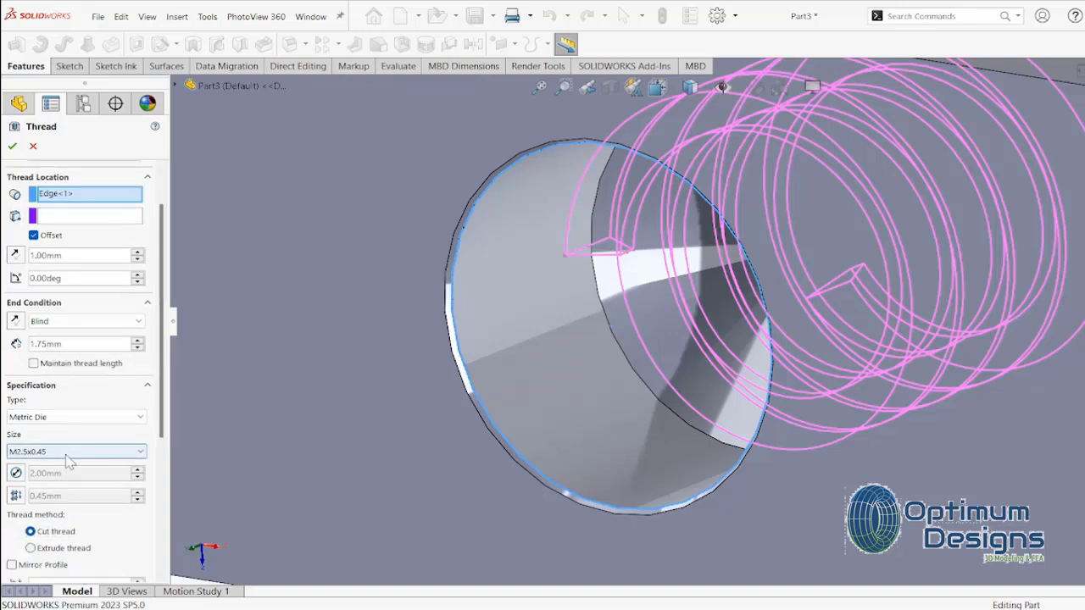
pyautogui.click(69, 456)
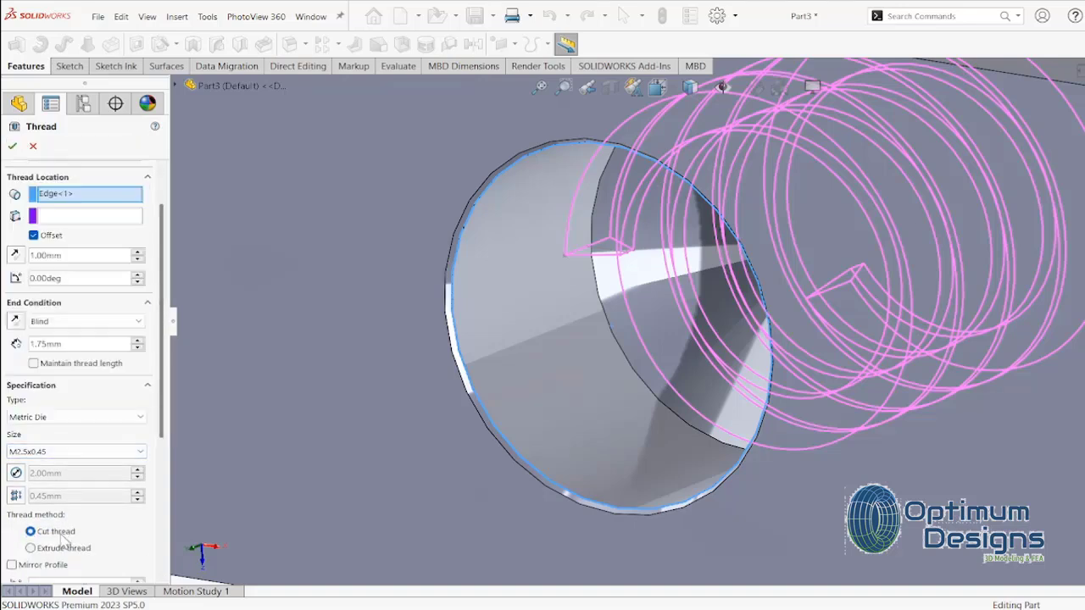
pyautogui.click(11, 147)
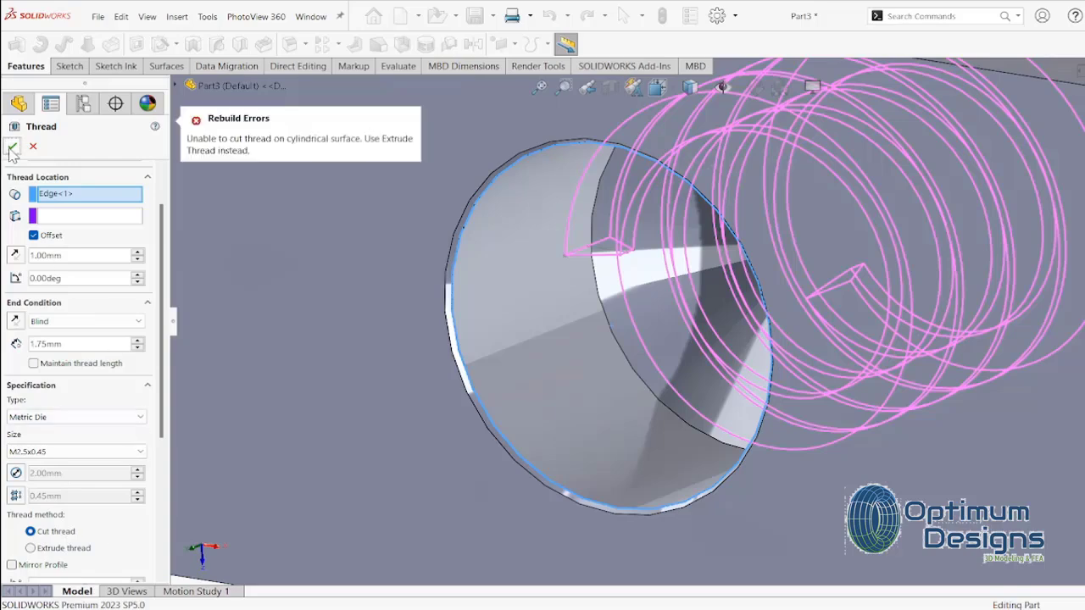
pyautogui.click(30, 567)
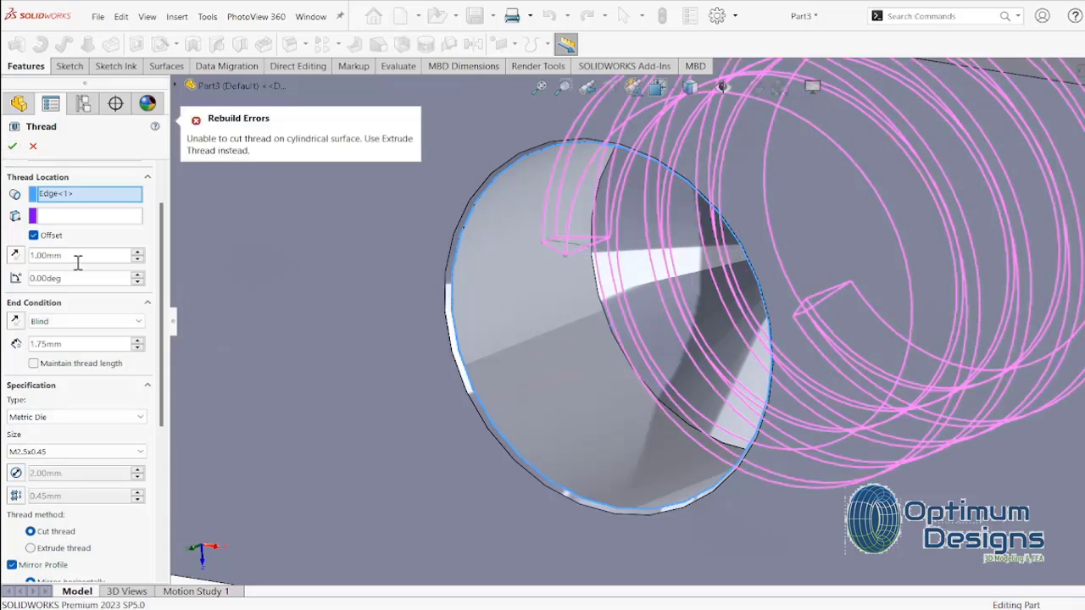
pyautogui.moveTo(339, 327)
pyautogui.mouseDown(button='middle')
pyautogui.moveTo(421, 133)
pyautogui.moveTo(195, 108)
pyautogui.mouseUp(button='middle')
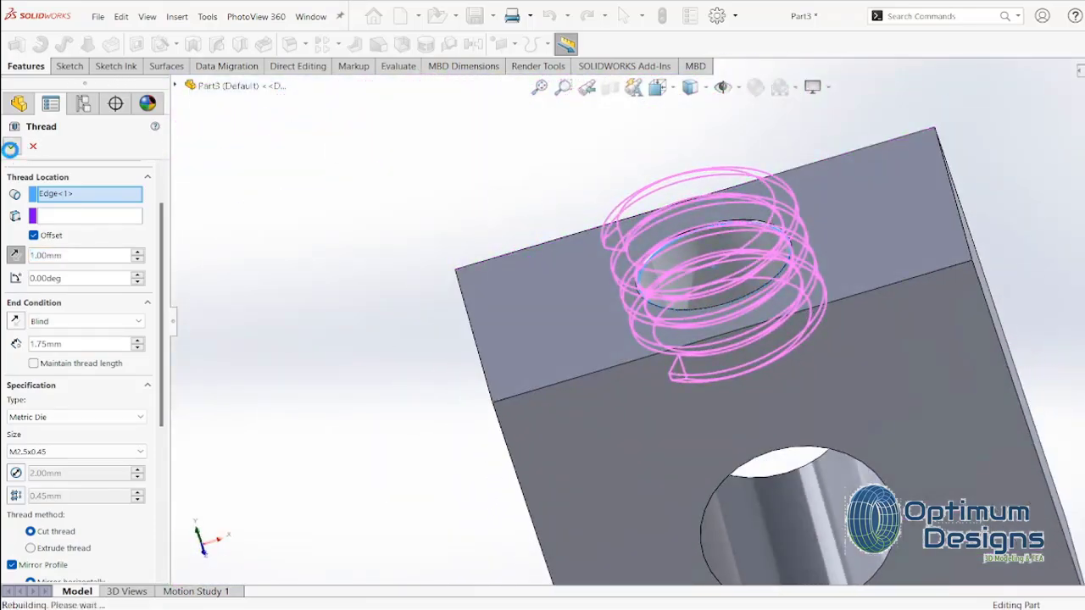
pyautogui.press('space')
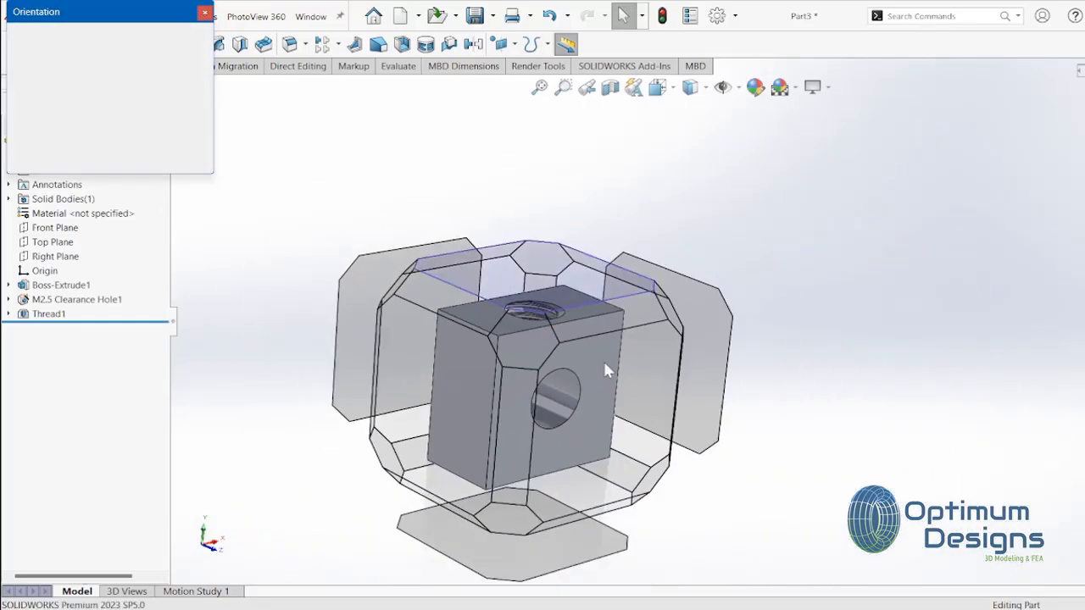
# Inspect the part in Front and Isometric views and a temporary Front Plane section
pyautogui.click(604, 365)
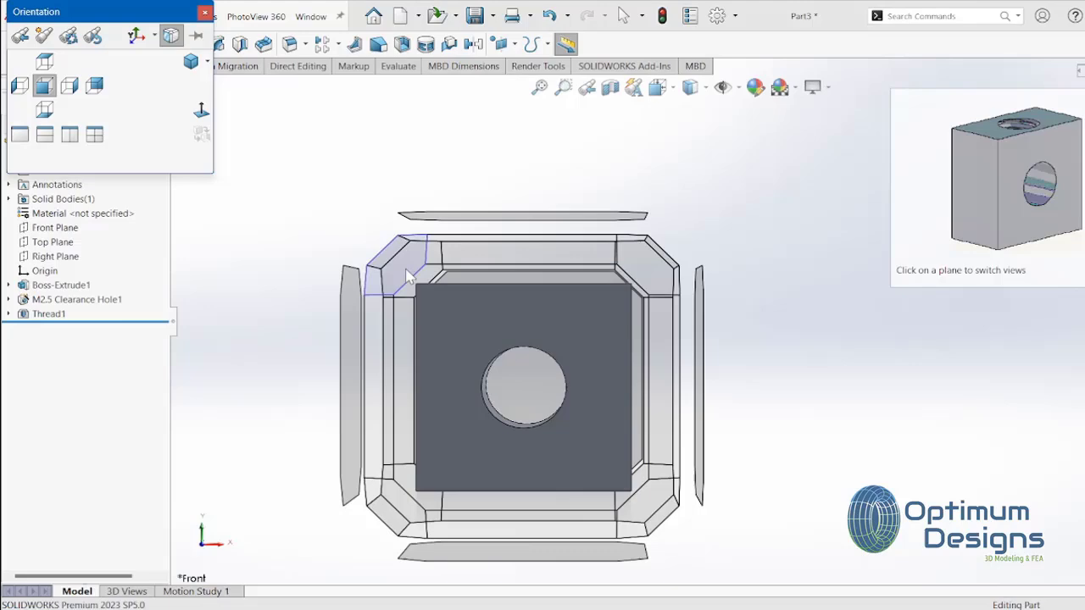
pyautogui.click(405, 274)
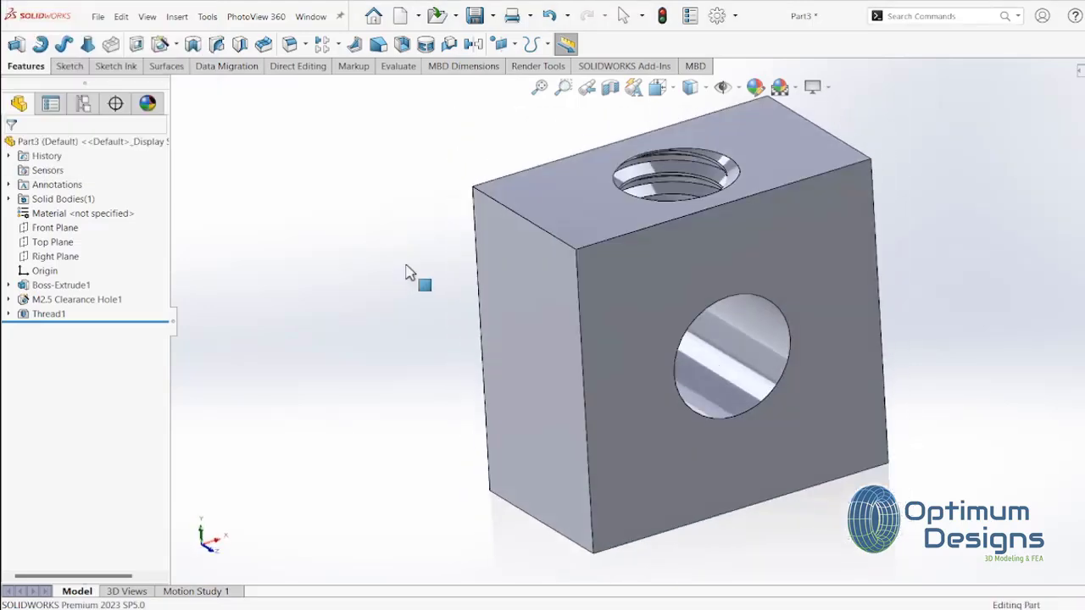
pyautogui.click(610, 89)
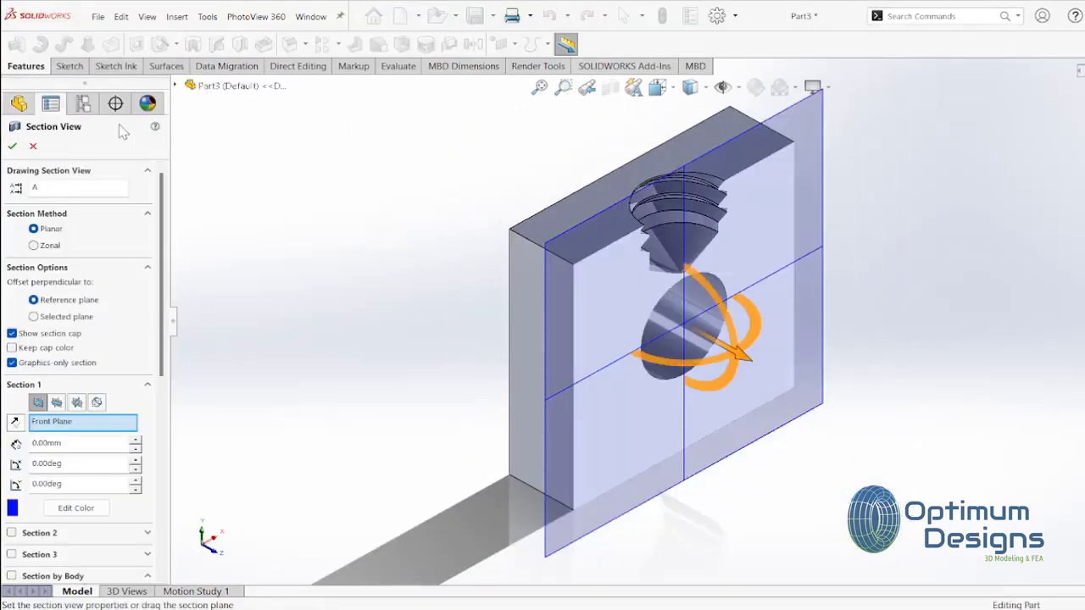
pyautogui.click(15, 147)
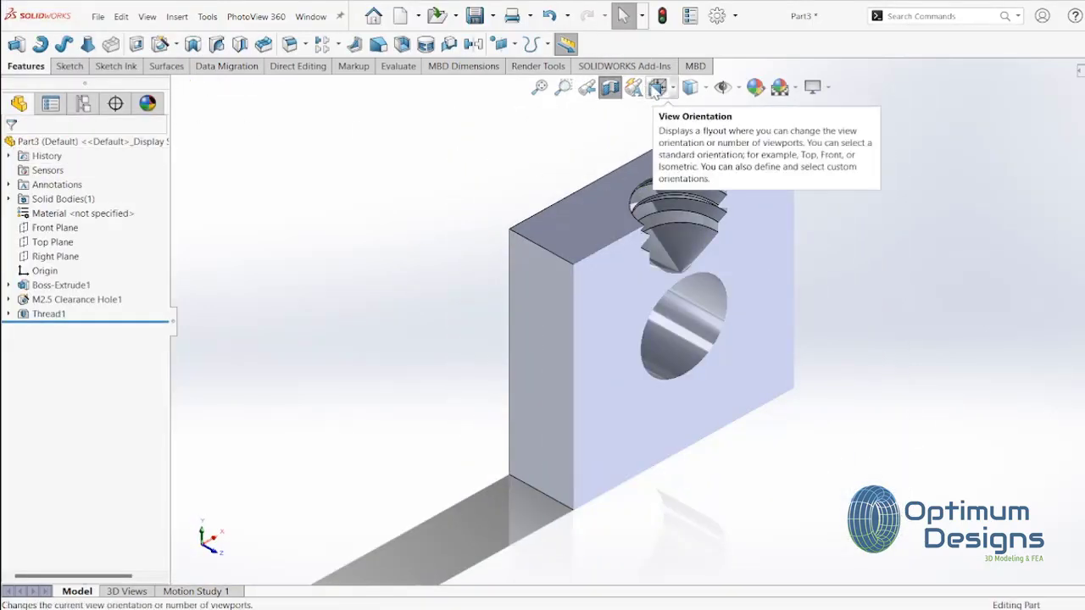
pyautogui.click(610, 89)
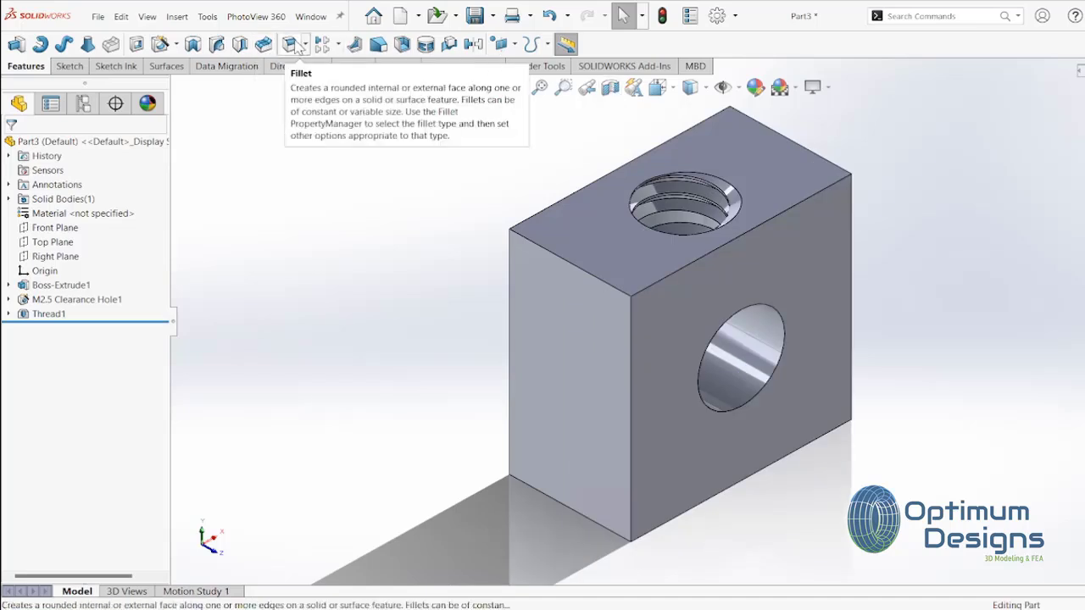
# Fillet three vertical edges of the block with a 0.5 mm radius
pyautogui.click(293, 45)
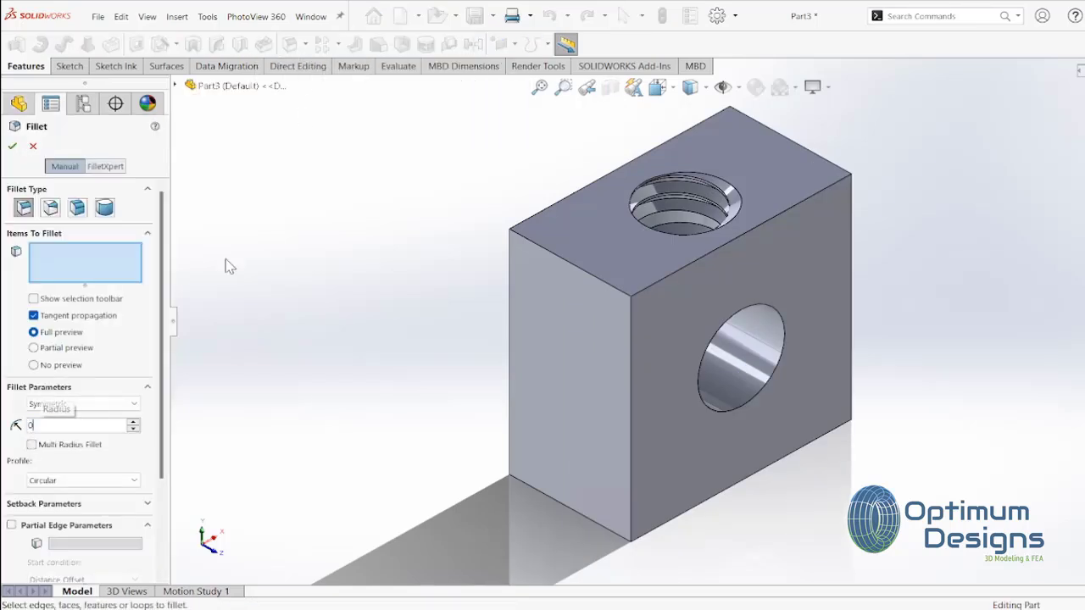
pyautogui.write('0.5')
pyautogui.click(630, 394)
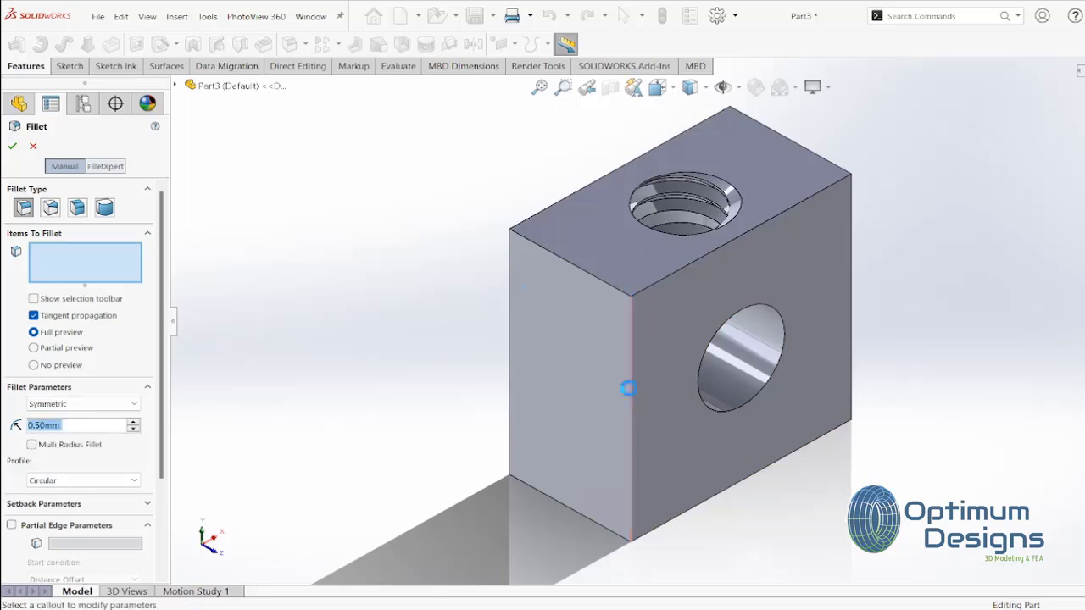
pyautogui.click(855, 271)
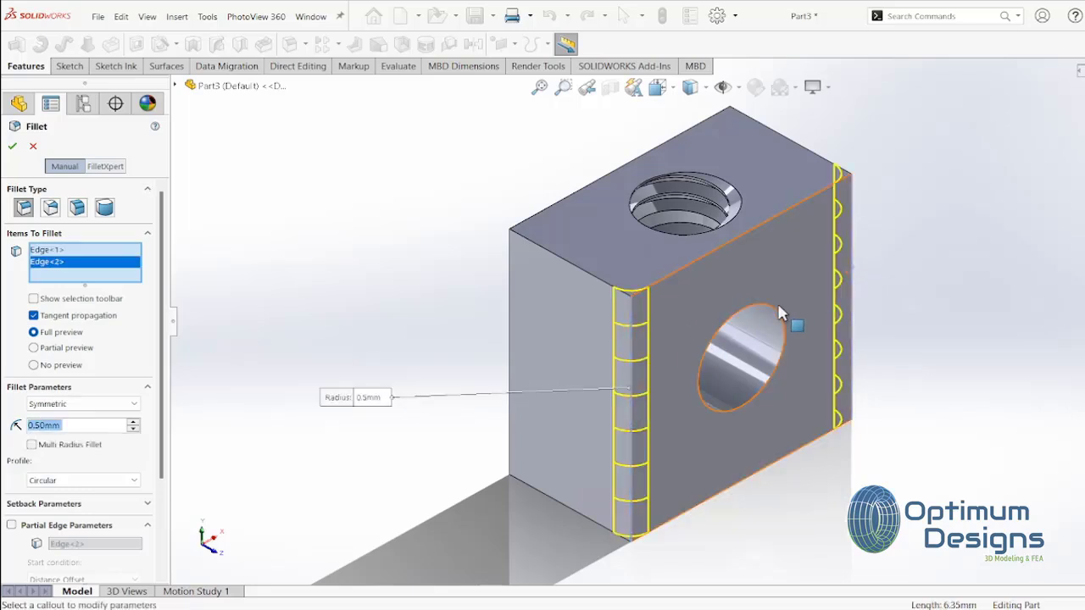
pyautogui.moveTo(794, 317); pyautogui.dragTo(514, 297, button='middle')
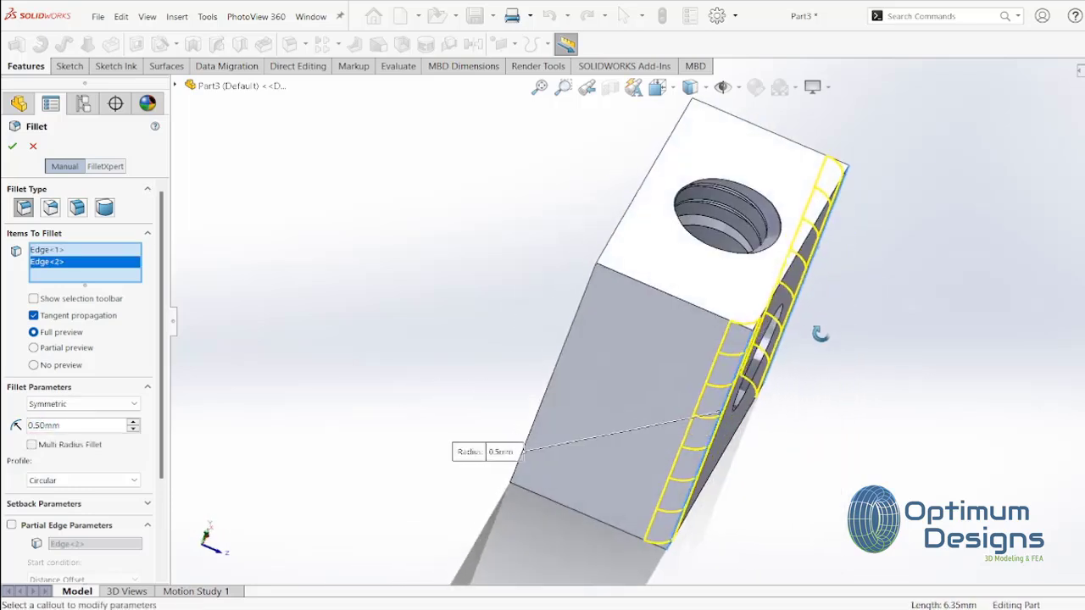
pyautogui.click(579, 299)
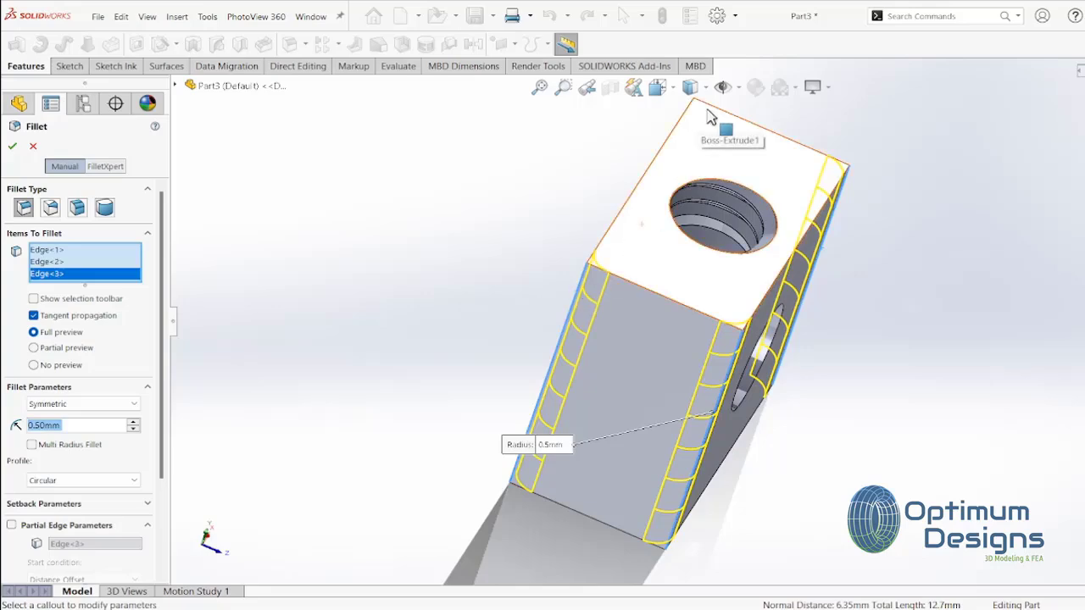
pyautogui.moveTo(693, 125)
pyautogui.mouseDown(button='middle')
pyautogui.moveTo(634, 115)
pyautogui.moveTo(631, 90)
pyautogui.mouseUp(button='middle')
pyautogui.press('Return')
pyautogui.moveTo(653, 237)
pyautogui.mouseDown(button='middle')
pyautogui.moveTo(624, 212)
pyautogui.moveTo(514, 32)
pyautogui.moveTo(383, 51)
pyautogui.mouseUp(button='middle')
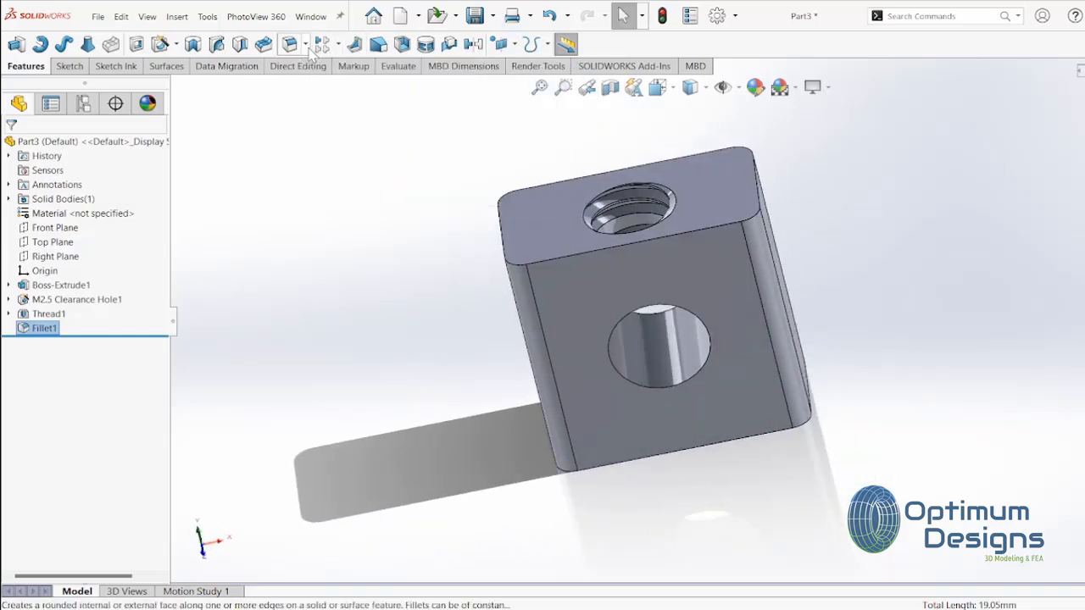
pyautogui.click(338, 44)
# Chamfer the front and far rims of the clearance hole at 0.125 mm by 45°
pyautogui.click(316, 80)
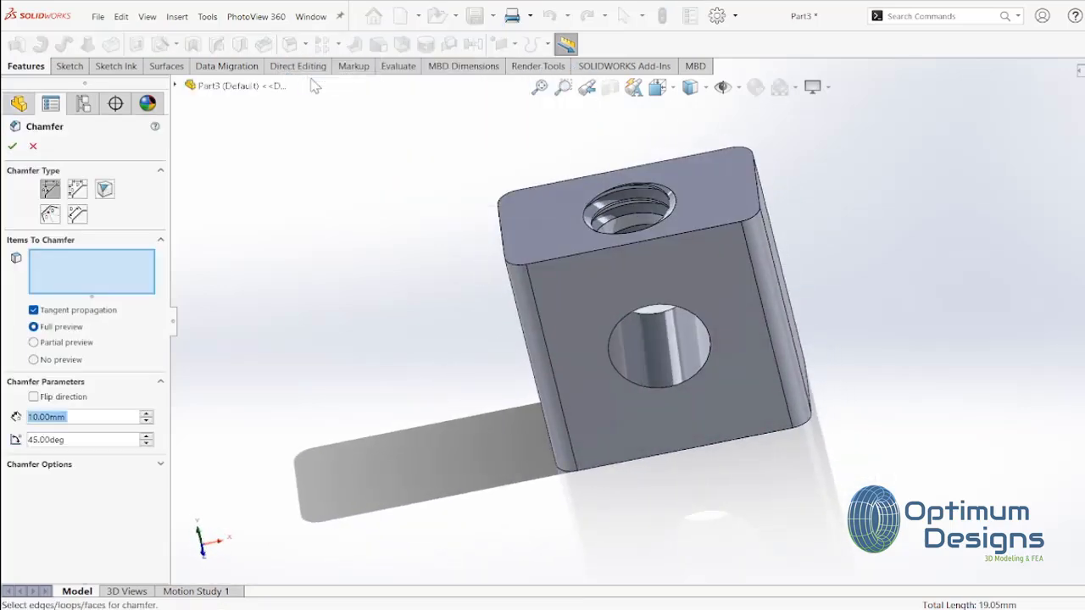
pyautogui.write('0.25')
pyautogui.press('Return')
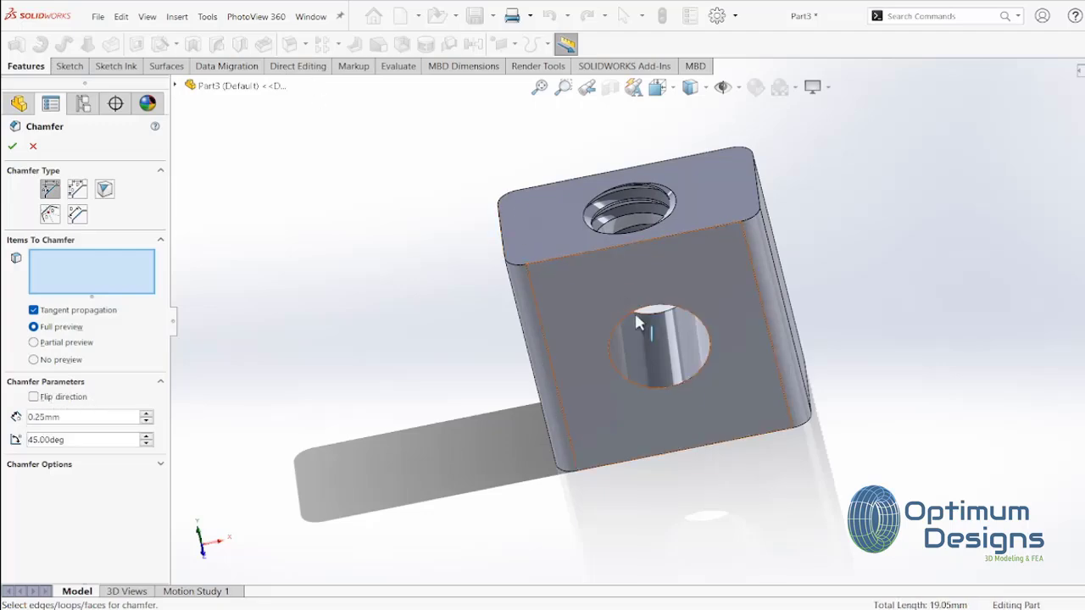
pyautogui.click(683, 388)
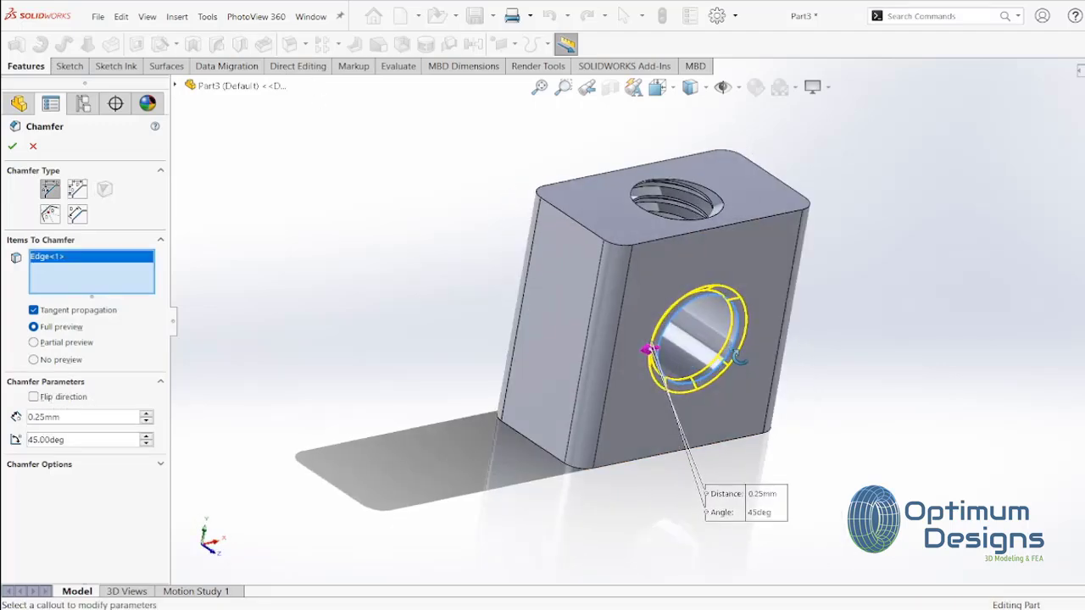
pyautogui.moveTo(644, 339); pyautogui.dragTo(594, 287, button='middle')
pyautogui.click(585, 264)
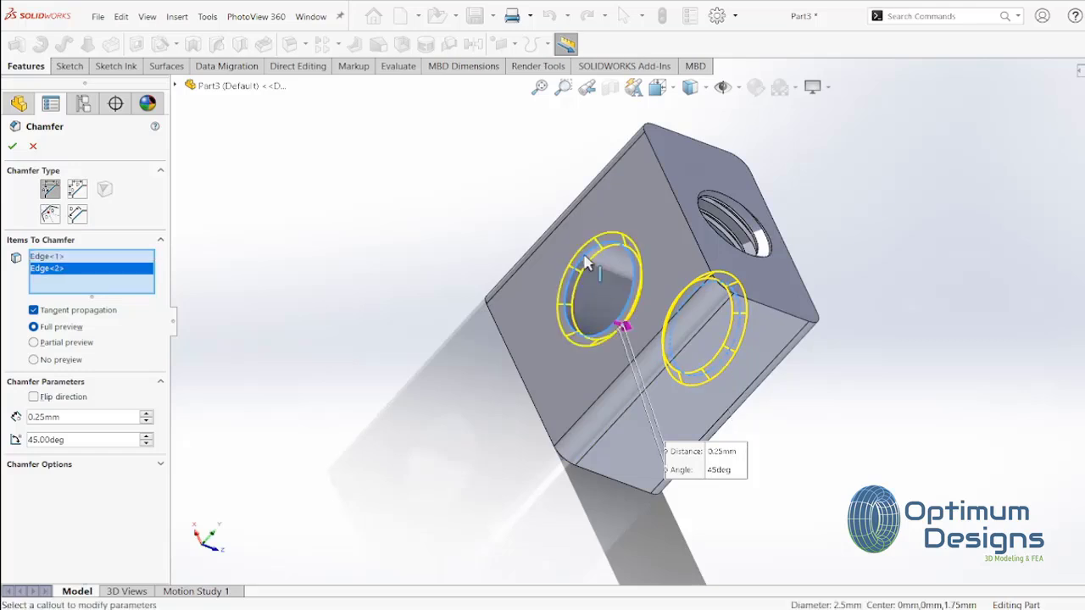
pyautogui.scroll(-5, 593, 261)
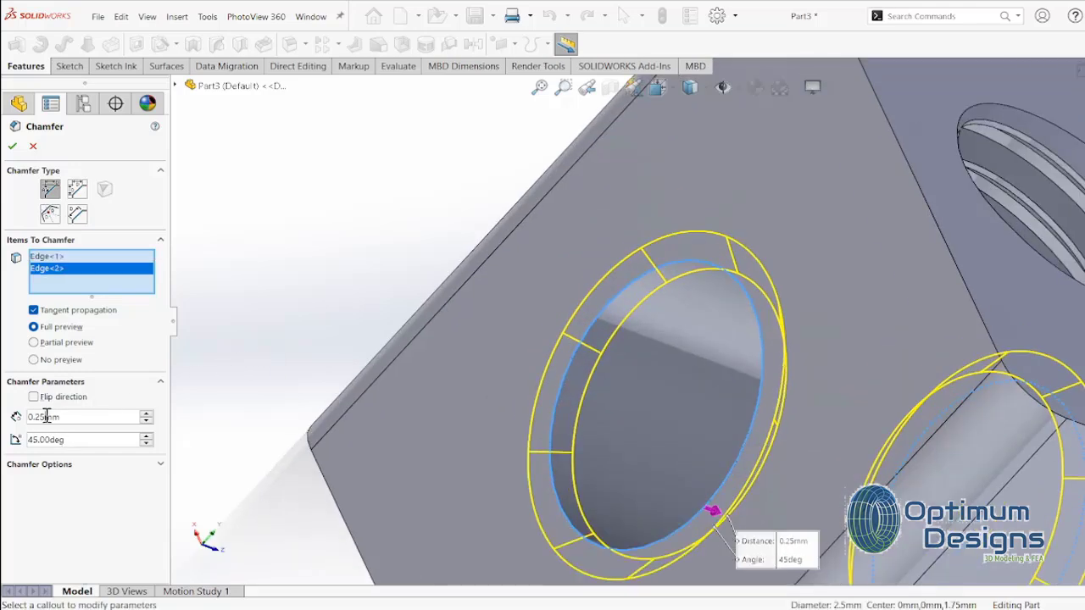
pyautogui.write('0.125')
pyautogui.press('Tab')
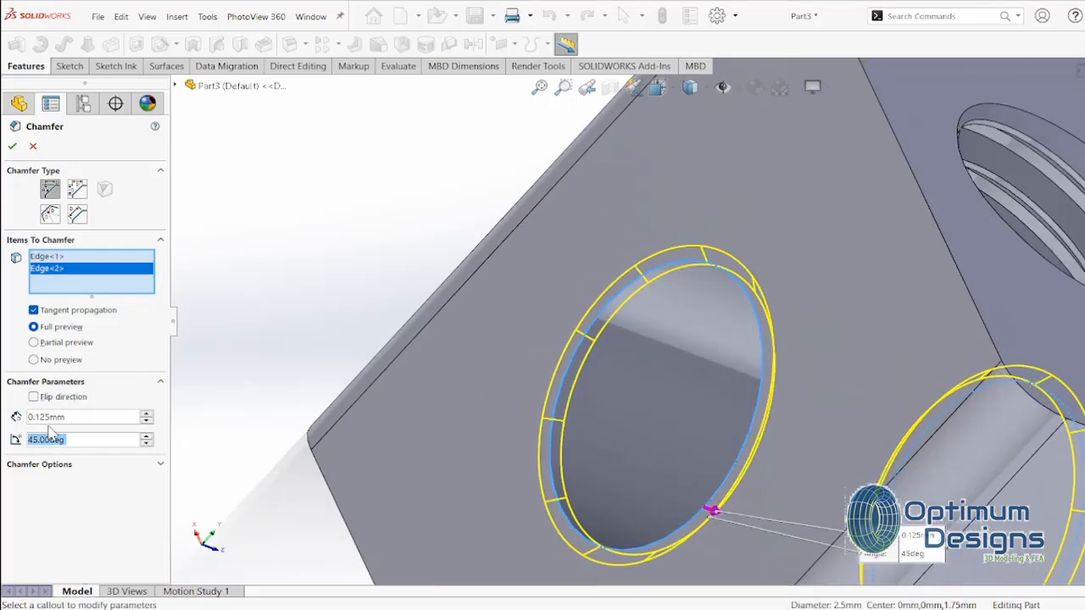
pyautogui.click(12, 146)
# Orbit around the chamfered block, then switch to the isometric view
pyautogui.scroll(5, 668, 370)
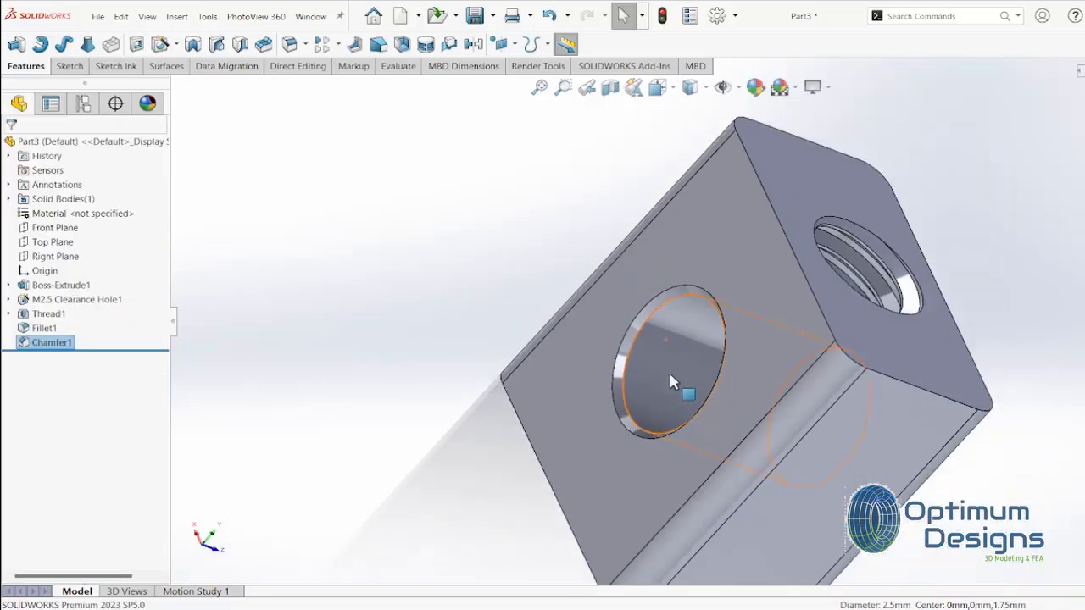
pyautogui.moveTo(668, 370)
pyautogui.mouseDown(button='middle')
pyautogui.moveTo(612, 258)
pyautogui.moveTo(500, 218)
pyautogui.mouseUp(button='middle')
pyautogui.press('space')
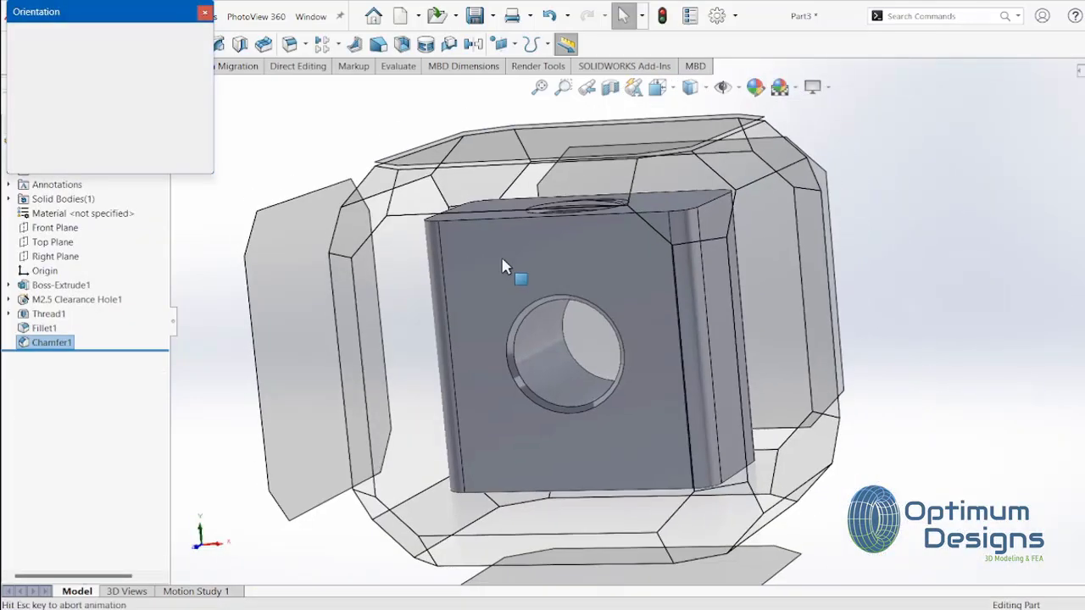
pyautogui.click(574, 310)
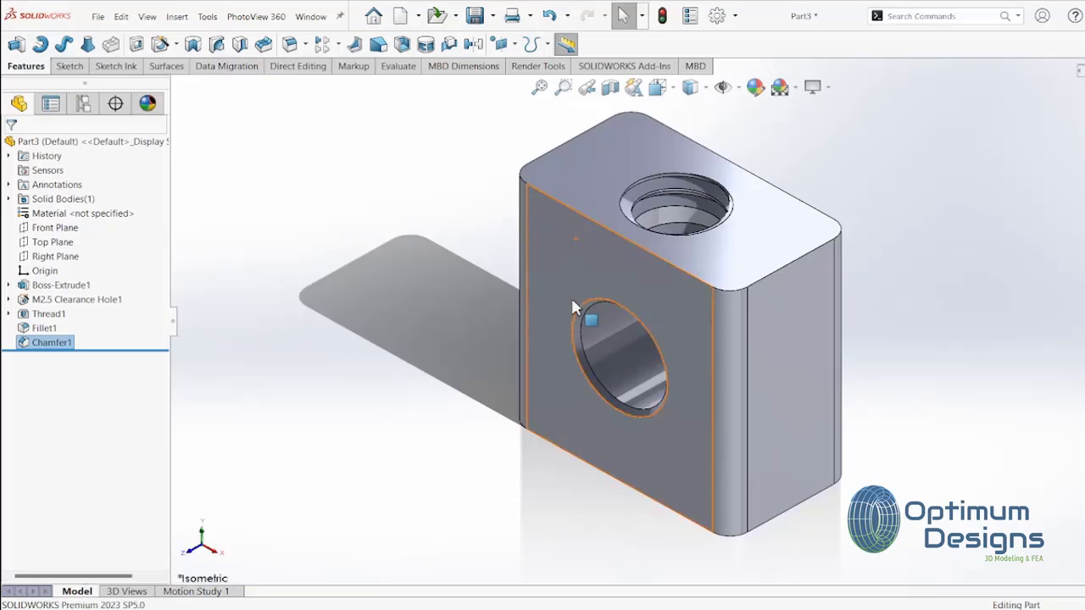
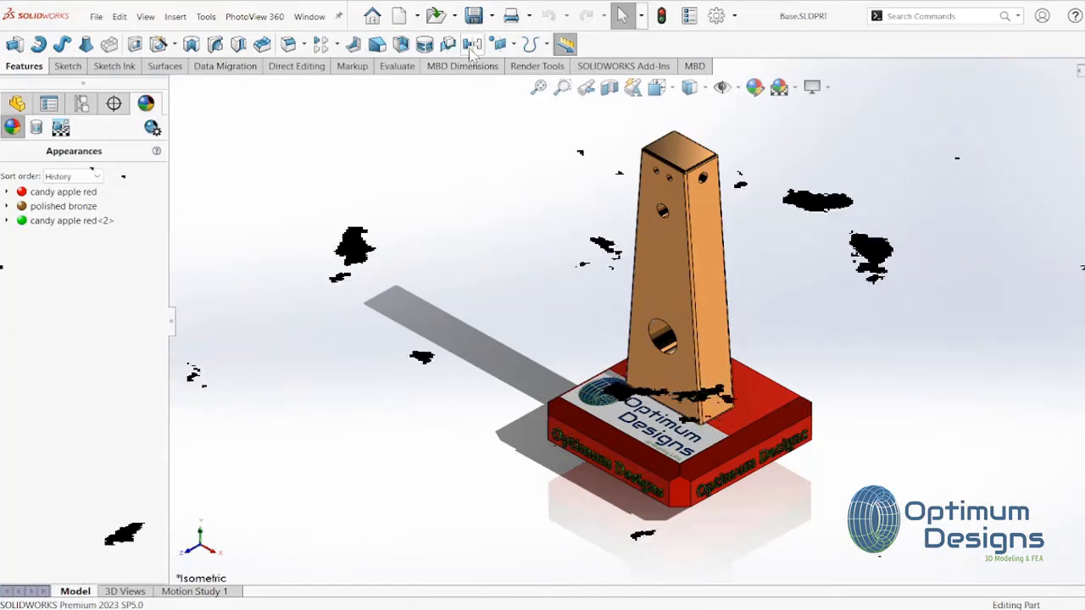
# Make a new assembly from the Base part, show origins, and place Base on the assembly origin
pyautogui.click(419, 16)
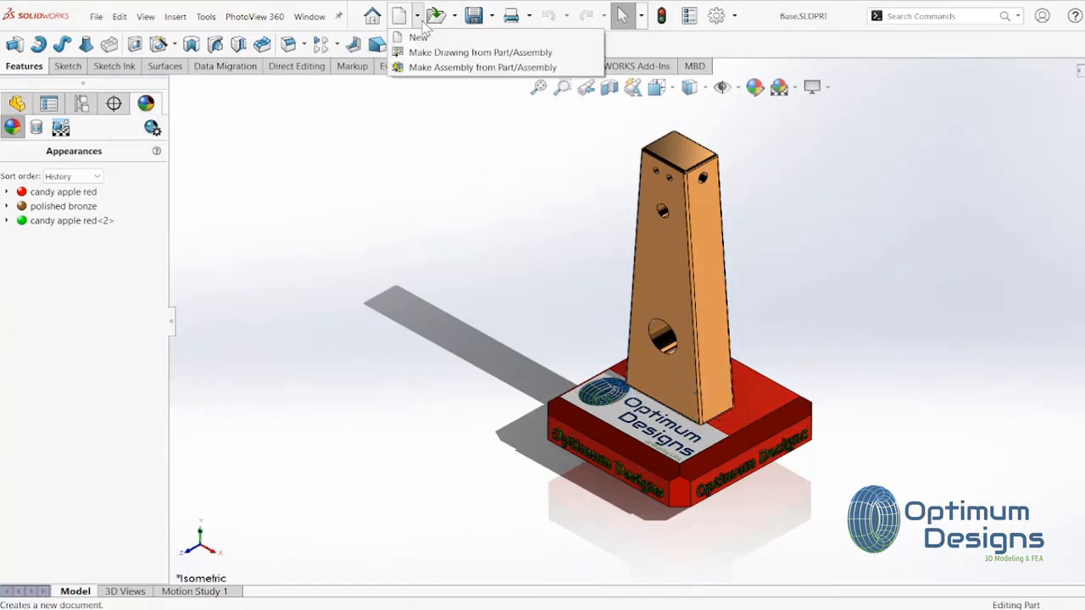
pyautogui.click(428, 73)
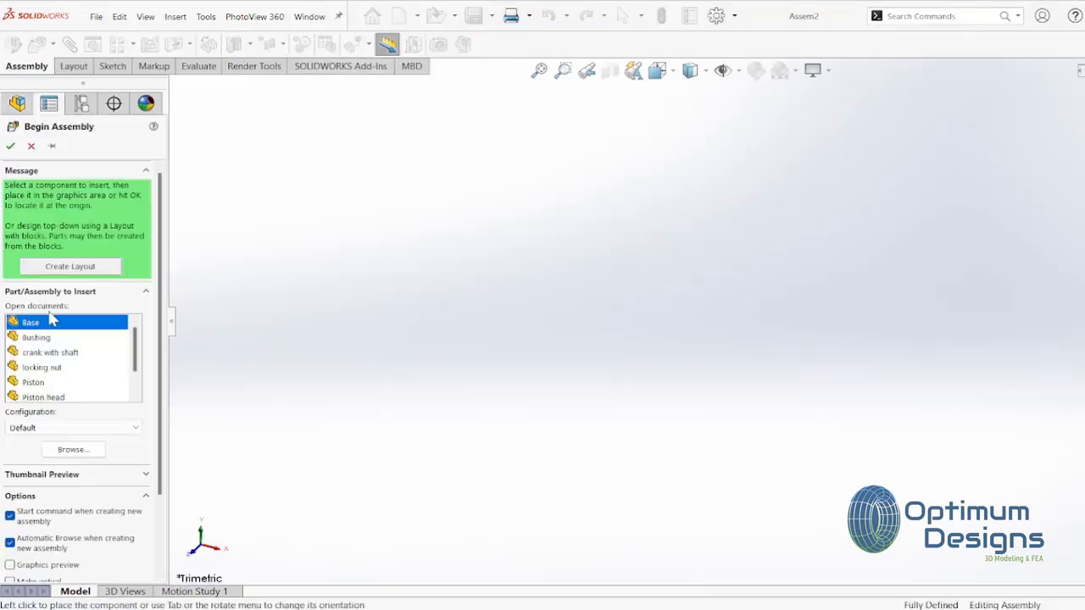
pyautogui.click(722, 70)
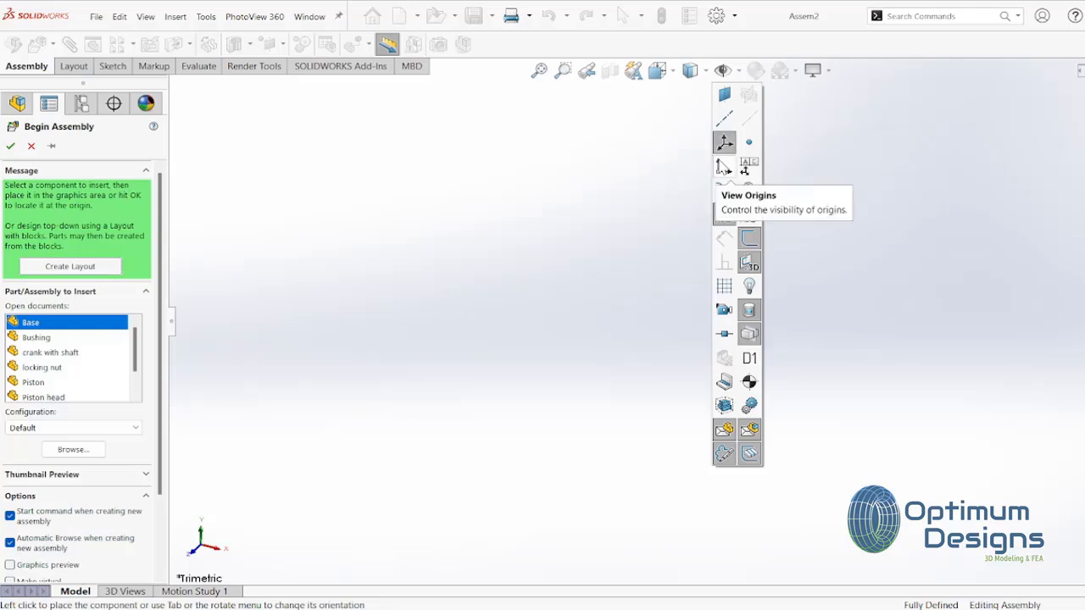
pyautogui.click(724, 146)
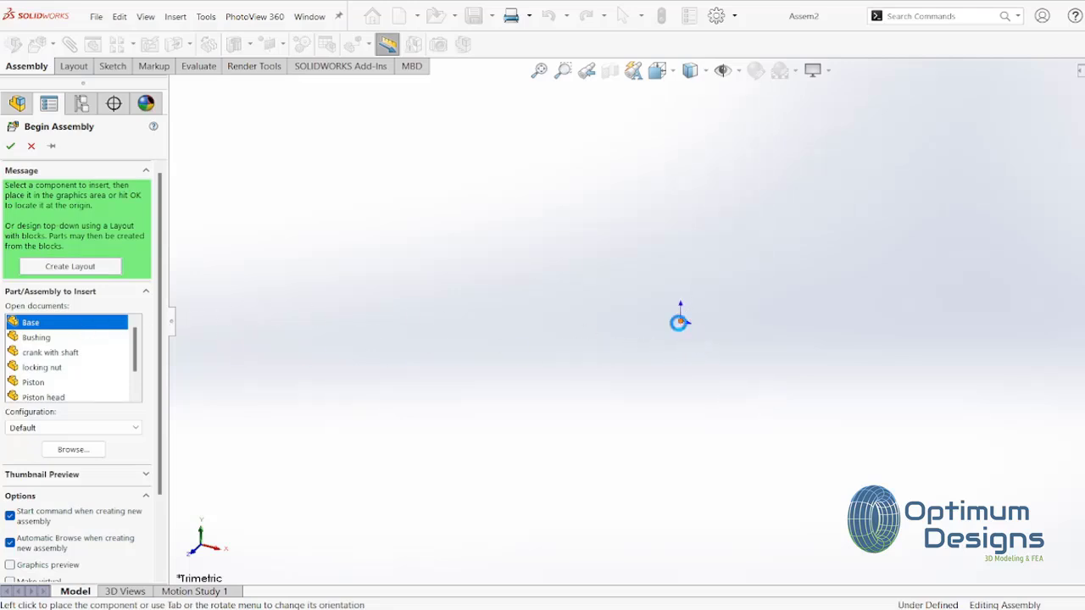
pyautogui.click(10, 146)
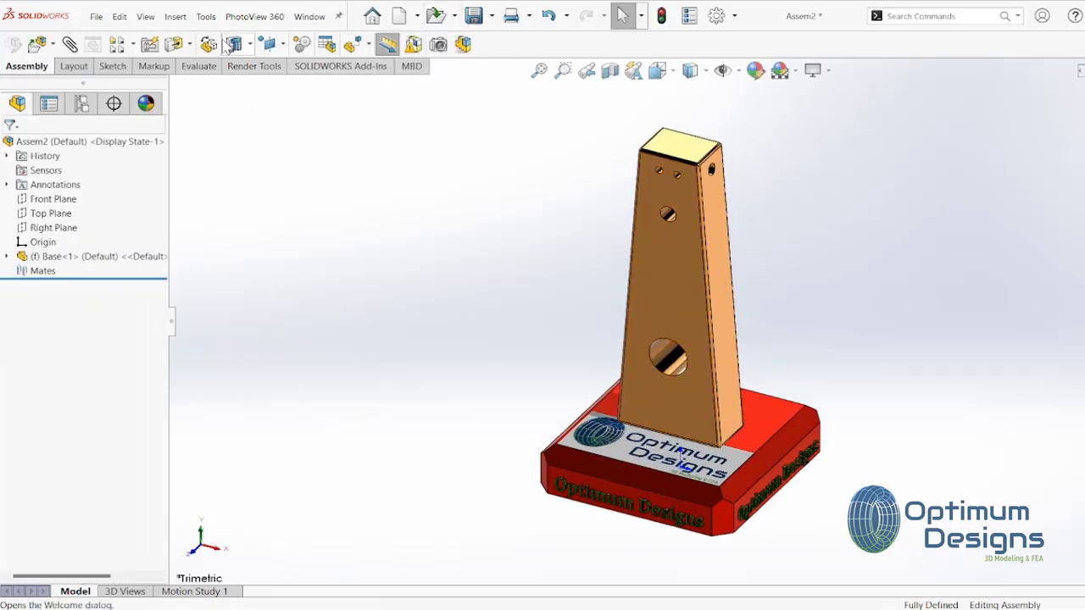
# Insert the Bushing and mate it concentric with the large hole in the Base upright
pyautogui.click(48, 51)
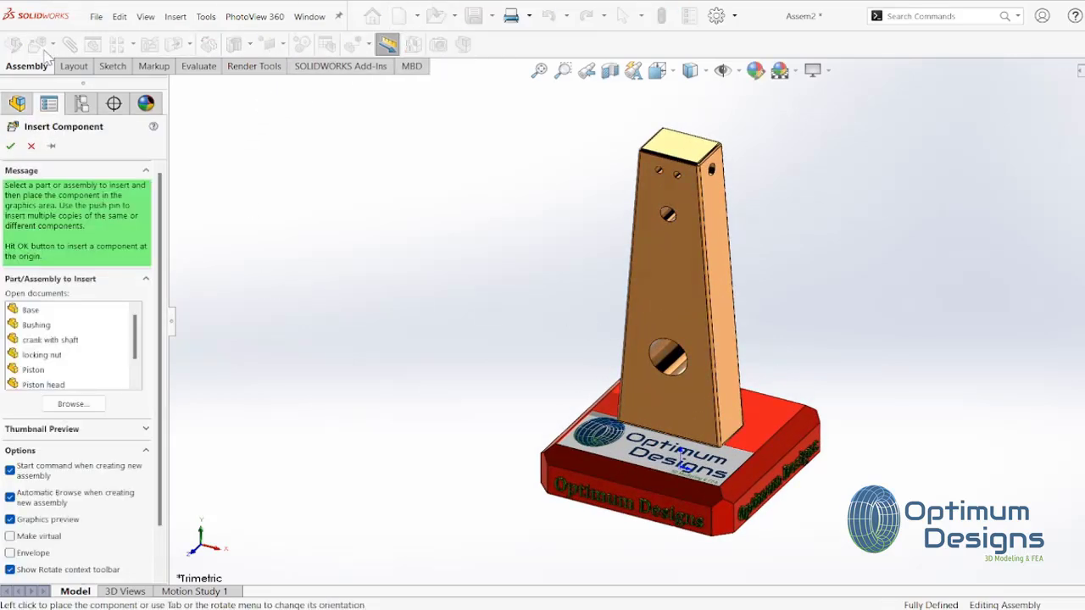
pyautogui.click(35, 327)
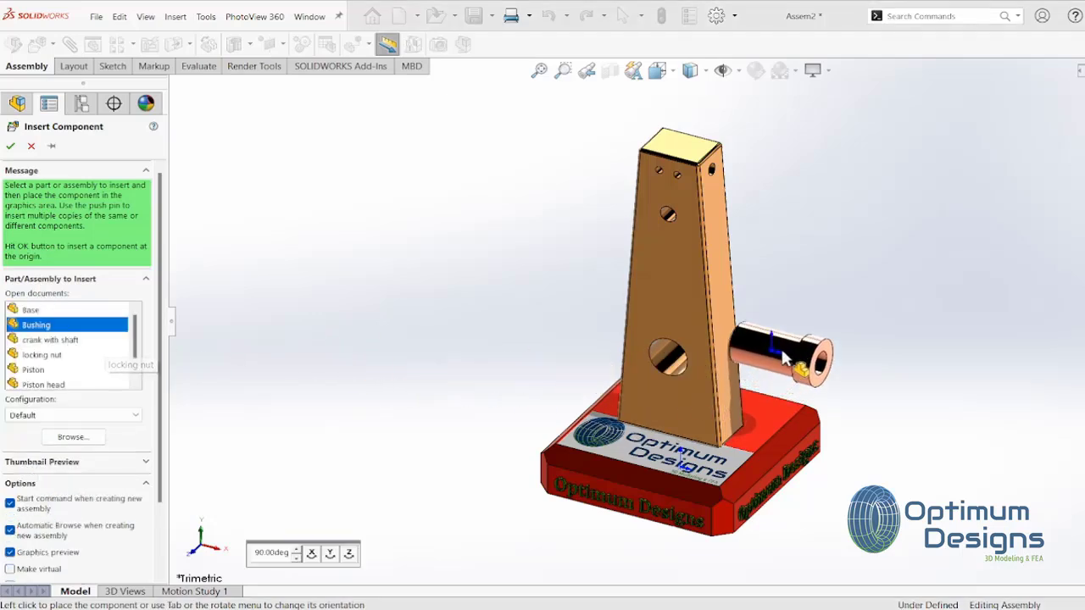
pyautogui.click(807, 336)
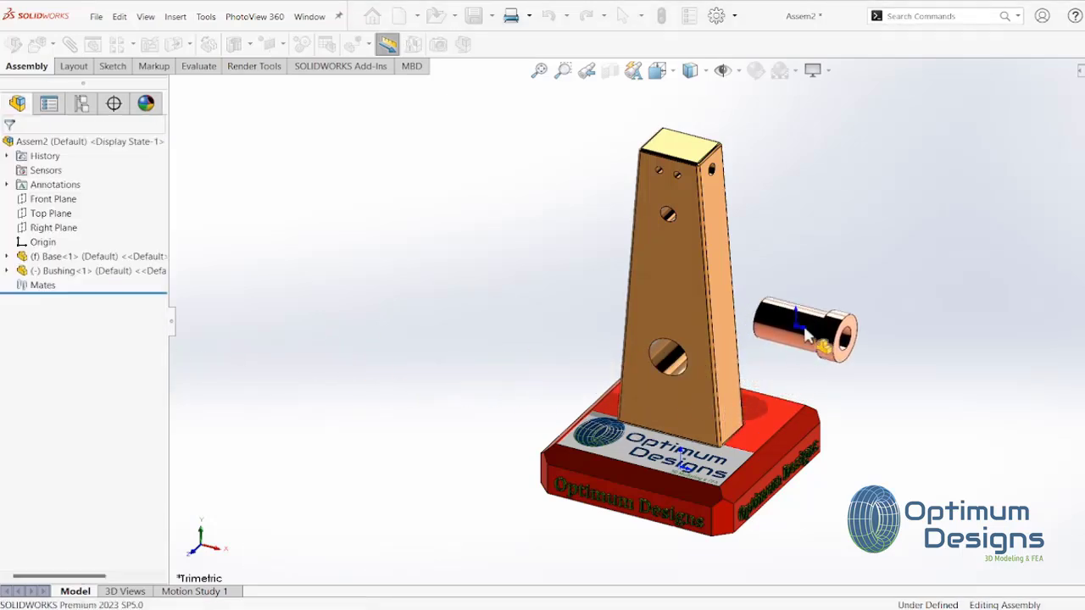
pyautogui.click(807, 337)
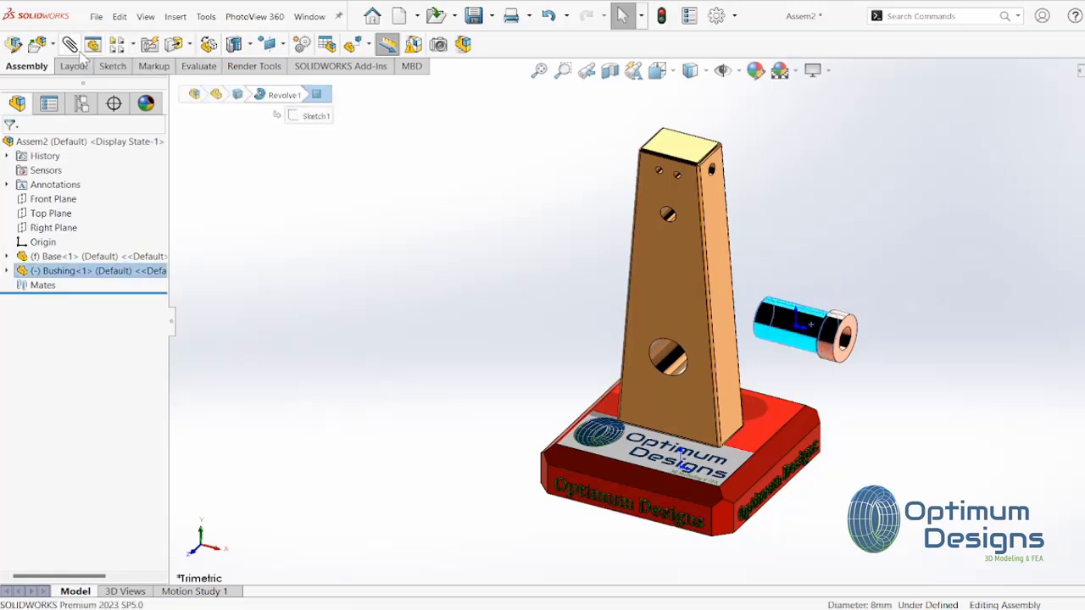
pyautogui.click(672, 366)
pyautogui.press('Return')
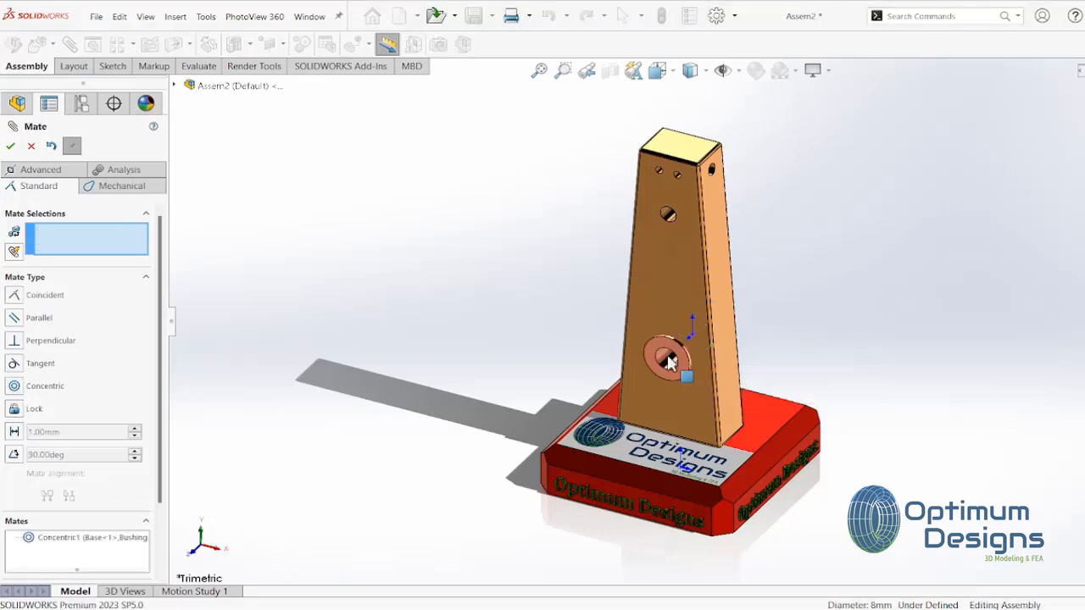
# Mate the Bushing flange coincident with the upright's face
pyautogui.moveTo(670, 363); pyautogui.dragTo(655, 373, button='middle')
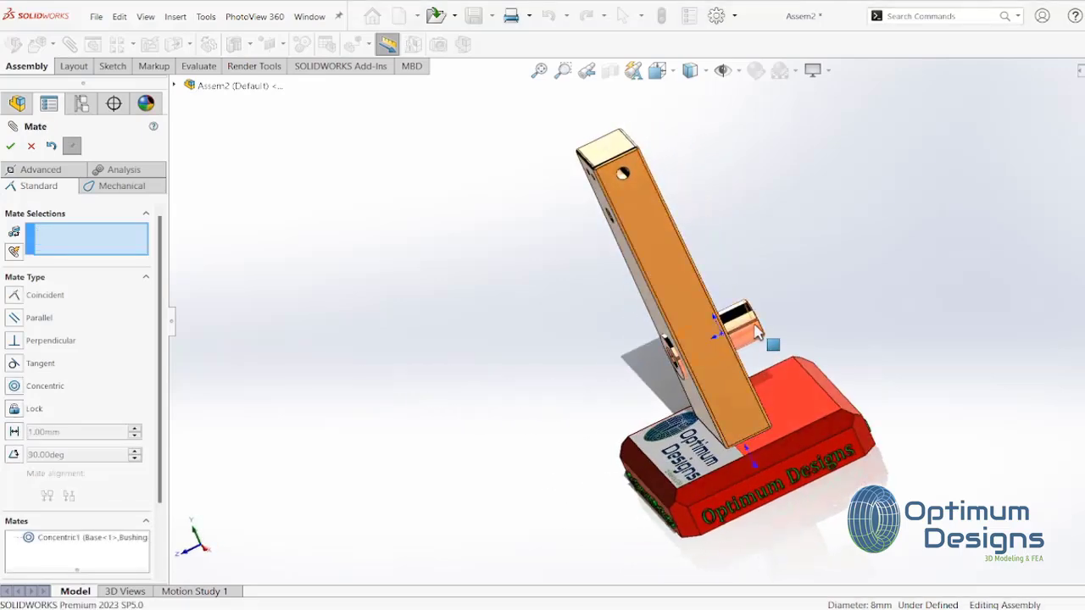
pyautogui.moveTo(746, 324); pyautogui.dragTo(650, 364)
pyautogui.moveTo(650, 364); pyautogui.dragTo(642, 369, button='middle')
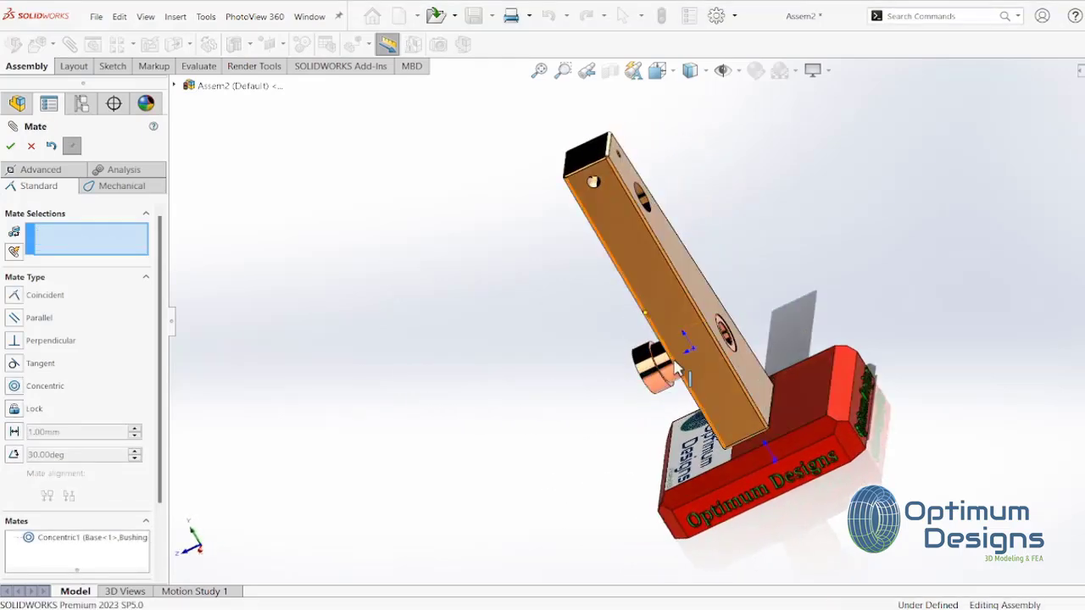
pyautogui.scroll(-5, 653, 356)
pyautogui.scroll(-4, 606, 310)
pyautogui.click(593, 307)
pyautogui.click(585, 298)
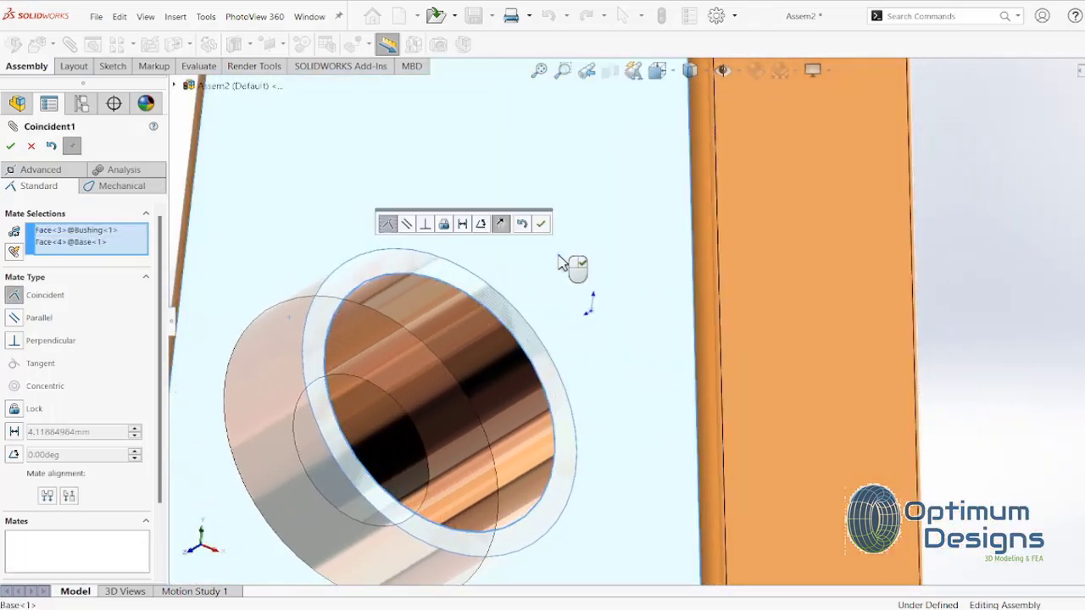
pyautogui.press('Return')
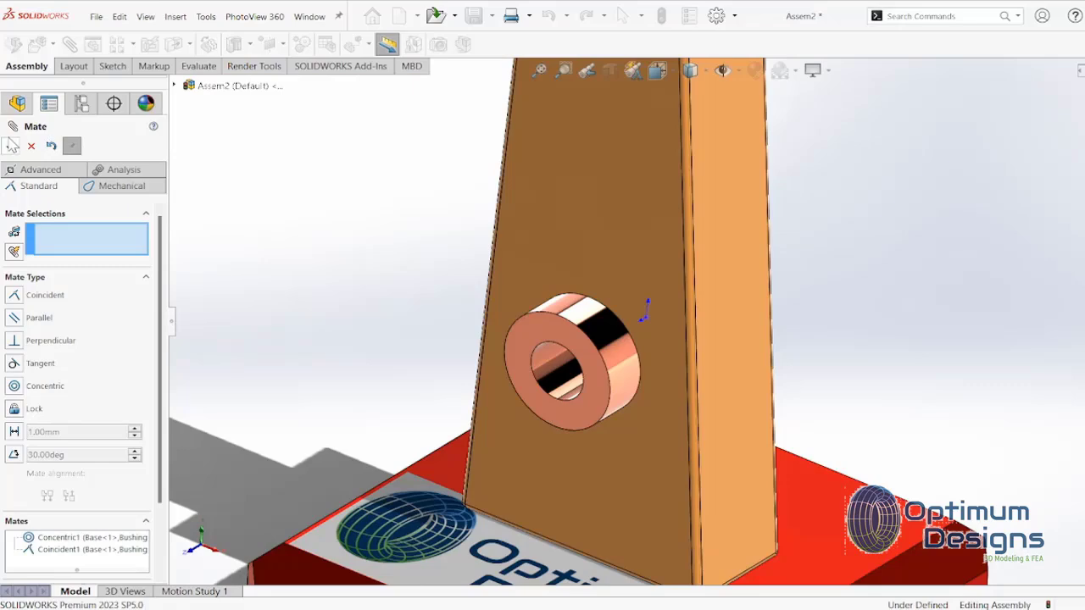
pyautogui.click(10, 145)
# Insert the crank with shaft and mate the shaft concentric with the Bushing bore
pyautogui.click(34, 44)
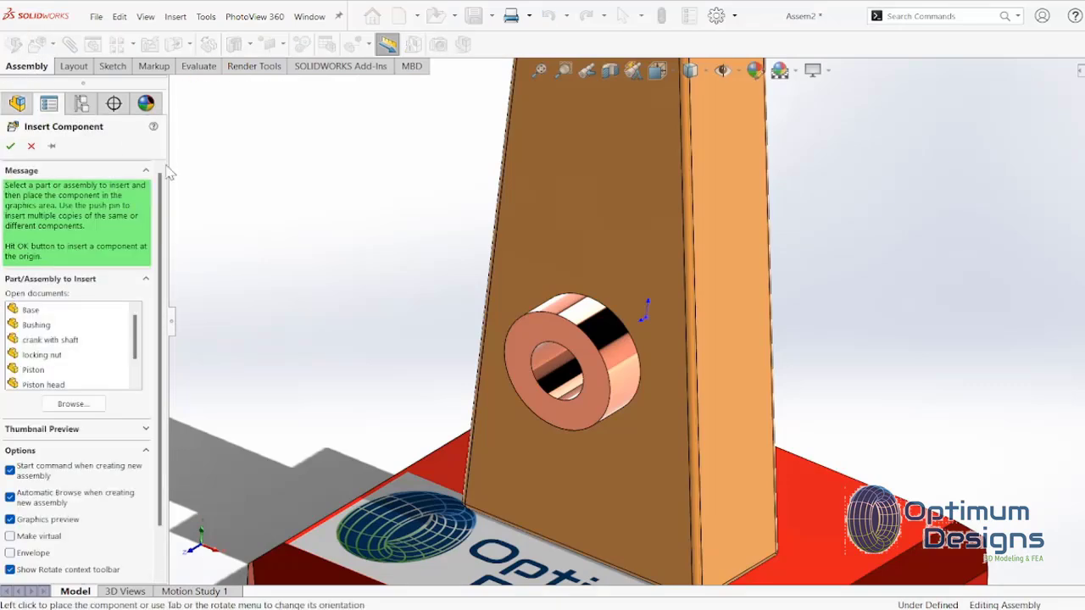
pyautogui.click(38, 340)
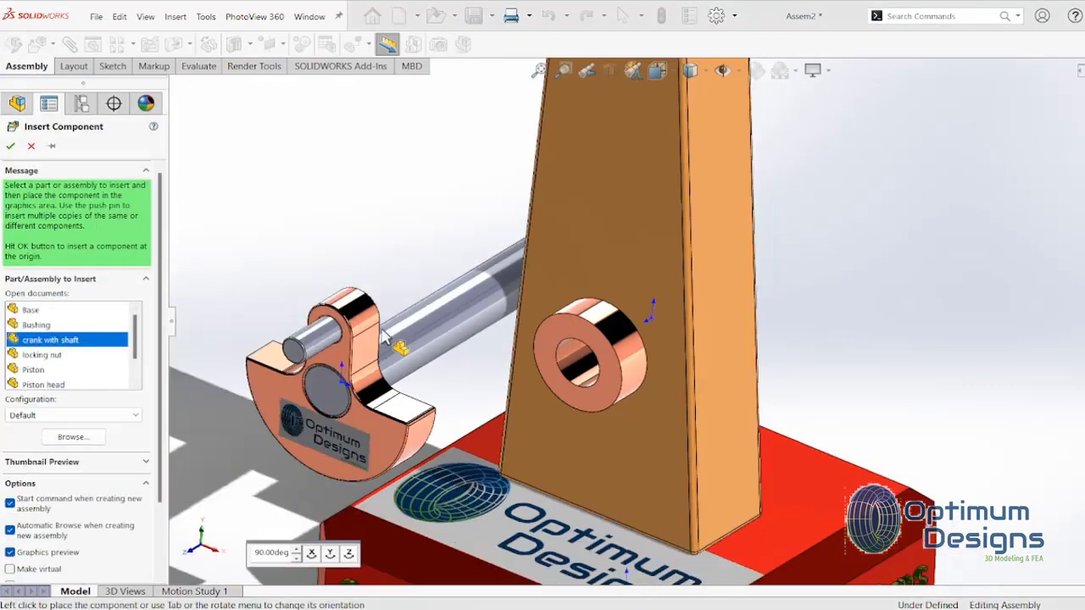
pyautogui.click(410, 310)
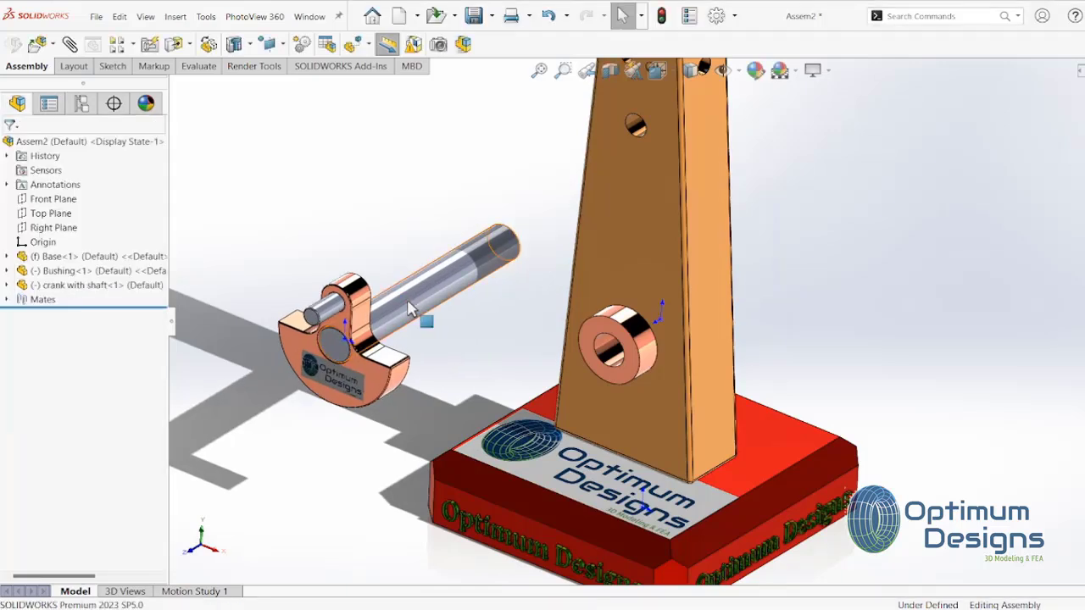
pyautogui.click(416, 309)
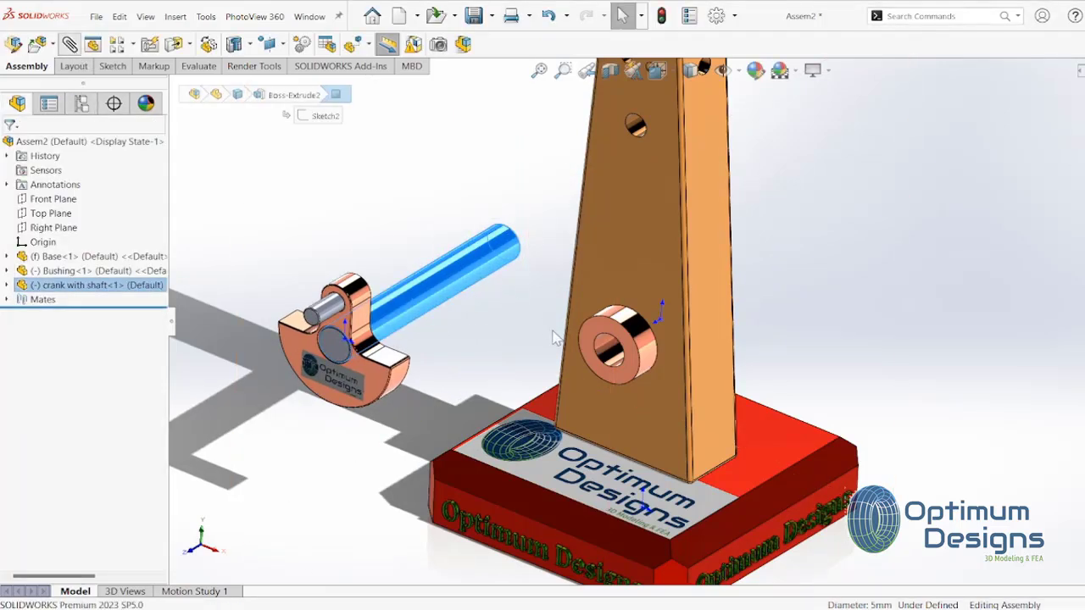
pyautogui.click(605, 356)
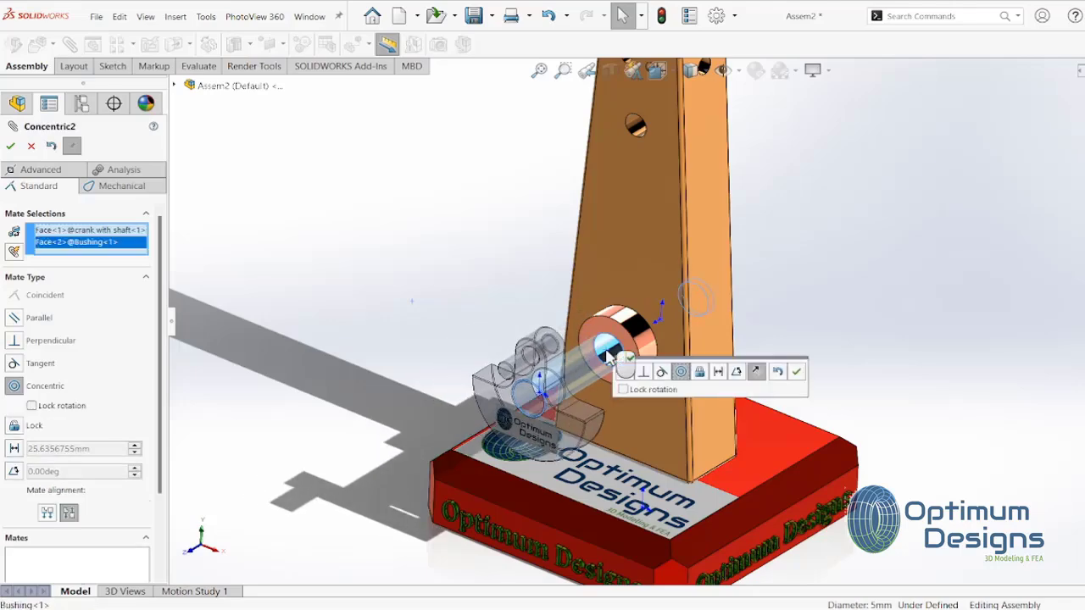
pyautogui.press('Return')
# Add a 0.25 mm distance mate between the Bushing end face and the crank face
pyautogui.click(631, 347)
pyautogui.moveTo(593, 363); pyautogui.dragTo(576, 356, button='middle')
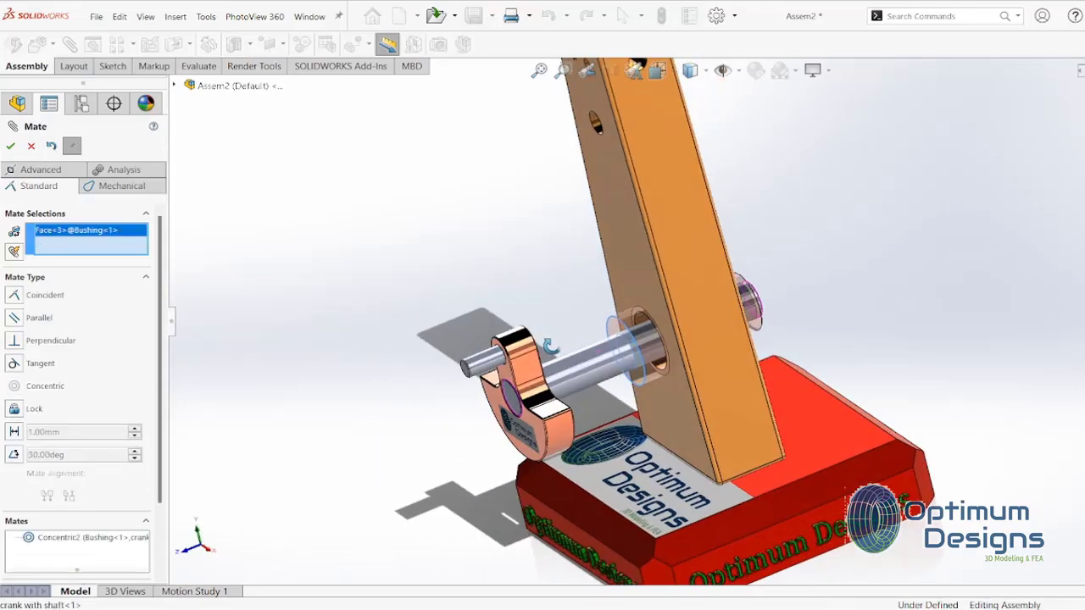
pyautogui.scroll(-3, 577, 358)
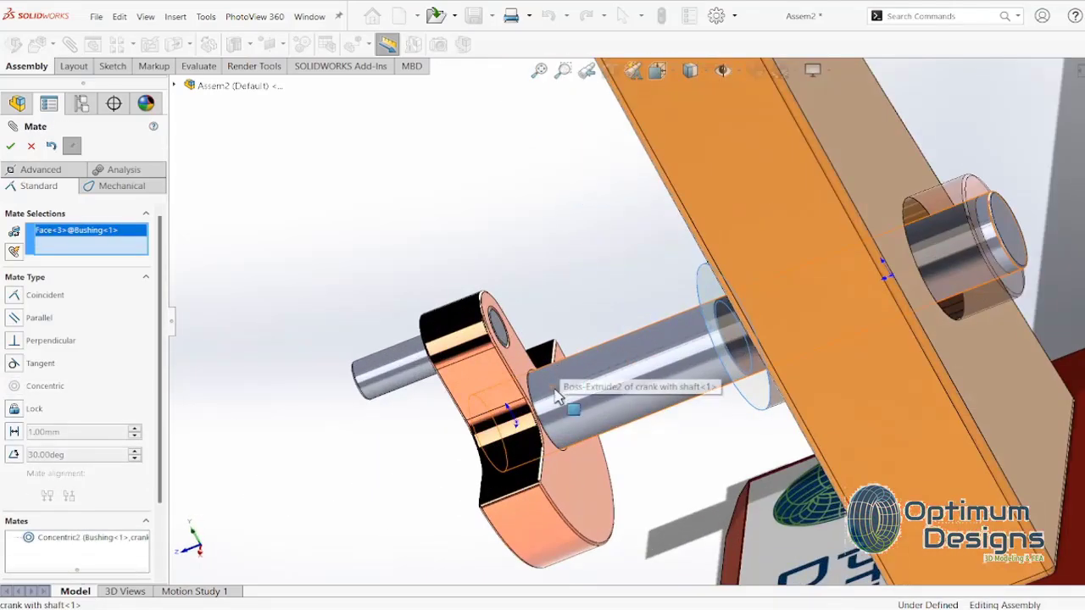
pyautogui.click(586, 495)
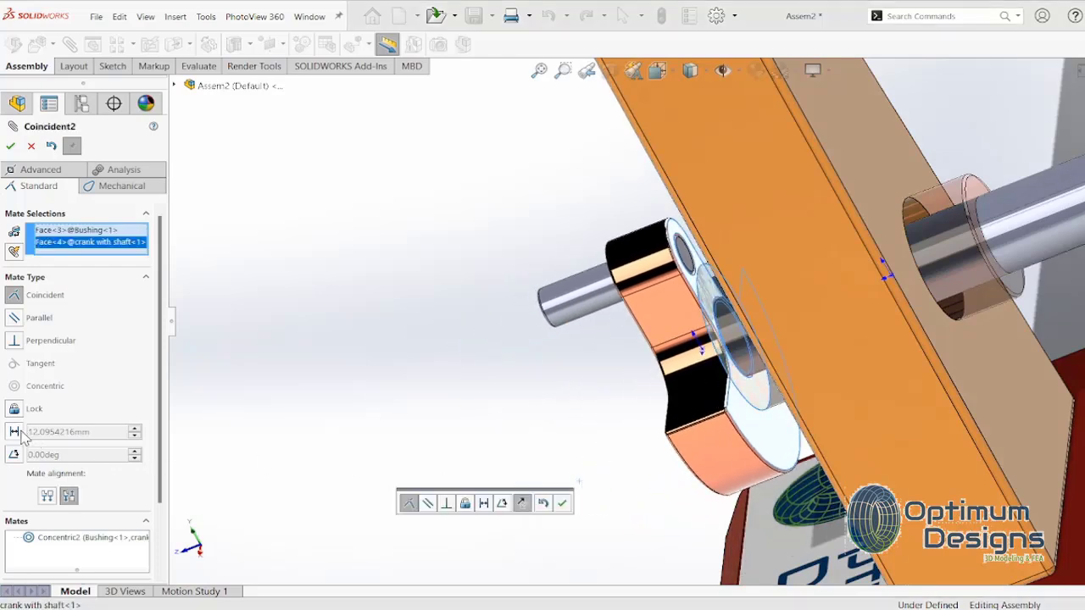
pyautogui.click(19, 432)
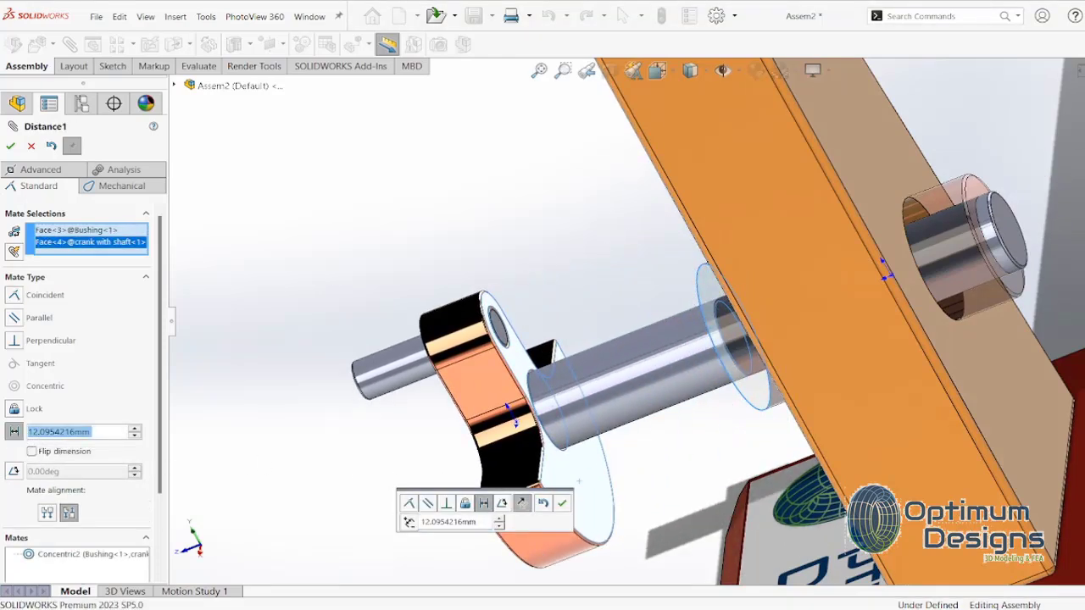
pyautogui.write('0.25')
pyautogui.press('Return')
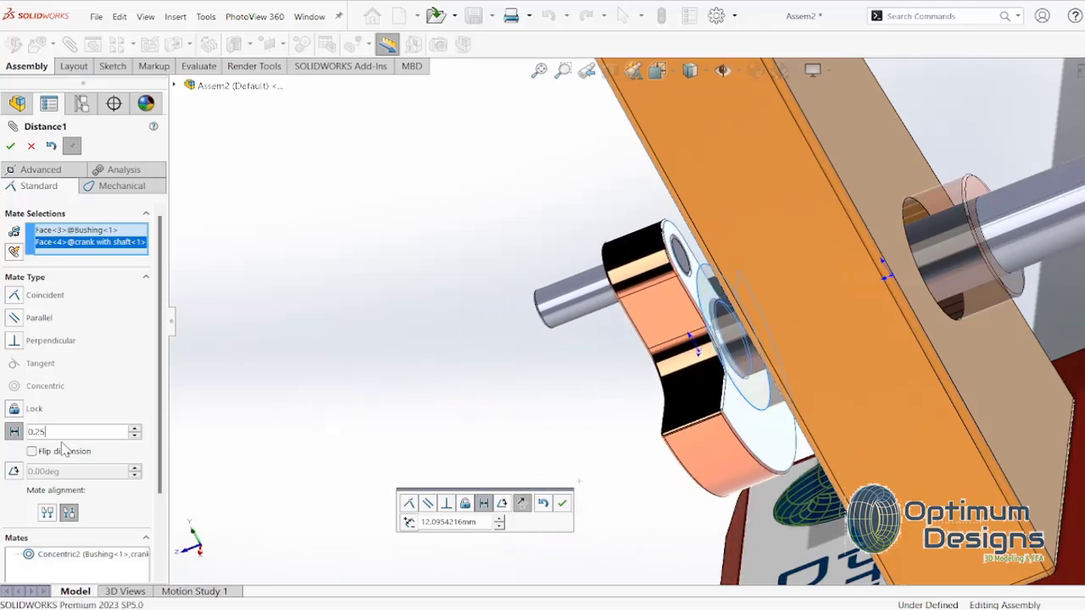
pyautogui.click(10, 146)
pyautogui.moveTo(461, 318); pyautogui.dragTo(507, 291, button='middle')
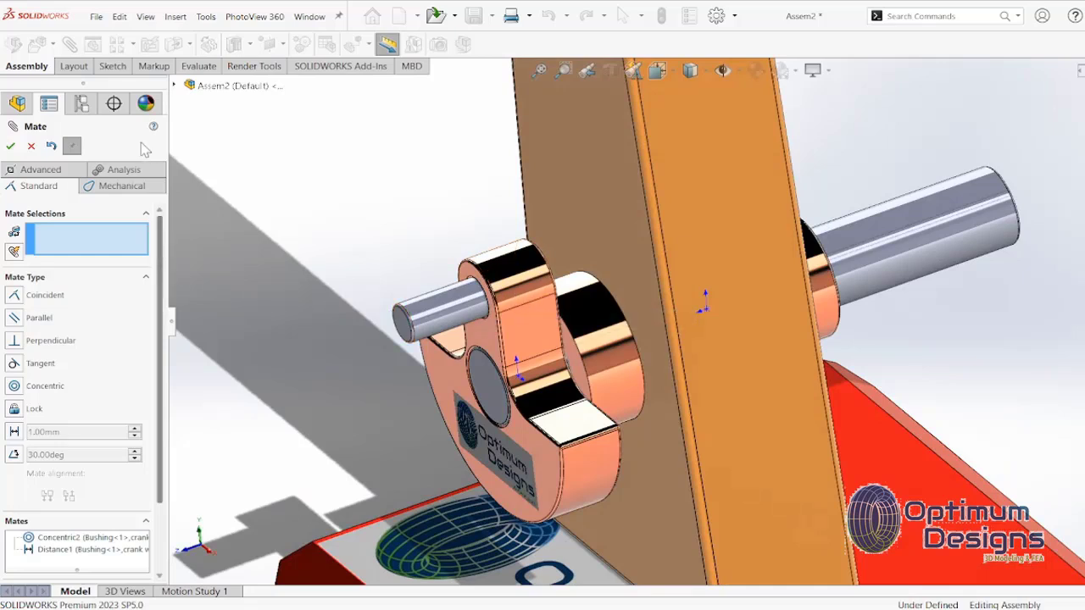
pyautogui.click(11, 146)
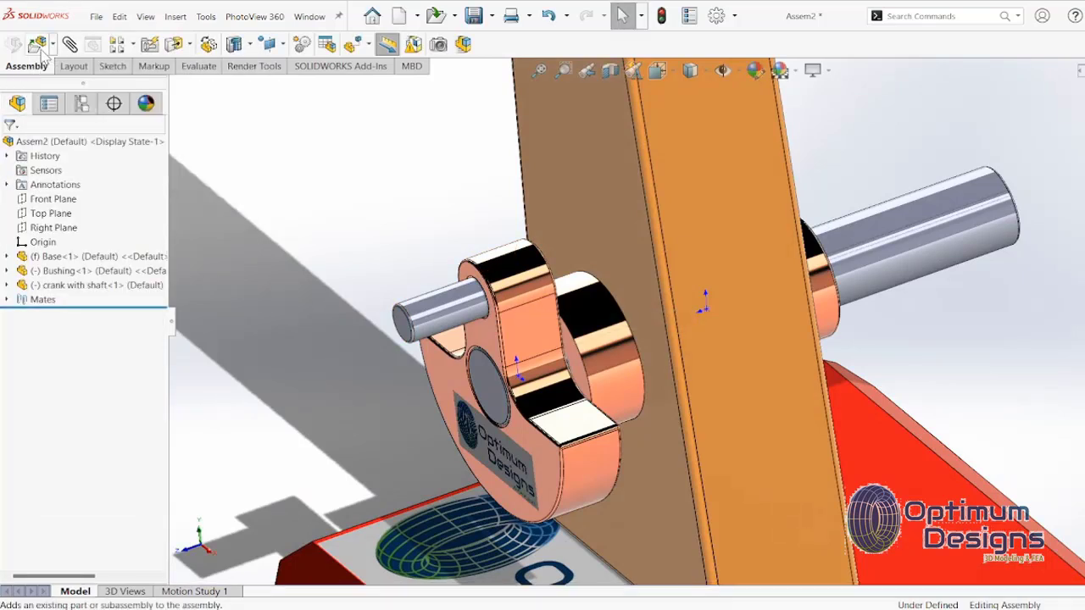
# Insert the locking nut and the Piston beside the assembly
pyautogui.click(39, 48)
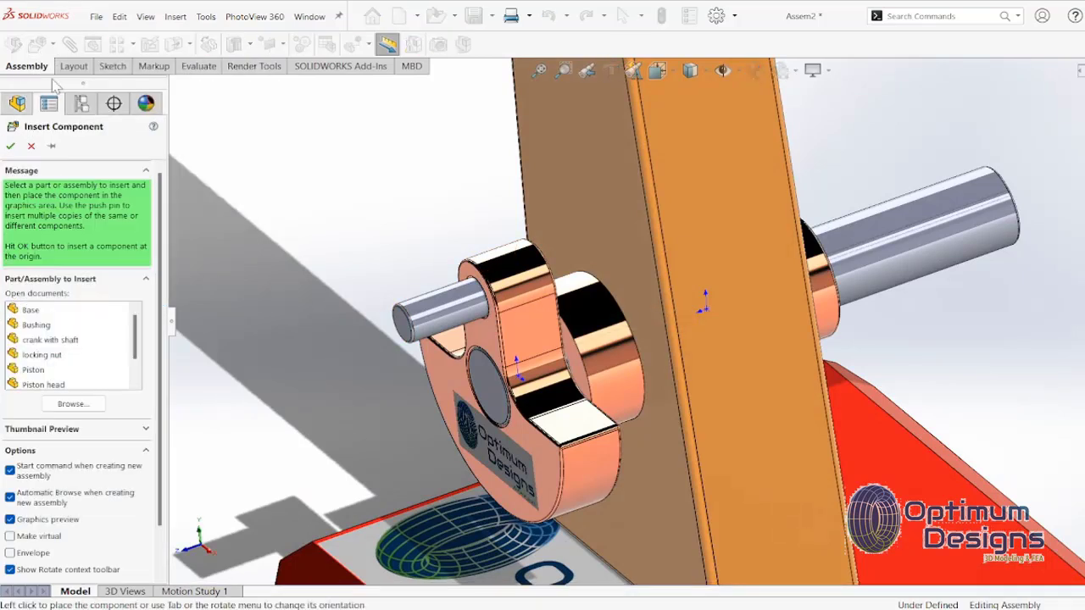
pyautogui.click(50, 356)
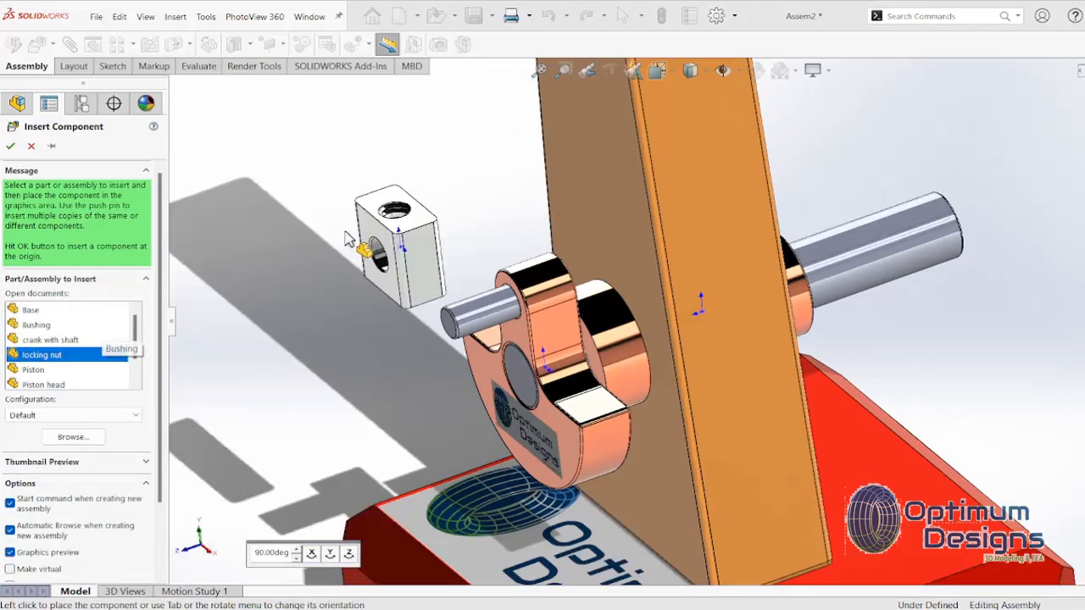
pyautogui.click(329, 312)
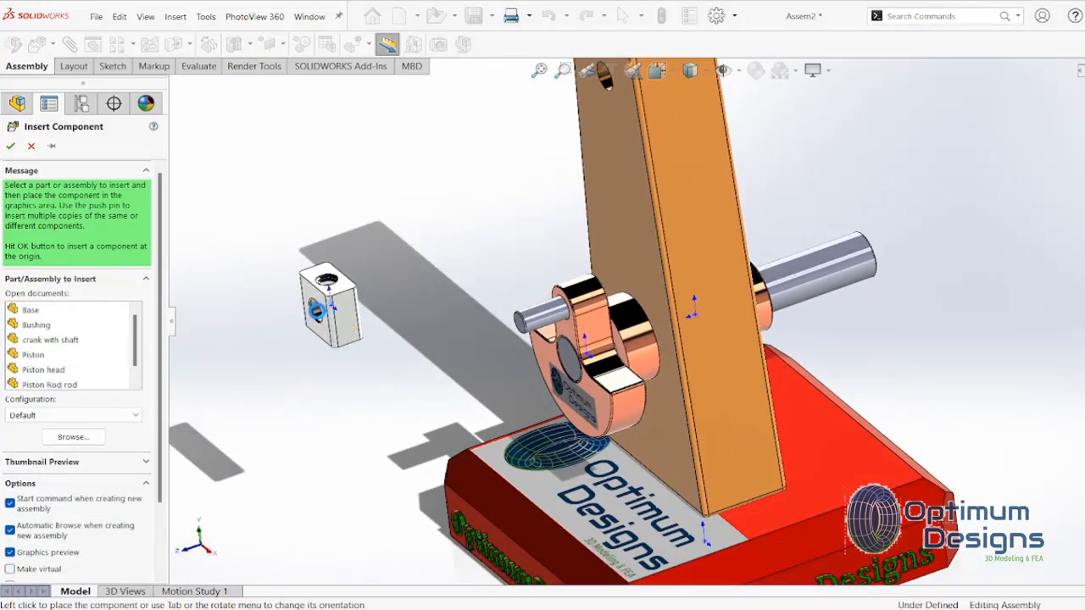
pyautogui.click(39, 47)
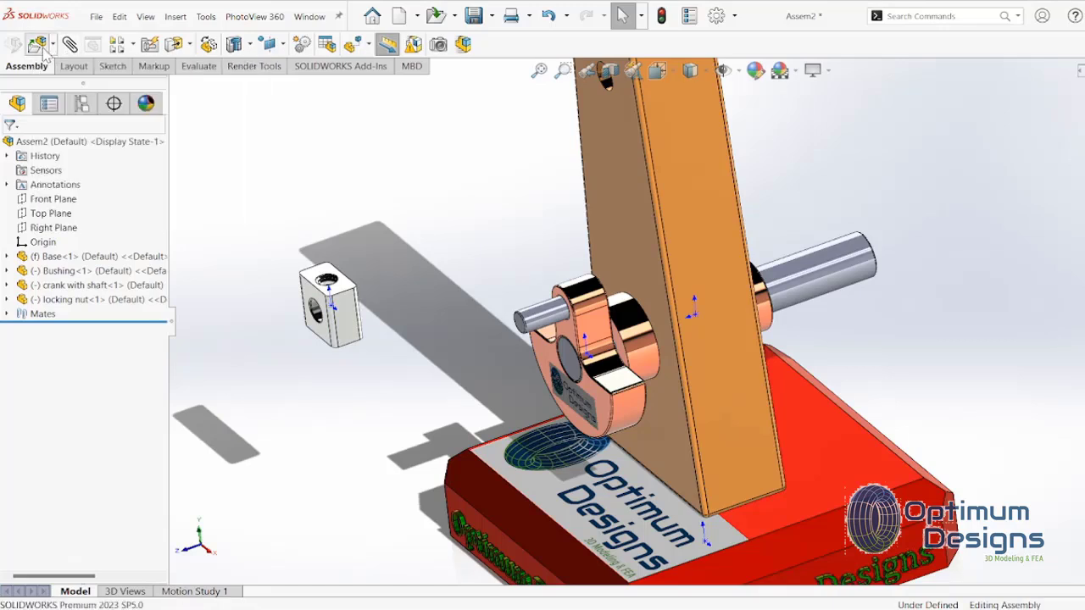
pyautogui.click(34, 369)
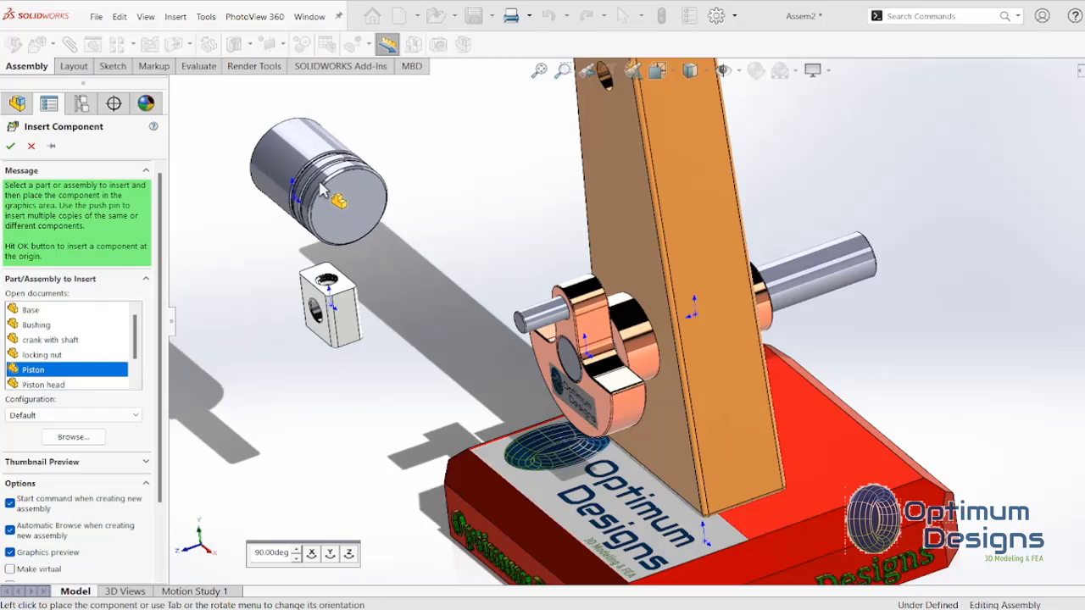
pyautogui.click(320, 192)
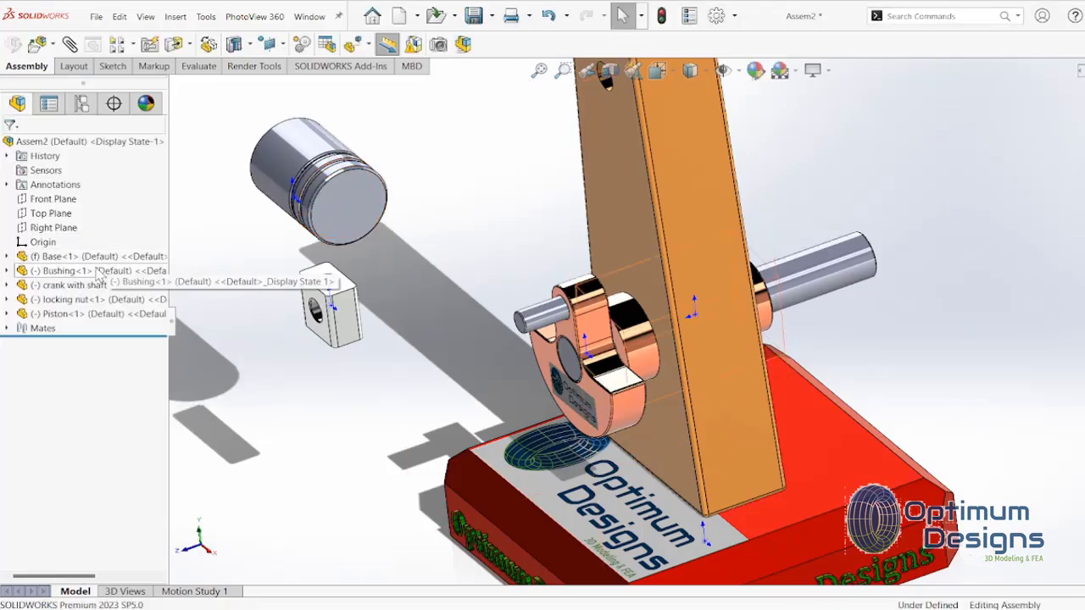
# Insert the Piston Rod rod part into the assembly
pyautogui.click(38, 46)
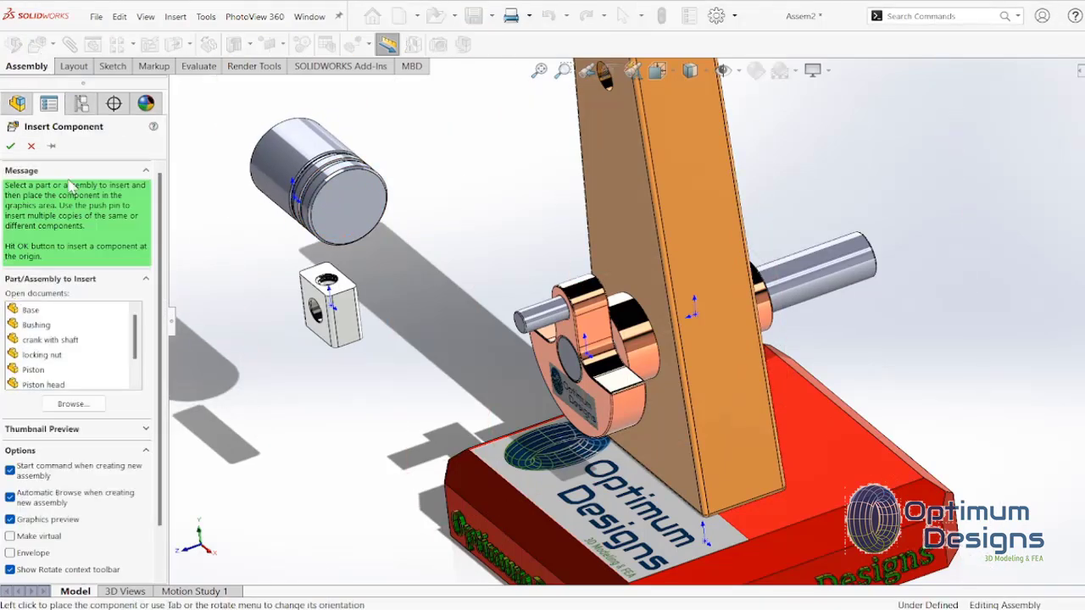
pyautogui.click(56, 386)
pyautogui.click(58, 387)
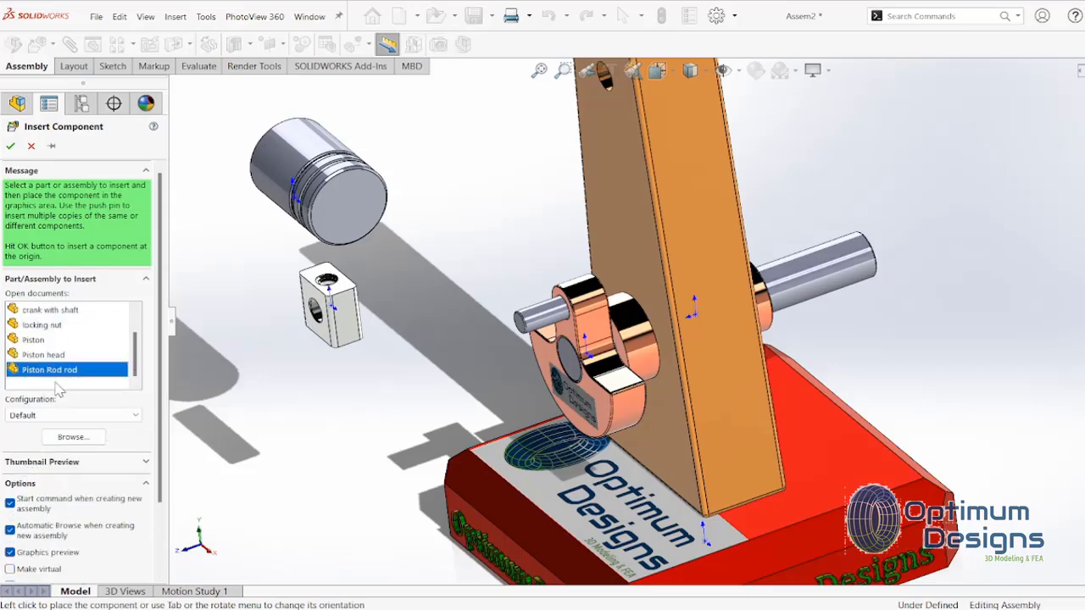
pyautogui.click(61, 357)
pyautogui.click(61, 378)
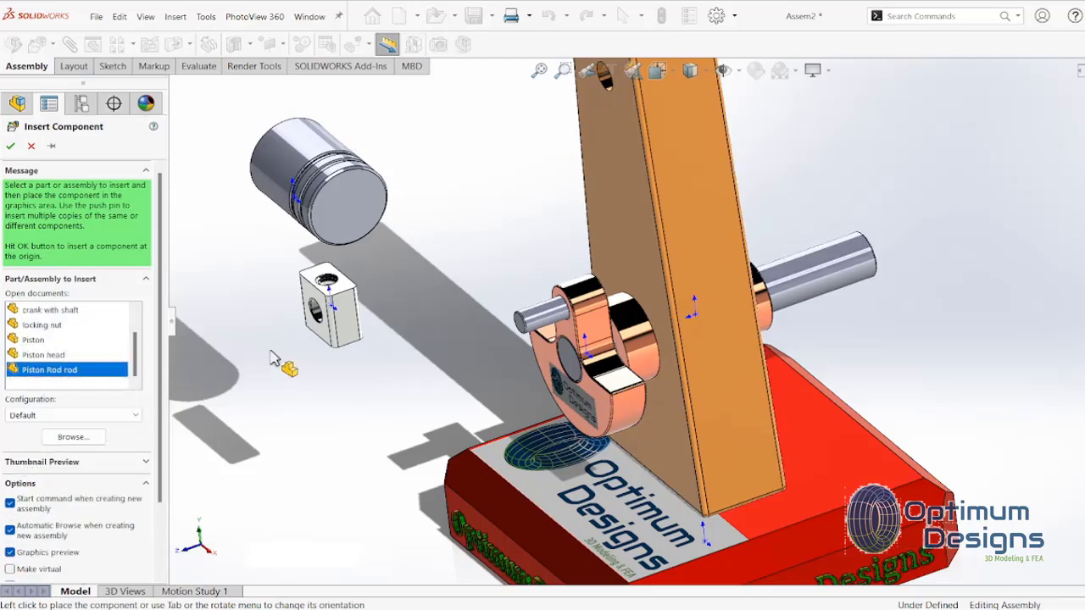
pyautogui.press('f')
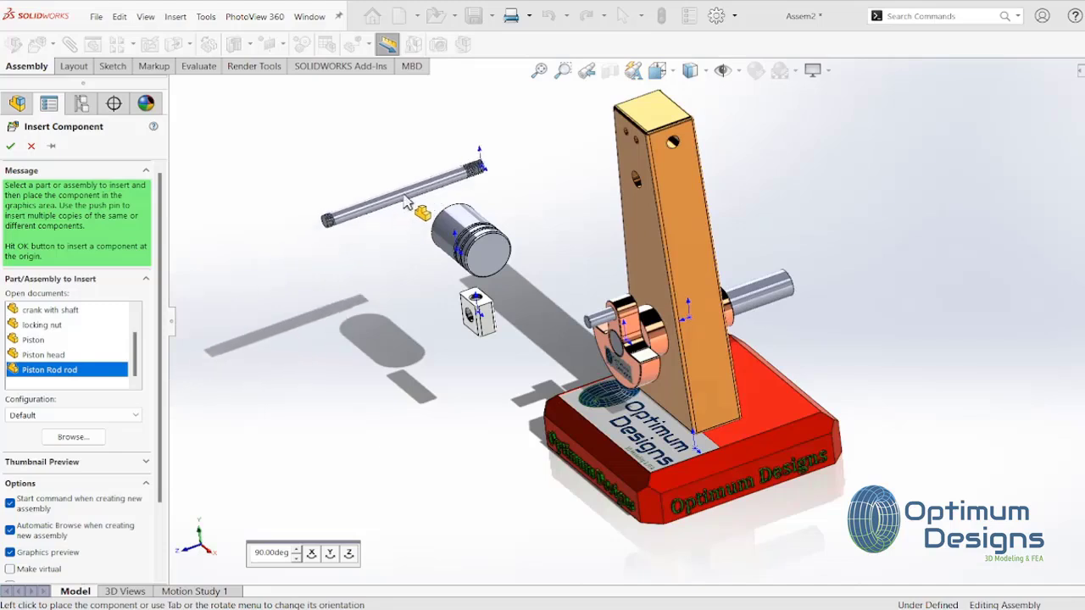
pyautogui.click(411, 203)
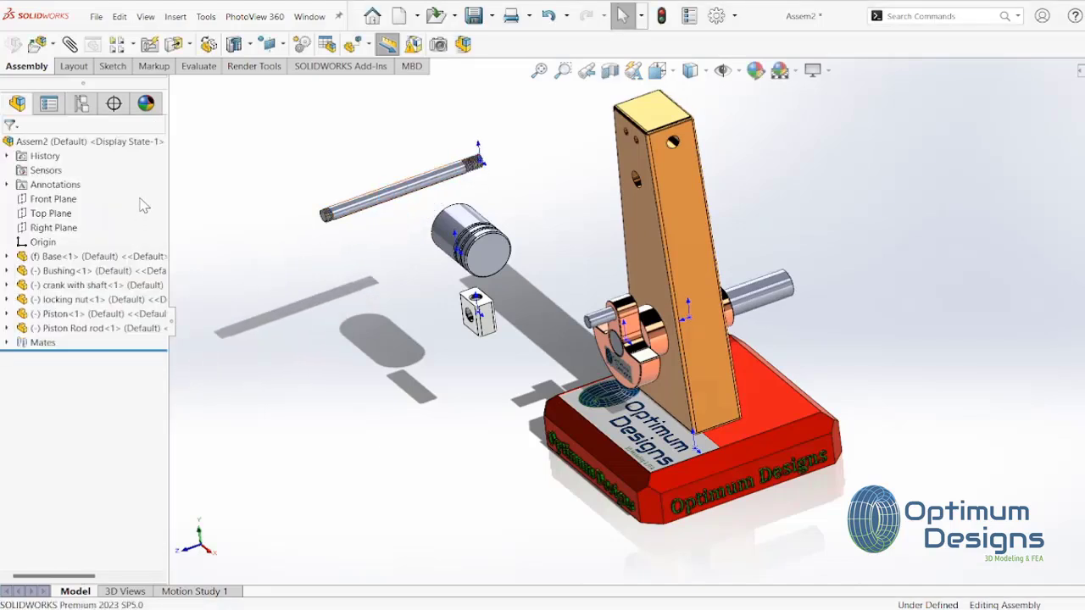
# Insert the Piston head part beside the other parts
pyautogui.click(38, 46)
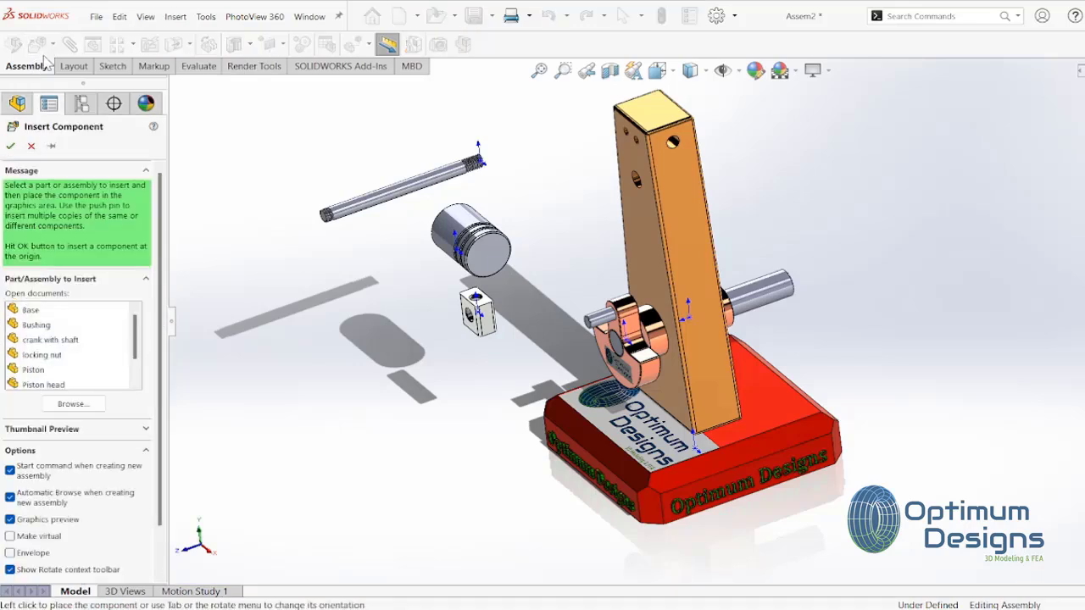
pyautogui.click(38, 370)
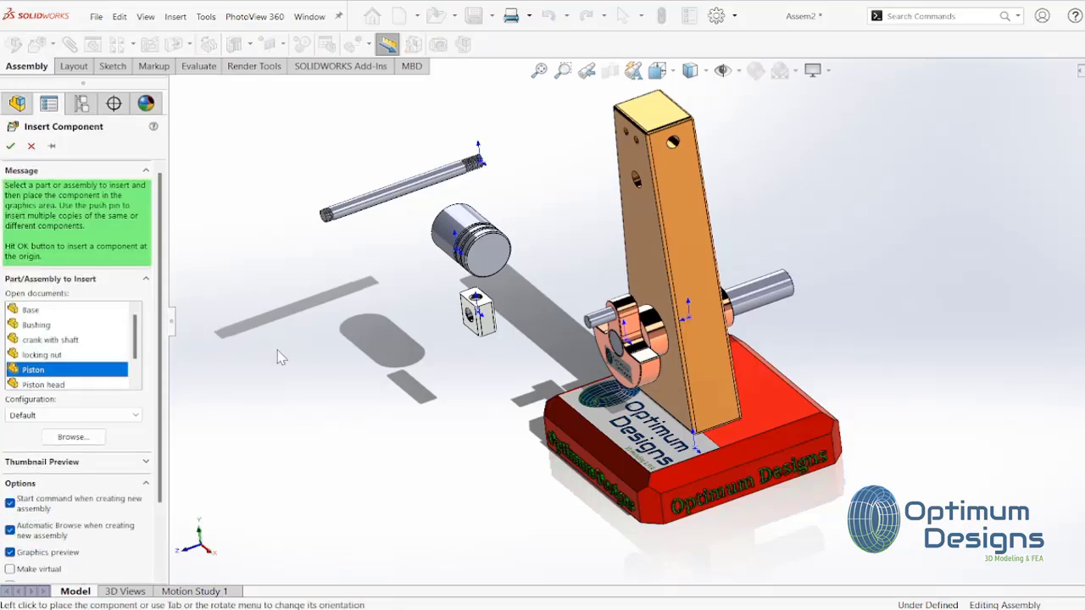
pyautogui.click(51, 385)
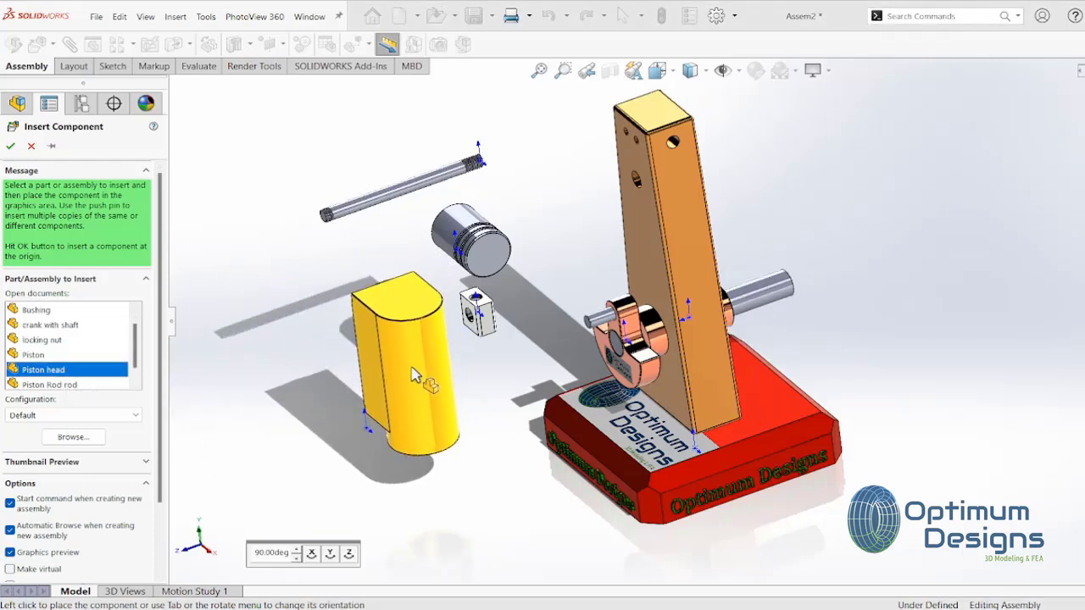
pyautogui.click(413, 373)
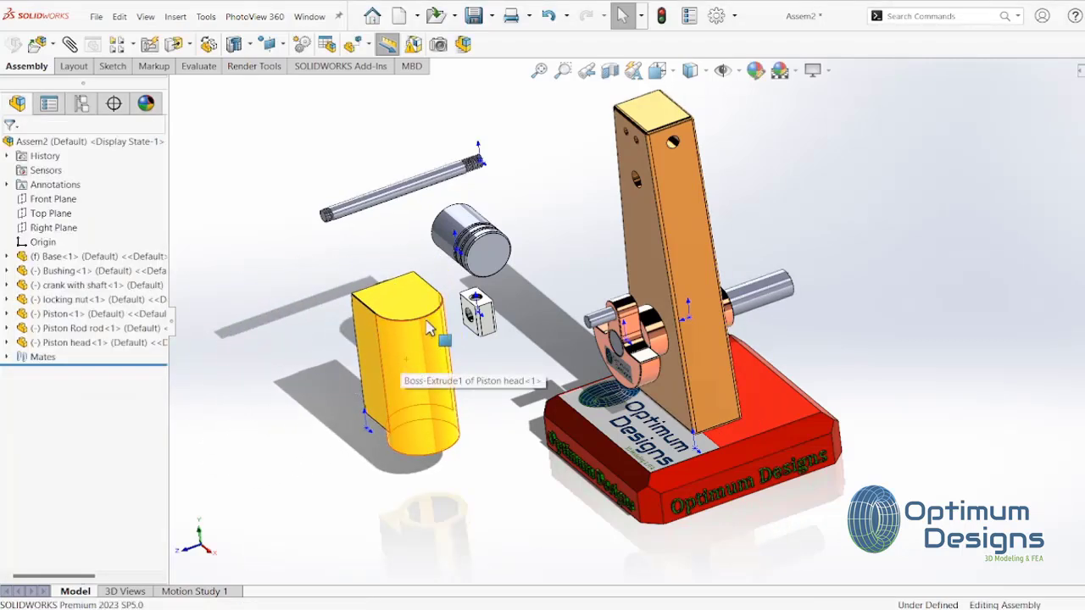
# Mate the piston head's hole concentric with the hole in the Base upright
pyautogui.moveTo(428, 329); pyautogui.dragTo(331, 315, button='middle')
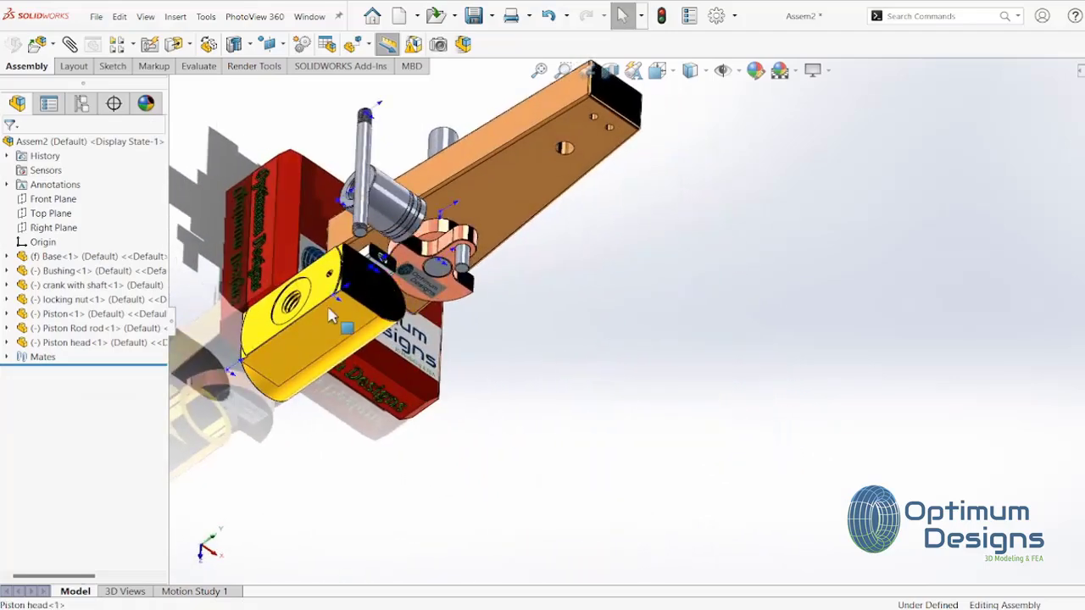
pyautogui.scroll(-3, 331, 315)
pyautogui.scroll(-3, 358, 307)
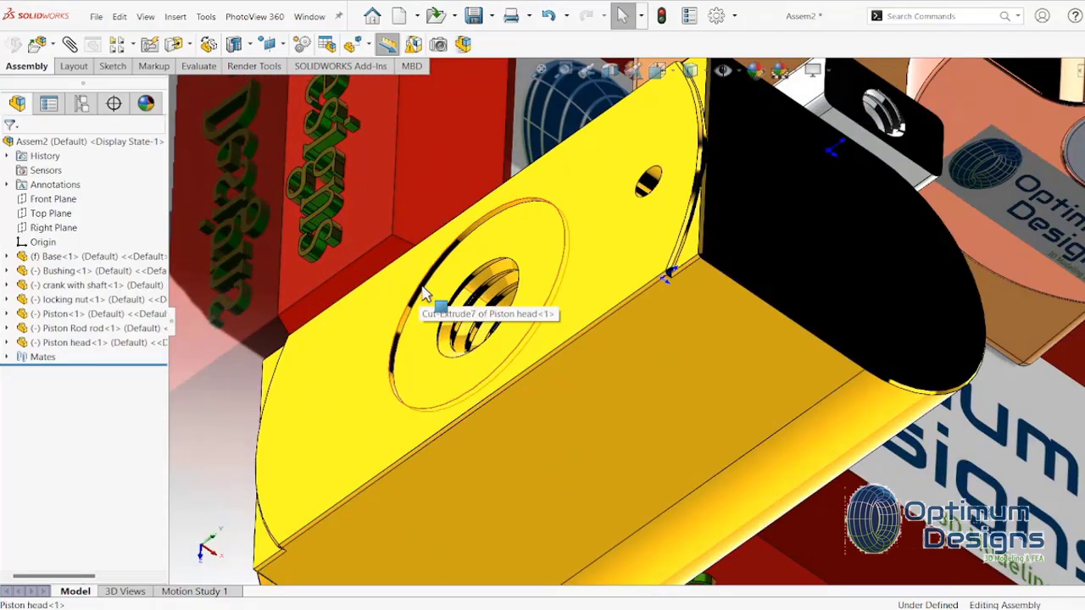
pyautogui.click(426, 293)
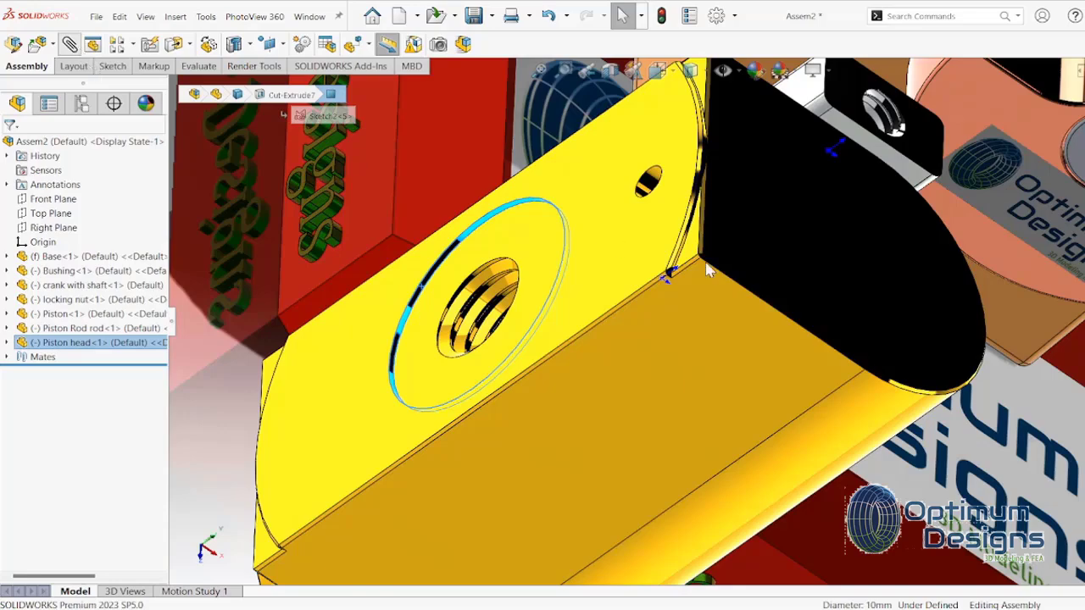
pyautogui.scroll(2, 710, 270)
pyautogui.click(818, 286)
pyautogui.moveTo(819, 286)
pyautogui.mouseDown(button='middle')
pyautogui.moveTo(780, 204)
pyautogui.moveTo(830, 182)
pyautogui.mouseUp(button='middle')
pyautogui.scroll(-5, 819, 187)
pyautogui.scroll(-2, 664, 205)
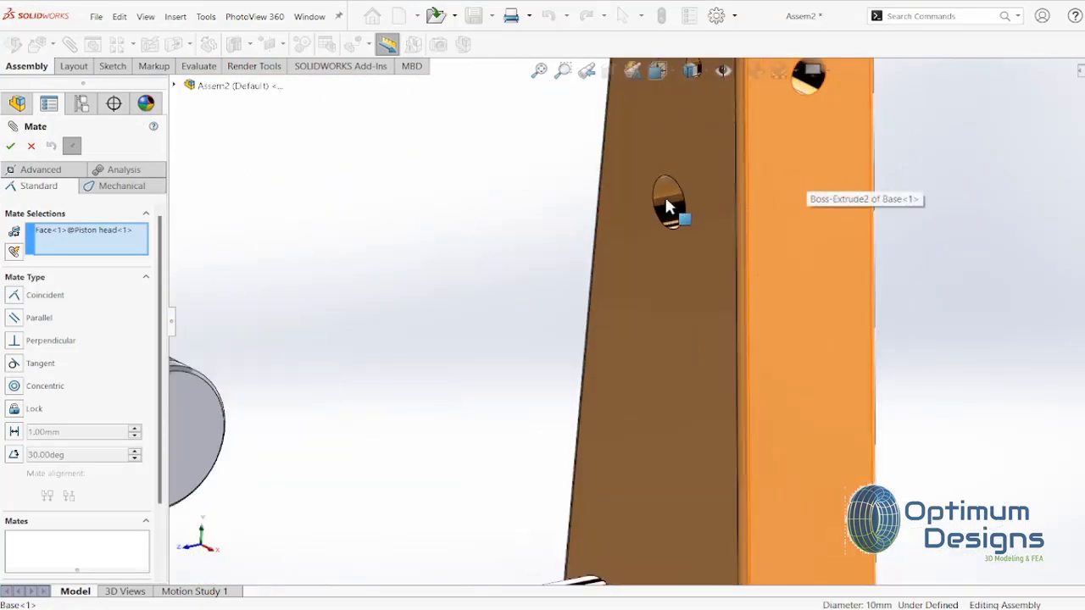
pyautogui.click(666, 206)
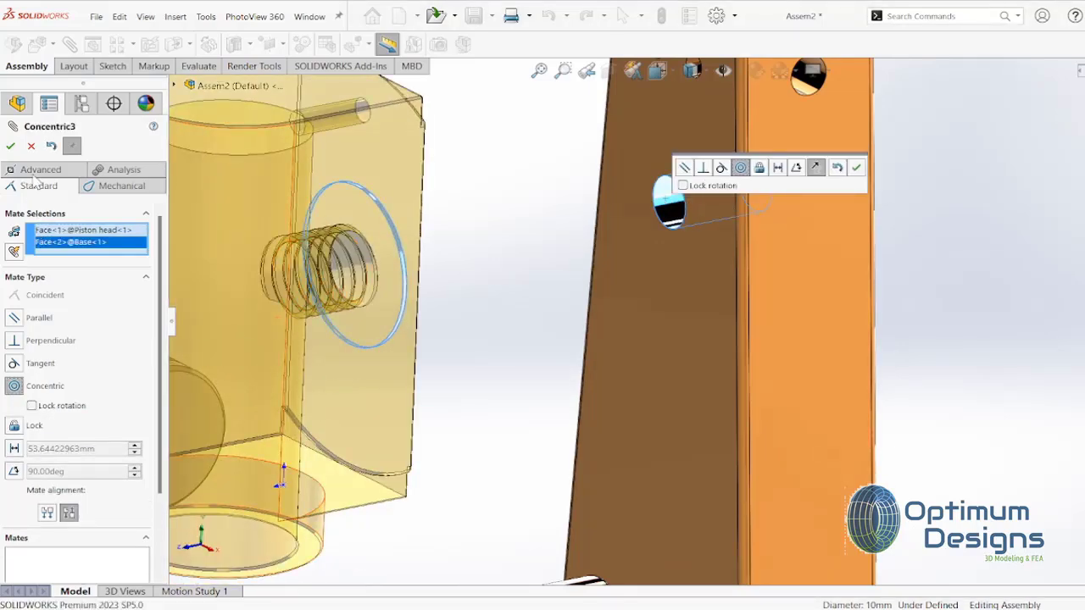
pyautogui.click(12, 147)
# Make a flat face of the piston head coincident with the upright's face
pyautogui.moveTo(542, 227)
pyautogui.mouseDown(button='middle')
pyautogui.moveTo(593, 241)
pyautogui.moveTo(1048, 241)
pyautogui.mouseUp(button='middle')
pyautogui.click(596, 238)
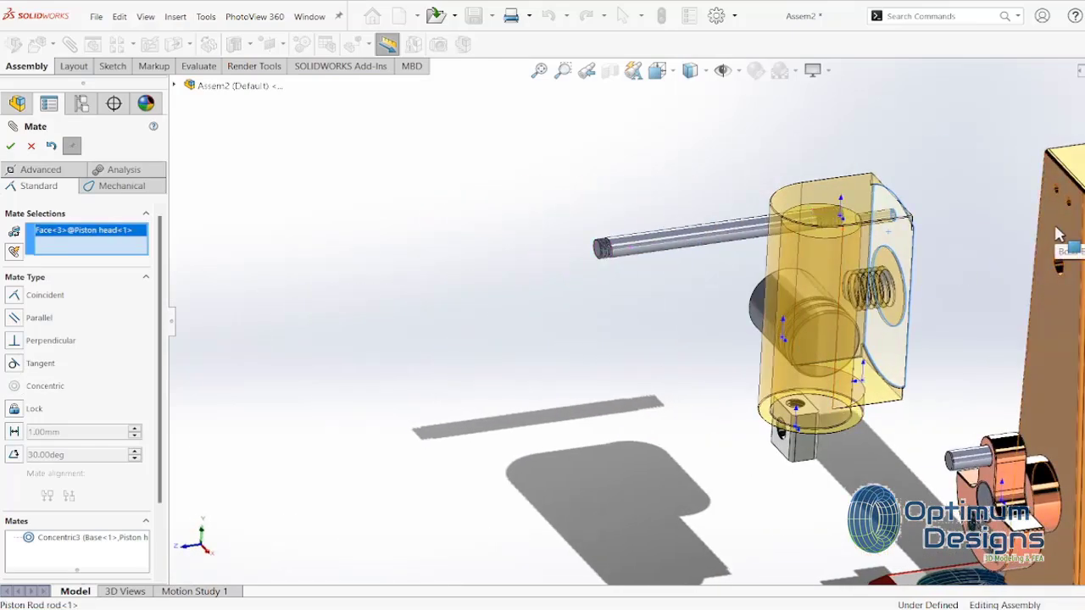
pyautogui.click(1057, 234)
pyautogui.click(1032, 192)
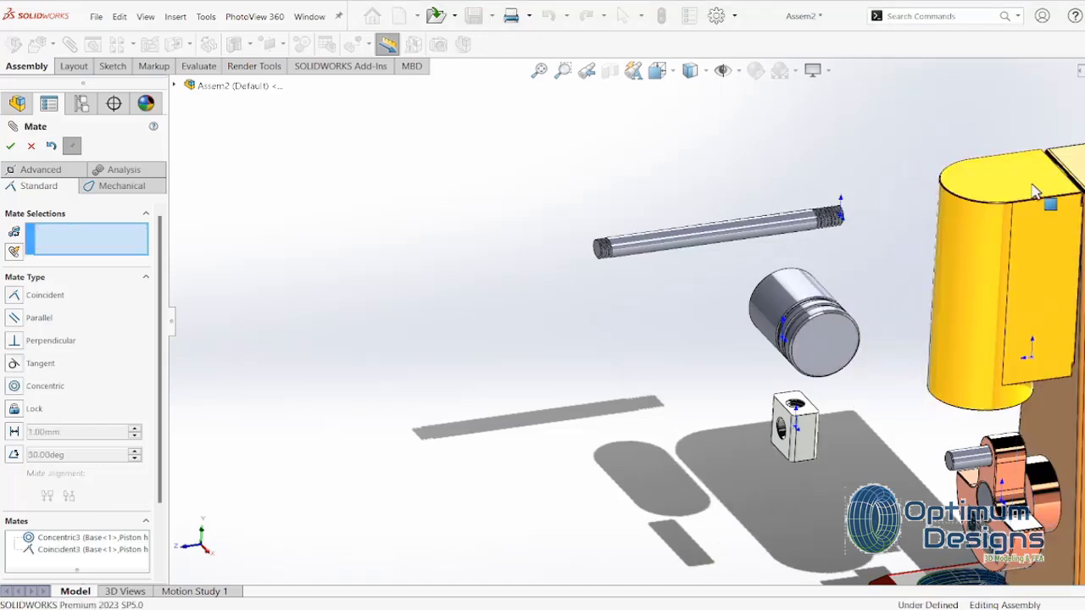
# Add a parallel mate between the piston head's top face and the matching face
pyautogui.click(1033, 191)
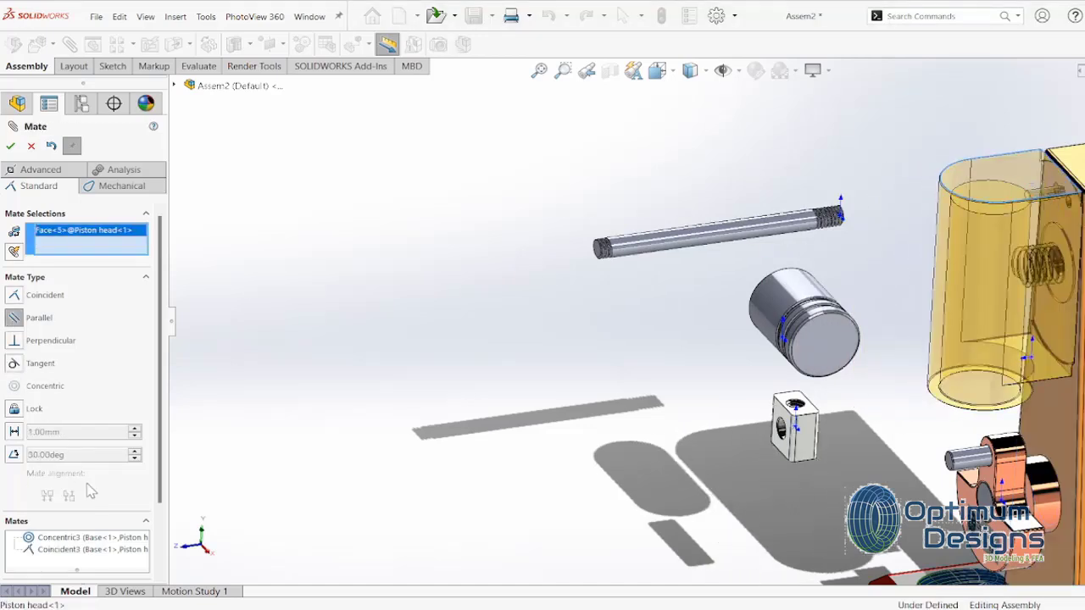
pyautogui.scroll(-3, 91, 493)
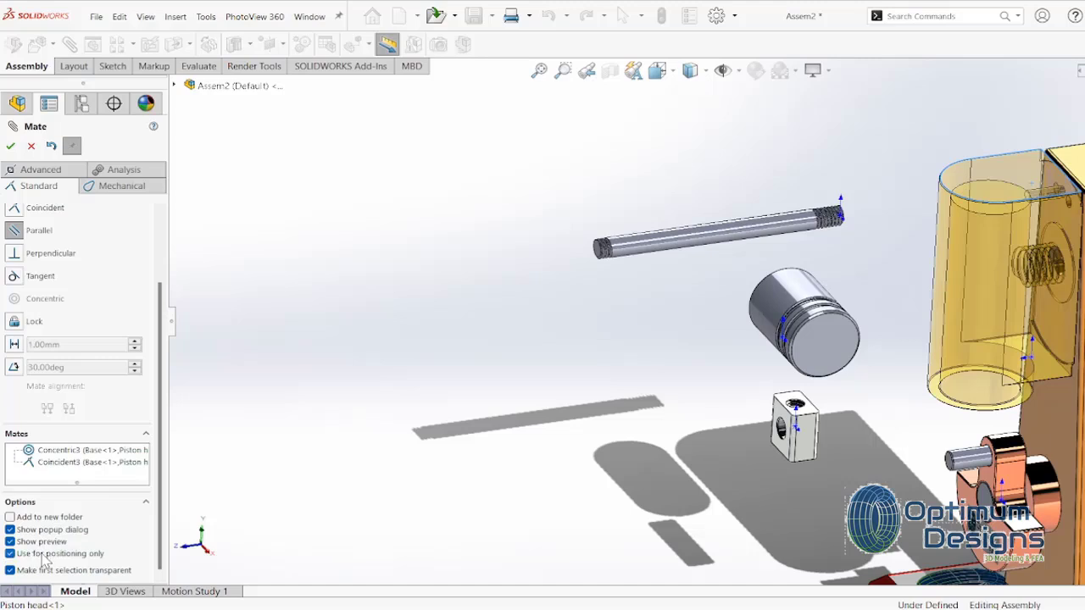
pyautogui.click(1060, 203)
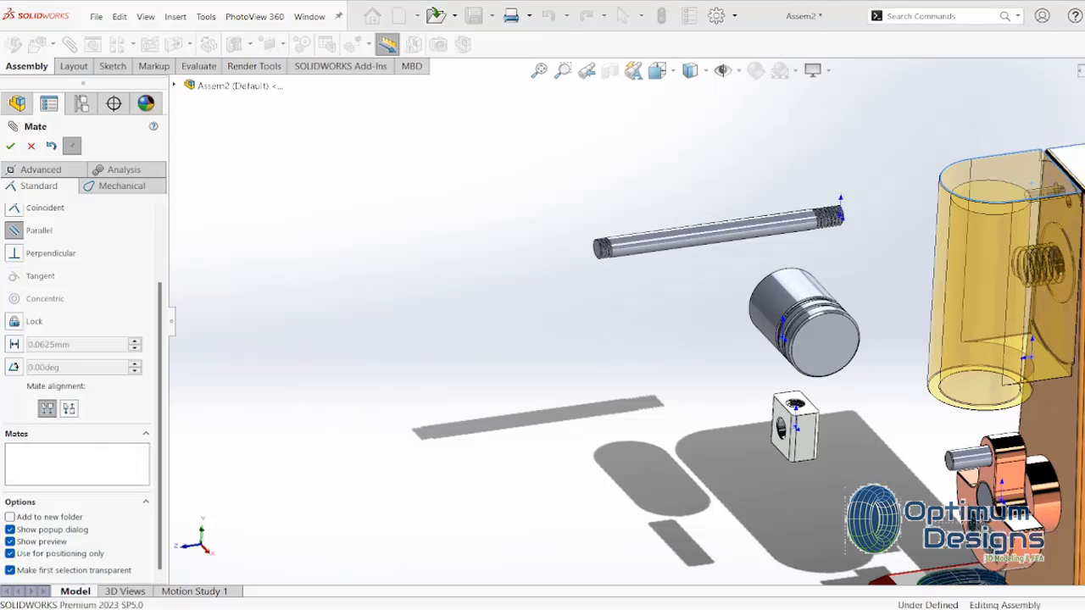
pyautogui.scroll(2, 681, 323)
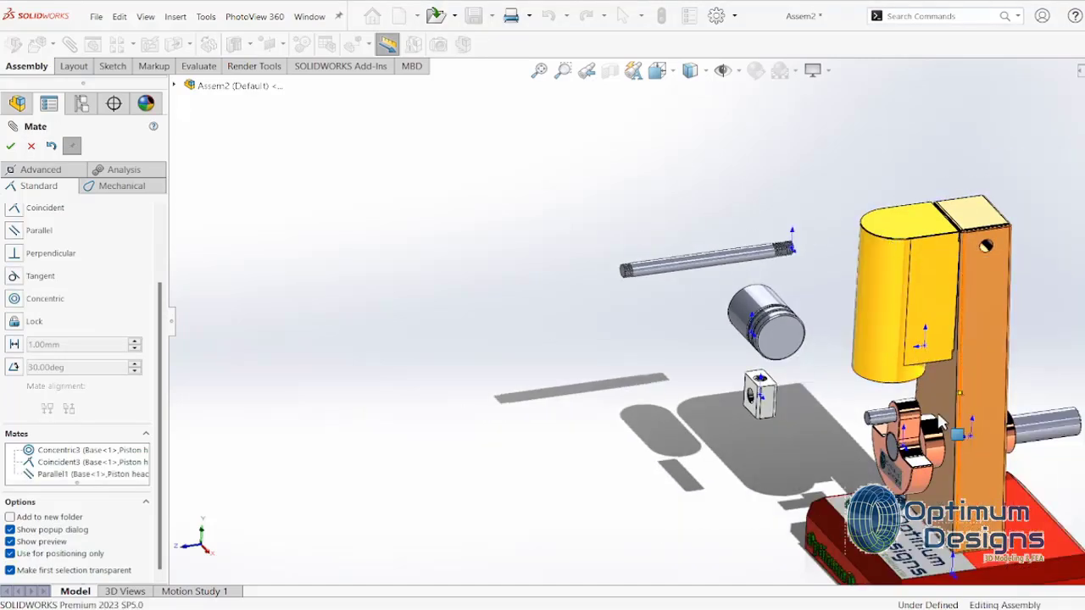
pyautogui.moveTo(939, 423); pyautogui.dragTo(913, 269, button='middle')
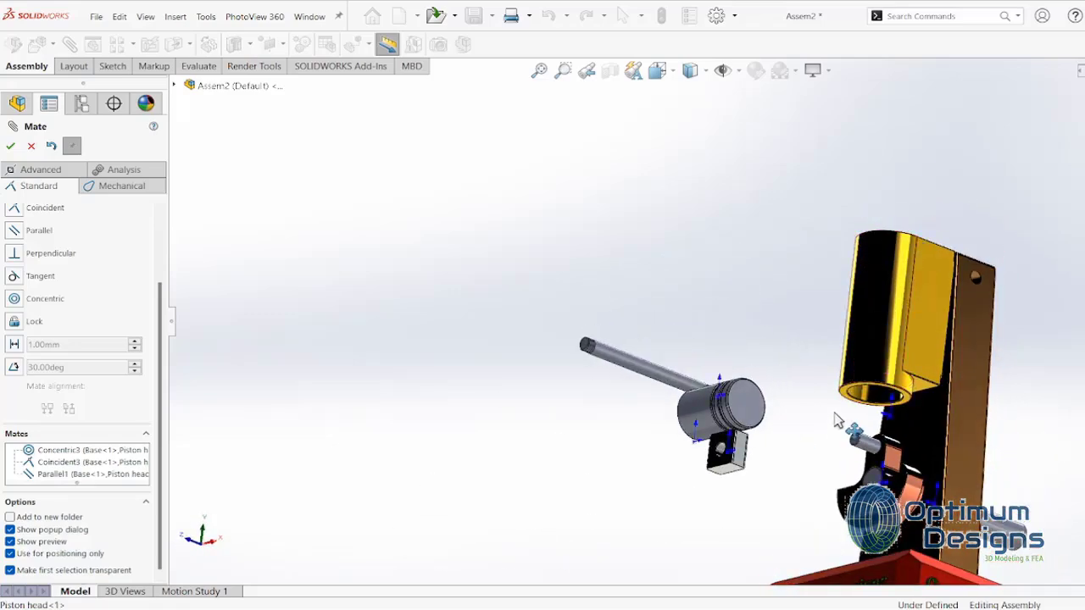
pyautogui.click(865, 401)
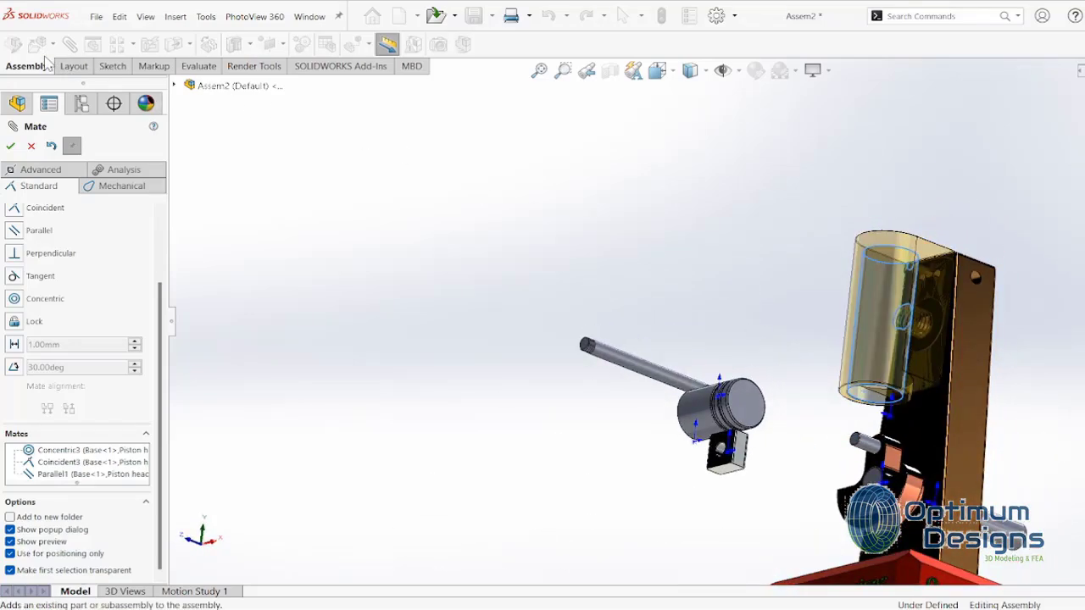
pyautogui.click(31, 148)
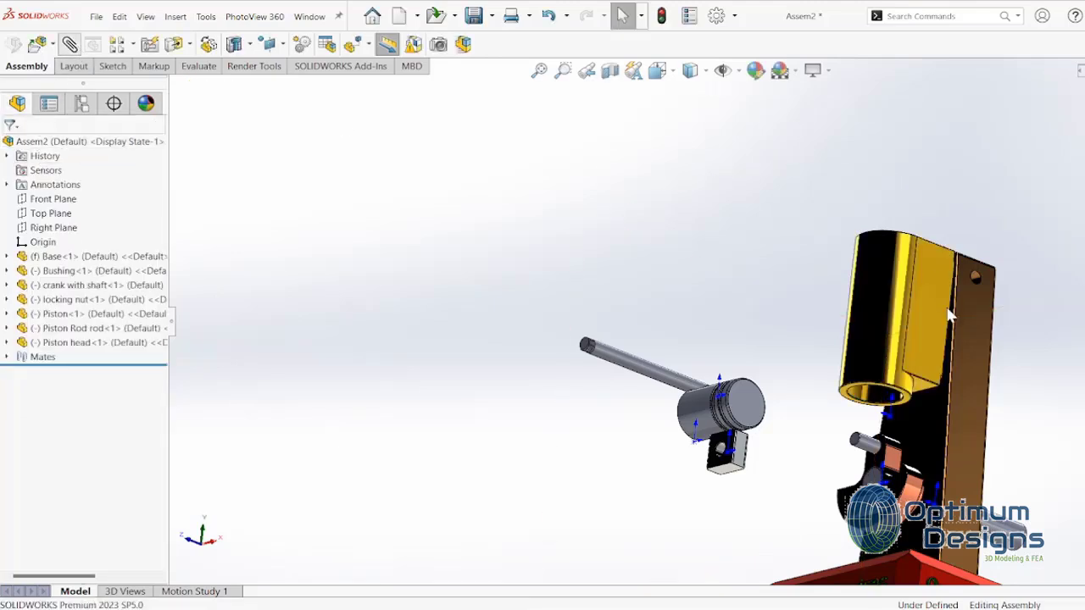
# Mate the piston head's bore concentric with the Piston's outer face
pyautogui.press('Return')
pyautogui.click(877, 403)
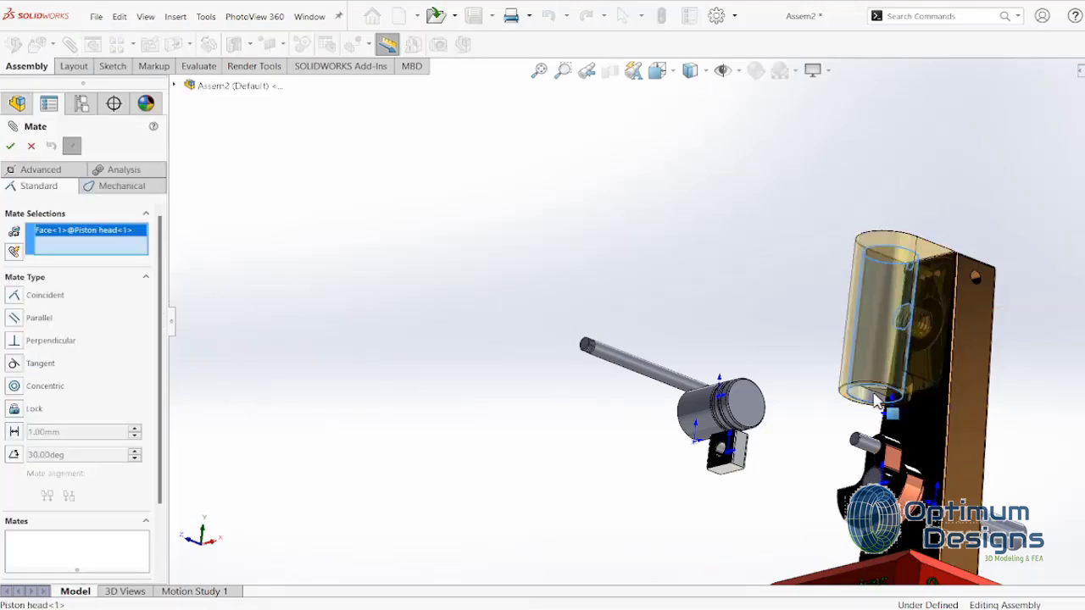
pyautogui.click(692, 412)
pyautogui.press('Return')
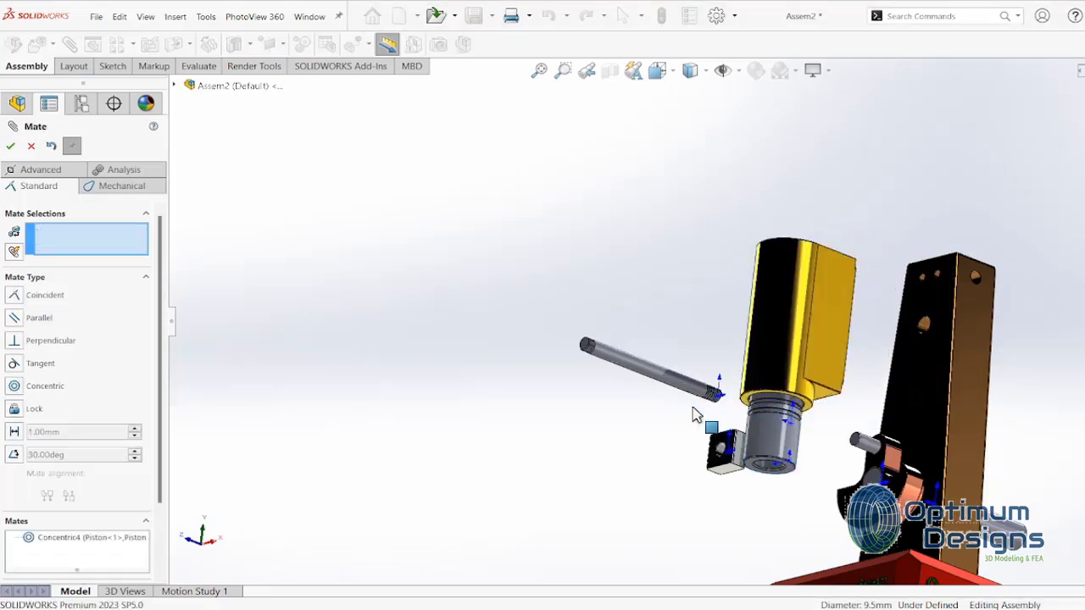
# Mate the piston rod concentric with the Piston's inner bore, flipping alignment into the housing
pyautogui.scroll(-2, 778, 450)
pyautogui.scroll(-2, 763, 445)
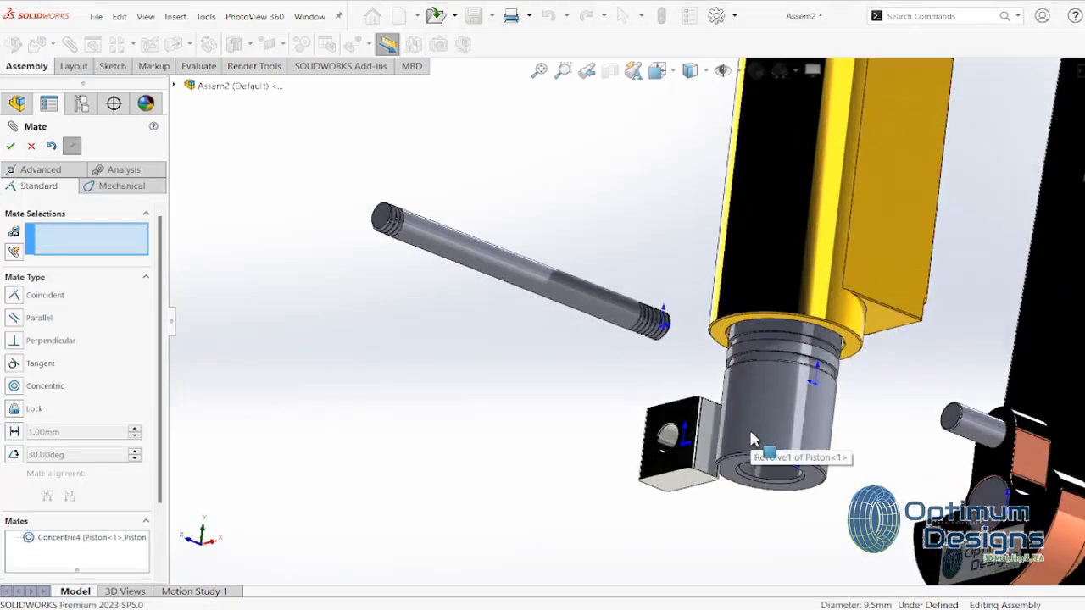
pyautogui.click(571, 305)
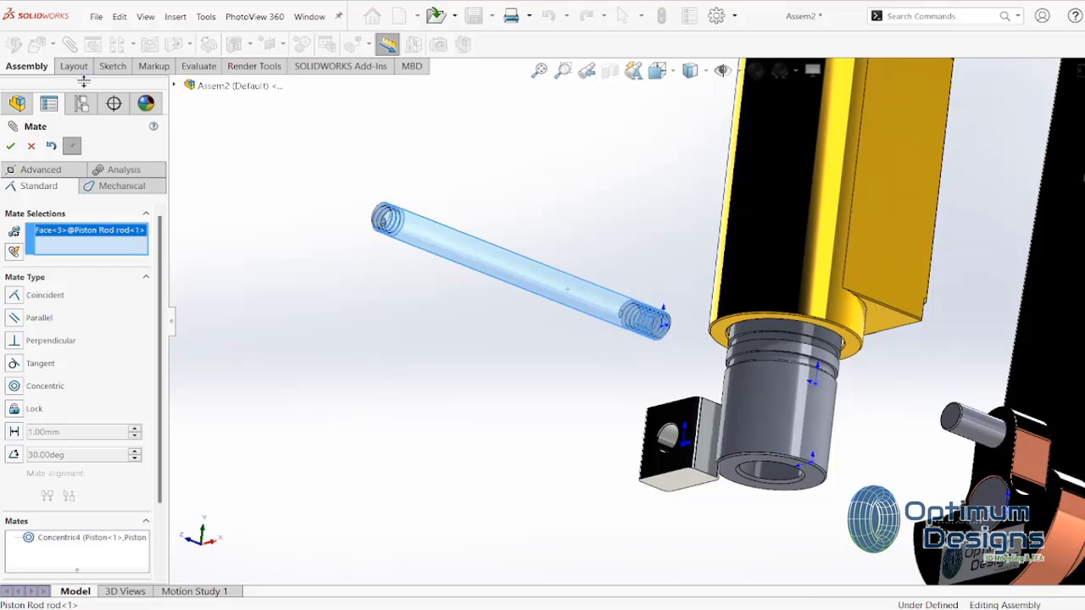
pyautogui.moveTo(691, 354); pyautogui.dragTo(760, 356, button='middle')
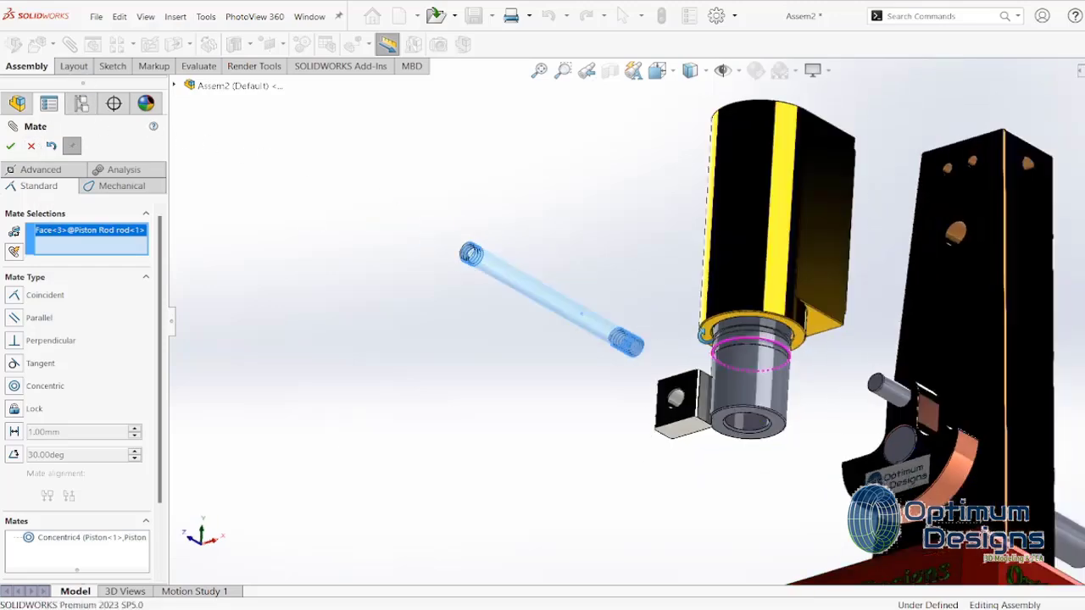
pyautogui.scroll(-2, 760, 356)
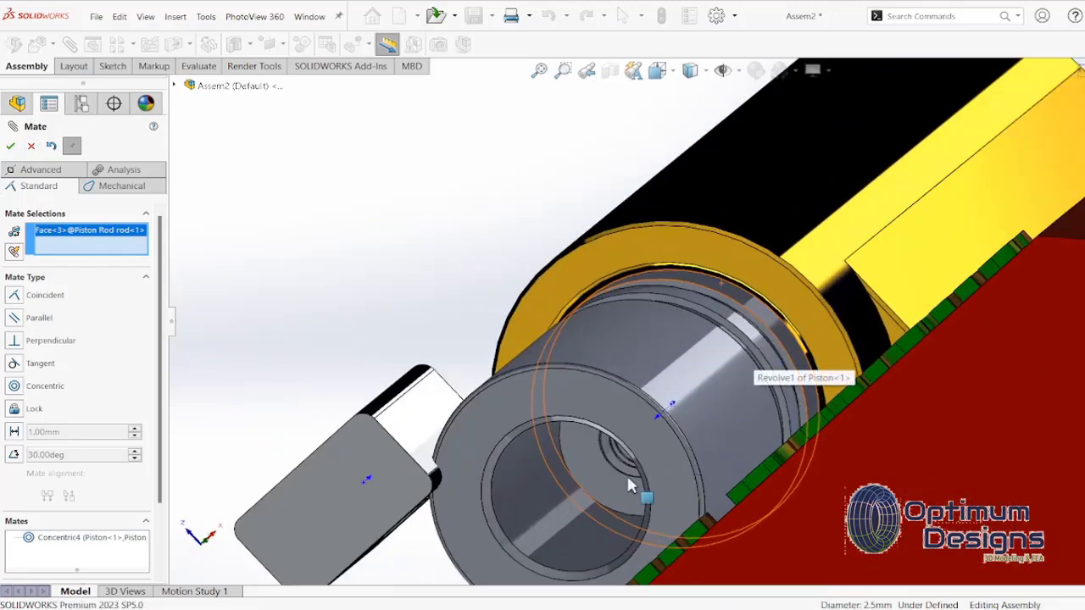
pyautogui.click(568, 526)
pyautogui.scroll(5, 569, 534)
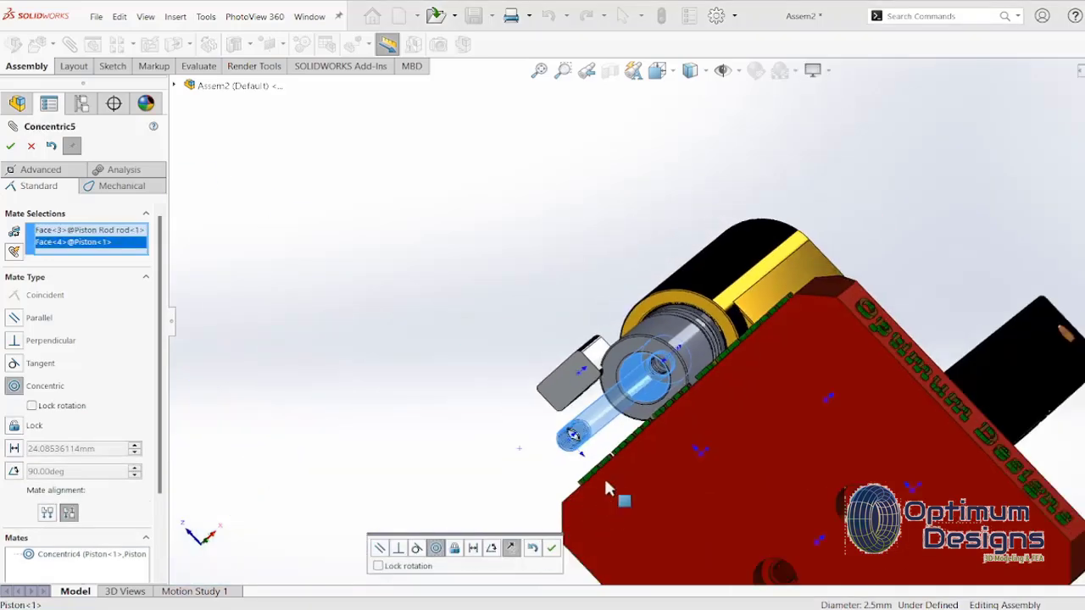
pyautogui.moveTo(603, 477); pyautogui.dragTo(576, 583, button='middle')
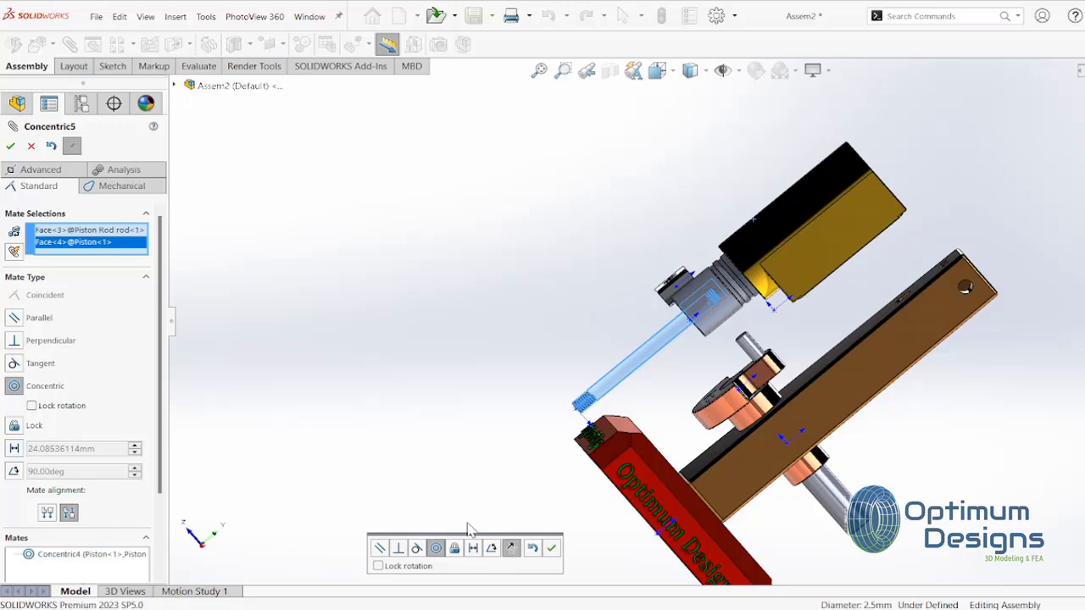
pyautogui.click(511, 549)
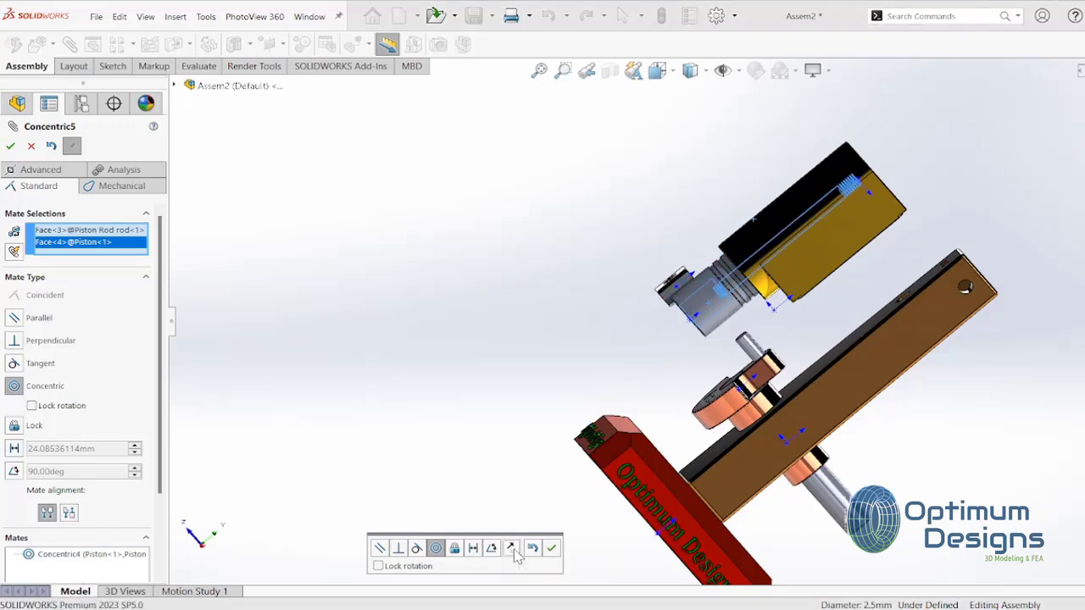
pyautogui.click(9, 147)
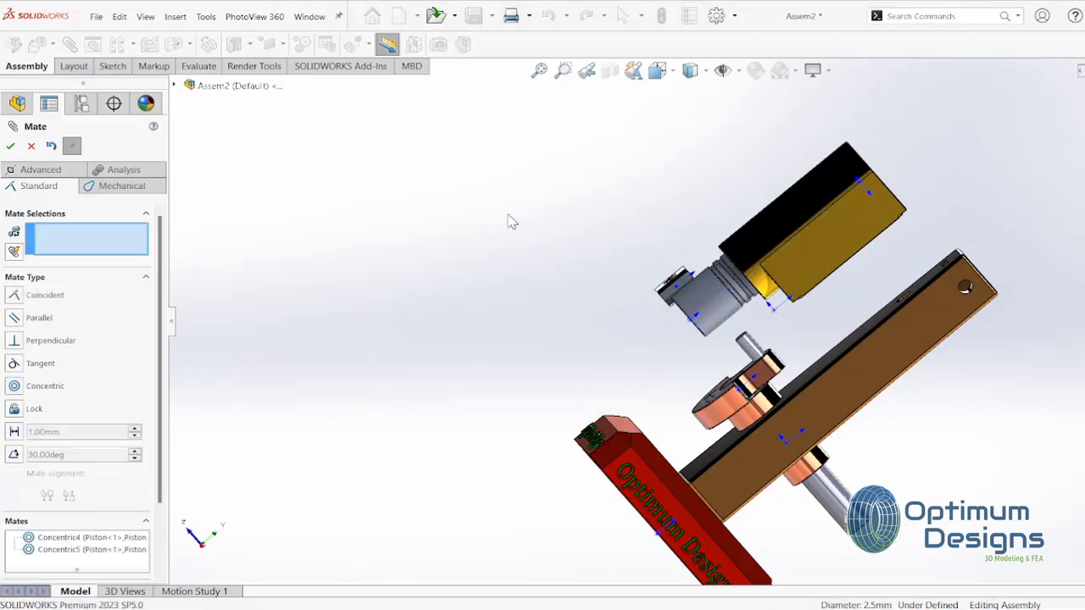
# Move the housing aside and make the nut hole's centre coincident with the rod end face
pyautogui.moveTo(746, 301)
pyautogui.mouseDown()
pyautogui.moveTo(757, 318)
pyautogui.moveTo(645, 333)
pyautogui.mouseUp()
pyautogui.scroll(-2, 691, 288)
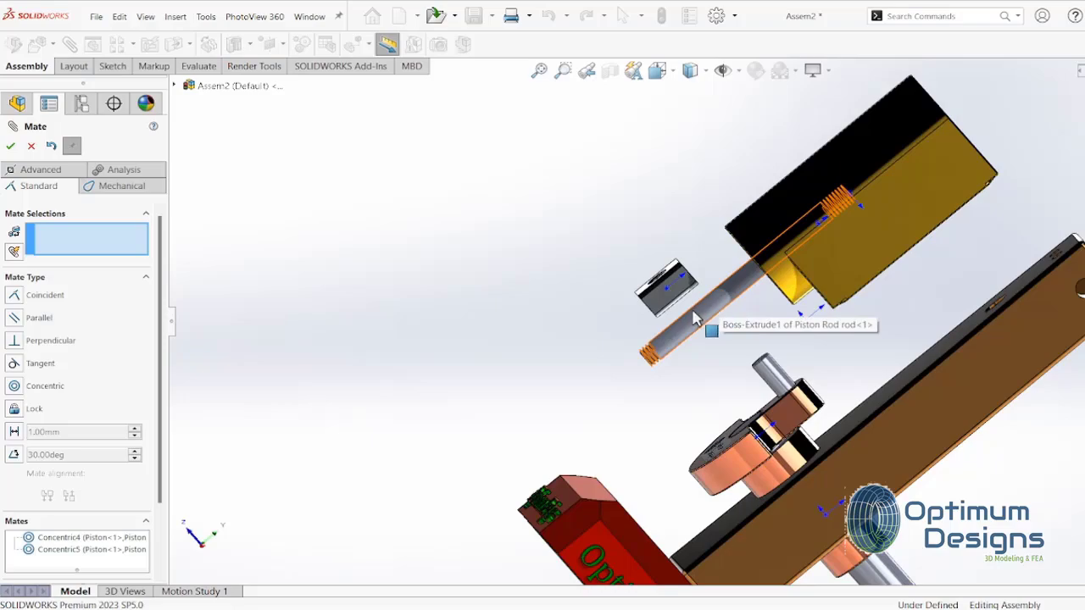
pyautogui.moveTo(694, 318)
pyautogui.mouseDown(button='middle')
pyautogui.moveTo(674, 212)
pyautogui.moveTo(542, 329)
pyautogui.mouseUp(button='middle')
pyautogui.scroll(-3, 672, 206)
pyautogui.scroll(-3, 673, 206)
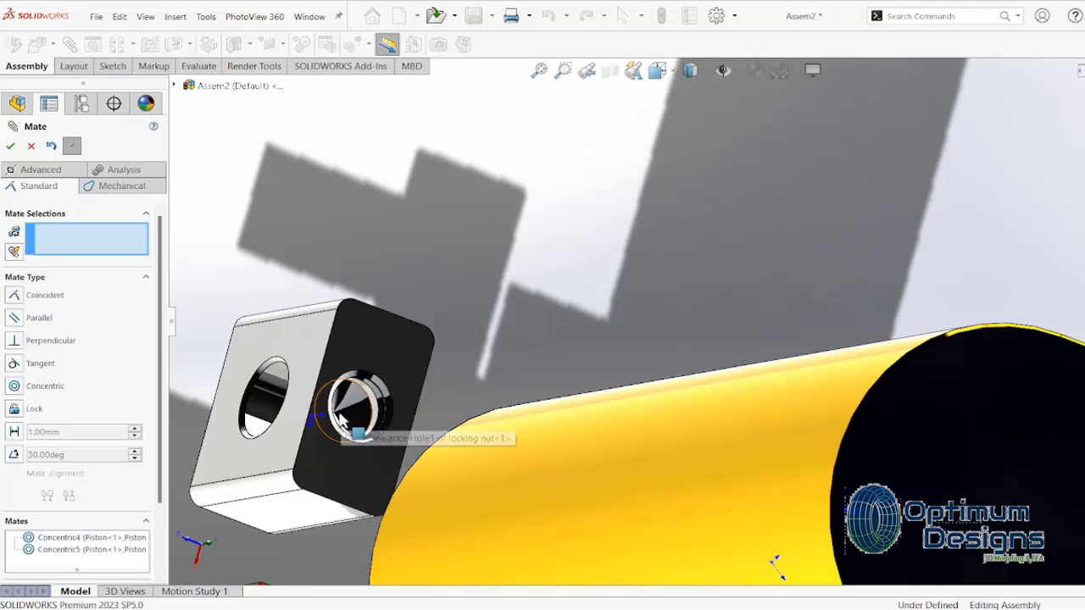
pyautogui.scroll(-2, 354, 408)
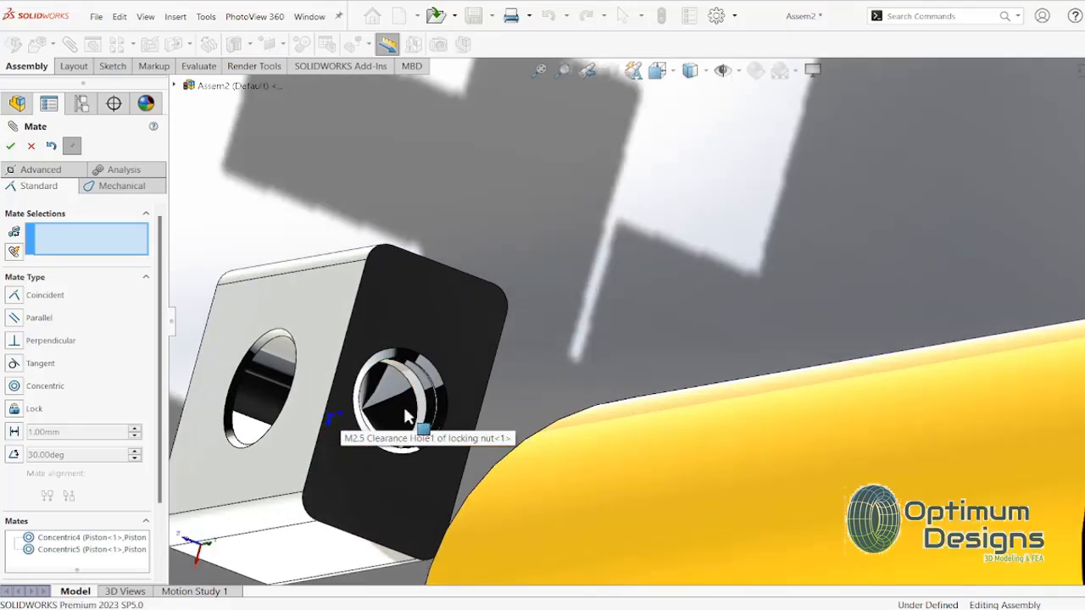
pyautogui.scroll(-3, 410, 394)
pyautogui.scroll(-2, 399, 399)
pyautogui.scroll(-1, 383, 375)
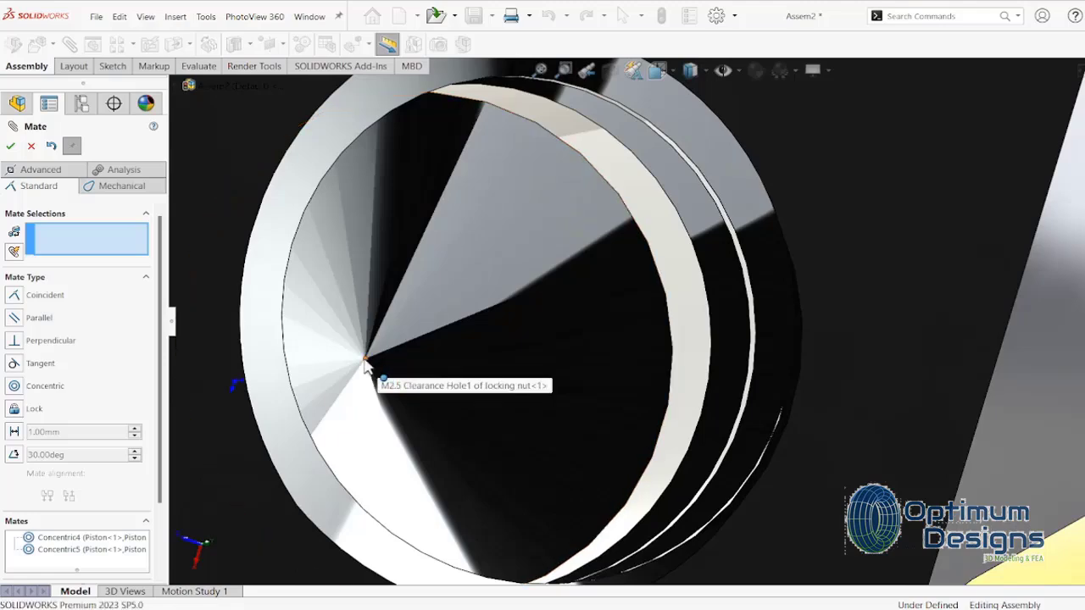
pyautogui.click(364, 363)
pyautogui.scroll(3, 382, 364)
pyautogui.scroll(3, 508, 373)
pyautogui.scroll(3, 593, 384)
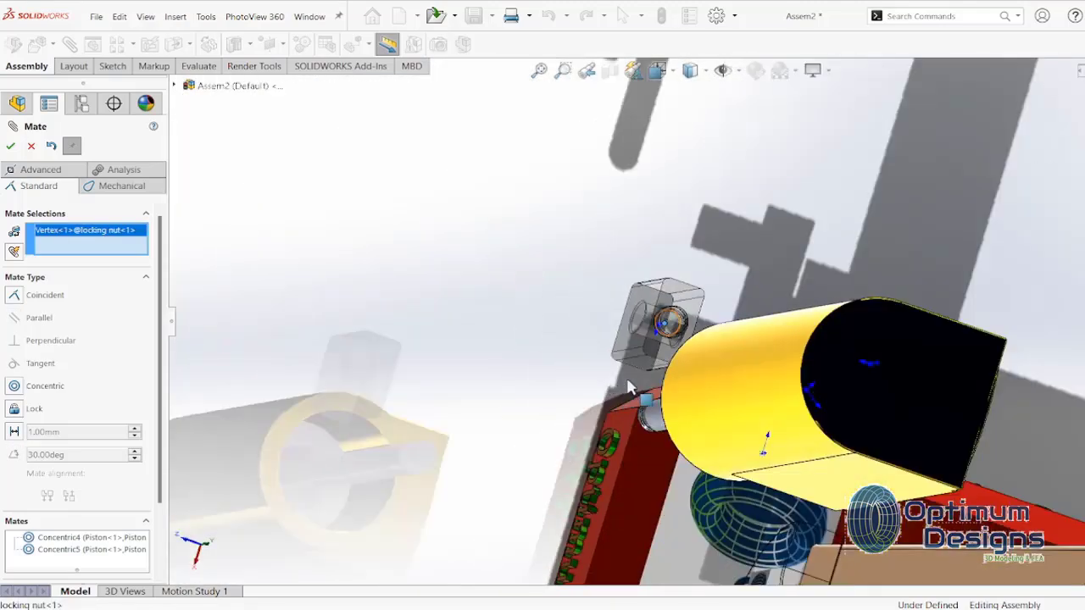
pyautogui.scroll(-2, 598, 418)
pyautogui.scroll(-3, 598, 418)
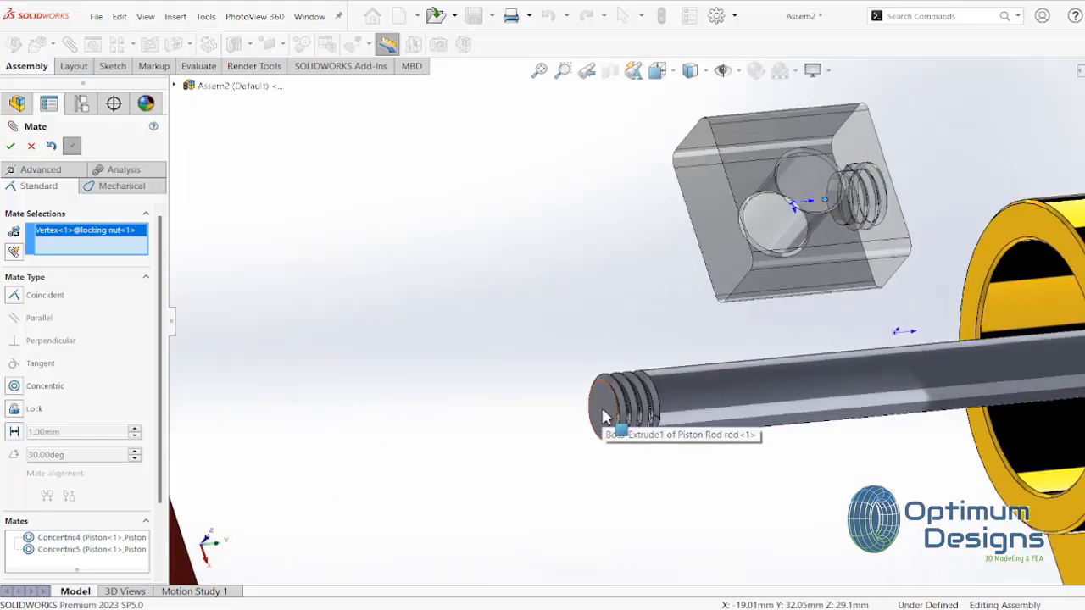
pyautogui.click(603, 417)
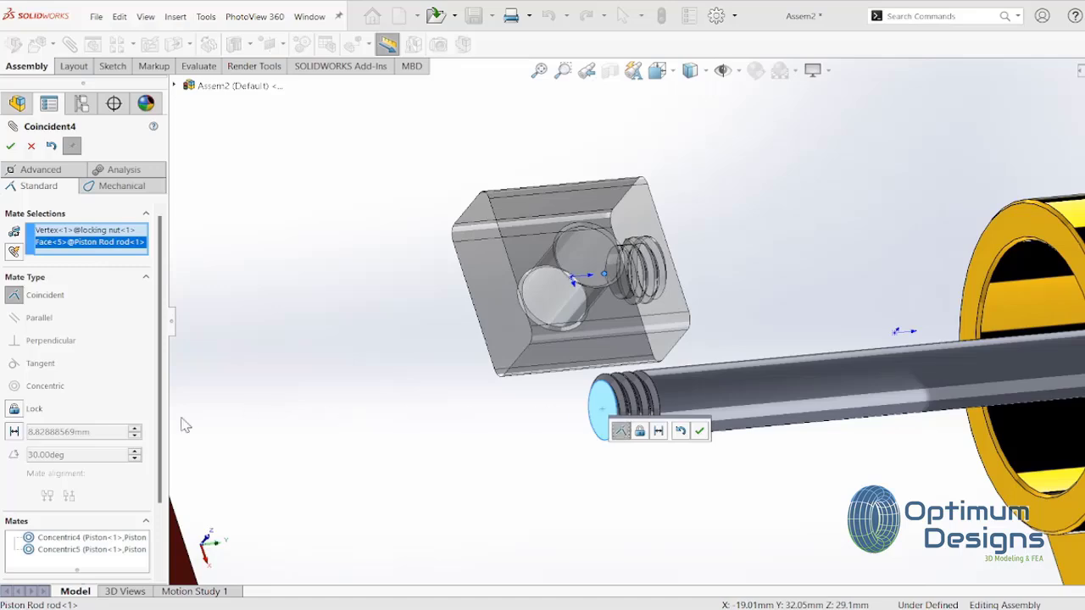
pyautogui.click(11, 147)
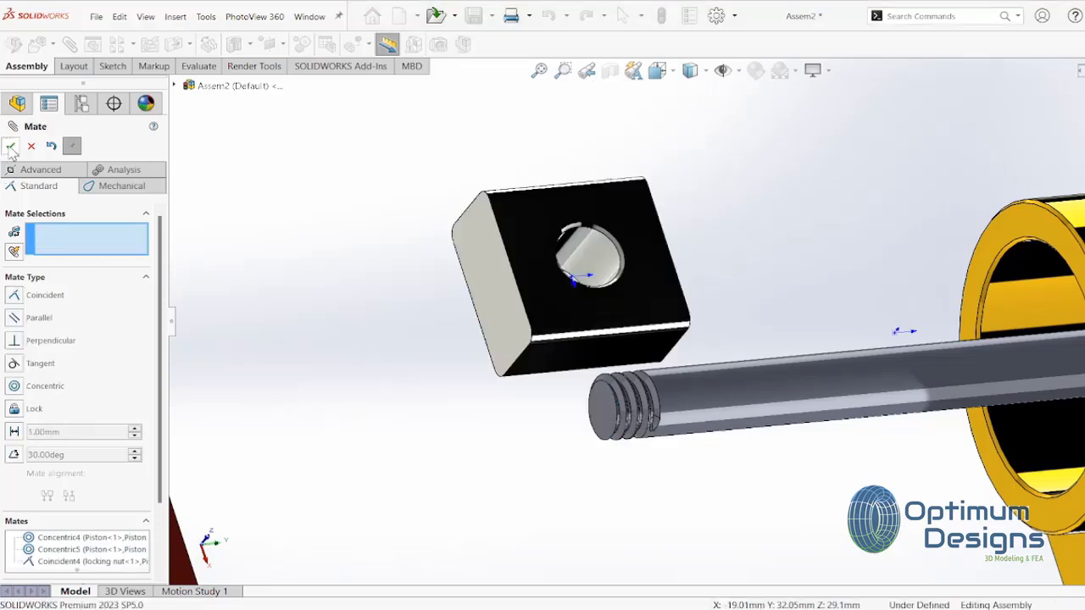
# Select the rod's cylindrical face and the nut hole for a concentric mate
pyautogui.click(770, 373)
pyautogui.moveTo(771, 372); pyautogui.dragTo(788, 356, button='middle')
pyautogui.moveTo(662, 371); pyautogui.dragTo(678, 364, button='middle')
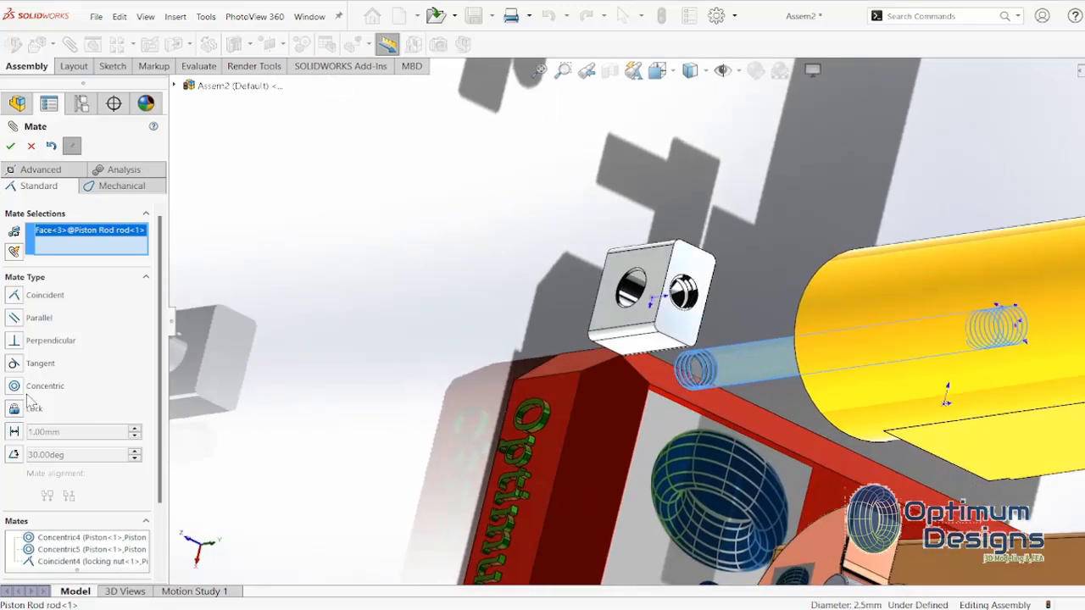
pyautogui.scroll(-10, 711, 295)
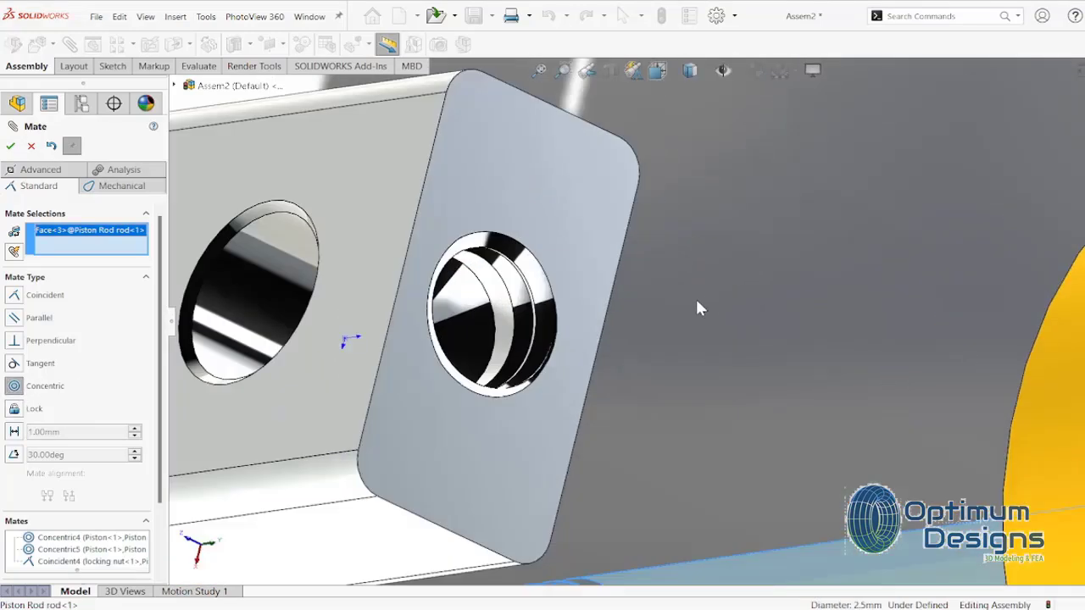
pyautogui.click(455, 306)
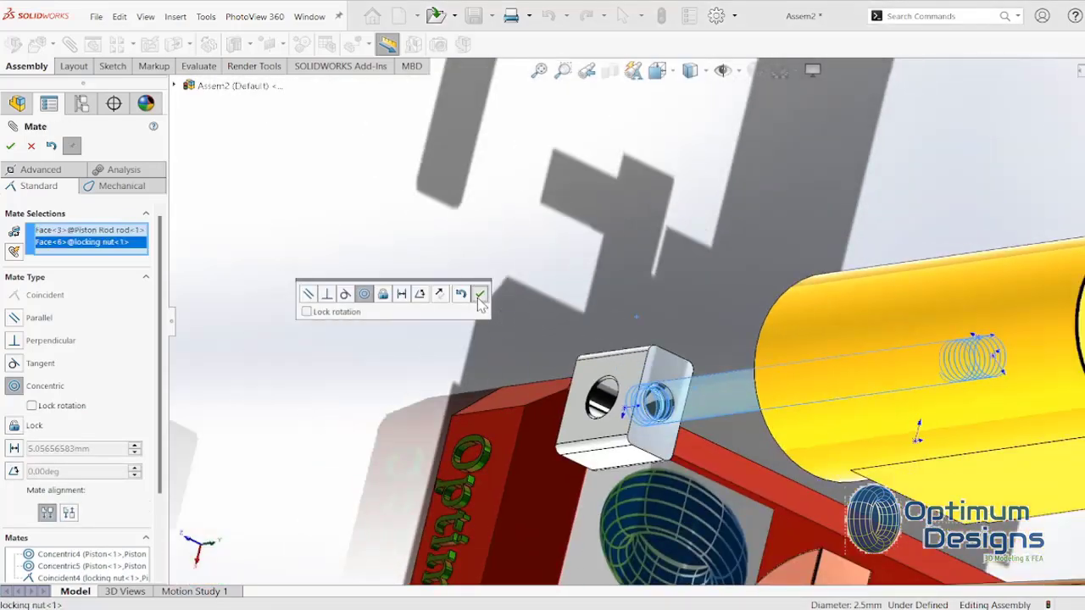
# Accept the nut-to-rod concentric mate, then centre the nut's cross hole on the crank pin
pyautogui.click(479, 294)
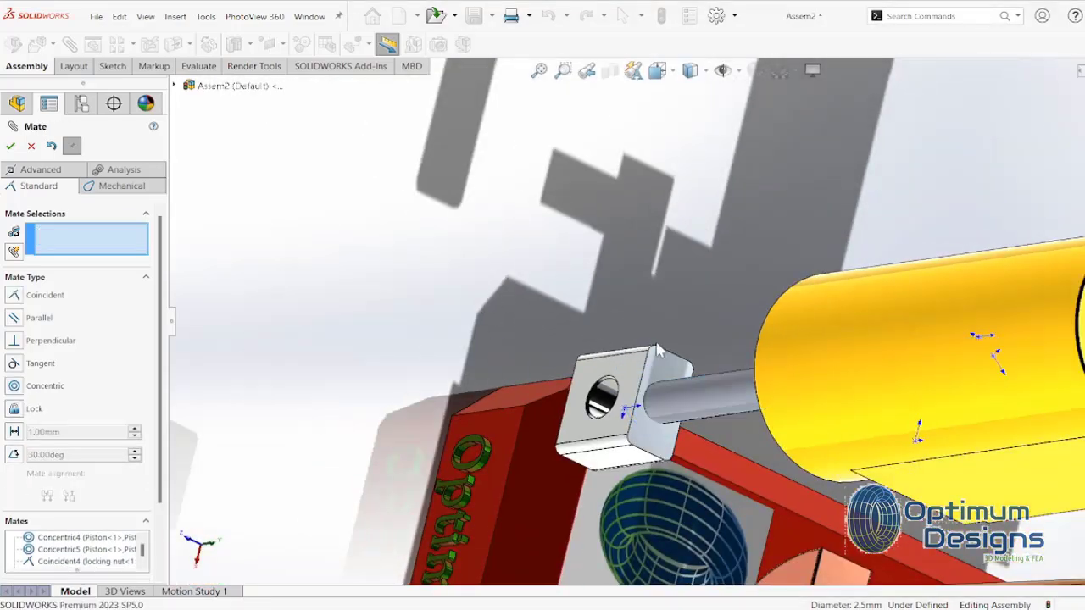
pyautogui.moveTo(661, 351)
pyautogui.mouseDown(button='middle')
pyautogui.moveTo(765, 257)
pyautogui.moveTo(737, 441)
pyautogui.mouseUp(button='middle')
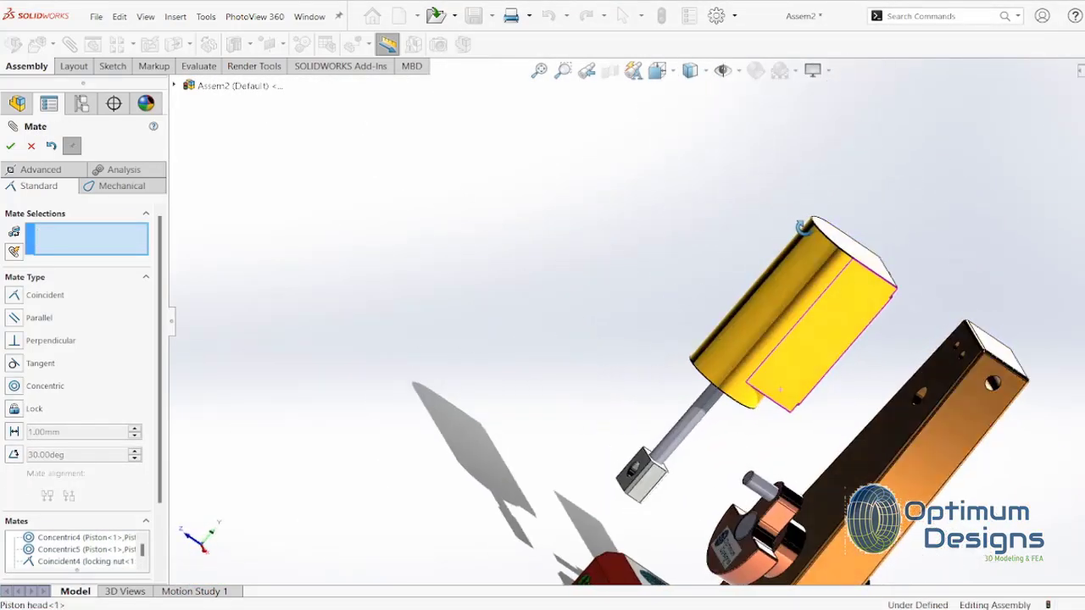
pyautogui.scroll(-5, 734, 480)
pyautogui.click(716, 455)
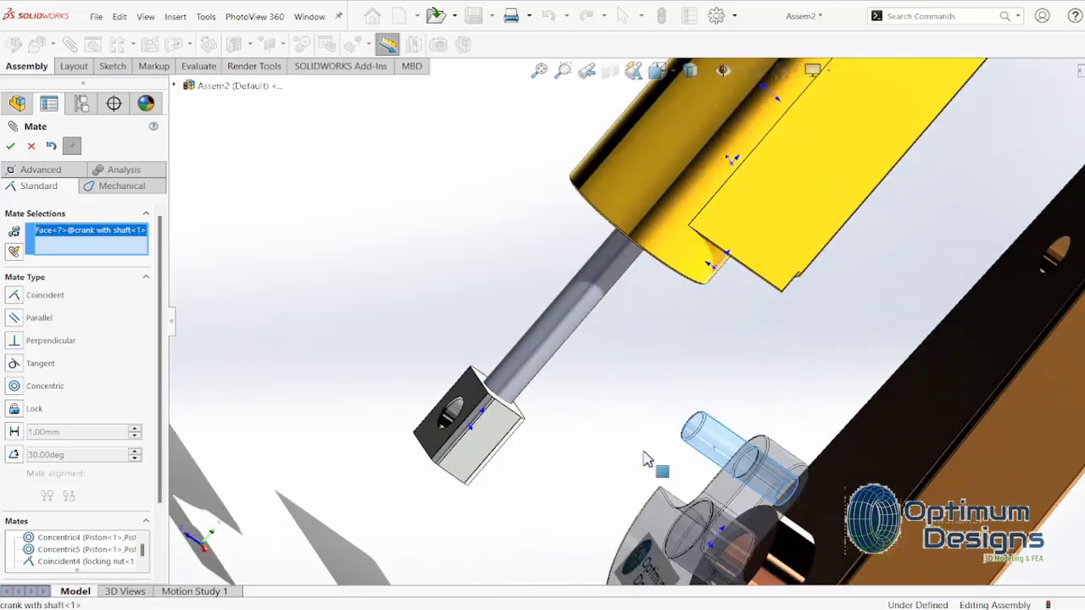
pyautogui.moveTo(480, 456); pyautogui.dragTo(455, 459, button='middle')
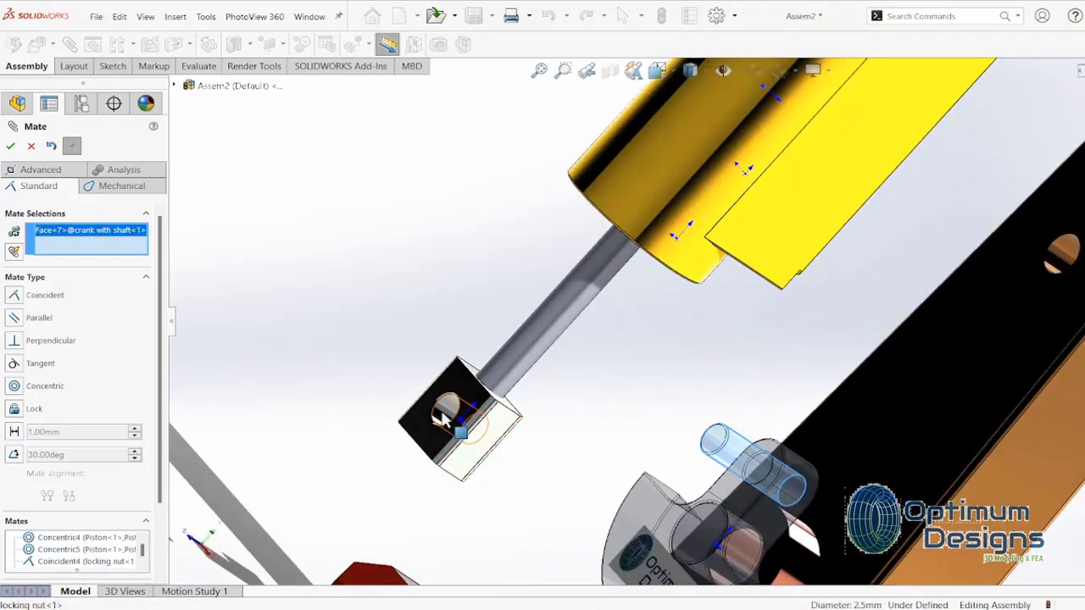
pyautogui.click(443, 419)
pyautogui.click(424, 422)
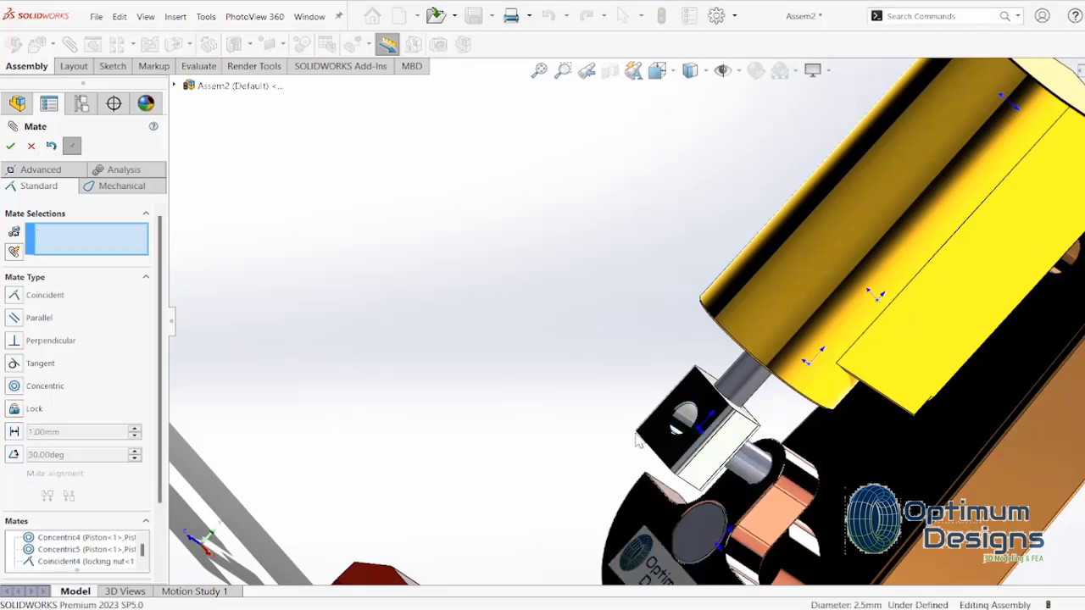
# Seat the piston head's flat side face against the plate
pyautogui.moveTo(638, 439); pyautogui.dragTo(712, 376, button='middle')
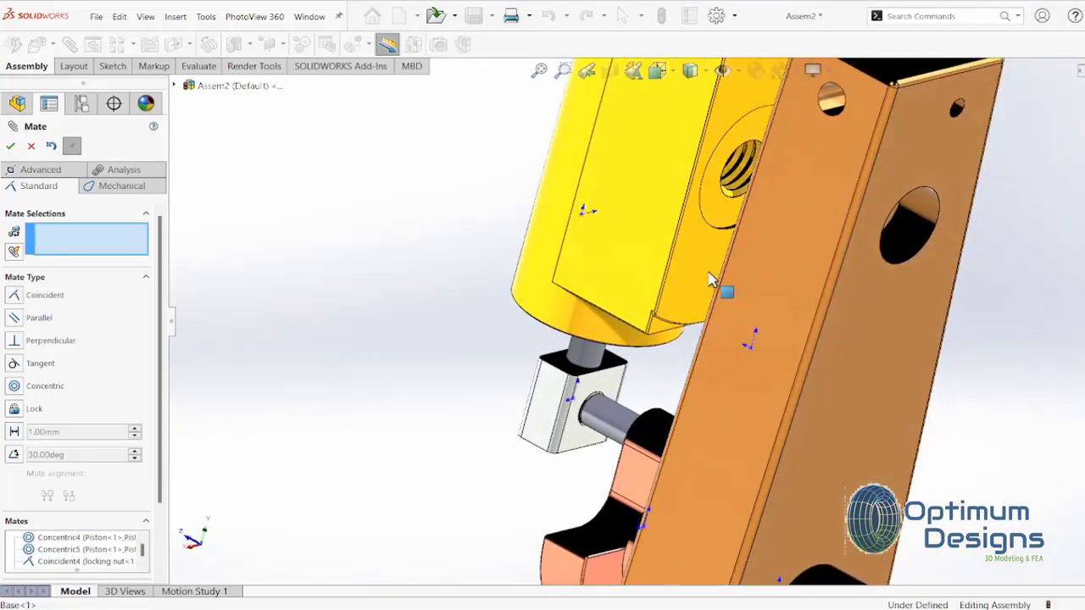
pyautogui.click(710, 280)
pyautogui.moveTo(710, 280)
pyautogui.mouseDown(button='middle')
pyautogui.moveTo(724, 303)
pyautogui.moveTo(847, 364)
pyautogui.moveTo(770, 195)
pyautogui.mouseUp(button='middle')
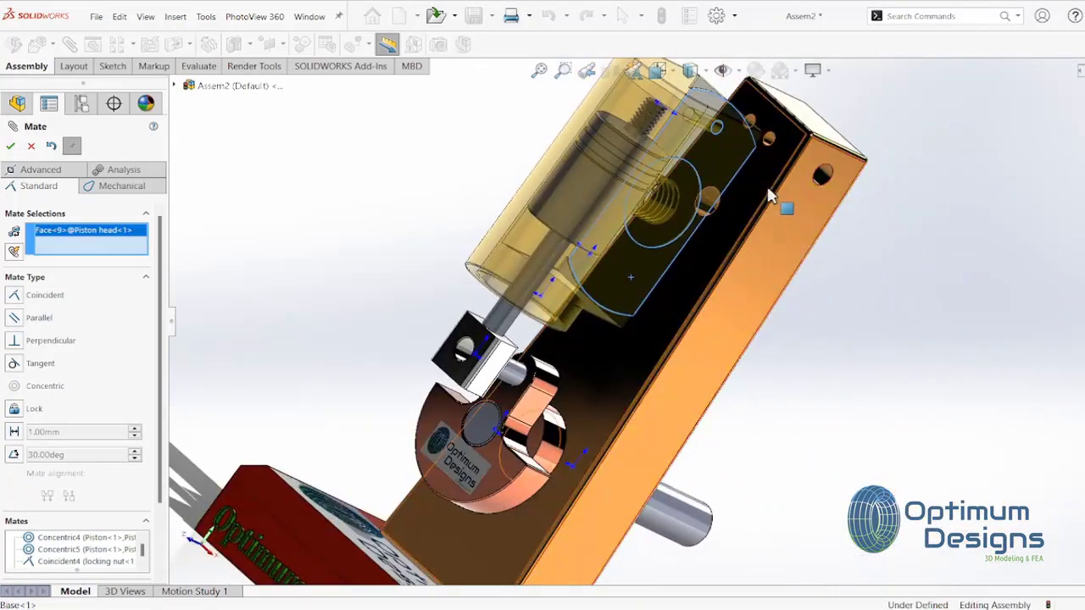
pyautogui.click(769, 195)
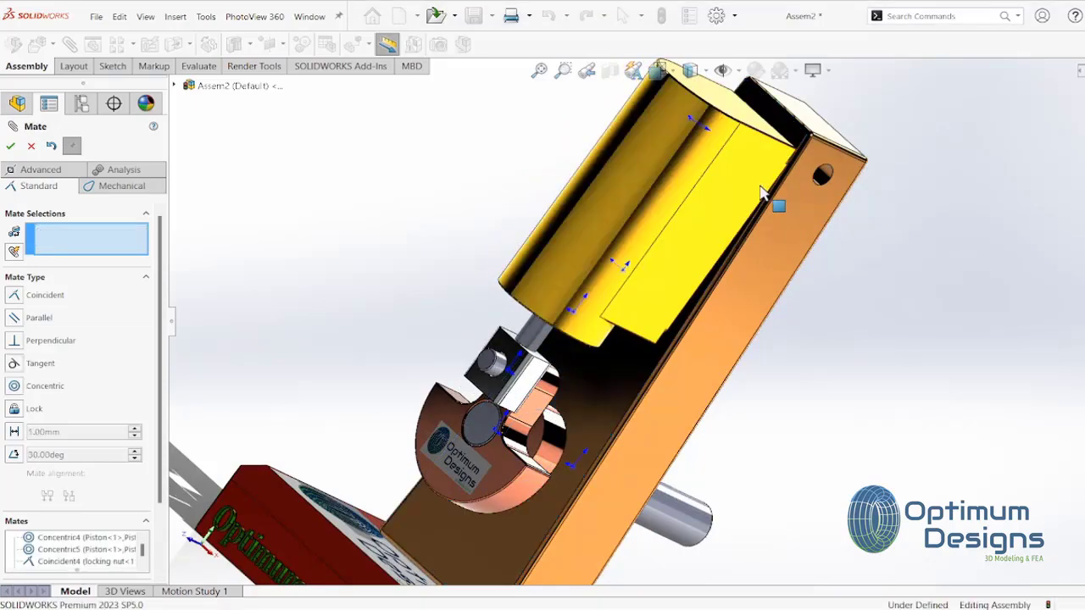
# Mate the piston head's threaded hole concentric with the plate's hole
pyautogui.moveTo(761, 193); pyautogui.dragTo(649, 152, button='middle')
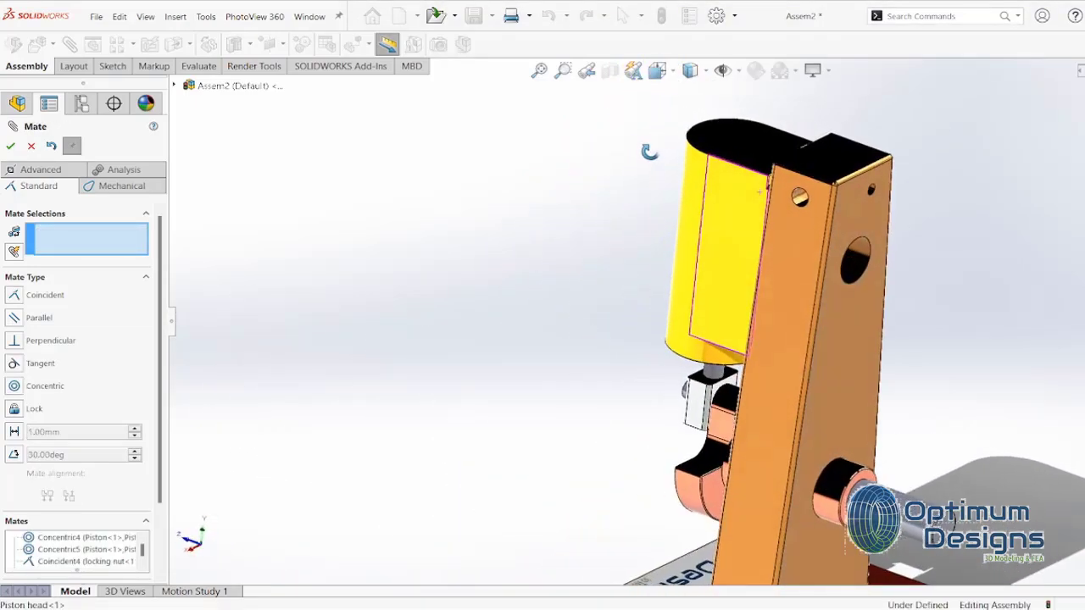
pyautogui.moveTo(751, 226)
pyautogui.mouseDown()
pyautogui.moveTo(691, 152)
pyautogui.moveTo(820, 224)
pyautogui.mouseUp()
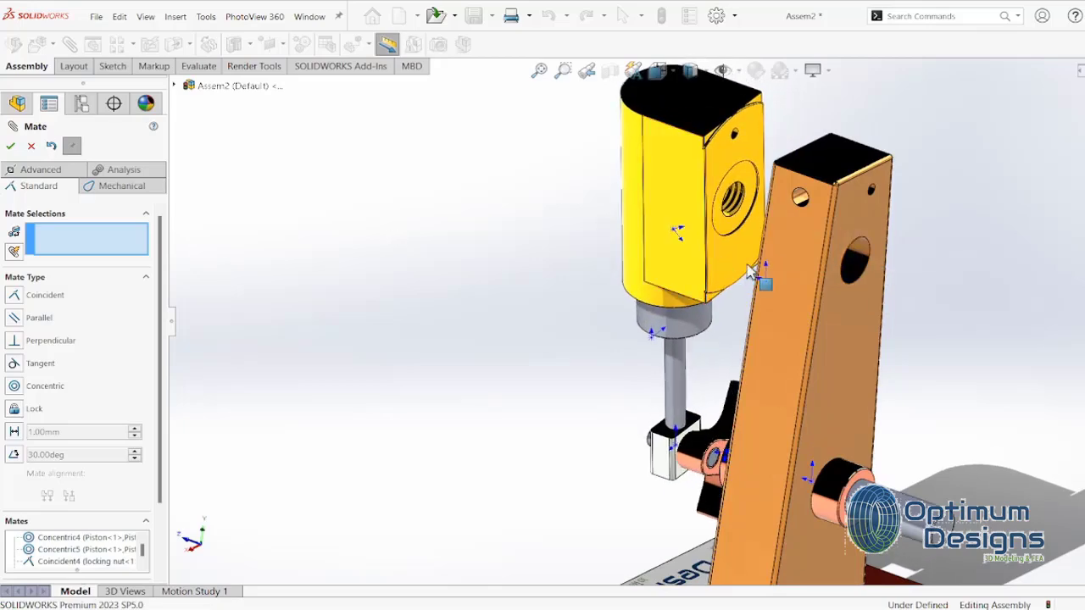
pyautogui.scroll(-2, 760, 209)
pyautogui.scroll(-2, 725, 195)
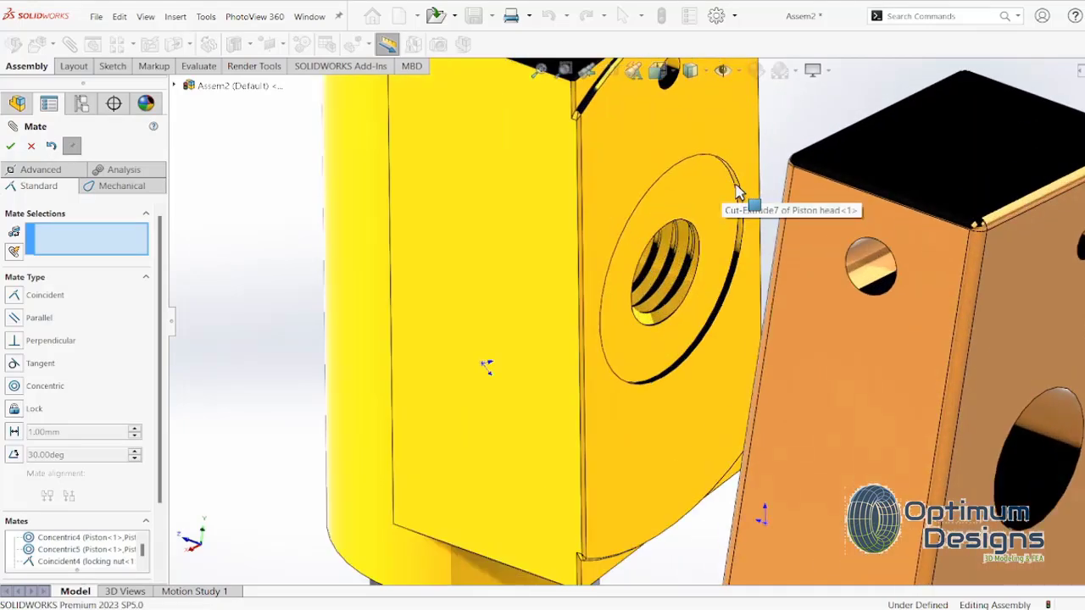
pyautogui.scroll(-2, 727, 199)
pyautogui.scroll(-1, 730, 201)
pyautogui.scroll(-1, 737, 203)
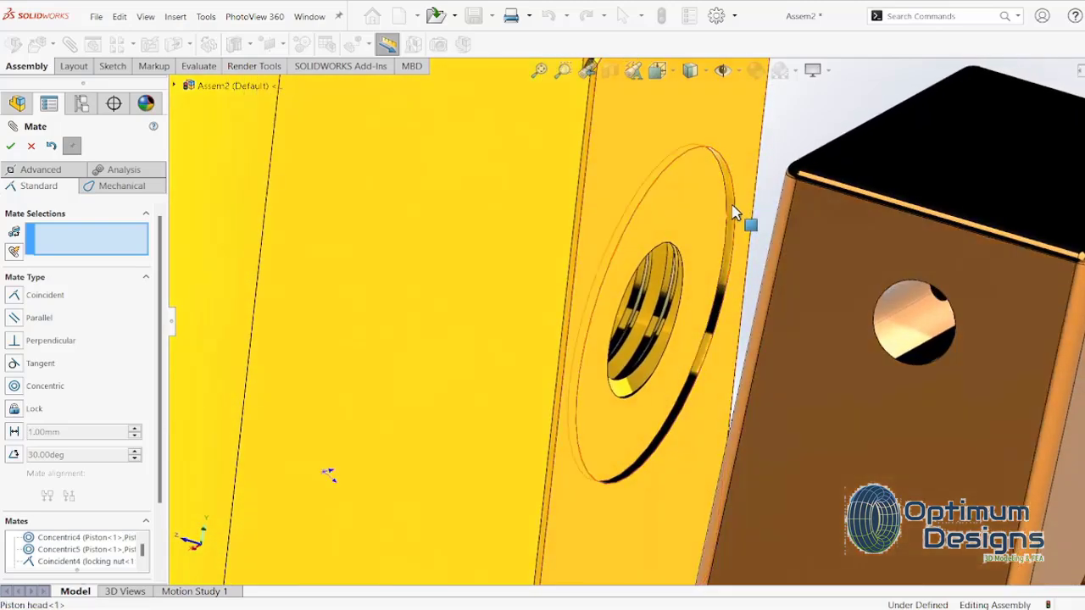
pyautogui.click(739, 206)
pyautogui.scroll(2, 534, 250)
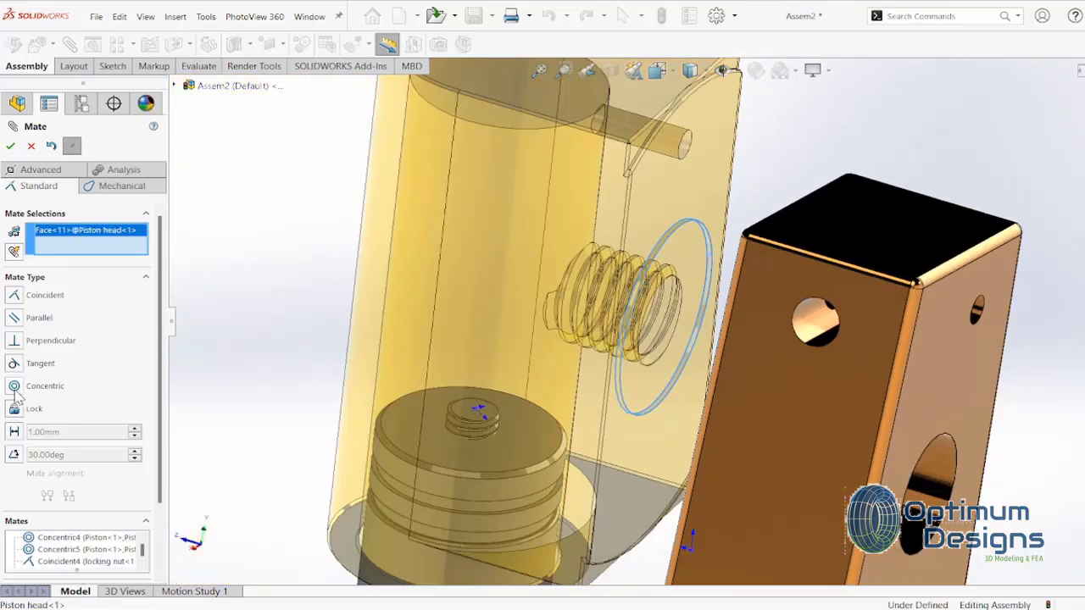
pyautogui.click(948, 469)
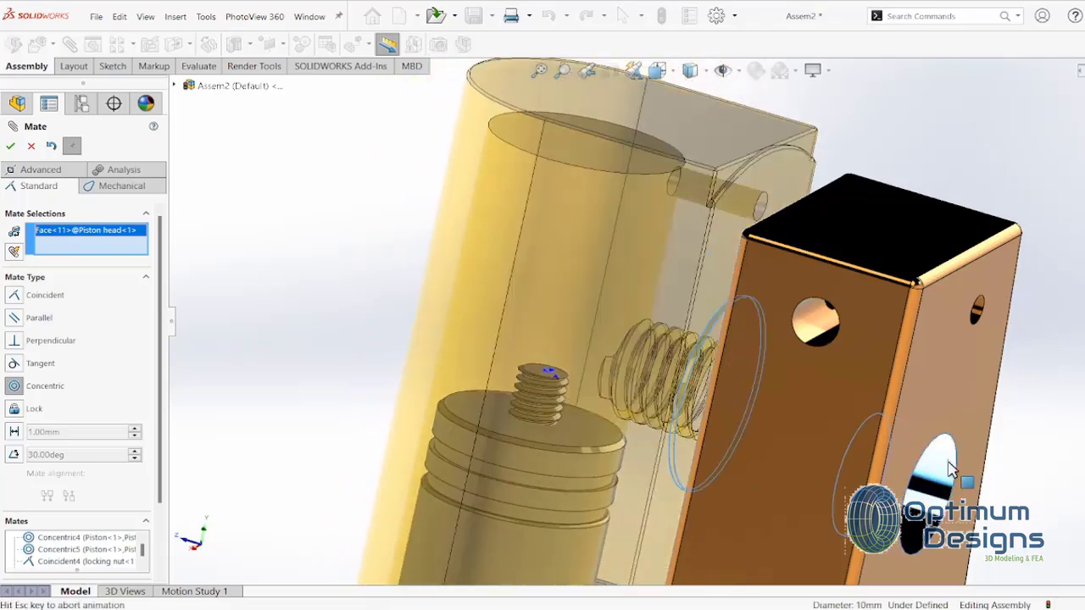
pyautogui.press('Return')
# View the assembly isometrically, close mating, and open Insert Components to list open parts
pyautogui.scroll(5, 933, 466)
pyautogui.moveTo(859, 441)
pyautogui.mouseDown(button='middle')
pyautogui.moveTo(757, 424)
pyautogui.moveTo(765, 402)
pyautogui.moveTo(806, 438)
pyautogui.moveTo(789, 463)
pyautogui.moveTo(771, 424)
pyautogui.mouseUp(button='middle')
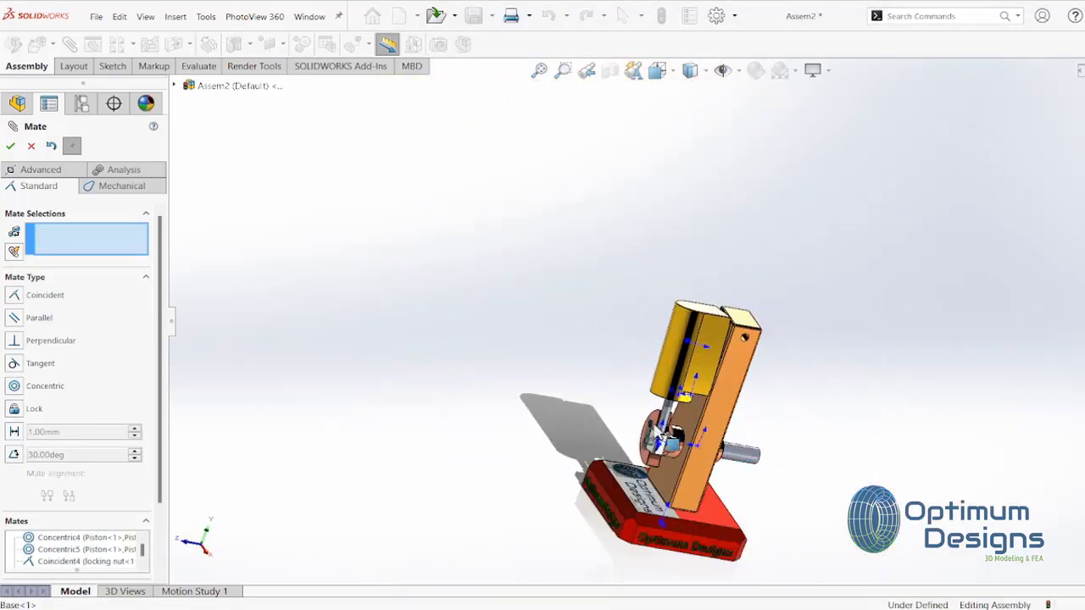
pyautogui.click(656, 70)
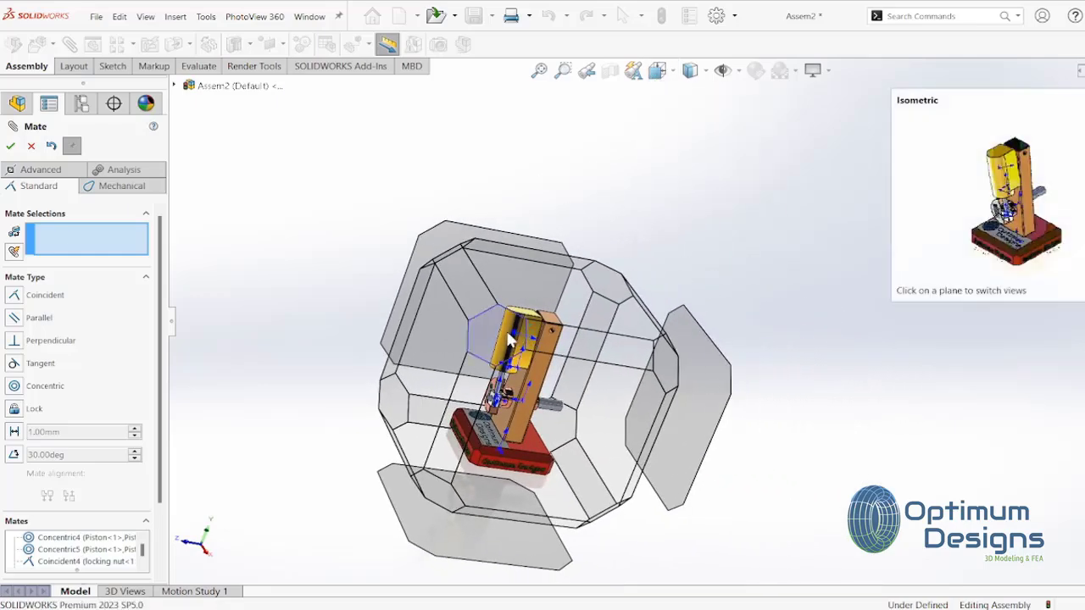
pyautogui.click(31, 146)
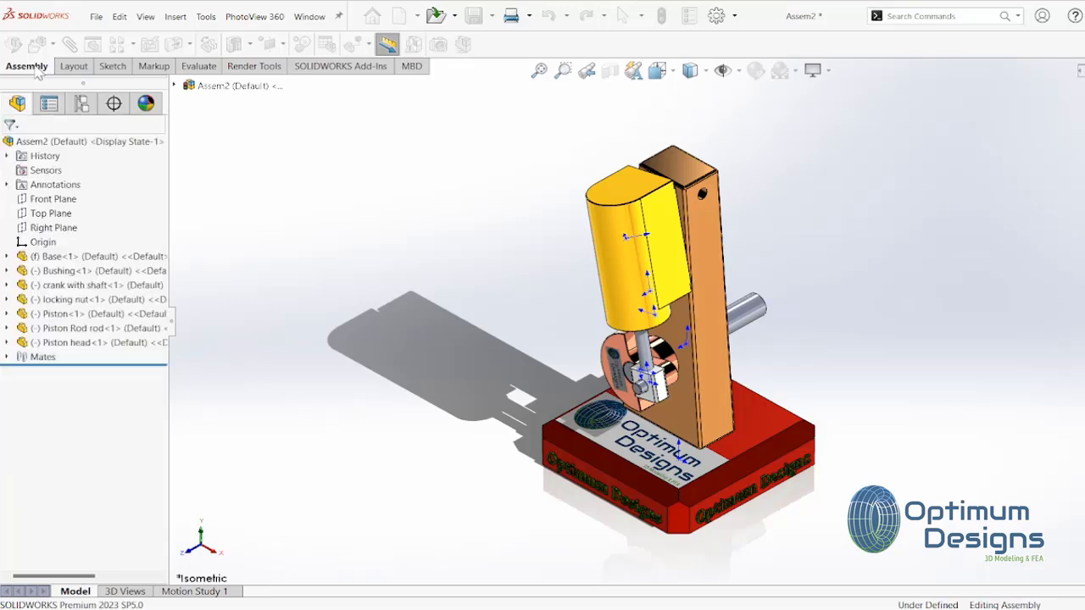
pyautogui.click(37, 44)
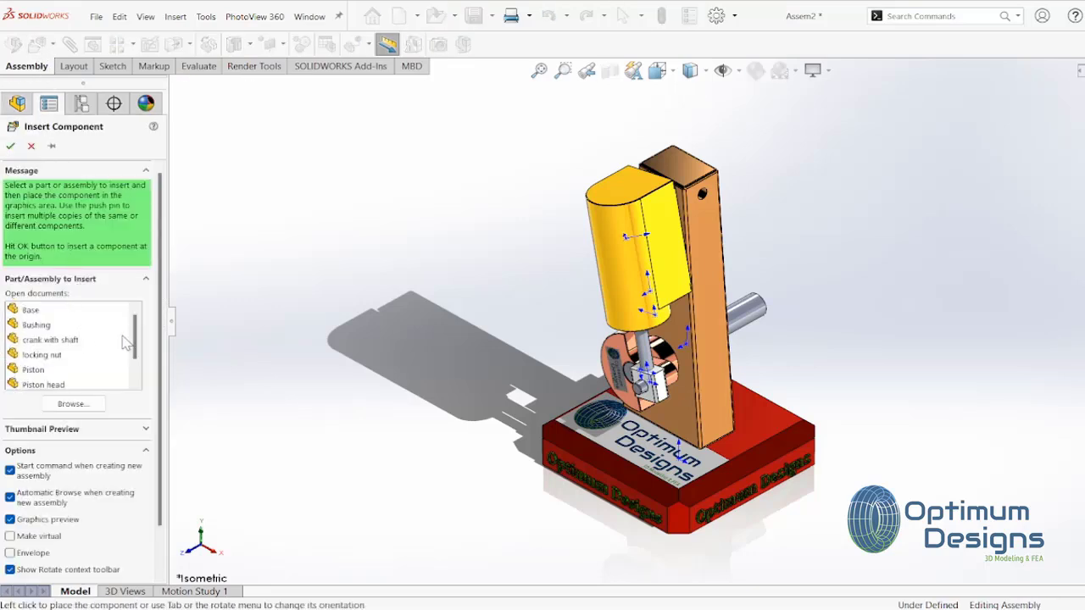
# Insert Fly-Wheel.SLDPRT into the assembly beside the tower
pyautogui.moveTo(137, 338); pyautogui.dragTo(139, 351)
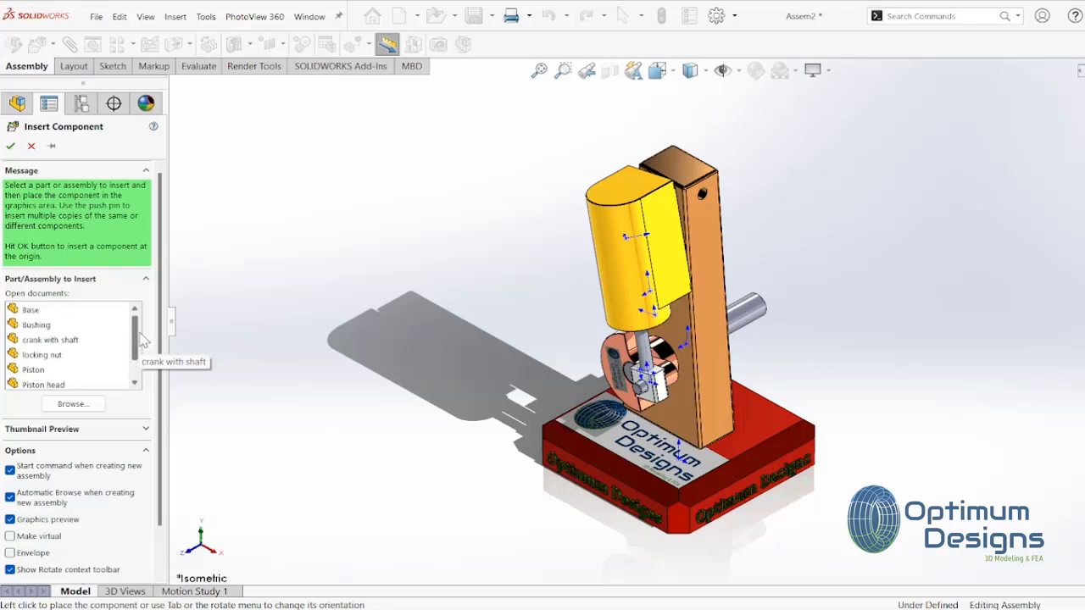
pyautogui.click(76, 405)
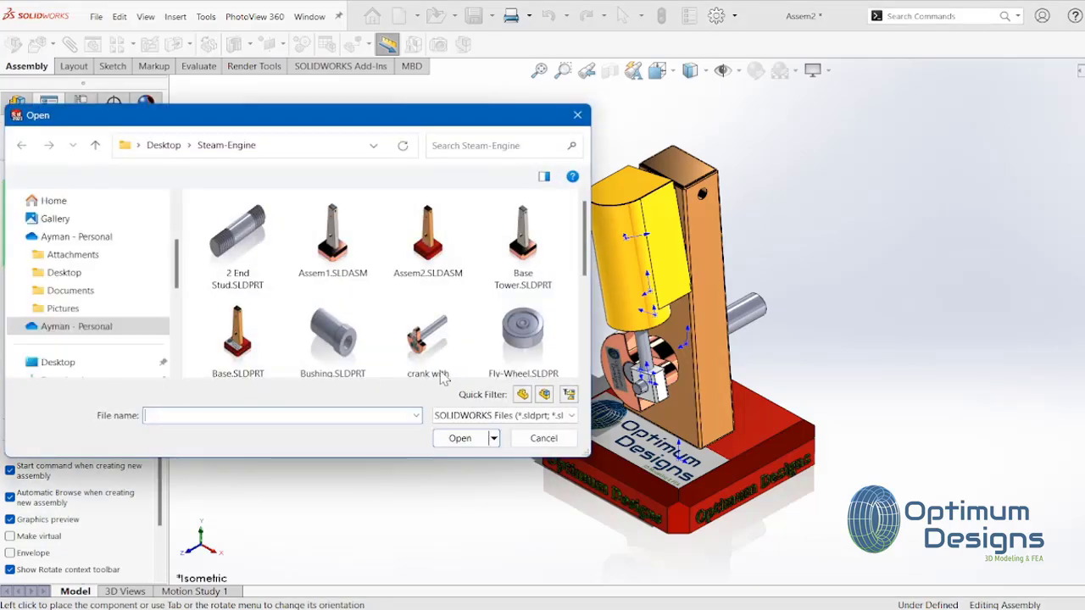
pyautogui.click(522, 305)
pyautogui.click(458, 437)
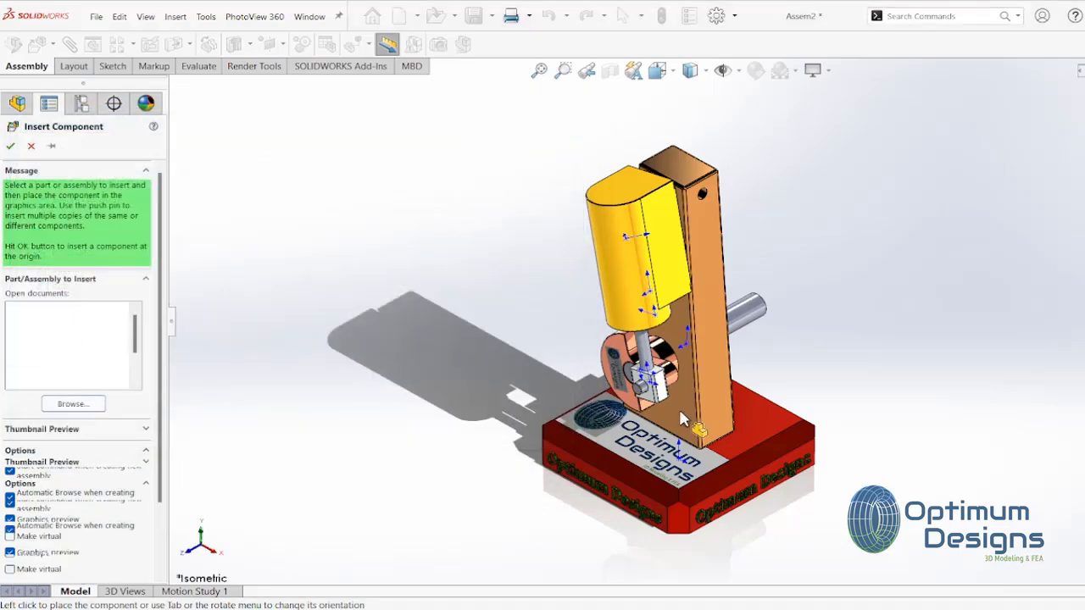
pyautogui.click(891, 286)
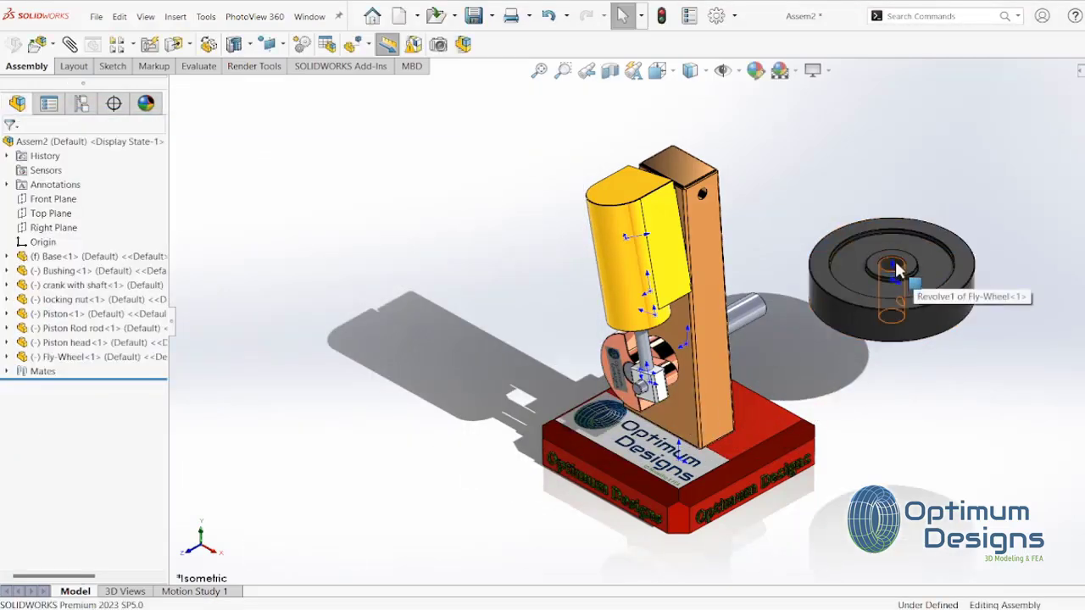
# Mate the flywheel hub bore concentric to the crank shaft with flipped alignment
pyautogui.click(897, 269)
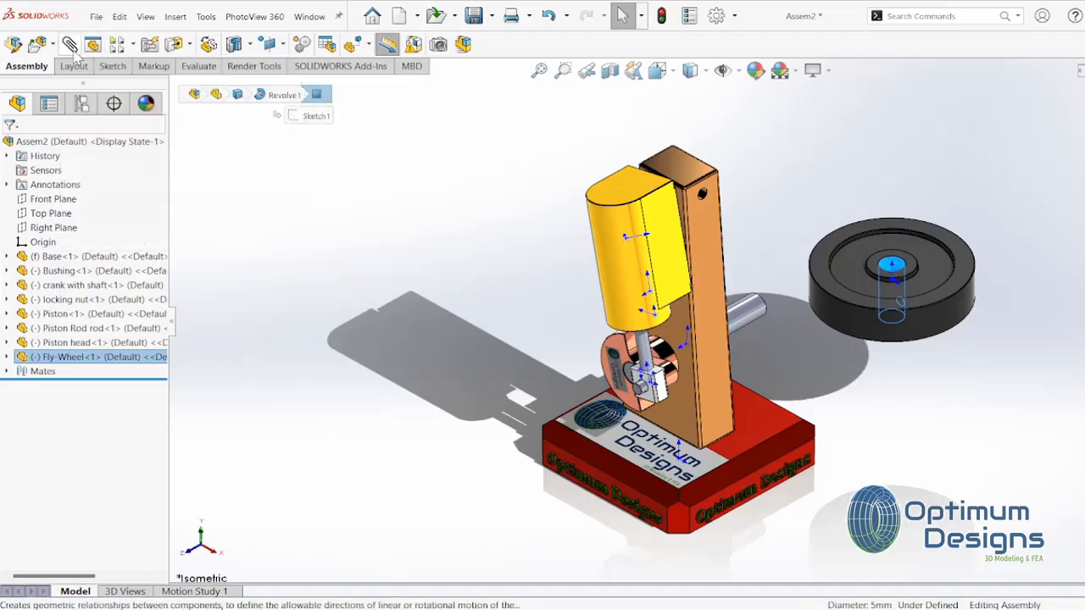
pyautogui.click(741, 314)
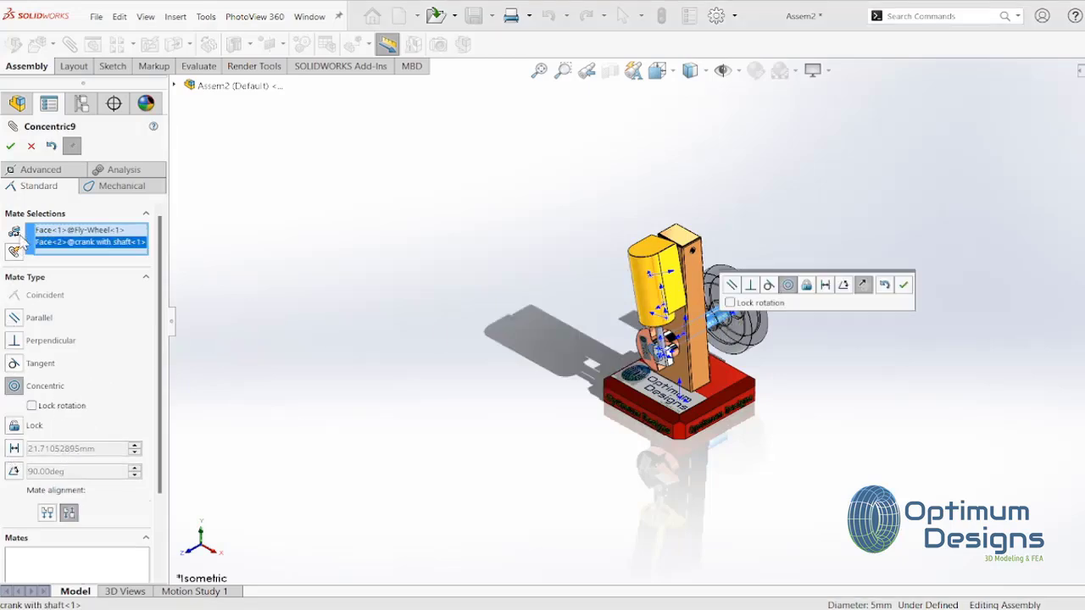
pyautogui.click(863, 288)
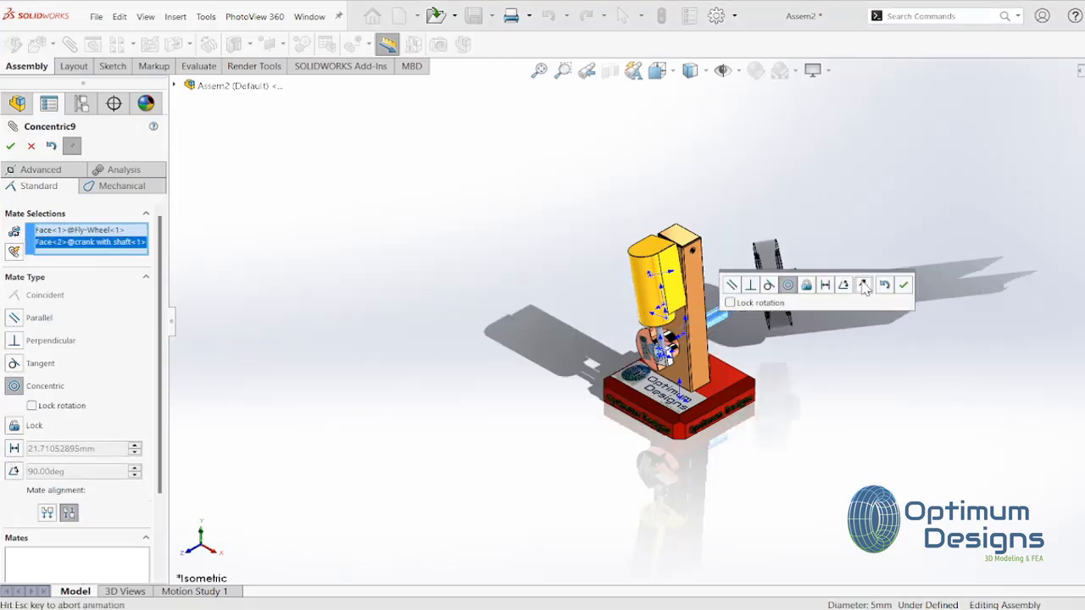
pyautogui.click(905, 288)
# Add a Coincident mate between the flywheel's flat side face and the bushing face
pyautogui.scroll(-3, 795, 288)
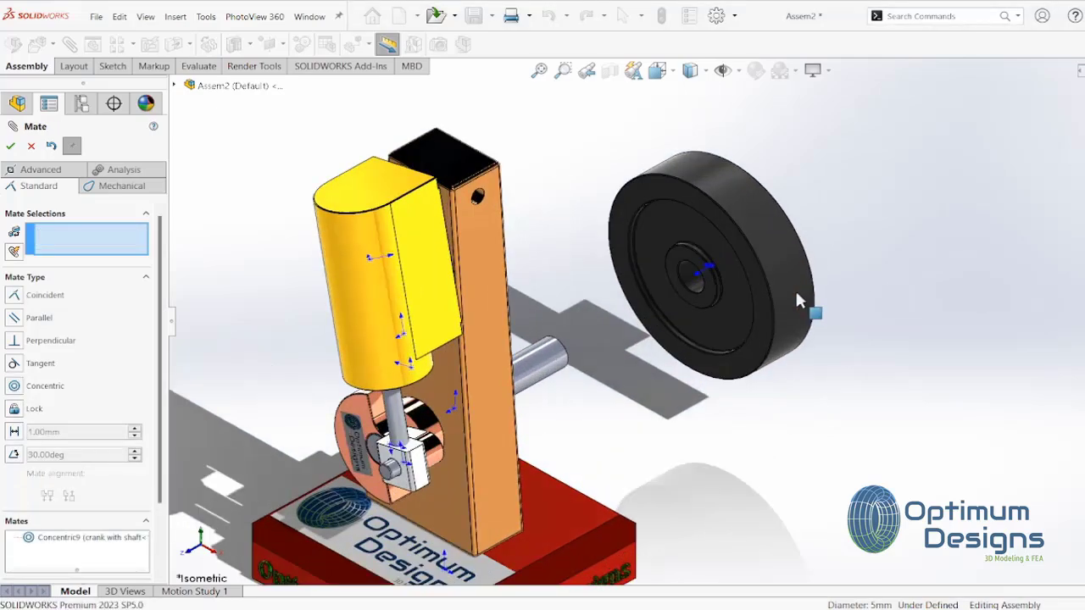
pyautogui.scroll(-3, 628, 281)
pyautogui.click(623, 295)
pyautogui.scroll(3, 623, 294)
pyautogui.scroll(2, 623, 295)
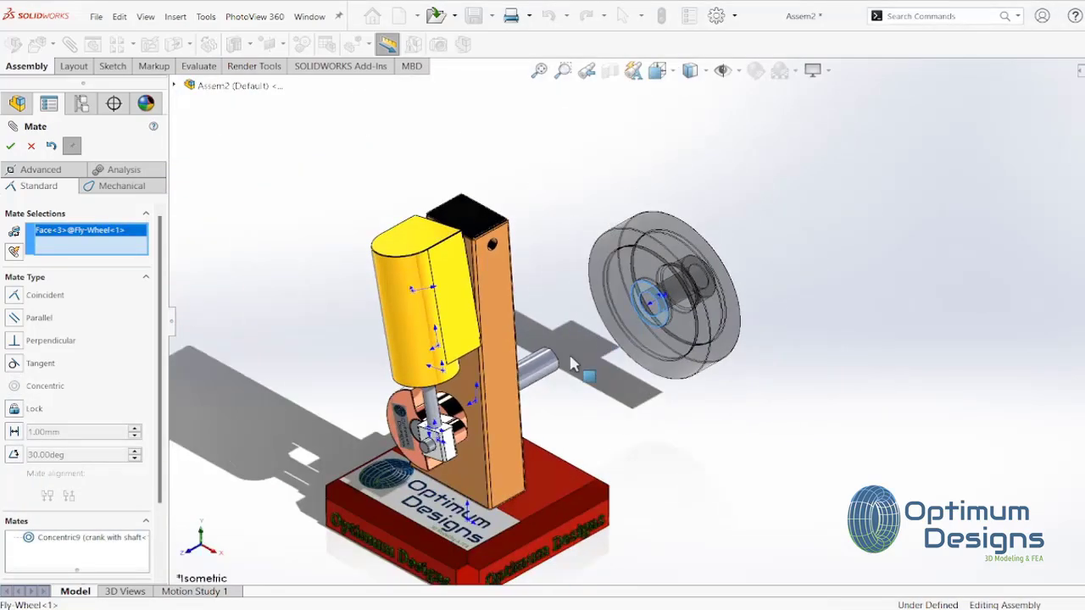
pyautogui.moveTo(623, 295)
pyautogui.mouseDown(button='middle')
pyautogui.moveTo(450, 432)
pyautogui.moveTo(551, 364)
pyautogui.mouseUp(button='middle')
pyautogui.scroll(-5, 557, 363)
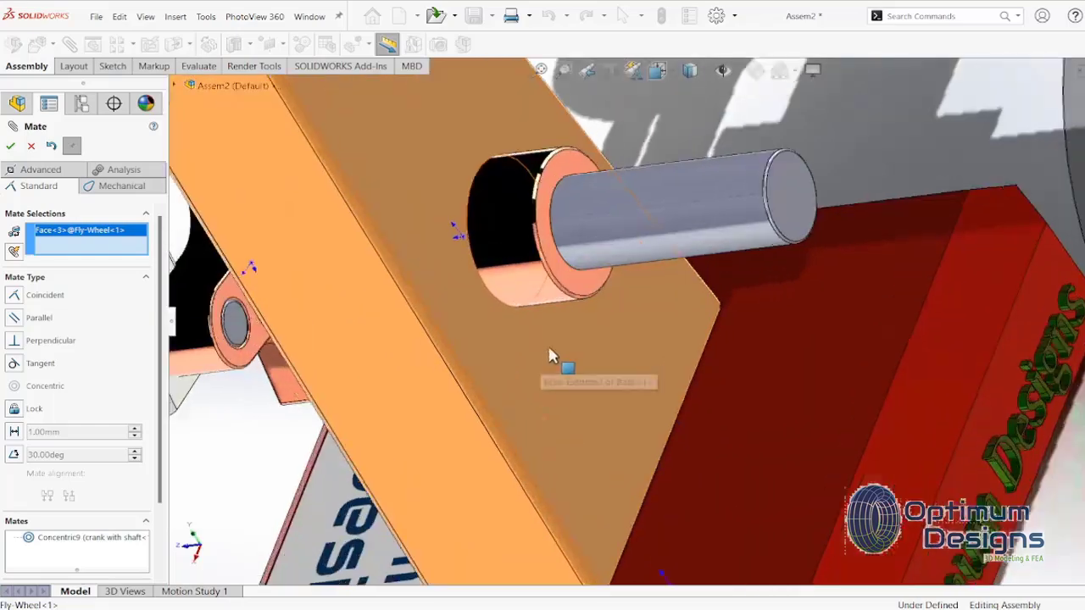
pyautogui.scroll(-3, 605, 242)
pyautogui.click(607, 240)
pyautogui.click(605, 226)
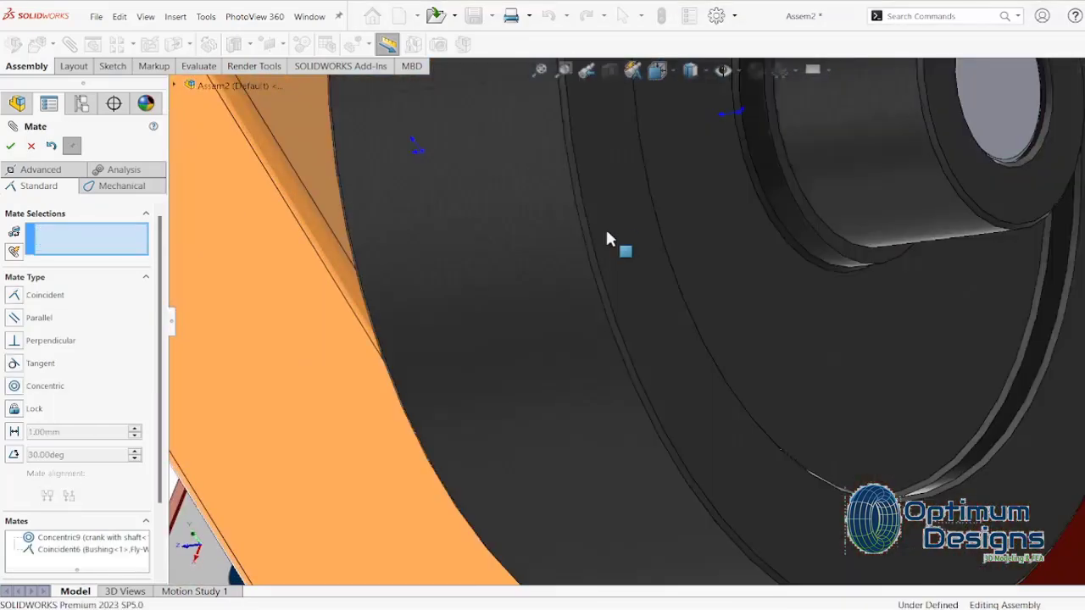
pyautogui.scroll(3, 697, 230)
pyautogui.scroll(2, 713, 230)
pyautogui.scroll(5, 714, 235)
pyautogui.moveTo(713, 235)
pyautogui.mouseDown(button='middle')
pyautogui.moveTo(781, 200)
pyautogui.moveTo(755, 186)
pyautogui.moveTo(688, 190)
pyautogui.moveTo(714, 219)
pyautogui.mouseUp(button='middle')
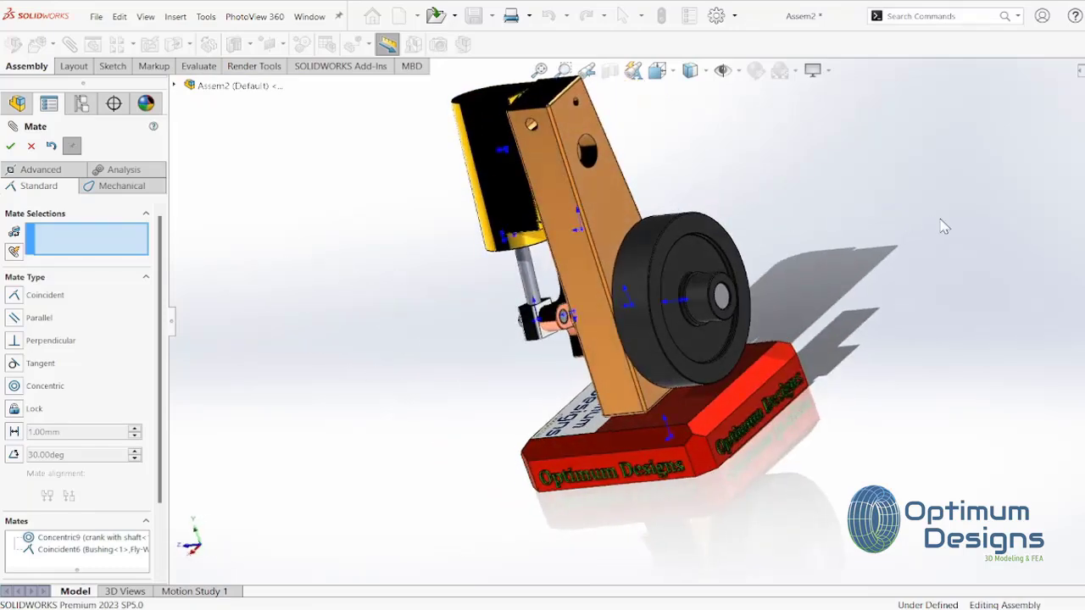
# Close the mate settings and spin the flywheel to check it turns freely
pyautogui.click(31, 146)
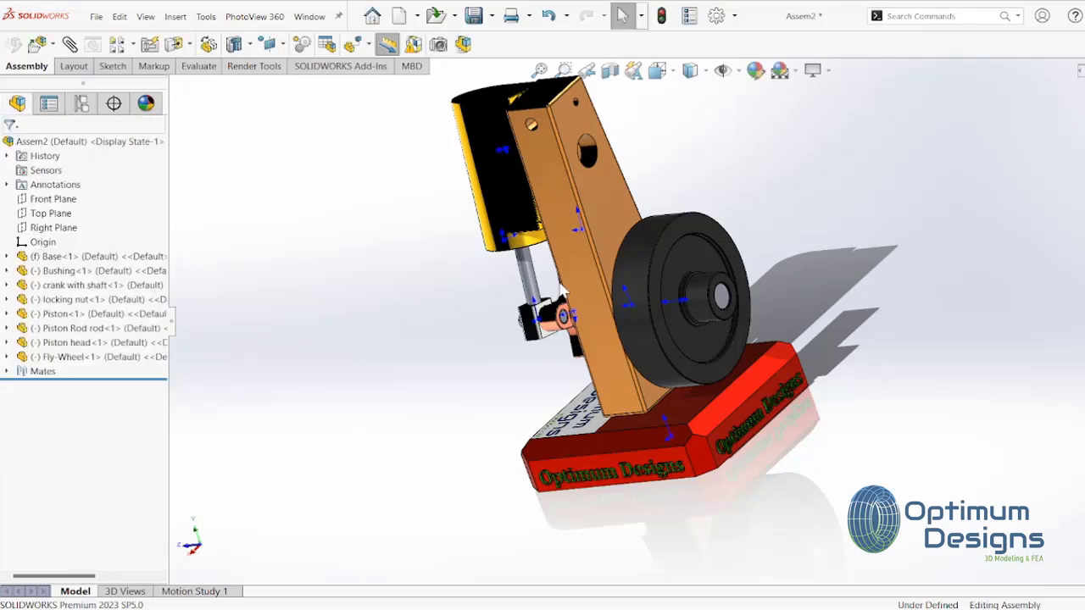
pyautogui.scroll(2, 675, 316)
pyautogui.moveTo(675, 316); pyautogui.dragTo(695, 307, button='middle')
pyautogui.scroll(-5, 675, 302)
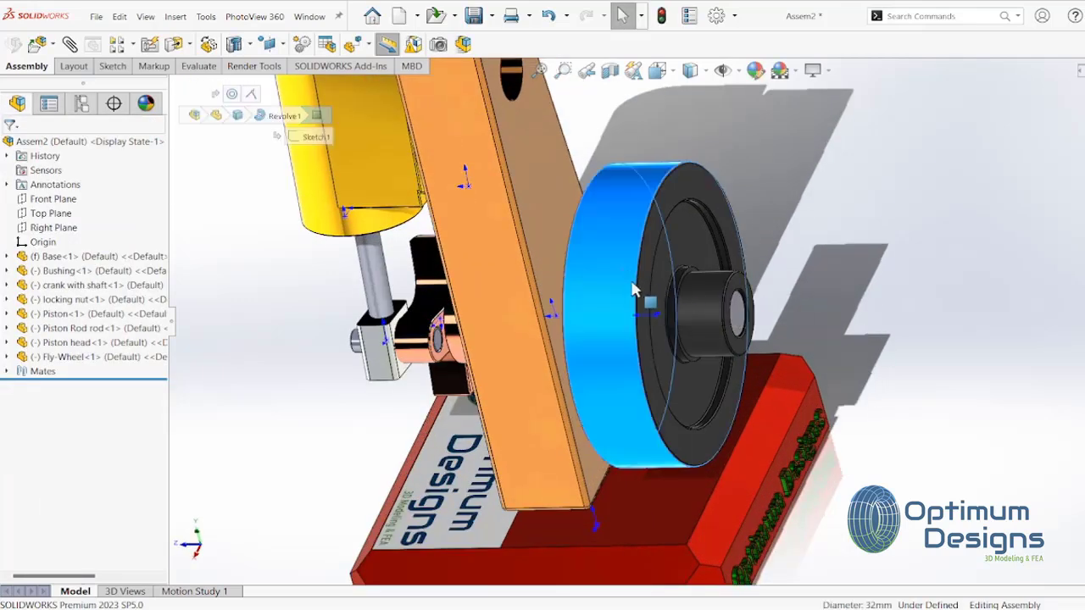
pyautogui.click(650, 316)
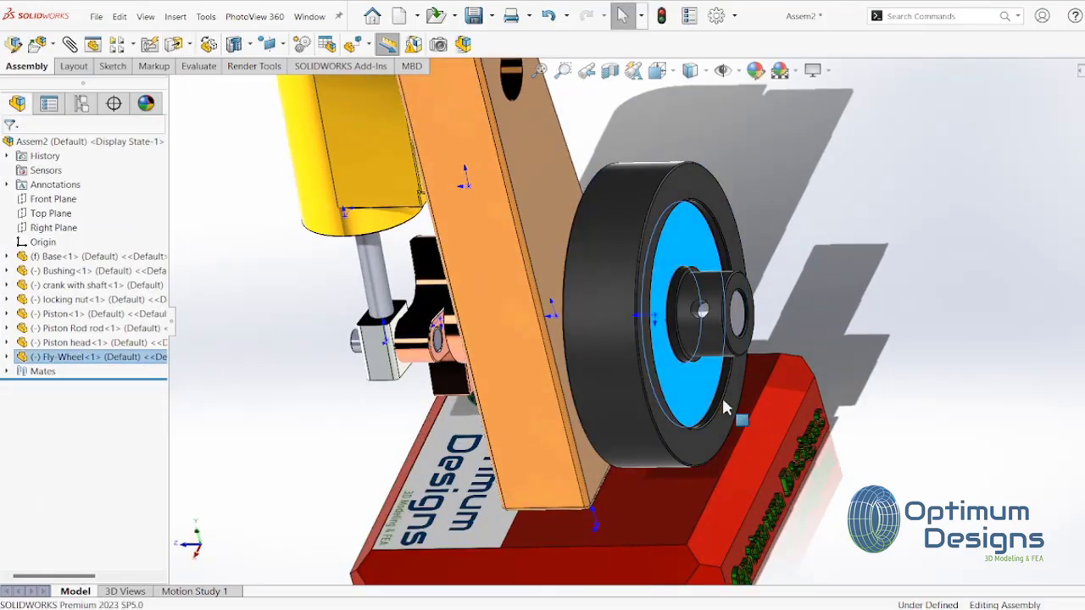
pyautogui.moveTo(725, 407); pyautogui.dragTo(759, 383)
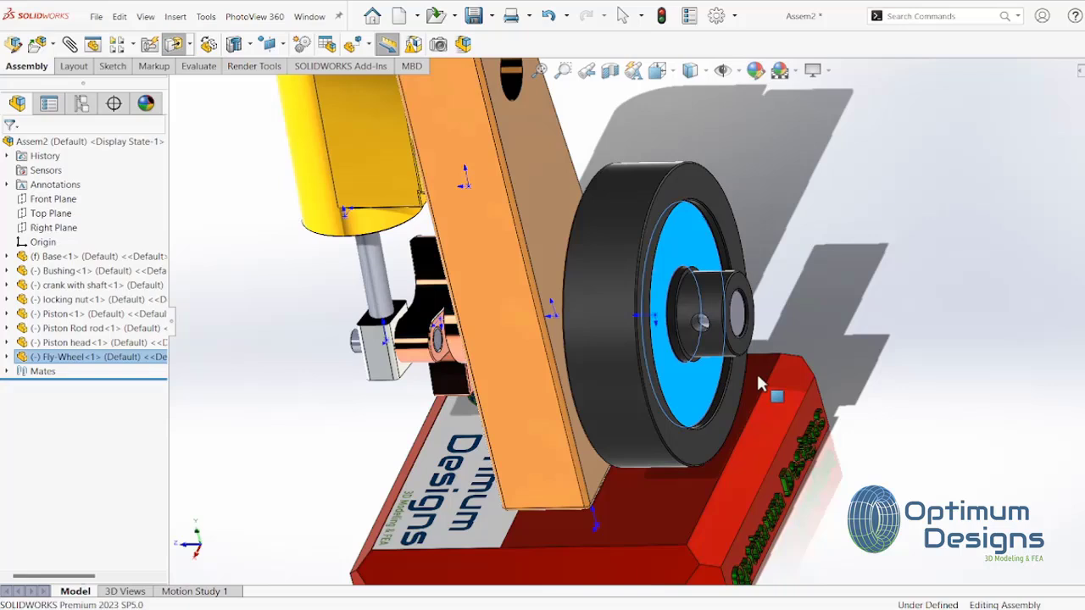
pyautogui.click(612, 332)
pyautogui.click(623, 15)
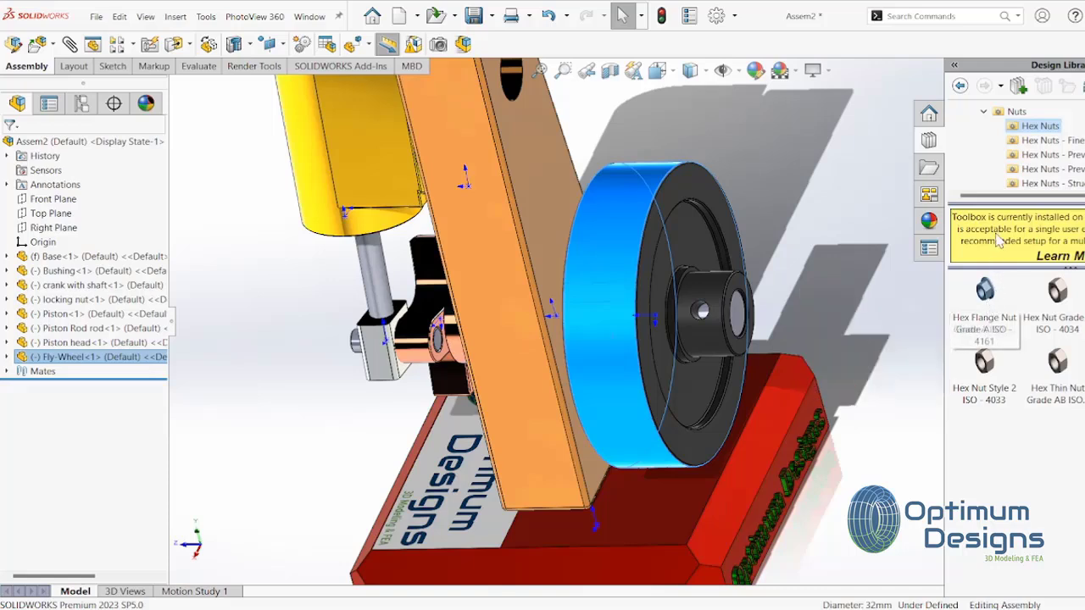
# Drag an ISO cone point socket set screw from Toolbox beside the flywheel, sized M2
pyautogui.scroll(3, 1005, 161)
pyautogui.scroll(3, 1005, 174)
pyautogui.scroll(3, 1005, 174)
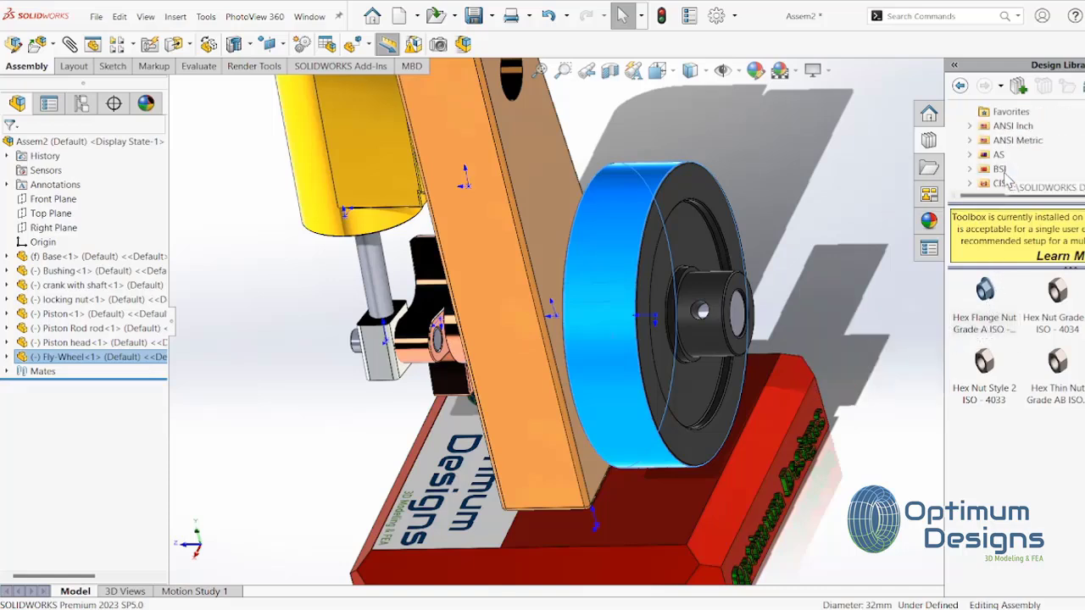
pyautogui.scroll(3, 1005, 169)
pyautogui.click(1000, 156)
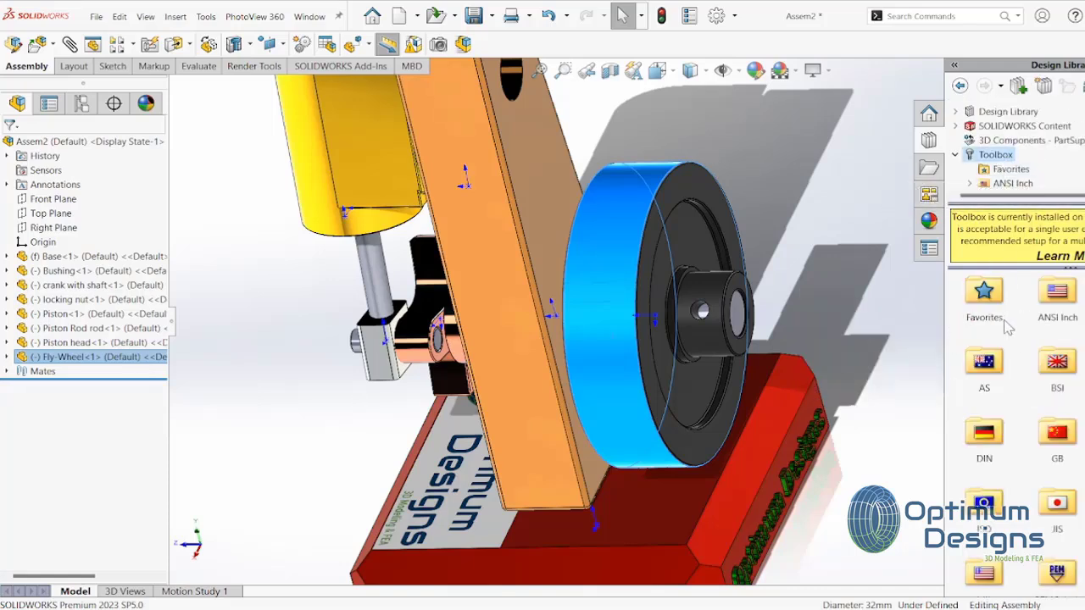
pyautogui.doubleClick(983, 508)
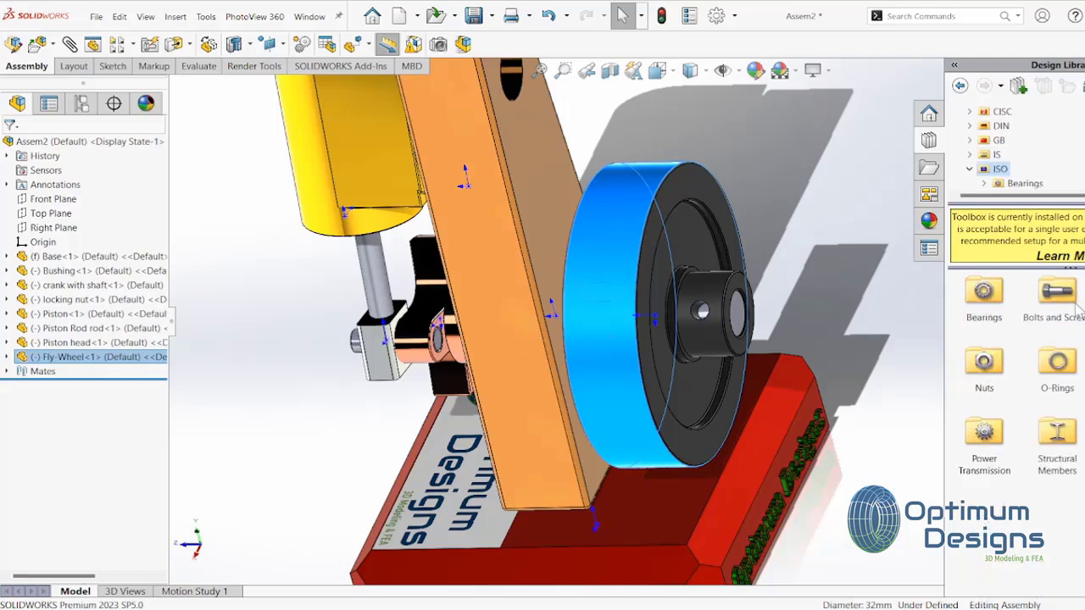
pyautogui.doubleClick(1070, 303)
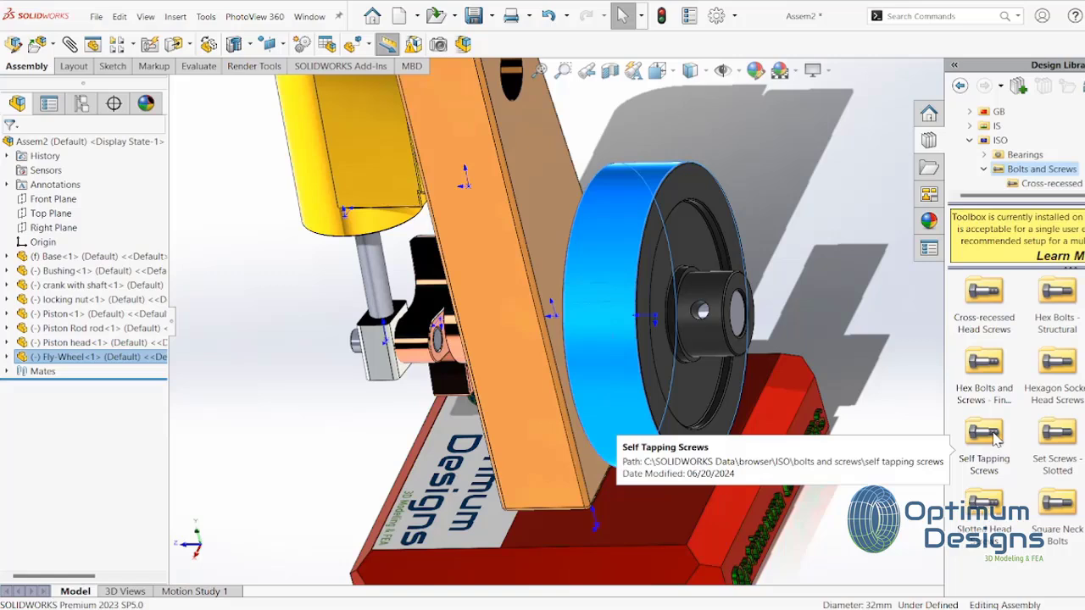
pyautogui.doubleClick(1042, 436)
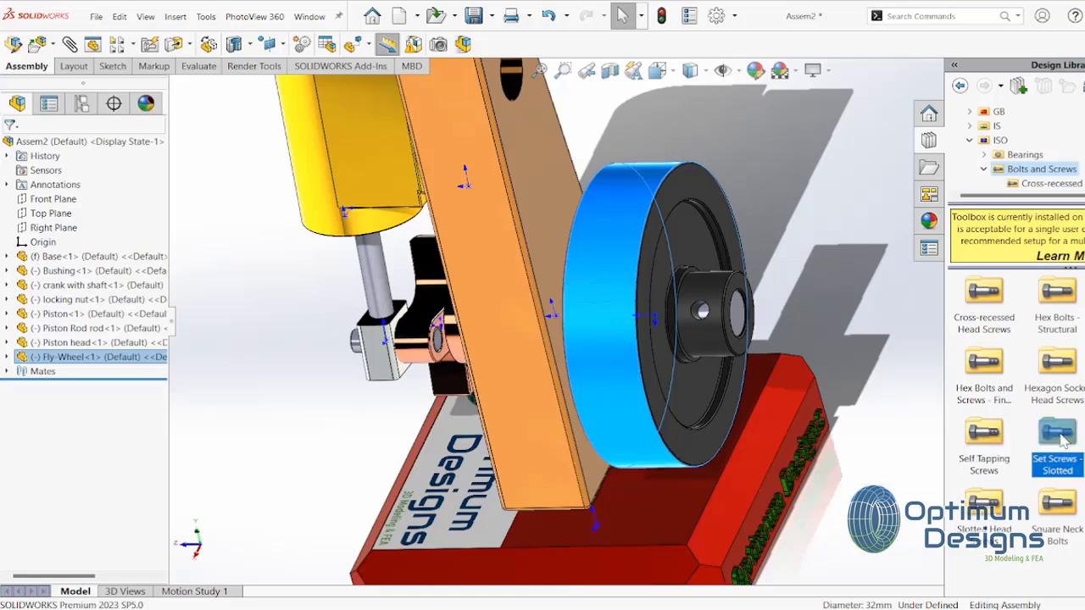
pyautogui.click(1063, 155)
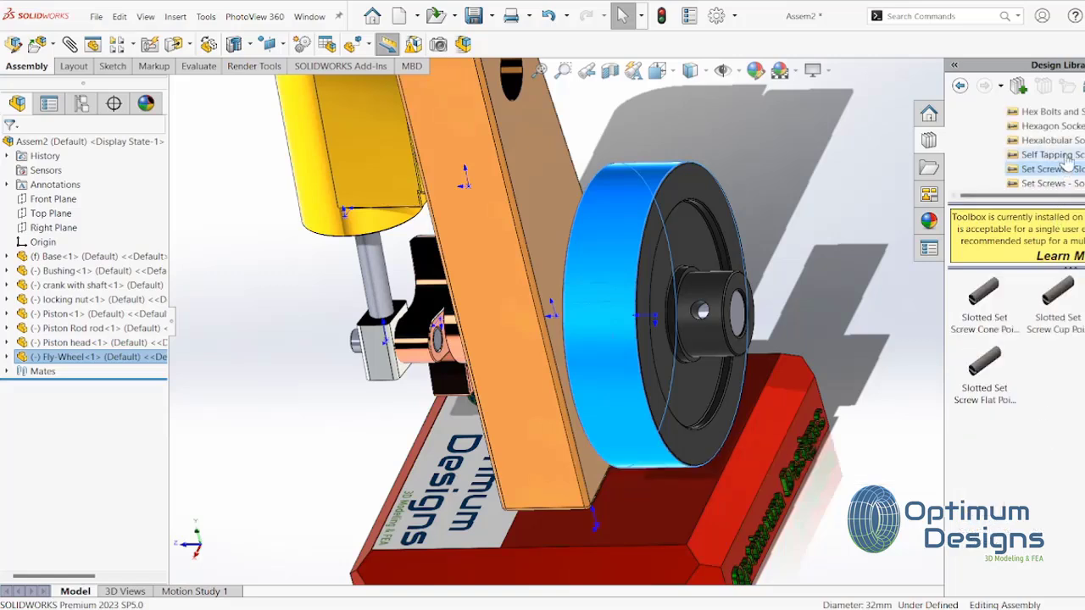
pyautogui.click(1051, 183)
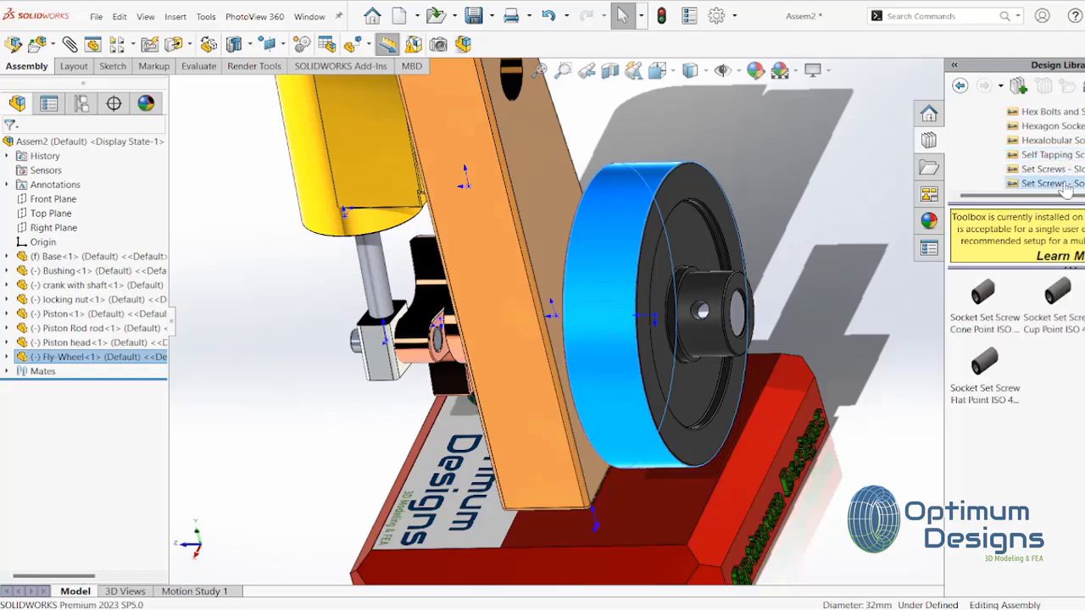
pyautogui.moveTo(986, 292); pyautogui.dragTo(836, 313)
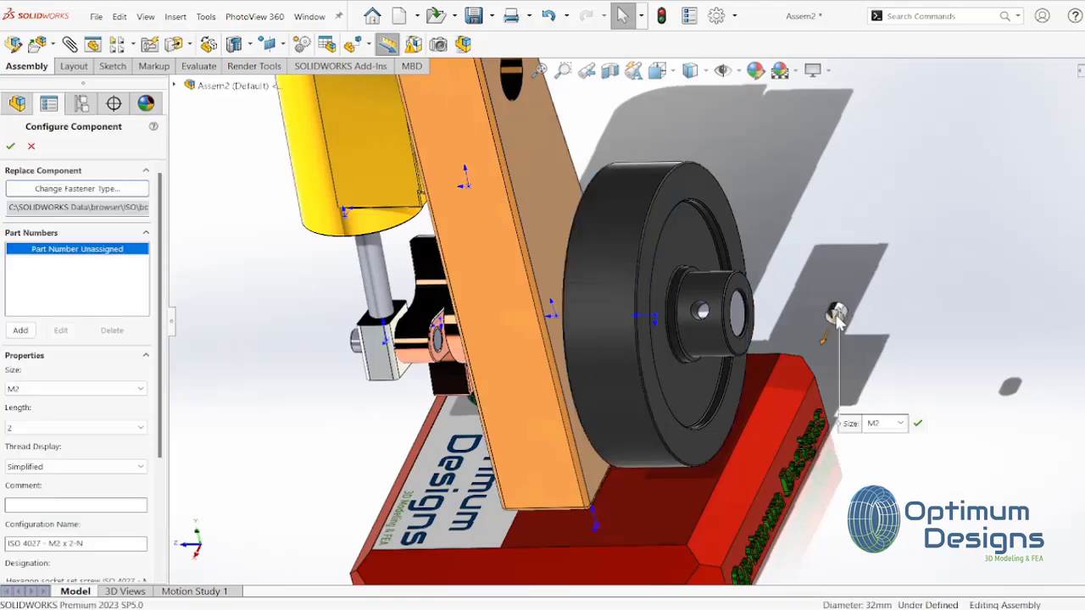
pyautogui.click(917, 423)
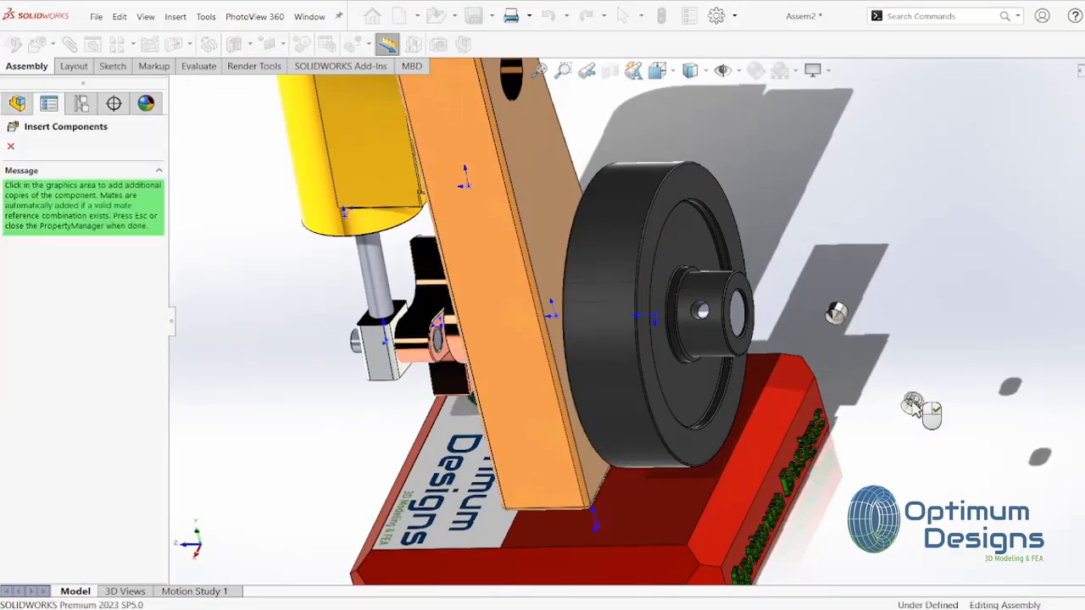
# Mate the set screw concentric to the hub hole, then flip its alignment
pyautogui.press('Escape')
pyautogui.scroll(-5, 839, 309)
pyautogui.scroll(-3, 750, 354)
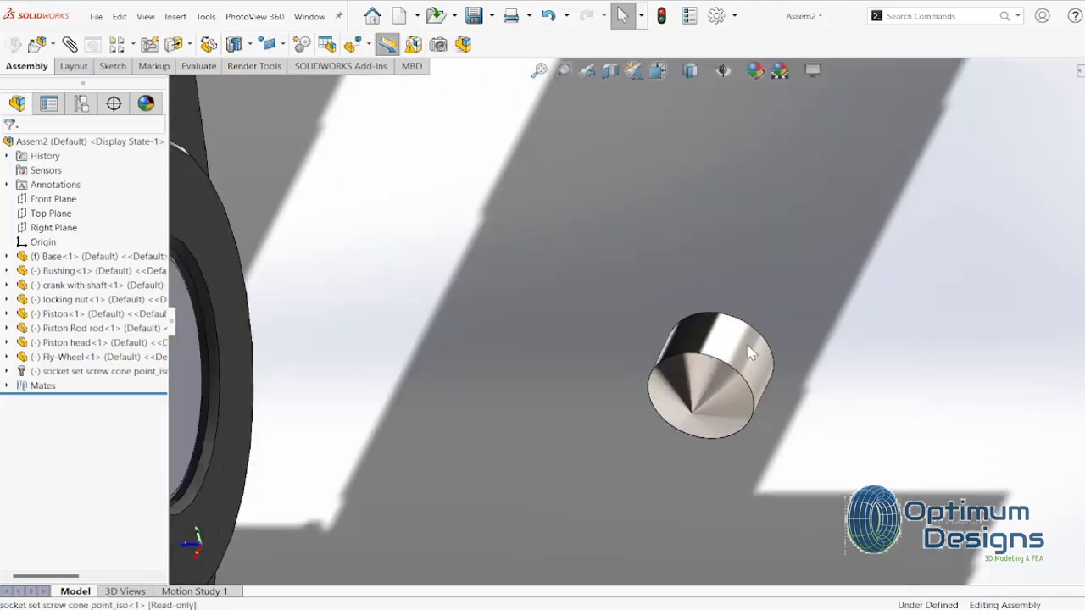
pyautogui.click(750, 355)
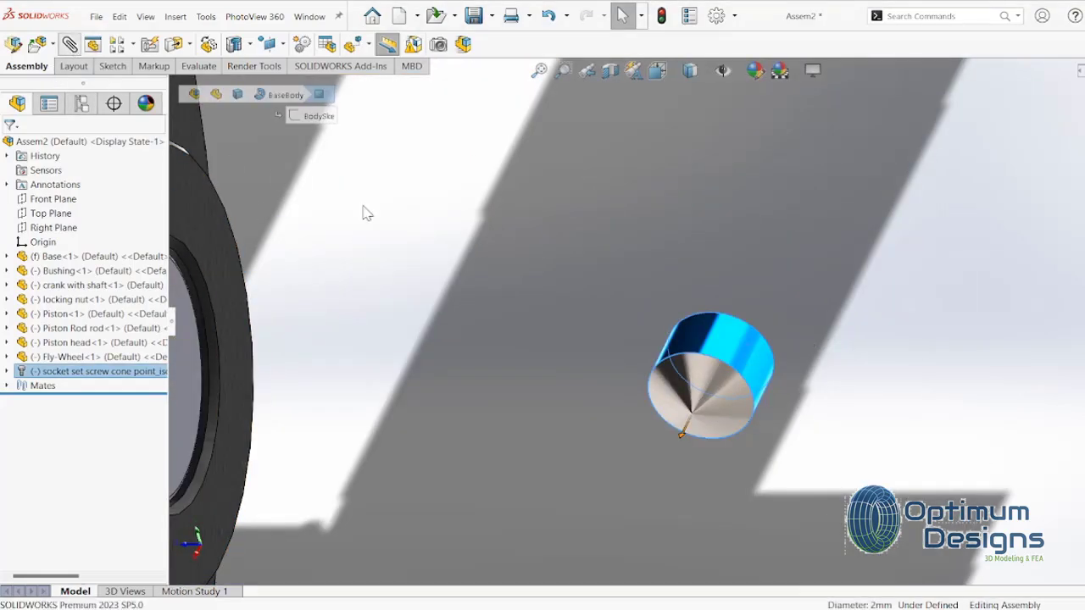
pyautogui.press('m')
pyautogui.scroll(-3, 562, 315)
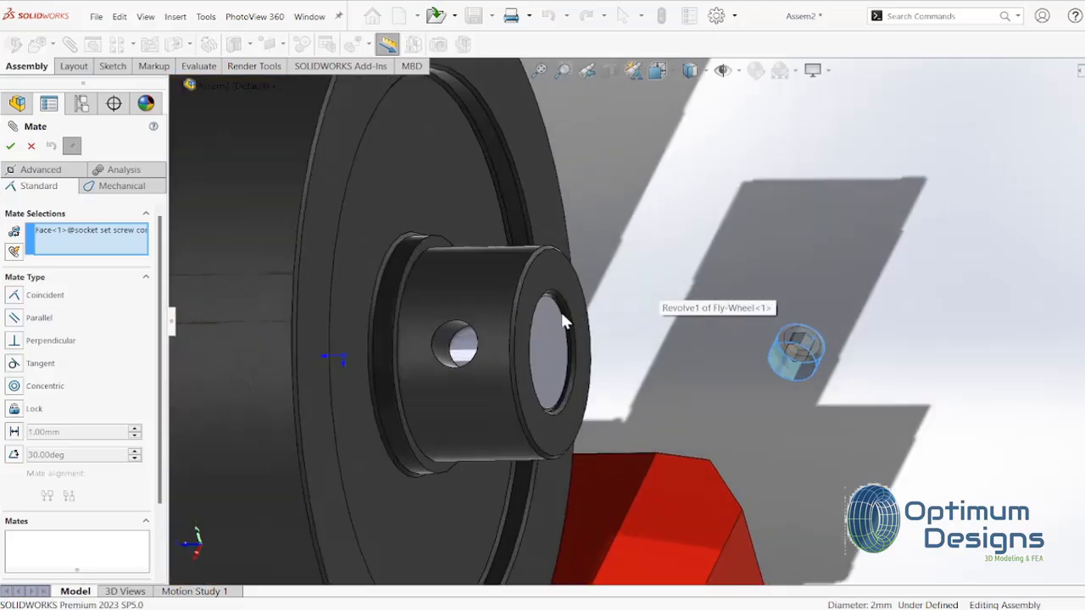
pyautogui.scroll(-3, 431, 346)
pyautogui.click(422, 347)
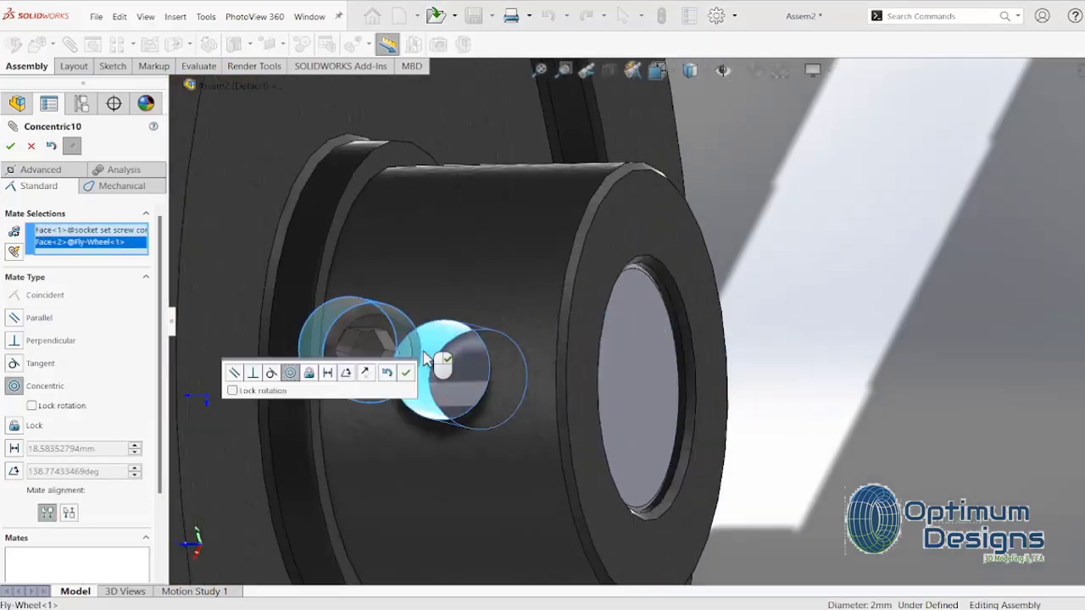
pyautogui.rightClick(425, 355)
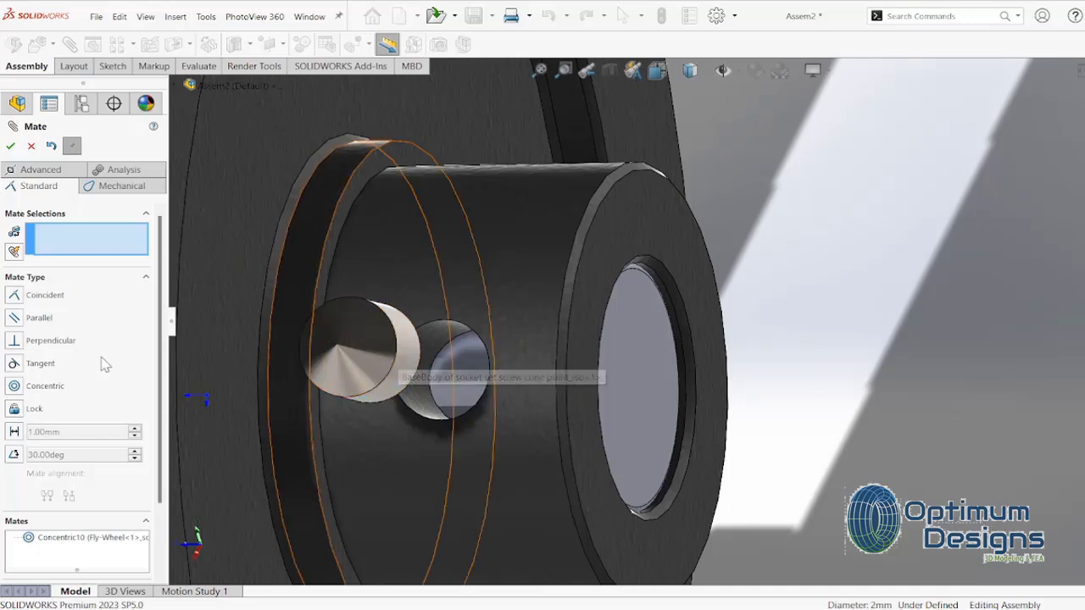
pyautogui.click(83, 540)
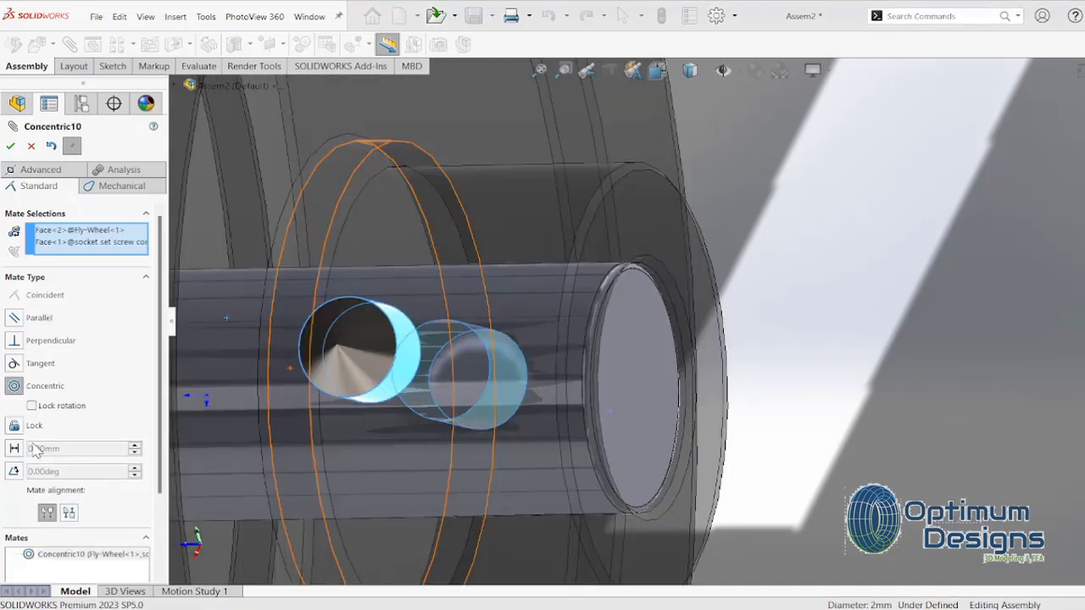
pyautogui.click(68, 513)
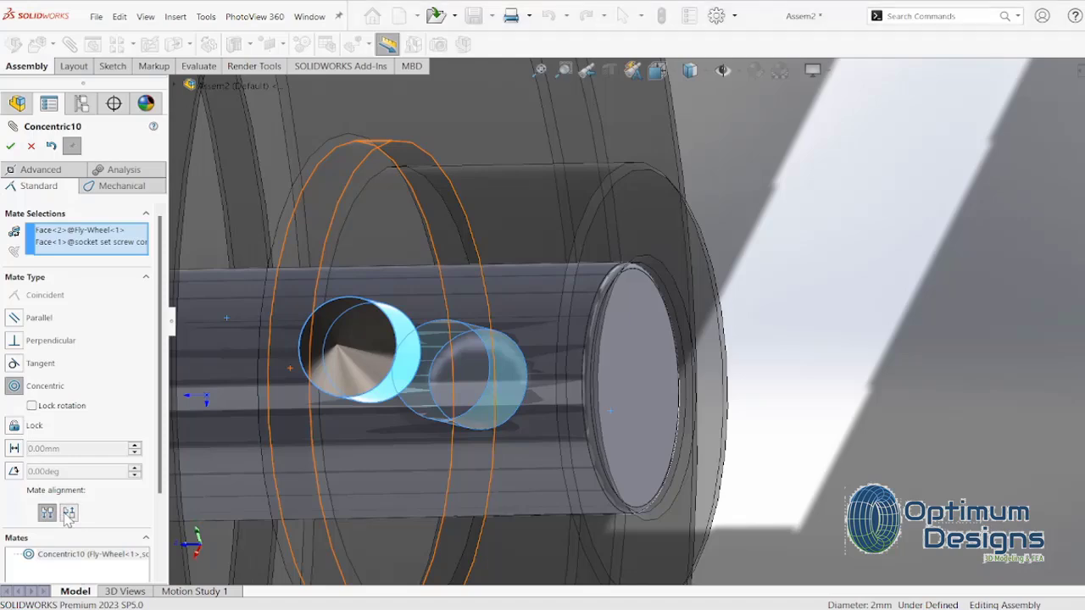
pyautogui.click(10, 146)
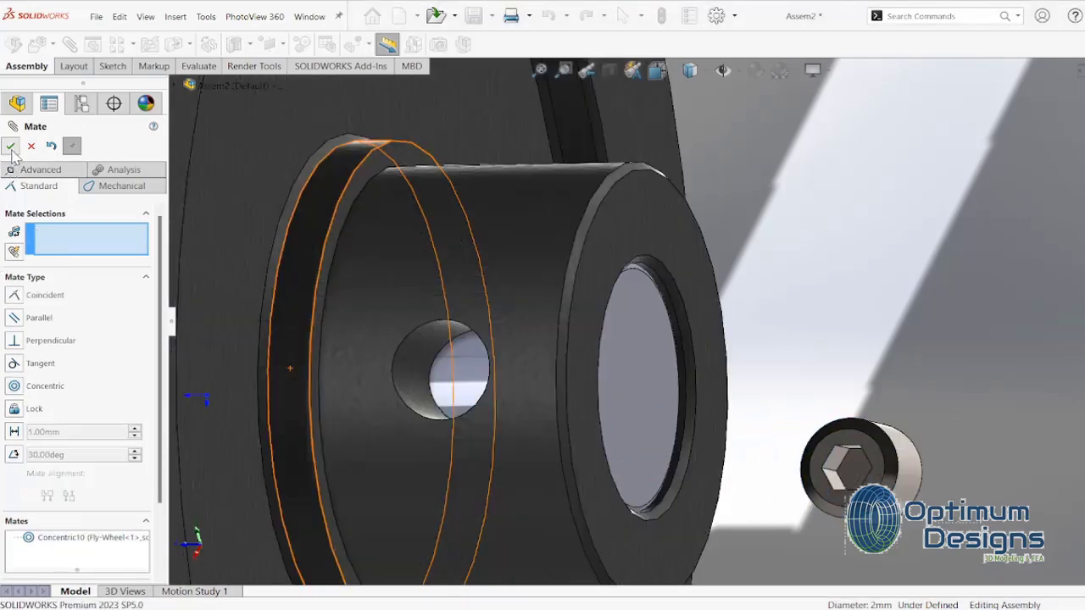
# Add a Tangent mate between the screw's edge and the hole's edge
pyautogui.click(882, 436)
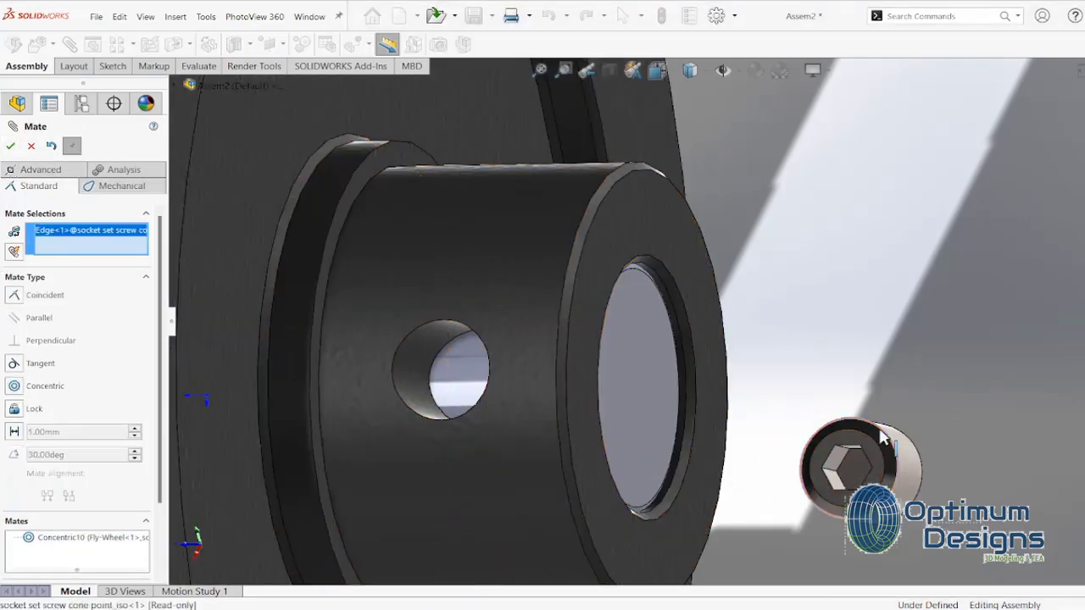
pyautogui.click(454, 329)
pyautogui.click(472, 333)
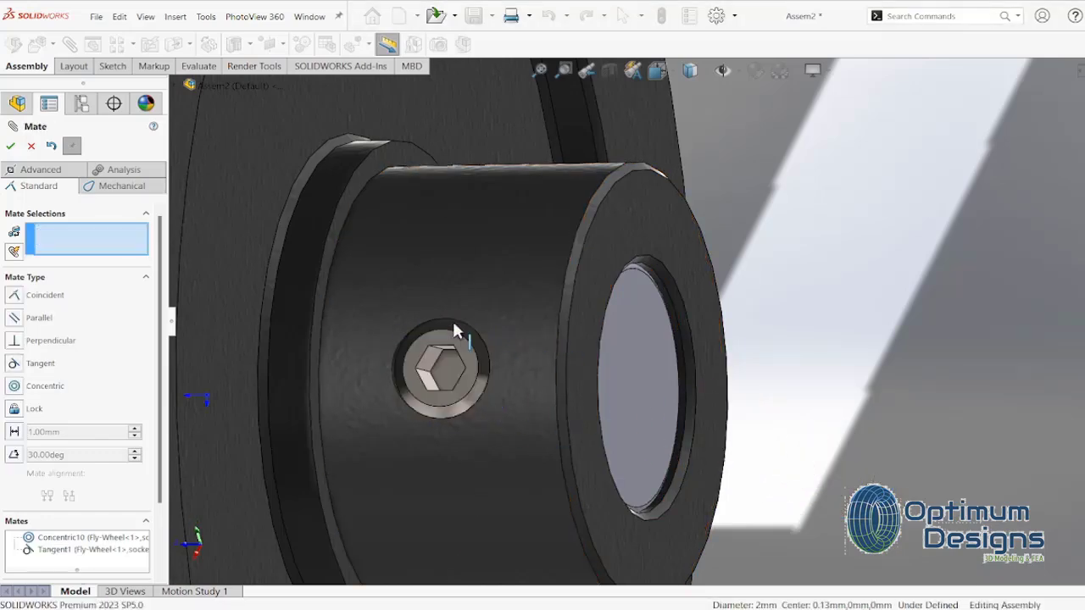
pyautogui.scroll(5, 467, 340)
pyautogui.scroll(3, 508, 334)
pyautogui.moveTo(551, 344); pyautogui.dragTo(550, 295, button='middle')
pyautogui.scroll(2, 550, 295)
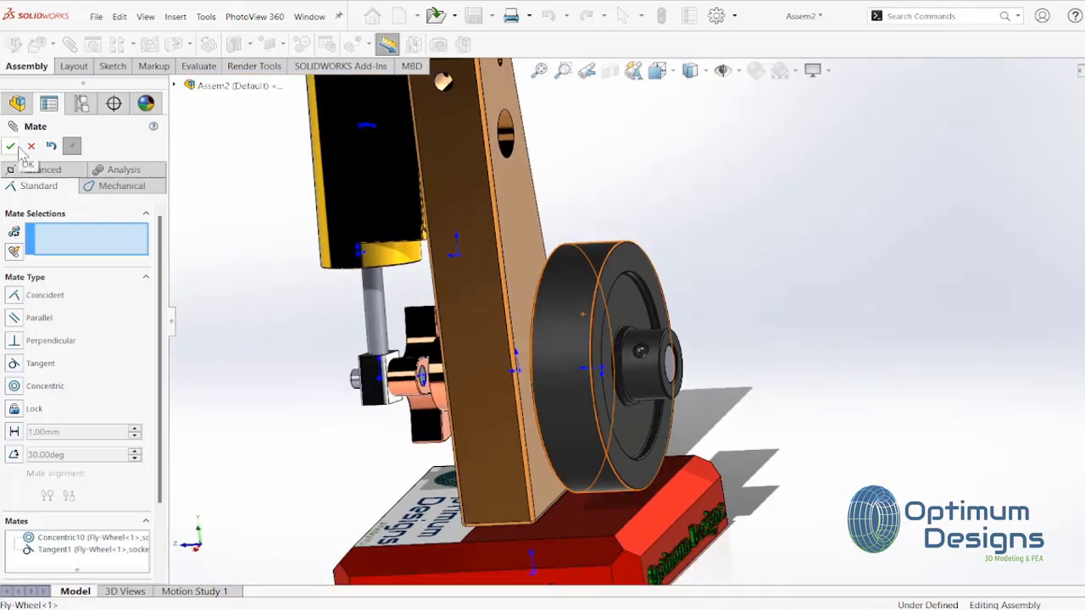
# Add a Lock mate between the flywheel and the crank shaft
pyautogui.click(595, 386)
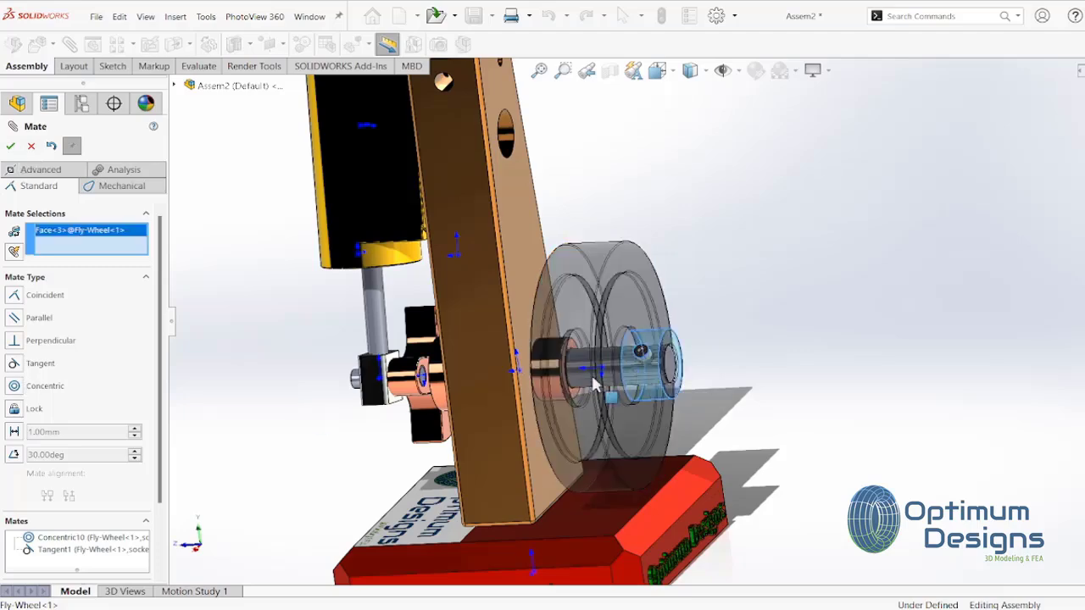
pyautogui.scroll(-3, 673, 426)
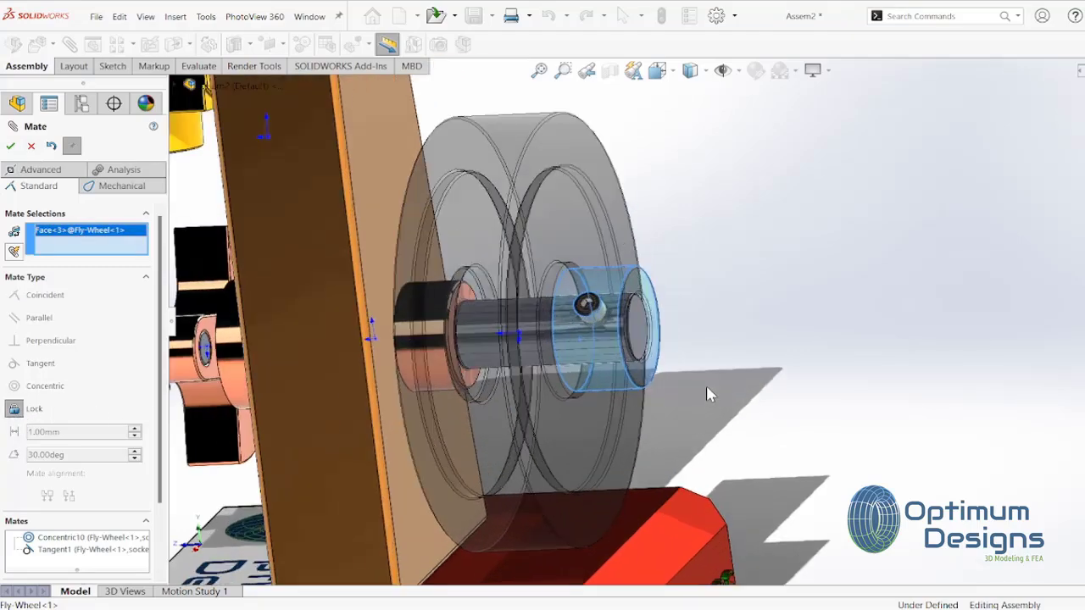
pyautogui.moveTo(706, 387); pyautogui.dragTo(643, 353, button='middle')
pyautogui.click(637, 342)
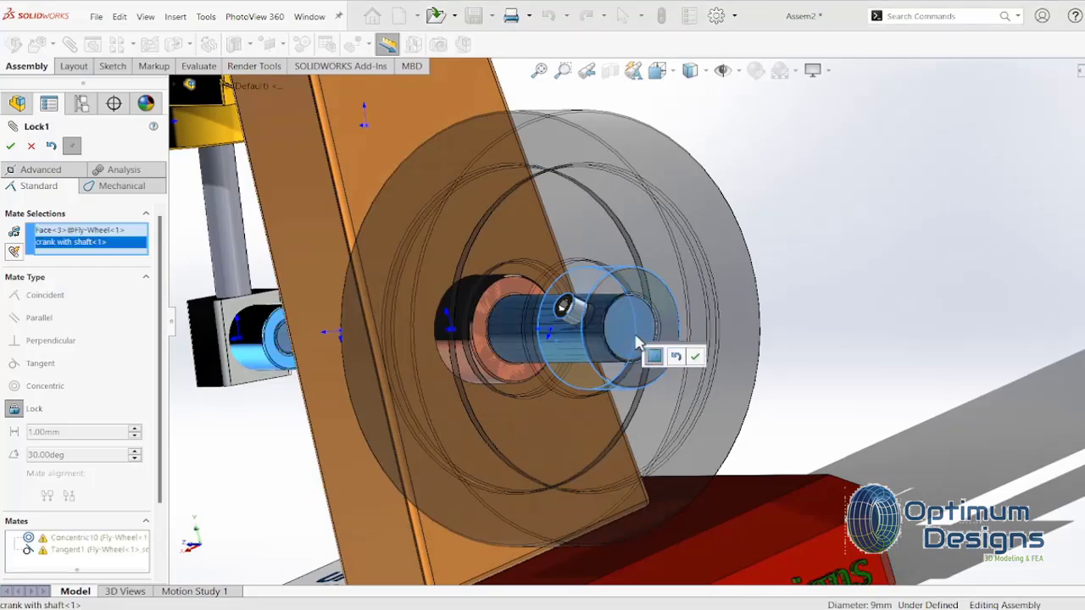
pyautogui.click(695, 359)
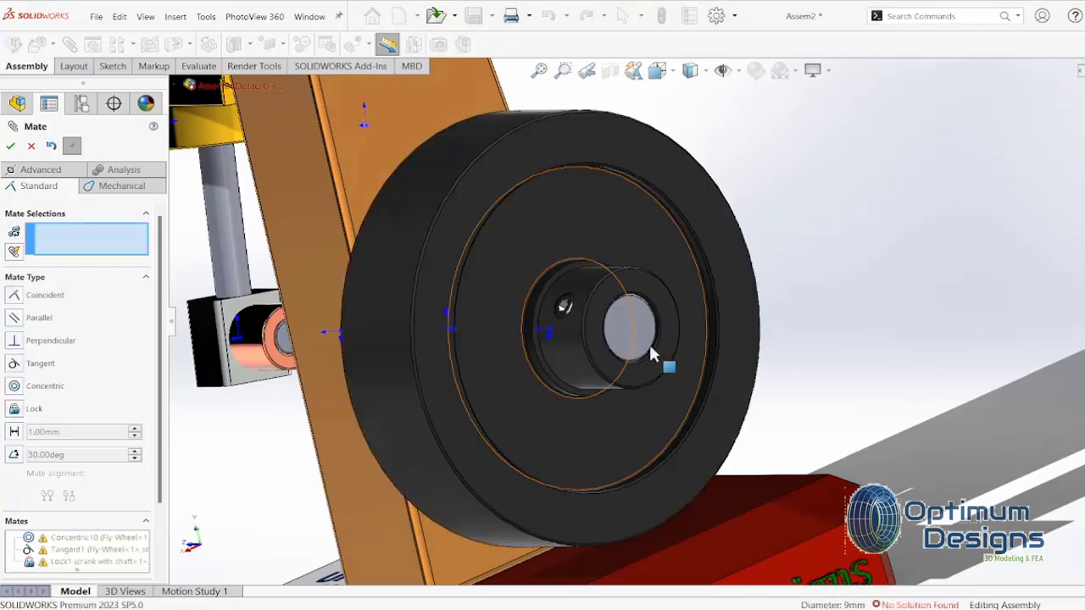
pyautogui.scroll(5, 593, 317)
pyautogui.moveTo(631, 294); pyautogui.dragTo(649, 296, button='middle')
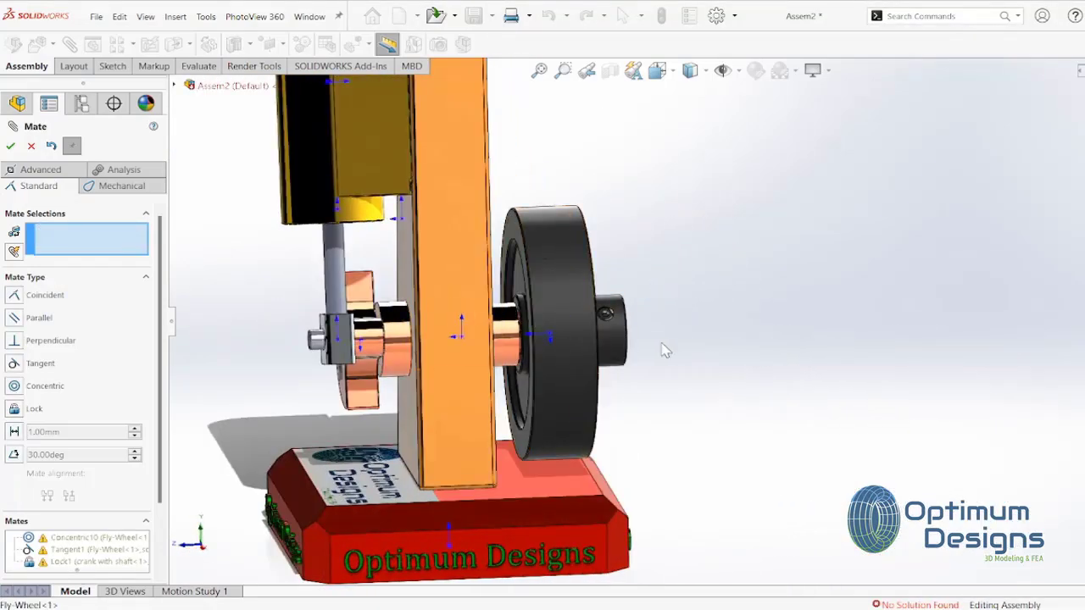
pyautogui.click(591, 362)
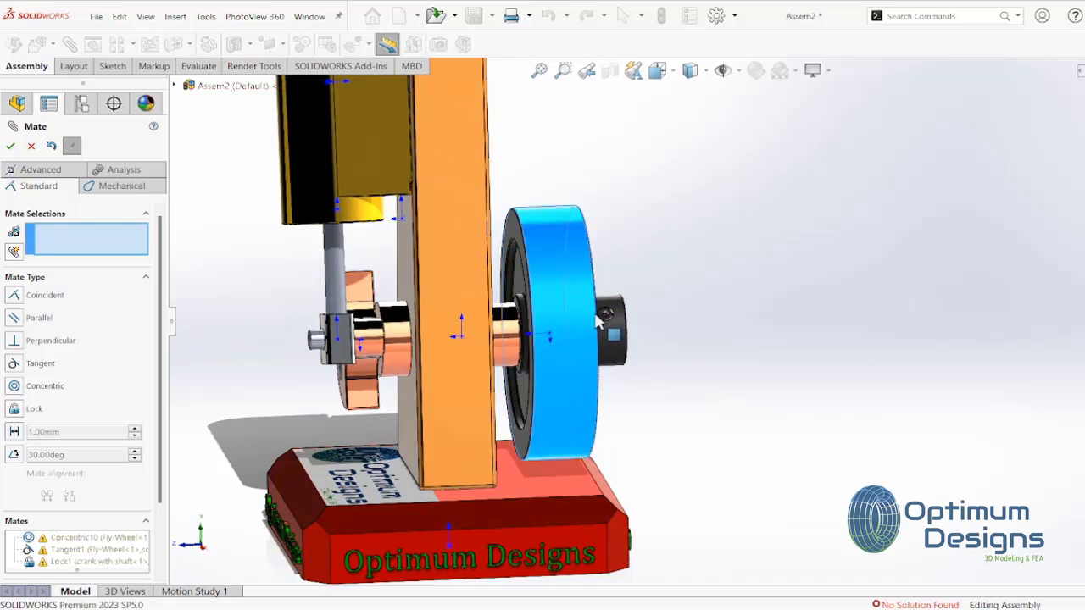
pyautogui.click(594, 322)
pyautogui.click(32, 145)
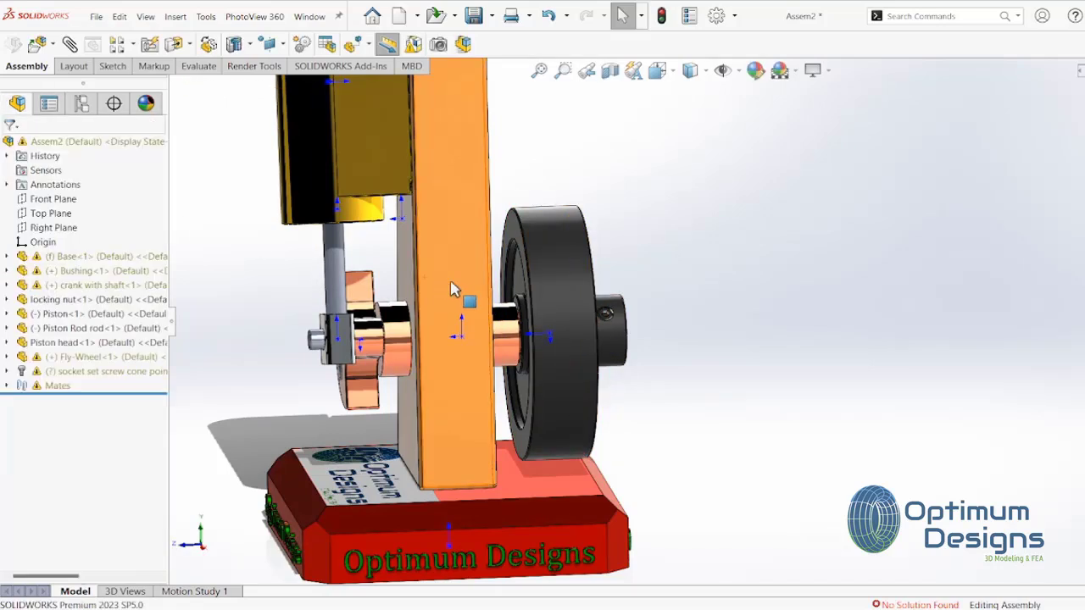
# Suppress the unsolvable Tangent1 mate in the Mates folder
pyautogui.click(551, 324)
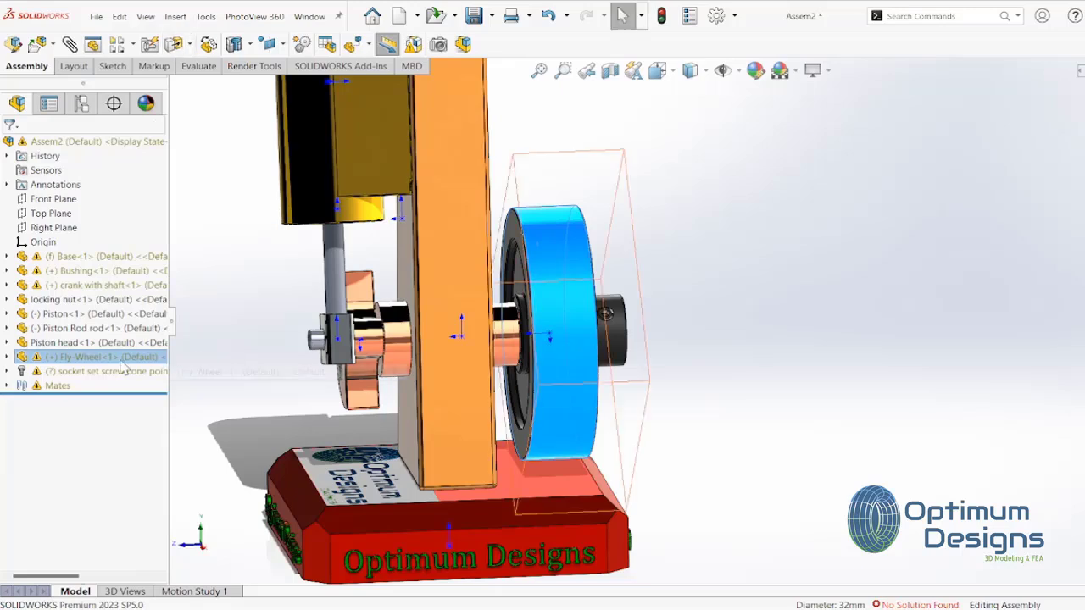
pyautogui.click(8, 385)
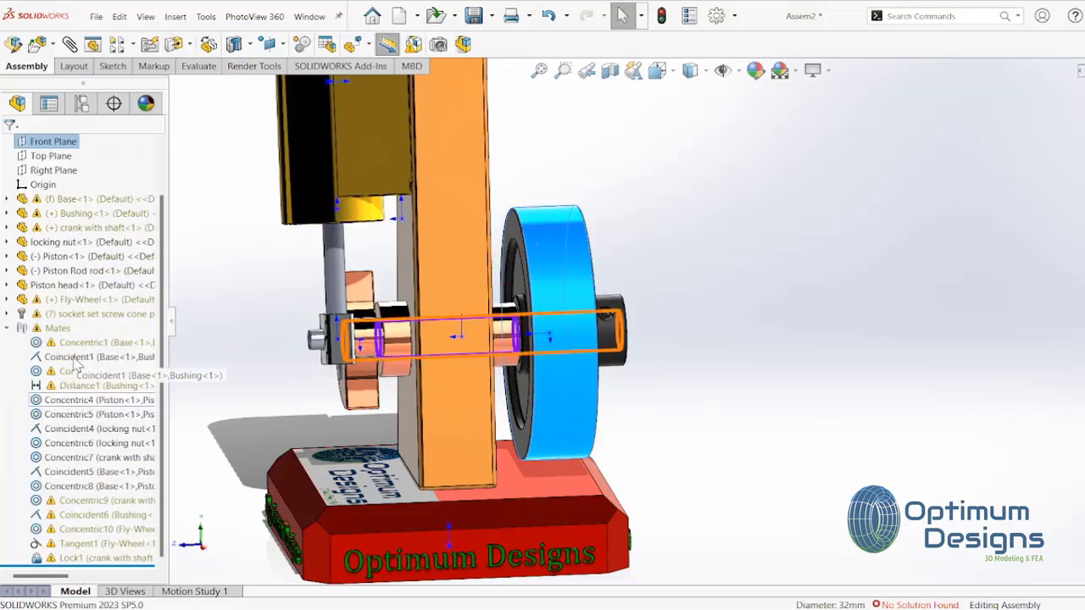
pyautogui.click(73, 319)
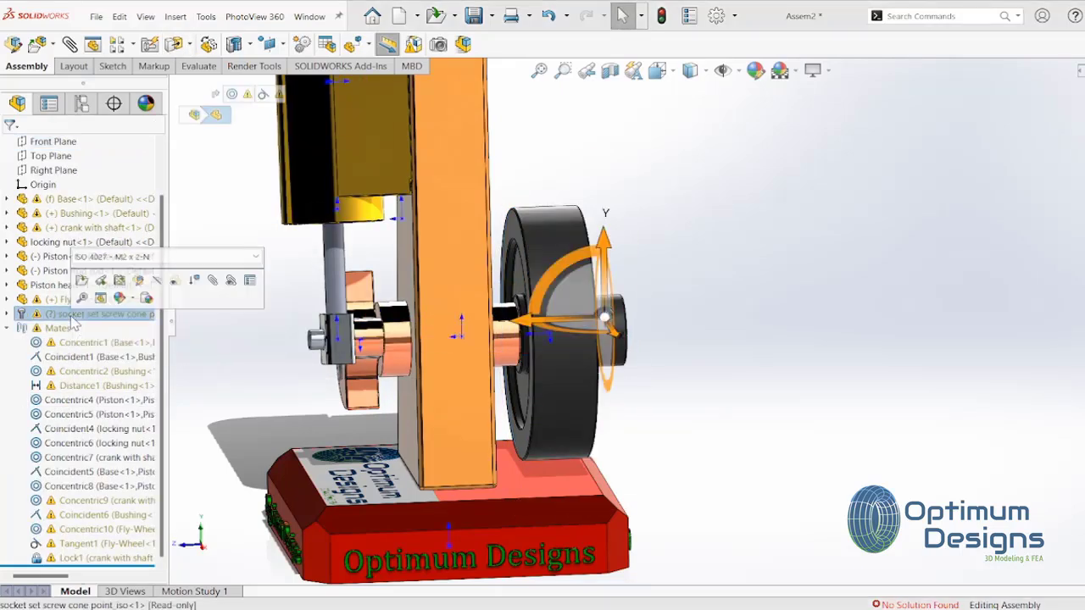
pyautogui.click(93, 545)
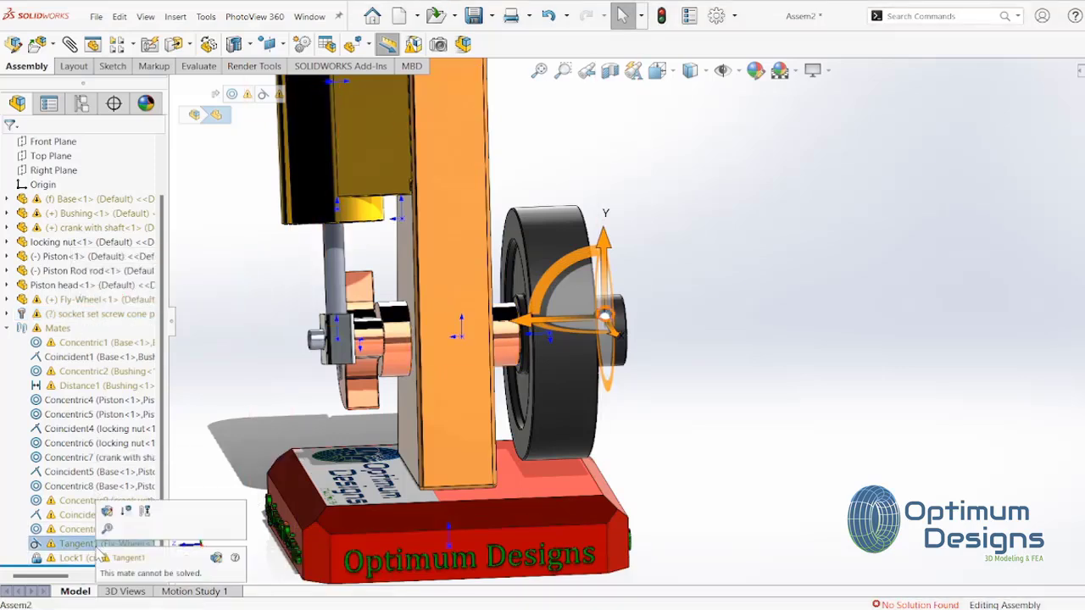
pyautogui.rightClick(84, 547)
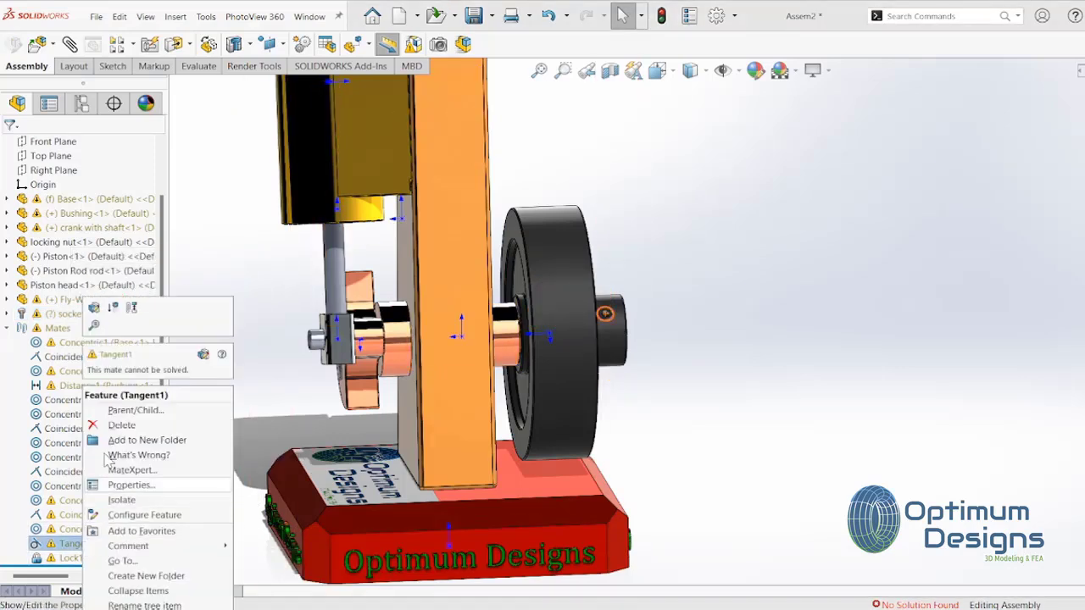
pyautogui.click(113, 307)
# Try turning the flywheel, then bring up the Tangent1 mate's options
pyautogui.click(593, 399)
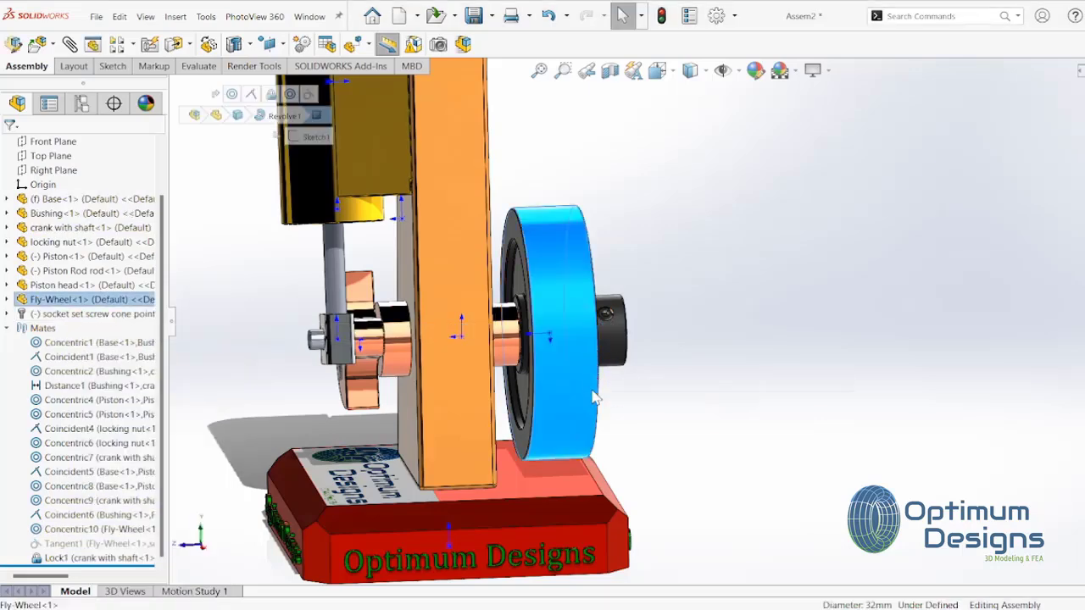
pyautogui.moveTo(593, 398)
pyautogui.mouseDown(button='middle')
pyautogui.moveTo(539, 360)
pyautogui.moveTo(551, 343)
pyautogui.mouseUp(button='middle')
pyautogui.scroll(-3, 552, 343)
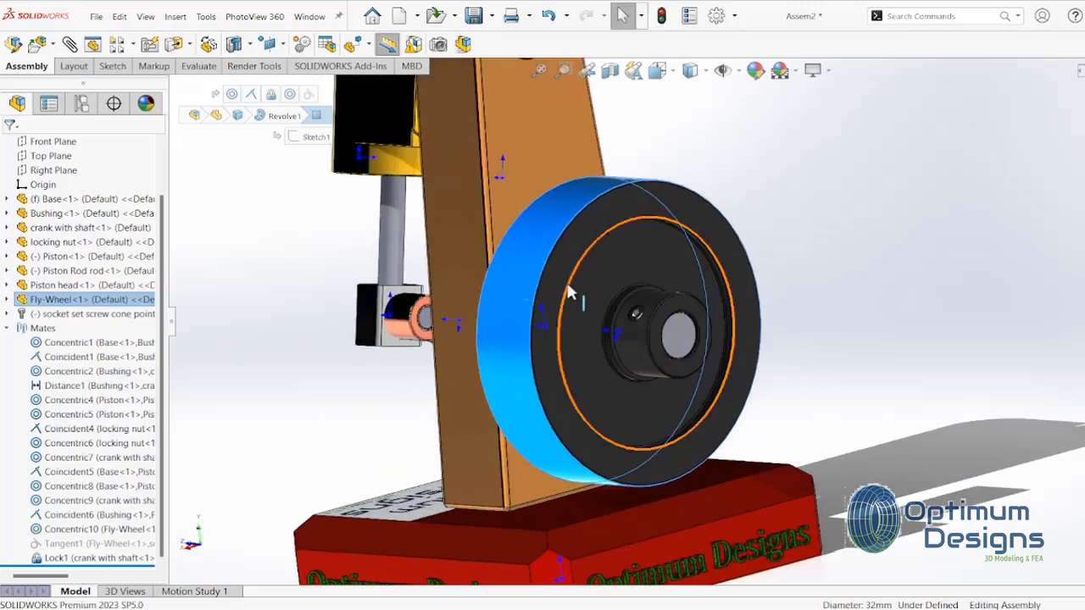
pyautogui.click(669, 229)
pyautogui.click(569, 254)
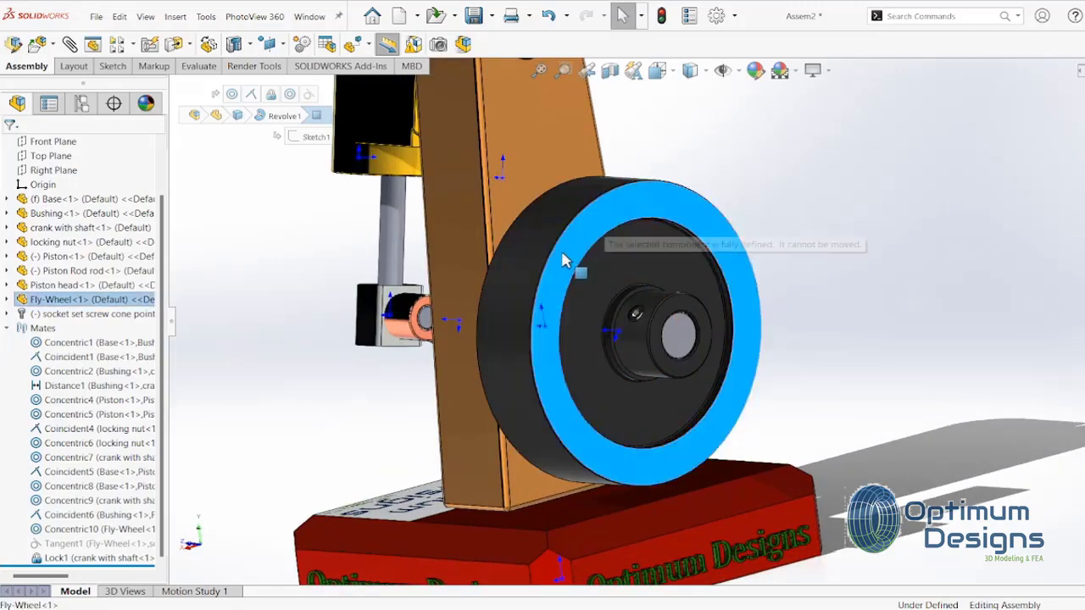
pyautogui.moveTo(556, 327)
pyautogui.mouseDown(button='middle')
pyautogui.moveTo(643, 301)
pyautogui.moveTo(517, 326)
pyautogui.mouseUp(button='middle')
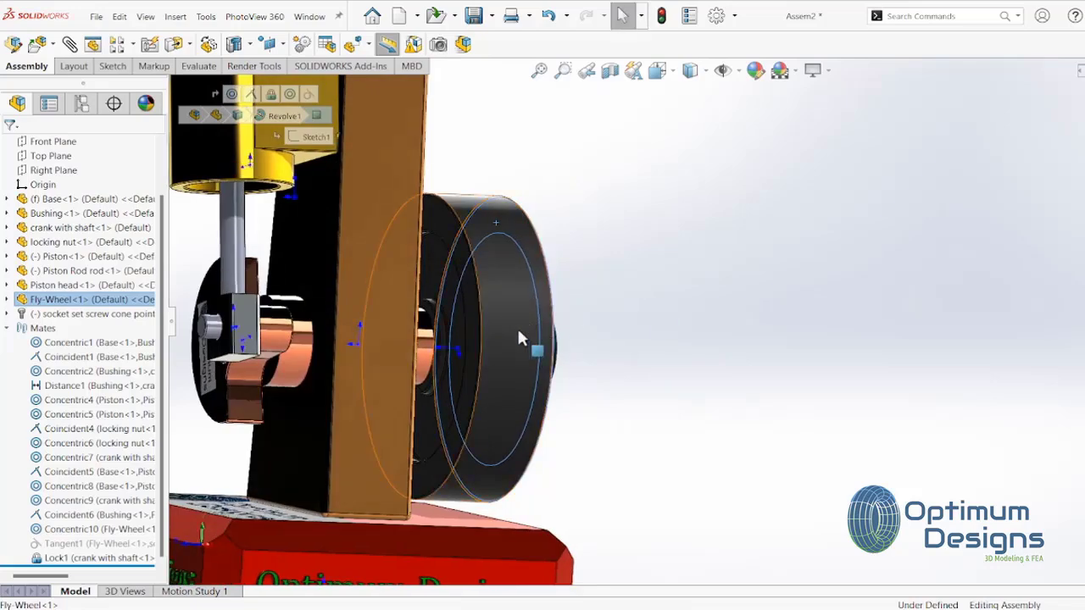
pyautogui.click(512, 327)
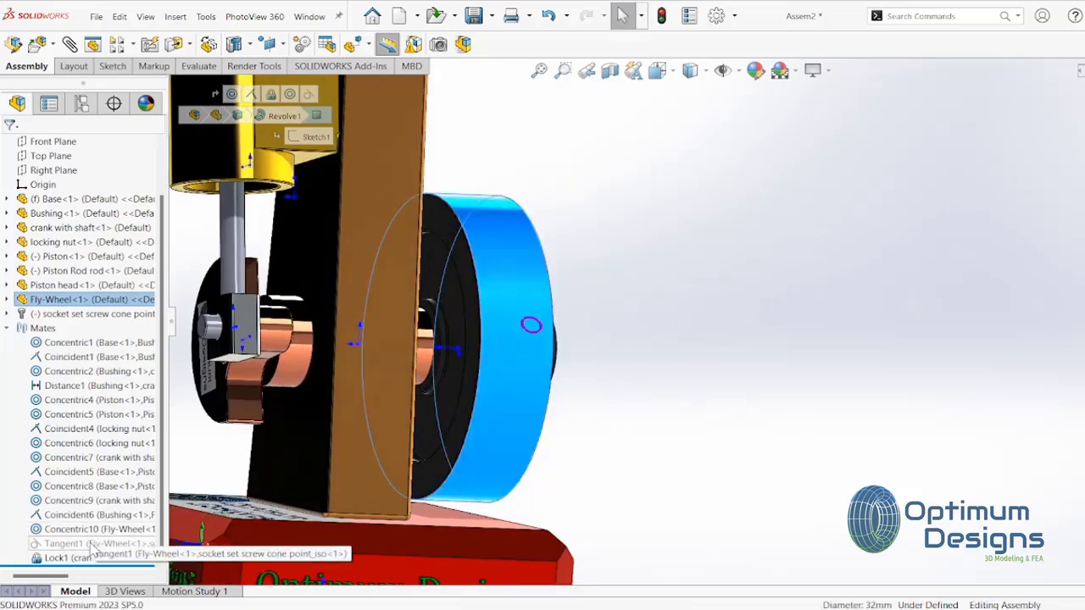
pyautogui.click(64, 544)
pyautogui.rightClick(98, 546)
# Delete the Tangent1 mate and turn the flywheel to check the crank and piston move
pyautogui.click(128, 456)
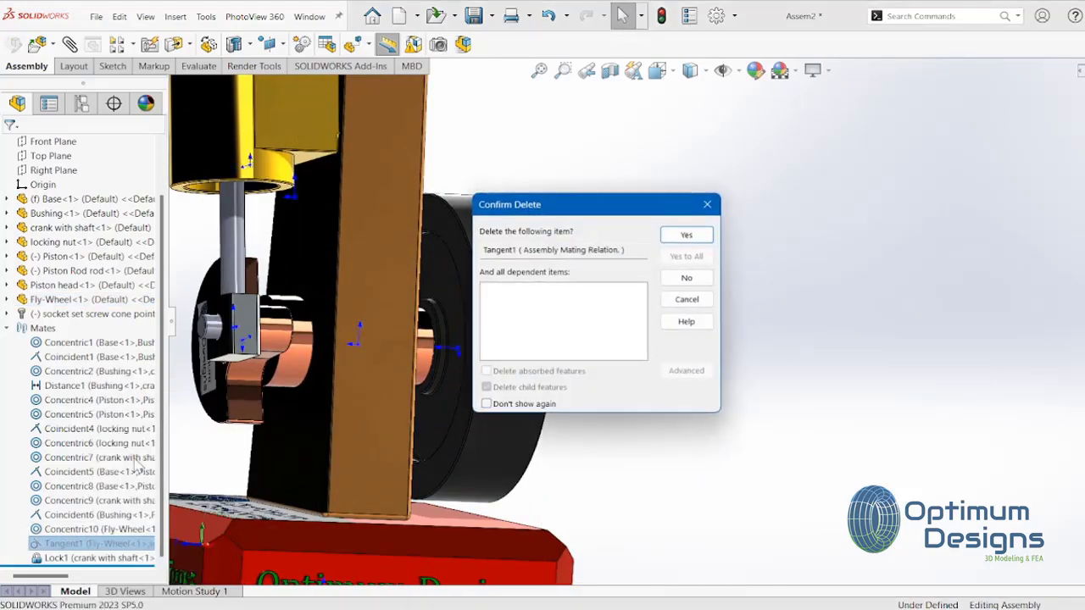
pyautogui.click(688, 236)
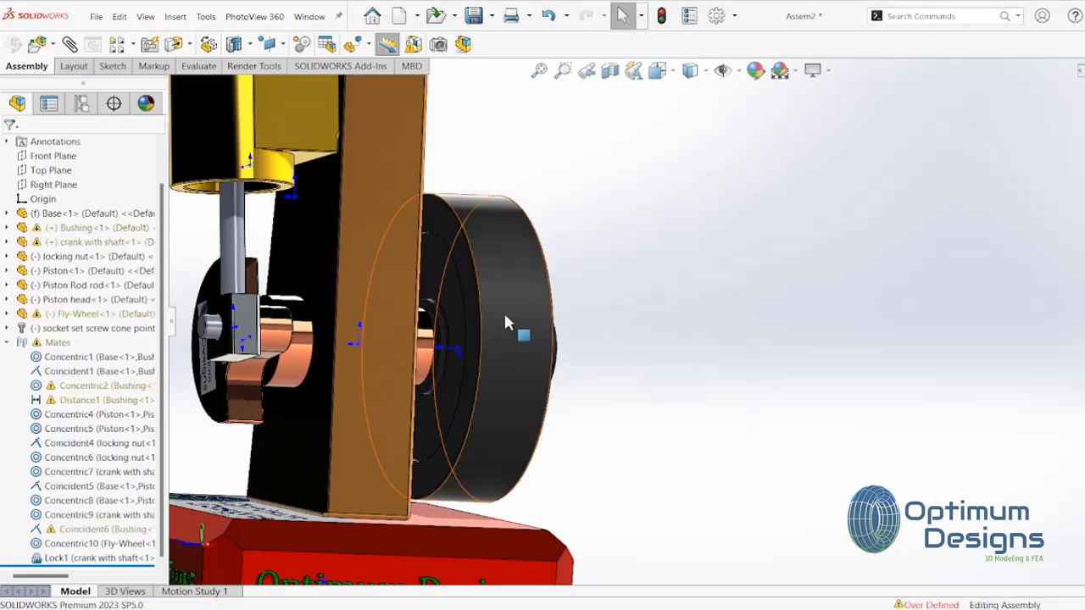
pyautogui.moveTo(511, 315); pyautogui.dragTo(500, 345)
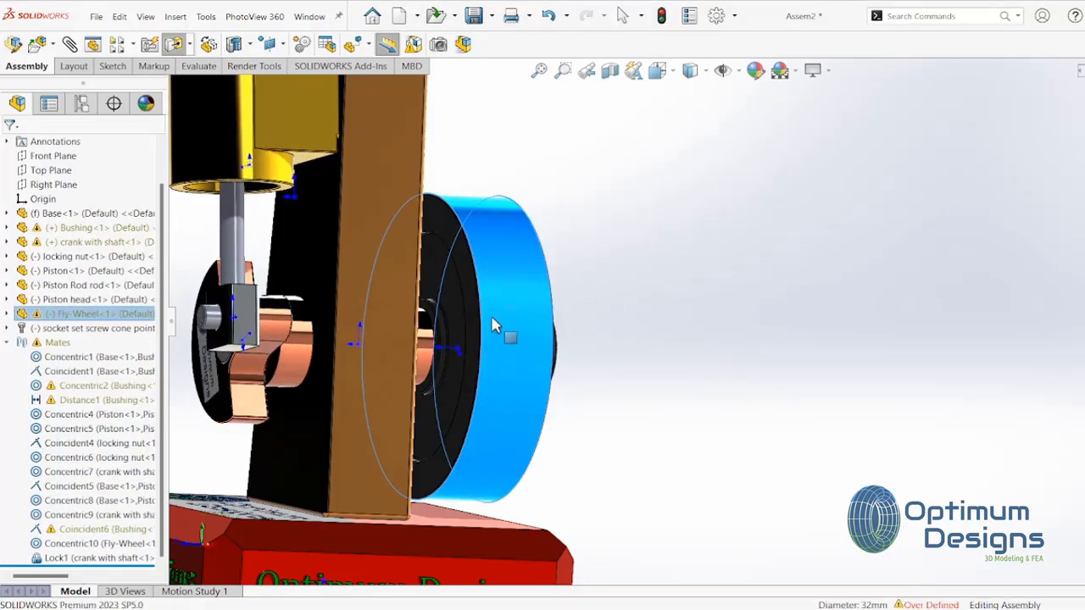
pyautogui.moveTo(500, 345); pyautogui.dragTo(432, 408, button='middle')
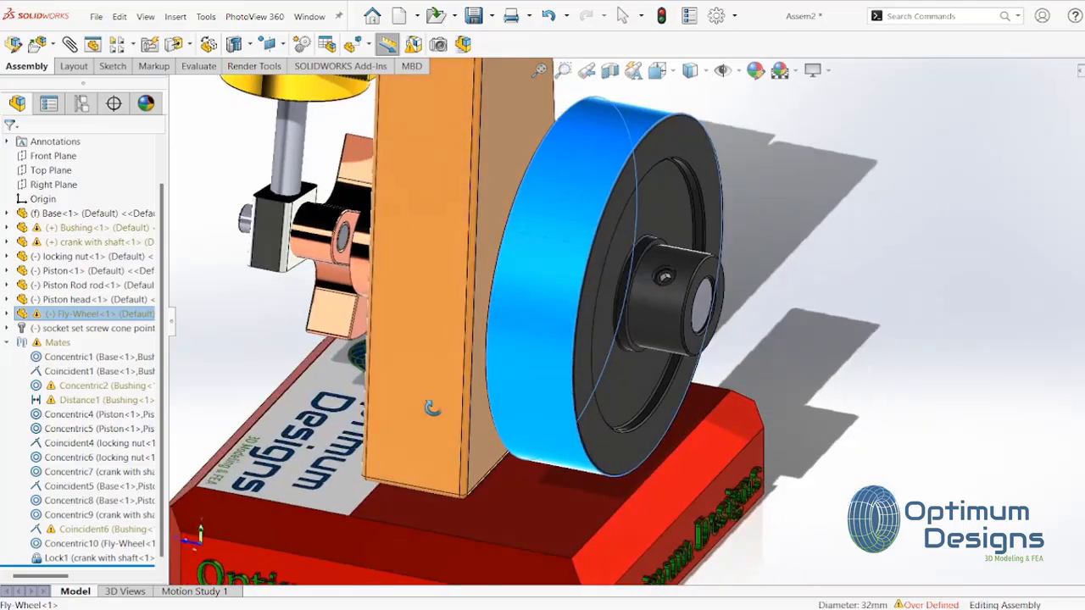
pyautogui.moveTo(528, 311)
pyautogui.mouseDown()
pyautogui.moveTo(560, 323)
pyautogui.moveTo(674, 292)
pyautogui.mouseUp()
# Select the set screw's top edge to begin a new mate
pyautogui.scroll(-3, 675, 294)
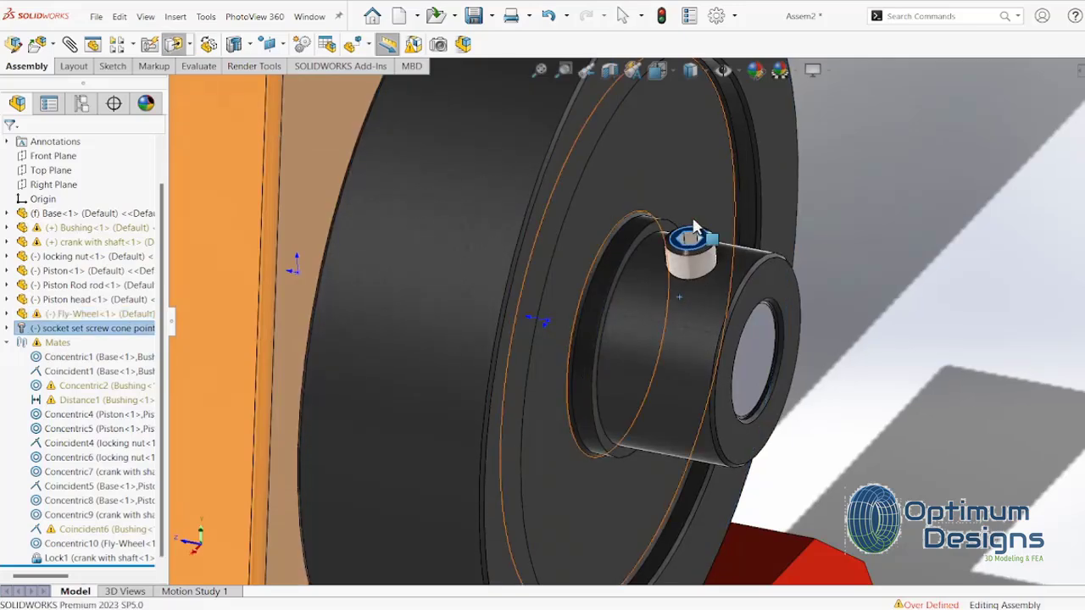
pyautogui.scroll(-2, 695, 263)
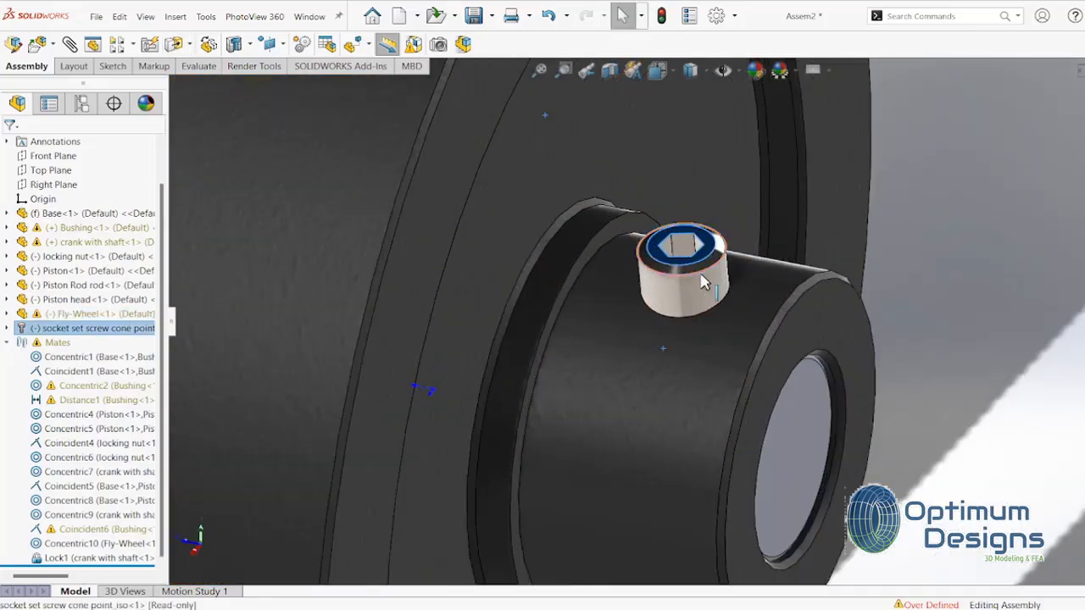
pyautogui.click(701, 282)
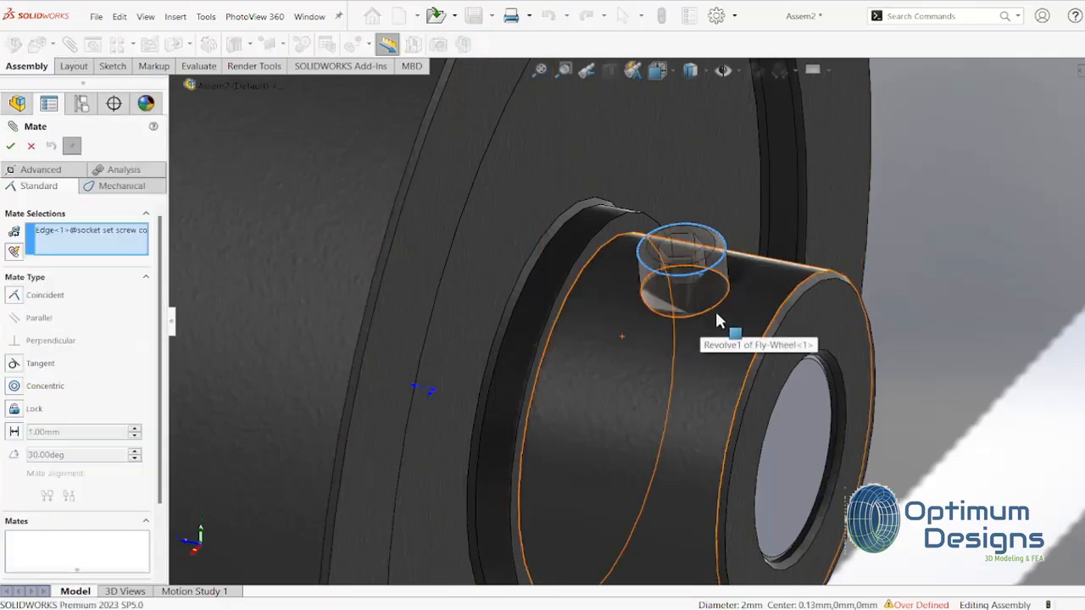
pyautogui.moveTo(719, 320)
pyautogui.mouseDown(button='middle')
pyautogui.moveTo(740, 330)
pyautogui.moveTo(769, 381)
pyautogui.moveTo(745, 345)
pyautogui.moveTo(675, 322)
pyautogui.moveTo(700, 315)
pyautogui.moveTo(716, 327)
pyautogui.mouseUp(button='middle')
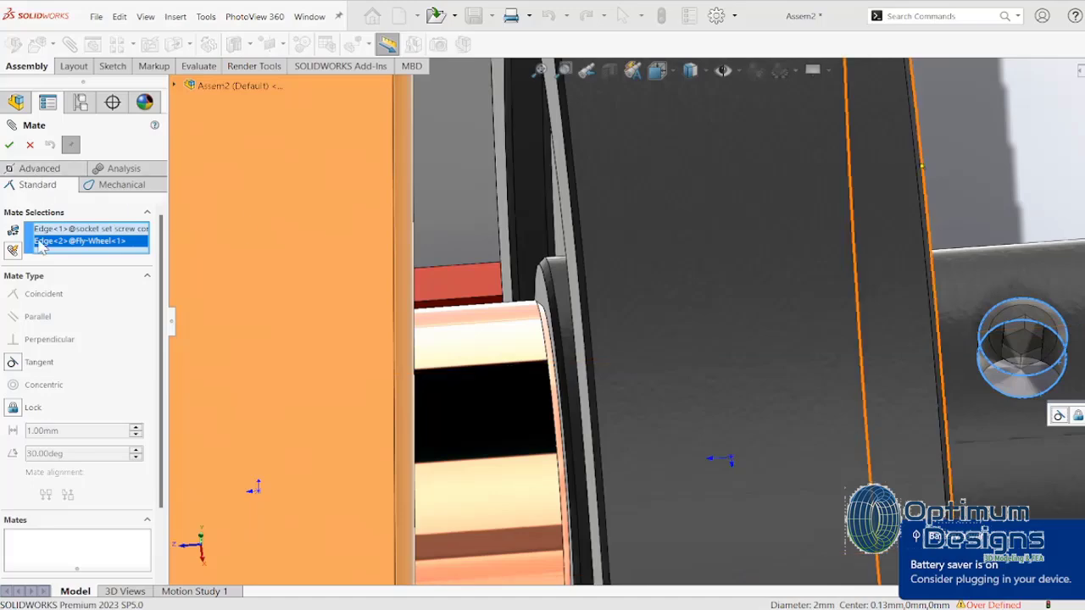
# Close the mate and set the assembly to an isometric view showing the flywheel side
pyautogui.click(30, 145)
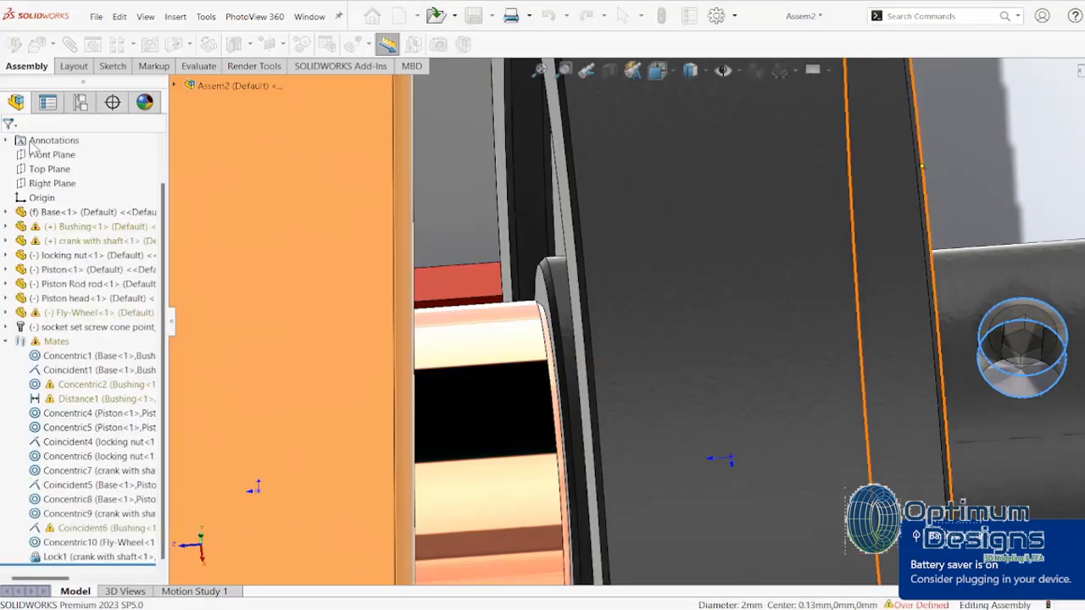
pyautogui.press('f')
pyautogui.moveTo(637, 278); pyautogui.dragTo(650, 84, button='middle')
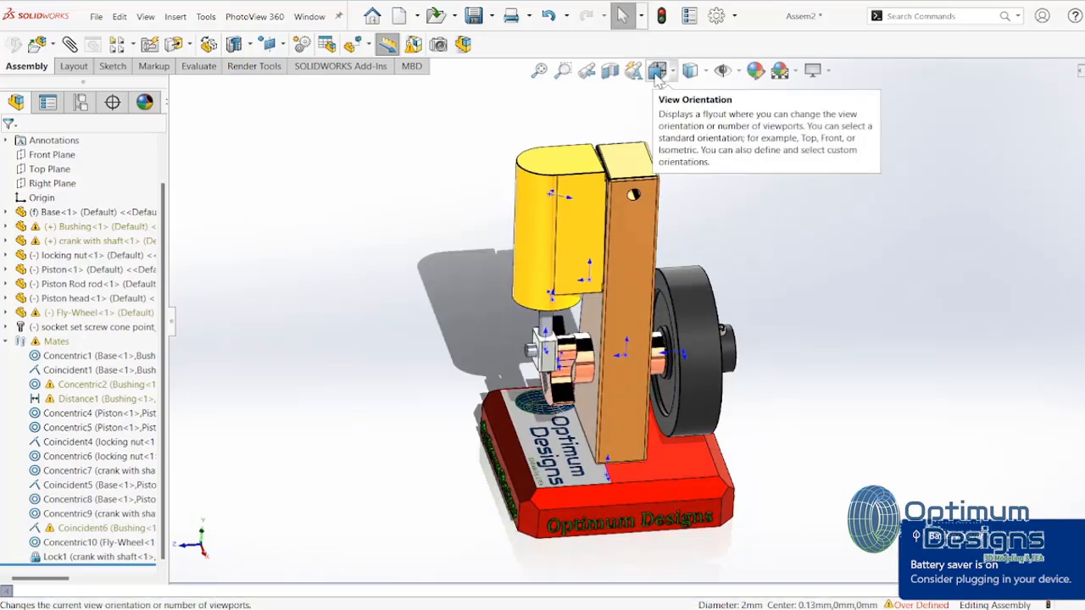
pyautogui.click(658, 71)
pyautogui.click(450, 367)
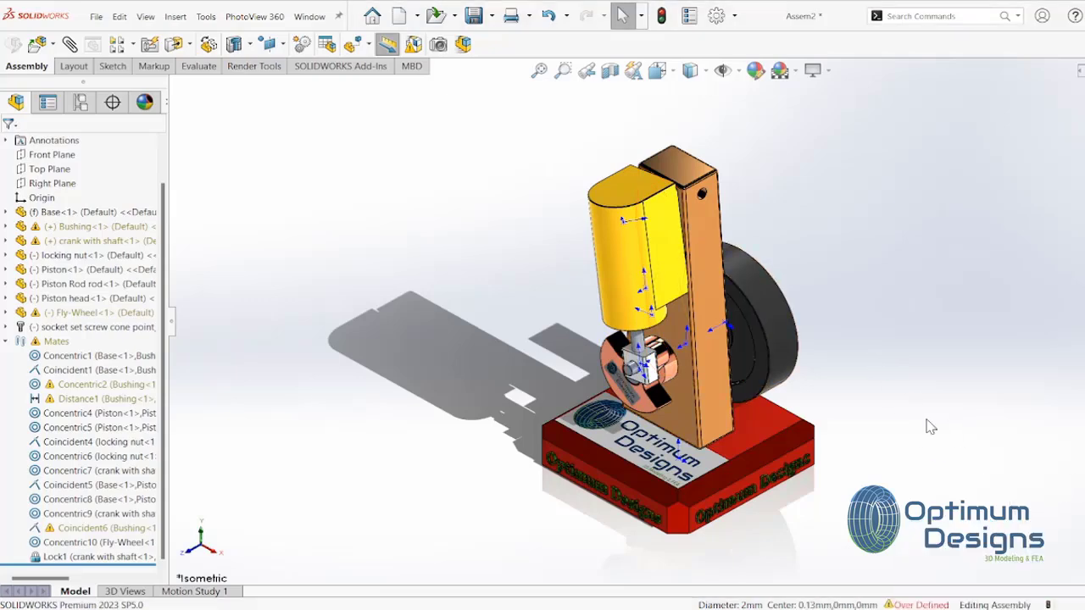
pyautogui.moveTo(930, 428); pyautogui.dragTo(521, 303, button='middle')
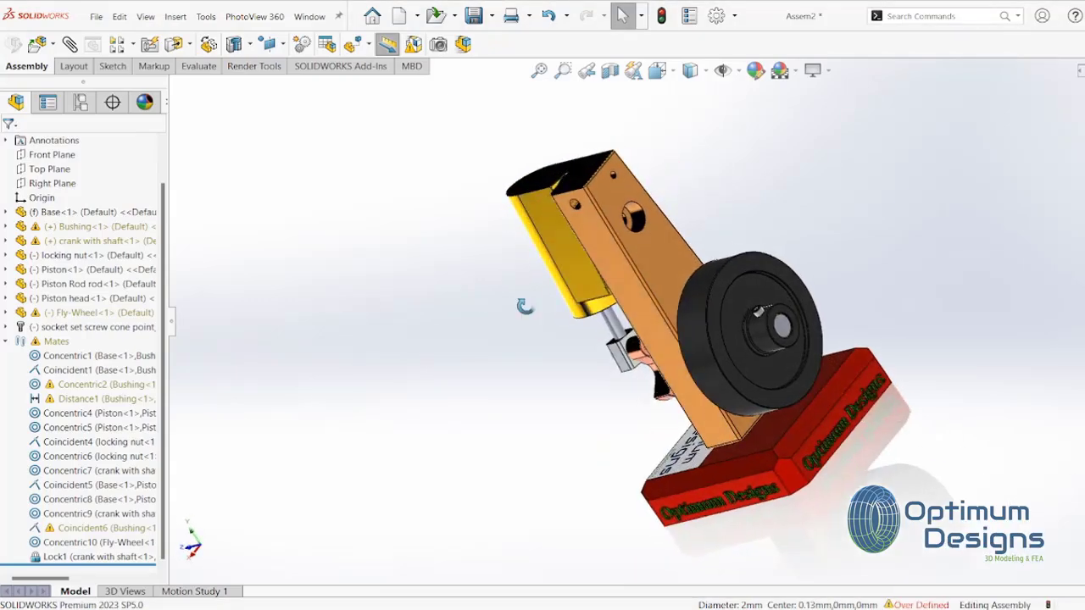
# Insert 2 End Stud.SLDPRT beside the orange upright and select it
pyautogui.click(37, 44)
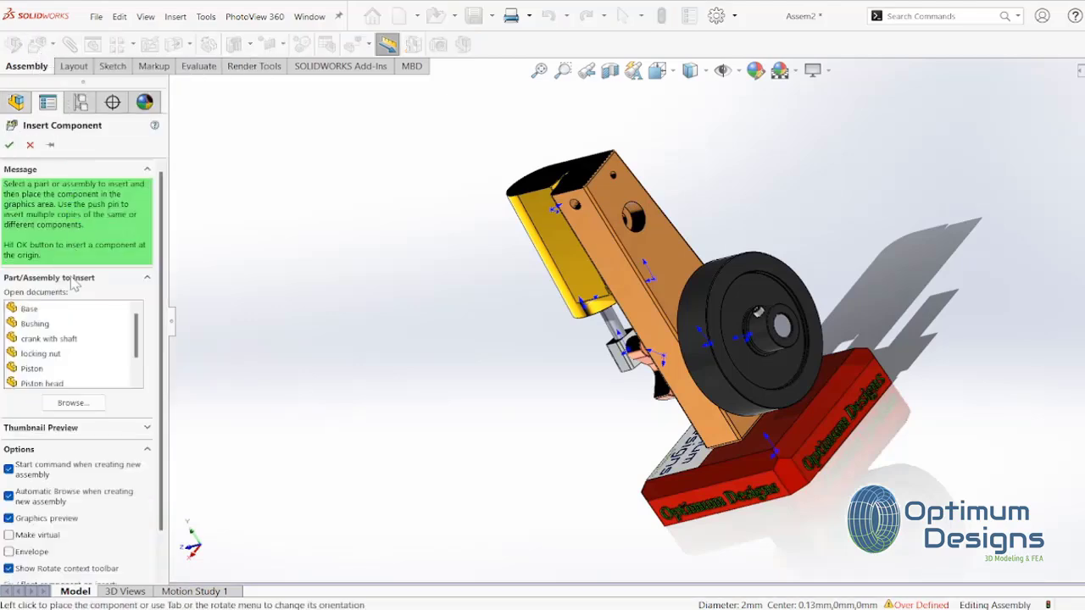
pyautogui.click(72, 403)
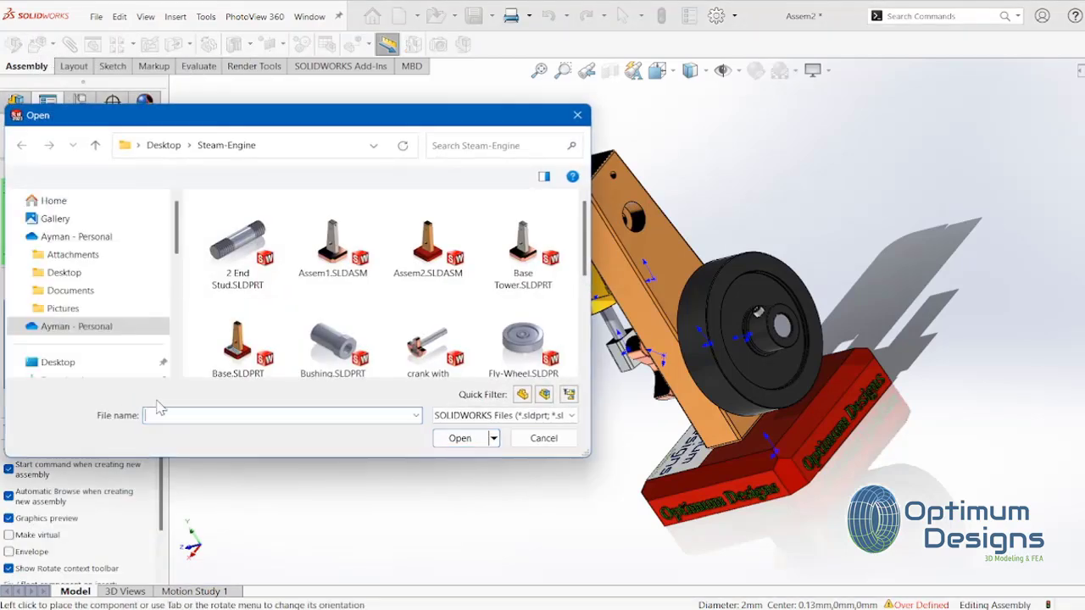
pyautogui.click(239, 245)
pyautogui.click(451, 439)
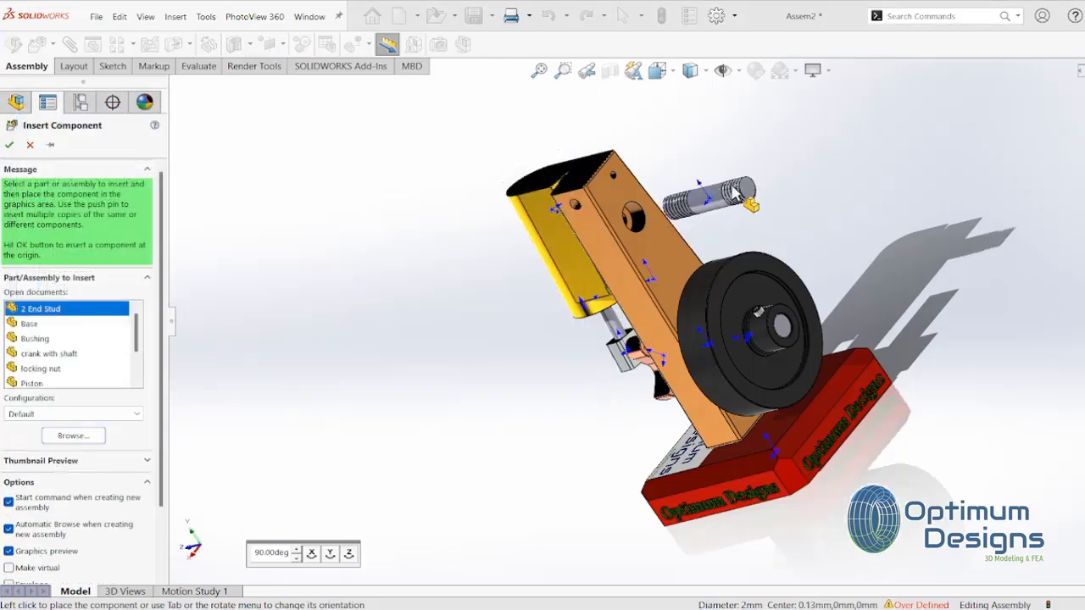
pyautogui.click(731, 200)
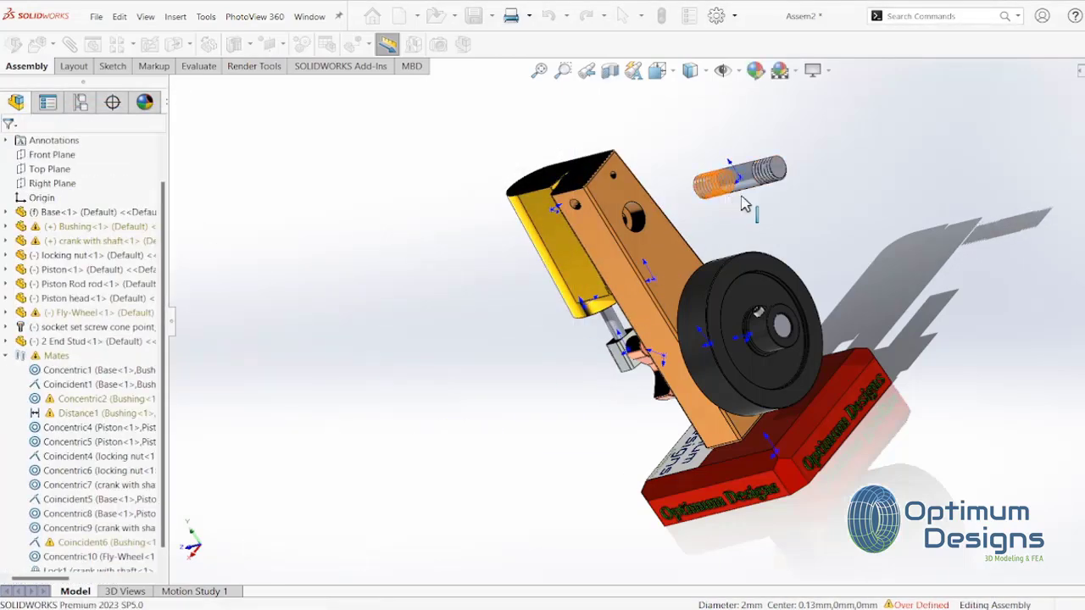
pyautogui.moveTo(742, 203); pyautogui.dragTo(761, 191, button='middle')
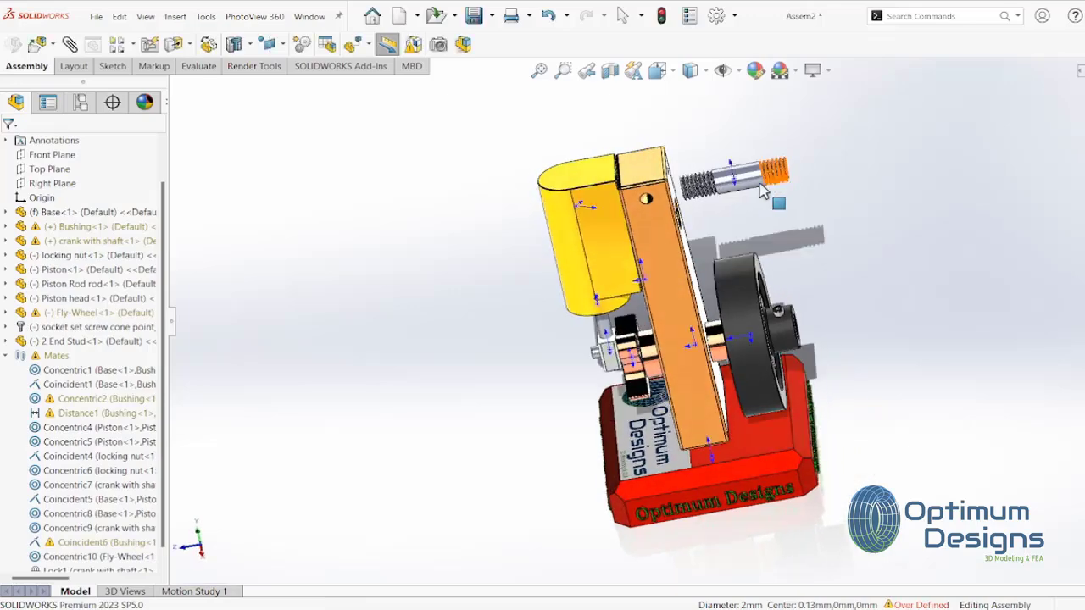
pyautogui.click(748, 186)
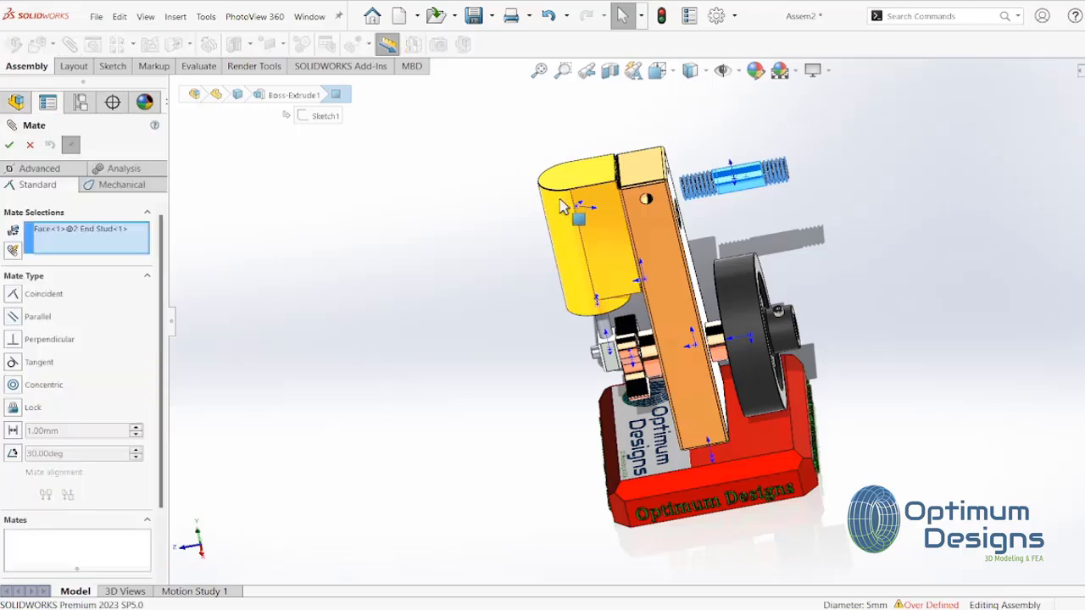
# Mate the stud's cylindrical face concentric to the upright's hole with flipped alignment
pyautogui.moveTo(581, 210); pyautogui.dragTo(653, 233, button='middle')
pyautogui.scroll(-3, 653, 235)
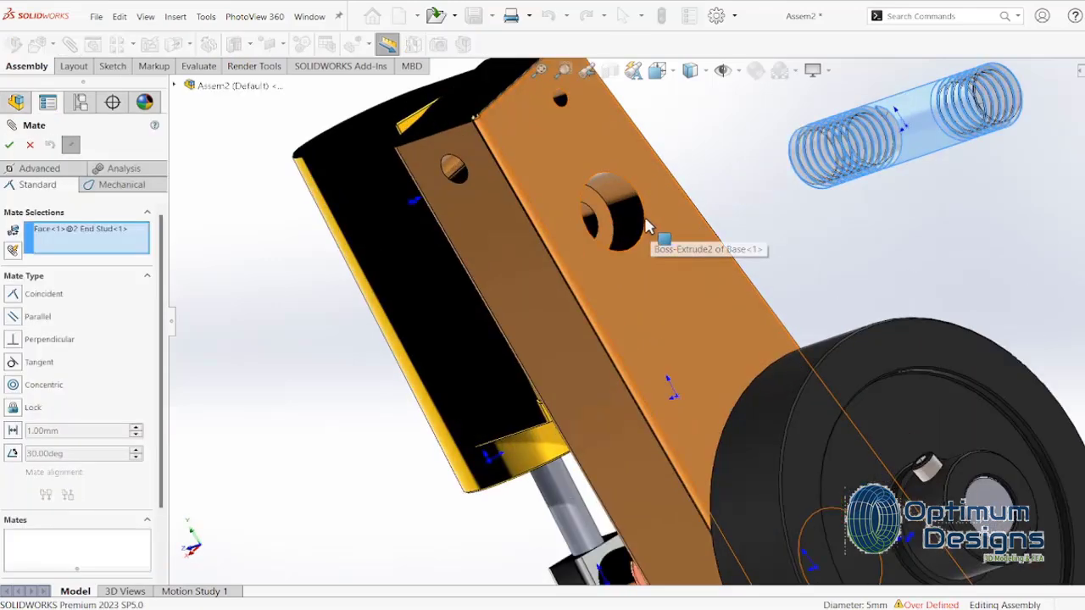
pyautogui.scroll(-3, 627, 229)
pyautogui.scroll(-2, 621, 233)
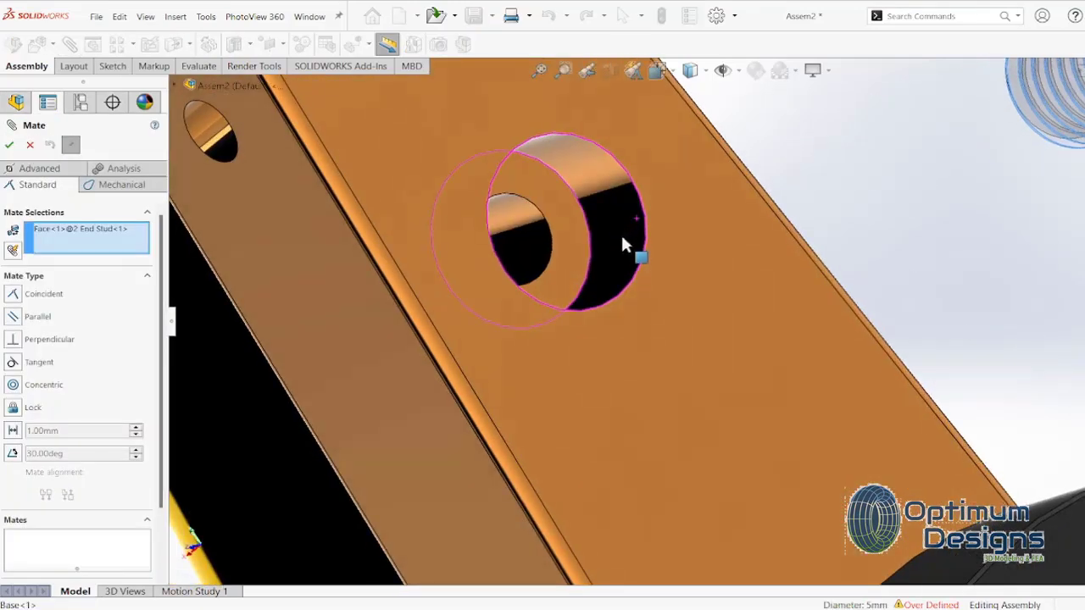
pyautogui.click(541, 233)
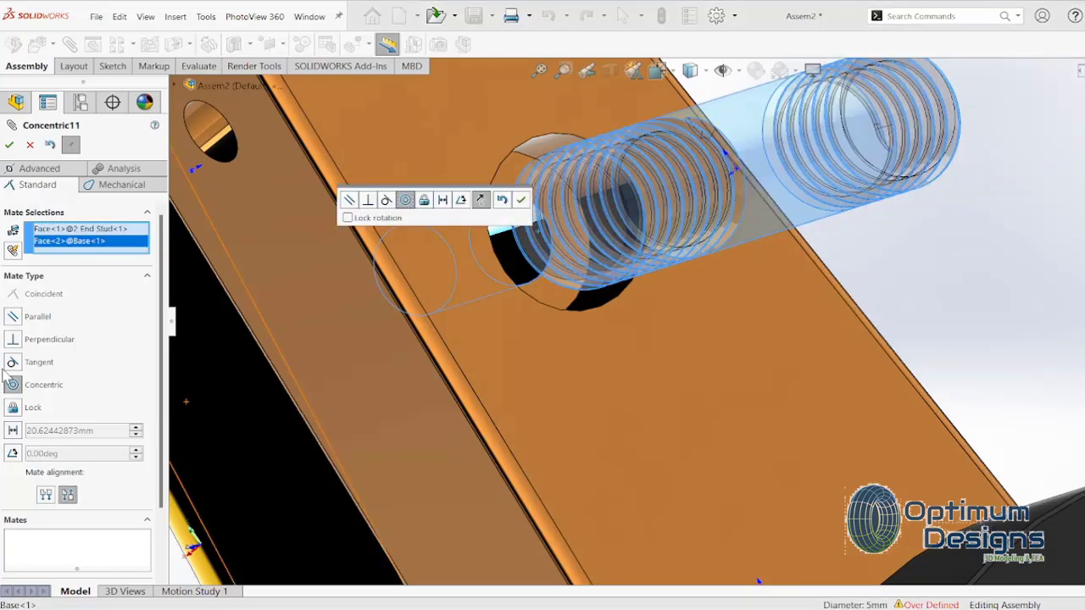
pyautogui.click(480, 201)
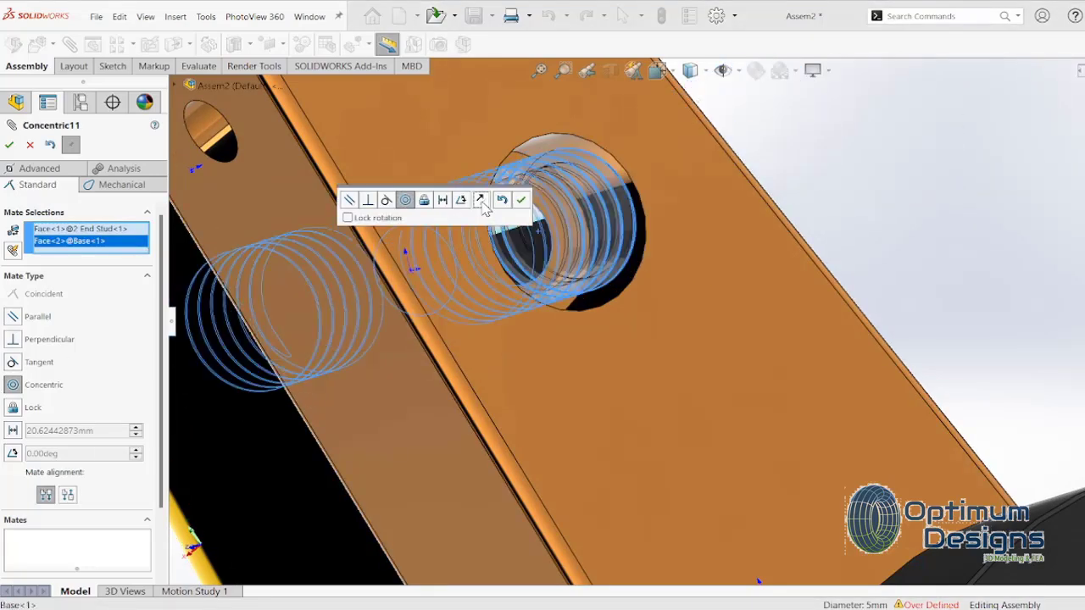
pyautogui.click(519, 201)
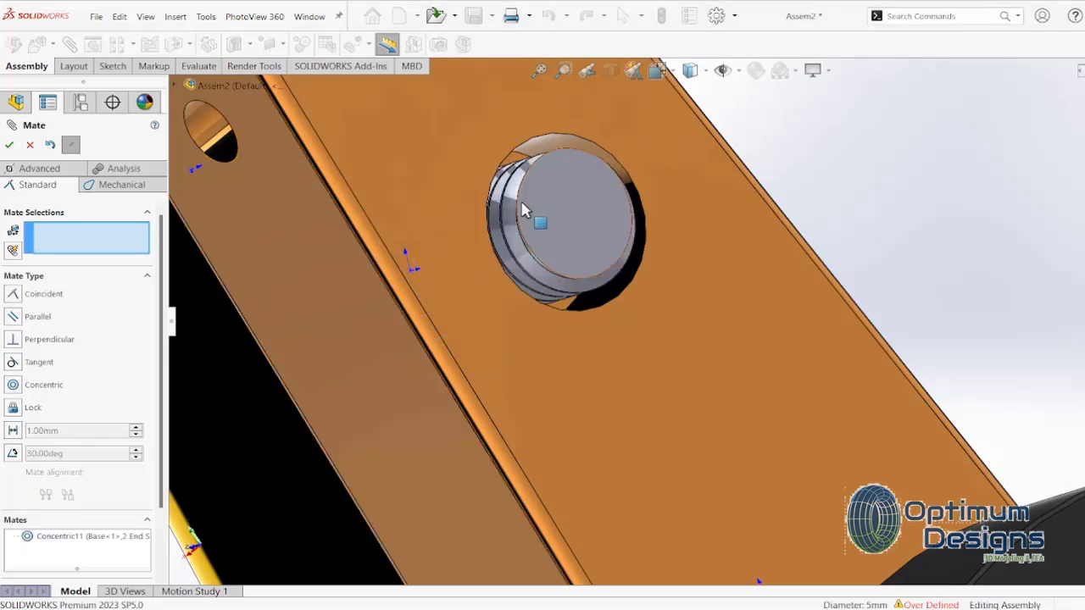
pyautogui.moveTo(528, 227); pyautogui.dragTo(576, 221, button='middle')
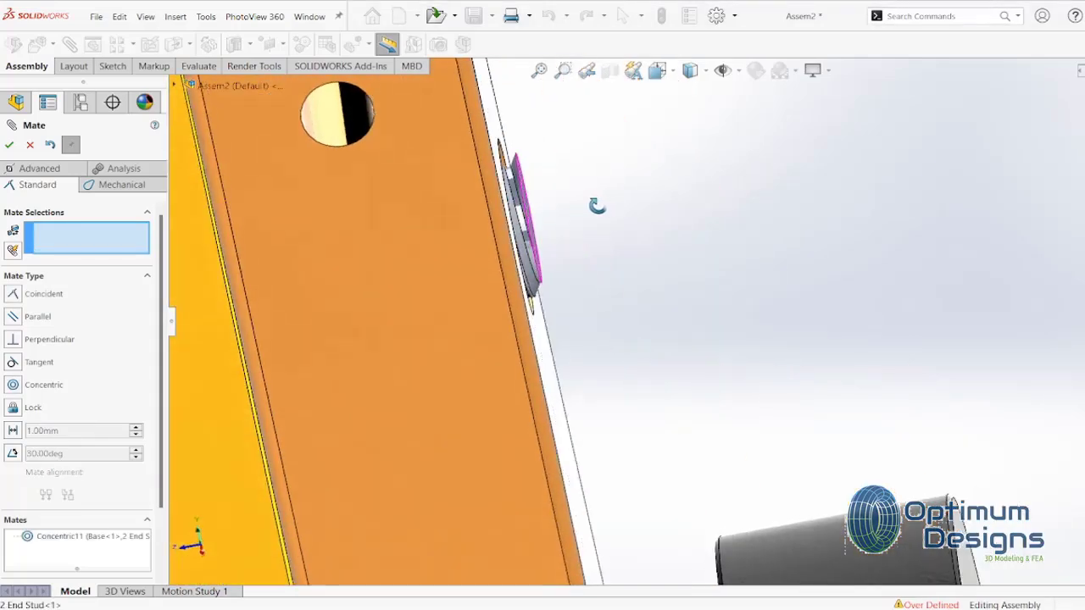
pyautogui.moveTo(593, 220); pyautogui.dragTo(552, 262)
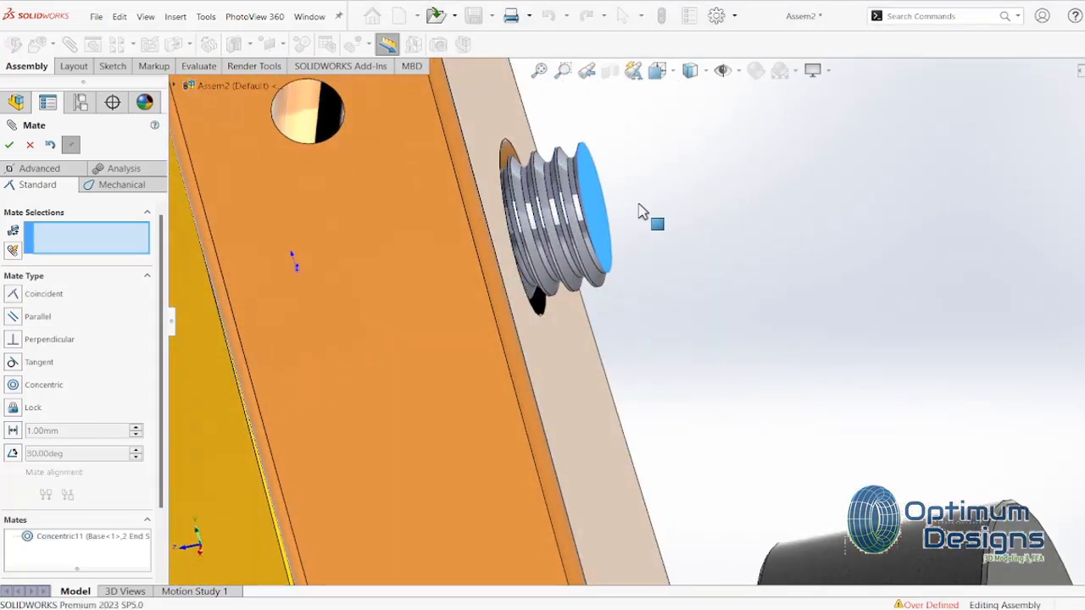
pyautogui.moveTo(551, 262); pyautogui.dragTo(539, 243, button='middle')
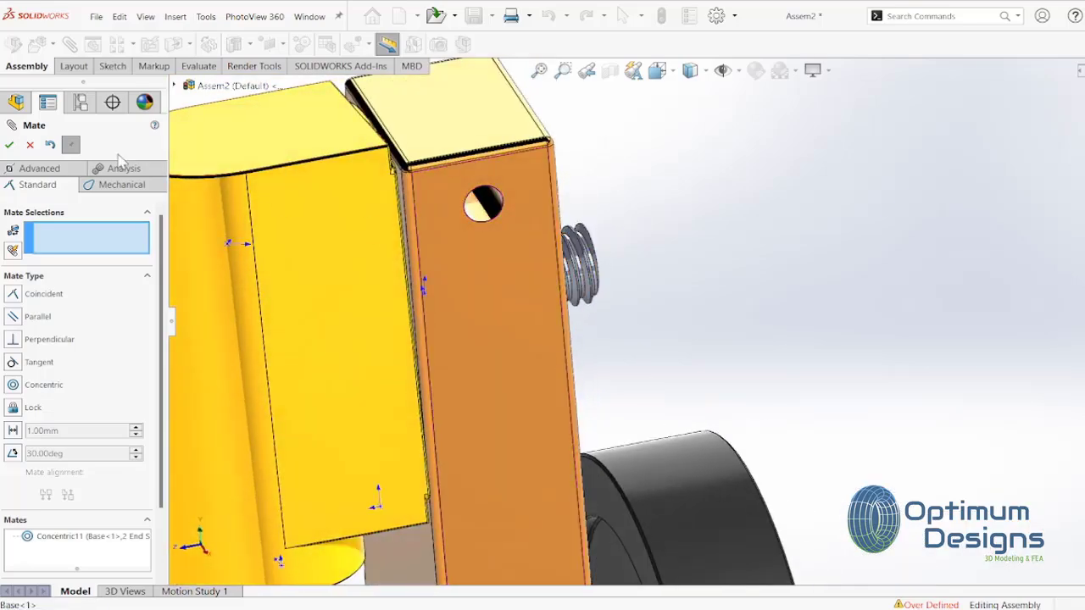
pyautogui.click(8, 147)
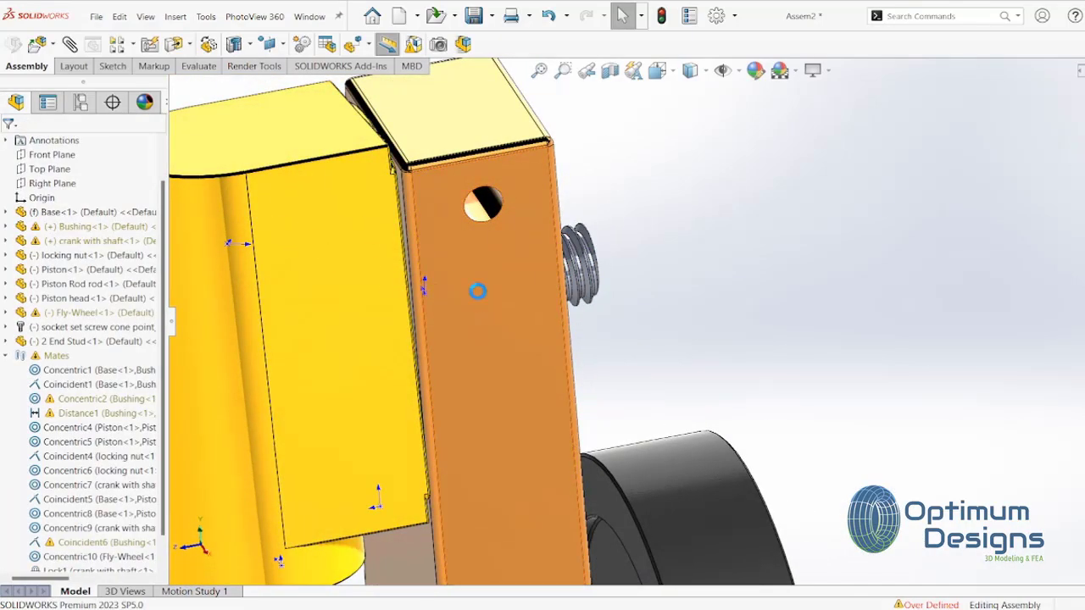
# Cut the assembly with a section view along the Right Plane
pyautogui.moveTo(487, 258); pyautogui.dragTo(496, 254, button='middle')
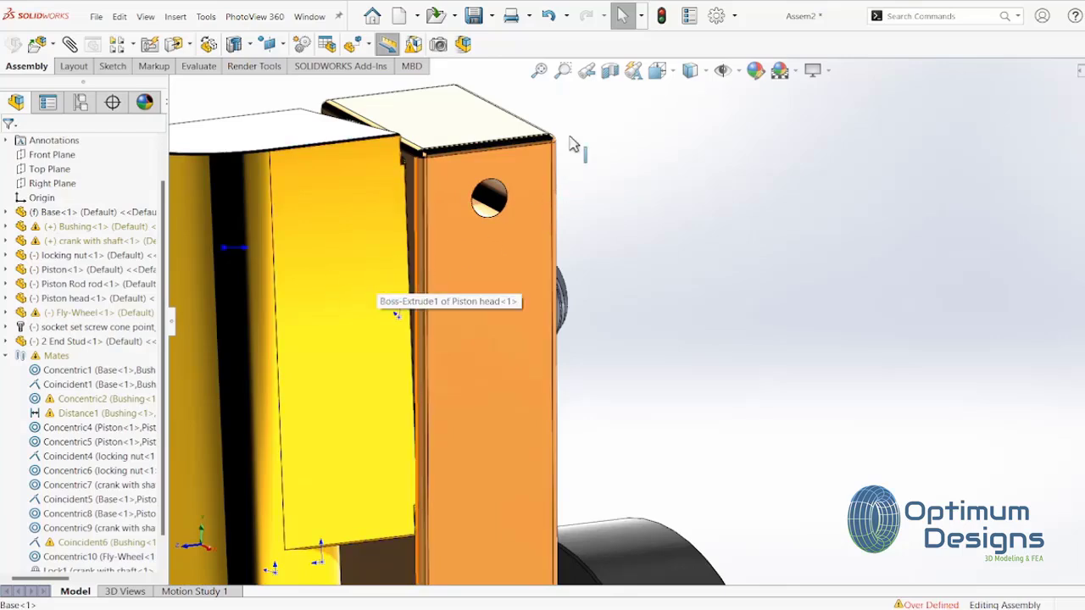
pyautogui.click(610, 74)
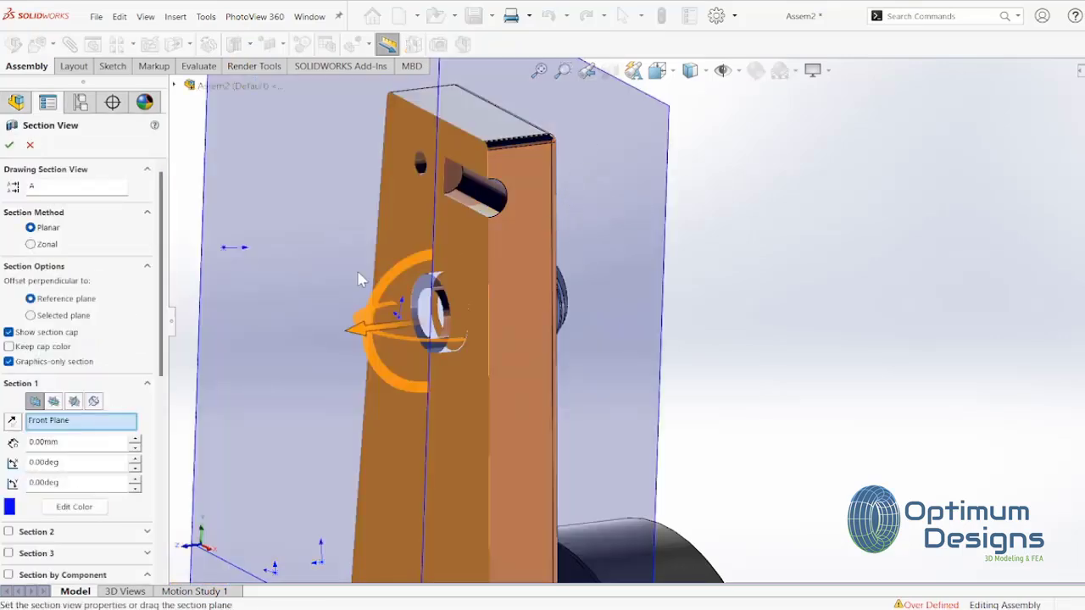
pyautogui.click(74, 403)
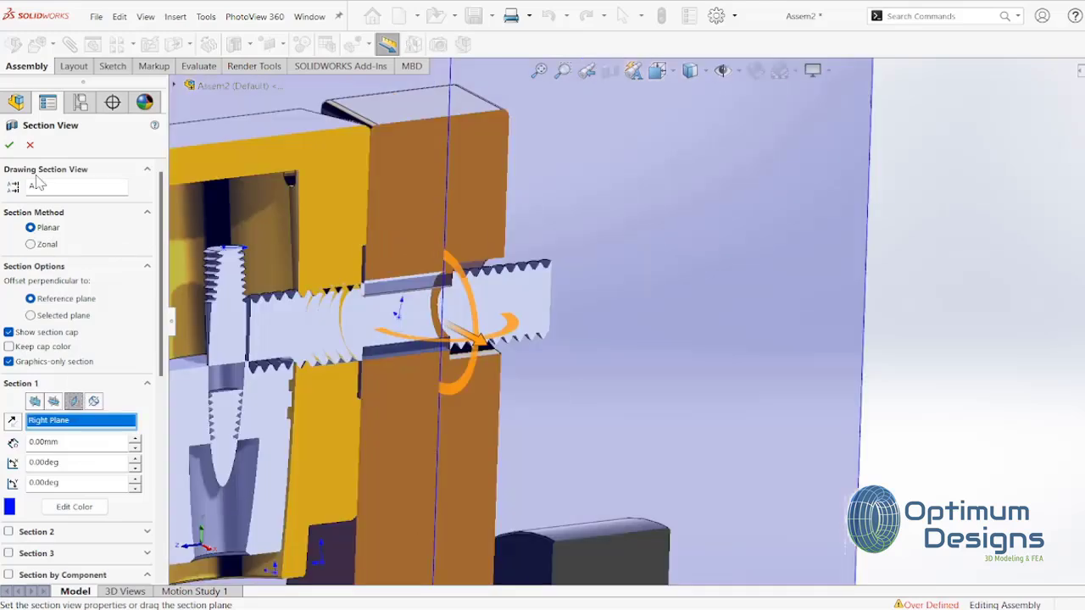
pyautogui.click(10, 146)
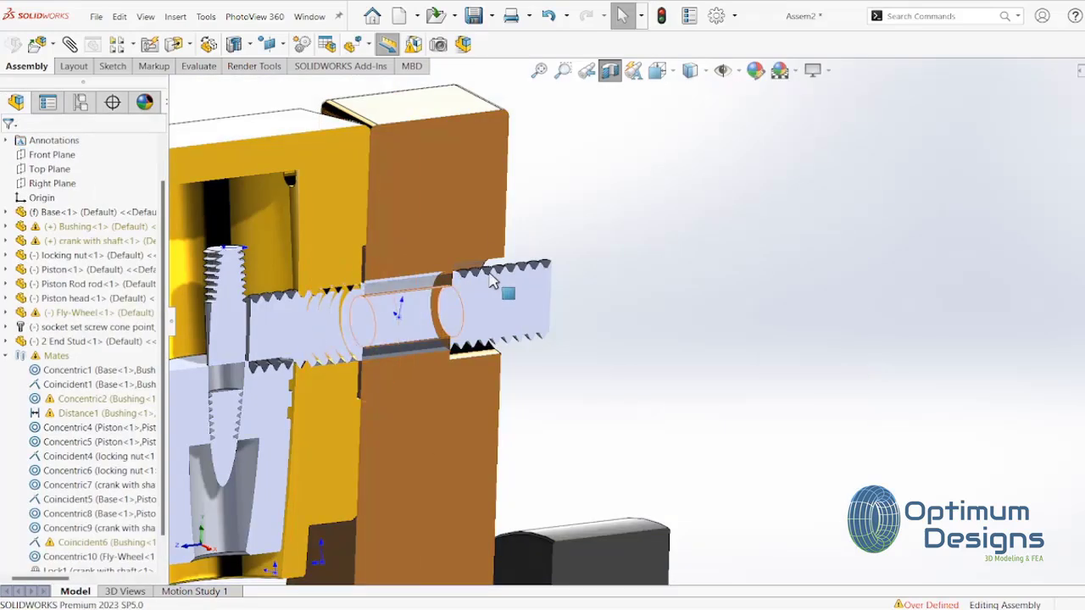
# Suppress the over-defining Coincident6 mate
pyautogui.moveTo(450, 307); pyautogui.dragTo(500, 304)
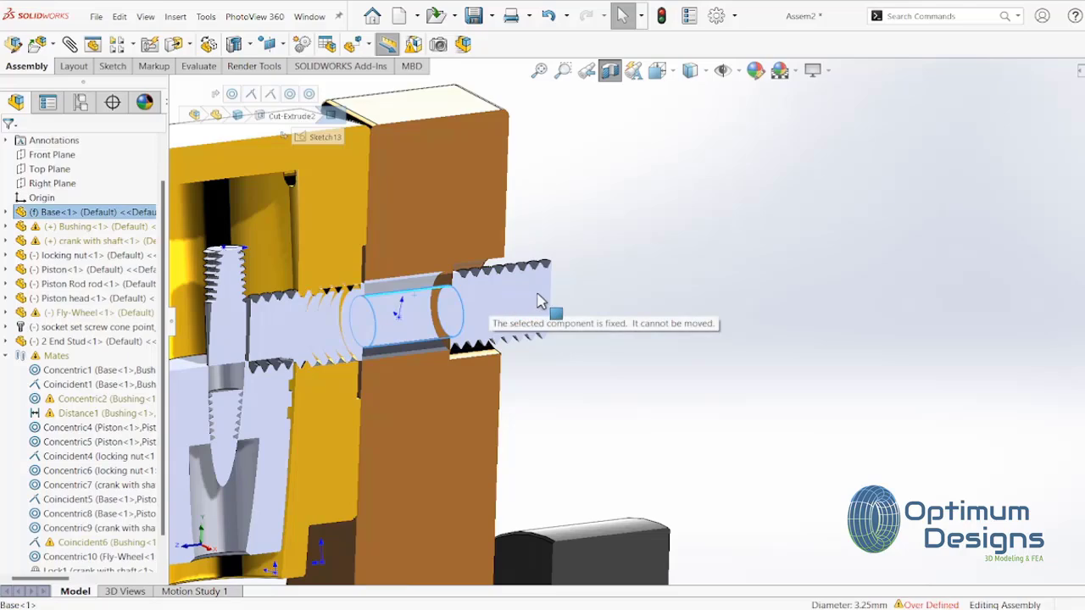
pyautogui.moveTo(529, 303); pyautogui.dragTo(468, 309, button='middle')
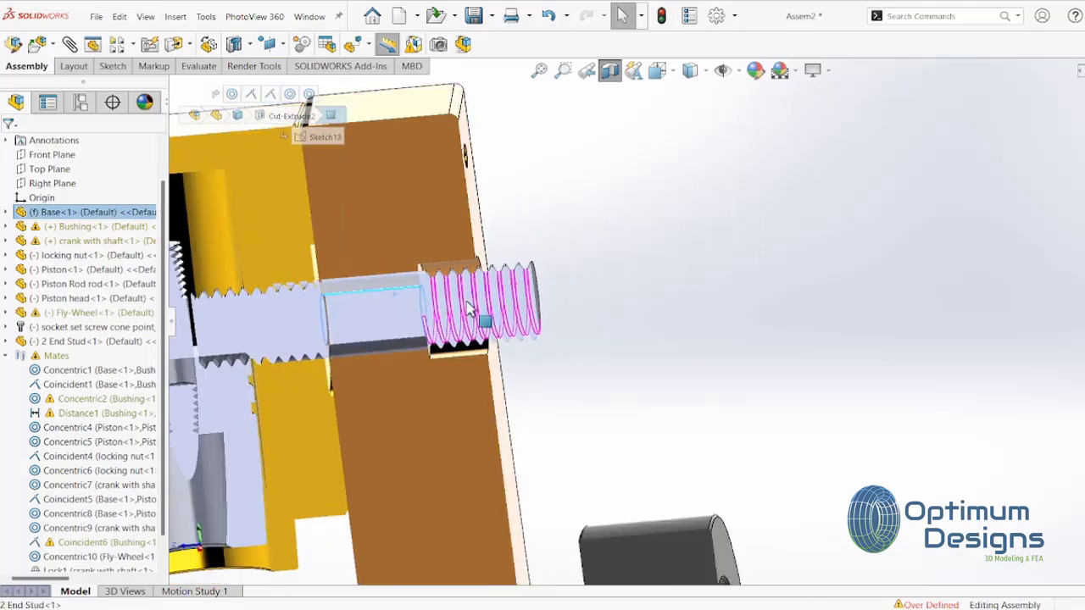
pyautogui.scroll(-1, 108, 542)
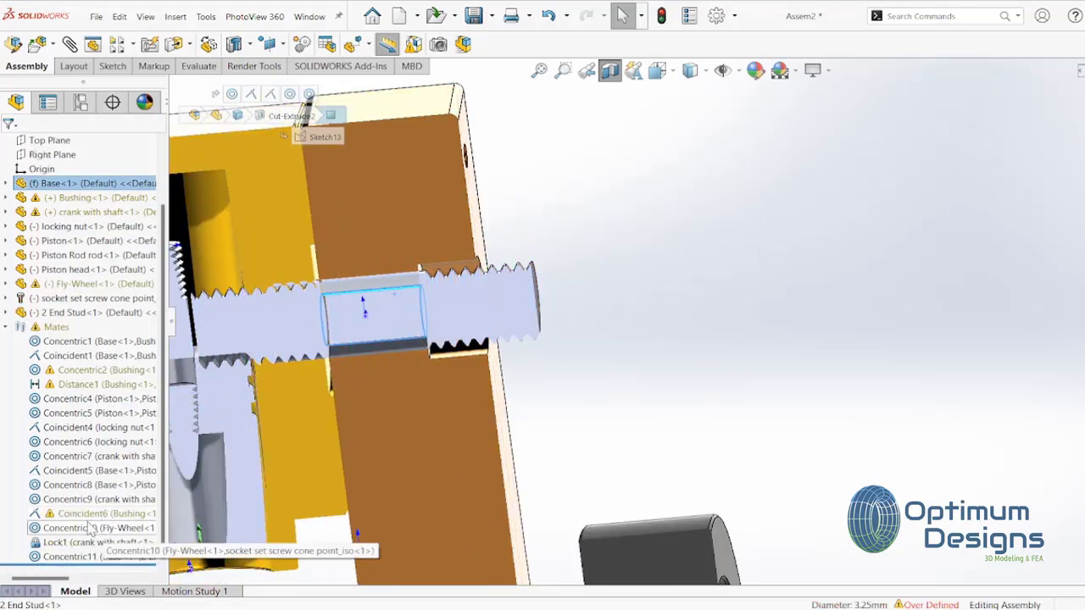
pyautogui.click(96, 515)
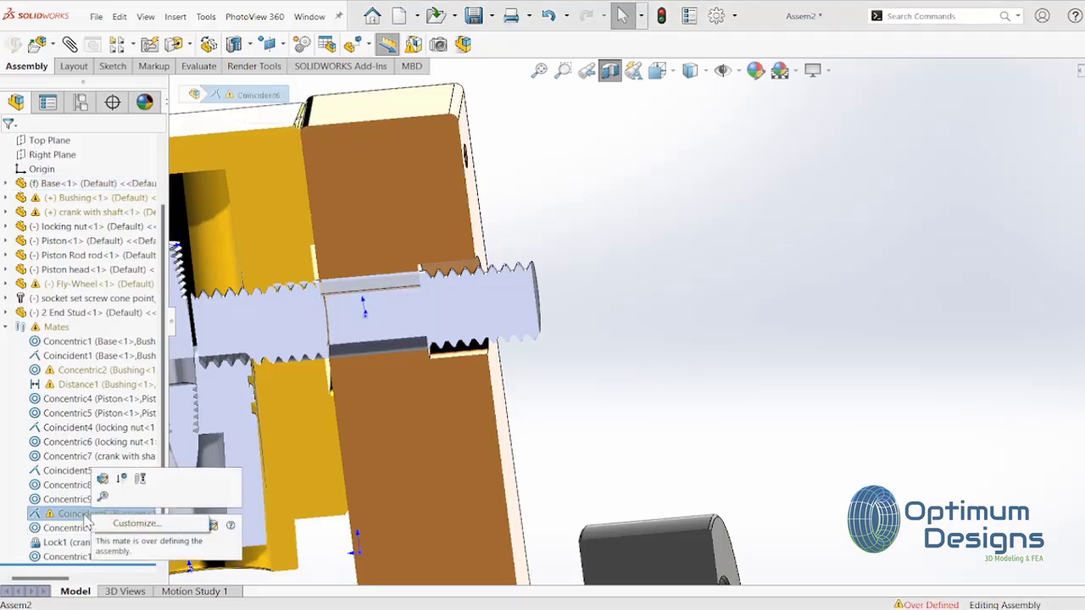
pyautogui.rightClick(87, 517)
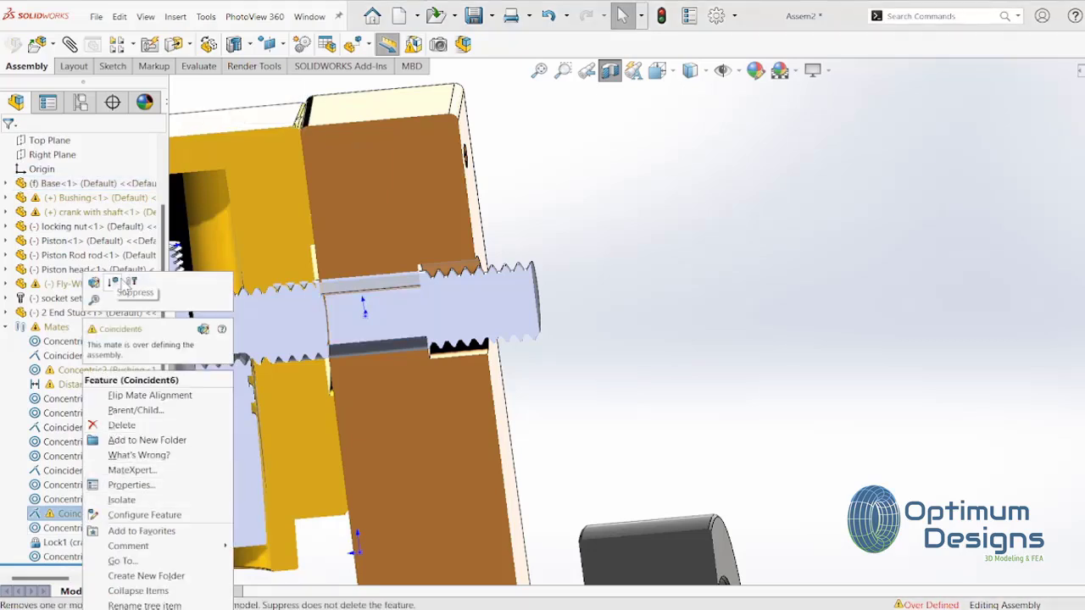
pyautogui.click(117, 285)
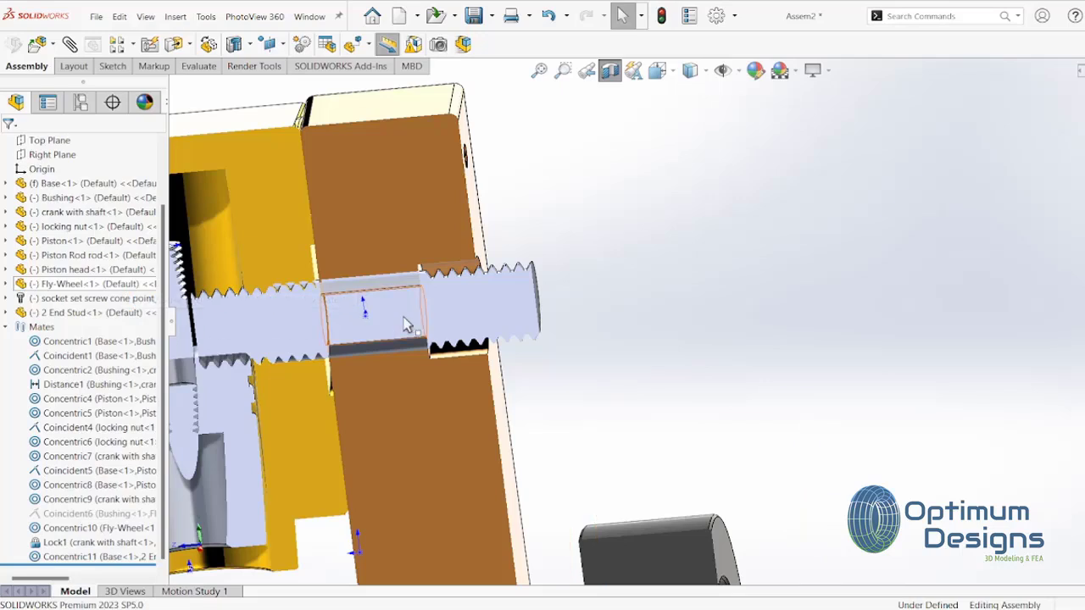
# Slide the 2 End Stud outward along its axis and select its end face for mating
pyautogui.moveTo(477, 318); pyautogui.dragTo(554, 322)
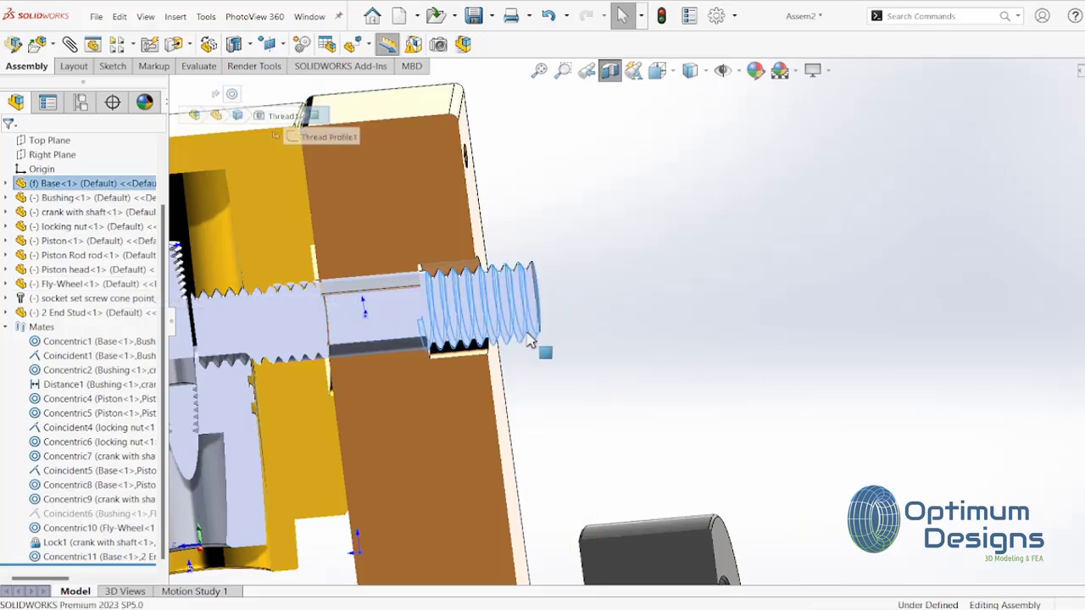
pyautogui.moveTo(411, 306); pyautogui.dragTo(463, 307)
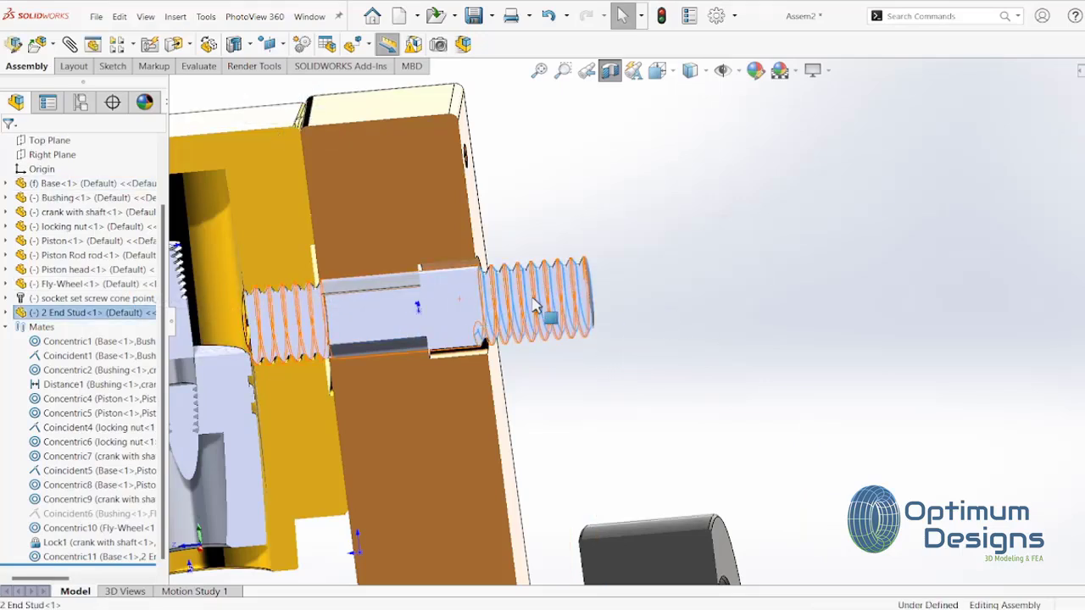
pyautogui.moveTo(536, 307); pyautogui.dragTo(675, 304)
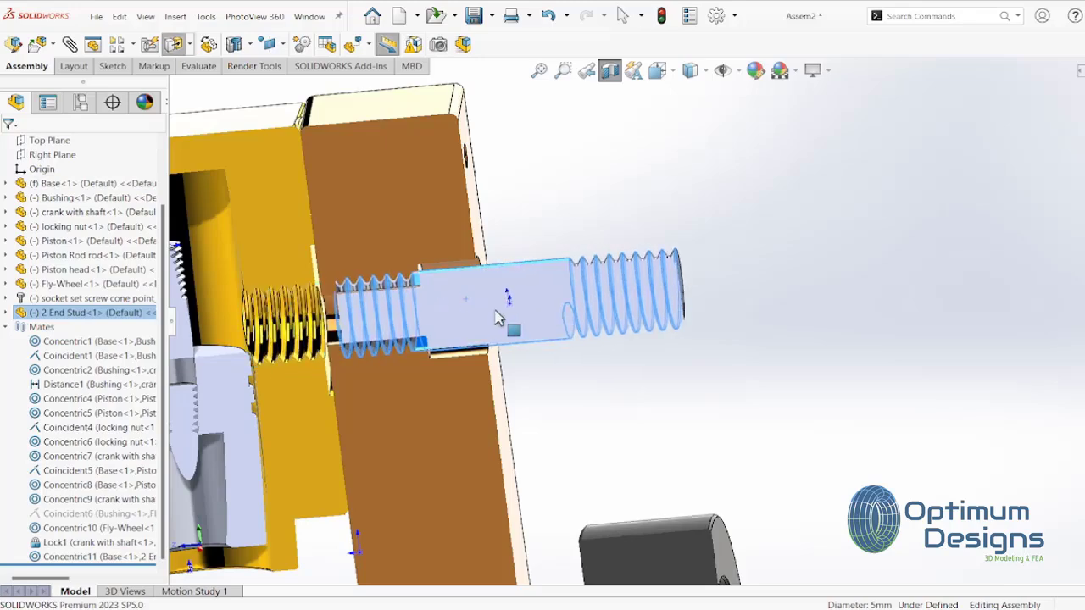
pyautogui.scroll(-1, 500, 318)
pyautogui.scroll(-1, 498, 313)
pyautogui.scroll(-2, 475, 313)
pyautogui.scroll(-2, 418, 310)
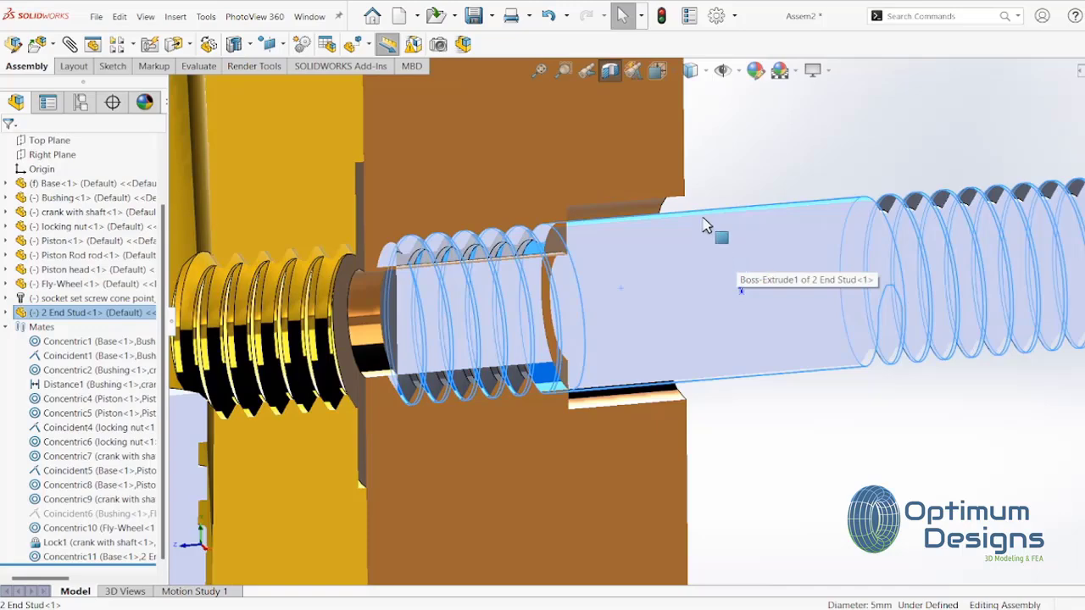
pyautogui.click(610, 71)
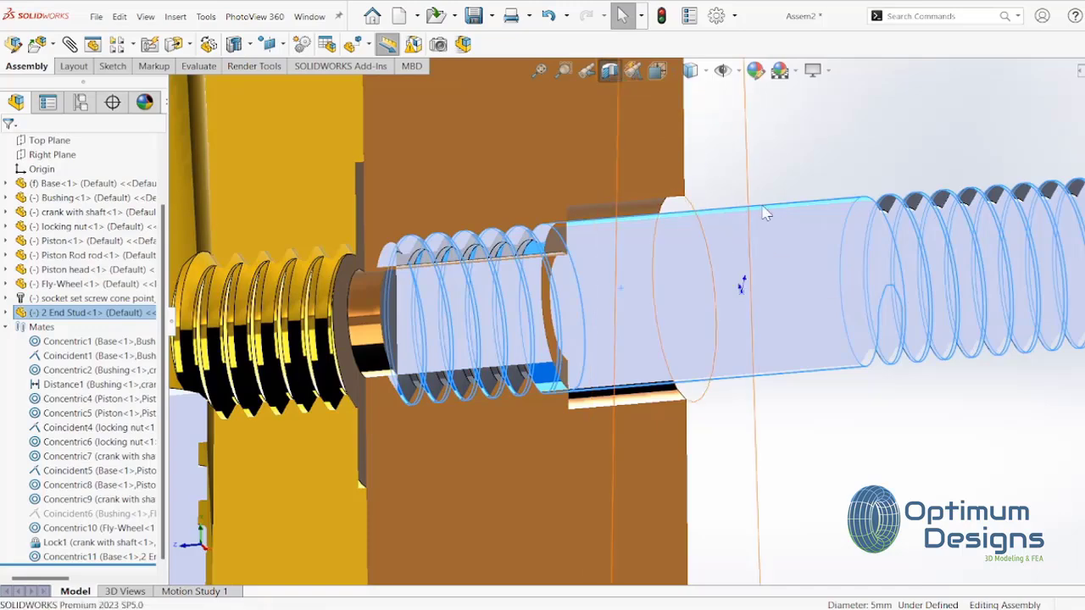
pyautogui.moveTo(741, 286); pyautogui.dragTo(967, 267)
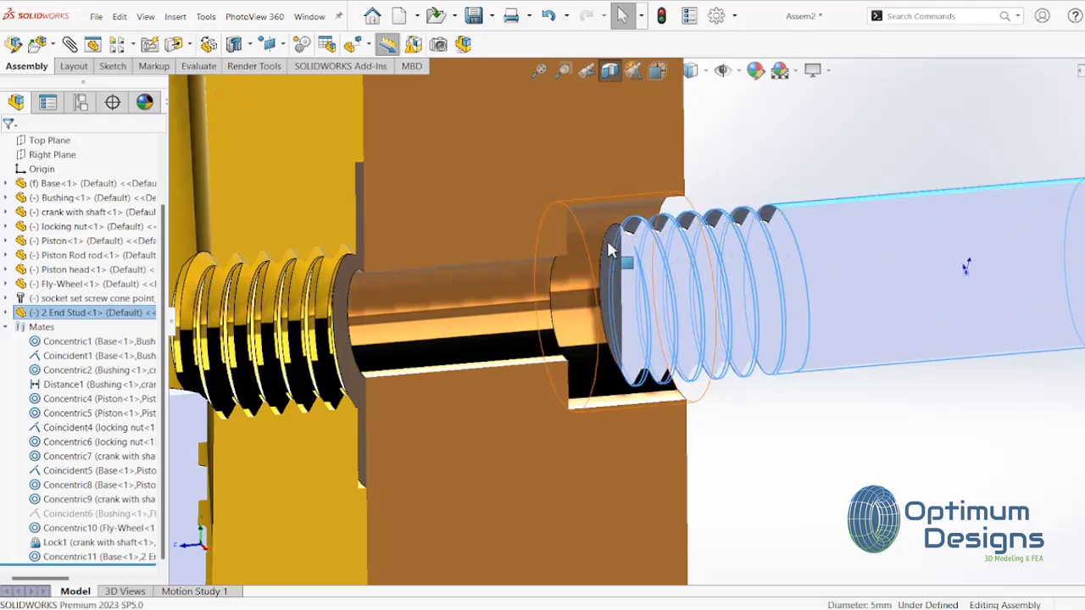
pyautogui.click(608, 250)
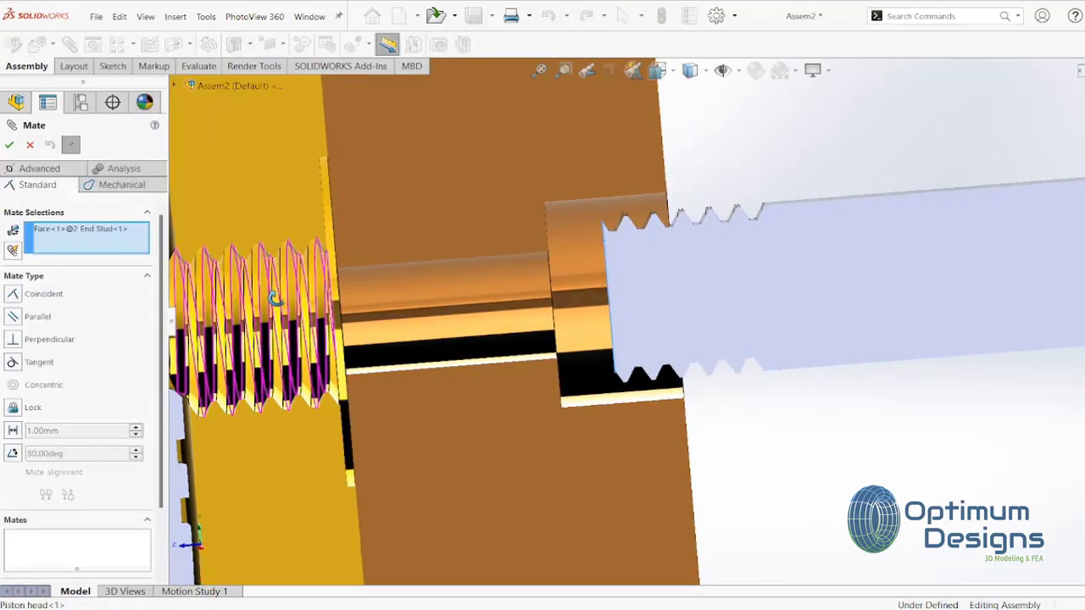
# Try a Tangent mate between the stud and the Piston head thread face, then cancel it
pyautogui.scroll(3, 284, 307)
pyautogui.moveTo(284, 307); pyautogui.dragTo(428, 316, button='middle')
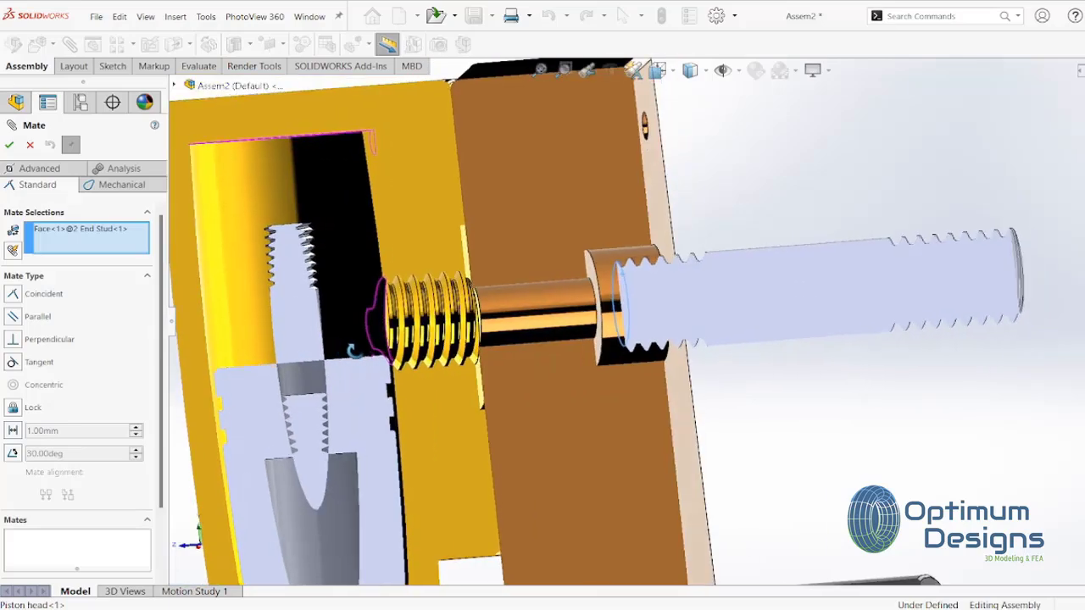
pyautogui.scroll(-4, 428, 315)
pyautogui.scroll(-1, 339, 281)
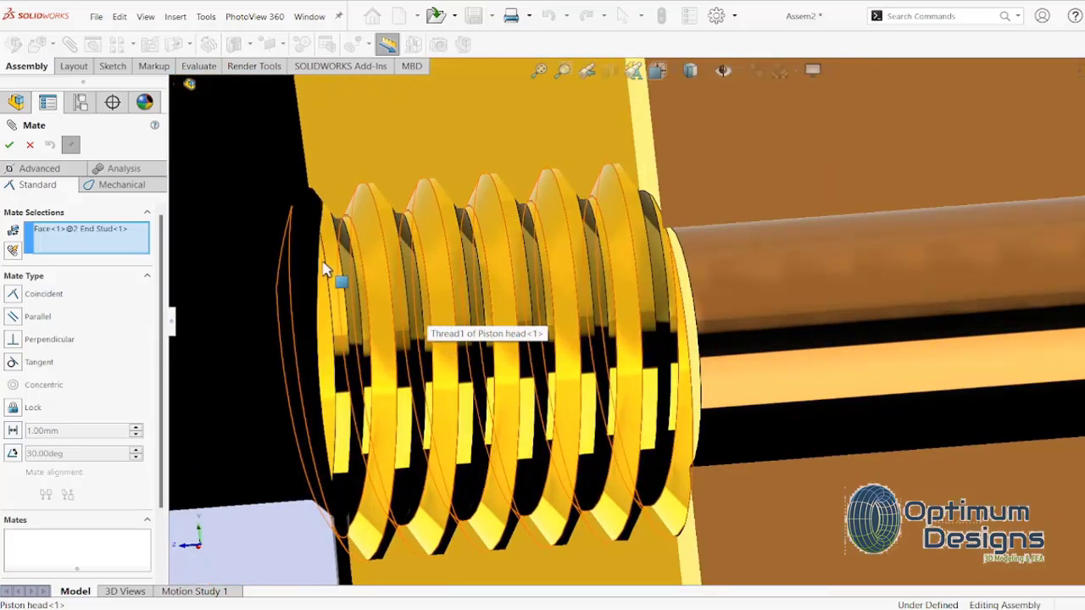
pyautogui.click(328, 212)
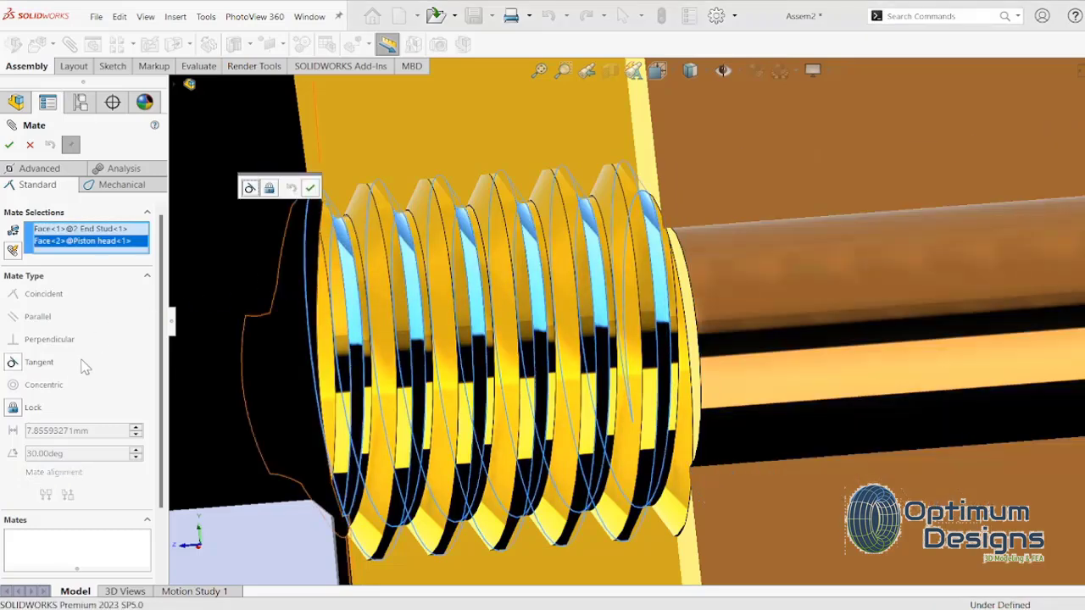
pyautogui.click(8, 146)
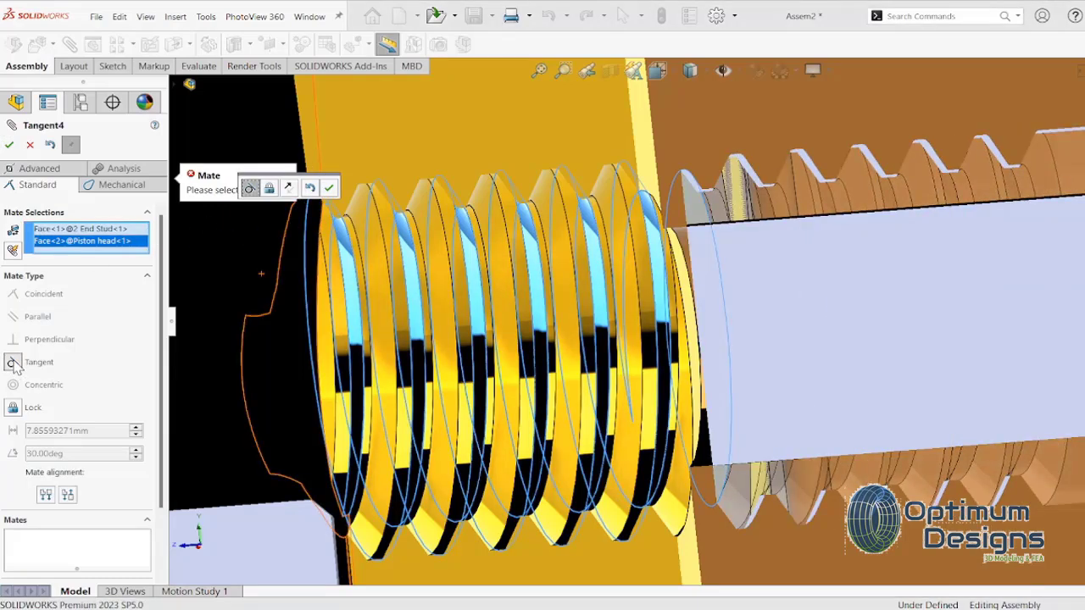
pyautogui.click(30, 146)
# Drag the 2 End Stud back into the base
pyautogui.scroll(3, 460, 291)
pyautogui.scroll(3, 624, 305)
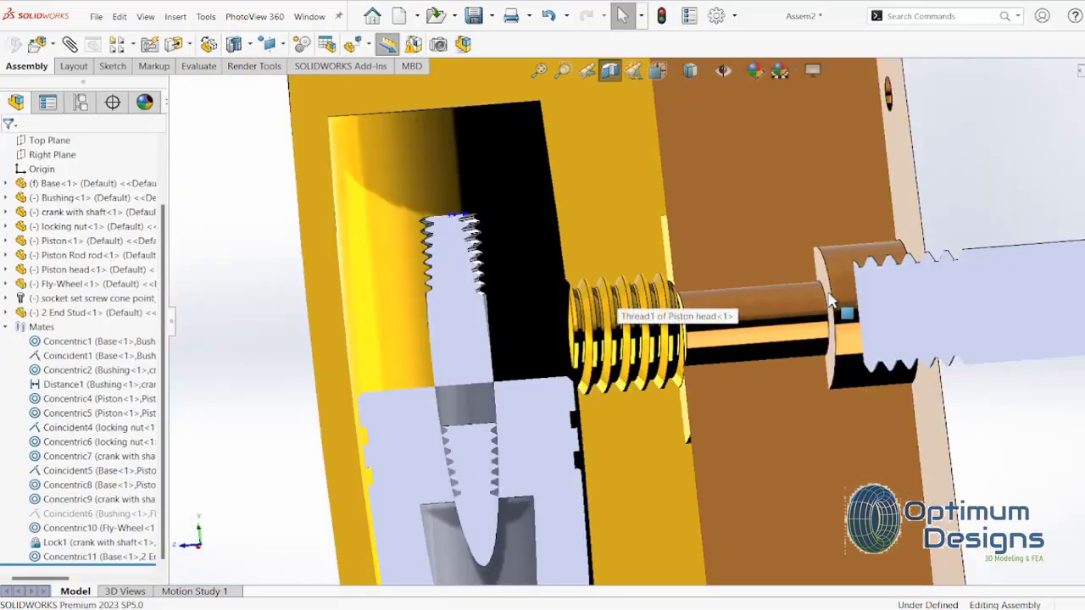
pyautogui.scroll(3, 881, 305)
pyautogui.click(923, 314)
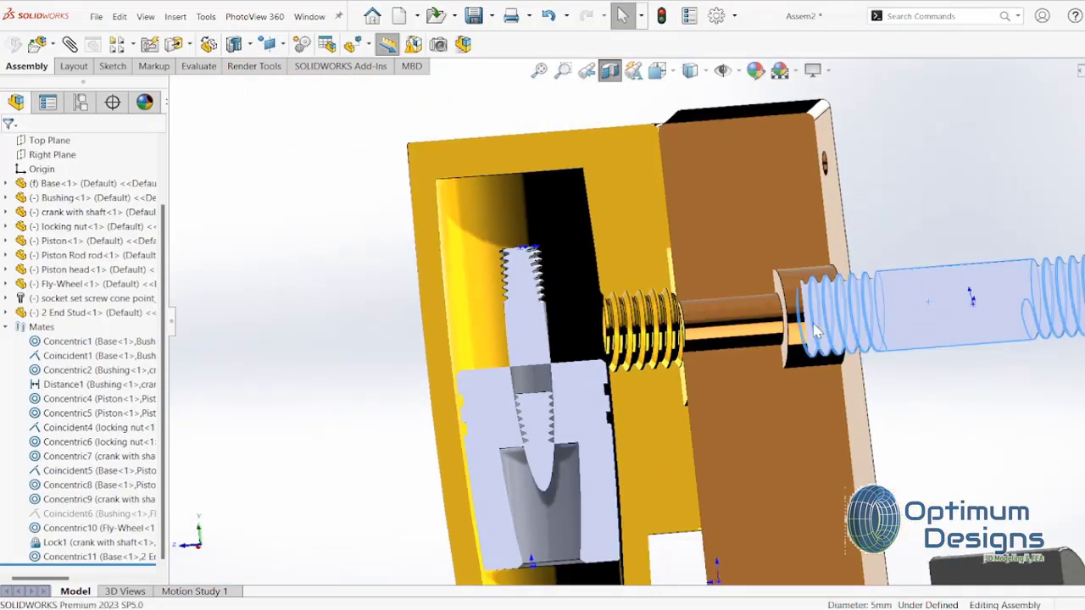
pyautogui.moveTo(816, 332); pyautogui.dragTo(641, 360)
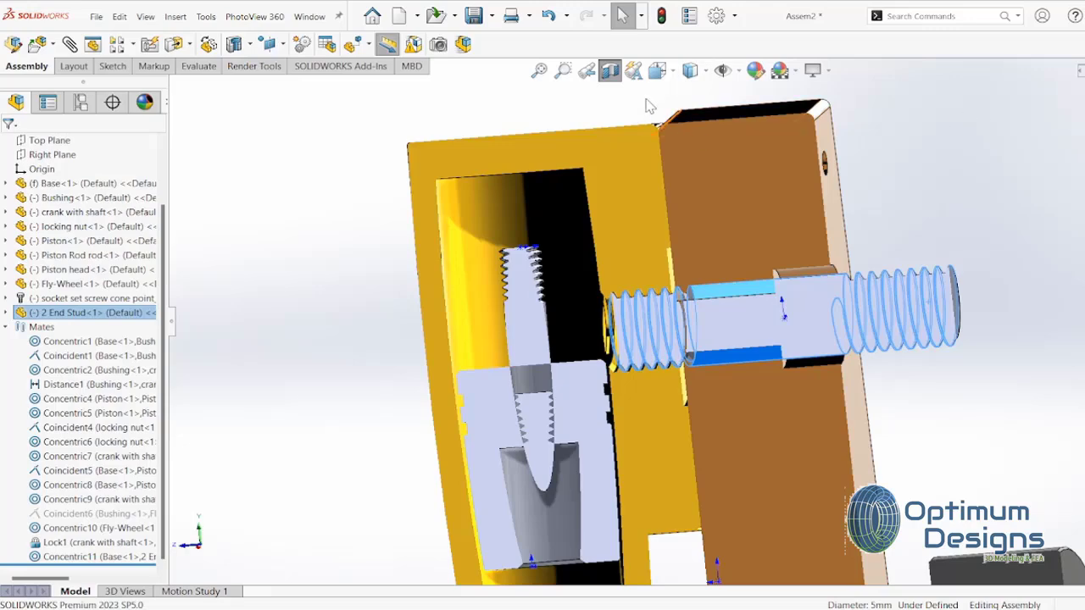
# Turn off the section view and browse the Toolbox to ISO Nuts > Hex Nuts
pyautogui.click(609, 70)
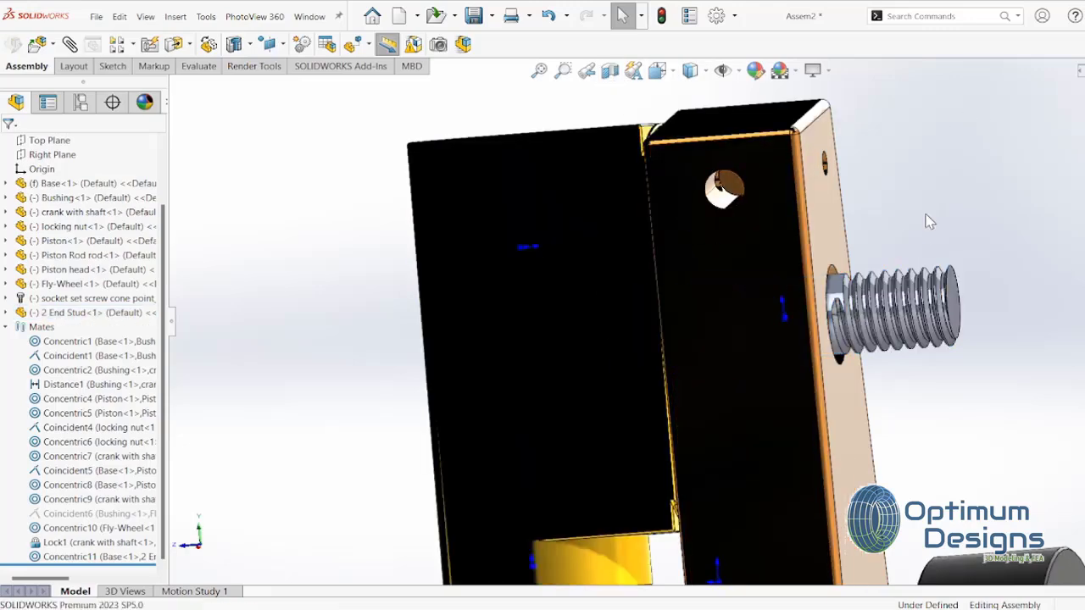
pyautogui.moveTo(982, 265); pyautogui.dragTo(1008, 255, button='middle')
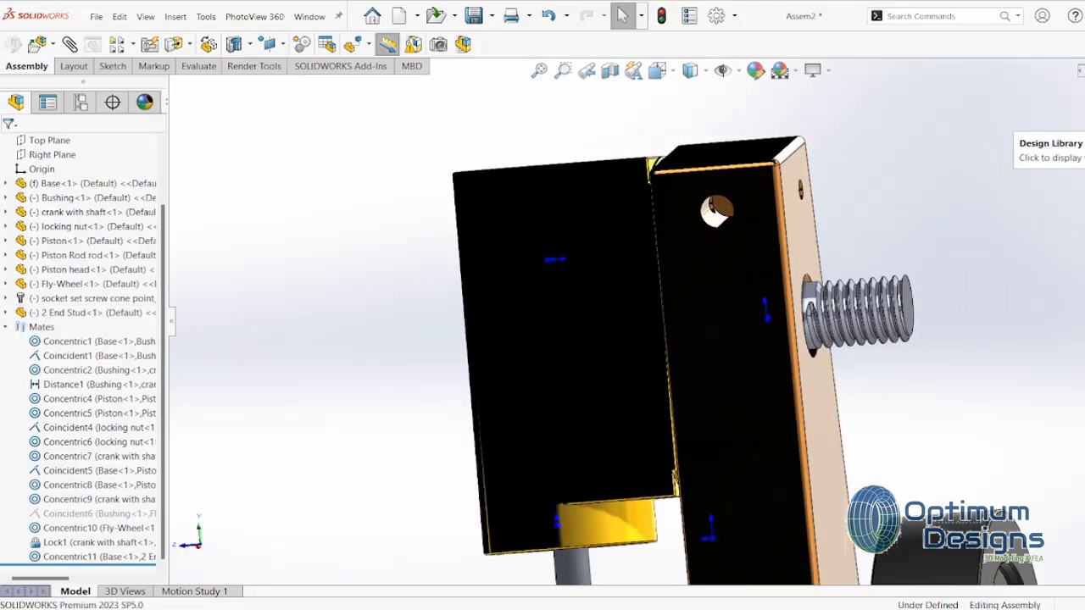
pyautogui.click(1078, 140)
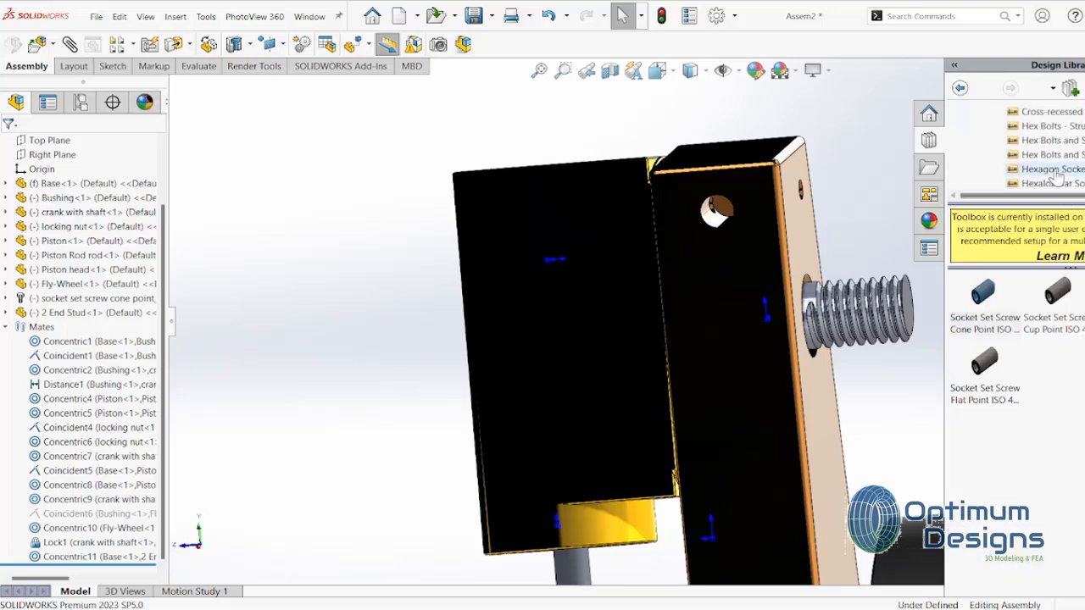
pyautogui.click(1035, 140)
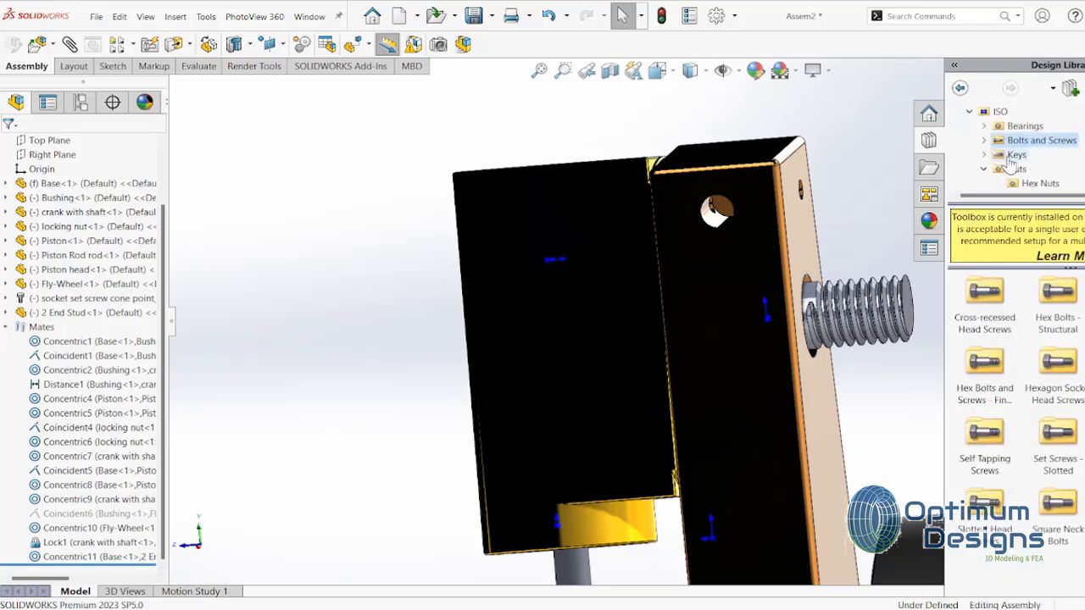
pyautogui.click(1013, 169)
pyautogui.click(983, 292)
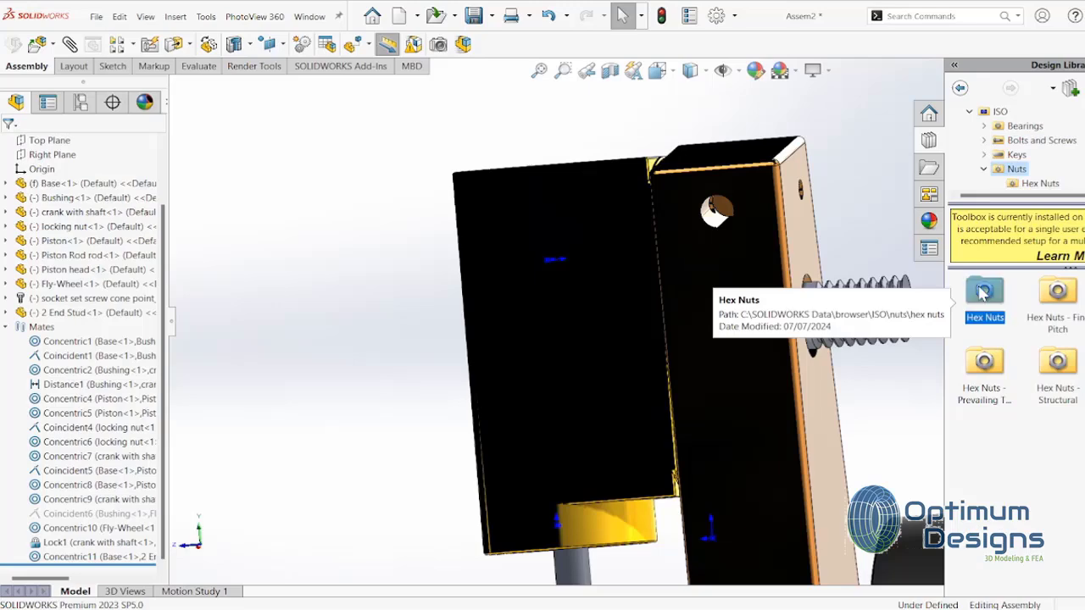
pyautogui.doubleClick(983, 293)
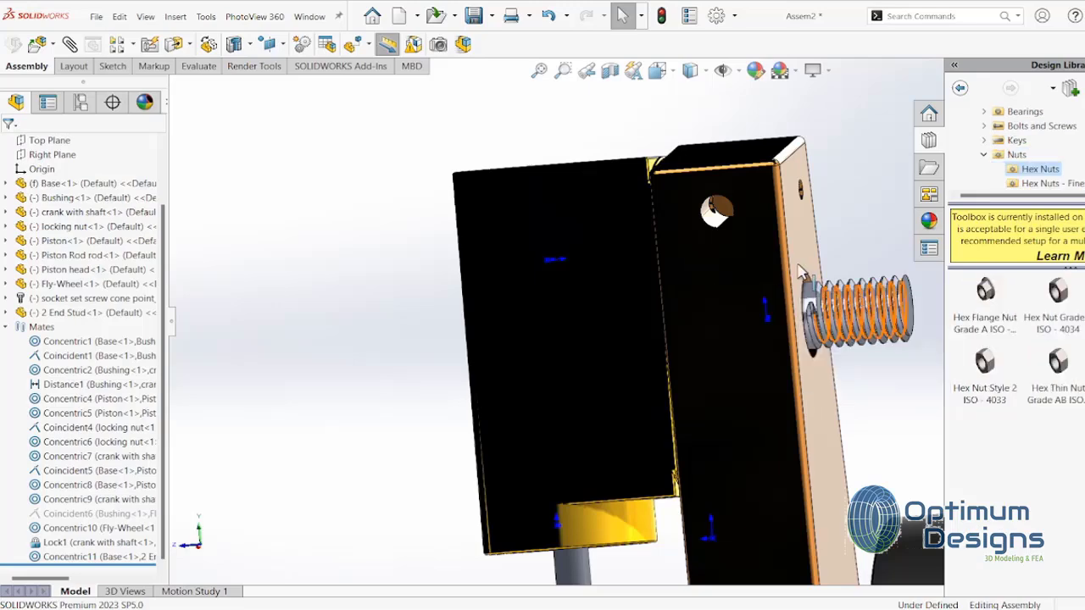
# Place an M5 Hex Flange Nut onto the outer end of the 2 End Stud
pyautogui.scroll(3, 719, 320)
pyautogui.moveTo(719, 320); pyautogui.dragTo(965, 298, button='middle')
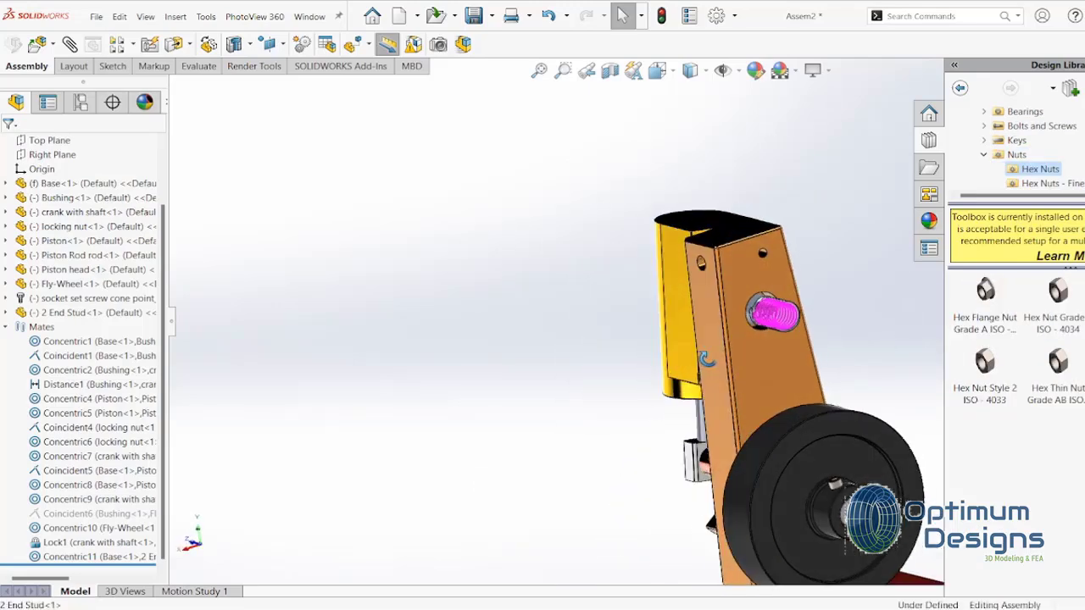
pyautogui.moveTo(985, 290); pyautogui.dragTo(941, 321)
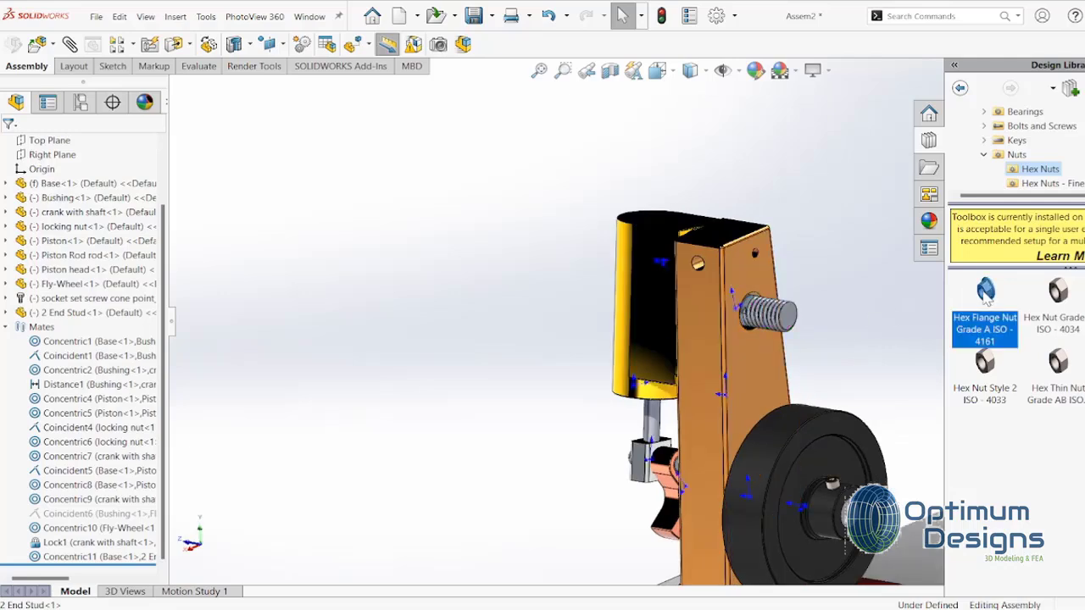
pyautogui.moveTo(877, 337); pyautogui.dragTo(788, 328)
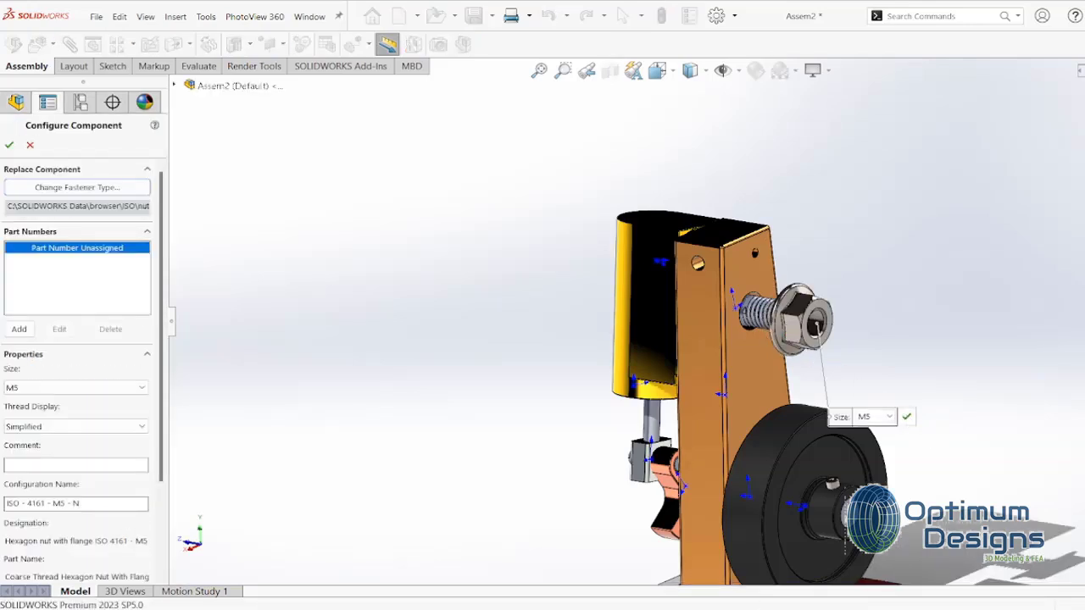
pyautogui.click(906, 416)
# Mate the hex flange nut's face coincident with the base plate face
pyautogui.press('Escape')
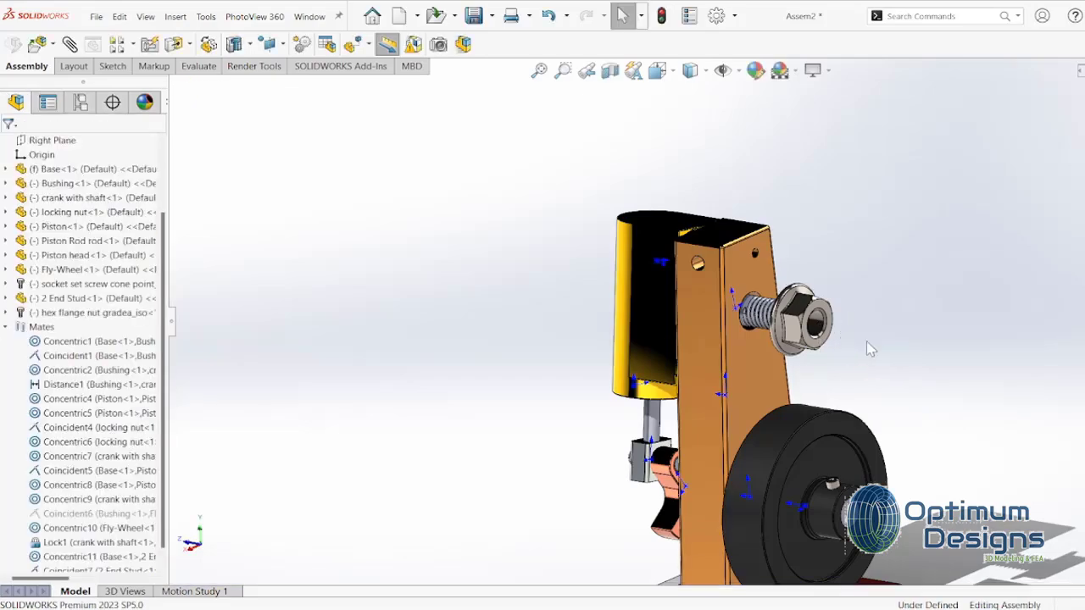
pyautogui.moveTo(870, 349); pyautogui.dragTo(952, 344, button='middle')
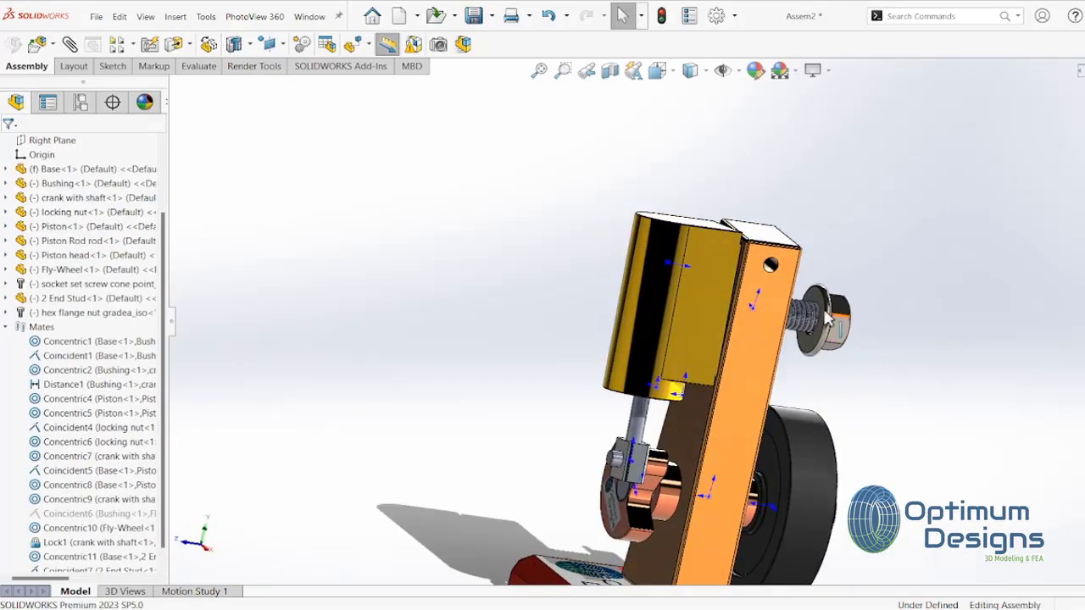
pyautogui.scroll(-5, 826, 317)
pyautogui.click(790, 275)
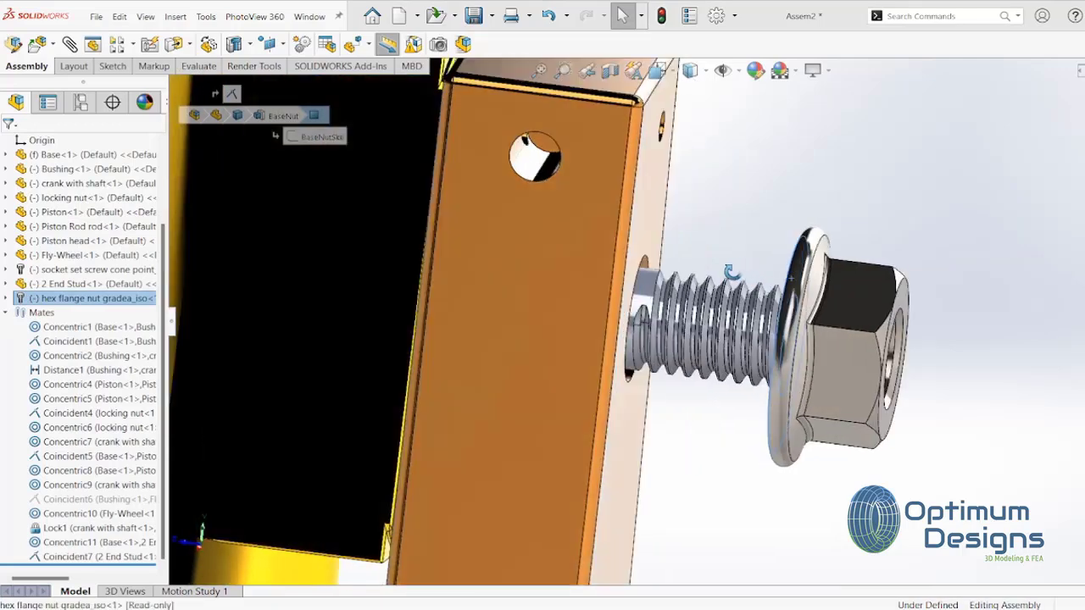
pyautogui.moveTo(789, 275); pyautogui.dragTo(543, 254, button='middle')
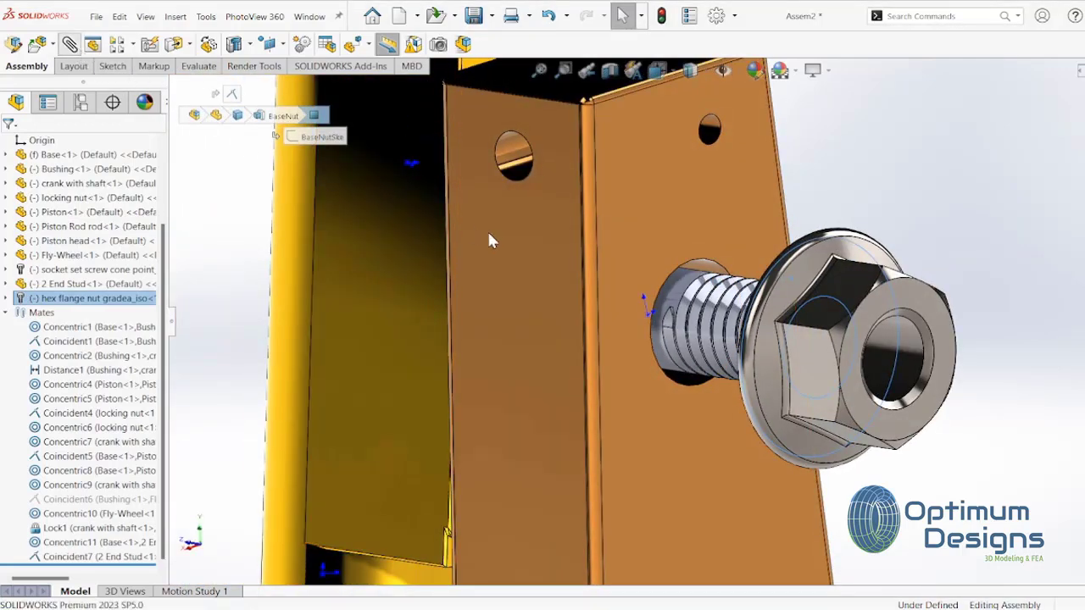
pyautogui.click(653, 230)
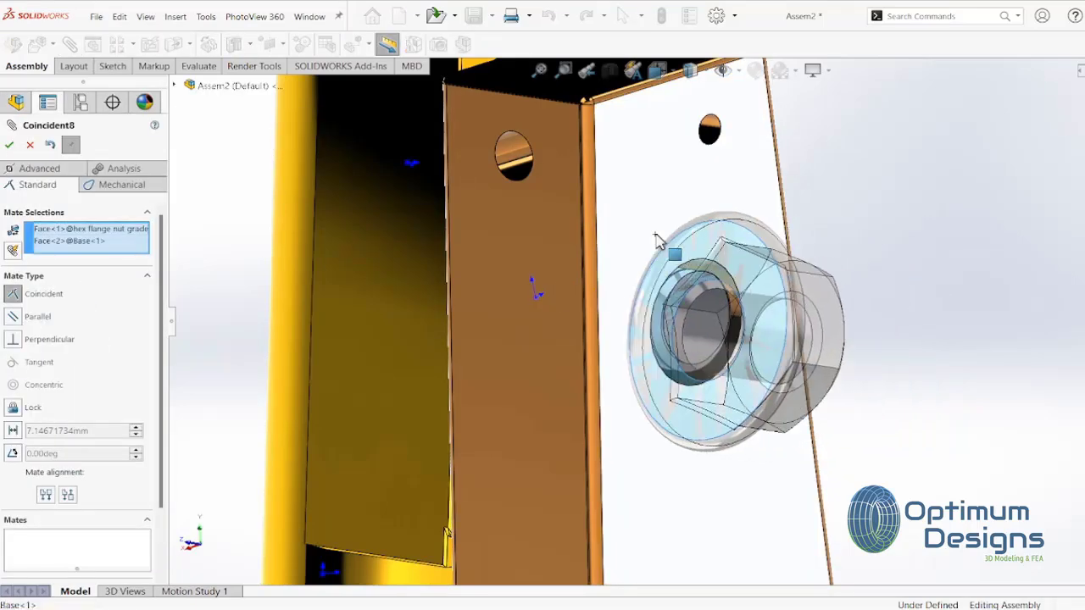
pyautogui.click(829, 218)
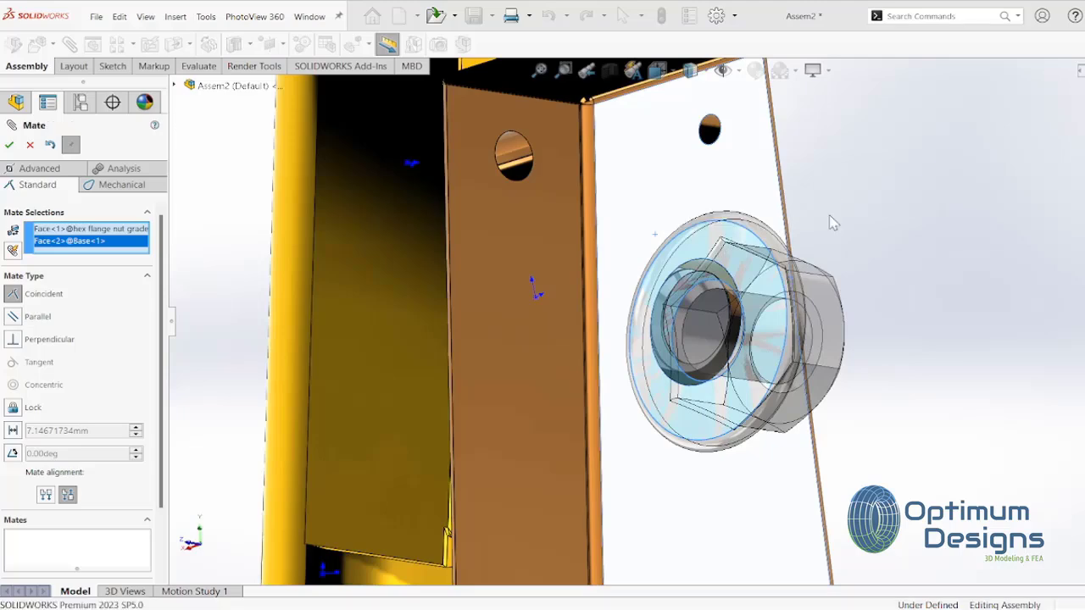
# Set up a 10.00mm distance mate between the nut face and the stud face
pyautogui.click(820, 305)
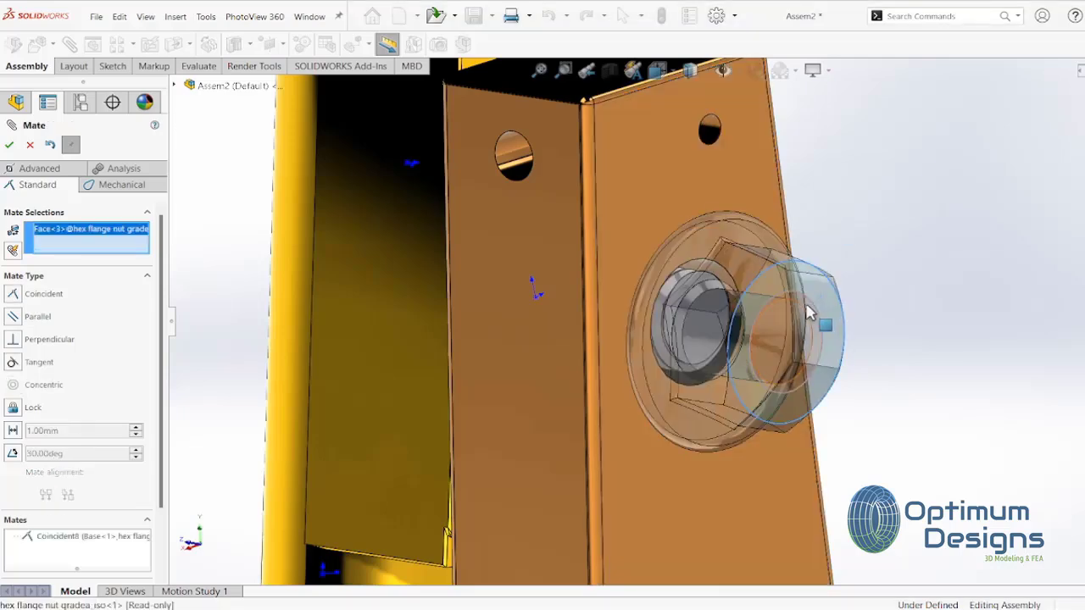
pyautogui.moveTo(820, 305); pyautogui.dragTo(734, 333, button='middle')
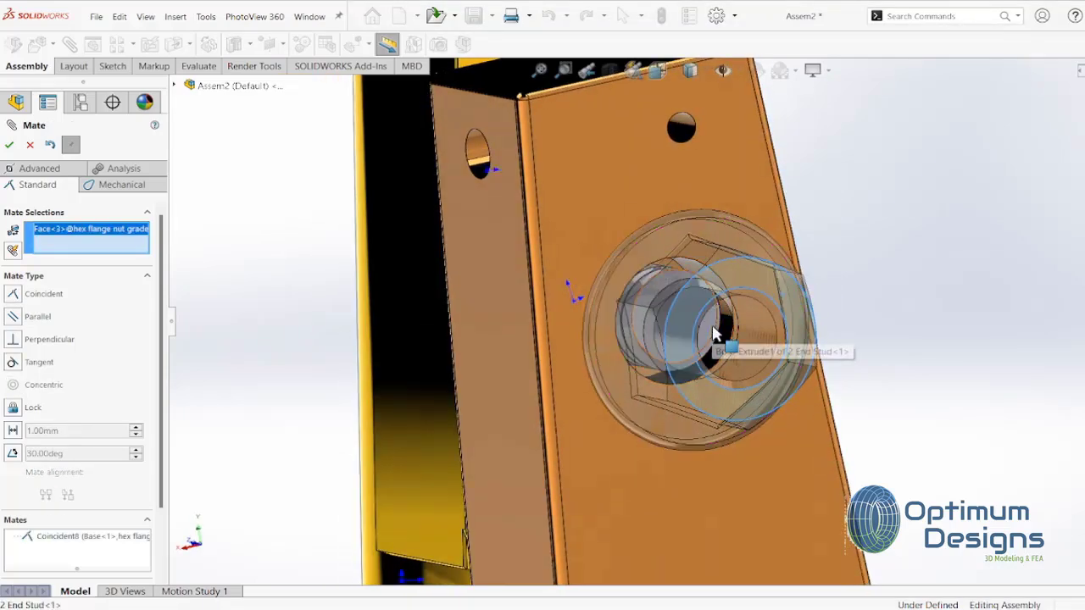
pyautogui.click(715, 333)
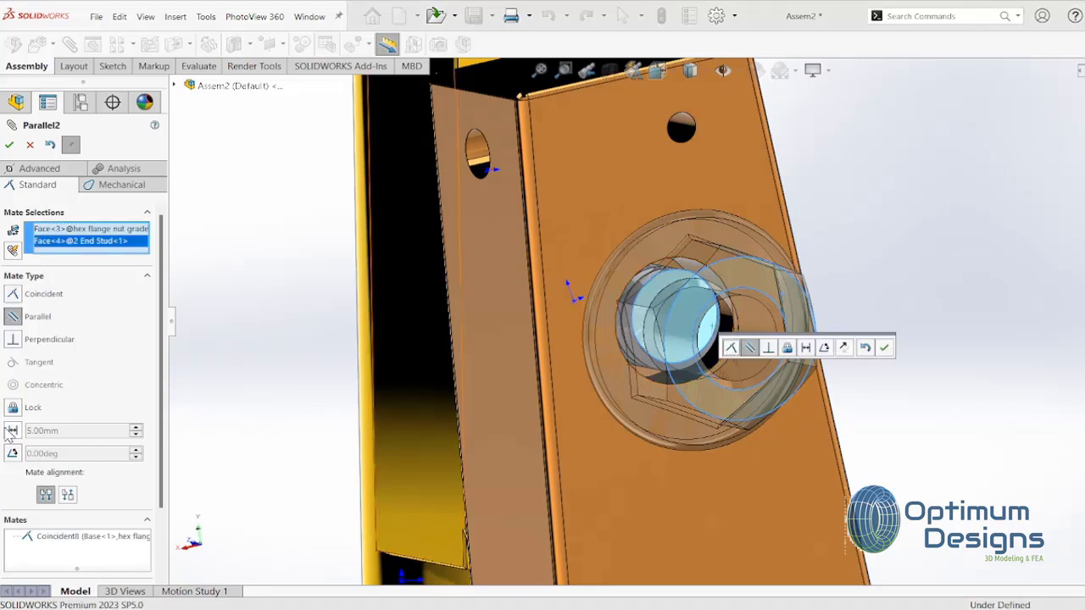
pyautogui.click(13, 431)
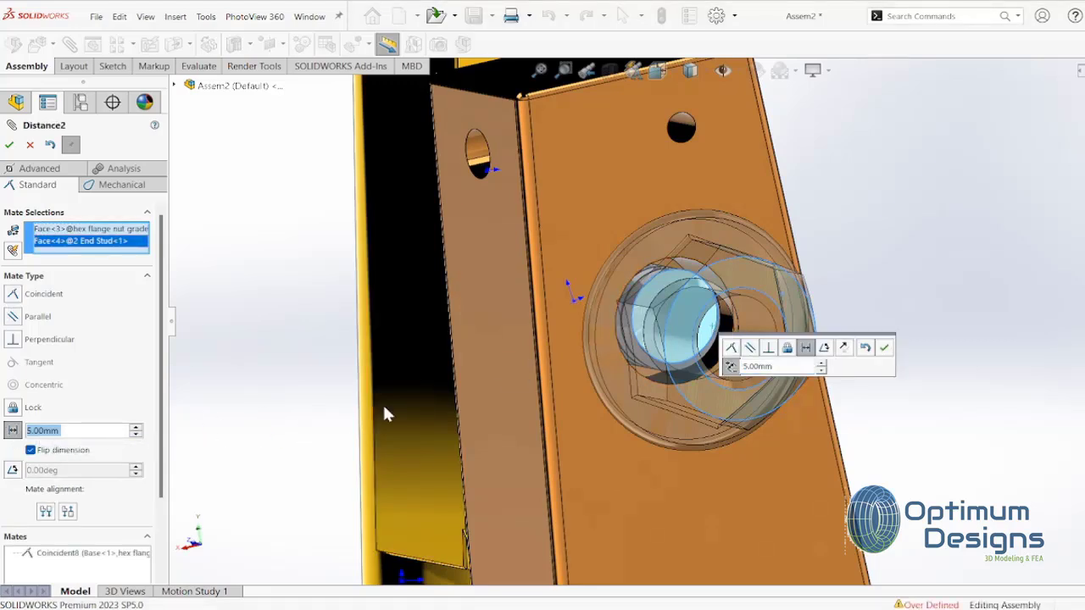
pyautogui.click(766, 367)
pyautogui.write('10')
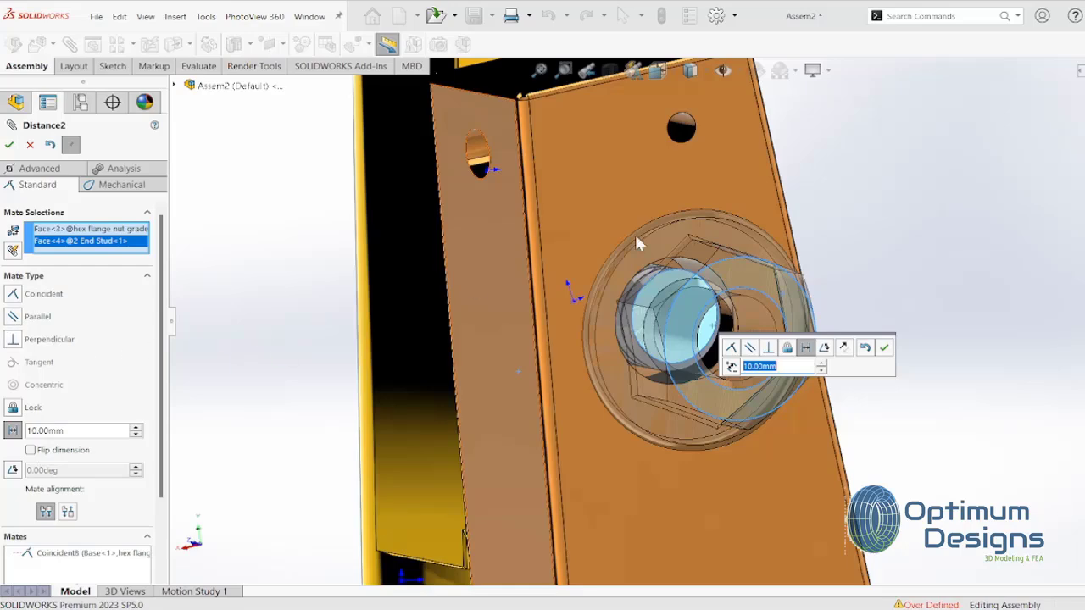
# Apply the 10.00mm distance mate, accepting the over-definition, and close the Mate panel
pyautogui.click(10, 145)
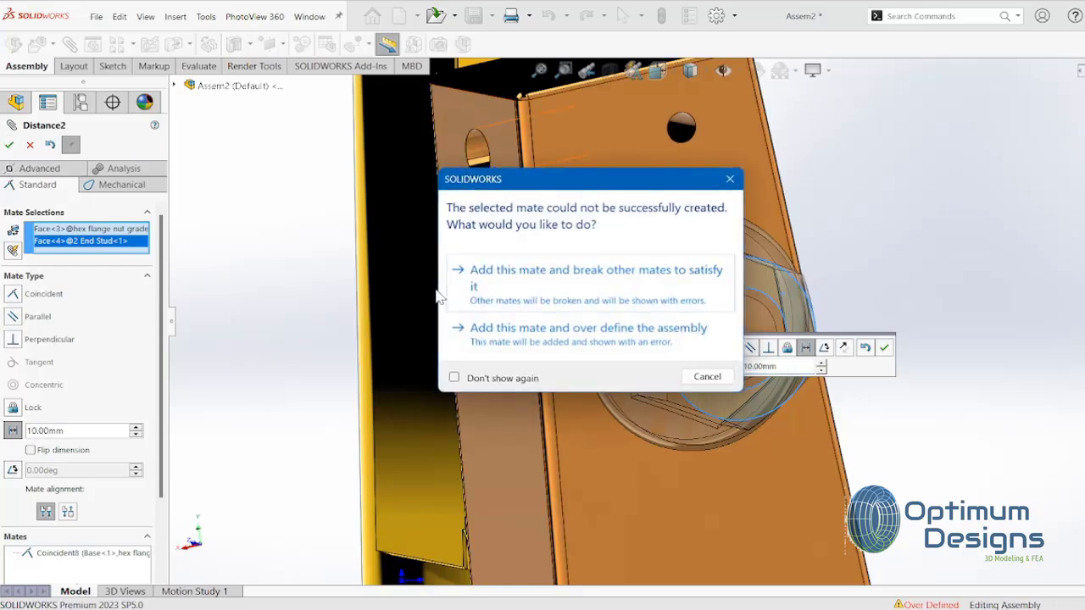
pyautogui.click(600, 303)
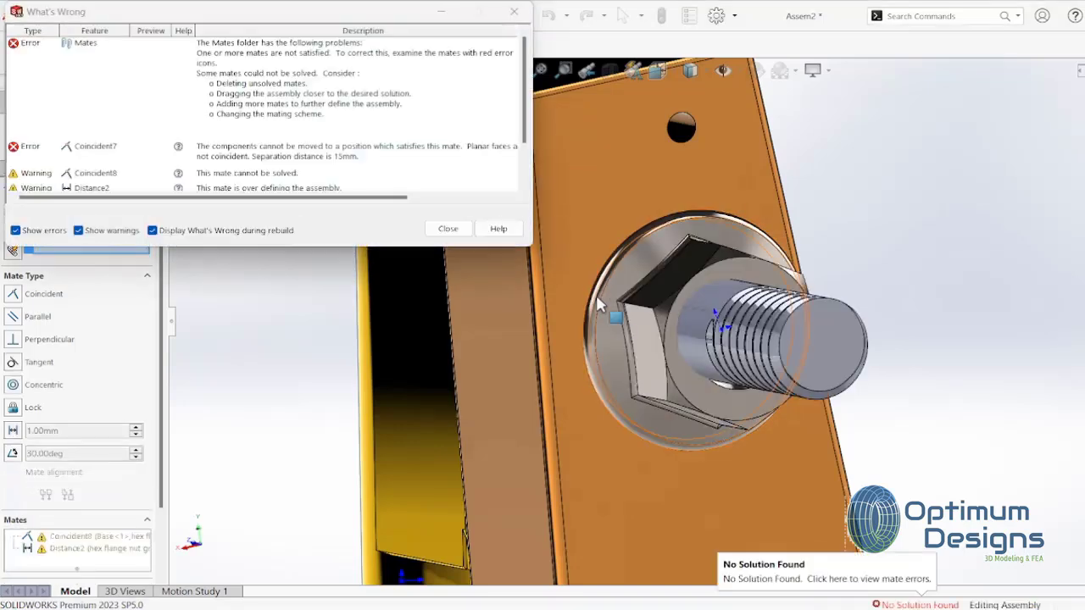
pyautogui.click(447, 228)
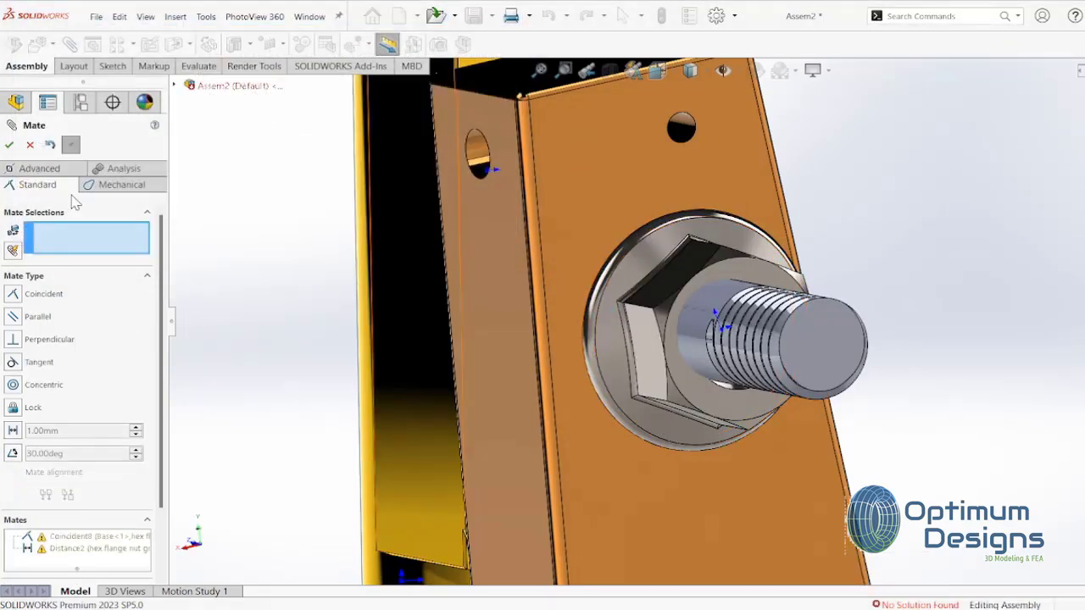
pyautogui.click(29, 146)
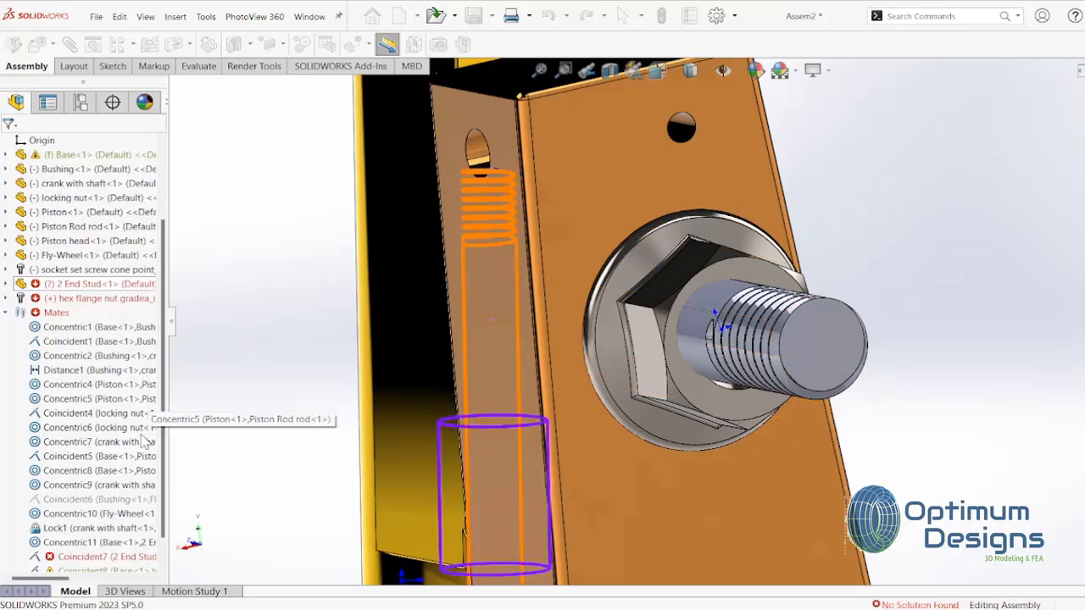
# Inspect the Coincident7 and Coincident8 mates, then delete Coincident7
pyautogui.click(107, 530)
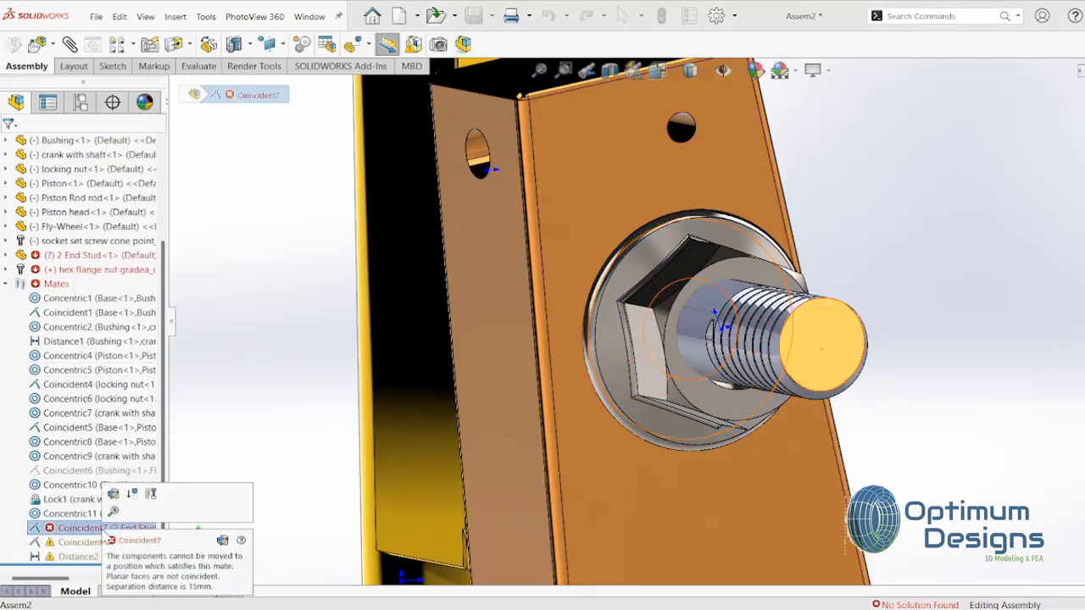
pyautogui.click(83, 542)
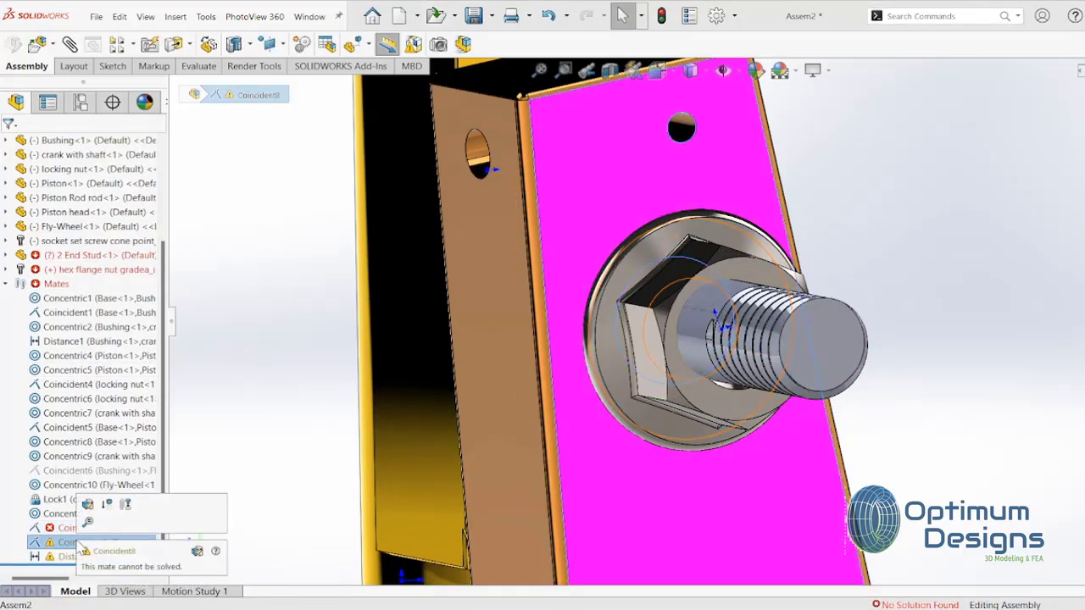
pyautogui.click(61, 530)
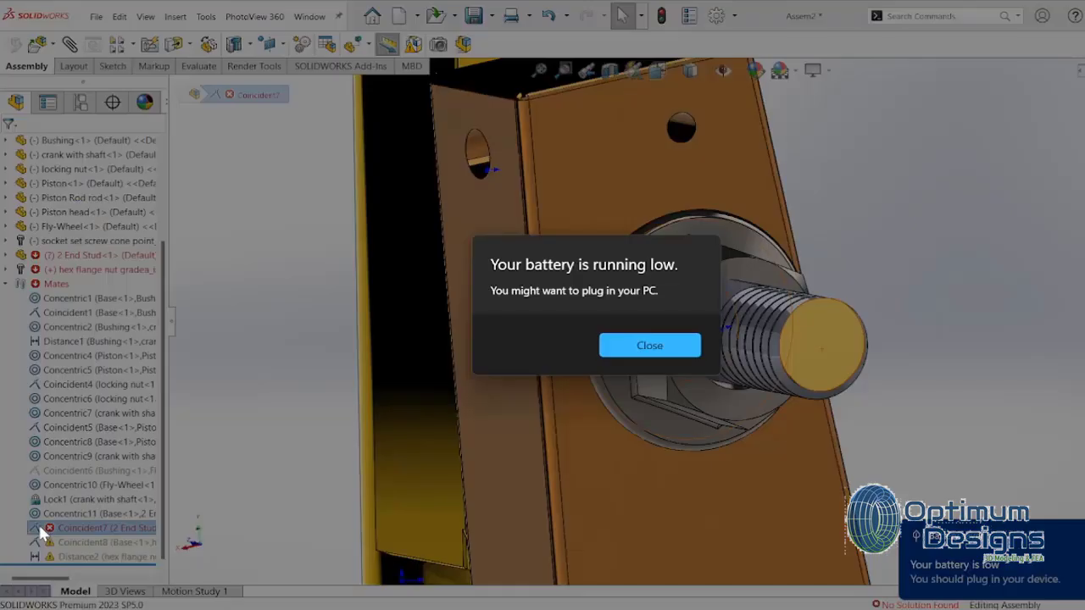
pyautogui.click(628, 347)
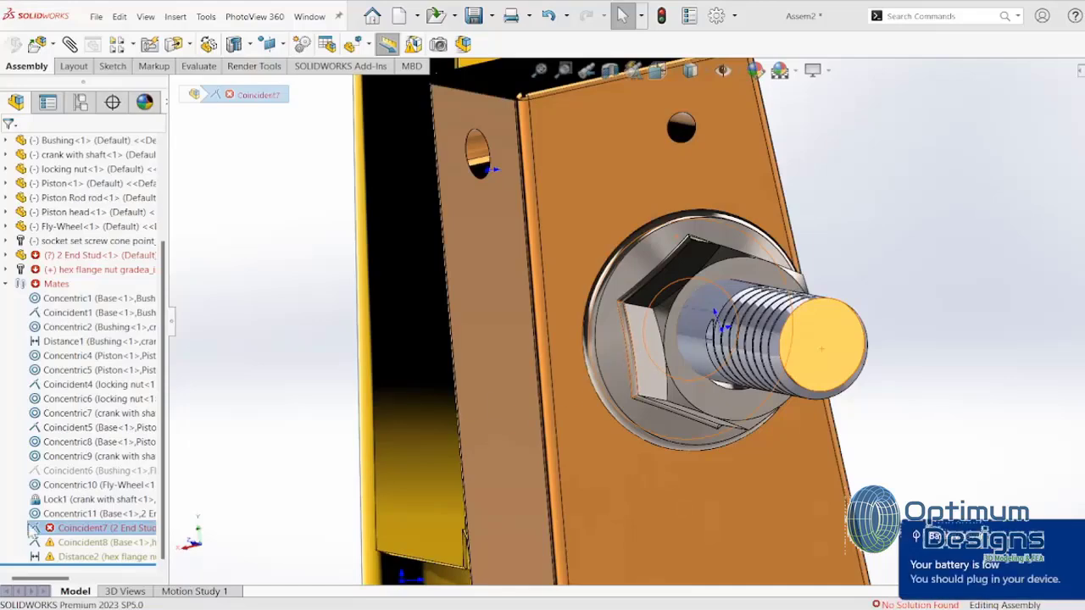
pyautogui.rightClick(61, 529)
pyautogui.click(85, 424)
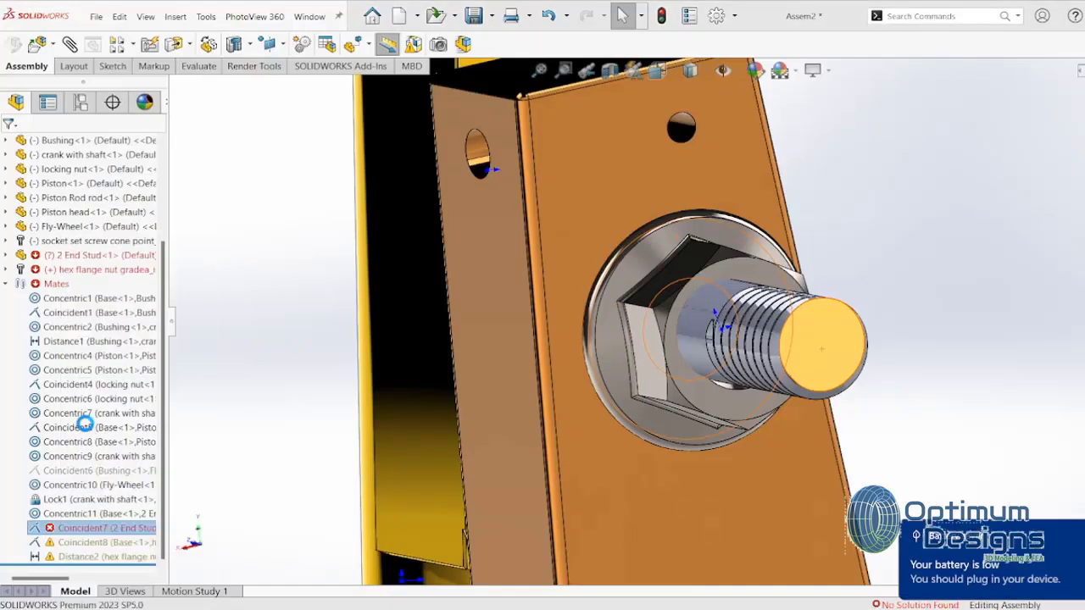
pyautogui.click(683, 237)
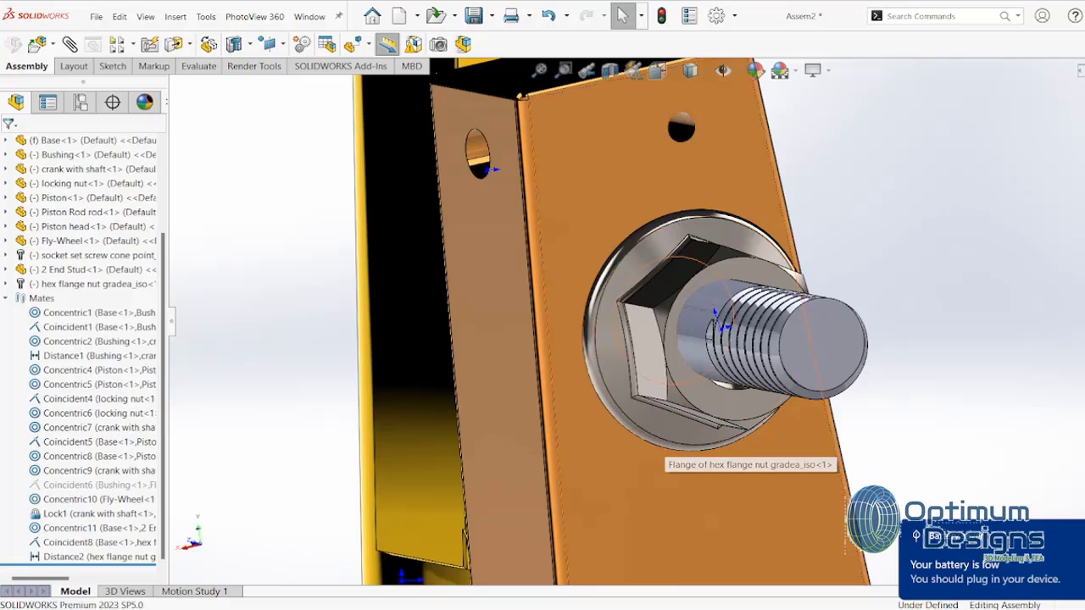
# Pull the stud outward, then review its Distance2, Coincident8 and Concentric11 mates
pyautogui.click(820, 360)
pyautogui.moveTo(820, 359)
pyautogui.mouseDown(button='middle')
pyautogui.moveTo(784, 333)
pyautogui.moveTo(837, 364)
pyautogui.mouseUp(button='middle')
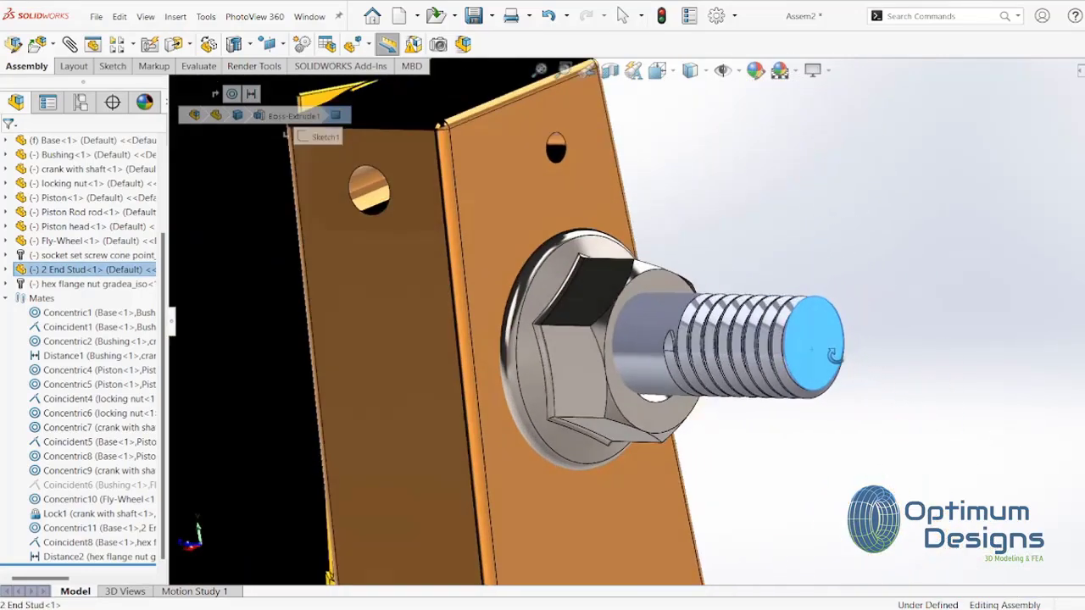
pyautogui.moveTo(838, 364); pyautogui.dragTo(850, 357)
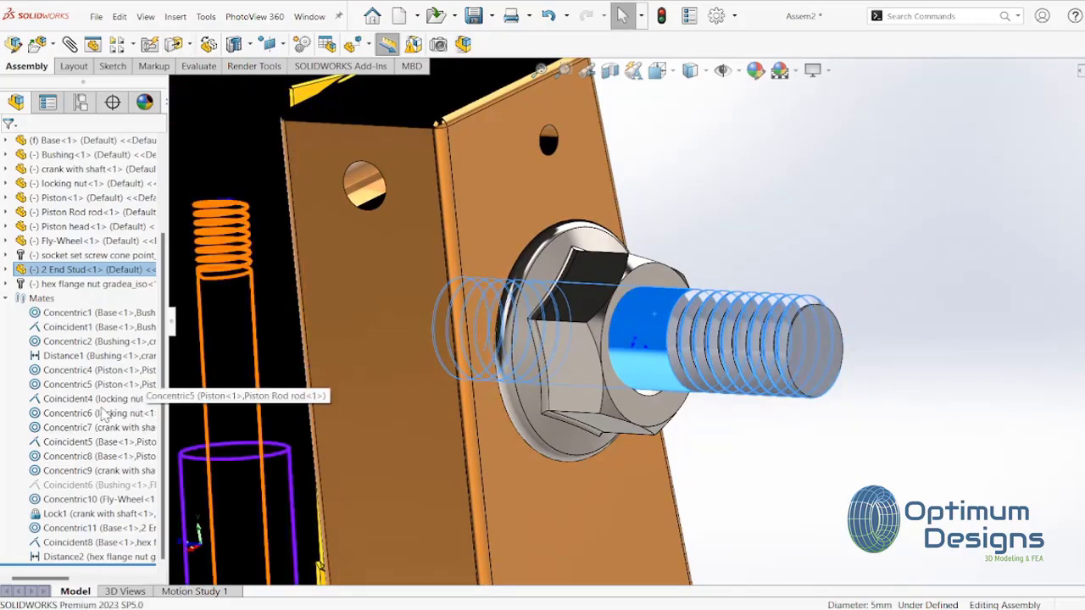
pyautogui.rightClick(646, 329)
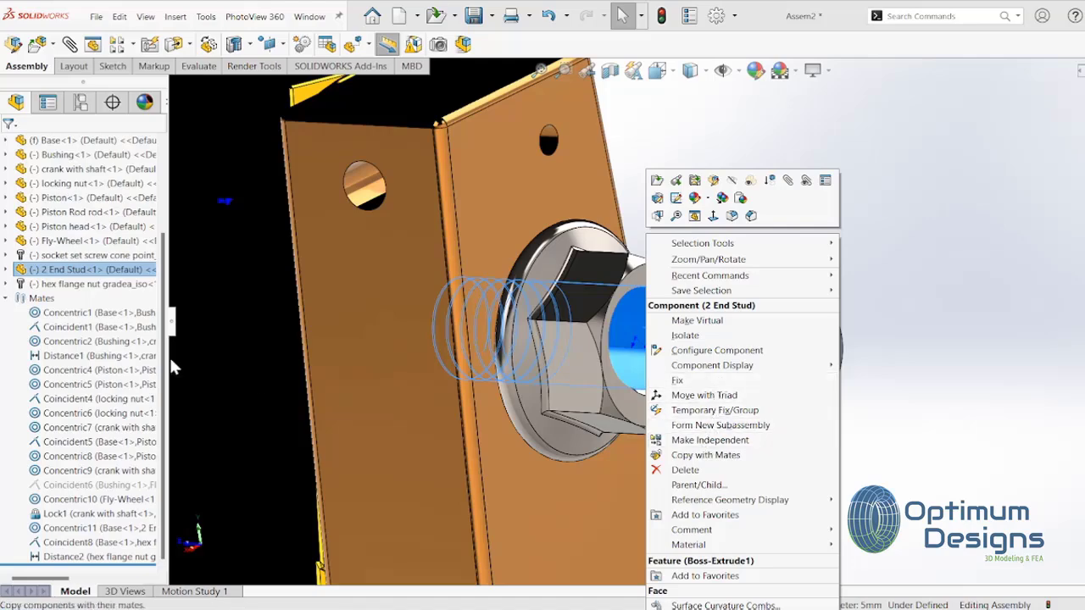
pyautogui.rightClick(103, 276)
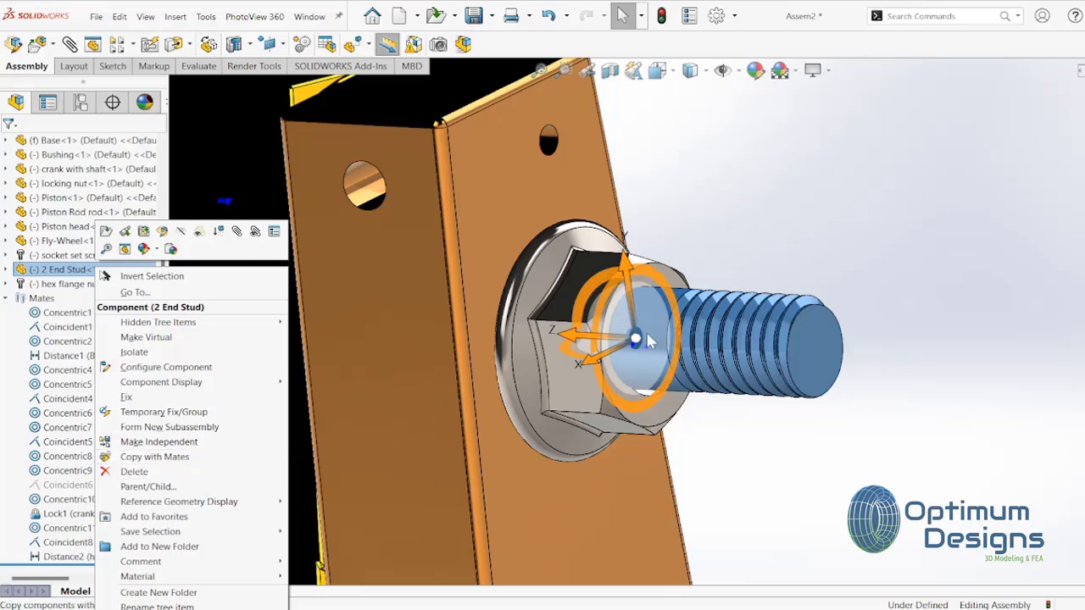
pyautogui.click(646, 339)
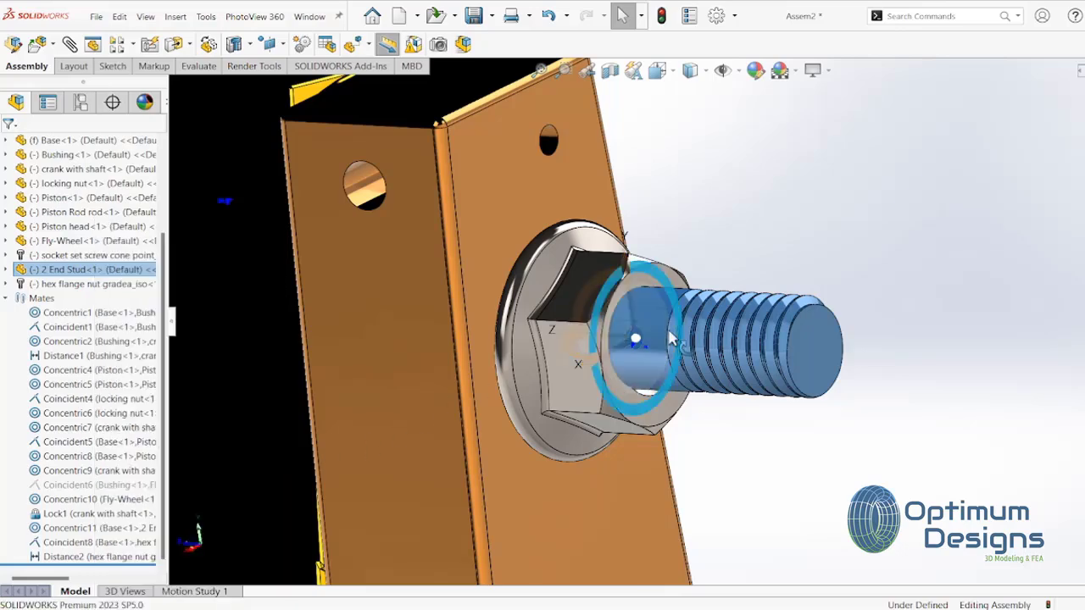
pyautogui.click(90, 558)
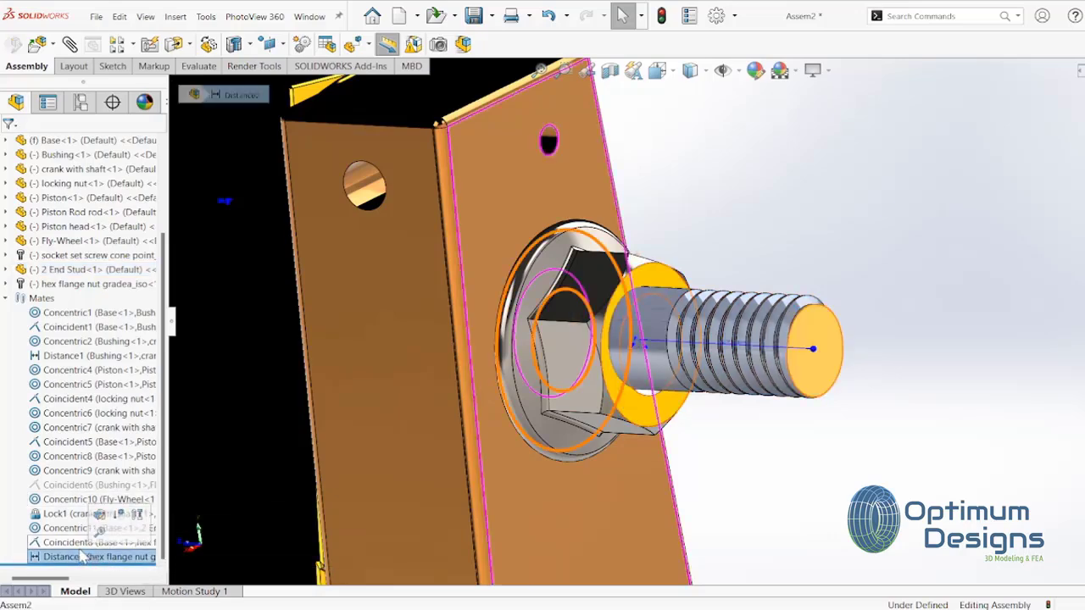
pyautogui.click(63, 541)
pyautogui.click(60, 529)
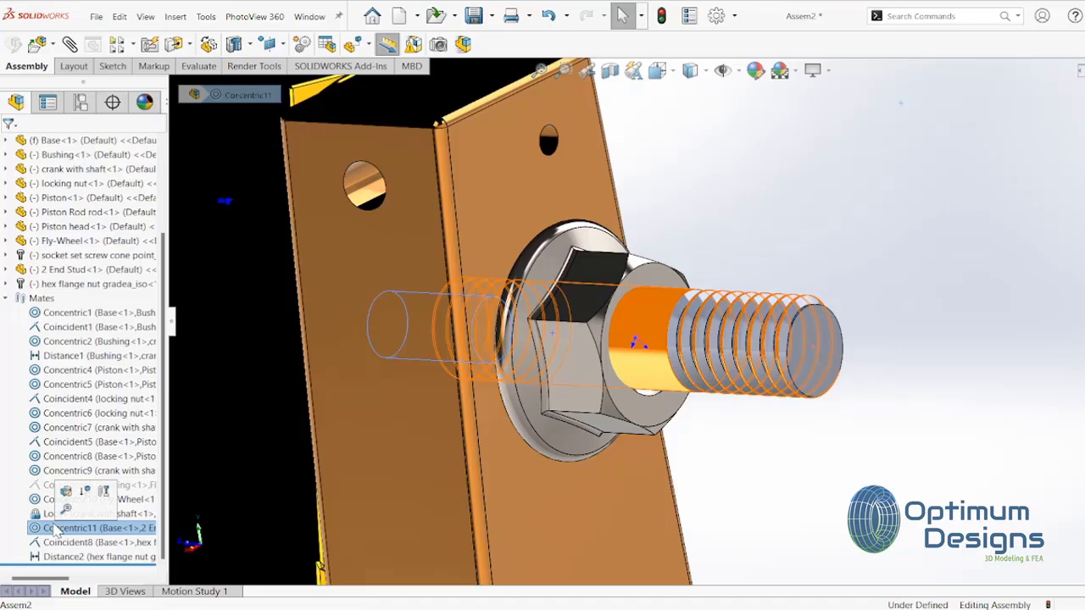
pyautogui.press('Escape')
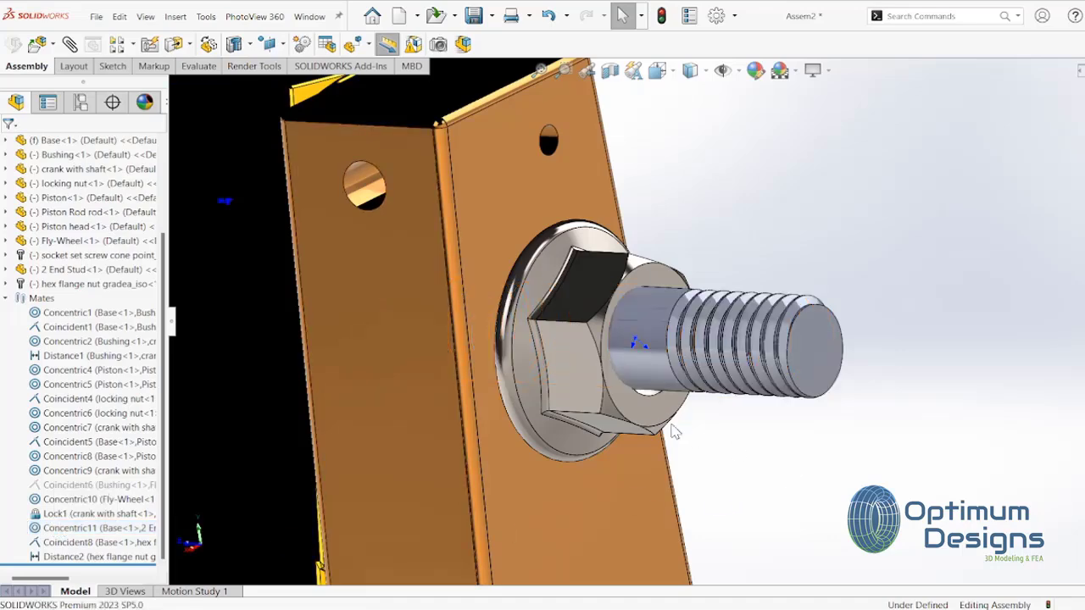
# Drag the flange nut off the stud and select its inner hole face
pyautogui.moveTo(638, 434); pyautogui.dragTo(1042, 314)
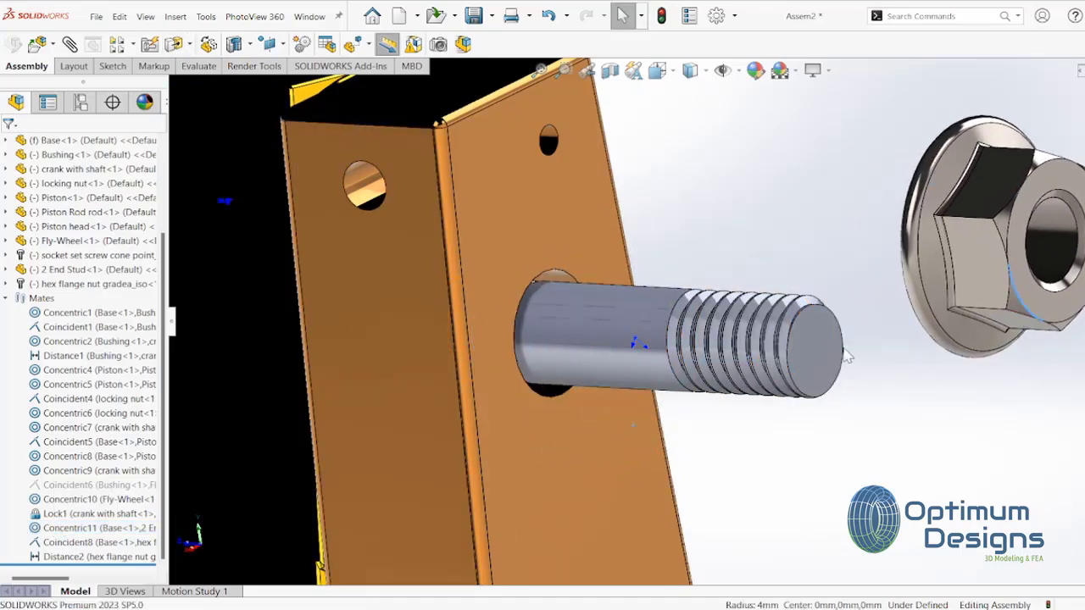
pyautogui.moveTo(796, 365)
pyautogui.mouseDown(button='middle')
pyautogui.moveTo(829, 333)
pyautogui.moveTo(1003, 236)
pyautogui.mouseUp(button='middle')
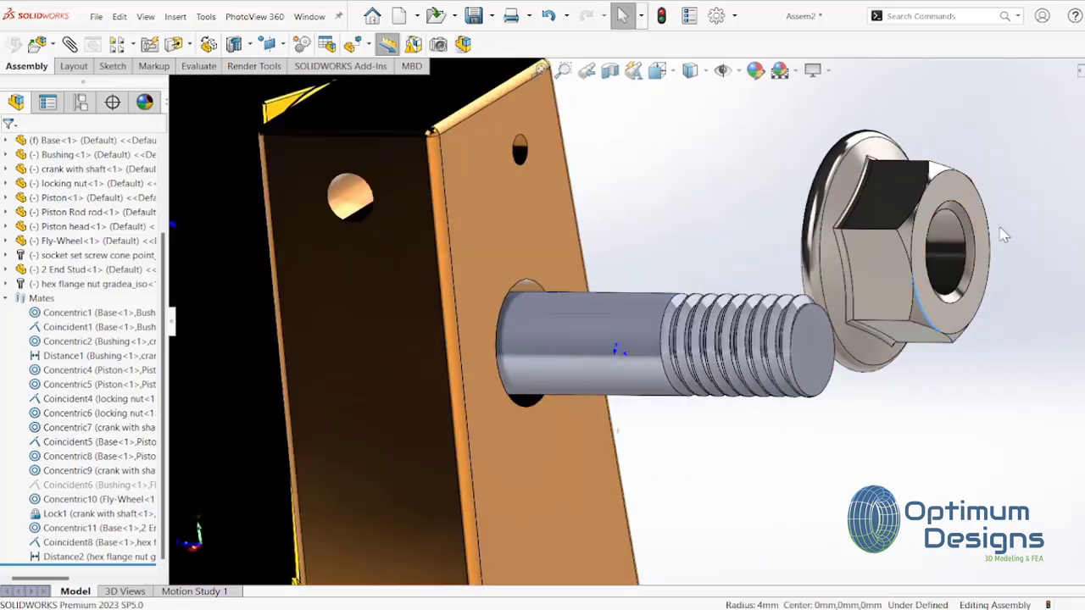
pyautogui.click(960, 250)
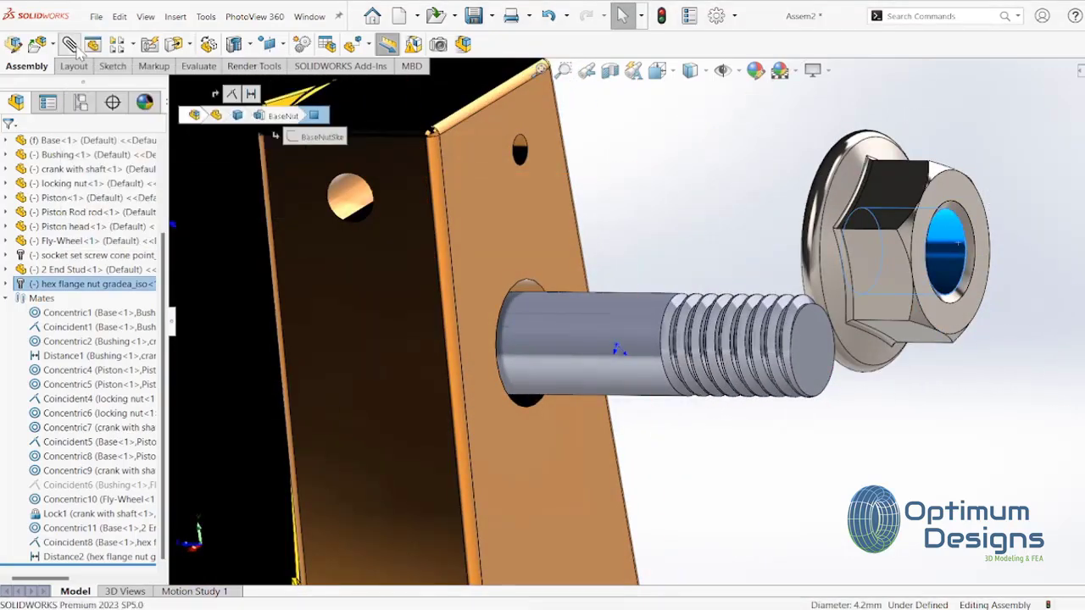
# Snap the flange nut concentric onto the stud and abandon a new distance mate
pyautogui.keyDown('ctrl'); pyautogui.click(617, 343); pyautogui.keyUp('ctrl')
pyautogui.click(590, 324)
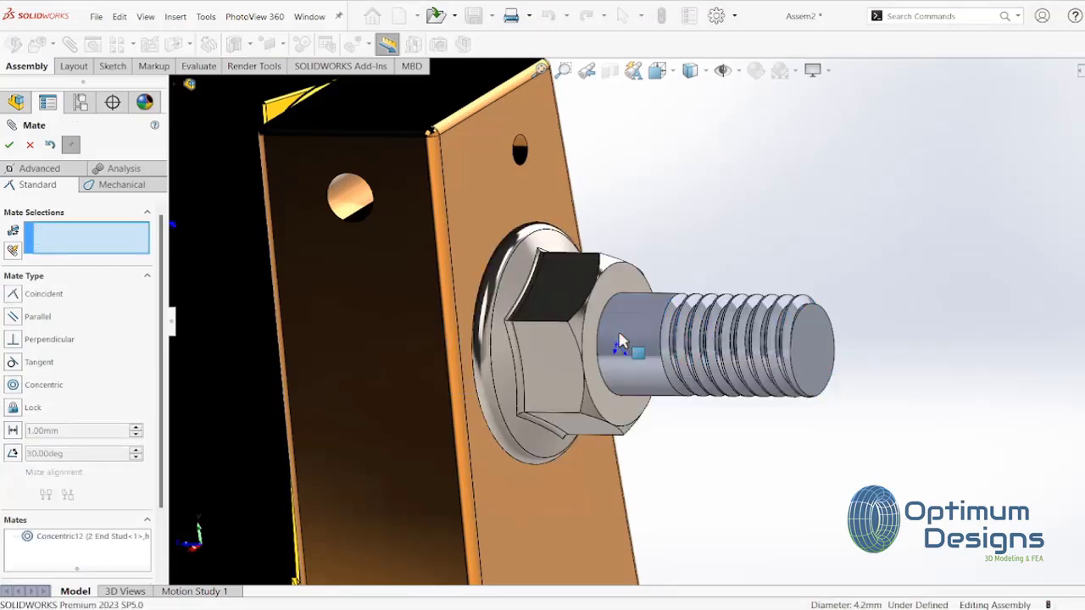
pyautogui.moveTo(591, 324); pyautogui.dragTo(685, 322)
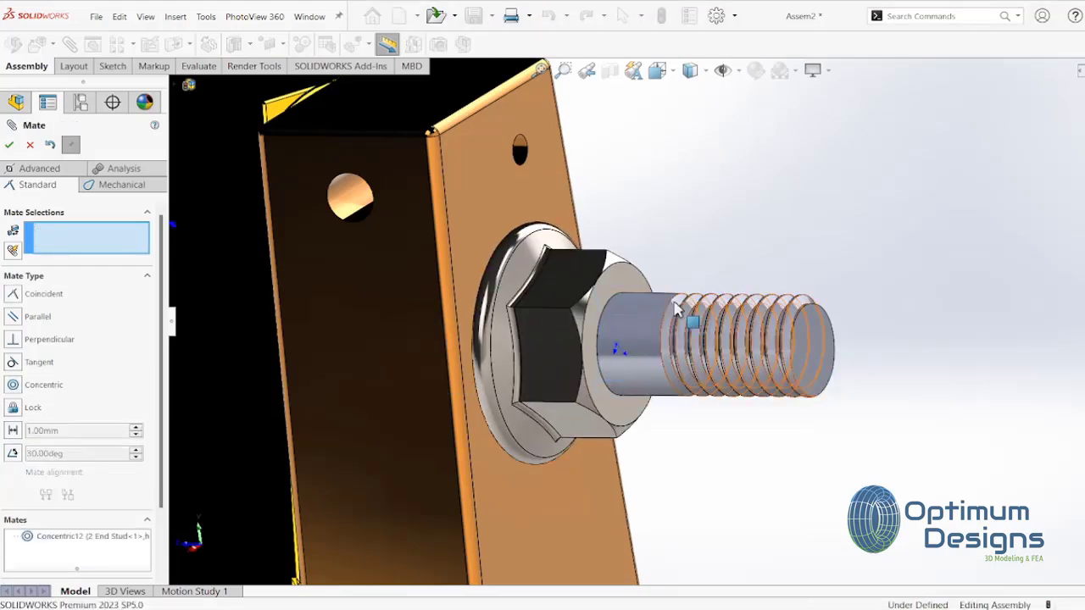
pyautogui.click(809, 340)
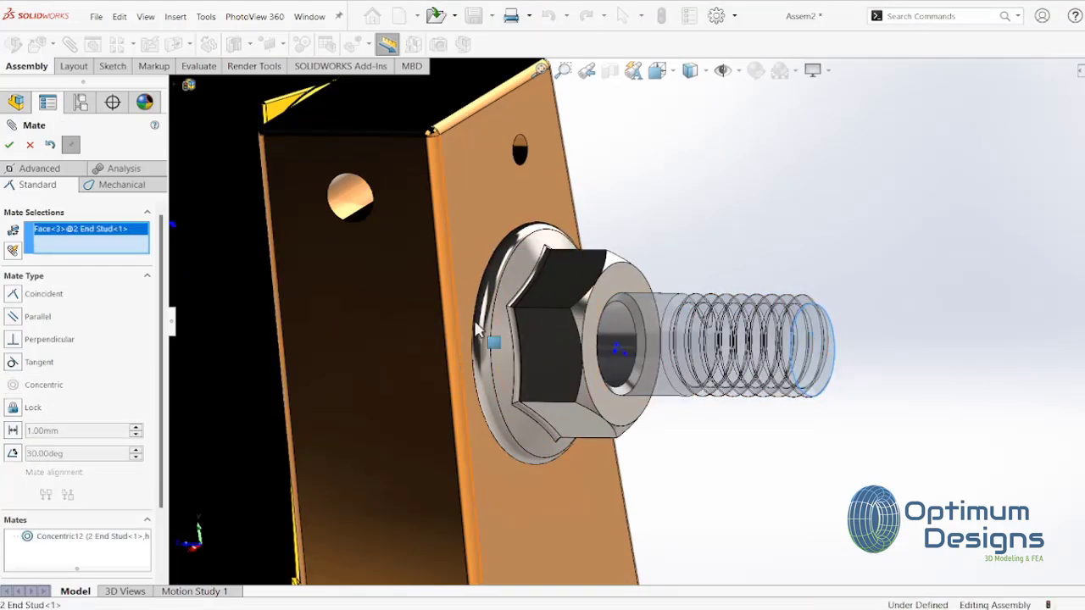
pyautogui.click(627, 287)
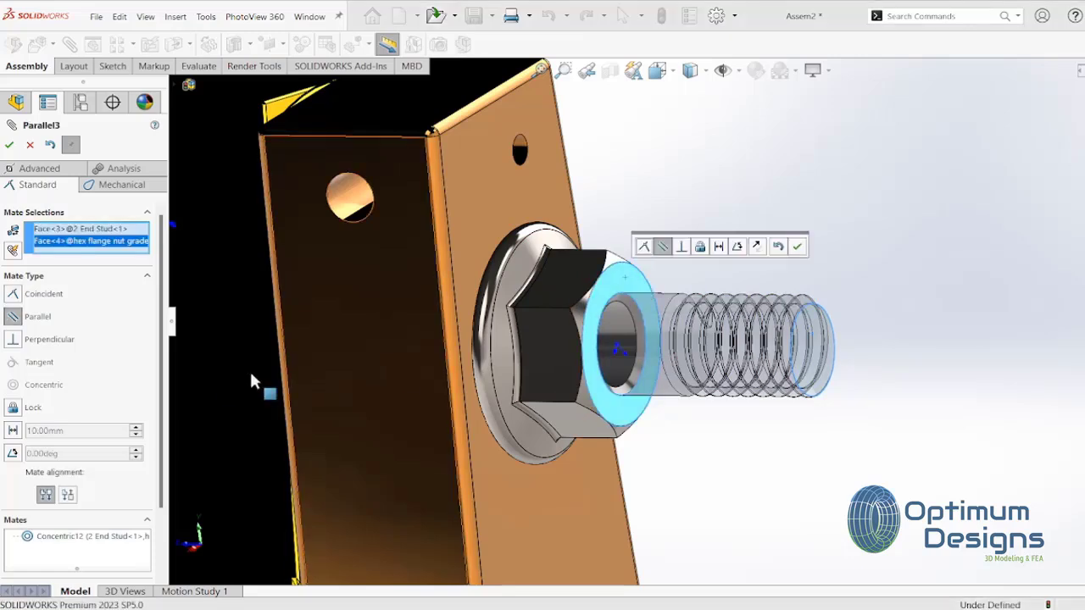
pyautogui.click(13, 432)
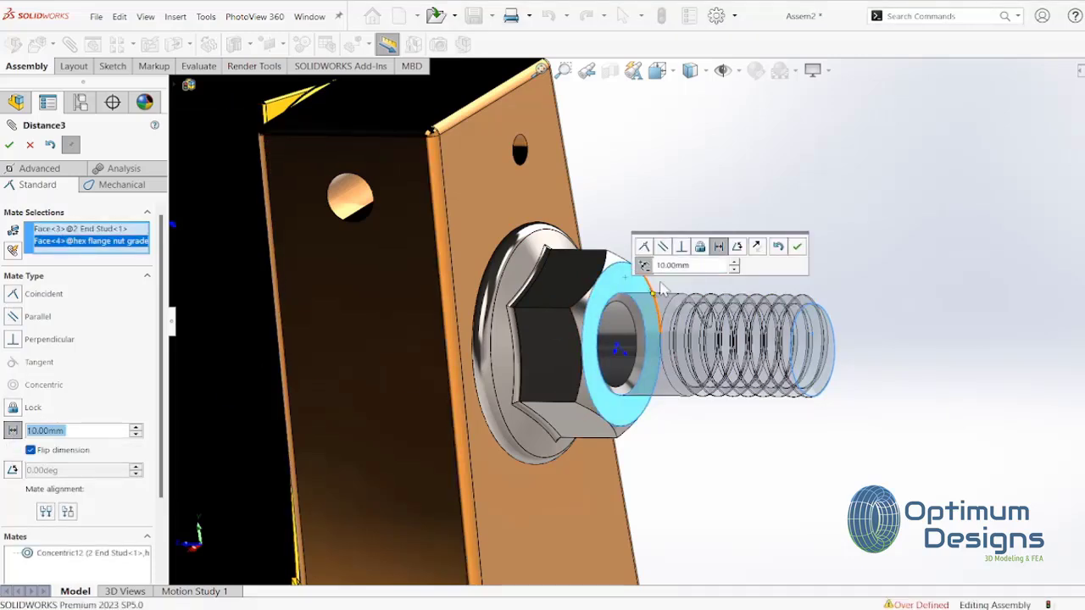
pyautogui.click(30, 147)
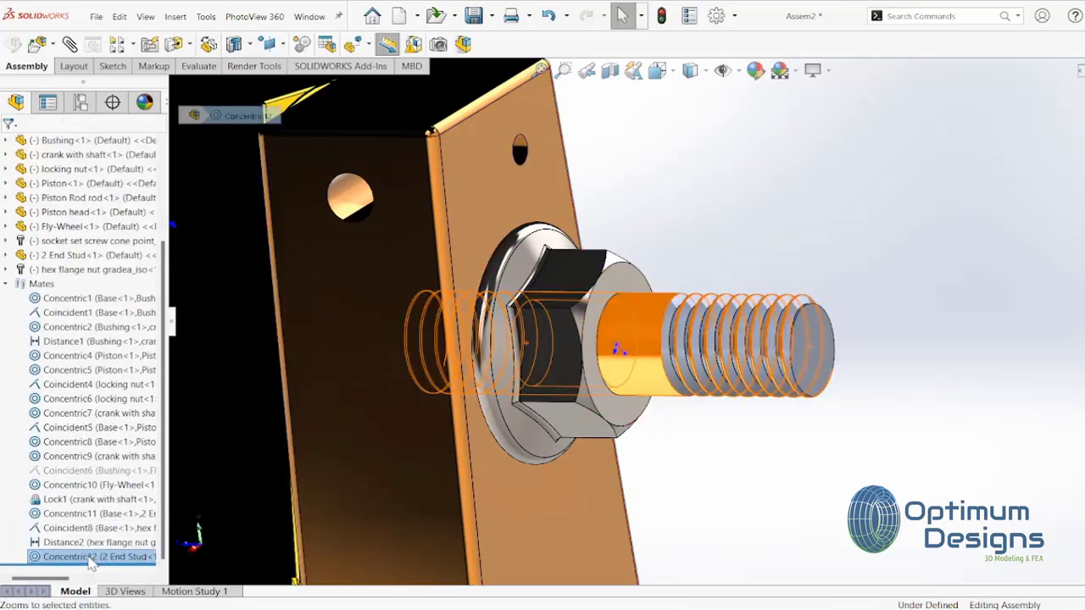
# Change the existing Distance2 nut-to-stud mate to 3.00 mm
pyautogui.click(69, 543)
pyautogui.click(80, 518)
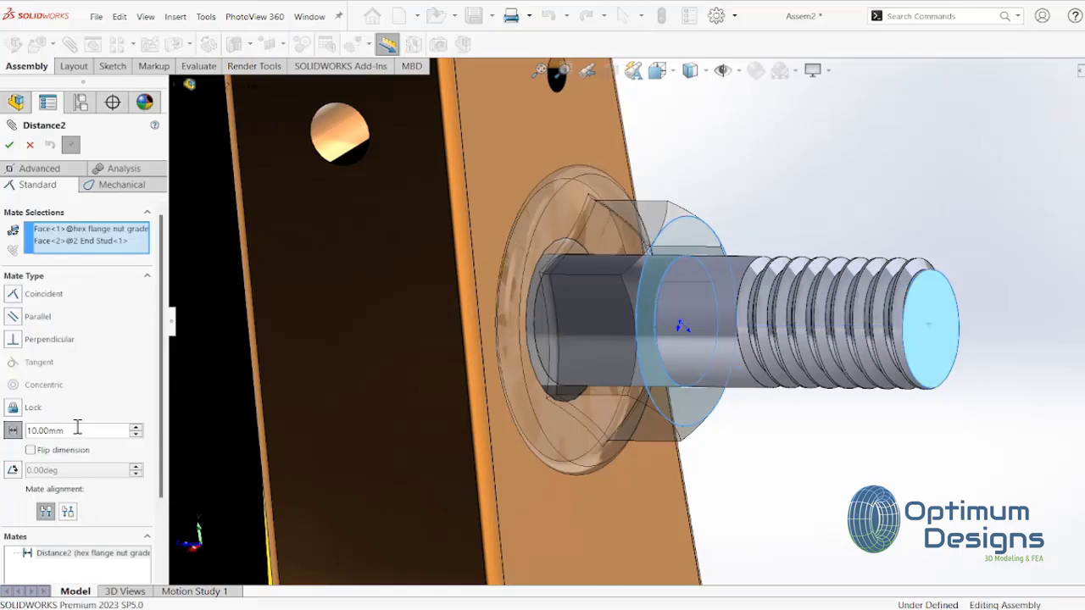
pyautogui.write('3')
pyautogui.press('Return')
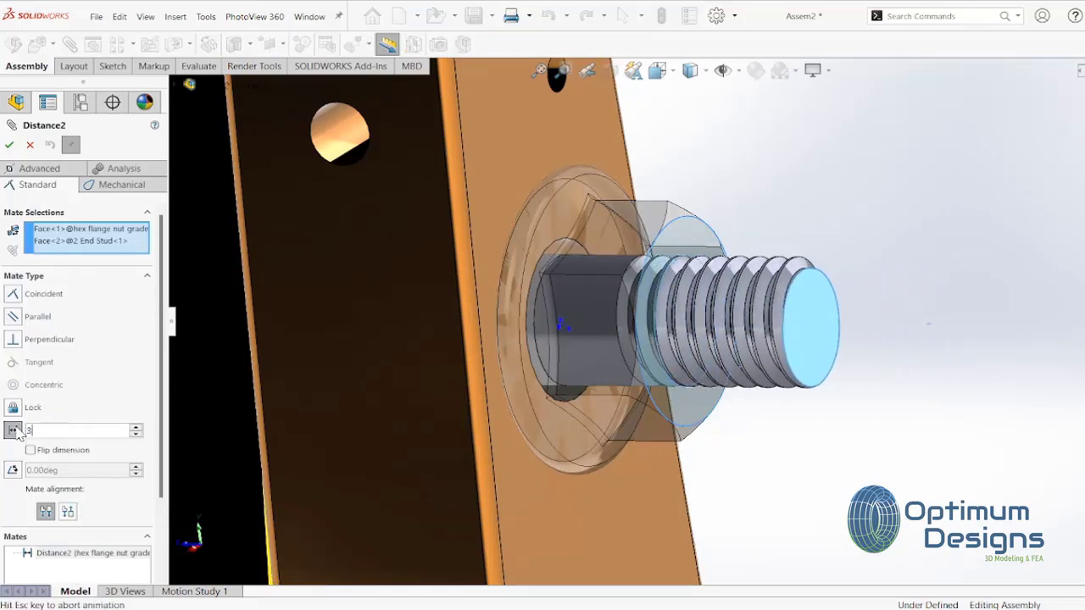
pyautogui.click(9, 144)
# Switch to the isometric view and close the Mate PropertyManager
pyautogui.moveTo(181, 223)
pyautogui.mouseDown(button='middle')
pyautogui.moveTo(509, 303)
pyautogui.moveTo(561, 252)
pyautogui.moveTo(649, 289)
pyautogui.moveTo(659, 327)
pyautogui.mouseUp(button='middle')
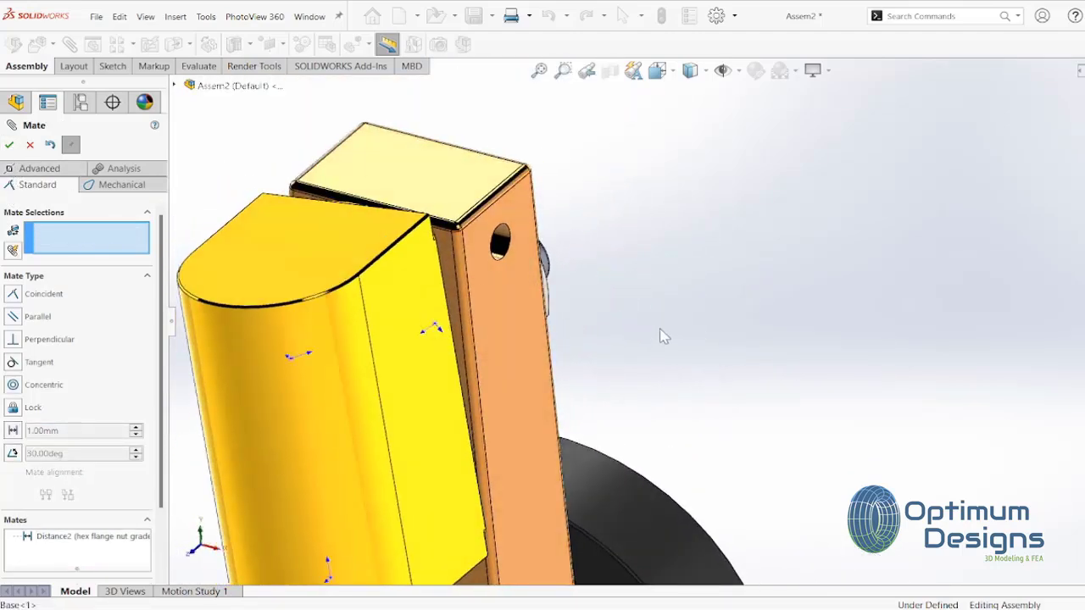
pyautogui.press('space')
pyautogui.click(644, 307)
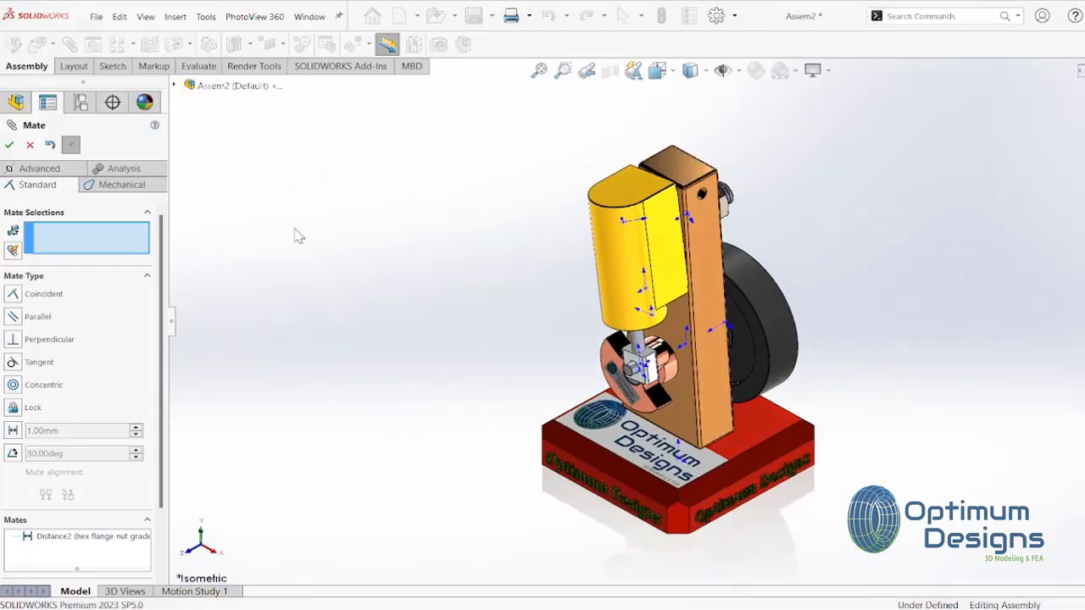
pyautogui.click(9, 145)
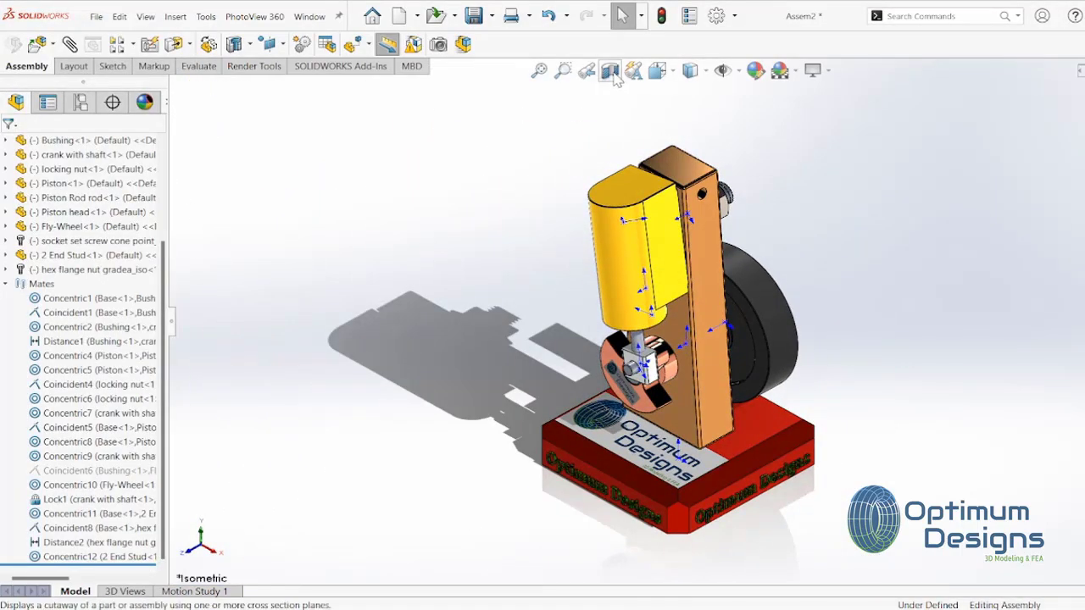
# Apply a Right Plane section view and zoom in on the stud from the right side
pyautogui.click(612, 75)
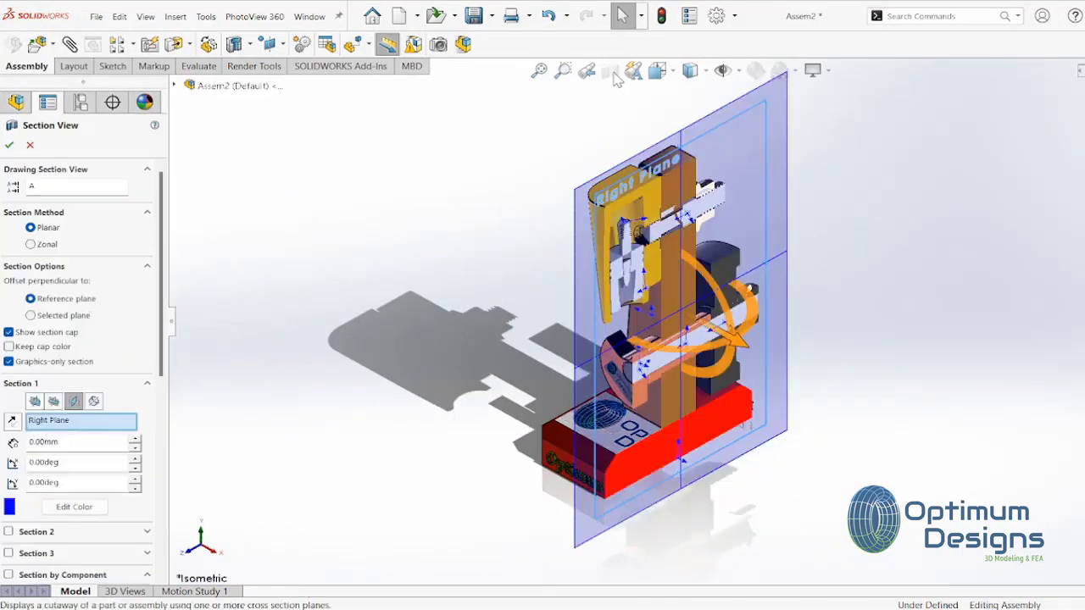
pyautogui.click(9, 146)
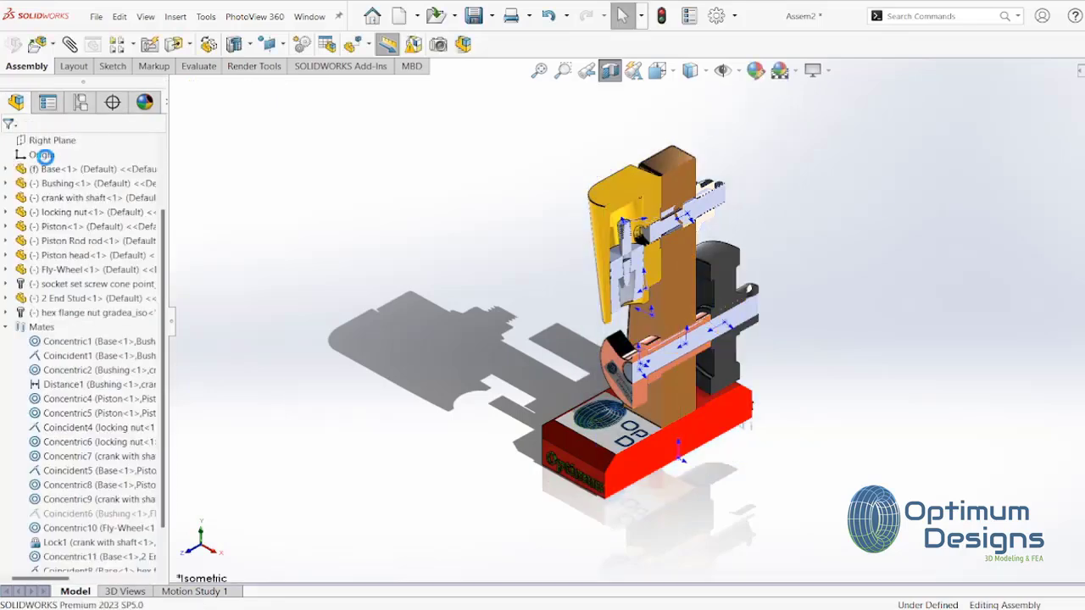
pyautogui.click(738, 71)
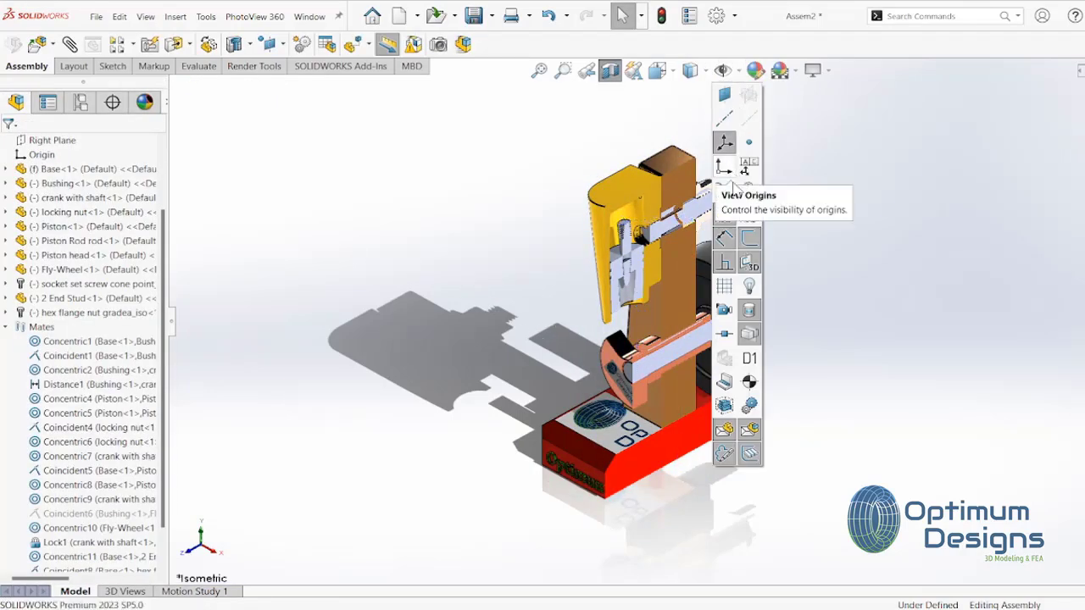
pyautogui.press('space')
pyautogui.click(642, 356)
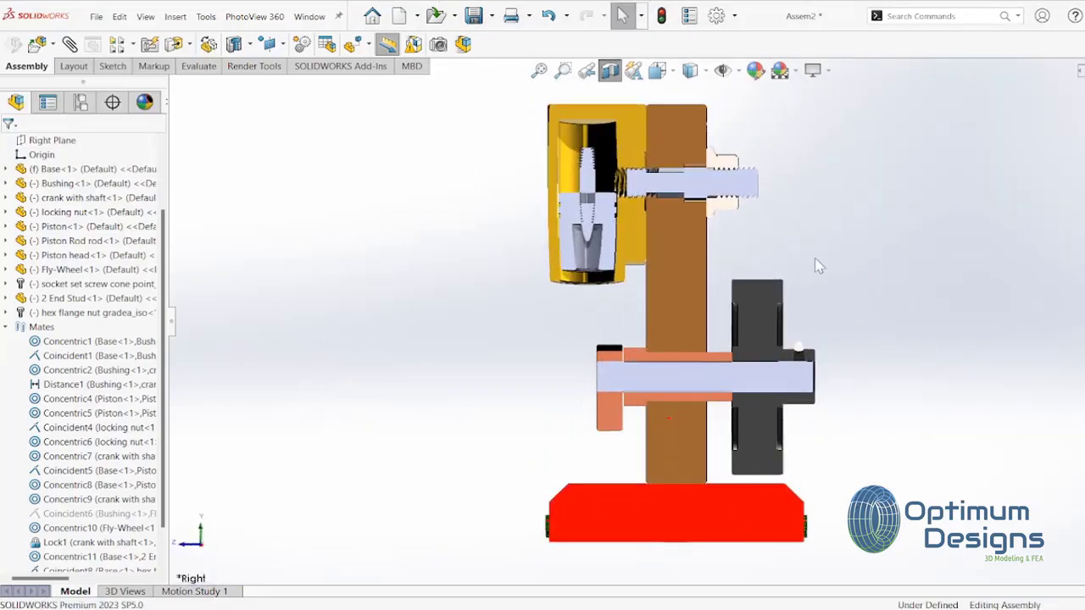
pyautogui.press('space')
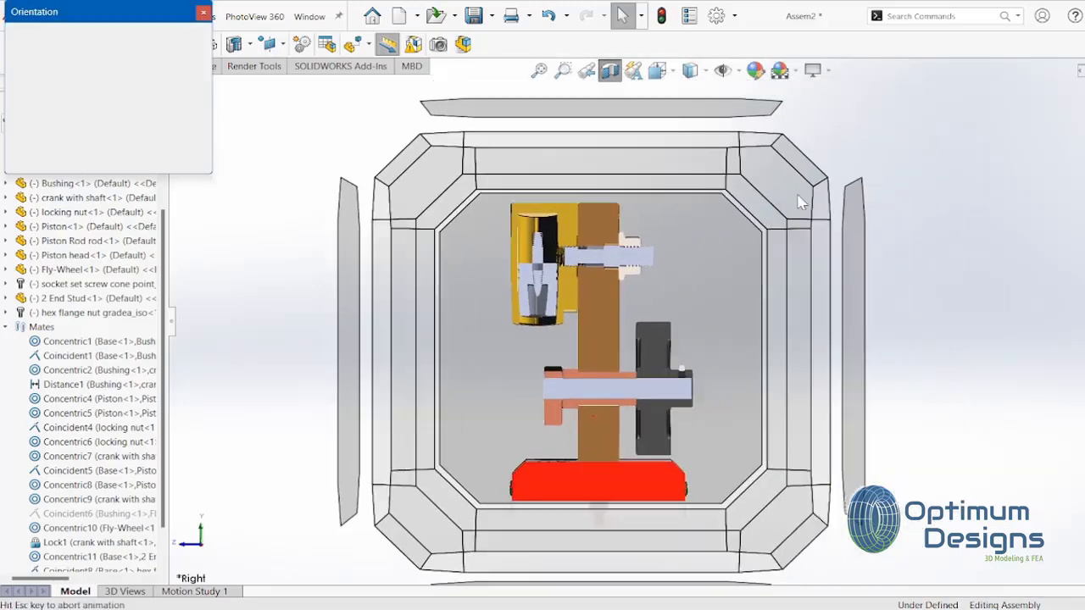
pyautogui.click(708, 229)
pyautogui.scroll(-5, 708, 229)
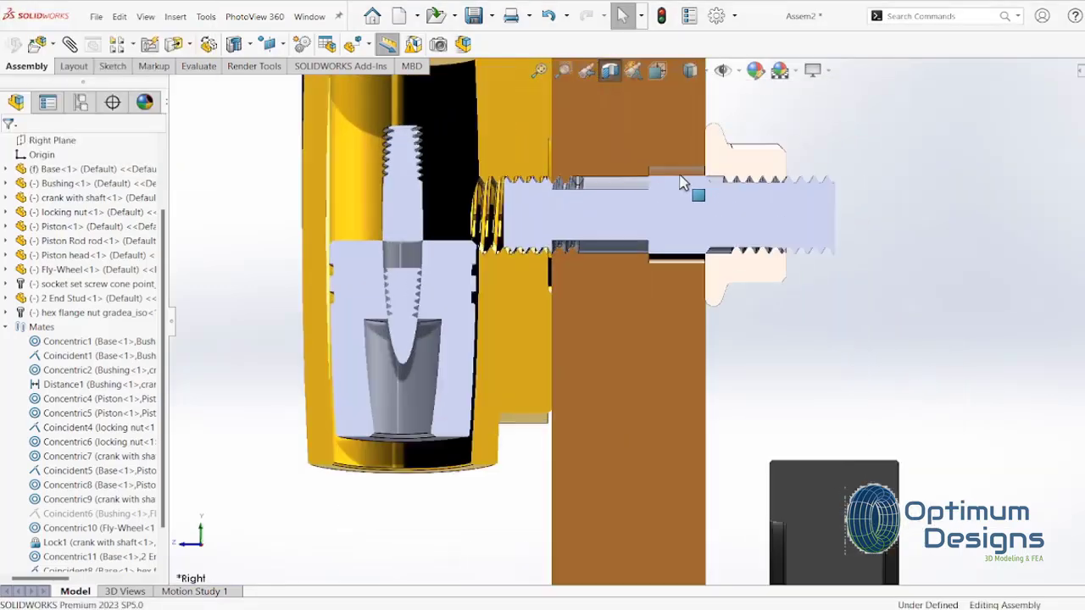
pyautogui.scroll(-2, 685, 181)
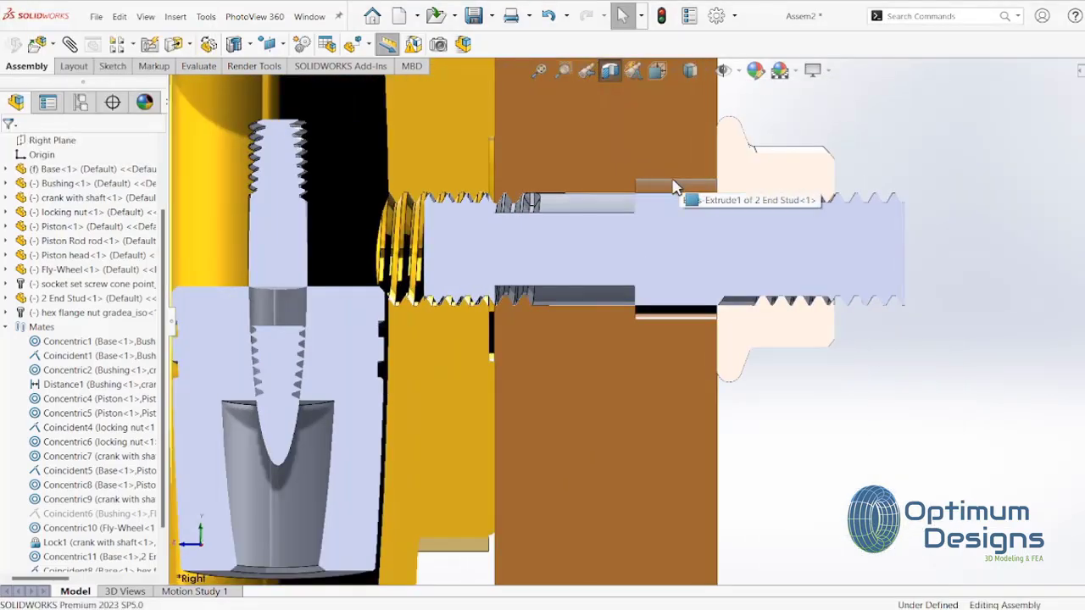
pyautogui.scroll(-1, 85, 559)
# Edit the Distance2 mate to 1.75 mm
pyautogui.click(85, 544)
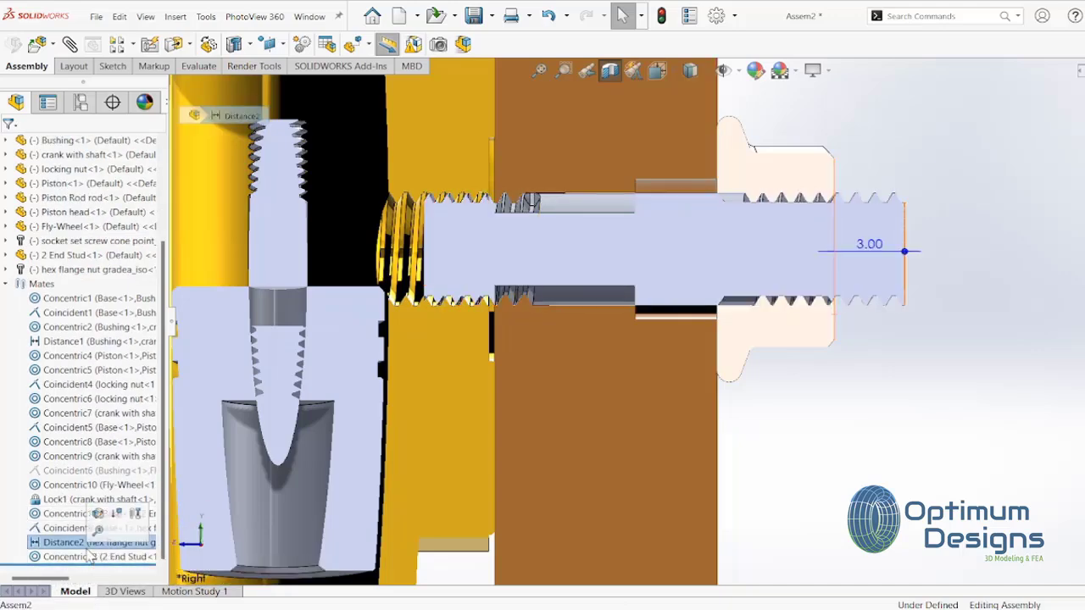
pyautogui.click(98, 513)
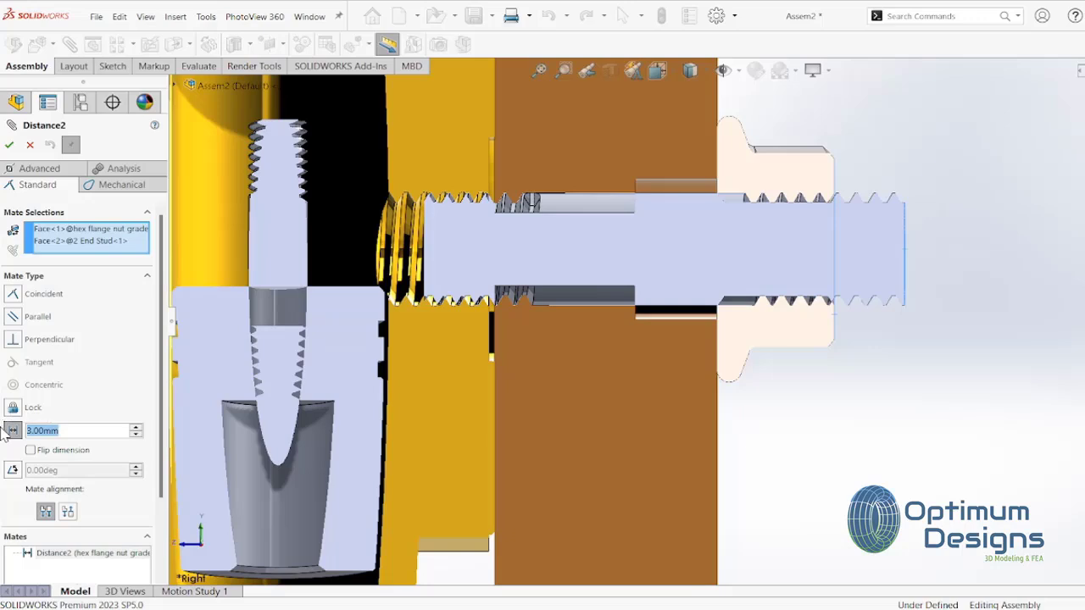
pyautogui.write('1.')
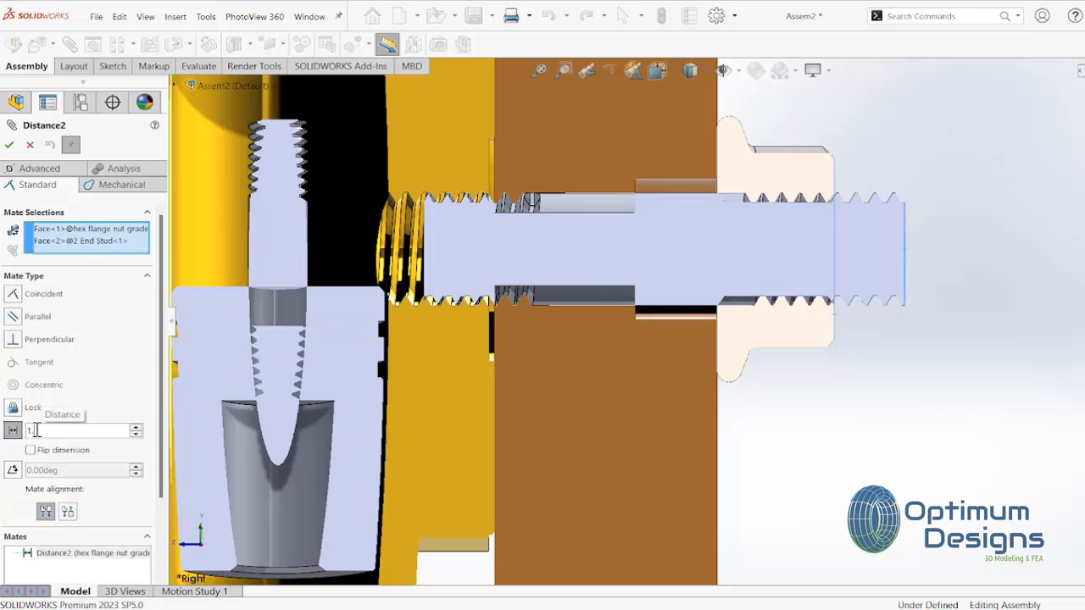
pyautogui.write('5')
pyautogui.press('Return')
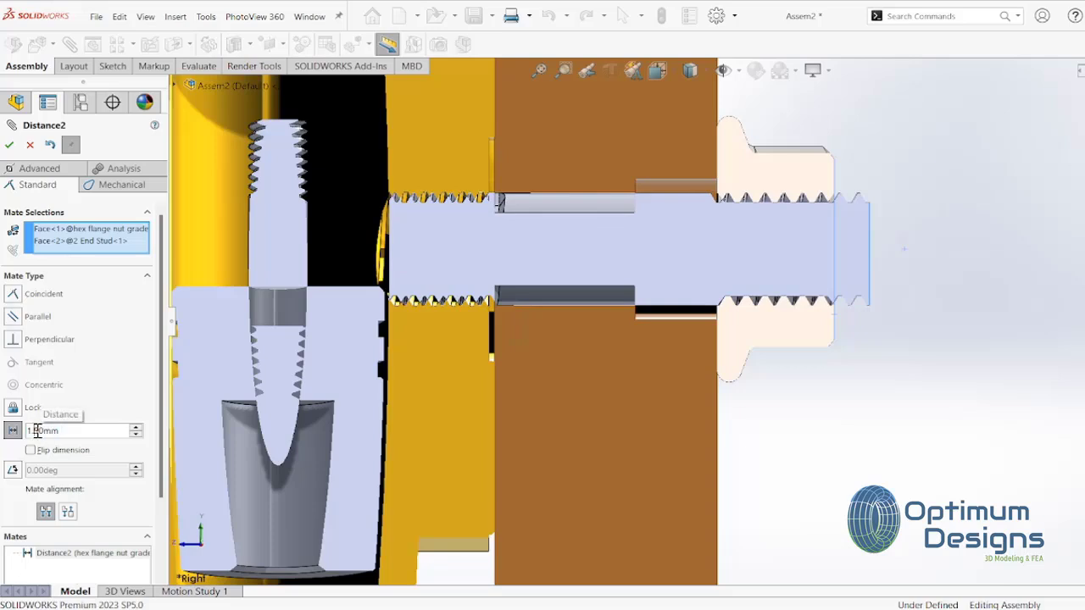
pyautogui.write('1.75')
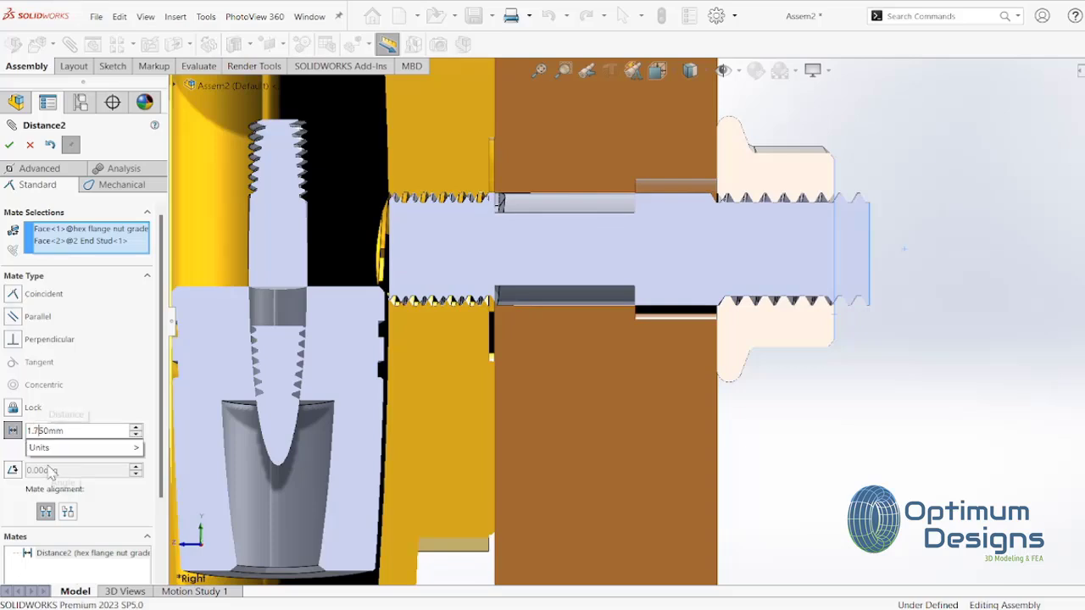
pyautogui.press('Return')
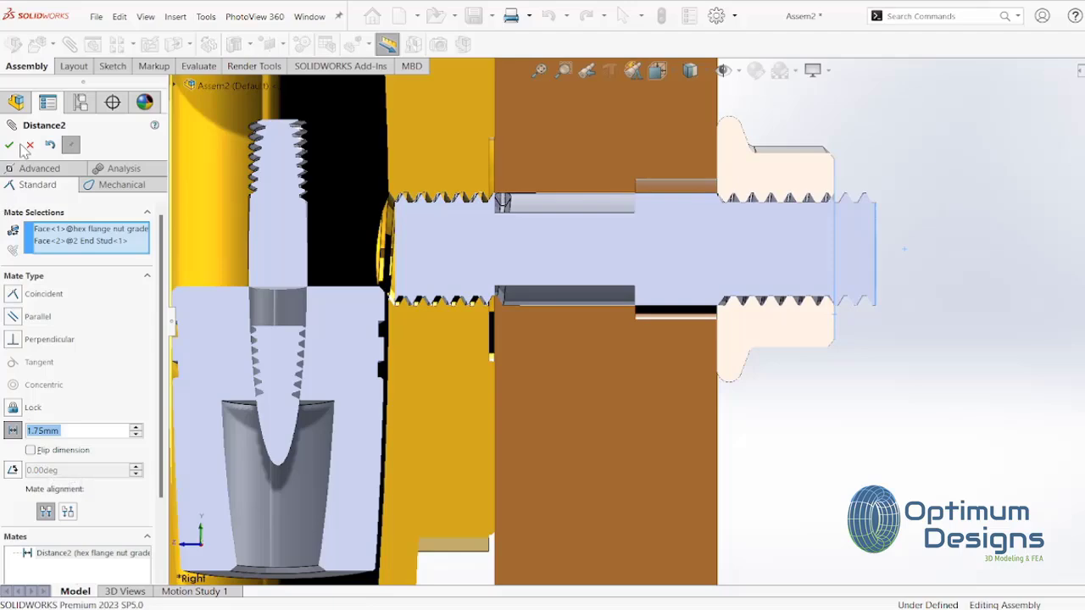
pyautogui.click(9, 145)
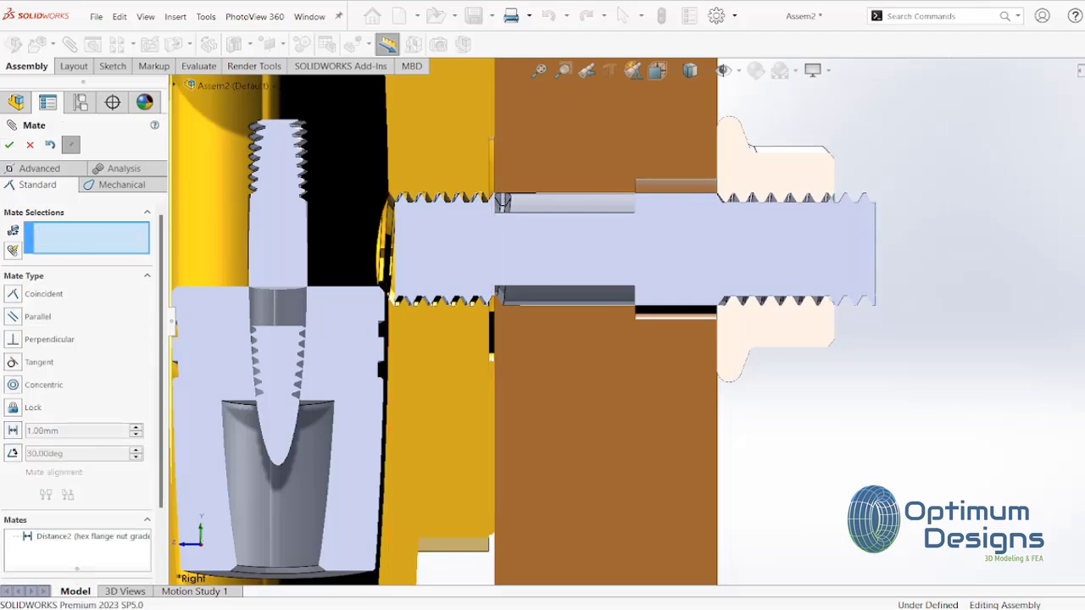
pyautogui.click(9, 145)
# Turn off the section view, return to isometric, and open Motion Study 1
pyautogui.click(609, 70)
pyautogui.press('space')
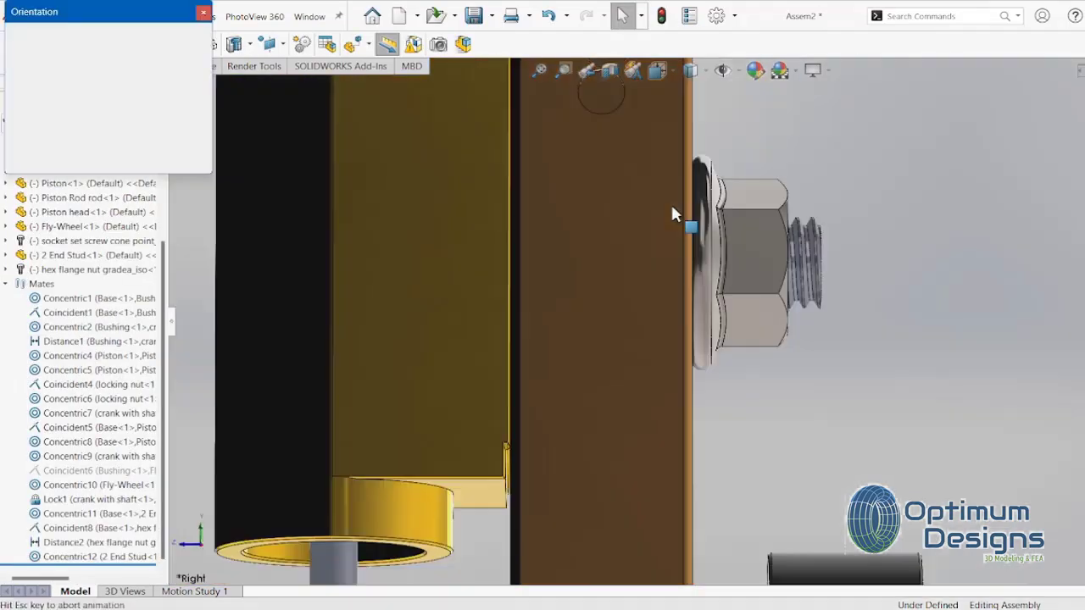
pyautogui.click(411, 258)
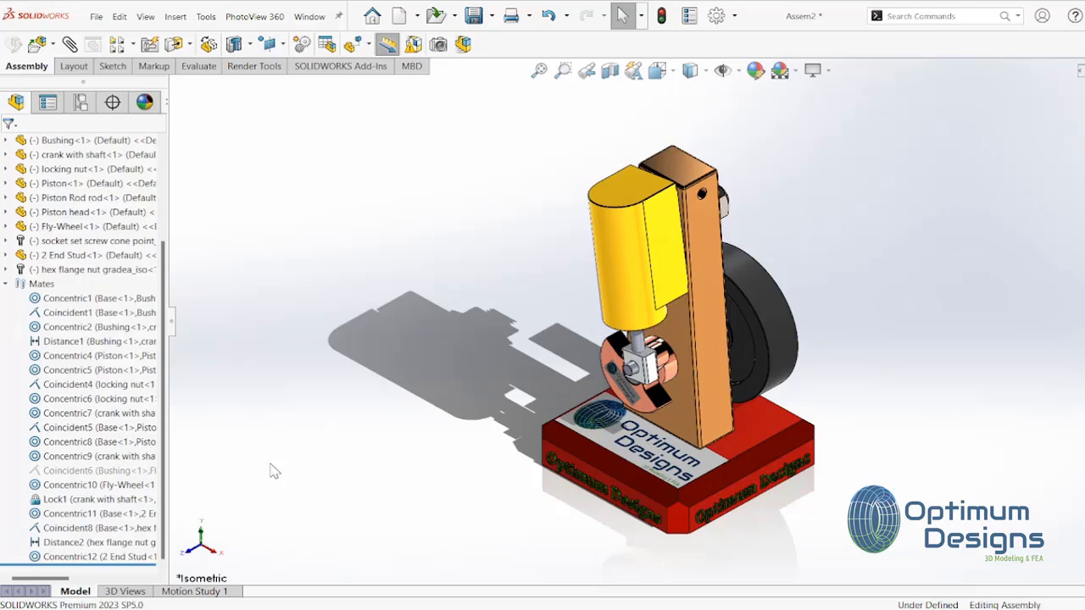
pyautogui.click(228, 591)
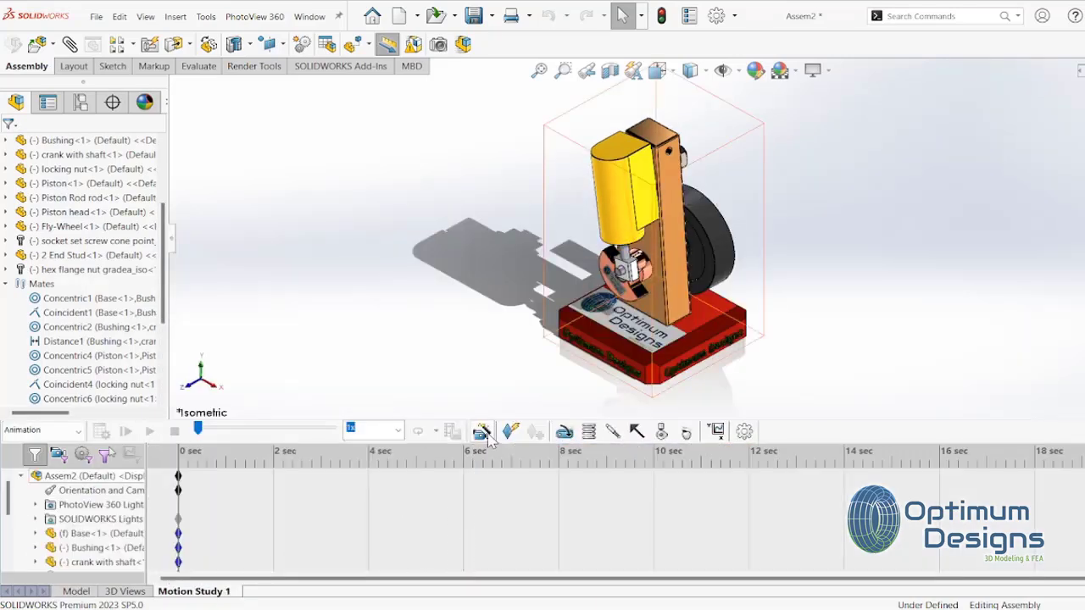
# Add a 50 RPM rotary motor on the flywheel face
pyautogui.click(564, 432)
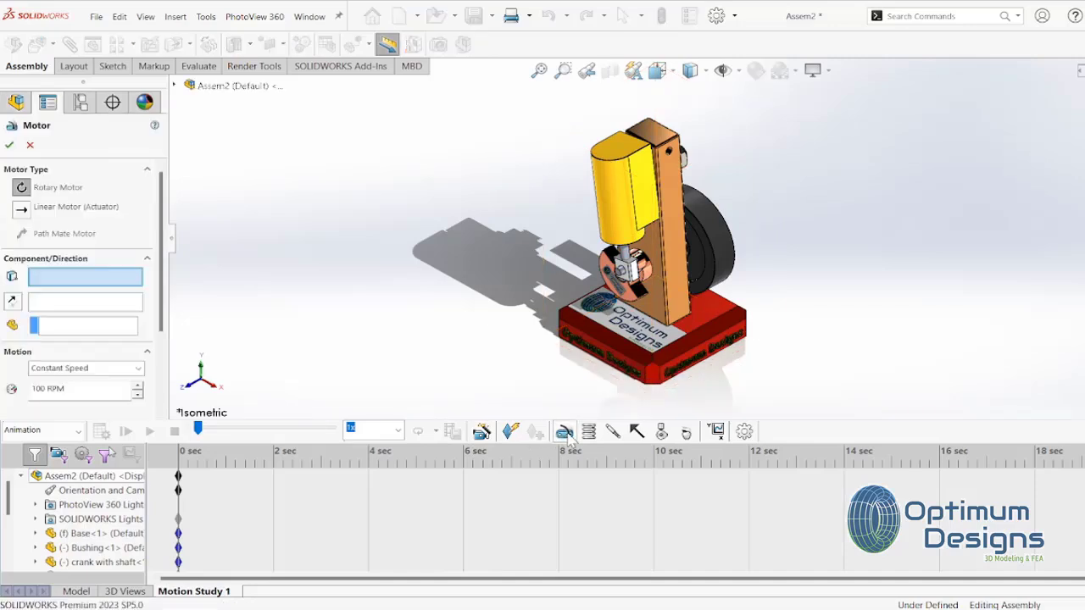
pyautogui.click(714, 241)
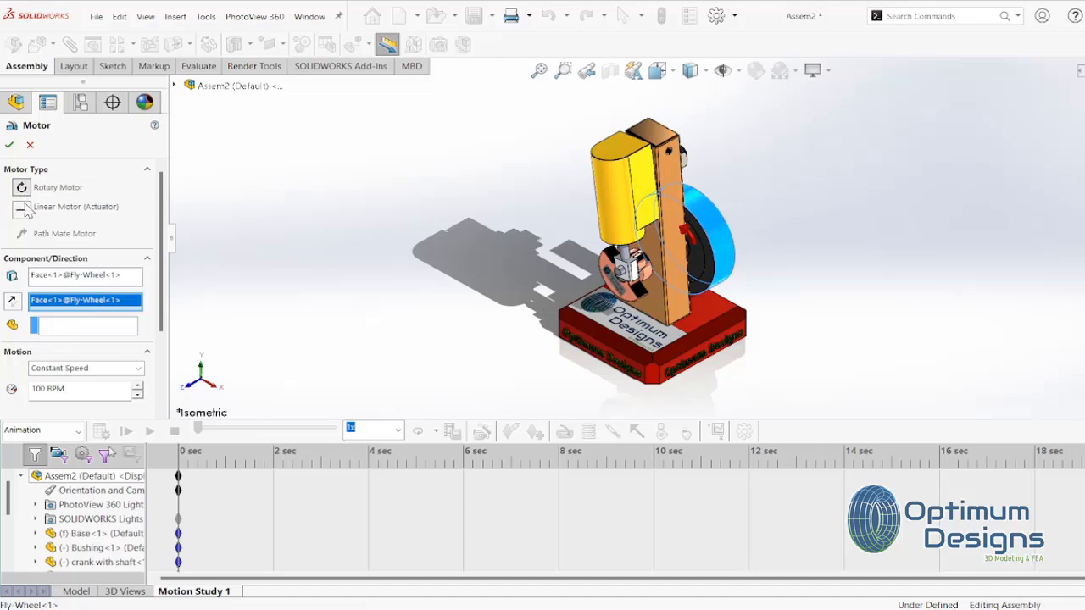
pyautogui.click(31, 390)
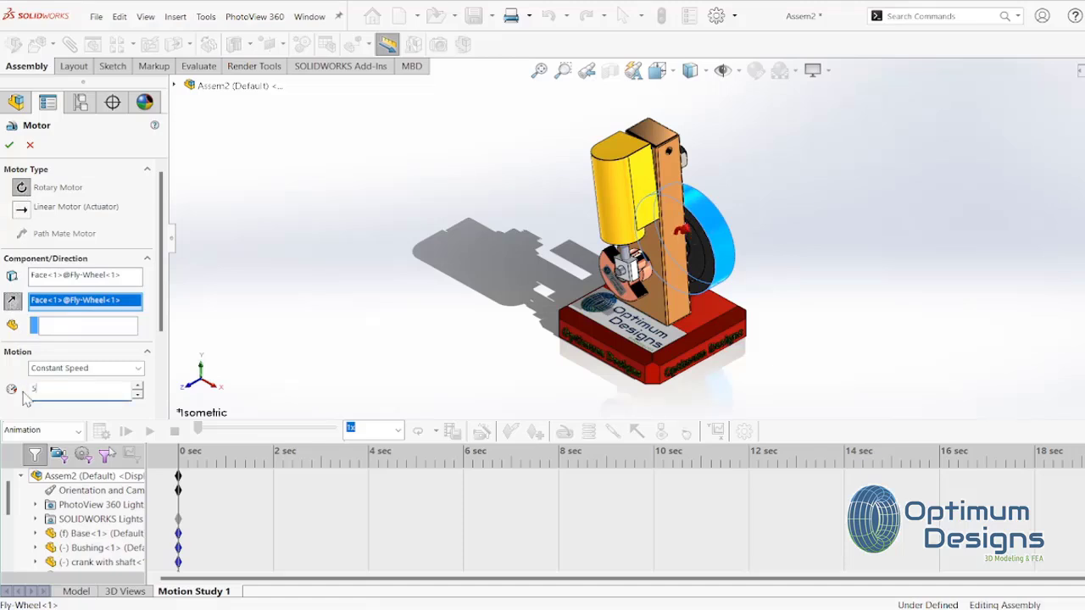
pyautogui.scroll(-2, 24, 400)
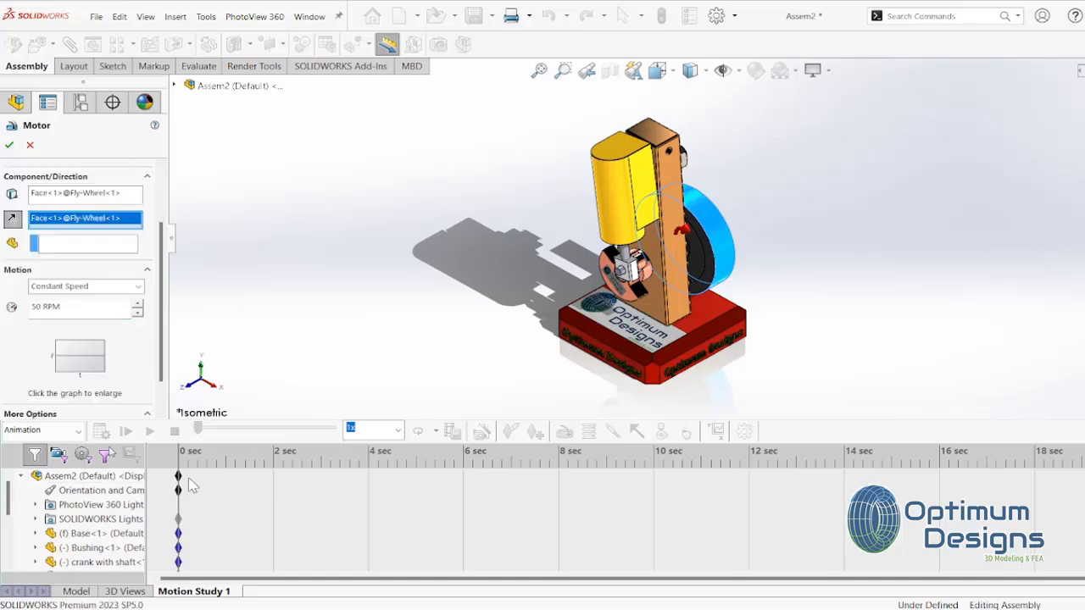
pyautogui.click(10, 146)
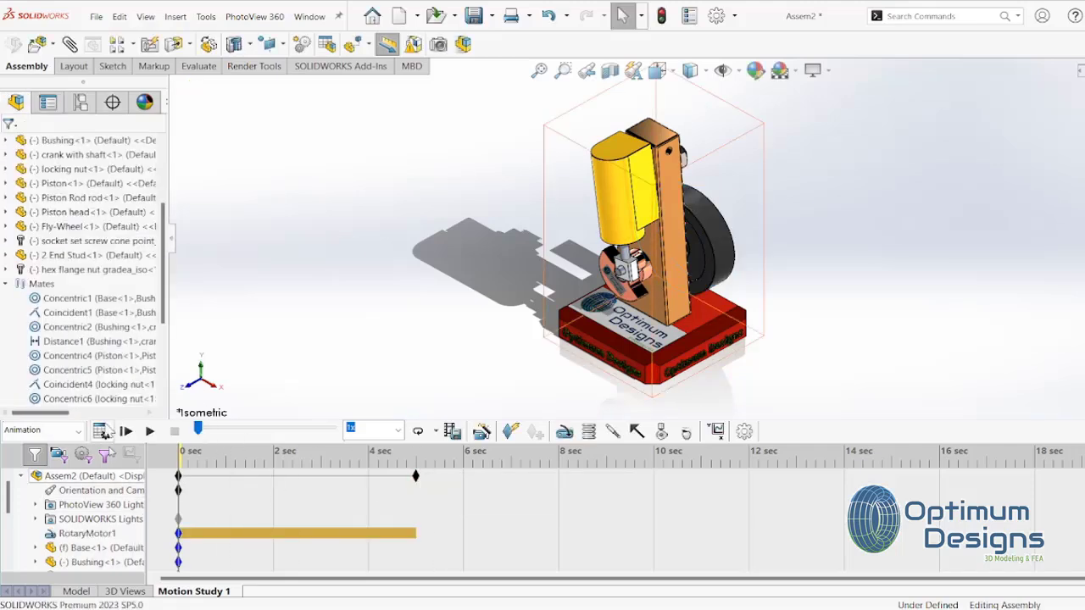
# Calculate and stop the animation, then return to the Model tab with full working area
pyautogui.click(100, 432)
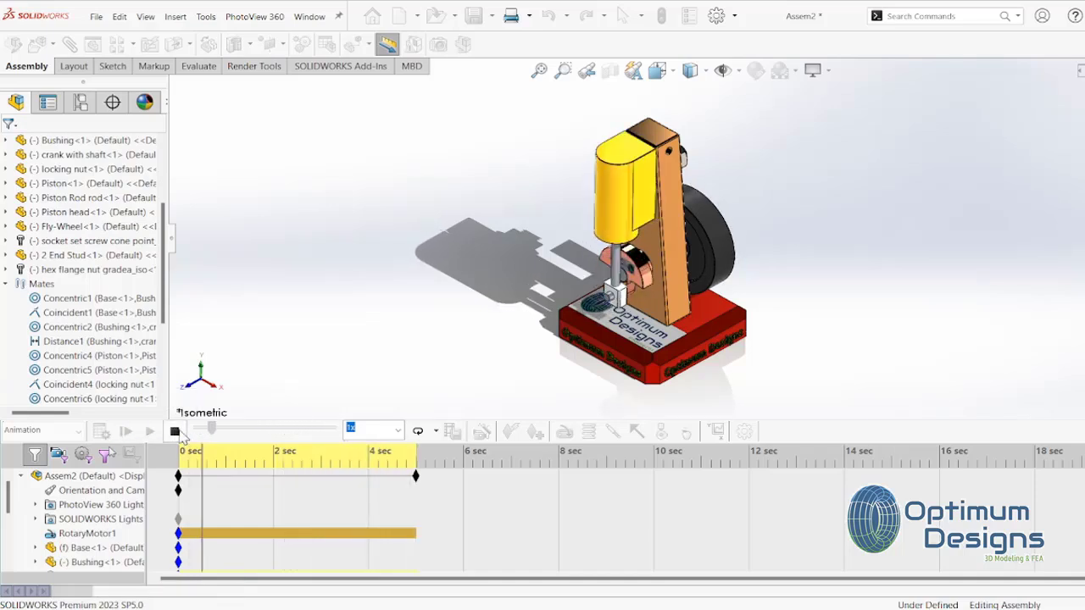
pyautogui.click(176, 432)
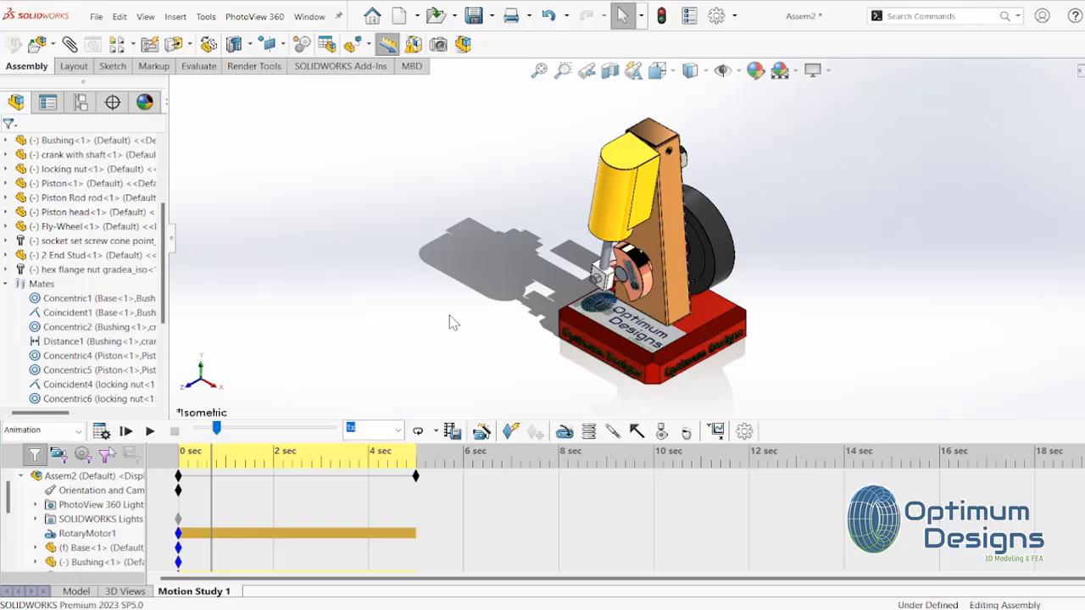
pyautogui.click(76, 591)
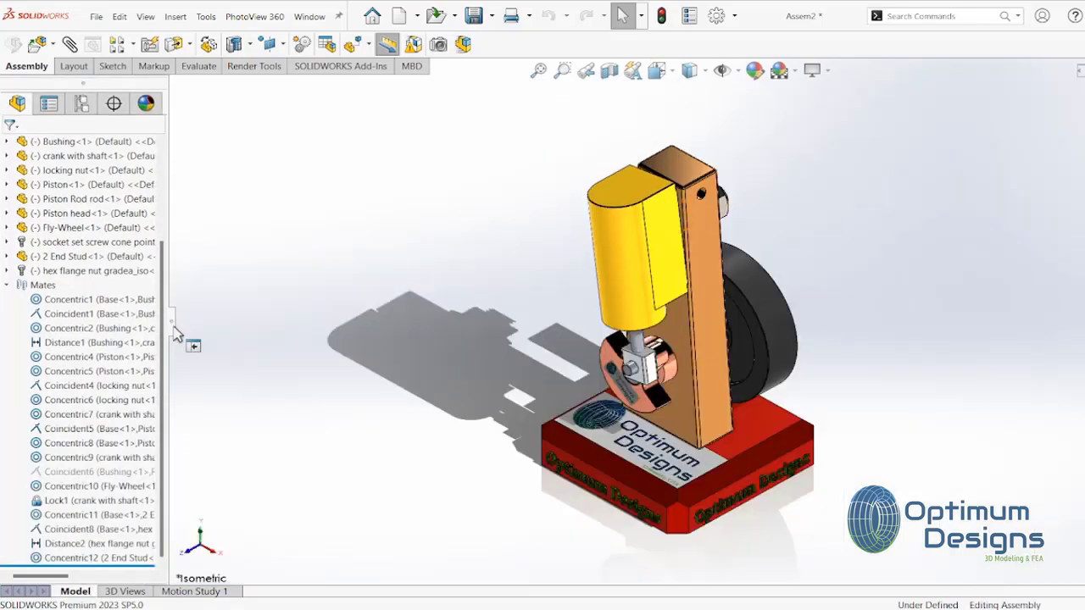
pyautogui.click(175, 333)
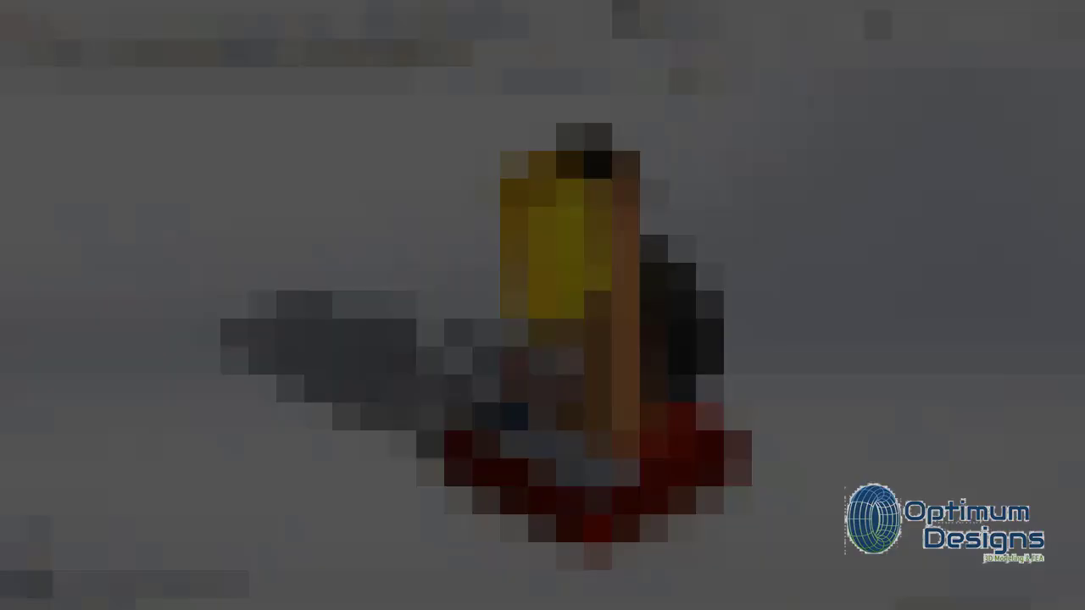